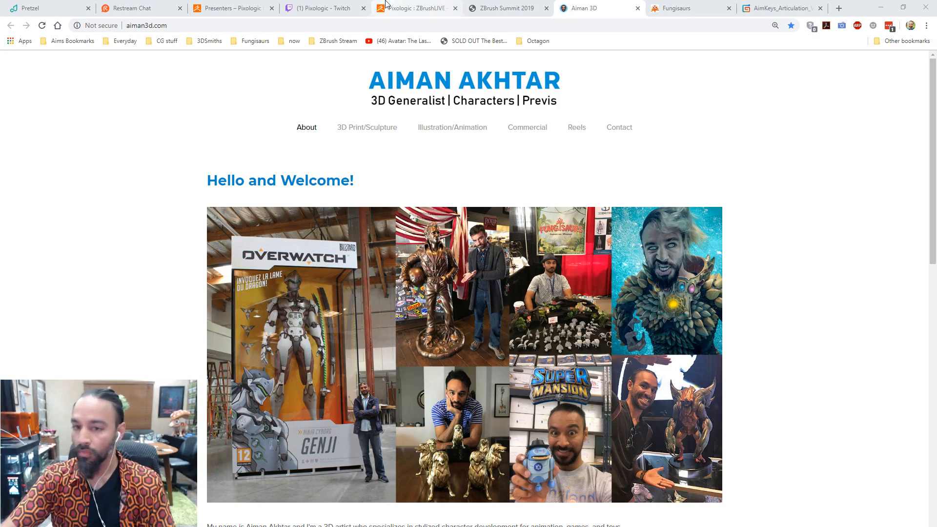
# Check the Pixologic Twitch channel, ZBrushLIVE home page, presenters list and Restream chat for the status of the live broadcast
pyautogui.click(322, 8)
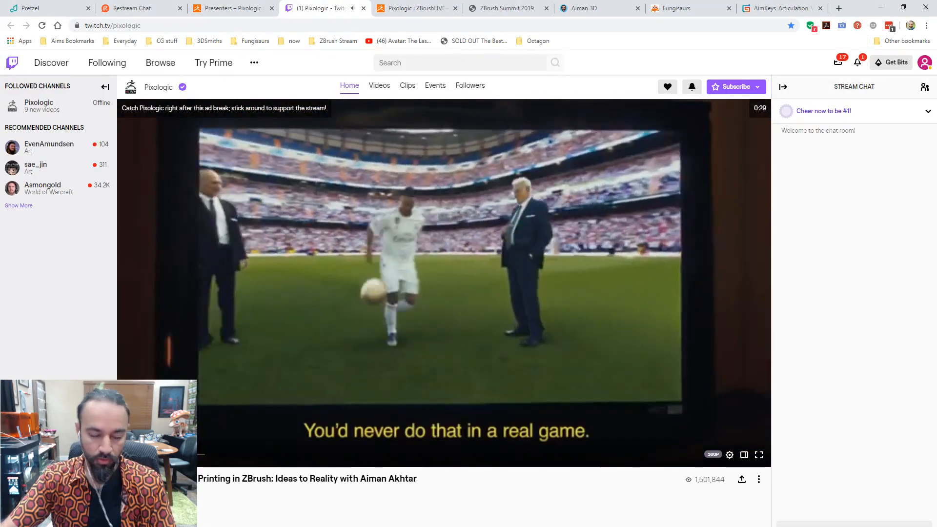
pyautogui.click(238, 7)
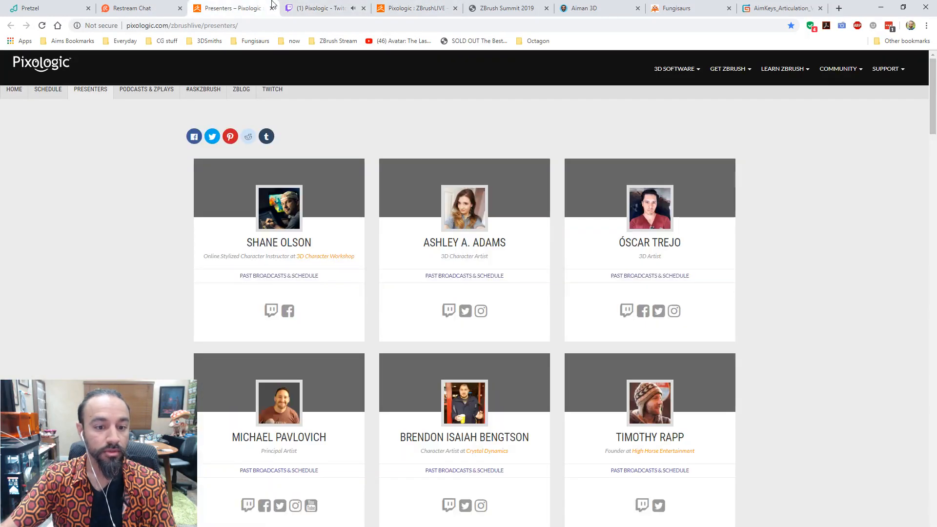
pyautogui.click(401, 7)
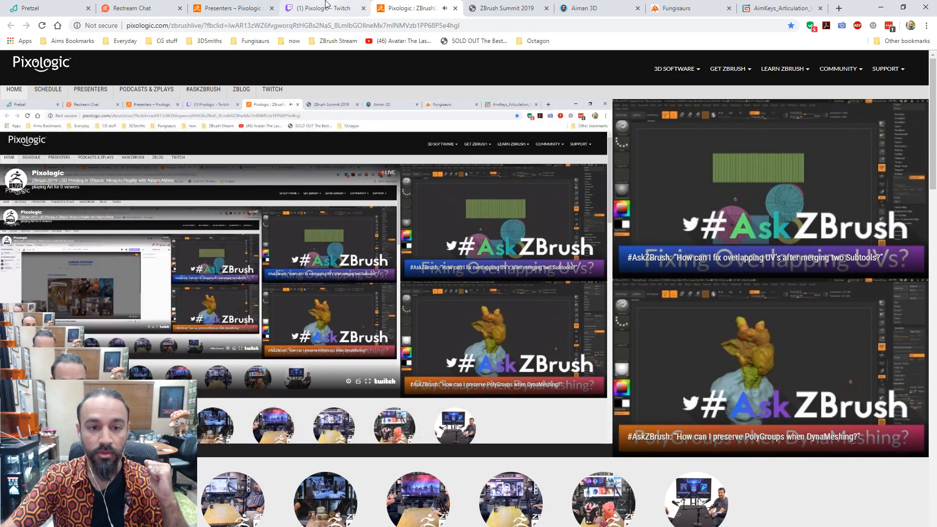
pyautogui.click(324, 5)
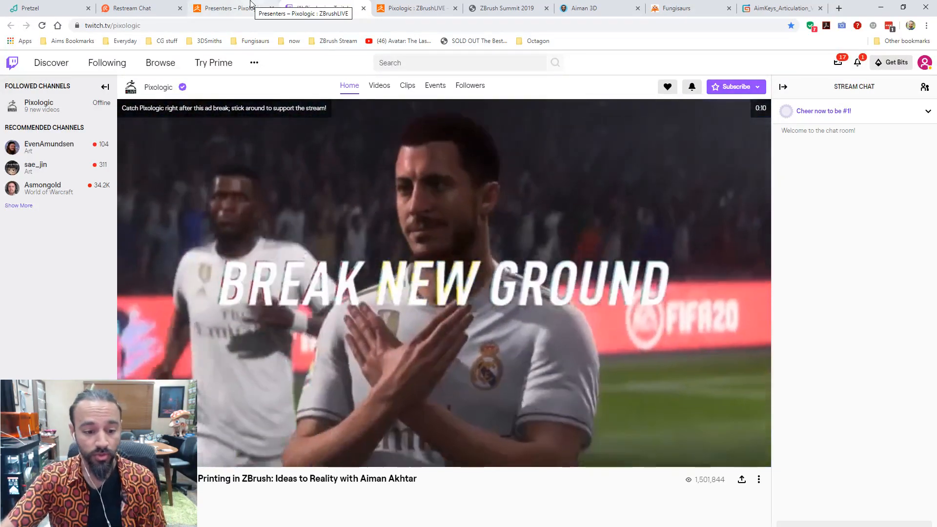
pyautogui.click(250, 5)
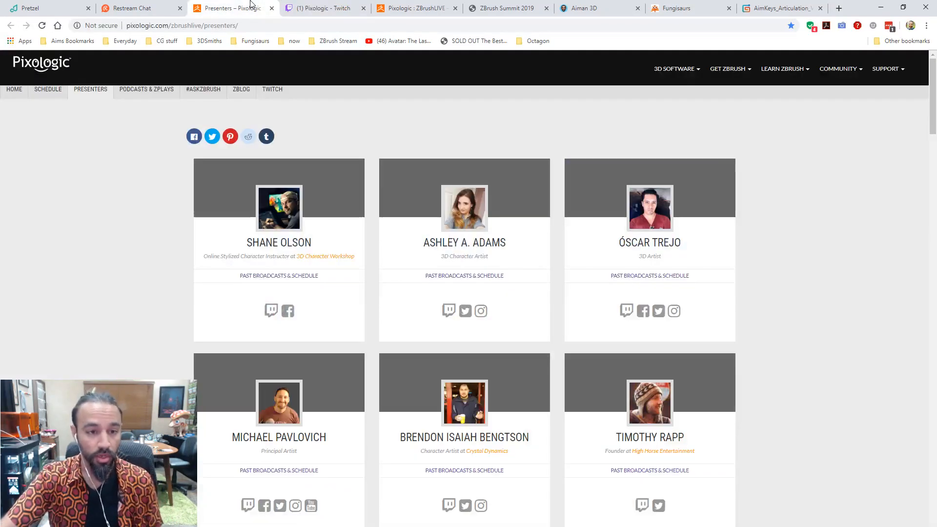
pyautogui.click(142, 4)
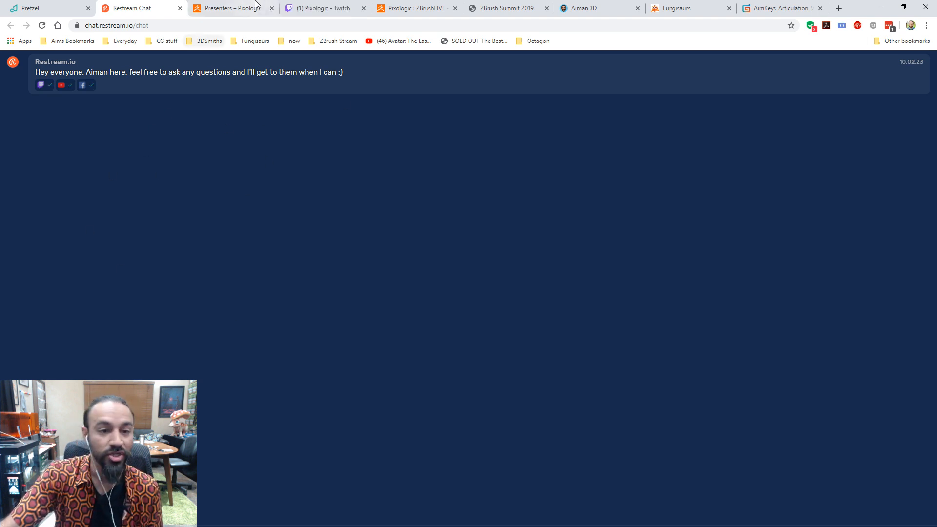
pyautogui.click(318, 5)
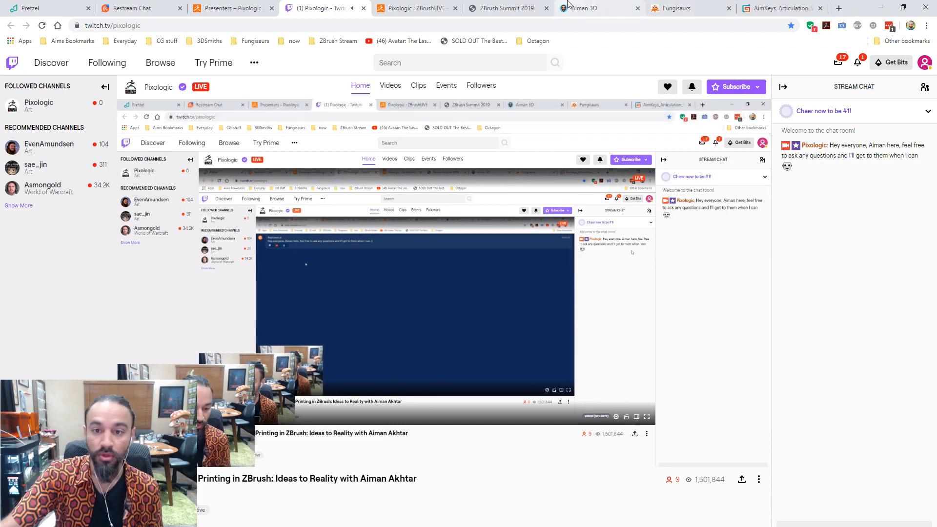
# View the artist's portfolio home page and the overview of species on the Fungisaurs website
pyautogui.click(592, 9)
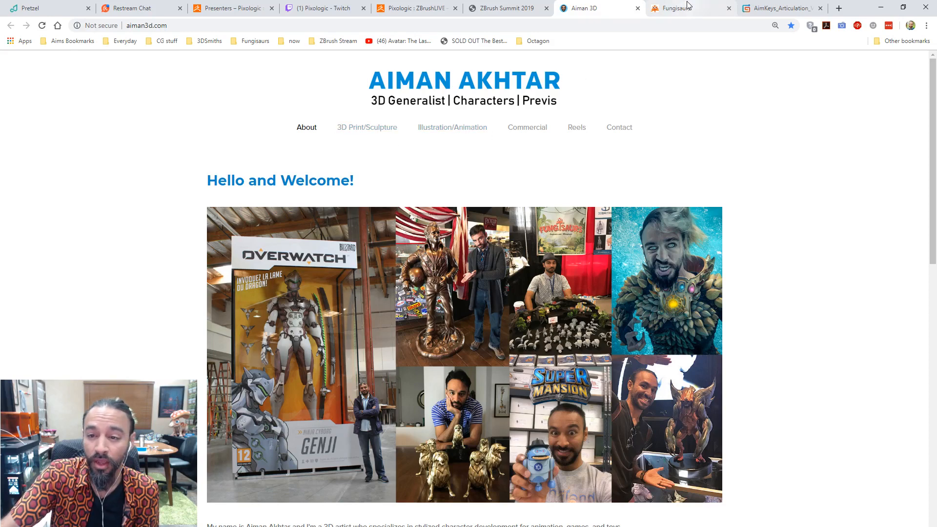
pyautogui.click(680, 14)
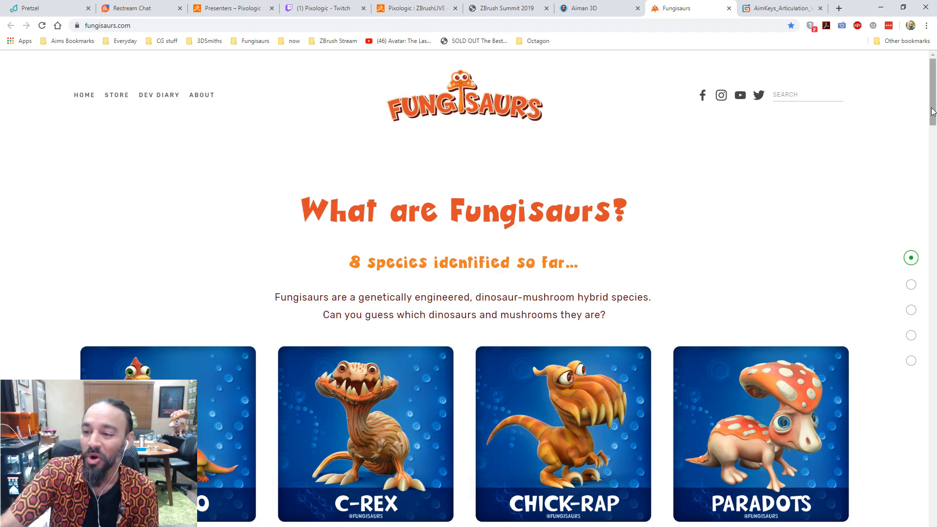
pyautogui.moveTo(933, 111); pyautogui.dragTo(932, 143)
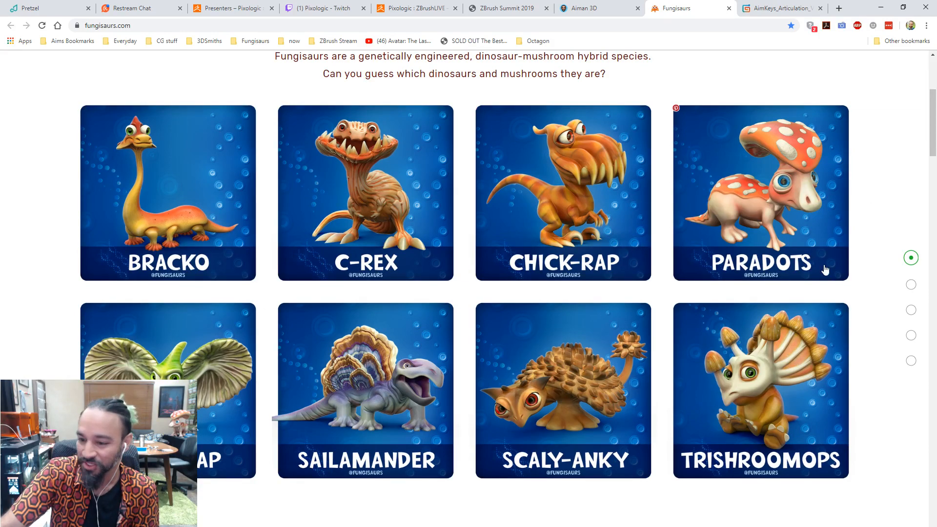
# Browse several photos in the outdoor toy slideshow further down the Fungisaurs home page
pyautogui.scroll(-6, 895, 331)
pyautogui.scroll(-5, 894, 327)
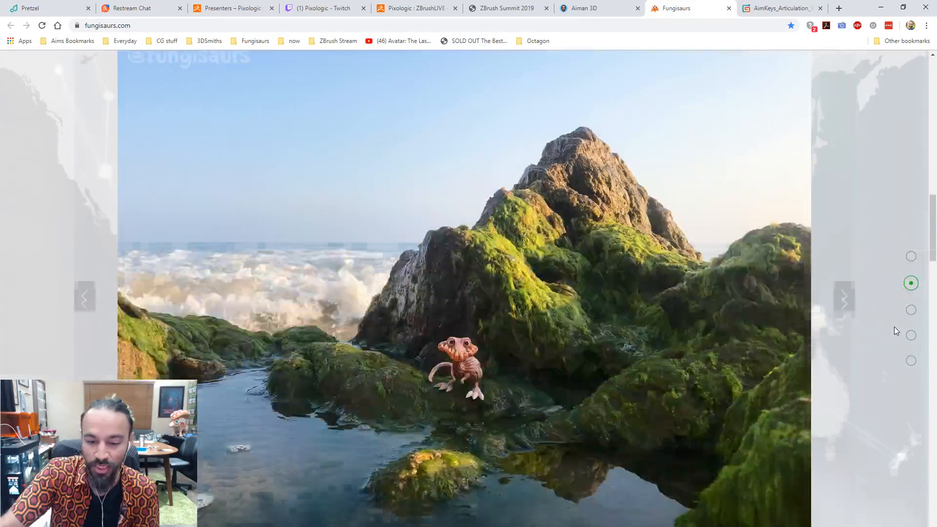
pyautogui.click(845, 296)
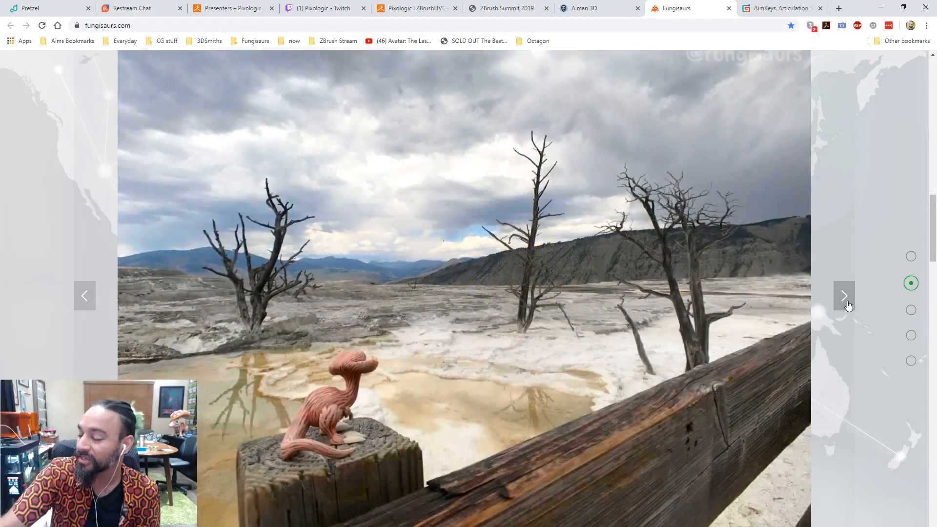
pyautogui.click(848, 304)
pyautogui.click(848, 304)
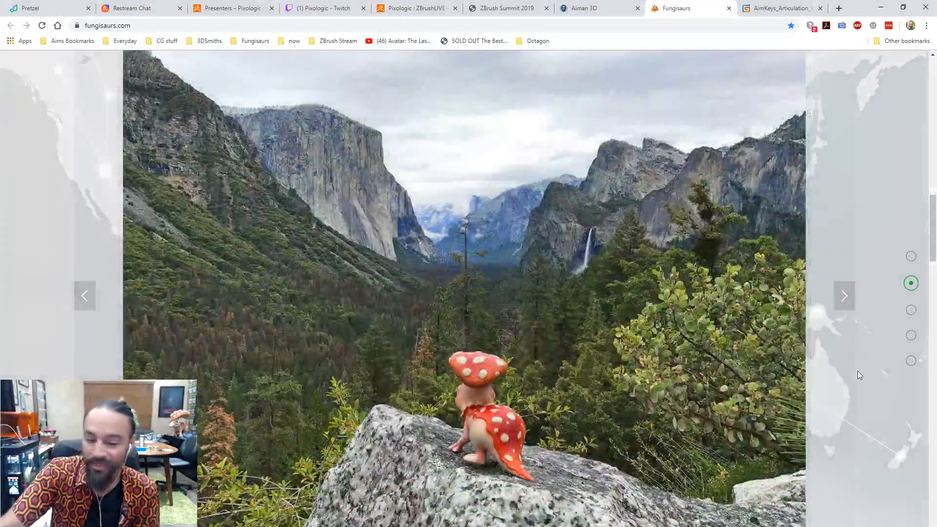
# Load the interactive 3D scene of the Fungisaurs and bring the whole viewer into view
pyautogui.scroll(-10, 859, 375)
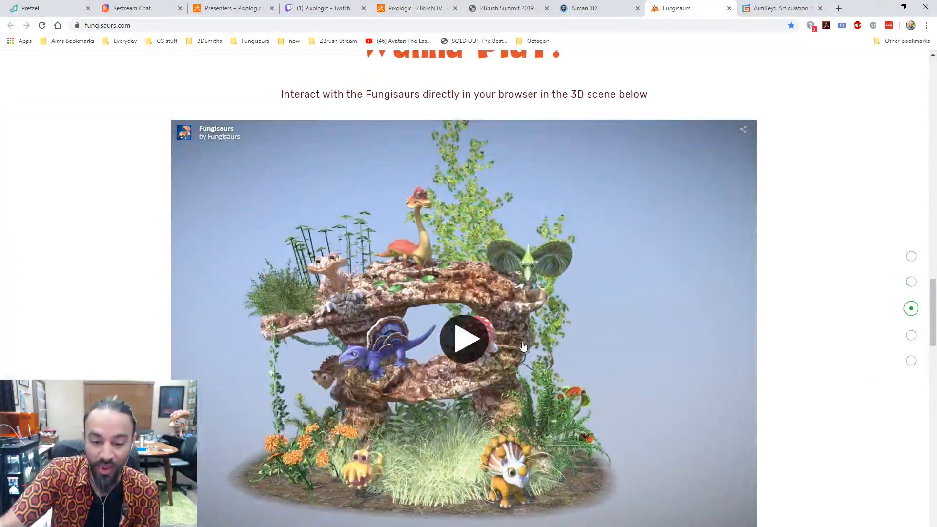
pyautogui.click(471, 348)
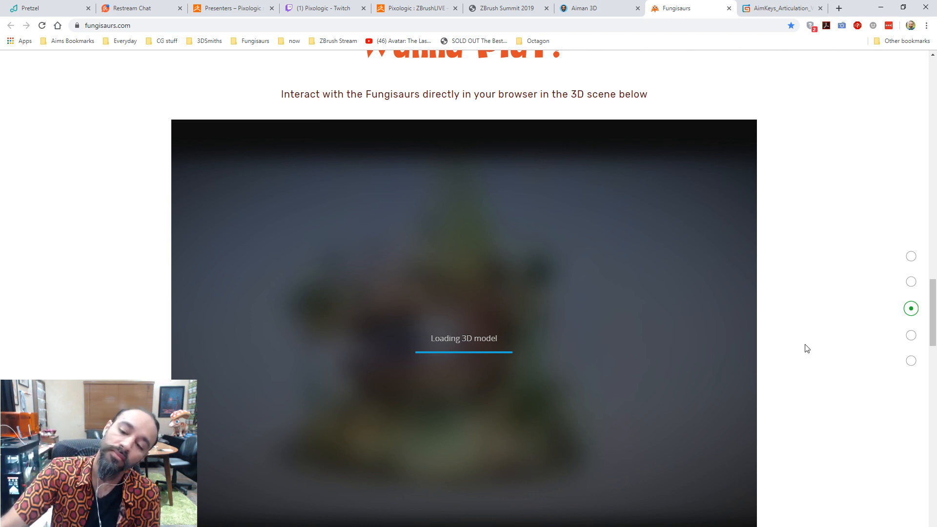
pyautogui.scroll(-2, 806, 349)
pyautogui.moveTo(933, 328); pyautogui.dragTo(933, 324)
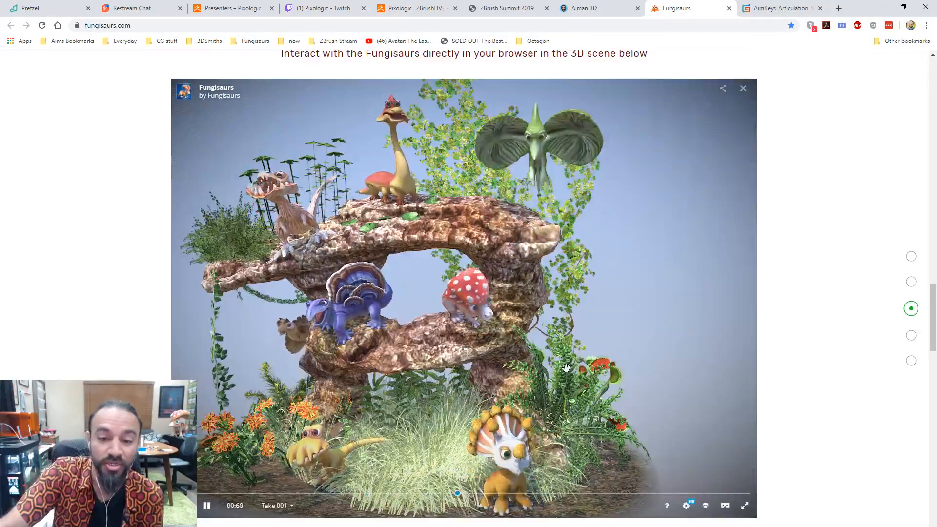
# Examine the 3D Fungisaurs scene from the side, up close and from the front, and look over the Instagram photos below
pyautogui.moveTo(574, 367); pyautogui.dragTo(613, 367)
pyautogui.scroll(5, 613, 367)
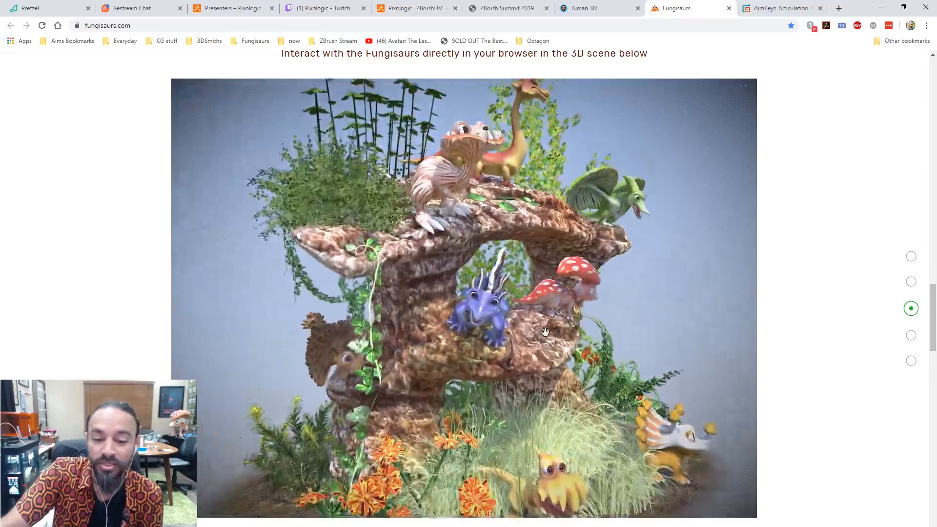
pyautogui.moveTo(517, 332); pyautogui.dragTo(561, 328)
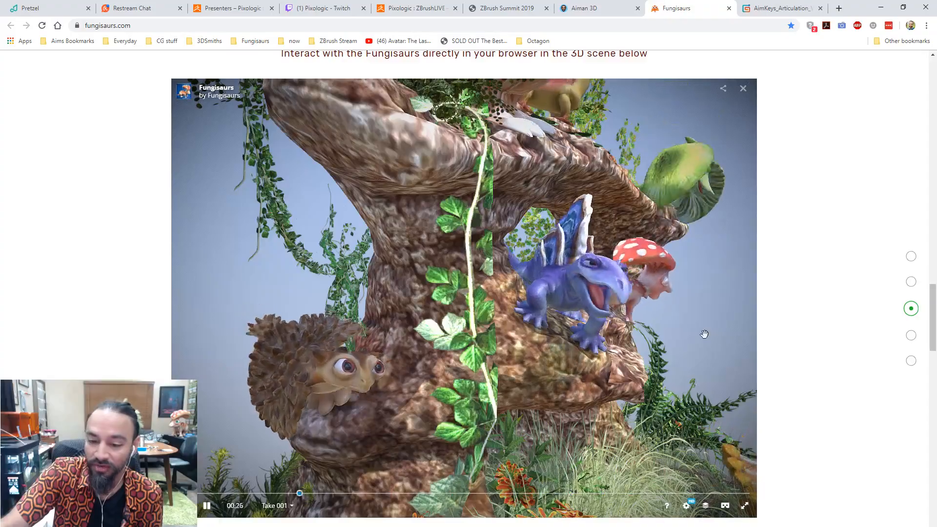
pyautogui.scroll(-5, 703, 332)
pyautogui.moveTo(673, 345); pyautogui.dragTo(617, 324)
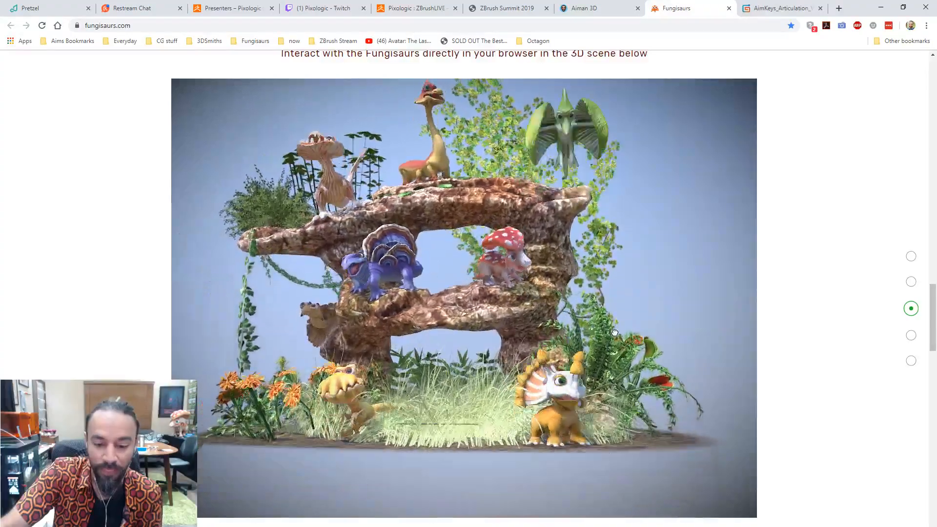
pyautogui.scroll(-10, 828, 334)
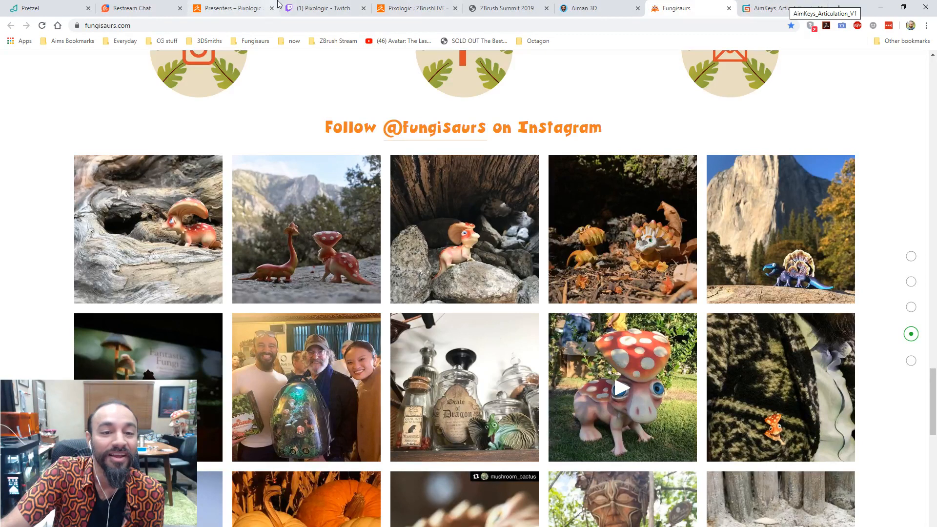
pyautogui.click(770, 9)
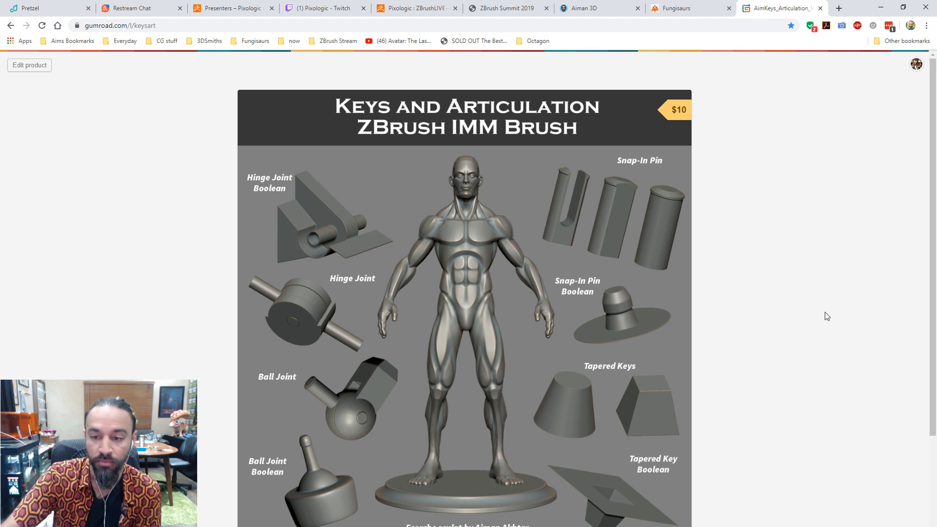
pyautogui.click(220, 23)
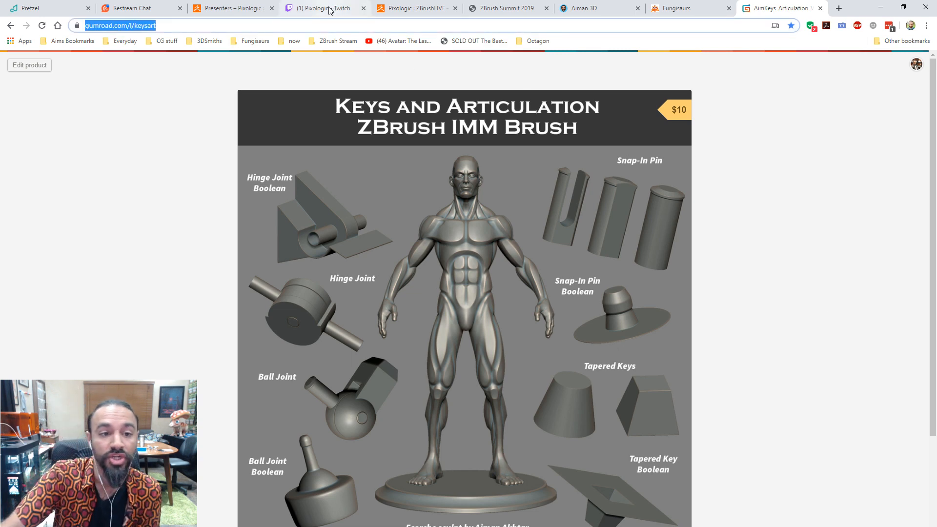
pyautogui.click(126, 5)
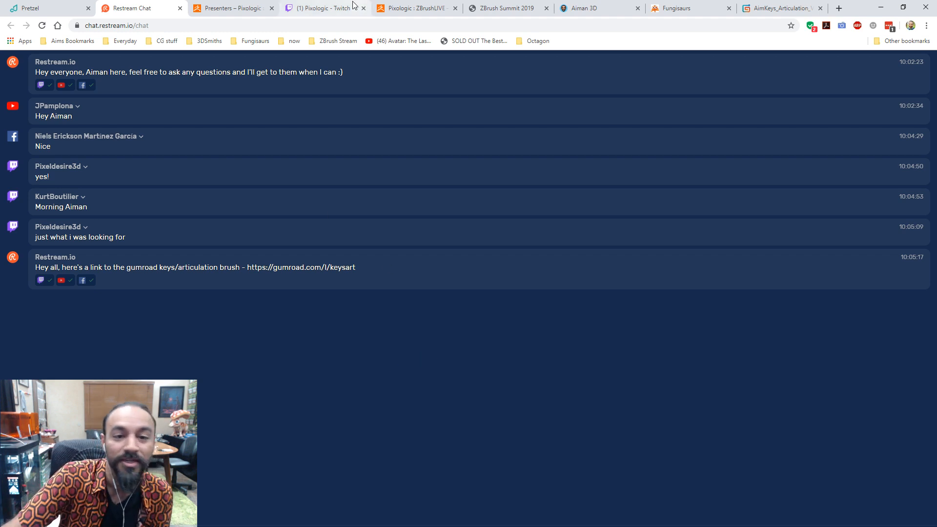
# Find the stream host in the Pixologic presenters list and open the host's profile page
pyautogui.click(234, 8)
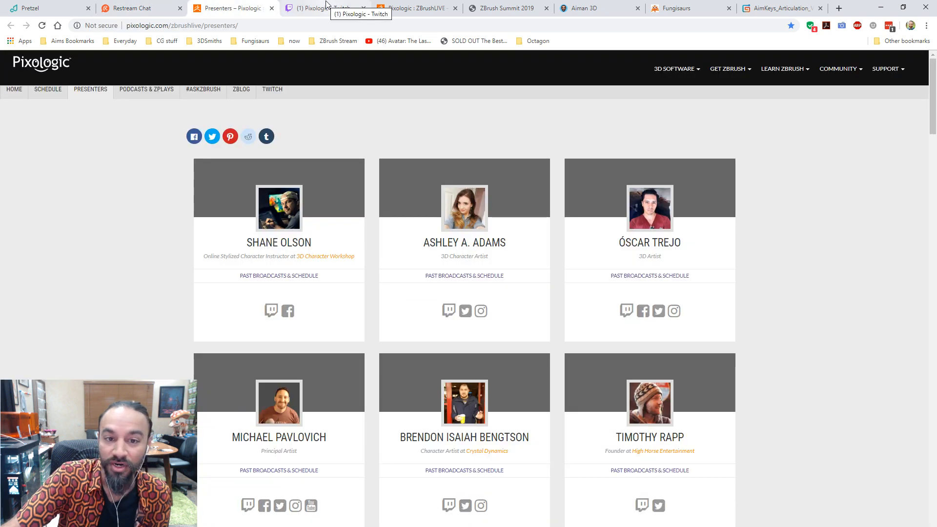
pyautogui.click(332, 7)
pyautogui.click(246, 8)
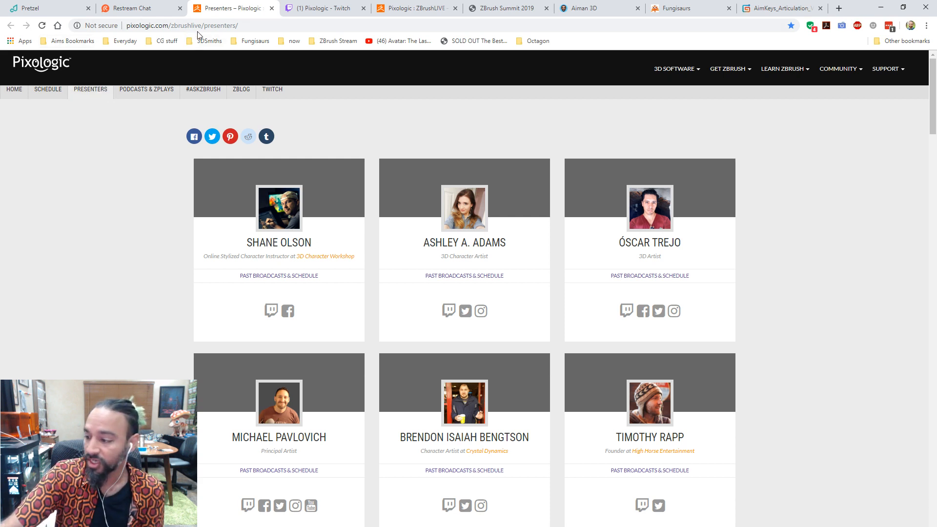
pyautogui.scroll(-6, 792, 251)
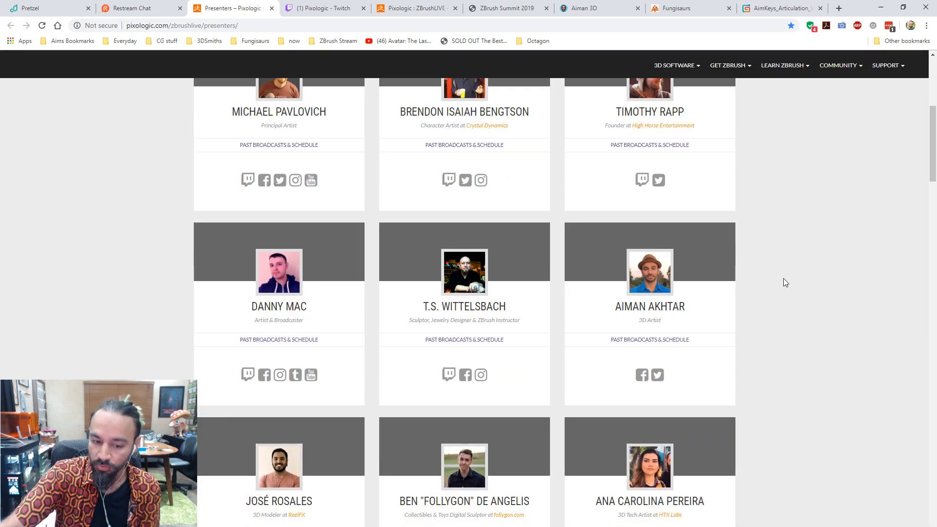
pyautogui.scroll(6, 783, 280)
pyautogui.scroll(-5, 784, 279)
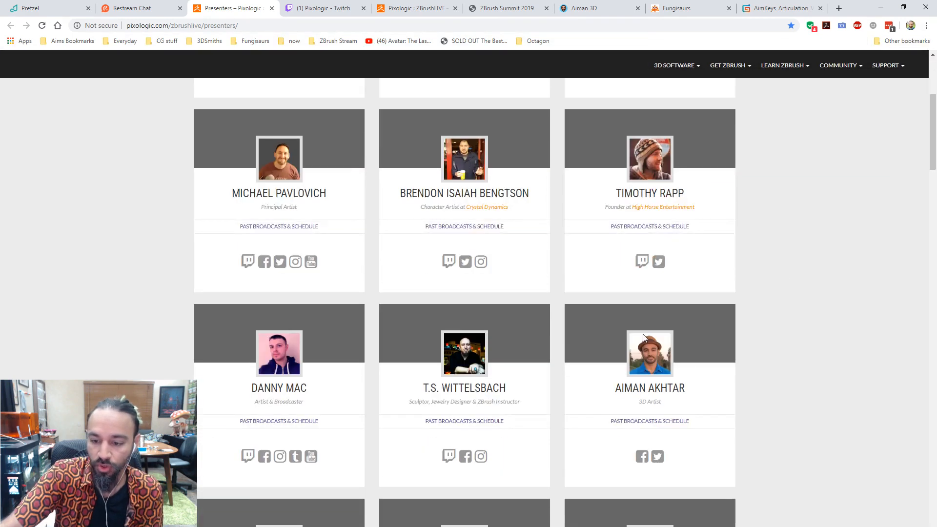
pyautogui.click(655, 360)
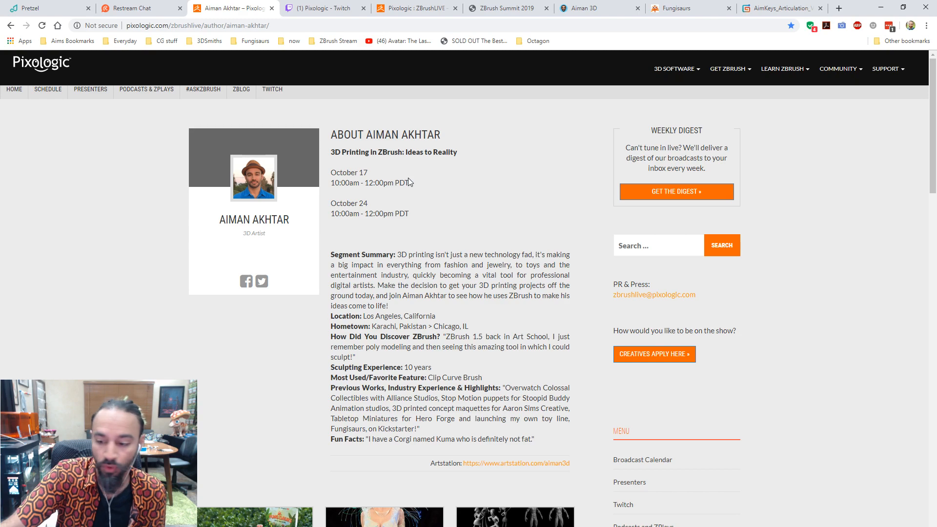
# View the Fungisaurs display box image from the profile's gallery at full size and return to the profile
pyautogui.scroll(-3, 535, 320)
pyautogui.scroll(-5, 576, 312)
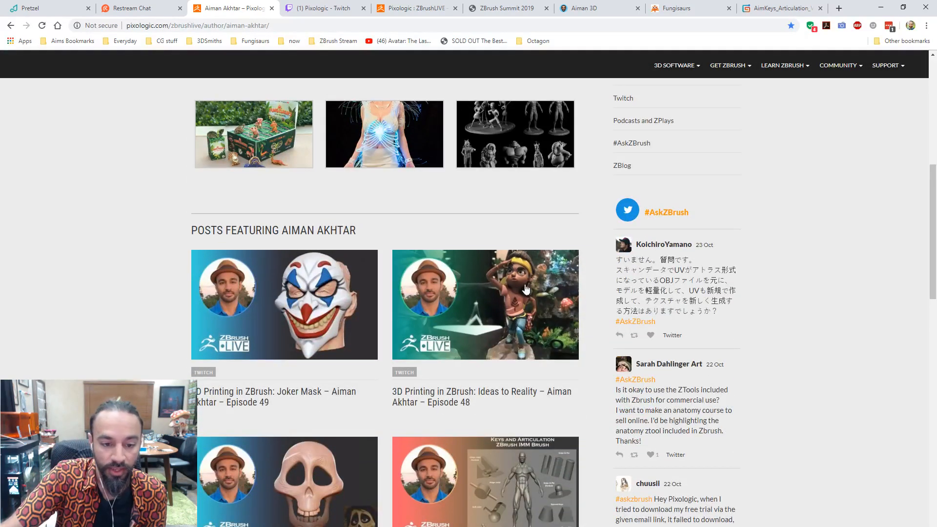
pyautogui.click(291, 148)
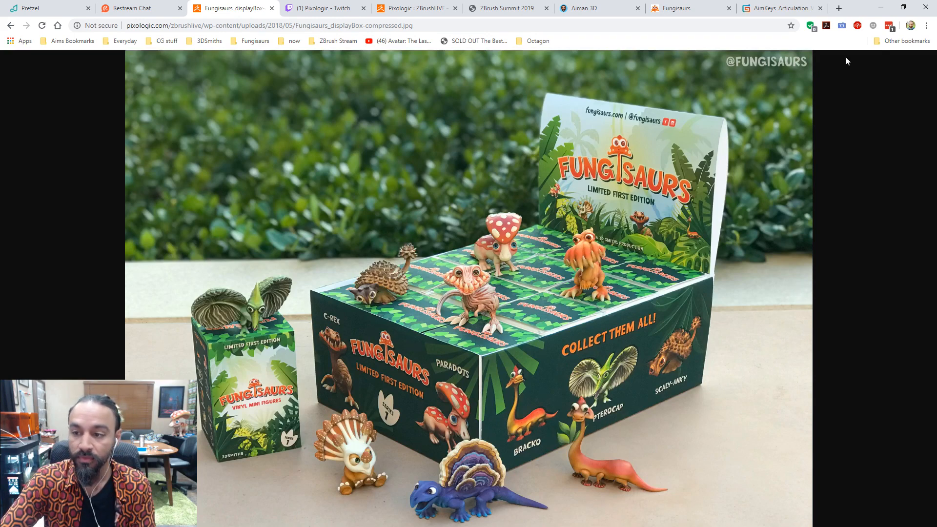
pyautogui.click(11, 28)
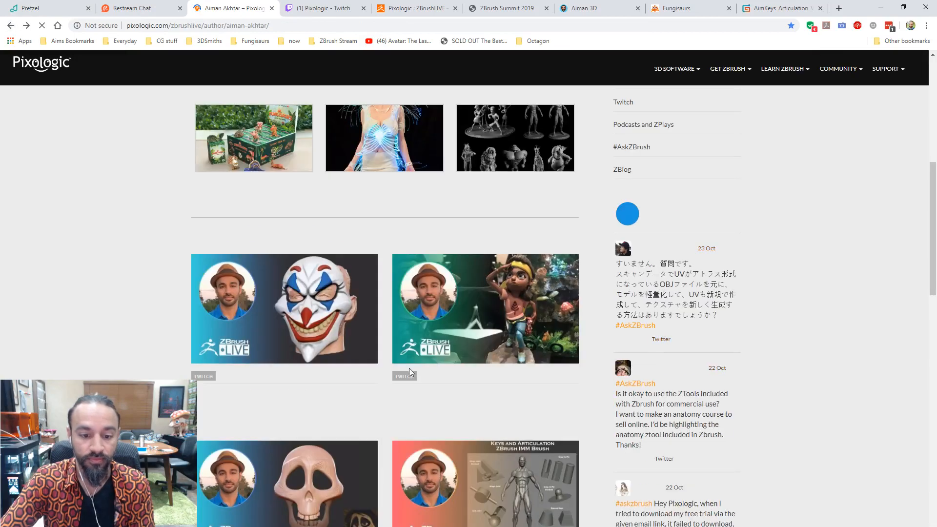
# View the 3D World dress and 3DSmiths sculpts images at full size, returning to the profile after each
pyautogui.click(392, 148)
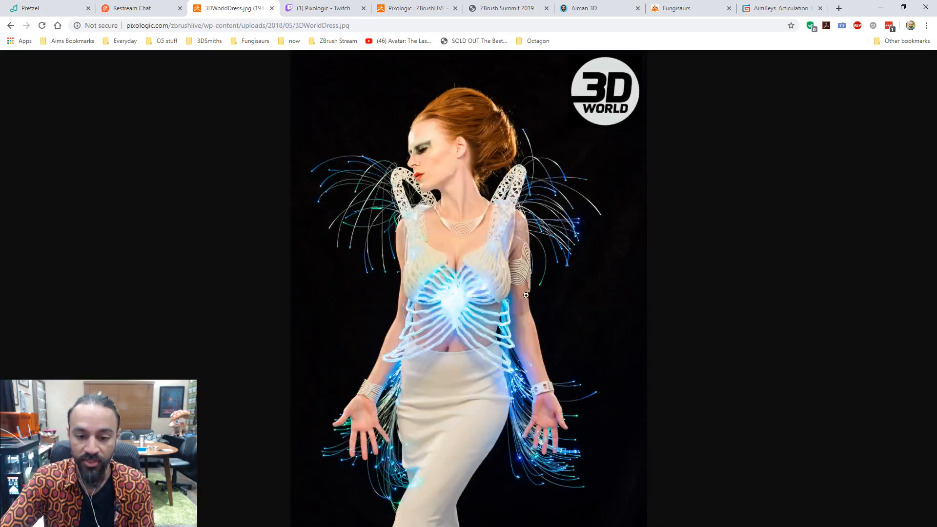
pyautogui.click(10, 26)
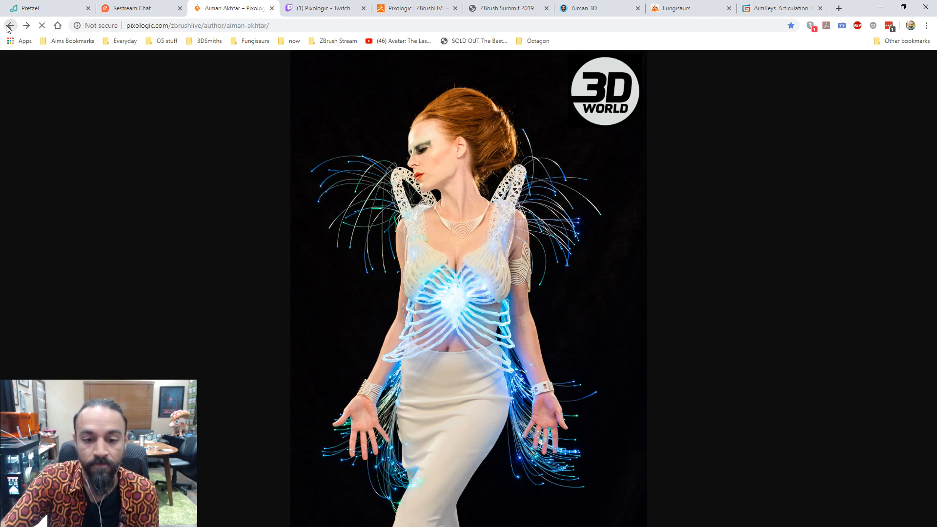
pyautogui.click(513, 148)
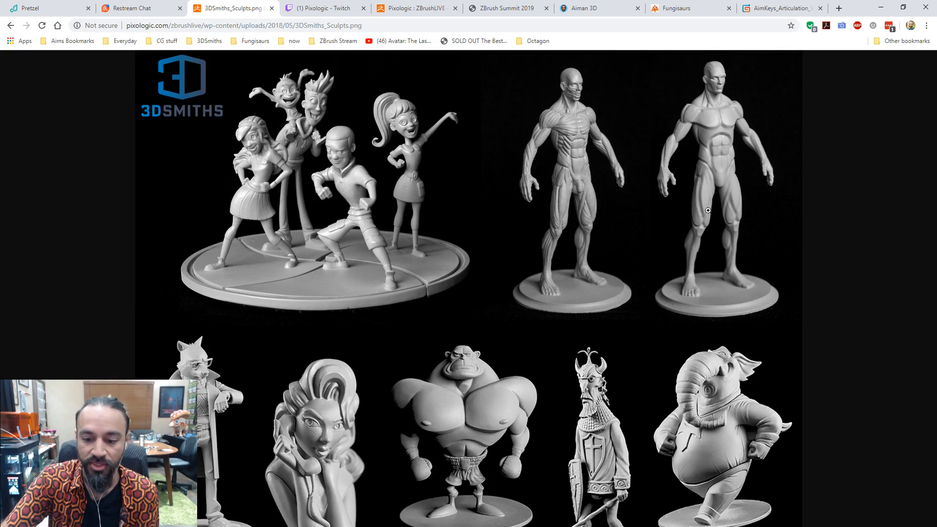
pyautogui.click(9, 26)
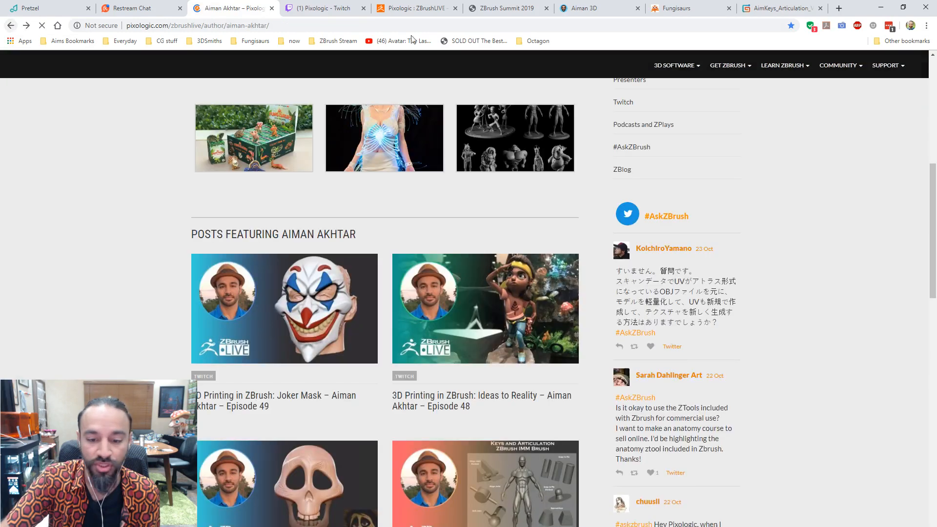
# Browse the posts featuring the stream host on the profile page, from Episode 49 down to Episode 41
pyautogui.scroll(-2, 592, 149)
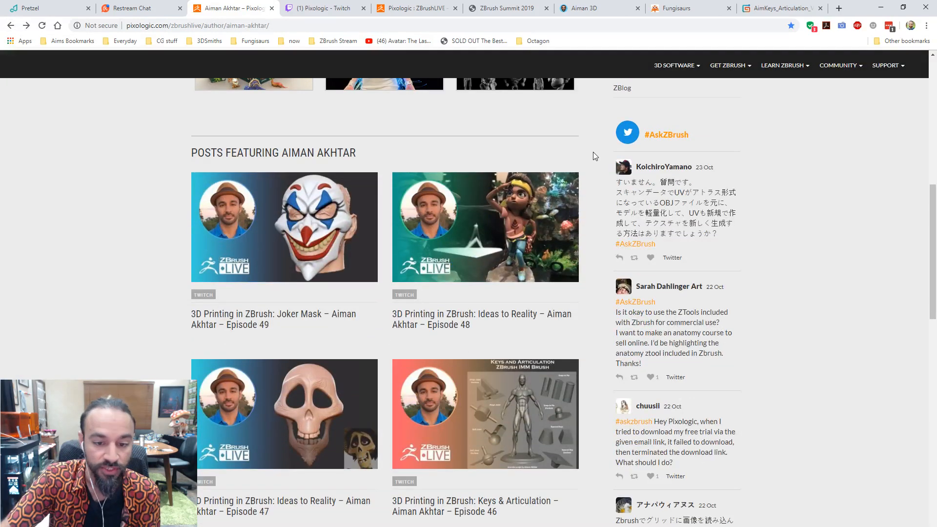
pyautogui.scroll(-2, 593, 151)
pyautogui.scroll(-6, 580, 269)
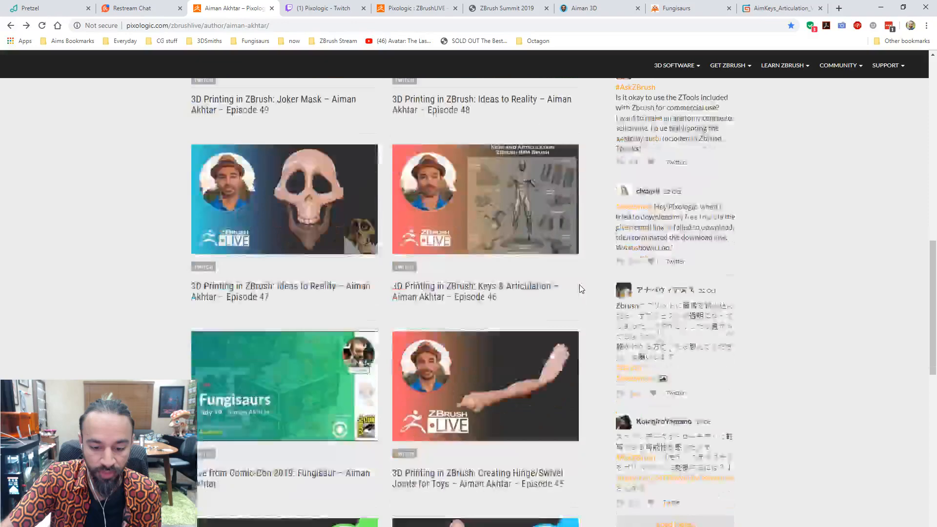
pyautogui.scroll(-3, 581, 290)
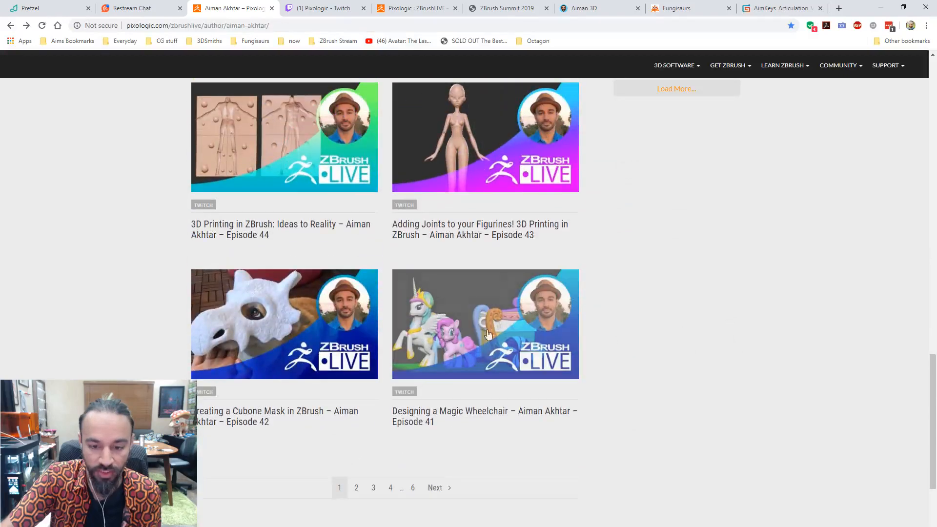
pyautogui.scroll(2, 675, 359)
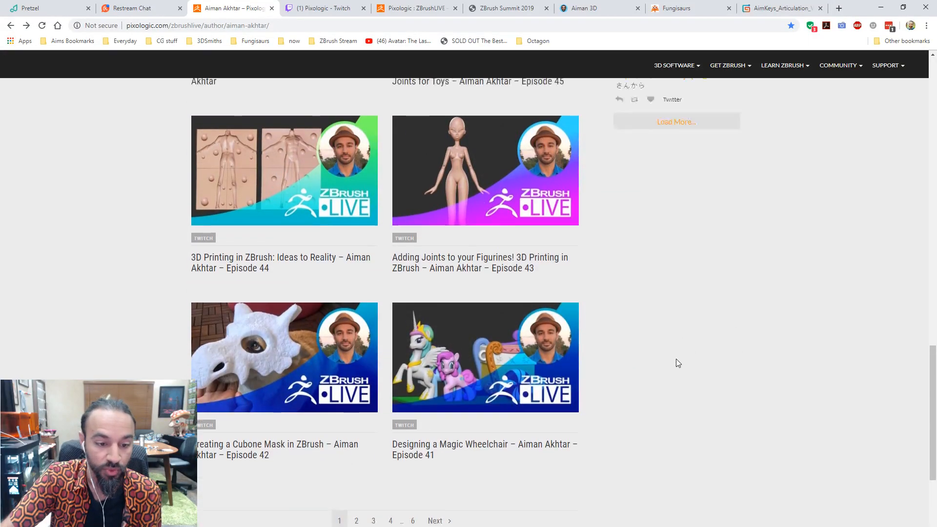
pyautogui.scroll(2, 659, 375)
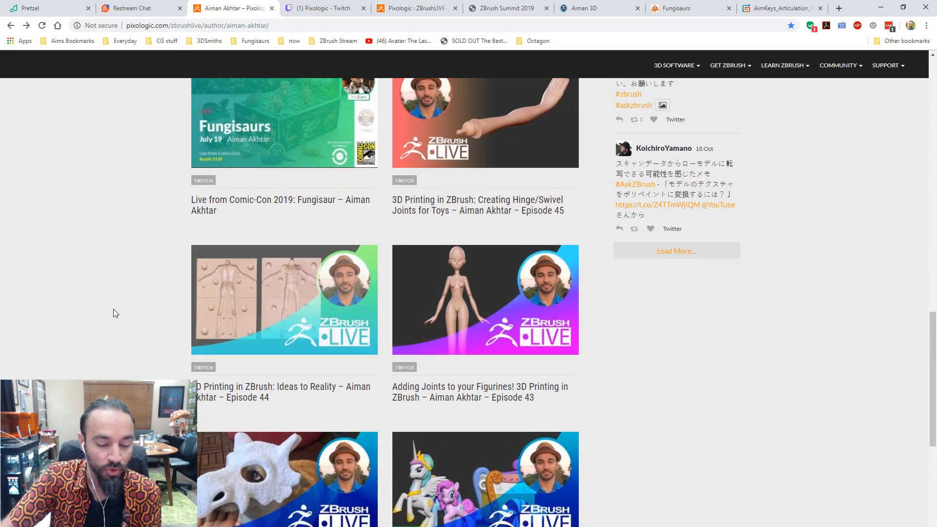
pyautogui.scroll(2, 105, 323)
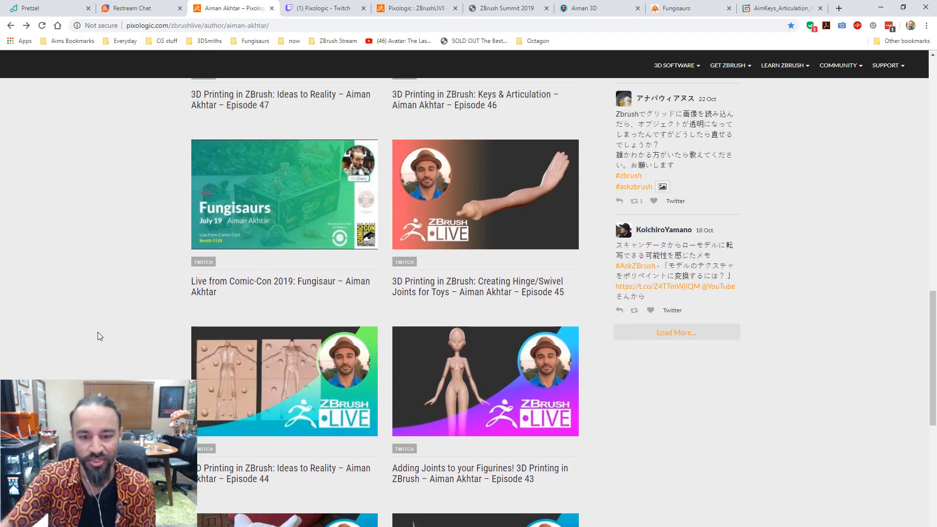
pyautogui.scroll(4, 96, 322)
pyautogui.scroll(4, 105, 317)
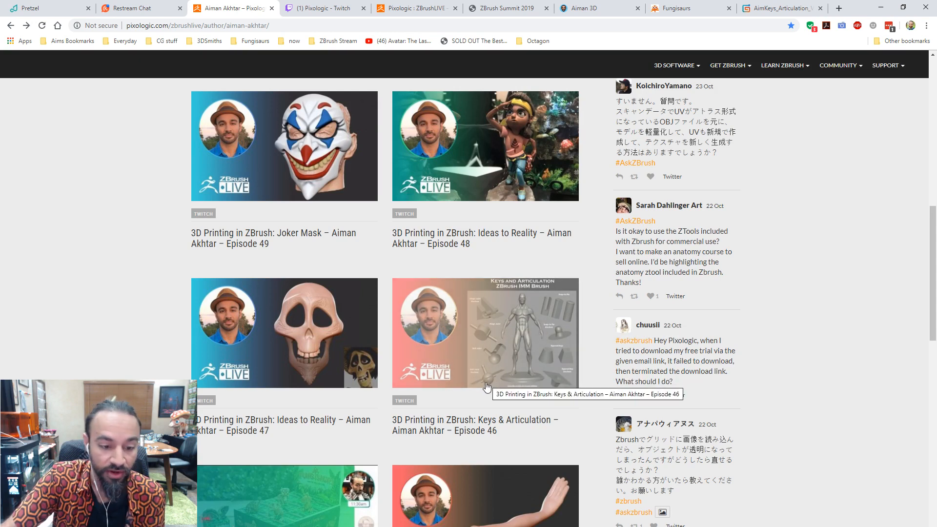
pyautogui.scroll(2, 277, 377)
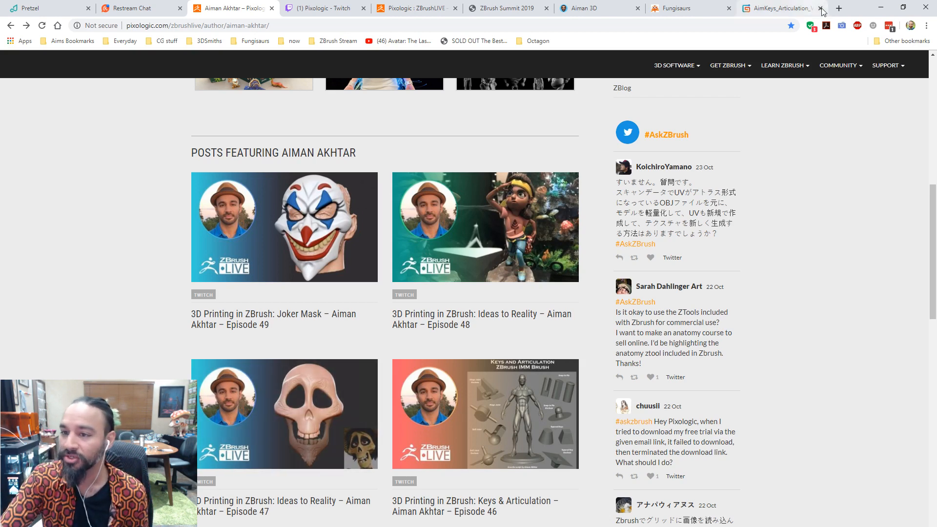
# Open the "3D Printing in ZBrush: Ideas to Reality" Episode 47 post and play its embedded video
pyautogui.click(840, 8)
pyautogui.hotkey('ctrl', 'w')
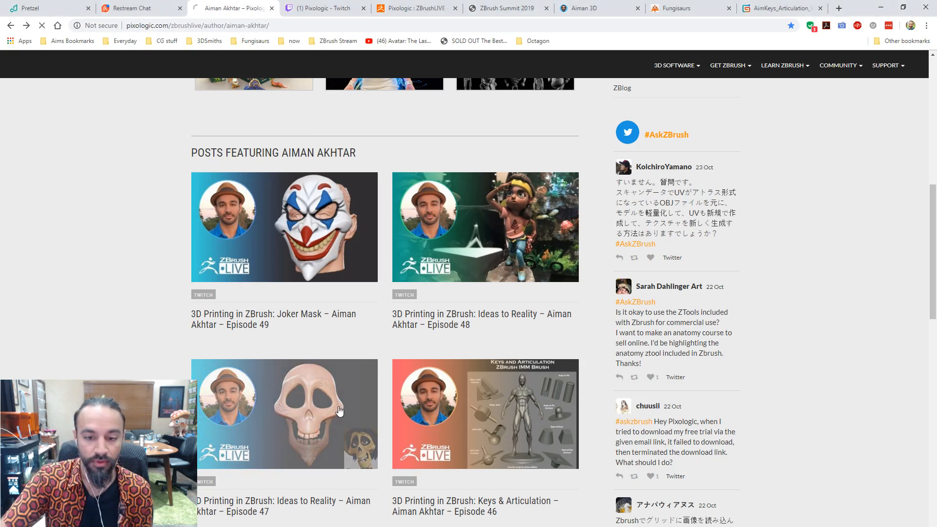
pyautogui.click(340, 411)
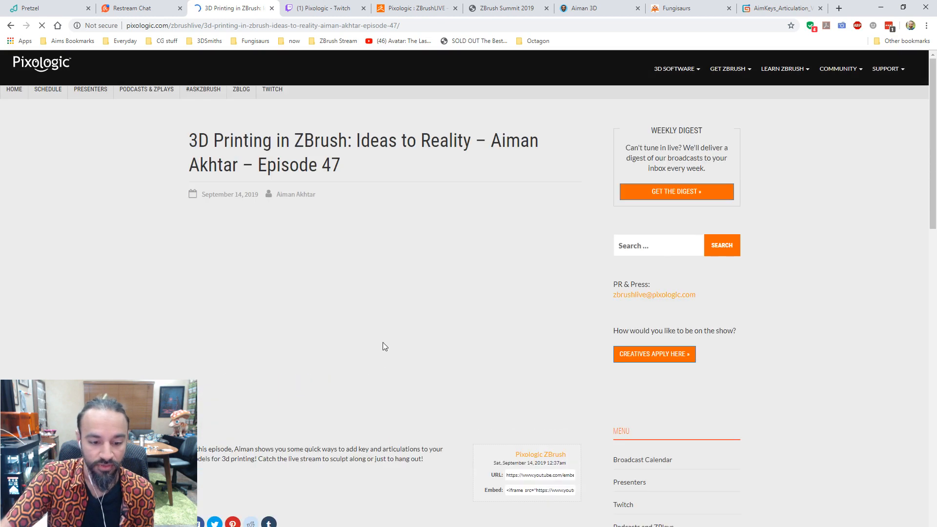
pyautogui.scroll(-3, 323, 330)
pyautogui.scroll(3, 323, 330)
pyautogui.click(383, 323)
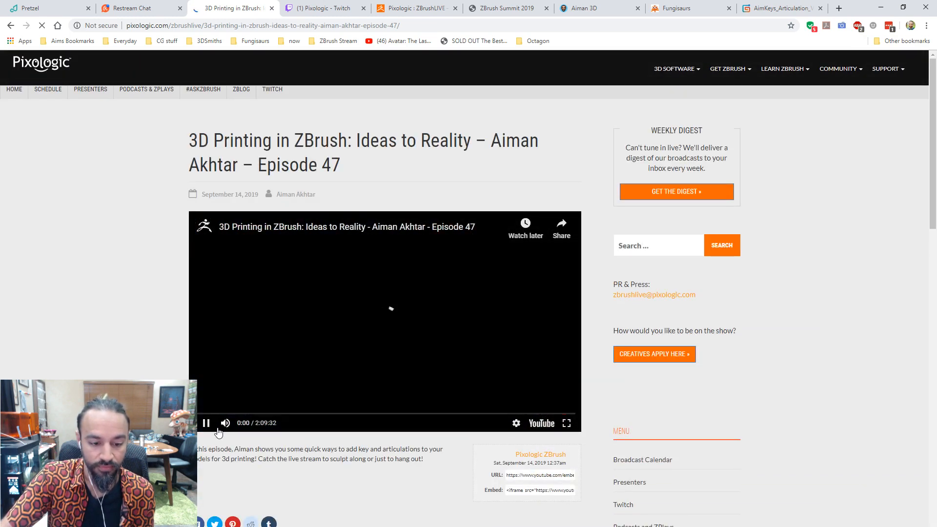
# Mute the Episode 47 video and skip to the skull mask sculpting at about 1:46:56
pyautogui.click(237, 425)
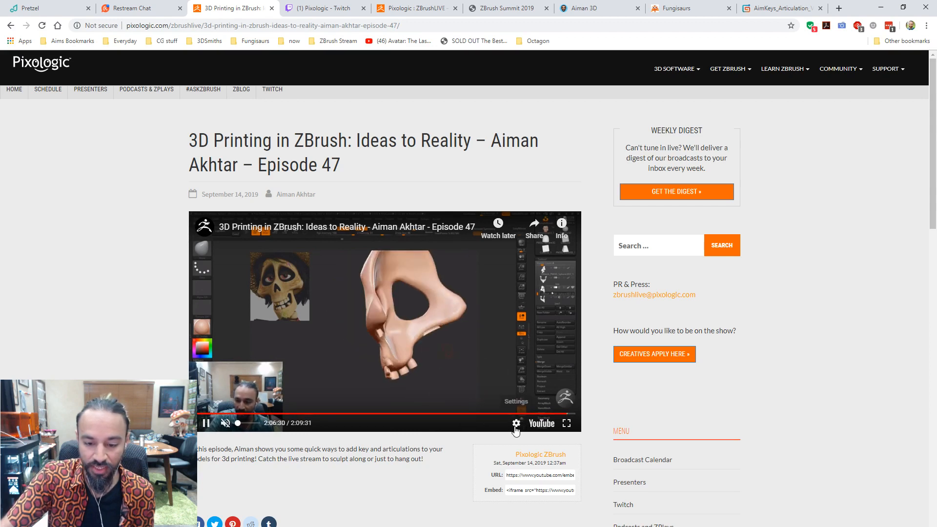
pyautogui.click(503, 414)
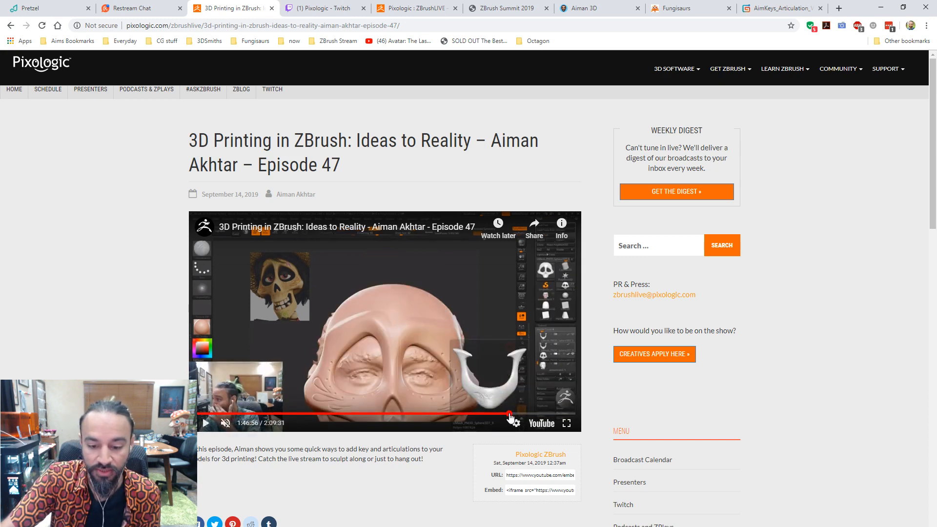
pyautogui.click(509, 414)
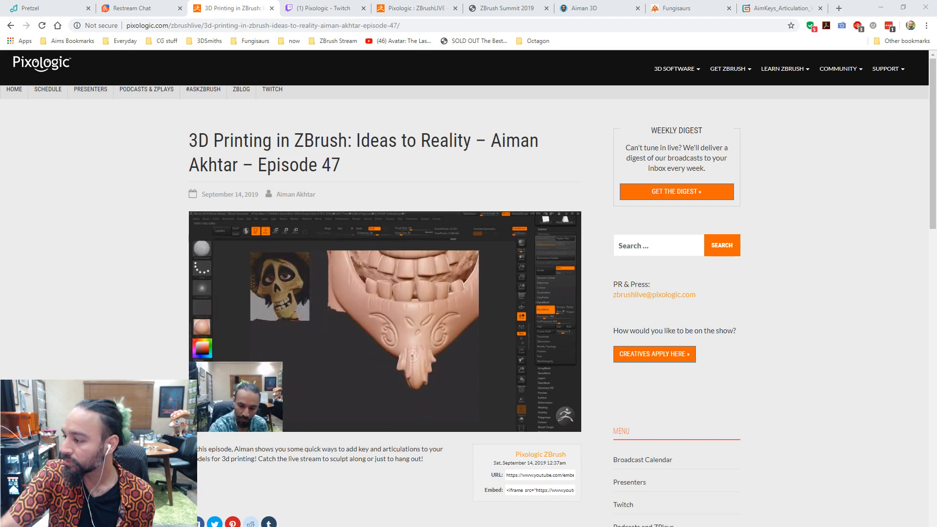
# Bring the Messenger page with the printed skull mask video into the browser window, then mute and pause the video
pyautogui.moveTo(417, 3); pyautogui.dragTo(369, 4)
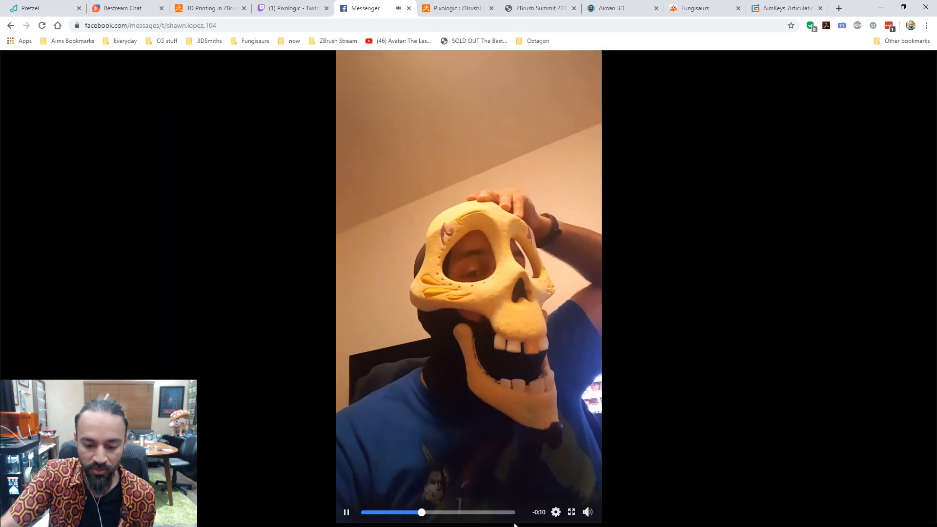
pyautogui.click(588, 513)
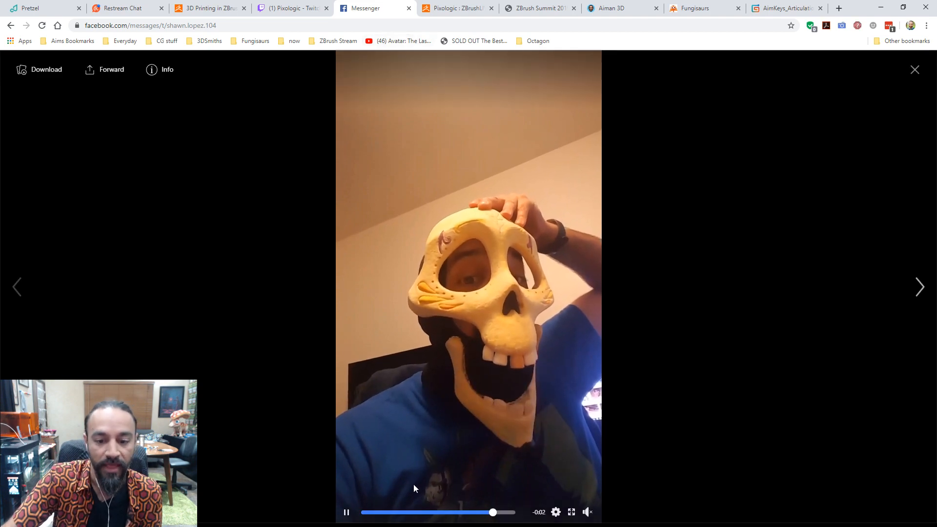
pyautogui.click(346, 513)
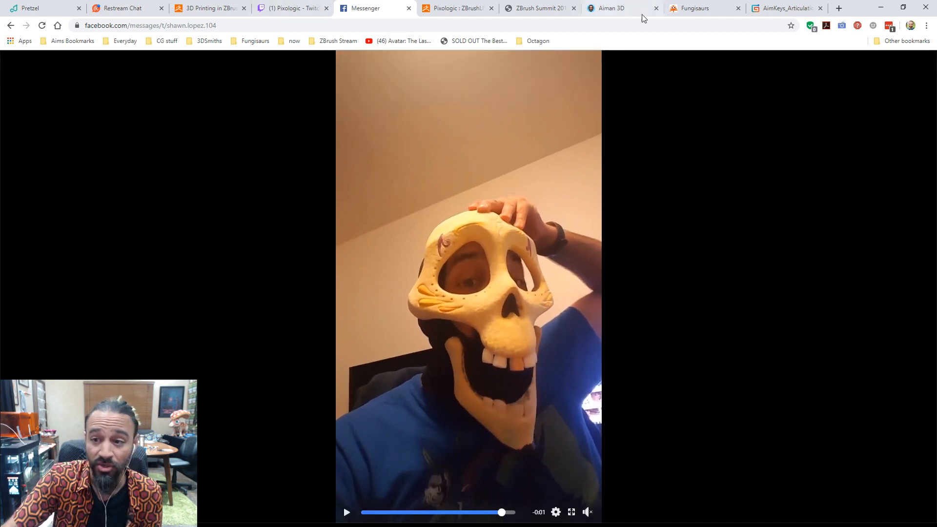
# Look through the open Fungisaurs and Pixologic pages and close the ZBrush Summit 2019 page
pyautogui.click(787, 9)
pyautogui.click(681, 4)
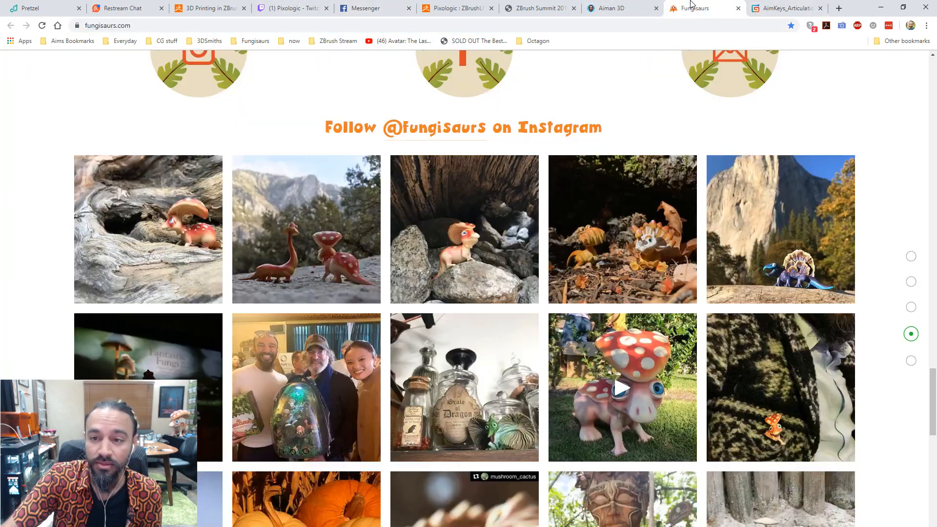
pyautogui.click(535, 7)
pyautogui.click(420, 4)
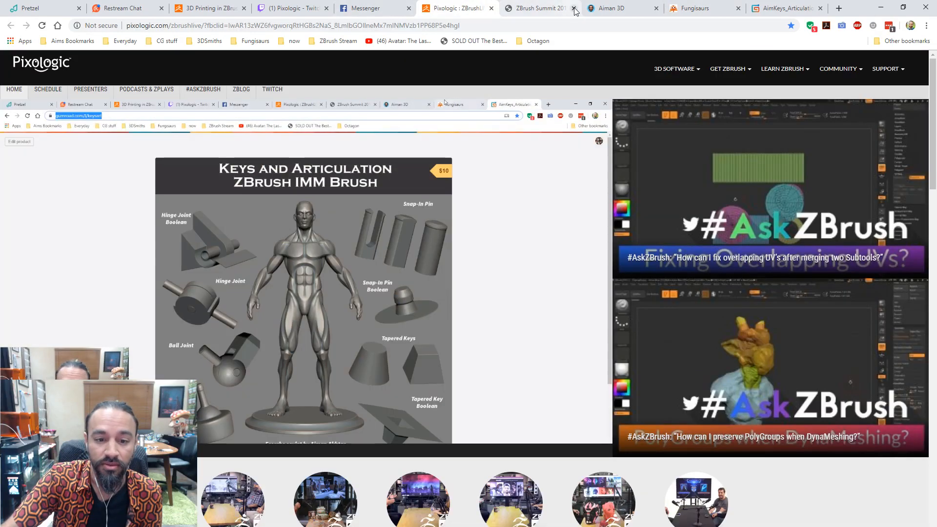
pyautogui.click(574, 8)
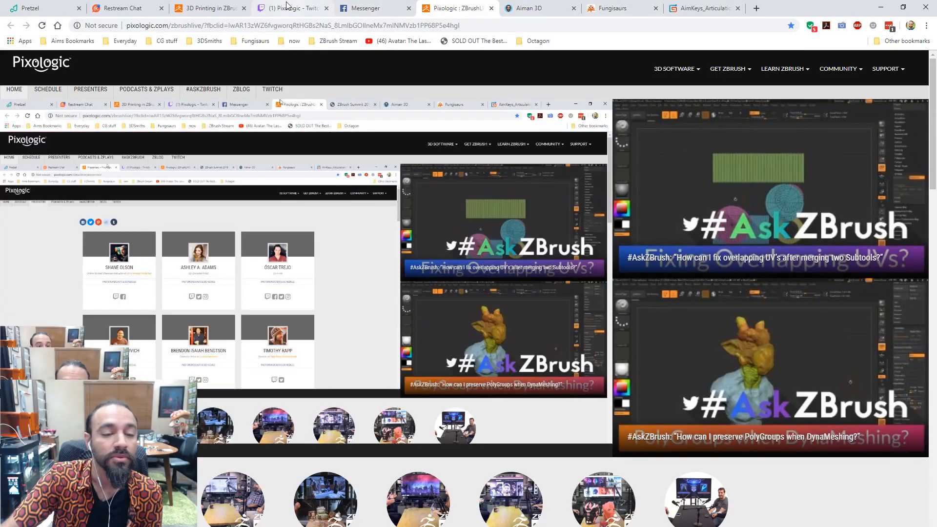
# Go back from the Episode 47 post, open the Joker Mask Episode 49 post and play its video full screen
pyautogui.click(201, 7)
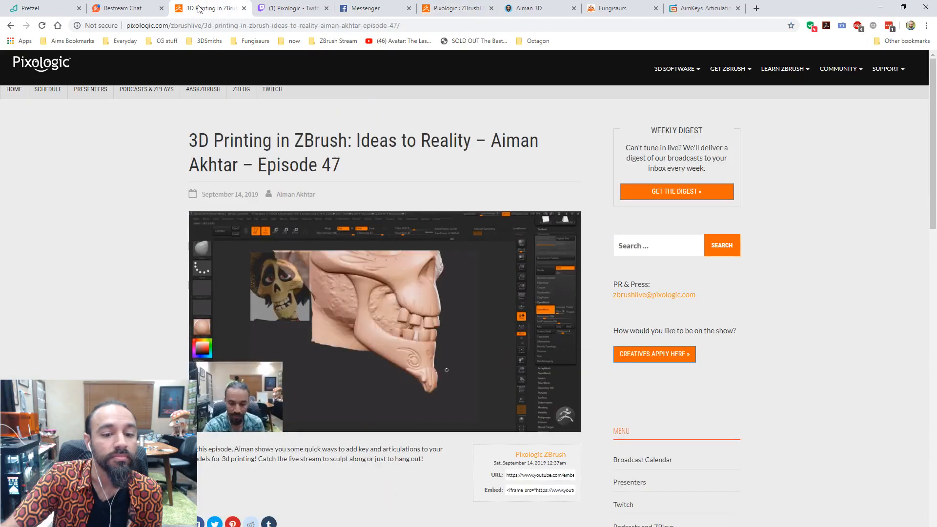
pyautogui.click(10, 26)
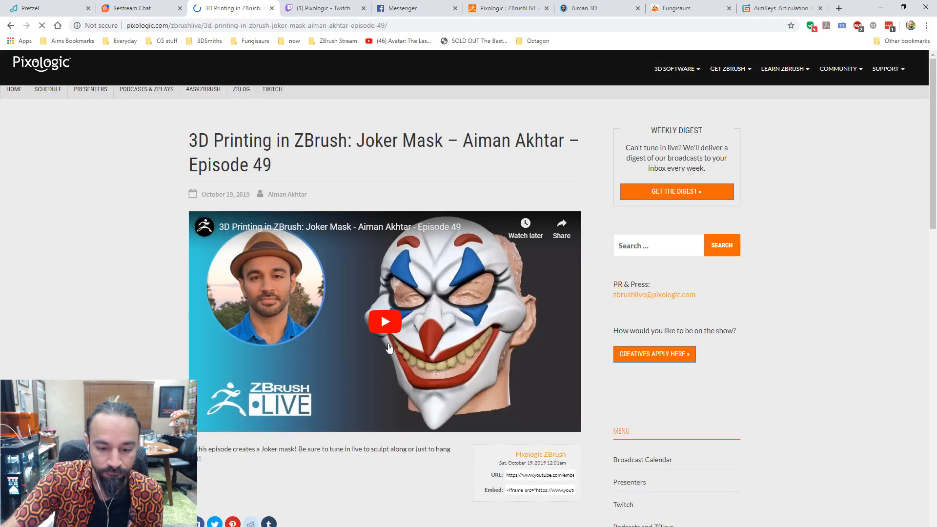
pyautogui.click(385, 322)
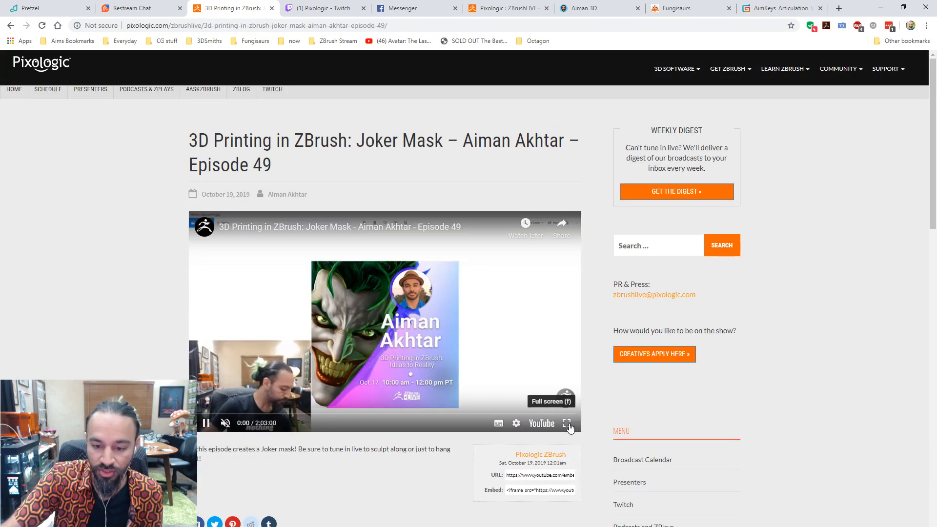
pyautogui.click(566, 424)
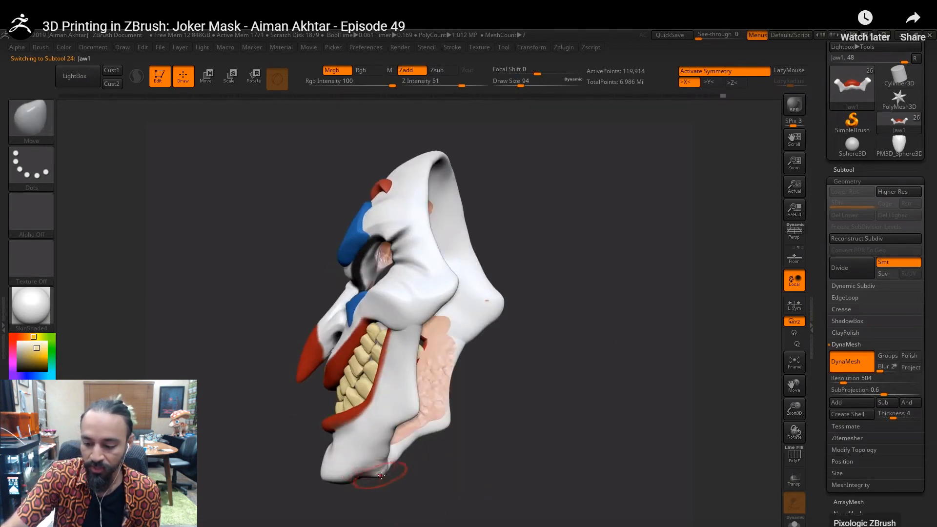
# Leave full screen, pause the Joker Mask video and switch to the Restream chat
pyautogui.press('Escape')
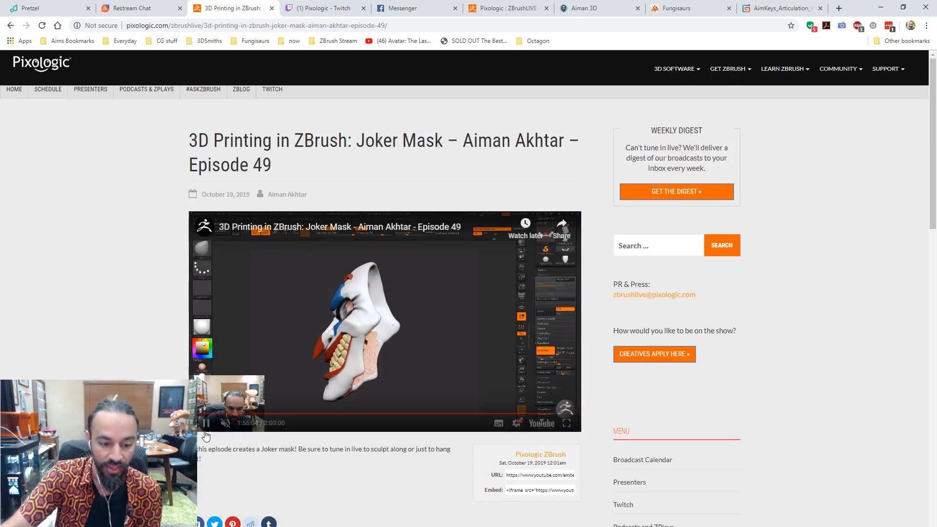
pyautogui.click(206, 432)
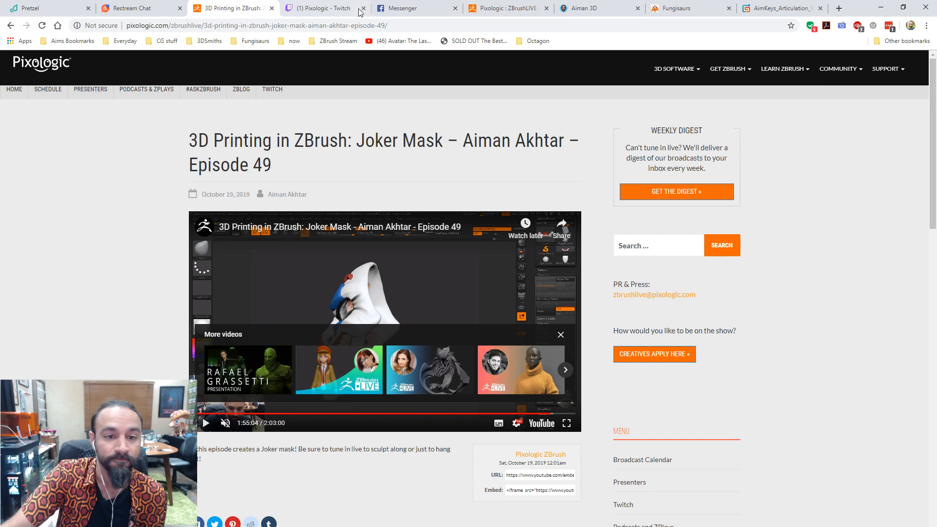
pyautogui.click(134, 8)
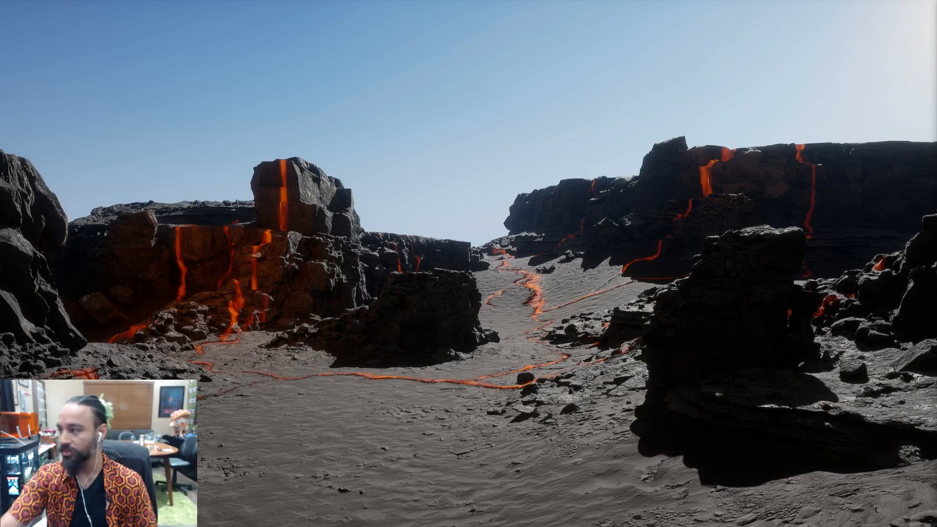
# Search Google for "3d md scanner" in a separate browser window and show image results for the corrected query "3dmd scanner"
pyautogui.moveTo(0, 6); pyautogui.dragTo(146, 1)
pyautogui.click(406, 214)
pyautogui.write('3d')
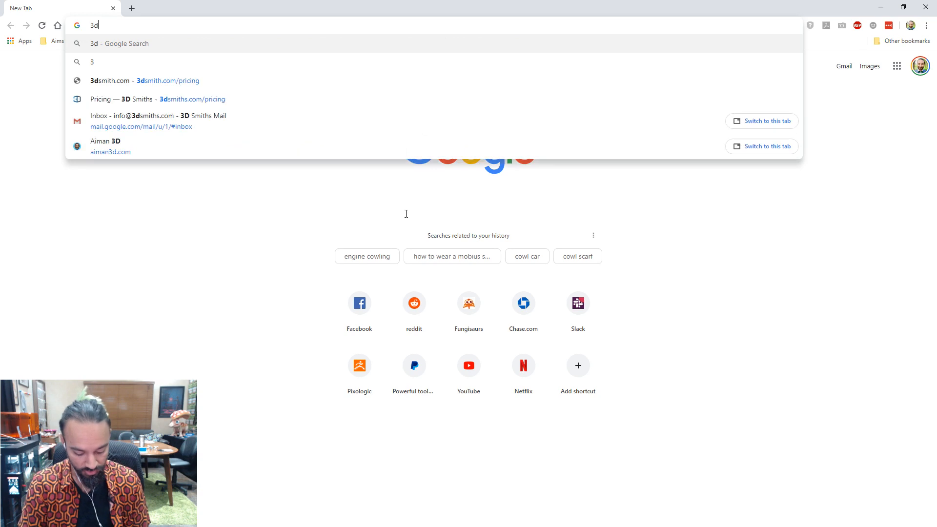
pyautogui.write(' md scanner')
pyautogui.press('Return')
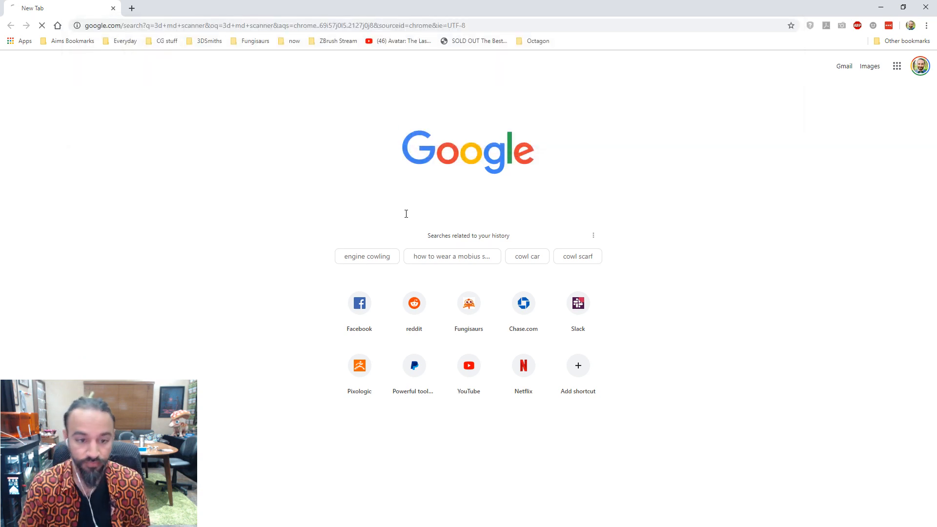
pyautogui.click(176, 150)
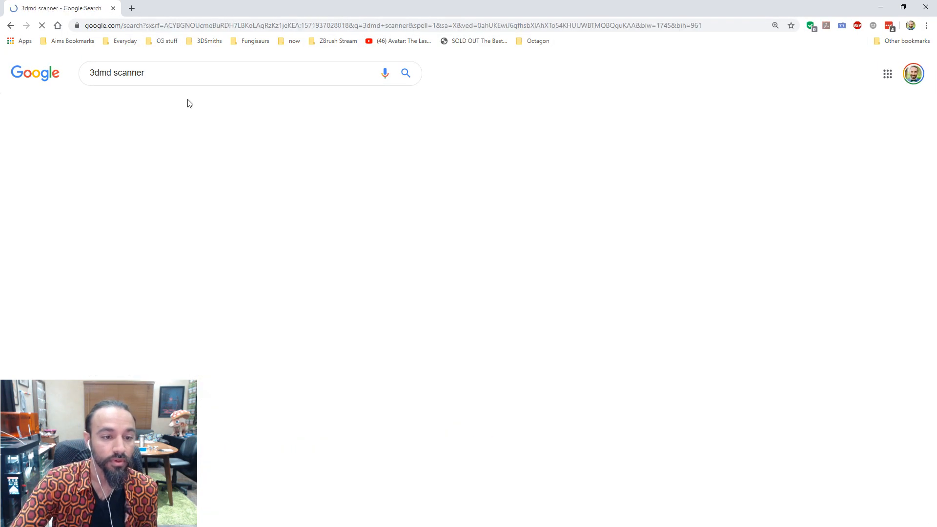
pyautogui.click(193, 109)
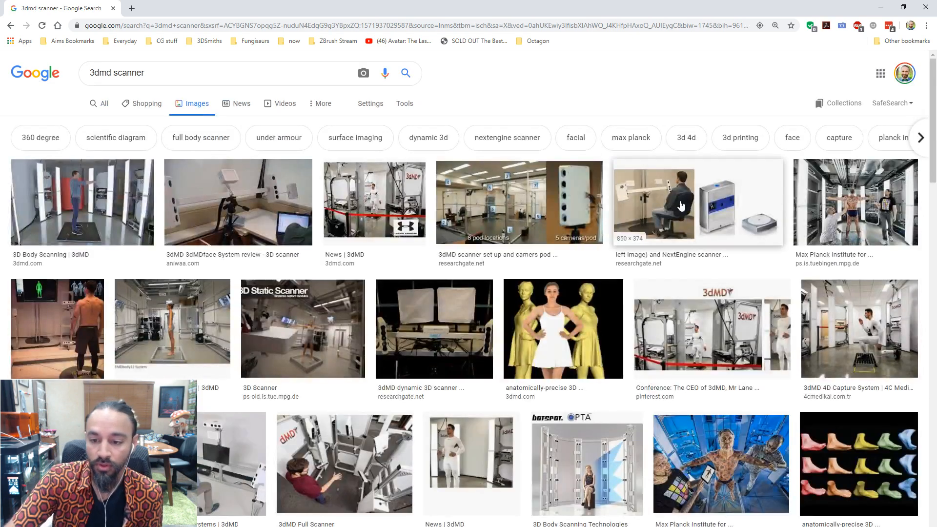
# Open the ResearchGate page of the image comparing the 3DMD and NextEngine scanners and enlarge it
pyautogui.click(679, 205)
pyautogui.click(727, 156)
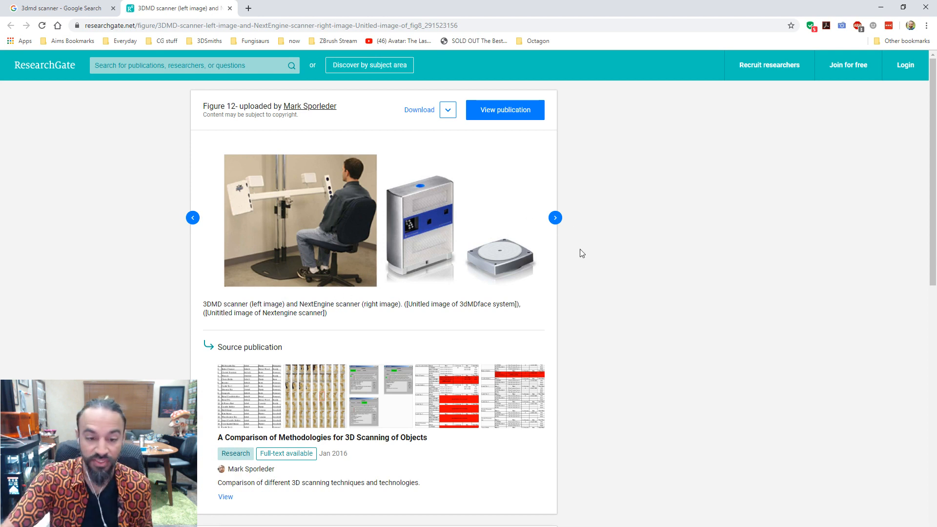
pyautogui.keyDown('ctrl'); pyautogui.scroll(6, 394, 219); pyautogui.keyUp('ctrl')
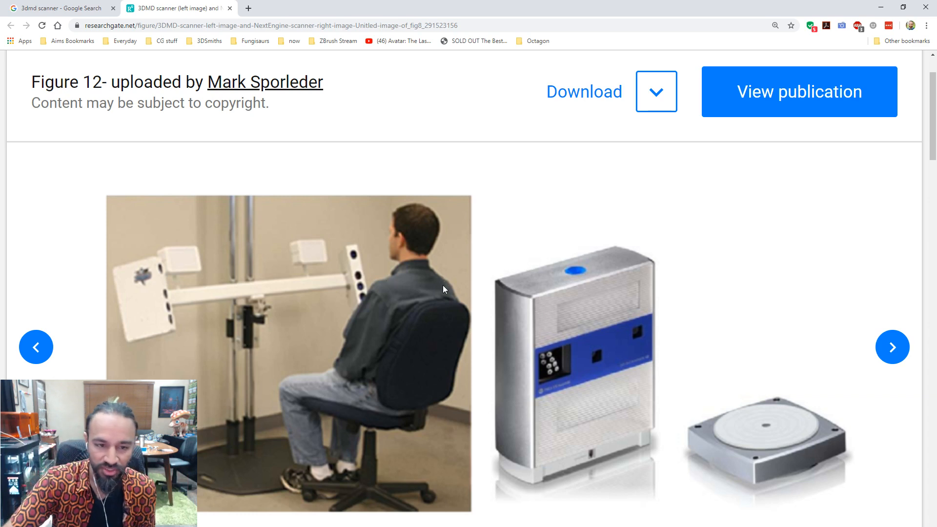
pyautogui.hotkey('ctrl', '-')
# Select the ResearchGate figure page's web address and close the scanner search window
pyautogui.click(191, 25)
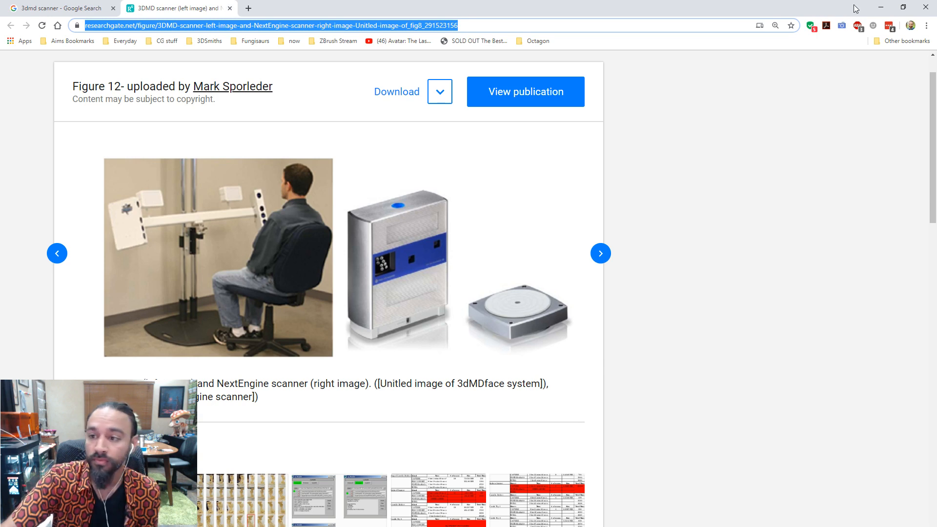
pyautogui.click(924, 9)
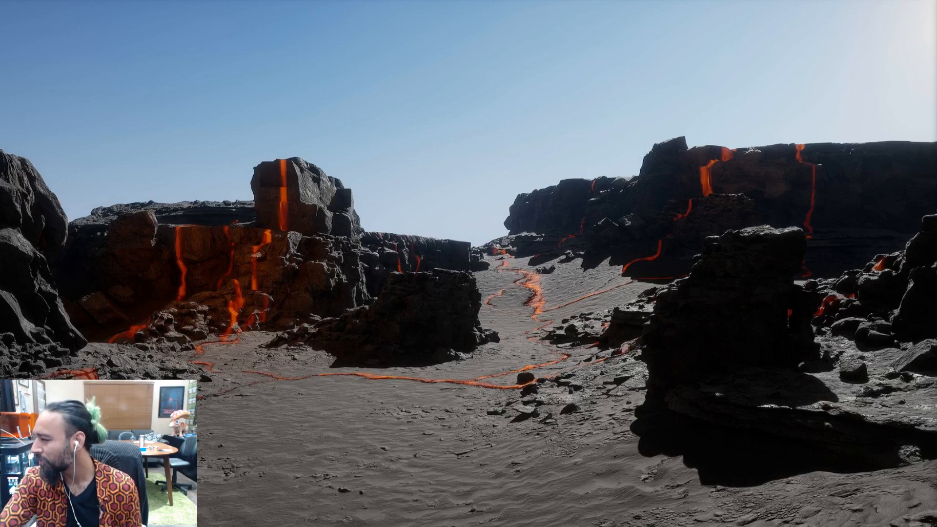
# Search Google for "phrozen transform" in a new browser window
pyautogui.moveTo(936, 1); pyautogui.dragTo(550, 0)
pyautogui.click(392, 204)
pyautogui.write('p')
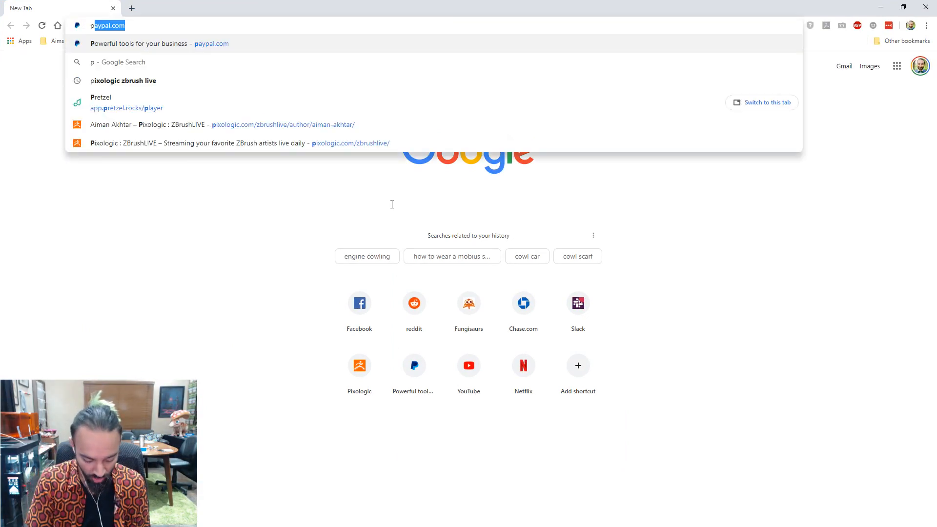
pyautogui.write('hrozen transfo')
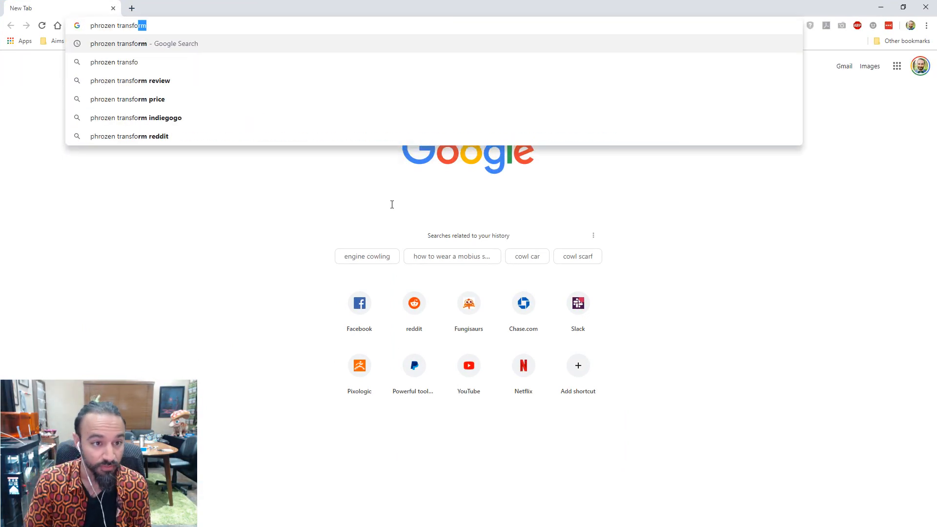
pyautogui.press('Return')
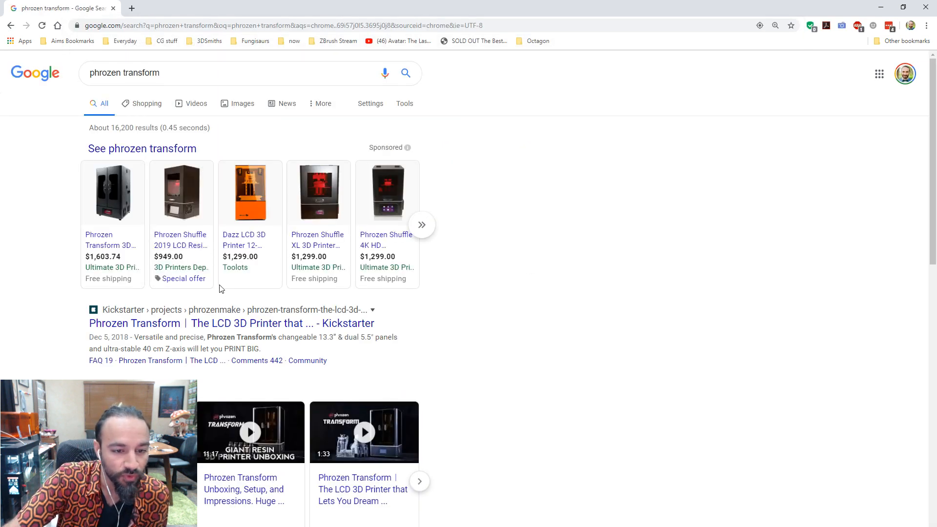
# Open the YouTube initial impressions video of the Phrozen Transform, skip through its printer and print shots, and close the browser window
pyautogui.moveTo(106, 251)
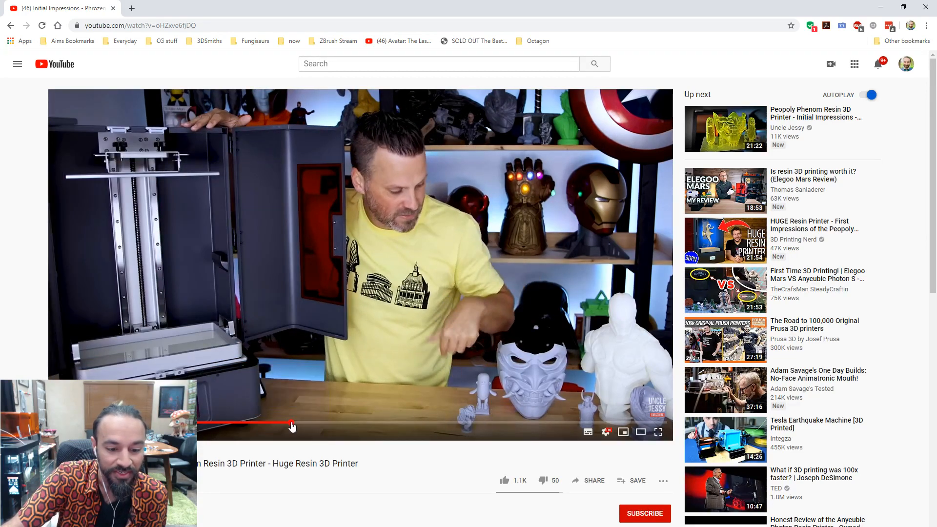
pyautogui.click(404, 423)
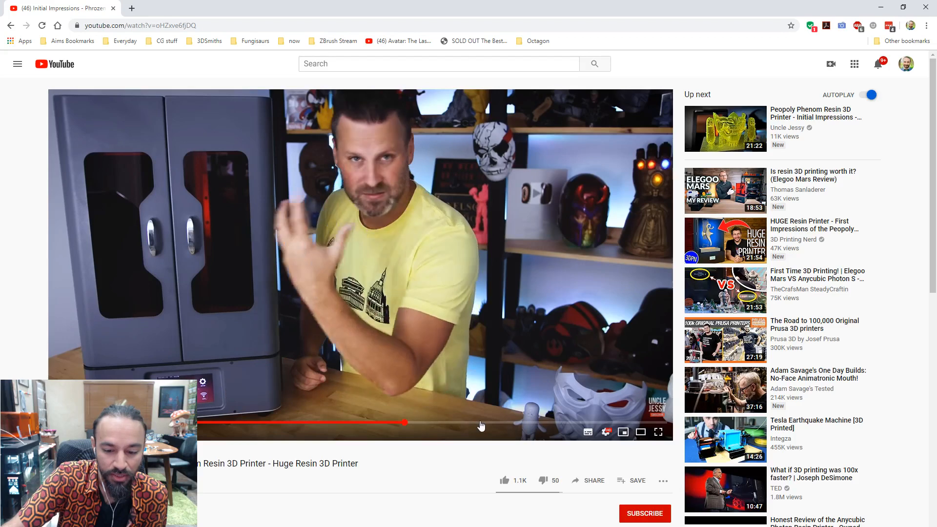
pyautogui.click(481, 422)
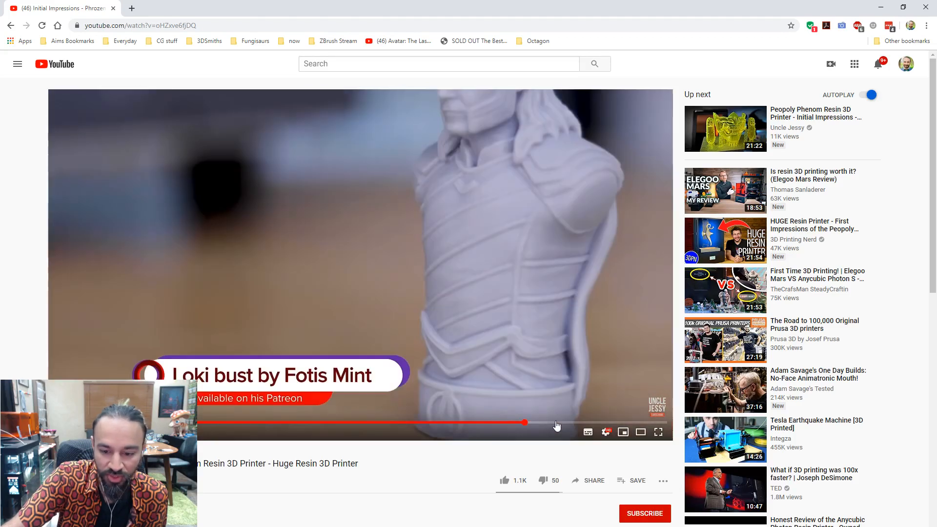
pyautogui.click(556, 423)
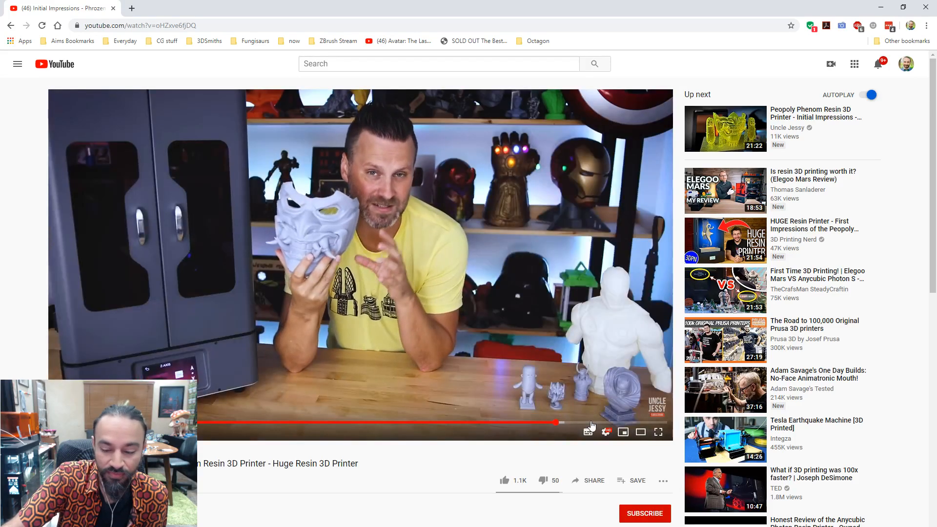
pyautogui.click(591, 422)
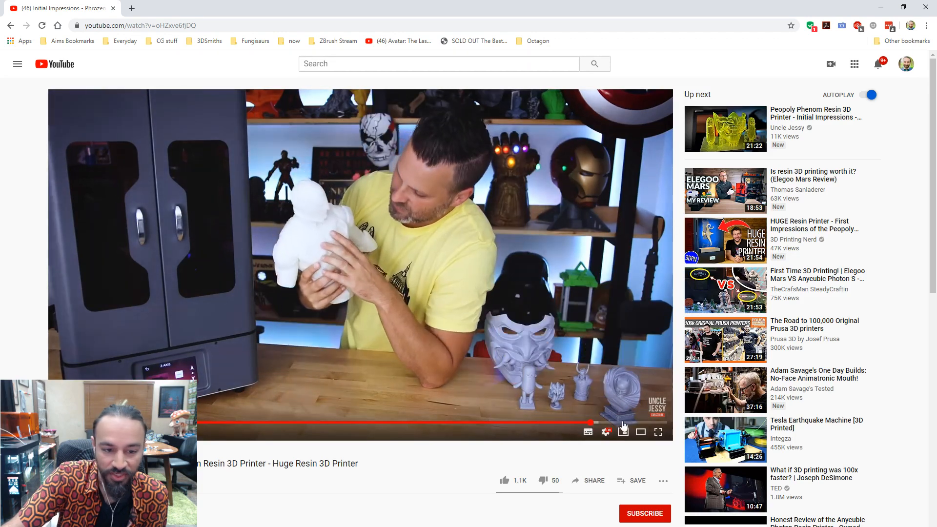
pyautogui.click(629, 423)
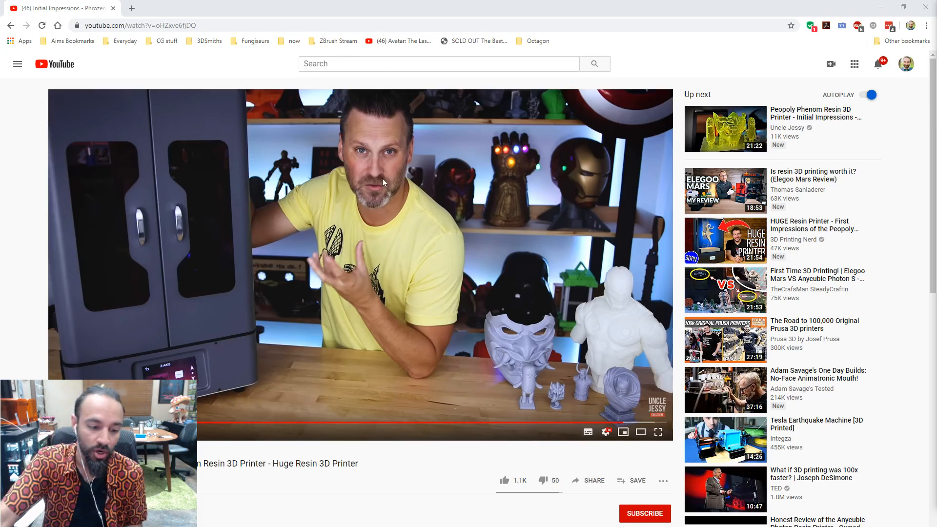
pyautogui.click(924, 8)
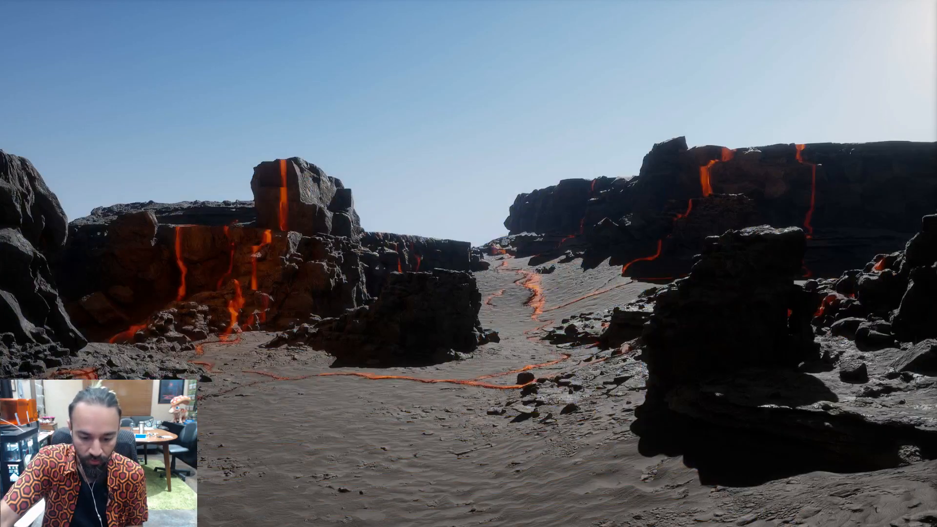
# Switch to the Joker mask in ZBrush, expand its subtool list and select the unpainted upper mask UMesh_PM3D_Sphere3D7_14
pyautogui.click(429, 518)
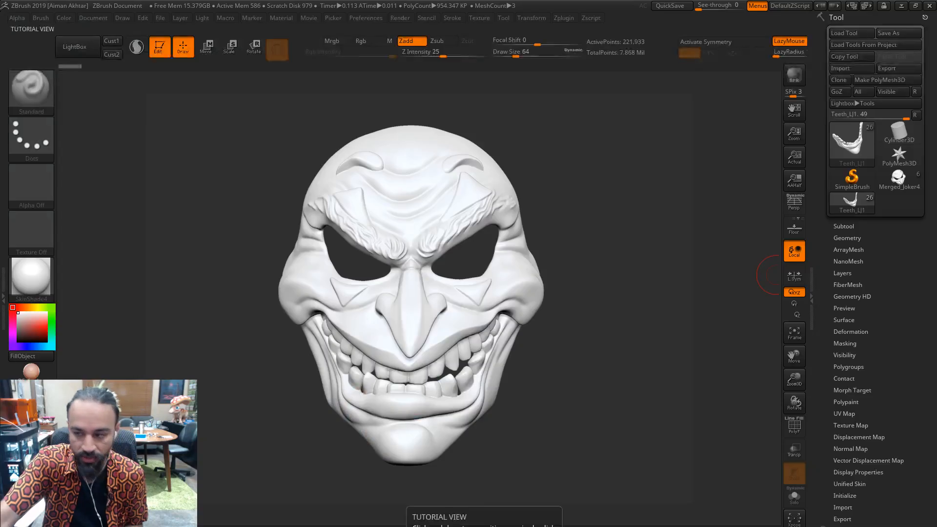
pyautogui.moveTo(588, 438); pyautogui.dragTo(391, 442)
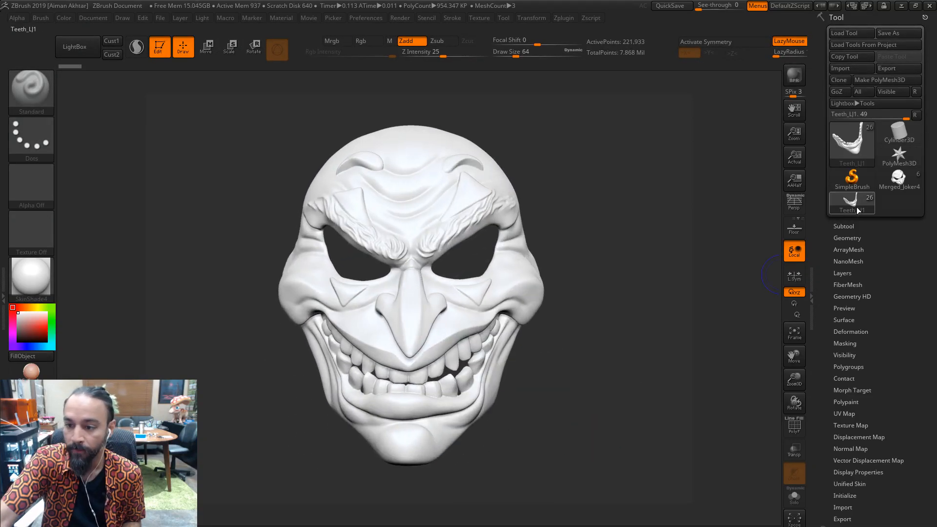
pyautogui.click(844, 227)
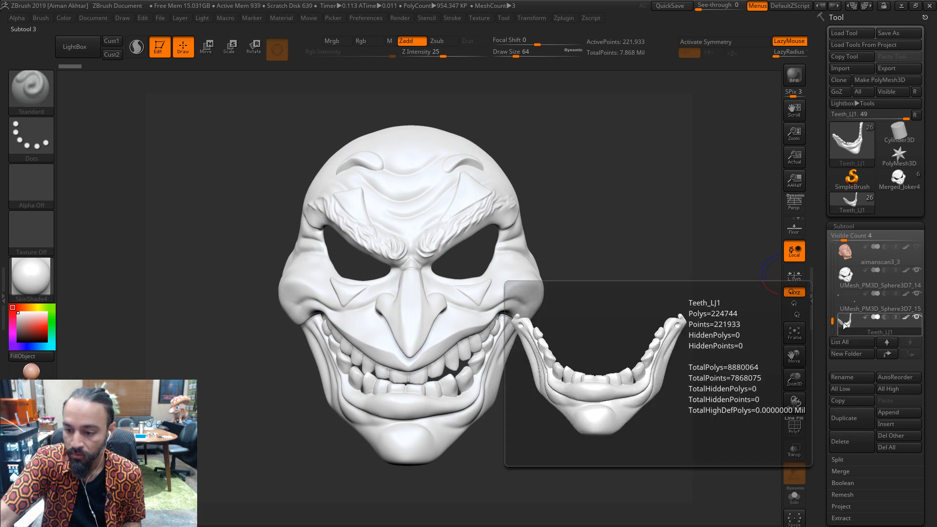
pyautogui.click(848, 302)
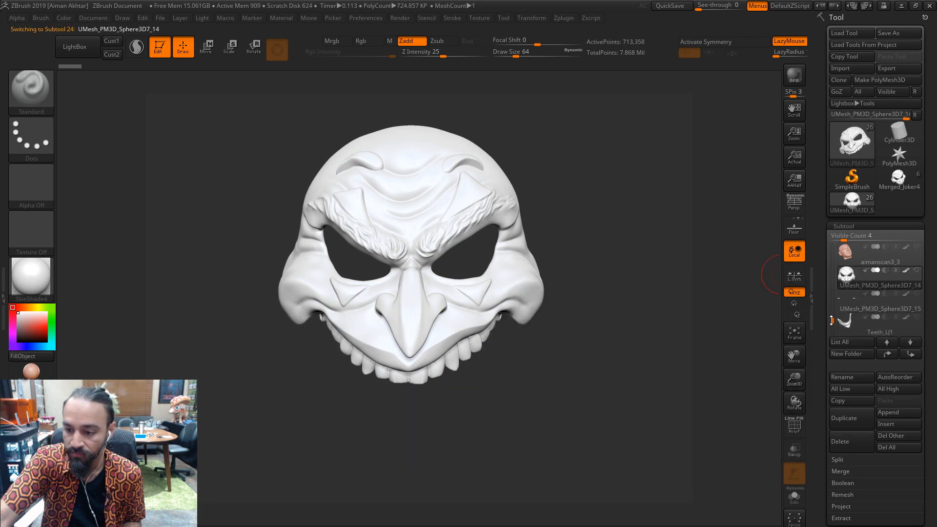
pyautogui.moveTo(833, 315); pyautogui.dragTo(834, 309)
# Select the painted upper mask UMesh_PM3D_Sphere3D7_12 and examine the assembled painted mask from behind and from the front
pyautogui.click(852, 302)
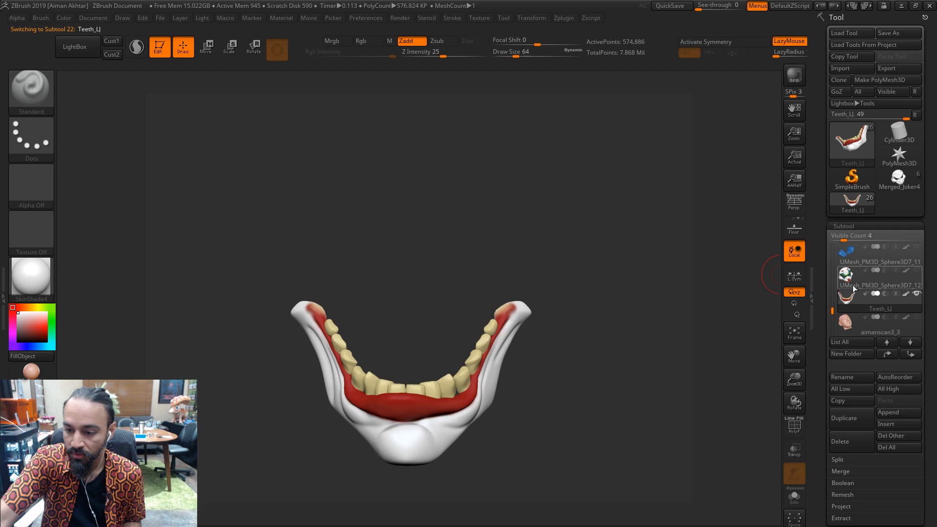
pyautogui.click(853, 284)
pyautogui.moveTo(669, 415); pyautogui.dragTo(626, 446)
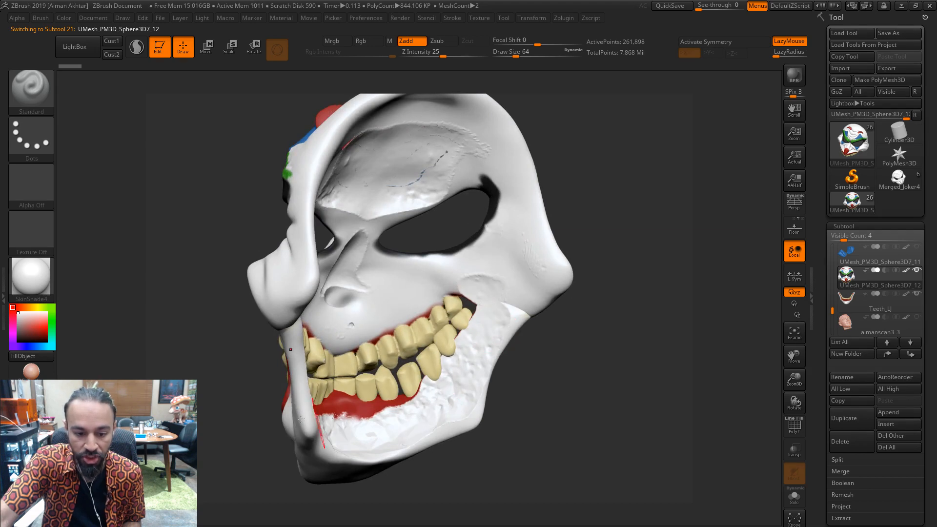
pyautogui.moveTo(615, 374); pyautogui.dragTo(471, 410)
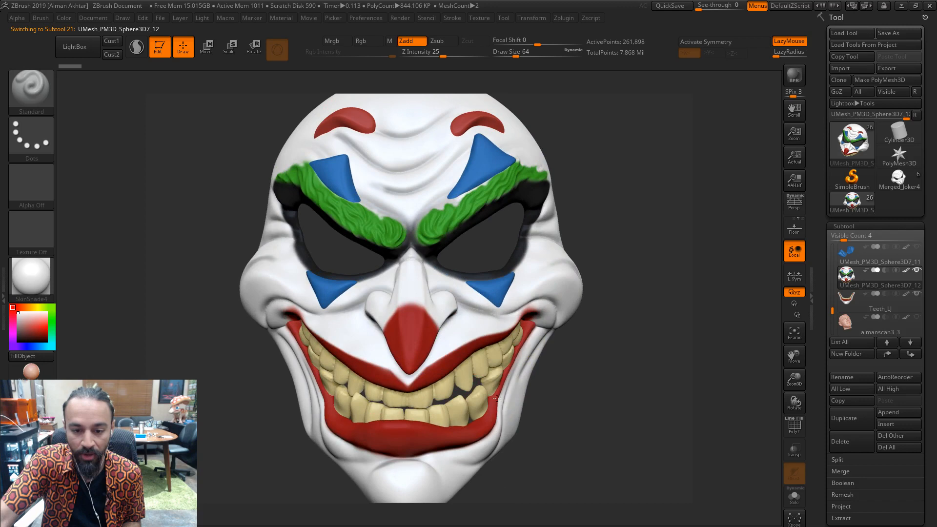
pyautogui.keyDown('alt'); pyautogui.moveTo(601, 442); pyautogui.dragTo(597, 442); pyautogui.keyUp('alt')
# Select the painted lower jaw Teeth_LJ, hide the painted upper mask and examine the jaw on its own
pyautogui.keyDown('alt'); pyautogui.click(442, 419); pyautogui.keyUp('alt')
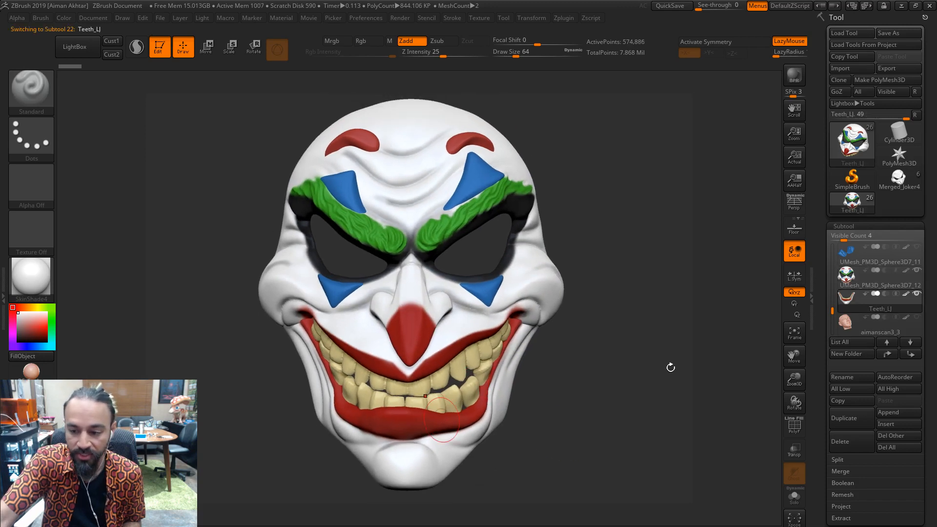
pyautogui.click(917, 271)
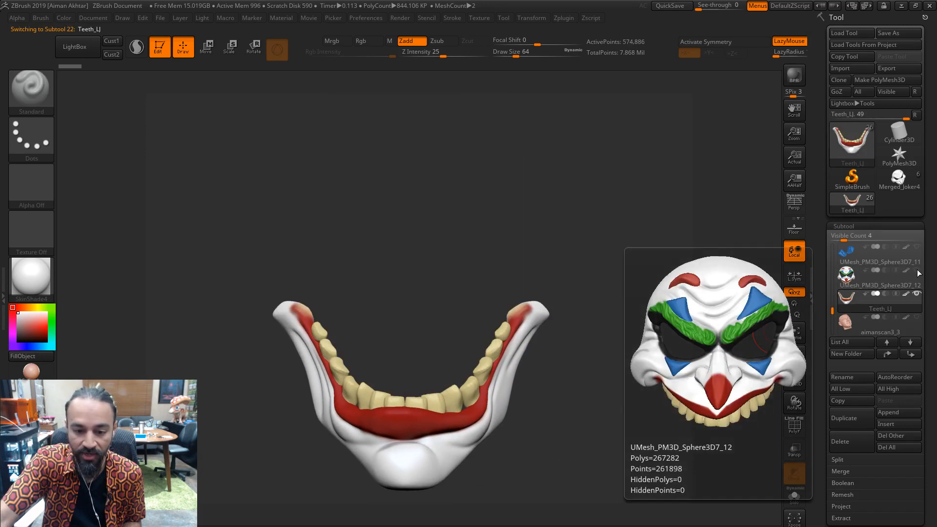
pyautogui.moveTo(588, 383)
pyautogui.mouseDown()
pyautogui.moveTo(648, 410)
pyautogui.moveTo(649, 442)
pyautogui.mouseUp()
pyautogui.keyDown('alt'); pyautogui.moveTo(587, 297); pyautogui.dragTo(390, 303); pyautogui.keyUp('alt')
pyautogui.moveTo(614, 358); pyautogui.dragTo(565, 358)
pyautogui.keyDown('alt'); pyautogui.moveTo(565, 358); pyautogui.dragTo(772, 320); pyautogui.keyUp('alt')
# Show the painted upper mask UMesh_PM3D_Sphere3D7_12 alone, without the lower jaw, and examine it
pyautogui.click(858, 285)
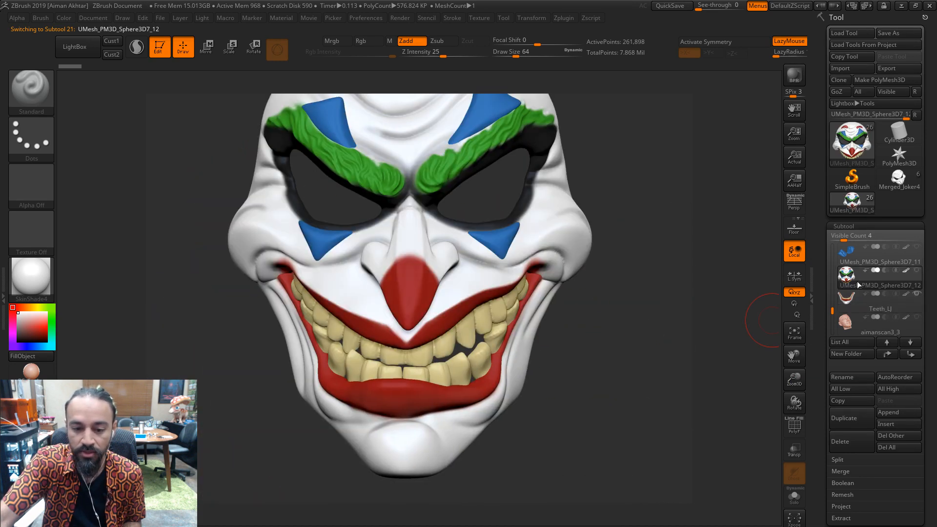
pyautogui.moveTo(537, 374); pyautogui.dragTo(535, 307)
pyautogui.moveTo(448, 432); pyautogui.dragTo(450, 470)
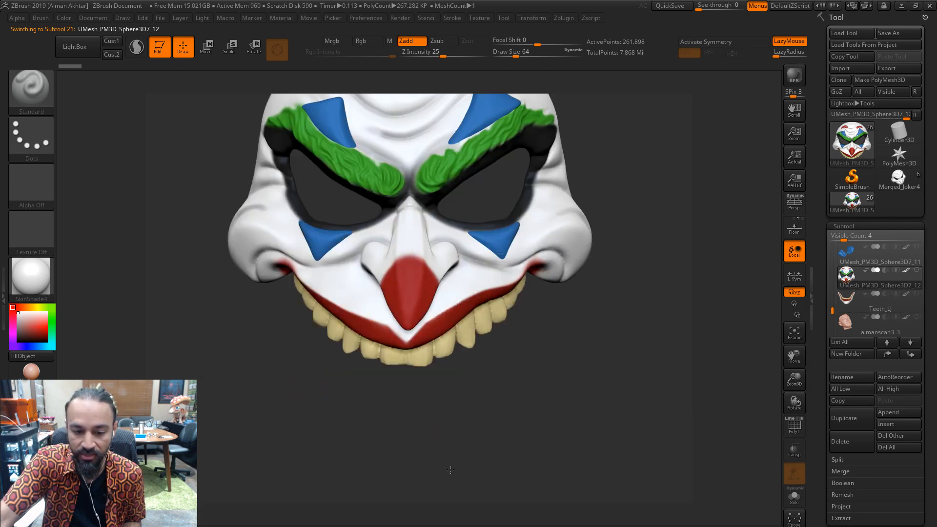
# Select the 3D-scanned head subtool and examine it from both sides and from the front
pyautogui.click(850, 333)
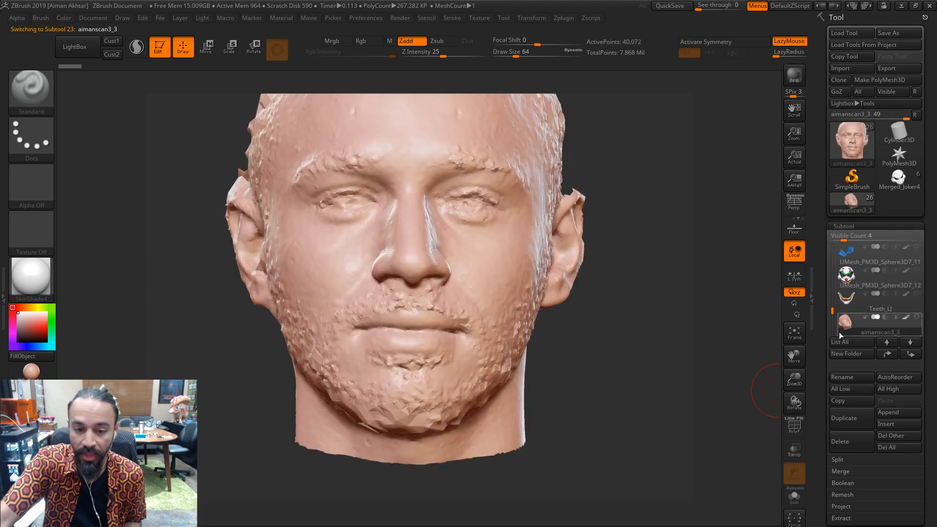
pyautogui.moveTo(742, 371)
pyautogui.mouseDown()
pyautogui.moveTo(695, 374)
pyautogui.moveTo(637, 419)
pyautogui.moveTo(624, 411)
pyautogui.moveTo(634, 421)
pyautogui.moveTo(561, 424)
pyautogui.mouseUp()
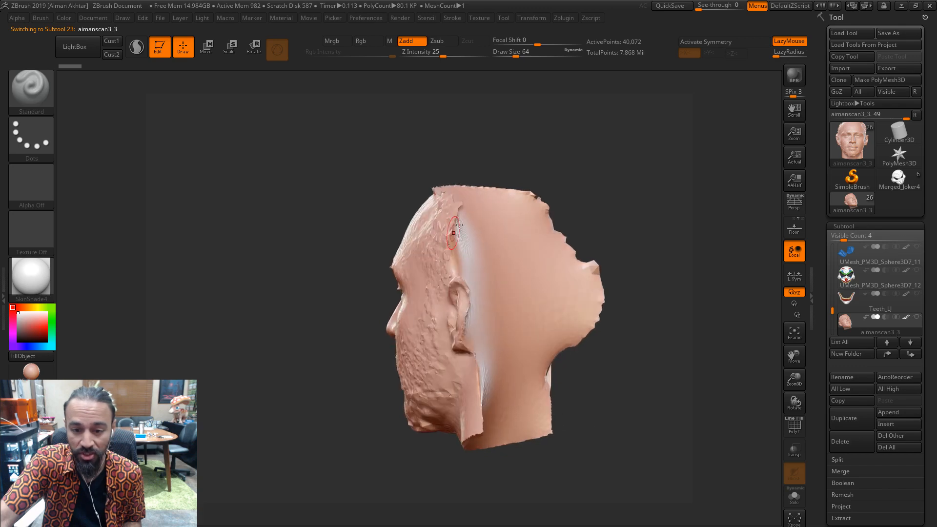
pyautogui.moveTo(702, 352); pyautogui.dragTo(719, 353)
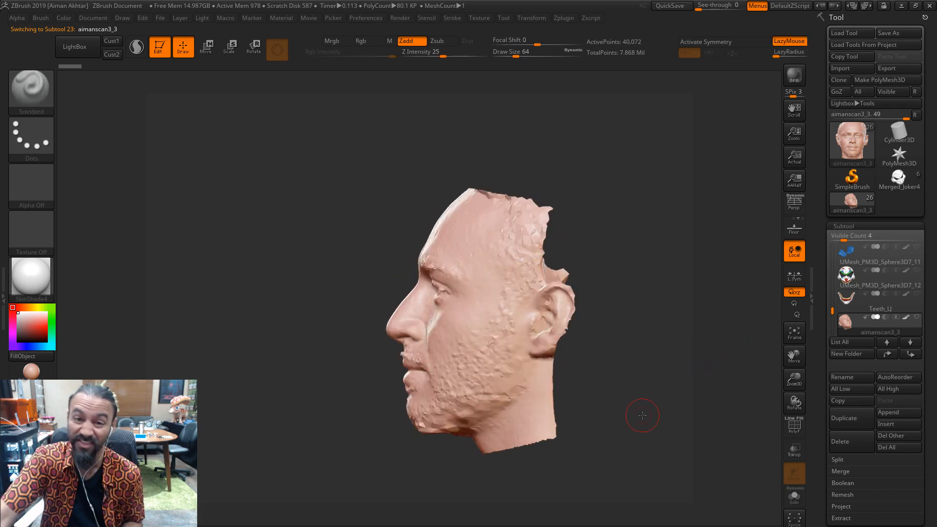
pyautogui.moveTo(643, 416); pyautogui.dragTo(740, 431)
pyautogui.keyDown('alt'); pyautogui.moveTo(577, 409); pyautogui.dragTo(576, 431); pyautogui.keyUp('alt')
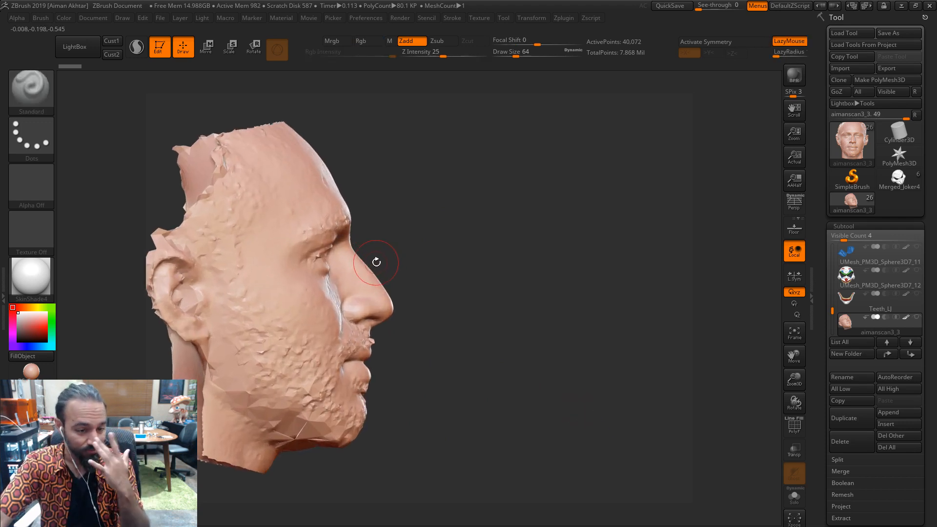
pyautogui.moveTo(563, 382); pyautogui.dragTo(500, 383)
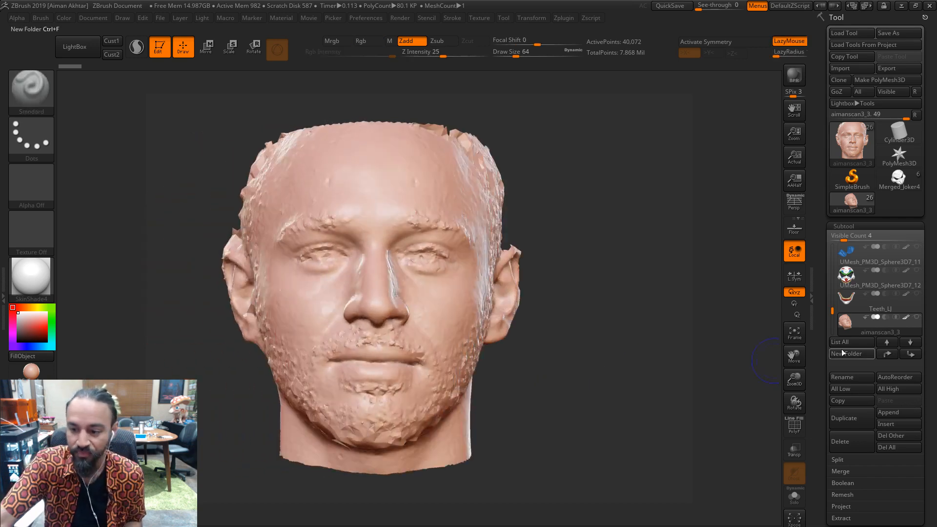
# Select the unpainted upper mask UMesh_PM3D_Sphere3D7_14, examine its inner hinge sockets, and show the lower jaw Teeth_LJ1 fitted to it
pyautogui.scroll(-2, 845, 318)
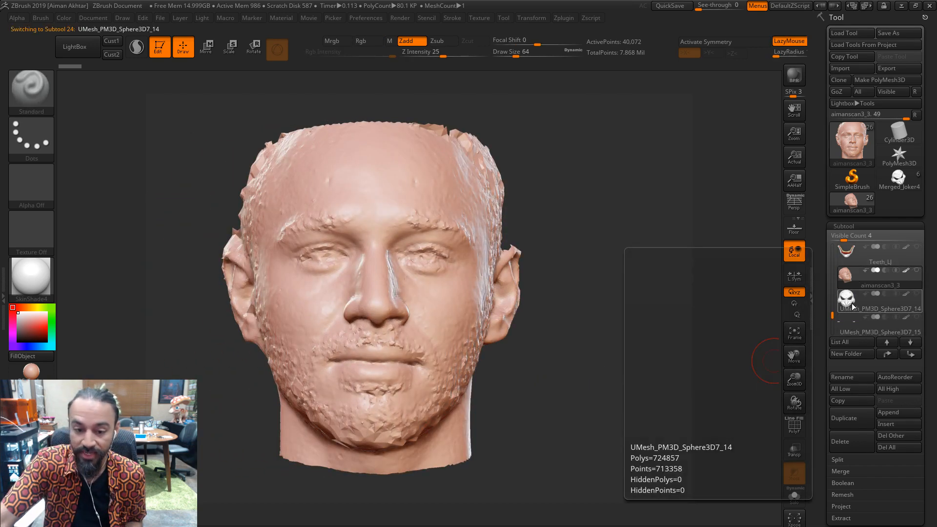
pyautogui.click(852, 303)
pyautogui.moveTo(833, 317); pyautogui.dragTo(833, 320)
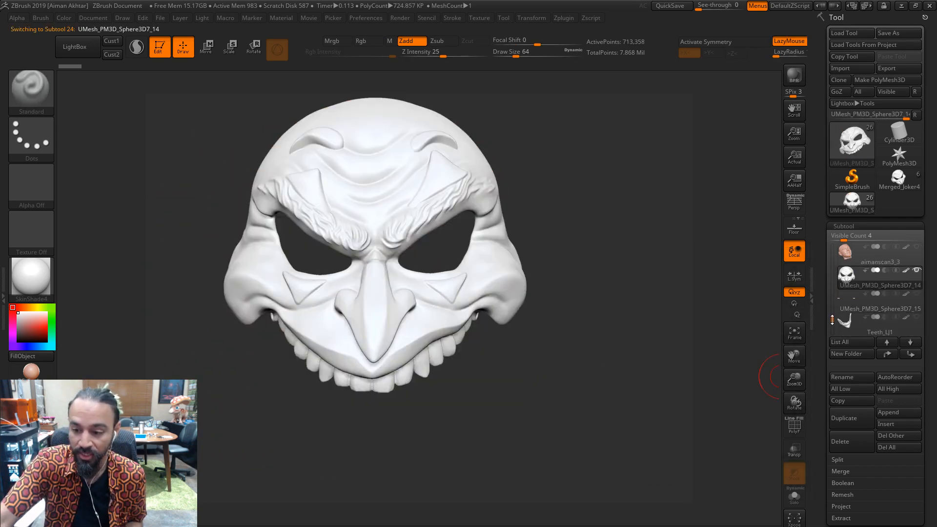
pyautogui.moveTo(661, 364)
pyautogui.mouseDown()
pyautogui.moveTo(561, 383)
pyautogui.moveTo(513, 425)
pyautogui.moveTo(372, 441)
pyautogui.moveTo(403, 367)
pyautogui.moveTo(304, 306)
pyautogui.mouseUp()
pyautogui.moveTo(304, 339); pyautogui.dragTo(311, 296)
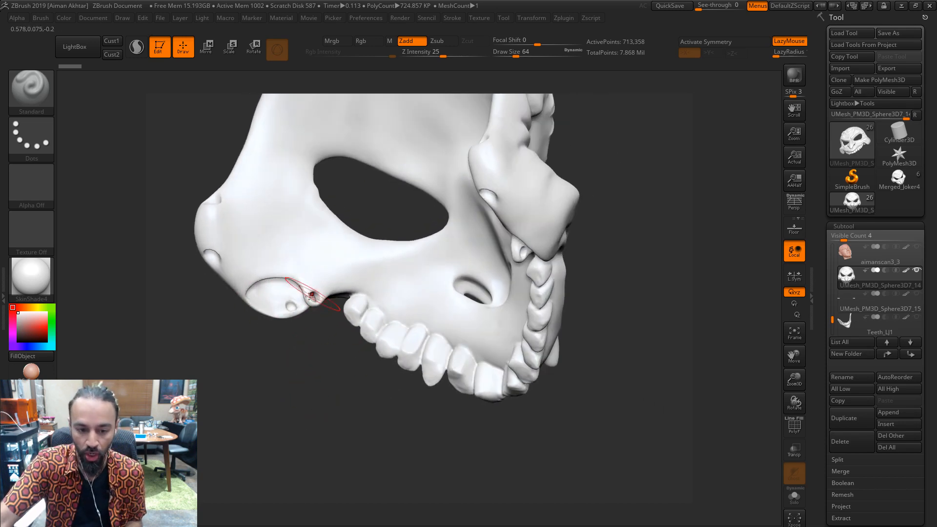
pyautogui.click(917, 319)
pyautogui.moveTo(615, 413)
pyautogui.mouseDown()
pyautogui.moveTo(569, 416)
pyautogui.moveTo(613, 416)
pyautogui.mouseUp()
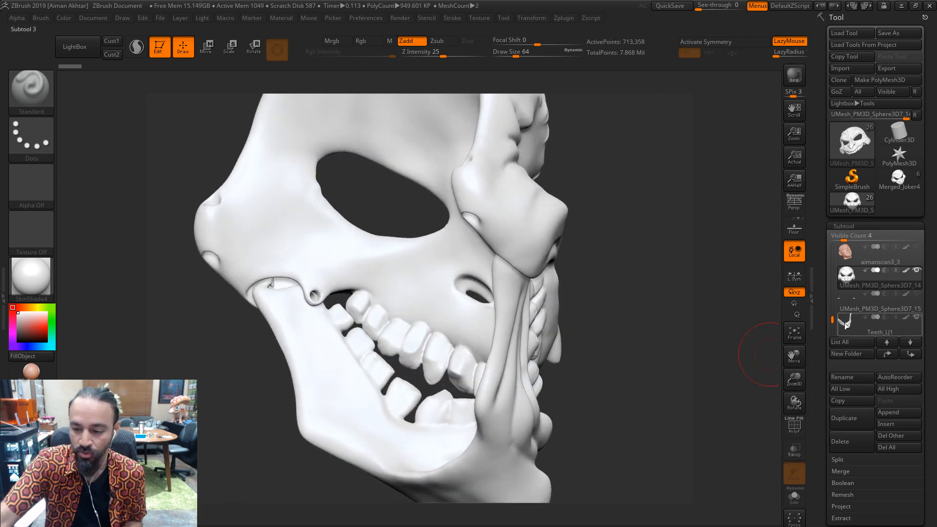
# Select the hinge pins subtool UMesh_PM3D_Sphere3D7_15, isolate it with Solo and examine both pins
pyautogui.click(913, 307)
pyautogui.click(793, 494)
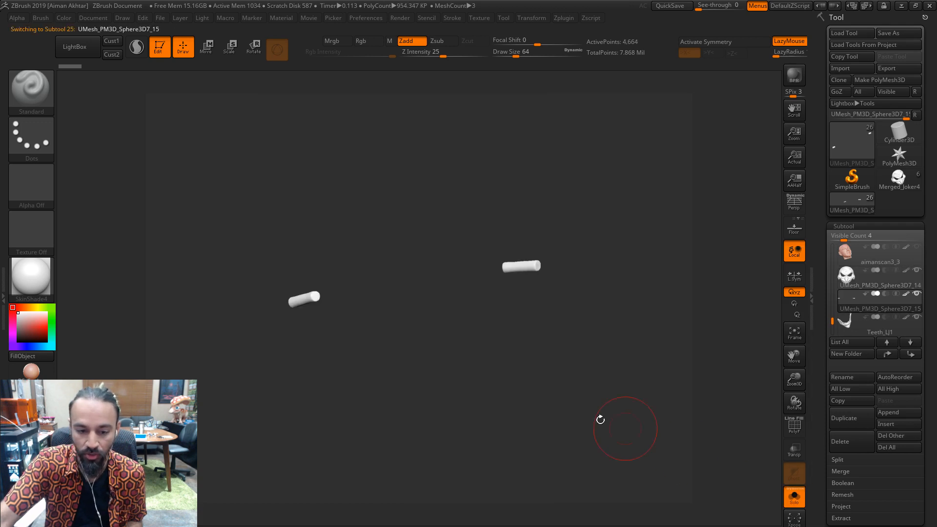
pyautogui.moveTo(599, 418); pyautogui.dragTo(555, 337)
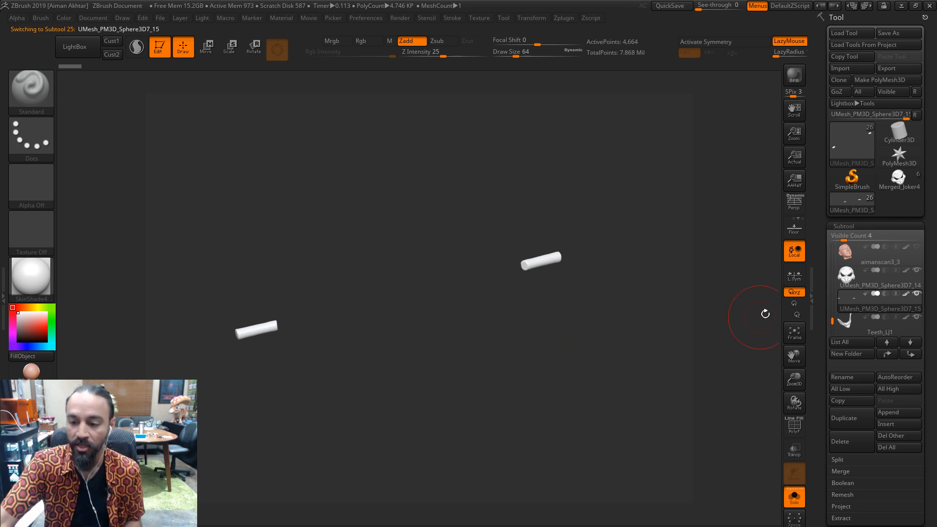
# Select the lower jaw Teeth_LJ1, examine its pin holes and hooked ends up close, and set the Draw Size to 37
pyautogui.click(833, 323)
pyautogui.moveTo(596, 342); pyautogui.dragTo(597, 282)
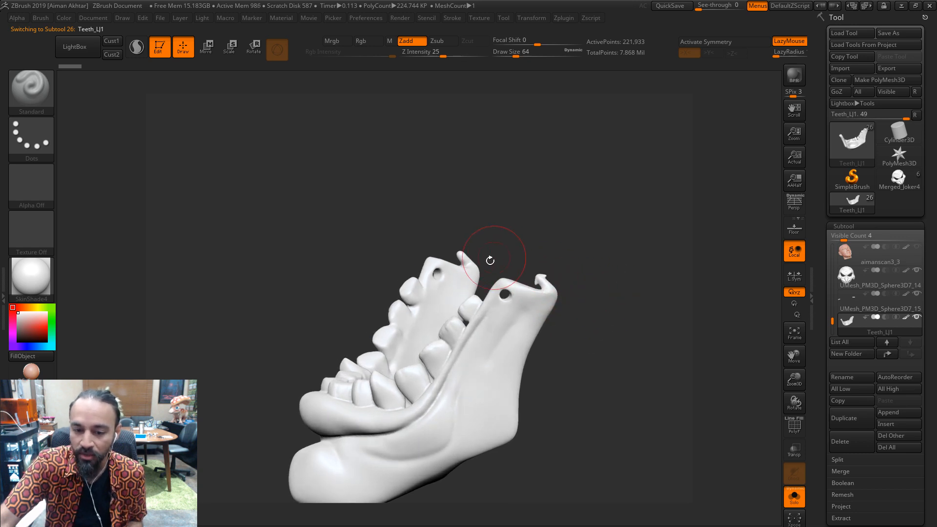
pyautogui.moveTo(488, 266); pyautogui.dragTo(648, 310)
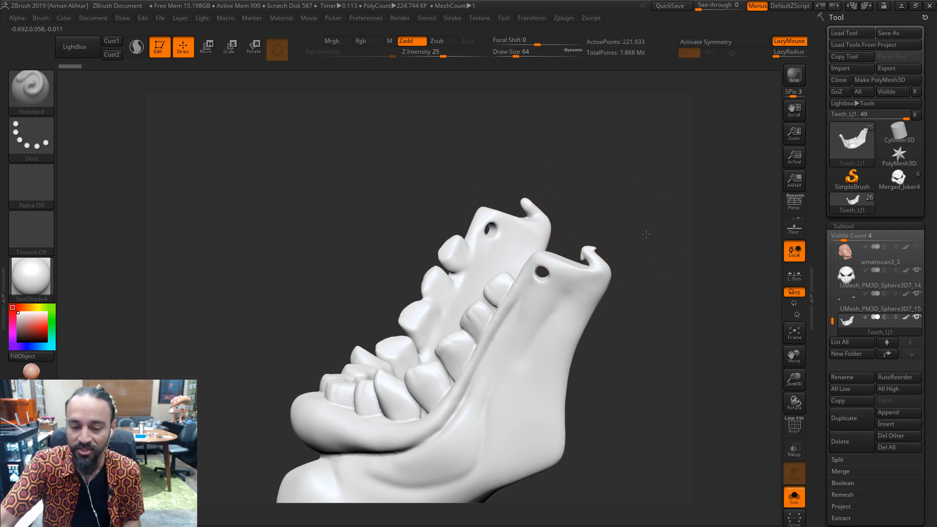
pyautogui.moveTo(646, 235)
pyautogui.mouseDown()
pyautogui.moveTo(615, 236)
pyautogui.moveTo(649, 232)
pyautogui.mouseUp()
pyautogui.moveTo(660, 222)
pyautogui.keyDown('alt'); pyautogui.mouseDown()
pyautogui.moveTo(625, 247)
pyautogui.moveTo(572, 261)
pyautogui.mouseUp(); pyautogui.keyUp('alt')
pyautogui.press('s')
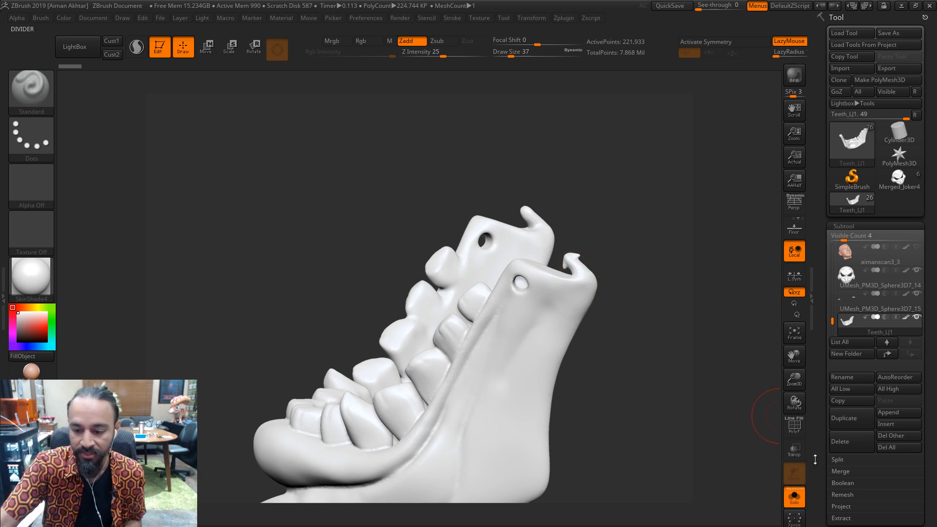
# Select the upper mask UMesh_PM3D_Sphere3D7_14 and examine the pegs inside its hinge sockets from behind
pyautogui.click(874, 279)
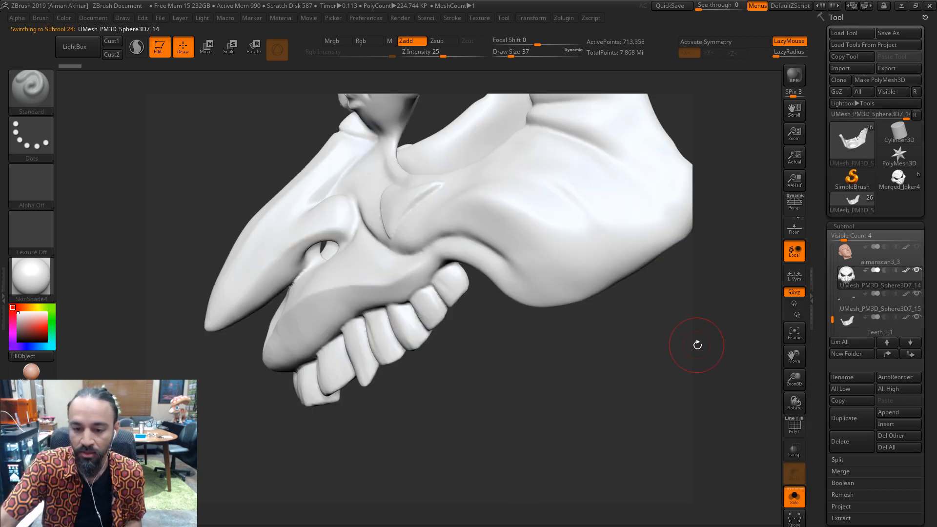
pyautogui.moveTo(697, 345); pyautogui.dragTo(275, 372)
pyautogui.moveTo(191, 271)
pyautogui.mouseDown()
pyautogui.moveTo(173, 259)
pyautogui.moveTo(187, 252)
pyautogui.mouseUp()
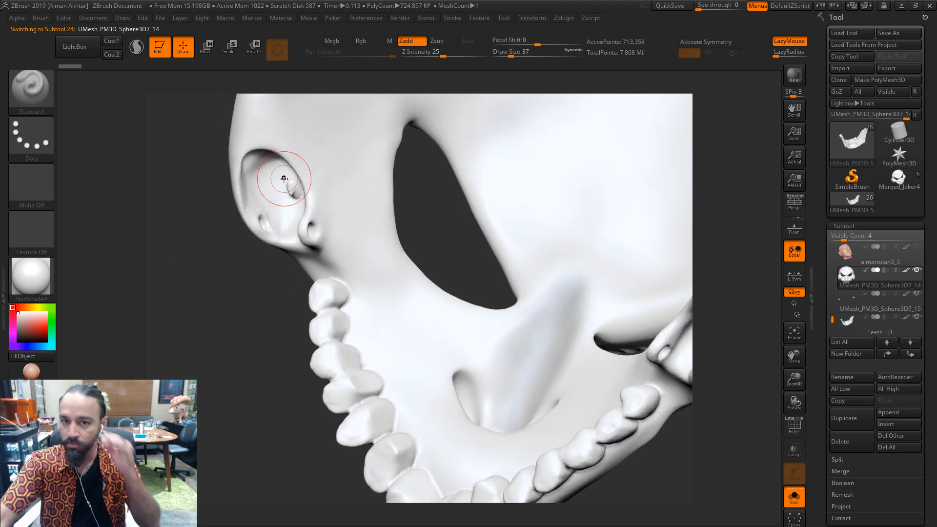
pyautogui.moveTo(264, 298); pyautogui.dragTo(251, 295)
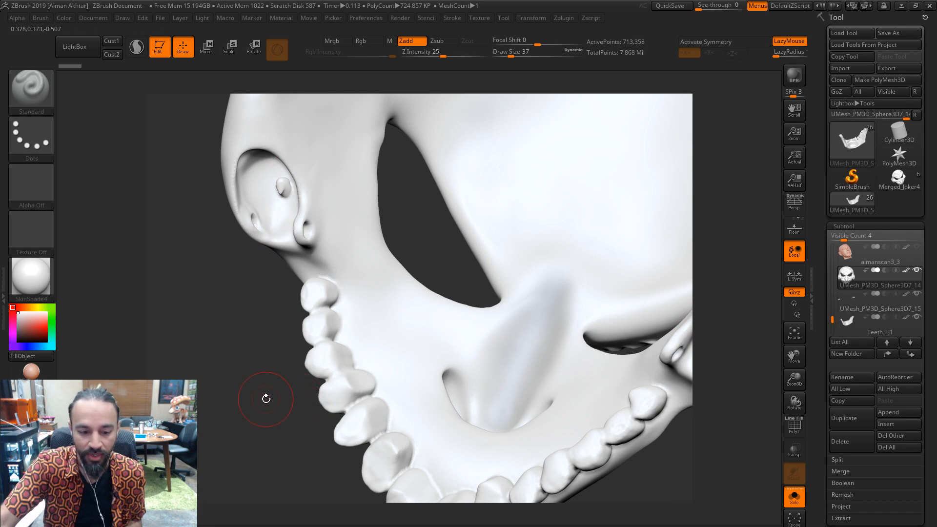
# Turn off Solo to show the lower jaw with the mask, and hide the upper mask's rear portion in side view
pyautogui.keyDown('alt'); pyautogui.moveTo(634, 459); pyautogui.dragTo(633, 384); pyautogui.keyUp('alt')
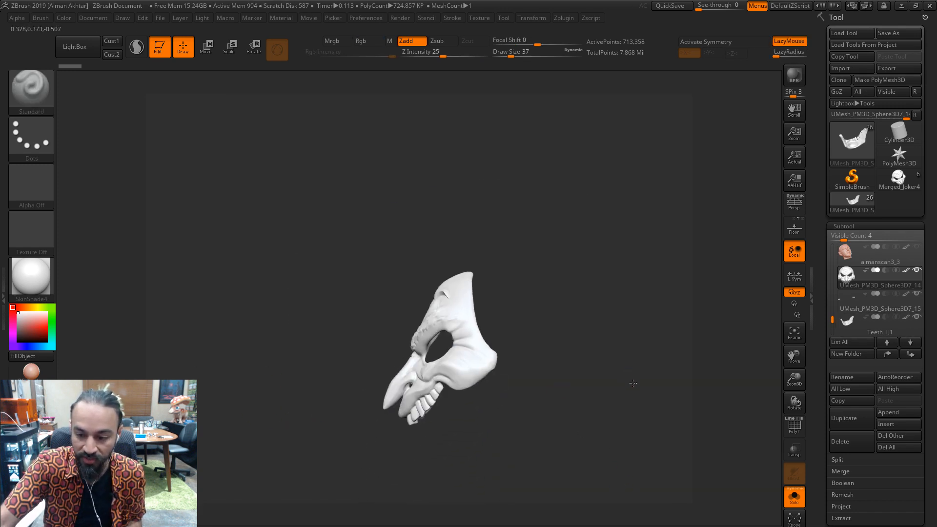
pyautogui.keyDown('alt'); pyautogui.moveTo(695, 386); pyautogui.dragTo(579, 320); pyautogui.keyUp('alt')
pyautogui.press('ctrl')
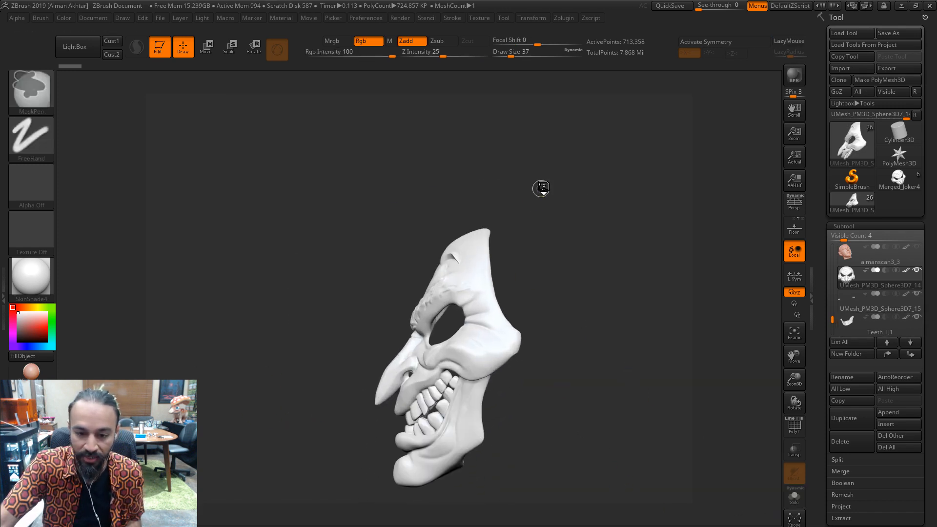
pyautogui.keyDown('ctrl'); pyautogui.keyDown('shift'); pyautogui.moveTo(541, 187); pyautogui.dragTo(489, 464); pyautogui.keyUp('shift'); pyautogui.keyUp('ctrl')
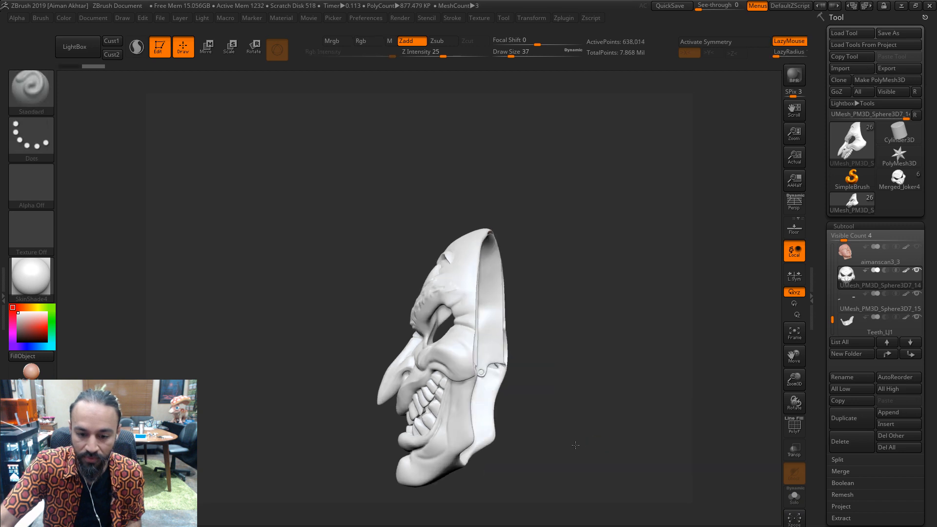
pyautogui.moveTo(575, 446); pyautogui.dragTo(652, 440)
pyautogui.keyDown('ctrl'); pyautogui.keyDown('shift'); pyautogui.moveTo(536, 195); pyautogui.dragTo(467, 453); pyautogui.keyUp('shift'); pyautogui.keyUp('ctrl')
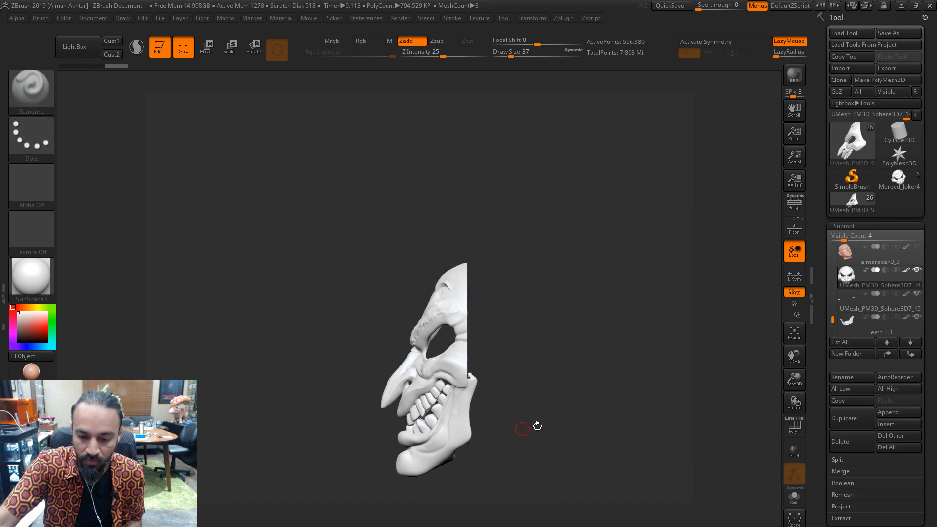
# Select the lower jaw Teeth_LJ1, display its polyframe, and examine how its hooked ends sit against the mask's socket pegs
pyautogui.moveTo(537, 427); pyautogui.dragTo(357, 513)
pyautogui.keyDown('alt'); pyautogui.moveTo(175, 421); pyautogui.dragTo(335, 439); pyautogui.keyUp('alt')
pyautogui.moveTo(266, 439)
pyautogui.mouseDown()
pyautogui.moveTo(318, 442)
pyautogui.moveTo(389, 420)
pyautogui.mouseUp()
pyautogui.click(794, 426)
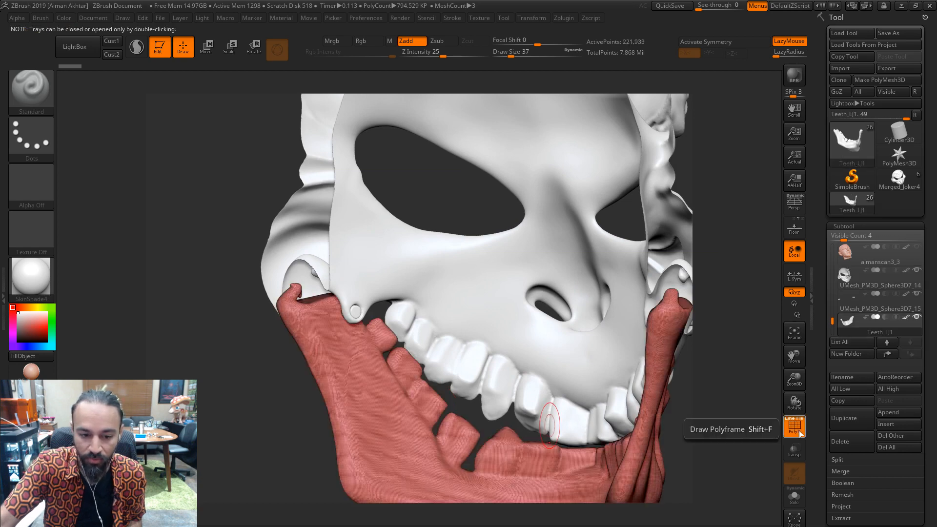
pyautogui.moveTo(308, 426); pyautogui.dragTo(366, 356)
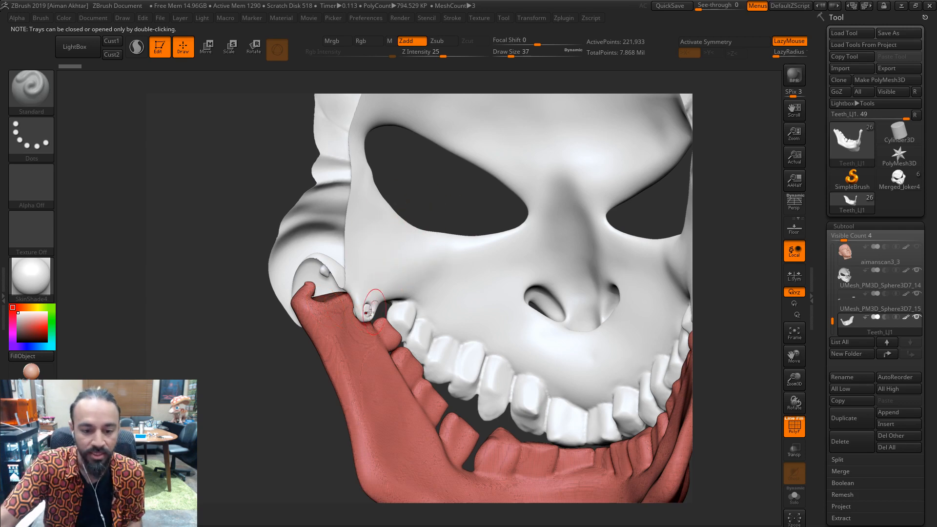
pyautogui.moveTo(284, 364); pyautogui.dragTo(334, 299)
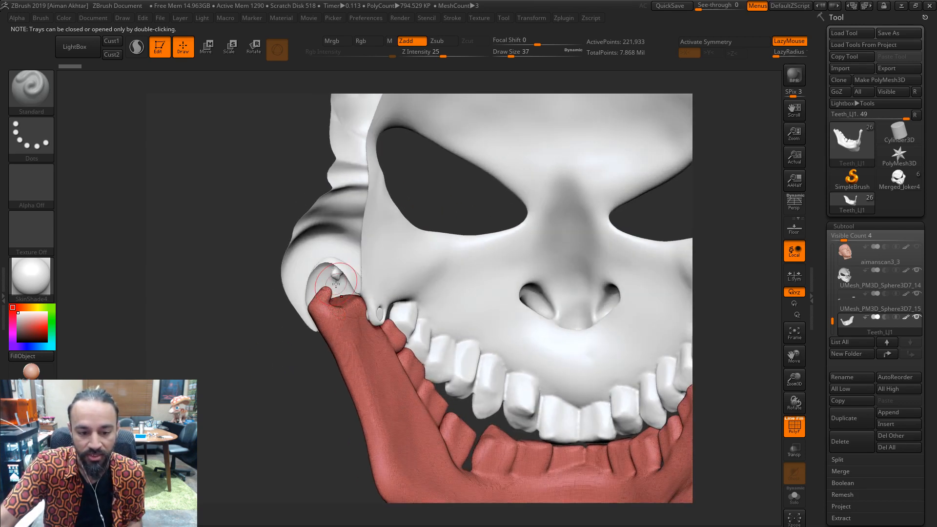
pyautogui.keyDown('alt'); pyautogui.moveTo(263, 357); pyautogui.dragTo(237, 377); pyautogui.keyUp('alt')
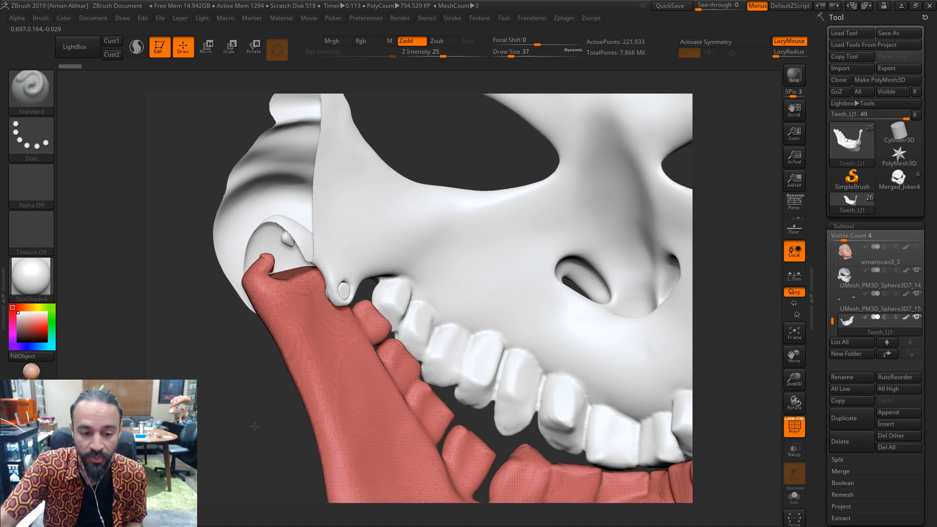
pyautogui.keyDown('alt'); pyautogui.moveTo(270, 432); pyautogui.dragTo(322, 425); pyautogui.keyUp('alt')
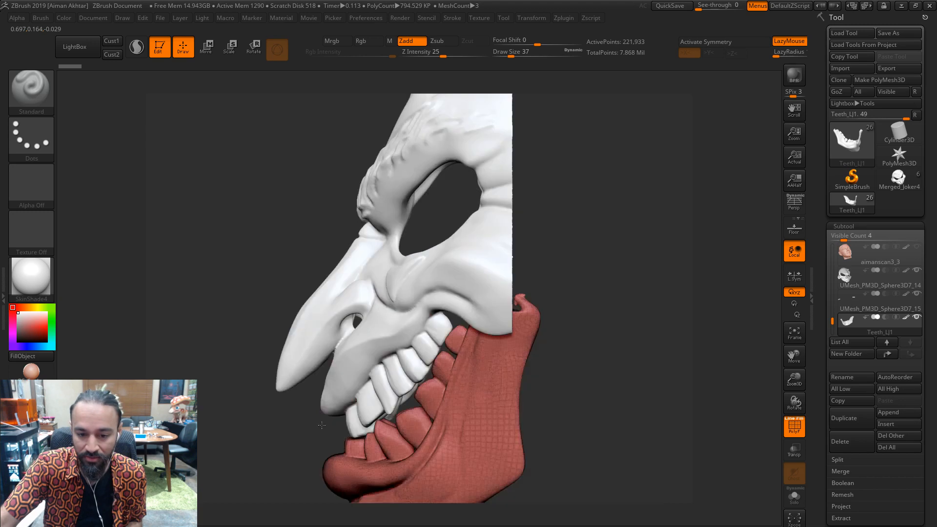
# Unhide the whole upper mask and reselect the lower jaw Teeth_LJ1 with its polyframe displayed in side view
pyautogui.keyDown('alt'); pyautogui.click(487, 283); pyautogui.keyUp('alt')
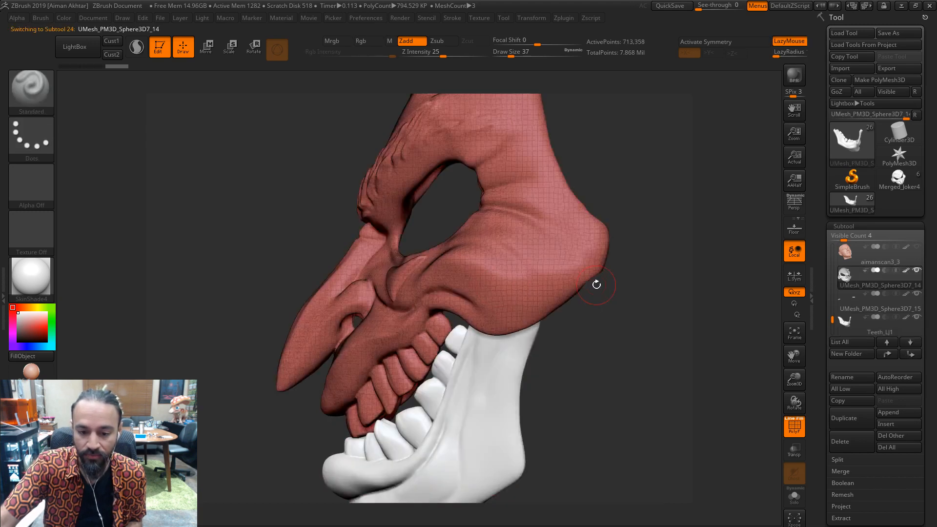
pyautogui.keyDown('alt'); pyautogui.moveTo(615, 342); pyautogui.dragTo(558, 236); pyautogui.keyUp('alt')
pyautogui.click(795, 427)
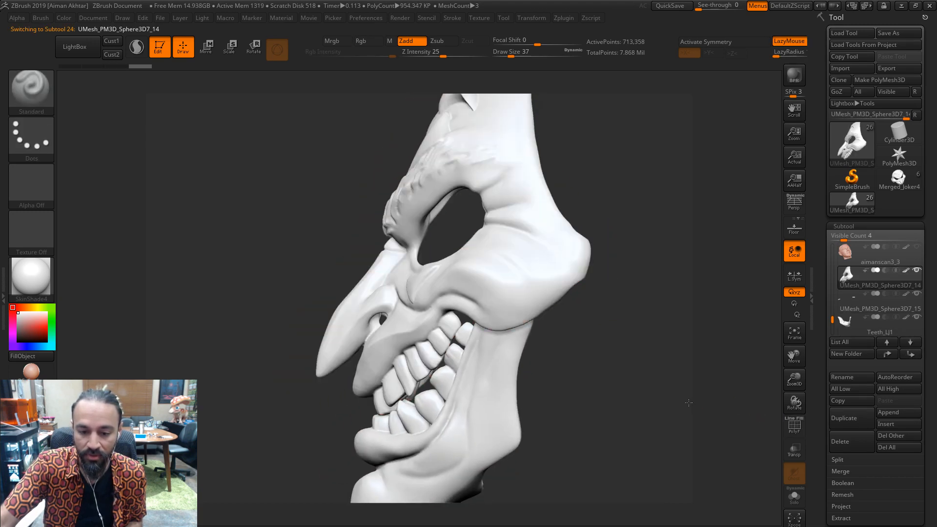
pyautogui.keyDown('alt'); pyautogui.moveTo(635, 400); pyautogui.dragTo(535, 381); pyautogui.keyUp('alt')
pyautogui.click(801, 434)
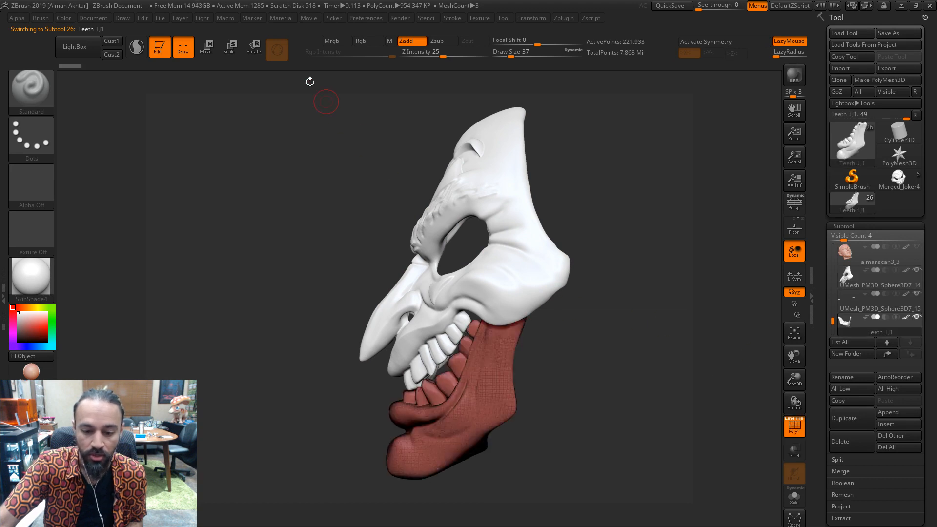
# Switch from the gizmo to the Transpose line and rotate the lower jaw open about its hinge
pyautogui.click(254, 47)
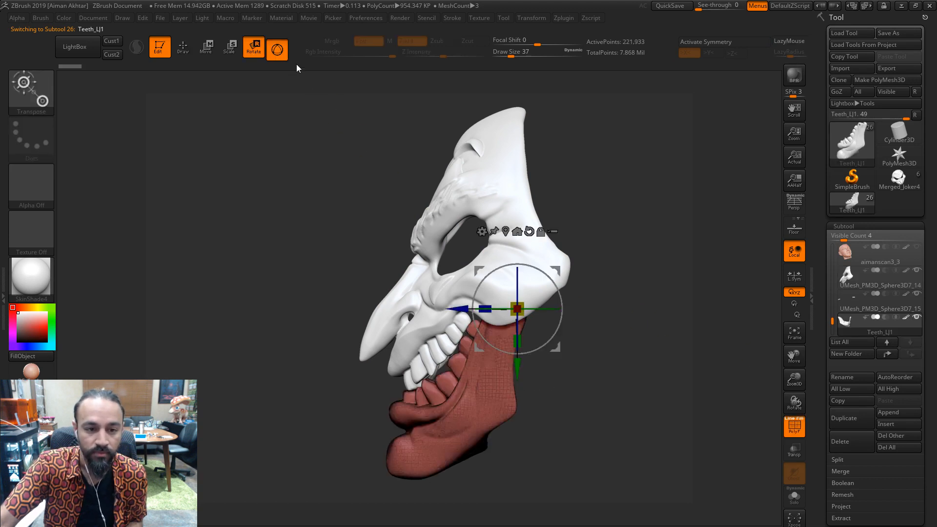
pyautogui.click(278, 49)
pyautogui.moveTo(492, 312)
pyautogui.keyDown('shift'); pyautogui.mouseDown()
pyautogui.moveTo(491, 185)
pyautogui.moveTo(453, 193)
pyautogui.mouseUp(); pyautogui.keyUp('shift')
pyautogui.moveTo(582, 317); pyautogui.dragTo(732, 332)
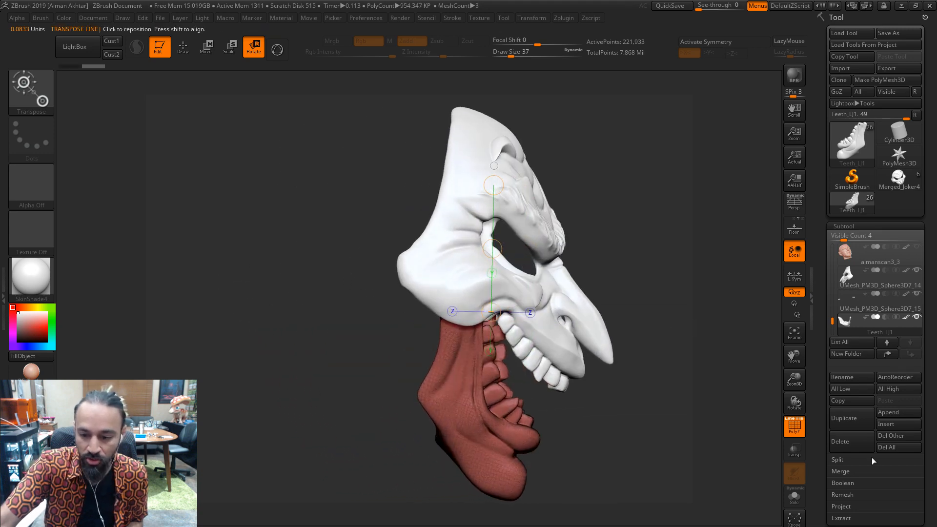
# Turn off the polyframe and examine the opened jaw's hinge from the inside of the mask
pyautogui.click(791, 430)
pyautogui.moveTo(630, 410); pyautogui.dragTo(654, 408)
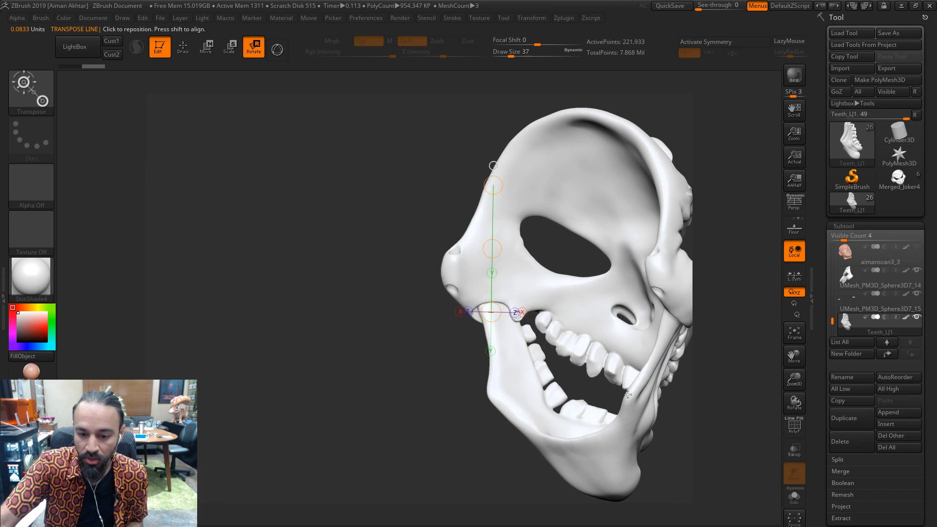
pyautogui.keyDown('alt'); pyautogui.moveTo(416, 362); pyautogui.dragTo(420, 420); pyautogui.keyUp('alt')
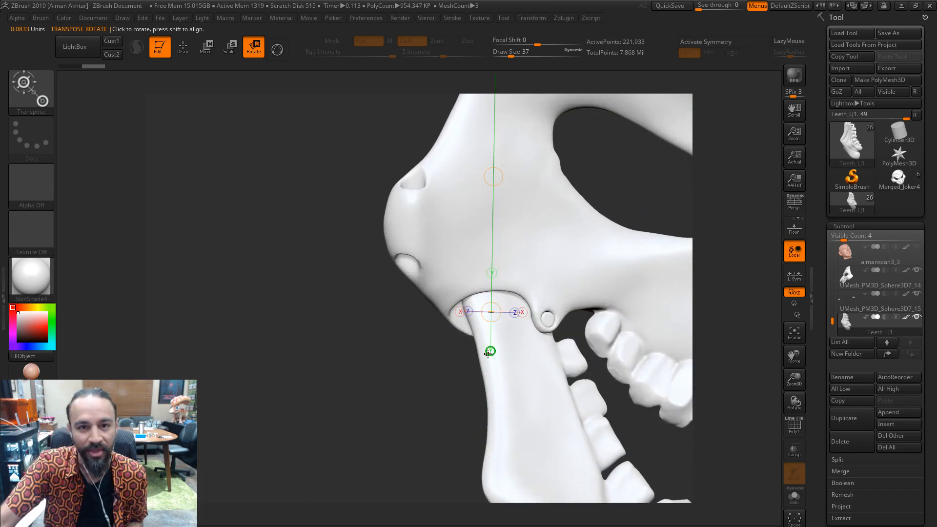
pyautogui.keyDown('alt'); pyautogui.moveTo(387, 389); pyautogui.dragTo(298, 342); pyautogui.keyUp('alt')
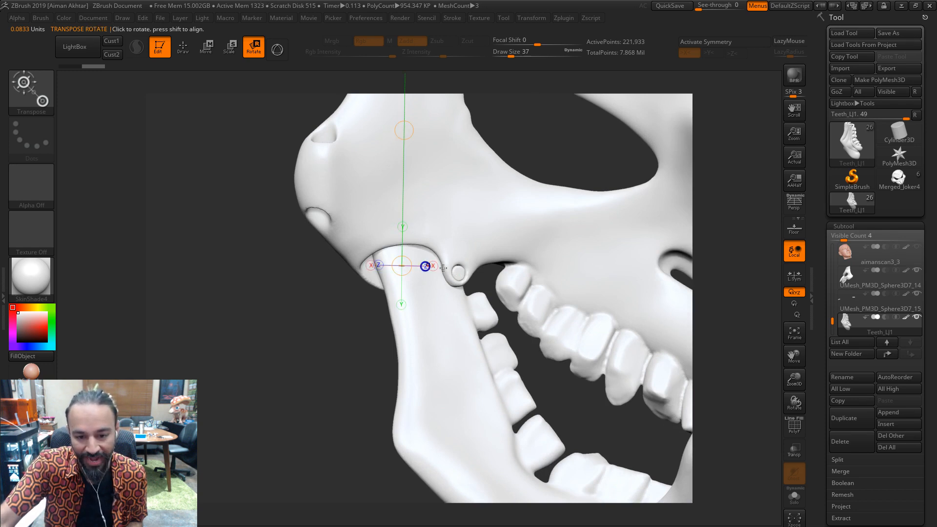
pyautogui.moveTo(342, 298); pyautogui.dragTo(313, 332)
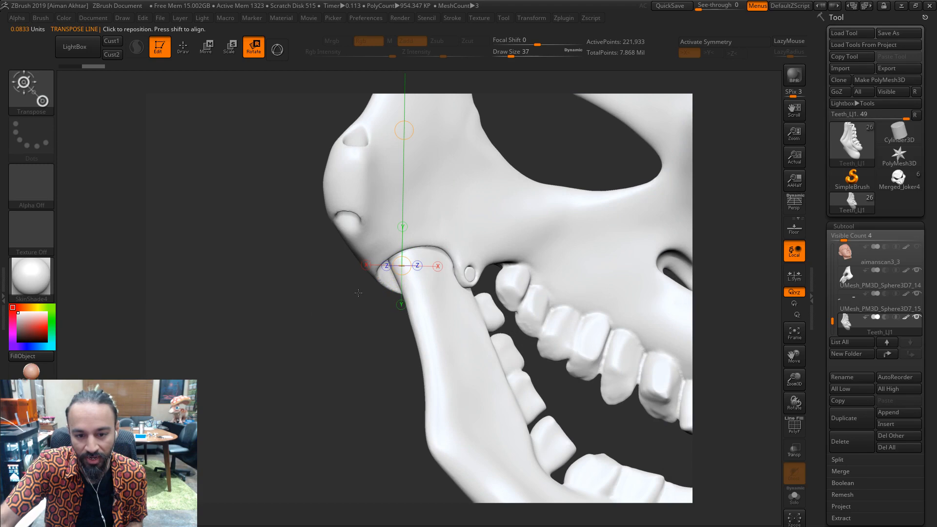
# Select the upper mask, return to Draw mode, and hide a strip along its rear edge in side view
pyautogui.keyDown('alt'); pyautogui.click(437, 213); pyautogui.keyUp('alt')
pyautogui.moveTo(354, 362)
pyautogui.mouseDown()
pyautogui.moveTo(344, 364)
pyautogui.moveTo(644, 375)
pyautogui.moveTo(608, 364)
pyautogui.mouseUp()
pyautogui.press('q')
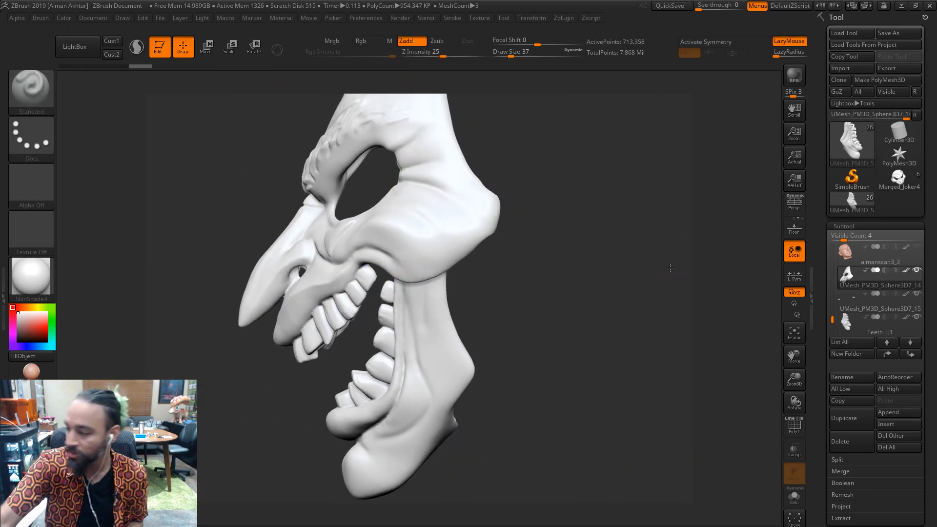
pyautogui.moveTo(669, 262); pyautogui.dragTo(658, 294)
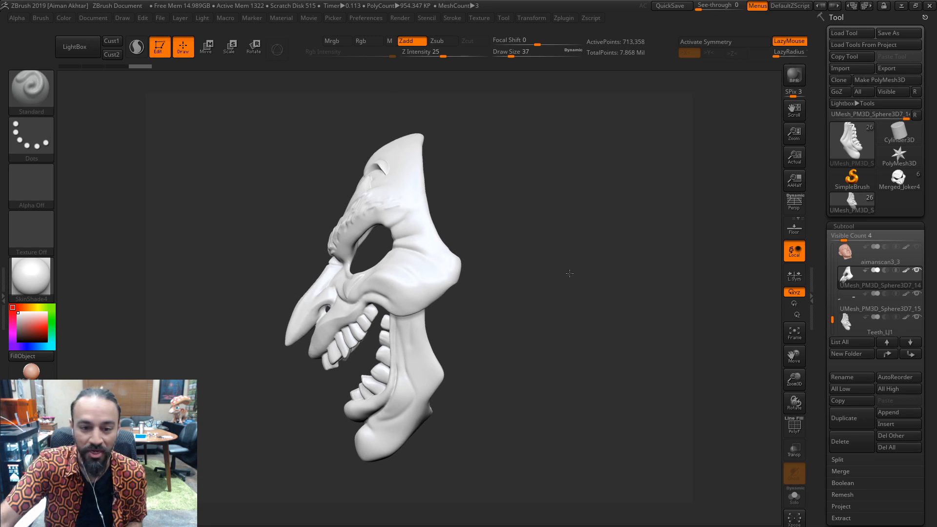
pyautogui.moveTo(559, 125)
pyautogui.keyDown('ctrl'); pyautogui.keyDown('shift'); pyautogui.mouseDown()
pyautogui.moveTo(410, 492)
pyautogui.moveTo(427, 498)
pyautogui.mouseUp(); pyautogui.keyUp('shift'); pyautogui.keyUp('ctrl')
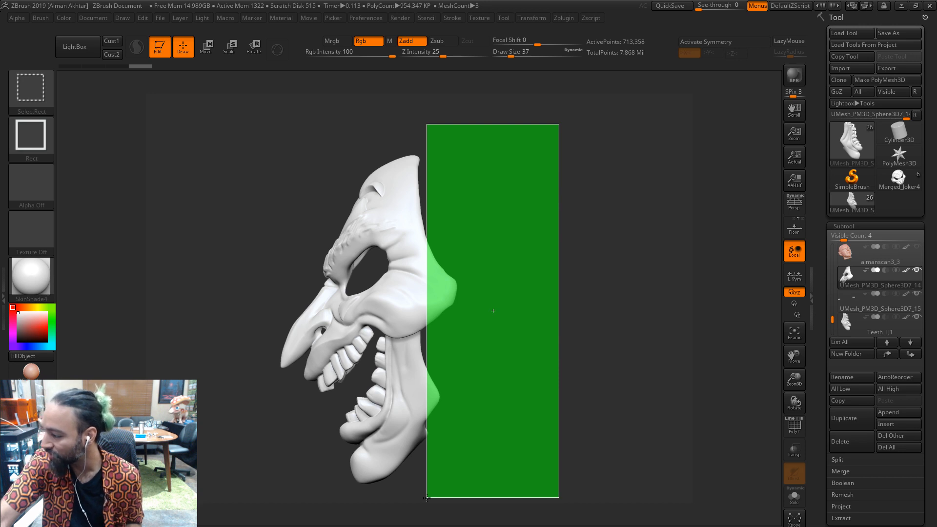
pyautogui.keyDown('ctrl'); pyautogui.keyDown('shift'); pyautogui.moveTo(427, 499); pyautogui.dragTo(425, 499); pyautogui.keyUp('shift'); pyautogui.keyUp('ctrl')
pyautogui.moveTo(541, 468); pyautogui.dragTo(477, 459)
pyautogui.moveTo(593, 455); pyautogui.dragTo(693, 451)
# Hide further slices of the upper mask's rear until the hinge end of the opened jaw is exposed
pyautogui.keyDown('ctrl'); pyautogui.keyDown('shift'); pyautogui.moveTo(500, 125); pyautogui.dragTo(416, 472); pyautogui.keyUp('shift'); pyautogui.keyUp('ctrl')
pyautogui.moveTo(482, 454); pyautogui.dragTo(618, 447)
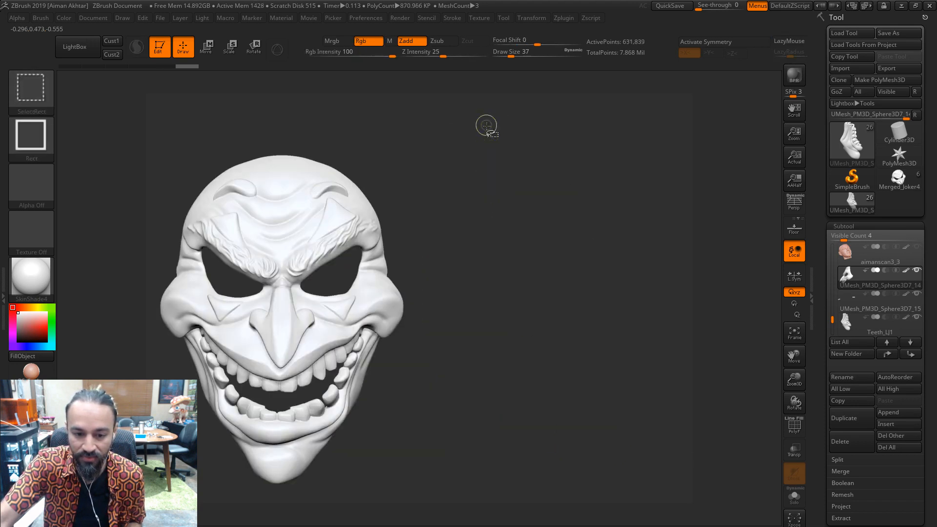
pyautogui.moveTo(508, 195); pyautogui.dragTo(439, 200)
pyautogui.keyDown('ctrl'); pyautogui.keyDown('shift'); pyautogui.moveTo(520, 118); pyautogui.dragTo(413, 459); pyautogui.keyUp('shift'); pyautogui.keyUp('ctrl')
pyautogui.moveTo(514, 446)
pyautogui.mouseDown()
pyautogui.moveTo(490, 455)
pyautogui.moveTo(519, 446)
pyautogui.mouseUp()
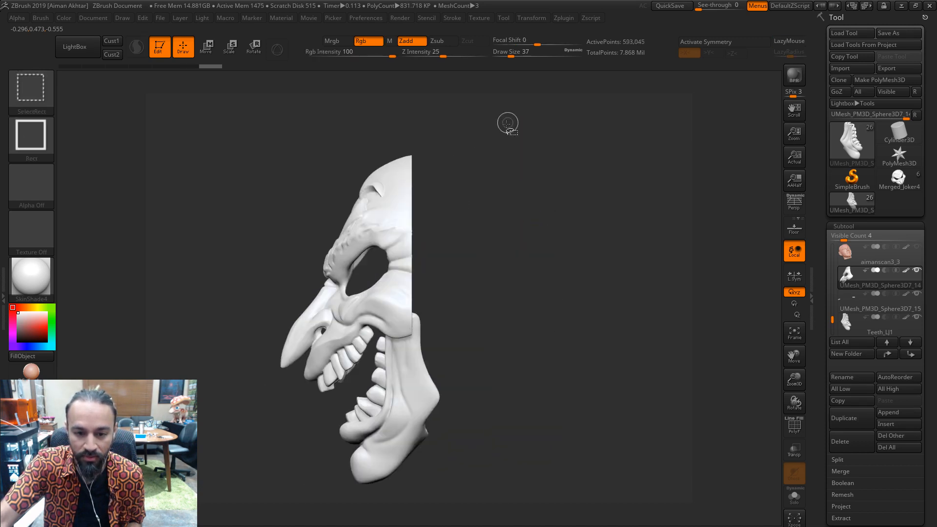
pyautogui.keyDown('ctrl'); pyautogui.keyDown('shift'); pyautogui.moveTo(504, 127); pyautogui.dragTo(405, 444); pyautogui.keyUp('shift'); pyautogui.keyUp('ctrl')
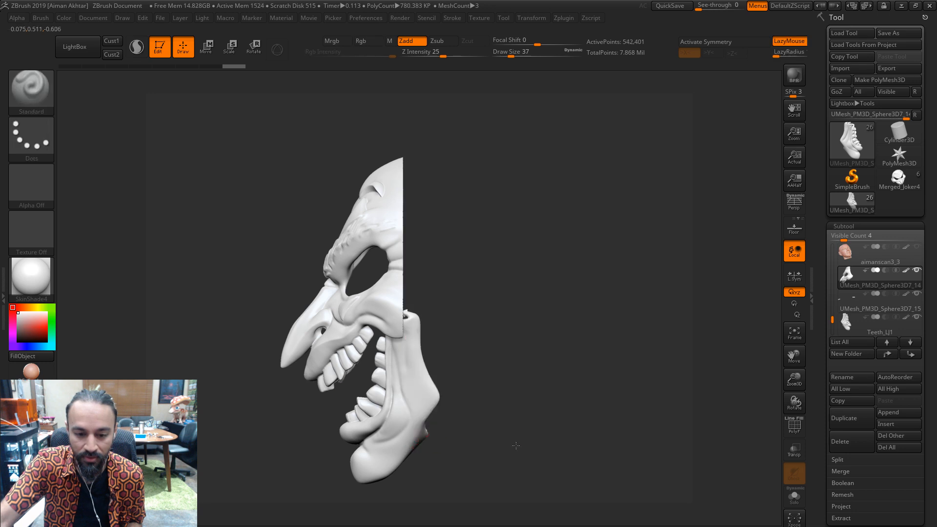
# Examine up close how the opened jaw's hooked end meets the pegs inside the mask's socket
pyautogui.moveTo(505, 439); pyautogui.dragTo(339, 418)
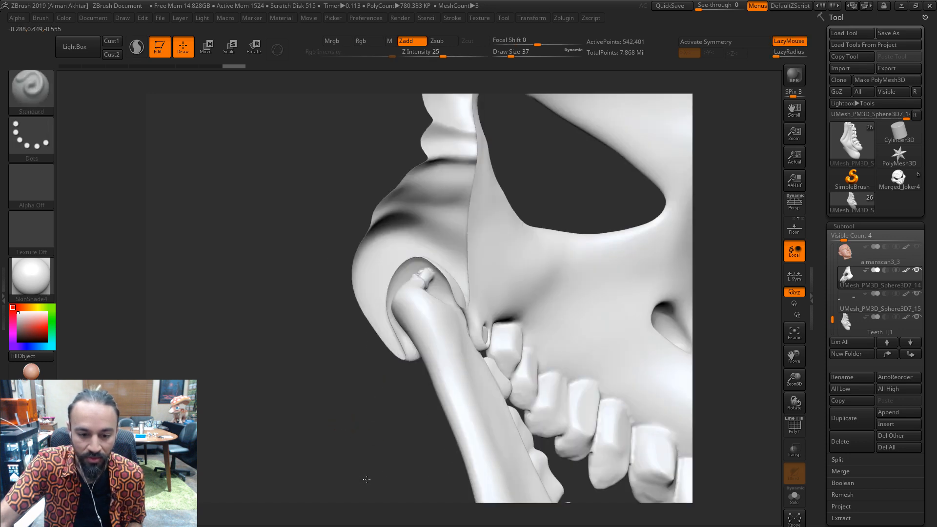
pyautogui.moveTo(518, 430); pyautogui.dragTo(549, 439)
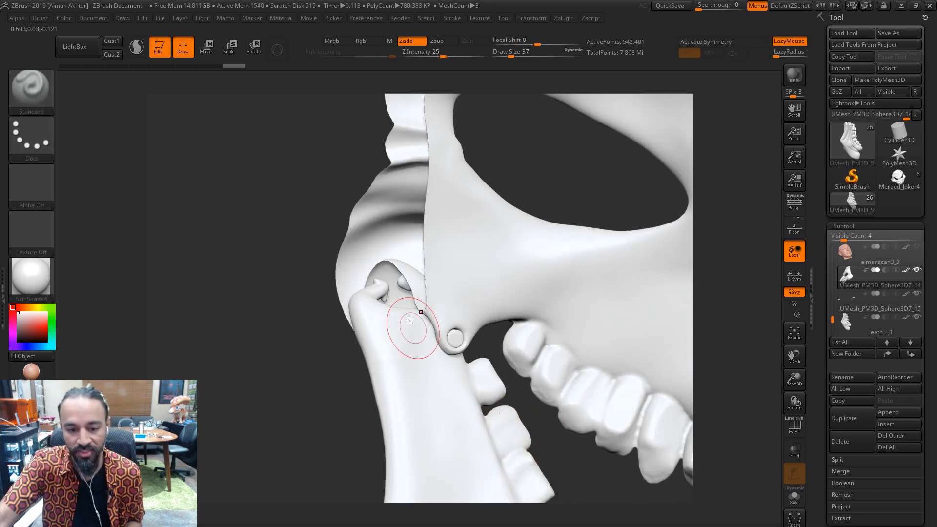
pyautogui.moveTo(328, 368); pyautogui.dragTo(342, 358)
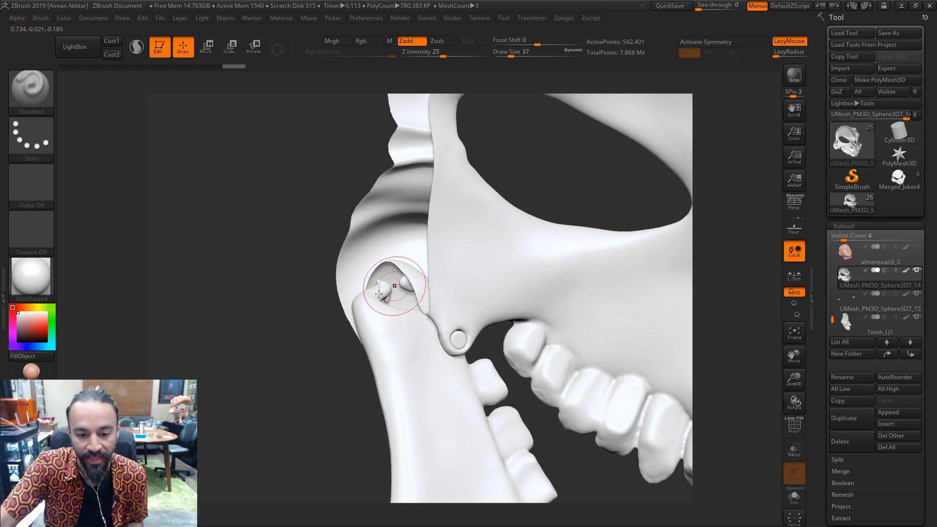
pyautogui.moveTo(331, 377); pyautogui.dragTo(467, 394)
# Unhide the whole upper mask, select the lower jaw Teeth_LJ1, and step its undo history back to the closed position
pyautogui.keyDown('ctrl'); pyautogui.keyDown('shift'); pyautogui.click(312, 366); pyautogui.keyUp('shift'); pyautogui.keyUp('ctrl')
pyautogui.keyDown('alt'); pyautogui.click(503, 387); pyautogui.keyUp('alt')
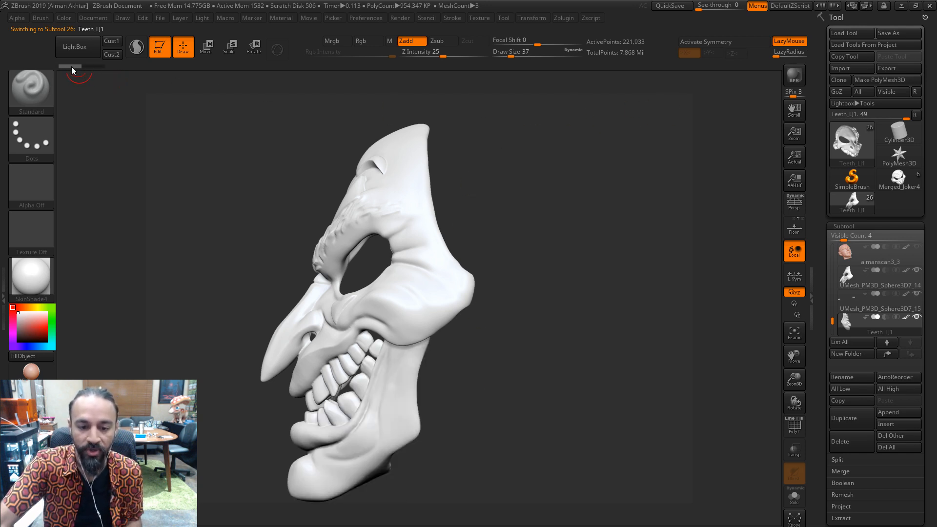
pyautogui.moveTo(75, 67)
pyautogui.mouseDown()
pyautogui.moveTo(103, 69)
pyautogui.moveTo(60, 65)
pyautogui.moveTo(111, 68)
pyautogui.moveTo(70, 62)
pyautogui.mouseUp()
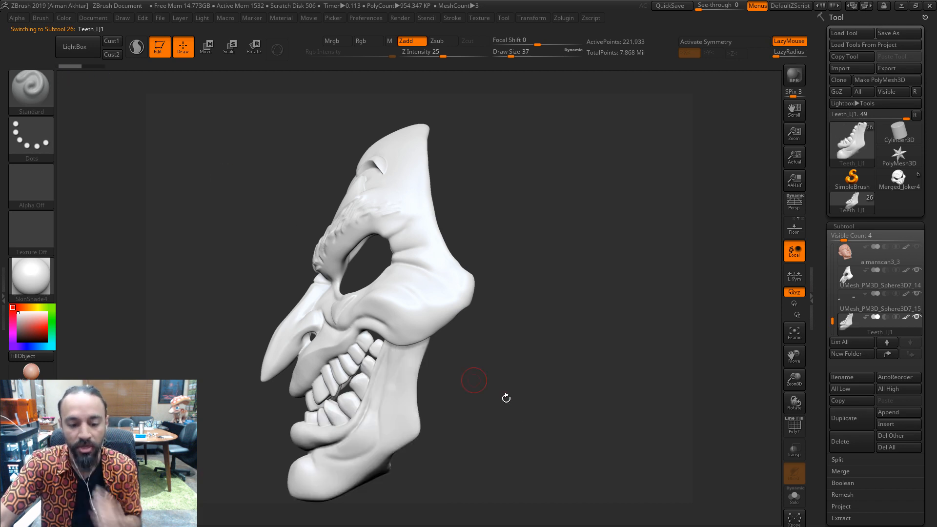
# Display the lower jaw's polyframe and examine its chin cavity from behind and its outer surface from below
pyautogui.moveTo(542, 428); pyautogui.dragTo(580, 462)
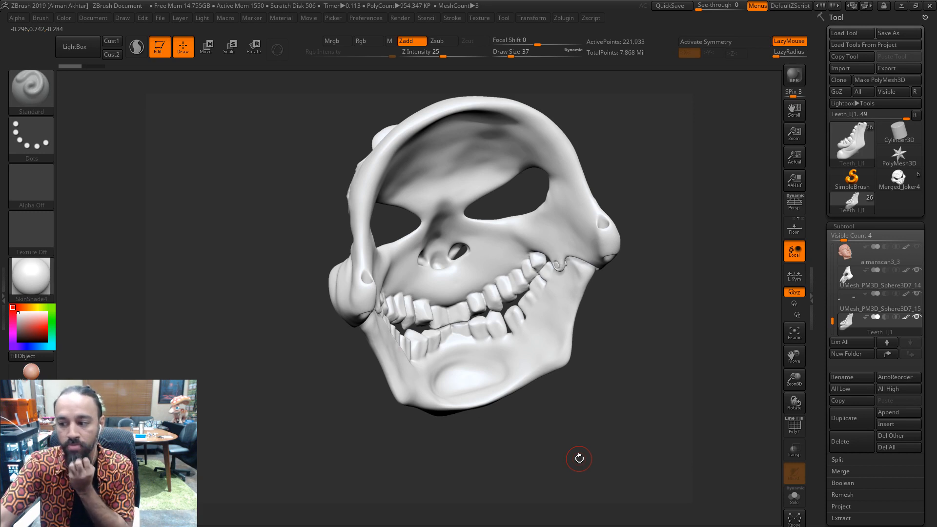
pyautogui.moveTo(569, 481); pyautogui.dragTo(548, 386)
pyautogui.click(795, 430)
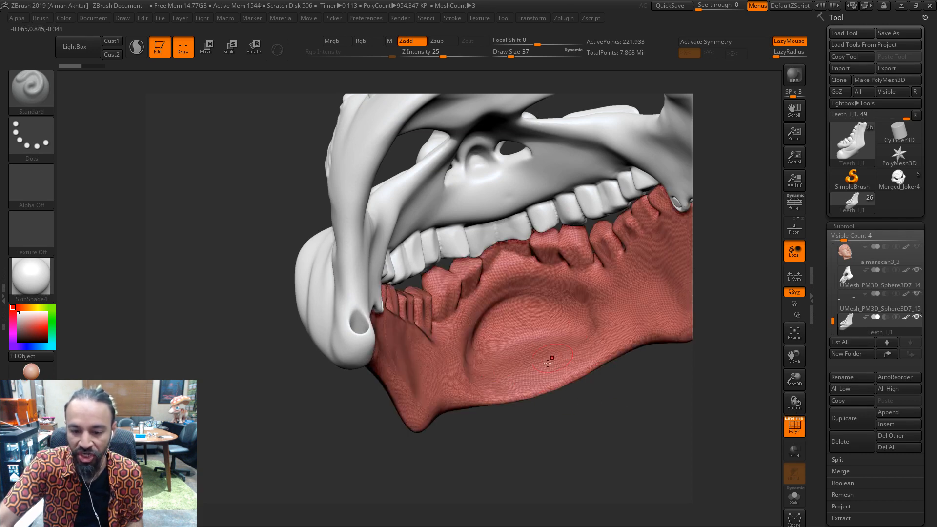
pyautogui.moveTo(653, 439); pyautogui.dragTo(614, 381)
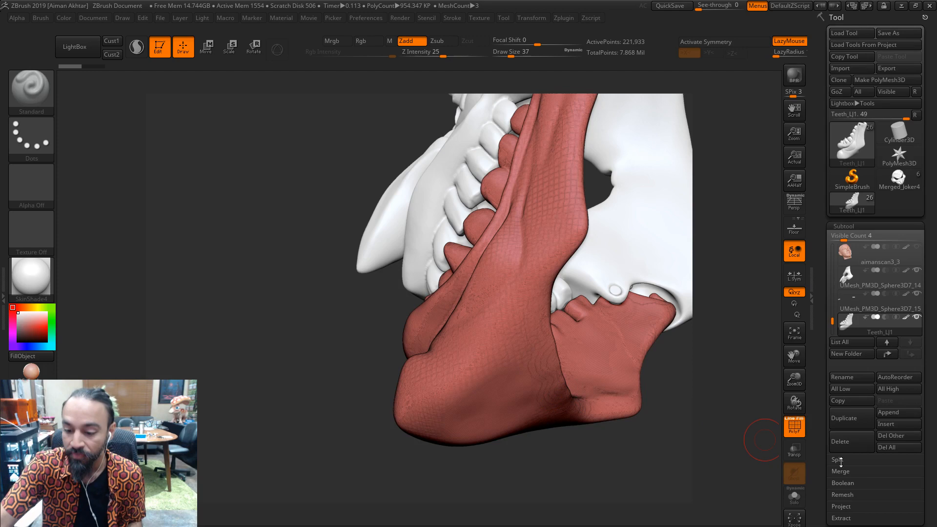
# Turn off the polyframe display and switch to the Merged_Joker4 tool to view the mask fitted on the scanned head
pyautogui.click(794, 426)
pyautogui.moveTo(712, 429)
pyautogui.mouseDown()
pyautogui.moveTo(692, 454)
pyautogui.moveTo(616, 464)
pyautogui.moveTo(561, 453)
pyautogui.mouseUp()
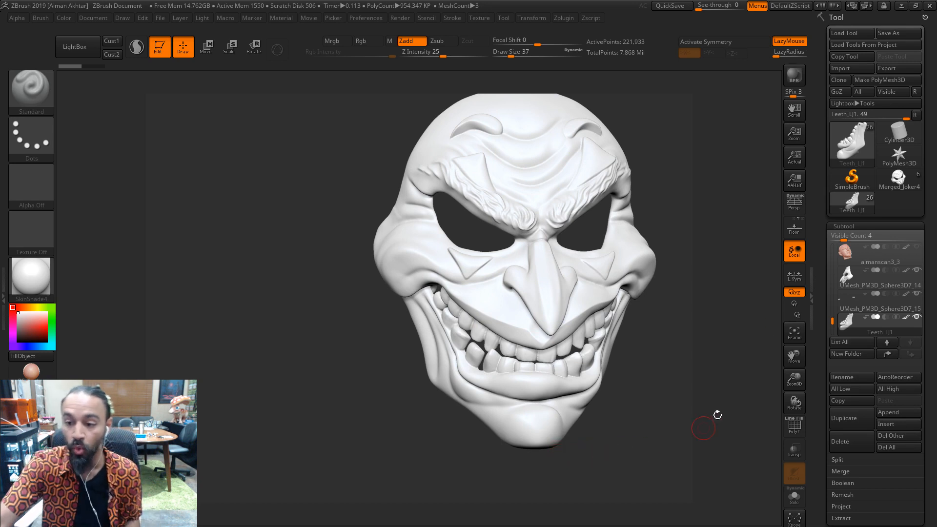
pyautogui.moveTo(911, 183)
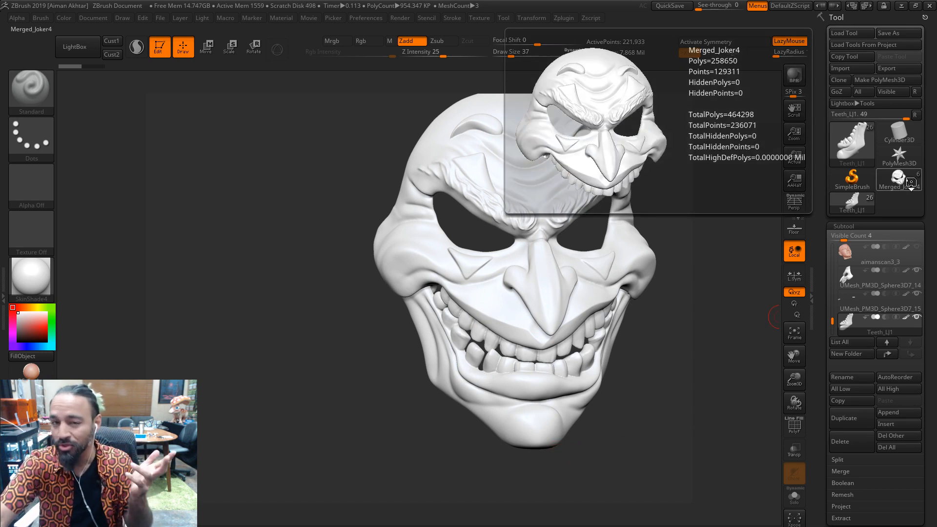
pyautogui.click(911, 182)
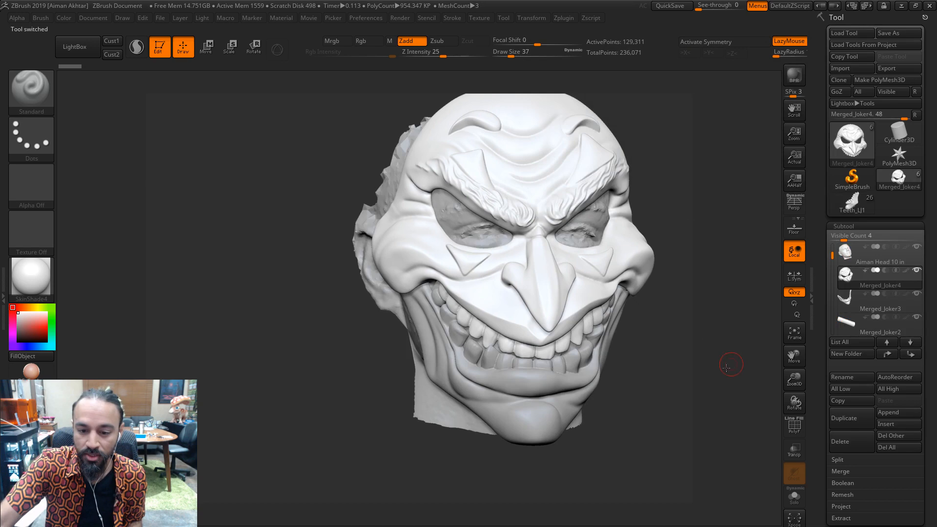
pyautogui.moveTo(731, 362); pyautogui.dragTo(511, 374)
# Return to the Teeth_LJ1 tool, select the painted lower jaw Teeth_LJ, and show the painted upper mask UMesh_PM3D_Sphere3D7_12
pyautogui.click(845, 210)
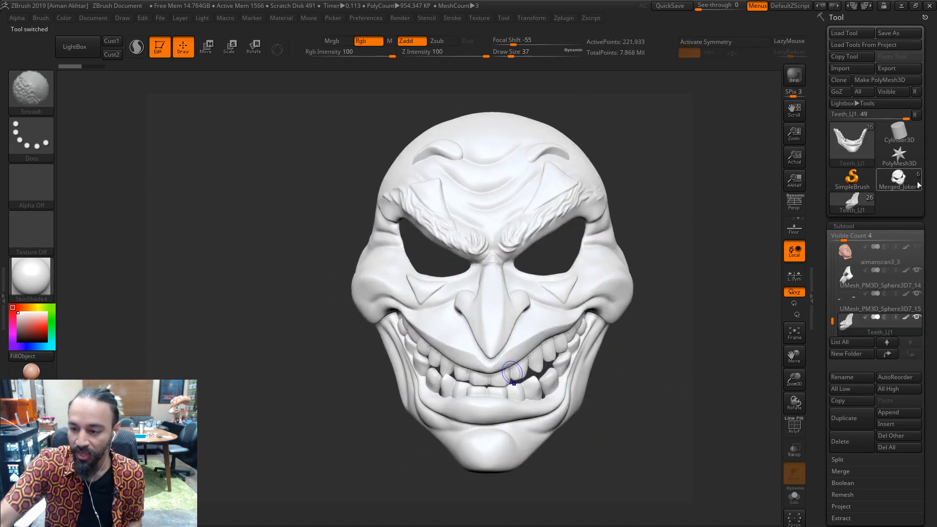
pyautogui.moveTo(834, 321); pyautogui.dragTo(837, 311)
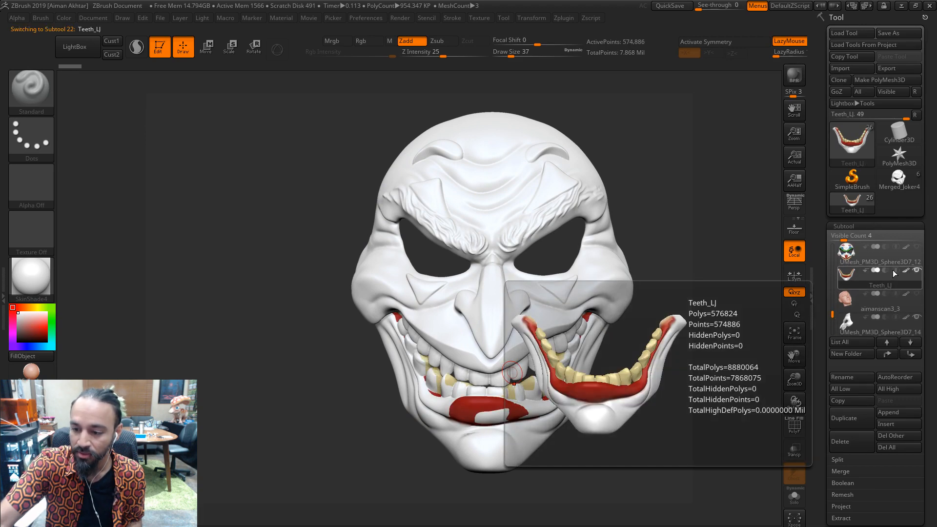
pyautogui.click(849, 280)
pyautogui.click(918, 248)
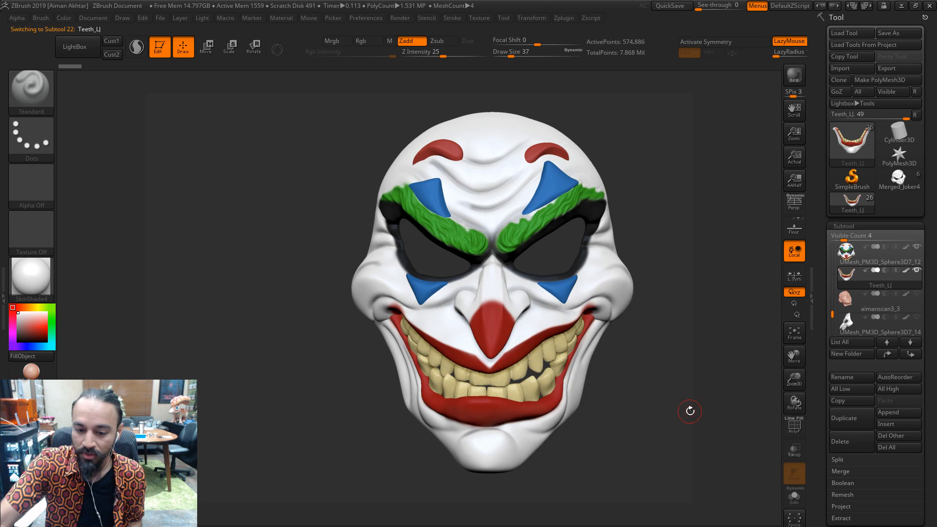
pyautogui.moveTo(688, 408); pyautogui.dragTo(612, 425)
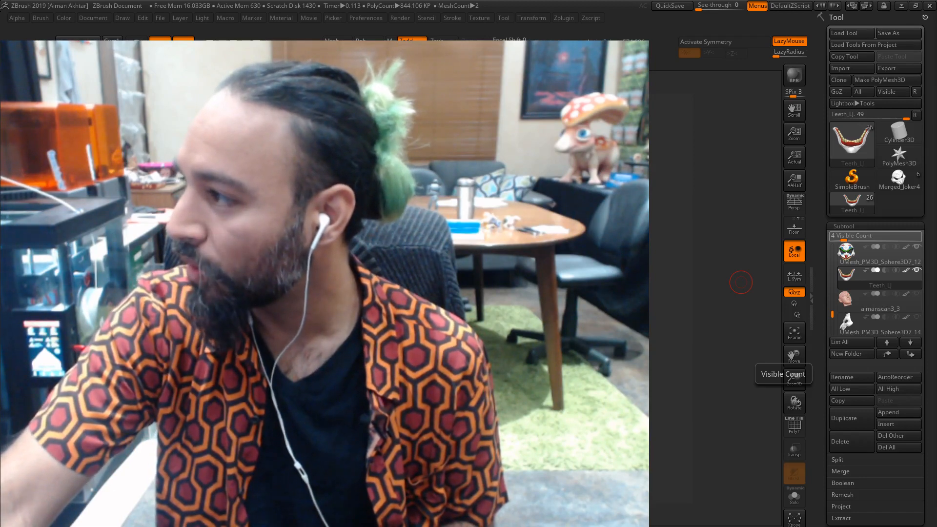
# Switch to the Facebook profile in the browser, enlarge the October 22 skull print video, and open The Art of MAG page
pyautogui.moveTo(0, 9); pyautogui.dragTo(300, 1)
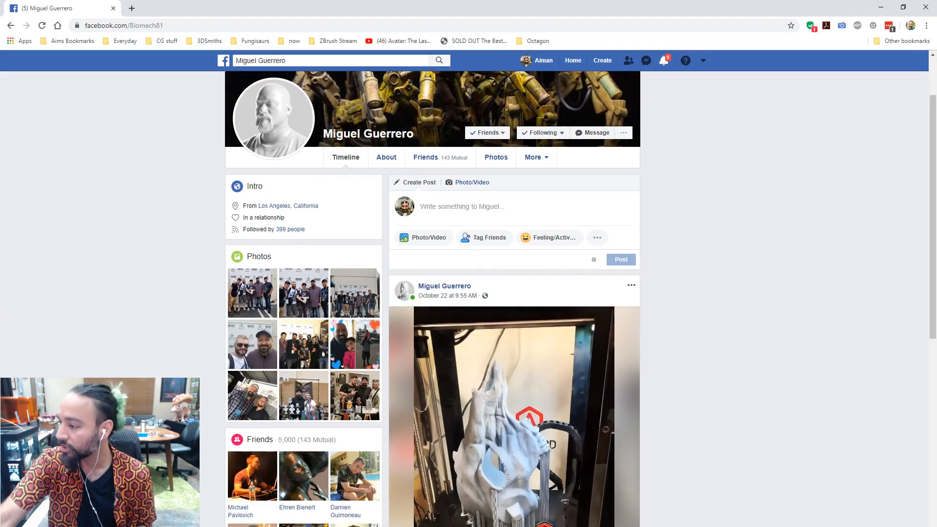
pyautogui.scroll(-2, 747, 282)
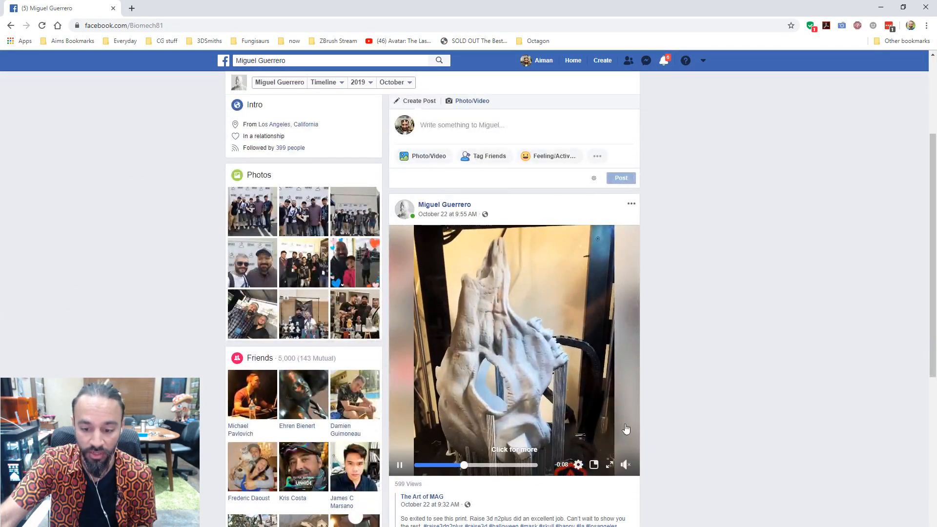
pyautogui.click(610, 464)
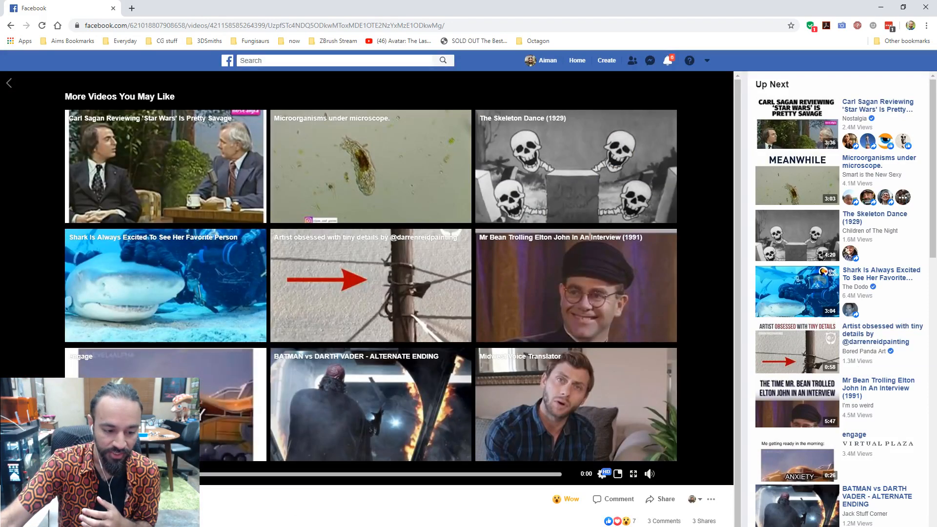
pyautogui.click(84, 474)
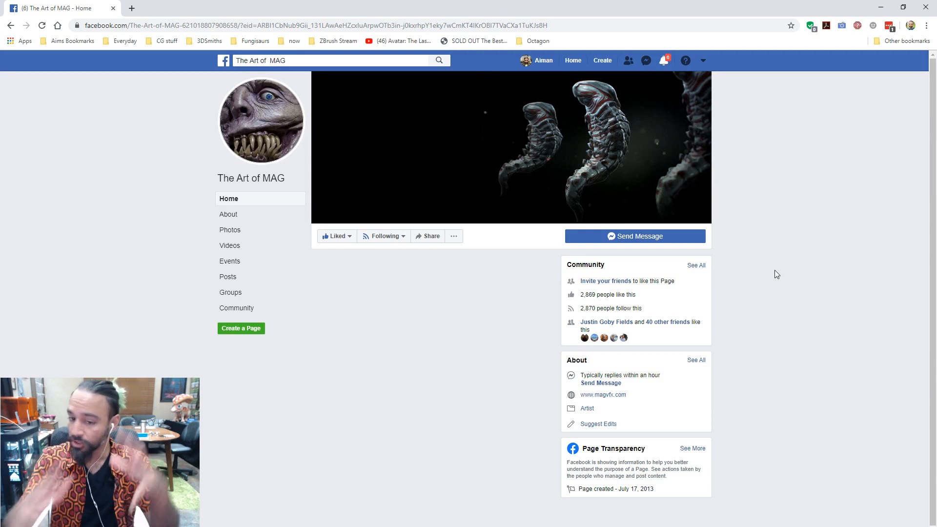
# Enlarge The Art of MAG's horned skull video, pause it to examine the assembled print, and return to ZBrush
pyautogui.scroll(-6, 826, 309)
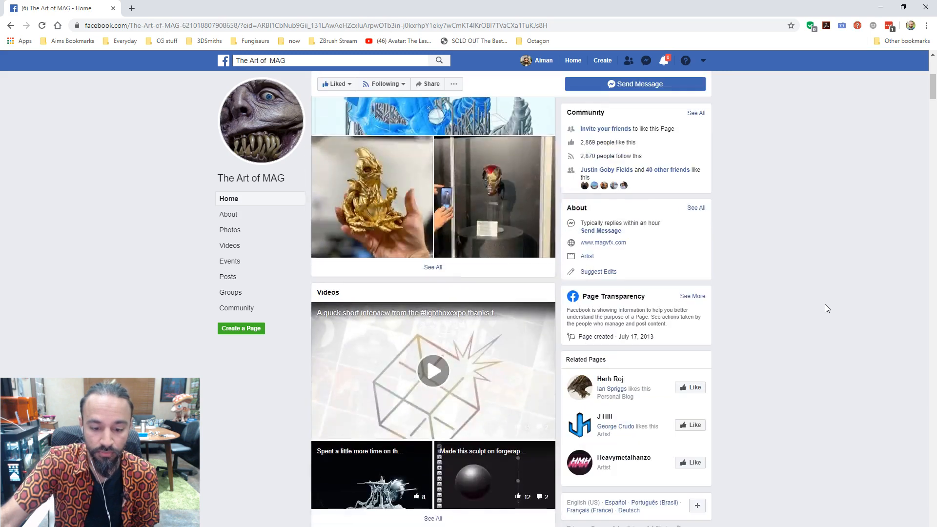
pyautogui.scroll(-8, 826, 306)
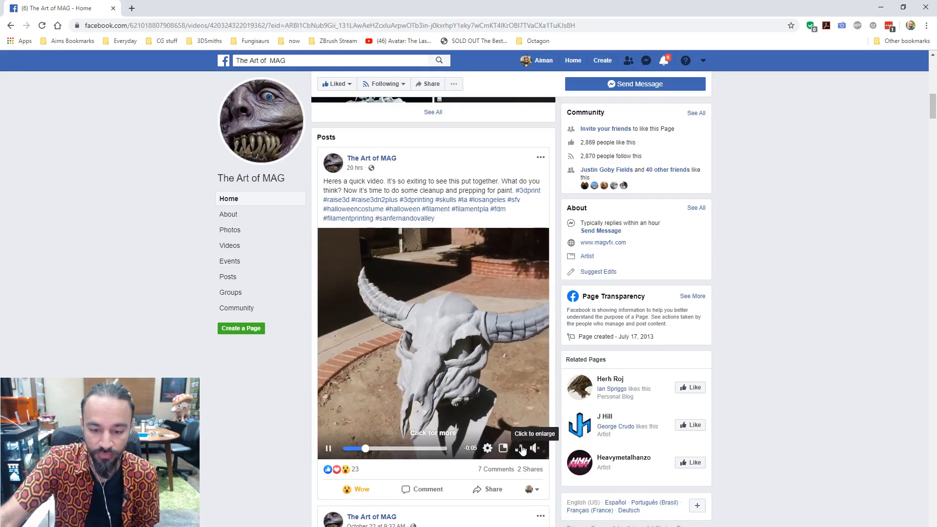
pyautogui.click(520, 448)
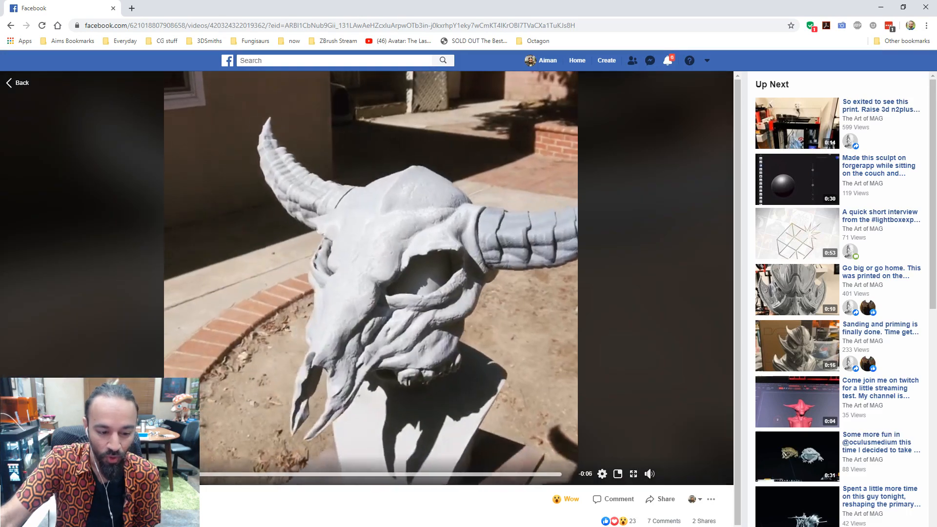
pyautogui.press('space')
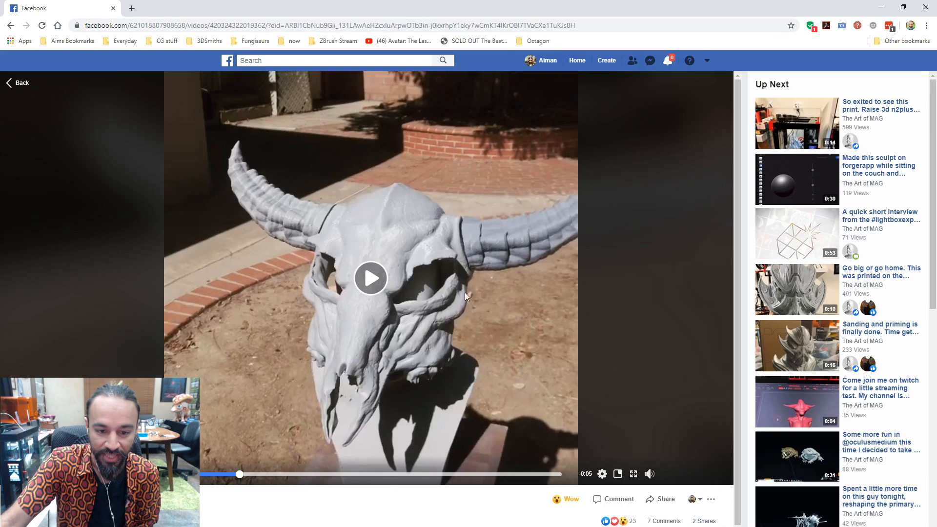
pyautogui.press('space')
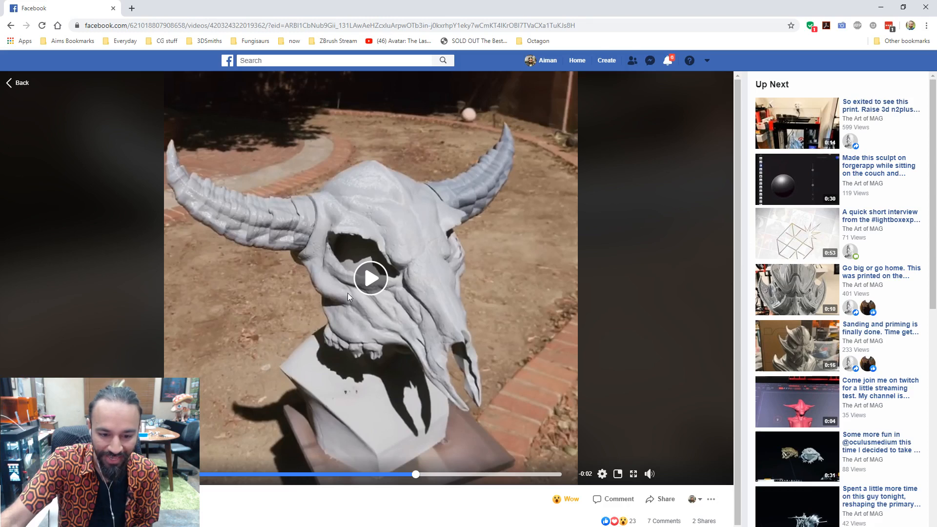
pyautogui.press('space')
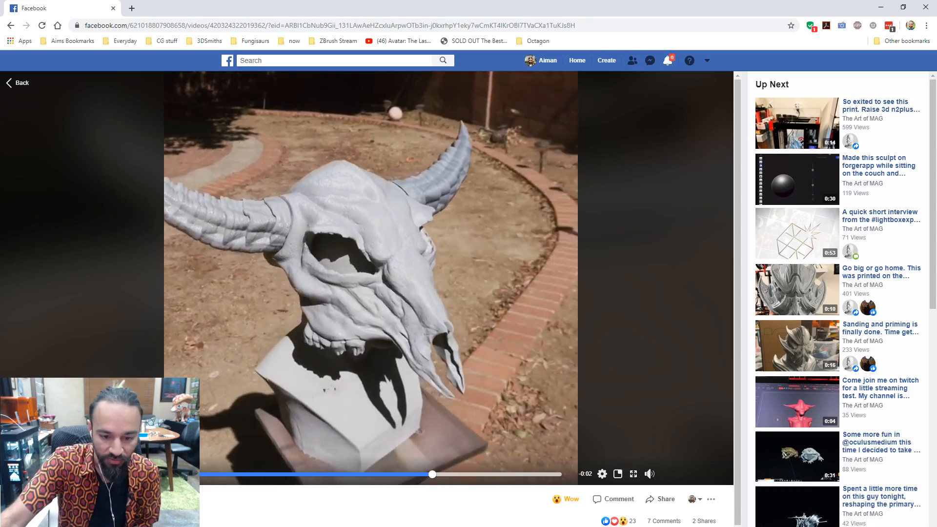
pyautogui.press('space')
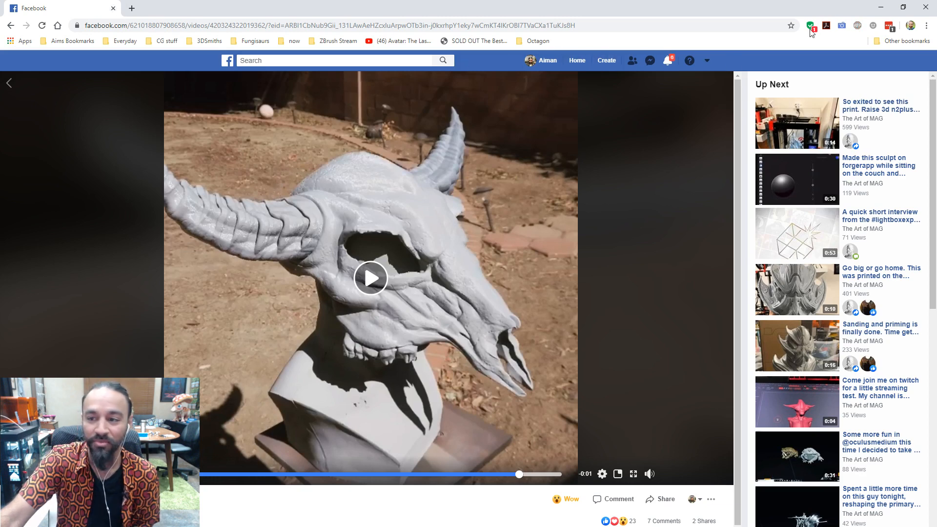
pyautogui.click(921, 10)
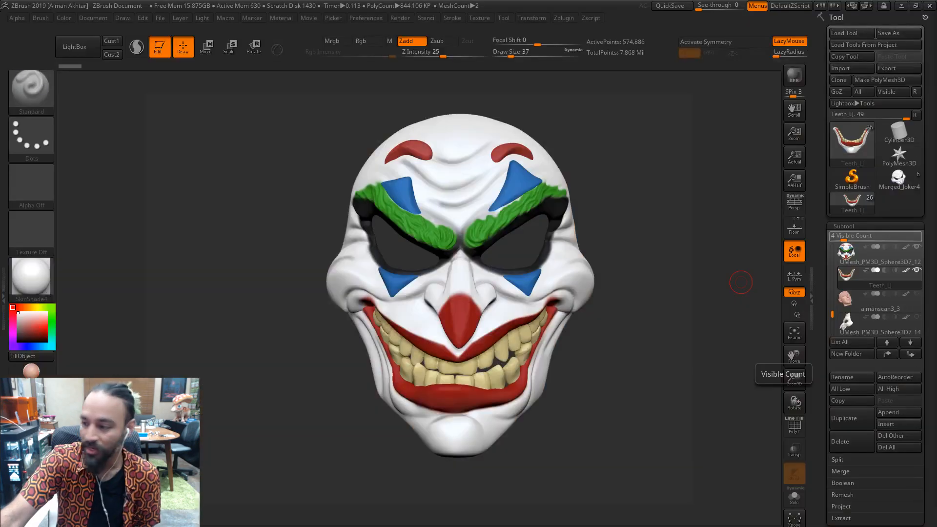
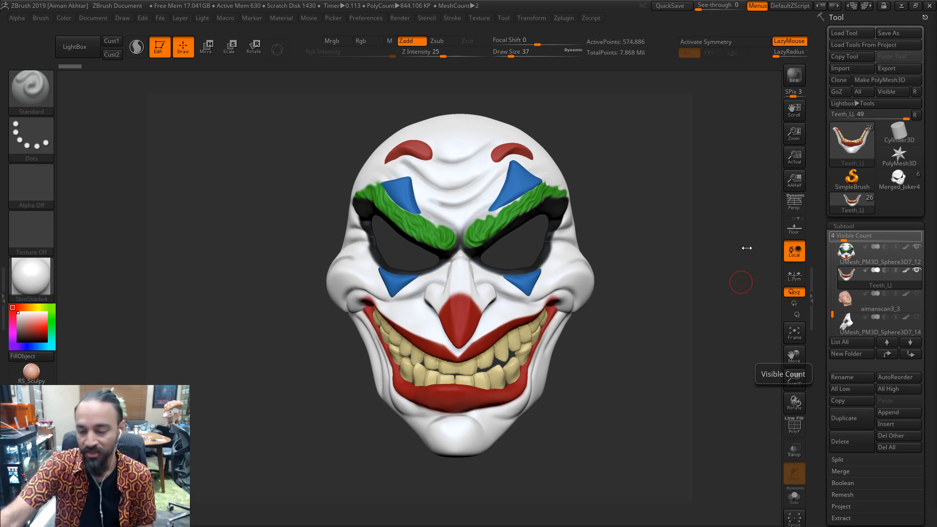
# Switch to the Merged_Joker4 tool and select its lower jaw, Merged_Joker3, while viewing the mask on the scanned head
pyautogui.moveTo(674, 441); pyautogui.dragTo(761, 265)
pyautogui.click(879, 188)
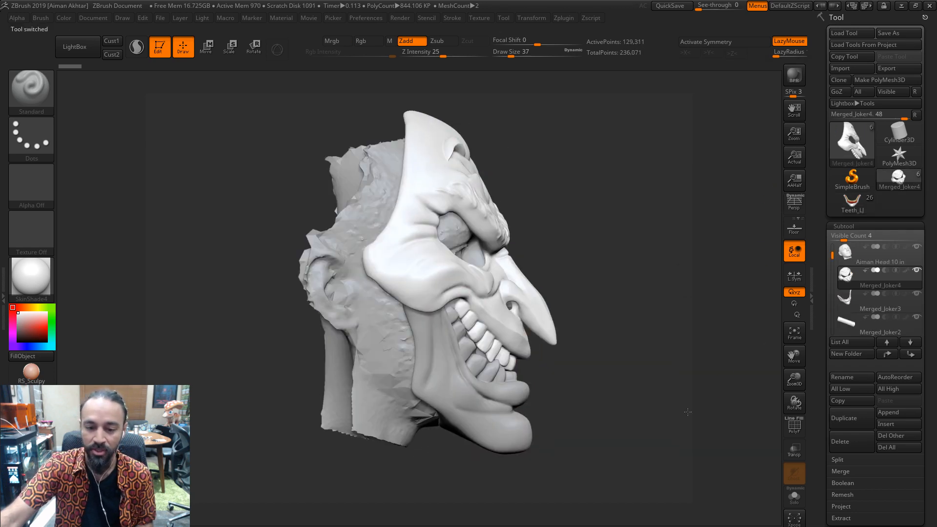
pyautogui.moveTo(634, 412); pyautogui.dragTo(541, 411)
pyautogui.keyDown('alt'); pyautogui.click(472, 406); pyautogui.keyUp('alt')
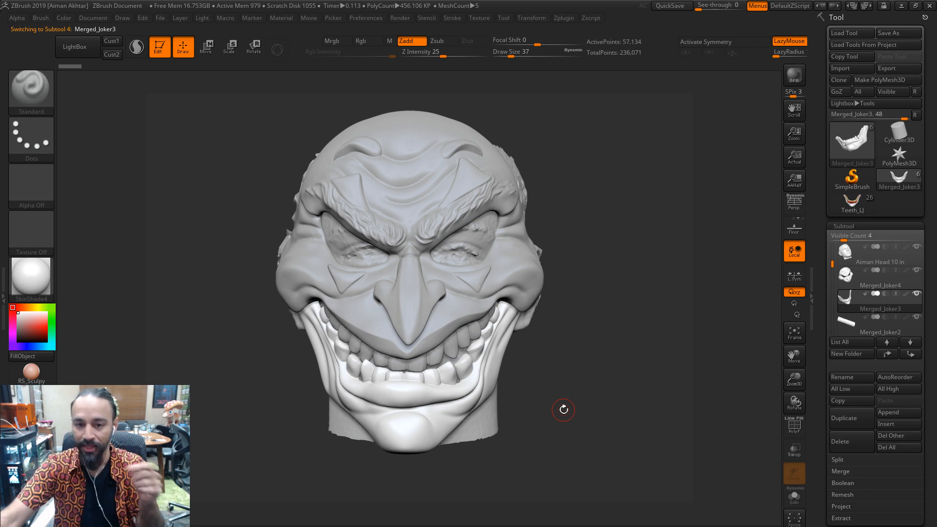
pyautogui.moveTo(583, 441); pyautogui.dragTo(561, 441)
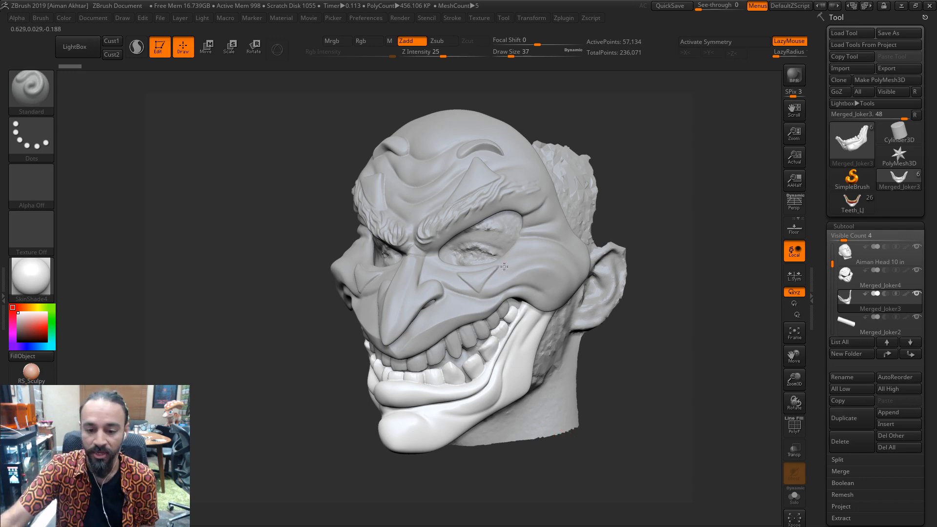
# Compare the upper mask and lower jaw on the scanned head by selecting each in turn, ending on Merged_Joker3
pyautogui.keyDown('alt'); pyautogui.click(504, 266); pyautogui.keyUp('alt')
pyautogui.moveTo(654, 398); pyautogui.dragTo(468, 399)
pyautogui.keyDown('alt'); pyautogui.moveTo(611, 427); pyautogui.dragTo(572, 456); pyautogui.keyUp('alt')
pyautogui.keyDown('alt'); pyautogui.click(448, 397); pyautogui.keyUp('alt')
pyautogui.moveTo(504, 478); pyautogui.dragTo(575, 484)
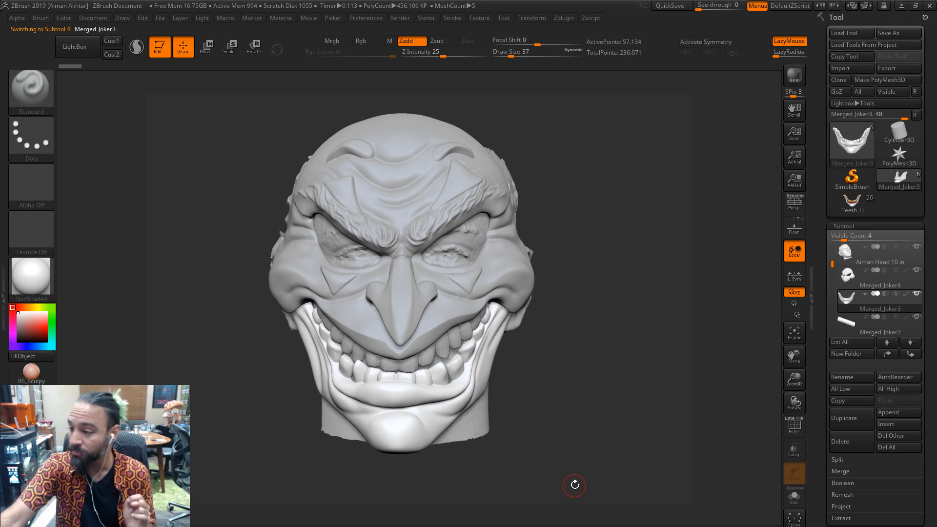
pyautogui.moveTo(578, 483); pyautogui.dragTo(548, 481)
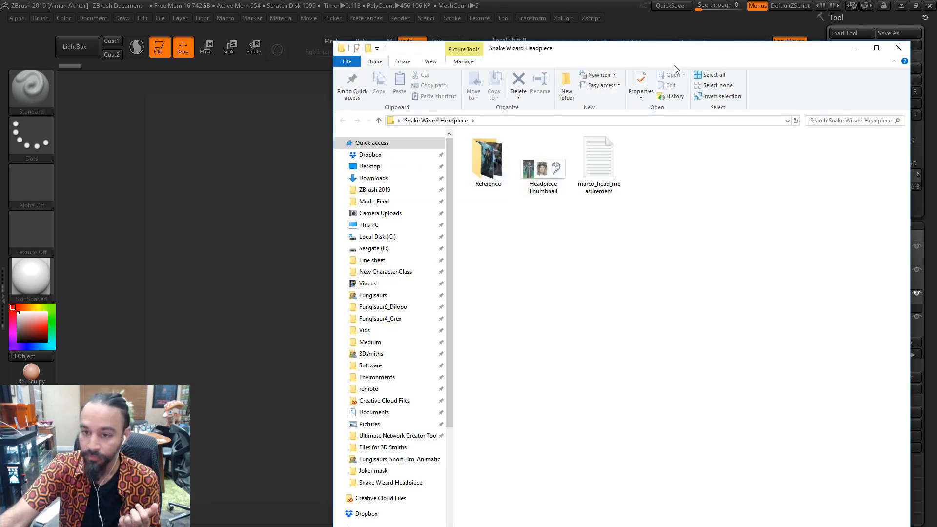
# View the Headpiece Thumbnail sketch from the Snake Wizard Headpiece folder and close it
pyautogui.moveTo(676, 51); pyautogui.dragTo(552, 33)
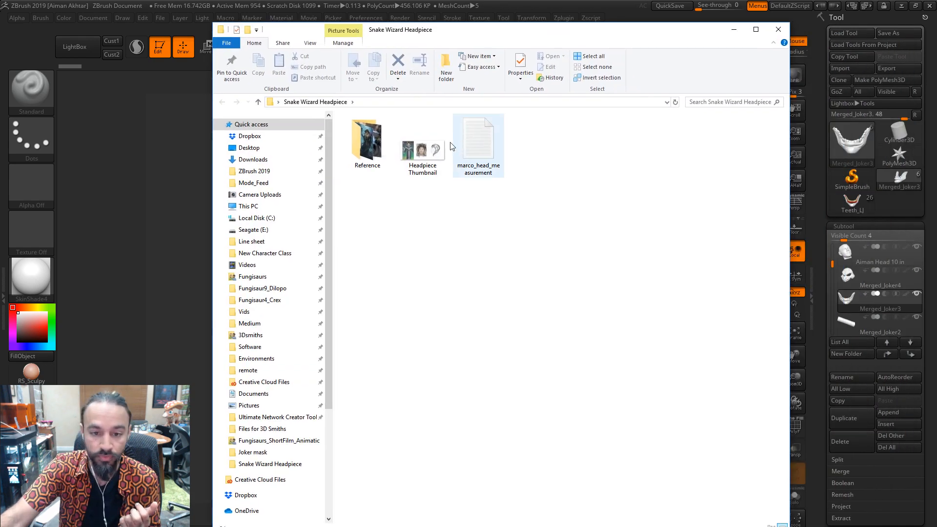
pyautogui.click(442, 147)
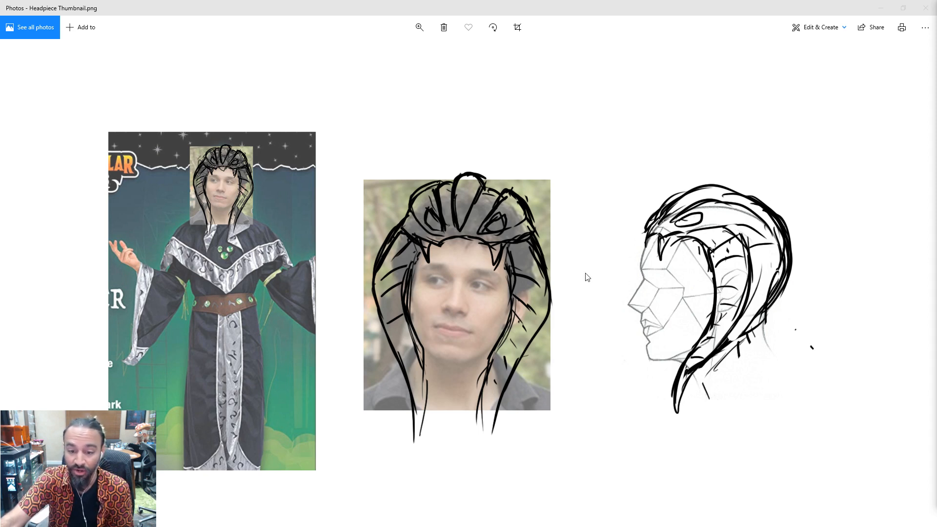
pyautogui.click(925, 11)
# Open the first image in the Reference folder and browse past the King Hiss picture to the robed snake wizard painting
pyautogui.click(391, 160)
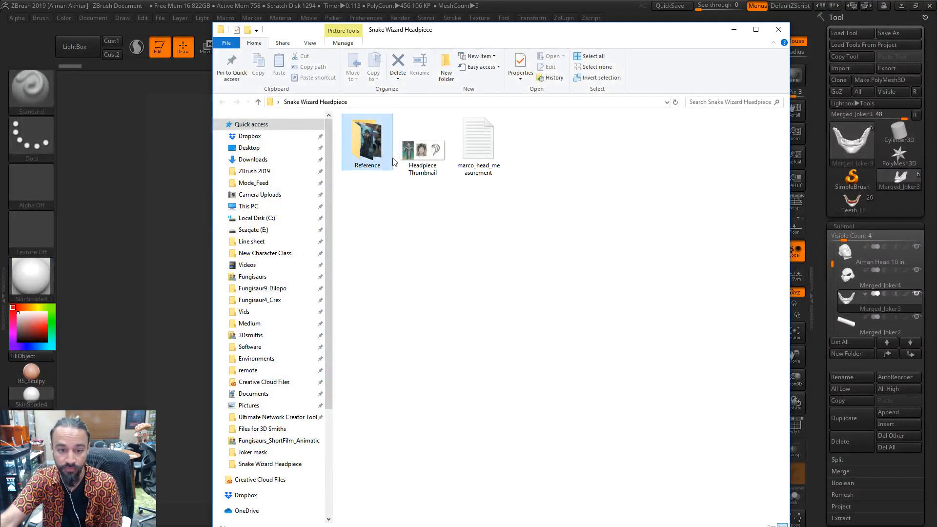
pyautogui.doubleClick(392, 160)
pyautogui.doubleClick(387, 153)
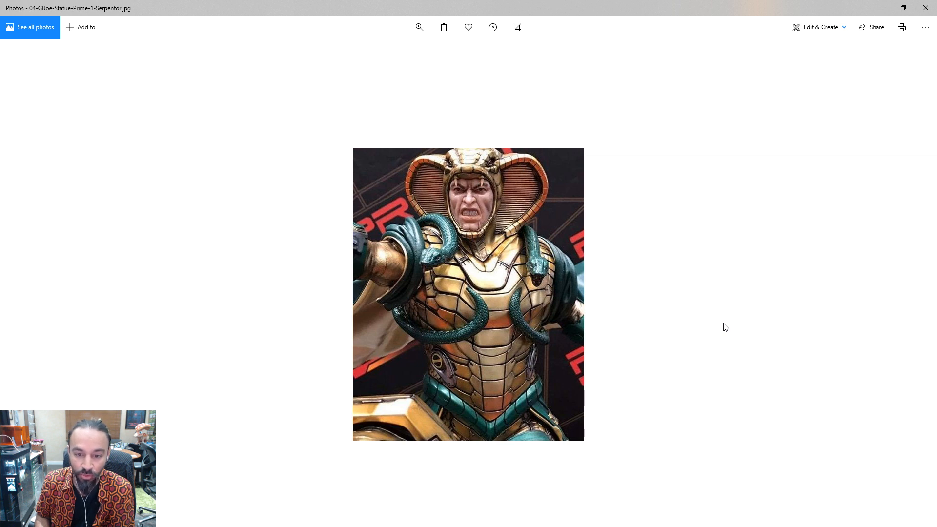
pyautogui.press('Right')
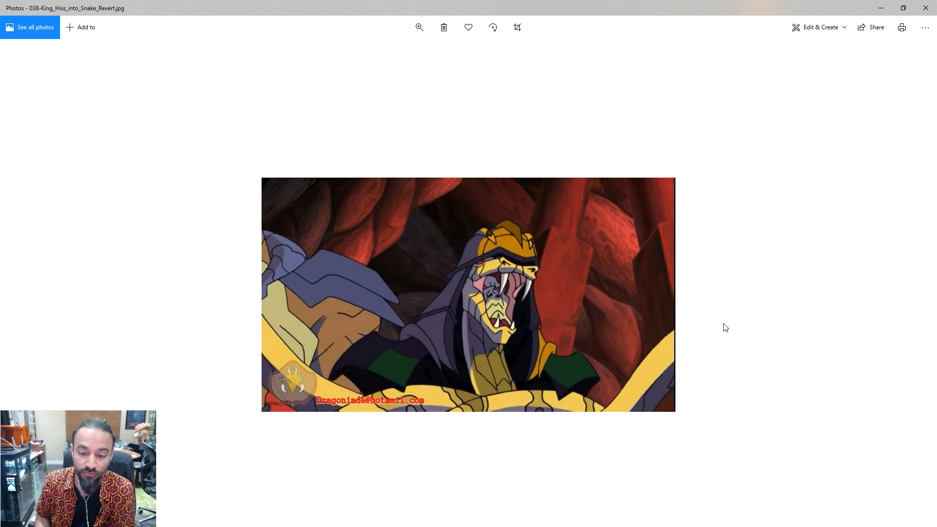
pyautogui.press('Right')
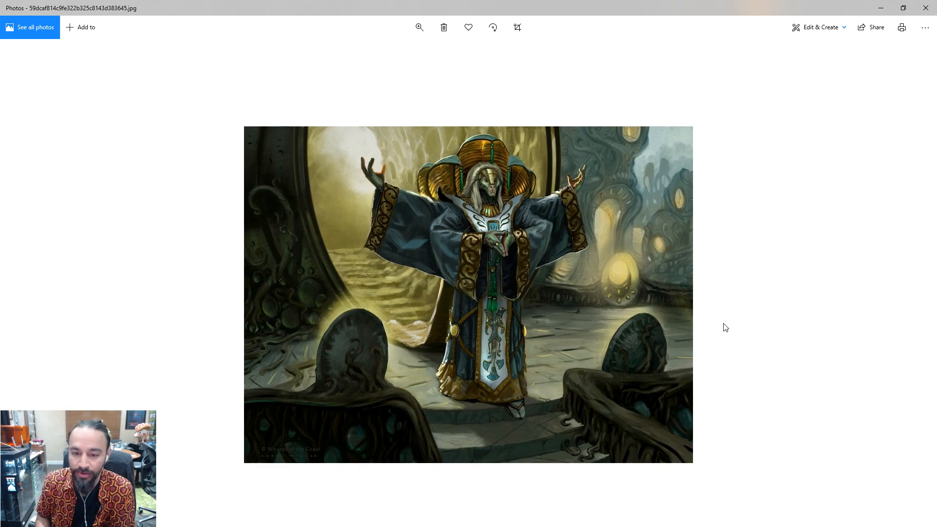
# Examine the snake wizard painting's headdress up close, and do the same with the next image's king cobra headpiece
pyautogui.scroll(3, 409, 192)
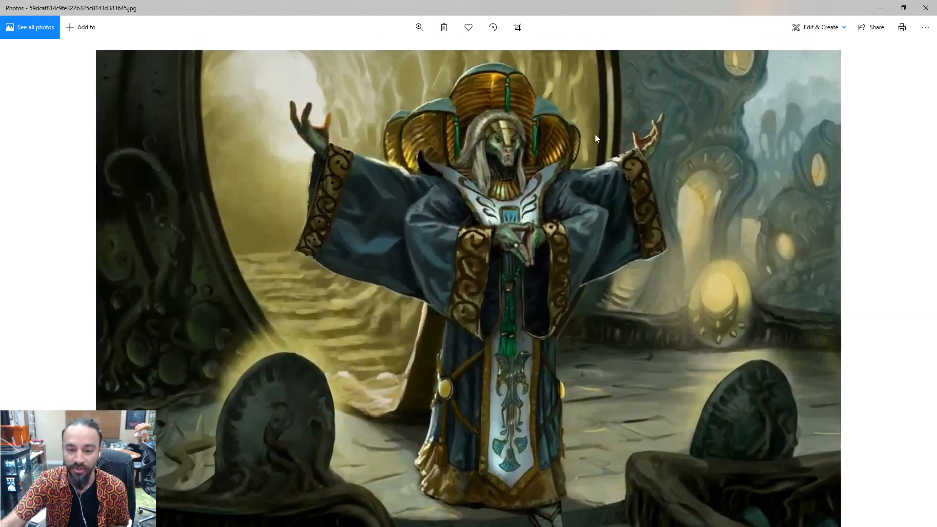
pyautogui.scroll(2, 529, 171)
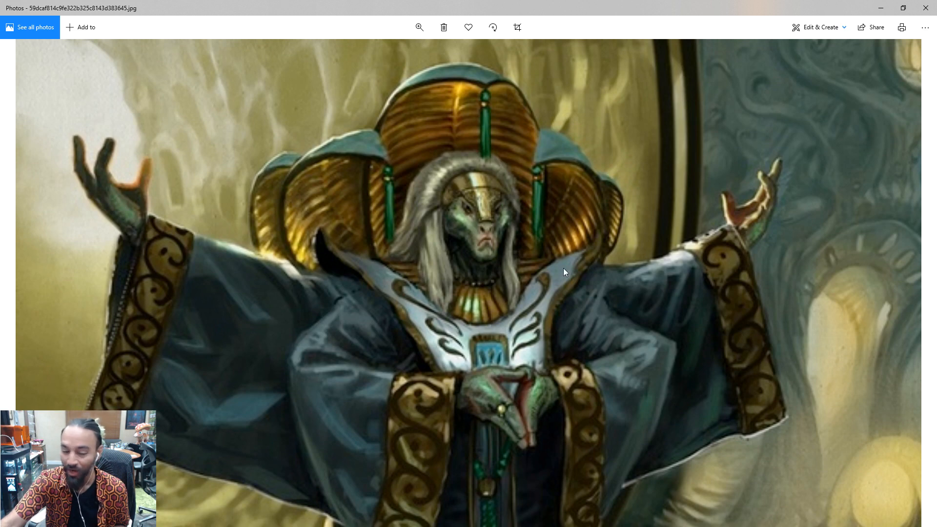
pyautogui.scroll(-5, 544, 344)
pyautogui.press('Right')
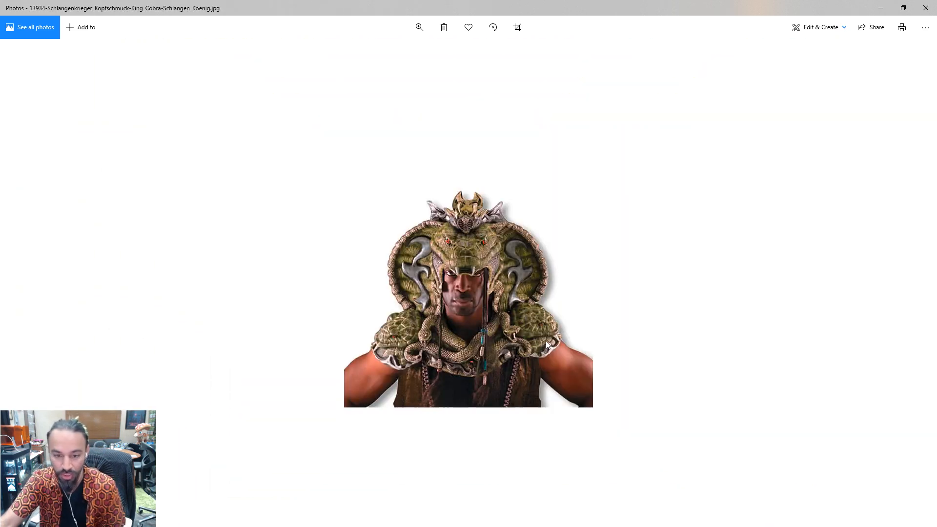
pyautogui.scroll(4, 513, 318)
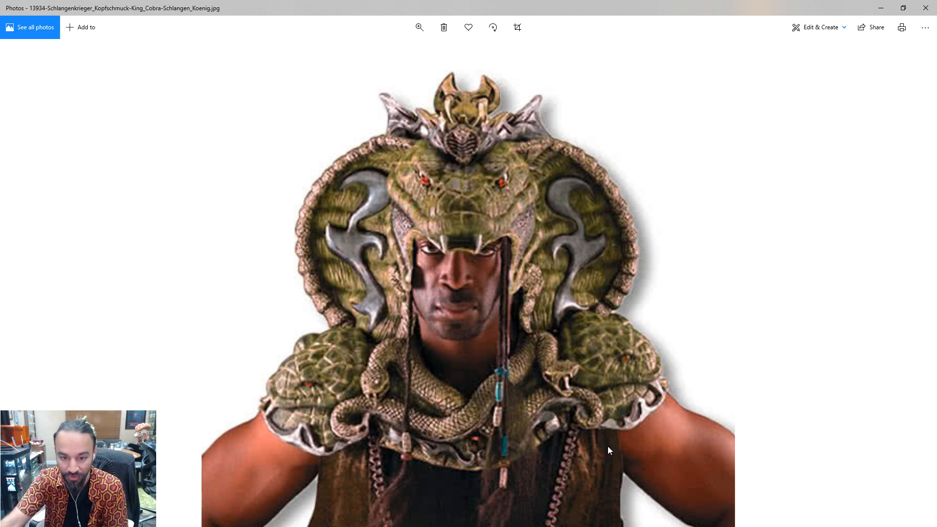
# Browse from the king cobra headpiece through the serpent society and cobra comic images and the costumed portrait to the golden cobra figure, Amonkhet-Art-05
pyautogui.keyDown('ctrl'); pyautogui.scroll(-3, 626, 411); pyautogui.keyUp('ctrl')
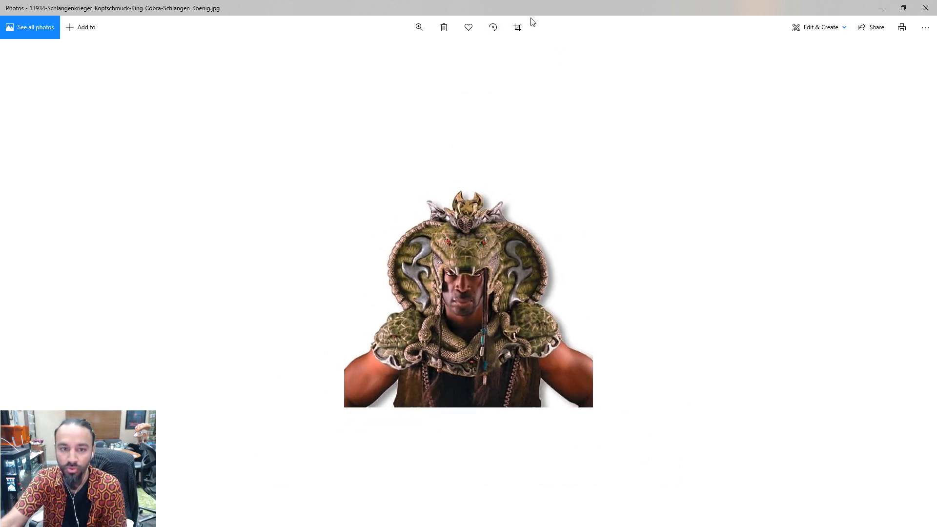
pyautogui.doubleClick(628, 10)
pyautogui.press('Right')
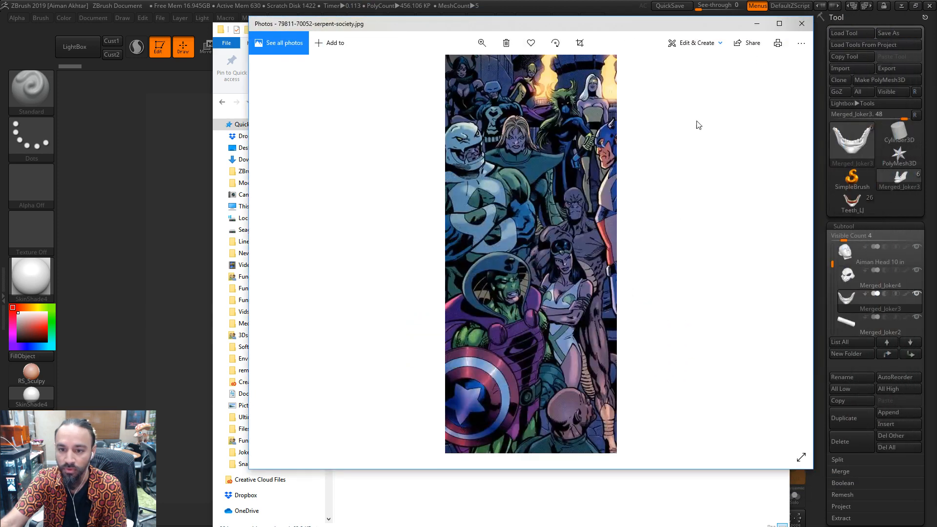
pyautogui.click(780, 25)
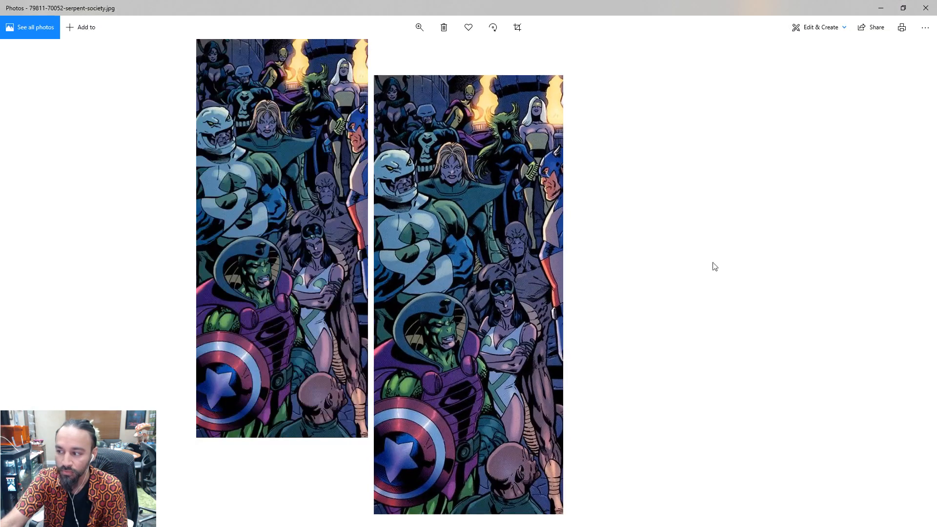
pyautogui.press('Right')
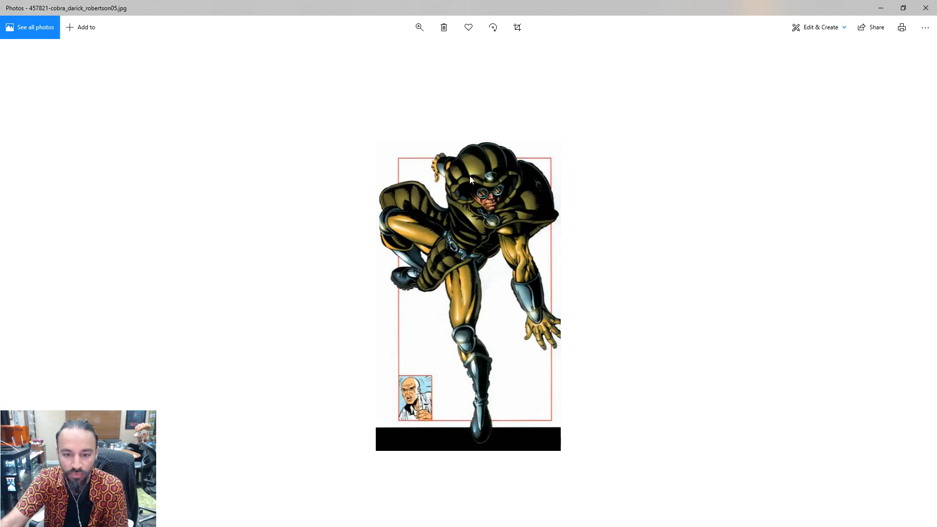
pyautogui.press('Right')
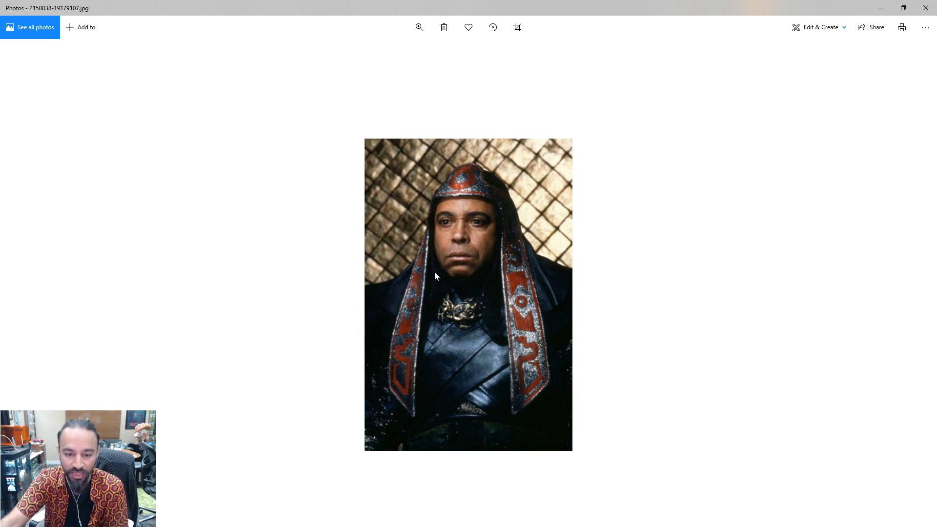
pyautogui.press('Right')
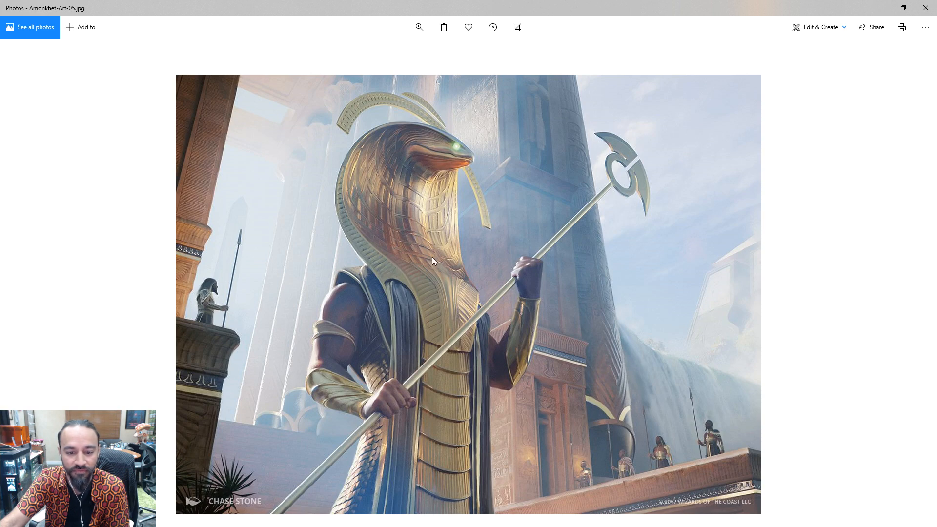
# Go to the BwZTv_9CMAEfpvc painting and examine the snake figure's gold headdress up close
pyautogui.press('Right')
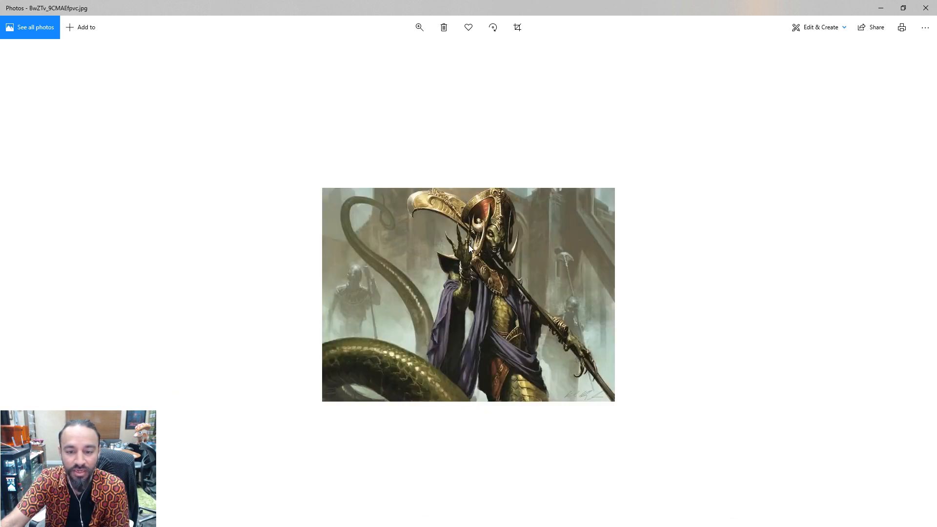
pyautogui.scroll(5, 537, 223)
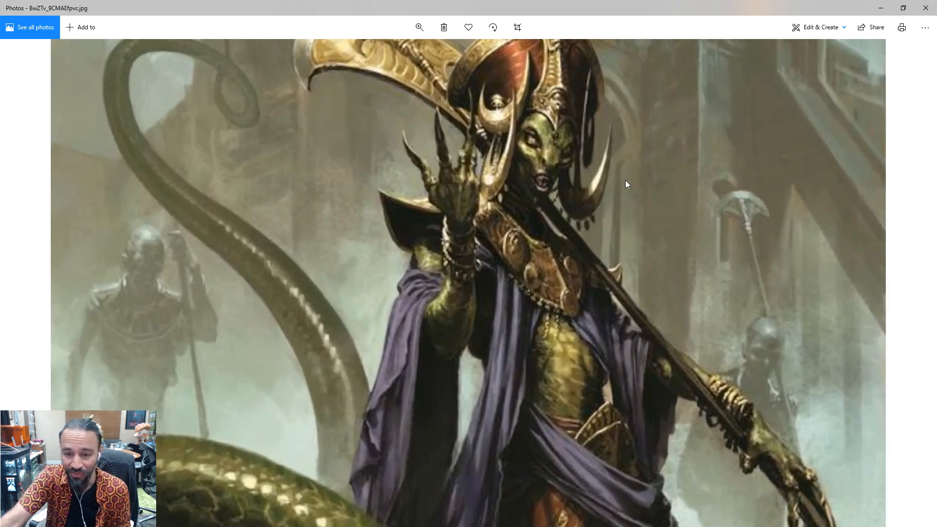
pyautogui.moveTo(626, 184); pyautogui.dragTo(546, 335)
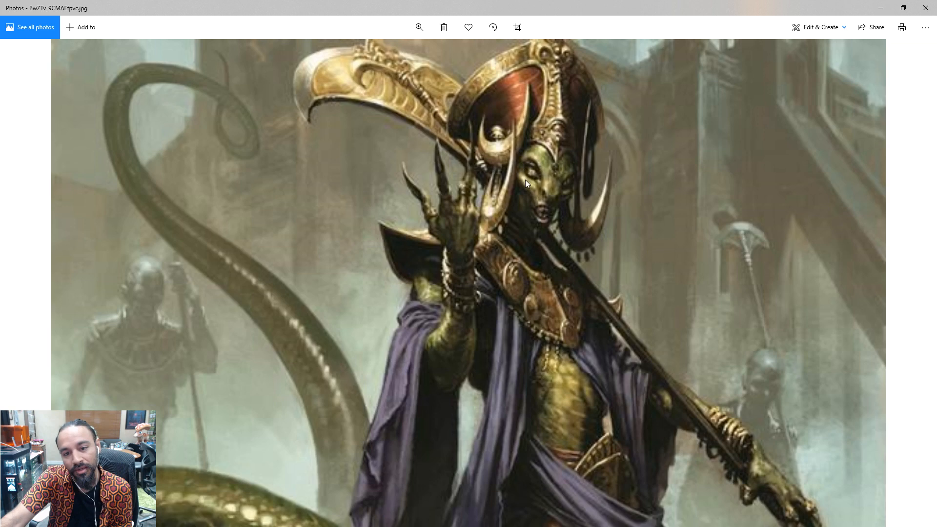
pyautogui.scroll(-5, 518, 188)
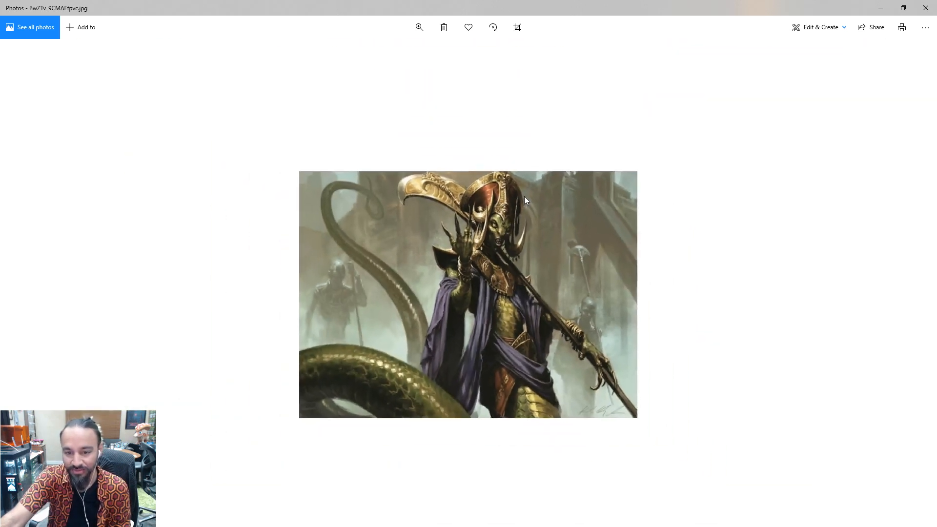
# Go to the cobra mage painting and examine the snake hood, staff and bone ornaments up close
pyautogui.press('Right')
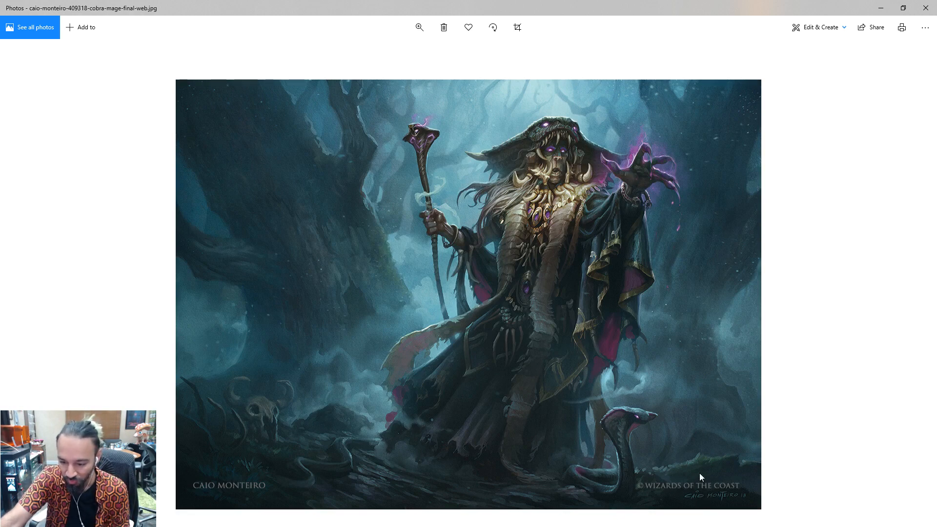
pyautogui.scroll(3, 608, 237)
pyautogui.scroll(-3, 600, 224)
pyautogui.scroll(3, 595, 198)
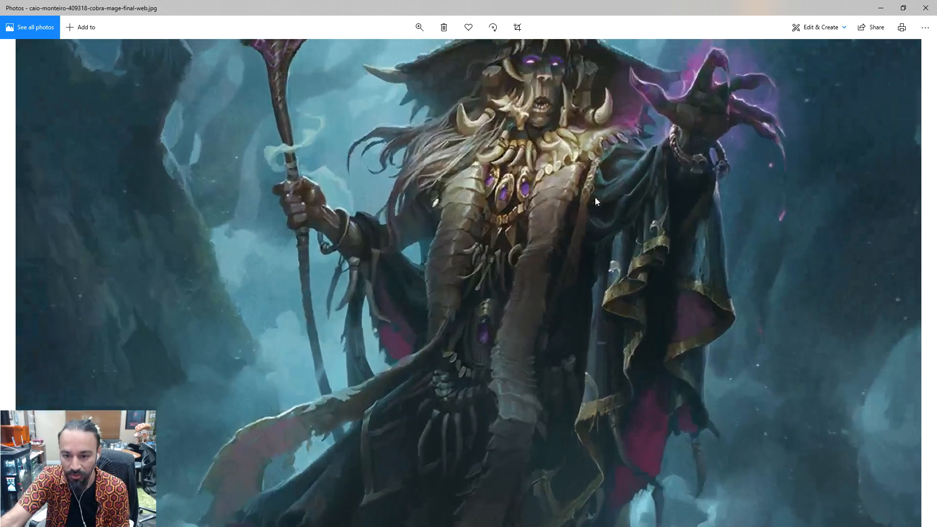
pyautogui.scroll(-3, 595, 201)
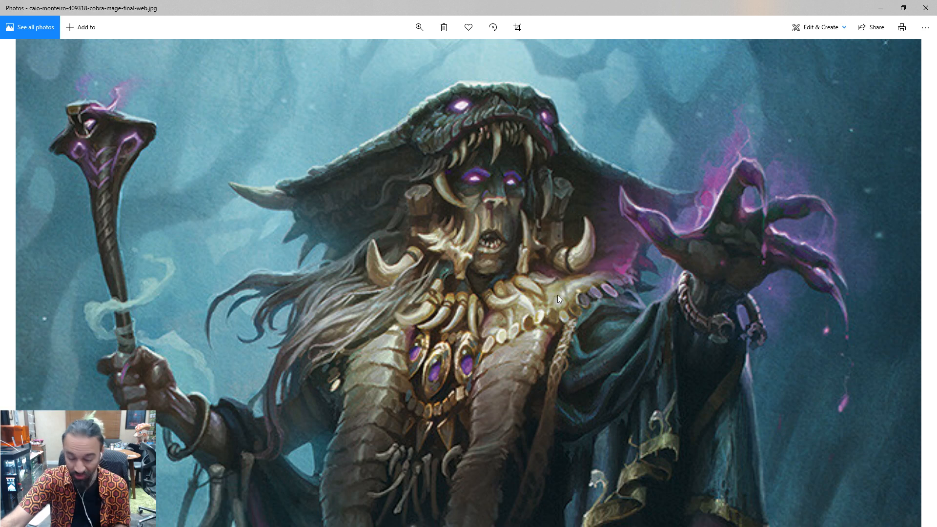
pyautogui.scroll(-5, 558, 295)
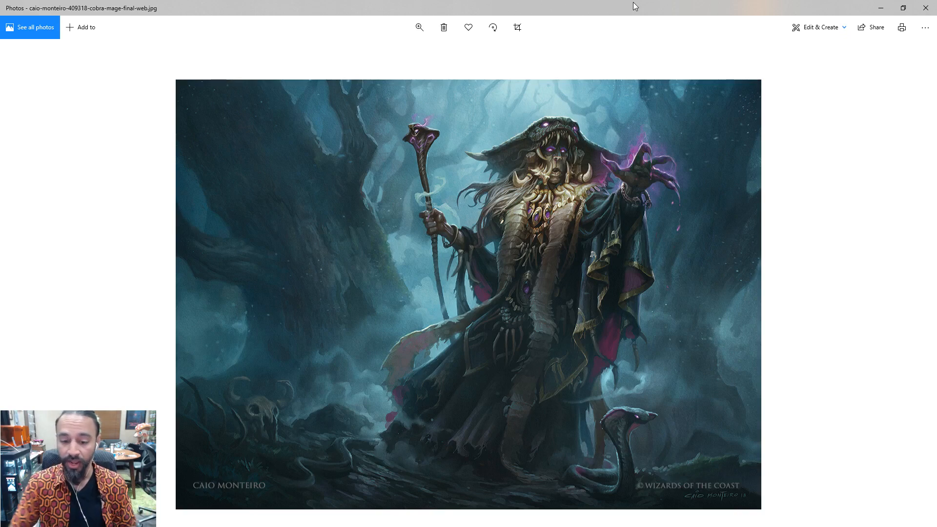
# Move the cobra mage painting onto the other monitor, then view the Copperhead_DCAU image and close it
pyautogui.moveTo(505, 5); pyautogui.dragTo(936, 29)
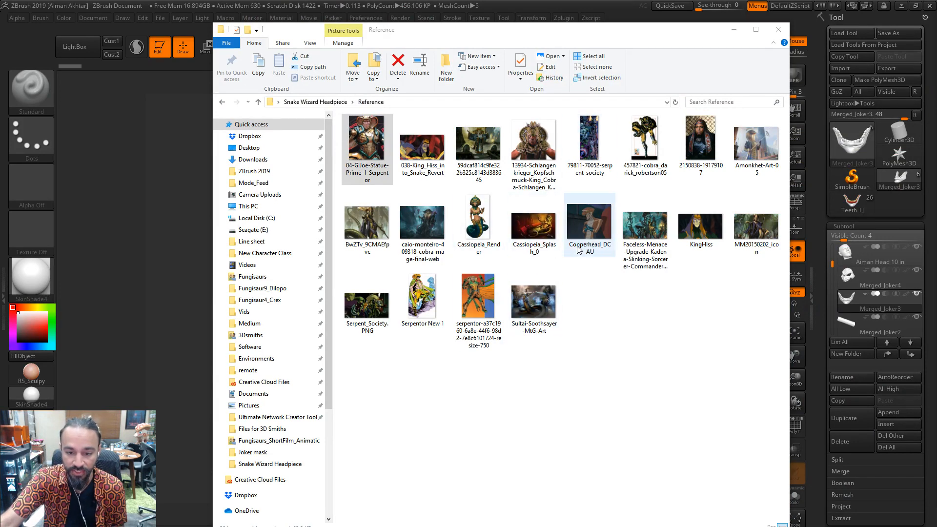
pyautogui.doubleClick(586, 235)
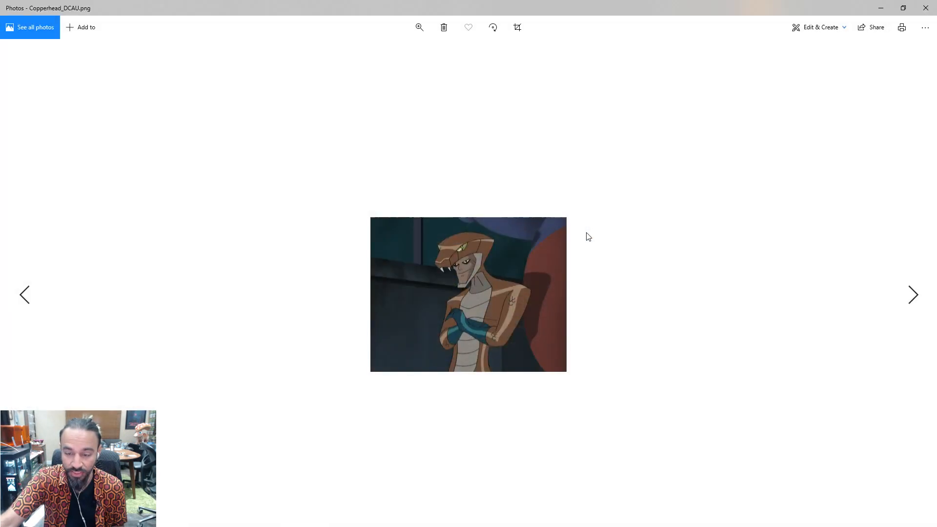
pyautogui.click(925, 11)
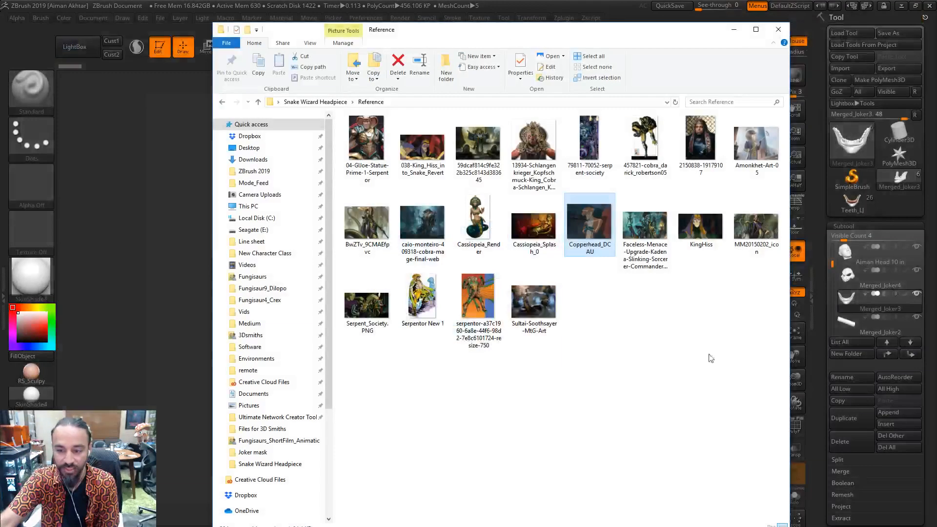
# Close the Reference folder and review the Headpiece Thumbnail sketch, minimizing it when finished
pyautogui.click(780, 29)
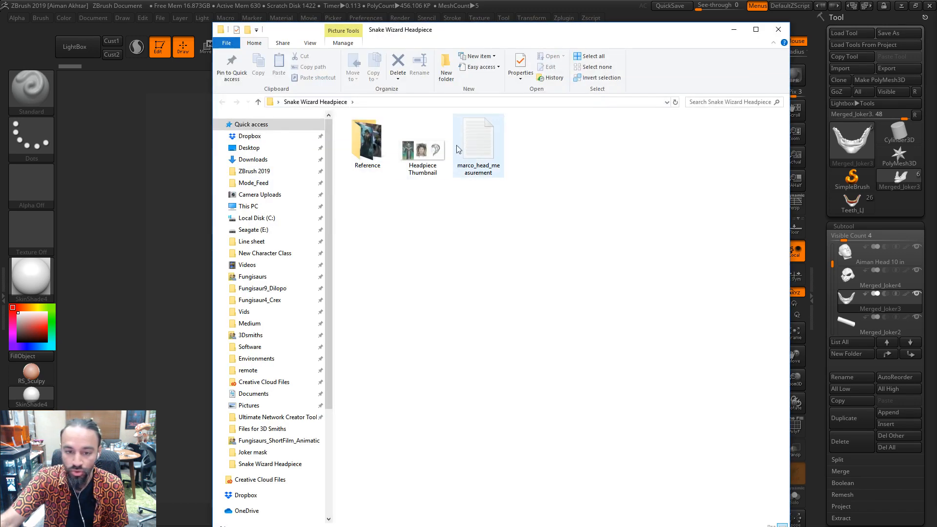
pyautogui.doubleClick(423, 147)
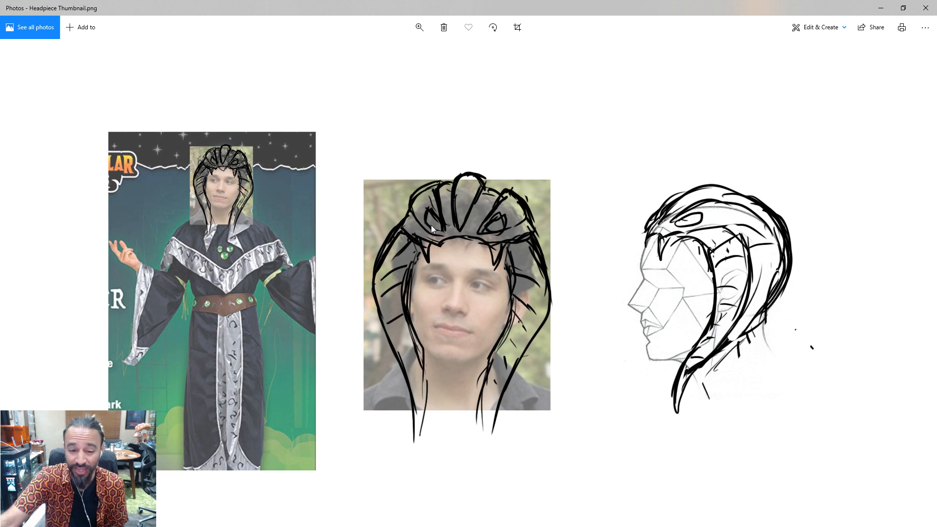
pyautogui.click(881, 8)
# Open the head measurement text file, minimize the folder and ZBrush windows, and move the notes onto the other monitor
pyautogui.doubleClick(482, 155)
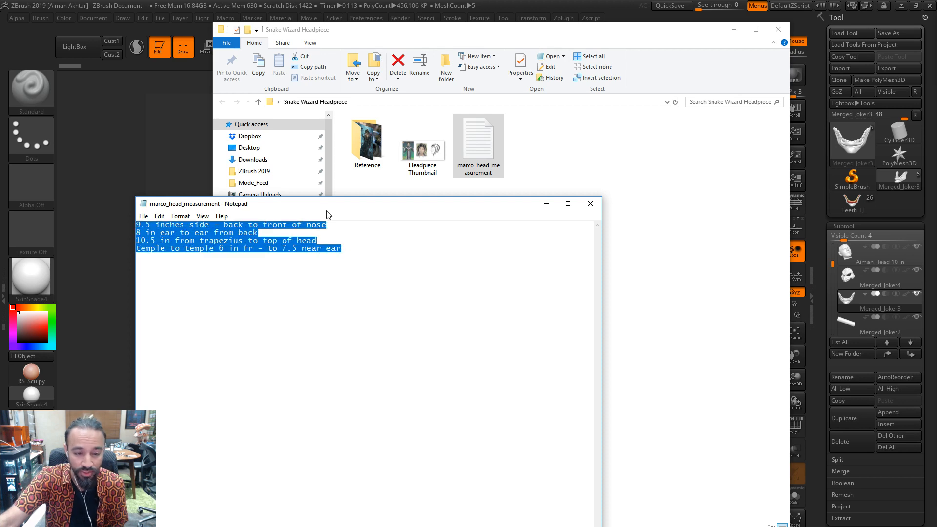
pyautogui.moveTo(410, 210)
pyautogui.mouseDown()
pyautogui.moveTo(634, 169)
pyautogui.moveTo(637, 272)
pyautogui.mouseUp()
pyautogui.click(734, 30)
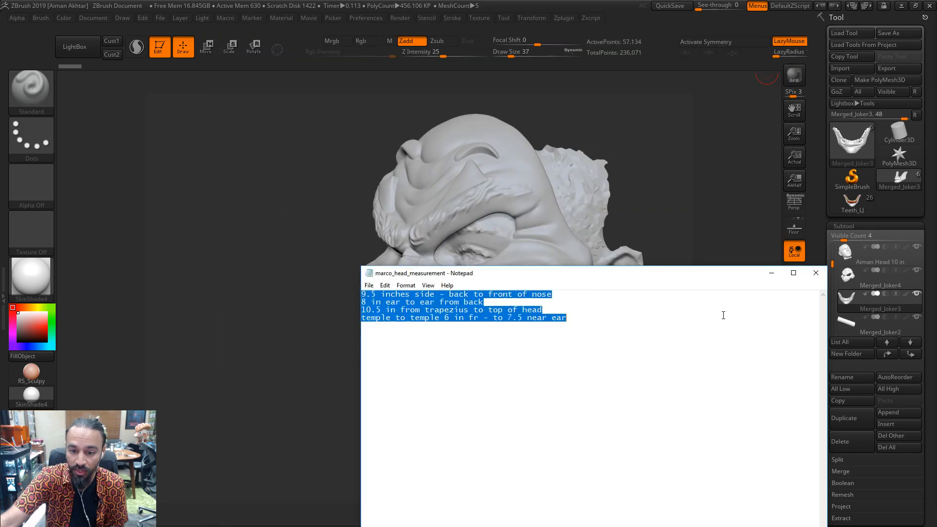
pyautogui.click(902, 6)
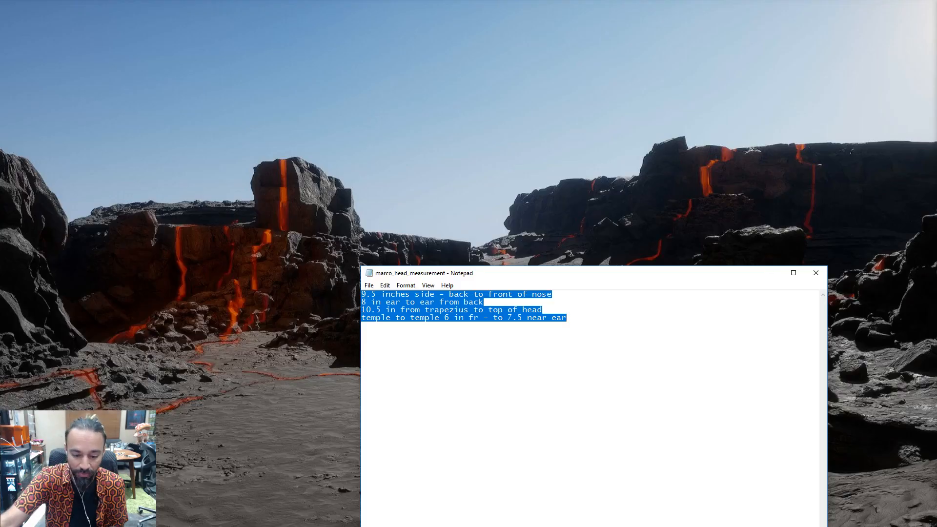
pyautogui.moveTo(580, 273); pyautogui.dragTo(936, 254)
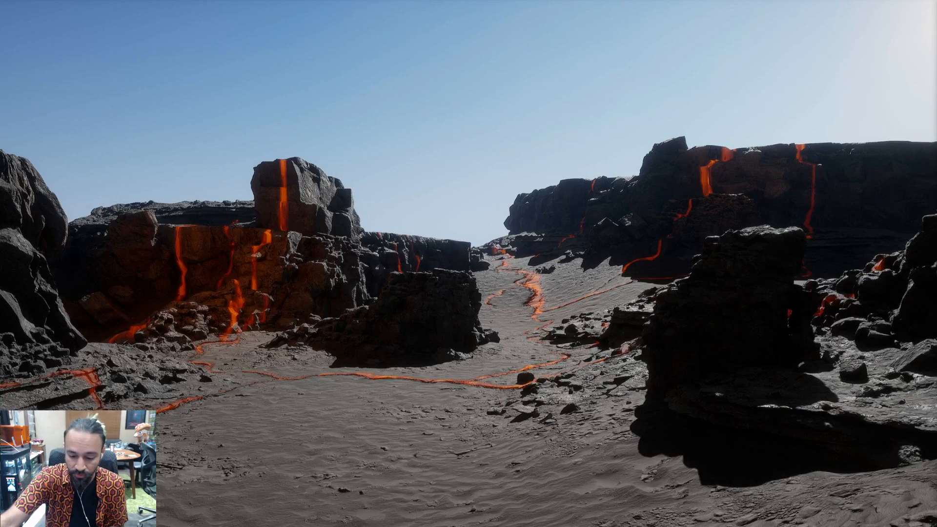
# Switch to Maya and bring the head measurement notes over the viewport to read them, returning them to the other monitor
pyautogui.moveTo(457, 526)
pyautogui.click(508, 517)
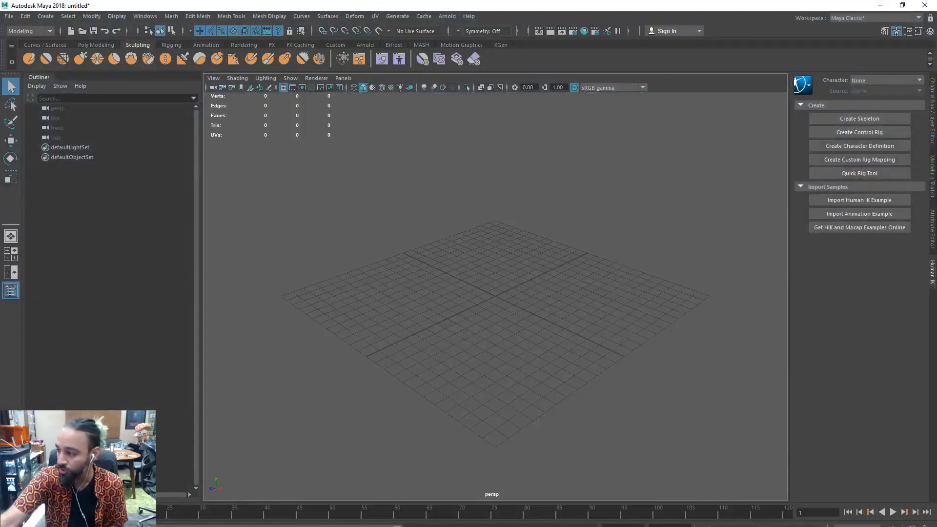
pyautogui.moveTo(936, 215); pyautogui.dragTo(504, 212)
pyautogui.click(454, 286)
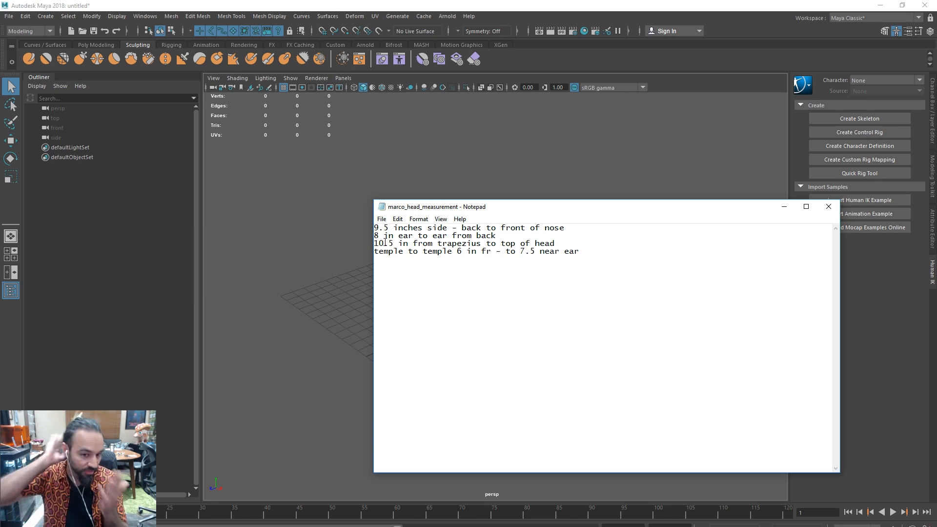
pyautogui.moveTo(498, 212); pyautogui.dragTo(936, 212)
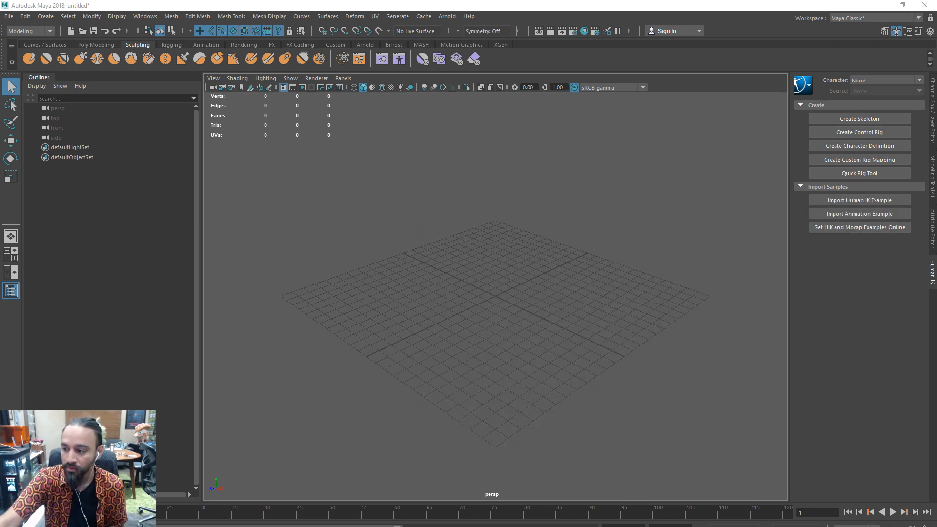
pyautogui.click(45, 16)
pyautogui.moveTo(112, 50)
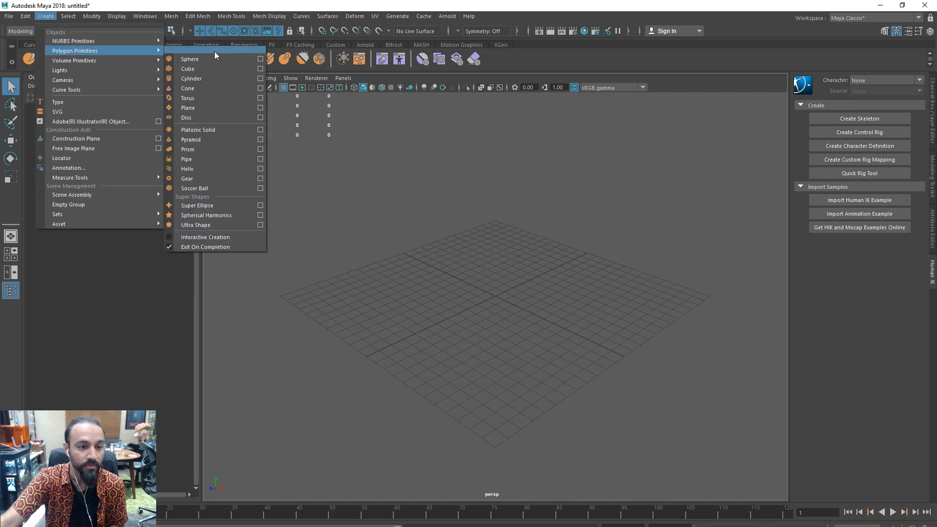
pyautogui.press('Escape')
pyautogui.press('Escape')
# Set the linear working units to inch in the general application preferences and save
pyautogui.click(145, 16)
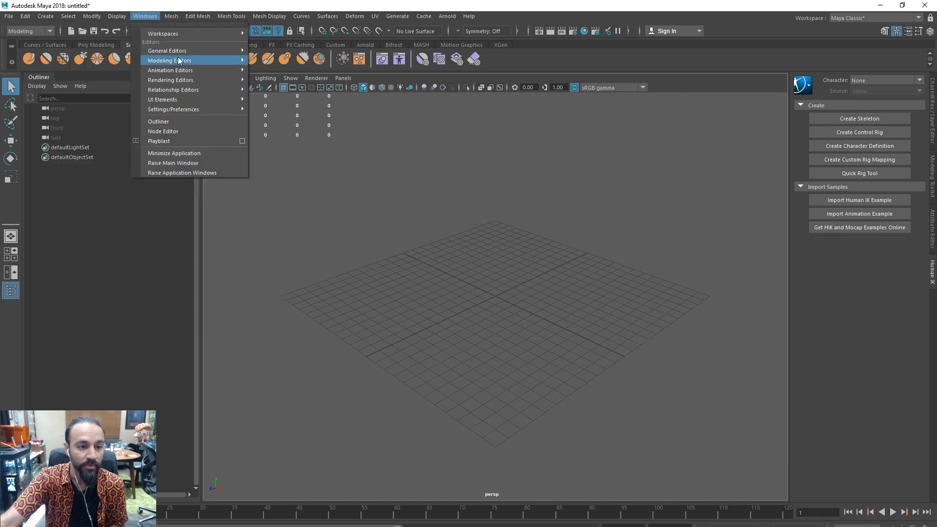
pyautogui.moveTo(179, 80)
pyautogui.moveTo(181, 110)
pyautogui.click(285, 120)
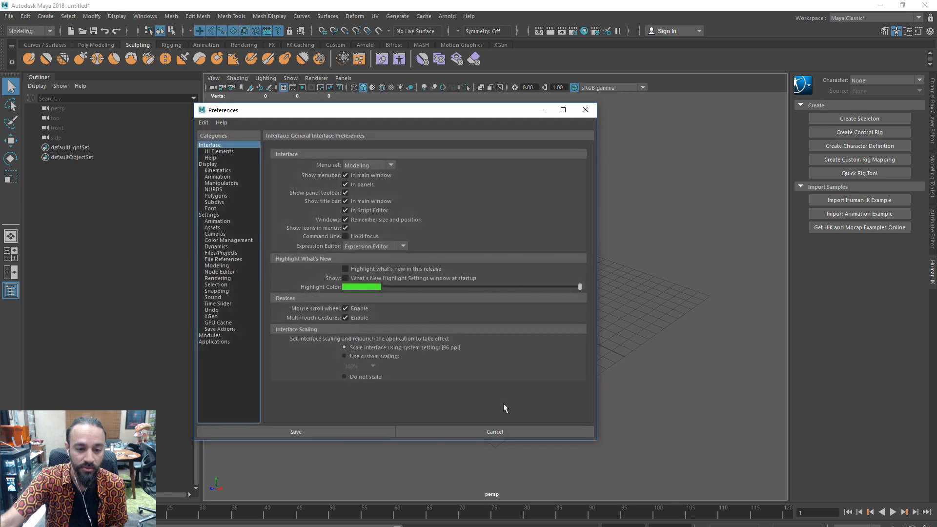
pyautogui.click(210, 215)
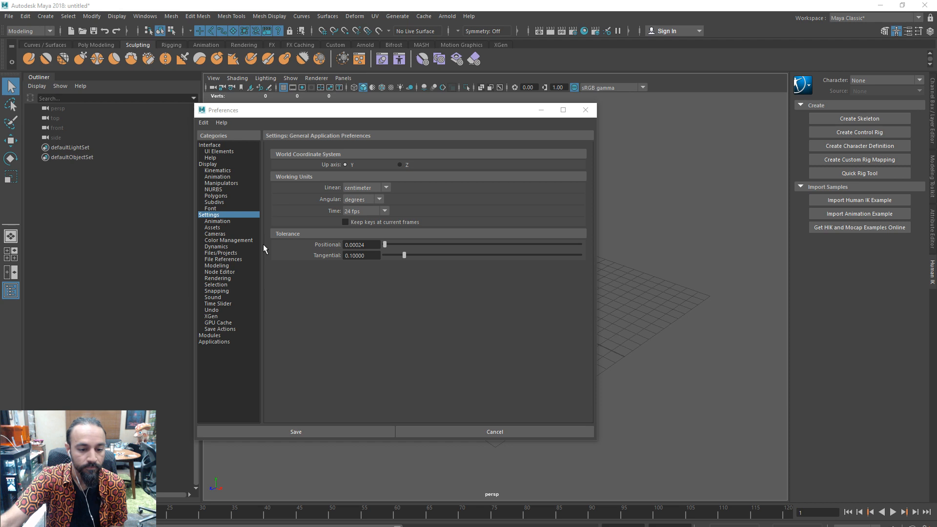
pyautogui.click(386, 188)
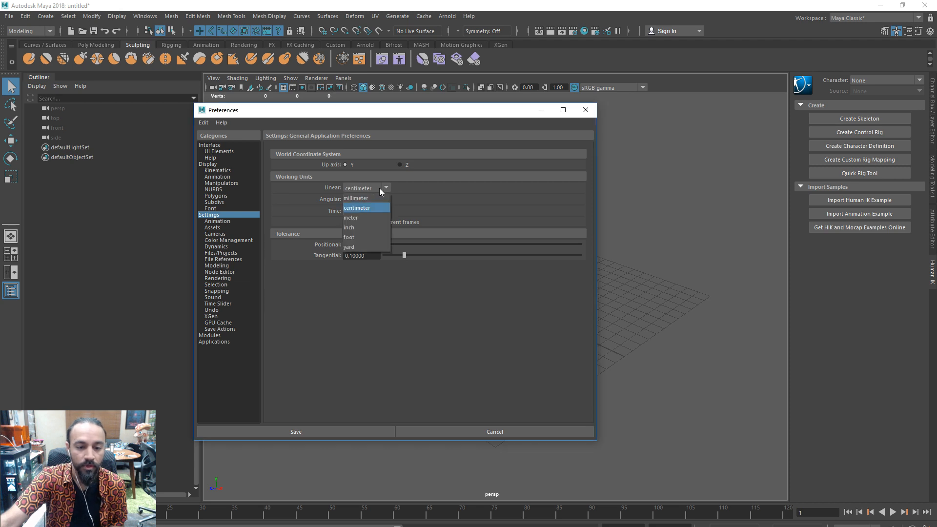
pyautogui.click(351, 229)
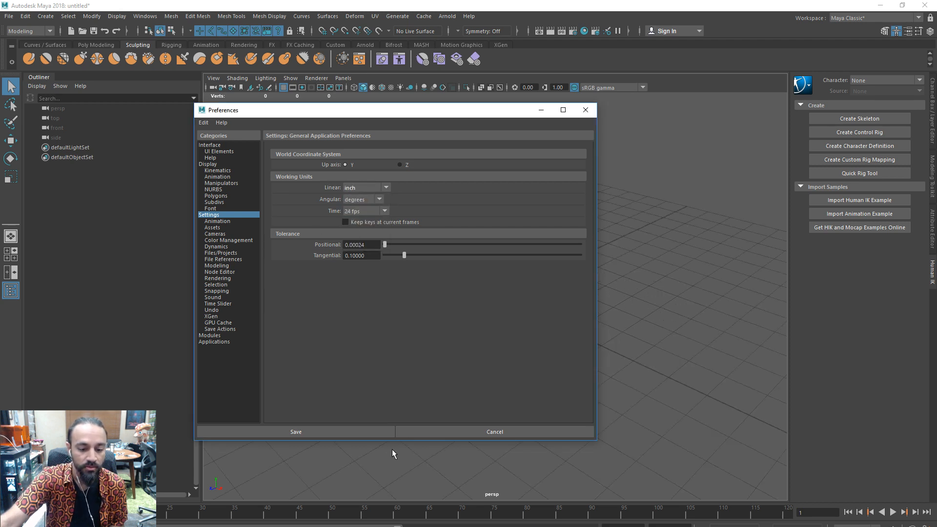
pyautogui.click(377, 431)
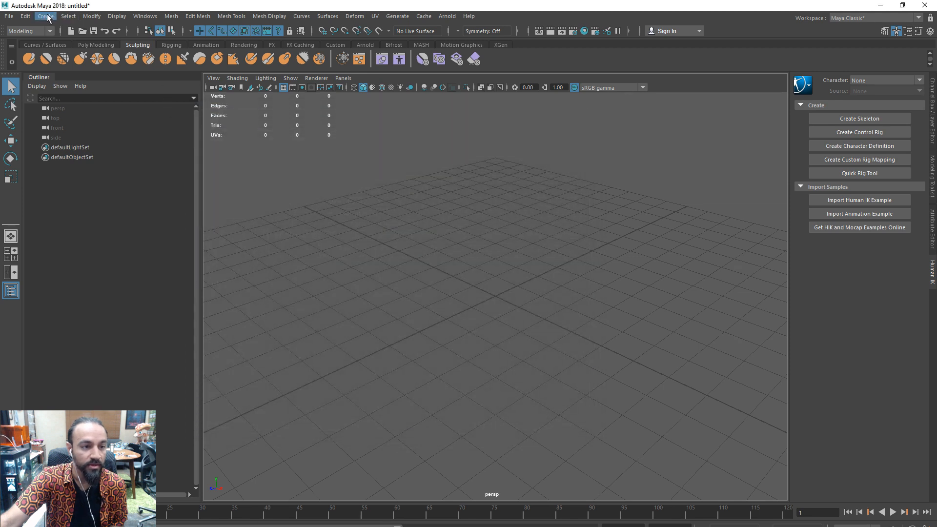
# Create a polygon sphere with a radius of 1 and 20 axis and height divisions
pyautogui.click(47, 18)
pyautogui.moveTo(75, 52)
pyautogui.click(261, 60)
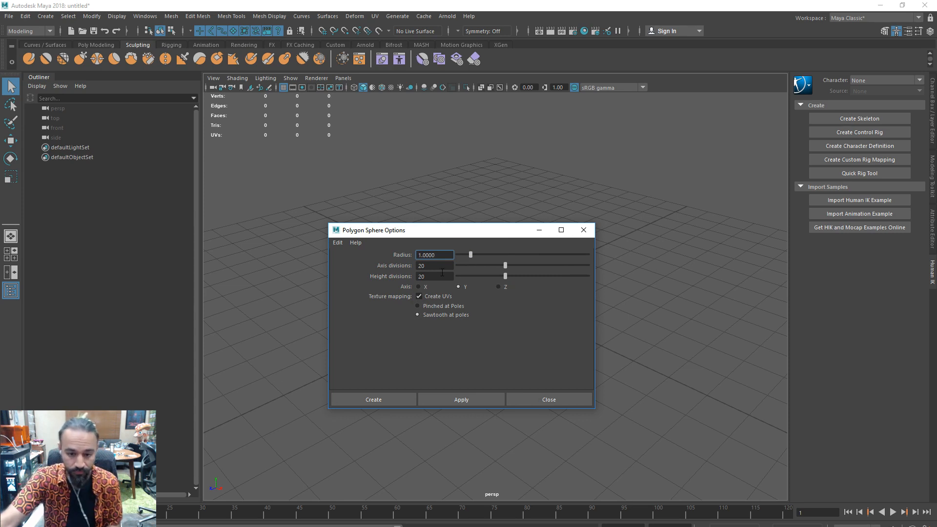
pyautogui.click(454, 399)
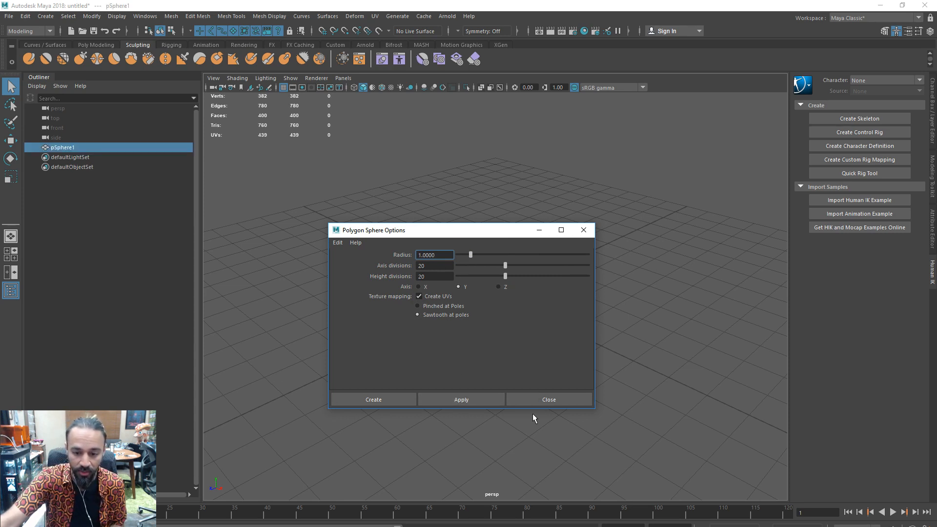
# Close the polygon sphere options dialog
pyautogui.click(548, 401)
pyautogui.keyDown('alt'); pyautogui.moveTo(549, 371); pyautogui.dragTo(495, 381, button='right'); pyautogui.keyUp('alt')
pyautogui.keyDown('alt'); pyautogui.moveTo(494, 382); pyautogui.dragTo(465, 430, button='middle'); pyautogui.keyUp('alt')
pyautogui.keyDown('alt'); pyautogui.moveTo(471, 392); pyautogui.dragTo(484, 373); pyautogui.keyUp('alt')
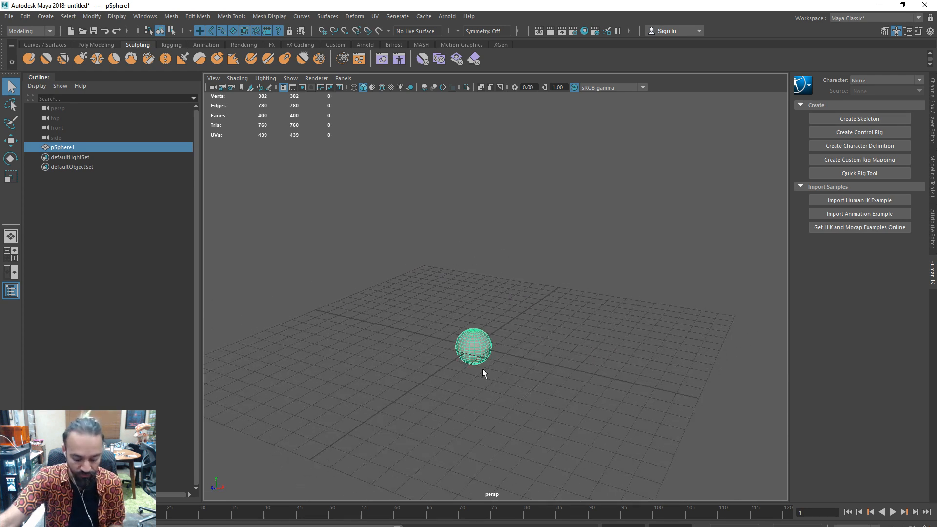
pyautogui.click(30, 16)
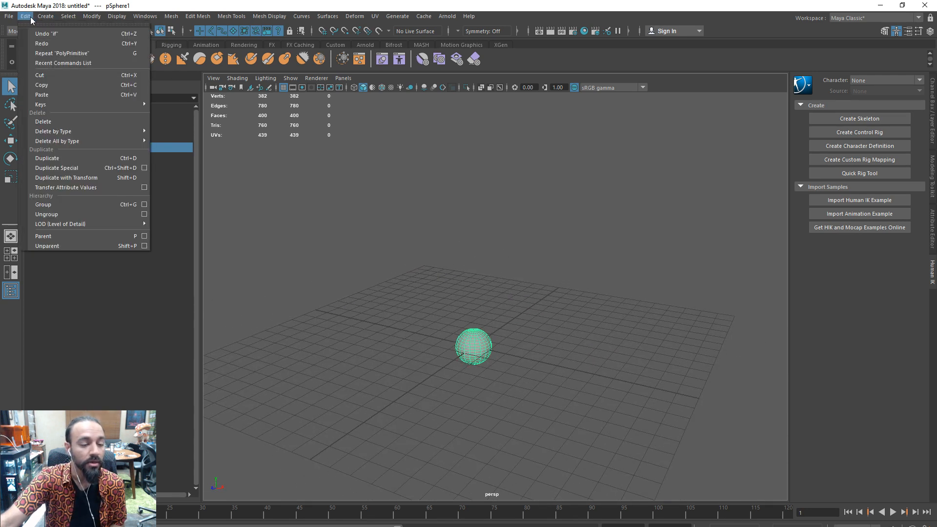
pyautogui.click(31, 18)
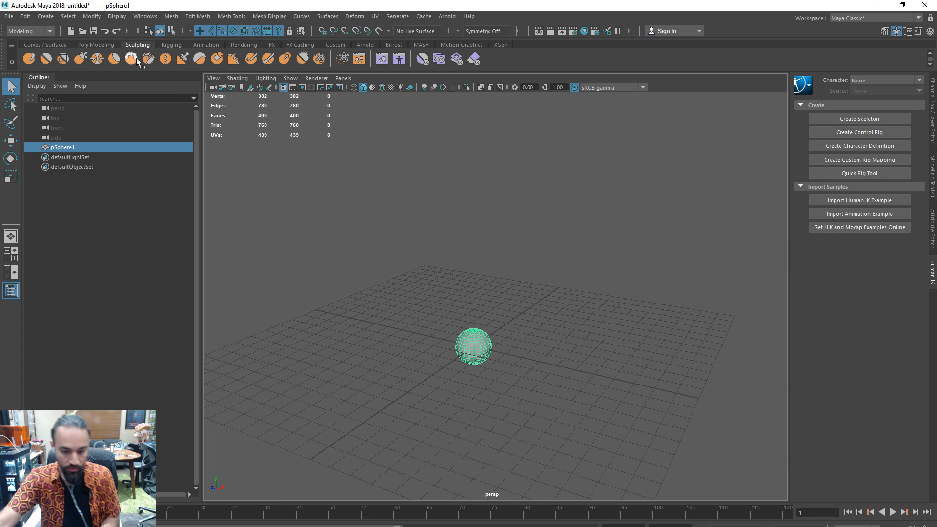
# Display the selected sphere's bounding dimensions with the Universal Manipulator
pyautogui.click(523, 391)
pyautogui.keyDown('alt'); pyautogui.moveTo(523, 392); pyautogui.dragTo(517, 398); pyautogui.keyUp('alt')
pyautogui.click(479, 362)
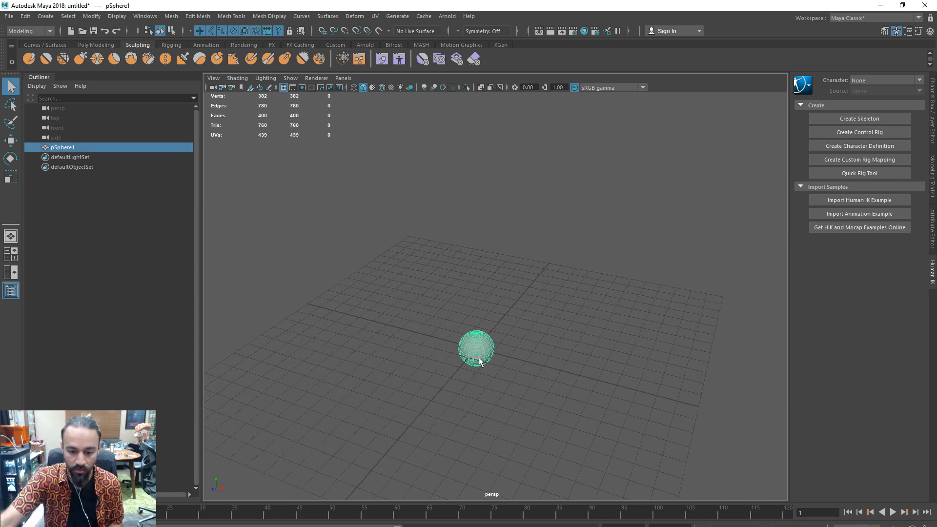
pyautogui.press('t')
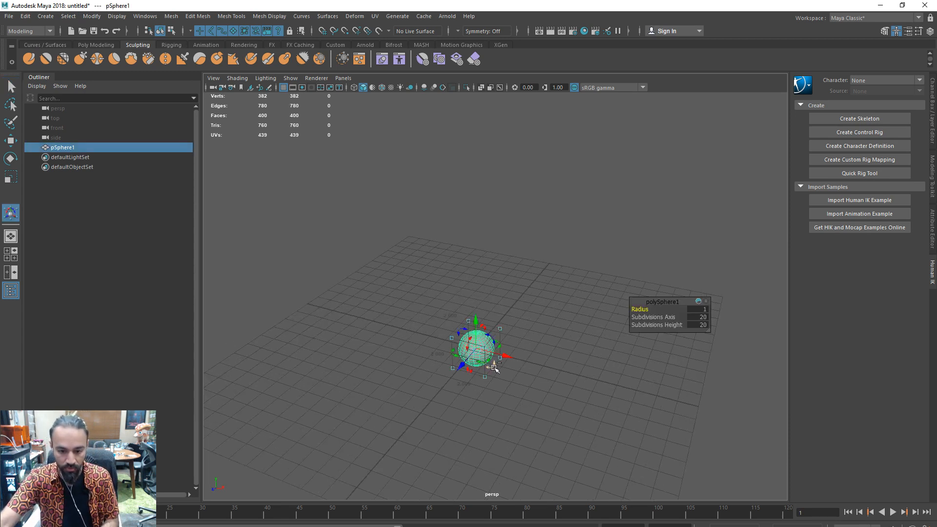
pyautogui.scroll(4, 508, 397)
pyautogui.keyDown('alt'); pyautogui.moveTo(508, 398); pyautogui.dragTo(548, 303); pyautogui.keyUp('alt')
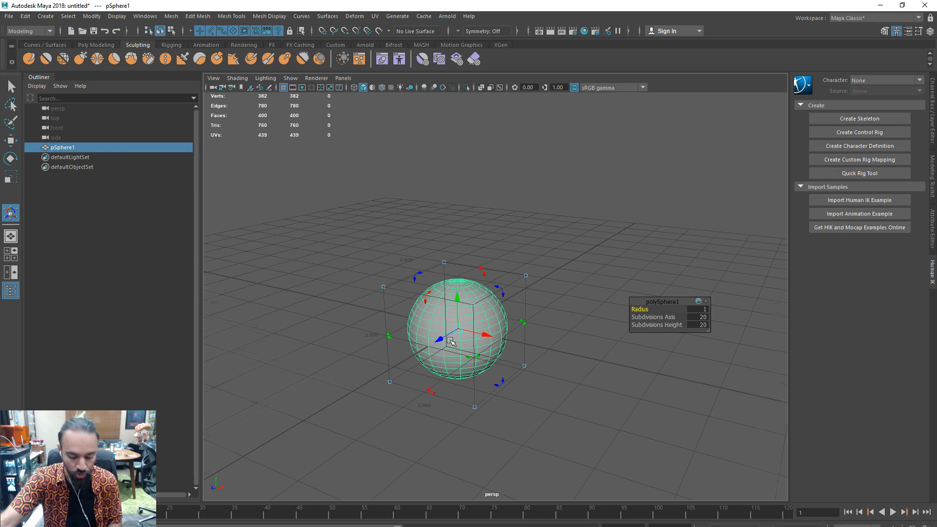
# Scale the sphere up uniformly to about 10 inches across, checking its size with the Universal Manipulator
pyautogui.press('r')
pyautogui.scroll(5, 597, 314)
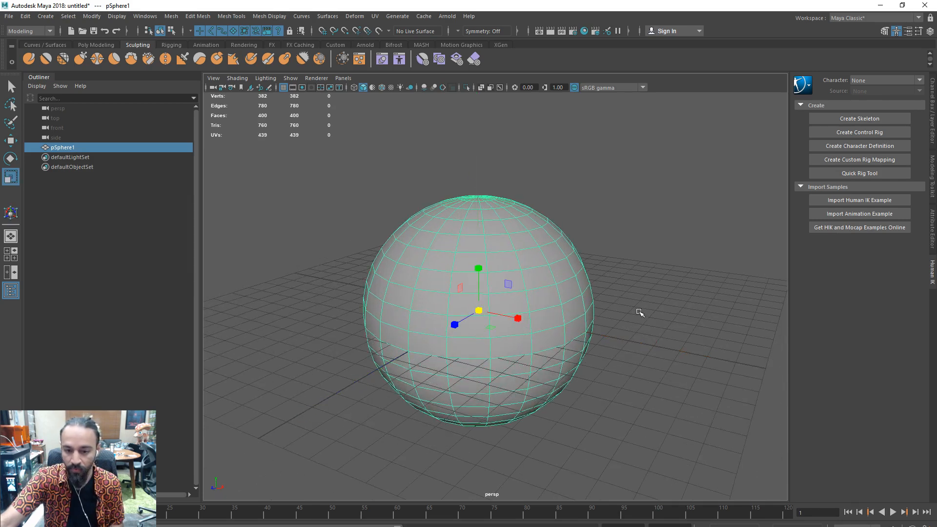
pyautogui.scroll(-3, 605, 312)
pyautogui.press('t')
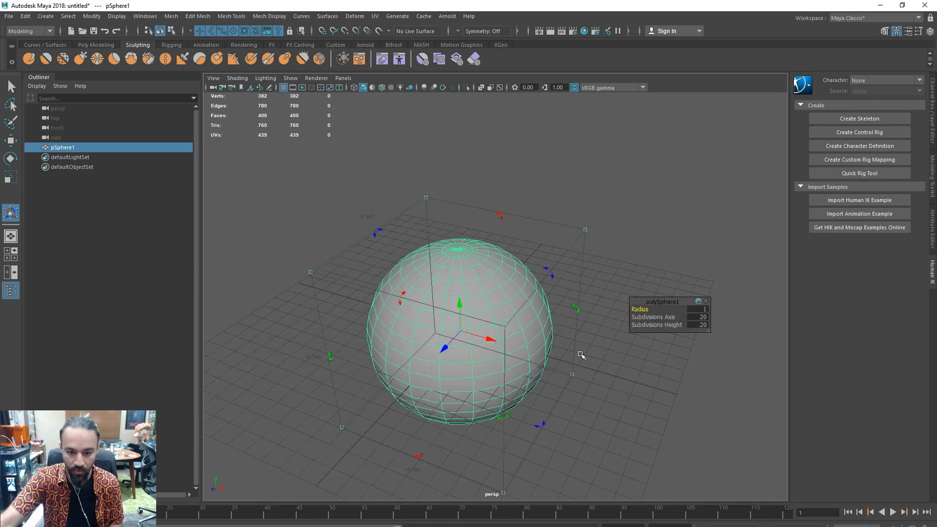
pyautogui.keyDown('alt'); pyautogui.moveTo(581, 355); pyautogui.dragTo(576, 360); pyautogui.keyUp('alt')
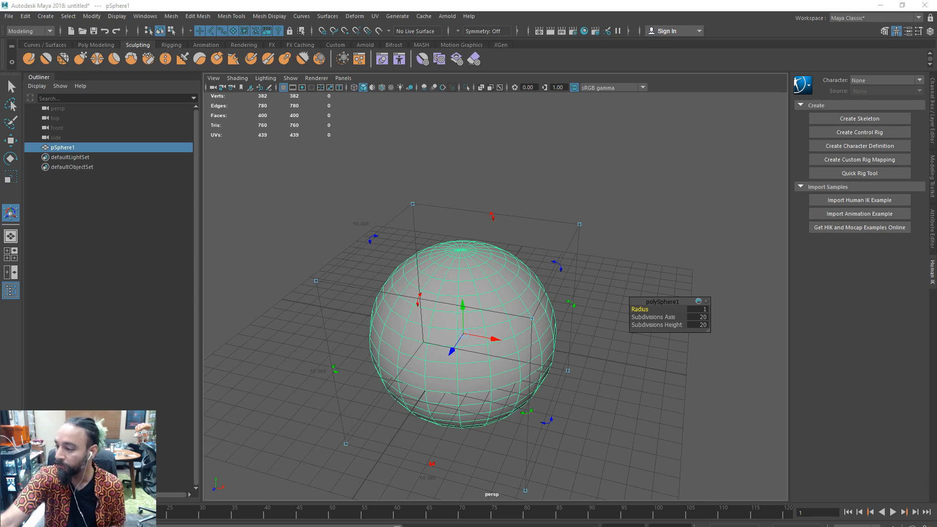
# Scale the sphere down uniformly to about 9.4 inches across and check its bounding dimensions
pyautogui.keyDown('alt'); pyautogui.moveTo(548, 410); pyautogui.dragTo(519, 411); pyautogui.keyUp('alt')
pyautogui.press('r')
pyautogui.moveTo(456, 322); pyautogui.dragTo(445, 326)
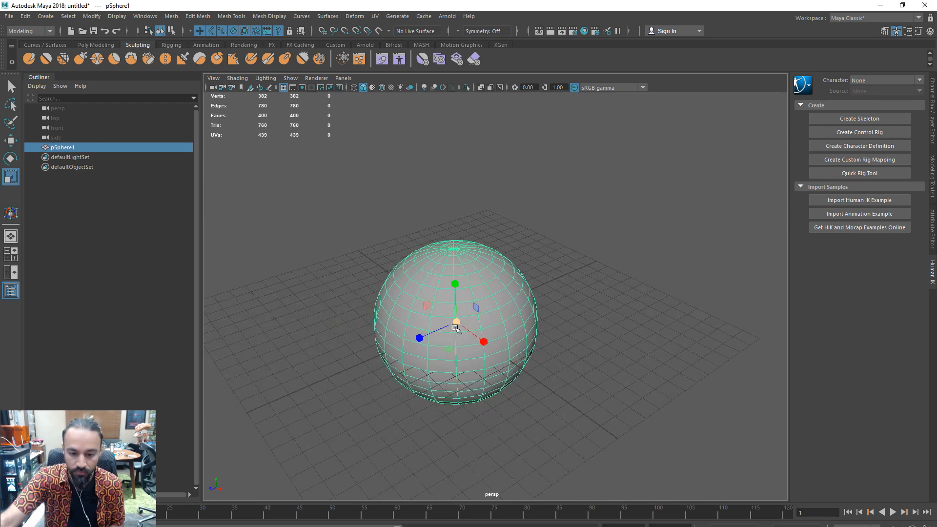
pyautogui.hotkey('ctrl', 'r')
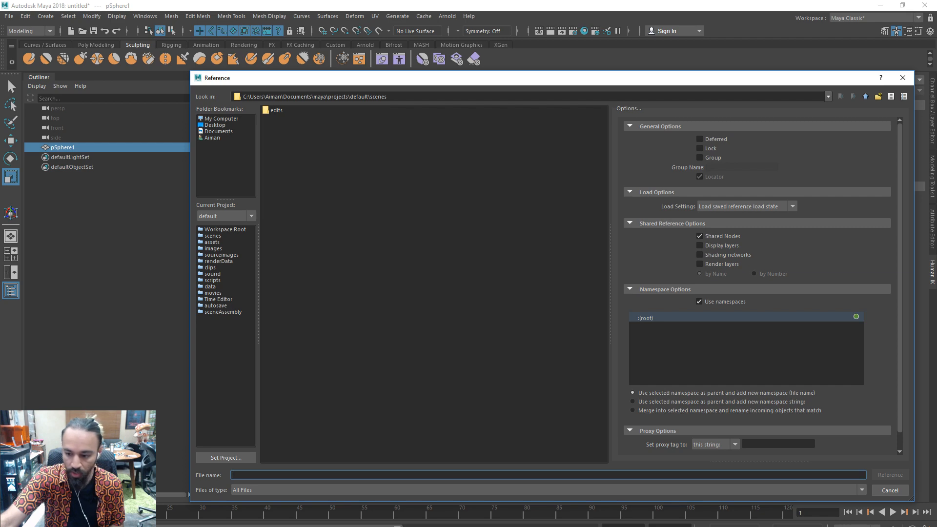
pyautogui.click(890, 490)
pyautogui.press('t')
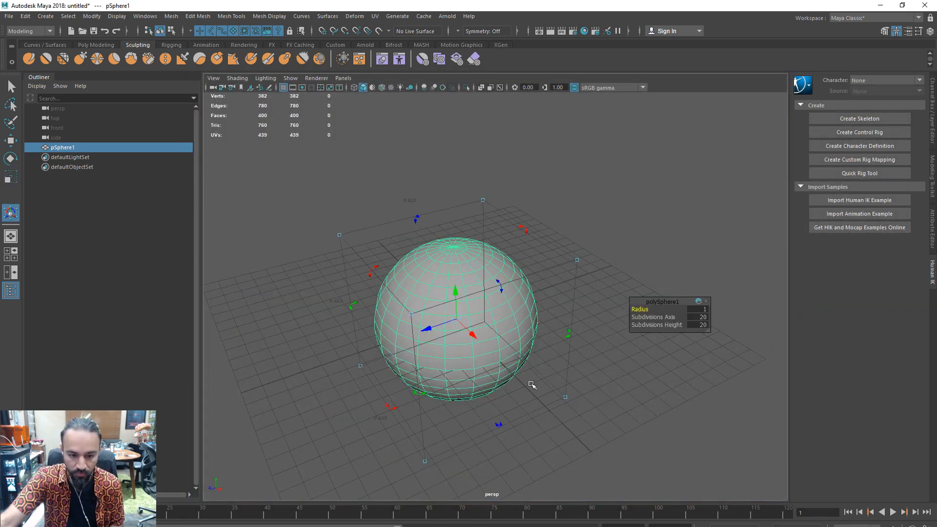
pyautogui.scroll(3, 508, 383)
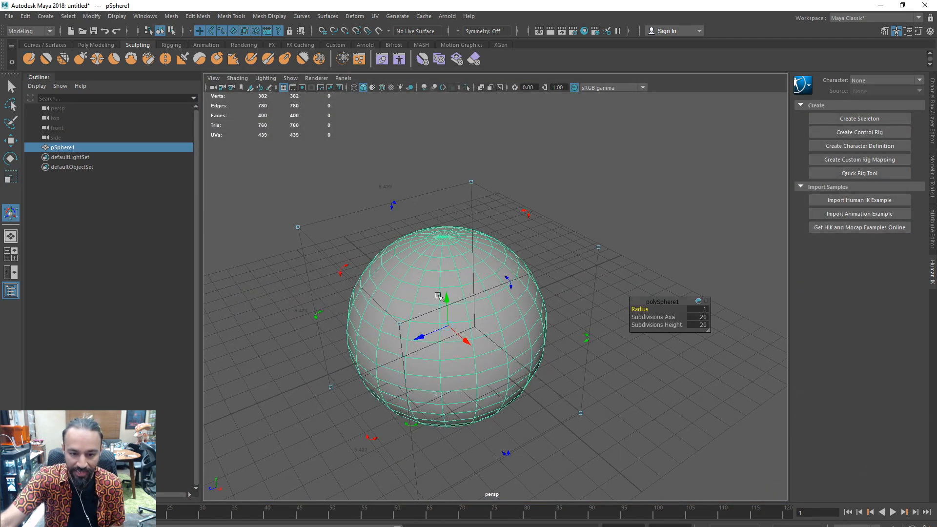
# Enlarge the sphere slightly to about 9.6 inches across and recheck its dimensions
pyautogui.press('r')
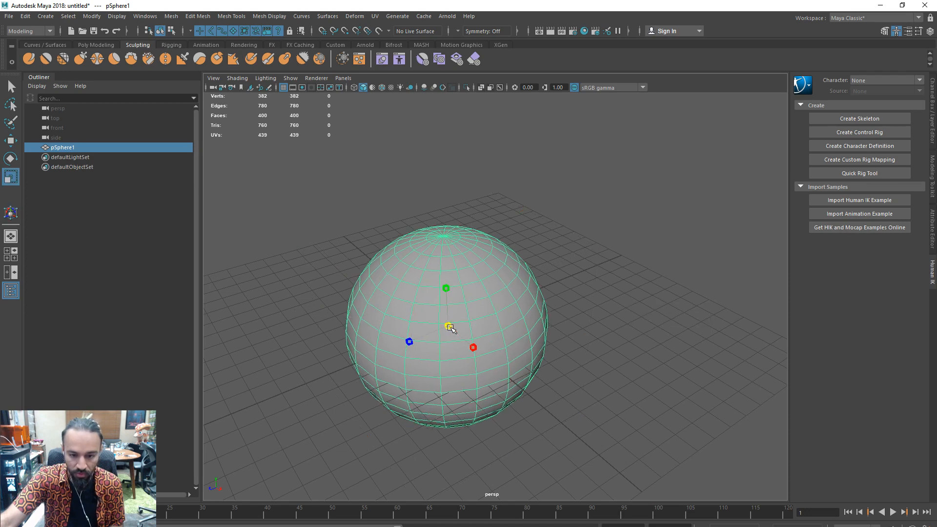
pyautogui.hotkey('ctrl', 'r')
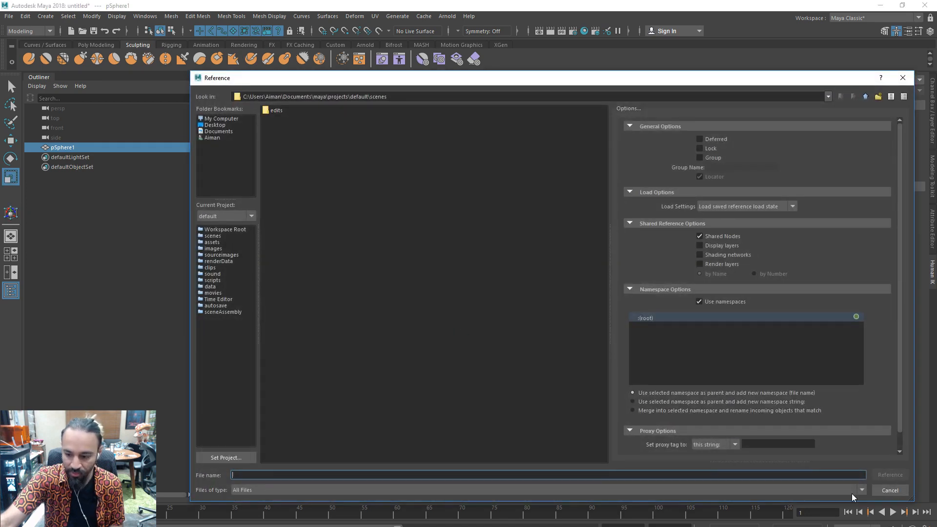
pyautogui.click(890, 490)
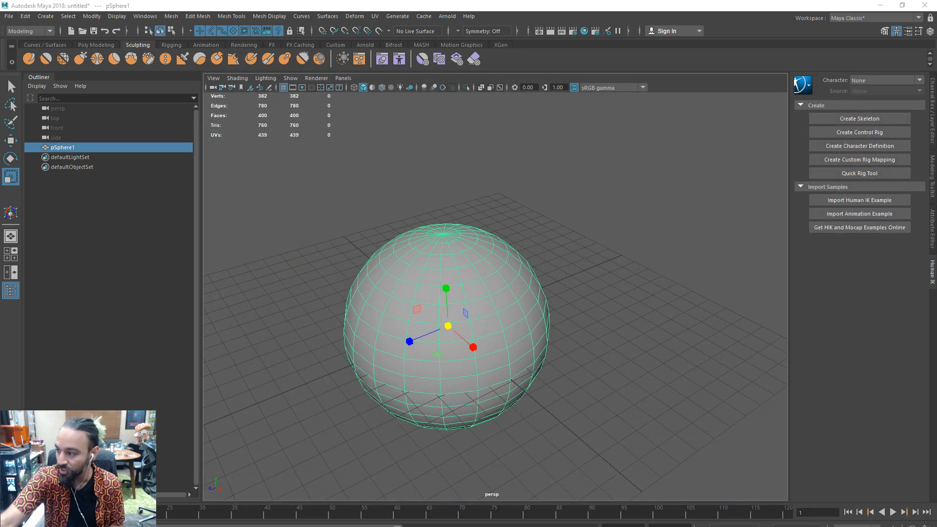
pyautogui.press('t')
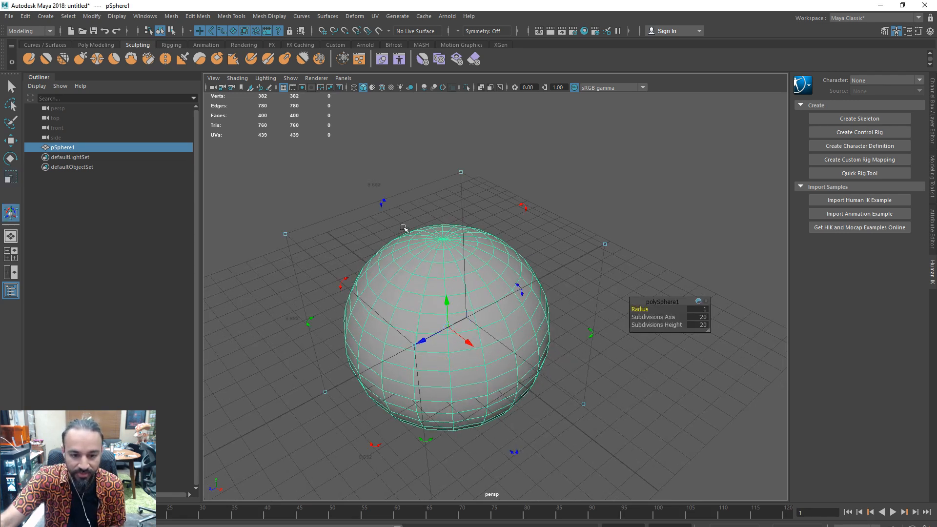
pyautogui.press('r')
pyautogui.moveTo(448, 326); pyautogui.dragTo(446, 325)
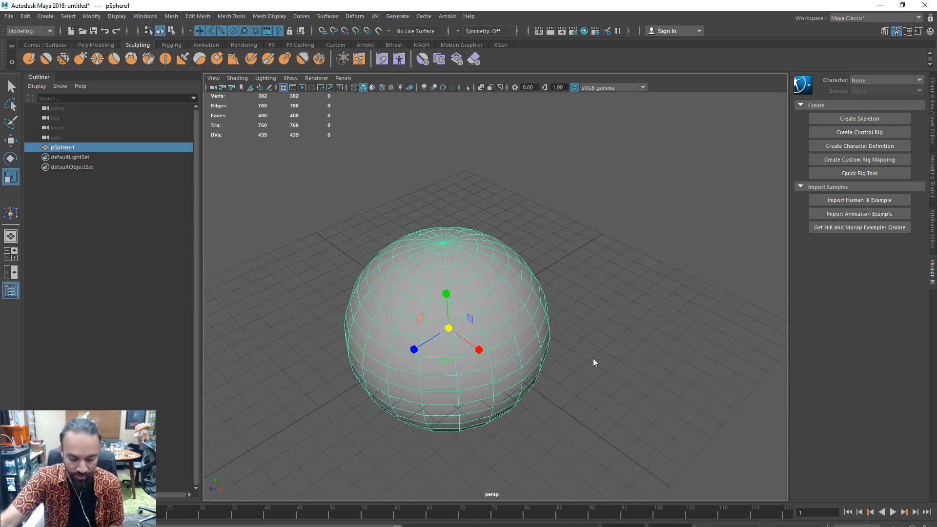
pyautogui.press('t')
# Fine-tune the sphere's uniform scale until its height is about 9.56 inches, rechecking the dimensions after each adjustment
pyautogui.press('r')
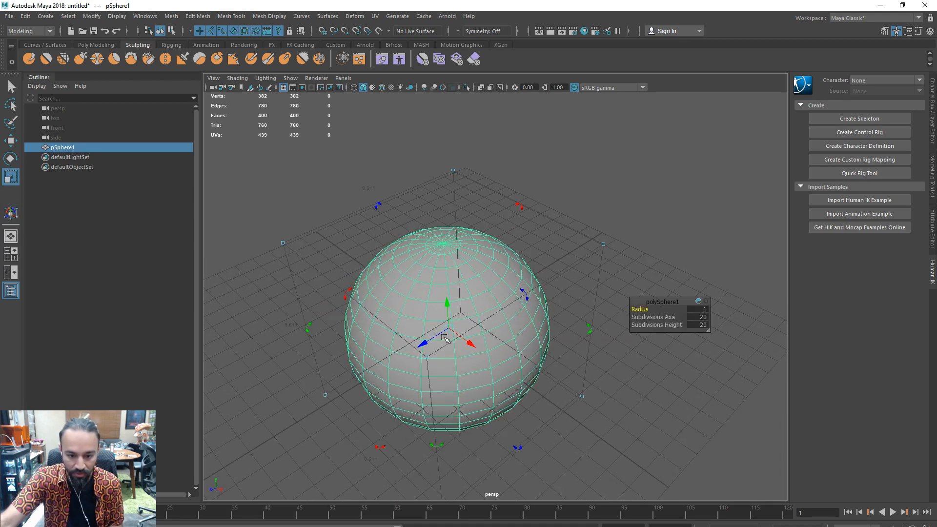
pyautogui.moveTo(449, 329); pyautogui.dragTo(447, 329)
pyautogui.hotkey('ctrl', 't')
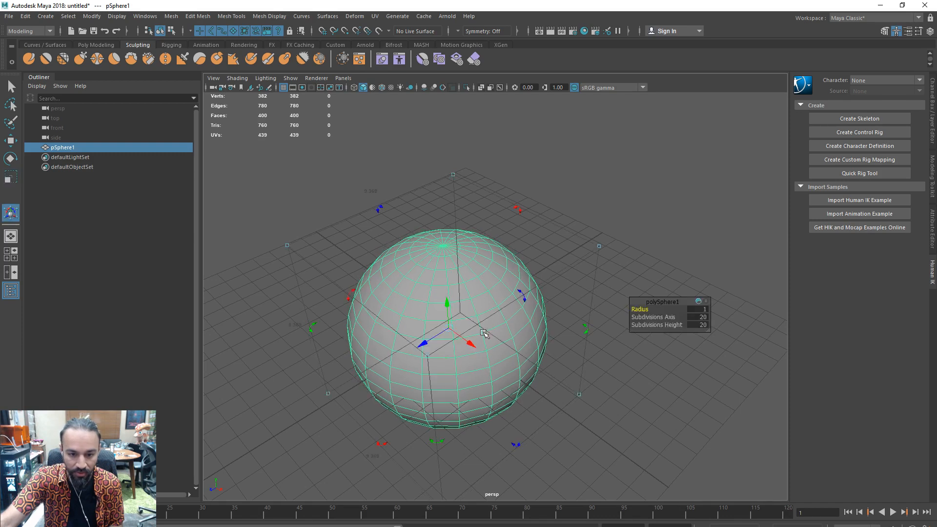
pyautogui.press('t')
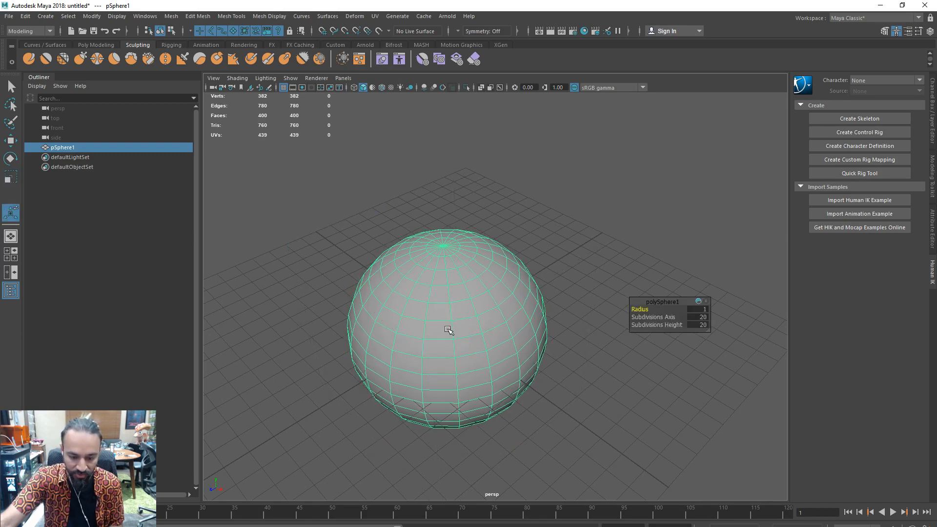
pyautogui.press('r')
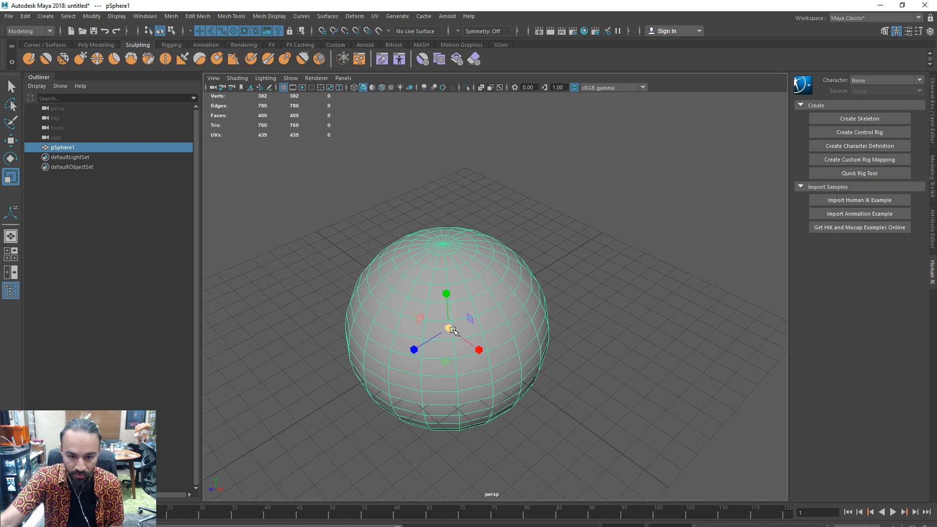
pyautogui.hotkey('ctrl', 't')
pyautogui.keyDown('alt'); pyautogui.moveTo(497, 411); pyautogui.dragTo(533, 405); pyautogui.keyUp('alt')
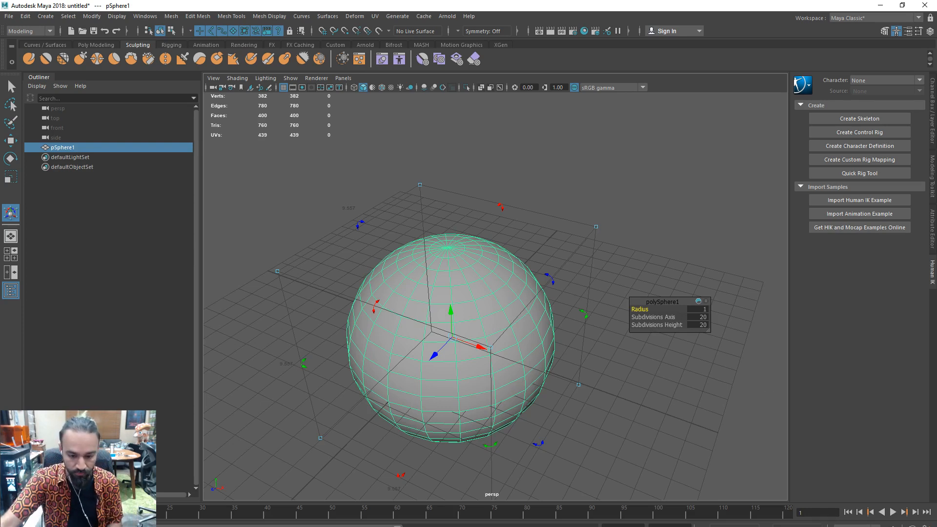
# Narrow the sphere along X to the head's width, checking its dimensions, and raise it so its base sits on the grid
pyautogui.keyDown('alt'); pyautogui.moveTo(483, 415); pyautogui.dragTo(520, 388); pyautogui.keyUp('alt')
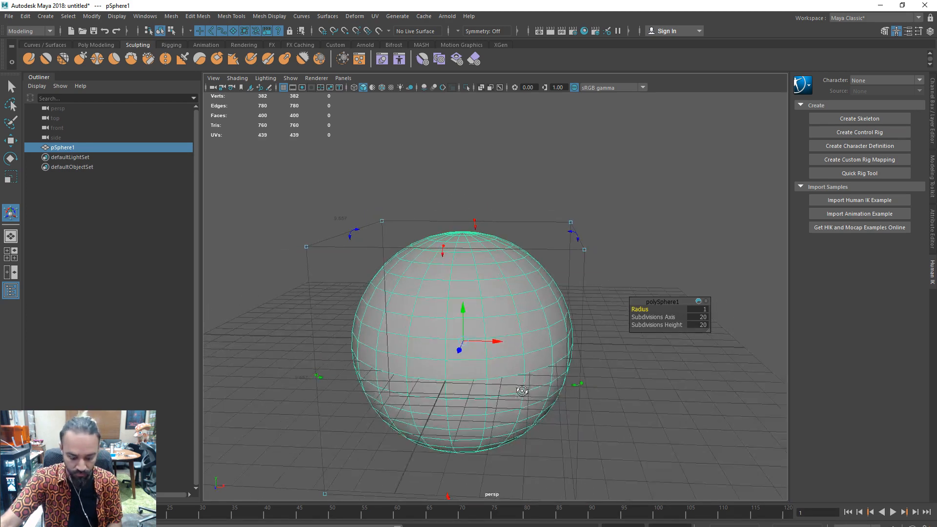
pyautogui.press('r')
pyautogui.moveTo(508, 342); pyautogui.dragTo(476, 403)
pyautogui.press('t')
pyautogui.press('r')
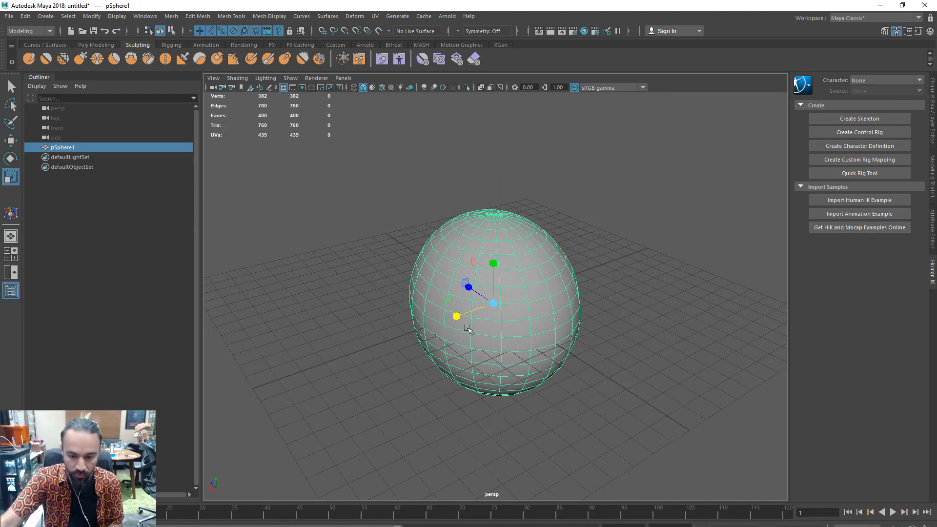
pyautogui.moveTo(460, 319); pyautogui.dragTo(683, 390)
pyautogui.press('t')
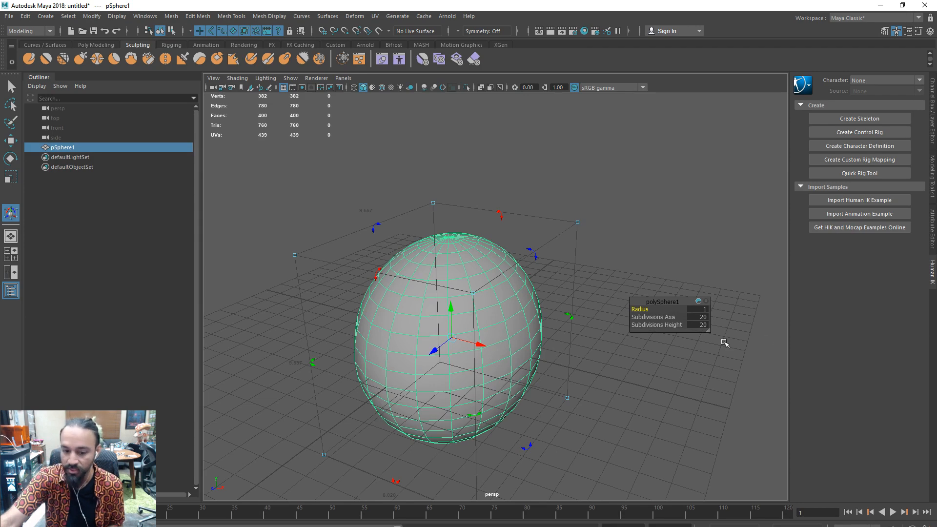
pyautogui.keyDown('alt'); pyautogui.moveTo(610, 371); pyautogui.dragTo(567, 330); pyautogui.keyUp('alt')
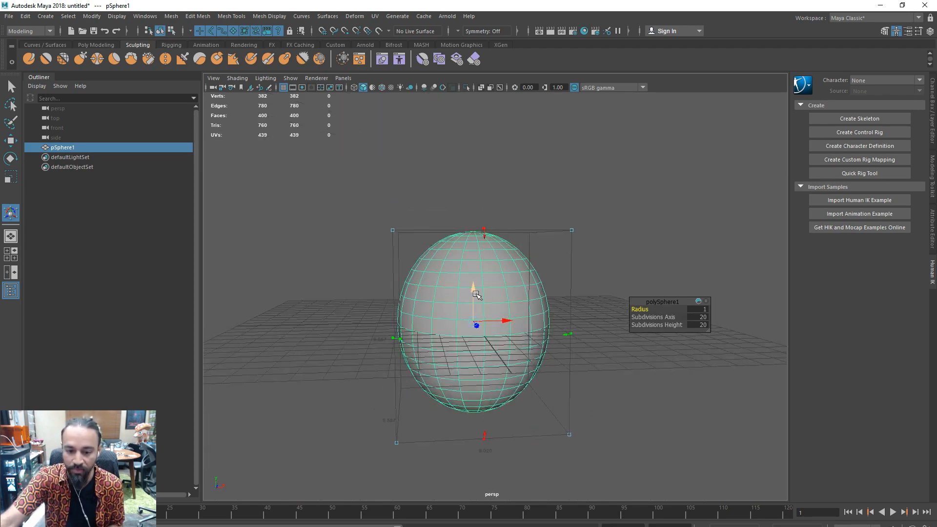
pyautogui.moveTo(476, 292); pyautogui.dragTo(454, 251)
# Select the vertices of the head's upper third, flatten them vertically and lift them to form a fuller crown
pyautogui.moveTo(462, 213); pyautogui.dragTo(426, 215, button='right')
pyautogui.moveTo(330, 159); pyautogui.dragTo(592, 251)
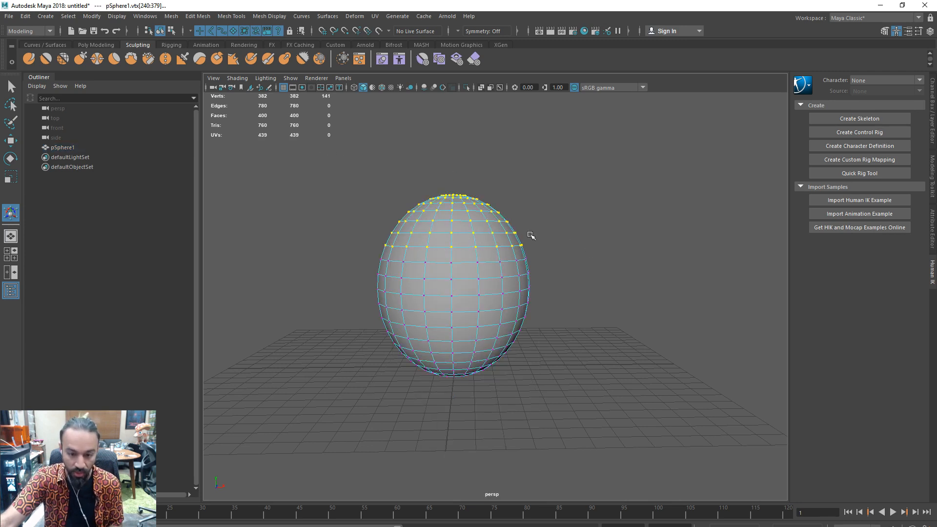
pyautogui.press('r')
pyautogui.moveTo(455, 186); pyautogui.dragTo(458, 158)
pyautogui.press('w')
pyautogui.keyDown('alt'); pyautogui.moveTo(574, 207); pyautogui.dragTo(476, 304); pyautogui.keyUp('alt')
pyautogui.click(620, 203)
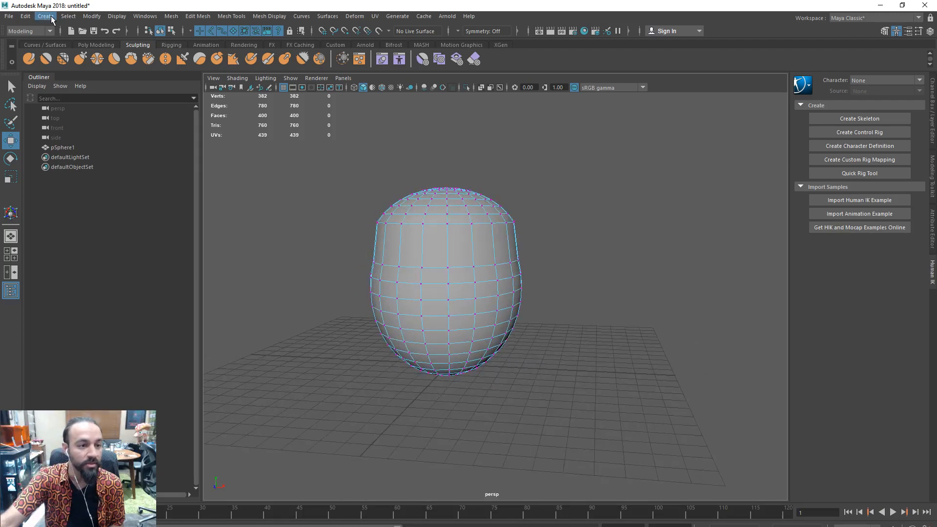
# Duplicate the head, lower the copy below it and scale it wide and flat as a shoulder block
pyautogui.hotkey('ctrl', 'd')
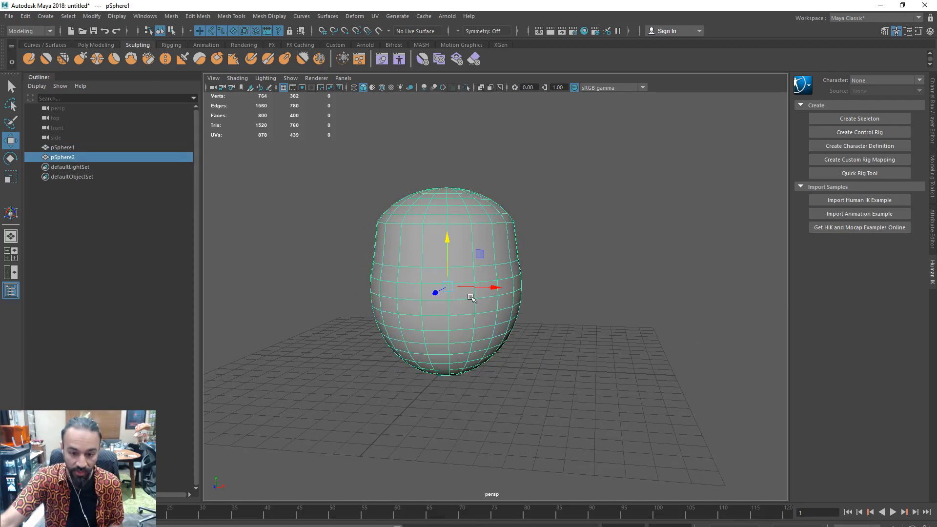
pyautogui.moveTo(448, 237); pyautogui.dragTo(499, 450)
pyautogui.press('r')
pyautogui.keyDown('alt'); pyautogui.moveTo(499, 450); pyautogui.dragTo(500, 380, button='middle'); pyautogui.keyUp('alt')
pyautogui.moveTo(500, 380); pyautogui.dragTo(554, 380)
pyautogui.moveTo(463, 342); pyautogui.dragTo(463, 286)
# Duplicate the shoulder block and scale the copy down in width to form a neck between head and shoulders
pyautogui.hotkey('ctrl', 'd')
pyautogui.press('w')
pyautogui.press('r')
pyautogui.moveTo(503, 322); pyautogui.dragTo(472, 322)
pyautogui.keyDown('alt'); pyautogui.moveTo(473, 321); pyautogui.dragTo(545, 320); pyautogui.keyUp('alt')
# Adjust the neck's scale and height so it bridges the gap between the head and the shoulders
pyautogui.press('w')
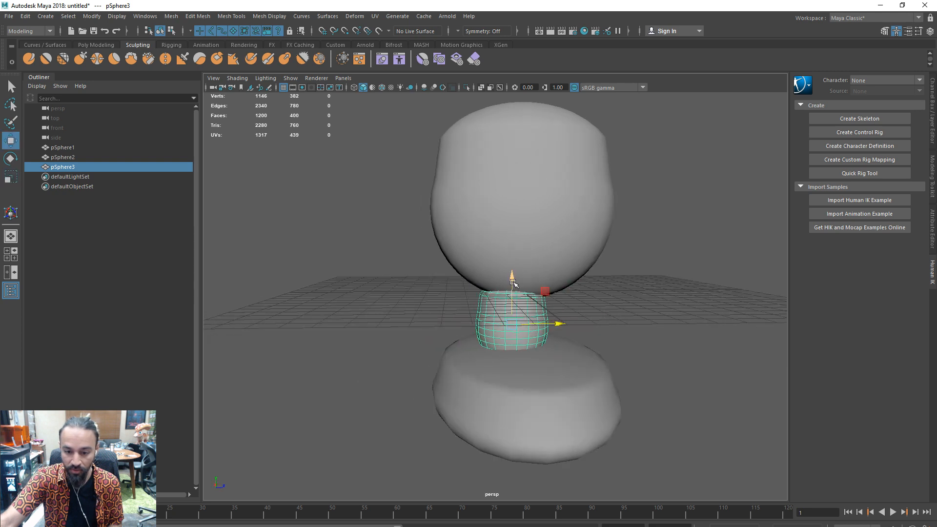
pyautogui.press('r')
pyautogui.moveTo(513, 282); pyautogui.dragTo(504, 316)
pyautogui.press('w')
pyautogui.press('r')
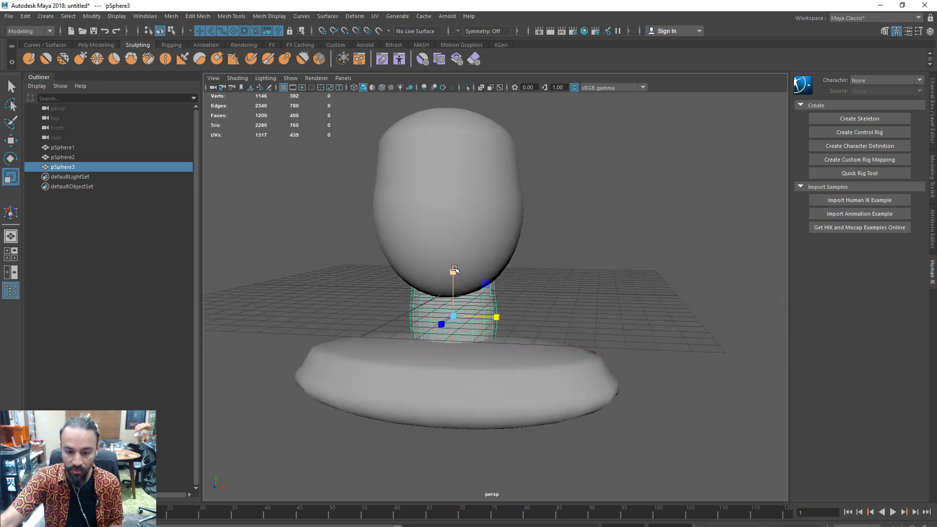
pyautogui.press('w')
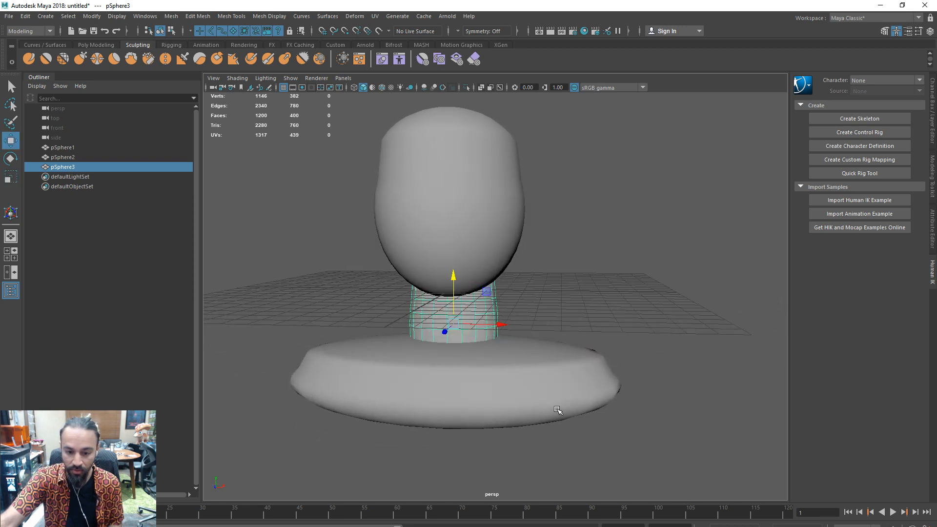
# Scale the shoulder block slightly thicker vertically so it overlaps the neck base, and clear the selection
pyautogui.click(559, 410)
pyautogui.press('r')
pyautogui.click(569, 295)
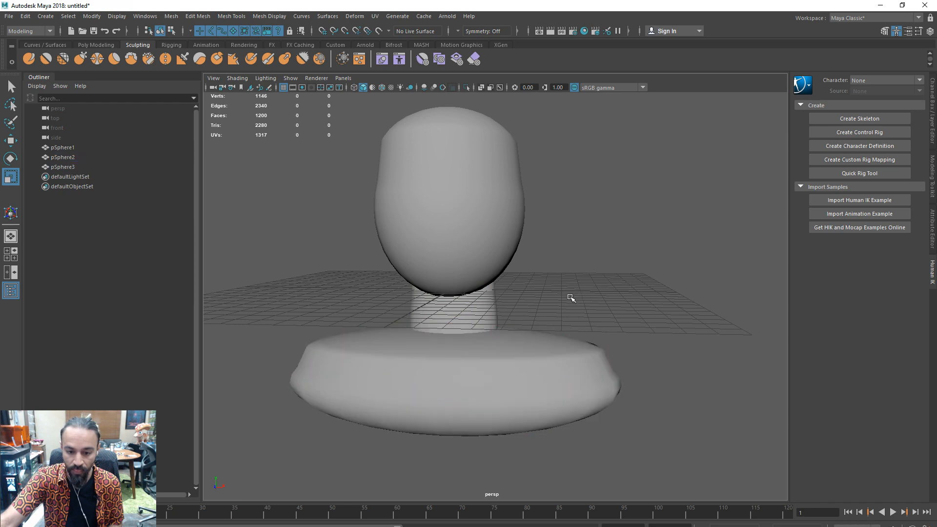
pyautogui.keyDown('alt'); pyautogui.moveTo(569, 294); pyautogui.dragTo(548, 318); pyautogui.keyUp('alt')
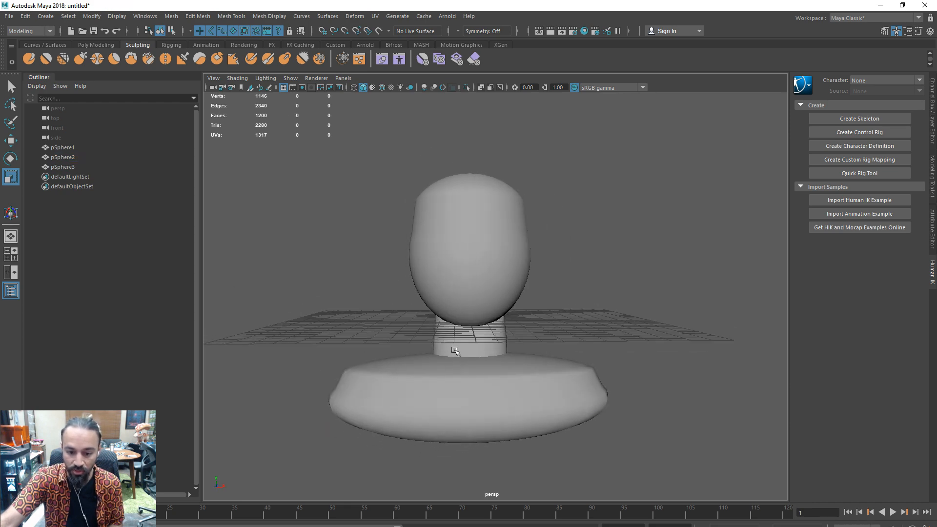
# Select the head and neck together and check their combined dimensions with the universal manipulator
pyautogui.click(456, 352)
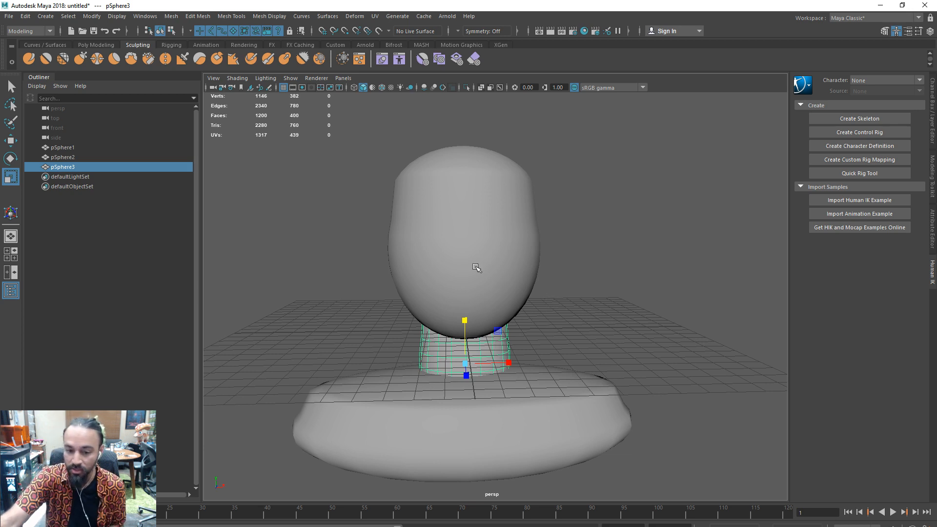
pyautogui.keyDown('shift'); pyautogui.click(471, 269); pyautogui.keyUp('shift')
pyautogui.click(399, 378)
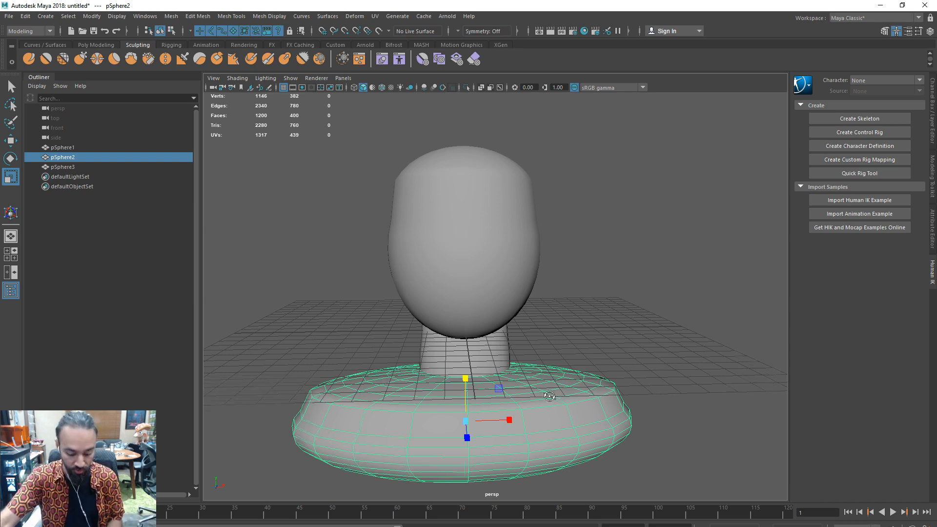
pyautogui.keyDown('alt'); pyautogui.moveTo(549, 396); pyautogui.dragTo(554, 403); pyautogui.keyUp('alt')
pyautogui.click(461, 366)
pyautogui.keyDown('shift'); pyautogui.click(466, 310); pyautogui.keyUp('shift')
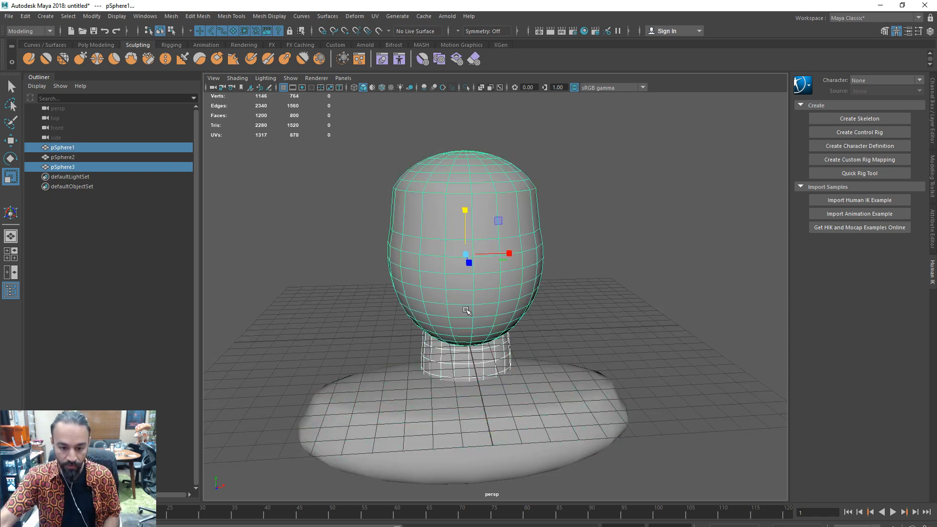
pyautogui.keyDown('alt'); pyautogui.moveTo(520, 337); pyautogui.dragTo(512, 339); pyautogui.keyUp('alt')
pyautogui.press('t')
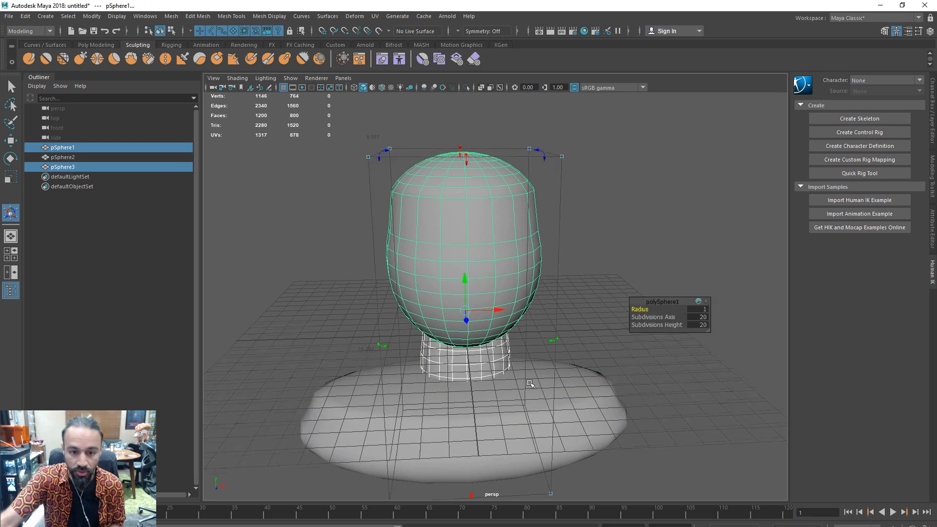
pyautogui.keyDown('alt'); pyautogui.moveTo(532, 384); pyautogui.dragTo(524, 358); pyautogui.keyUp('alt')
# Delete the lower-half faces of the neck, which sit inside the shoulder block
pyautogui.click(489, 355)
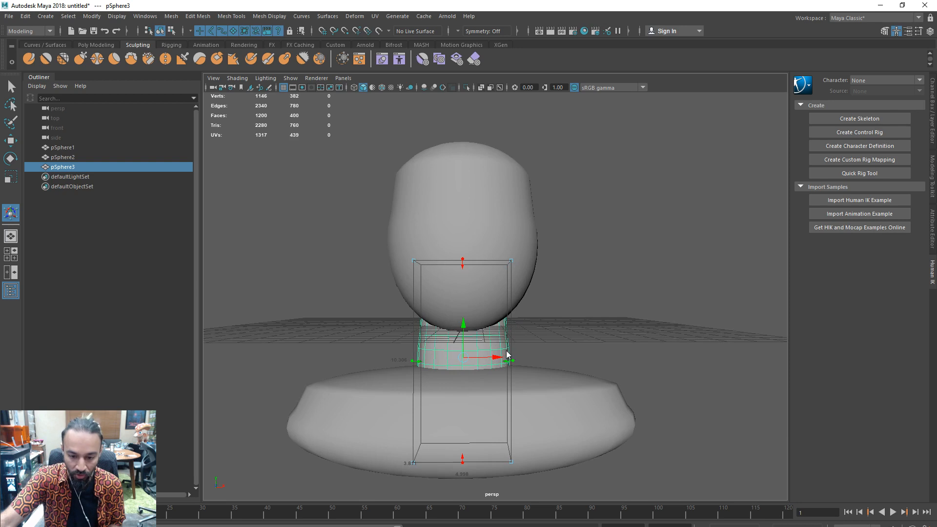
pyautogui.moveTo(507, 351); pyautogui.dragTo(508, 323, button='right')
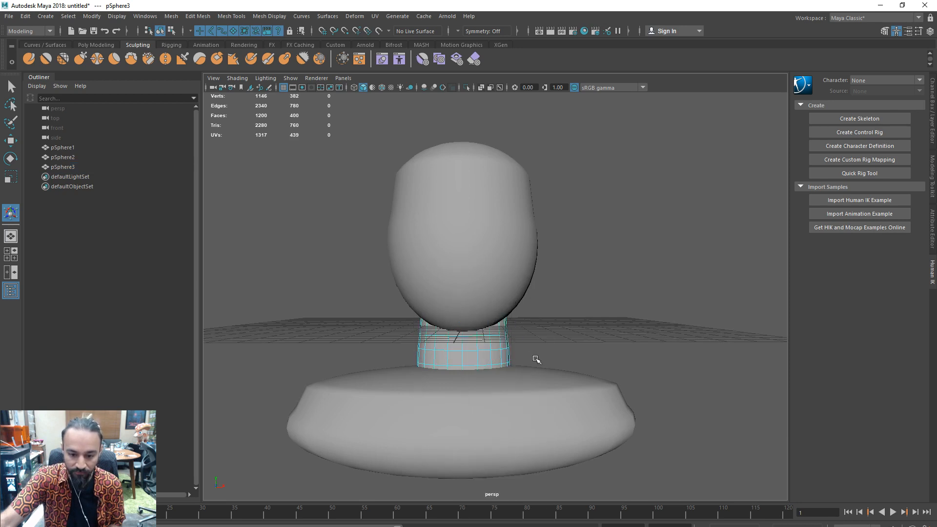
pyautogui.keyDown('alt'); pyautogui.moveTo(537, 360); pyautogui.dragTo(529, 347); pyautogui.keyUp('alt')
pyautogui.press('4')
pyautogui.moveTo(556, 490); pyautogui.dragTo(348, 366)
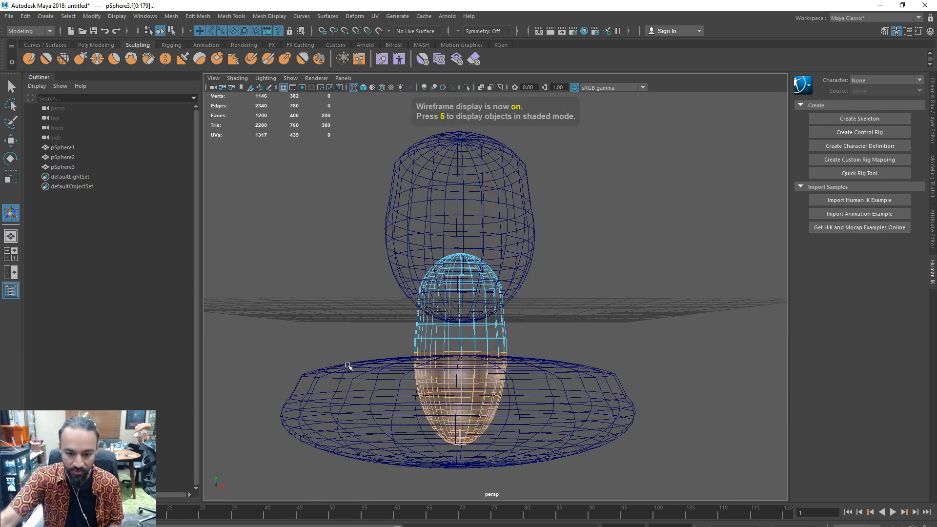
pyautogui.press('Delete')
# Return the neck to object selection and move it down slightly so its open end meets the shoulders
pyautogui.moveTo(469, 295); pyautogui.dragTo(520, 282, button='right')
pyautogui.click(464, 263)
pyautogui.click(470, 296)
pyautogui.click(474, 335)
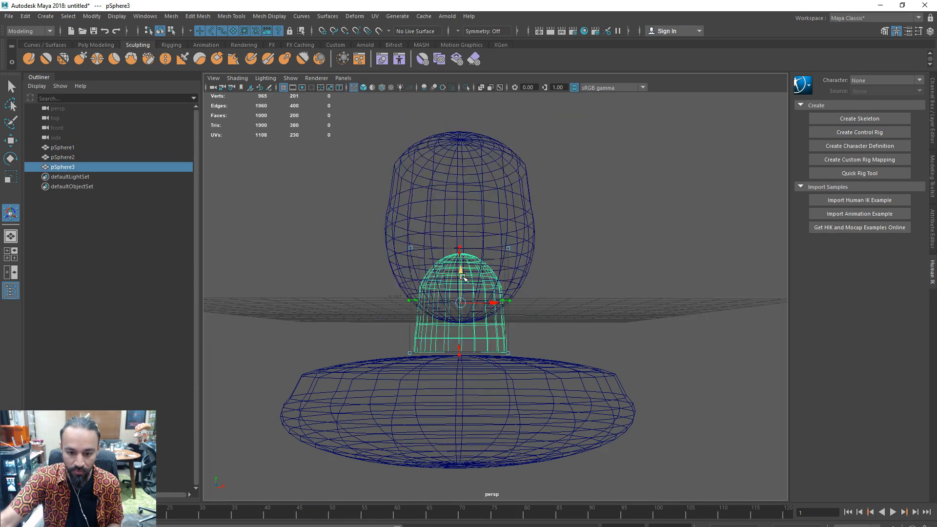
pyautogui.moveTo(463, 278); pyautogui.dragTo(463, 282)
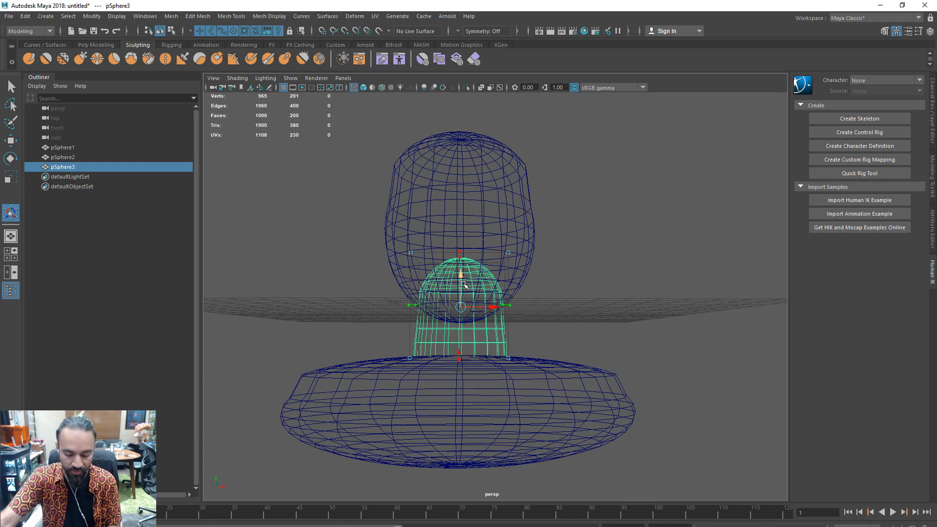
# Measure the combined height of the head and the trimmed neck
pyautogui.keyDown('alt'); pyautogui.moveTo(546, 305); pyautogui.dragTo(508, 259); pyautogui.keyUp('alt')
pyautogui.keyDown('shift'); pyautogui.click(509, 259); pyautogui.keyUp('shift')
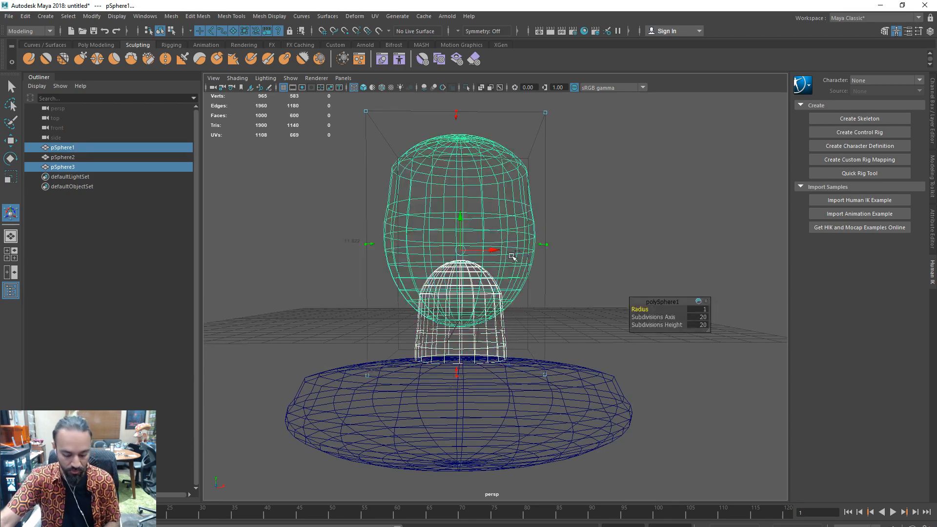
pyautogui.keyDown('alt'); pyautogui.moveTo(527, 294); pyautogui.dragTo(561, 310); pyautogui.keyUp('alt')
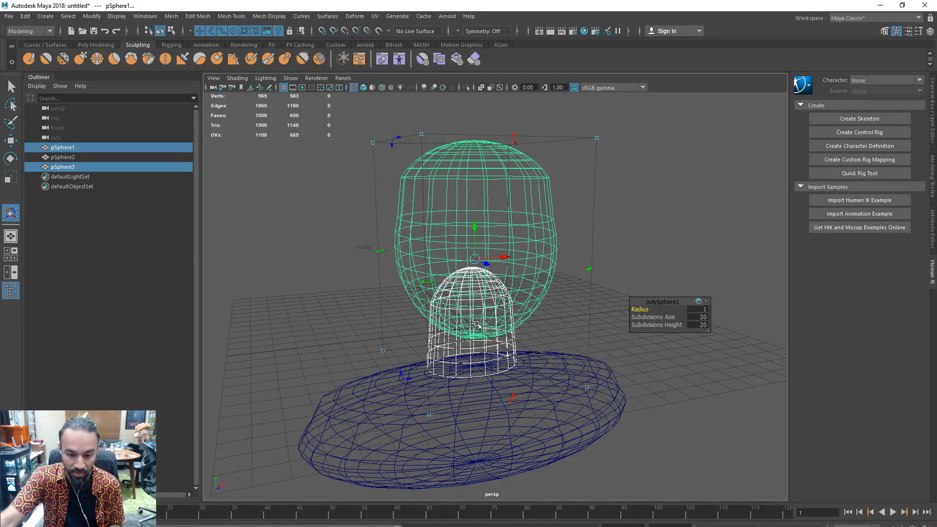
pyautogui.click(588, 406)
pyautogui.keyDown('alt'); pyautogui.moveTo(588, 406); pyautogui.dragTo(462, 327); pyautogui.keyUp('alt')
pyautogui.keyDown('shift'); pyautogui.click(507, 350); pyautogui.keyUp('shift')
pyautogui.moveTo(571, 277); pyautogui.dragTo(559, 336)
# Select the neck and shoulder block together, move them up toward the head, and clear the selection
pyautogui.moveTo(490, 360); pyautogui.dragTo(456, 384)
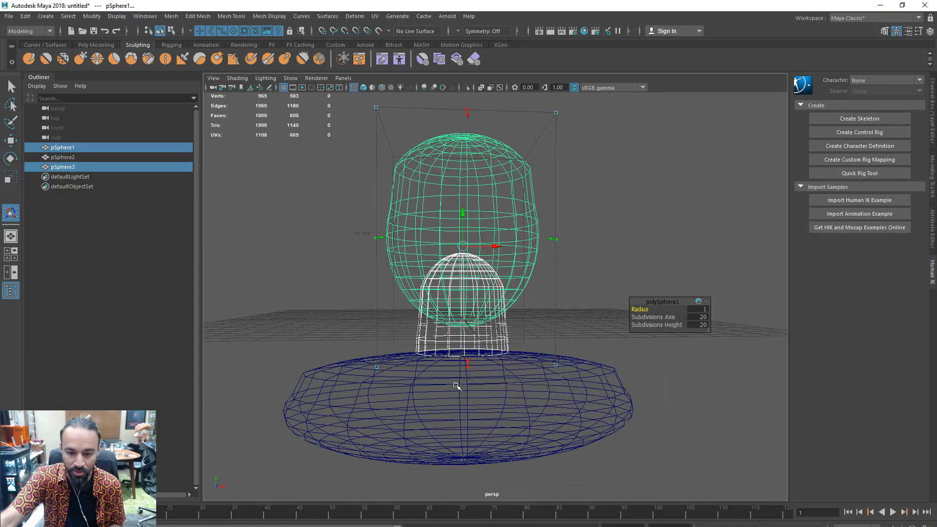
pyautogui.moveTo(464, 324); pyautogui.dragTo(464, 315)
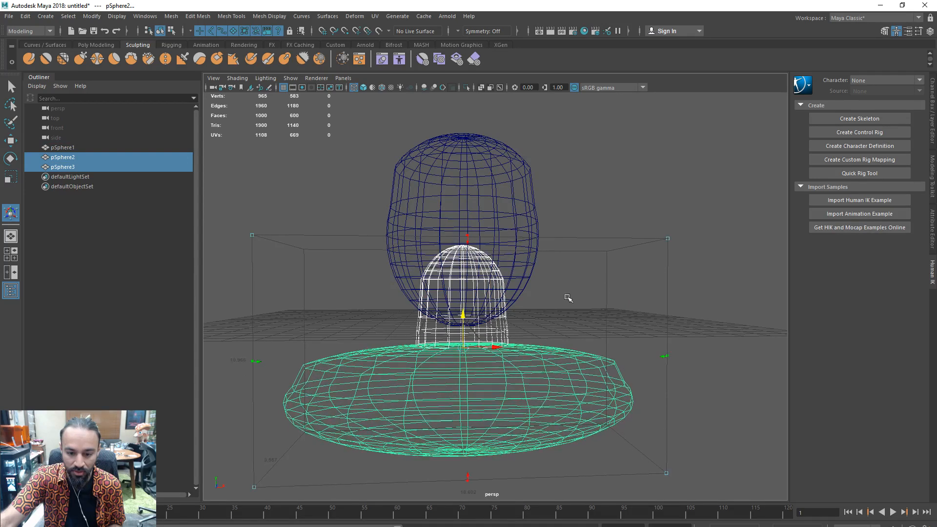
pyautogui.moveTo(538, 291); pyautogui.dragTo(461, 321)
pyautogui.moveTo(531, 346); pyautogui.dragTo(467, 357)
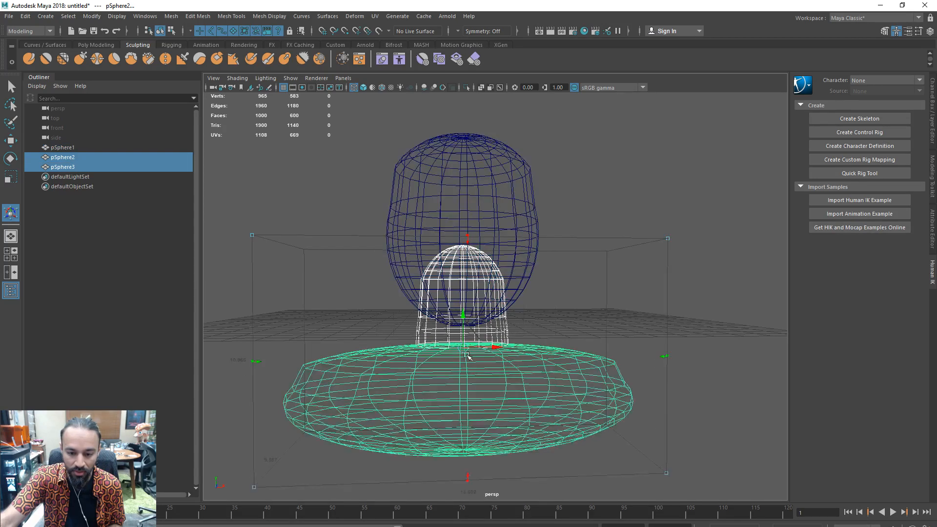
pyautogui.moveTo(464, 313); pyautogui.dragTo(486, 322)
pyautogui.moveTo(557, 318)
pyautogui.keyDown('alt'); pyautogui.mouseDown()
pyautogui.moveTo(639, 329)
pyautogui.moveTo(578, 332)
pyautogui.mouseUp(); pyautogui.keyUp('alt')
pyautogui.click(633, 268)
# Examine how the neck meets the shoulder block in shaded and wireframe display, checking the dimensions of each piece
pyautogui.press('5')
pyautogui.click(467, 367)
pyautogui.keyDown('alt'); pyautogui.moveTo(472, 383); pyautogui.dragTo(515, 385); pyautogui.keyUp('alt')
pyautogui.press('4')
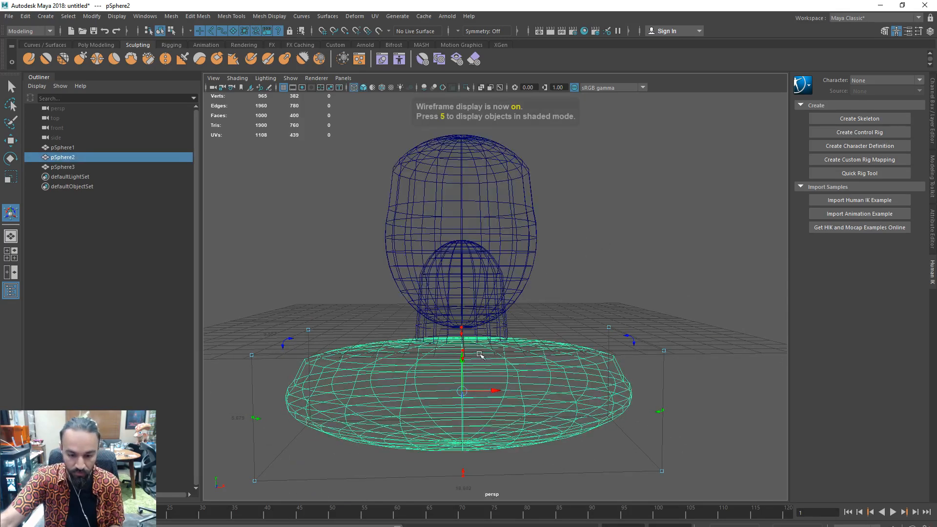
pyautogui.click(508, 333)
pyautogui.scroll(2, 500, 335)
pyautogui.keyDown('alt'); pyautogui.moveTo(500, 336); pyautogui.dragTo(509, 337); pyautogui.keyUp('alt')
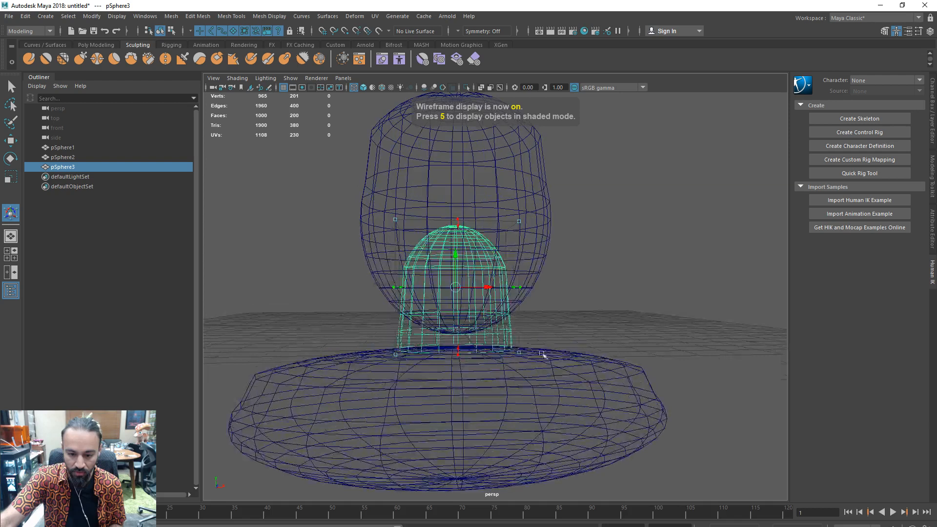
pyautogui.keyDown('shift'); pyautogui.click(546, 356); pyautogui.keyUp('shift')
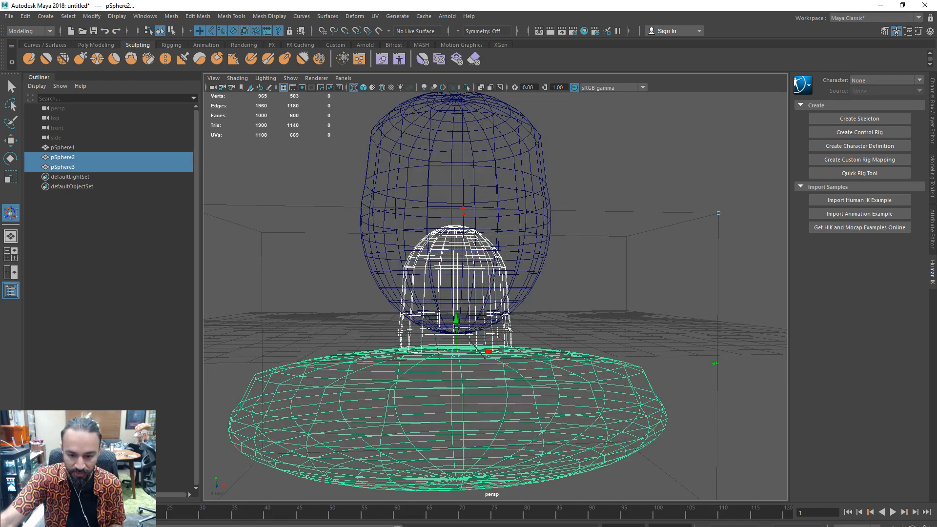
pyautogui.click(530, 353)
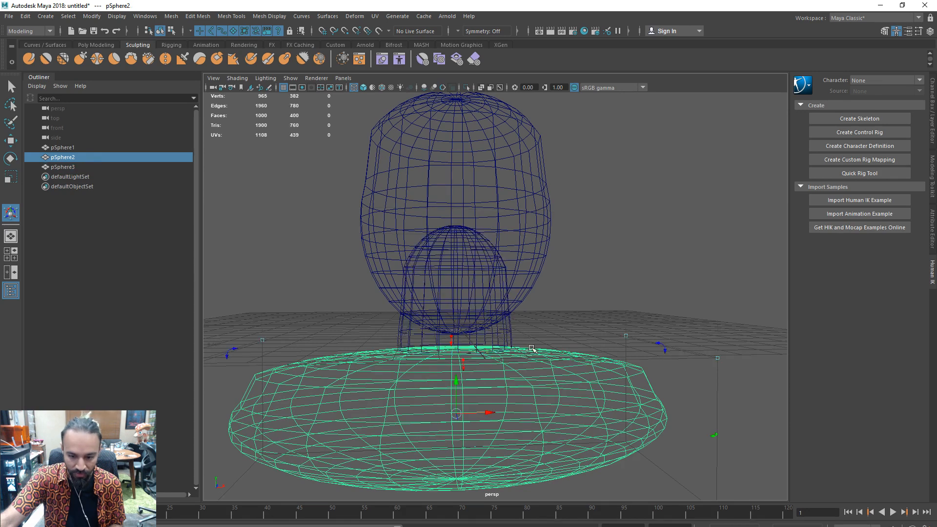
pyautogui.keyDown('alt'); pyautogui.moveTo(489, 367); pyautogui.dragTo(490, 369); pyautogui.keyUp('alt')
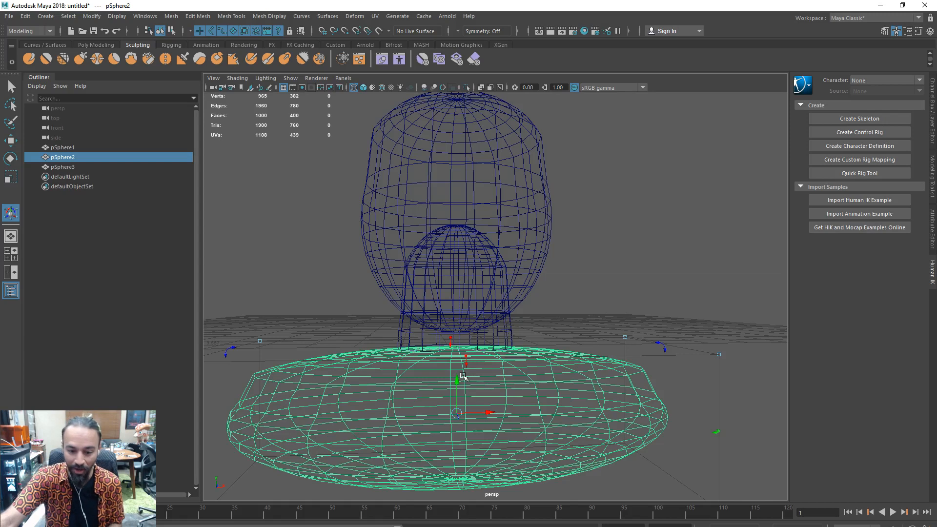
pyautogui.click(509, 339)
pyautogui.press('5')
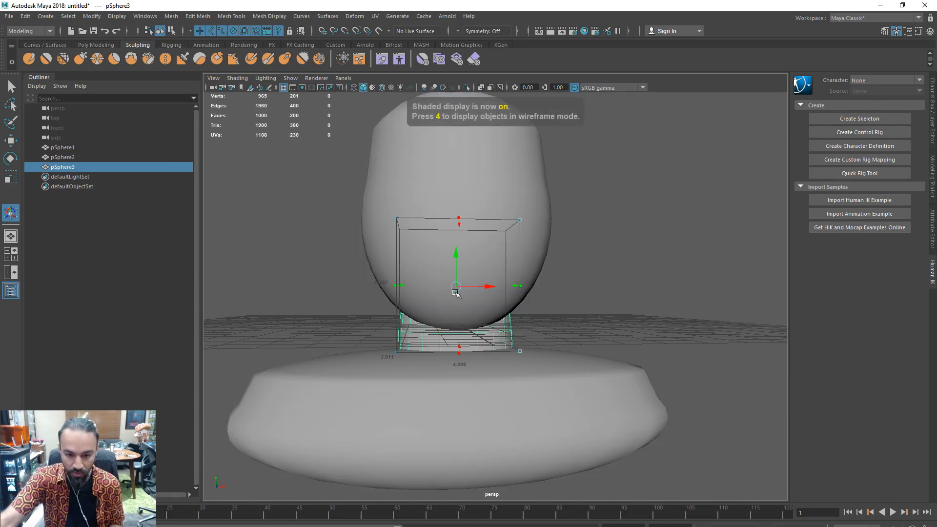
# Scale the shoulder block slightly flatter vertically and lower the neck to meet it
pyautogui.click(426, 380)
pyautogui.press('r')
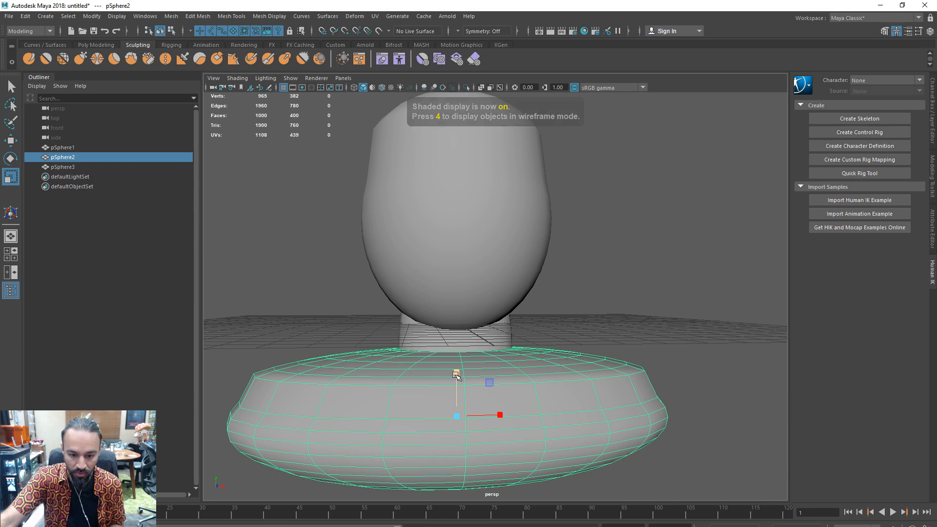
pyautogui.moveTo(456, 373); pyautogui.dragTo(457, 375)
pyautogui.click(476, 347)
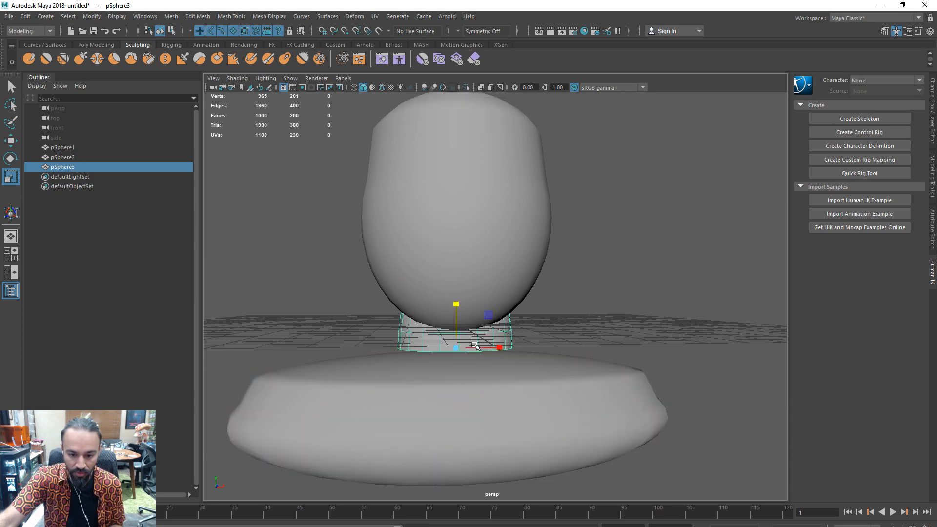
pyautogui.press('w')
pyautogui.moveTo(458, 308); pyautogui.dragTo(458, 309)
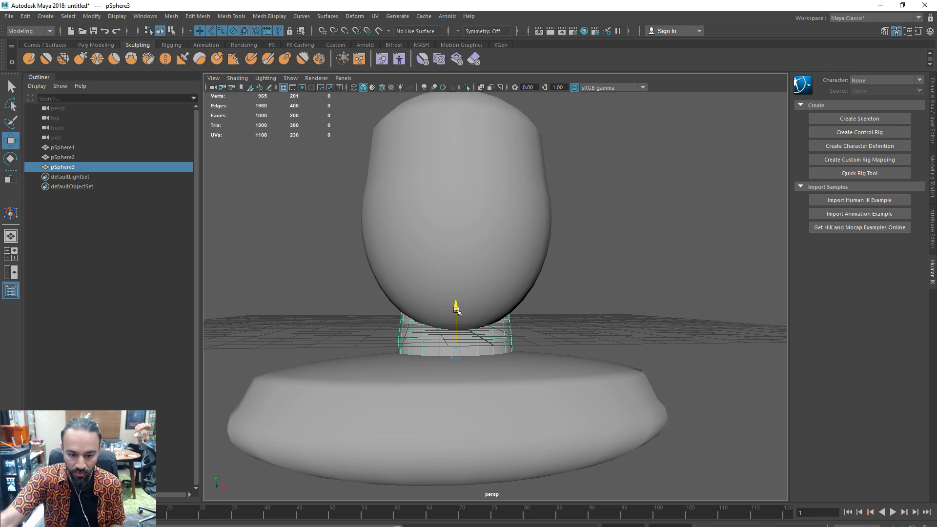
# Raise the neck and shoulder block together slightly, clear the selection and inspect the bust from the side and front
pyautogui.keyDown('shift'); pyautogui.click(490, 394); pyautogui.keyUp('shift')
pyautogui.moveTo(458, 367); pyautogui.dragTo(458, 363)
pyautogui.click(534, 326)
pyautogui.scroll(-2, 533, 325)
pyautogui.keyDown('alt'); pyautogui.moveTo(534, 326); pyautogui.dragTo(450, 216); pyautogui.keyUp('alt')
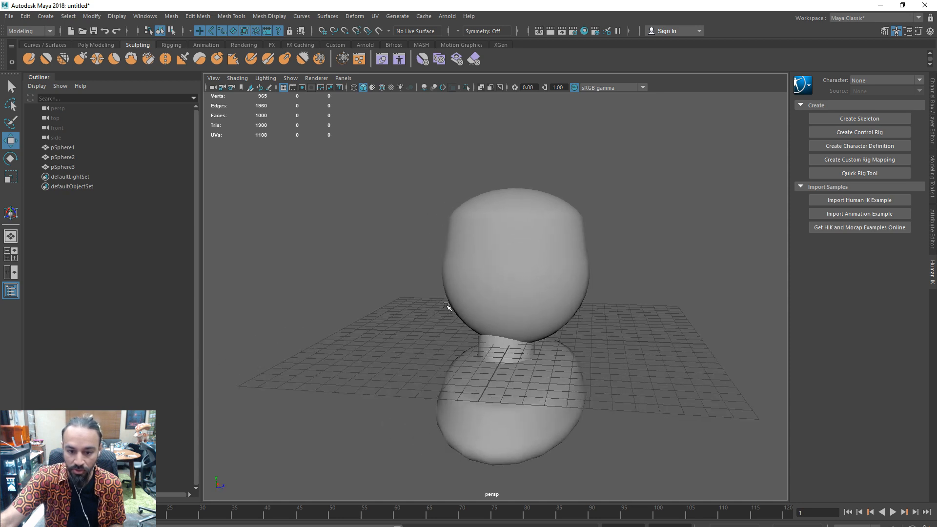
pyautogui.keyDown('alt'); pyautogui.moveTo(610, 328); pyautogui.dragTo(524, 328); pyautogui.keyUp('alt')
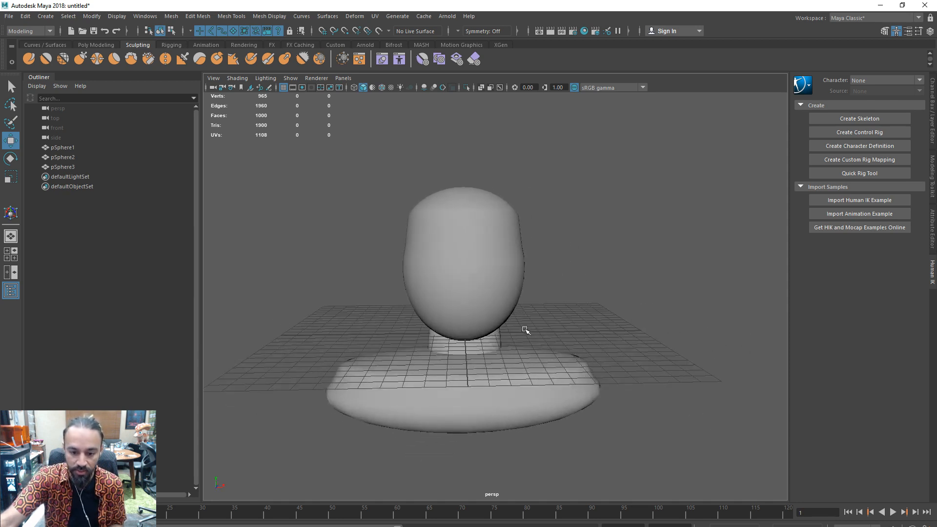
# Combine the head, neck and shoulder block into a single mesh
pyautogui.moveTo(431, 409); pyautogui.dragTo(282, 86)
pyautogui.click(171, 16)
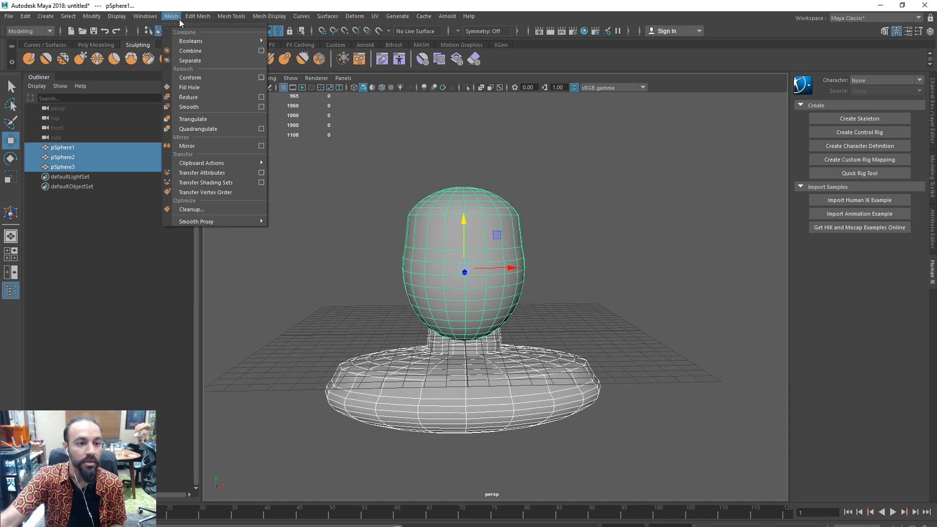
pyautogui.click(182, 45)
# Export the combined bust as an OBJ to the Desktop folder Snake Wizard Headpiece, named with the person's first name followed by "_Mockup"
pyautogui.click(9, 17)
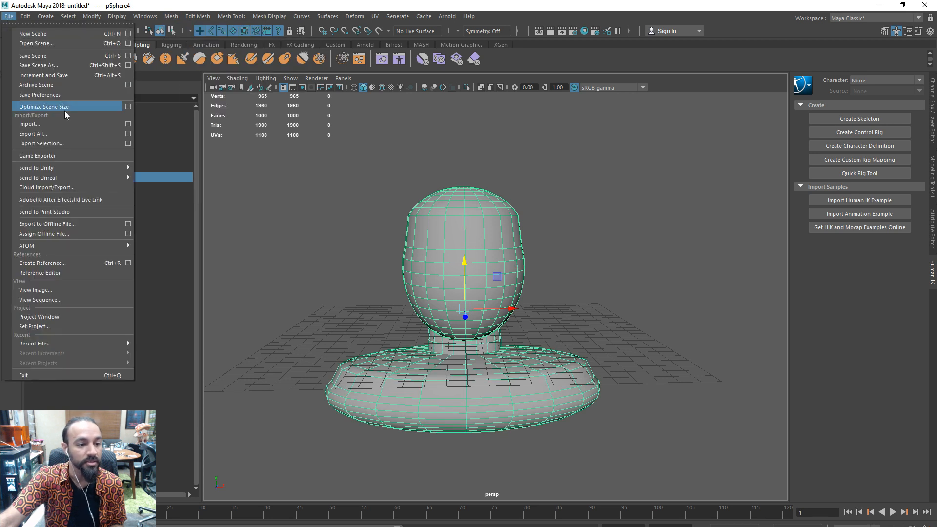
pyautogui.click(56, 144)
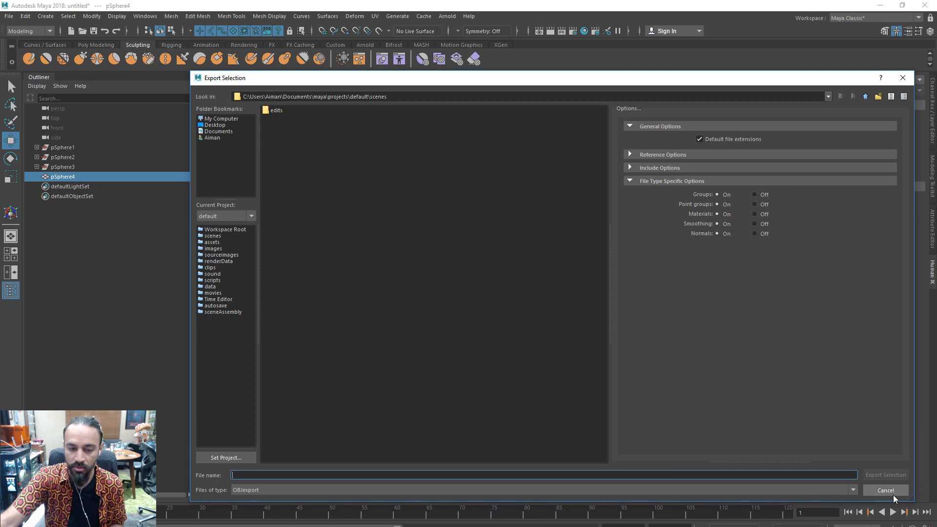
pyautogui.click(215, 125)
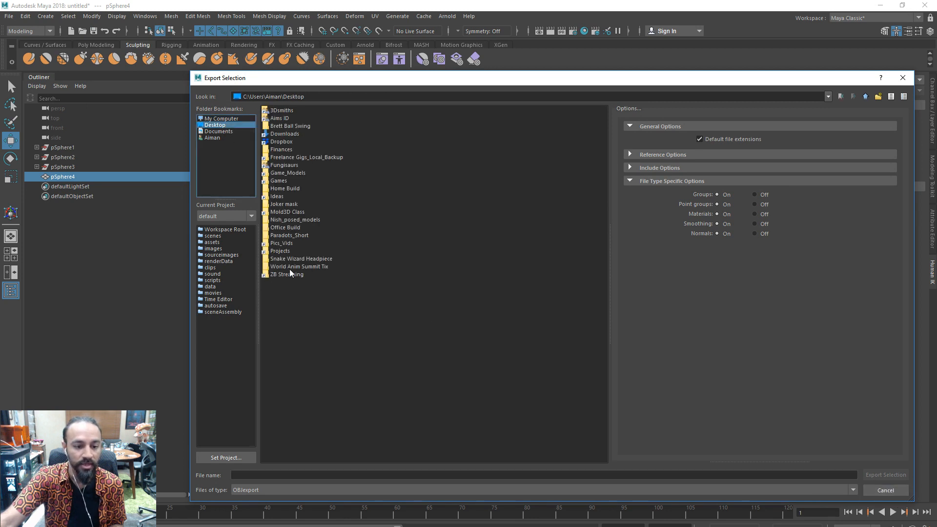
pyautogui.doubleClick(293, 258)
pyautogui.click(263, 476)
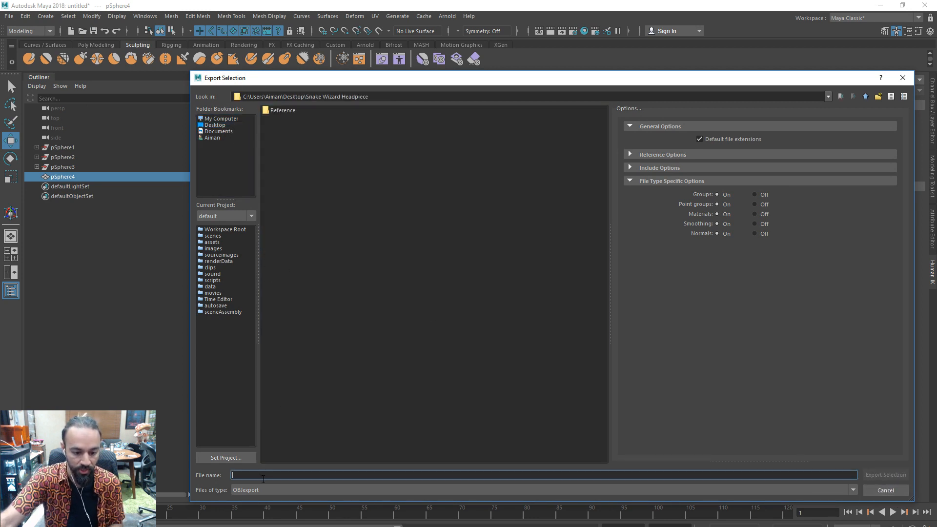
pyautogui.write('Marco_Mockup')
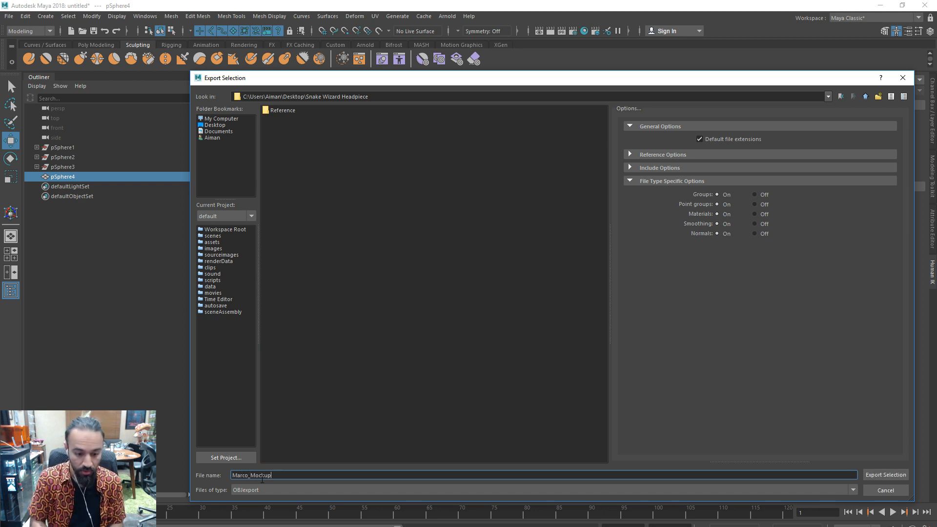
pyautogui.press('Return')
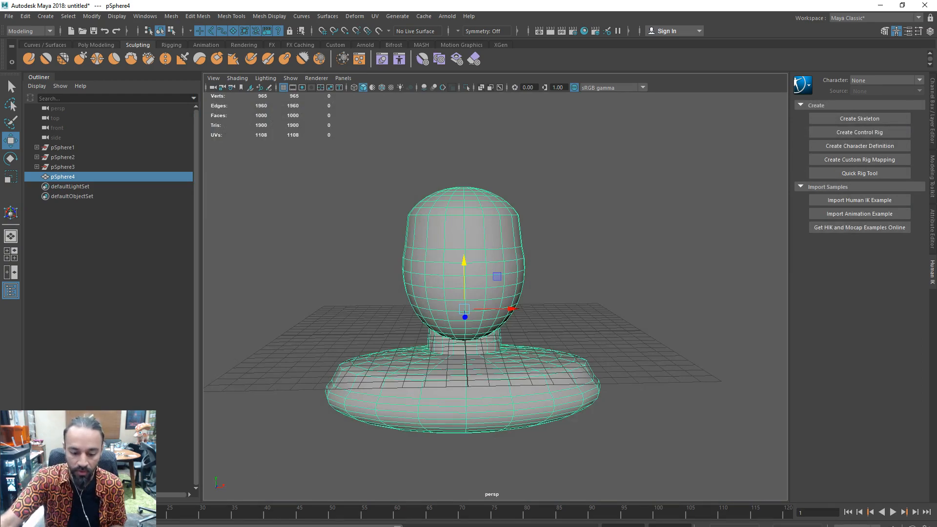
# Switch to ZBrush and import the exported bust mockup OBJ from the Desktop folder Snake Wizard Headpiece
pyautogui.hotkey('alt', 'Tab')
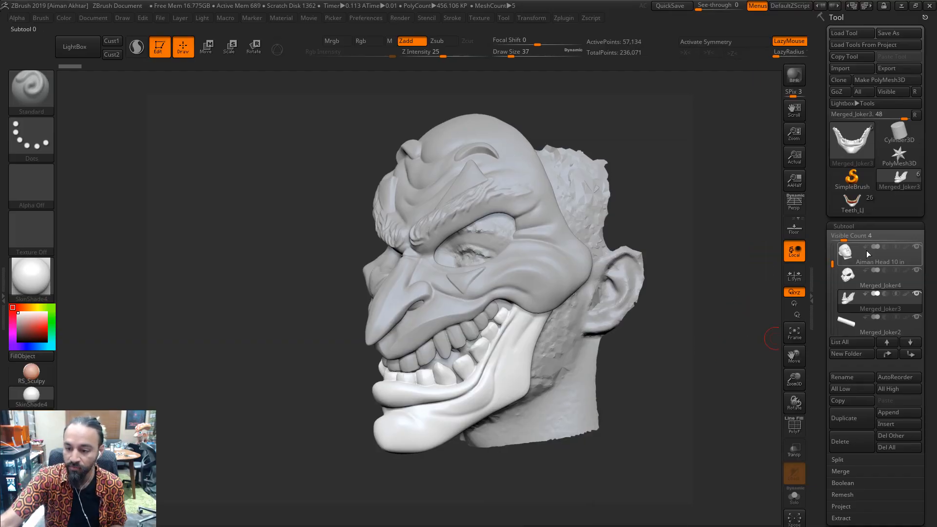
pyautogui.keyDown('alt'); pyautogui.moveTo(639, 350); pyautogui.dragTo(561, 346); pyautogui.keyUp('alt')
pyautogui.click(855, 184)
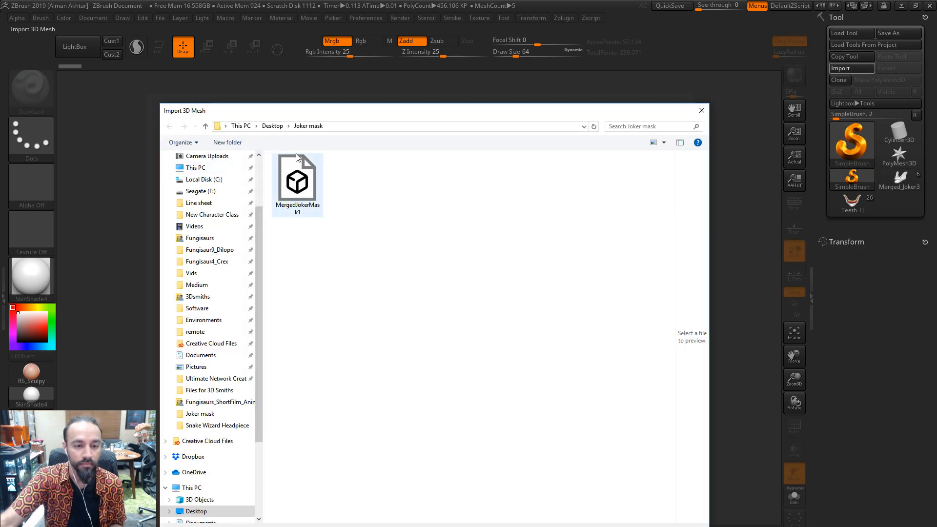
pyautogui.click(271, 130)
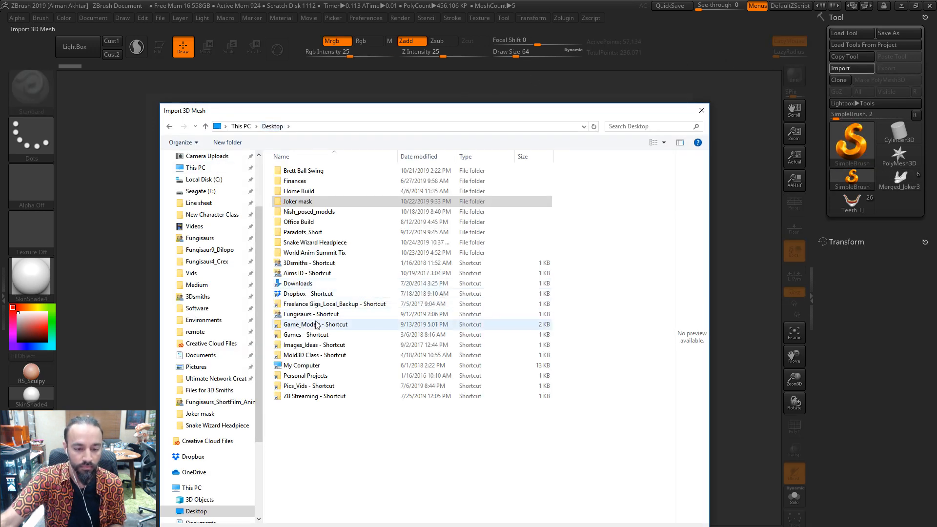
pyautogui.click(315, 380)
pyautogui.press('s')
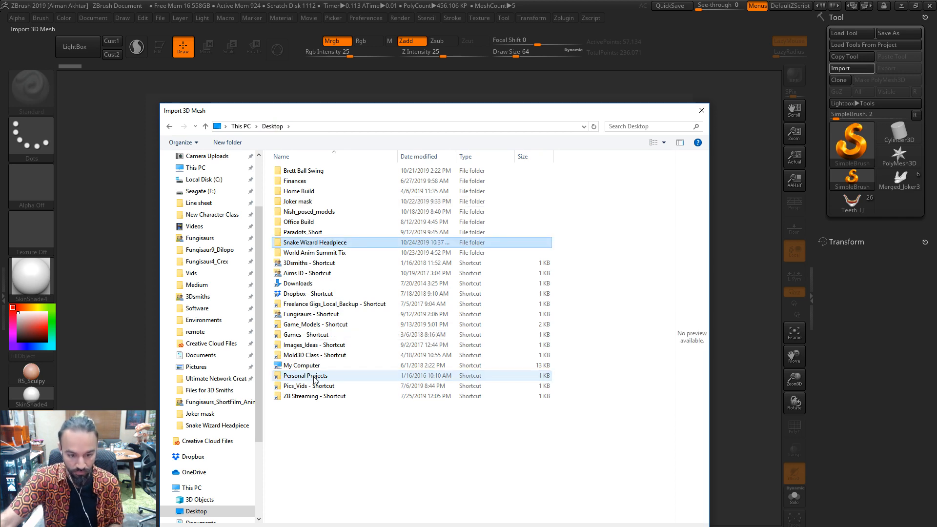
pyautogui.doubleClick(311, 243)
pyautogui.doubleClick(361, 187)
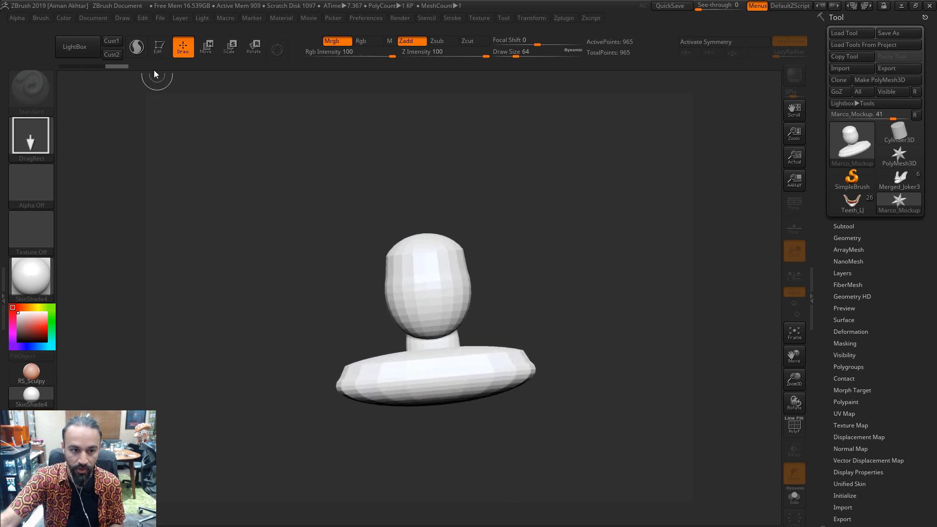
# Switch to the Merged_Joker3 tool, isolate its scanned head subtool for a front and side check, and show all subtools again
pyautogui.click(844, 226)
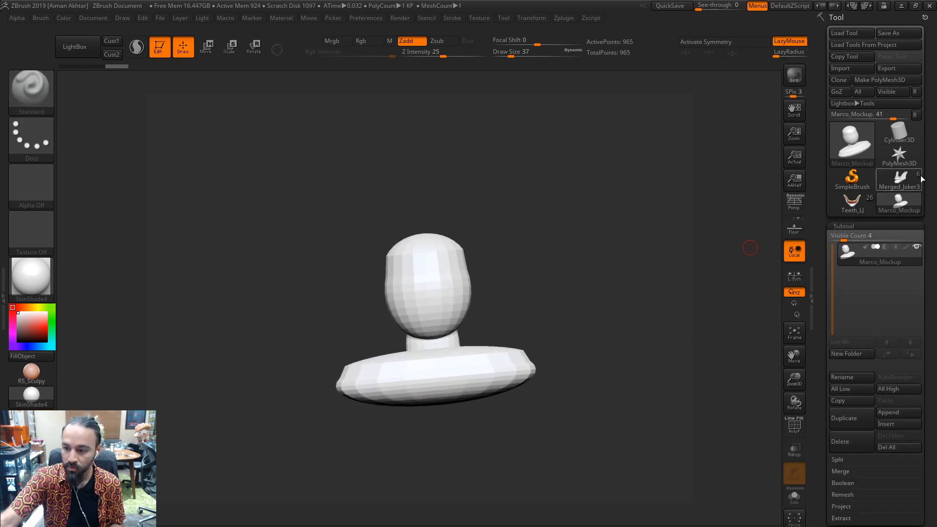
pyautogui.click(906, 176)
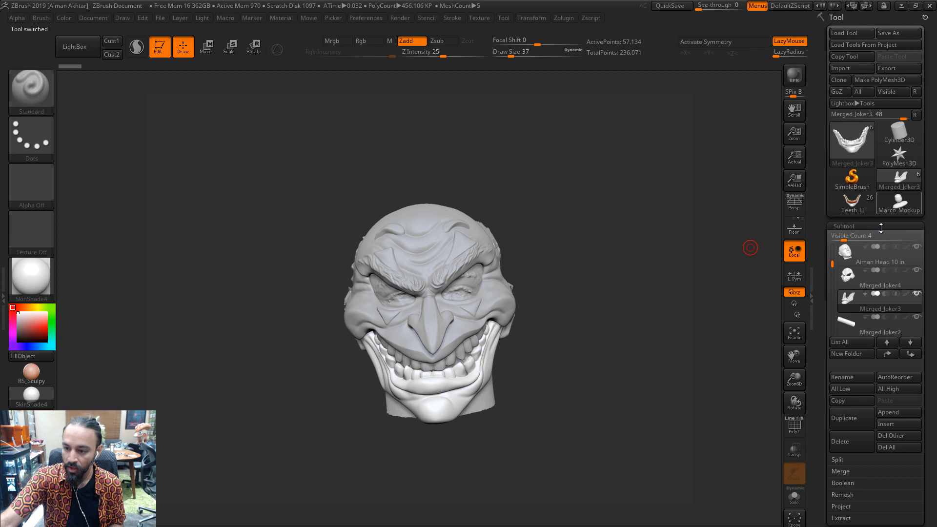
pyautogui.moveTo(618, 373); pyautogui.dragTo(530, 387)
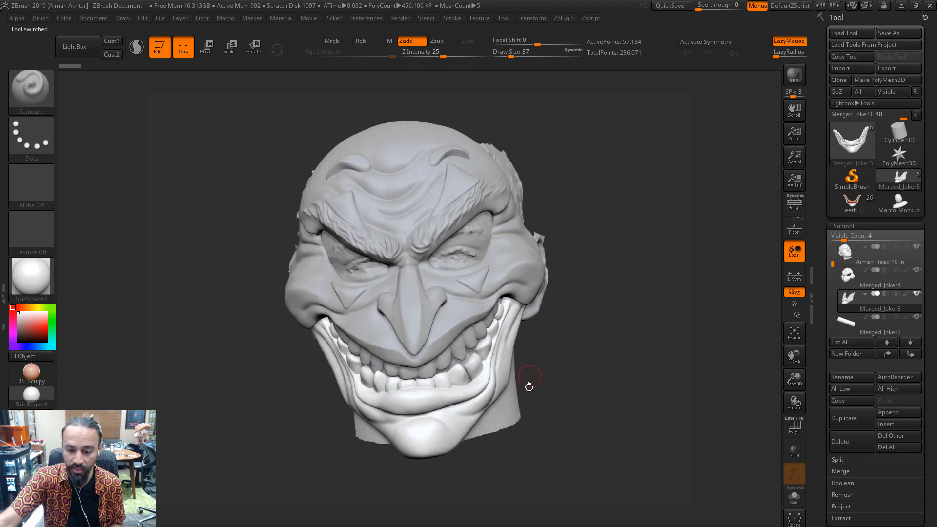
pyautogui.keyDown('alt'); pyautogui.click(514, 414); pyautogui.keyUp('alt')
pyautogui.click(795, 497)
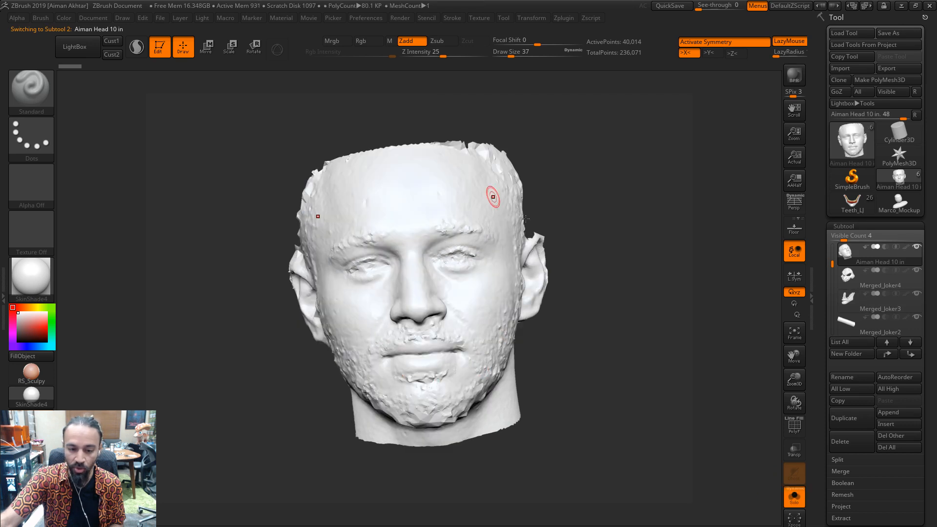
pyautogui.moveTo(620, 374); pyautogui.dragTo(526, 402)
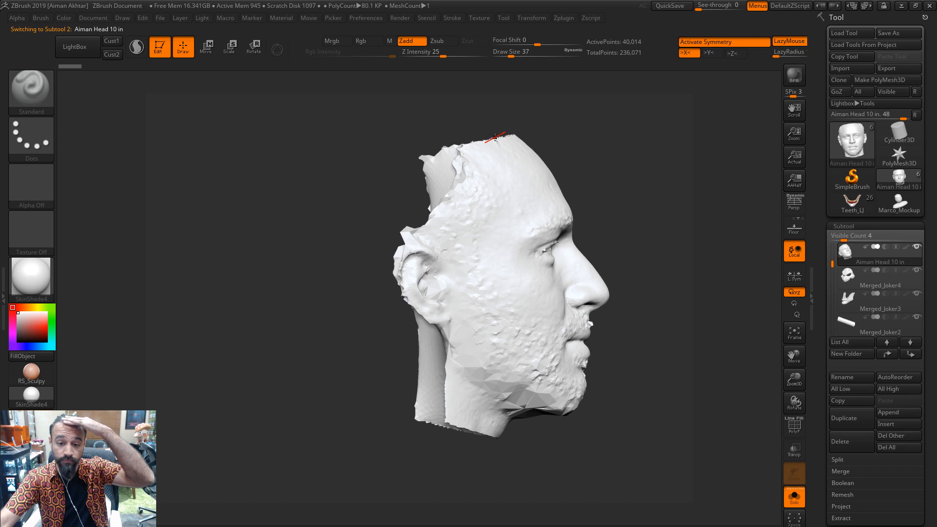
pyautogui.moveTo(699, 486); pyautogui.dragTo(811, 516)
pyautogui.click(796, 501)
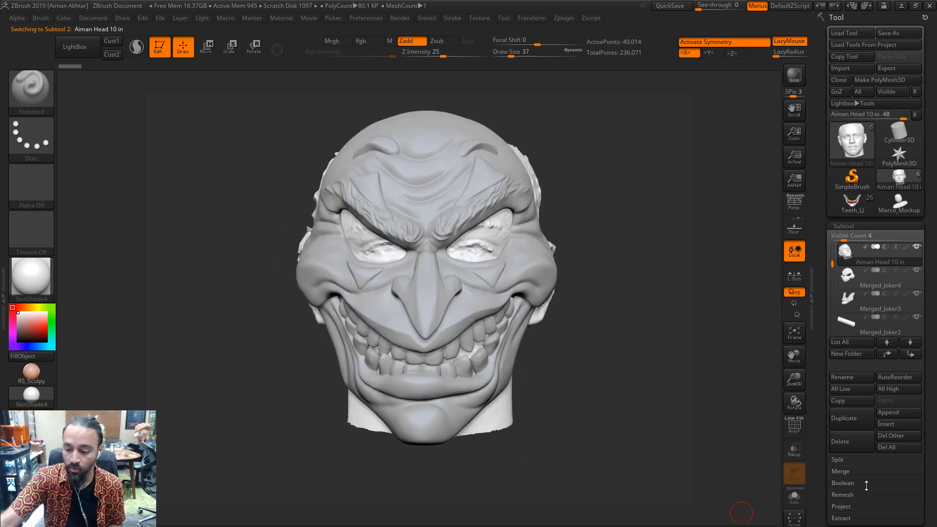
# Append the imported bust mockup to the Joker mask tool as a subtool and make it the active one
pyautogui.click(891, 412)
pyautogui.click(649, 366)
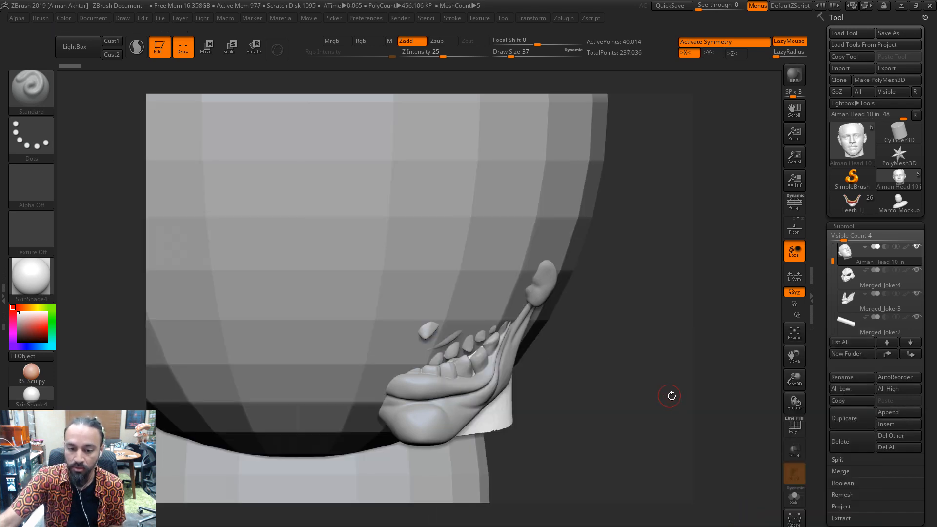
pyautogui.keyDown('alt'); pyautogui.moveTo(605, 387); pyautogui.dragTo(657, 331); pyautogui.keyUp('alt')
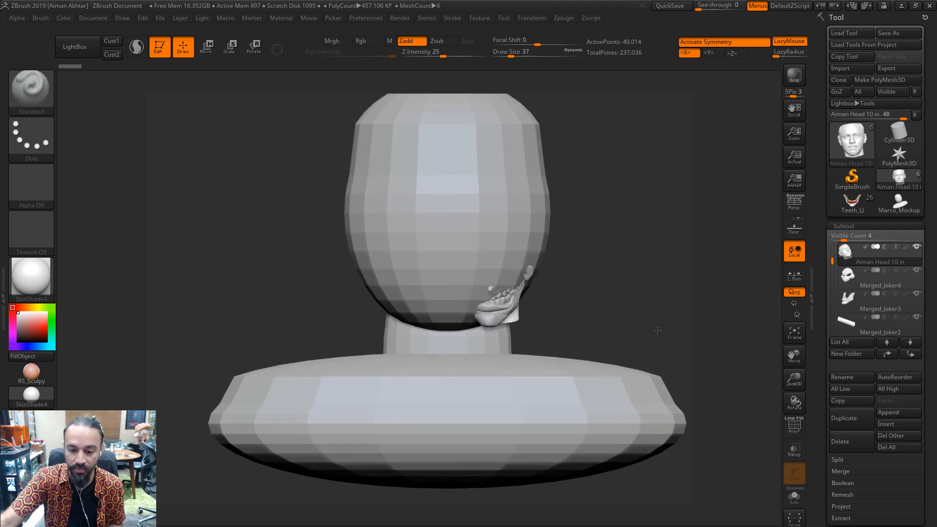
pyautogui.keyDown('alt'); pyautogui.moveTo(620, 360); pyautogui.dragTo(589, 361); pyautogui.keyUp('alt')
pyautogui.keyDown('alt'); pyautogui.click(567, 398); pyautogui.keyUp('alt')
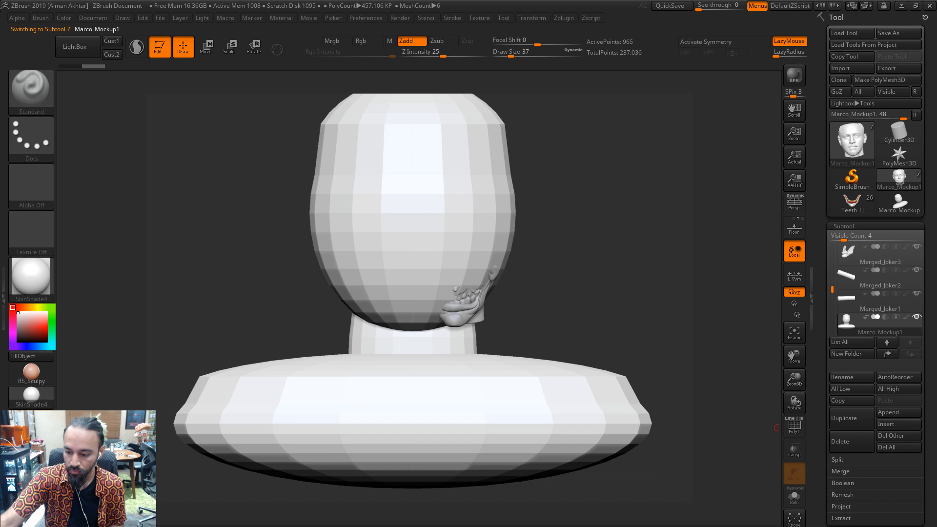
# Shrink the bust mockup with a Size deformation of -100 and move it over the Joker head
pyautogui.scroll(-5, 873, 498)
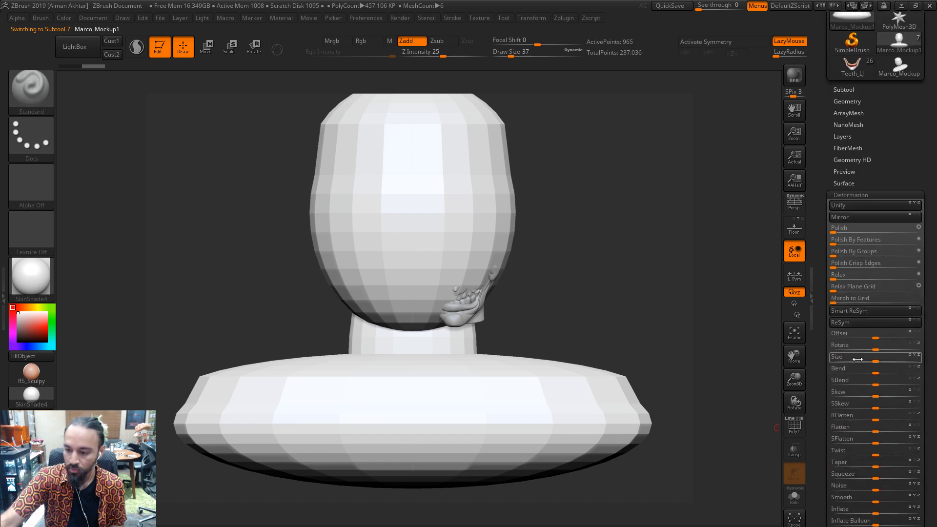
pyautogui.moveTo(873, 360); pyautogui.dragTo(839, 360)
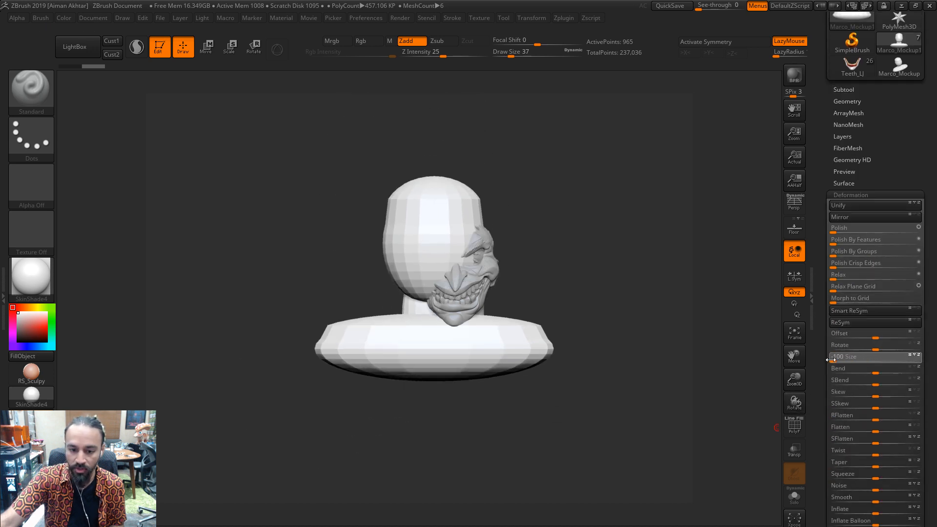
pyautogui.click(205, 48)
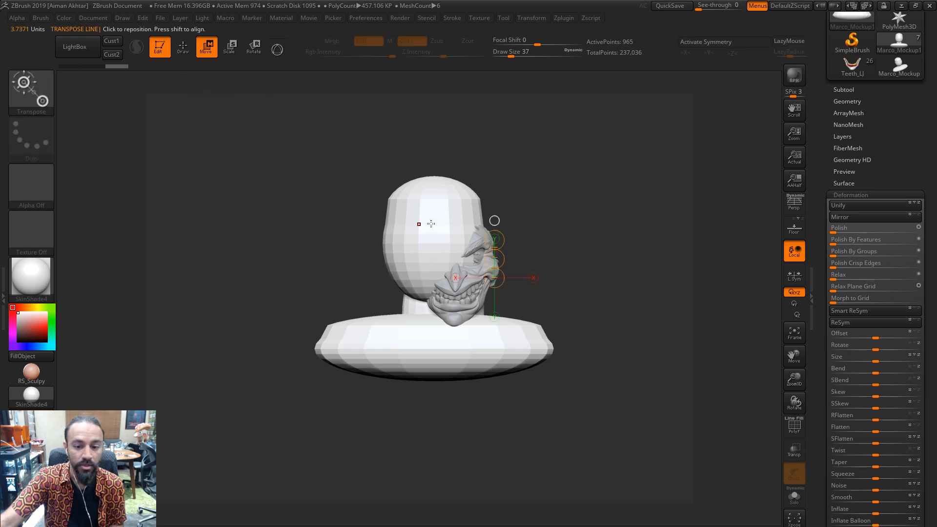
pyautogui.keyDown('shift'); pyautogui.moveTo(520, 297); pyautogui.dragTo(515, 292); pyautogui.keyUp('shift')
pyautogui.keyDown('shift'); pyautogui.moveTo(495, 259); pyautogui.dragTo(489, 263); pyautogui.keyUp('shift')
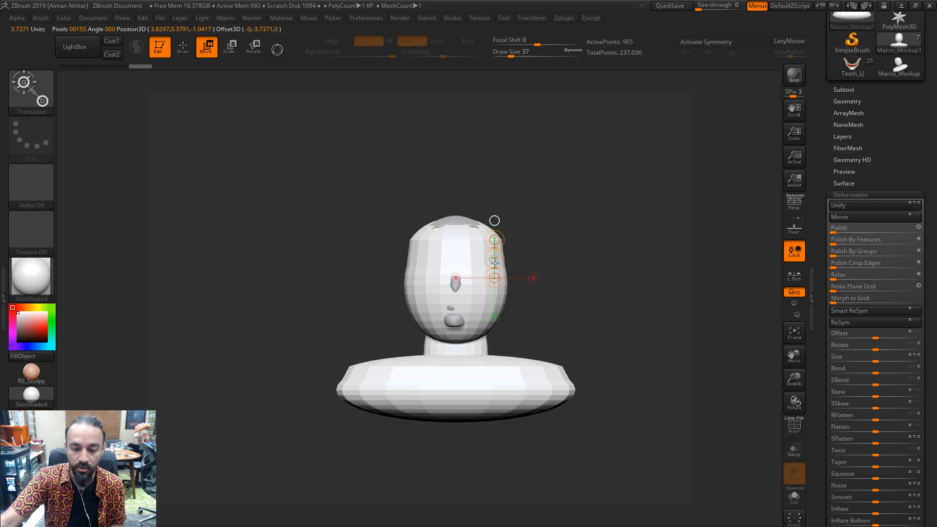
# Scale the bust mockup down slightly with the transpose line and raise it to line up with the scanned head
pyautogui.click(229, 47)
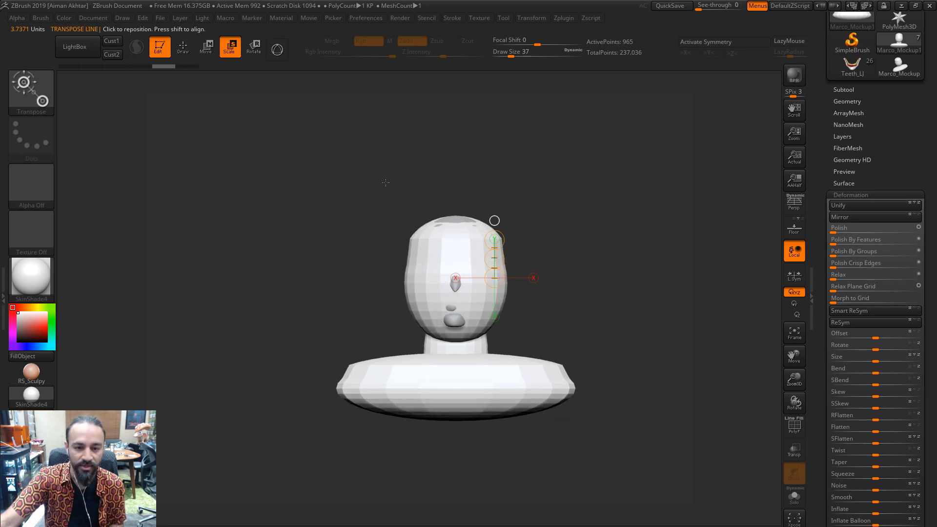
pyautogui.keyDown('shift'); pyautogui.moveTo(459, 347); pyautogui.dragTo(459, 224); pyautogui.keyUp('shift')
pyautogui.press('w')
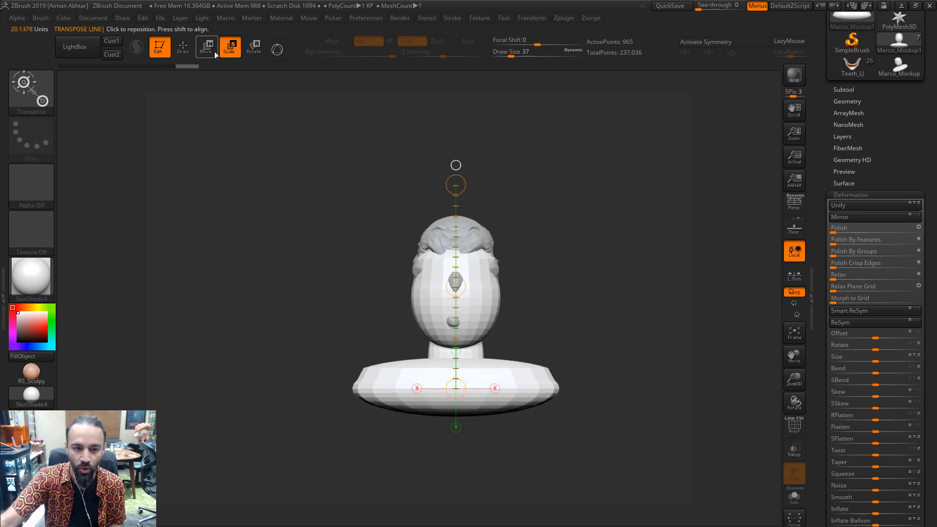
pyautogui.moveTo(456, 287); pyautogui.dragTo(453, 264)
pyautogui.moveTo(453, 264); pyautogui.dragTo(463, 272, button='right')
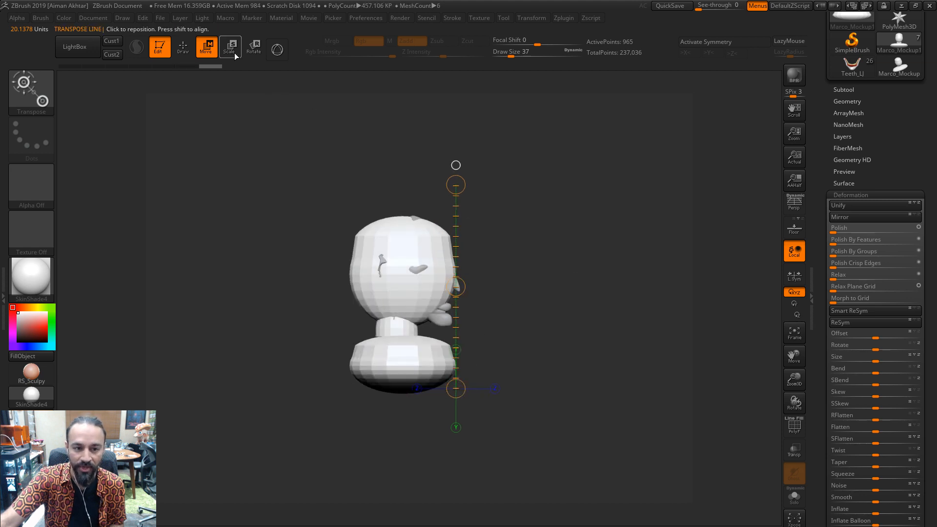
# Scale the bust mockup slightly smaller in the side view and lower it a little against the Joker head
pyautogui.click(230, 48)
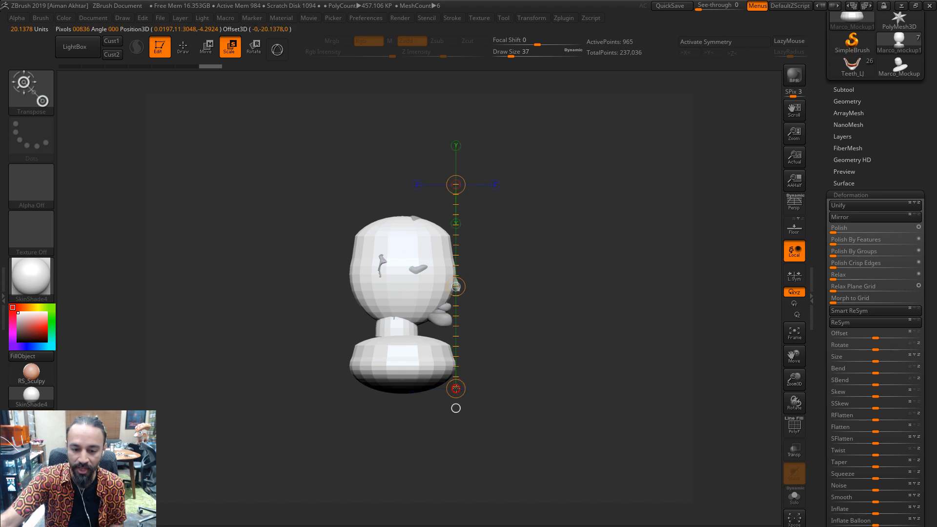
pyautogui.moveTo(456, 389); pyautogui.dragTo(456, 381)
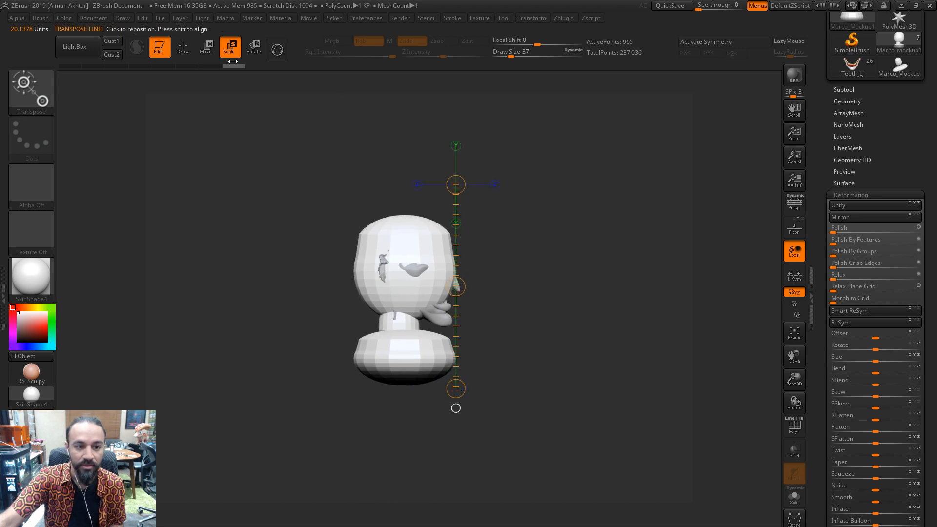
pyautogui.click(206, 47)
pyautogui.moveTo(456, 287); pyautogui.dragTo(456, 287)
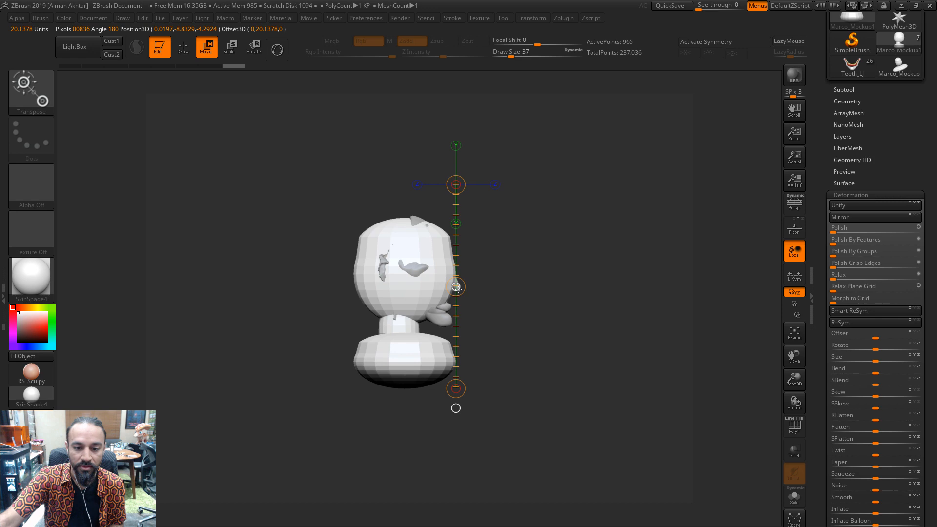
# Switch to Maya, show the combined bust's transform channels and check its overall dimensions with the Universal Manipulator
pyautogui.hotkey('alt', 'Tab')
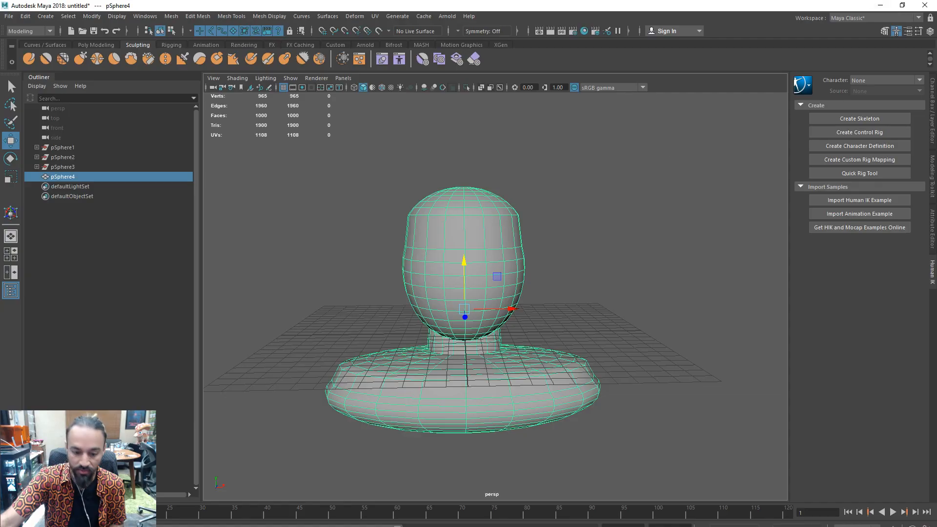
pyautogui.click(553, 441)
pyautogui.click(432, 417)
pyautogui.moveTo(432, 418)
pyautogui.keyDown('alt'); pyautogui.mouseDown()
pyautogui.moveTo(514, 410)
pyautogui.moveTo(515, 452)
pyautogui.moveTo(477, 424)
pyautogui.moveTo(425, 434)
pyautogui.mouseUp(); pyautogui.keyUp('alt')
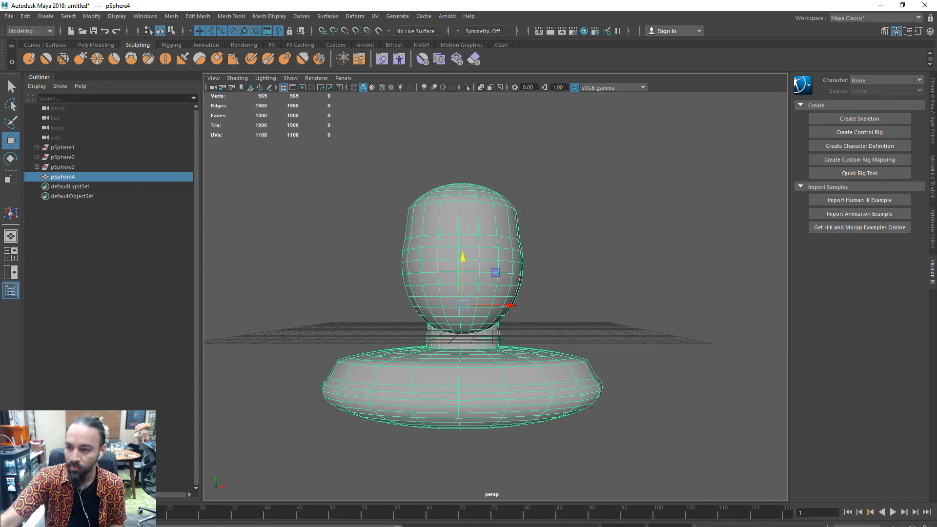
pyautogui.click(931, 31)
pyautogui.keyDown('alt'); pyautogui.moveTo(503, 319); pyautogui.dragTo(506, 340); pyautogui.keyUp('alt')
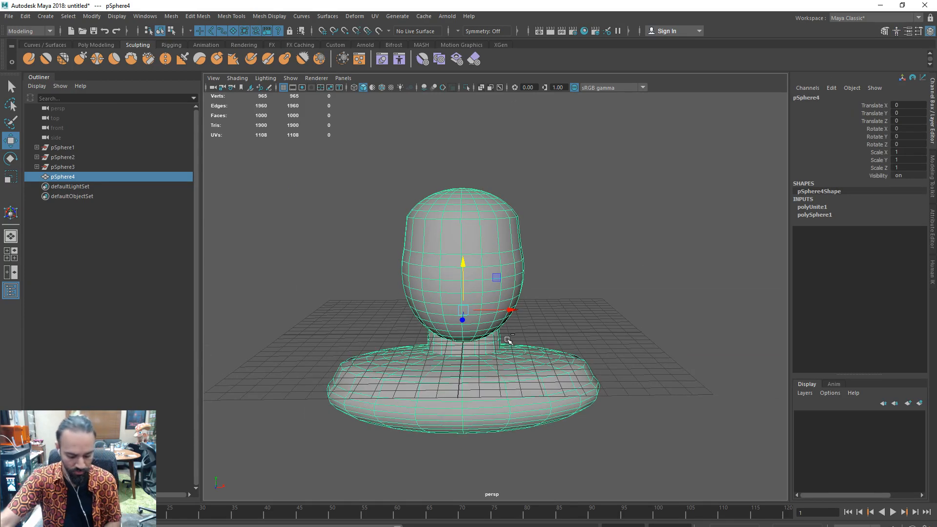
pyautogui.hotkey('ctrl', 't')
pyautogui.keyDown('alt'); pyautogui.moveTo(580, 354); pyautogui.dragTo(564, 371); pyautogui.keyUp('alt')
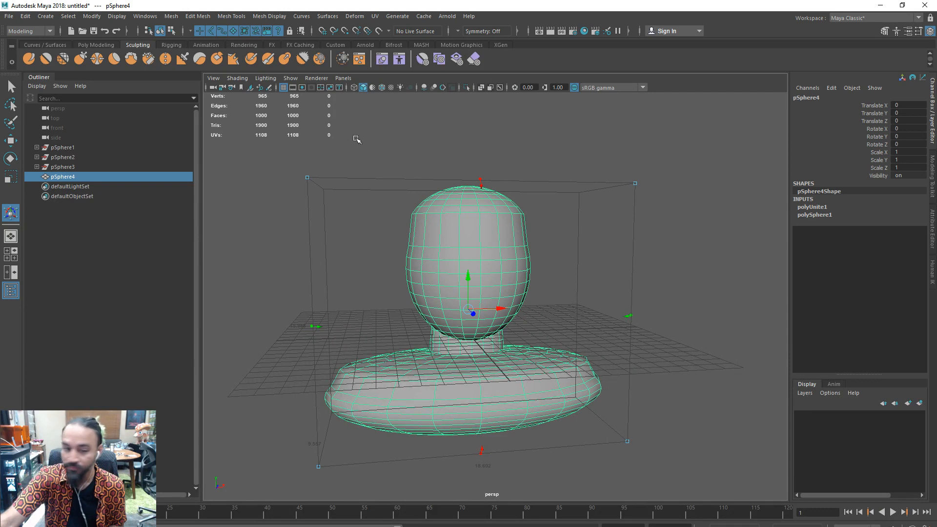
# Set Maya's linear working unit to centimeter and save the preferences
pyautogui.click(145, 16)
pyautogui.moveTo(235, 61)
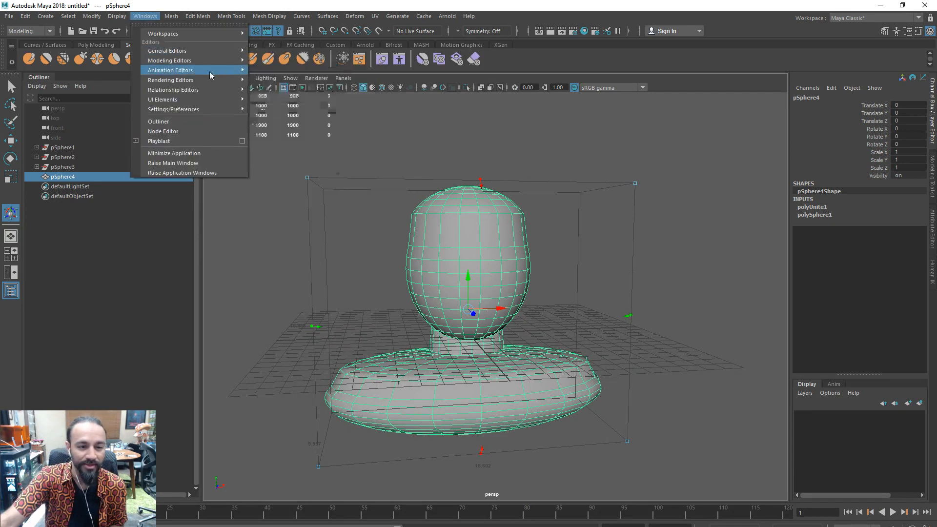
pyautogui.moveTo(203, 70)
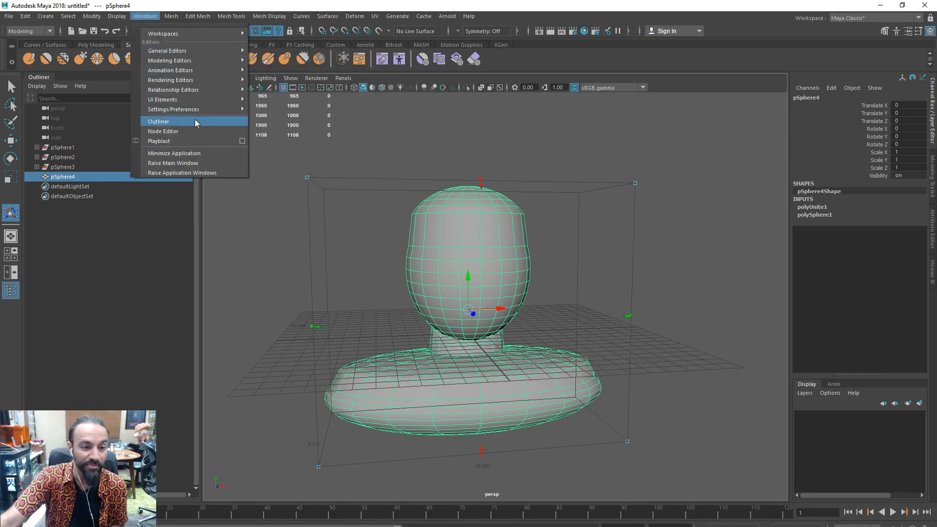
pyautogui.moveTo(212, 107)
pyautogui.click(273, 108)
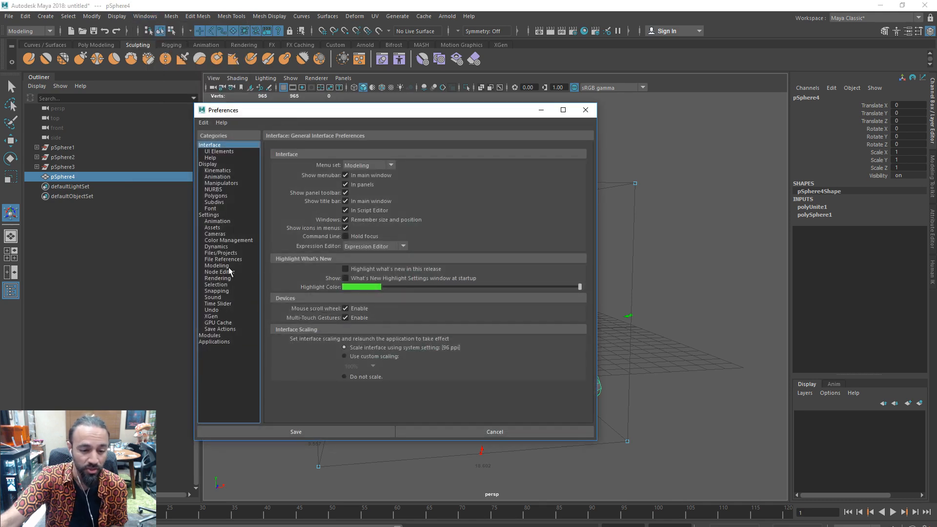
pyautogui.click(209, 215)
pyautogui.click(361, 189)
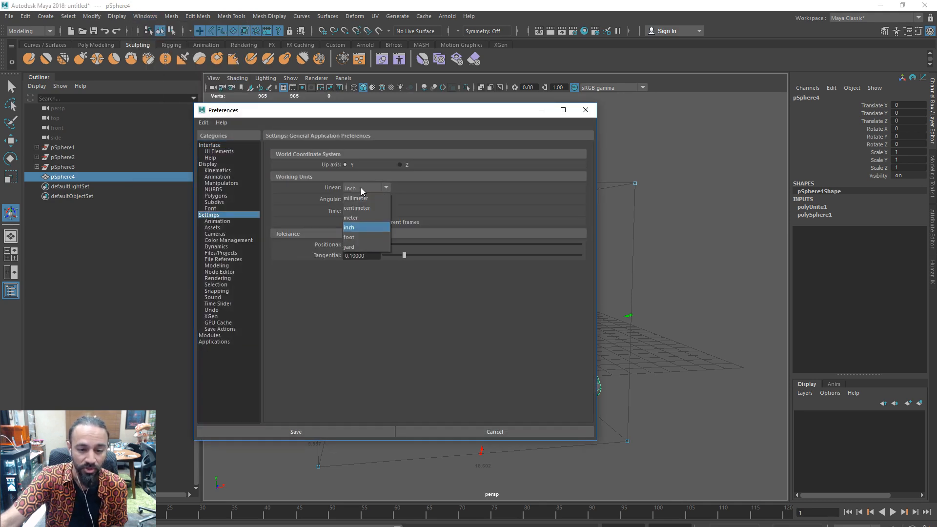
pyautogui.click(357, 210)
pyautogui.click(369, 436)
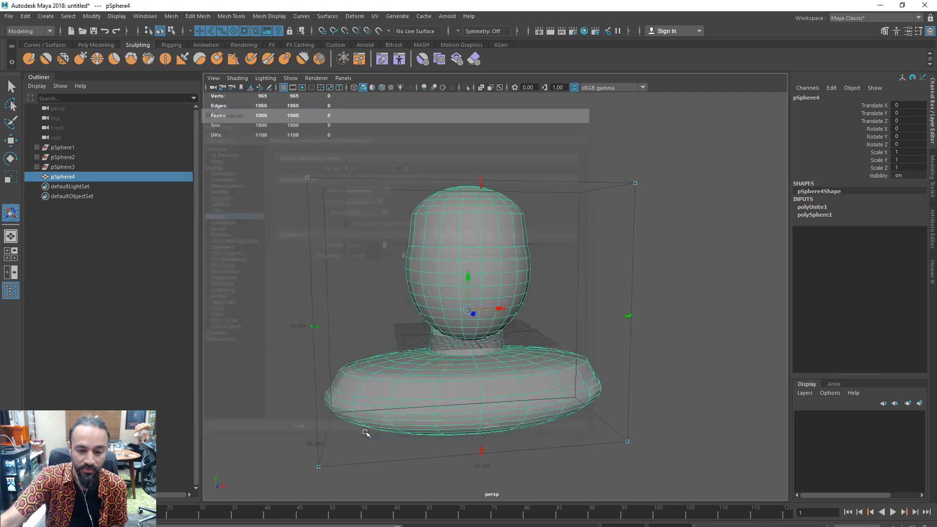
# Set Maya's linear working unit to inch and save the preferences
pyautogui.click(8, 16)
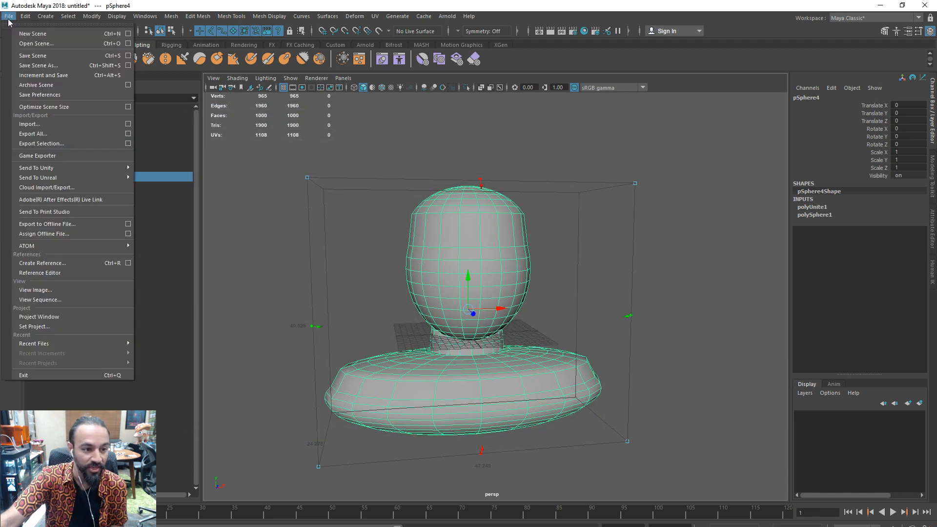
pyautogui.click(145, 17)
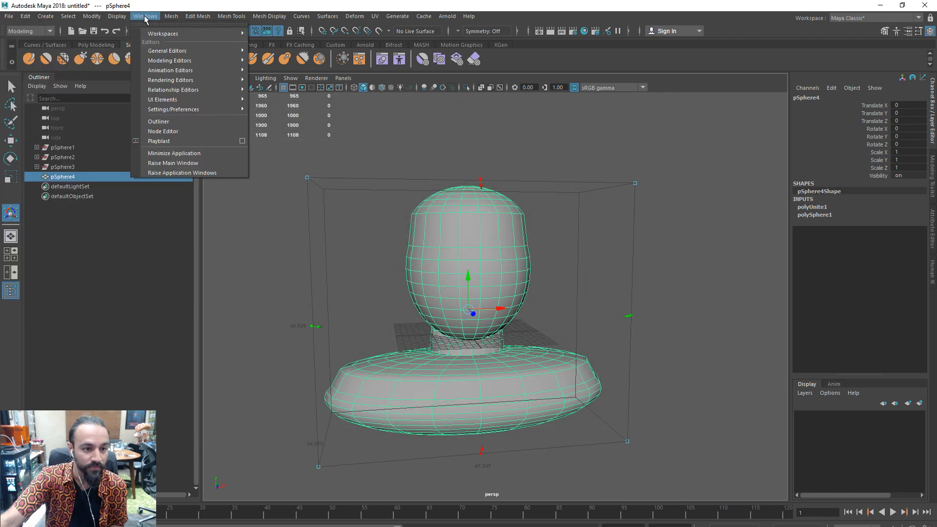
pyautogui.moveTo(171, 63)
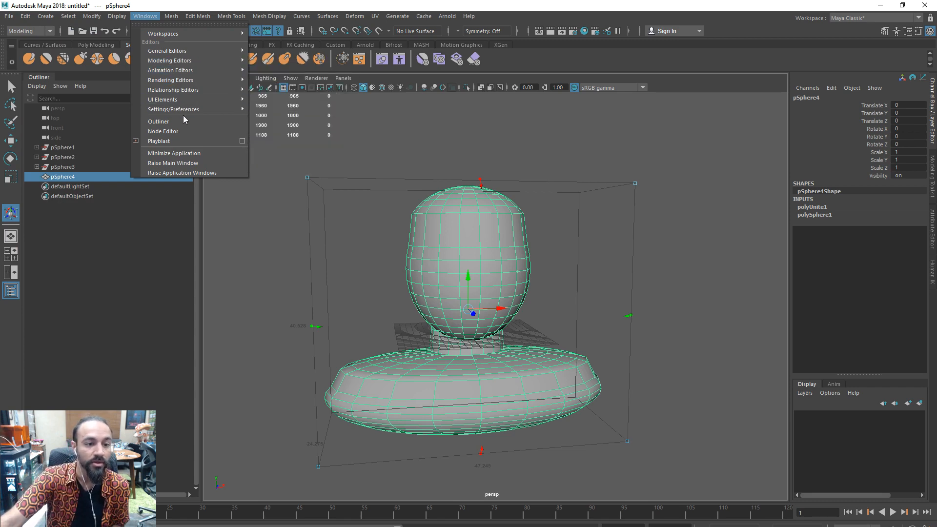
pyautogui.moveTo(224, 110)
pyautogui.click(268, 119)
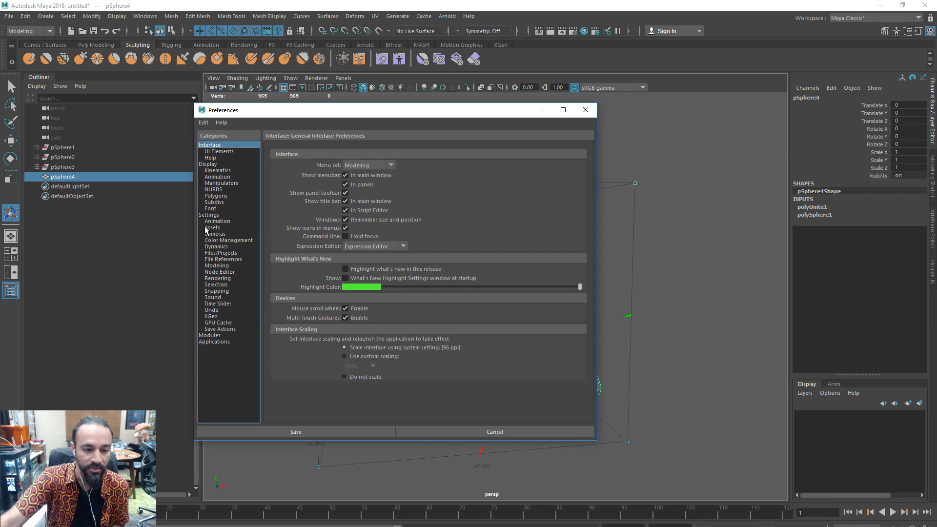
pyautogui.click(209, 215)
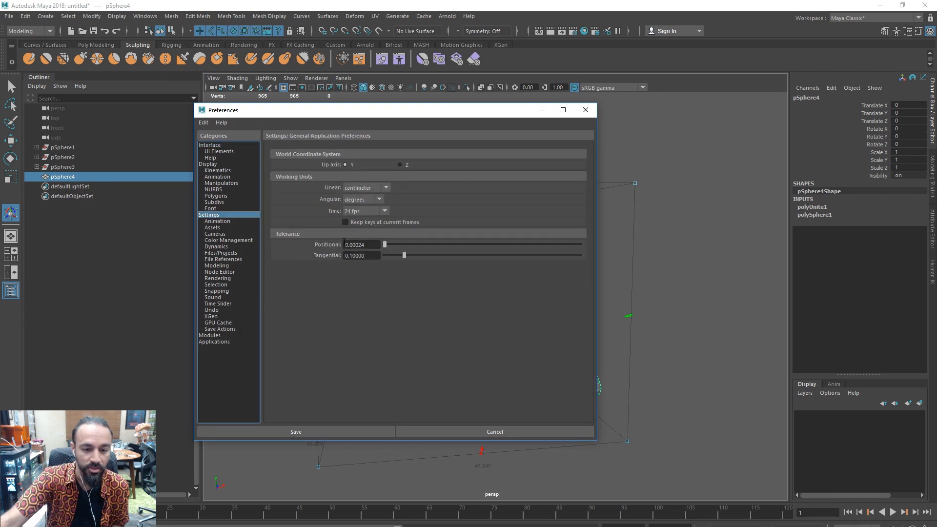
pyautogui.click(358, 189)
pyautogui.click(349, 228)
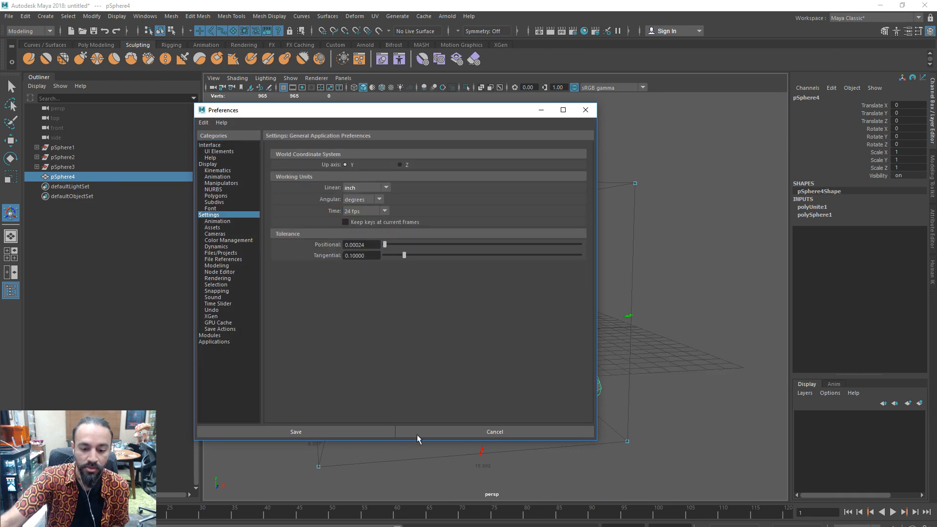
pyautogui.click(374, 432)
# Export the selected bust as an STL_ATF file named MArcoMockup1 in the Snake Wizard Headpiece folder
pyautogui.click(9, 16)
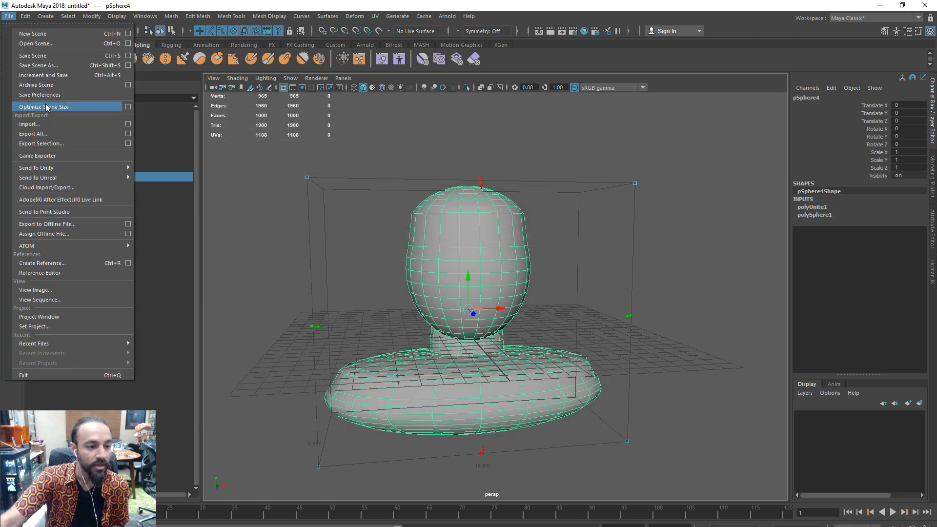
pyautogui.click(74, 144)
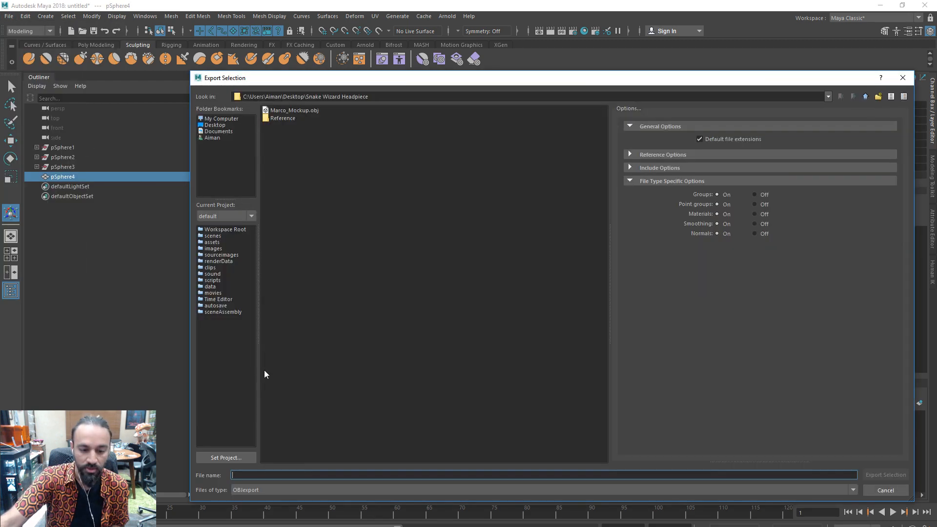
pyautogui.click(306, 493)
pyautogui.click(295, 491)
pyautogui.click(272, 492)
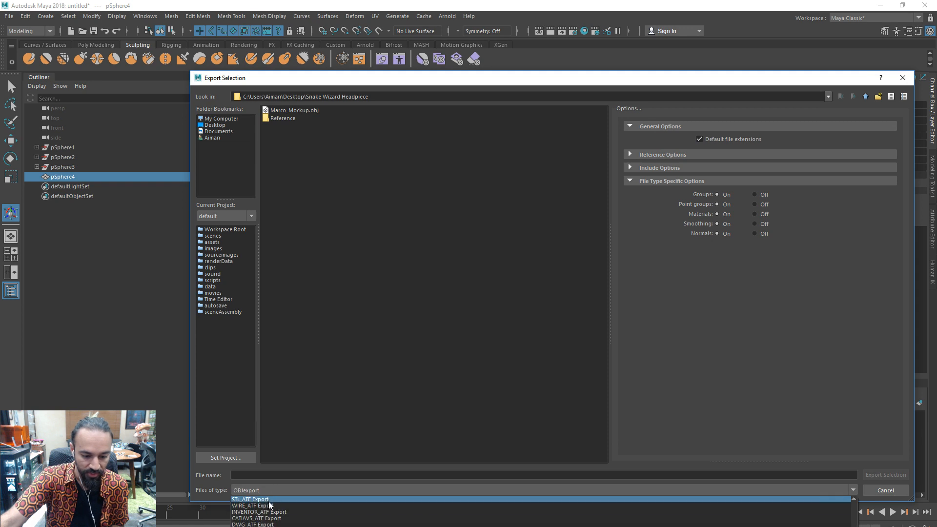
pyautogui.click(269, 501)
pyautogui.click(270, 491)
pyautogui.click(264, 500)
pyautogui.click(266, 474)
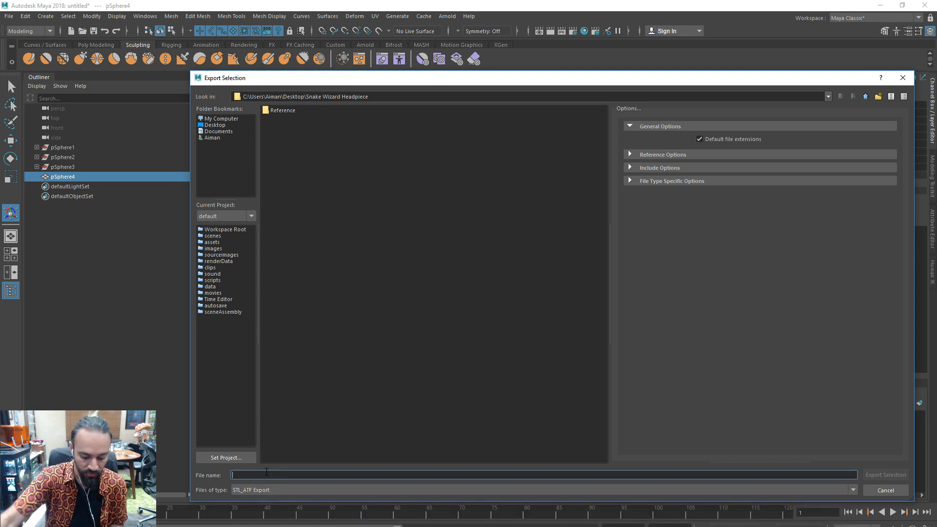
pyautogui.write('MArcoMockup1')
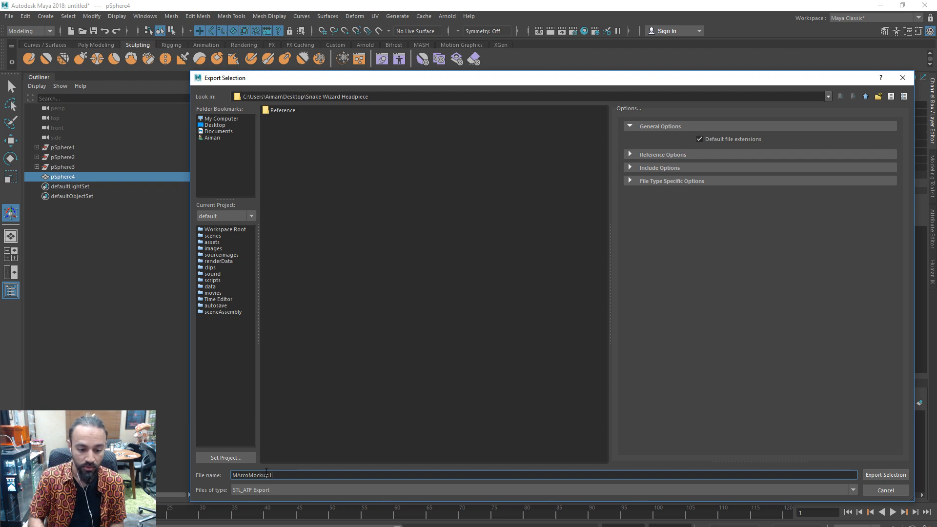
pyautogui.press('Return')
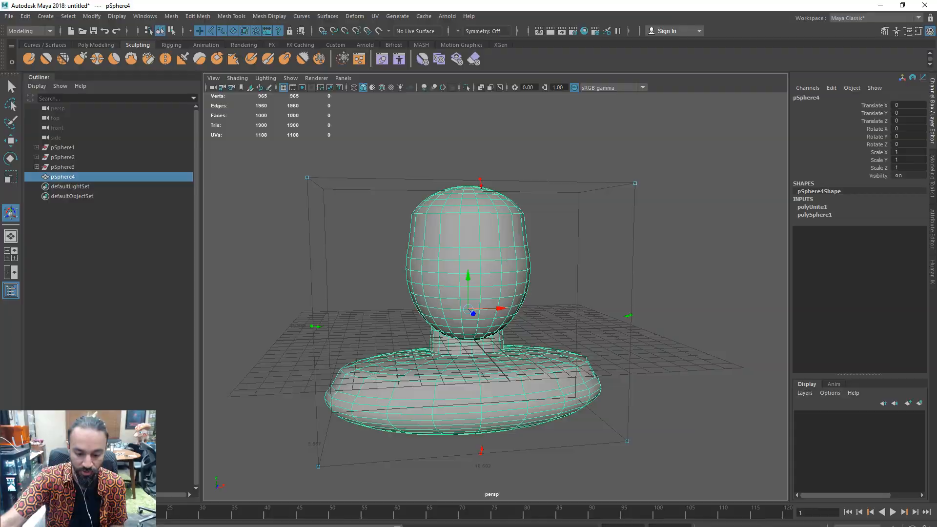
# Switch to ZBrush and make SimpleBrush the active tool in place of the mockup bust
pyautogui.hotkey('alt', 'Tab')
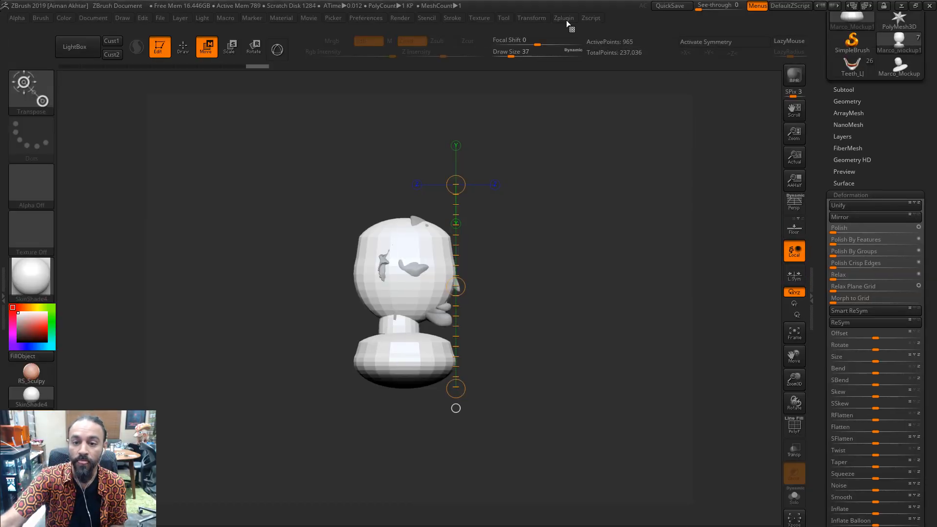
pyautogui.click(849, 89)
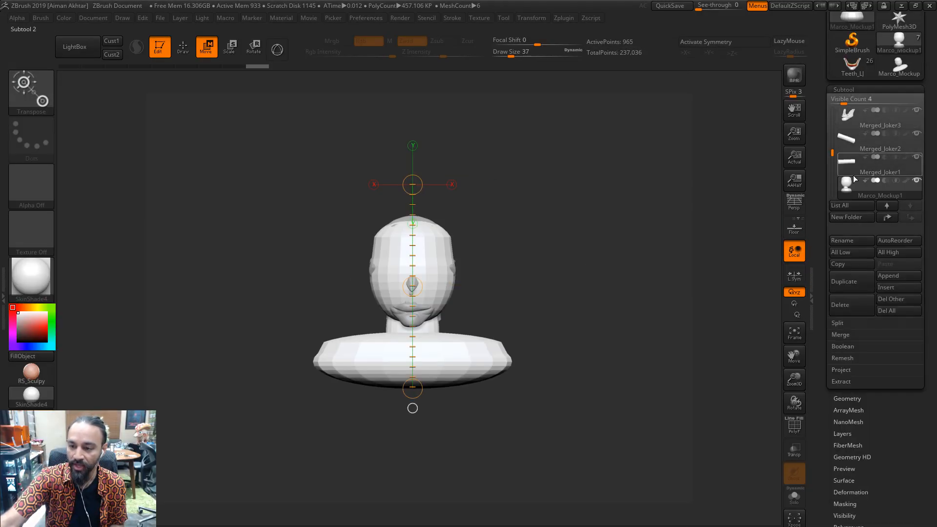
pyautogui.click(899, 66)
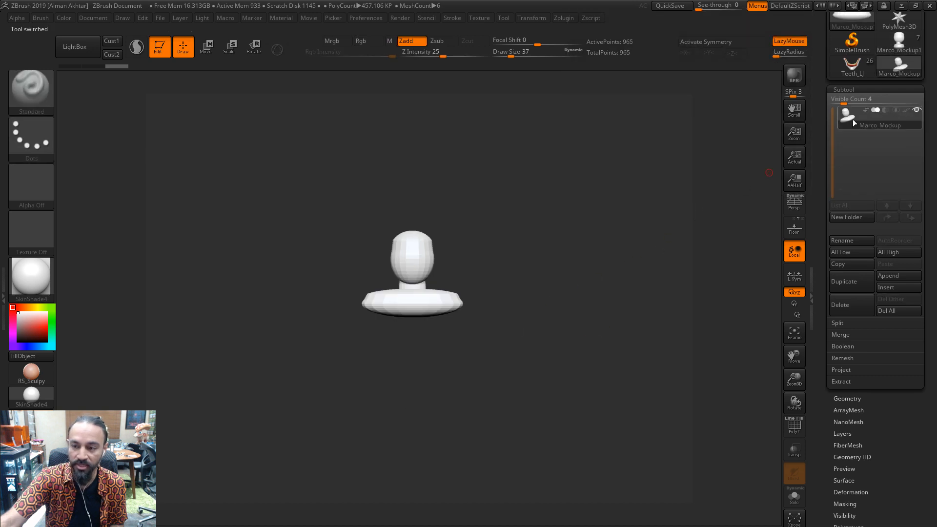
pyautogui.click(852, 43)
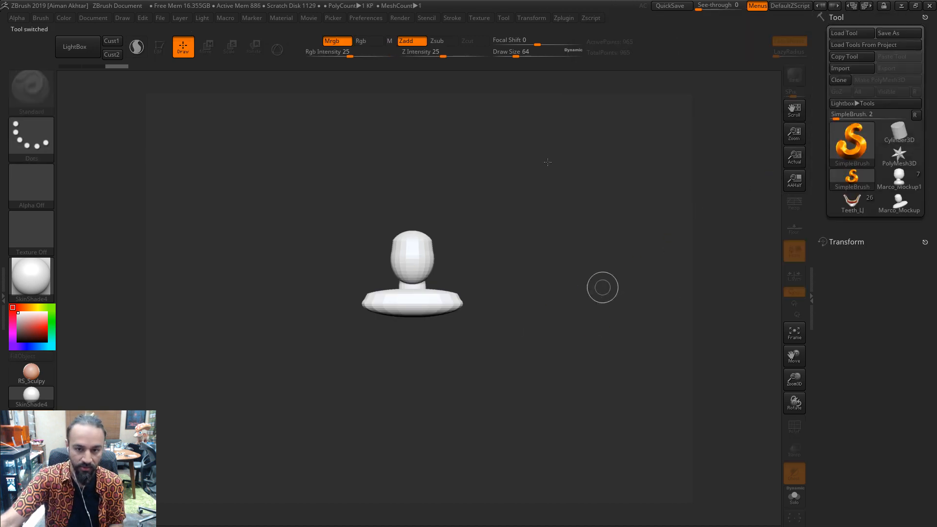
# Try to import the MArcoMockup1 STL file through 3D Print Hub and draw the resulting tool on the canvas
pyautogui.click(568, 18)
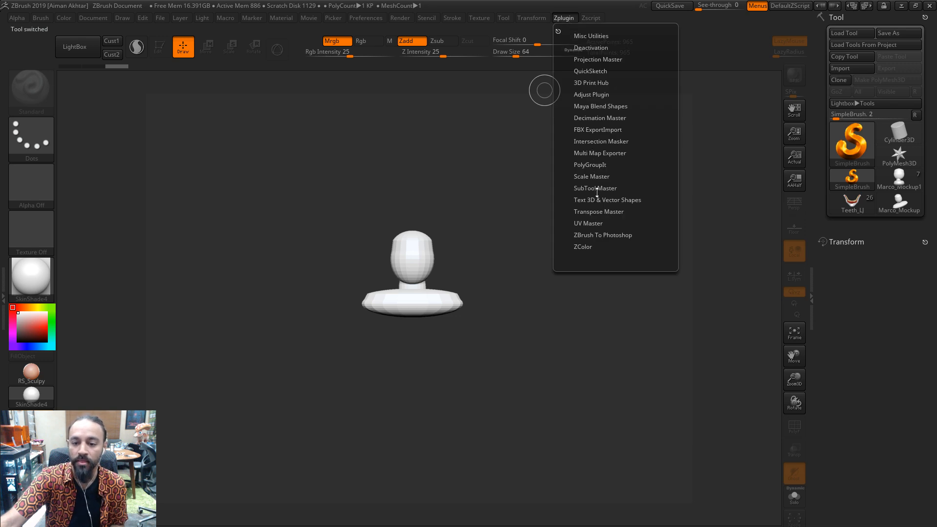
pyautogui.click(602, 83)
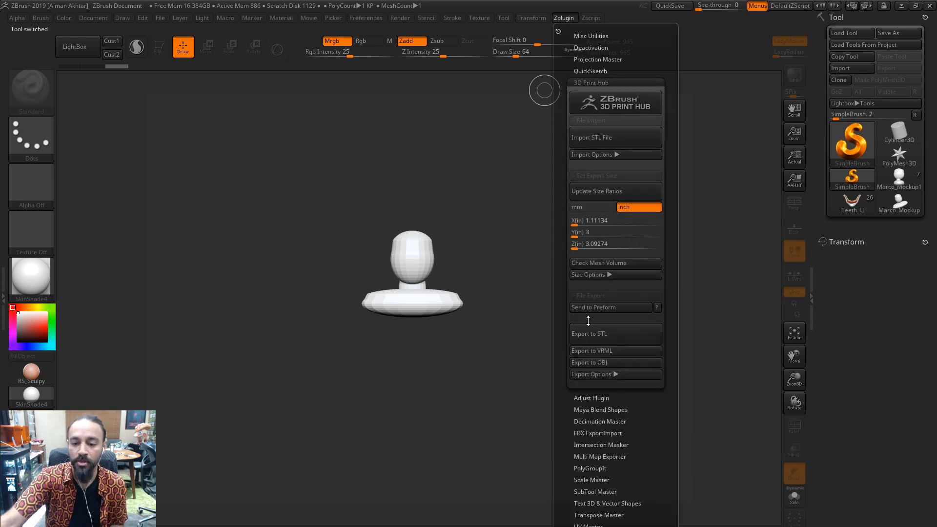
pyautogui.click(604, 138)
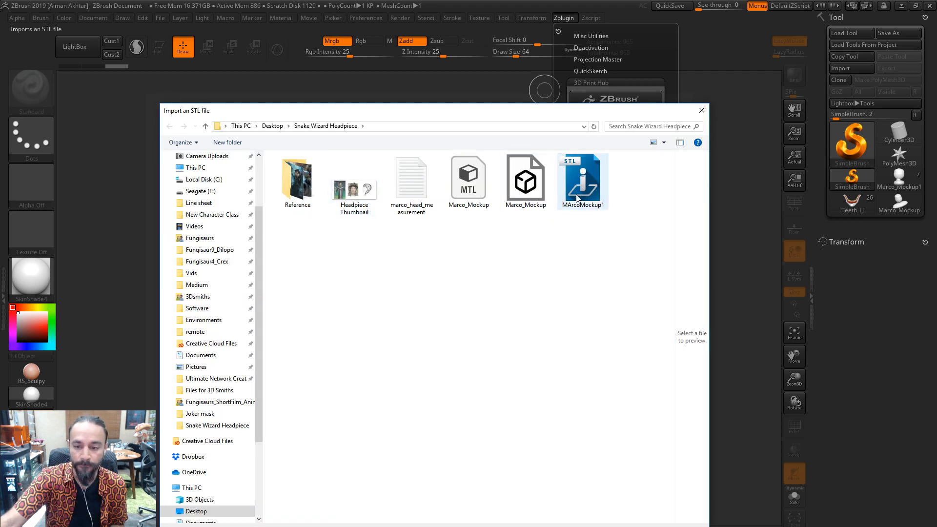
pyautogui.click(577, 197)
pyautogui.press('Return')
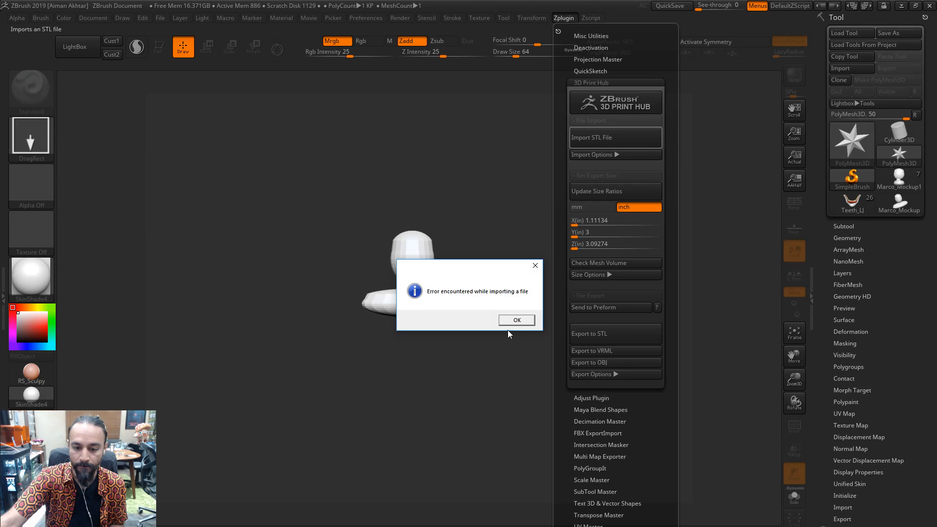
pyautogui.click(511, 321)
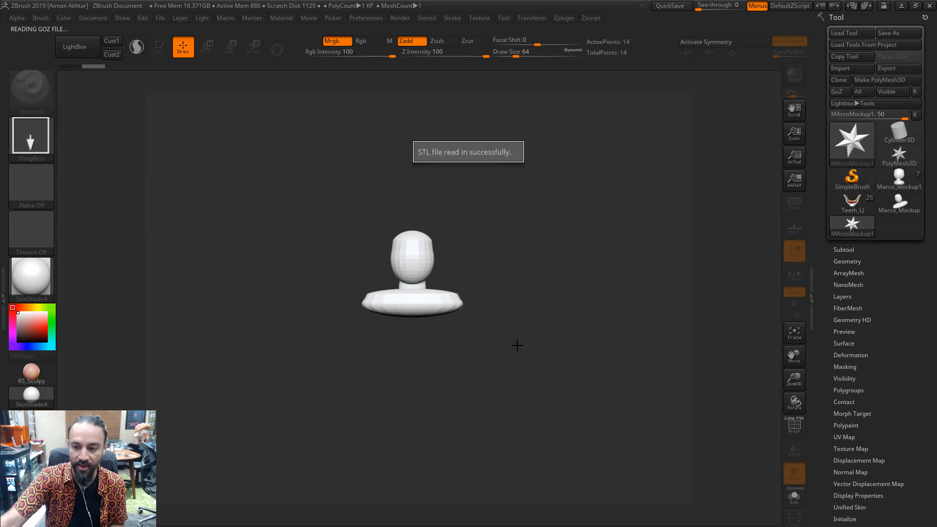
pyautogui.moveTo(551, 350); pyautogui.dragTo(549, 488)
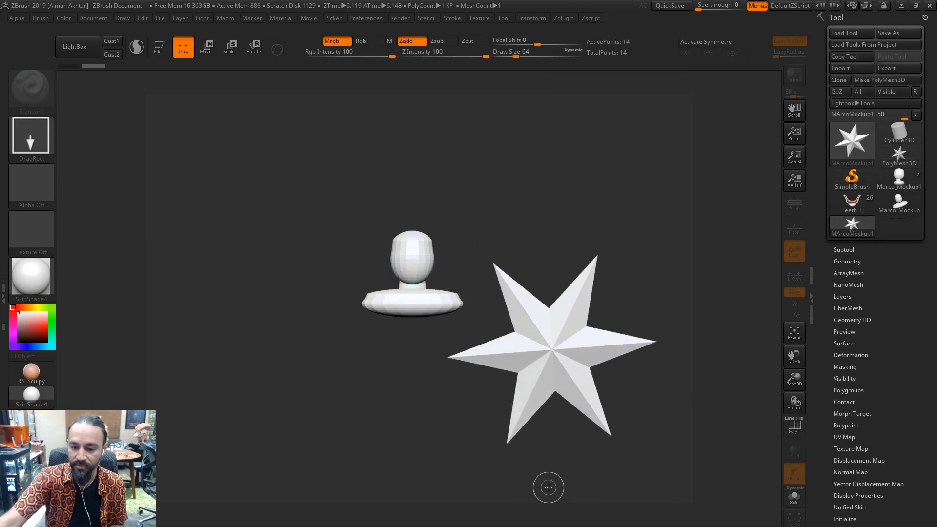
# Switch to Maya and examine the file types available for exporting the selected bust
pyautogui.click(902, 6)
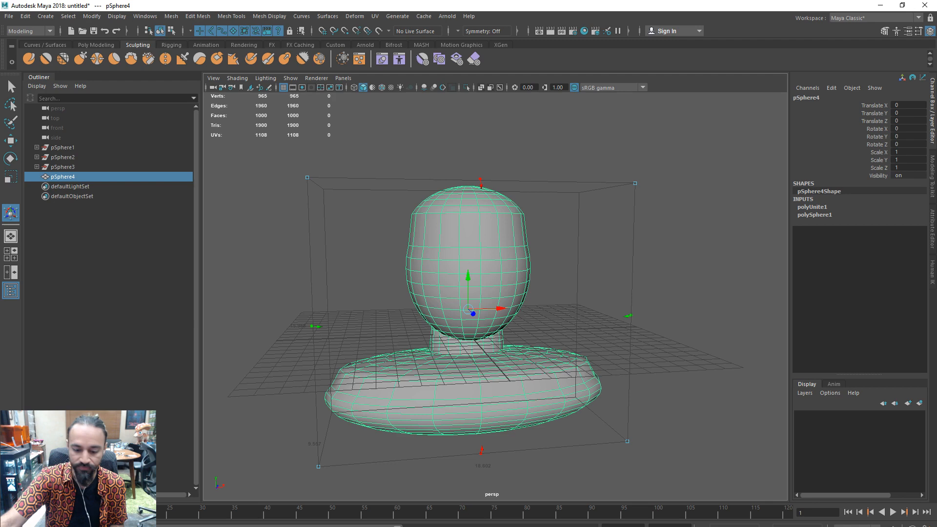
pyautogui.click(8, 16)
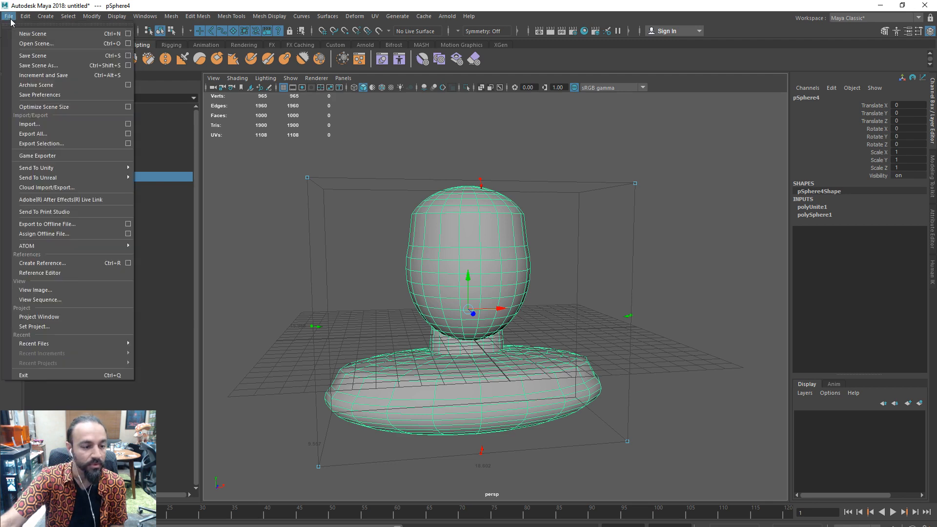
pyautogui.click(80, 144)
pyautogui.click(272, 493)
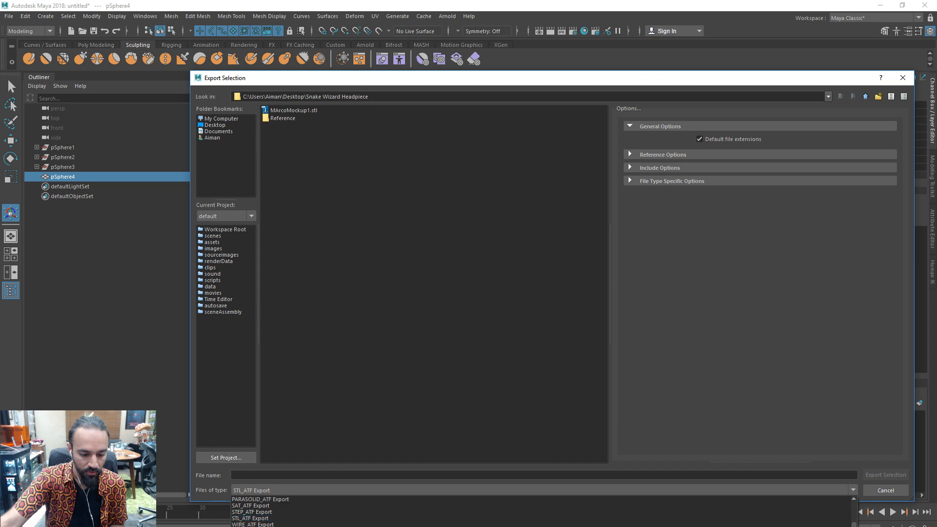
pyautogui.scroll(-1, 262, 524)
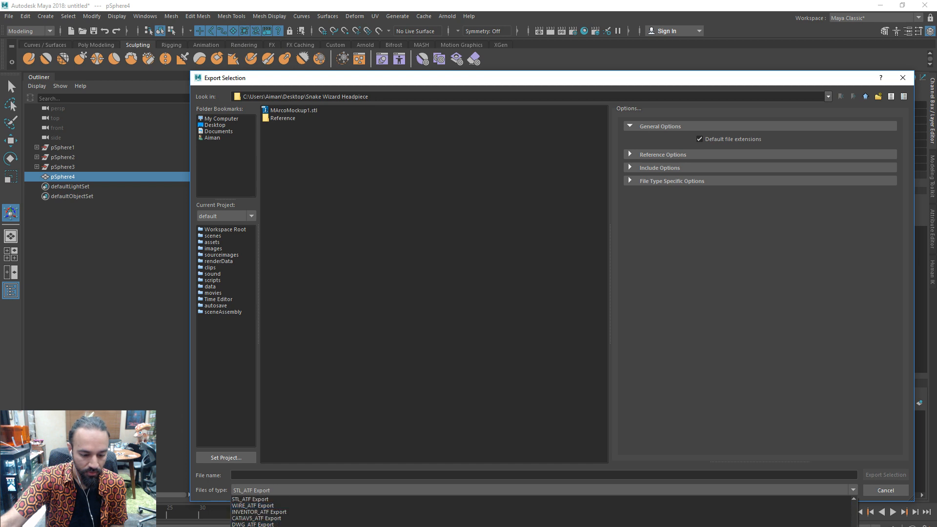
pyautogui.scroll(8, 259, 512)
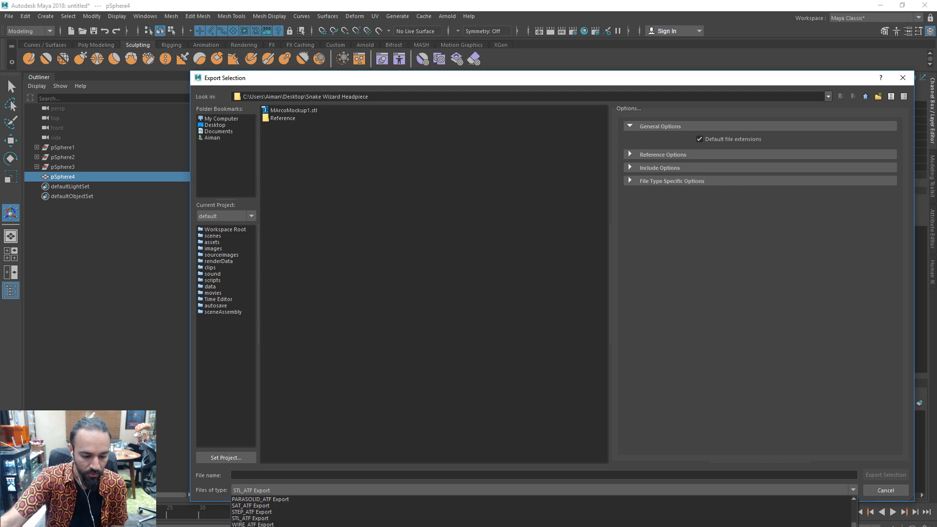
pyautogui.scroll(-8, 269, 521)
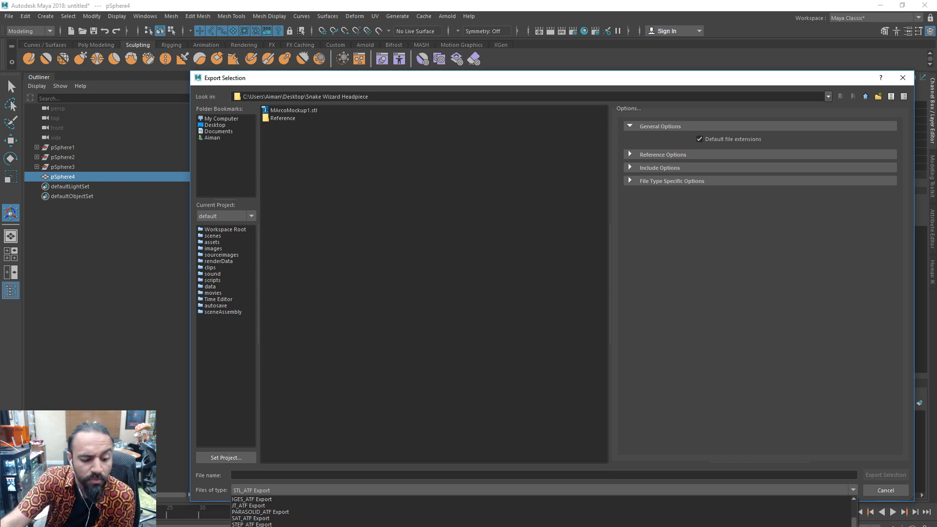
pyautogui.scroll(-2, 258, 512)
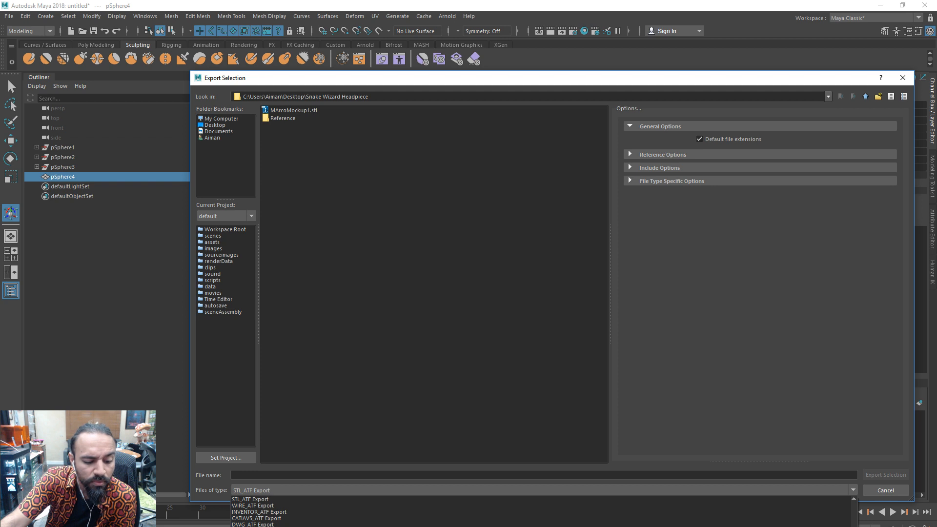
pyautogui.click(259, 500)
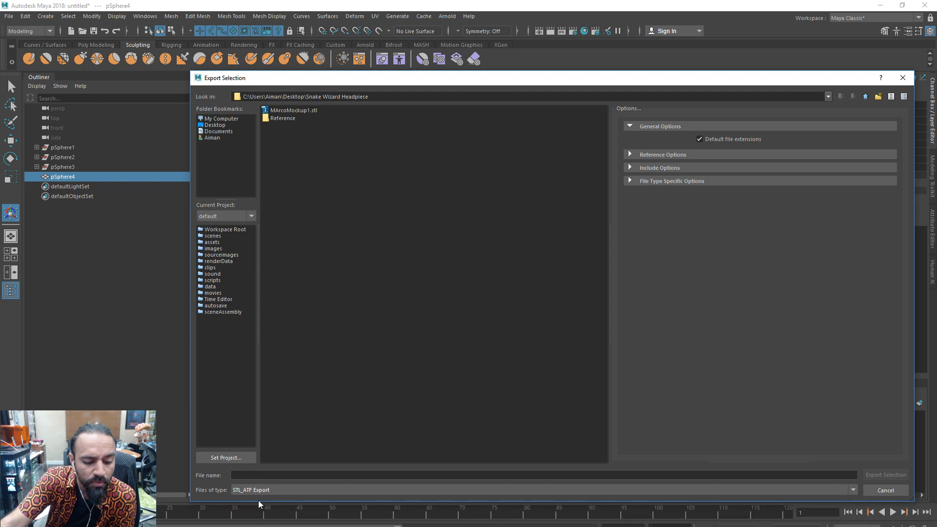
pyautogui.click(888, 492)
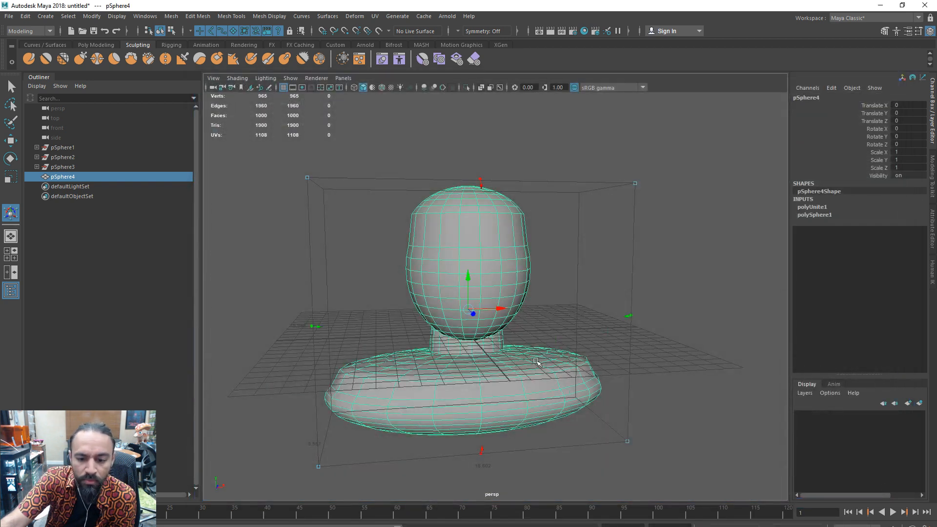
# Freeze the transformations of the combined bust and delete its construction history
pyautogui.click(92, 17)
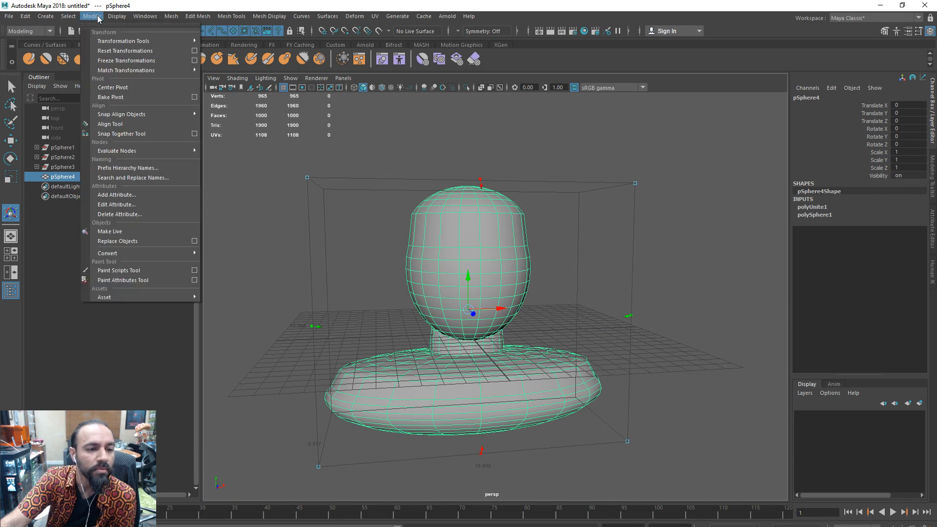
pyautogui.click(112, 58)
pyautogui.click(25, 16)
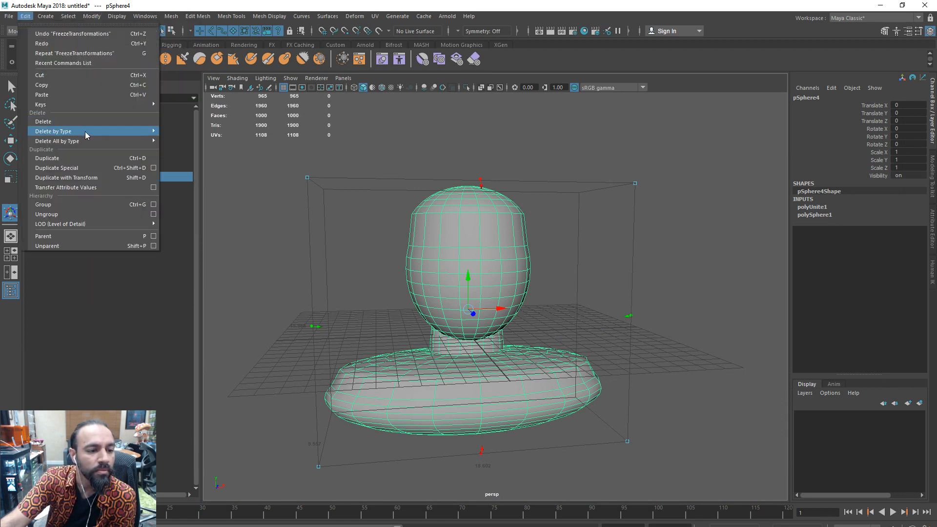
pyautogui.moveTo(87, 133)
pyautogui.click(186, 134)
# Export the selected bust as an STL, overwriting MArcoMockup1.stl in the Snake Wizard Headpiece folder, and switch to ZBrush
pyautogui.click(8, 16)
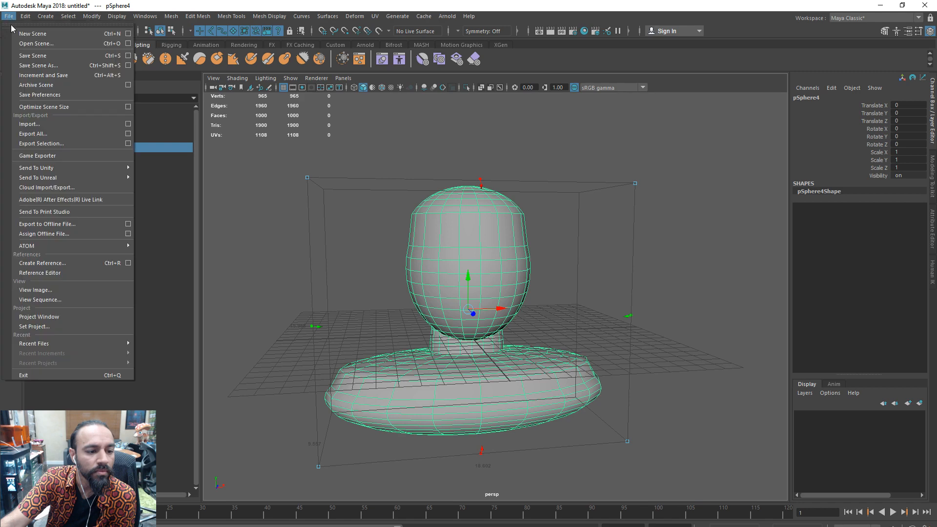
pyautogui.click(69, 154)
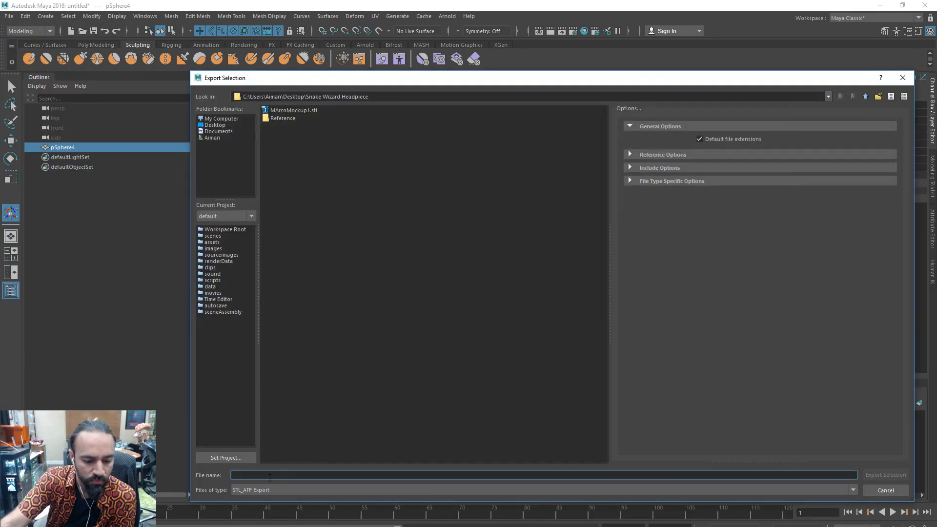
pyautogui.click(287, 108)
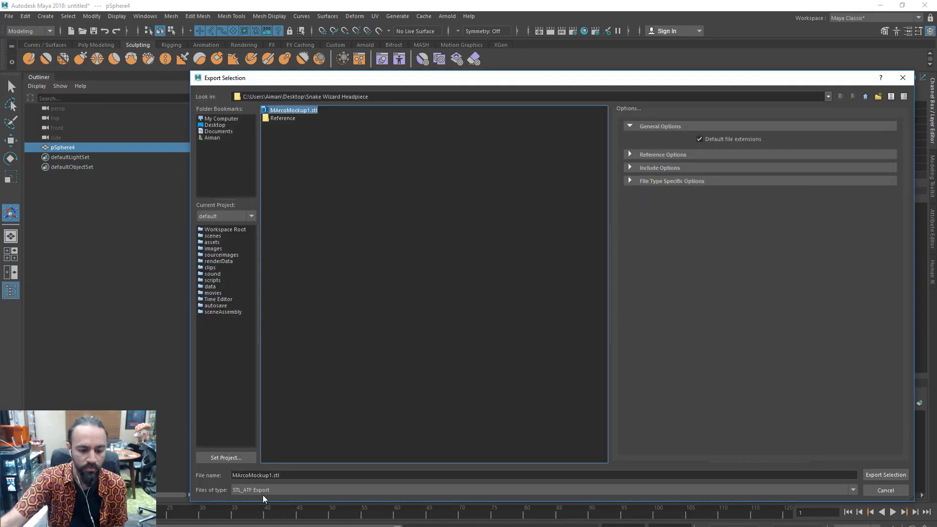
pyautogui.click(887, 478)
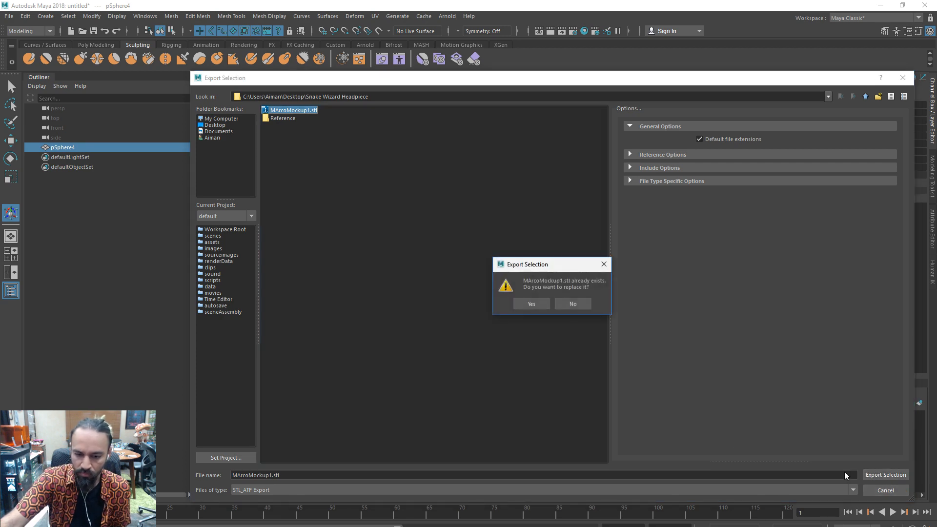
pyautogui.click(537, 300)
pyautogui.click(879, 6)
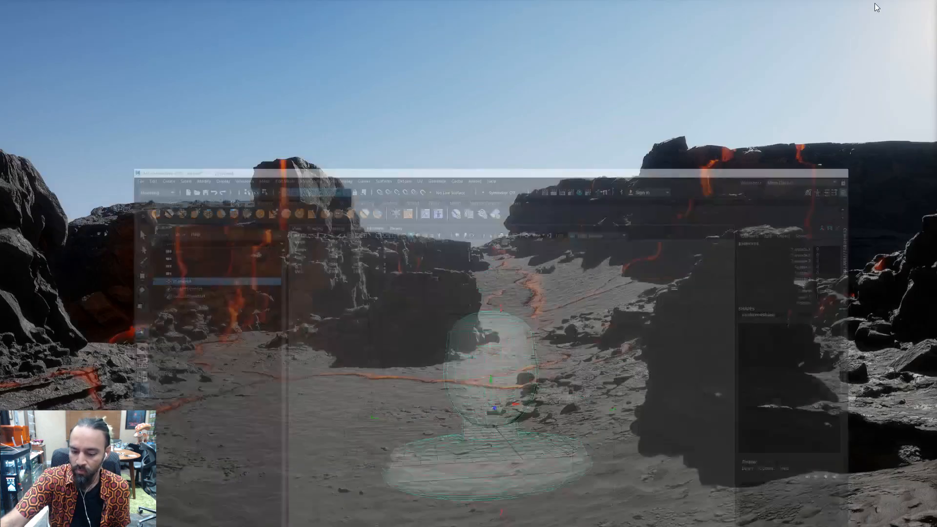
pyautogui.hotkey('alt', 'Tab')
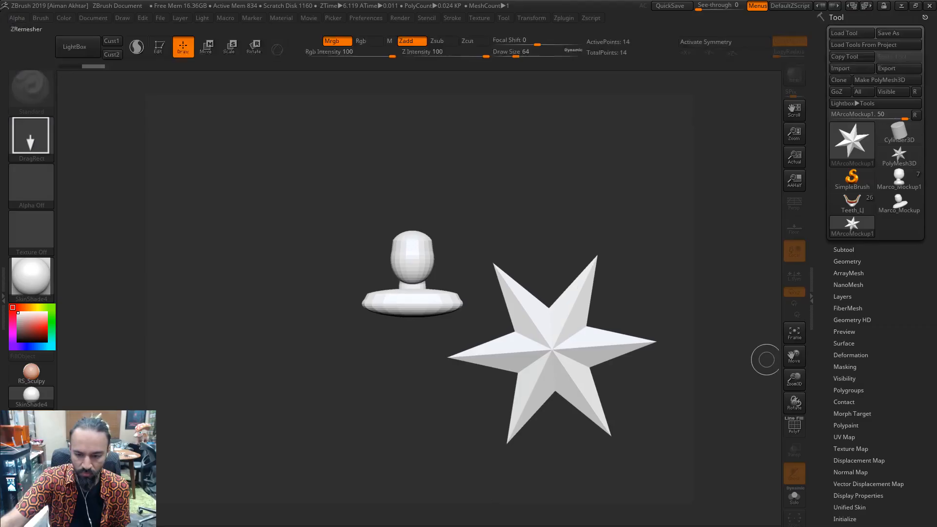
# Try to import the re-exported MArcoMockup1 STL through 3D Print Hub and draw it on the canvas in Edit mode
pyautogui.click(564, 18)
pyautogui.click(608, 132)
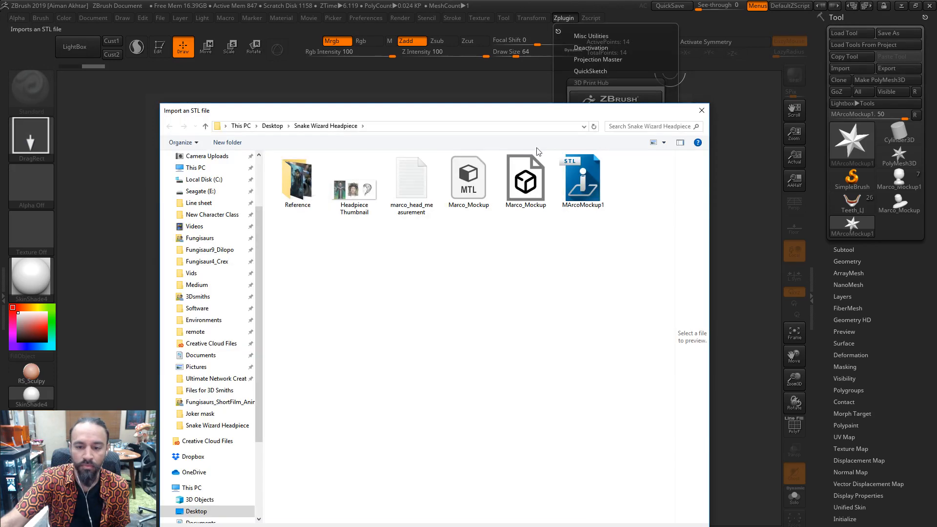
pyautogui.click(586, 192)
pyautogui.click(621, 526)
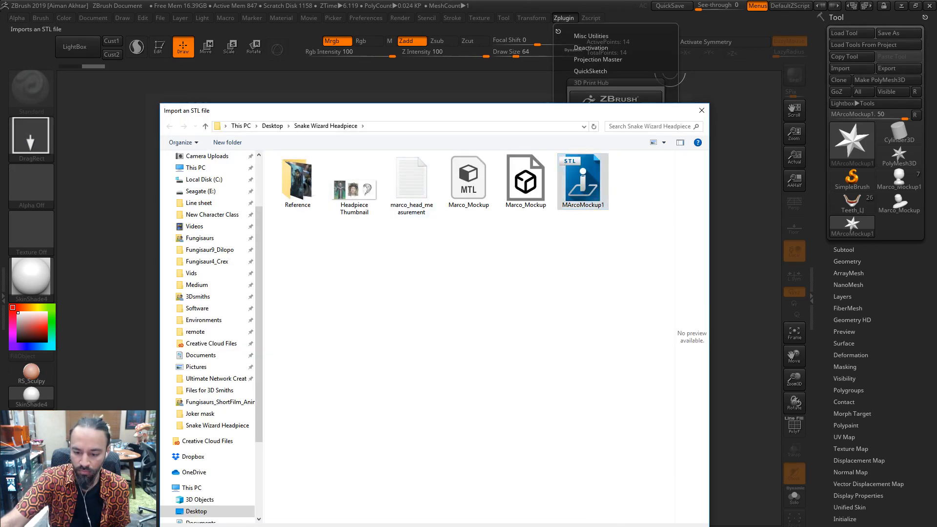
pyautogui.click(517, 321)
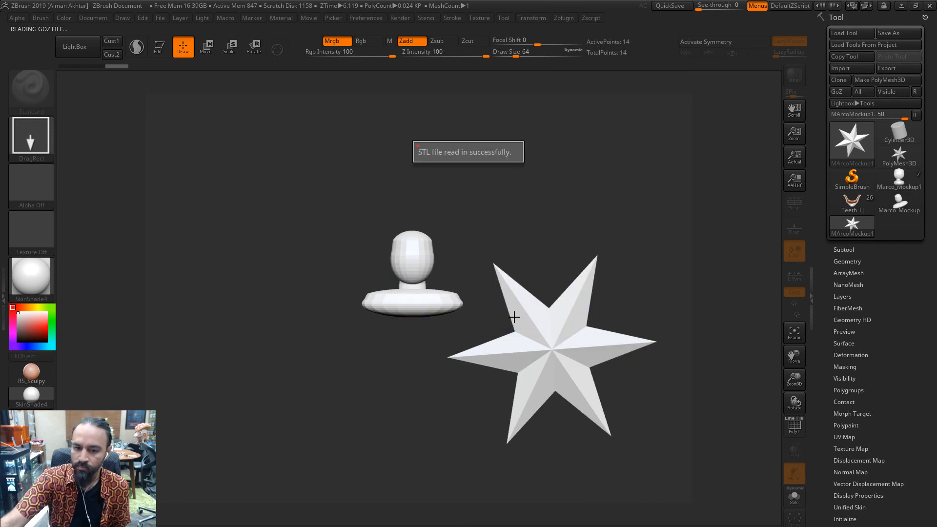
pyautogui.moveTo(570, 210); pyautogui.dragTo(623, 279)
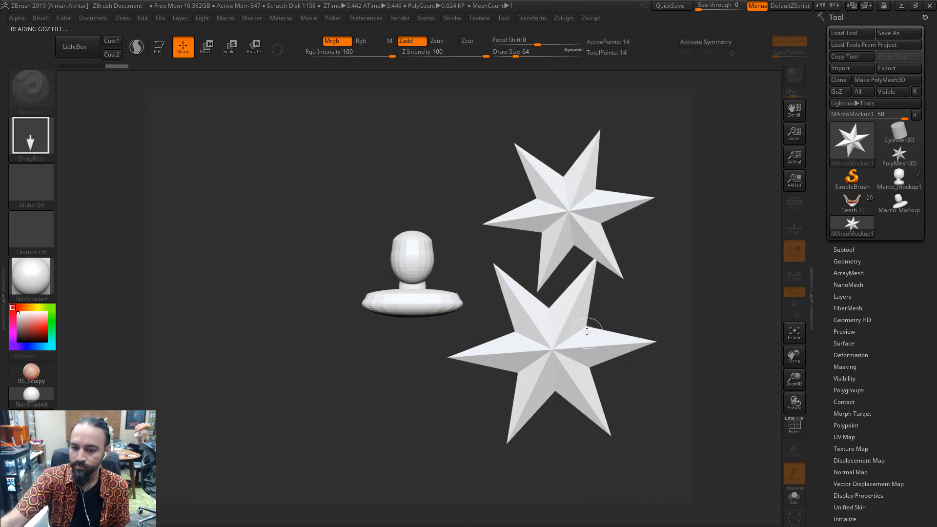
pyautogui.click(159, 47)
# Clear the leftover drawings from the canvas and examine the imported MArcoMockup1 tool from the front
pyautogui.moveTo(852, 141)
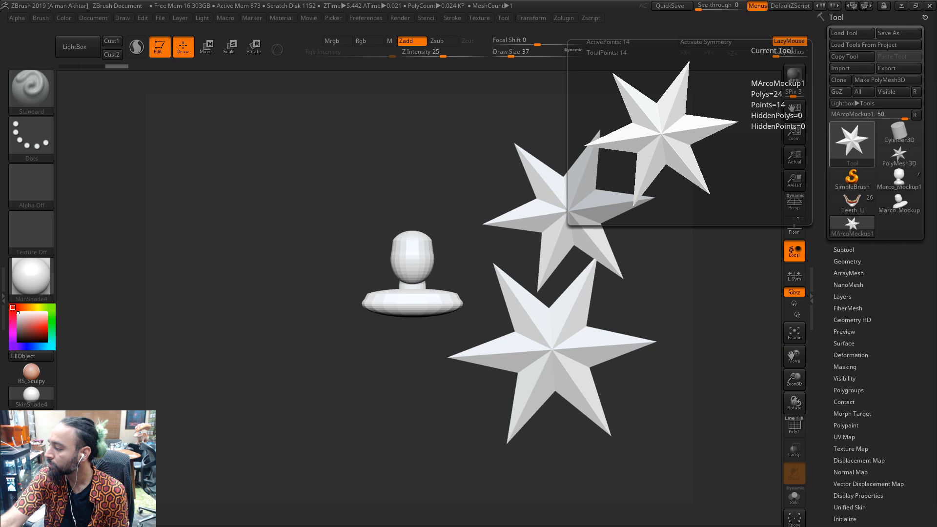
pyautogui.moveTo(684, 356); pyautogui.dragTo(725, 338)
pyautogui.hotkey('ctrl', 'n')
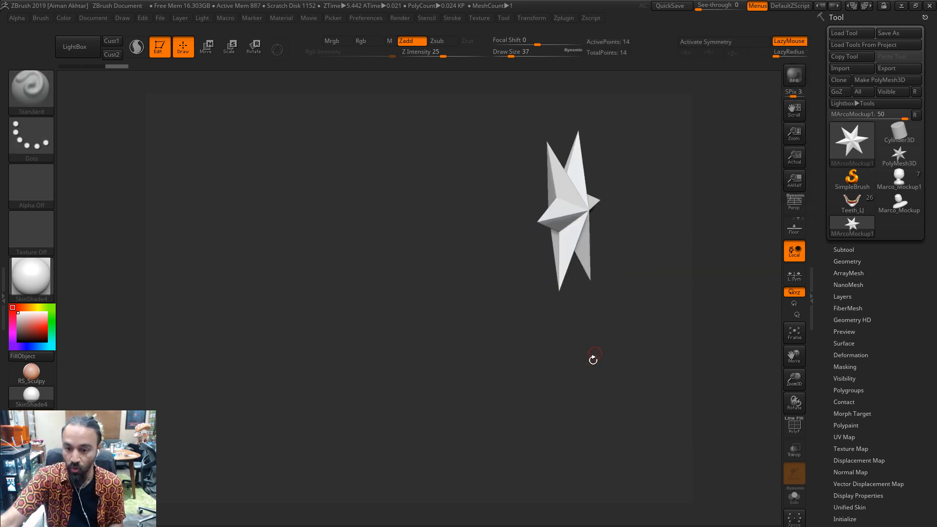
pyautogui.keyDown('shift'); pyautogui.moveTo(593, 359); pyautogui.dragTo(500, 377); pyautogui.keyUp('shift')
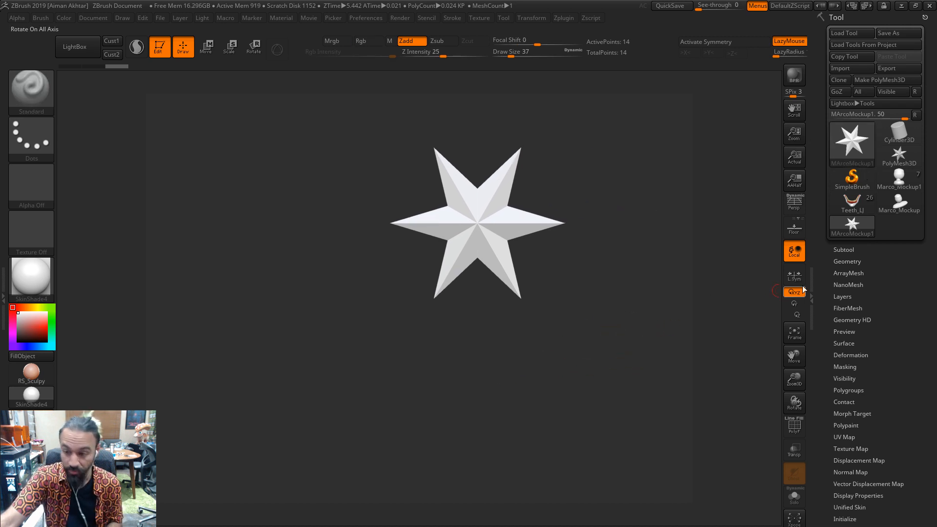
# Switch to the existing Marco_Mockup1 tool, clear the canvas, and draw the tool there in Edit mode
pyautogui.click(852, 203)
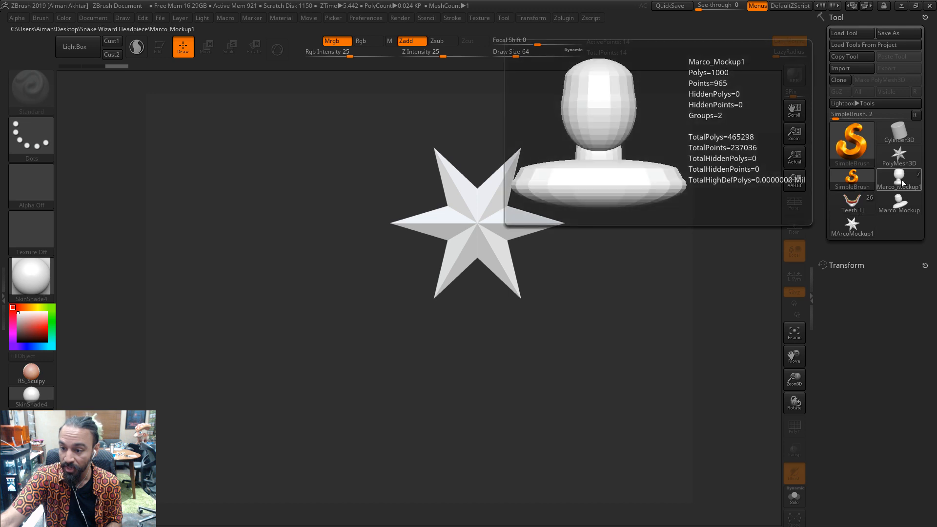
pyautogui.click(900, 178)
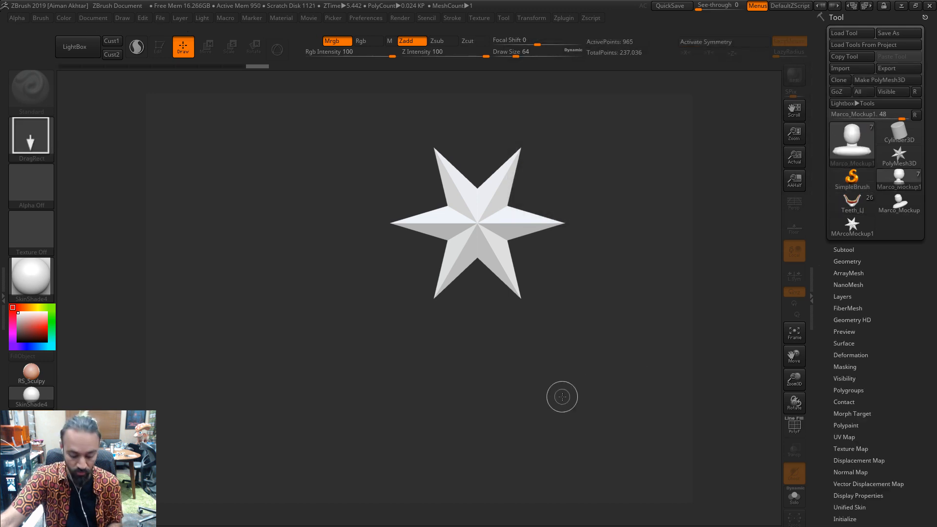
pyautogui.hotkey('ctrl', 'n')
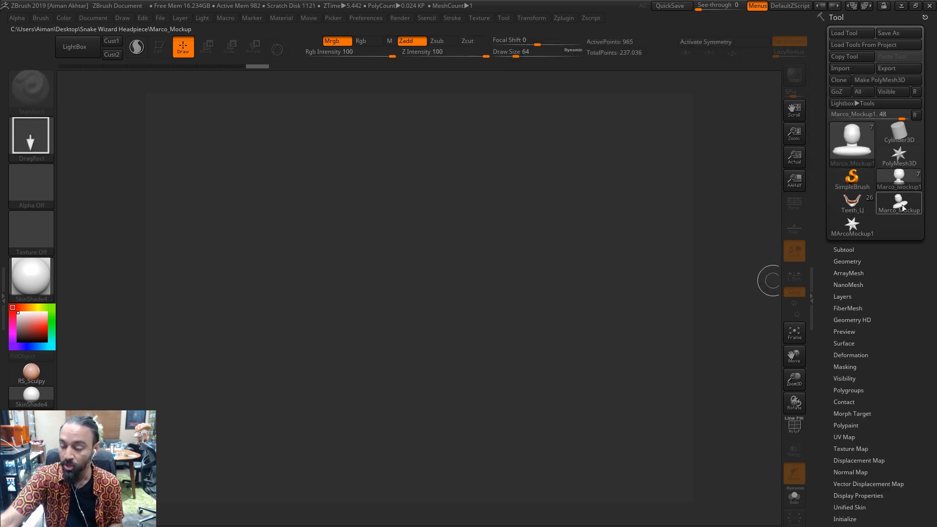
pyautogui.moveTo(418, 385); pyautogui.dragTo(240, 78)
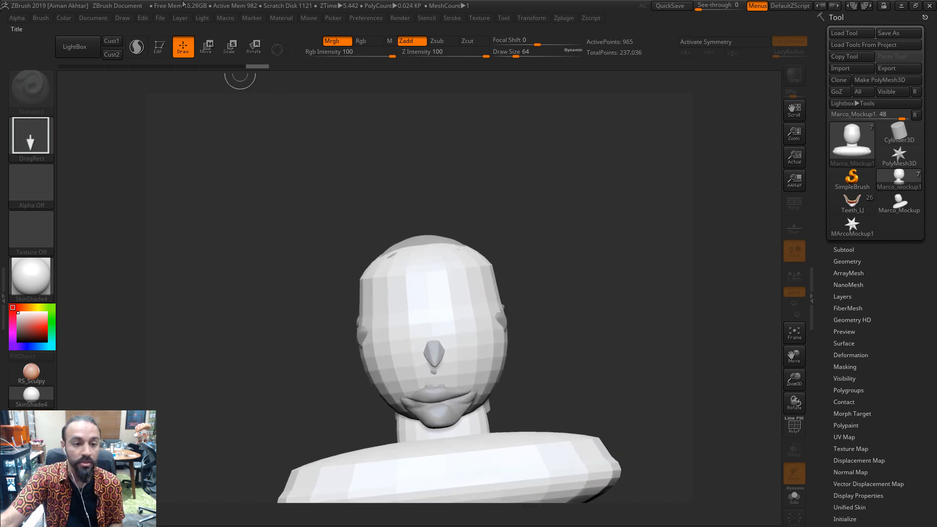
pyautogui.press('t')
pyautogui.keyDown('shift'); pyautogui.moveTo(544, 230); pyautogui.dragTo(742, 291); pyautogui.keyUp('shift')
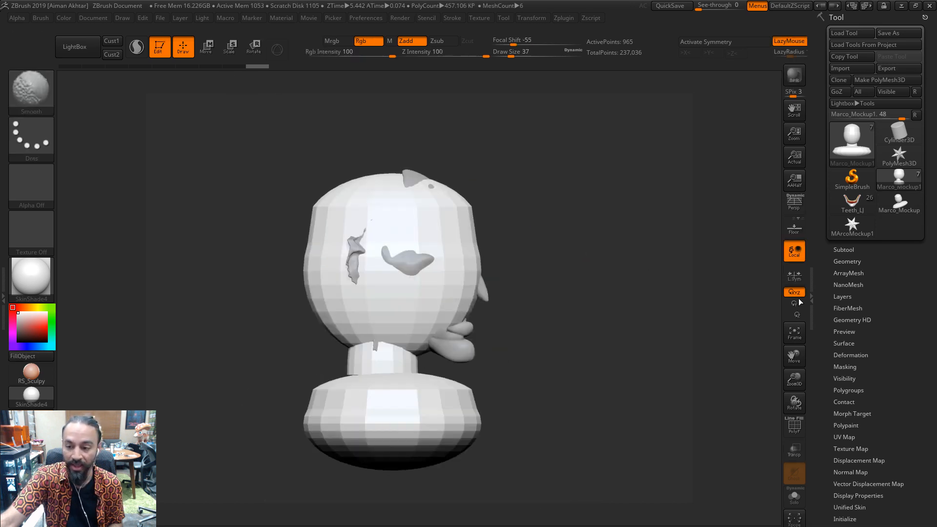
# Mirror and weld the Marco_Mockup1 bust subtool
pyautogui.click(850, 251)
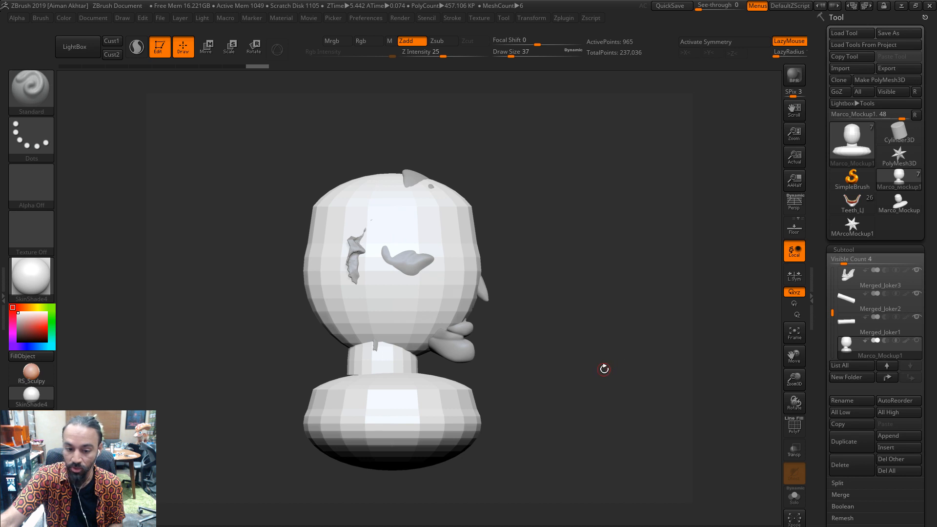
pyautogui.keyDown('shift'); pyautogui.moveTo(703, 367); pyautogui.dragTo(593, 365); pyautogui.keyUp('shift')
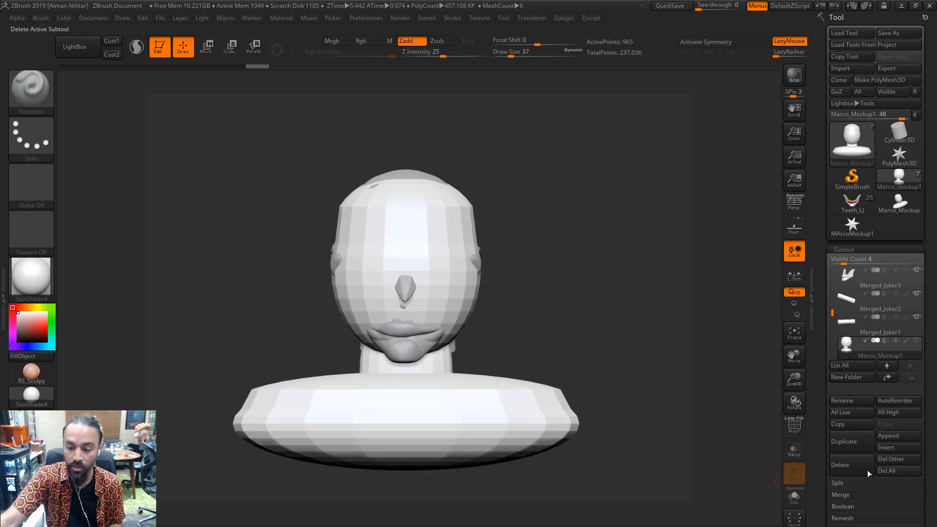
pyautogui.click(844, 250)
pyautogui.click(847, 262)
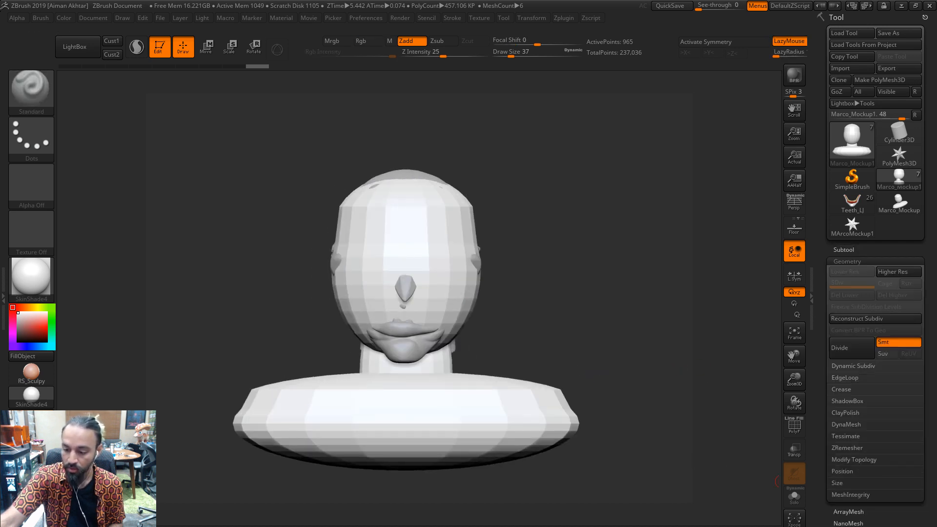
pyautogui.click(856, 460)
pyautogui.click(860, 495)
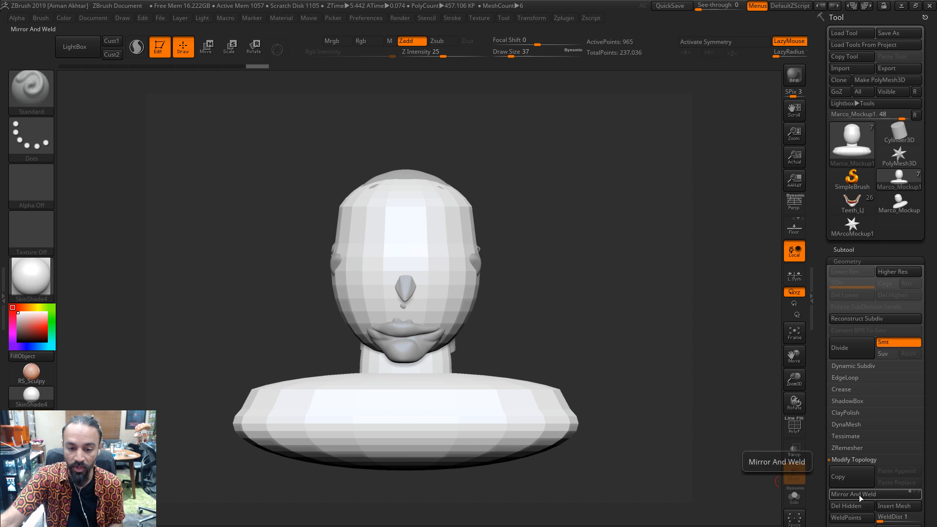
pyautogui.click(845, 250)
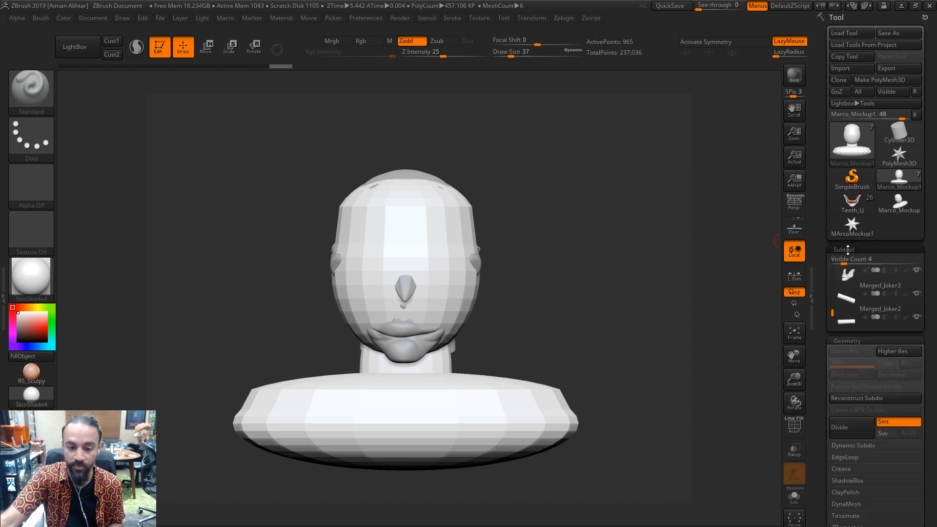
# Move the Marco_Mockup1 bust slightly backward along Z with a transpose line, and return to Draw mode
pyautogui.press('w')
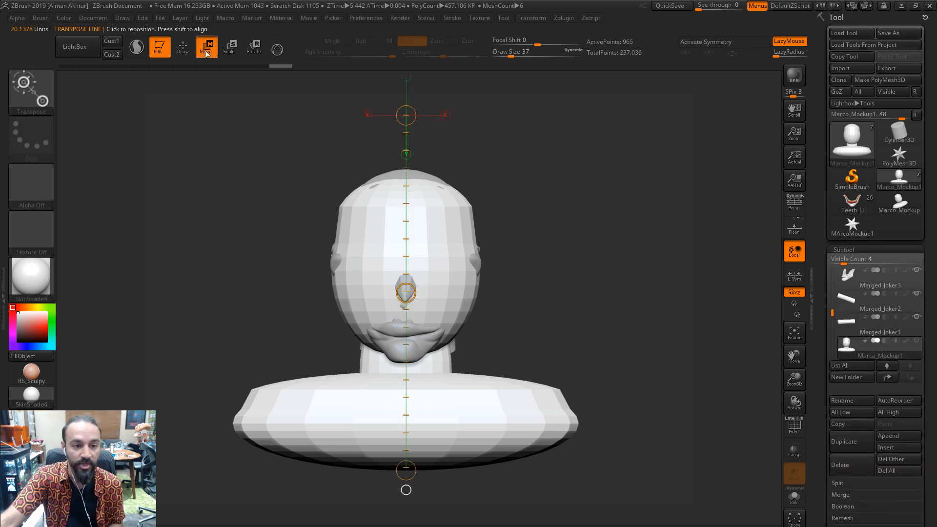
pyautogui.moveTo(457, 410); pyautogui.dragTo(615, 409)
pyautogui.moveTo(505, 393); pyautogui.dragTo(505, 238)
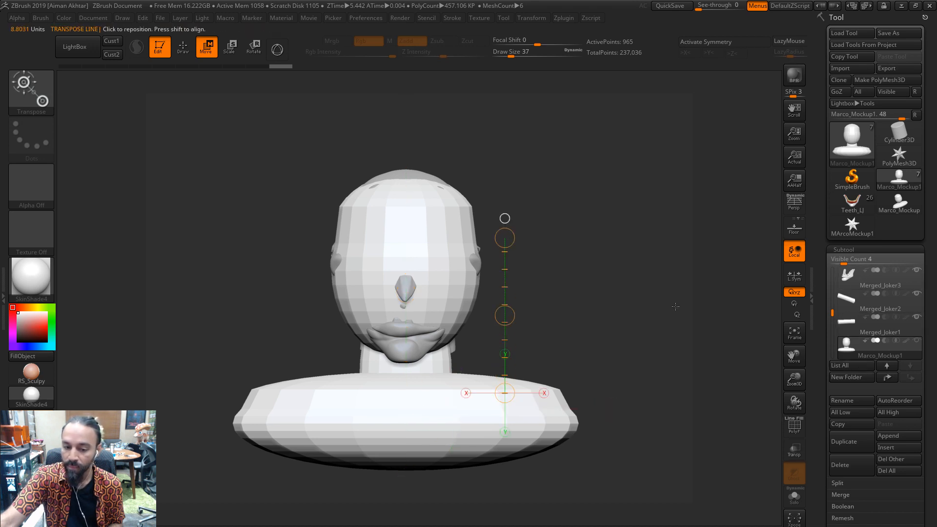
pyautogui.moveTo(676, 307); pyautogui.dragTo(682, 301)
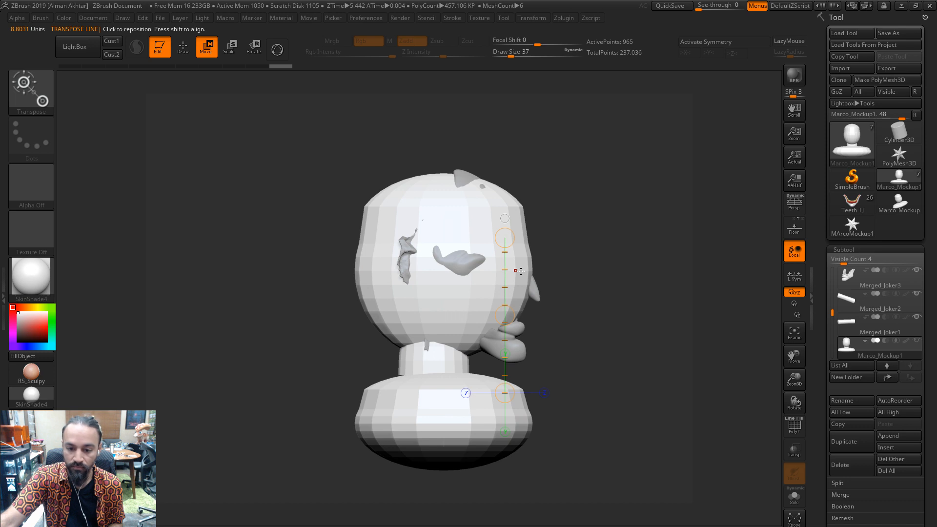
pyautogui.keyDown('shift'); pyautogui.moveTo(470, 298); pyautogui.dragTo(650, 298); pyautogui.keyUp('shift')
pyautogui.moveTo(559, 301)
pyautogui.mouseDown()
pyautogui.moveTo(527, 302)
pyautogui.moveTo(549, 301)
pyautogui.mouseUp()
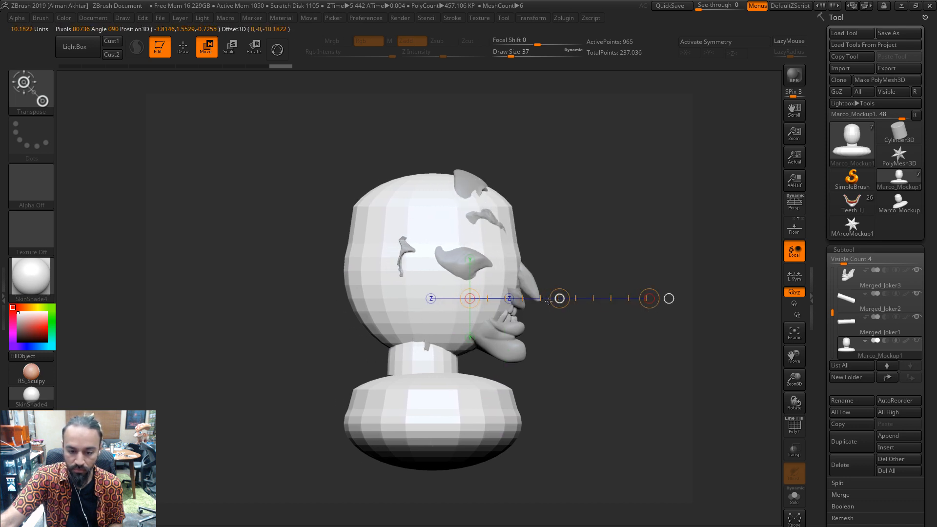
pyautogui.keyDown('shift'); pyautogui.moveTo(614, 387); pyautogui.dragTo(584, 388); pyautogui.keyUp('shift')
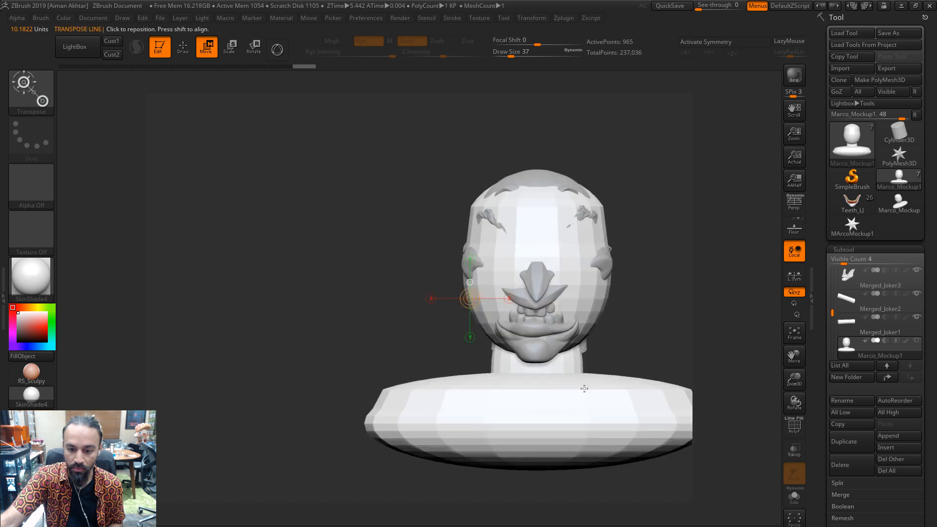
pyautogui.keyDown('alt'); pyautogui.moveTo(695, 322); pyautogui.dragTo(572, 299); pyautogui.keyUp('alt')
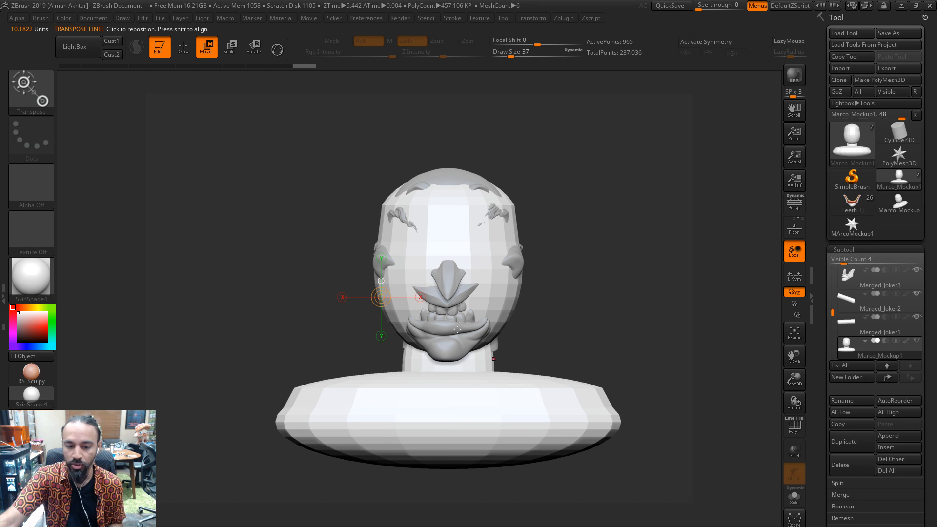
pyautogui.click(190, 47)
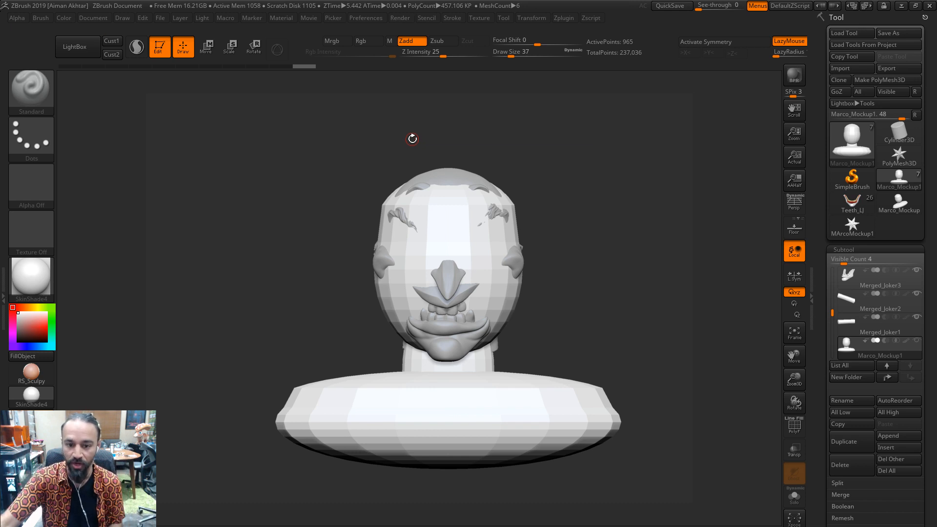
# Open the Scale Master plugin settings and set the subtool sizing units to inches
pyautogui.click(565, 18)
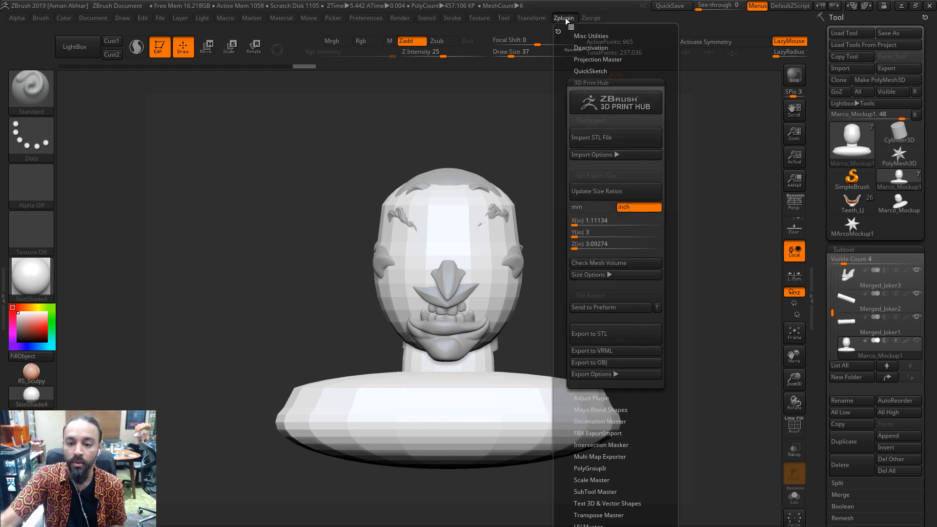
pyautogui.click(607, 83)
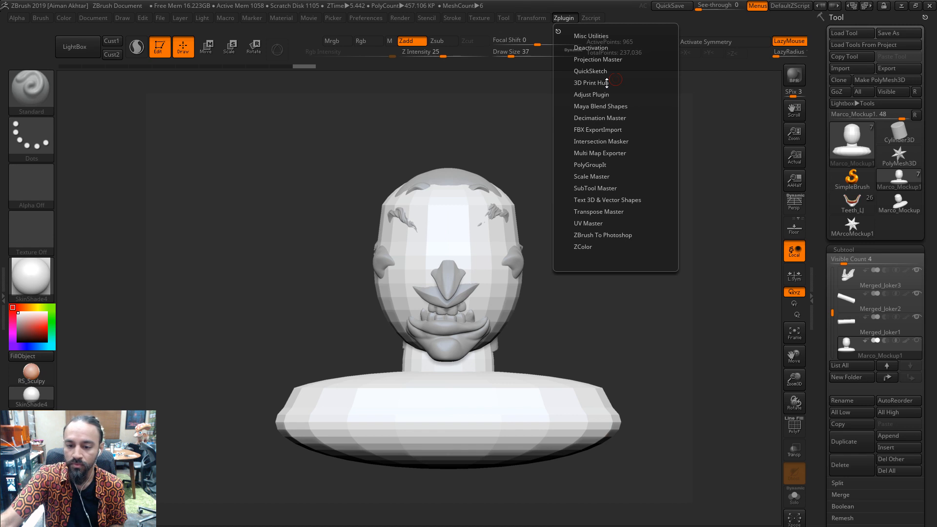
pyautogui.click(591, 176)
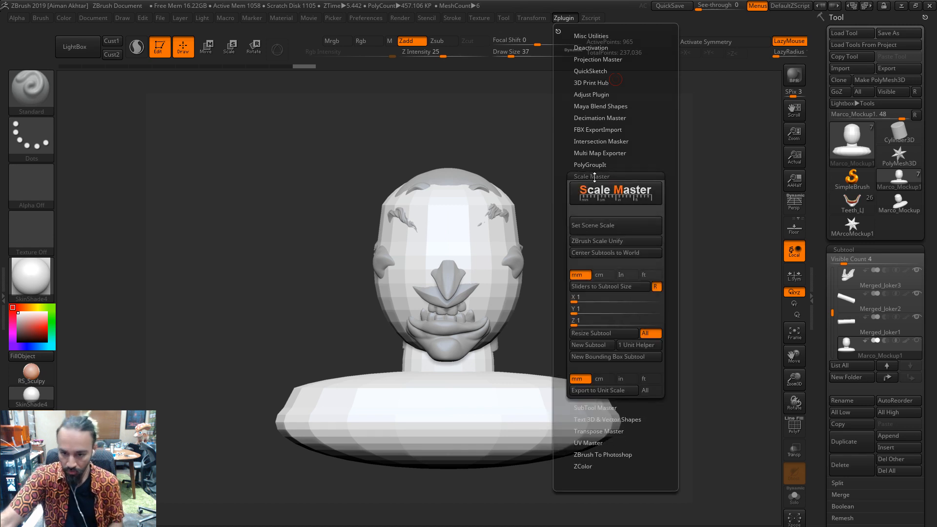
pyautogui.click(628, 276)
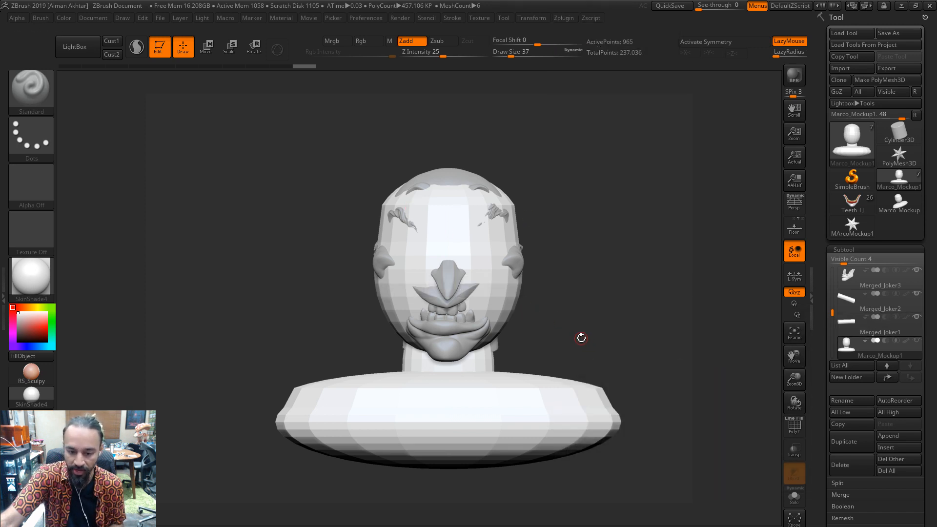
# Isolate the 10-inch head scan subtool to inspect it alone, and bring the other visible subtools back
pyautogui.press('f')
pyautogui.keyDown('ctrl'); pyautogui.moveTo(589, 345); pyautogui.dragTo(591, 346, button='right'); pyautogui.keyUp('ctrl')
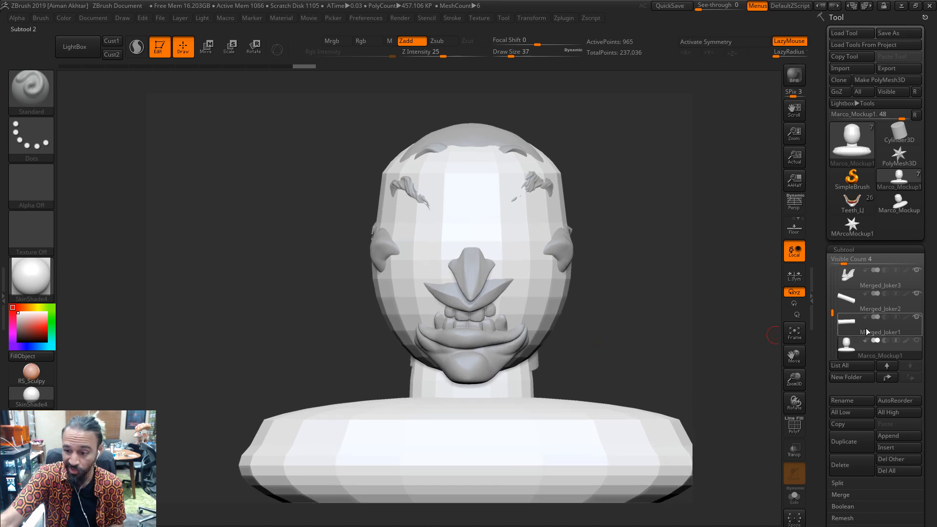
pyautogui.moveTo(834, 313); pyautogui.dragTo(834, 272)
pyautogui.click(852, 300)
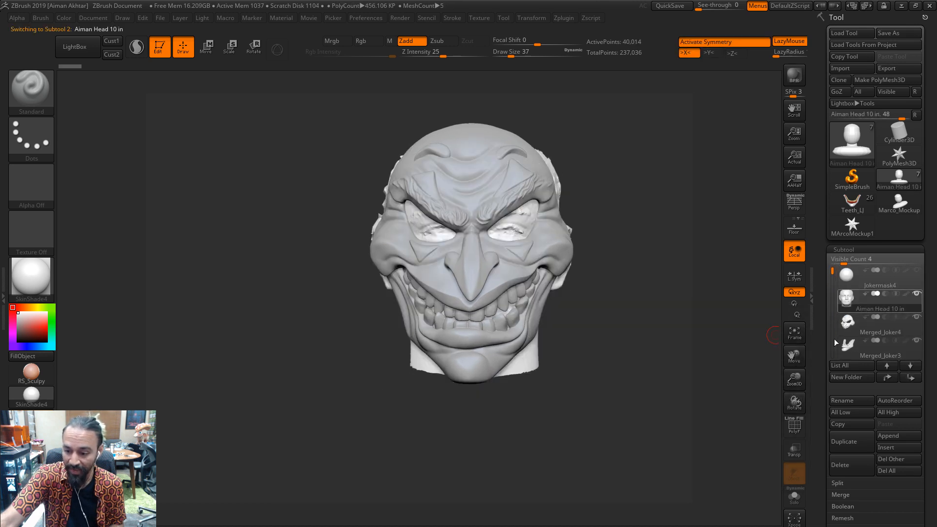
pyautogui.click(794, 497)
pyautogui.moveTo(595, 382)
pyautogui.mouseDown()
pyautogui.moveTo(628, 383)
pyautogui.moveTo(600, 392)
pyautogui.mouseUp()
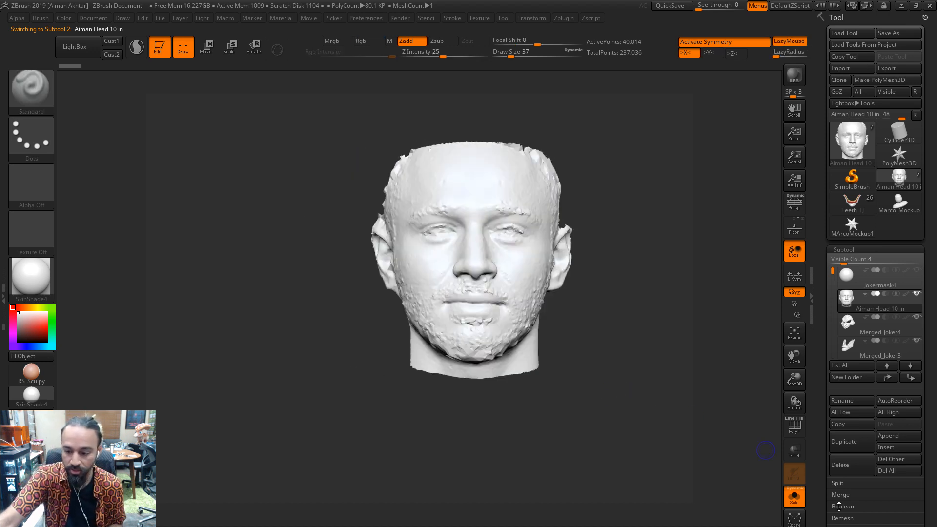
pyautogui.click(795, 505)
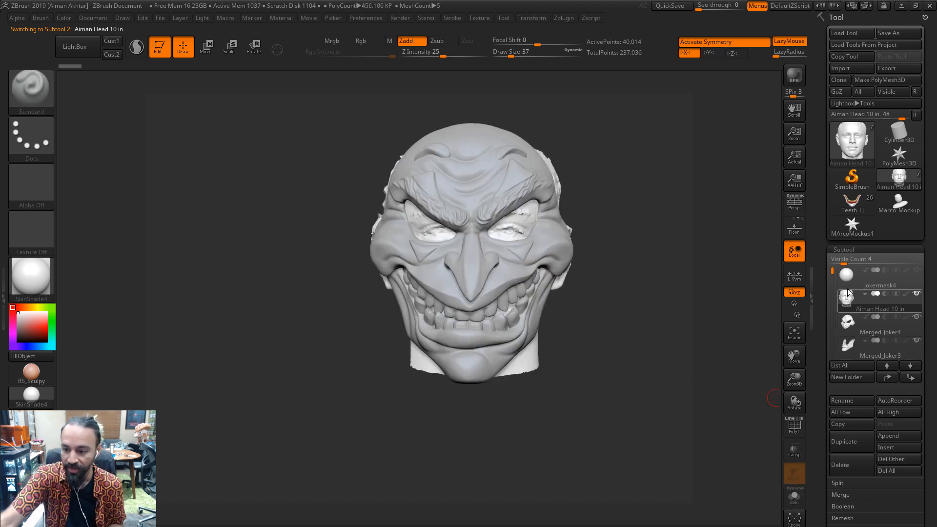
# Show the low-poly bust mockup subtool and make it active in a side view
pyautogui.moveTo(833, 272); pyautogui.dragTo(833, 323)
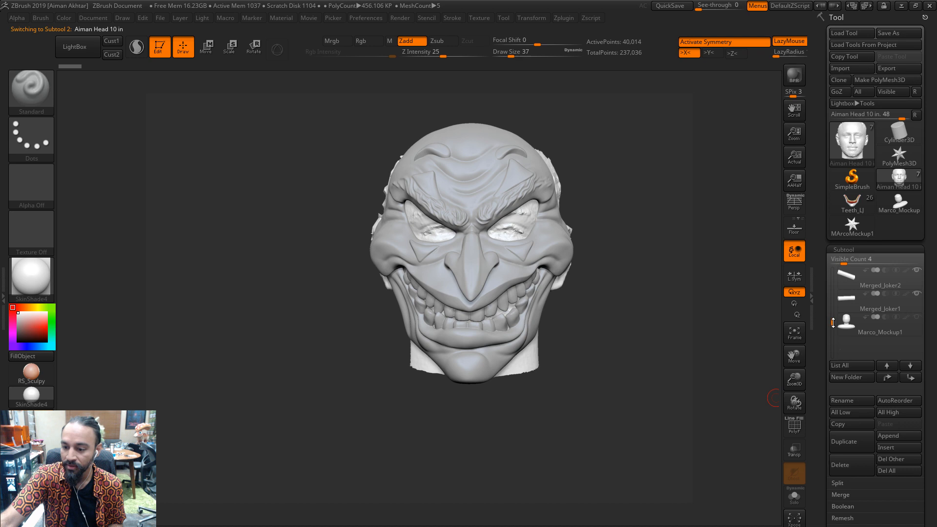
pyautogui.click(917, 318)
pyautogui.moveTo(688, 361)
pyautogui.mouseDown()
pyautogui.moveTo(425, 312)
pyautogui.moveTo(433, 282)
pyautogui.moveTo(447, 286)
pyautogui.moveTo(434, 260)
pyautogui.moveTo(390, 225)
pyautogui.moveTo(409, 226)
pyautogui.mouseUp()
pyautogui.keyDown('alt'); pyautogui.click(417, 303); pyautogui.keyUp('alt')
# Push the mockup's face area back into the head on one side with the Move brush, using a draw size of 386
pyautogui.press('b')
pyautogui.press('m')
pyautogui.press('v')
pyautogui.press('s')
pyautogui.press('s')
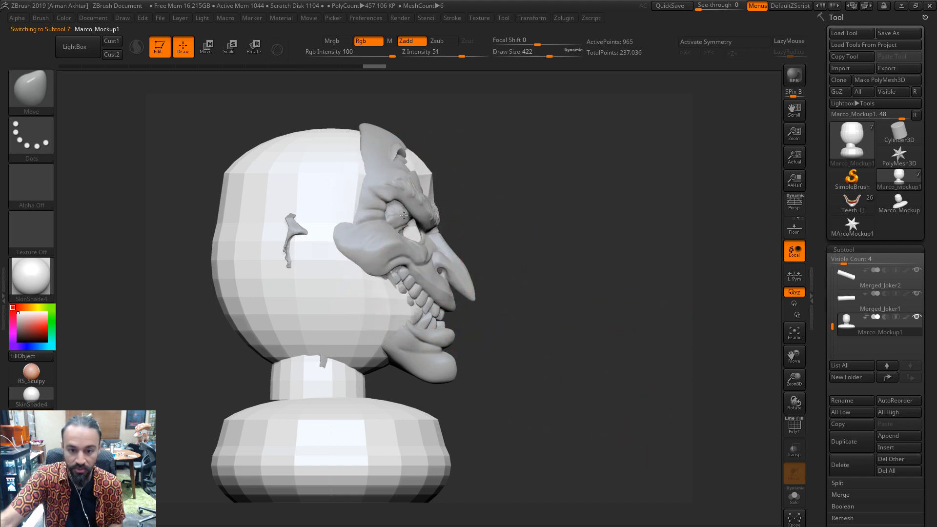
pyautogui.press('s')
pyautogui.moveTo(420, 266); pyautogui.dragTo(417, 268)
pyautogui.moveTo(415, 304)
pyautogui.mouseDown()
pyautogui.moveTo(394, 296)
pyautogui.moveTo(401, 272)
pyautogui.mouseUp()
# Hide the four Merged_Joker mask and pin subtools, leaving the head scan and bust mockup visible
pyautogui.keyDown('alt'); pyautogui.click(458, 283); pyautogui.keyUp('alt')
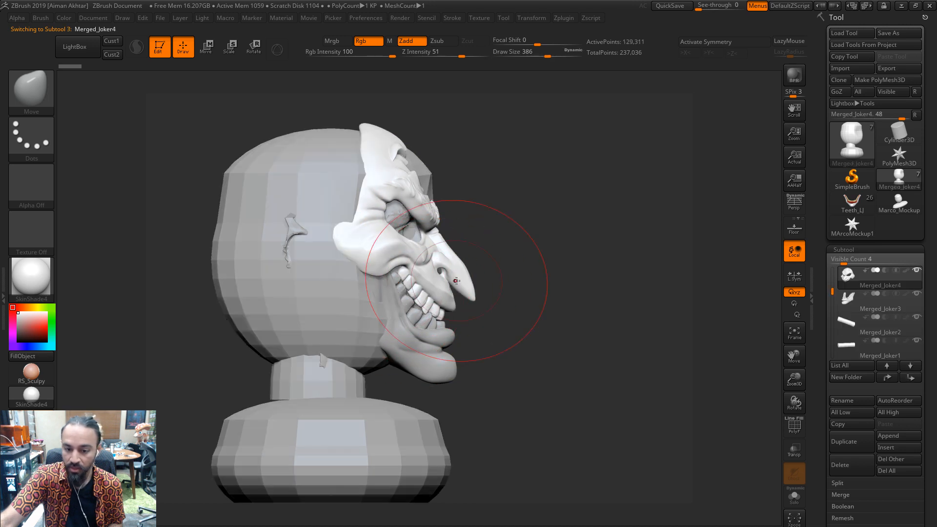
pyautogui.moveTo(493, 286); pyautogui.dragTo(780, 316)
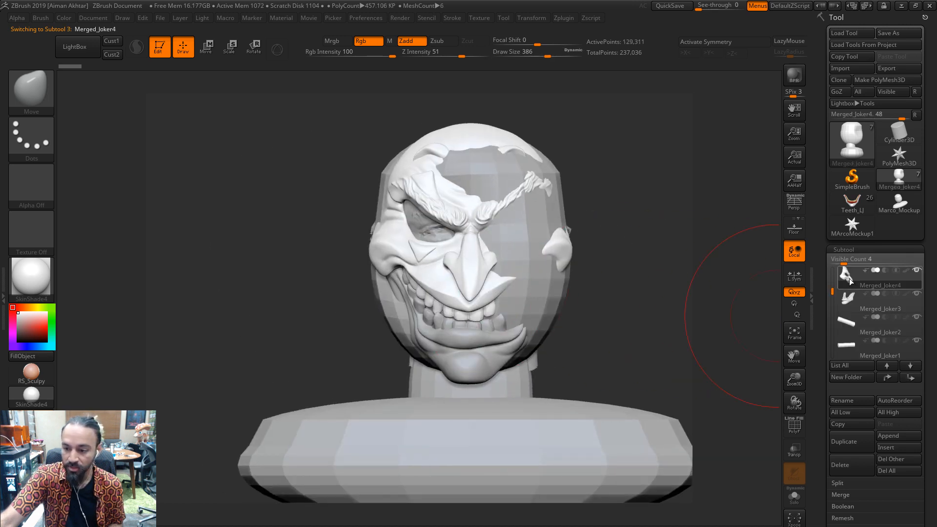
pyautogui.click(851, 301)
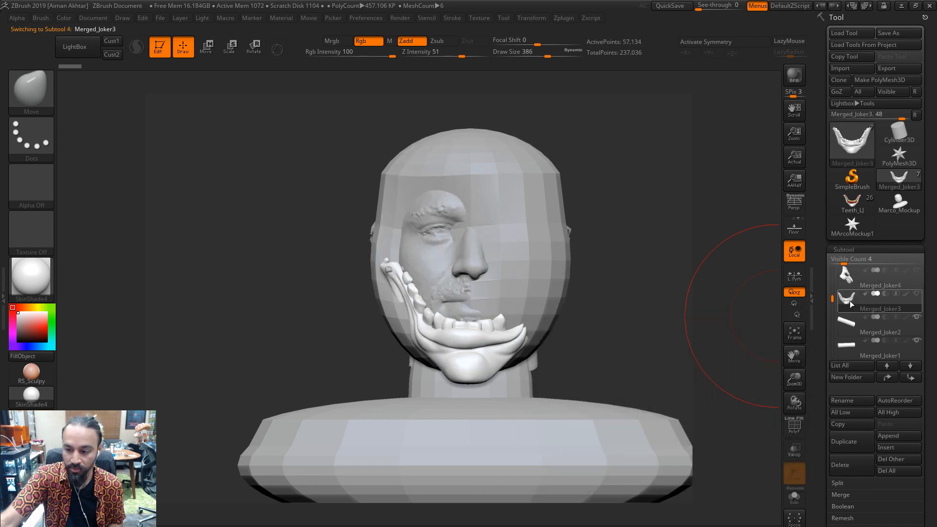
pyautogui.click(853, 356)
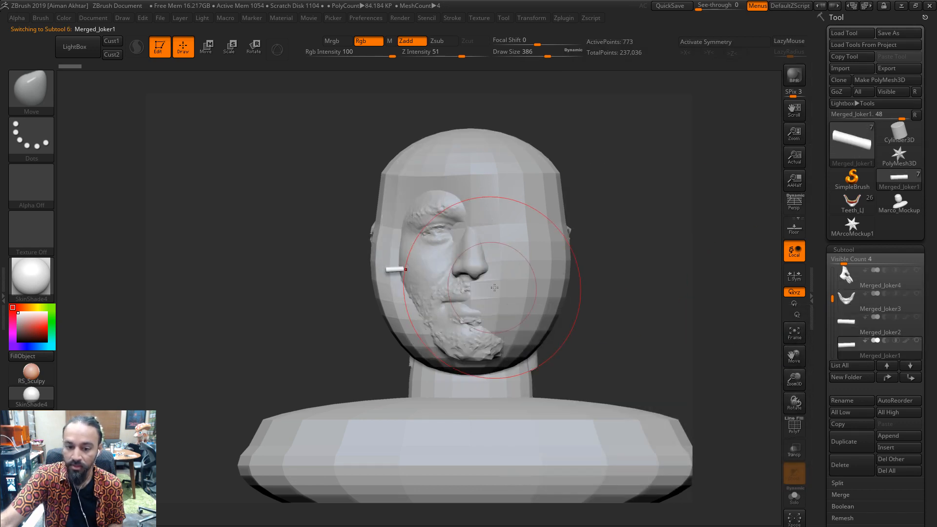
# Mirror and weld the bust mockup so both sides share the recessed face shape
pyautogui.keyDown('alt'); pyautogui.click(507, 285); pyautogui.keyUp('alt')
pyautogui.press('g')
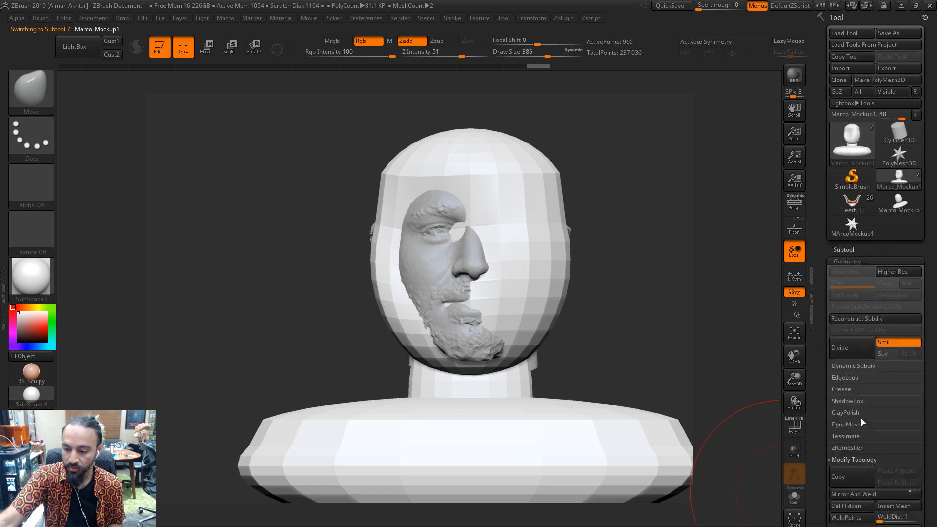
pyautogui.click(851, 493)
# Push the leftover centre strip of the mockup's face back behind the scan with the Move brush at size 228
pyautogui.moveTo(654, 318); pyautogui.dragTo(494, 308)
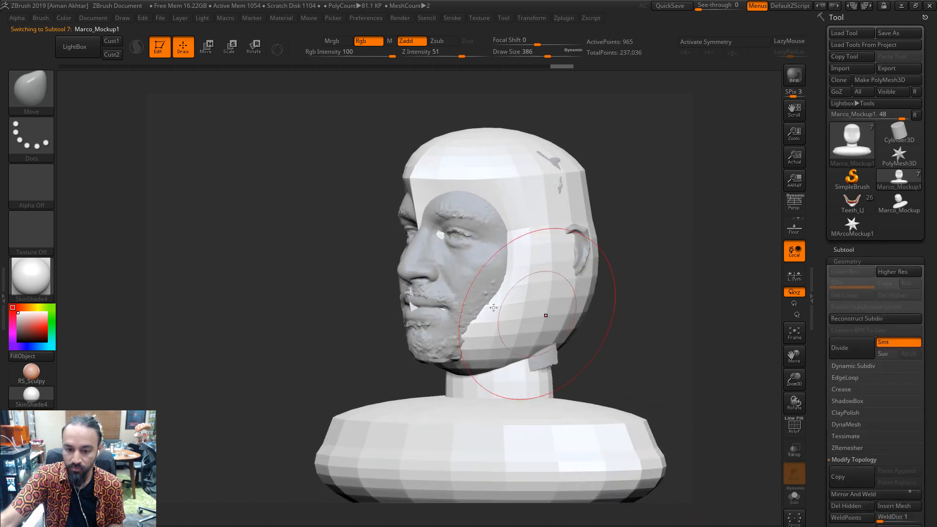
pyautogui.moveTo(430, 301); pyautogui.dragTo(437, 300)
pyautogui.press('s')
pyautogui.click(419, 249)
pyautogui.moveTo(423, 235); pyautogui.dragTo(429, 237)
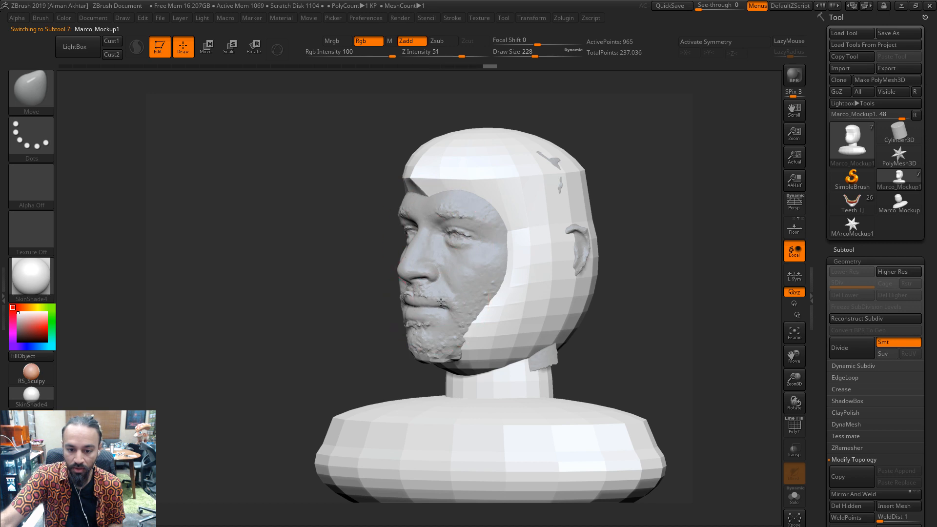
# Smooth the centre of the mockup's face opening, turn on X symmetry and enlarge the brush to 293
pyautogui.moveTo(737, 328); pyautogui.dragTo(781, 326)
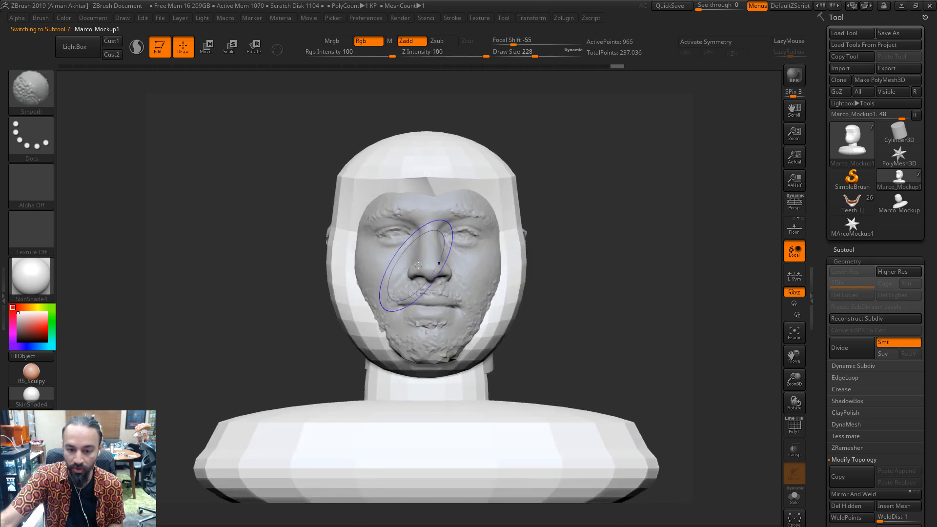
pyautogui.moveTo(440, 230)
pyautogui.keyDown('shift'); pyautogui.mouseDown()
pyautogui.moveTo(430, 244)
pyautogui.moveTo(434, 303)
pyautogui.moveTo(434, 217)
pyautogui.moveTo(432, 313)
pyautogui.mouseUp(); pyautogui.keyUp('shift')
pyautogui.press('x')
pyautogui.press('s')
pyautogui.click(449, 264)
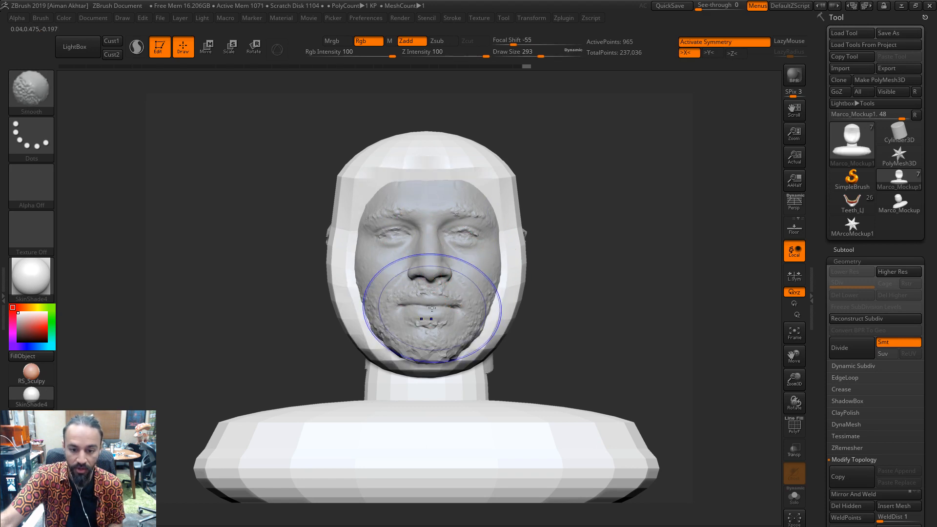
# Smooth away the facial detail and beard texture on the head scan with a draw size of 430
pyautogui.moveTo(632, 291)
pyautogui.keyDown('shift'); pyautogui.mouseDown()
pyautogui.moveTo(693, 293)
pyautogui.moveTo(570, 285)
pyautogui.moveTo(493, 298)
pyautogui.mouseUp(); pyautogui.keyUp('shift')
pyautogui.keyDown('alt'); pyautogui.click(421, 276); pyautogui.keyUp('alt')
pyautogui.moveTo(412, 259)
pyautogui.keyDown('shift'); pyautogui.mouseDown()
pyautogui.moveTo(415, 293)
pyautogui.moveTo(398, 282)
pyautogui.mouseUp(); pyautogui.keyUp('shift')
pyautogui.moveTo(582, 303); pyautogui.dragTo(452, 298)
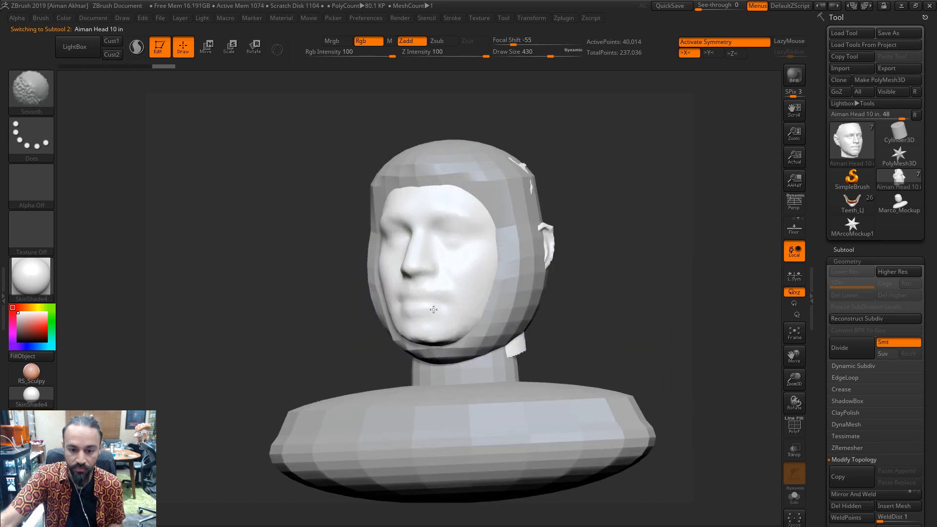
# Lift the underside of the bust mockup's jaw toward the scan's chin with a smaller Move brush
pyautogui.moveTo(606, 289); pyautogui.dragTo(518, 289)
pyautogui.keyDown('alt'); pyautogui.click(514, 312); pyautogui.keyUp('alt')
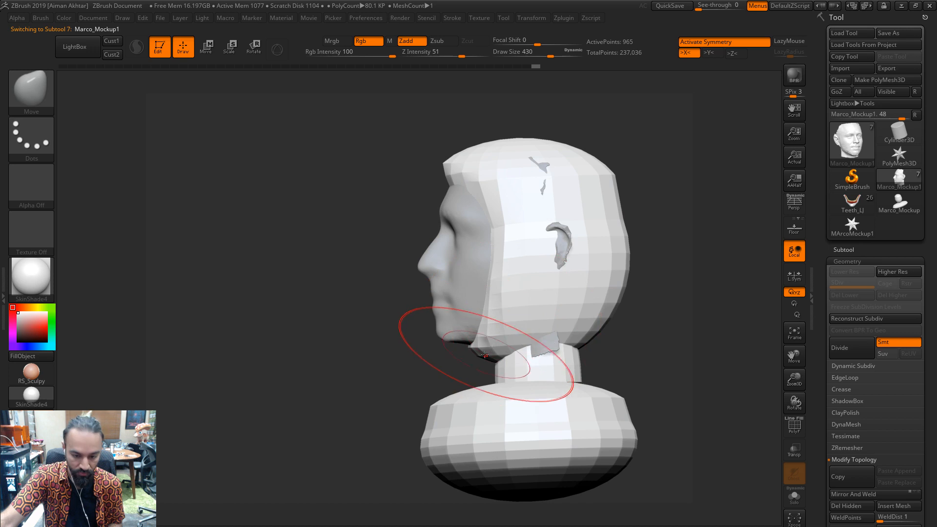
pyautogui.press('s')
pyautogui.moveTo(482, 356)
pyautogui.mouseDown()
pyautogui.moveTo(475, 358)
pyautogui.moveTo(481, 340)
pyautogui.mouseUp()
pyautogui.press('s')
pyautogui.moveTo(472, 381)
pyautogui.keyDown('shift'); pyautogui.mouseDown()
pyautogui.moveTo(556, 357)
pyautogui.moveTo(634, 350)
pyautogui.moveTo(603, 344)
pyautogui.moveTo(598, 366)
pyautogui.mouseUp(); pyautogui.keyUp('shift')
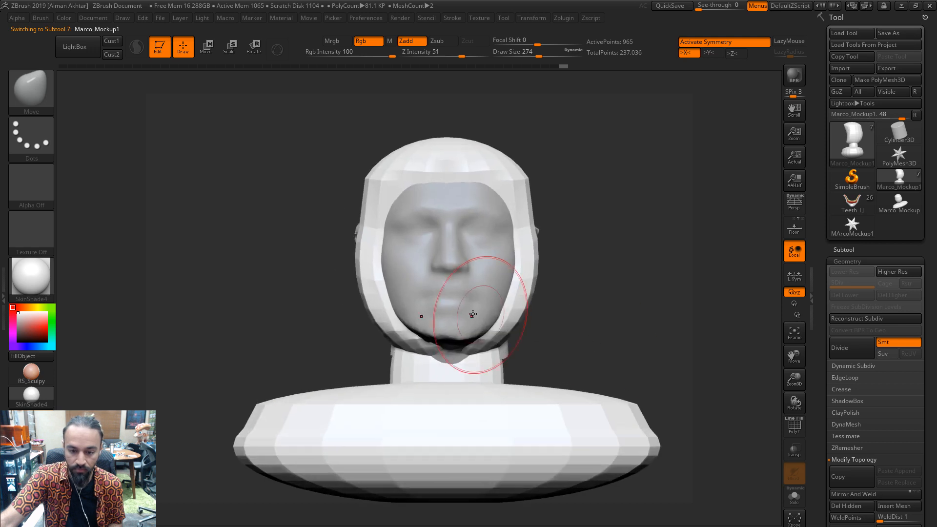
# Narrow the bust mockup's sides symmetrically around the jaw and ears to follow the head scan
pyautogui.keyDown('alt'); pyautogui.click(474, 311); pyautogui.keyUp('alt')
pyautogui.press('s')
pyautogui.moveTo(471, 305); pyautogui.dragTo(516, 285)
pyautogui.keyDown('alt'); pyautogui.click(532, 297); pyautogui.keyUp('alt')
pyautogui.press('s')
pyautogui.moveTo(528, 254)
pyautogui.mouseDown()
pyautogui.moveTo(519, 252)
pyautogui.moveTo(507, 286)
pyautogui.mouseUp()
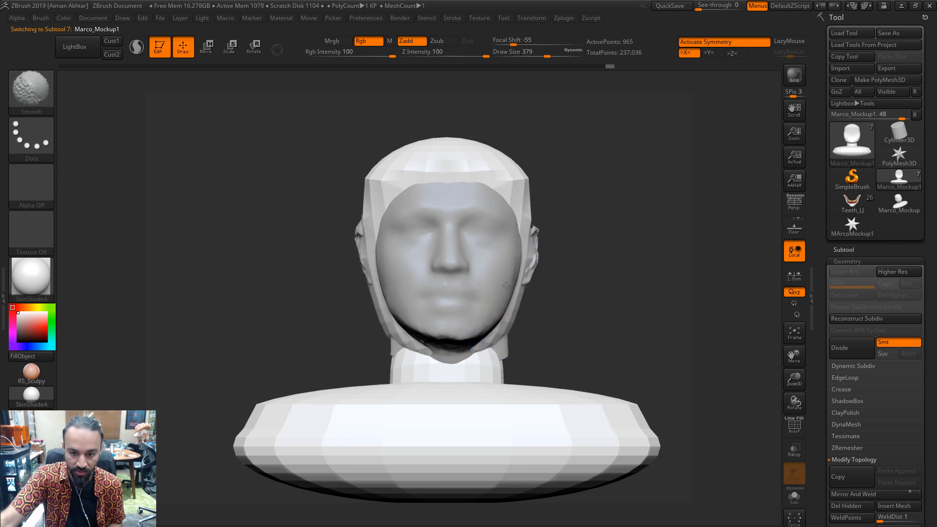
# Smooth the mockup behind the ear and jaw, and push the lower back of the skull inward in profile
pyautogui.moveTo(586, 284); pyautogui.dragTo(684, 289)
pyautogui.keyDown('shift'); pyautogui.moveTo(471, 274); pyautogui.dragTo(425, 295); pyautogui.keyUp('shift')
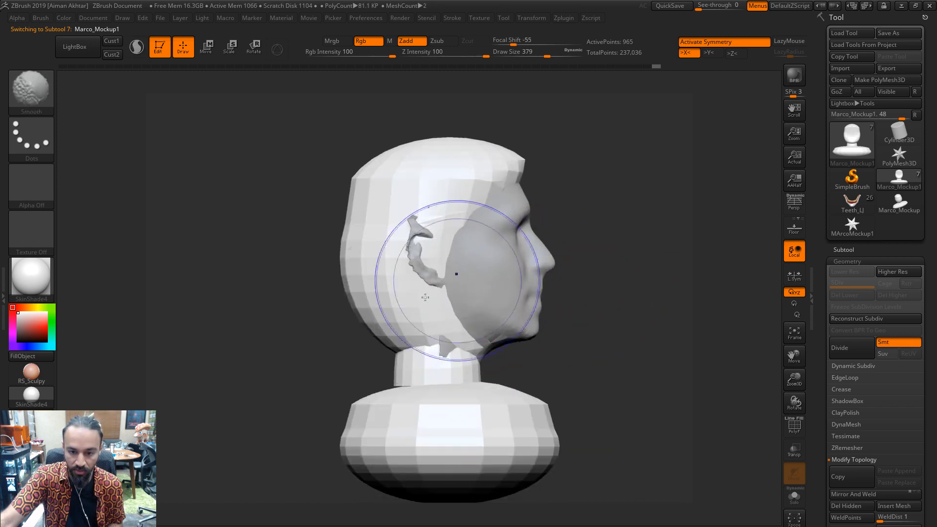
pyautogui.moveTo(358, 307)
pyautogui.mouseDown()
pyautogui.moveTo(369, 301)
pyautogui.moveTo(347, 262)
pyautogui.moveTo(326, 256)
pyautogui.mouseUp()
pyautogui.press('s')
pyautogui.moveTo(355, 242); pyautogui.dragTo(340, 244)
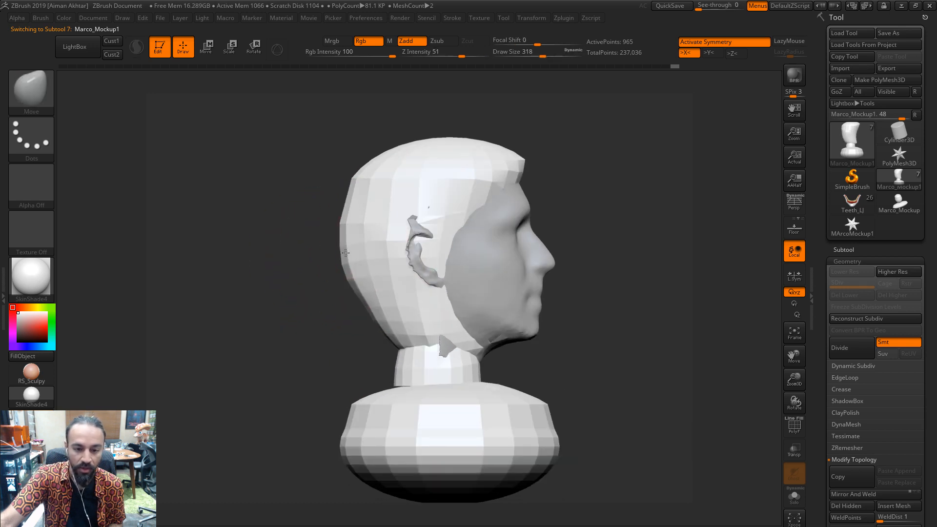
# Refine the curve of the mockup's nape and upper back of the head with Move and Smooth strokes
pyautogui.press('s')
pyautogui.moveTo(374, 302); pyautogui.dragTo(385, 313)
pyautogui.keyDown('shift'); pyautogui.moveTo(384, 313); pyautogui.dragTo(373, 296); pyautogui.keyUp('shift')
pyautogui.moveTo(357, 302)
pyautogui.mouseDown()
pyautogui.moveTo(367, 302)
pyautogui.moveTo(365, 277)
pyautogui.moveTo(354, 280)
pyautogui.mouseUp()
pyautogui.moveTo(367, 201); pyautogui.dragTo(363, 200)
pyautogui.moveTo(648, 224); pyautogui.dragTo(544, 215)
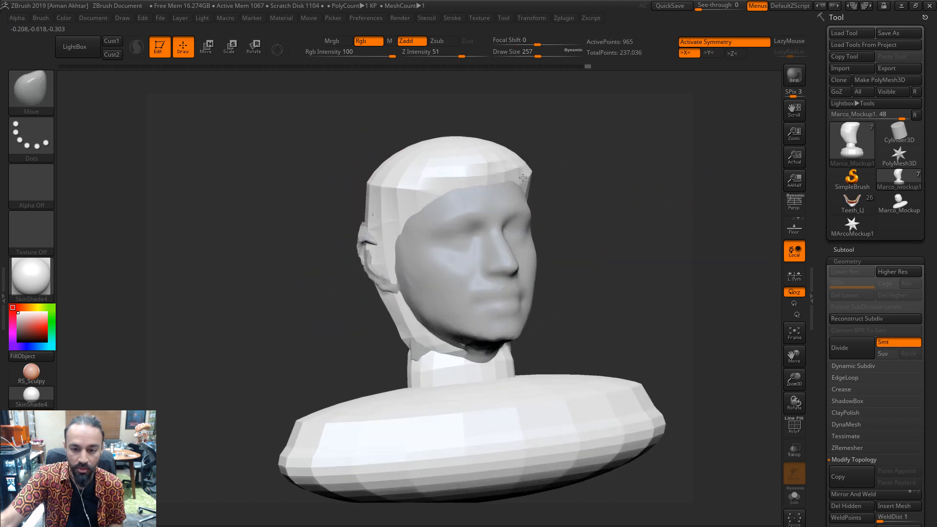
pyautogui.moveTo(578, 188)
pyautogui.keyDown('shift'); pyautogui.mouseDown()
pyautogui.moveTo(704, 249)
pyautogui.moveTo(601, 274)
pyautogui.moveTo(443, 367)
pyautogui.moveTo(416, 363)
pyautogui.moveTo(426, 349)
pyautogui.mouseUp(); pyautogui.keyUp('shift')
pyautogui.press('s')
pyautogui.click(421, 365)
pyautogui.hotkey('ctrl', 'z')
pyautogui.press('s')
pyautogui.click(423, 365)
pyautogui.hotkey('ctrl', 'z')
# Switch to the Move Topological brush and adjust the mockup where the jaw meets the neck
pyautogui.press('b')
pyautogui.press('m')
pyautogui.press('t')
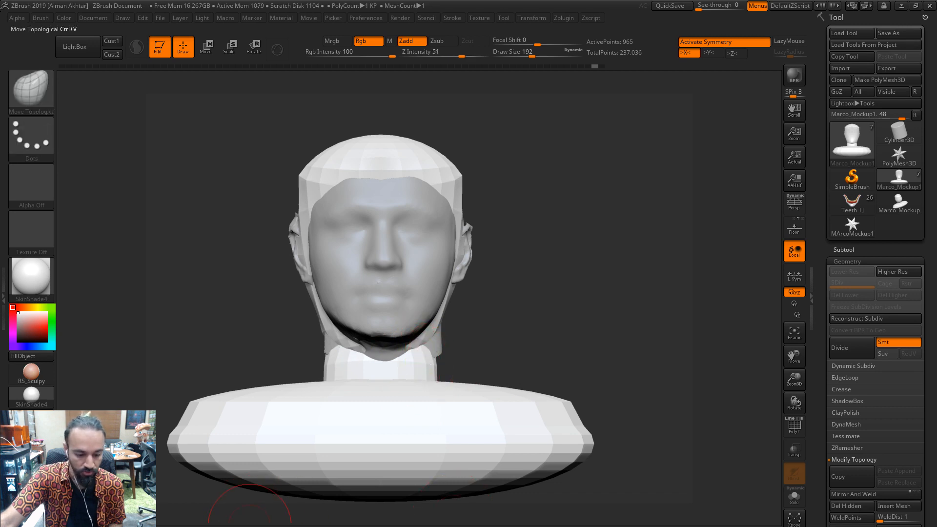
pyautogui.moveTo(426, 348); pyautogui.dragTo(422, 343)
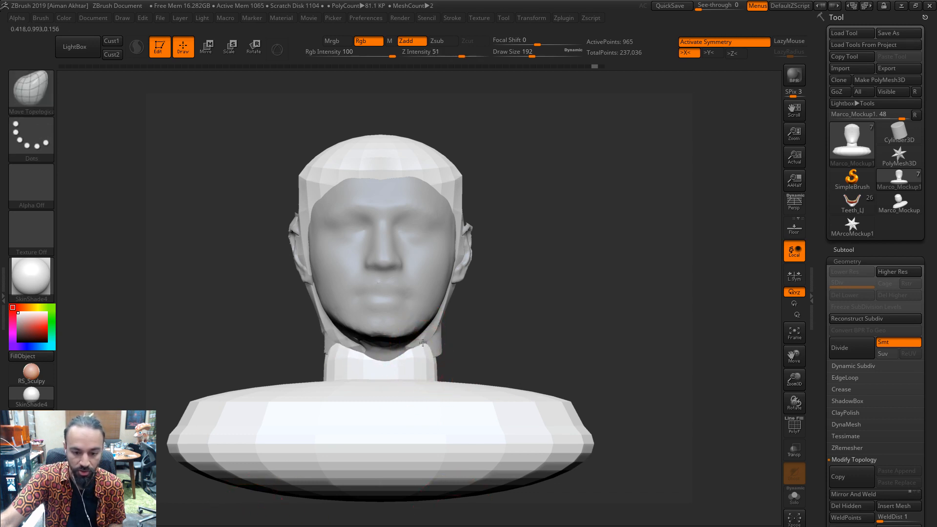
pyautogui.press('s')
pyautogui.moveTo(432, 378)
pyautogui.mouseDown()
pyautogui.moveTo(433, 389)
pyautogui.moveTo(420, 372)
pyautogui.mouseUp()
pyautogui.hotkey('ctrl', 'z')
# Adjust the side of the neck and its rear lower edge on the mockup with Move Topological
pyautogui.press('s')
pyautogui.moveTo(503, 355); pyautogui.dragTo(438, 356)
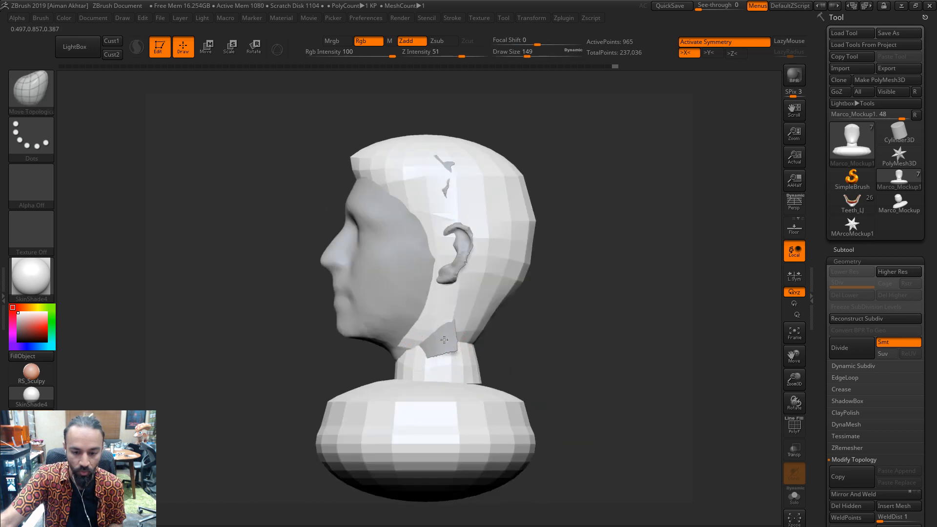
pyautogui.moveTo(559, 368); pyautogui.dragTo(456, 373)
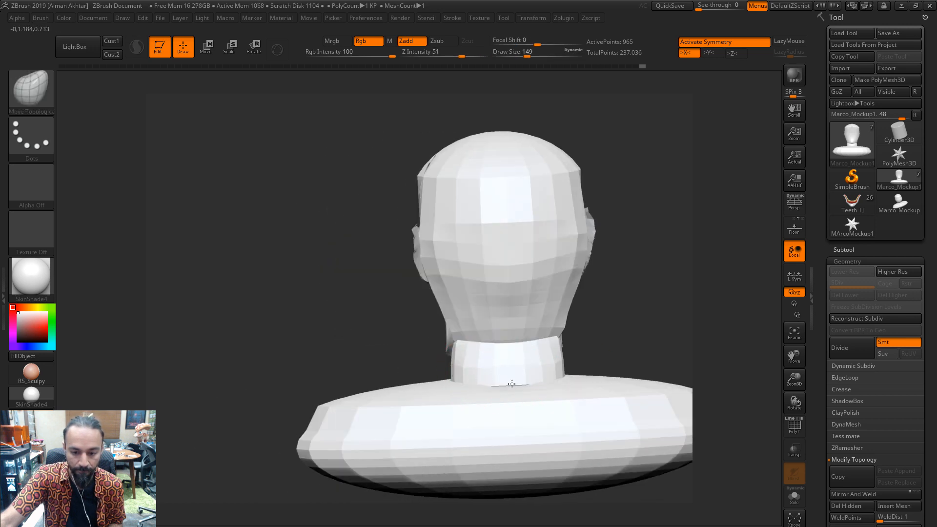
pyautogui.moveTo(511, 384); pyautogui.dragTo(511, 389)
pyautogui.moveTo(438, 373); pyautogui.dragTo(458, 376)
pyautogui.press('s')
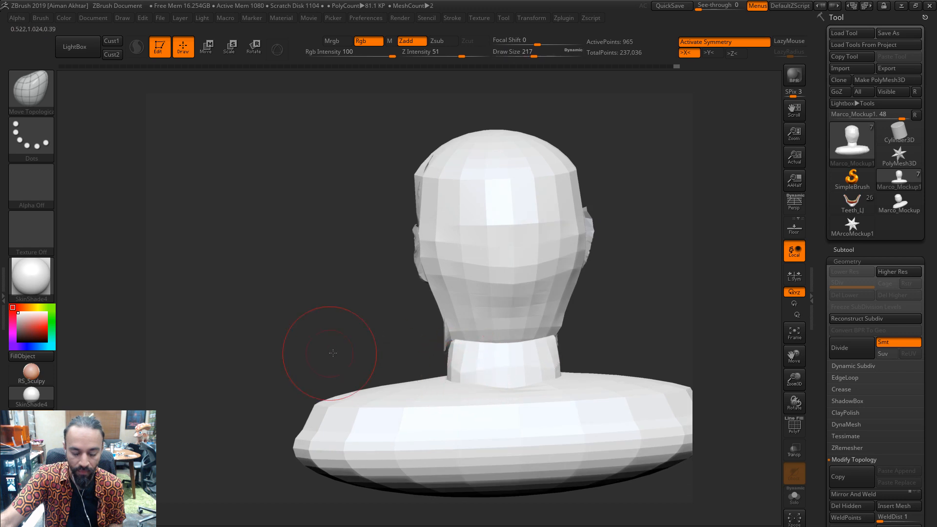
# Clip the bottom of the bust flat with a straight horizontal cut across the lower shoulders
pyautogui.keyDown('shift'); pyautogui.moveTo(333, 352); pyautogui.dragTo(444, 406); pyautogui.keyUp('shift')
pyautogui.keyDown('alt'); pyautogui.moveTo(611, 362); pyautogui.dragTo(583, 409); pyautogui.keyUp('alt')
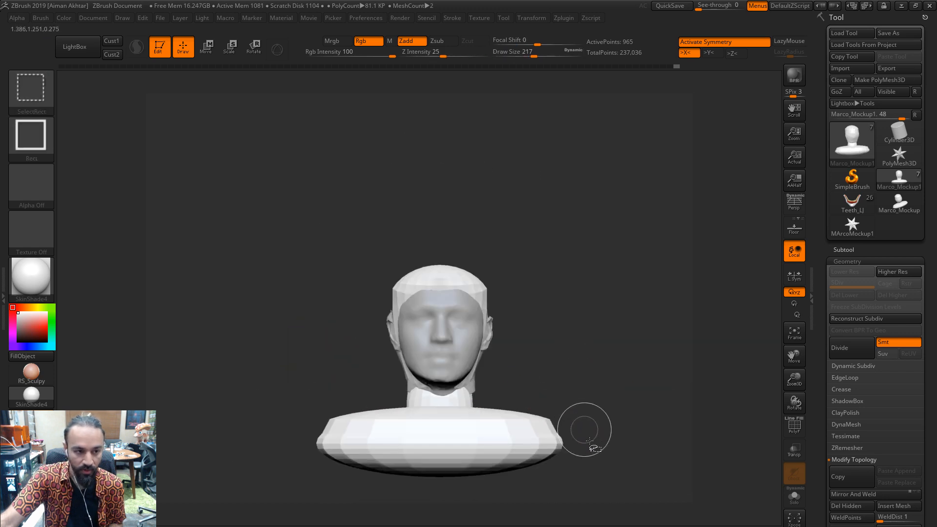
pyautogui.click(31, 90)
pyautogui.click(90, 109)
pyautogui.keyDown('ctrl'); pyautogui.keyDown('shift'); pyautogui.moveTo(577, 444); pyautogui.dragTo(156, 444); pyautogui.keyUp('shift'); pyautogui.keyUp('ctrl')
# Smooth the bust's shoulders and chest above the flat base with a draw size of 318
pyautogui.moveTo(532, 391)
pyautogui.keyDown('shift'); pyautogui.mouseDown()
pyautogui.moveTo(517, 415)
pyautogui.moveTo(539, 420)
pyautogui.mouseUp(); pyautogui.keyUp('shift')
pyautogui.moveTo(649, 459); pyautogui.dragTo(561, 459)
pyautogui.keyDown('shift'); pyautogui.moveTo(561, 424); pyautogui.dragTo(609, 429); pyautogui.keyUp('shift')
pyautogui.keyDown('shift'); pyautogui.moveTo(630, 467); pyautogui.dragTo(686, 469); pyautogui.keyUp('shift')
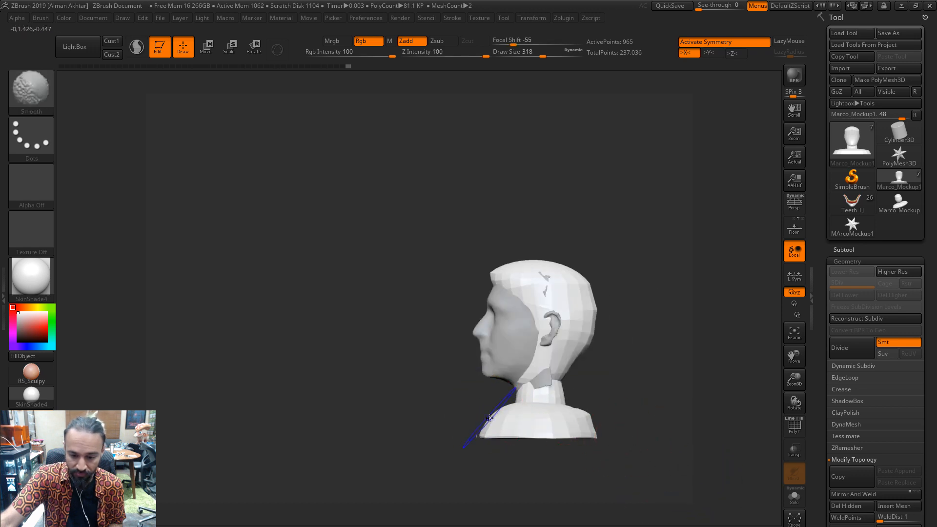
pyautogui.keyDown('shift'); pyautogui.moveTo(436, 426); pyautogui.dragTo(487, 429); pyautogui.keyUp('shift')
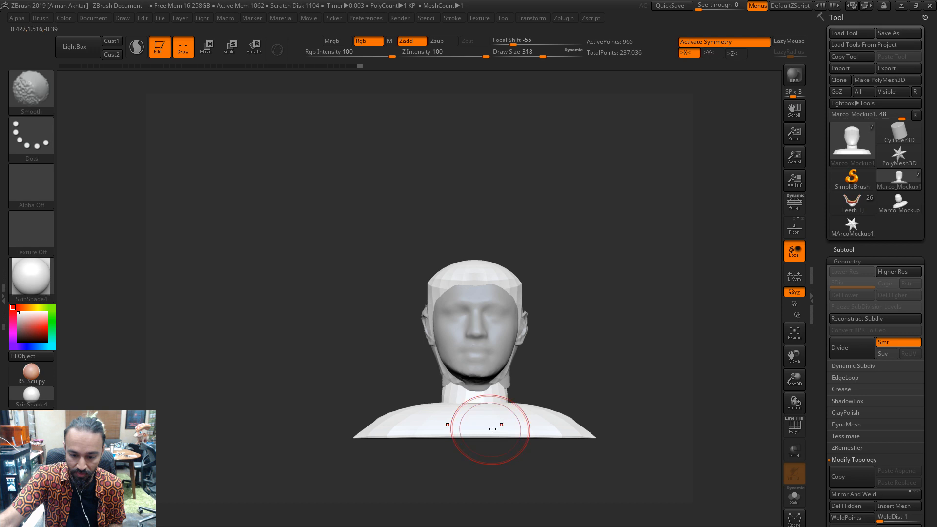
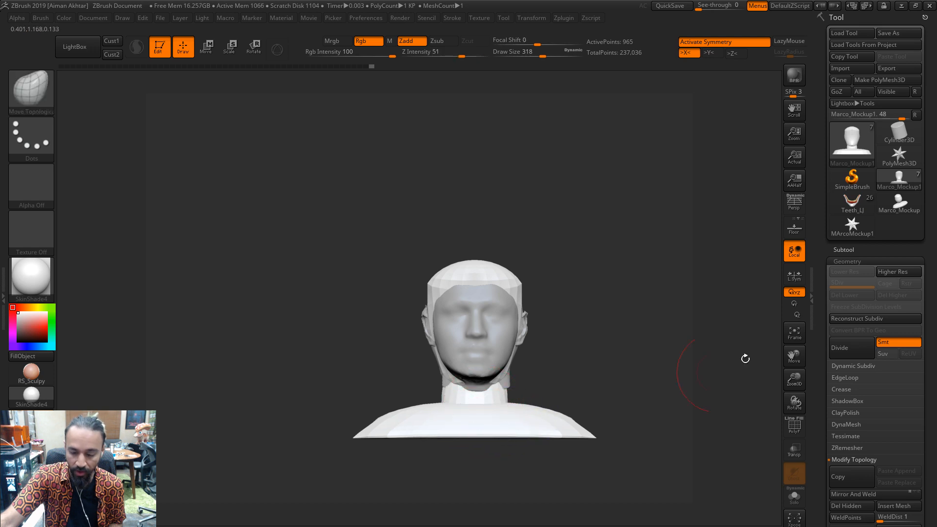
# DynaMesh the bust mockup at resolution 128 and isolate it from the other subtools
pyautogui.click(852, 425)
pyautogui.click(844, 444)
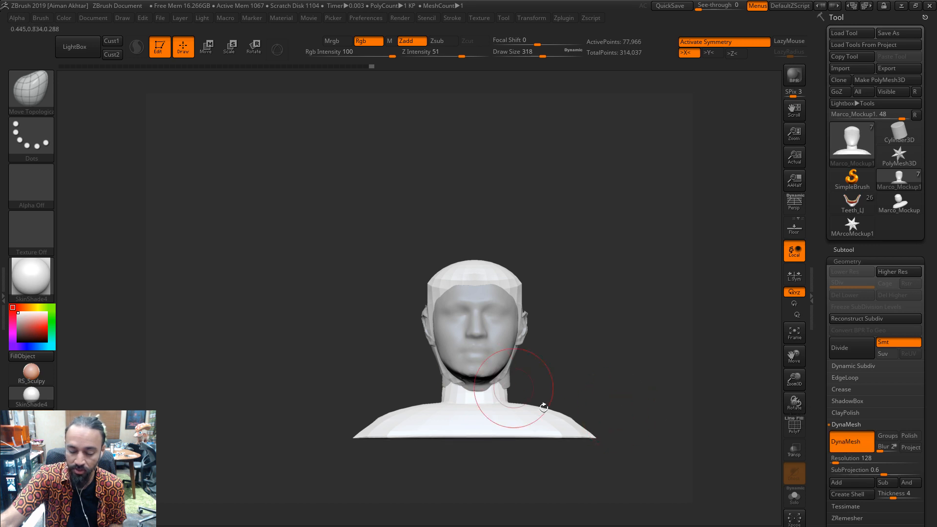
pyautogui.click(795, 497)
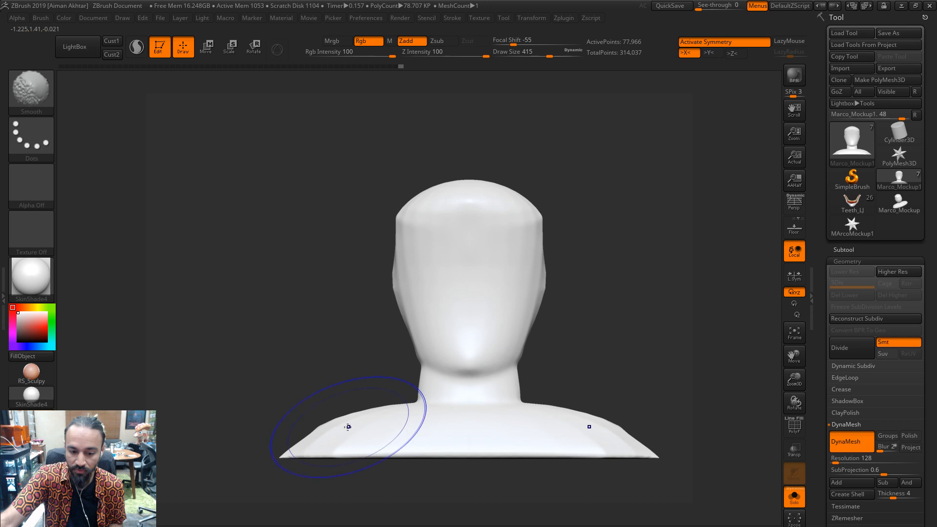
# Smooth away the facets on the mockup's shoulders, neck and head with a draw size of 415
pyautogui.moveTo(317, 361); pyautogui.dragTo(388, 362)
pyautogui.moveTo(303, 422)
pyautogui.keyDown('shift'); pyautogui.mouseDown()
pyautogui.moveTo(256, 394)
pyautogui.moveTo(256, 368)
pyautogui.mouseUp(); pyautogui.keyUp('shift')
pyautogui.keyDown('shift'); pyautogui.moveTo(258, 323); pyautogui.dragTo(243, 272); pyautogui.keyUp('shift')
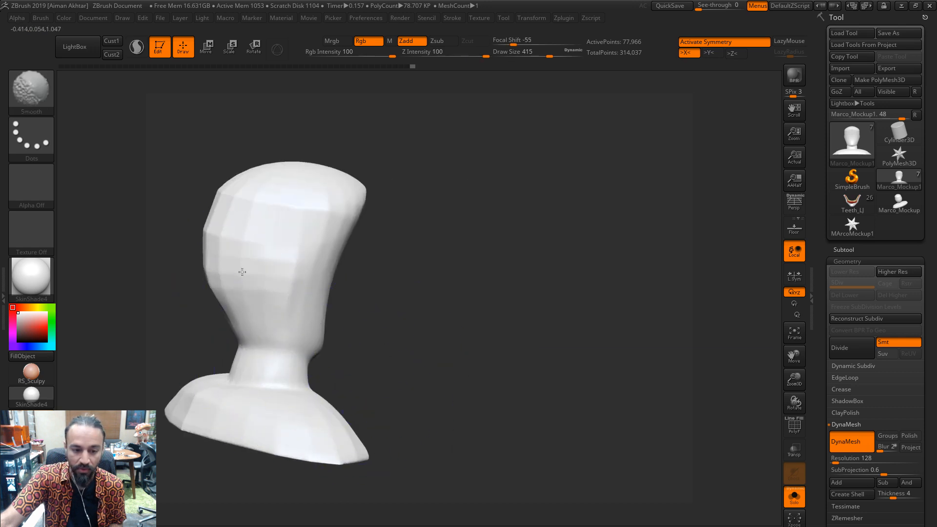
pyautogui.moveTo(249, 391)
pyautogui.keyDown('shift'); pyautogui.mouseDown()
pyautogui.moveTo(215, 403)
pyautogui.moveTo(195, 398)
pyautogui.mouseUp(); pyautogui.keyUp('shift')
pyautogui.keyDown('shift'); pyautogui.moveTo(266, 239); pyautogui.dragTo(306, 201); pyautogui.keyUp('shift')
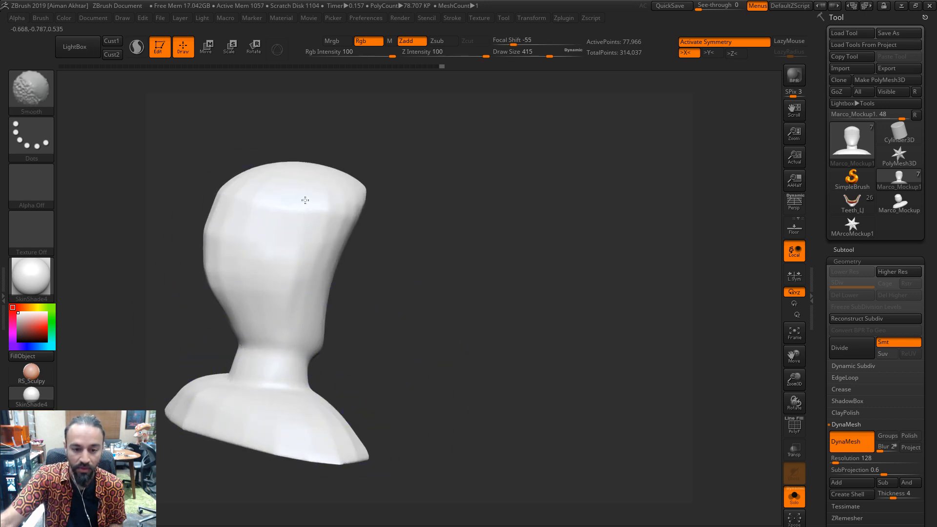
pyautogui.keyDown('shift'); pyautogui.moveTo(439, 293); pyautogui.dragTo(493, 296); pyautogui.keyUp('shift')
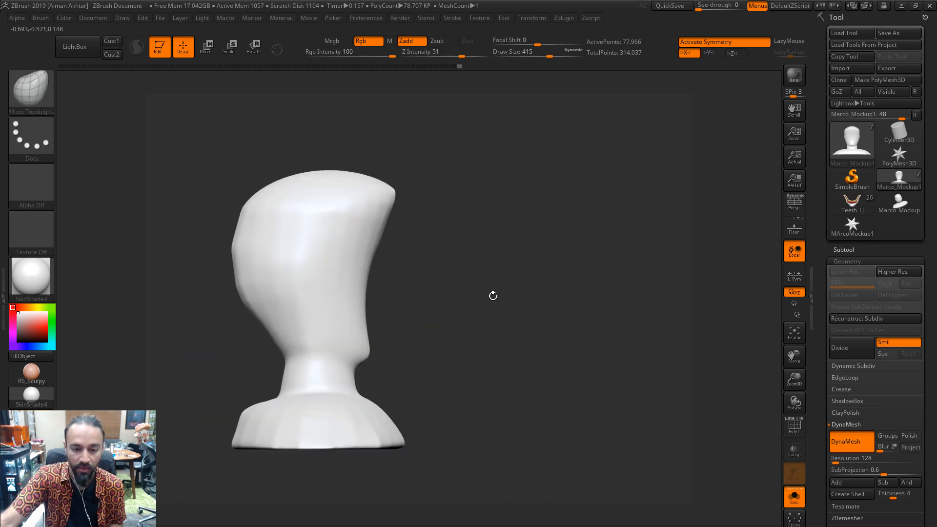
# Show the other subtools again and move the 10-inch head scan directly below the bust mockup in the subtool order
pyautogui.click(861, 250)
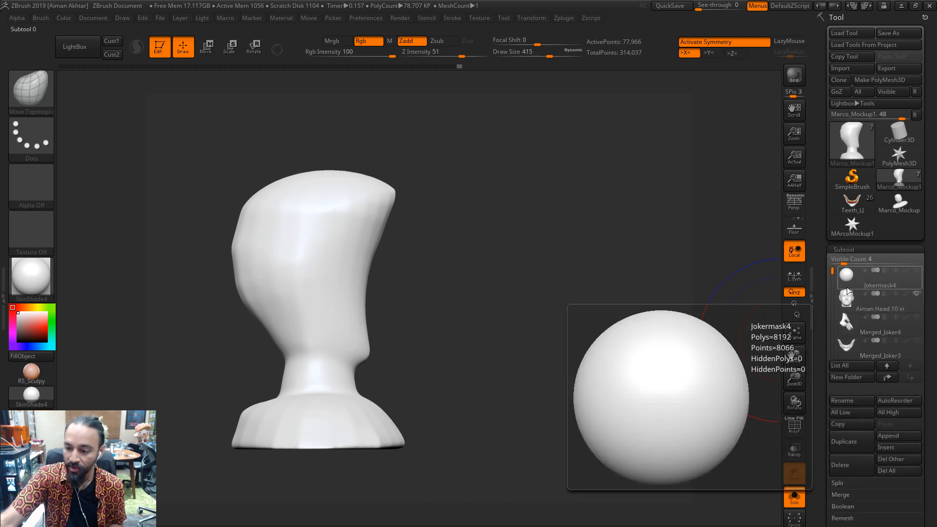
pyautogui.click(849, 298)
pyautogui.click(795, 497)
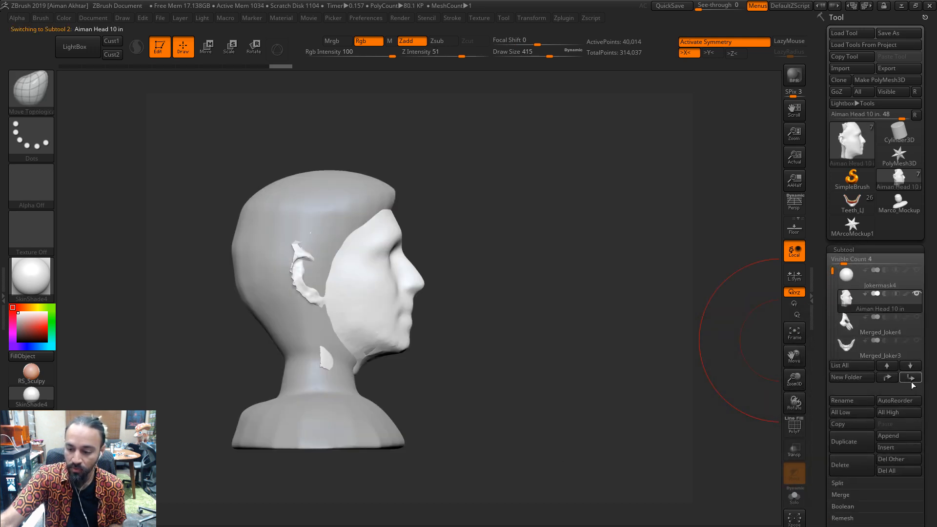
# Push the scan's loose neck flaps into the mockup's neck with Move Topological at draw size 187
pyautogui.moveTo(625, 379)
pyautogui.mouseDown()
pyautogui.moveTo(508, 373)
pyautogui.moveTo(539, 376)
pyautogui.mouseUp()
pyautogui.press('s')
pyautogui.moveTo(491, 394)
pyautogui.mouseDown()
pyautogui.moveTo(477, 394)
pyautogui.moveTo(491, 395)
pyautogui.mouseUp()
pyautogui.press('s')
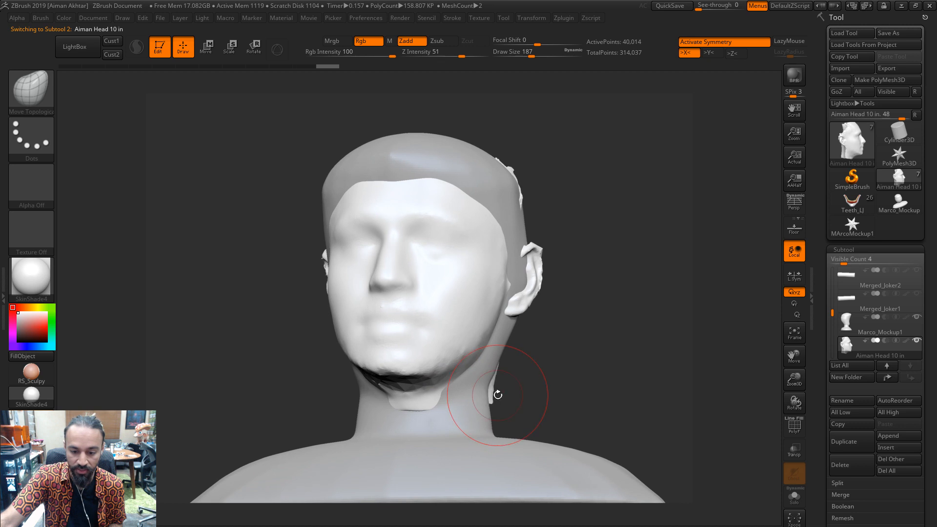
pyautogui.moveTo(575, 394); pyautogui.dragTo(477, 393)
pyautogui.moveTo(635, 431); pyautogui.dragTo(576, 426)
pyautogui.moveTo(398, 410)
pyautogui.mouseDown()
pyautogui.moveTo(453, 408)
pyautogui.moveTo(430, 407)
pyautogui.mouseUp()
pyautogui.moveTo(375, 409); pyautogui.dragTo(468, 405)
# Tuck the scan's stray fragments at the upper side of the head and under the chin into the mockup
pyautogui.moveTo(557, 194); pyautogui.dragTo(505, 188)
pyautogui.moveTo(499, 179); pyautogui.dragTo(487, 172)
pyautogui.moveTo(491, 178); pyautogui.dragTo(480, 167)
pyautogui.moveTo(543, 176)
pyautogui.mouseDown()
pyautogui.moveTo(676, 187)
pyautogui.moveTo(616, 179)
pyautogui.mouseUp()
pyautogui.keyDown('shift'); pyautogui.moveTo(605, 214); pyautogui.dragTo(542, 383); pyautogui.keyUp('shift')
pyautogui.moveTo(452, 404)
pyautogui.mouseDown()
pyautogui.moveTo(431, 404)
pyautogui.moveTo(439, 408)
pyautogui.mouseUp()
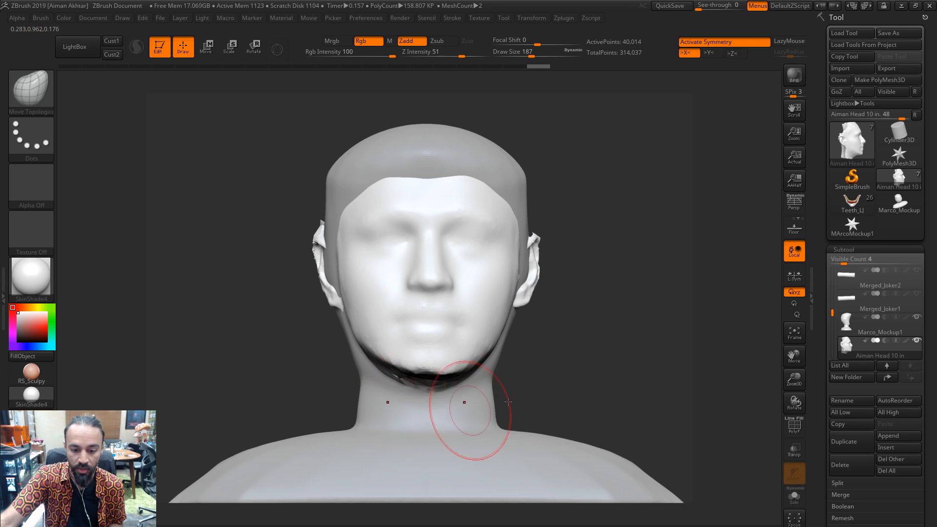
# Merge the mockup down with the head scan and re-DynaMesh them into one continuous mesh at resolution 128
pyautogui.click(847, 323)
pyautogui.click(840, 495)
pyautogui.click(844, 506)
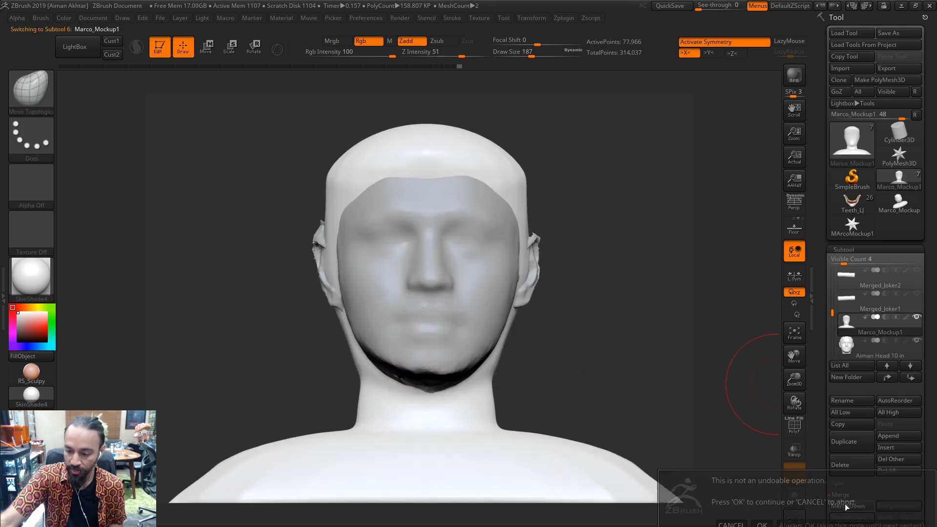
pyautogui.click(763, 520)
pyautogui.moveTo(645, 337)
pyautogui.keyDown('ctrl'); pyautogui.mouseDown()
pyautogui.moveTo(659, 380)
pyautogui.moveTo(519, 379)
pyautogui.mouseUp(); pyautogui.keyUp('ctrl')
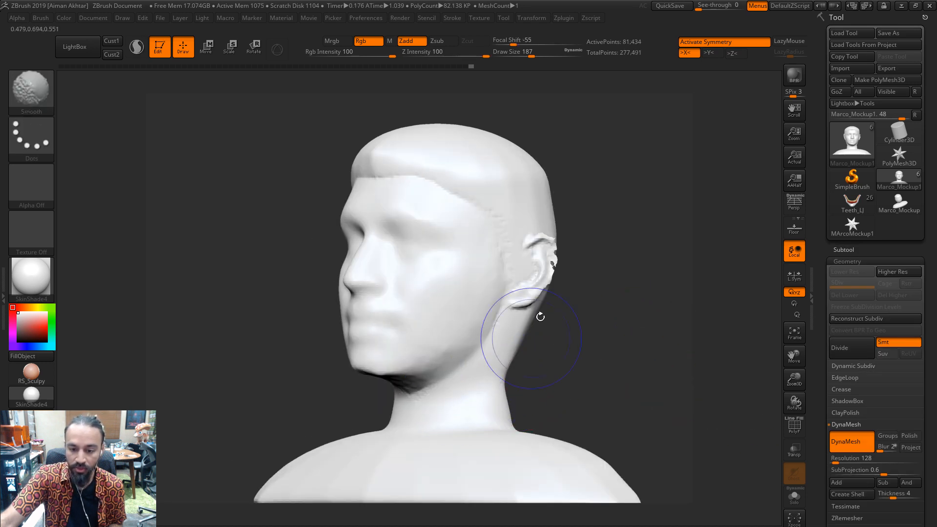
# Smooth the seams around the forehead, temples, ears and back of the head where the scan joins the mockup
pyautogui.moveTo(533, 312)
pyautogui.keyDown('shift'); pyautogui.mouseDown()
pyautogui.moveTo(527, 239)
pyautogui.moveTo(498, 205)
pyautogui.mouseUp(); pyautogui.keyUp('shift')
pyautogui.moveTo(681, 163); pyautogui.dragTo(449, 167)
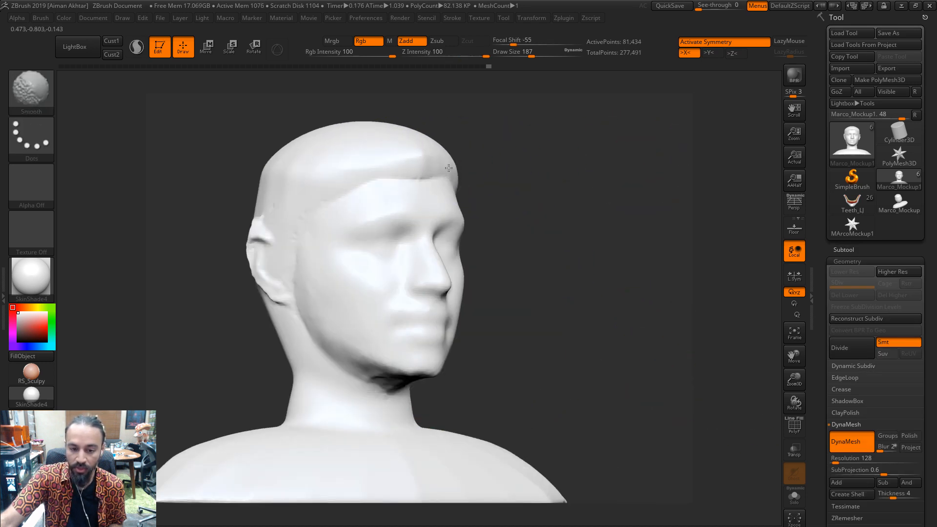
pyautogui.keyDown('shift'); pyautogui.moveTo(337, 192); pyautogui.dragTo(278, 230); pyautogui.keyUp('shift')
pyautogui.keyDown('shift'); pyautogui.moveTo(527, 293); pyautogui.dragTo(639, 332); pyautogui.keyUp('shift')
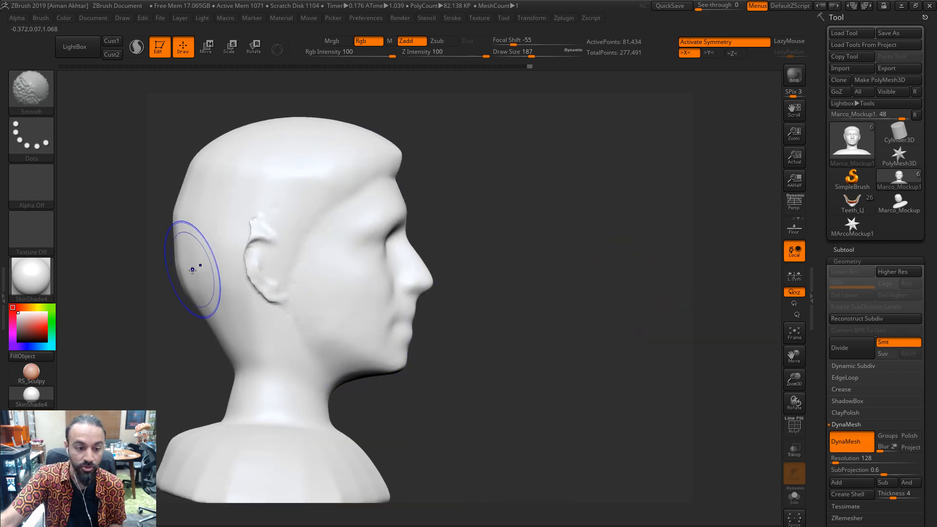
pyautogui.keyDown('shift'); pyautogui.moveTo(513, 294); pyautogui.dragTo(404, 259); pyautogui.keyUp('shift')
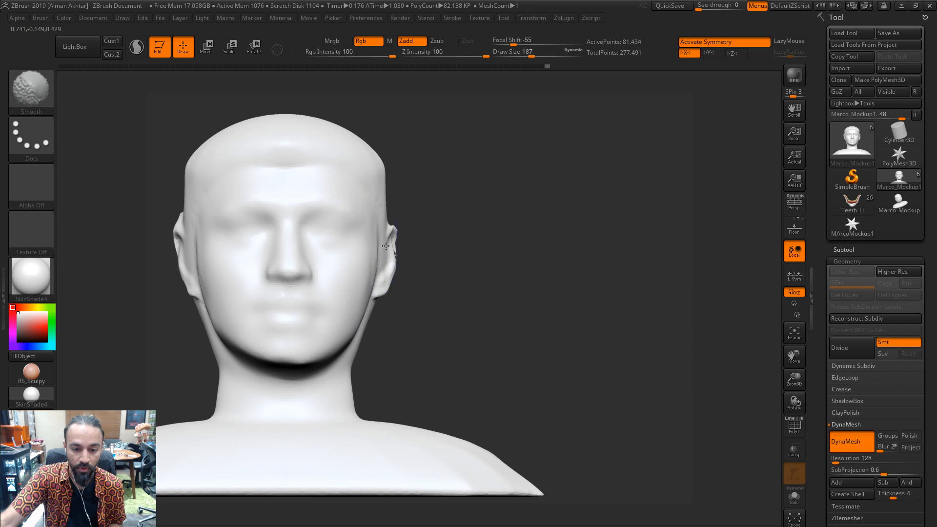
# Pull the neck base outwards with the Move brush to form a sloping transition into the shoulders
pyautogui.keyDown('alt'); pyautogui.moveTo(485, 257); pyautogui.dragTo(542, 257); pyautogui.keyUp('alt')
pyautogui.keyDown('alt'); pyautogui.moveTo(515, 287); pyautogui.dragTo(559, 283); pyautogui.keyUp('alt')
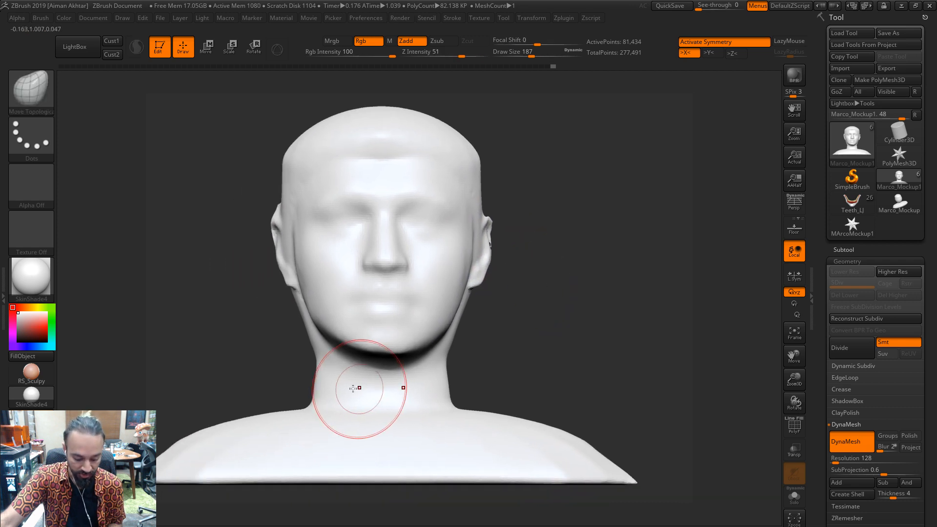
pyautogui.press('b')
pyautogui.press('m')
pyautogui.press('v')
pyautogui.moveTo(253, 322); pyautogui.dragTo(311, 314)
pyautogui.moveTo(254, 328); pyautogui.dragTo(310, 319)
pyautogui.moveTo(317, 363)
pyautogui.mouseDown()
pyautogui.moveTo(323, 342)
pyautogui.moveTo(339, 377)
pyautogui.mouseUp()
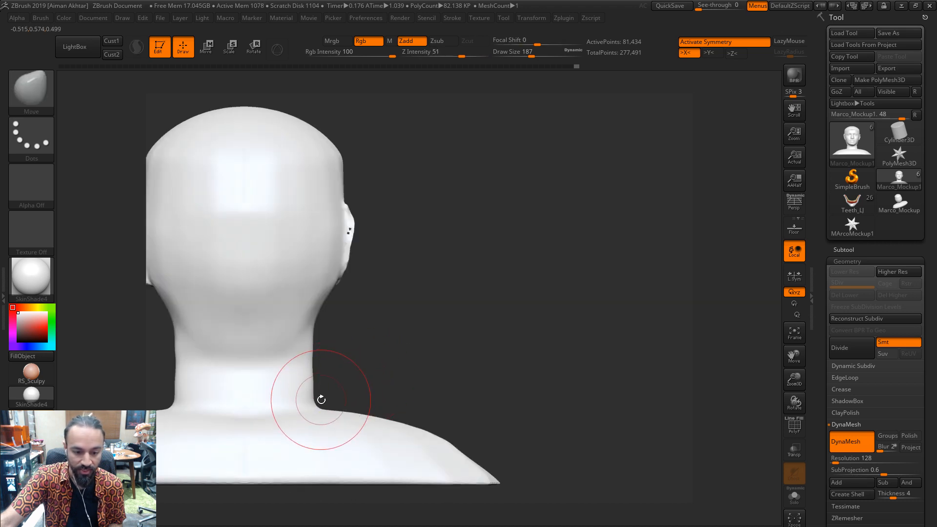
pyautogui.moveTo(310, 406); pyautogui.dragTo(323, 394)
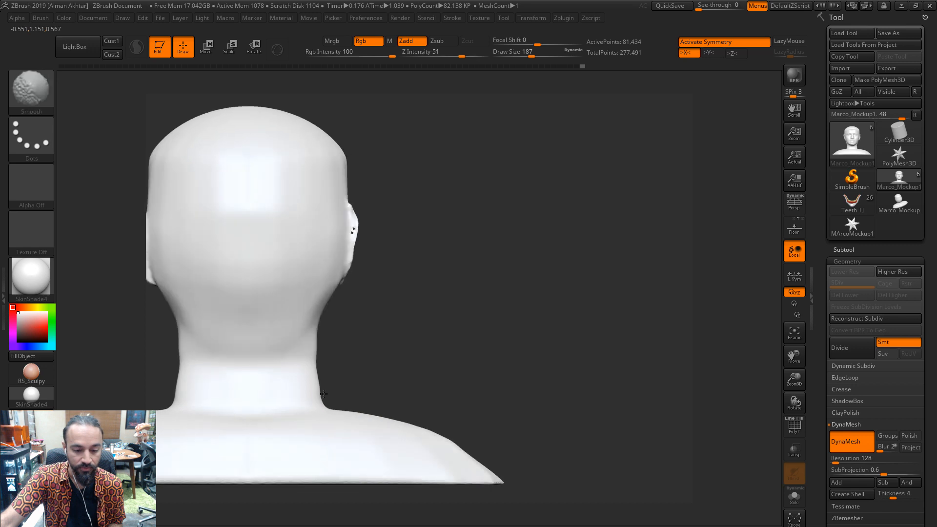
pyautogui.keyDown('alt'); pyautogui.moveTo(437, 352); pyautogui.dragTo(565, 296); pyautogui.keyUp('alt')
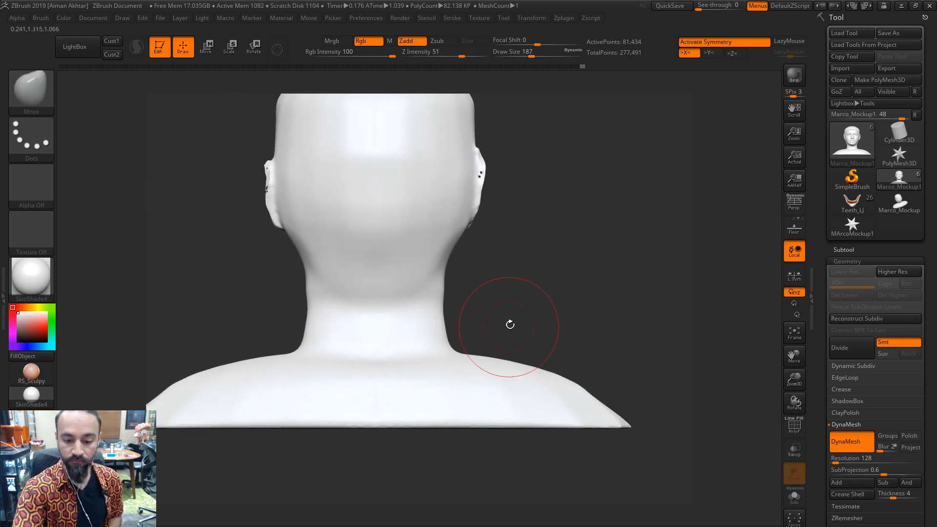
pyautogui.moveTo(301, 347); pyautogui.dragTo(294, 326)
pyautogui.moveTo(532, 291); pyautogui.dragTo(644, 294)
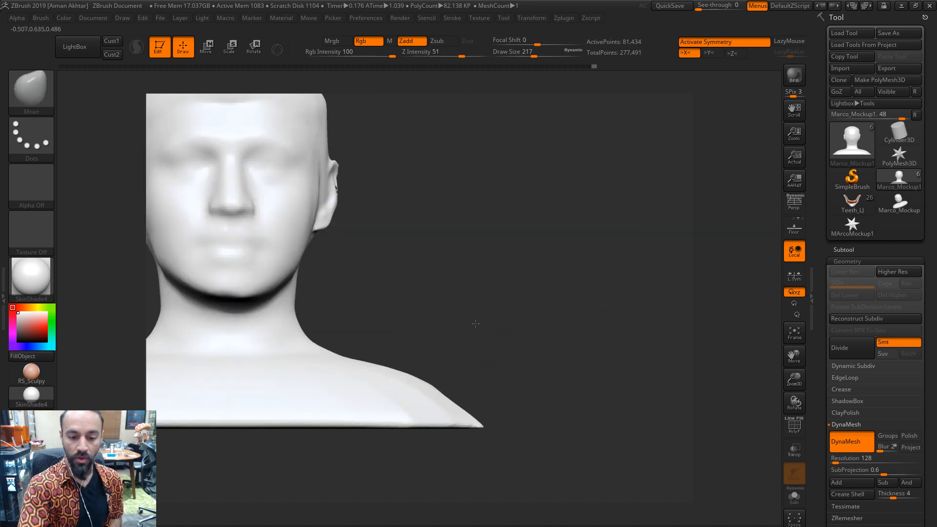
# Smooth the neck-to-shoulder slopes, the tops of the shoulders and the chest at draw size 217
pyautogui.keyDown('alt'); pyautogui.moveTo(477, 322); pyautogui.dragTo(563, 329); pyautogui.keyUp('alt')
pyautogui.keyDown('shift'); pyautogui.moveTo(388, 351); pyautogui.dragTo(392, 320); pyautogui.keyUp('shift')
pyautogui.keyDown('alt'); pyautogui.moveTo(469, 313); pyautogui.dragTo(526, 335); pyautogui.keyUp('alt')
pyautogui.keyDown('shift'); pyautogui.moveTo(508, 395); pyautogui.dragTo(555, 412); pyautogui.keyUp('shift')
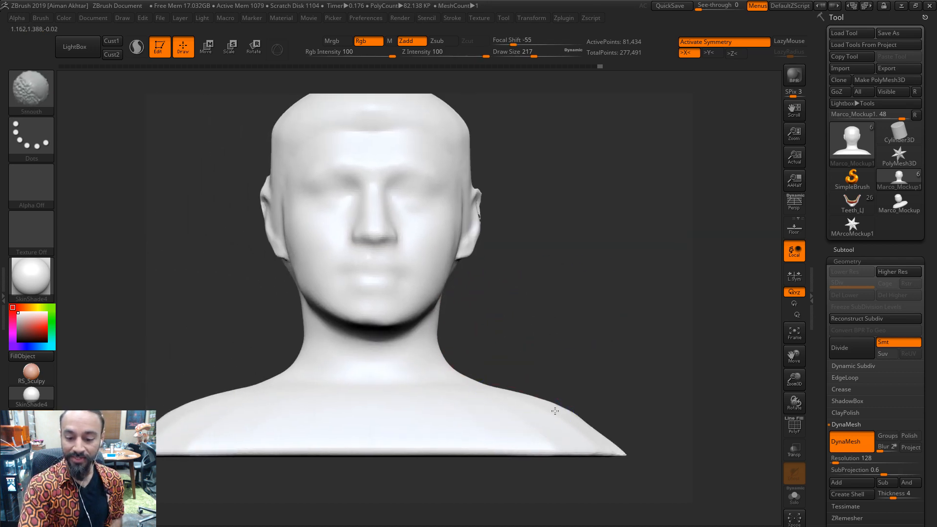
pyautogui.keyDown('alt'); pyautogui.moveTo(467, 386); pyautogui.dragTo(512, 412); pyautogui.keyUp('alt')
pyautogui.keyDown('shift'); pyautogui.moveTo(353, 398); pyautogui.dragTo(268, 429); pyautogui.keyUp('shift')
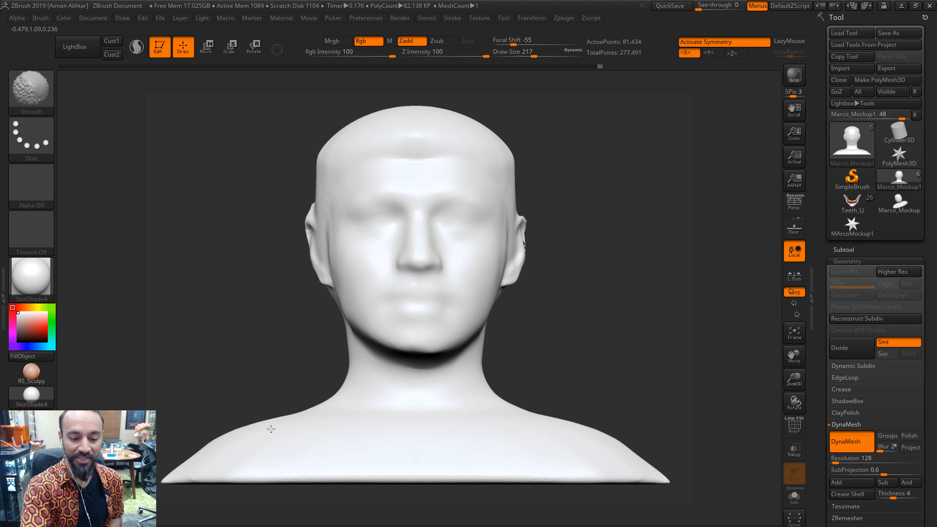
pyautogui.moveTo(540, 366); pyautogui.dragTo(628, 397)
pyautogui.moveTo(532, 462)
pyautogui.keyDown('shift'); pyautogui.mouseDown()
pyautogui.moveTo(398, 486)
pyautogui.moveTo(239, 459)
pyautogui.mouseUp(); pyautogui.keyUp('shift')
# Carve symmetrical collarbone lines across the upper chest with DamStandard at draw size 217 and soften them
pyautogui.press('b')
pyautogui.press('d')
pyautogui.press('s')
pyautogui.moveTo(626, 363)
pyautogui.keyDown('alt'); pyautogui.mouseDown()
pyautogui.moveTo(634, 332)
pyautogui.moveTo(608, 328)
pyautogui.mouseUp(); pyautogui.keyUp('alt')
pyautogui.press('s')
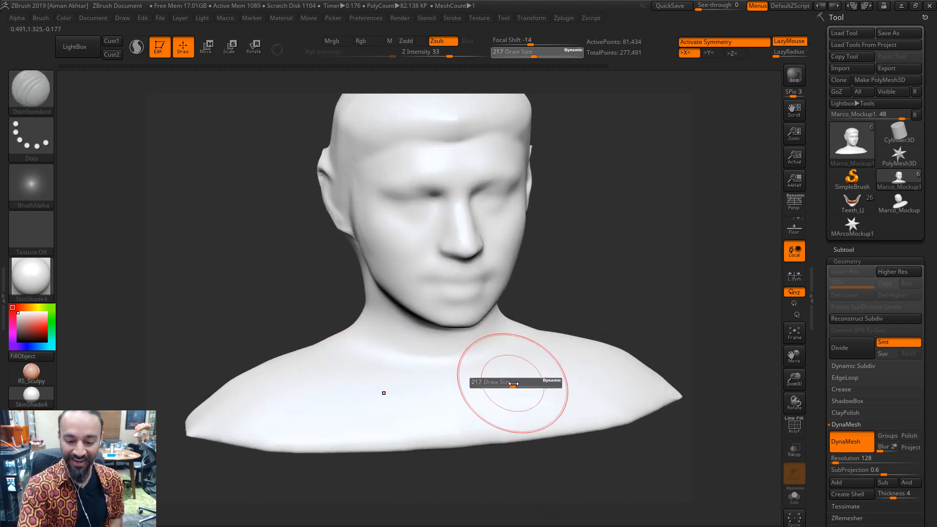
pyautogui.moveTo(566, 381); pyautogui.dragTo(458, 436)
pyautogui.hotkey('ctrl', 'z')
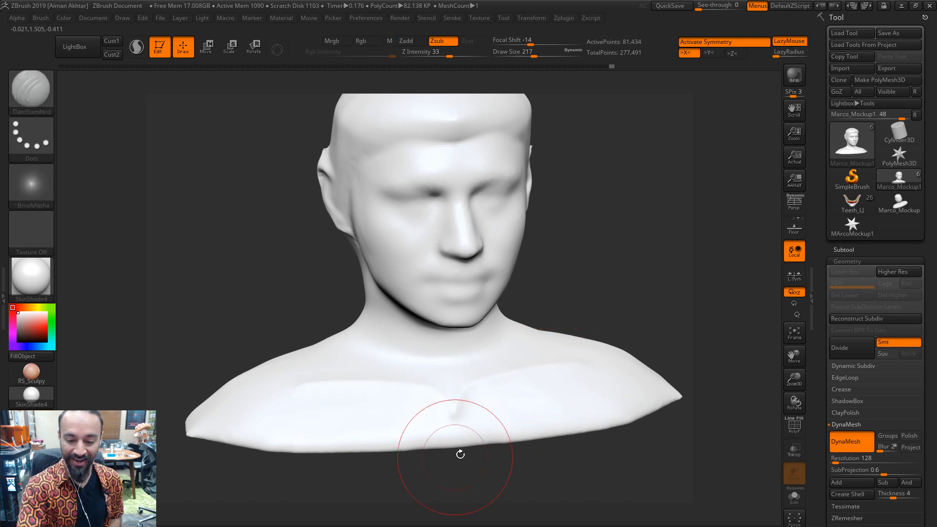
pyautogui.moveTo(513, 365); pyautogui.dragTo(437, 381)
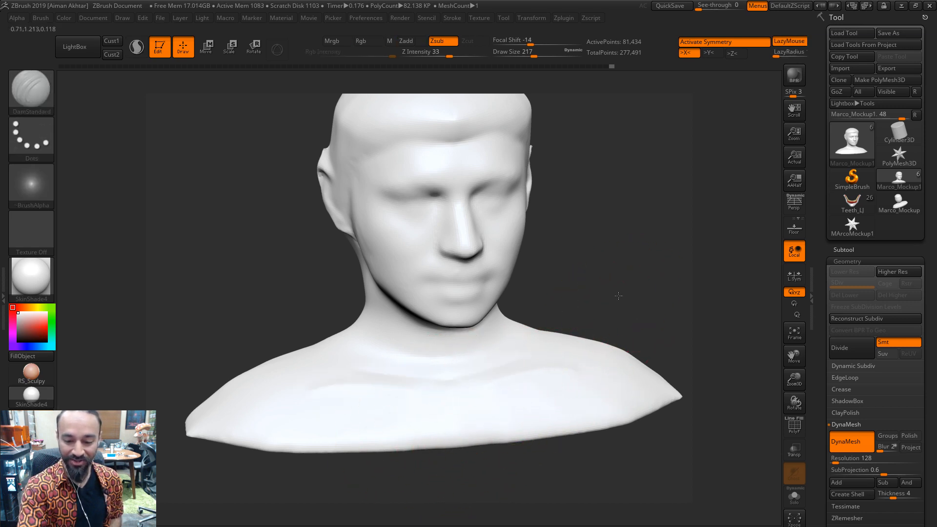
pyautogui.keyDown('shift'); pyautogui.moveTo(617, 294); pyautogui.dragTo(581, 276); pyautogui.keyUp('shift')
# Carve the neck muscle lines from behind the ears to the collarbones with DamStandard at draw size 167 and soften them
pyautogui.moveTo(620, 341); pyautogui.dragTo(527, 337)
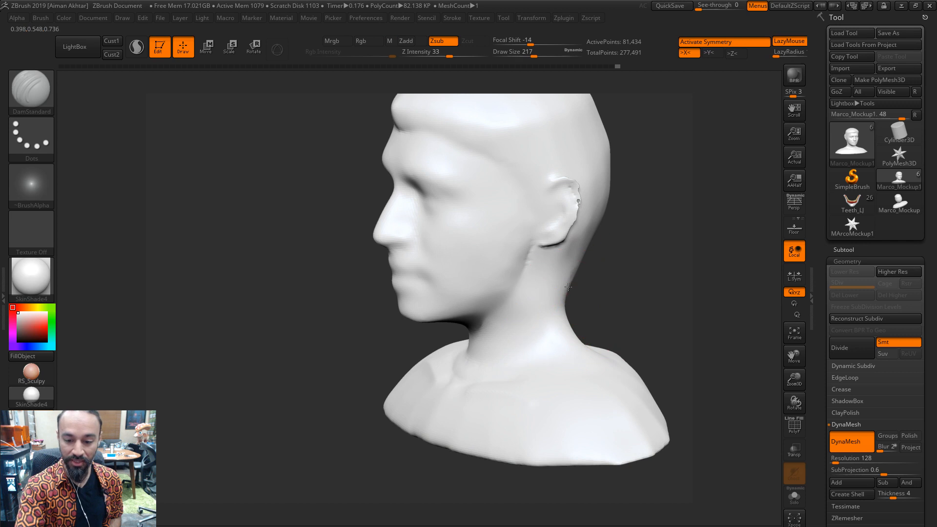
pyautogui.moveTo(569, 283); pyautogui.dragTo(491, 380)
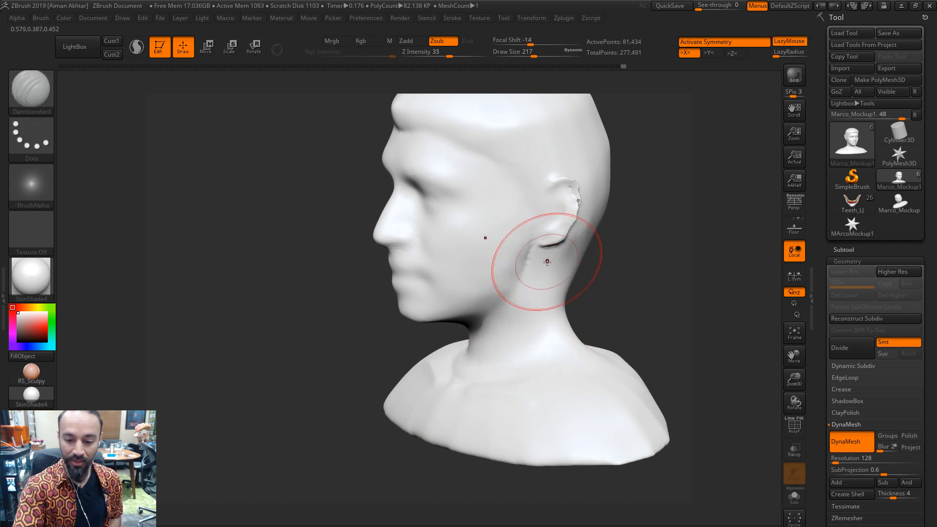
pyautogui.moveTo(593, 276)
pyautogui.mouseDown()
pyautogui.moveTo(562, 302)
pyautogui.moveTo(630, 288)
pyautogui.moveTo(553, 316)
pyautogui.mouseUp()
pyautogui.moveTo(635, 287); pyautogui.dragTo(605, 320)
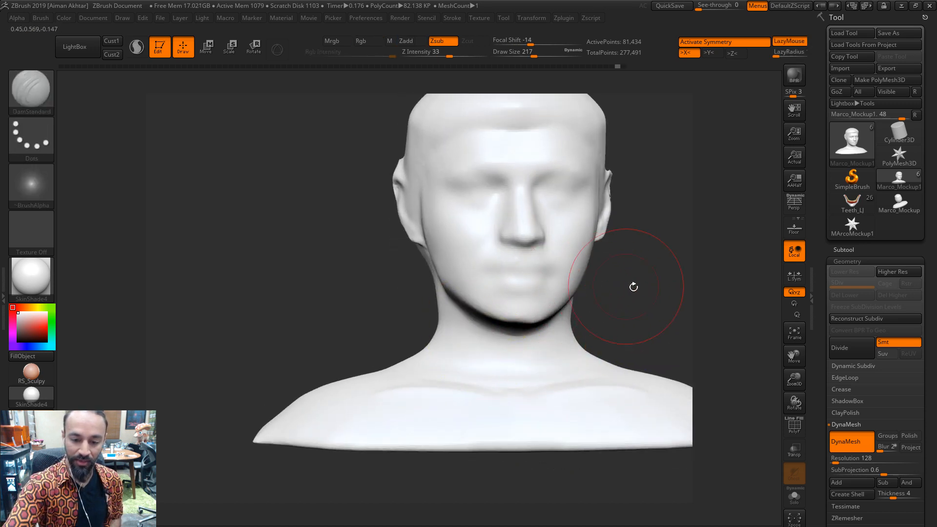
pyautogui.moveTo(632, 285); pyautogui.dragTo(469, 308)
pyautogui.moveTo(456, 269); pyautogui.dragTo(534, 389)
pyautogui.press('s')
pyautogui.moveTo(487, 311); pyautogui.dragTo(483, 311)
pyautogui.moveTo(458, 266); pyautogui.dragTo(512, 359)
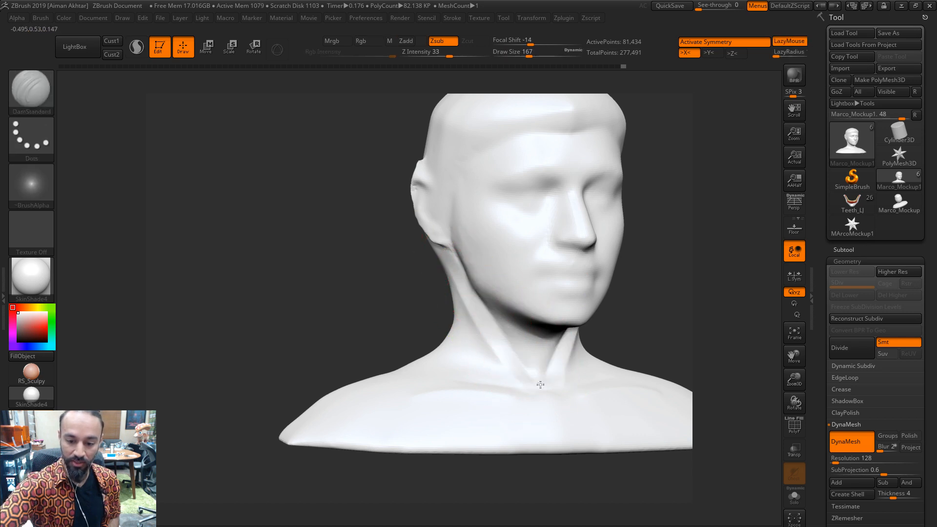
pyautogui.keyDown('shift'); pyautogui.moveTo(488, 303); pyautogui.dragTo(511, 345); pyautogui.keyUp('shift')
pyautogui.moveTo(659, 322); pyautogui.dragTo(603, 337)
# Carve the hollow at the base of the throat between the collarbones at draw size 140 and soften it
pyautogui.press('s')
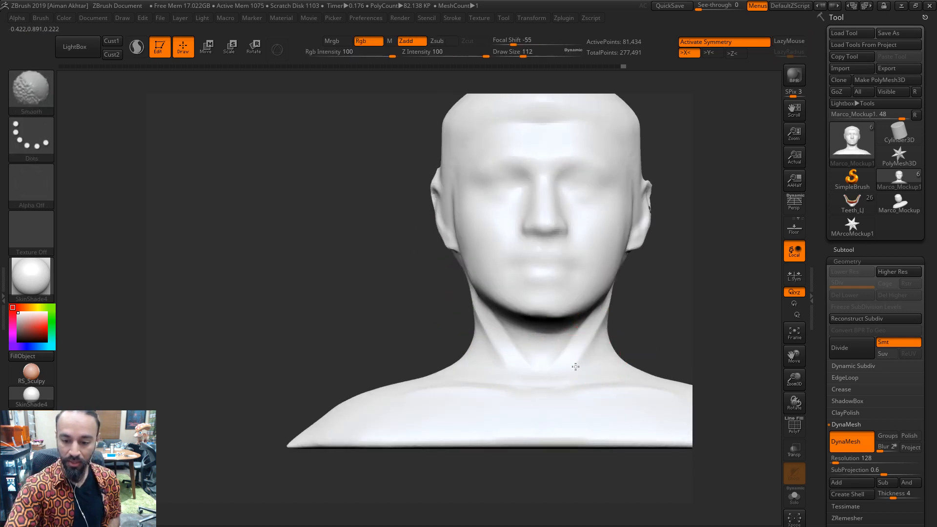
pyautogui.press('s')
pyautogui.moveTo(544, 387)
pyautogui.mouseDown()
pyautogui.moveTo(534, 388)
pyautogui.moveTo(649, 365)
pyautogui.mouseUp()
pyautogui.moveTo(688, 341); pyautogui.dragTo(710, 345)
pyautogui.moveTo(569, 383); pyautogui.dragTo(645, 371)
pyautogui.hotkey('ctrl', 'z')
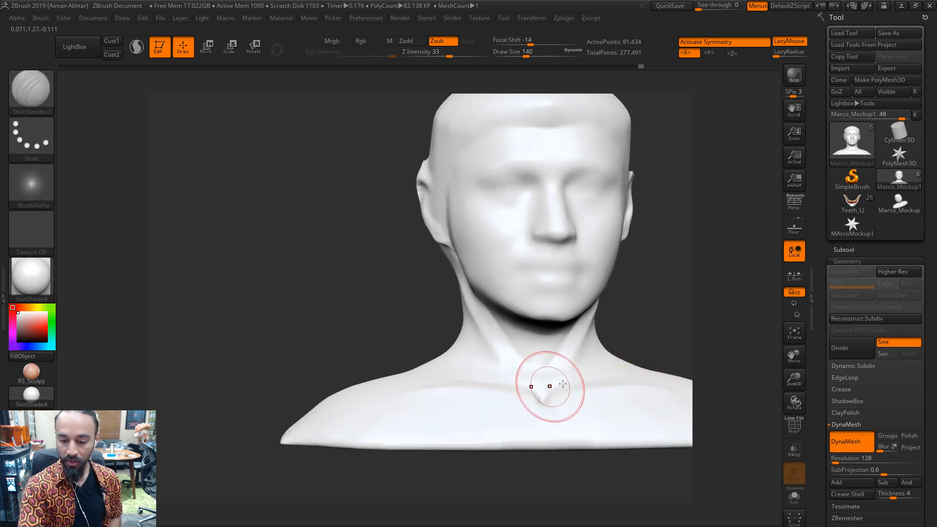
pyautogui.moveTo(556, 384); pyautogui.dragTo(651, 371)
pyautogui.keyDown('shift'); pyautogui.moveTo(682, 336); pyautogui.dragTo(732, 341); pyautogui.keyUp('shift')
pyautogui.keyDown('shift'); pyautogui.moveTo(554, 384); pyautogui.dragTo(531, 381); pyautogui.keyUp('shift')
# Define the outer collarbones towards the shoulders with DamStandard at draw size 163, then smooth them and the side of the neck
pyautogui.moveTo(639, 361)
pyautogui.mouseDown()
pyautogui.moveTo(578, 385)
pyautogui.moveTo(570, 364)
pyautogui.mouseUp()
pyautogui.press('s')
pyautogui.moveTo(502, 399); pyautogui.dragTo(480, 413)
pyautogui.moveTo(575, 361); pyautogui.dragTo(586, 358)
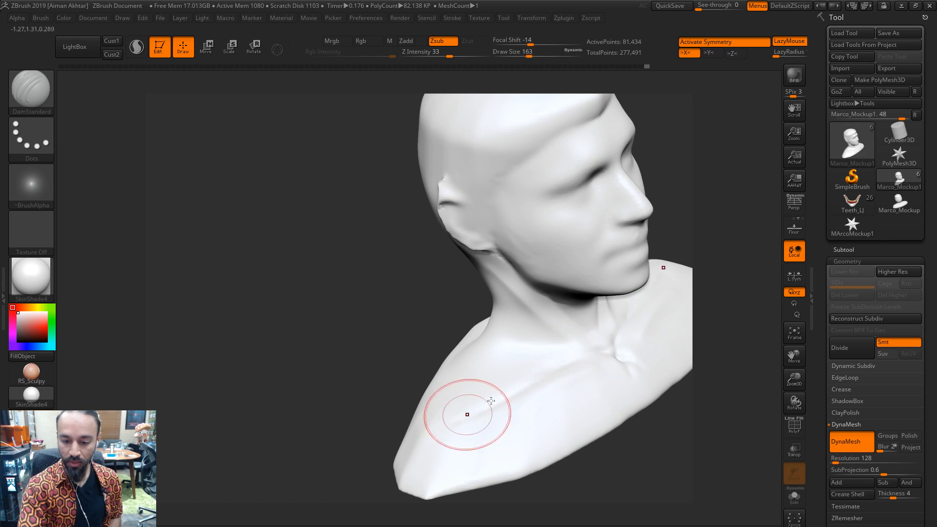
pyautogui.moveTo(466, 415)
pyautogui.keyDown('shift'); pyautogui.mouseDown()
pyautogui.moveTo(475, 417)
pyautogui.moveTo(464, 416)
pyautogui.mouseUp(); pyautogui.keyUp('shift')
pyautogui.keyDown('shift'); pyautogui.moveTo(579, 361); pyautogui.dragTo(568, 363); pyautogui.keyUp('shift')
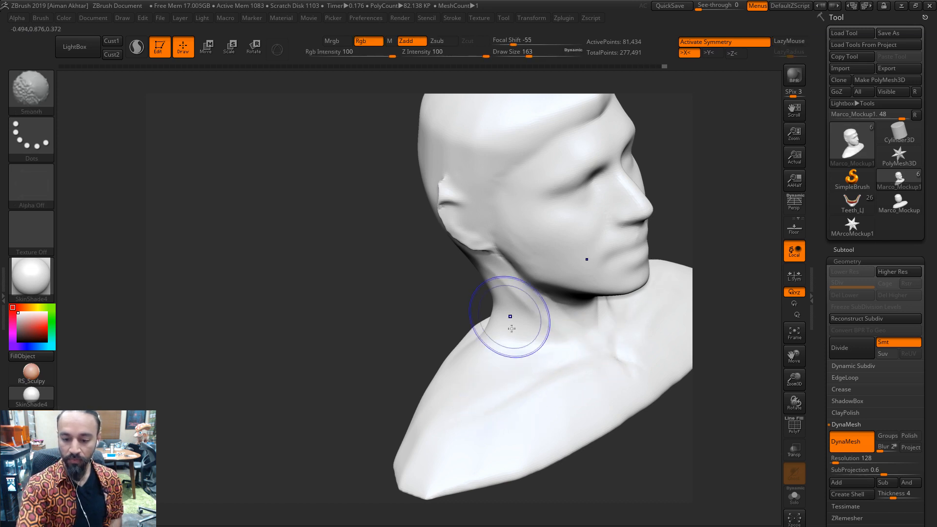
pyautogui.moveTo(654, 395); pyautogui.dragTo(678, 388)
pyautogui.keyDown('shift'); pyautogui.moveTo(528, 290); pyautogui.dragTo(521, 324); pyautogui.keyUp('shift')
# Clip the back of the shoulders in side view with a slanted ClipCurve cut from the base up to the neck
pyautogui.keyDown('alt'); pyautogui.moveTo(638, 308); pyautogui.dragTo(535, 349); pyautogui.keyUp('alt')
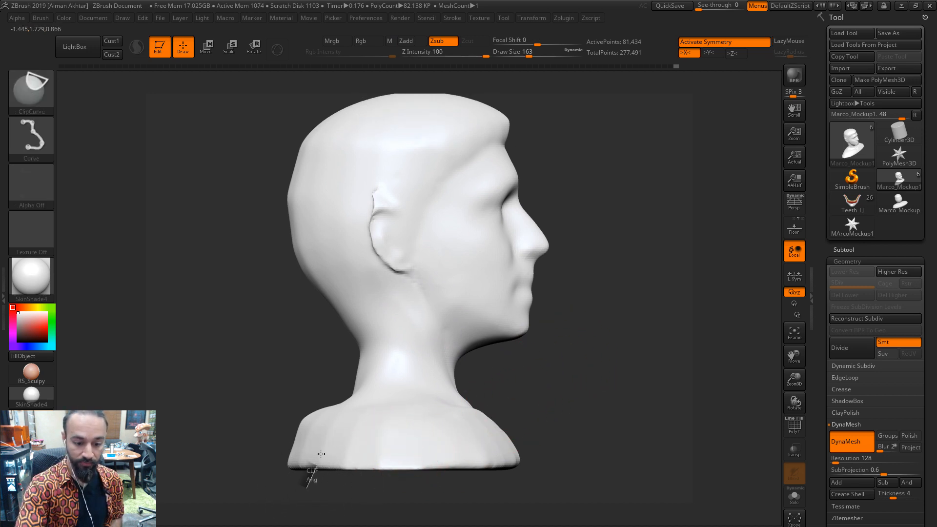
pyautogui.moveTo(307, 488)
pyautogui.keyDown('ctrl'); pyautogui.keyDown('shift'); pyautogui.mouseDown()
pyautogui.moveTo(337, 384)
pyautogui.moveTo(350, 388)
pyautogui.mouseUp(); pyautogui.keyUp('shift'); pyautogui.keyUp('ctrl')
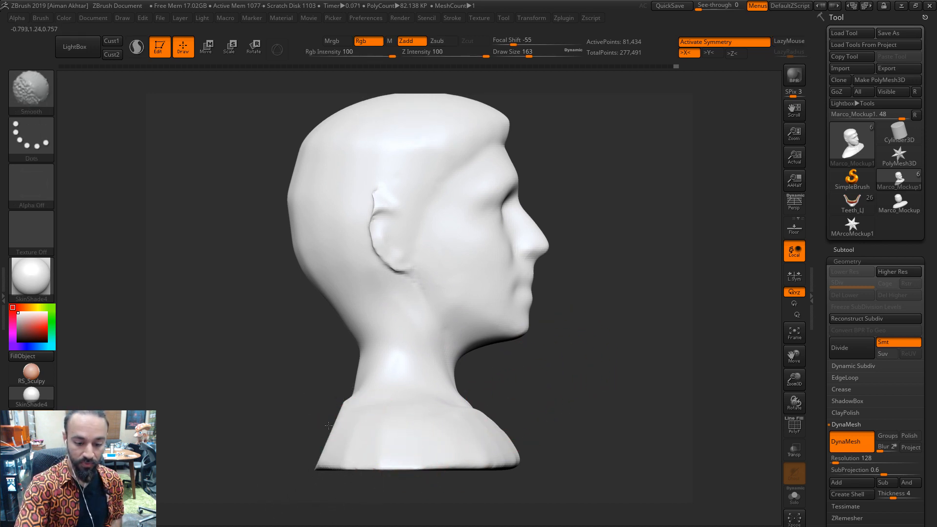
pyautogui.moveTo(359, 398); pyautogui.dragTo(310, 451, button='right')
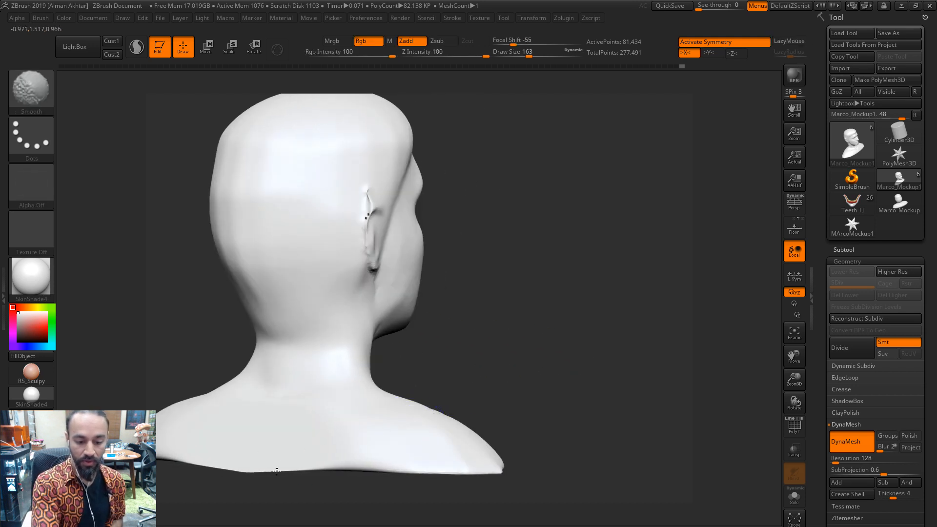
# Cut the underside of the bust flat with a long, nearly horizontal ClipCurve stroke, then smooth the shoulder area around the cut
pyautogui.keyDown('shift'); pyautogui.moveTo(584, 424); pyautogui.dragTo(603, 415); pyautogui.keyUp('shift')
pyautogui.moveTo(531, 460)
pyautogui.keyDown('ctrl'); pyautogui.keyDown('shift'); pyautogui.mouseDown()
pyautogui.moveTo(349, 460)
pyautogui.moveTo(312, 447)
pyautogui.mouseUp(); pyautogui.keyUp('shift'); pyautogui.keyUp('ctrl')
pyautogui.moveTo(621, 433); pyautogui.dragTo(439, 460)
pyautogui.moveTo(284, 461); pyautogui.dragTo(422, 482)
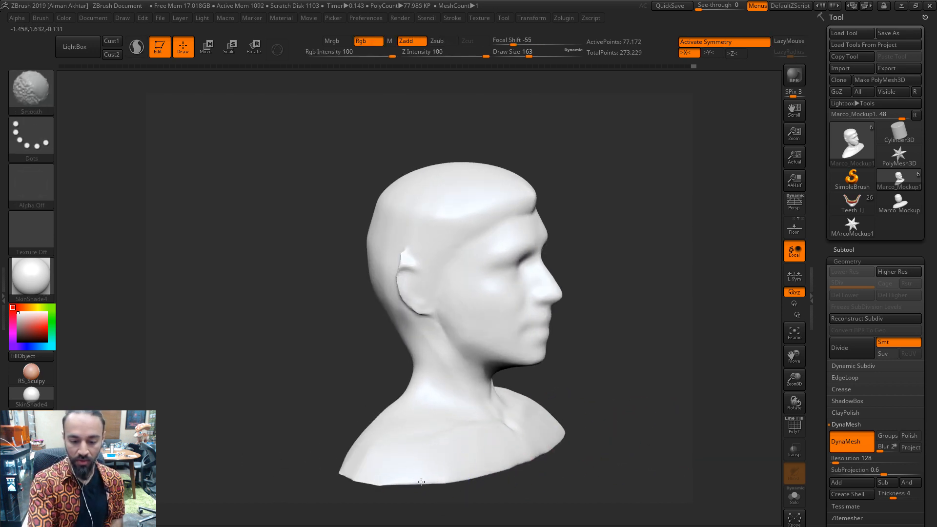
pyautogui.moveTo(300, 466); pyautogui.dragTo(484, 459)
pyautogui.keyDown('shift'); pyautogui.moveTo(405, 472); pyautogui.dragTo(166, 421); pyautogui.keyUp('shift')
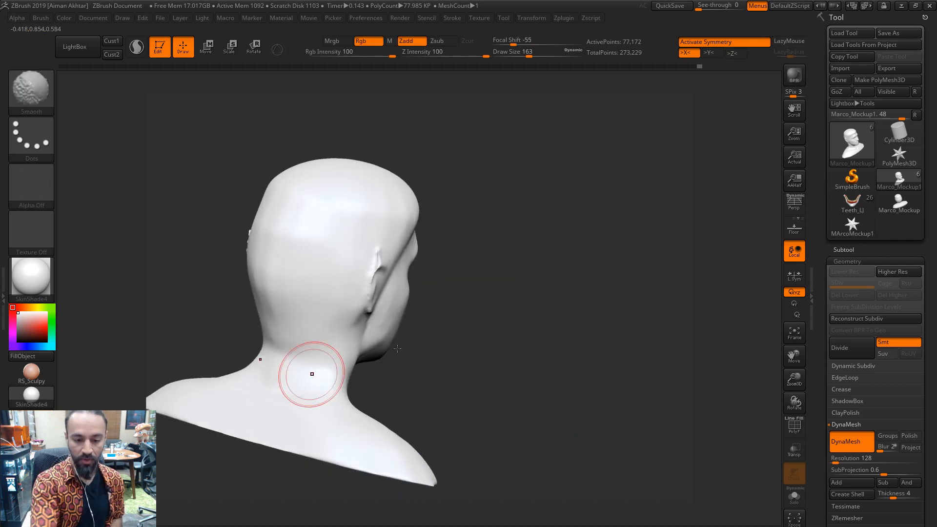
pyautogui.moveTo(478, 434); pyautogui.dragTo(359, 432)
# Build up the ear edges with the Inflate brush at draw size 83, smooth behind the ears and remesh with DynaMesh
pyautogui.moveTo(601, 268); pyautogui.dragTo(634, 331)
pyautogui.moveTo(559, 347)
pyautogui.keyDown('alt'); pyautogui.mouseDown()
pyautogui.moveTo(536, 358)
pyautogui.moveTo(493, 347)
pyautogui.mouseUp(); pyautogui.keyUp('alt')
pyautogui.press('b')
pyautogui.press('i')
pyautogui.press('n')
pyautogui.press('s')
pyautogui.moveTo(438, 344); pyautogui.dragTo(427, 344)
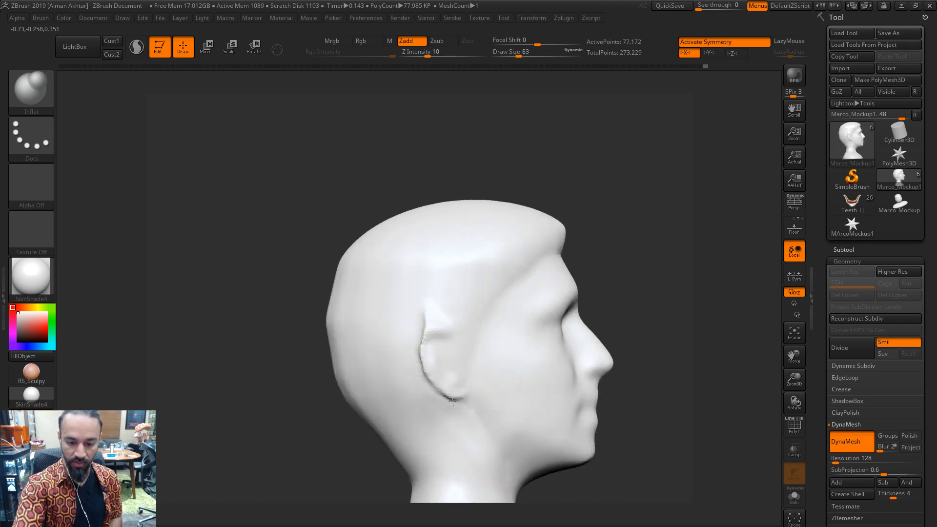
pyautogui.moveTo(698, 322); pyautogui.dragTo(733, 326)
pyautogui.keyDown('shift'); pyautogui.moveTo(449, 399); pyautogui.dragTo(440, 428); pyautogui.keyUp('shift')
pyautogui.moveTo(615, 363)
pyautogui.keyDown('ctrl'); pyautogui.mouseDown()
pyautogui.moveTo(580, 385)
pyautogui.moveTo(606, 385)
pyautogui.mouseUp(); pyautogui.keyUp('ctrl')
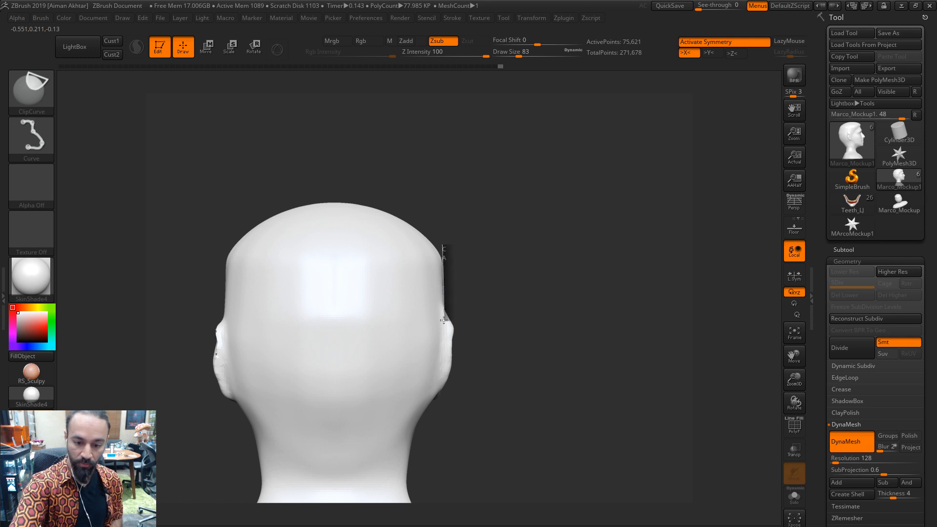
# Trim the side of the head above the ear with a vertical ClipCurve cut in back view
pyautogui.keyDown('ctrl'); pyautogui.keyDown('shift'); pyautogui.moveTo(444, 321); pyautogui.dragTo(445, 320); pyautogui.keyUp('shift'); pyautogui.keyUp('ctrl')
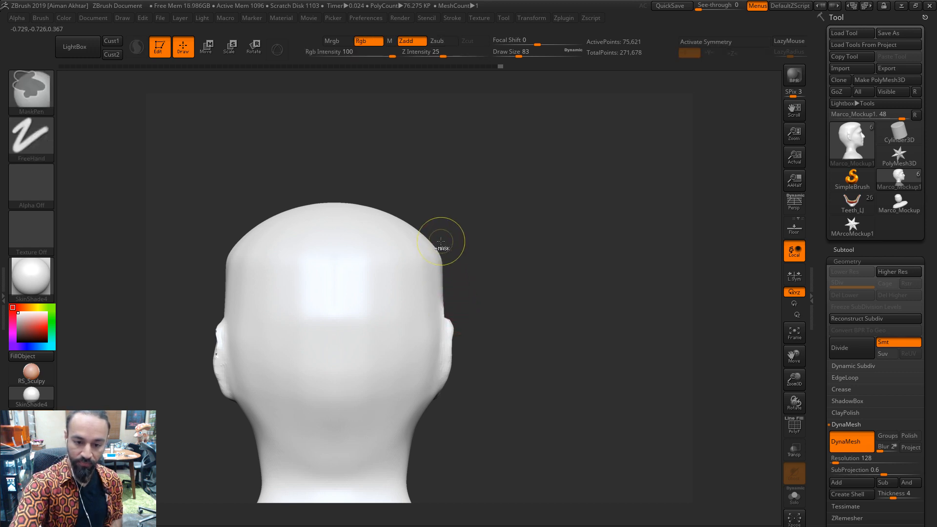
pyautogui.keyDown('ctrl'); pyautogui.keyDown('shift'); pyautogui.moveTo(444, 242); pyautogui.dragTo(446, 267); pyautogui.keyUp('shift'); pyautogui.keyUp('ctrl')
pyautogui.keyDown('ctrl'); pyautogui.keyDown('shift'); pyautogui.moveTo(444, 325); pyautogui.dragTo(445, 326); pyautogui.keyUp('shift'); pyautogui.keyUp('ctrl')
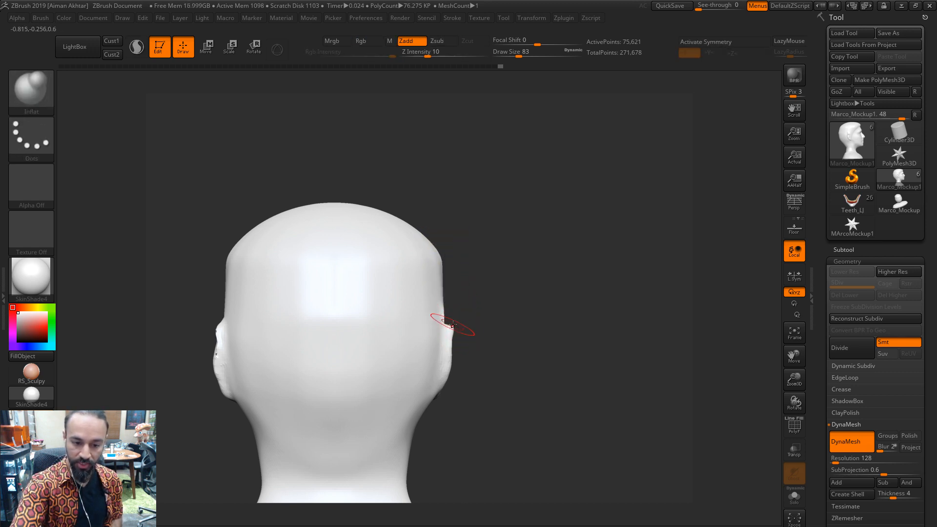
pyautogui.keyDown('ctrl'); pyautogui.keyDown('shift'); pyautogui.moveTo(444, 239); pyautogui.dragTo(445, 328); pyautogui.keyUp('shift'); pyautogui.keyUp('ctrl')
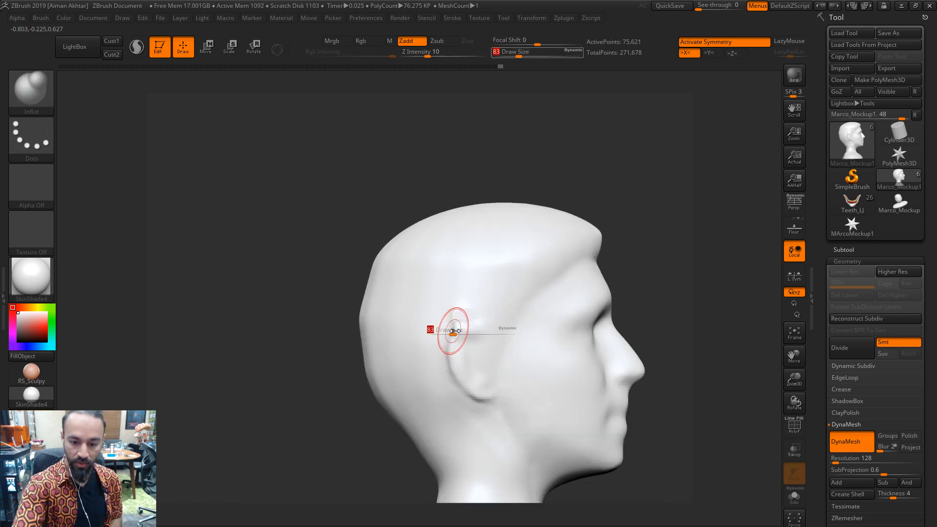
# Smooth the area above and behind the ear, remesh with DynaMesh and thicken the ear's rear edge with Inflate
pyautogui.press('shift')
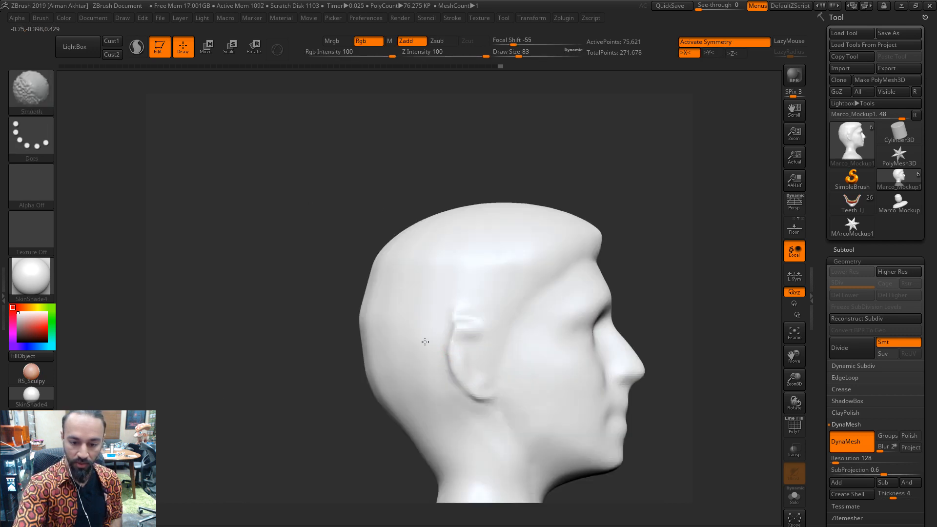
pyautogui.keyDown('shift'); pyautogui.moveTo(654, 274); pyautogui.dragTo(363, 406); pyautogui.keyUp('shift')
pyautogui.keyDown('ctrl'); pyautogui.moveTo(631, 366); pyautogui.dragTo(667, 412); pyautogui.keyUp('ctrl')
pyautogui.moveTo(496, 360); pyautogui.dragTo(494, 337)
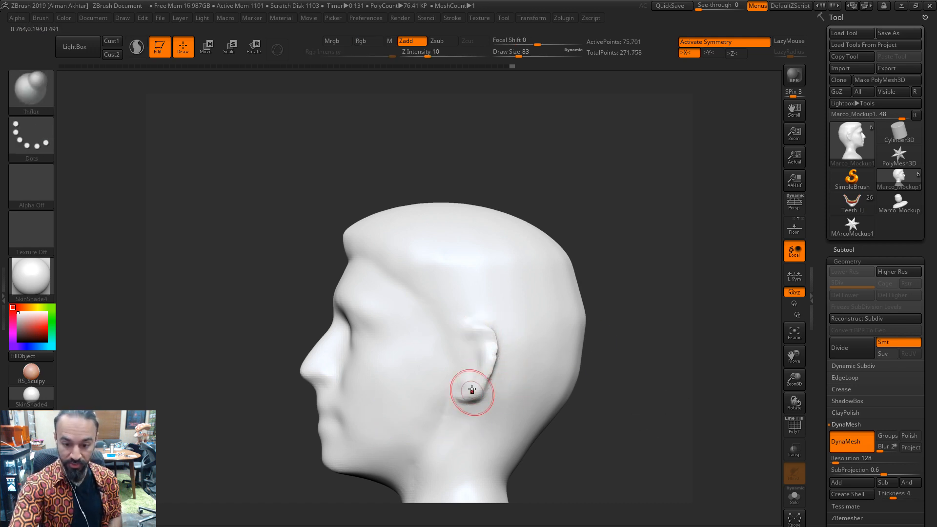
pyautogui.moveTo(596, 361); pyautogui.dragTo(723, 378)
pyautogui.moveTo(596, 391)
pyautogui.mouseDown()
pyautogui.moveTo(614, 377)
pyautogui.moveTo(665, 372)
pyautogui.mouseUp()
# Smooth the ear and the back of the head, raising the draw size to 158 for the broader areas
pyautogui.press('s')
pyautogui.press('shift')
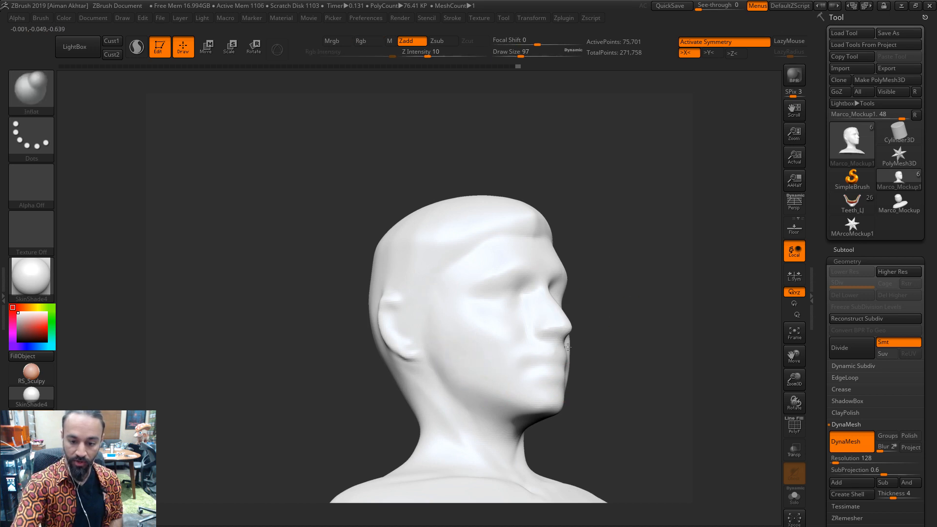
pyautogui.moveTo(425, 299); pyautogui.dragTo(400, 404, button='right')
pyautogui.press('s')
pyautogui.moveTo(338, 348); pyautogui.dragTo(315, 346)
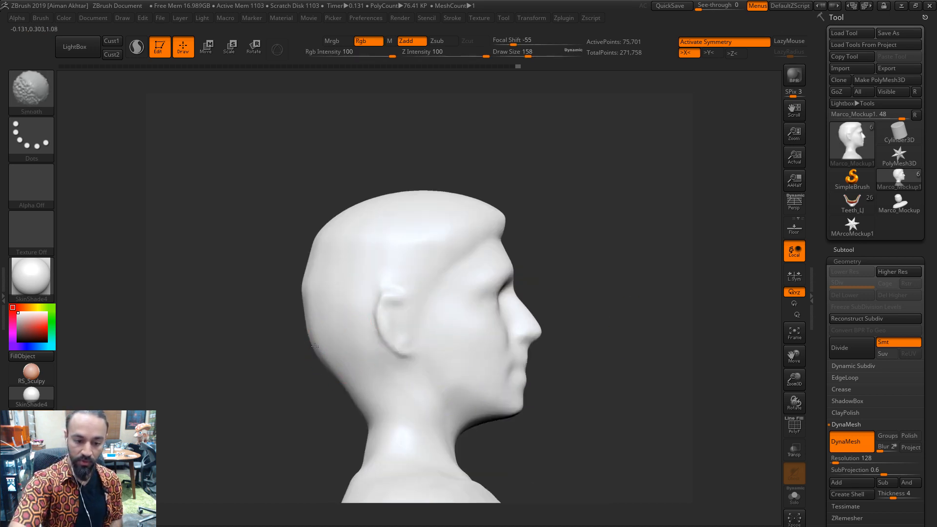
pyautogui.keyDown('shift'); pyautogui.moveTo(316, 250); pyautogui.dragTo(320, 244); pyautogui.keyUp('shift')
pyautogui.moveTo(594, 317)
pyautogui.keyDown('shift'); pyautogui.mouseDown()
pyautogui.moveTo(558, 376)
pyautogui.moveTo(569, 389)
pyautogui.moveTo(594, 351)
pyautogui.mouseUp(); pyautogui.keyUp('shift')
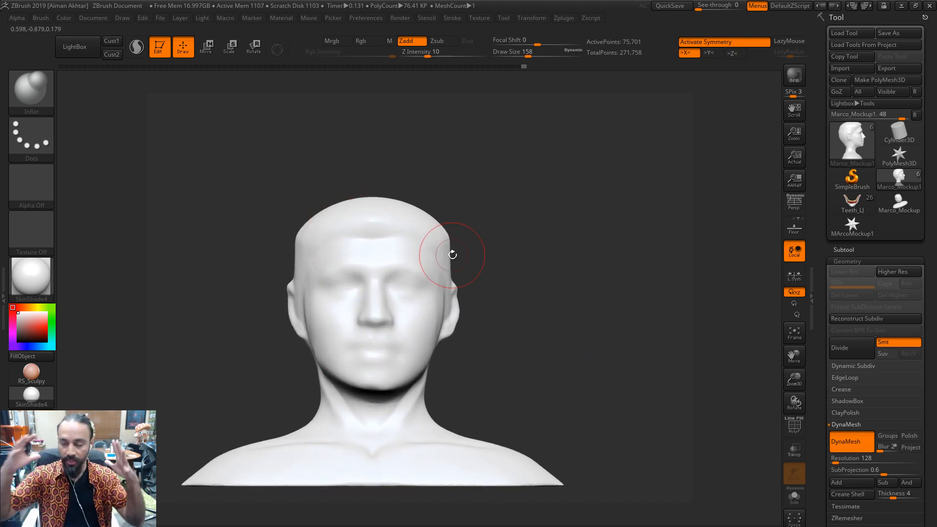
# Save the tool as SnakeWizard1 in the Snake Wizard Headpiece folder
pyautogui.click(897, 33)
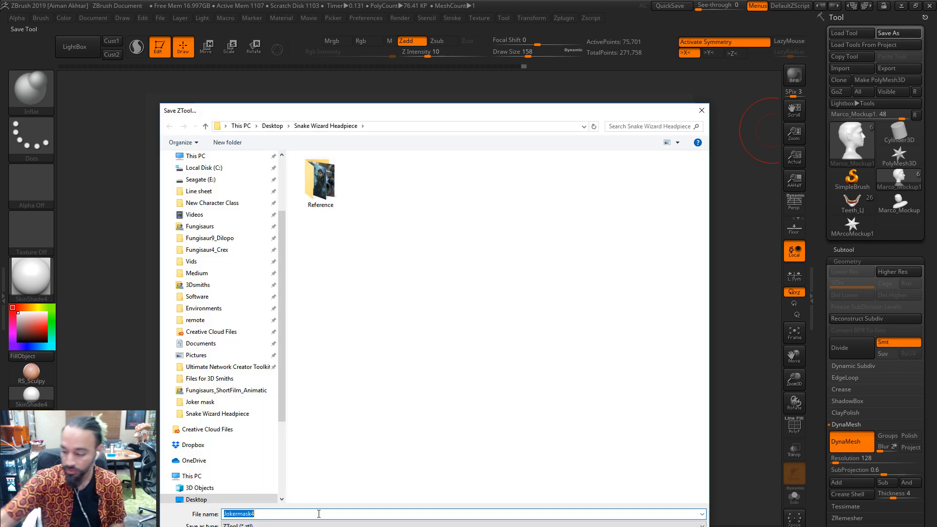
pyautogui.write('Snake')
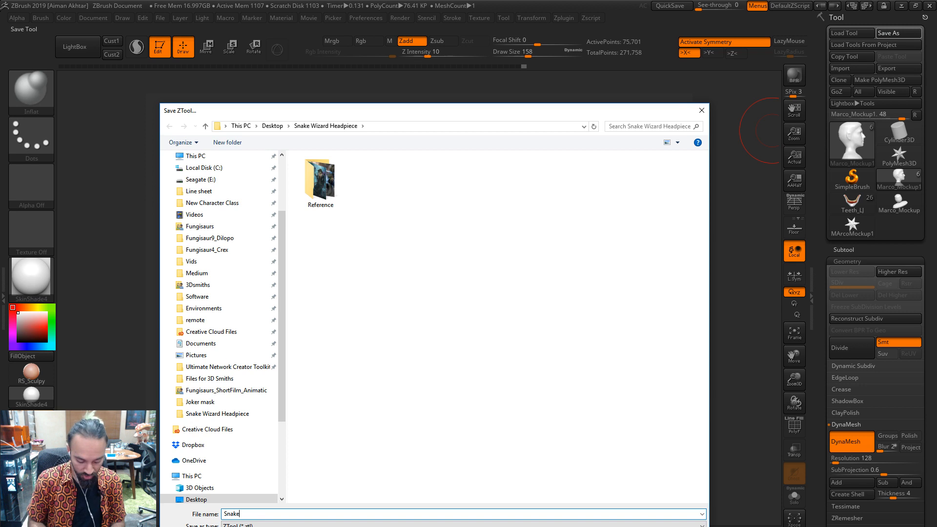
pyautogui.write('Wizard1')
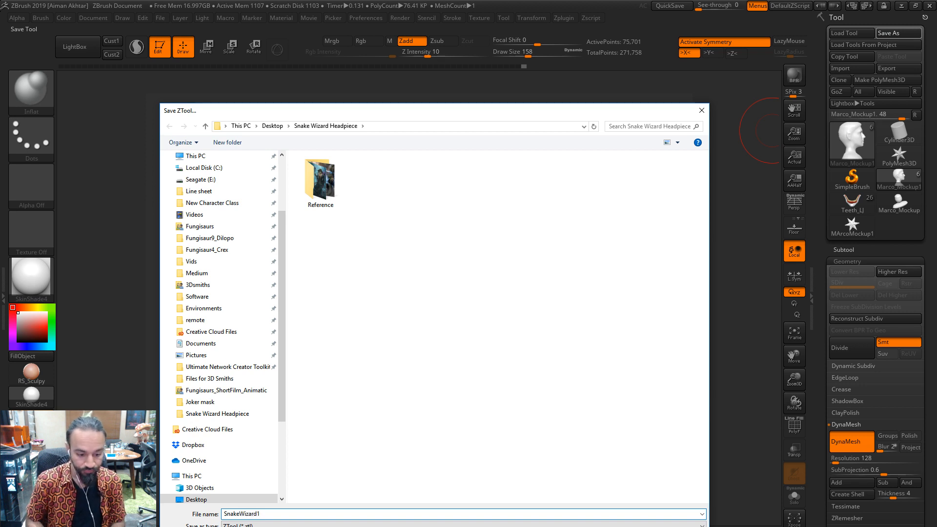
pyautogui.press('Return')
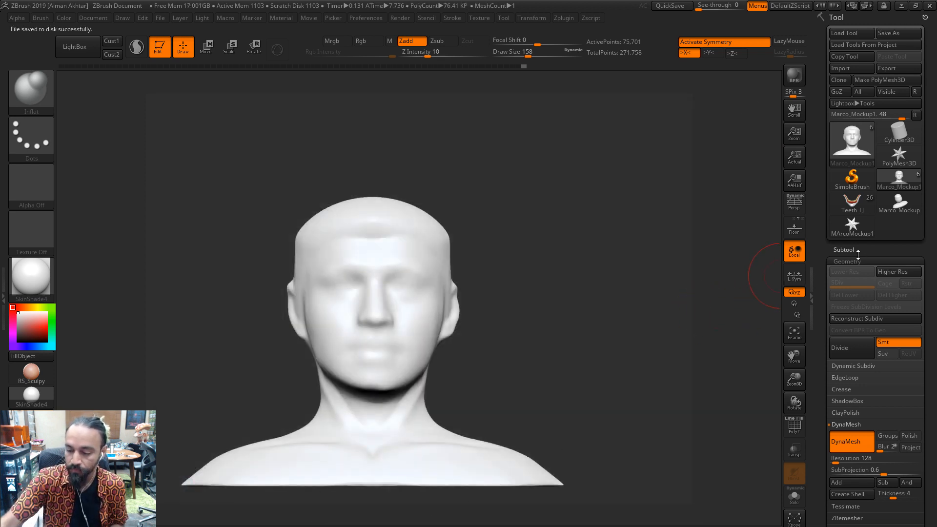
# Move the SnakeWizard1 sphere subtool to the top of the subtool list and display it alone
pyautogui.click(855, 250)
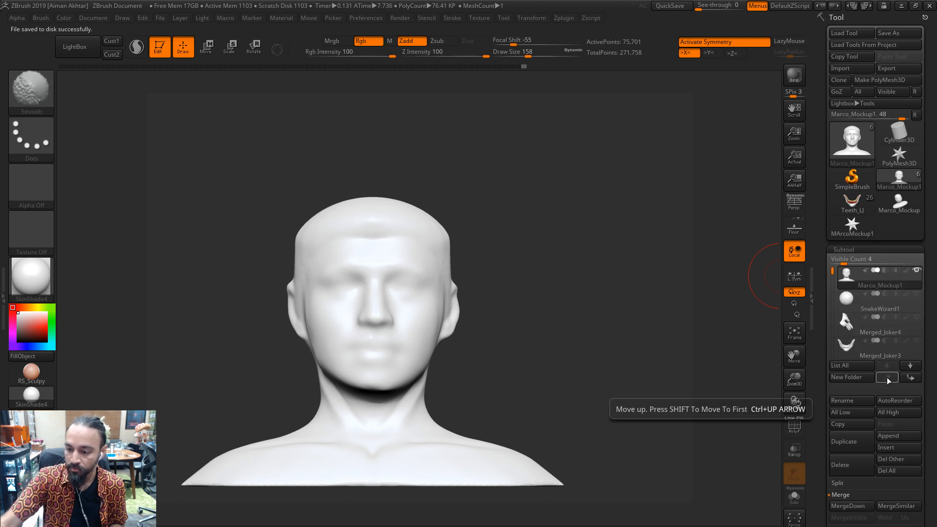
pyautogui.moveTo(851, 307)
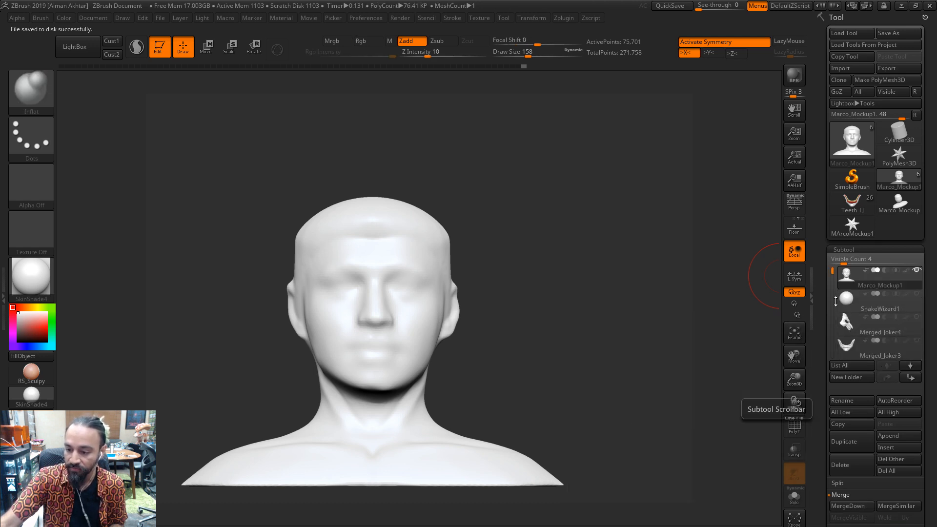
pyautogui.click(859, 302)
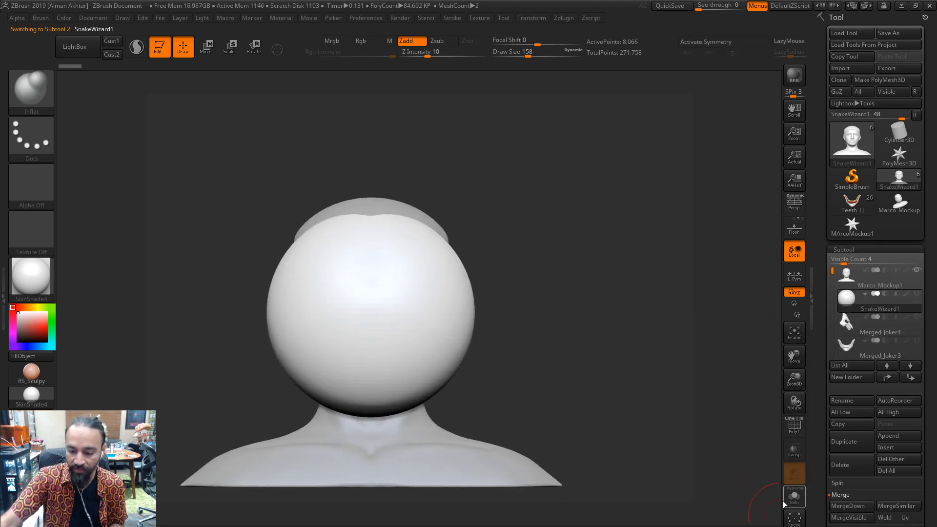
pyautogui.click(794, 497)
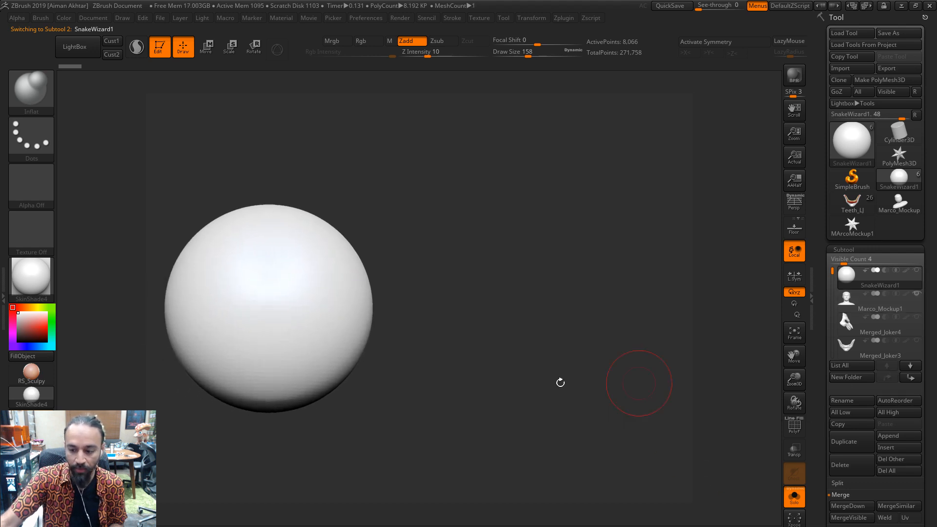
pyautogui.keyDown('alt'); pyautogui.moveTo(560, 383); pyautogui.dragTo(675, 382); pyautogui.keyUp('alt')
pyautogui.moveTo(845, 282)
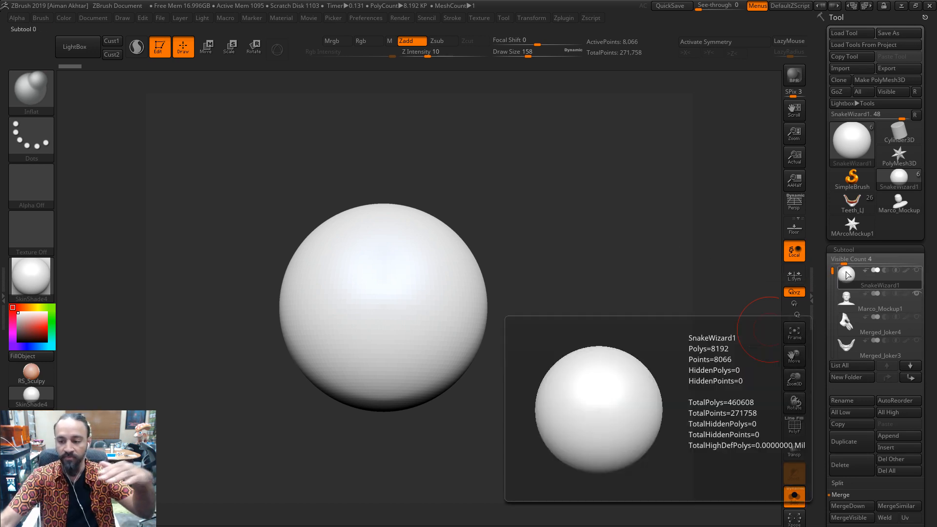
pyautogui.moveTo(846, 311)
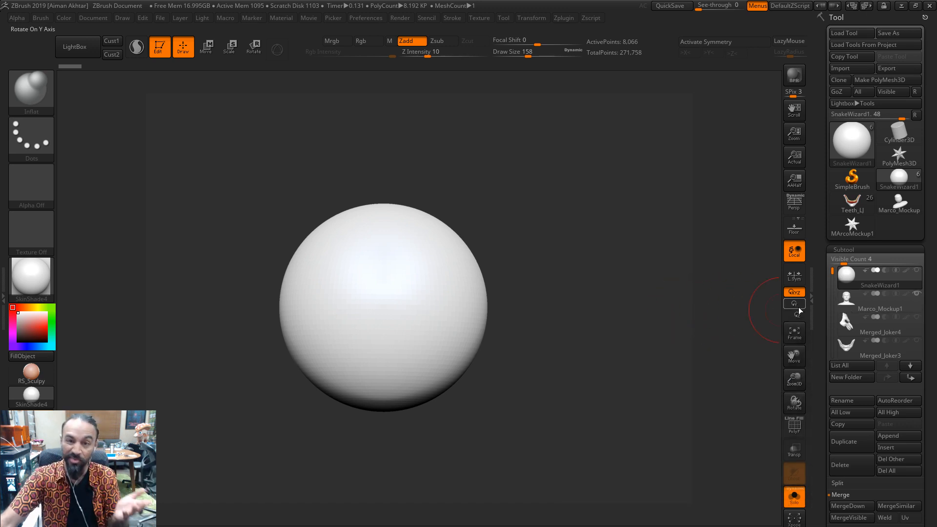
# Delete all the Joker mask subtools, from Merged_Joker4 to Merged_Joker1, keeping only SnakeWizard1 and Marco_Mockup1
pyautogui.click(850, 302)
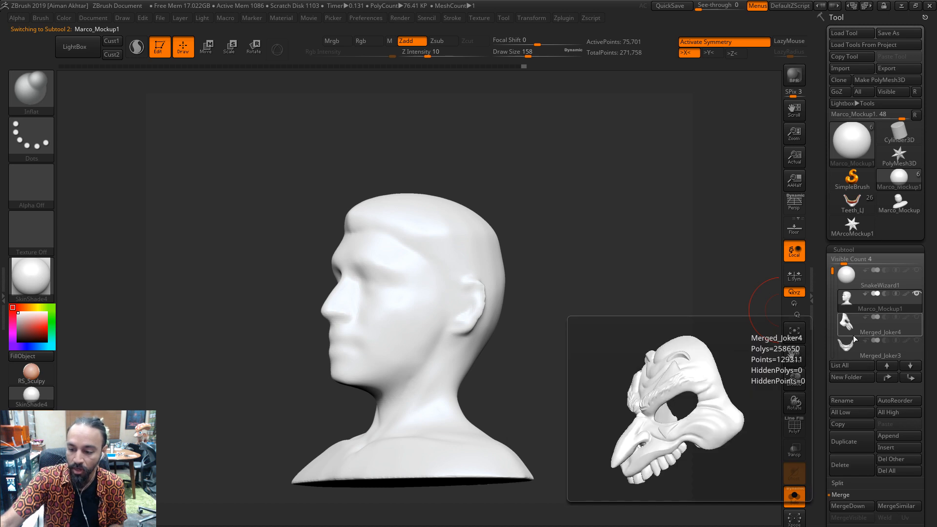
pyautogui.click(854, 335)
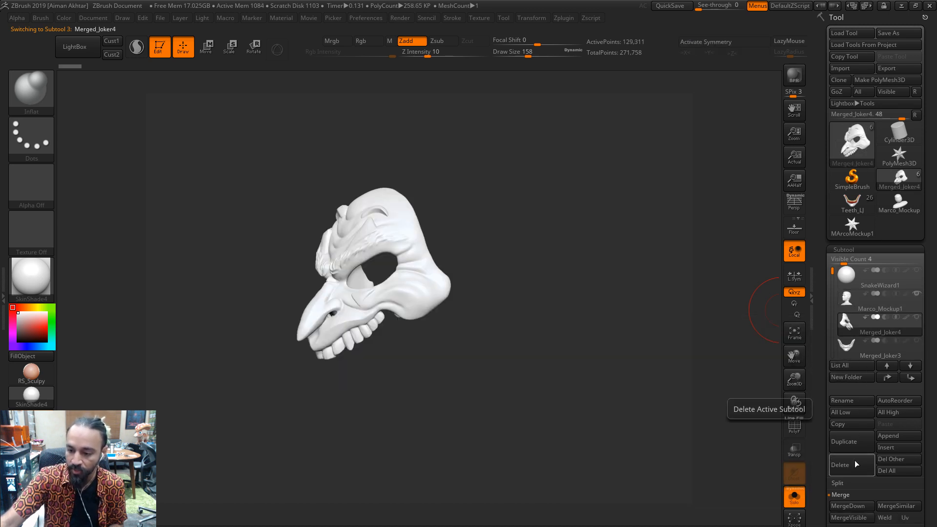
pyautogui.click(854, 461)
pyautogui.click(809, 482)
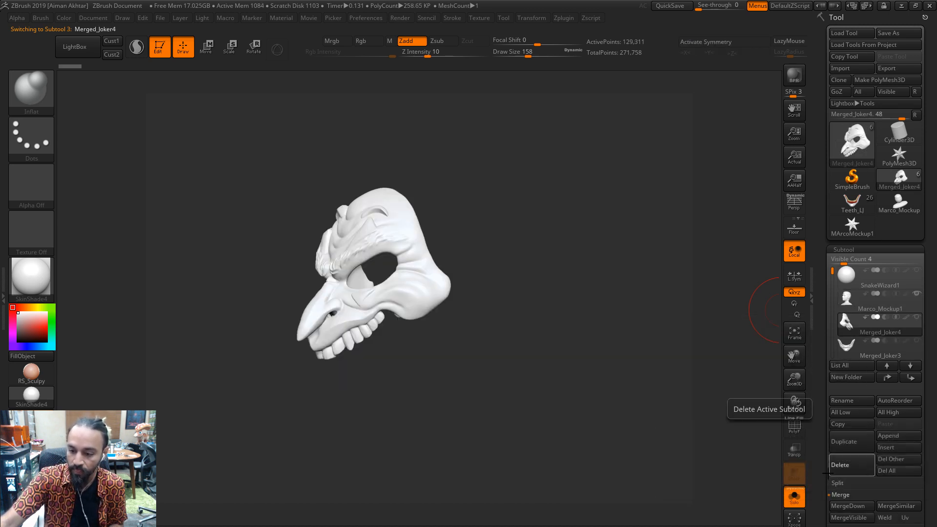
pyautogui.click(850, 464)
pyautogui.click(851, 465)
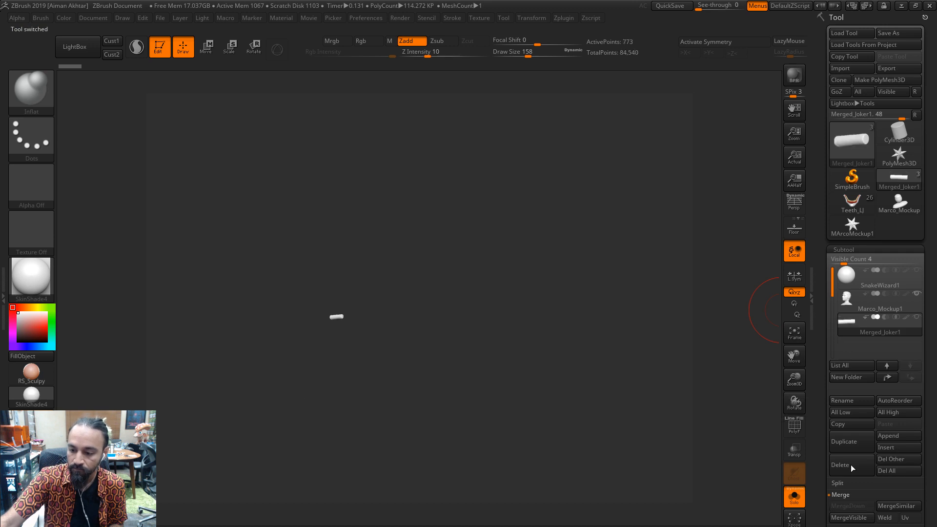
pyautogui.click(851, 464)
pyautogui.keyDown('shift'); pyautogui.moveTo(631, 377); pyautogui.dragTo(612, 359); pyautogui.keyUp('shift')
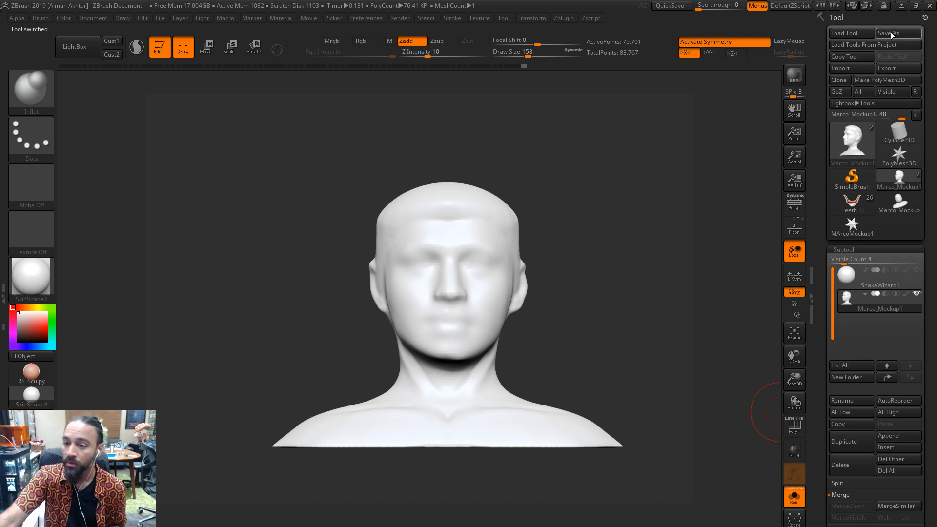
# Save the cleaned-up tool over the existing SnakeWizard1 file
pyautogui.hotkey('ctrl', 's')
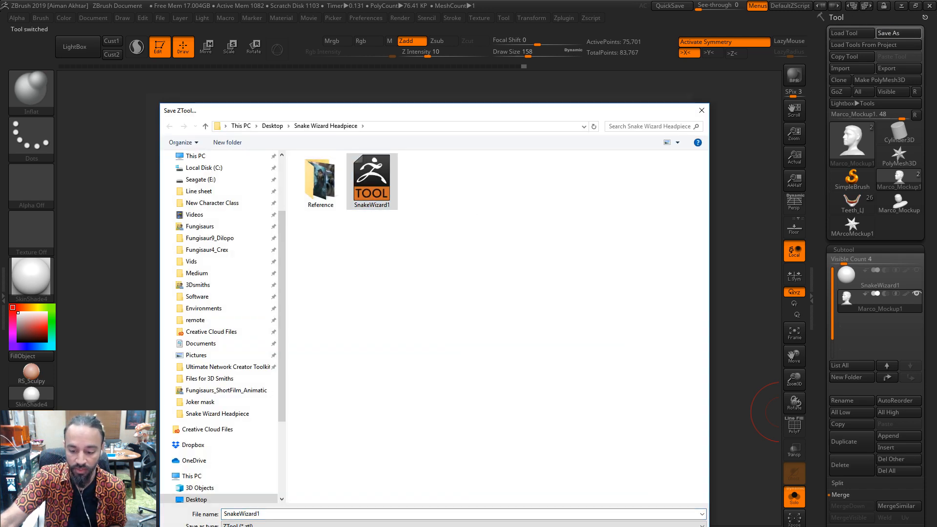
pyautogui.press('Return')
pyautogui.click(499, 291)
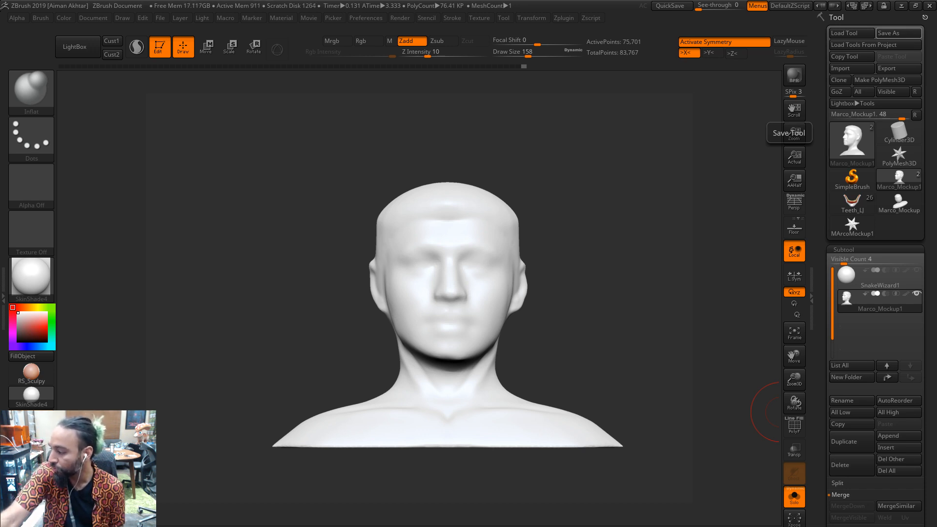
# Export the bust mesh as Marco_Mockup1 into the Snake Wizard Headpiece folder
pyautogui.click(569, 21)
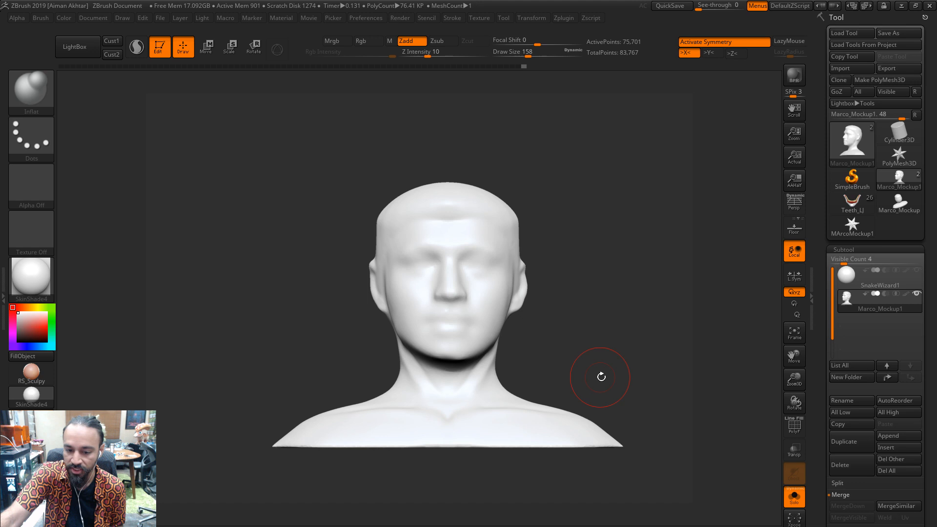
pyautogui.moveTo(600, 377); pyautogui.dragTo(565, 380)
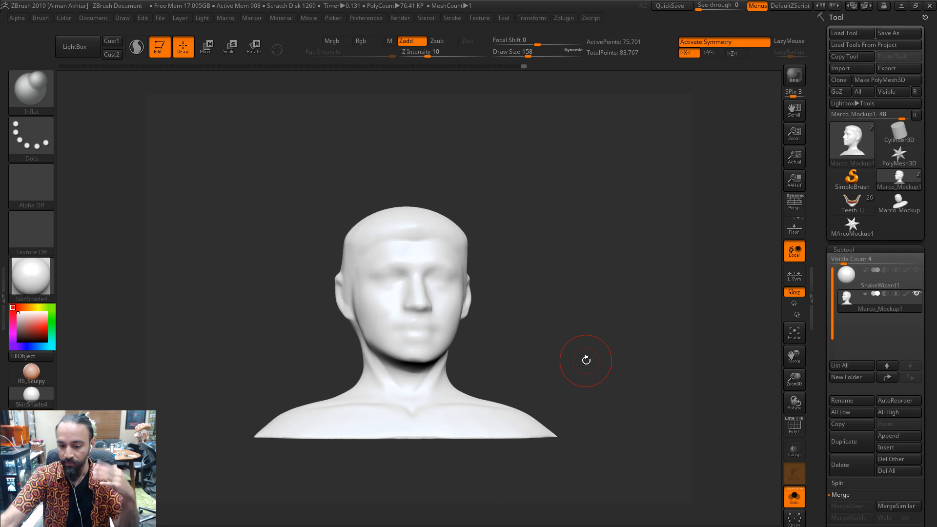
pyautogui.click(887, 68)
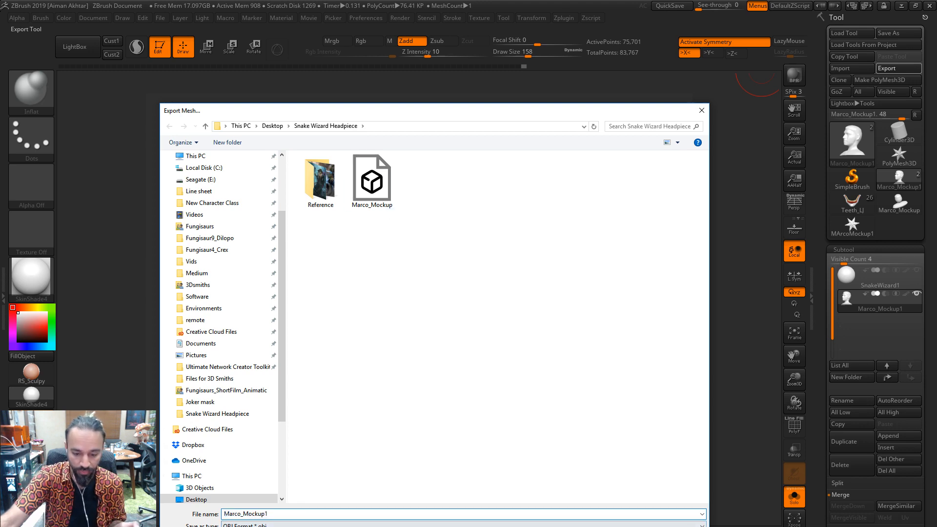
pyautogui.press('Return')
# Switch to ideaMaker and import the Marco_Mockup1 OBJ model from the Snake Wizard Headpiece folder on the Desktop
pyautogui.click(903, 6)
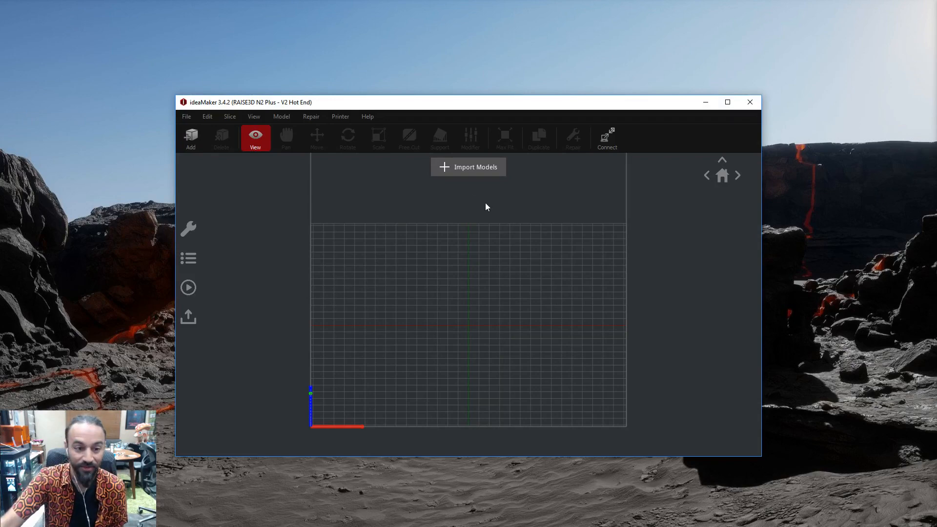
pyautogui.click(186, 118)
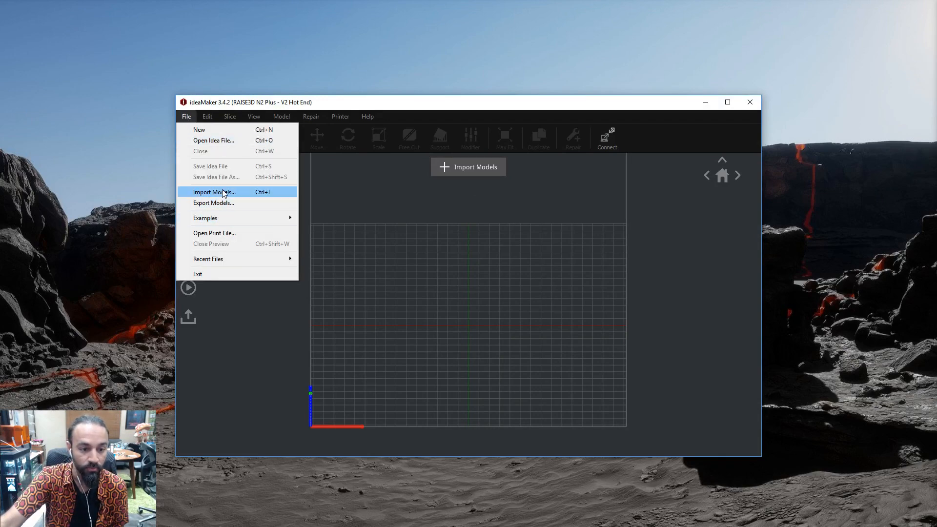
pyautogui.click(256, 194)
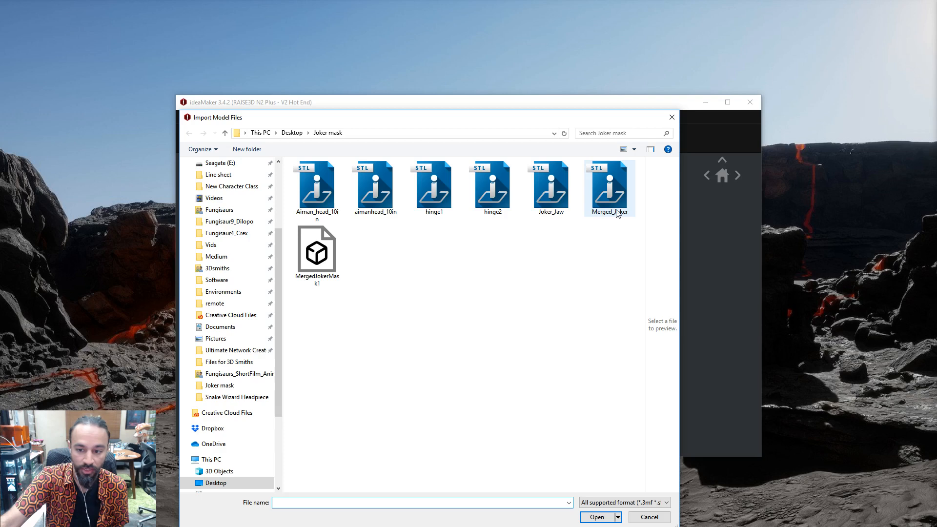
pyautogui.moveTo(279, 322); pyautogui.dragTo(278, 259)
pyautogui.click(216, 194)
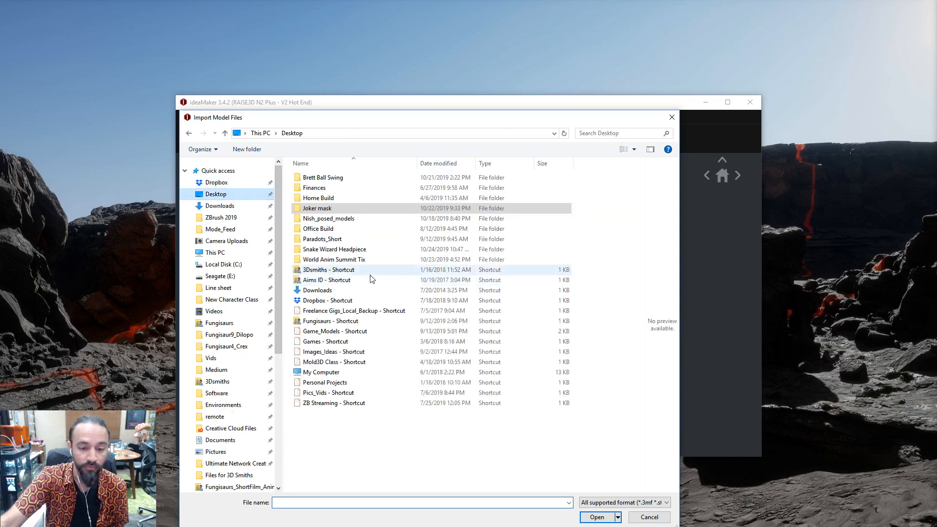
pyautogui.press('m')
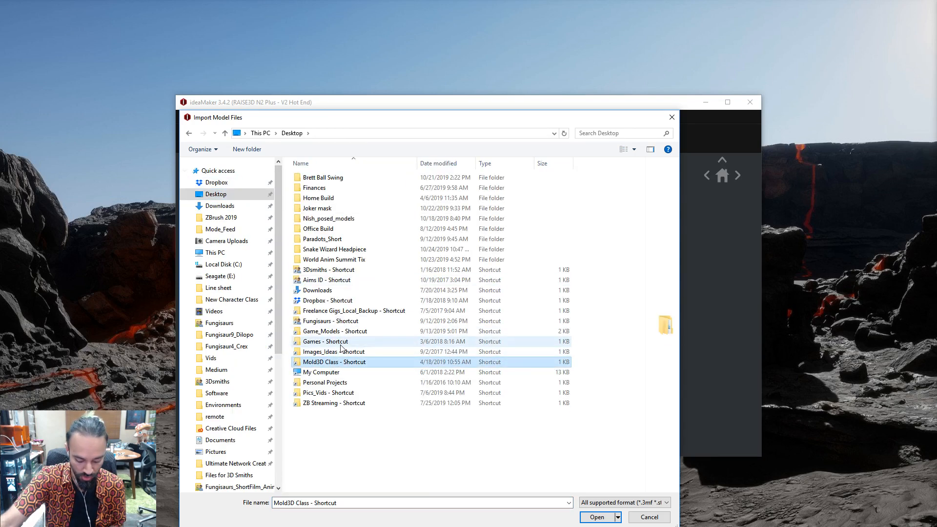
pyautogui.press('s')
pyautogui.doubleClick(336, 249)
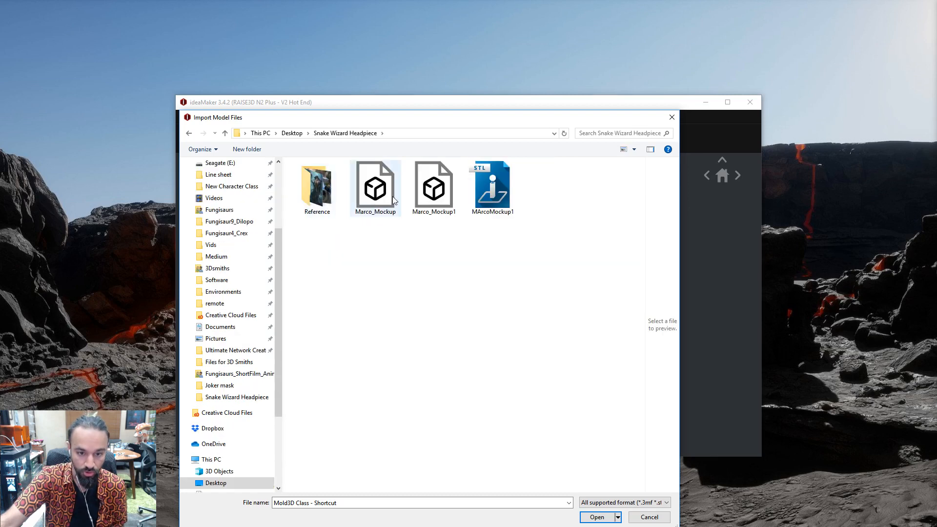
pyautogui.click(433, 200)
pyautogui.click(595, 518)
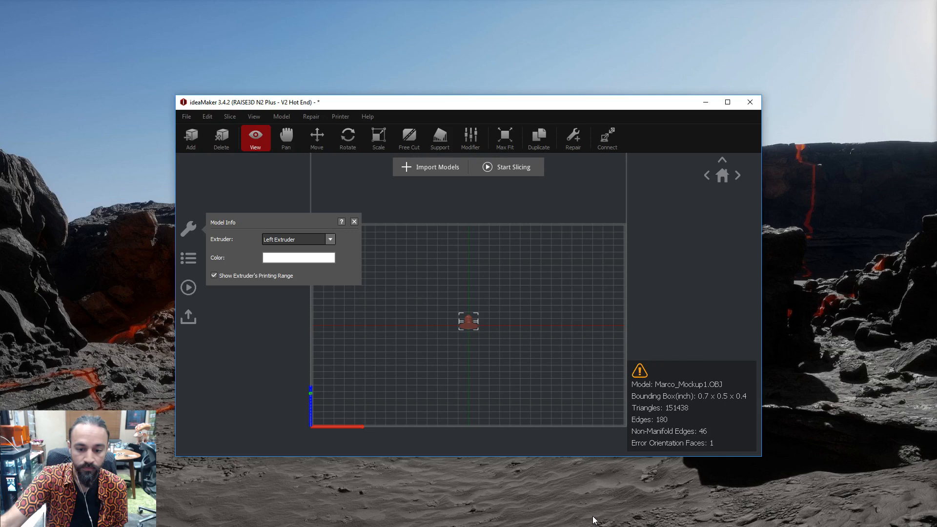
# Inspect the imported bust's scale dimensions in inches in ideaMaker, and return to ZBrush
pyautogui.click(380, 139)
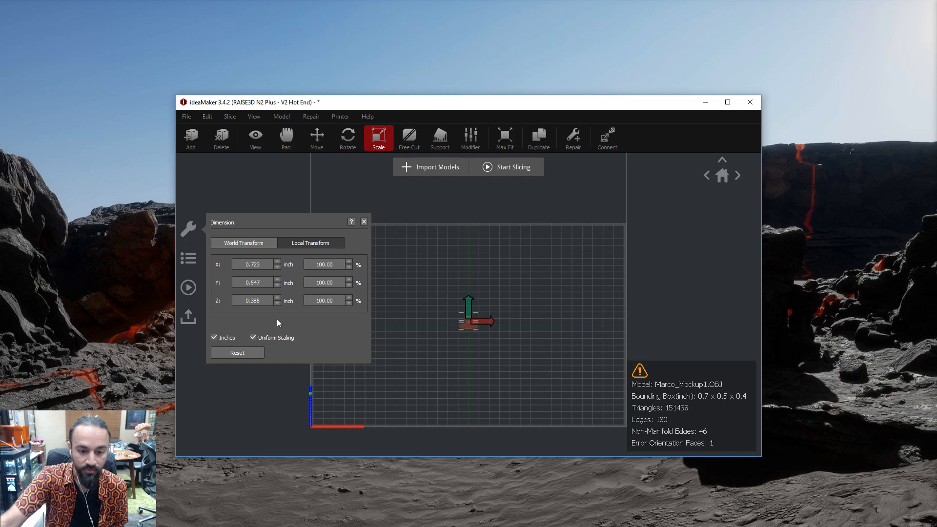
pyautogui.click(724, 106)
pyautogui.moveTo(458, 362); pyautogui.dragTo(561, 375, button='right')
pyautogui.click(925, 6)
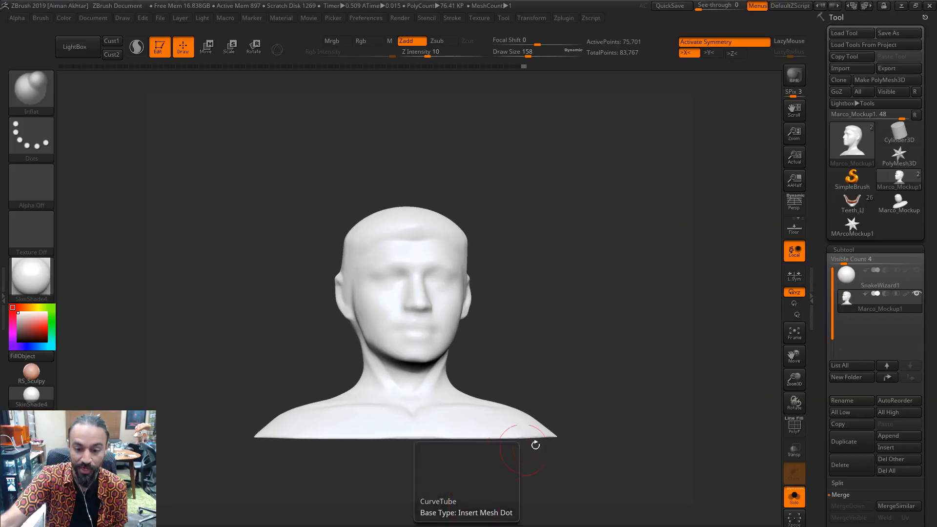
# Append a Sphere3D as a new subtool, make it active, and turn off Solo so the bust shows with it
pyautogui.moveTo(535, 443); pyautogui.dragTo(582, 394)
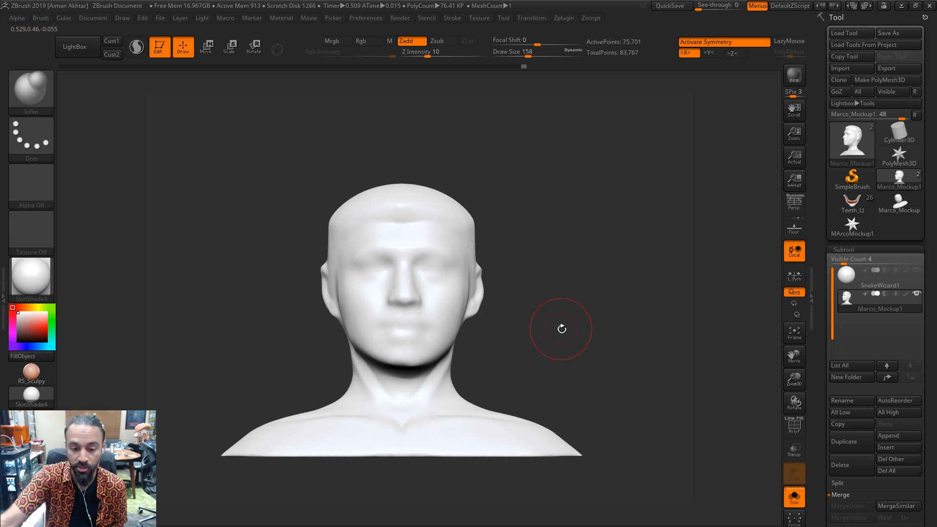
pyautogui.moveTo(687, 429); pyautogui.dragTo(665, 409)
pyautogui.click(904, 437)
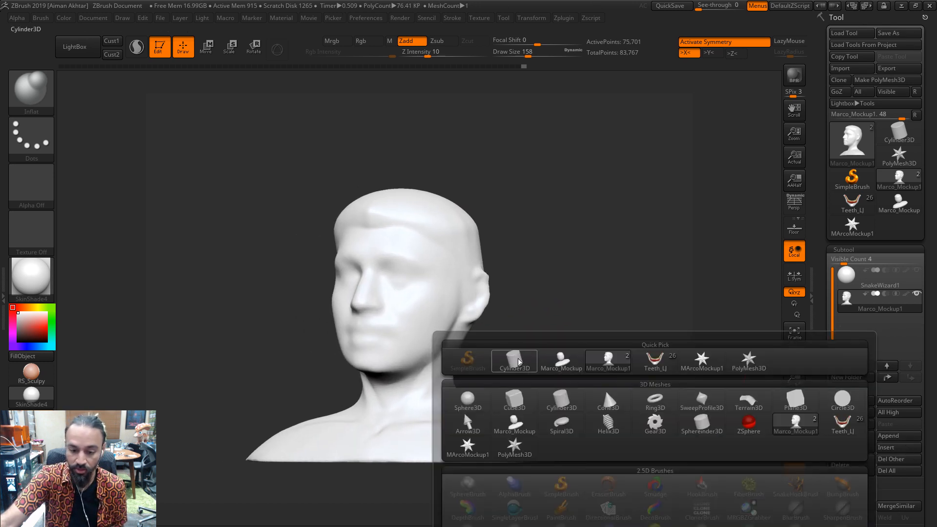
pyautogui.click(463, 406)
pyautogui.click(846, 329)
pyautogui.moveTo(576, 290); pyautogui.dragTo(606, 295)
pyautogui.click(795, 498)
# Turn on X symmetry for the sphere and choose the SnakeHook brush with Sculptris Pro enabled
pyautogui.keyDown('alt'); pyautogui.moveTo(648, 391); pyautogui.dragTo(631, 371); pyautogui.keyUp('alt')
pyautogui.press('b')
pyautogui.press('m')
pyautogui.press('v')
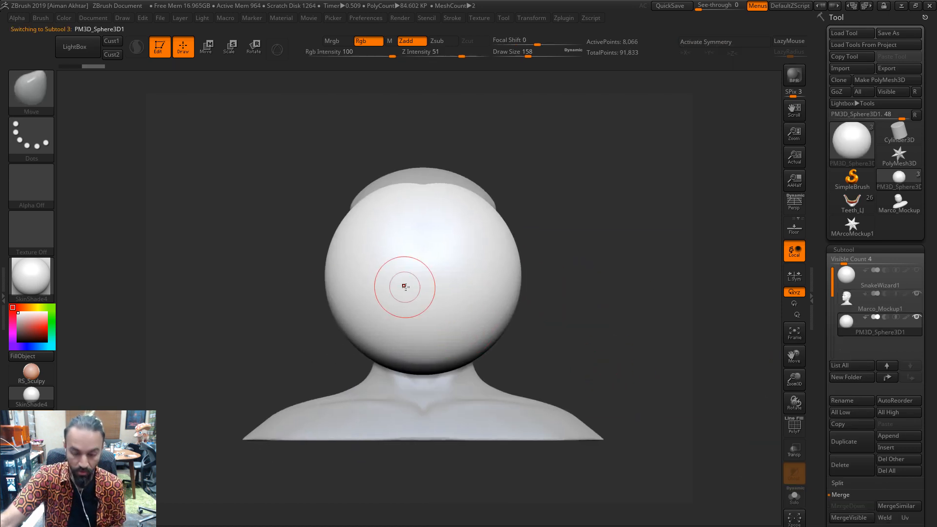
pyautogui.press('x')
pyautogui.press('s')
pyautogui.moveTo(464, 279); pyautogui.dragTo(487, 279)
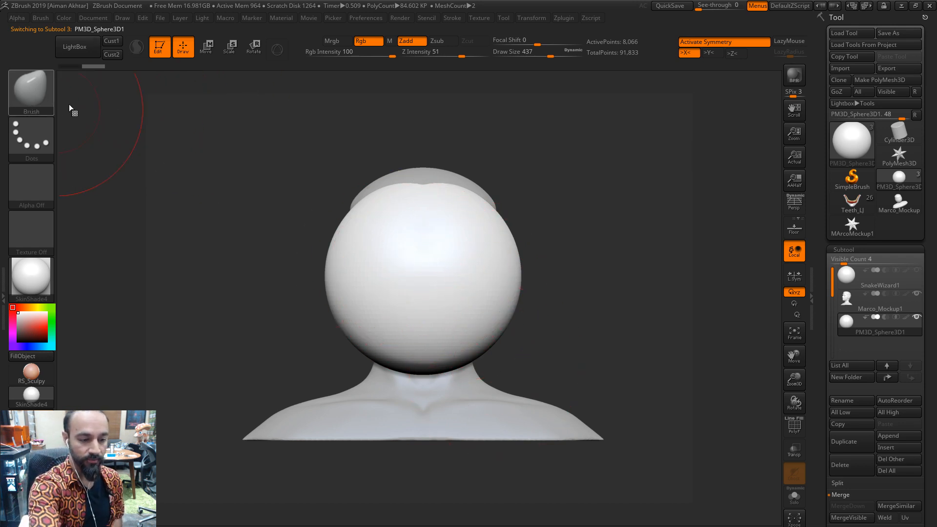
pyautogui.press('b')
pyautogui.press('s')
pyautogui.press('h')
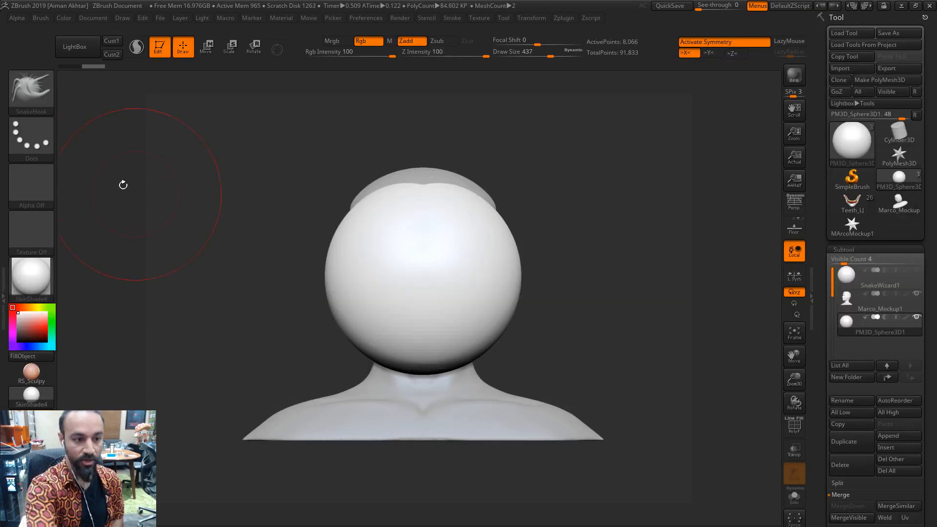
pyautogui.click(137, 46)
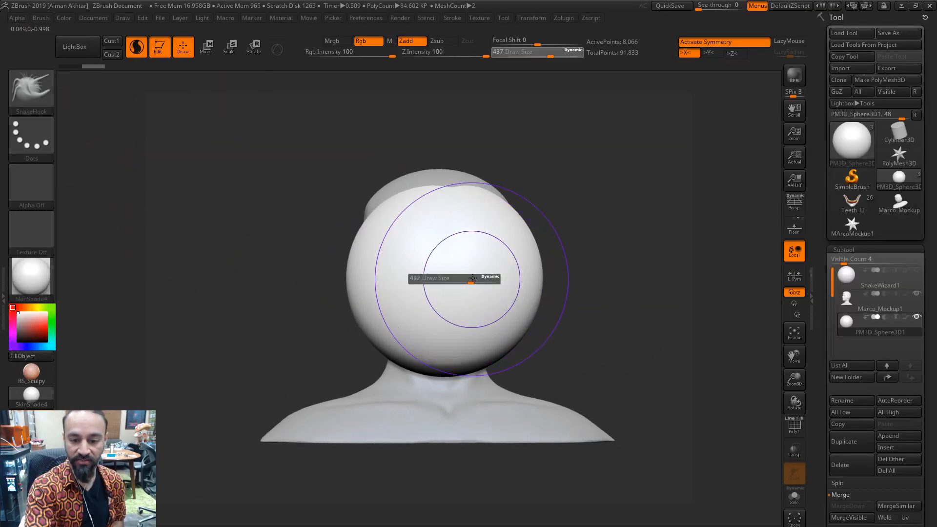
# Push the front of the sphere back toward the face with SnakeHook at draw size 508, undoing the unwanted stroke
pyautogui.keyDown('shift'); pyautogui.moveTo(533, 280); pyautogui.dragTo(670, 297); pyautogui.keyUp('shift')
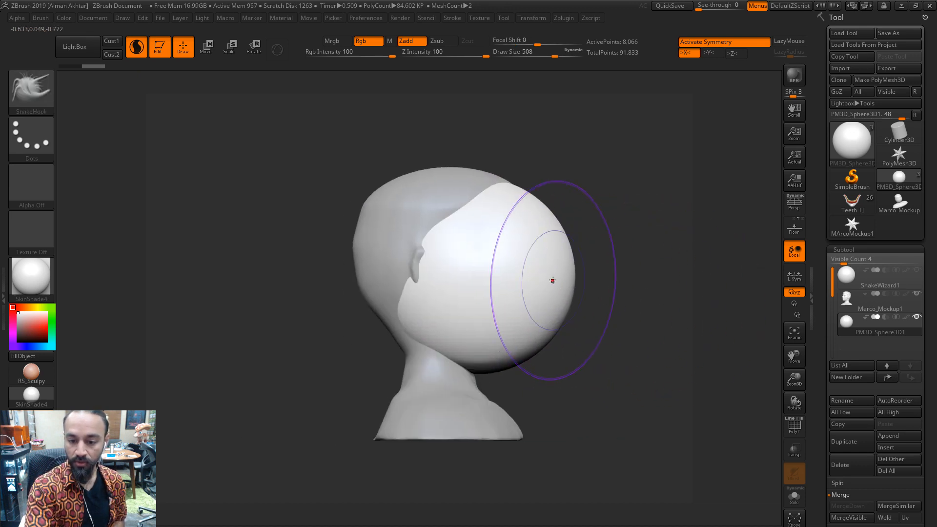
pyautogui.moveTo(572, 275)
pyautogui.mouseDown()
pyautogui.moveTo(487, 267)
pyautogui.moveTo(497, 310)
pyautogui.mouseUp()
pyautogui.moveTo(693, 313)
pyautogui.keyDown('shift'); pyautogui.mouseDown()
pyautogui.moveTo(579, 330)
pyautogui.moveTo(592, 401)
pyautogui.mouseUp(); pyautogui.keyUp('shift')
pyautogui.press('s')
pyautogui.press('s')
pyautogui.hotkey('ctrl', 'z')
# Shape the sphere into a hood with an open face, a forehead band and two side flaps, using draw size 400
pyautogui.moveTo(661, 351); pyautogui.dragTo(727, 364)
pyautogui.moveTo(620, 352); pyautogui.dragTo(652, 400)
pyautogui.moveTo(708, 386)
pyautogui.mouseDown()
pyautogui.moveTo(648, 392)
pyautogui.moveTo(647, 328)
pyautogui.moveTo(648, 337)
pyautogui.mouseUp()
pyautogui.press('s')
pyautogui.moveTo(628, 211); pyautogui.dragTo(619, 189)
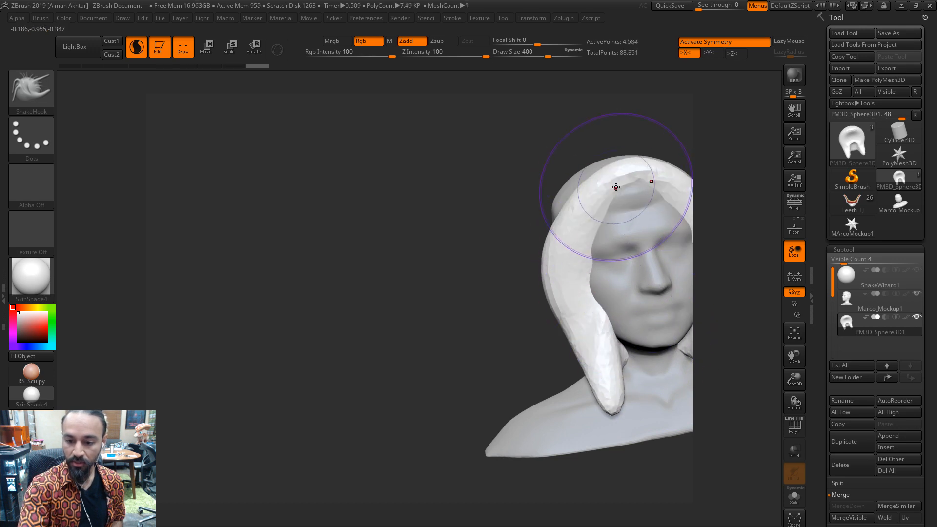
pyautogui.moveTo(476, 234)
pyautogui.keyDown('shift'); pyautogui.mouseDown()
pyautogui.moveTo(518, 237)
pyautogui.moveTo(465, 241)
pyautogui.mouseUp(); pyautogui.keyUp('shift')
pyautogui.hotkey('ctrl', 'z')
pyautogui.moveTo(592, 188); pyautogui.dragTo(609, 193)
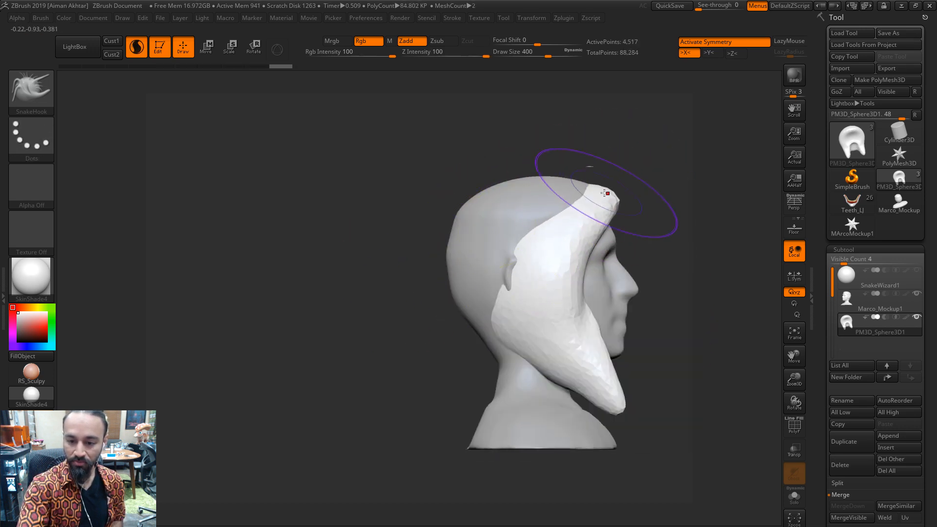
# Pull the hood over the crown and back of the head at draw size 508, and smooth its surface at size 351
pyautogui.press('s')
pyautogui.moveTo(543, 216); pyautogui.dragTo(521, 224)
pyautogui.moveTo(546, 196); pyautogui.dragTo(557, 178)
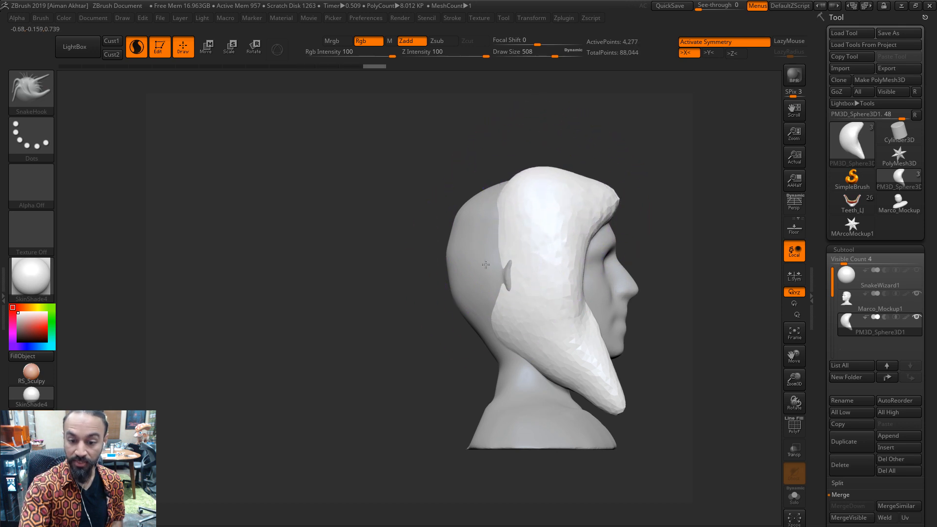
pyautogui.moveTo(520, 279); pyautogui.dragTo(492, 291)
pyautogui.moveTo(512, 235)
pyautogui.mouseDown()
pyautogui.moveTo(465, 208)
pyautogui.moveTo(479, 194)
pyautogui.mouseUp()
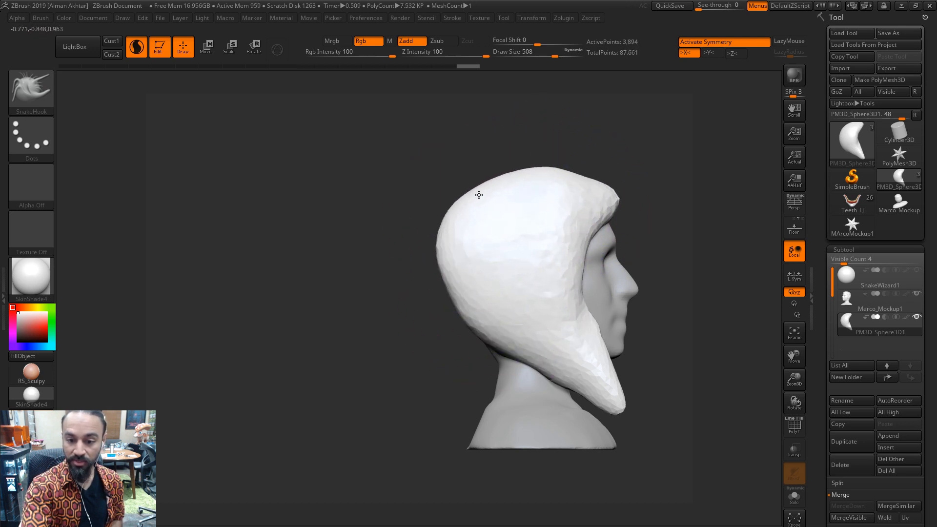
pyautogui.press('s')
pyautogui.moveTo(591, 188); pyautogui.dragTo(581, 188)
pyautogui.moveTo(571, 195)
pyautogui.mouseDown()
pyautogui.moveTo(576, 185)
pyautogui.moveTo(469, 215)
pyautogui.moveTo(481, 306)
pyautogui.mouseUp()
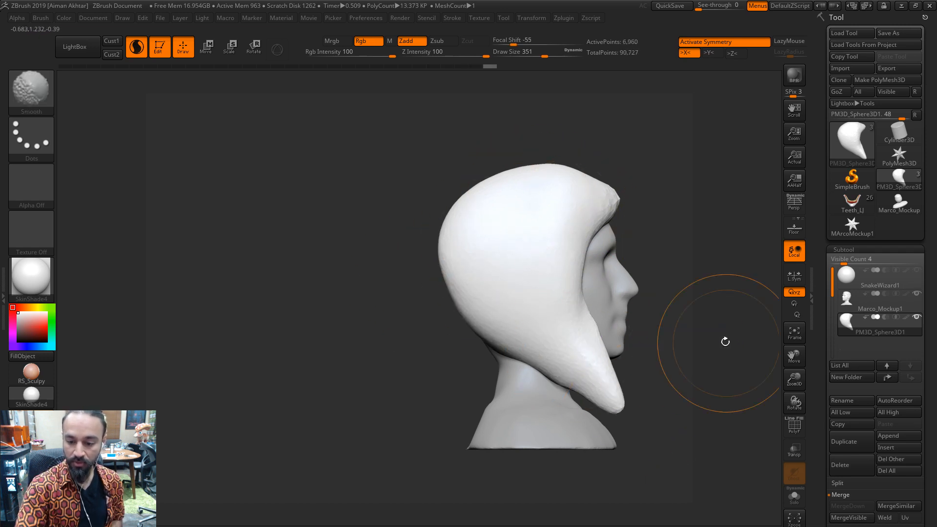
# Close the gap at the back of the head by pulling the hood's two halves together, and smooth the top
pyautogui.moveTo(724, 341)
pyautogui.mouseDown()
pyautogui.moveTo(691, 349)
pyautogui.moveTo(581, 334)
pyautogui.mouseUp()
pyautogui.moveTo(415, 320)
pyautogui.mouseDown()
pyautogui.moveTo(393, 339)
pyautogui.moveTo(352, 322)
pyautogui.mouseUp()
pyautogui.moveTo(494, 283)
pyautogui.mouseDown()
pyautogui.moveTo(379, 312)
pyautogui.moveTo(367, 304)
pyautogui.moveTo(375, 301)
pyautogui.mouseUp()
pyautogui.moveTo(363, 268); pyautogui.dragTo(369, 210)
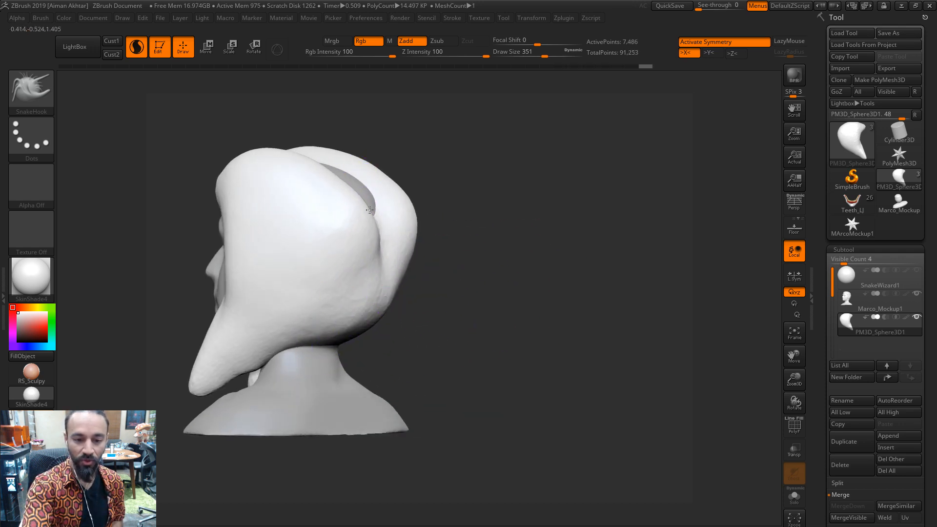
pyautogui.moveTo(415, 173); pyautogui.dragTo(396, 205)
pyautogui.moveTo(372, 248)
pyautogui.mouseDown()
pyautogui.moveTo(376, 217)
pyautogui.moveTo(337, 162)
pyautogui.moveTo(311, 180)
pyautogui.moveTo(368, 247)
pyautogui.moveTo(327, 193)
pyautogui.mouseUp()
pyautogui.keyDown('shift'); pyautogui.moveTo(240, 180); pyautogui.dragTo(293, 180); pyautogui.keyUp('shift')
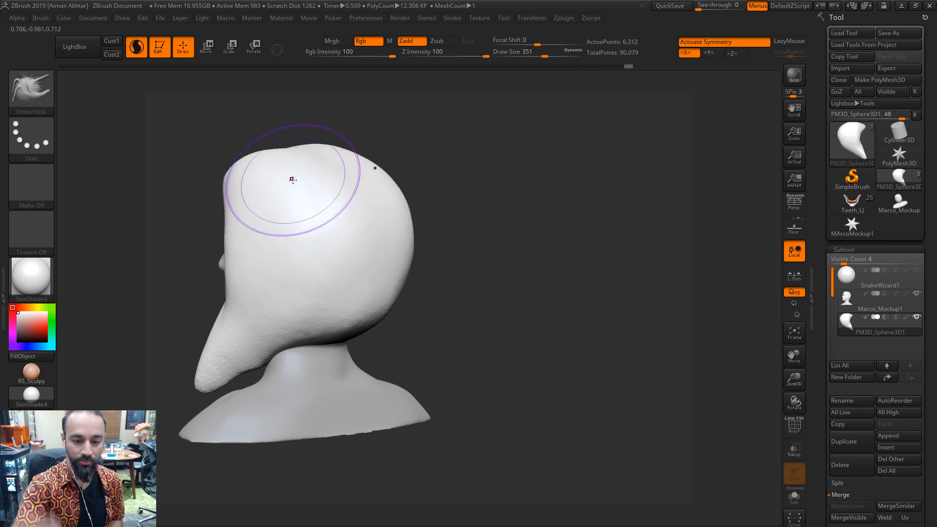
# Taper the two side flaps and pull their tips inward toward the neck, smoothing them at draw size 293
pyautogui.moveTo(429, 205)
pyautogui.keyDown('shift'); pyautogui.mouseDown()
pyautogui.moveTo(507, 261)
pyautogui.moveTo(429, 375)
pyautogui.mouseUp(); pyautogui.keyUp('shift')
pyautogui.press('f')
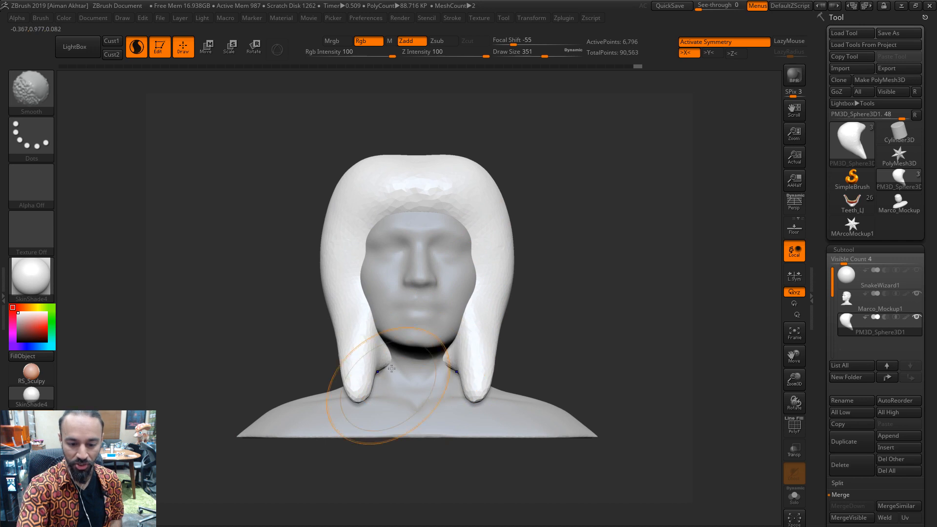
pyautogui.press('s')
pyautogui.moveTo(395, 345)
pyautogui.mouseDown()
pyautogui.moveTo(370, 353)
pyautogui.moveTo(363, 382)
pyautogui.moveTo(352, 373)
pyautogui.moveTo(360, 388)
pyautogui.mouseUp()
pyautogui.press('s')
pyautogui.moveTo(360, 390)
pyautogui.mouseDown()
pyautogui.moveTo(372, 397)
pyautogui.moveTo(353, 356)
pyautogui.moveTo(373, 360)
pyautogui.moveTo(346, 314)
pyautogui.mouseUp()
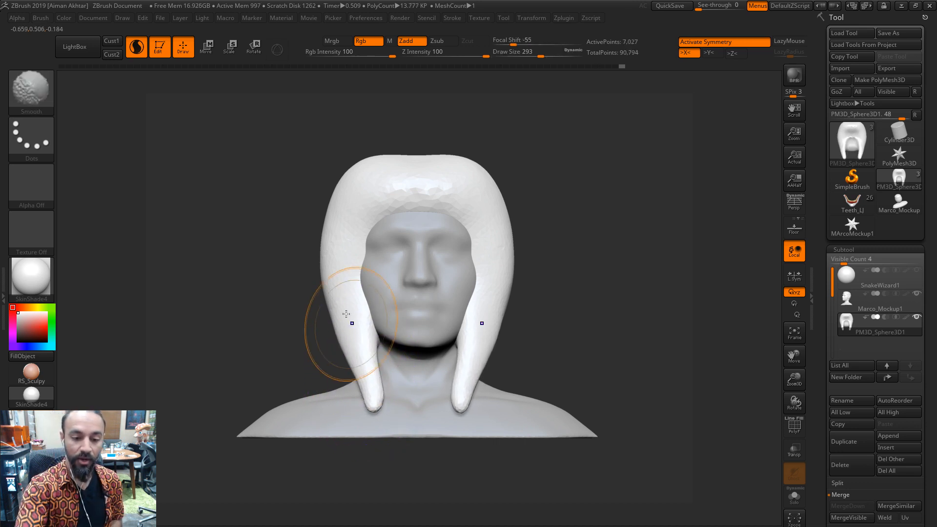
# Smooth the front band and pull the brim forward over the forehead in side view
pyautogui.keyDown('shift'); pyautogui.moveTo(417, 166); pyautogui.dragTo(476, 188); pyautogui.keyUp('shift')
pyautogui.keyDown('shift'); pyautogui.moveTo(576, 188); pyautogui.dragTo(608, 189); pyautogui.keyUp('shift')
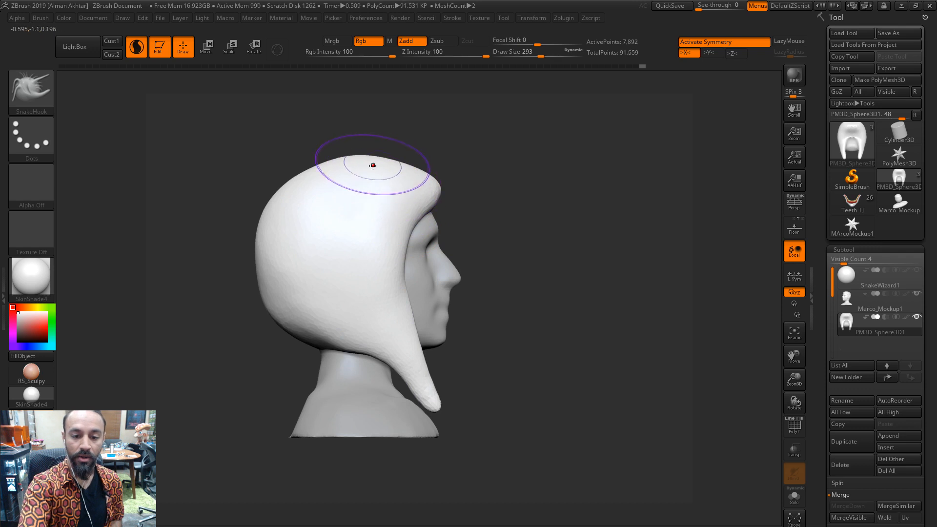
pyautogui.moveTo(443, 174); pyautogui.dragTo(447, 197)
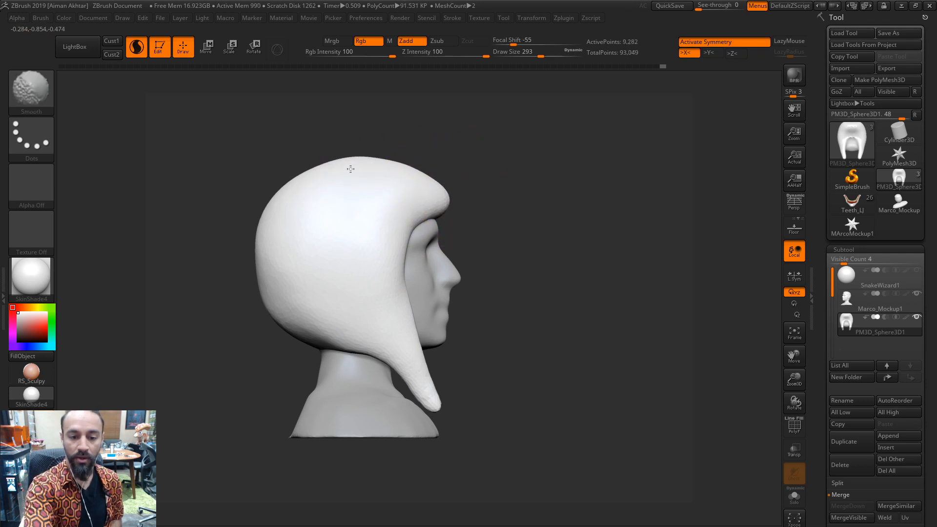
# Refine the hood's rear profile and lower edge around the neck with larger SnakeHook strokes
pyautogui.press('s')
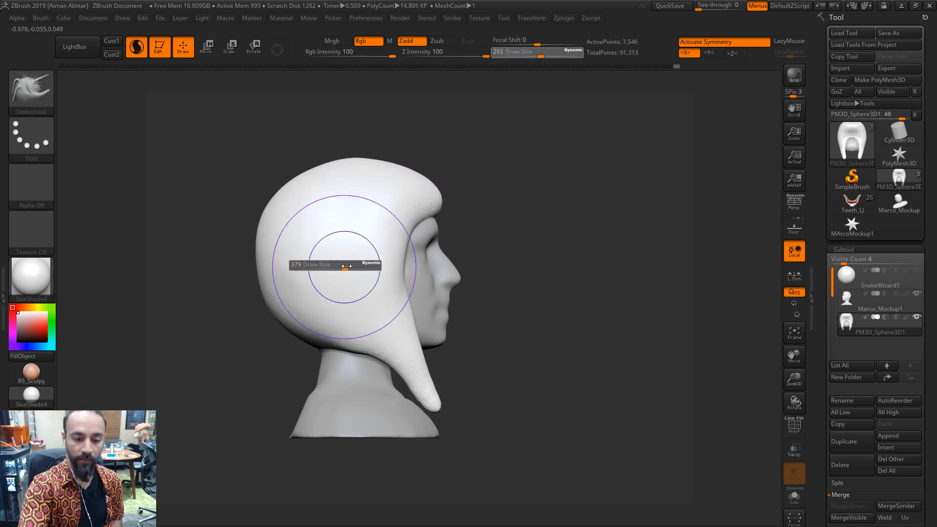
pyautogui.moveTo(345, 267); pyautogui.dragTo(363, 266)
pyautogui.moveTo(304, 326)
pyautogui.mouseDown()
pyautogui.moveTo(313, 287)
pyautogui.moveTo(304, 326)
pyautogui.mouseUp()
pyautogui.moveTo(478, 232)
pyautogui.mouseDown()
pyautogui.moveTo(514, 230)
pyautogui.moveTo(486, 231)
pyautogui.mouseUp()
pyautogui.moveTo(275, 256); pyautogui.dragTo(309, 334)
pyautogui.press('s')
pyautogui.moveTo(484, 417); pyautogui.dragTo(431, 386)
pyautogui.keyDown('shift'); pyautogui.moveTo(264, 364); pyautogui.dragTo(318, 372); pyautogui.keyUp('shift')
# Push the hood's lower rear edge upward at draw size 293 to expose the nape, and smooth the new arch
pyautogui.press('s')
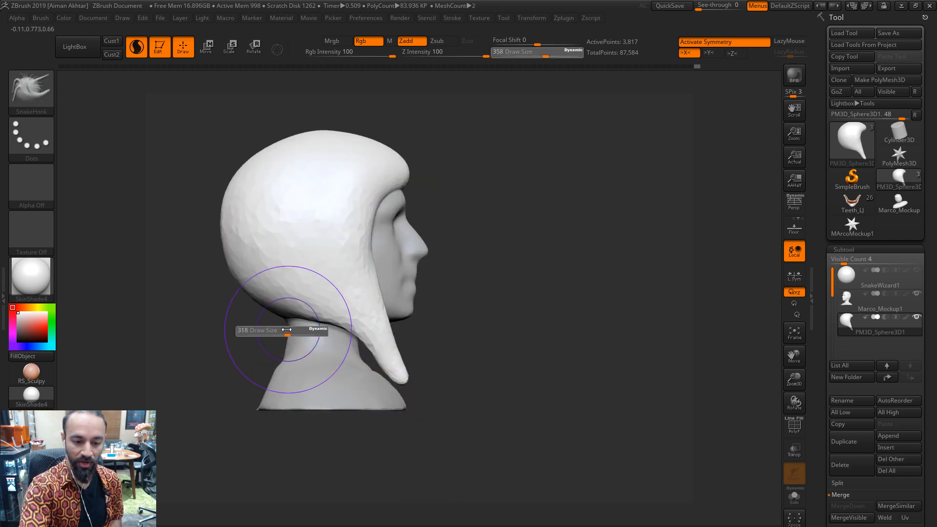
pyautogui.moveTo(286, 330); pyautogui.dragTo(282, 330)
pyautogui.moveTo(262, 285)
pyautogui.mouseDown()
pyautogui.moveTo(470, 241)
pyautogui.moveTo(272, 295)
pyautogui.mouseUp()
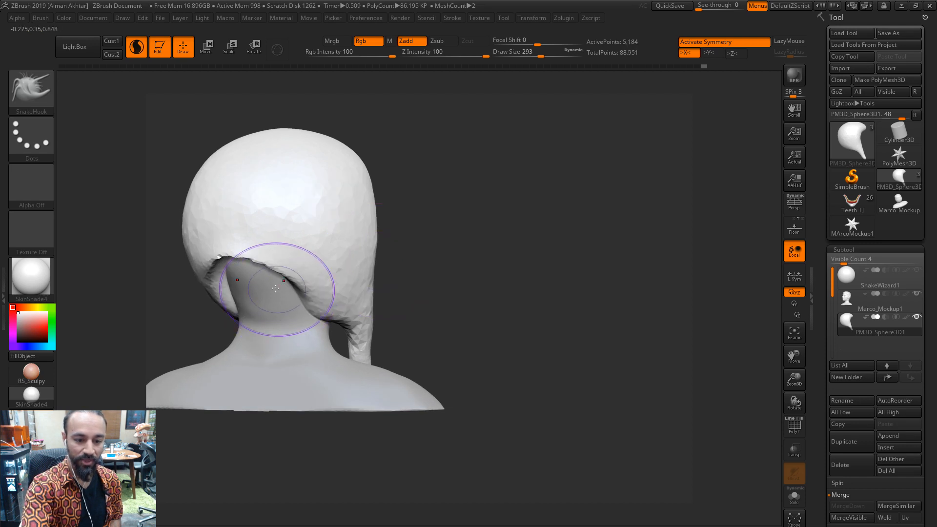
pyautogui.moveTo(272, 264)
pyautogui.mouseDown()
pyautogui.moveTo(254, 217)
pyautogui.moveTo(259, 205)
pyautogui.moveTo(283, 236)
pyautogui.mouseUp()
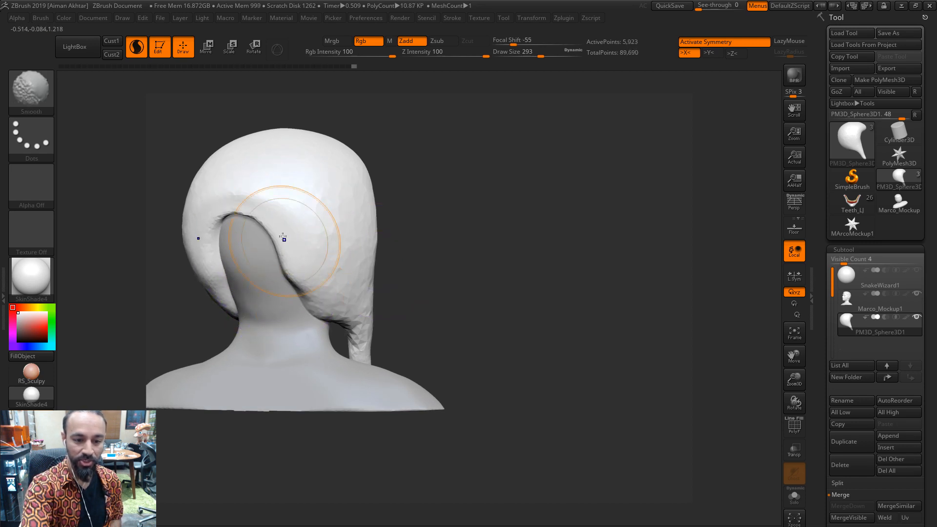
pyautogui.keyDown('shift'); pyautogui.moveTo(296, 280); pyautogui.dragTo(307, 299); pyautogui.keyUp('shift')
pyautogui.keyDown('shift'); pyautogui.moveTo(385, 248); pyautogui.dragTo(412, 239); pyautogui.keyUp('shift')
pyautogui.moveTo(287, 287)
pyautogui.mouseDown()
pyautogui.moveTo(299, 275)
pyautogui.moveTo(292, 239)
pyautogui.moveTo(285, 309)
pyautogui.moveTo(296, 308)
pyautogui.moveTo(295, 292)
pyautogui.mouseUp()
# Shape the hood's back edge into a rounded point behind the head, and smooth the side down to the flap
pyautogui.moveTo(352, 252); pyautogui.dragTo(488, 265)
pyautogui.moveTo(361, 271); pyautogui.dragTo(370, 251)
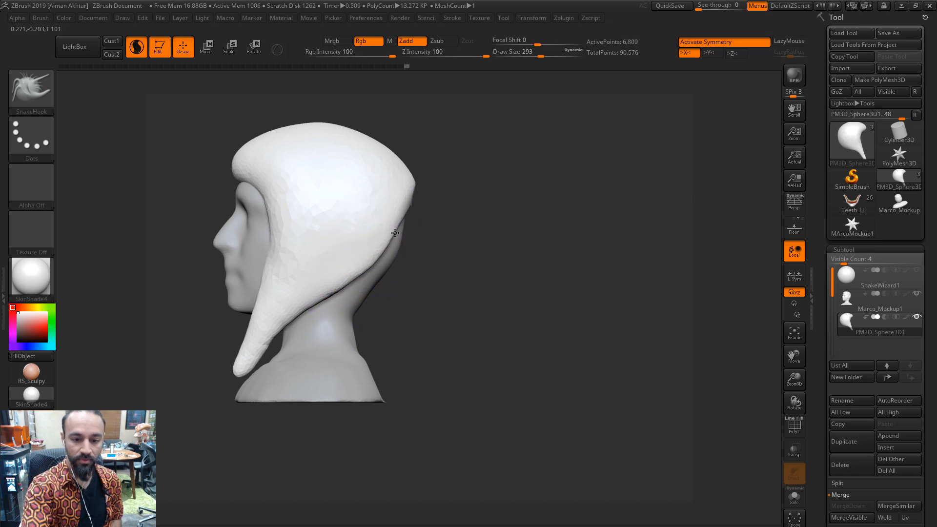
pyautogui.moveTo(406, 185); pyautogui.dragTo(401, 218)
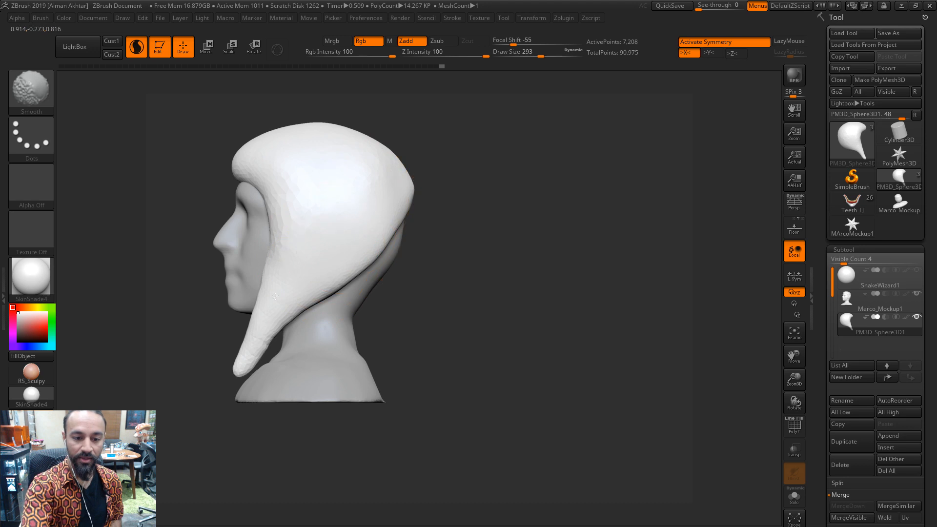
pyautogui.keyDown('shift'); pyautogui.moveTo(275, 296); pyautogui.dragTo(276, 286); pyautogui.keyUp('shift')
pyautogui.moveTo(281, 257); pyautogui.dragTo(270, 255)
# Adjust the hood's side silhouette from the front and refine the inner edge beside the jaw at draw size 217
pyautogui.moveTo(469, 247); pyautogui.dragTo(529, 240)
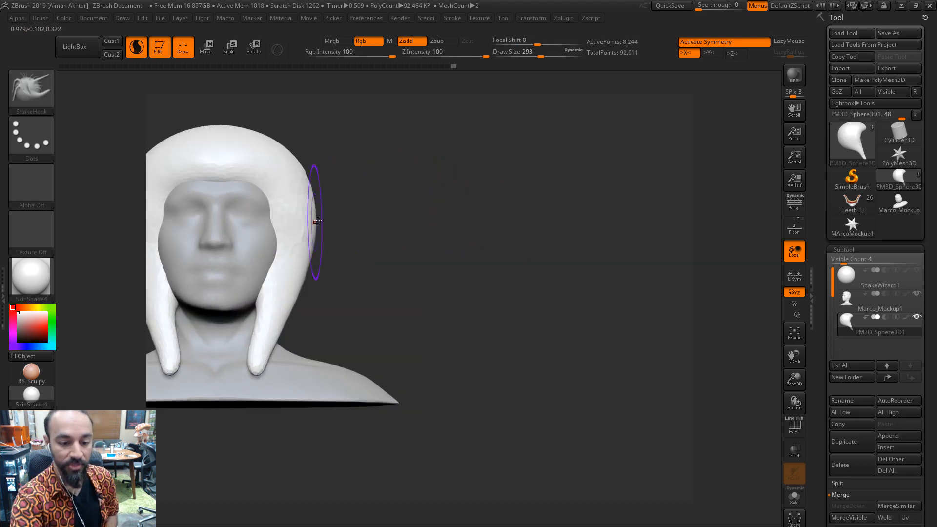
pyautogui.moveTo(323, 221)
pyautogui.keyDown('alt'); pyautogui.mouseDown()
pyautogui.moveTo(371, 219)
pyautogui.moveTo(321, 226)
pyautogui.moveTo(341, 225)
pyautogui.mouseUp(); pyautogui.keyUp('alt')
pyautogui.press('s')
pyautogui.moveTo(306, 286); pyautogui.dragTo(312, 257)
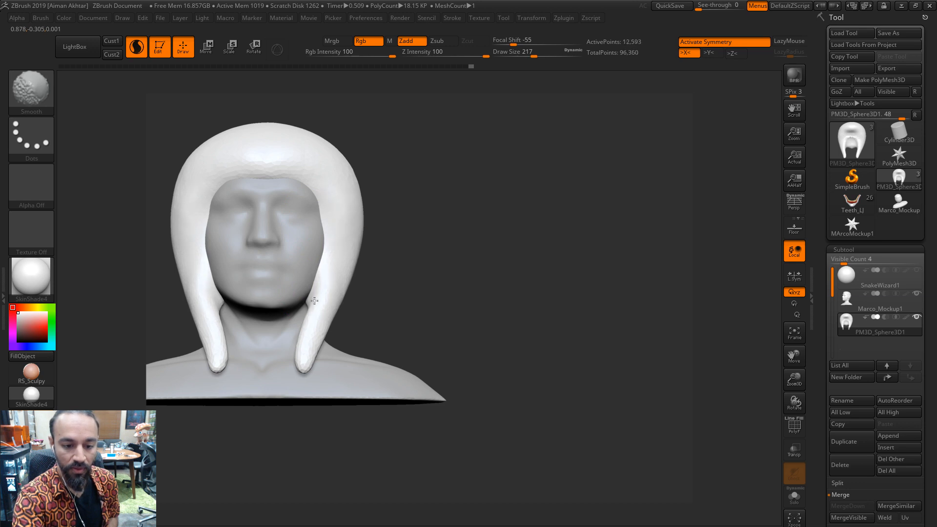
# Smooth the hood's inner edge along the jaw and flap, and inspect the hood in isolation
pyautogui.keyDown('shift'); pyautogui.moveTo(314, 301); pyautogui.dragTo(317, 278); pyautogui.keyUp('shift')
pyautogui.keyDown('alt'); pyautogui.moveTo(405, 215); pyautogui.dragTo(444, 213); pyautogui.keyUp('alt')
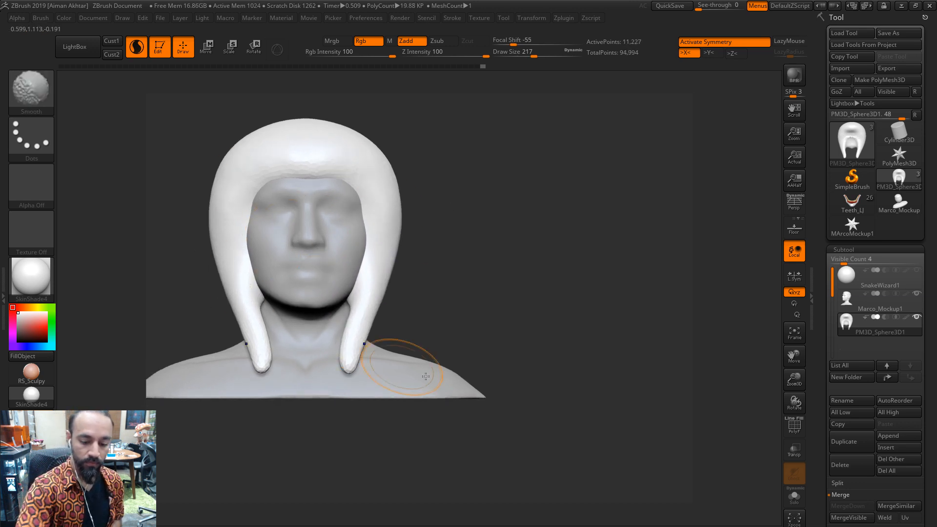
pyautogui.click(801, 503)
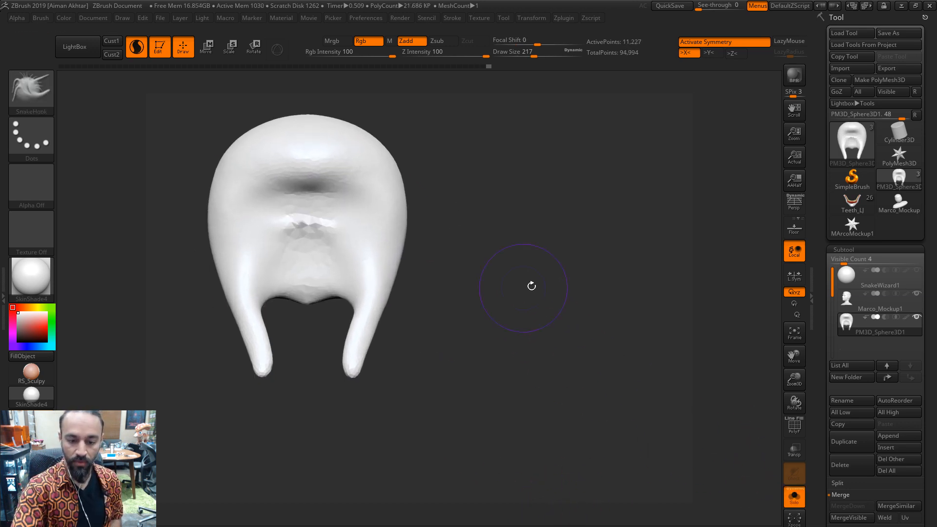
pyautogui.click(795, 499)
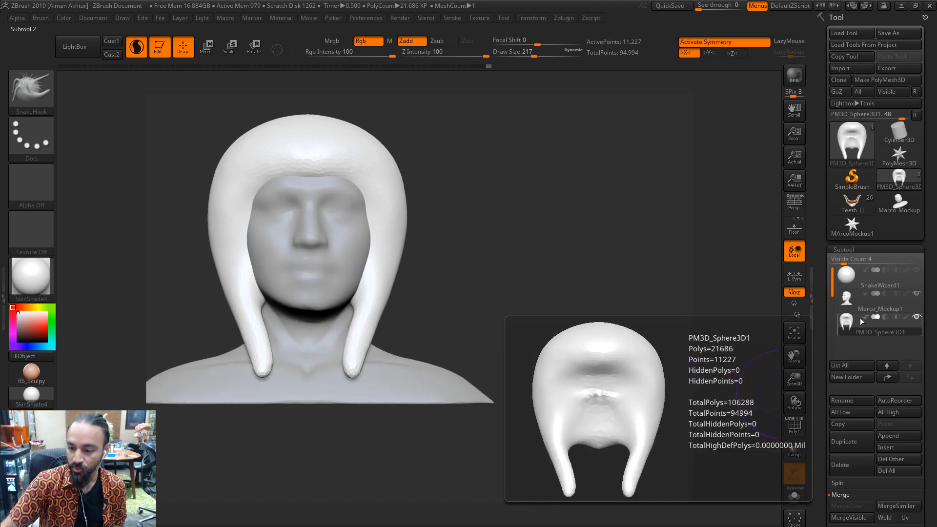
# Hide the original bust and place a duplicate of it below the hood as a subtractive subtool
pyautogui.click(849, 305)
pyautogui.click(863, 434)
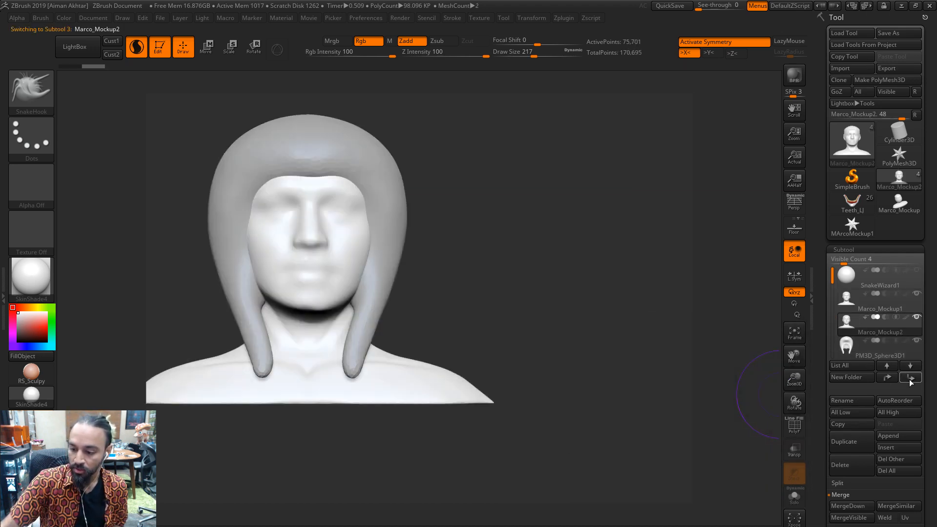
pyautogui.click(917, 294)
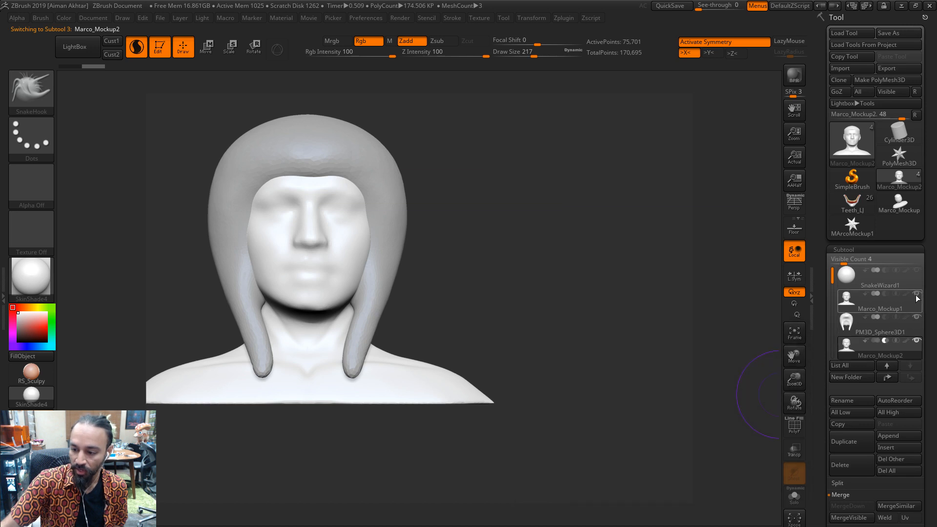
pyautogui.click(850, 324)
# Turn on Live Boolean and inspect the head cavity cut into the hood from several angles
pyautogui.click(397, 18)
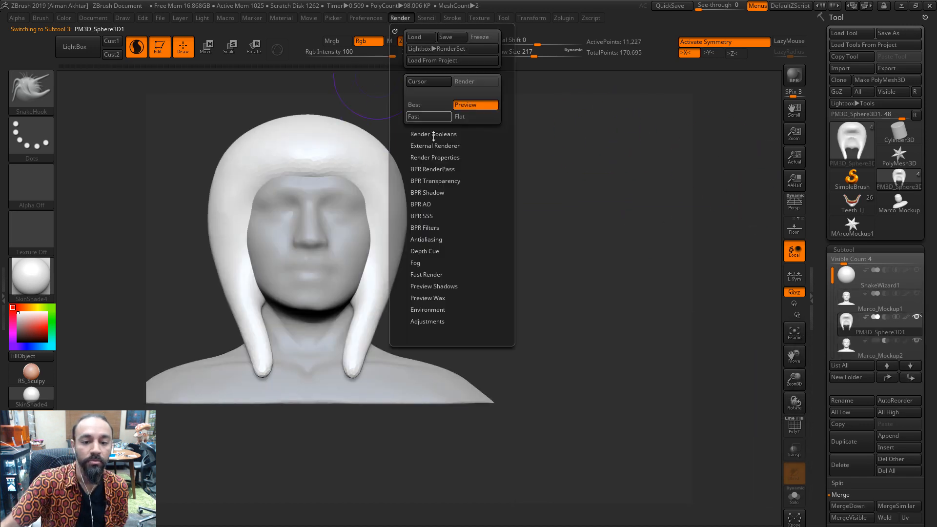
pyautogui.click(434, 133)
pyautogui.click(435, 151)
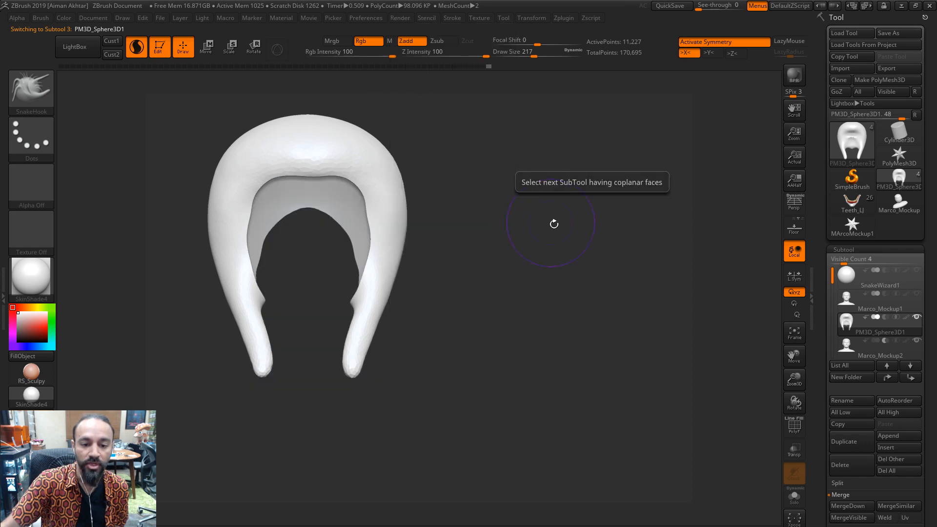
pyautogui.moveTo(555, 221); pyautogui.dragTo(657, 312)
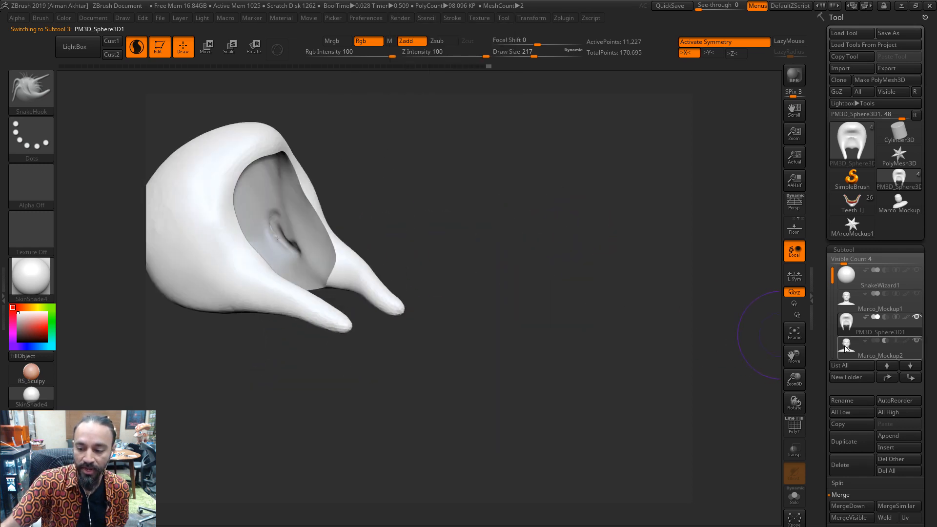
pyautogui.click(847, 349)
pyautogui.moveTo(553, 305); pyautogui.dragTo(337, 199)
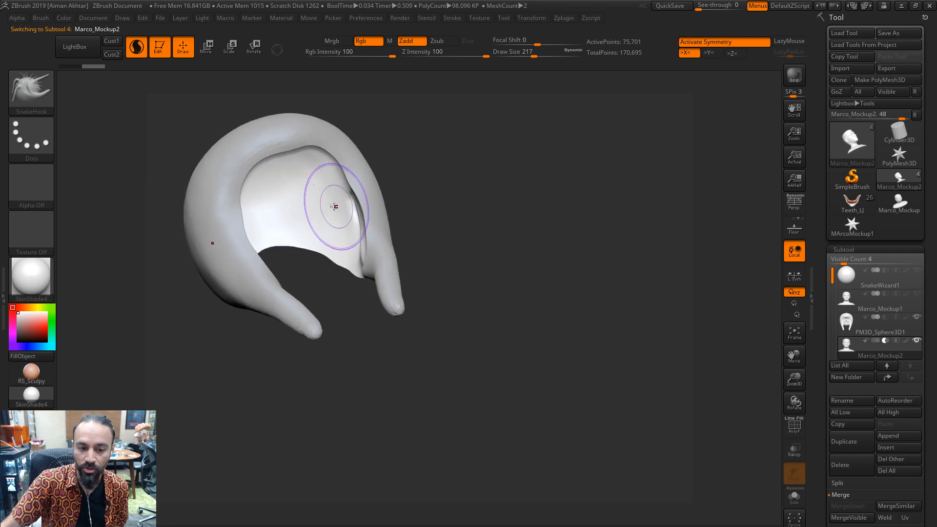
pyautogui.moveTo(477, 261); pyautogui.dragTo(689, 312)
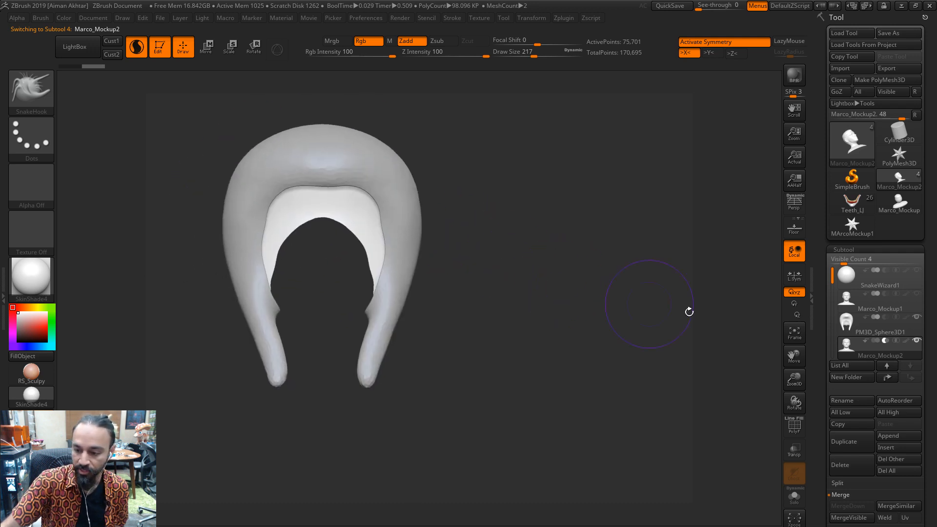
# Convert the hood subtool to DynaMesh at resolution 128
pyautogui.click(845, 330)
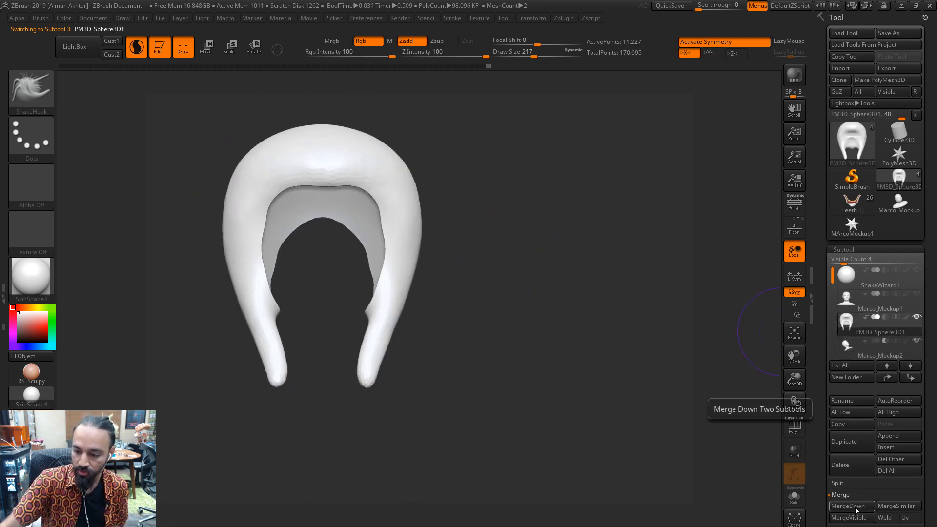
pyautogui.click(877, 390)
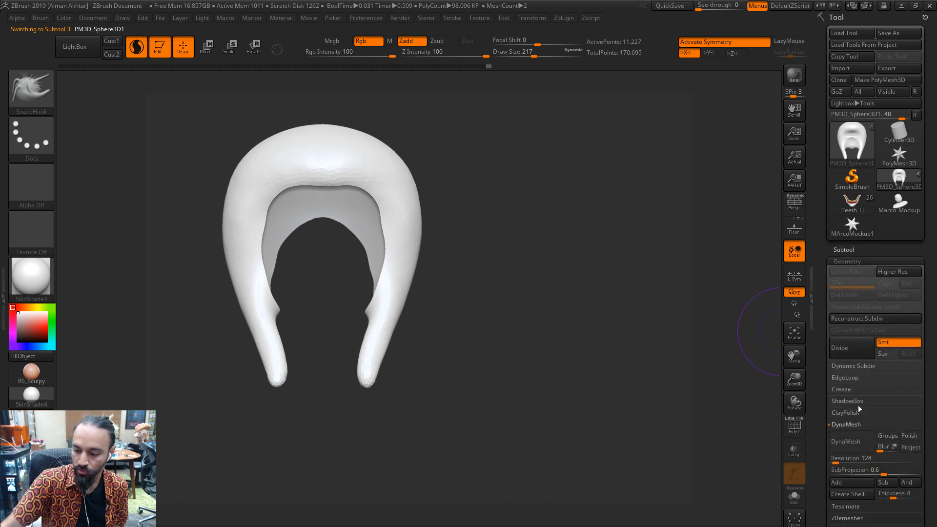
pyautogui.click(849, 442)
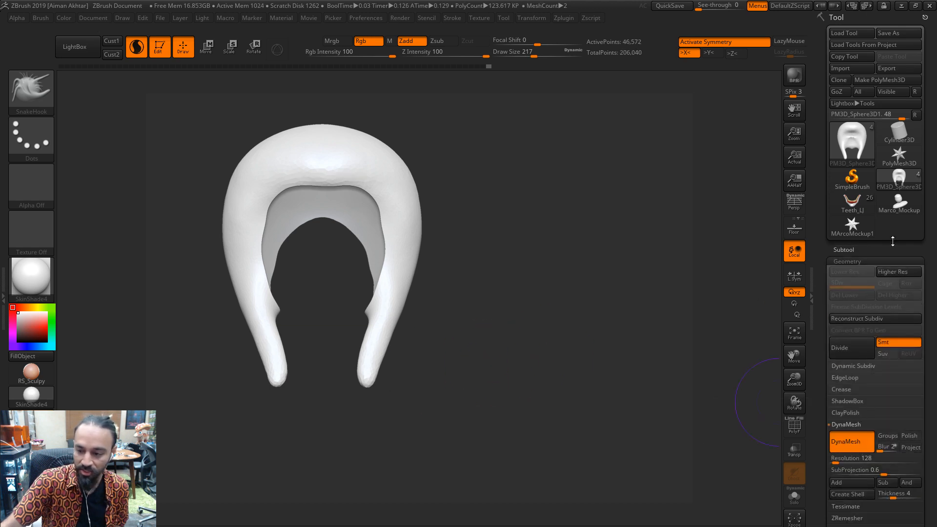
pyautogui.click(852, 250)
pyautogui.click(854, 350)
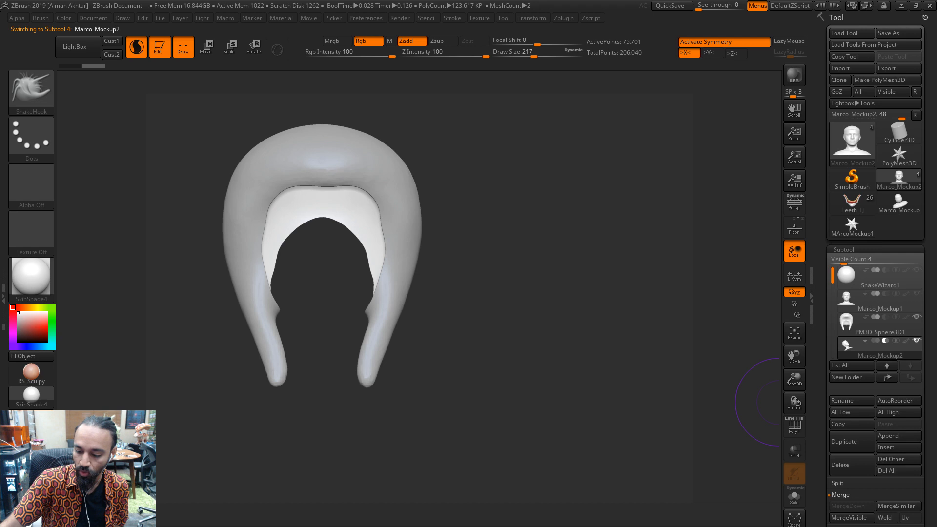
pyautogui.click(856, 503)
pyautogui.click(850, 249)
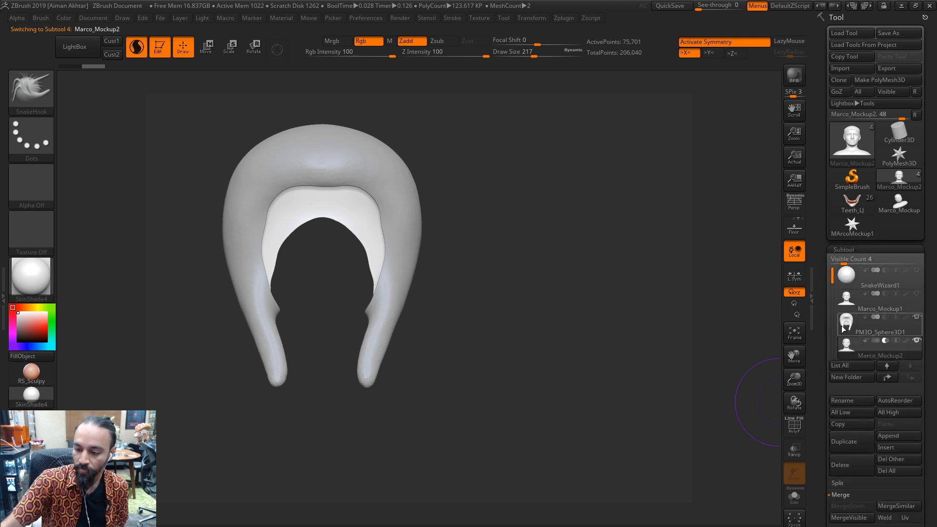
pyautogui.click(842, 327)
pyautogui.click(840, 509)
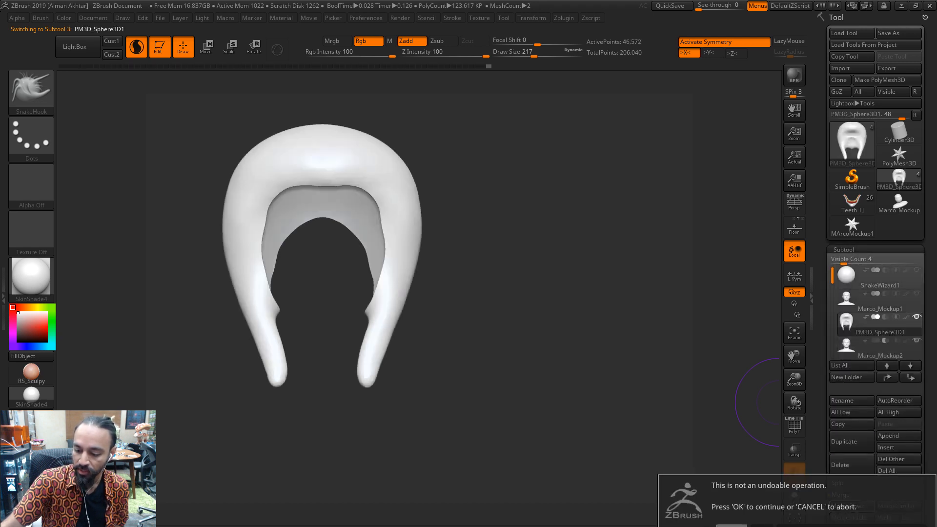
pyautogui.press('Escape')
pyautogui.click(844, 351)
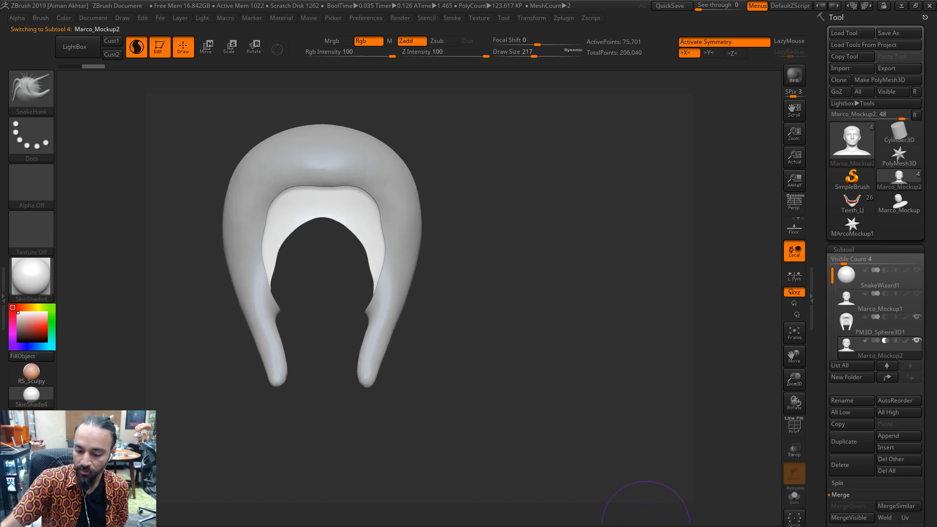
# Merge the hood down with the subtractive bust copy and remesh it to carve out the head cavity
pyautogui.click(847, 329)
pyautogui.click(839, 506)
pyautogui.press('Escape')
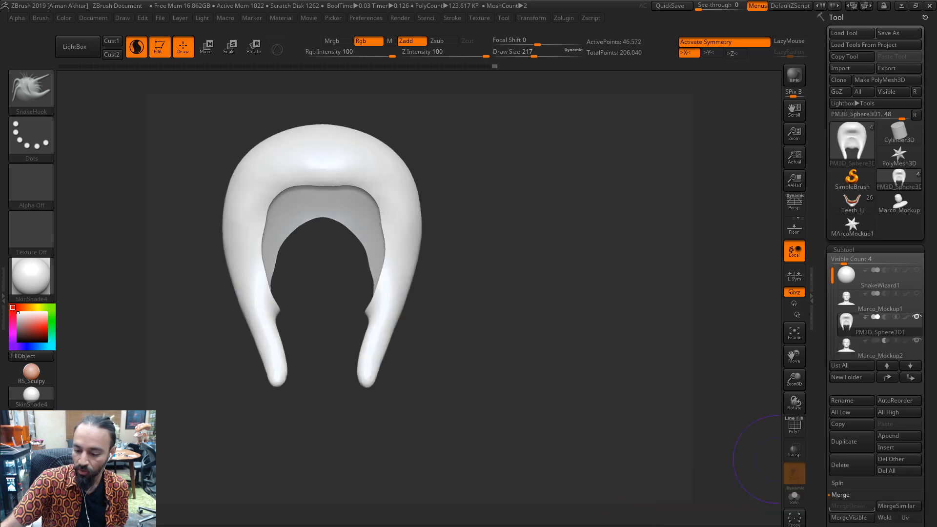
pyautogui.keyDown('ctrl'); pyautogui.moveTo(588, 306); pyautogui.dragTo(621, 339); pyautogui.keyUp('ctrl')
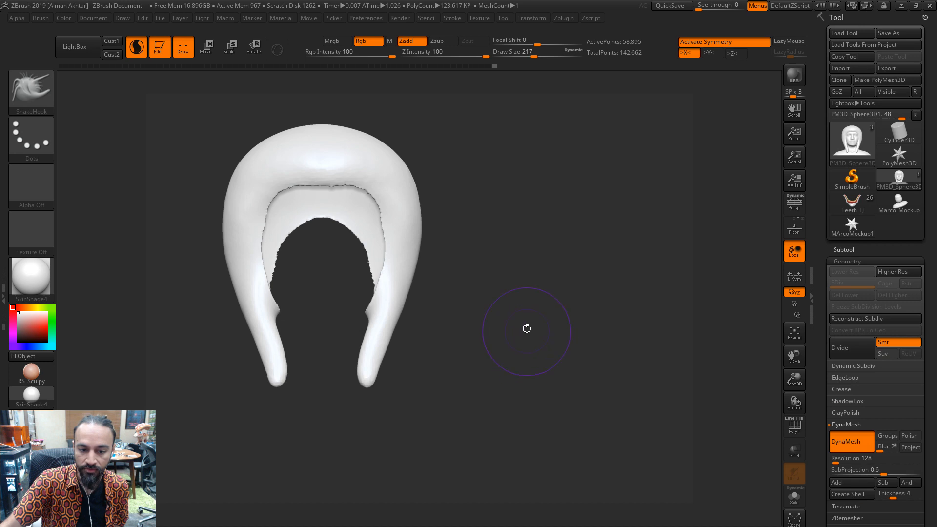
# Smooth the jagged rim of the face opening and the inner surface of the carved hood
pyautogui.moveTo(527, 329); pyautogui.dragTo(557, 335)
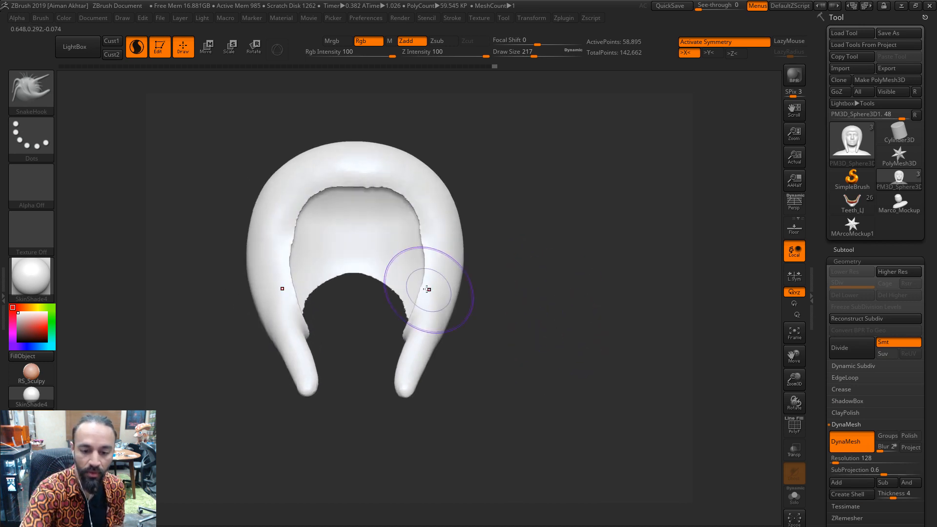
pyautogui.keyDown('shift'); pyautogui.moveTo(427, 289); pyautogui.dragTo(414, 304); pyautogui.keyUp('shift')
pyautogui.moveTo(401, 216)
pyautogui.keyDown('shift'); pyautogui.mouseDown()
pyautogui.moveTo(402, 187)
pyautogui.moveTo(283, 230)
pyautogui.moveTo(387, 204)
pyautogui.mouseUp(); pyautogui.keyUp('shift')
pyautogui.moveTo(388, 312); pyautogui.dragTo(363, 315)
pyautogui.moveTo(369, 259)
pyautogui.keyDown('shift'); pyautogui.mouseDown()
pyautogui.moveTo(328, 266)
pyautogui.moveTo(324, 327)
pyautogui.mouseUp(); pyautogui.keyUp('shift')
pyautogui.moveTo(356, 315); pyautogui.dragTo(290, 329)
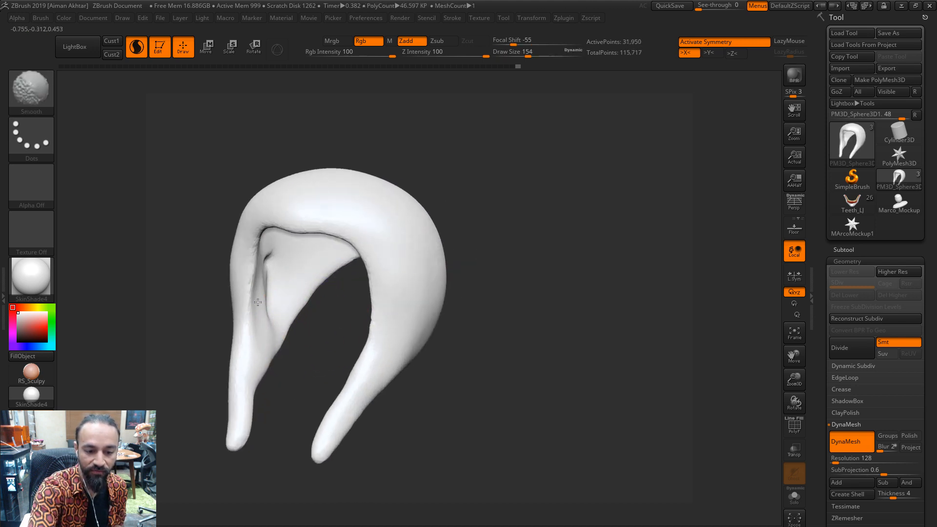
# Smooth the ear hollow and side wall inside the hood at draw size 154
pyautogui.keyDown('shift'); pyautogui.moveTo(258, 302); pyautogui.dragTo(261, 317); pyautogui.keyUp('shift')
pyautogui.moveTo(317, 342); pyautogui.dragTo(281, 335)
pyautogui.keyDown('shift'); pyautogui.moveTo(267, 266); pyautogui.dragTo(258, 306); pyautogui.keyUp('shift')
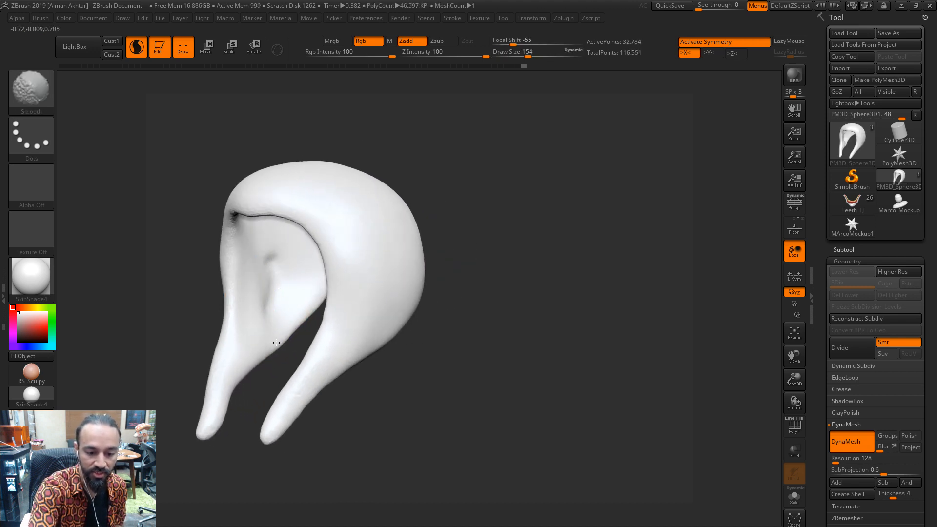
pyautogui.keyDown('shift'); pyautogui.moveTo(277, 343); pyautogui.dragTo(284, 341); pyautogui.keyUp('shift')
pyautogui.moveTo(293, 370); pyautogui.dragTo(299, 355)
pyautogui.moveTo(495, 373); pyautogui.dragTo(506, 365)
# Fill the ear hollow inside the hood with the Standard brush, and smooth the inner wall and lower edge
pyautogui.press('b')
pyautogui.press('s')
pyautogui.press('t')
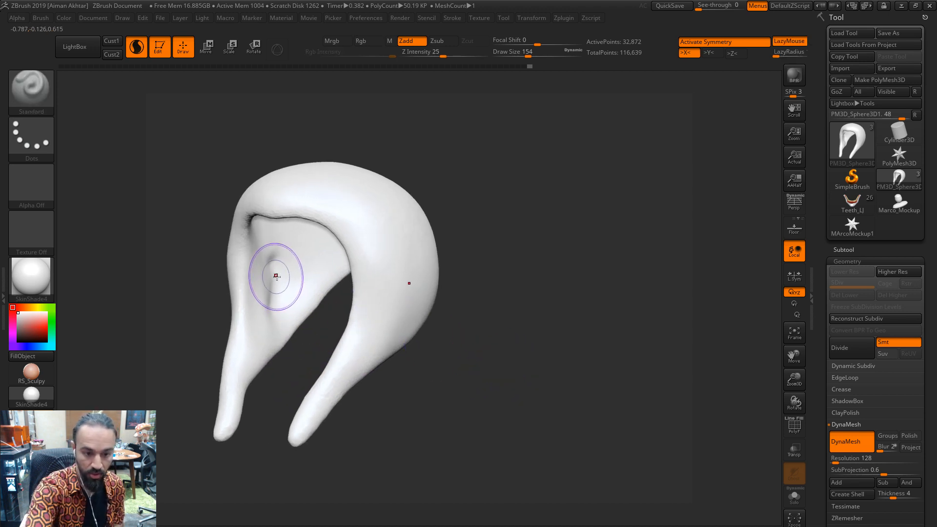
pyautogui.moveTo(278, 271)
pyautogui.mouseDown()
pyautogui.moveTo(277, 294)
pyautogui.moveTo(295, 293)
pyautogui.moveTo(286, 316)
pyautogui.mouseUp()
pyautogui.moveTo(292, 372); pyautogui.dragTo(283, 369)
pyautogui.moveTo(275, 295)
pyautogui.keyDown('shift'); pyautogui.mouseDown()
pyautogui.moveTo(273, 308)
pyautogui.moveTo(277, 298)
pyautogui.mouseUp(); pyautogui.keyUp('shift')
pyautogui.keyDown('shift'); pyautogui.moveTo(304, 358); pyautogui.dragTo(399, 352); pyautogui.keyUp('shift')
pyautogui.keyDown('shift'); pyautogui.moveTo(395, 352); pyautogui.dragTo(393, 376); pyautogui.keyUp('shift')
# Build up and smooth the hood's inner wall and flap edge from the opposite side
pyautogui.moveTo(439, 334); pyautogui.dragTo(471, 346)
pyautogui.moveTo(396, 337)
pyautogui.keyDown('shift'); pyautogui.mouseDown()
pyautogui.moveTo(392, 379)
pyautogui.moveTo(461, 349)
pyautogui.mouseUp(); pyautogui.keyUp('shift')
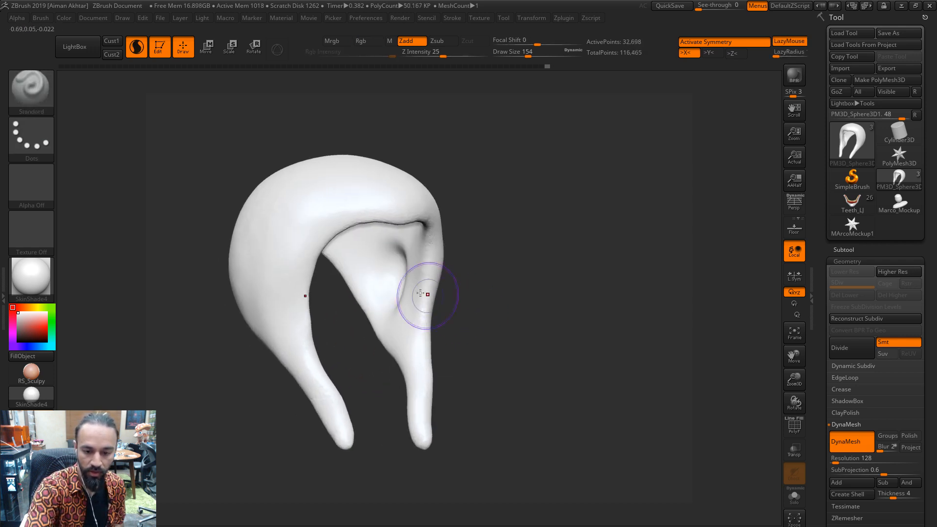
pyautogui.moveTo(427, 295); pyautogui.dragTo(393, 276)
pyautogui.moveTo(467, 260)
pyautogui.keyDown('shift'); pyautogui.mouseDown()
pyautogui.moveTo(491, 245)
pyautogui.moveTo(482, 266)
pyautogui.mouseUp(); pyautogui.keyUp('shift')
pyautogui.moveTo(401, 333)
pyautogui.keyDown('shift'); pyautogui.mouseDown()
pyautogui.moveTo(392, 361)
pyautogui.moveTo(381, 343)
pyautogui.mouseUp(); pyautogui.keyUp('shift')
pyautogui.moveTo(484, 314); pyautogui.dragTo(536, 376)
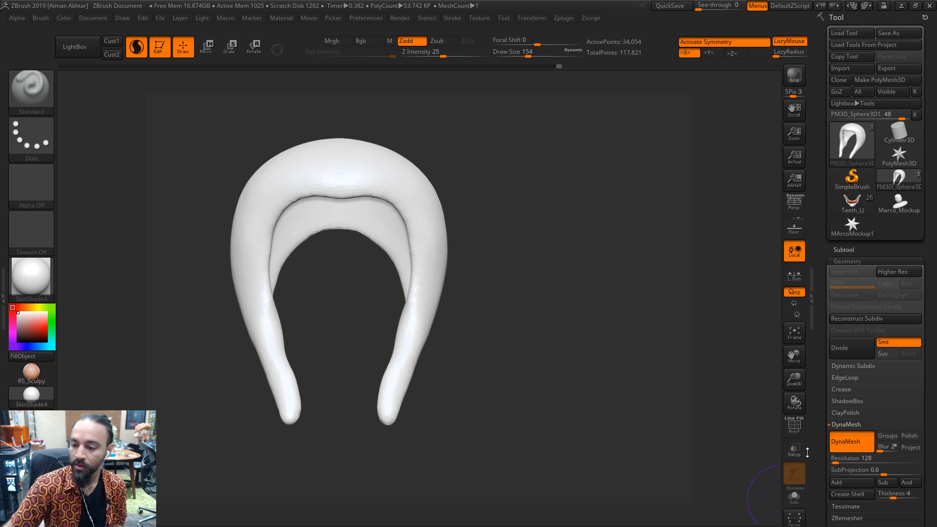
# Show the original bust again and smooth the hood's side flaps around the jaw and neck
pyautogui.click(848, 249)
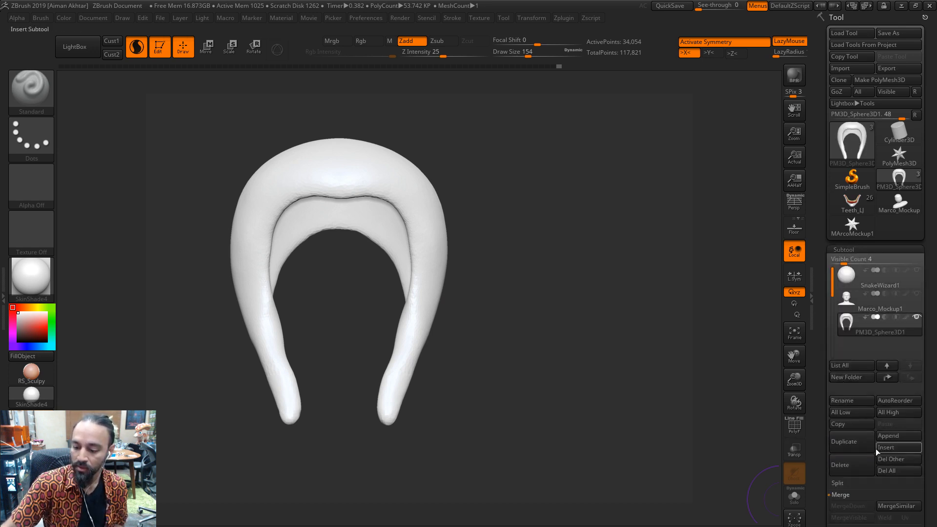
pyautogui.click(917, 293)
pyautogui.keyDown('alt'); pyautogui.moveTo(559, 294); pyautogui.dragTo(596, 296); pyautogui.keyUp('alt')
pyautogui.keyDown('shift'); pyautogui.moveTo(297, 360); pyautogui.dragTo(281, 339); pyautogui.keyUp('shift')
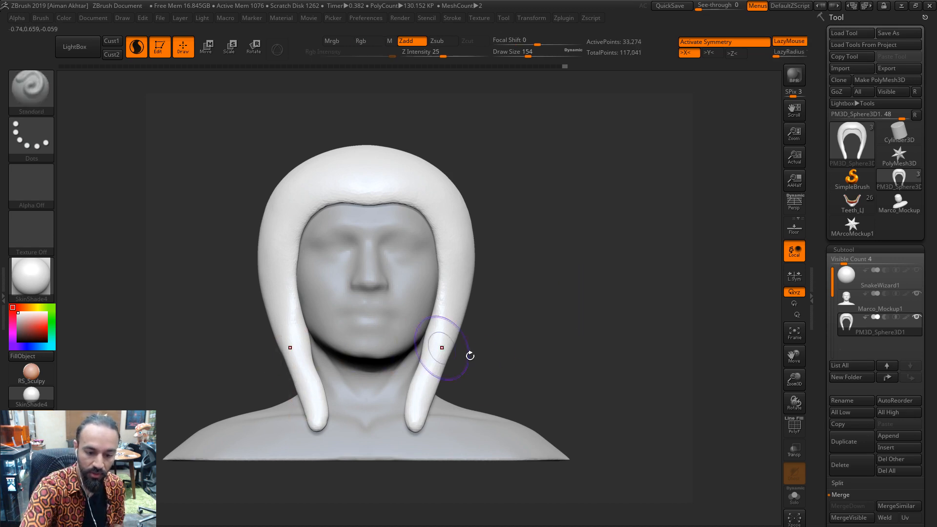
pyautogui.keyDown('shift'); pyautogui.moveTo(439, 343); pyautogui.dragTo(427, 381); pyautogui.keyUp('shift')
pyautogui.keyDown('shift'); pyautogui.moveTo(538, 351); pyautogui.dragTo(606, 359); pyautogui.keyUp('shift')
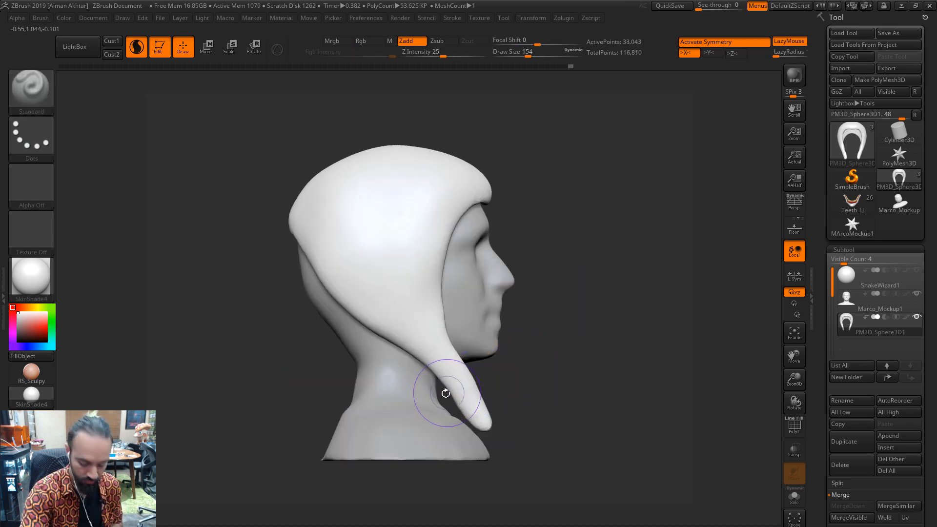
# Try reshaping the hood's side flaps from the profile view with the Move brush
pyautogui.press('b')
pyautogui.press('m')
pyautogui.press('v')
pyautogui.press('s')
pyautogui.moveTo(448, 380)
pyautogui.mouseDown()
pyautogui.moveTo(457, 380)
pyautogui.moveTo(436, 383)
pyautogui.moveTo(426, 356)
pyautogui.moveTo(447, 363)
pyautogui.moveTo(457, 353)
pyautogui.moveTo(485, 422)
pyautogui.moveTo(557, 379)
pyautogui.moveTo(552, 388)
pyautogui.mouseUp()
pyautogui.press('s')
pyautogui.press('s')
pyautogui.press('s')
pyautogui.press('s')
pyautogui.press('s')
pyautogui.hotkey('ctrl', 'z')
# Try bending the flap tips forward with further Move strokes at draw size 207
pyautogui.press('s')
pyautogui.moveTo(507, 410)
pyautogui.mouseDown()
pyautogui.moveTo(521, 401)
pyautogui.moveTo(483, 395)
pyautogui.moveTo(511, 409)
pyautogui.mouseUp()
pyautogui.press('s')
pyautogui.moveTo(517, 409)
pyautogui.mouseDown()
pyautogui.moveTo(539, 400)
pyautogui.moveTo(518, 400)
pyautogui.moveTo(567, 399)
pyautogui.moveTo(523, 396)
pyautogui.moveTo(514, 385)
pyautogui.mouseUp()
pyautogui.press('s')
pyautogui.hotkey('ctrl', 'z')
pyautogui.moveTo(650, 364); pyautogui.dragTo(518, 362)
pyautogui.moveTo(707, 357)
pyautogui.keyDown('alt'); pyautogui.mouseDown()
pyautogui.moveTo(625, 364)
pyautogui.moveTo(722, 373)
pyautogui.moveTo(608, 389)
pyautogui.mouseUp(); pyautogui.keyUp('alt')
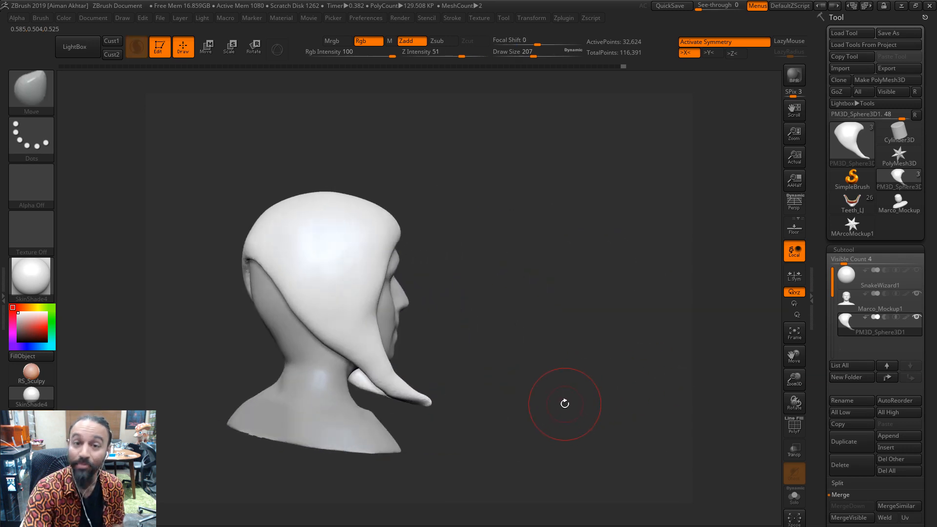
# Undo the Move strokes made on the hood's flaps
pyautogui.keyDown('shift'); pyautogui.moveTo(567, 400); pyautogui.dragTo(516, 412, button='right'); pyautogui.keyUp('shift')
pyautogui.hotkey('ctrl', 'z')
pyautogui.hotkey('ctrl', 'z')
pyautogui.hotkey('ctrl', 'z')
pyautogui.hotkey('ctrl', 'z')
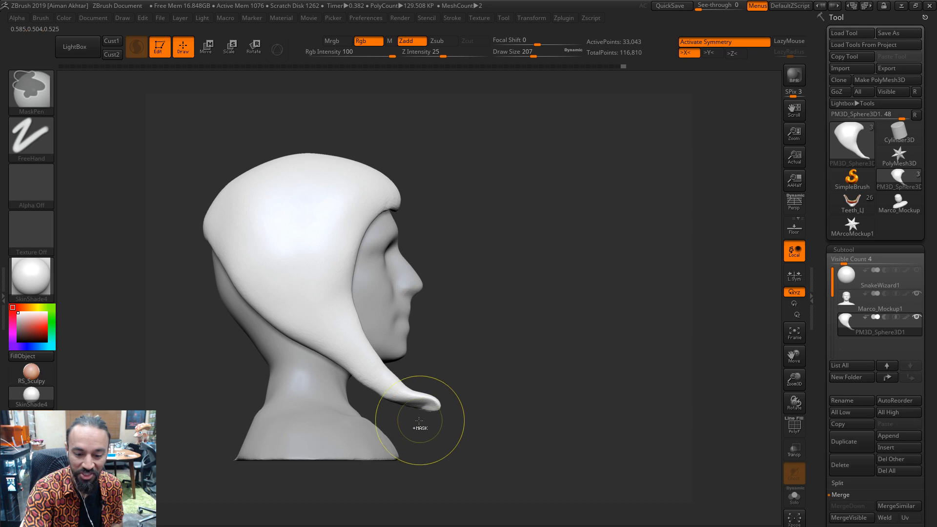
pyautogui.hotkey('ctrl', 'z')
pyautogui.hotkey('ctrl', 'z')
pyautogui.hotkey('ctrl', 'z')
pyautogui.hotkey('ctrl', 'z')
pyautogui.hotkey('ctrl', 'z')
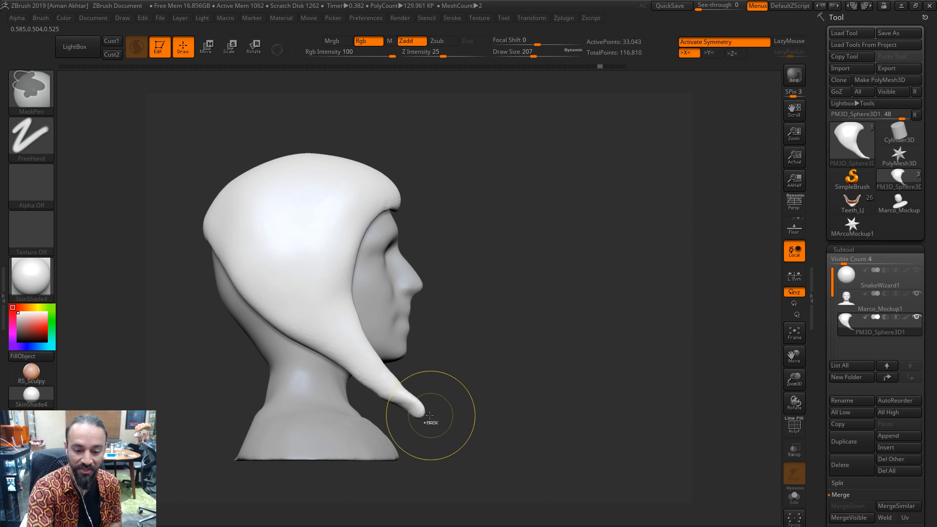
# Pull the flap tips downward from the side view with the Move brush to lengthen them
pyautogui.keyDown('shift'); pyautogui.moveTo(432, 414); pyautogui.dragTo(390, 409, button='right'); pyautogui.keyUp('shift')
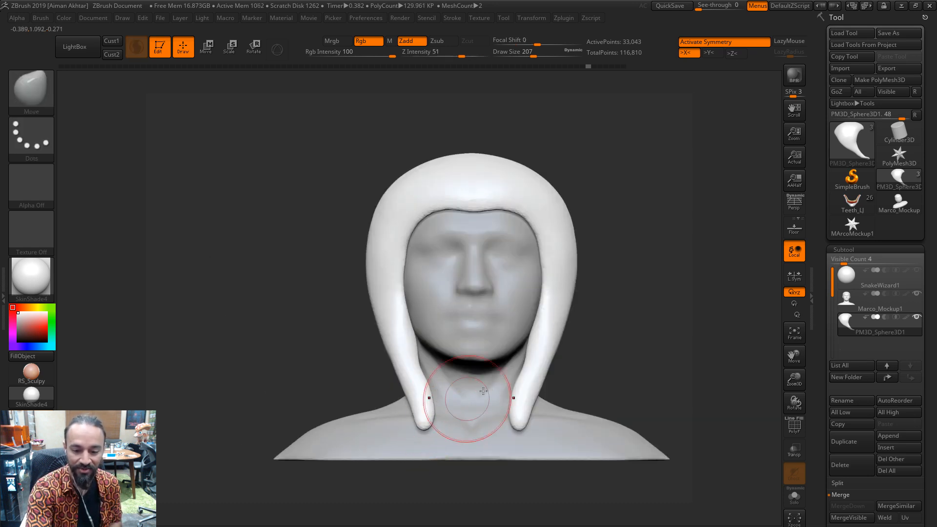
pyautogui.moveTo(616, 367); pyautogui.dragTo(559, 364, button='right')
pyautogui.keyDown('shift'); pyautogui.moveTo(450, 415); pyautogui.dragTo(440, 418, button='right'); pyautogui.keyUp('shift')
pyautogui.press('s')
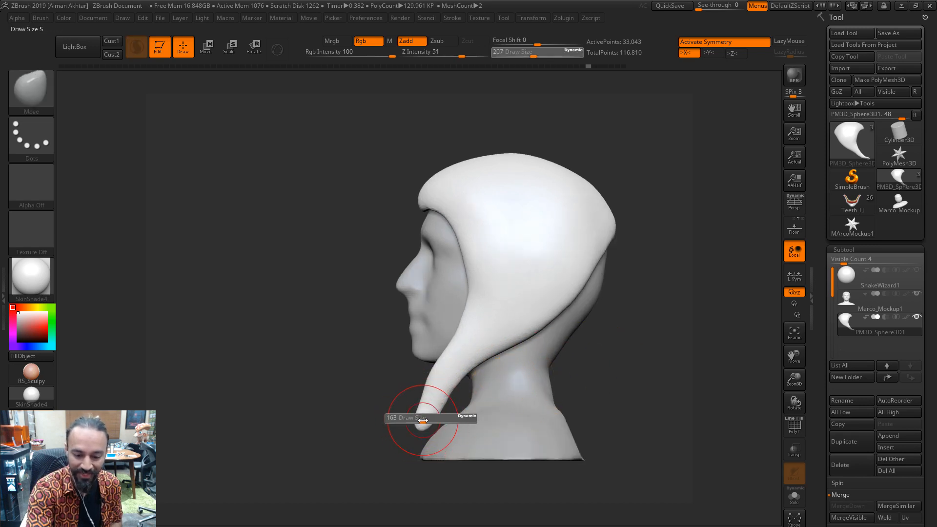
pyautogui.moveTo(426, 419)
pyautogui.mouseDown()
pyautogui.moveTo(436, 423)
pyautogui.moveTo(438, 398)
pyautogui.moveTo(453, 399)
pyautogui.moveTo(428, 435)
pyautogui.mouseUp()
pyautogui.press('s')
pyautogui.press('s')
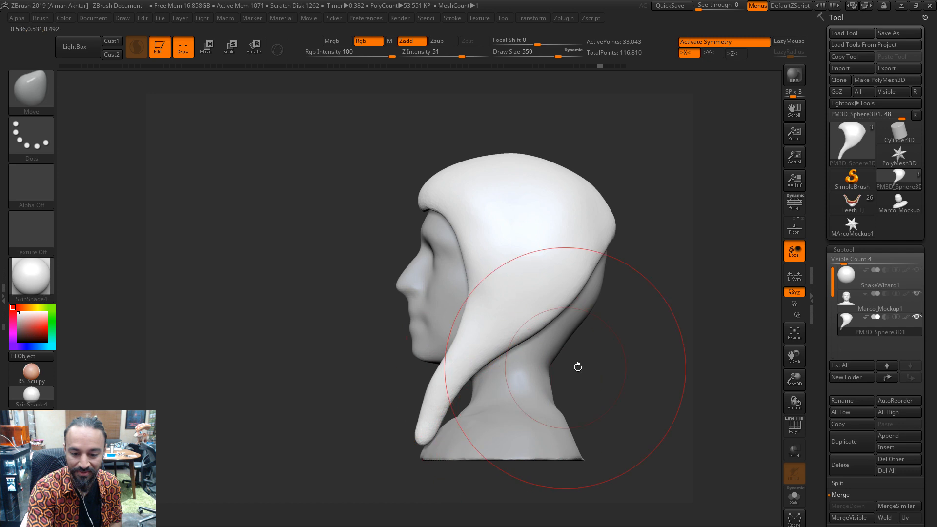
# Adjust the hood flaps' silhouette from the front with the Move brush at draw size 217
pyautogui.keyDown('shift'); pyautogui.moveTo(578, 369); pyautogui.dragTo(517, 383, button='right'); pyautogui.keyUp('shift')
pyautogui.press('s')
pyautogui.moveTo(379, 398)
pyautogui.mouseDown()
pyautogui.moveTo(424, 406)
pyautogui.moveTo(420, 420)
pyautogui.mouseUp()
pyautogui.press('s')
pyautogui.moveTo(420, 421)
pyautogui.mouseDown()
pyautogui.moveTo(429, 421)
pyautogui.moveTo(421, 421)
pyautogui.mouseUp()
pyautogui.press('s')
pyautogui.moveTo(437, 388); pyautogui.dragTo(413, 380)
pyautogui.press('s')
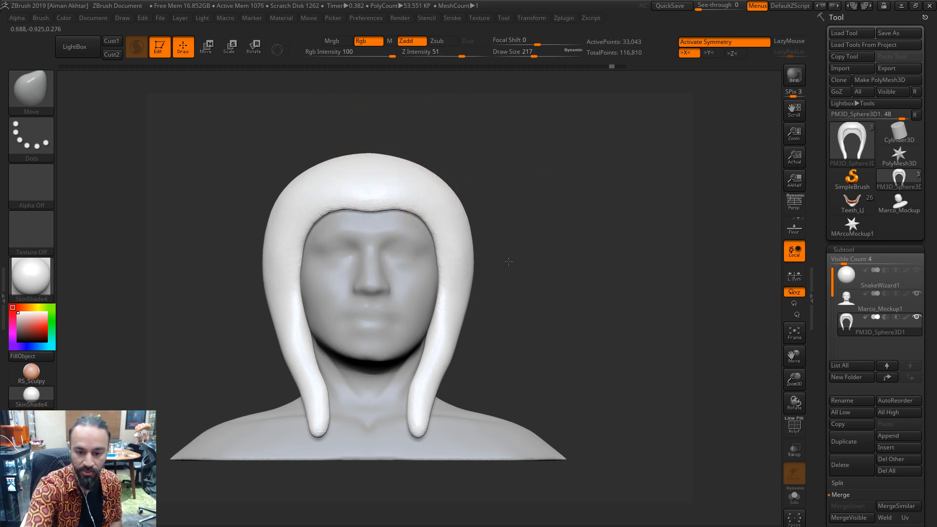
# Adjust the hood's side flaps from the front with the Move brush at draw size 280
pyautogui.press('s')
pyautogui.moveTo(508, 263)
pyautogui.mouseDown()
pyautogui.moveTo(495, 263)
pyautogui.moveTo(556, 304)
pyautogui.mouseUp()
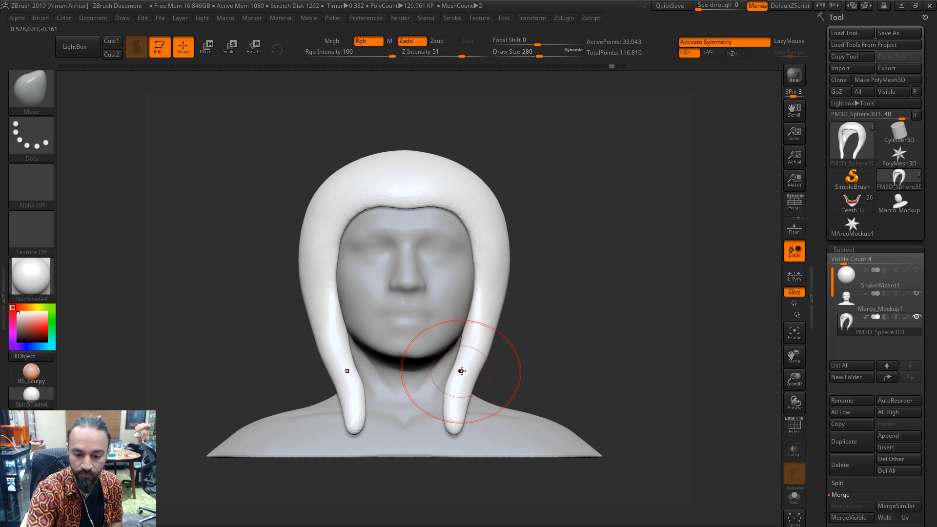
pyautogui.moveTo(460, 372); pyautogui.dragTo(461, 351)
# Duplicate the hood subtool and refine the copy's flaps with small strokes at draw size 124
pyautogui.click(895, 439)
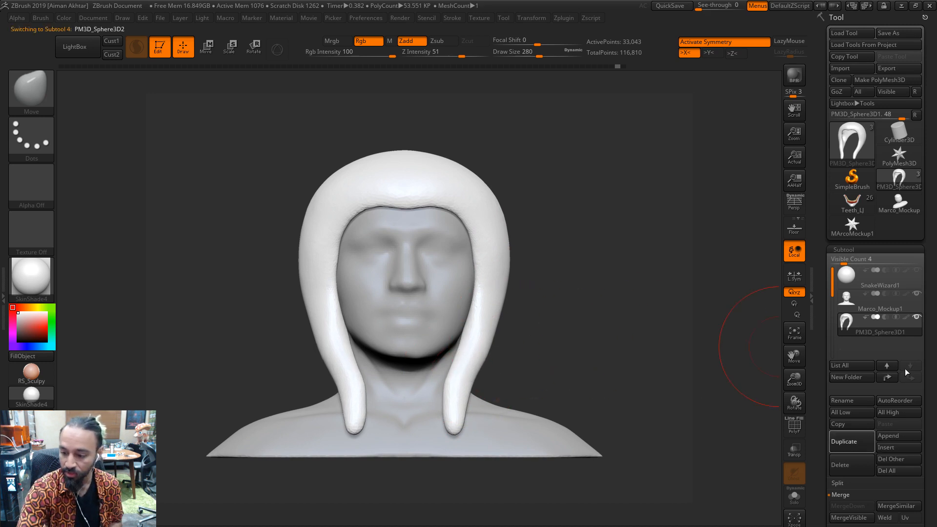
pyautogui.keyDown('alt'); pyautogui.moveTo(577, 328); pyautogui.dragTo(588, 322); pyautogui.keyUp('alt')
pyautogui.moveTo(586, 323); pyautogui.dragTo(602, 322)
pyautogui.press('s')
pyautogui.moveTo(346, 355)
pyautogui.mouseDown()
pyautogui.moveTo(332, 355)
pyautogui.moveTo(339, 362)
pyautogui.moveTo(316, 319)
pyautogui.mouseUp()
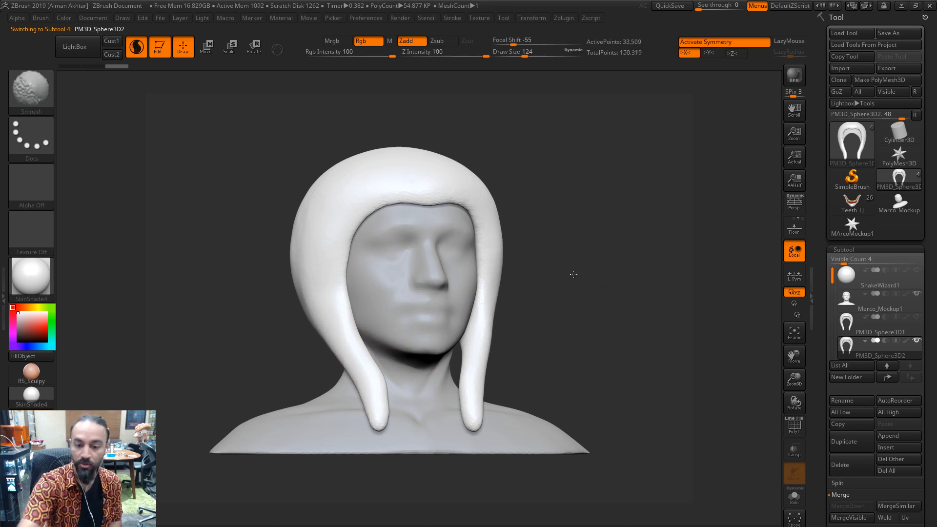
pyautogui.keyDown('shift'); pyautogui.moveTo(574, 274); pyautogui.dragTo(574, 274); pyautogui.keyUp('shift')
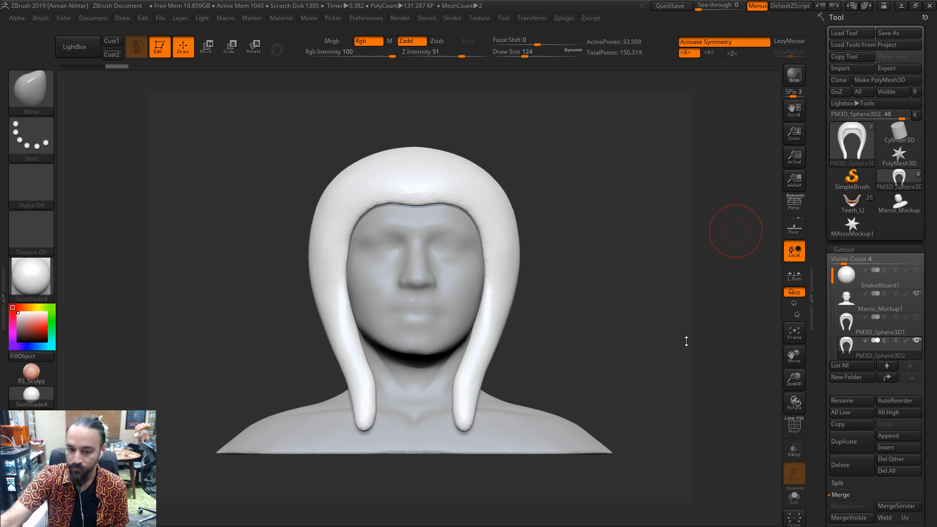
pyautogui.moveTo(632, 388); pyautogui.dragTo(634, 365)
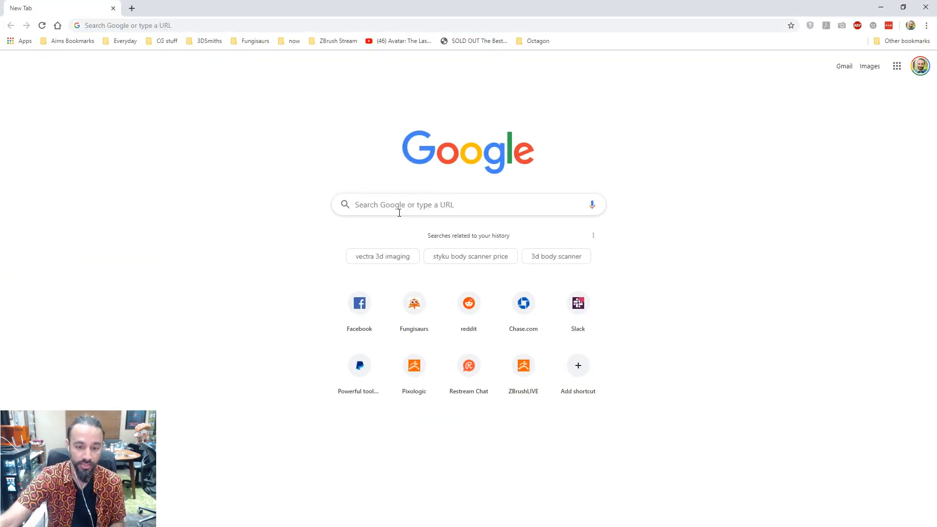
# Switch to Chrome, search Google Images for "xtc 3d", and examine the XTC-3D print coating product picture
pyautogui.click(400, 213)
pyautogui.write('xtc 3d')
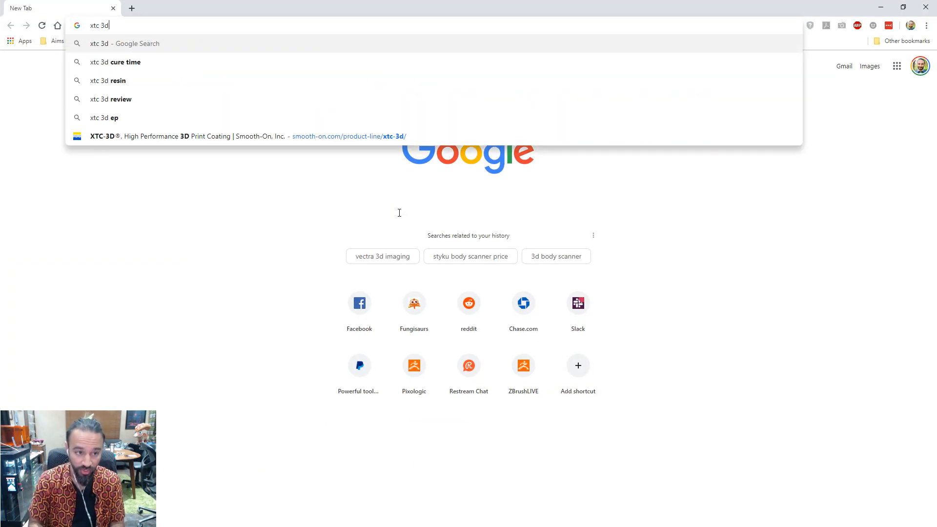
pyautogui.press('Return')
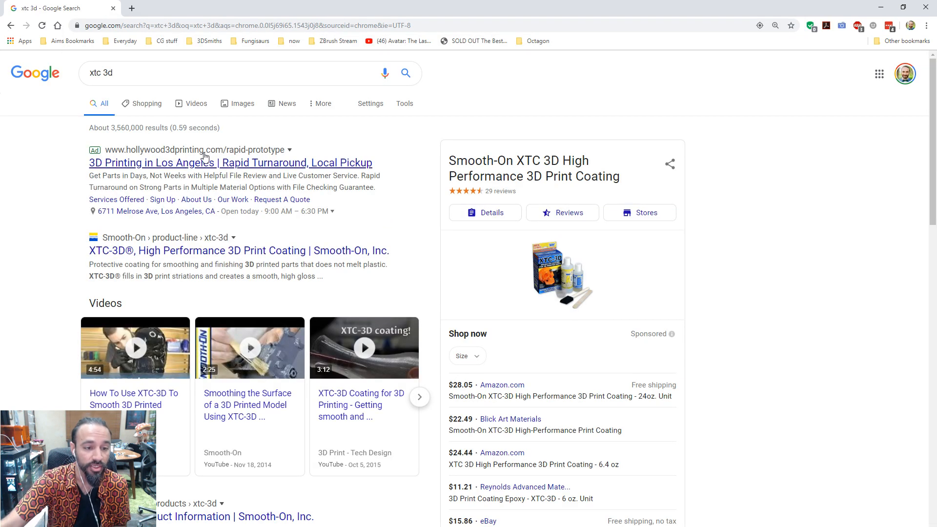
pyautogui.click(237, 108)
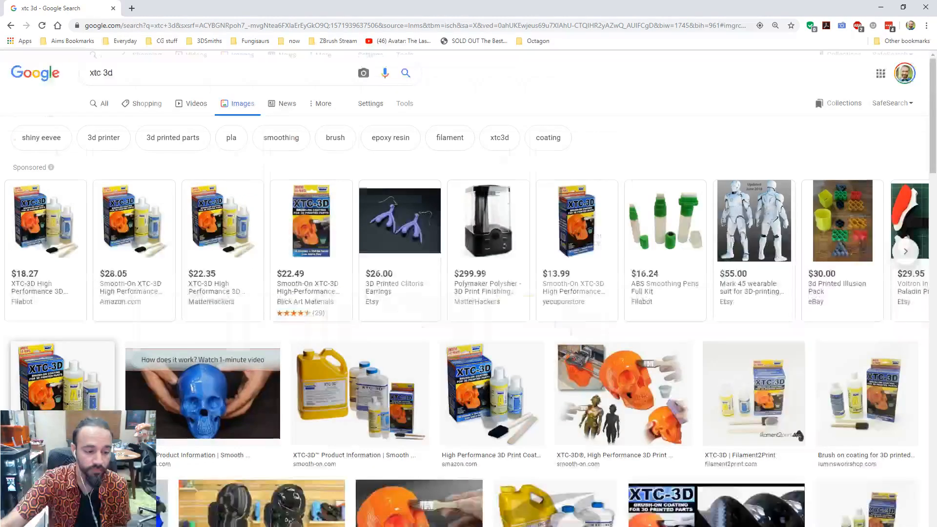
pyautogui.click(62, 375)
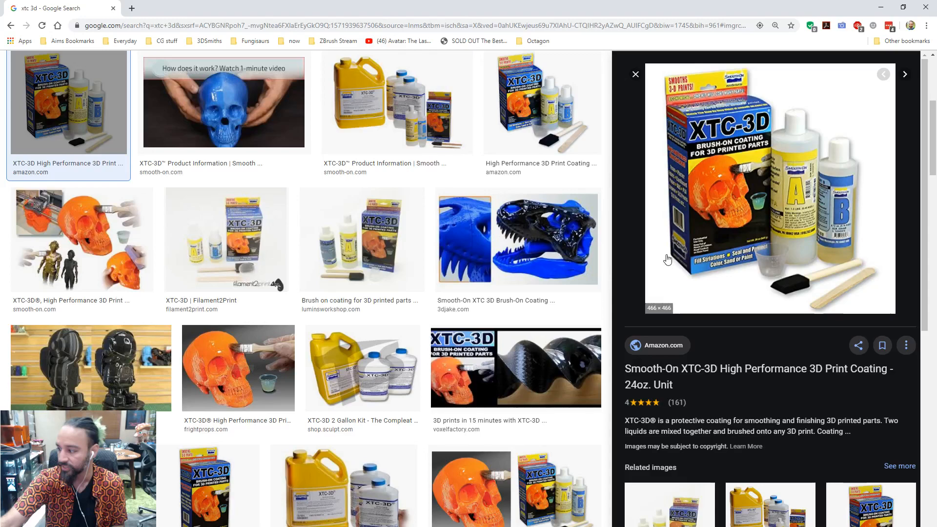
pyautogui.click(919, 6)
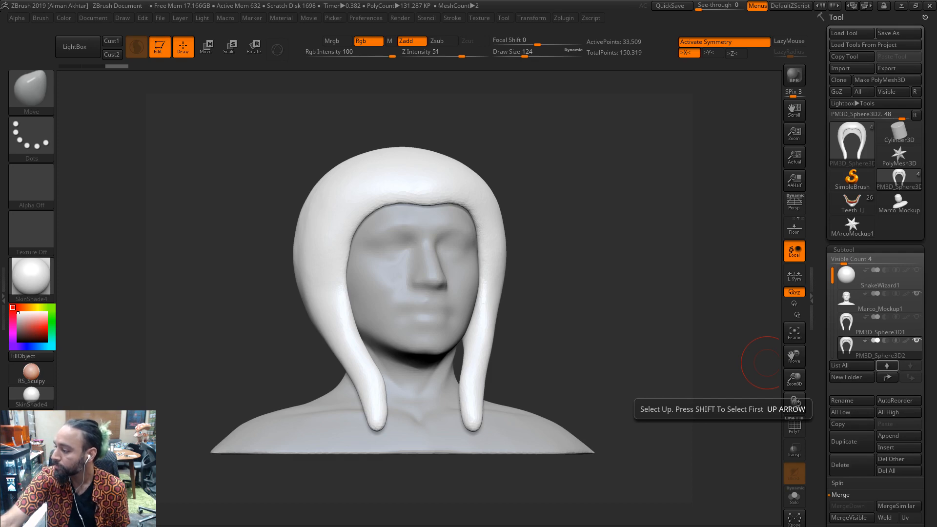
pyautogui.hotkey('alt', 'Tab')
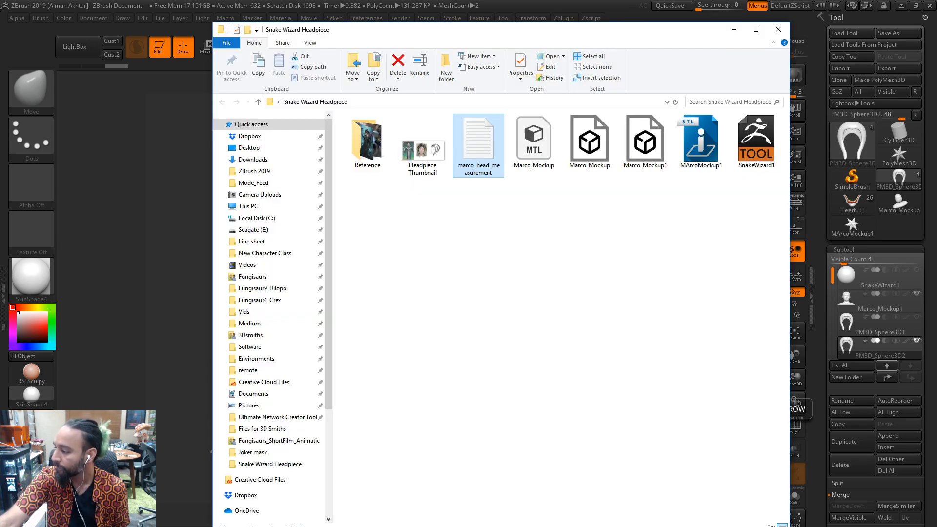
pyautogui.hotkey('alt', 'Tab')
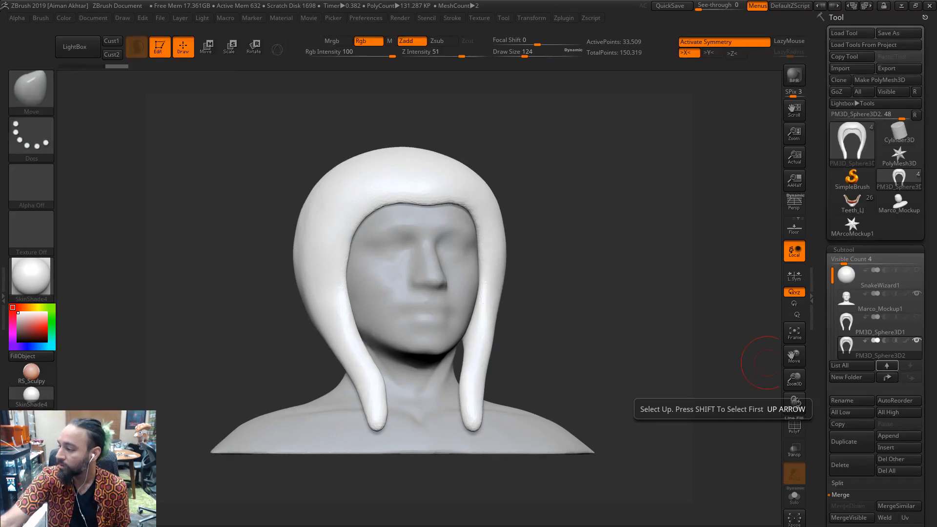
pyautogui.hotkey('alt', 'Tab')
pyautogui.hotkey('alt', 'Tab')
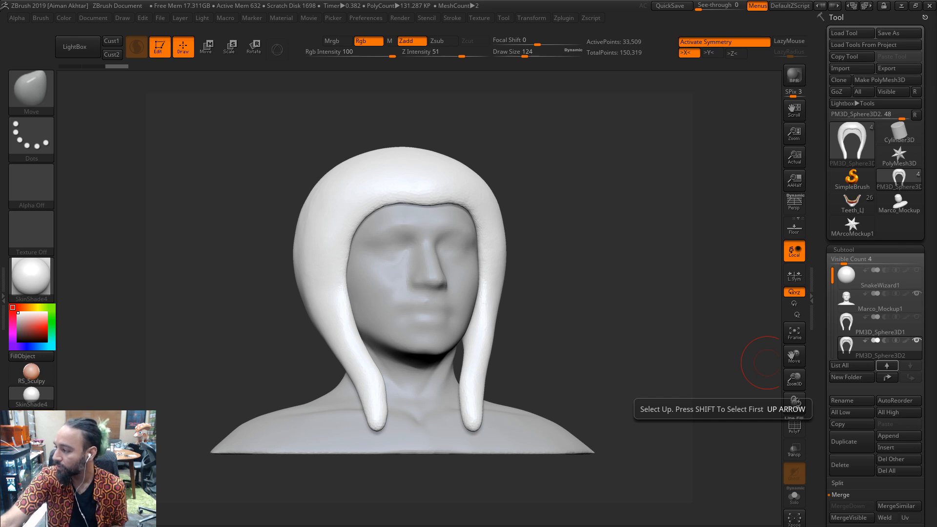
# Taper the hood's flap ends into narrow points from the side view with the Move brush at draw size 202
pyautogui.moveTo(616, 375); pyautogui.dragTo(638, 373)
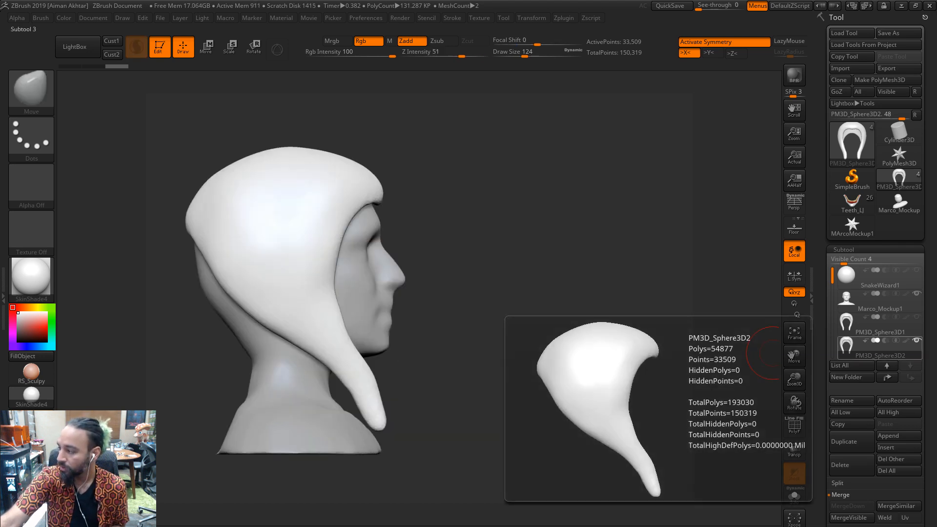
pyautogui.moveTo(410, 362); pyautogui.dragTo(458, 409)
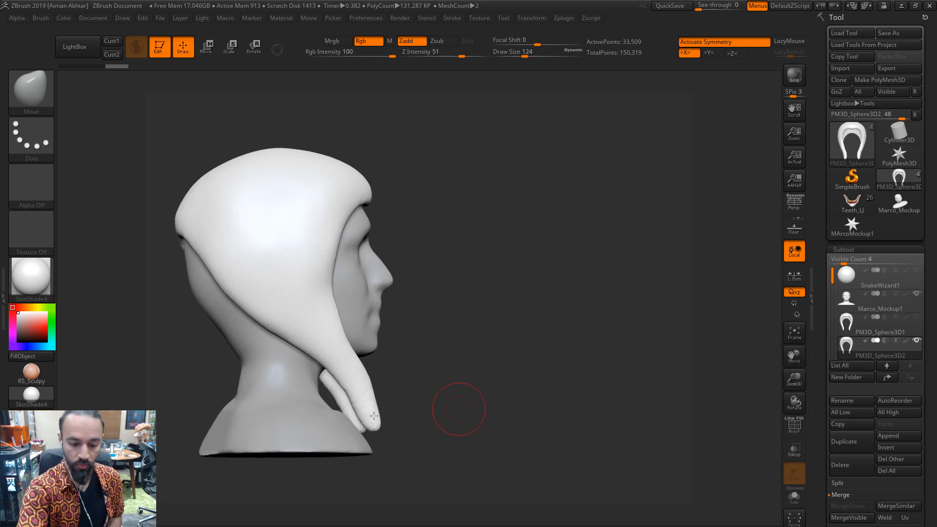
pyautogui.moveTo(374, 416)
pyautogui.keyDown('shift'); pyautogui.mouseDown()
pyautogui.moveTo(366, 403)
pyautogui.moveTo(373, 406)
pyautogui.moveTo(353, 402)
pyautogui.moveTo(397, 403)
pyautogui.moveTo(369, 405)
pyautogui.moveTo(373, 414)
pyautogui.mouseUp(); pyautogui.keyUp('shift')
pyautogui.press('s')
pyautogui.press('s')
pyautogui.moveTo(374, 423); pyautogui.dragTo(365, 423)
pyautogui.press('s')
pyautogui.moveTo(377, 432); pyautogui.dragTo(368, 431)
pyautogui.moveTo(370, 423)
pyautogui.mouseDown()
pyautogui.moveTo(376, 436)
pyautogui.moveTo(377, 397)
pyautogui.moveTo(431, 373)
pyautogui.mouseUp()
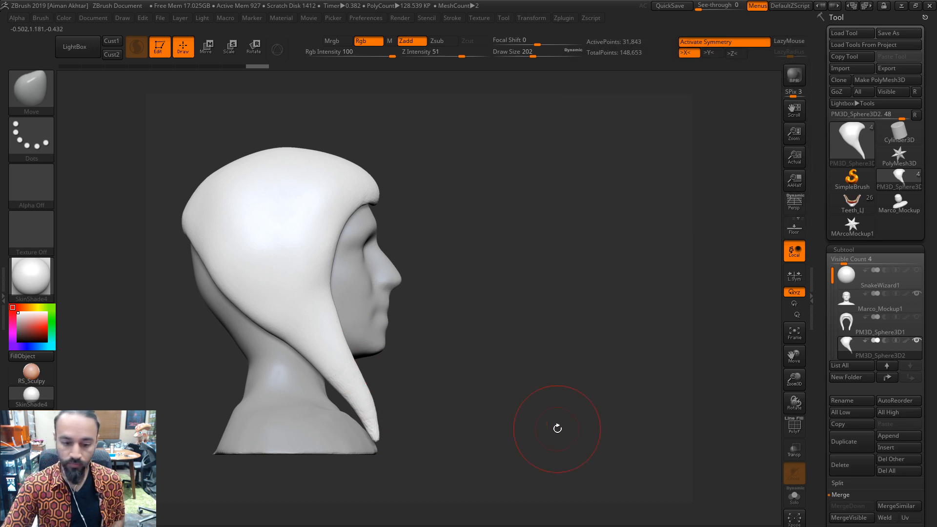
pyautogui.keyDown('alt'); pyautogui.moveTo(557, 428); pyautogui.dragTo(578, 430); pyautogui.keyUp('alt')
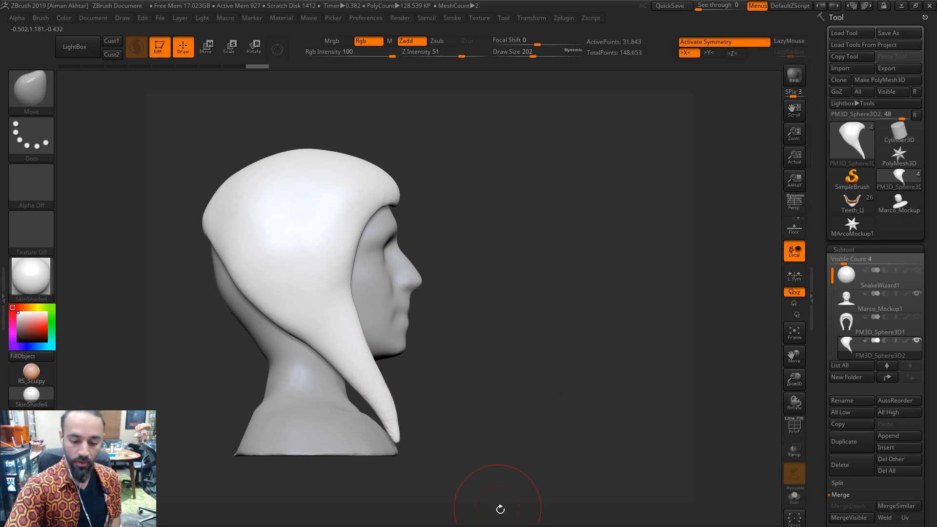
# Try carving a crease down the hood's side with the DamStandard brush at draw size 365
pyautogui.press('b')
pyautogui.press('d')
pyautogui.press('s')
pyautogui.press('s')
pyautogui.moveTo(309, 233); pyautogui.dragTo(321, 233)
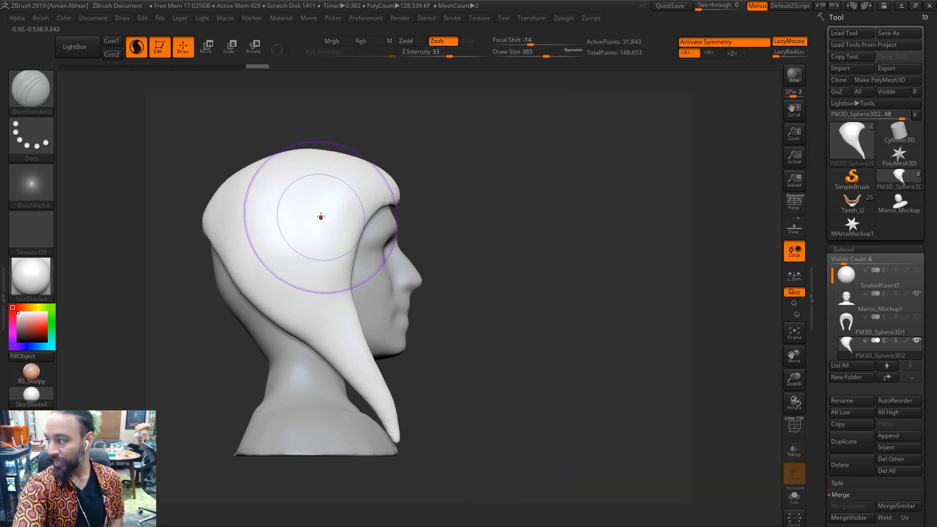
pyautogui.moveTo(299, 181)
pyautogui.mouseDown()
pyautogui.moveTo(343, 337)
pyautogui.moveTo(381, 393)
pyautogui.mouseUp()
pyautogui.moveTo(500, 309); pyautogui.dragTo(359, 287)
pyautogui.moveTo(578, 265); pyautogui.dragTo(649, 273)
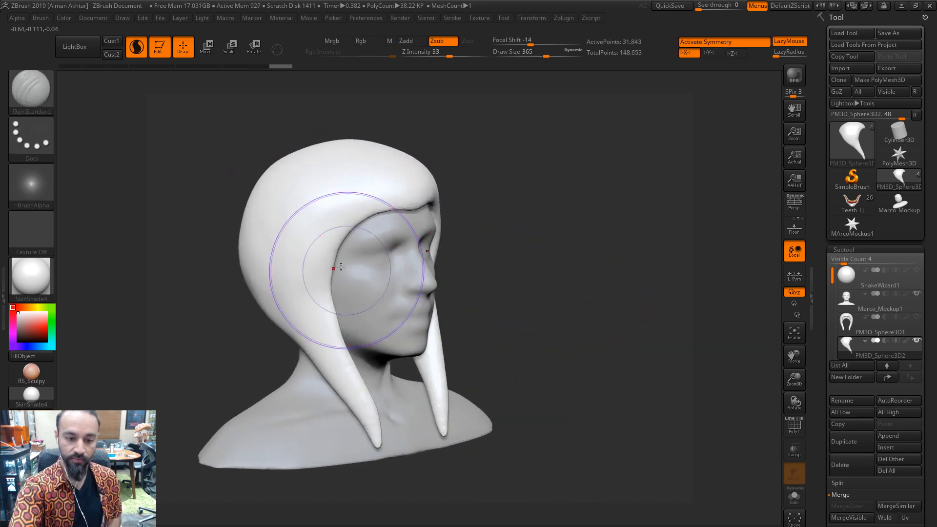
# Try several smaller DamStandard crease strokes from the hood's crown toward the flap tip, undoing each one
pyautogui.press('s')
pyautogui.moveTo(306, 235); pyautogui.dragTo(289, 235)
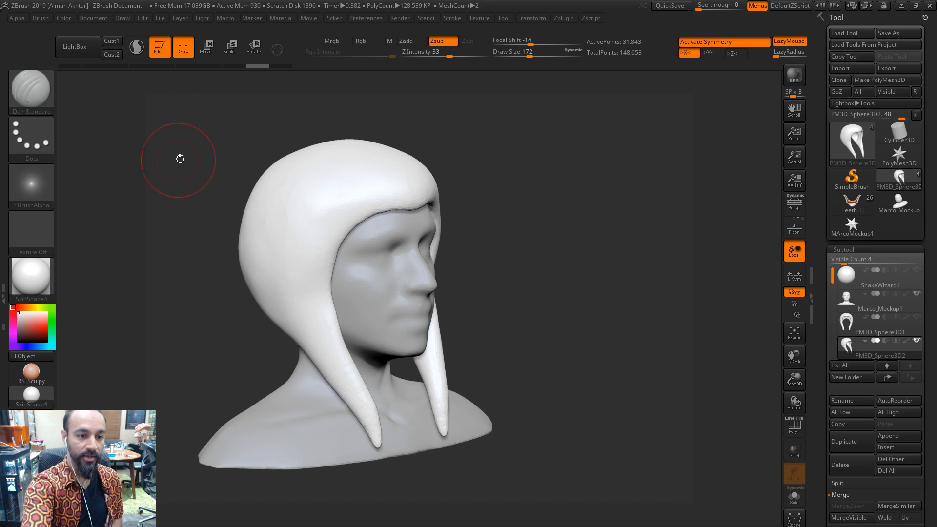
pyautogui.moveTo(343, 125)
pyautogui.mouseDown()
pyautogui.moveTo(308, 203)
pyautogui.moveTo(300, 293)
pyautogui.moveTo(388, 442)
pyautogui.mouseUp()
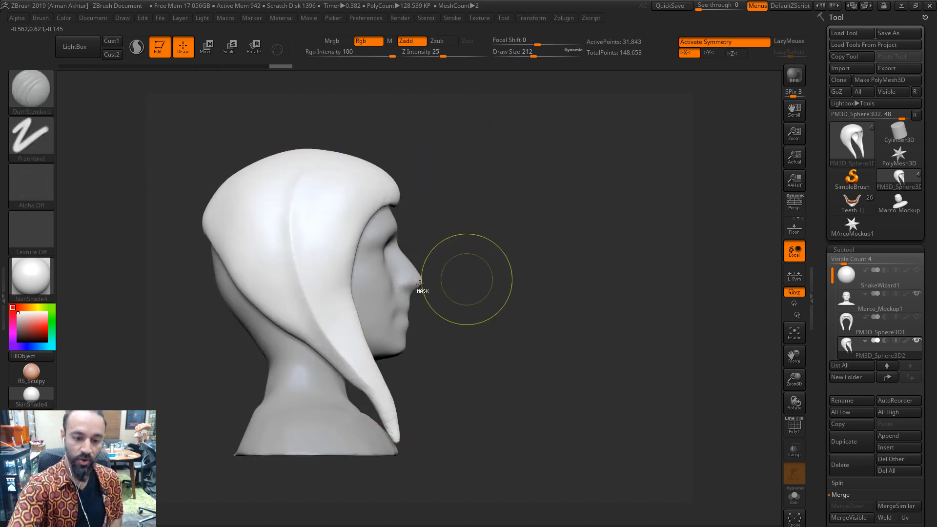
pyautogui.hotkey('ctrl', 'z')
pyautogui.moveTo(294, 212); pyautogui.dragTo(343, 369)
pyautogui.hotkey('ctrl', 'z')
pyautogui.moveTo(303, 177)
pyautogui.mouseDown()
pyautogui.moveTo(306, 293)
pyautogui.moveTo(373, 360)
pyautogui.moveTo(348, 366)
pyautogui.mouseUp()
pyautogui.hotkey('ctrl', 'z')
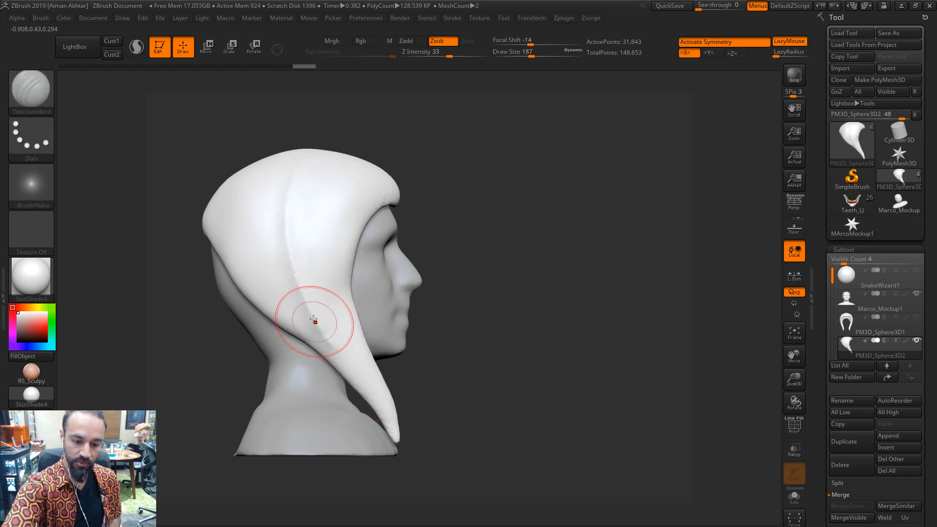
# Carve a curved crease down the hood's side and along the flap to its tip with the DamStandard brush
pyautogui.moveTo(314, 320); pyautogui.dragTo(360, 389)
pyautogui.press('s')
pyautogui.click(338, 342)
pyautogui.moveTo(325, 336); pyautogui.dragTo(391, 432)
pyautogui.moveTo(337, 353); pyautogui.dragTo(403, 478)
# Pull the hood's sides outward from the front view with the Move brush at draw size 331
pyautogui.keyDown('shift'); pyautogui.moveTo(501, 353); pyautogui.dragTo(477, 355); pyautogui.keyUp('shift')
pyautogui.moveTo(568, 328)
pyautogui.mouseDown()
pyautogui.moveTo(591, 333)
pyautogui.moveTo(583, 315)
pyautogui.mouseUp()
pyautogui.press('b')
pyautogui.press('m')
pyautogui.press('v')
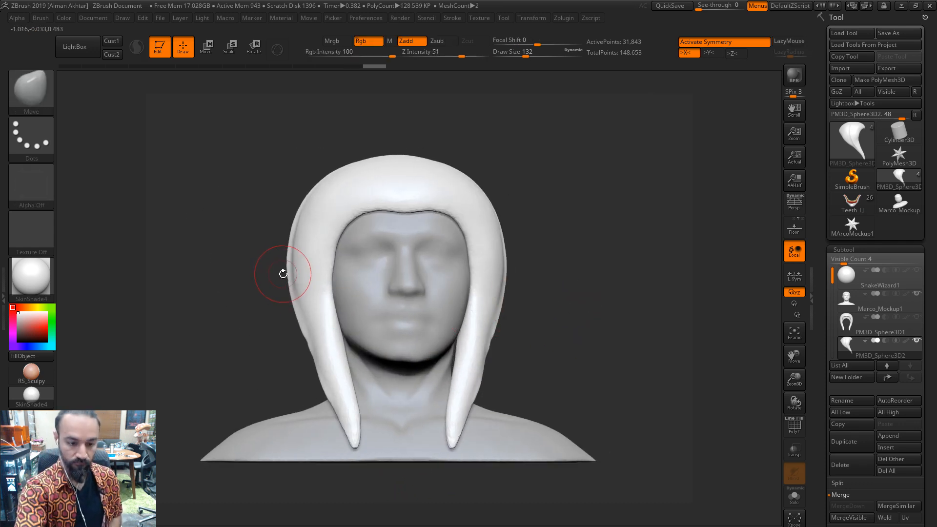
pyautogui.press('s')
pyautogui.moveTo(282, 272)
pyautogui.mouseDown()
pyautogui.moveTo(294, 269)
pyautogui.moveTo(285, 271)
pyautogui.moveTo(291, 297)
pyautogui.mouseUp()
pyautogui.press('s')
pyautogui.moveTo(290, 298); pyautogui.dragTo(298, 297)
pyautogui.moveTo(303, 323)
pyautogui.mouseDown()
pyautogui.moveTo(294, 330)
pyautogui.moveTo(305, 343)
pyautogui.moveTo(291, 312)
pyautogui.mouseUp()
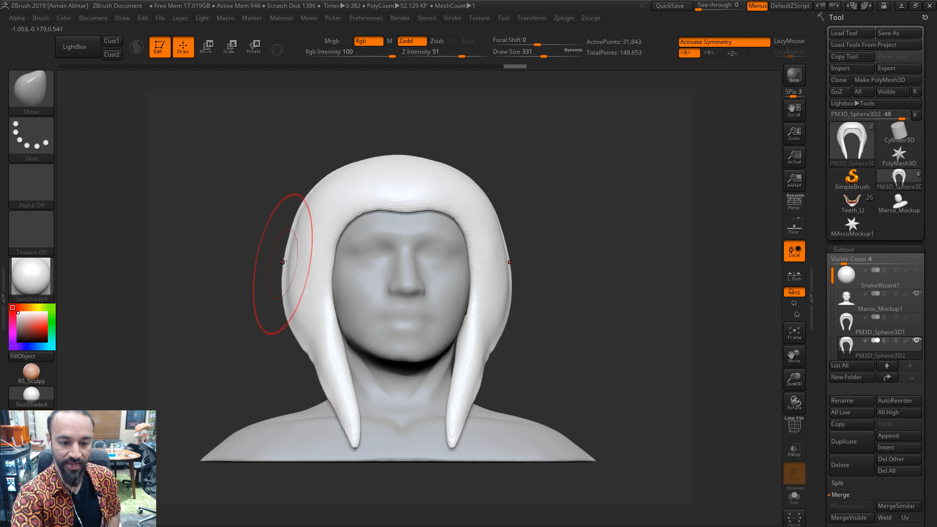
pyautogui.moveTo(299, 201); pyautogui.dragTo(303, 204)
# Refine the hood's upper contour on both sides of the crown with the Move brush at draw size 268
pyautogui.moveTo(244, 180); pyautogui.dragTo(263, 180)
pyautogui.moveTo(518, 154); pyautogui.dragTo(488, 153)
pyautogui.press('s')
pyautogui.moveTo(478, 202); pyautogui.dragTo(473, 201)
pyautogui.moveTo(313, 185)
pyautogui.mouseDown()
pyautogui.moveTo(324, 192)
pyautogui.moveTo(354, 170)
pyautogui.mouseUp()
pyautogui.moveTo(465, 179)
pyautogui.mouseDown()
pyautogui.moveTo(451, 178)
pyautogui.moveTo(459, 168)
pyautogui.mouseUp()
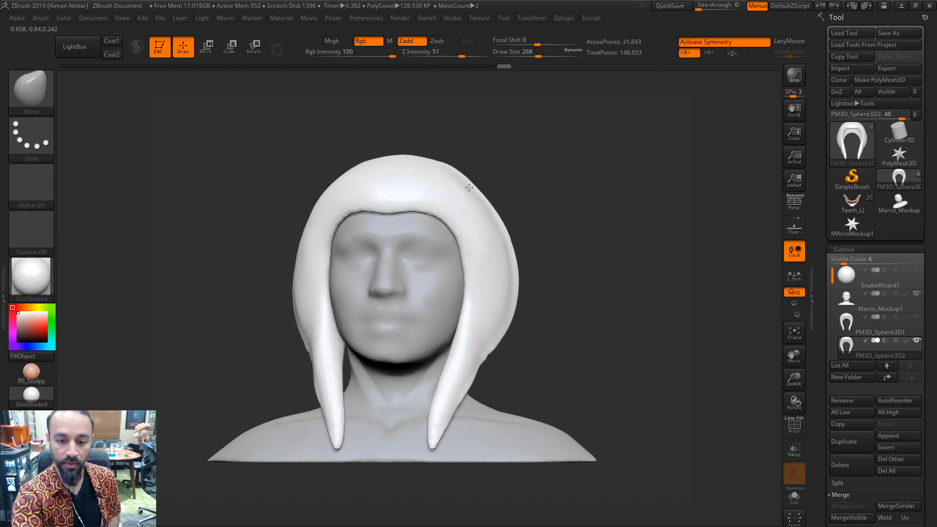
pyautogui.keyDown('shift'); pyautogui.moveTo(517, 184); pyautogui.dragTo(526, 185); pyautogui.keyUp('shift')
# Widen the hood's sides at cheek level with the Move brush at draw size 492
pyautogui.press('s')
pyautogui.moveTo(473, 215); pyautogui.dragTo(477, 216)
pyautogui.press('s')
pyautogui.moveTo(510, 268)
pyautogui.mouseDown()
pyautogui.moveTo(521, 268)
pyautogui.moveTo(524, 286)
pyautogui.mouseUp()
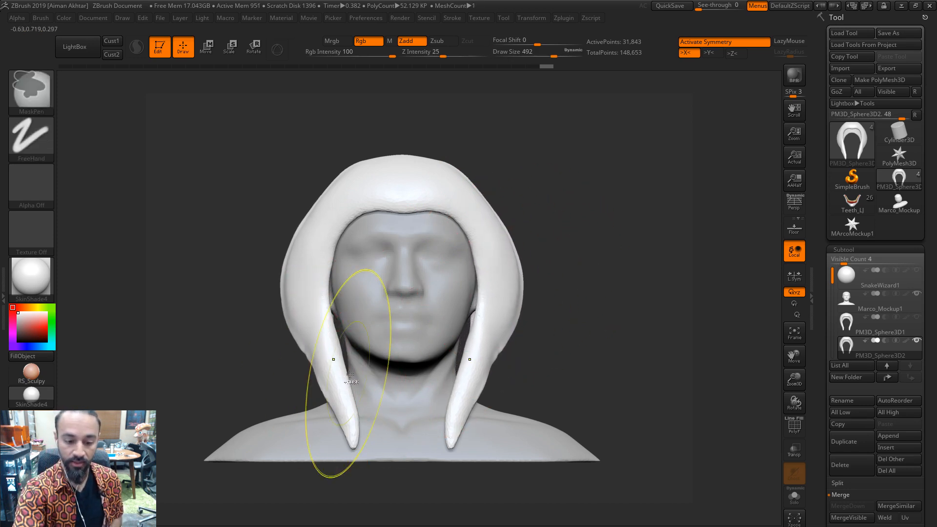
# Reshape the flaps beside the jaw and smooth their outer contour at draw size 251
pyautogui.press('s')
pyautogui.moveTo(345, 379)
pyautogui.mouseDown()
pyautogui.moveTo(353, 370)
pyautogui.moveTo(285, 284)
pyautogui.moveTo(297, 245)
pyautogui.moveTo(305, 331)
pyautogui.mouseUp()
pyautogui.press('s')
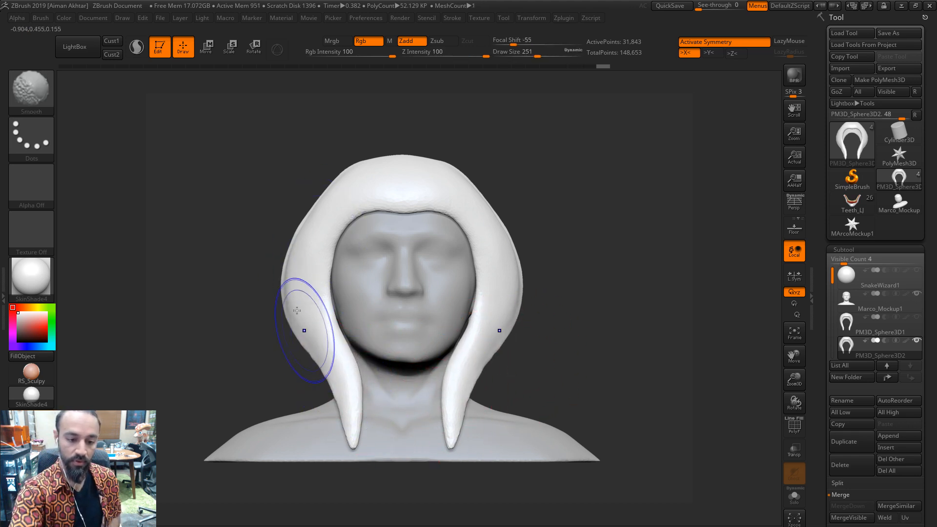
# Flatten the hood's side surface in front of the crease with the hPolish brush at draw size 245
pyautogui.moveTo(246, 273); pyautogui.dragTo(307, 263)
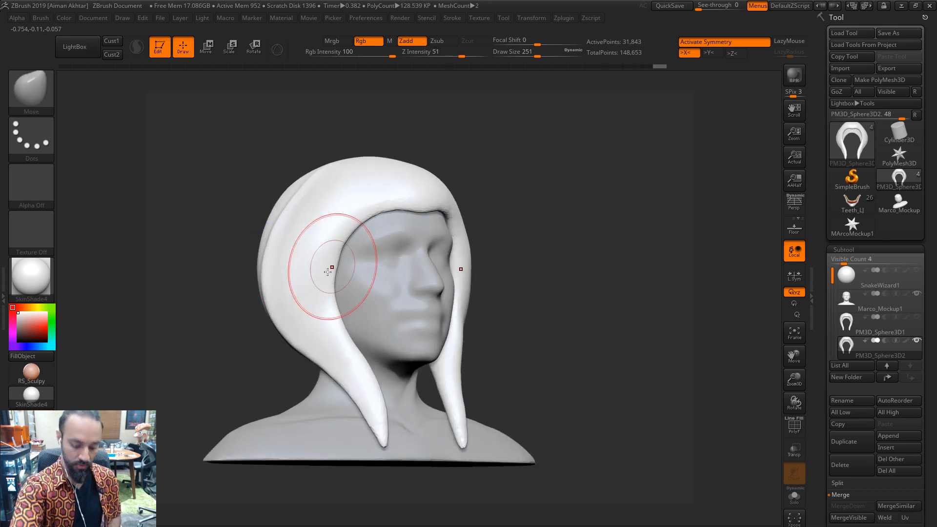
pyautogui.moveTo(531, 214); pyautogui.dragTo(545, 214)
pyautogui.press('b')
pyautogui.press('h')
pyautogui.press('p')
pyautogui.press('s')
pyautogui.moveTo(294, 229); pyautogui.dragTo(299, 229)
pyautogui.moveTo(314, 194); pyautogui.dragTo(290, 302)
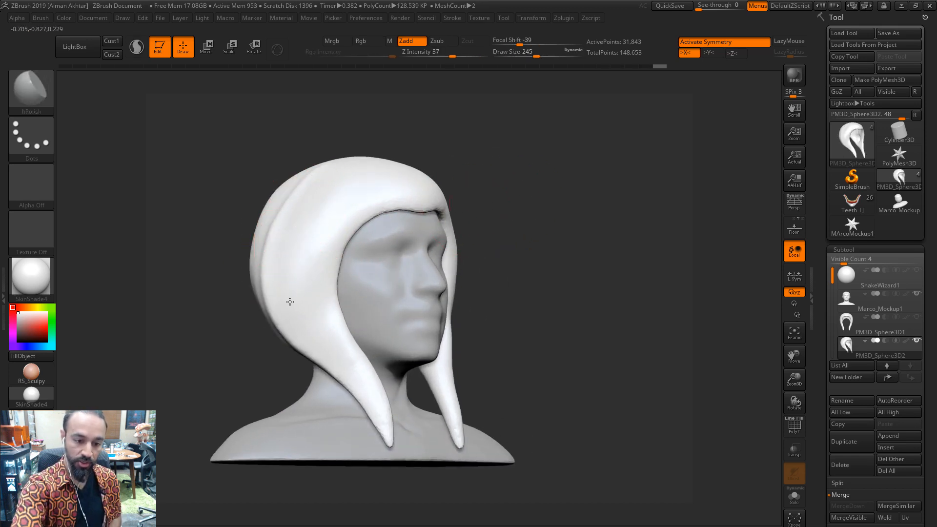
pyautogui.moveTo(506, 151); pyautogui.dragTo(286, 223)
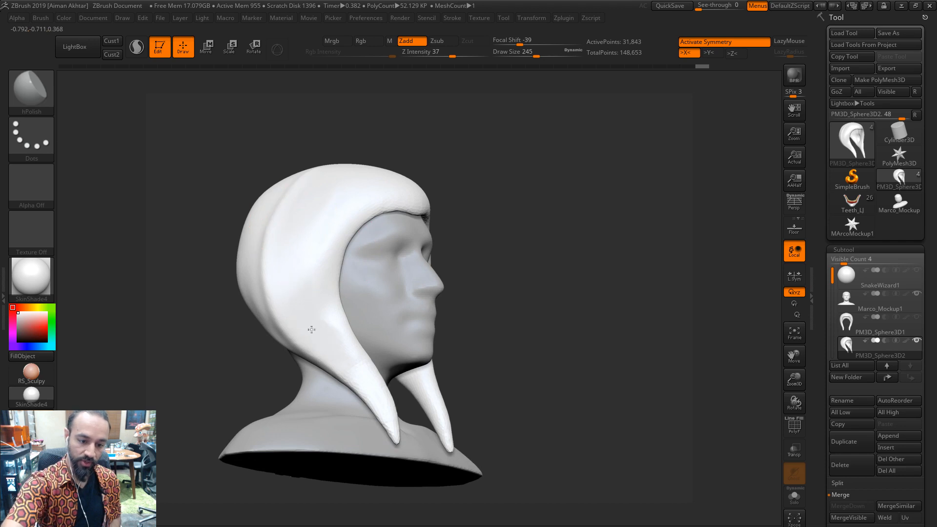
pyautogui.moveTo(332, 281); pyautogui.dragTo(342, 260)
pyautogui.moveTo(348, 250); pyautogui.dragTo(350, 240, button='right')
# Polish the flap and lower side of the hood into flatter planes with hPolish at draw size 163
pyautogui.press('s')
pyautogui.moveTo(328, 299)
pyautogui.mouseDown()
pyautogui.moveTo(319, 297)
pyautogui.moveTo(323, 306)
pyautogui.mouseUp()
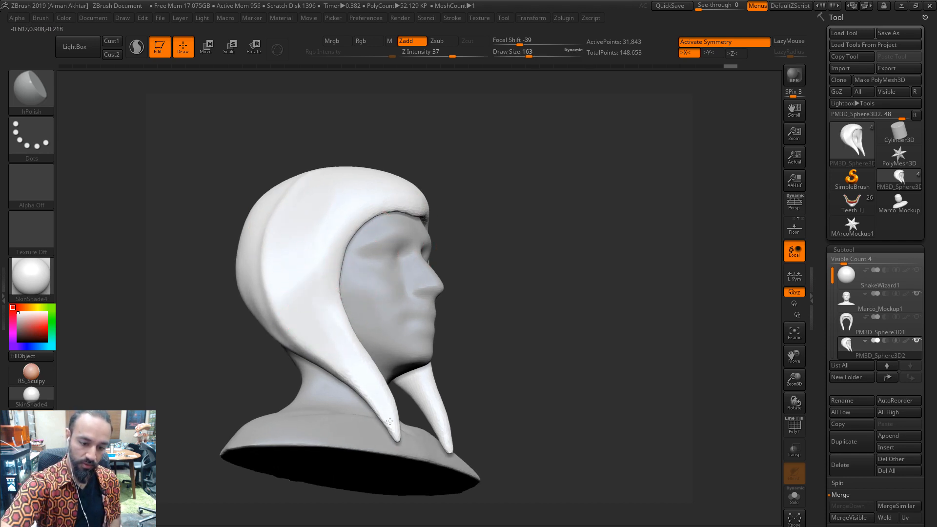
pyautogui.moveTo(380, 404); pyautogui.dragTo(290, 304)
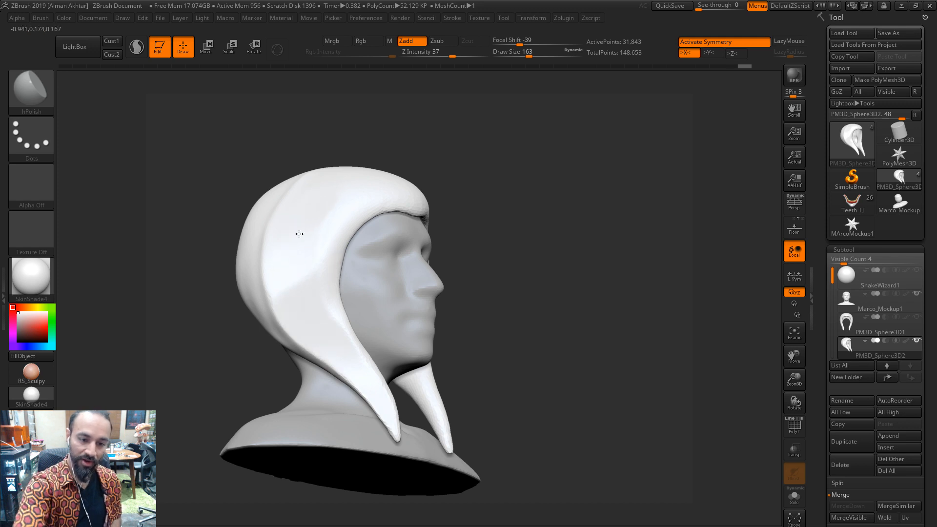
# Try an hPolish stroke on the hood's crown and undo it
pyautogui.moveTo(300, 234); pyautogui.dragTo(295, 250, button='right')
pyautogui.moveTo(362, 160)
pyautogui.mouseDown()
pyautogui.moveTo(345, 171)
pyautogui.moveTo(353, 172)
pyautogui.mouseUp()
pyautogui.hotkey('ctrl', 'z')
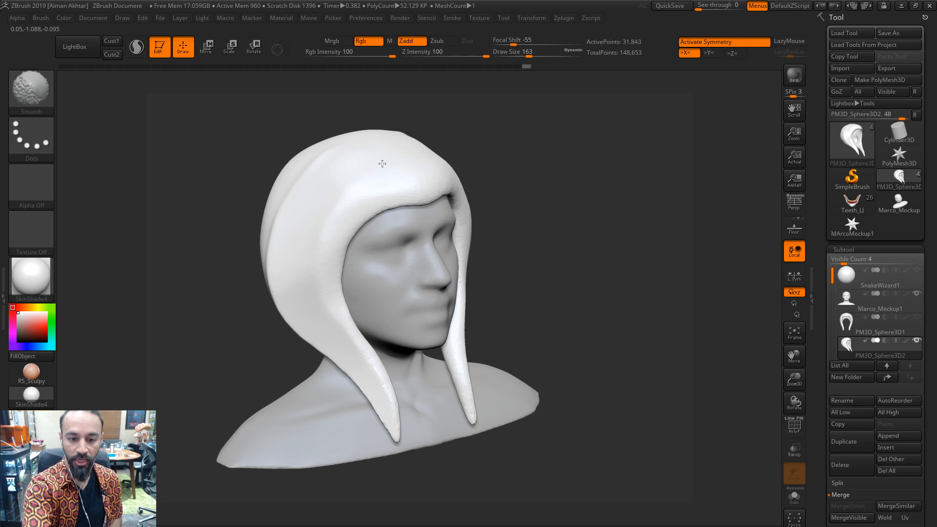
pyautogui.moveTo(394, 157); pyautogui.dragTo(502, 213, button='right')
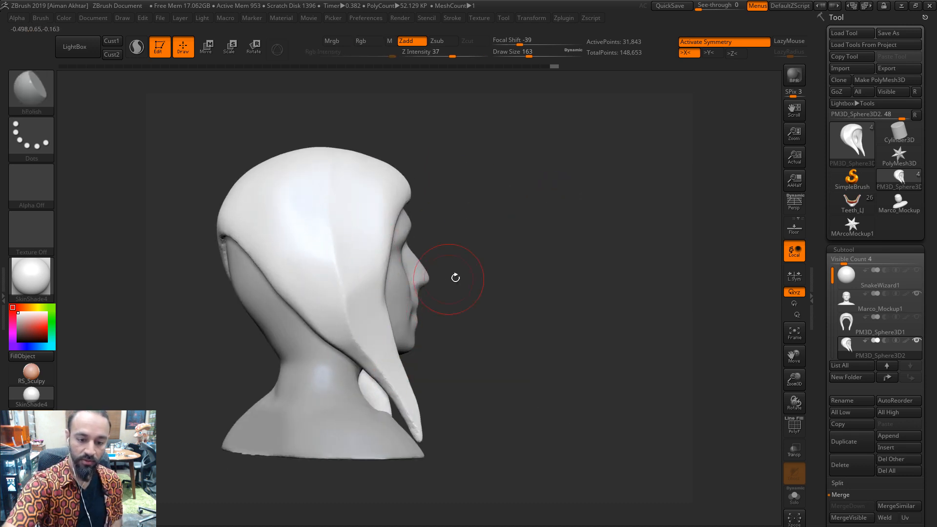
# Smooth the crease and the upper part of the flap on the hood's side at draw size 163
pyautogui.moveTo(456, 277)
pyautogui.mouseDown(button='right')
pyautogui.moveTo(439, 274)
pyautogui.moveTo(411, 312)
pyautogui.mouseUp(button='right')
pyautogui.press('b')
pyautogui.press('m')
pyautogui.press('v')
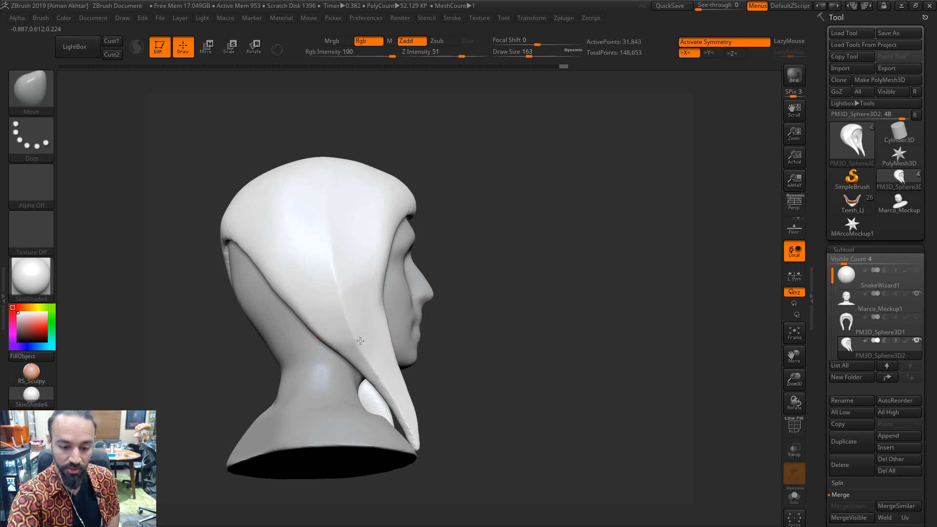
pyautogui.keyDown('shift'); pyautogui.moveTo(336, 294); pyautogui.dragTo(386, 349); pyautogui.keyUp('shift')
# Flatten the hood's side behind the crease, down to the flap, with the hPolish brush at draw size 163
pyautogui.moveTo(437, 320); pyautogui.dragTo(508, 308, button='right')
pyautogui.press('b')
pyautogui.press('h')
pyautogui.press('p')
pyautogui.moveTo(296, 247); pyautogui.dragTo(348, 382)
pyautogui.moveTo(406, 339); pyautogui.dragTo(409, 360, button='right')
pyautogui.moveTo(347, 383); pyautogui.dragTo(348, 385)
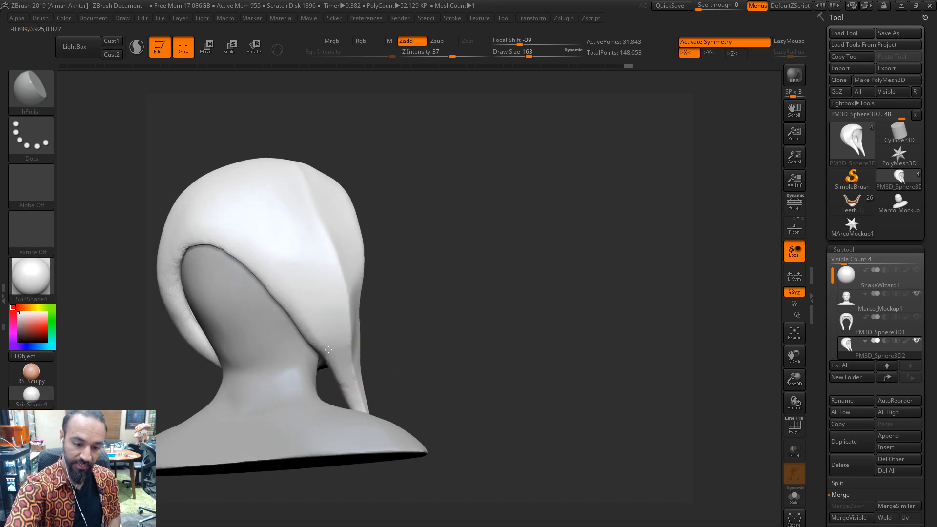
# Smooth the hood's lower rear side and the edge along the neck at draw size 163
pyautogui.press('b')
pyautogui.press('m')
pyautogui.press('v')
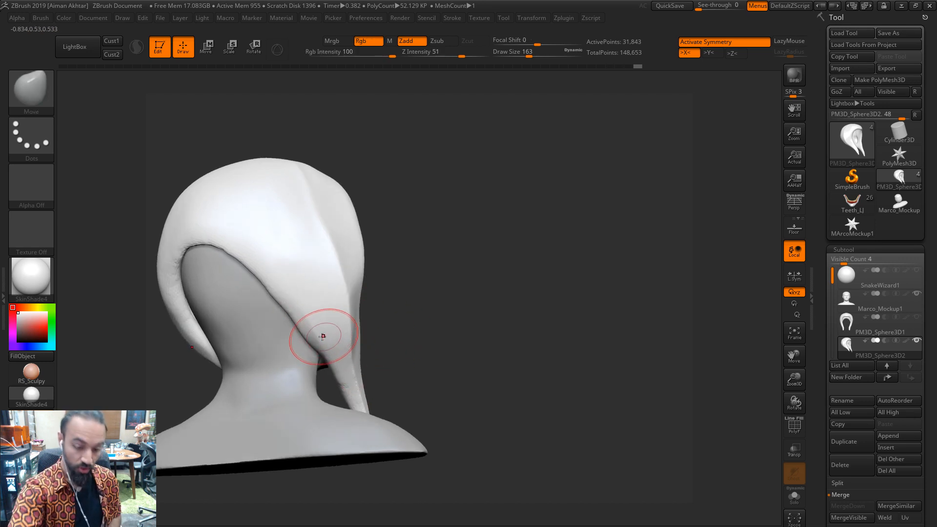
pyautogui.keyDown('shift'); pyautogui.moveTo(251, 274); pyautogui.dragTo(336, 335); pyautogui.keyUp('shift')
pyautogui.keyDown('shift'); pyautogui.moveTo(435, 313); pyautogui.dragTo(397, 301, button='right'); pyautogui.keyUp('shift')
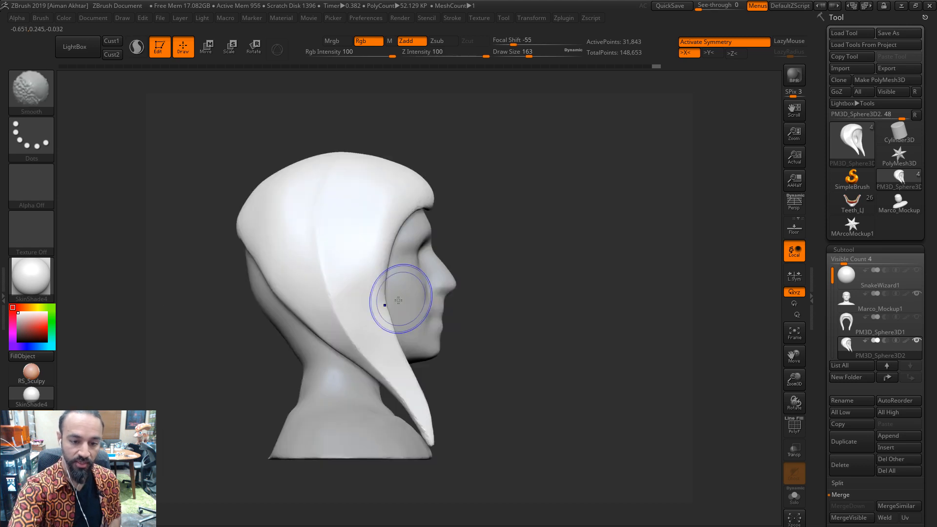
pyautogui.keyDown('shift'); pyautogui.moveTo(261, 265); pyautogui.dragTo(285, 303); pyautogui.keyUp('shift')
pyautogui.moveTo(257, 239)
pyautogui.keyDown('shift'); pyautogui.mouseDown()
pyautogui.moveTo(291, 314)
pyautogui.moveTo(304, 278)
pyautogui.moveTo(257, 263)
pyautogui.moveTo(264, 269)
pyautogui.mouseUp(); pyautogui.keyUp('shift')
# Pull the hood's back edge down toward the nape with the Move brush at draw sizes 280 and 207, and smooth the back
pyautogui.press('s')
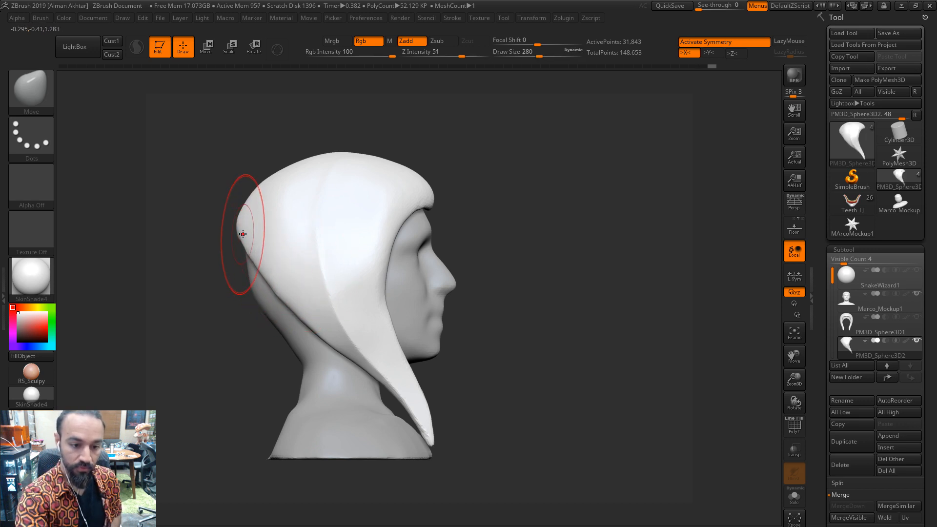
pyautogui.keyDown('shift'); pyautogui.moveTo(243, 227); pyautogui.dragTo(258, 196); pyautogui.keyUp('shift')
pyautogui.moveTo(462, 163); pyautogui.dragTo(497, 159)
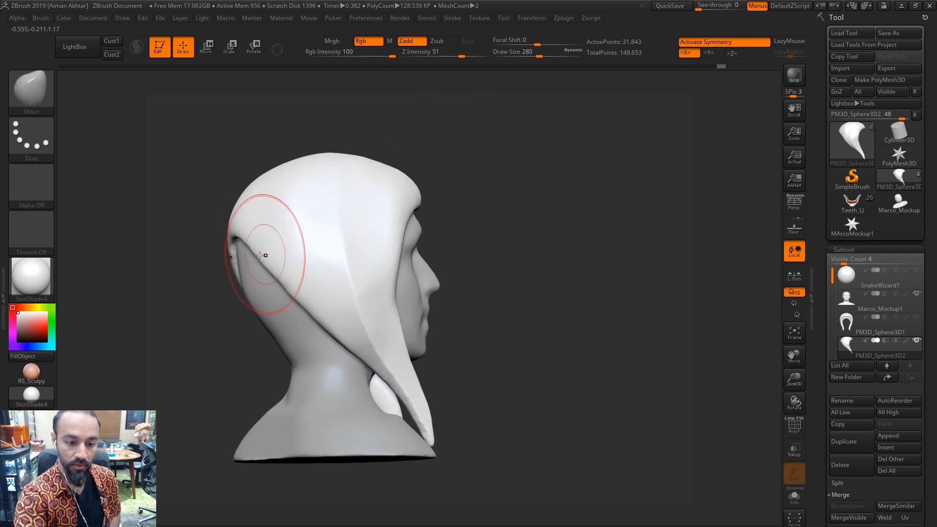
pyautogui.press('s')
pyautogui.moveTo(239, 252)
pyautogui.mouseDown()
pyautogui.moveTo(231, 269)
pyautogui.moveTo(257, 277)
pyautogui.moveTo(229, 248)
pyautogui.mouseUp()
pyautogui.keyDown('shift'); pyautogui.moveTo(236, 215); pyautogui.dragTo(232, 271); pyautogui.keyUp('shift')
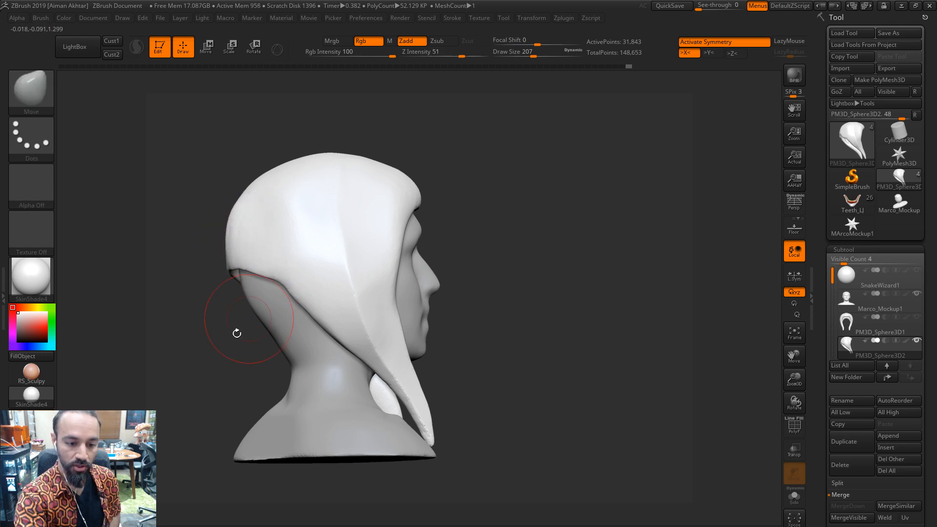
# Refine the hood's lower back corner with the Move brush at draw size 212 and smooth the rear contour
pyautogui.keyDown('shift'); pyautogui.moveTo(236, 333); pyautogui.dragTo(217, 334); pyautogui.keyUp('shift')
pyautogui.press('s')
pyautogui.click(267, 270)
pyautogui.moveTo(263, 282)
pyautogui.mouseDown()
pyautogui.moveTo(270, 271)
pyautogui.moveTo(272, 291)
pyautogui.moveTo(253, 285)
pyautogui.mouseUp()
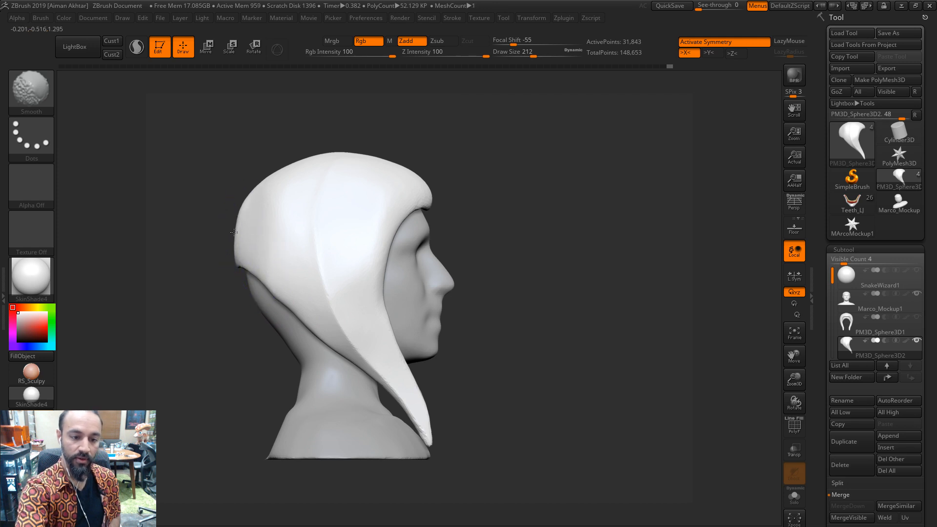
pyautogui.keyDown('shift'); pyautogui.moveTo(234, 232); pyautogui.dragTo(252, 201); pyautogui.keyUp('shift')
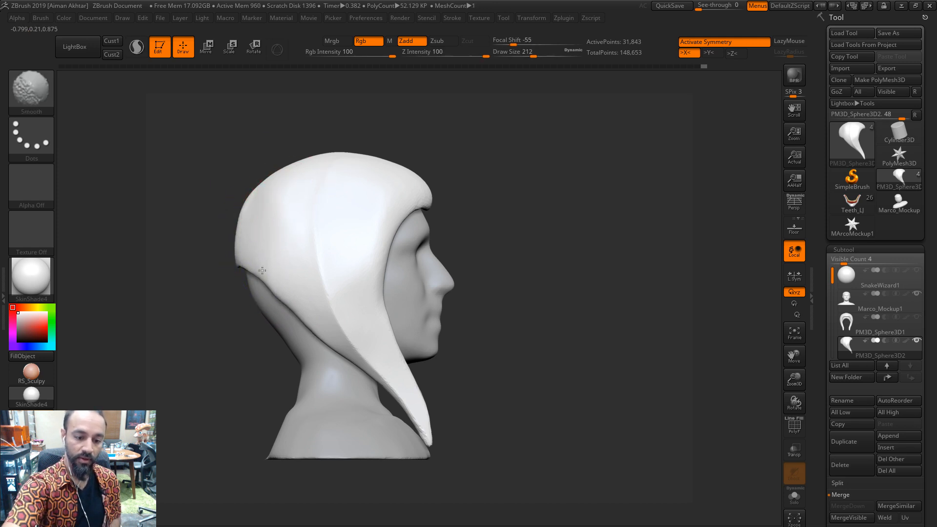
pyautogui.keyDown('shift'); pyautogui.moveTo(263, 271); pyautogui.dragTo(264, 284); pyautogui.keyUp('shift')
pyautogui.moveTo(268, 239)
pyautogui.keyDown('shift'); pyautogui.mouseDown()
pyautogui.moveTo(259, 270)
pyautogui.moveTo(299, 315)
pyautogui.mouseUp(); pyautogui.keyUp('shift')
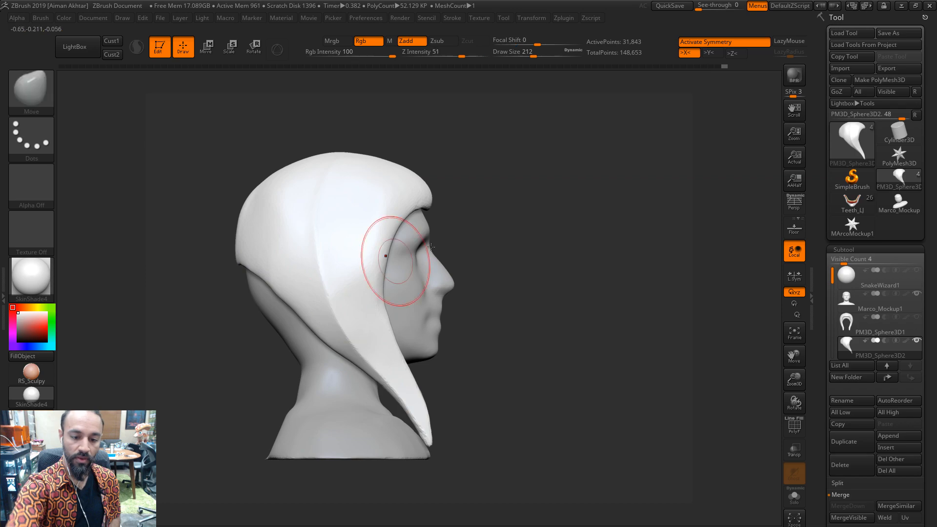
# Carve a row of crosswise grooves into the pointed flaps with the DamStandard brush at draw size 49
pyautogui.keyDown('shift'); pyautogui.moveTo(576, 247); pyautogui.dragTo(506, 247); pyautogui.keyUp('shift')
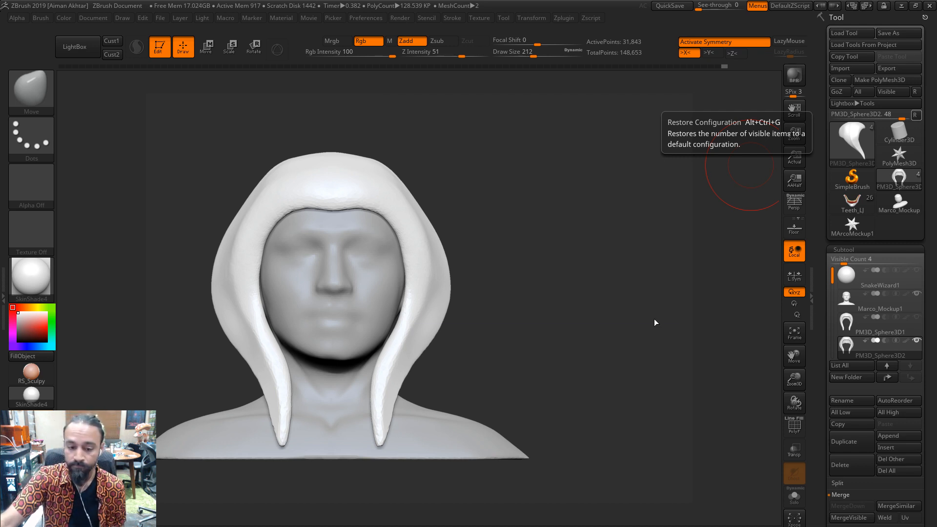
pyautogui.moveTo(869, 325)
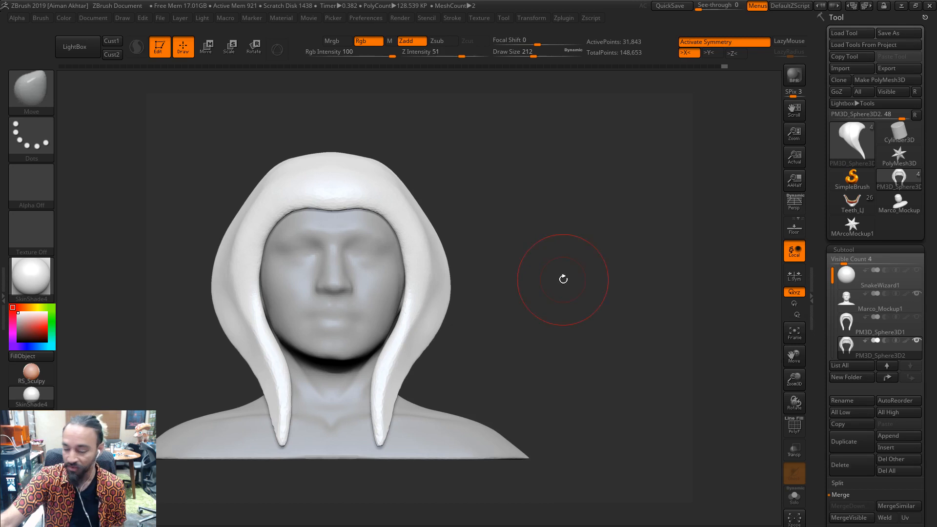
pyautogui.keyDown('alt'); pyautogui.moveTo(563, 279); pyautogui.dragTo(638, 279); pyautogui.keyUp('alt')
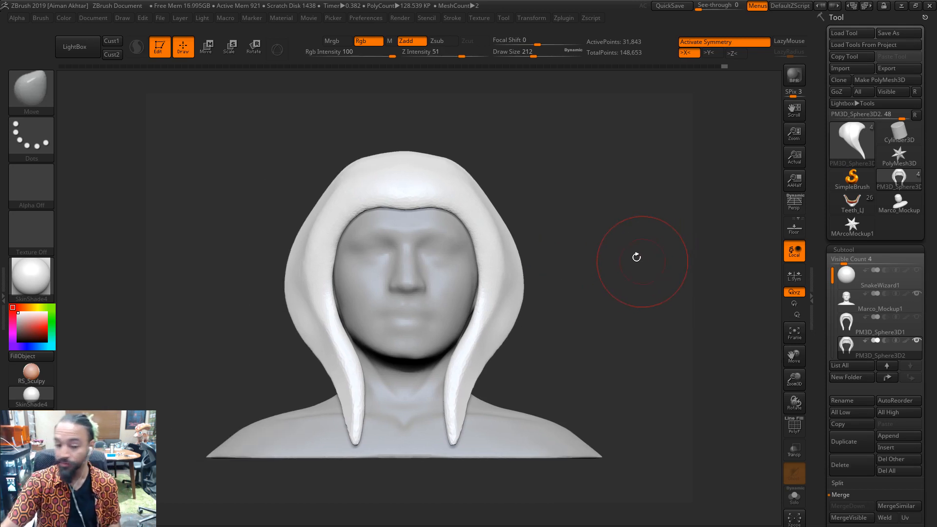
pyautogui.press('s')
pyautogui.moveTo(519, 291); pyautogui.dragTo(507, 290)
pyautogui.keyDown('alt'); pyautogui.moveTo(591, 254); pyautogui.dragTo(596, 260); pyautogui.keyUp('alt')
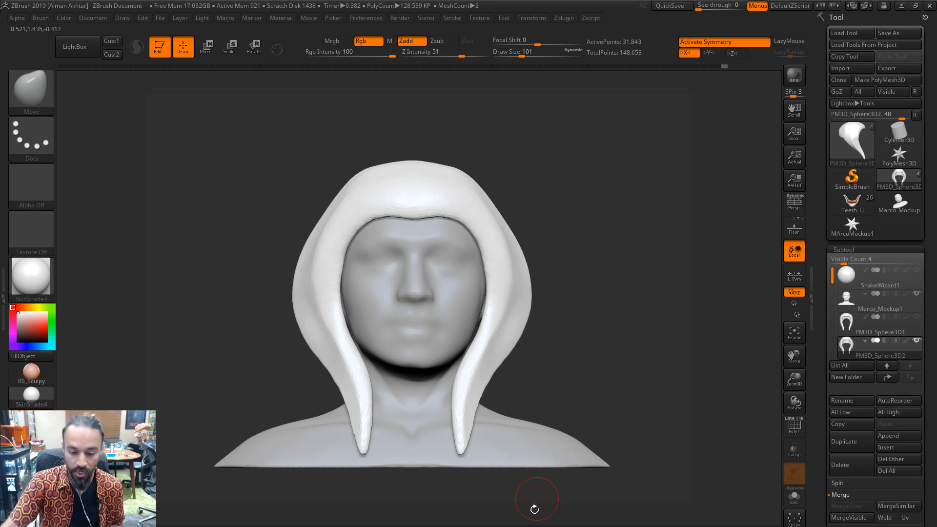
pyautogui.hotkey('ctrl', 'd')
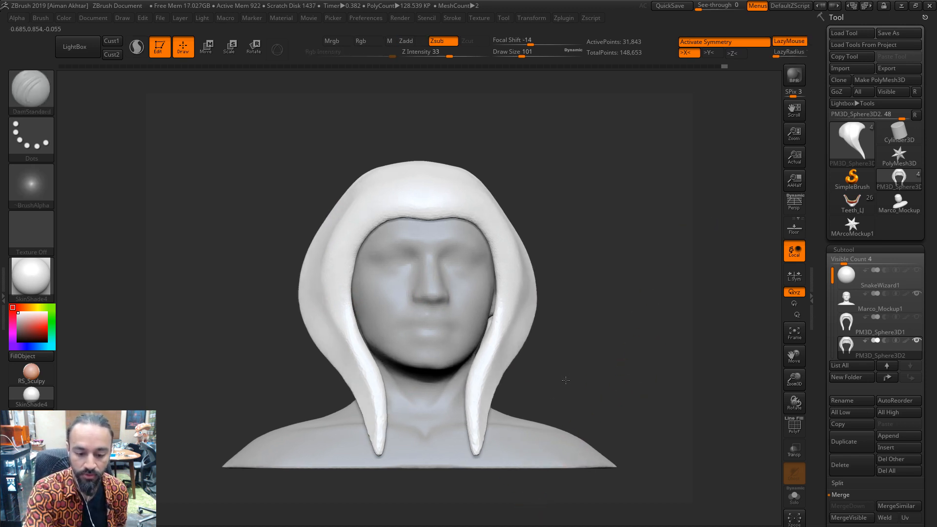
pyautogui.press('s')
pyautogui.moveTo(478, 392)
pyautogui.mouseDown()
pyautogui.moveTo(470, 397)
pyautogui.moveTo(477, 379)
pyautogui.moveTo(379, 408)
pyautogui.mouseUp()
pyautogui.press('[')
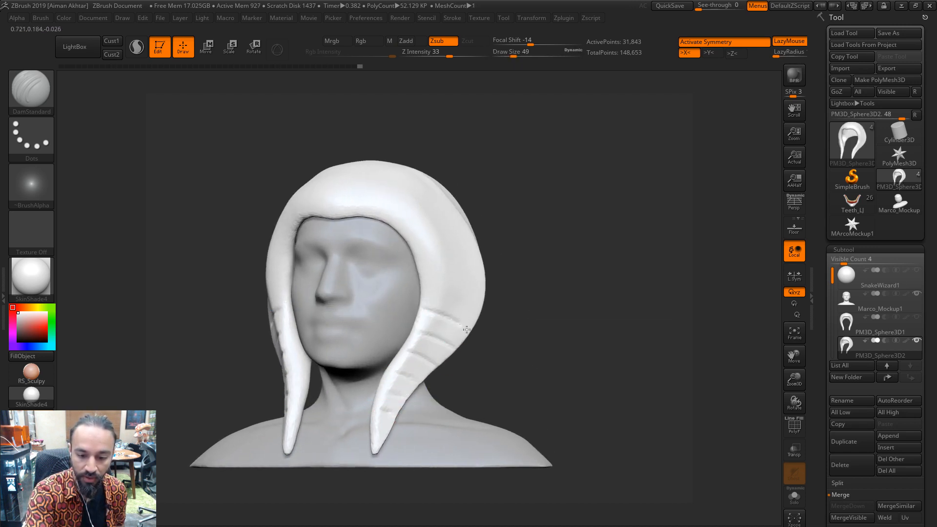
# Continue the DamStandard grooves up the hood's sides to the temples and deepen those along the flaps at draw size 49
pyautogui.moveTo(582, 297); pyautogui.dragTo(443, 281)
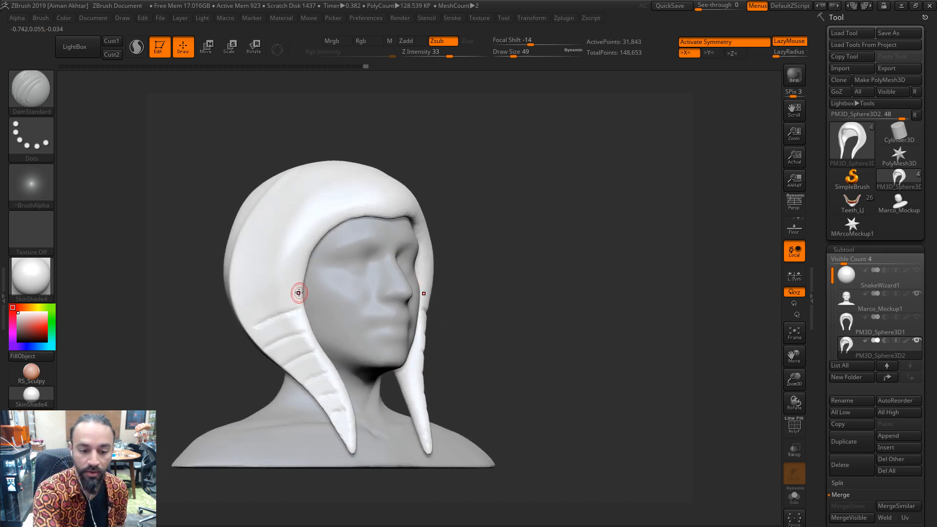
pyautogui.moveTo(312, 234); pyautogui.dragTo(276, 225)
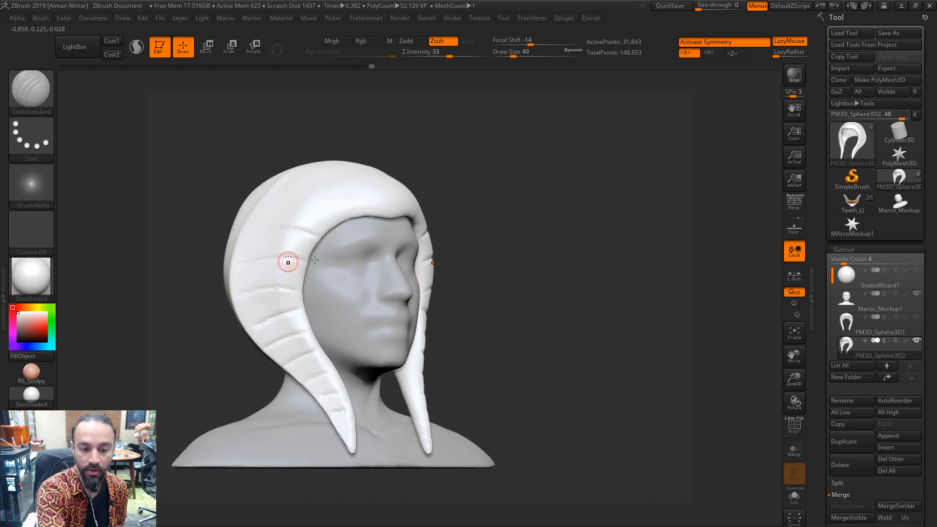
pyautogui.moveTo(573, 269)
pyautogui.mouseDown()
pyautogui.moveTo(510, 259)
pyautogui.moveTo(563, 242)
pyautogui.moveTo(470, 239)
pyautogui.mouseUp()
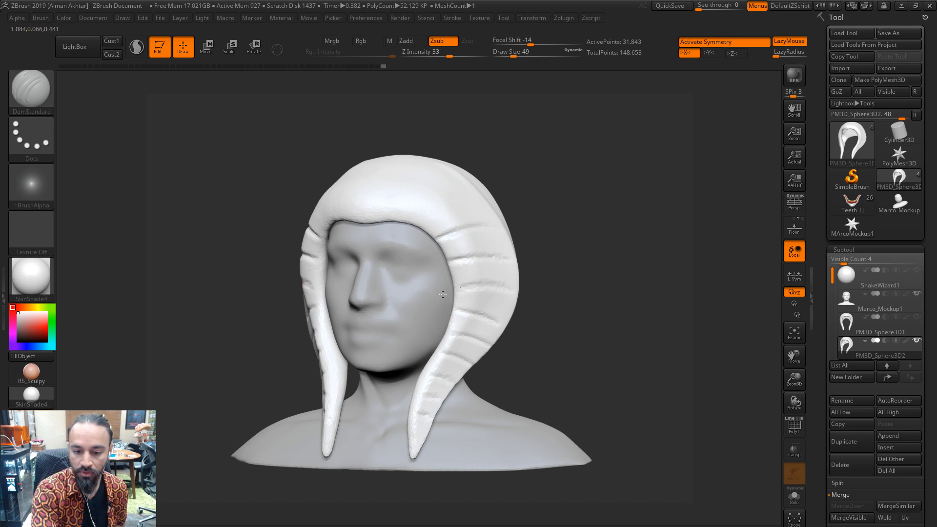
pyautogui.moveTo(471, 334); pyautogui.dragTo(483, 337)
pyautogui.moveTo(530, 314); pyautogui.dragTo(547, 317)
pyautogui.moveTo(467, 358); pyautogui.dragTo(450, 353)
pyautogui.moveTo(507, 359); pyautogui.dragTo(536, 360)
pyautogui.moveTo(426, 394); pyautogui.dragTo(427, 432)
pyautogui.keyDown('shift'); pyautogui.moveTo(530, 344); pyautogui.dragTo(575, 358); pyautogui.keyUp('shift')
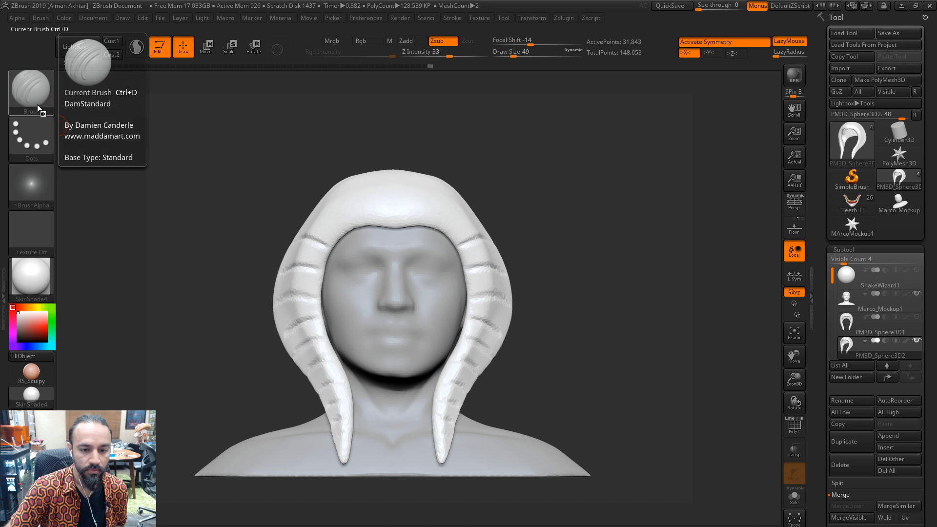
# Carve a pair of slanted snake eyes into the hood's forehead with DamStandard at draw size 62
pyautogui.moveTo(518, 180)
pyautogui.mouseDown()
pyautogui.moveTo(488, 195)
pyautogui.moveTo(423, 191)
pyautogui.mouseUp()
pyautogui.press('s')
pyautogui.press('s')
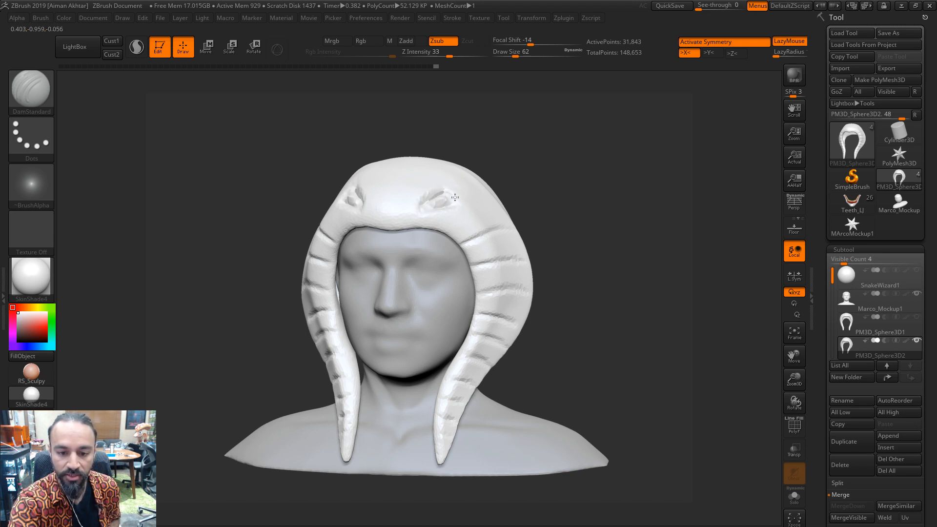
pyautogui.moveTo(455, 197); pyautogui.dragTo(471, 191)
pyautogui.moveTo(547, 166)
pyautogui.mouseDown()
pyautogui.moveTo(575, 159)
pyautogui.moveTo(576, 169)
pyautogui.mouseUp()
# Deepen the creases around the snake eyes on the forehead with DamStandard at draw size 94
pyautogui.press('s')
pyautogui.moveTo(439, 199); pyautogui.dragTo(489, 178)
pyautogui.press('s')
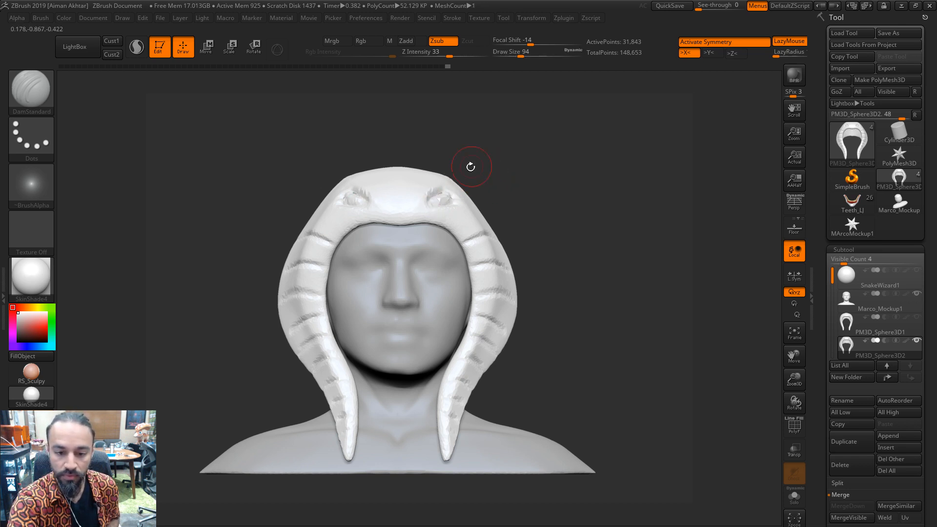
pyautogui.moveTo(427, 194); pyautogui.dragTo(426, 196)
# Carve long creases running back from the snake eyes across the hood's upper side at draw size 94
pyautogui.moveTo(498, 163)
pyautogui.mouseDown()
pyautogui.moveTo(519, 162)
pyautogui.moveTo(579, 188)
pyautogui.mouseUp()
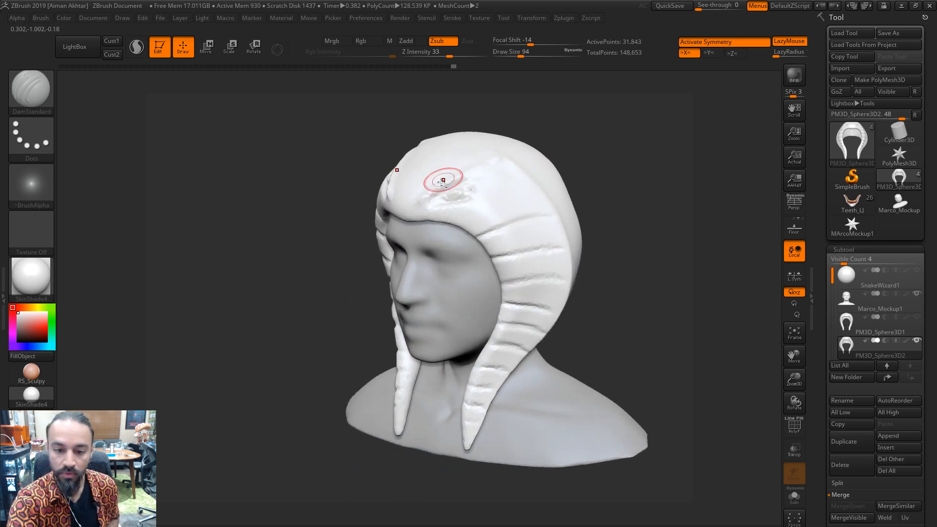
pyautogui.moveTo(442, 182); pyautogui.dragTo(491, 159)
pyautogui.moveTo(667, 126)
pyautogui.mouseDown()
pyautogui.moveTo(627, 128)
pyautogui.moveTo(624, 150)
pyautogui.mouseUp()
pyautogui.moveTo(493, 173)
pyautogui.mouseDown()
pyautogui.moveTo(418, 212)
pyautogui.moveTo(452, 230)
pyautogui.moveTo(413, 224)
pyautogui.moveTo(534, 208)
pyautogui.mouseUp()
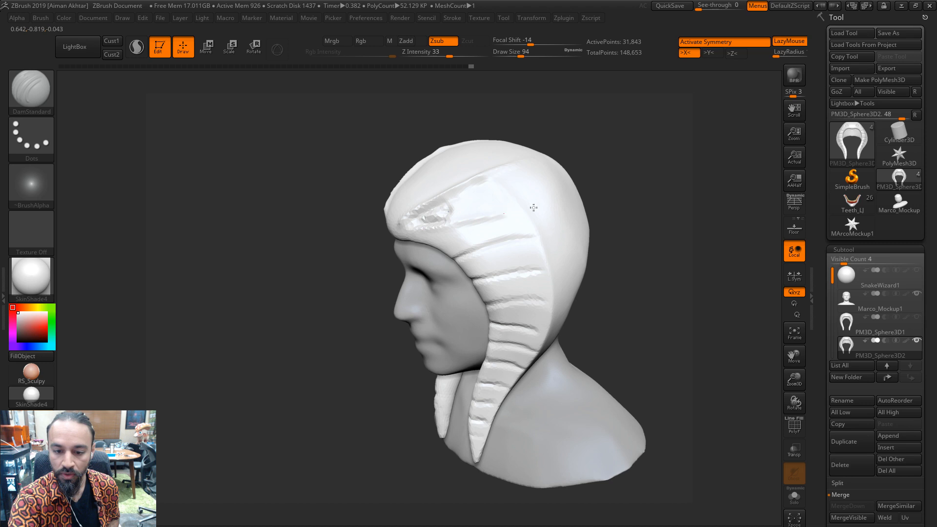
pyautogui.moveTo(459, 222)
pyautogui.mouseDown()
pyautogui.moveTo(519, 213)
pyautogui.moveTo(510, 181)
pyautogui.mouseUp()
# Build up raised forms above and behind the snake eyes with the Clay brush at draw sizes 136 and 94
pyautogui.press('s')
pyautogui.press('b')
pyautogui.press('c')
pyautogui.press('l')
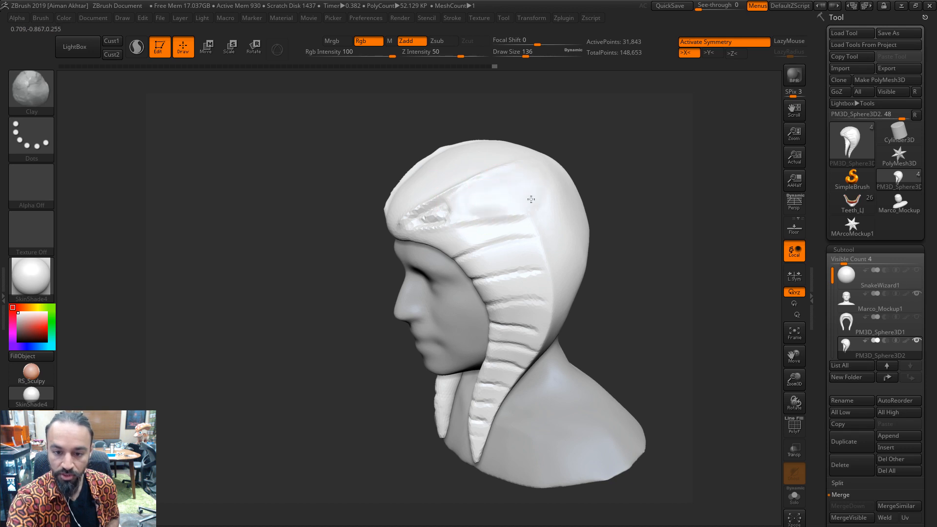
pyautogui.moveTo(617, 186)
pyautogui.keyDown('shift'); pyautogui.mouseDown()
pyautogui.moveTo(642, 167)
pyautogui.moveTo(611, 197)
pyautogui.moveTo(561, 195)
pyautogui.mouseUp(); pyautogui.keyUp('shift')
pyautogui.press('s')
pyautogui.moveTo(497, 194); pyautogui.dragTo(492, 195)
pyautogui.moveTo(482, 197)
pyautogui.mouseDown()
pyautogui.moveTo(430, 217)
pyautogui.moveTo(504, 178)
pyautogui.mouseUp()
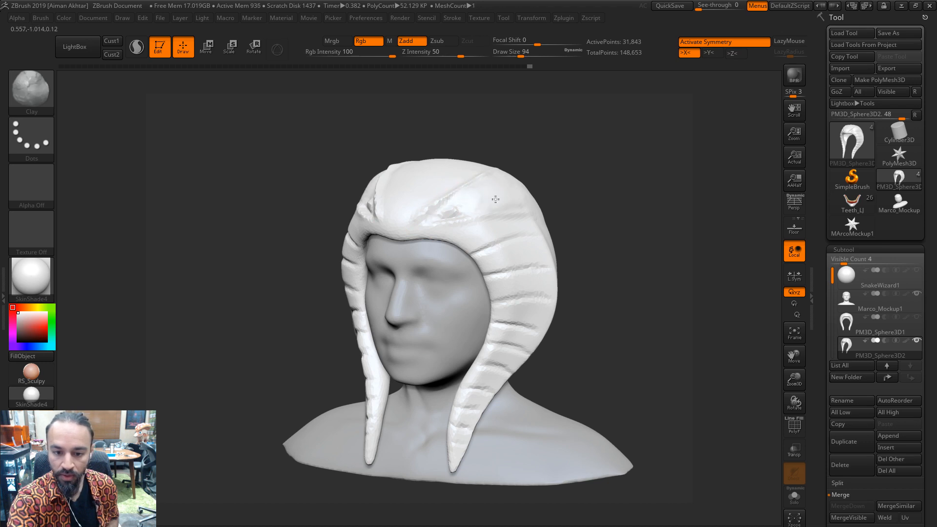
pyautogui.moveTo(572, 158); pyautogui.dragTo(507, 197)
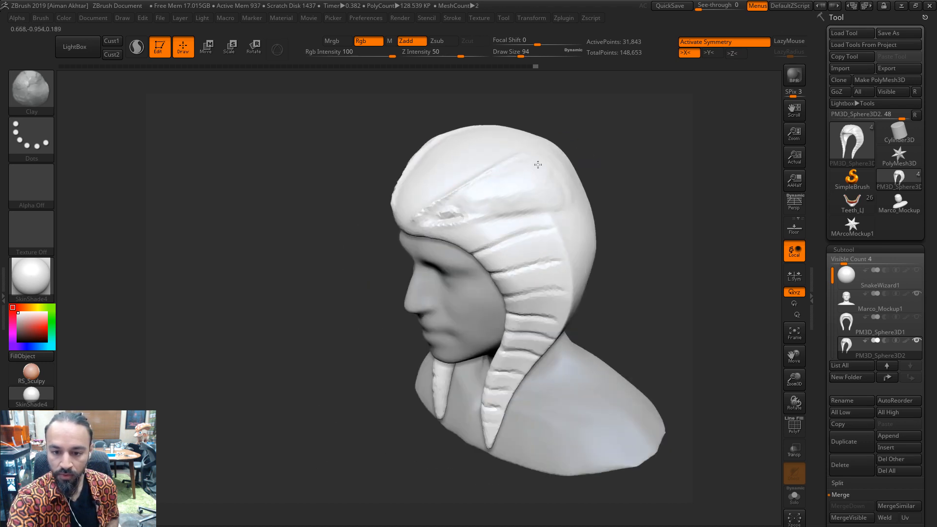
pyautogui.moveTo(562, 188); pyautogui.dragTo(586, 189)
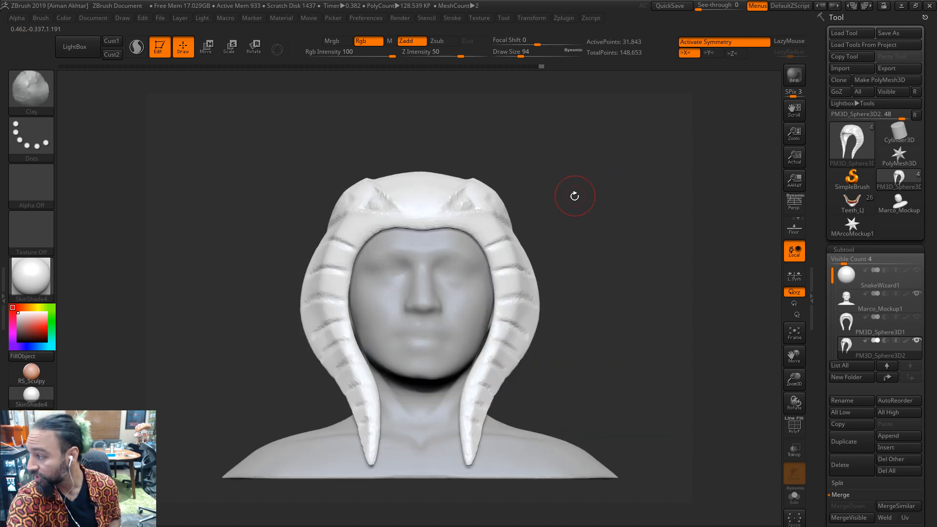
# Add raised ridges between the snake eyes and back over the crown with the Clay brush at draw sizes 71 and 62
pyautogui.press('s')
pyautogui.moveTo(415, 194); pyautogui.dragTo(412, 193)
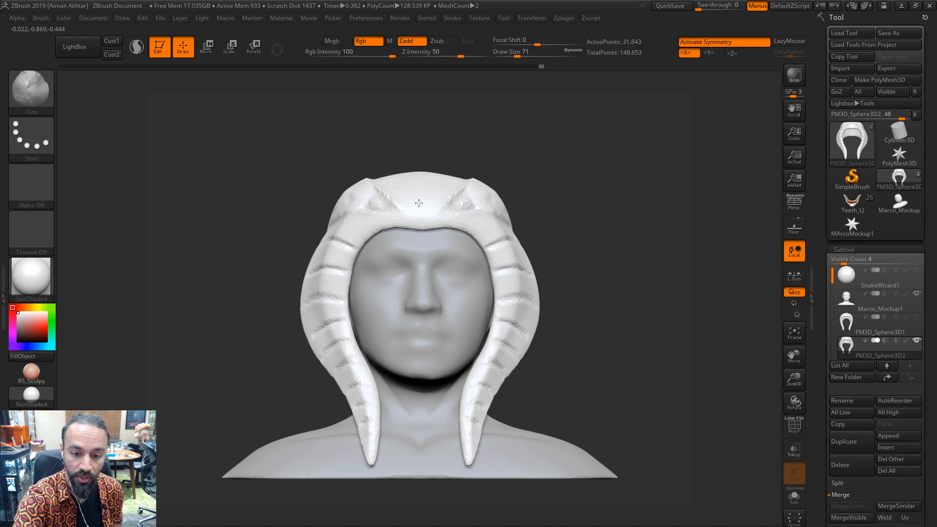
pyautogui.moveTo(462, 146); pyautogui.dragTo(418, 166)
pyautogui.press('s')
pyautogui.moveTo(418, 202); pyautogui.dragTo(413, 203)
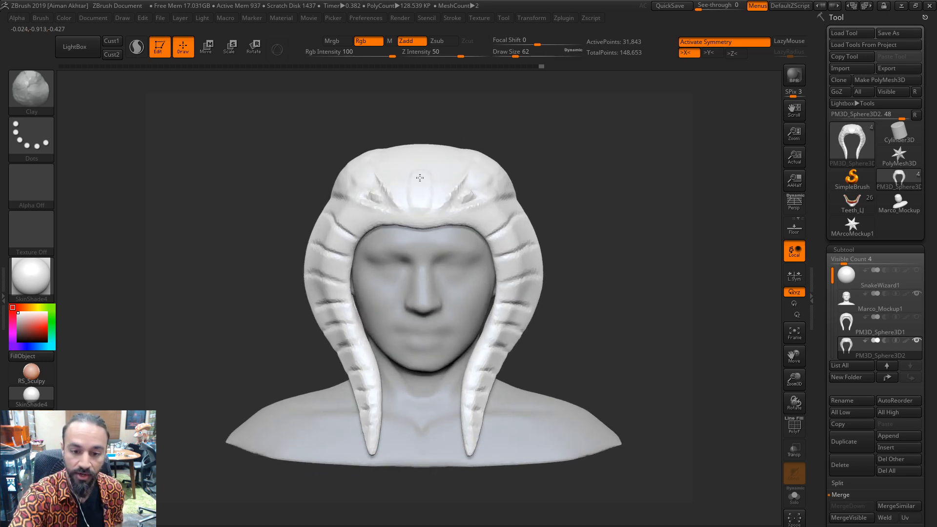
pyautogui.moveTo(469, 123); pyautogui.dragTo(436, 149)
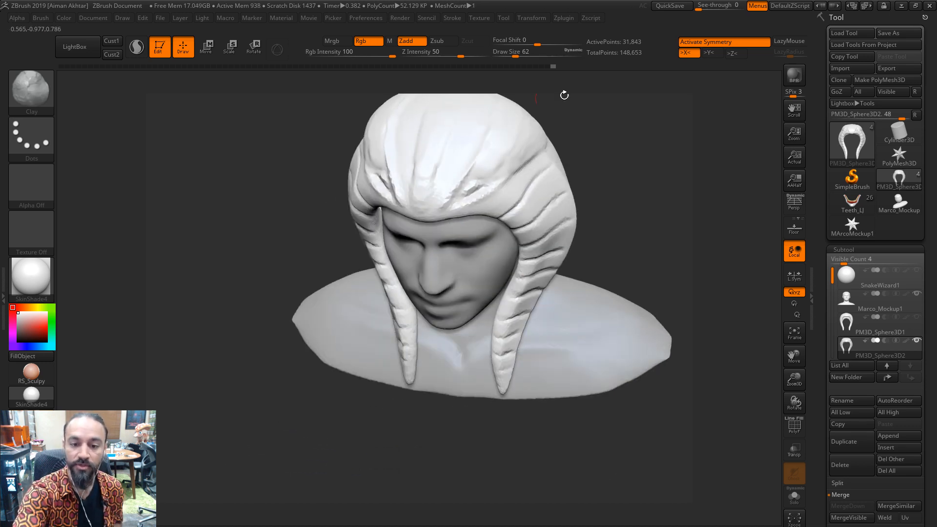
# Extend the central Clay ridge along the top of the crown at draw size 62
pyautogui.moveTo(565, 94); pyautogui.dragTo(434, 243)
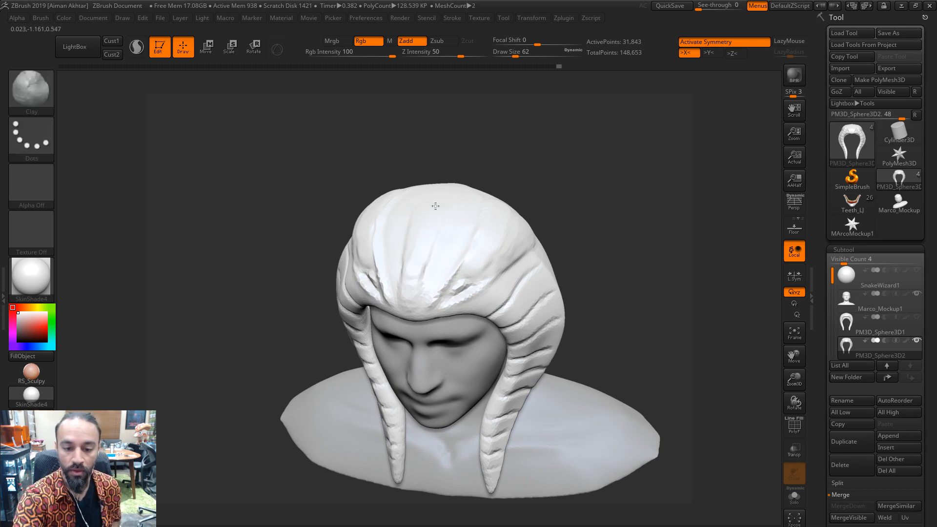
pyautogui.moveTo(443, 194); pyautogui.dragTo(433, 270)
pyautogui.moveTo(313, 415); pyautogui.dragTo(272, 398)
# Switch the material to RS_Sculpy, then build up and smooth the central crown ridge at draw size 62
pyautogui.click(42, 369)
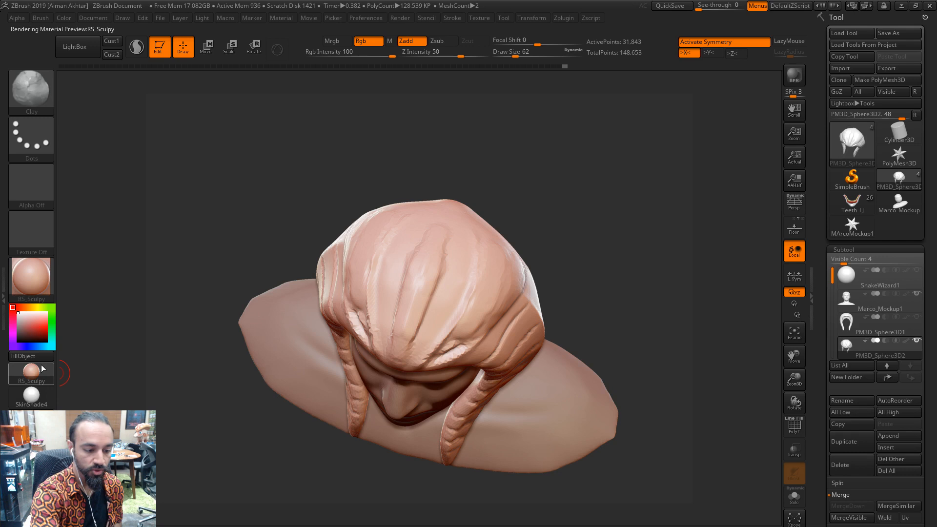
pyautogui.moveTo(597, 217); pyautogui.dragTo(423, 254)
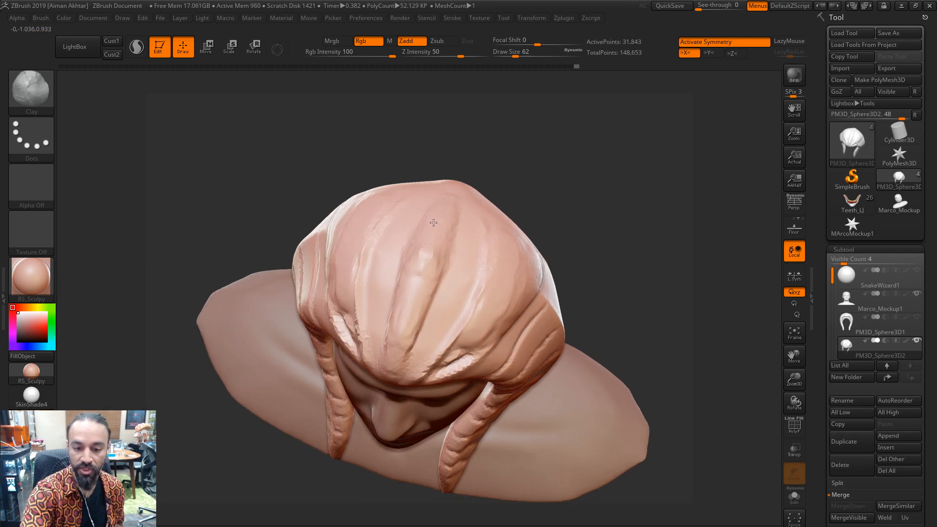
pyautogui.keyDown('shift'); pyautogui.moveTo(435, 235); pyautogui.dragTo(429, 246); pyautogui.keyUp('shift')
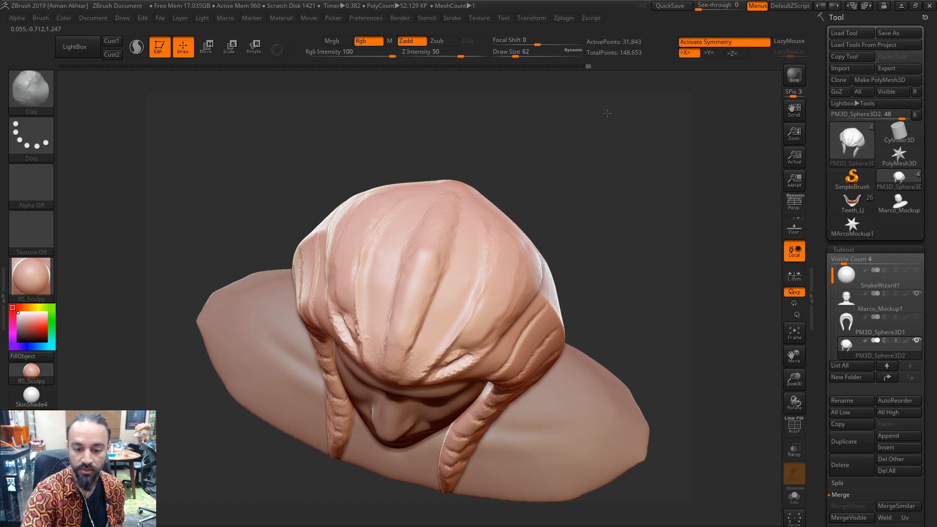
# Try smoothing the central crown ridge and remeshing the headpiece with DynaMesh
pyautogui.moveTo(545, 174)
pyautogui.mouseDown()
pyautogui.moveTo(575, 180)
pyautogui.moveTo(594, 101)
pyautogui.moveTo(533, 228)
pyautogui.moveTo(530, 194)
pyautogui.moveTo(527, 239)
pyautogui.mouseUp()
pyautogui.keyDown('shift'); pyautogui.moveTo(426, 292); pyautogui.dragTo(440, 273); pyautogui.keyUp('shift')
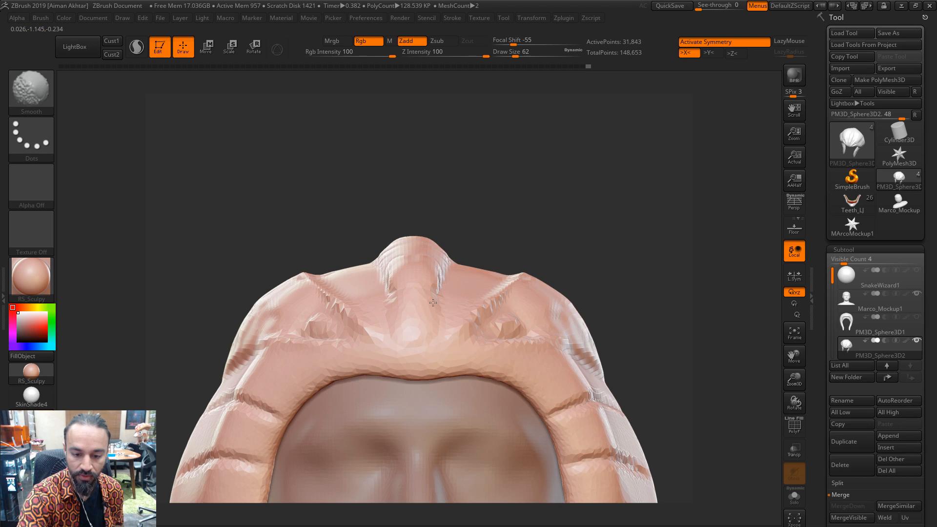
pyautogui.moveTo(540, 215)
pyautogui.keyDown('alt'); pyautogui.mouseDown()
pyautogui.moveTo(543, 171)
pyautogui.moveTo(567, 190)
pyautogui.mouseUp(); pyautogui.keyUp('alt')
pyautogui.press('b')
pyautogui.press('d')
pyautogui.press('s')
pyautogui.moveTo(528, 297); pyautogui.dragTo(436, 253)
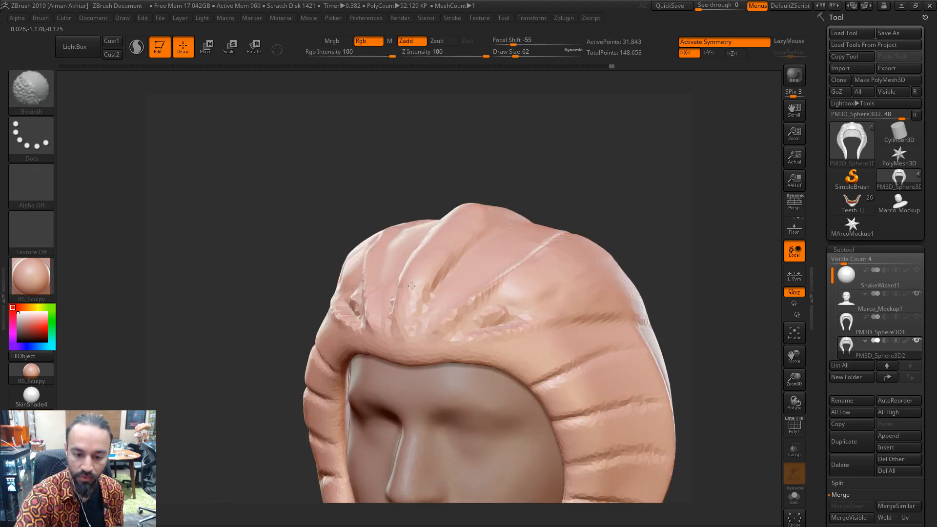
pyautogui.moveTo(607, 181)
pyautogui.keyDown('ctrl'); pyautogui.mouseDown()
pyautogui.moveTo(622, 184)
pyautogui.moveTo(607, 188)
pyautogui.mouseUp(); pyautogui.keyUp('ctrl')
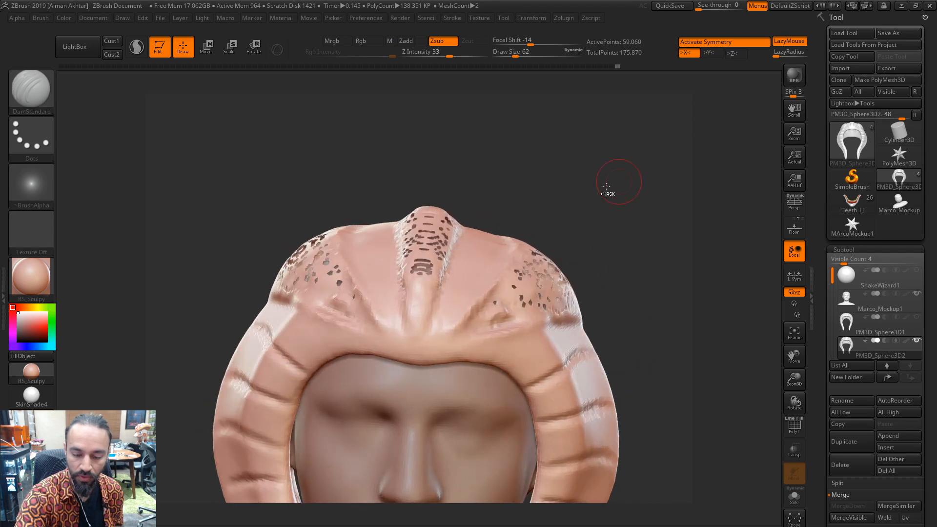
pyautogui.hotkey('ctrl', 'z')
# Isolate the headpiece and step back in the undo history to the state before the central crown ridge was built
pyautogui.click(795, 497)
pyautogui.moveTo(662, 354)
pyautogui.mouseDown()
pyautogui.moveTo(627, 225)
pyautogui.moveTo(632, 262)
pyautogui.moveTo(616, 263)
pyautogui.moveTo(599, 246)
pyautogui.moveTo(611, 184)
pyautogui.moveTo(590, 174)
pyautogui.moveTo(567, 261)
pyautogui.moveTo(590, 166)
pyautogui.moveTo(583, 207)
pyautogui.moveTo(570, 188)
pyautogui.mouseUp()
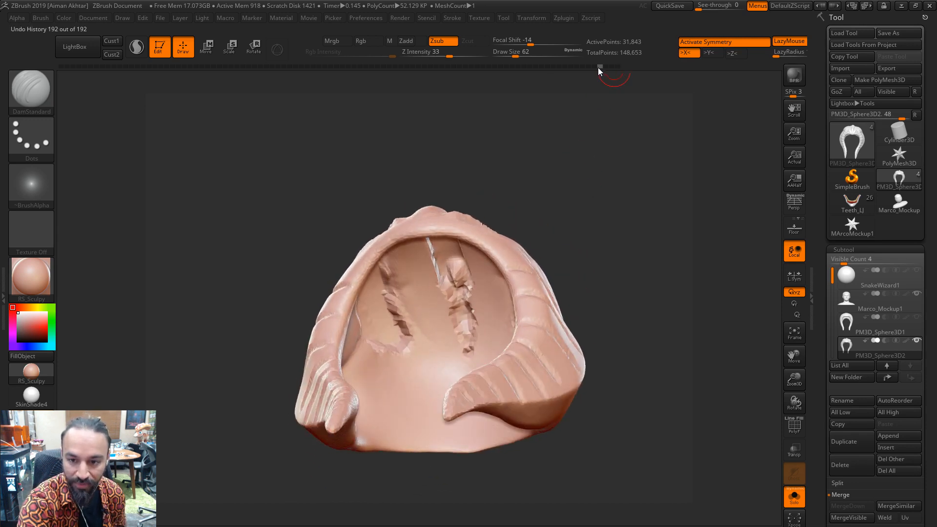
pyautogui.moveTo(584, 69); pyautogui.dragTo(484, 92)
pyautogui.moveTo(599, 158); pyautogui.dragTo(524, 265)
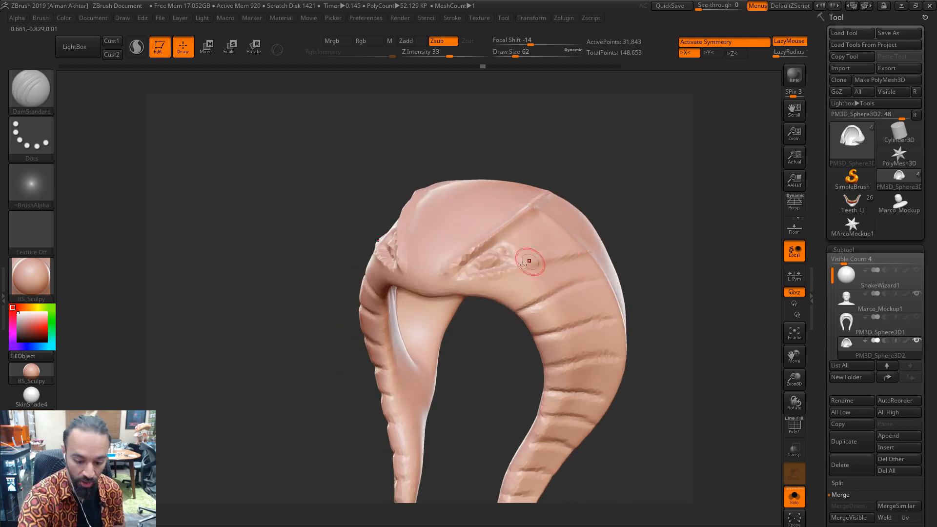
# Thicken the inner walls of the hood with the Clay brush at draw size 128
pyautogui.press('b')
pyautogui.press('c')
pyautogui.press('l')
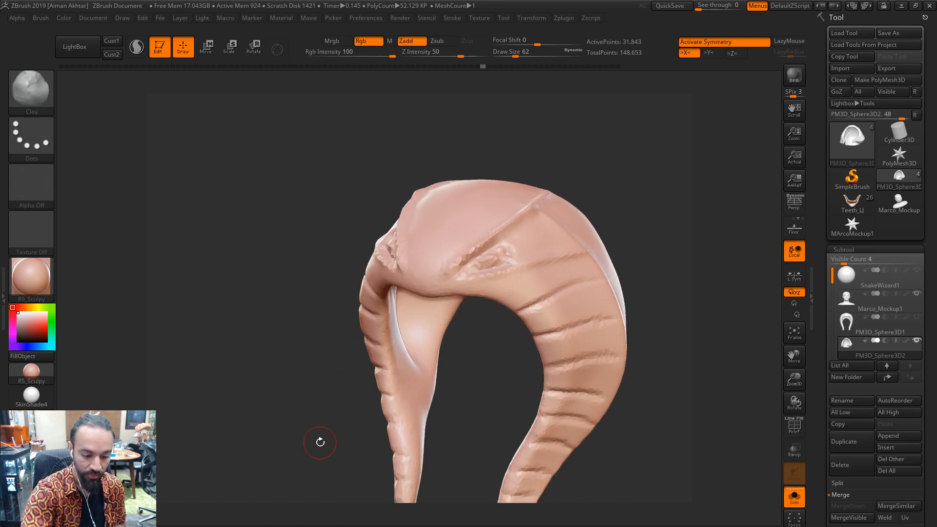
pyautogui.moveTo(687, 227)
pyautogui.mouseDown()
pyautogui.moveTo(562, 249)
pyautogui.moveTo(550, 234)
pyautogui.moveTo(528, 246)
pyautogui.moveTo(620, 195)
pyautogui.mouseUp()
pyautogui.press('s')
pyautogui.click(535, 237)
pyautogui.click(575, 266)
pyautogui.moveTo(722, 200)
pyautogui.mouseDown()
pyautogui.moveTo(733, 156)
pyautogui.moveTo(630, 195)
pyautogui.mouseUp()
pyautogui.moveTo(624, 230)
pyautogui.mouseDown()
pyautogui.moveTo(665, 163)
pyautogui.moveTo(681, 110)
pyautogui.mouseUp()
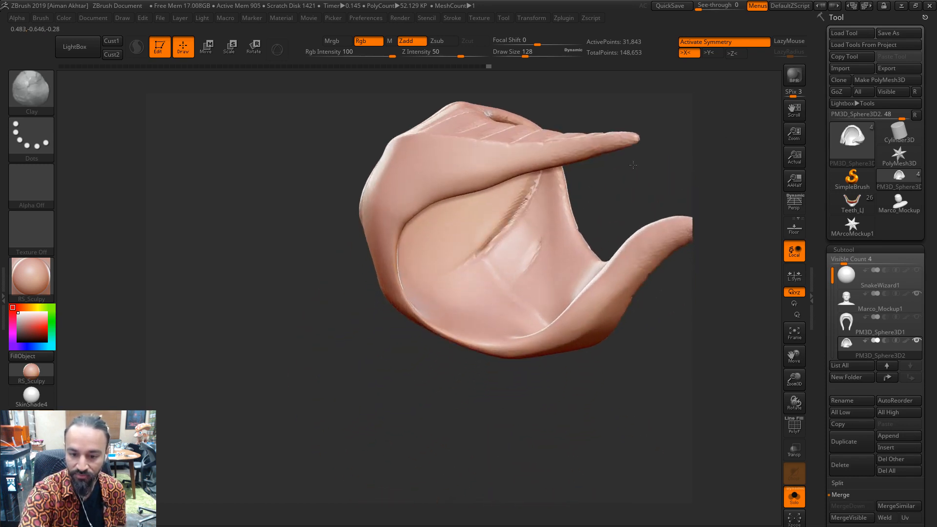
pyautogui.moveTo(522, 249)
pyautogui.mouseDown()
pyautogui.moveTo(533, 242)
pyautogui.moveTo(490, 253)
pyautogui.moveTo(540, 195)
pyautogui.mouseUp()
pyautogui.moveTo(608, 191); pyautogui.dragTo(616, 122)
pyautogui.moveTo(520, 218); pyautogui.dragTo(534, 176)
pyautogui.moveTo(605, 142); pyautogui.dragTo(598, 191)
pyautogui.moveTo(539, 205)
pyautogui.mouseDown()
pyautogui.moveTo(522, 203)
pyautogui.moveTo(500, 227)
pyautogui.mouseUp()
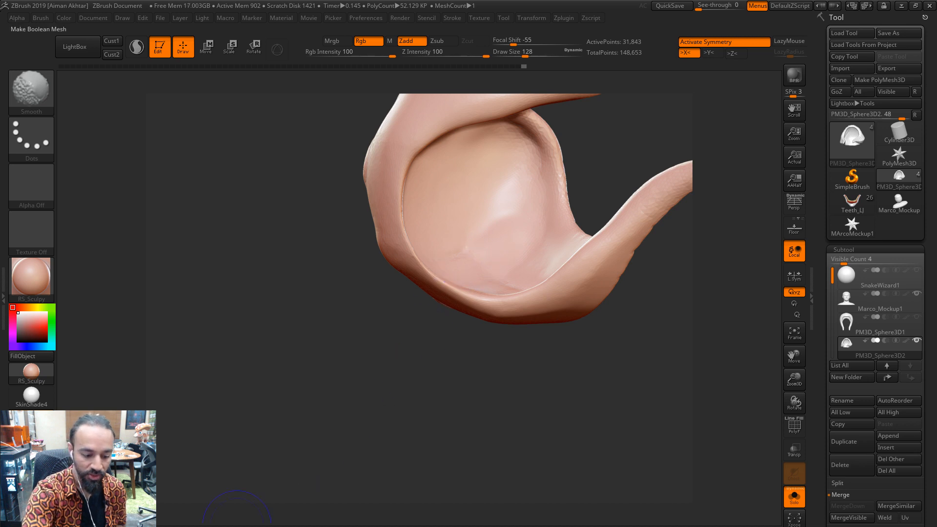
# Undo the last smoothing pass, then smooth the thickened interior of the hood again
pyautogui.hotkey('ctrl', 'z')
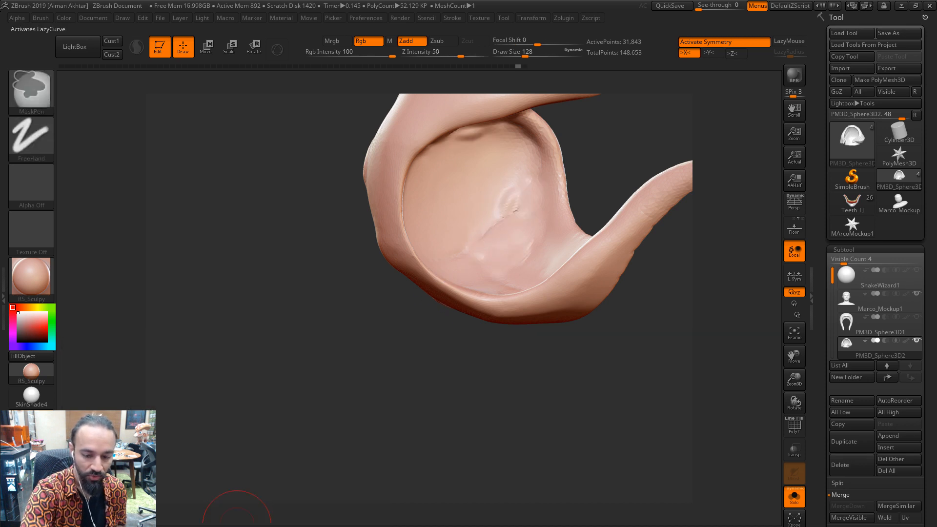
pyautogui.keyDown('shift'); pyautogui.moveTo(502, 254); pyautogui.dragTo(509, 210); pyautogui.keyUp('shift')
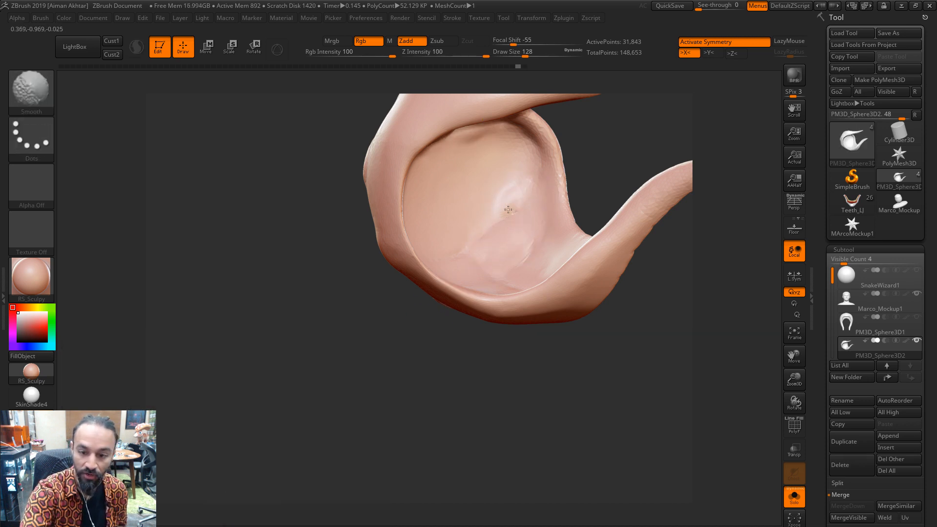
pyautogui.keyDown('shift'); pyautogui.moveTo(495, 248); pyautogui.dragTo(524, 224); pyautogui.keyUp('shift')
pyautogui.moveTo(608, 142); pyautogui.dragTo(625, 194)
pyautogui.moveTo(529, 217)
pyautogui.keyDown('shift'); pyautogui.mouseDown()
pyautogui.moveTo(493, 238)
pyautogui.moveTo(506, 219)
pyautogui.mouseUp(); pyautogui.keyUp('shift')
pyautogui.moveTo(615, 205)
pyautogui.mouseDown()
pyautogui.moveTo(596, 245)
pyautogui.moveTo(592, 210)
pyautogui.mouseUp()
# Build up rounded forms over the snake eyes and back along the hood's sides with the Clay brush at draw sizes 128 and 90
pyautogui.moveTo(620, 332)
pyautogui.mouseDown()
pyautogui.moveTo(613, 356)
pyautogui.moveTo(572, 323)
pyautogui.mouseUp()
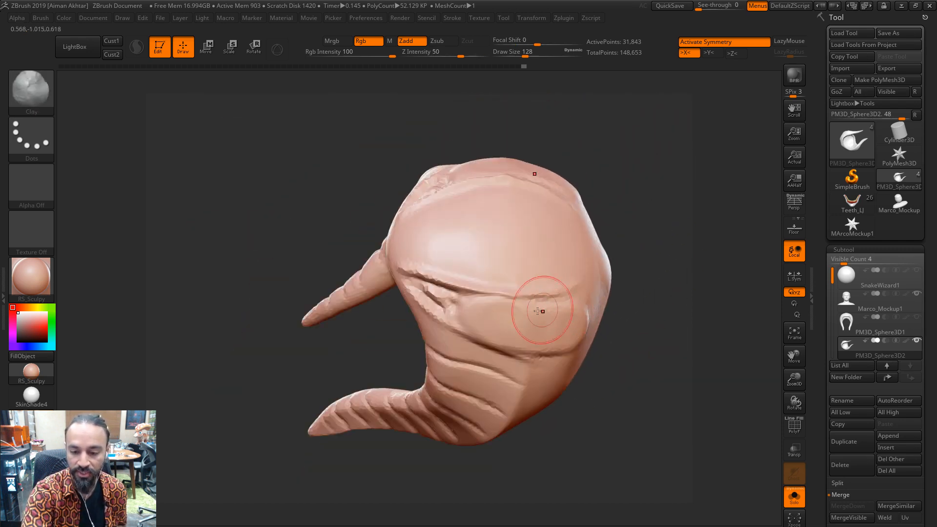
pyautogui.moveTo(653, 310); pyautogui.dragTo(586, 315)
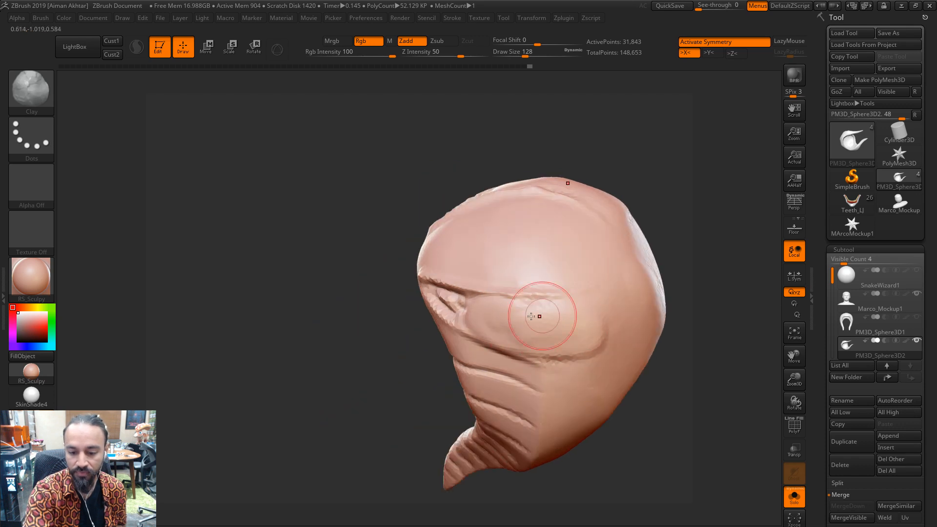
pyautogui.moveTo(711, 355)
pyautogui.mouseDown()
pyautogui.moveTo(686, 324)
pyautogui.moveTo(594, 339)
pyautogui.moveTo(469, 335)
pyautogui.mouseUp()
pyautogui.press('s')
pyautogui.moveTo(476, 319)
pyautogui.mouseDown()
pyautogui.moveTo(430, 357)
pyautogui.moveTo(438, 359)
pyautogui.mouseUp()
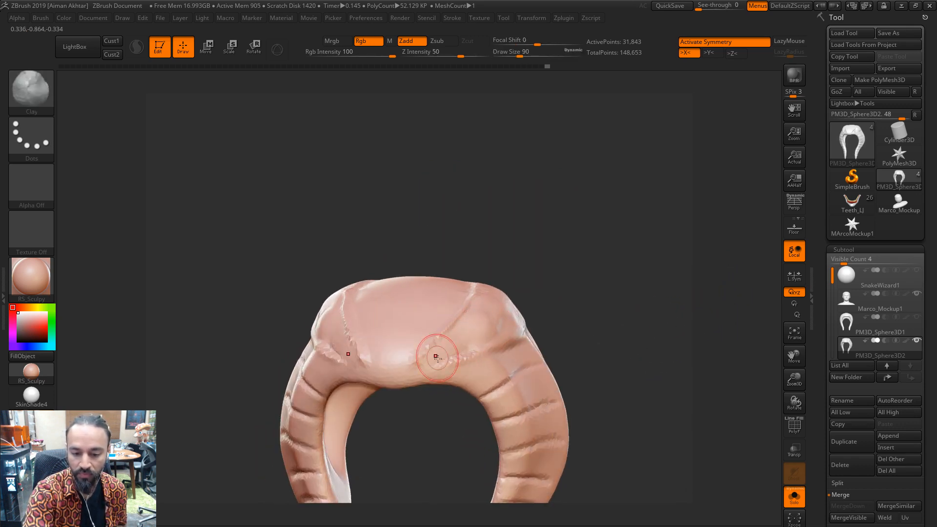
pyautogui.moveTo(512, 315)
pyautogui.mouseDown()
pyautogui.moveTo(433, 367)
pyautogui.moveTo(430, 356)
pyautogui.mouseUp()
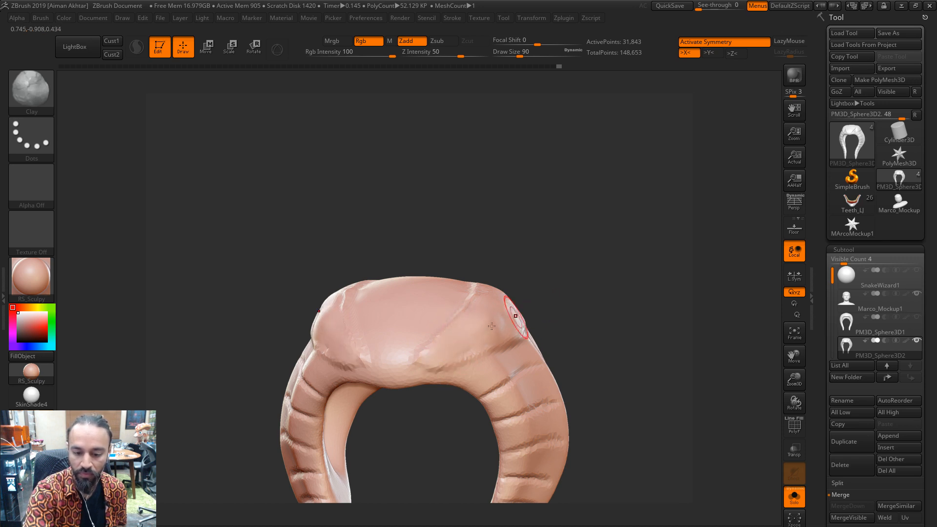
pyautogui.moveTo(491, 326); pyautogui.dragTo(456, 335)
pyautogui.moveTo(486, 318); pyautogui.dragTo(441, 361)
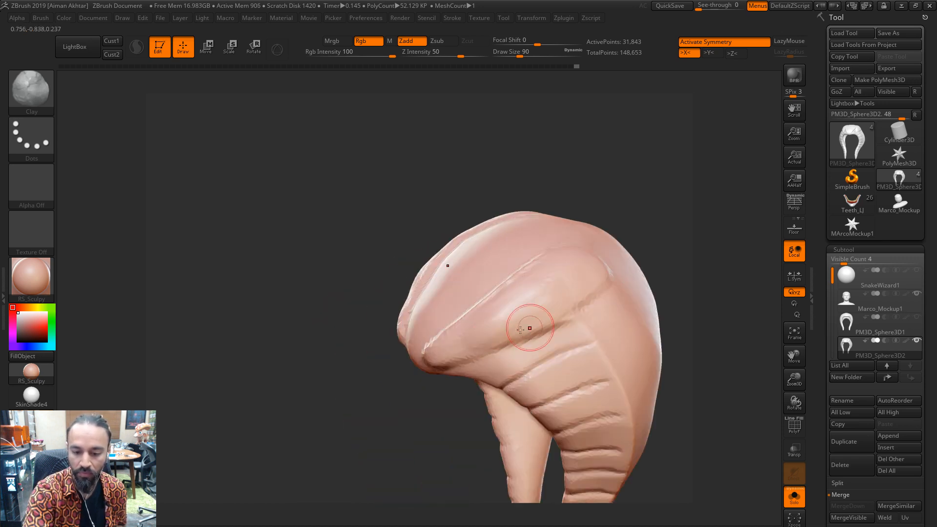
pyautogui.moveTo(530, 328); pyautogui.dragTo(434, 347)
# Raise a central ridge along the top of the crown with the Clay brush at draw size 74
pyautogui.moveTo(364, 288)
pyautogui.mouseDown()
pyautogui.moveTo(559, 272)
pyautogui.moveTo(568, 234)
pyautogui.moveTo(588, 264)
pyautogui.moveTo(586, 274)
pyautogui.moveTo(381, 385)
pyautogui.mouseUp()
pyautogui.press('s')
pyautogui.moveTo(386, 299); pyautogui.dragTo(383, 299)
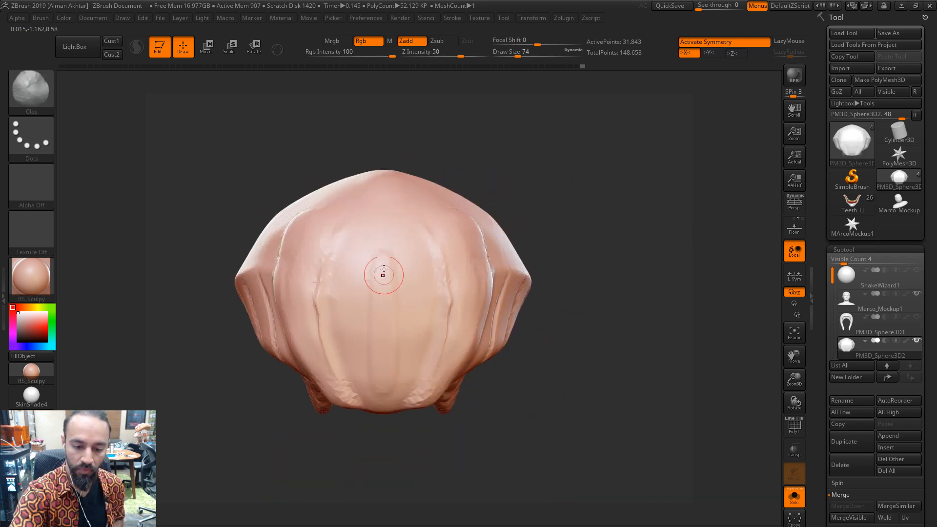
pyautogui.moveTo(385, 256); pyautogui.dragTo(385, 337)
pyautogui.moveTo(387, 257); pyautogui.dragTo(384, 359)
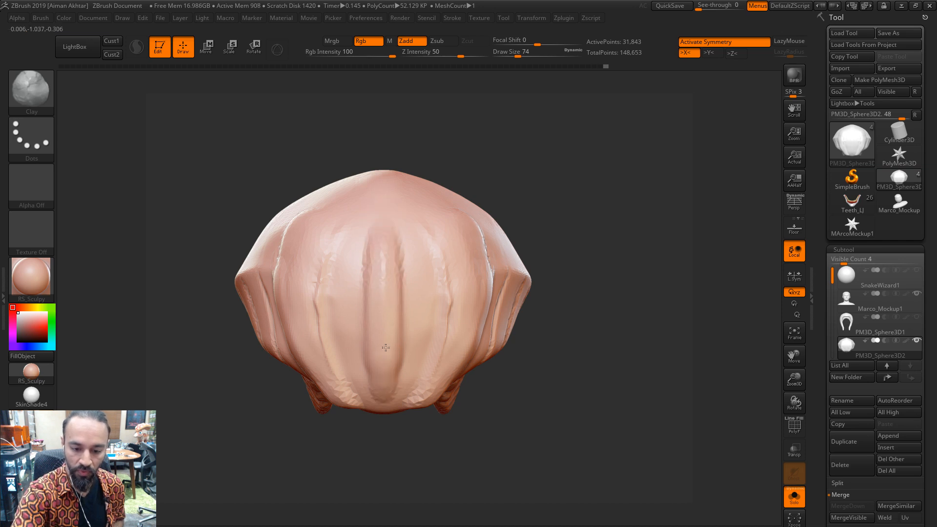
# Strengthen the central ridge and its neighbouring forms toward the brow with the Clay brush at draw size 77, smoothing the transitions
pyautogui.moveTo(533, 192)
pyautogui.mouseDown()
pyautogui.moveTo(535, 182)
pyautogui.moveTo(458, 307)
pyautogui.mouseUp()
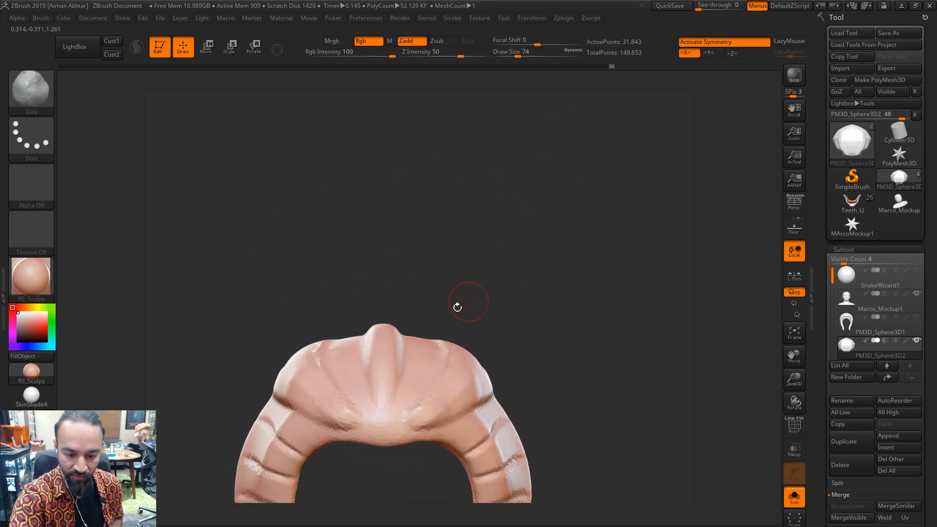
pyautogui.press('s')
pyautogui.moveTo(390, 358); pyautogui.dragTo(384, 394)
pyautogui.moveTo(479, 281); pyautogui.dragTo(412, 354)
pyautogui.press('s')
pyautogui.moveTo(388, 353); pyautogui.dragTo(428, 270)
pyautogui.moveTo(397, 331); pyautogui.dragTo(404, 356)
pyautogui.moveTo(454, 444)
pyautogui.mouseDown()
pyautogui.moveTo(540, 232)
pyautogui.moveTo(549, 274)
pyautogui.moveTo(477, 305)
pyautogui.mouseUp()
pyautogui.moveTo(545, 250); pyautogui.dragTo(454, 307)
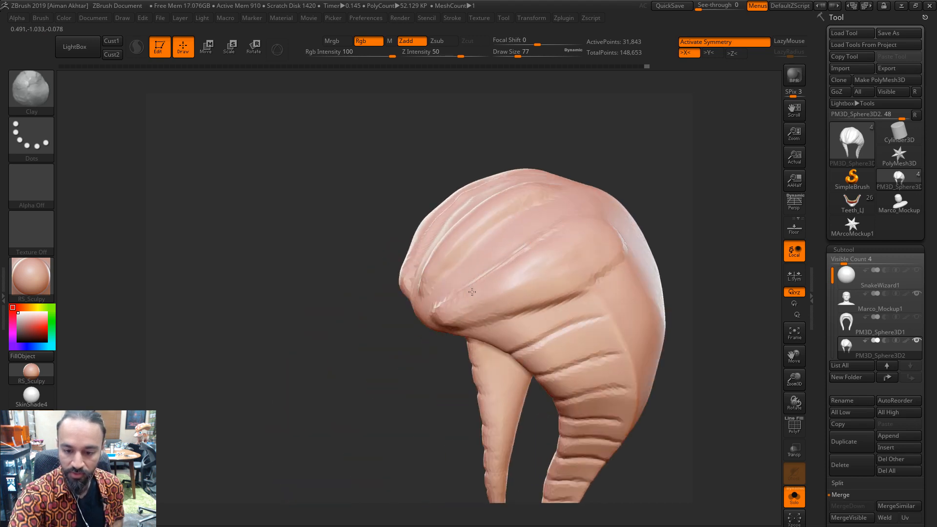
pyautogui.moveTo(596, 220); pyautogui.dragTo(482, 297)
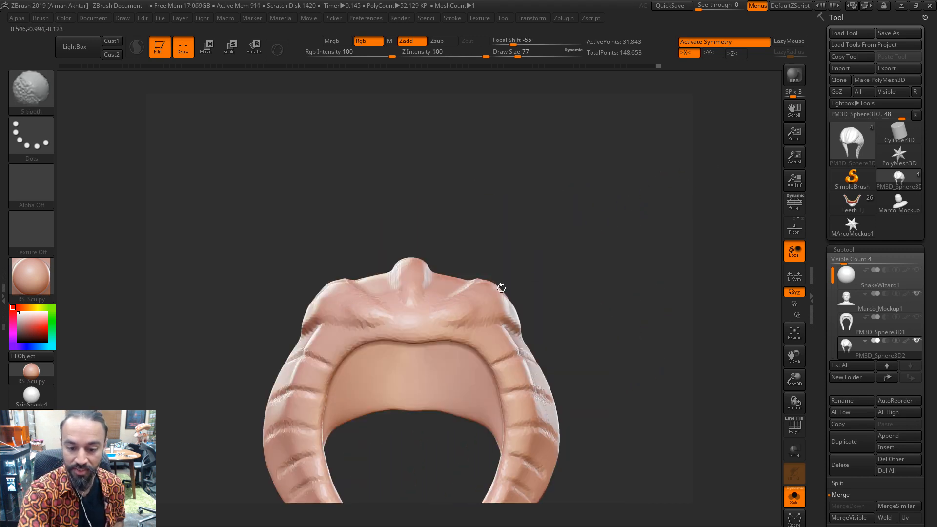
pyautogui.moveTo(623, 303)
pyautogui.keyDown('alt'); pyautogui.mouseDown()
pyautogui.moveTo(651, 346)
pyautogui.moveTo(615, 307)
pyautogui.moveTo(629, 317)
pyautogui.mouseUp(); pyautogui.keyUp('alt')
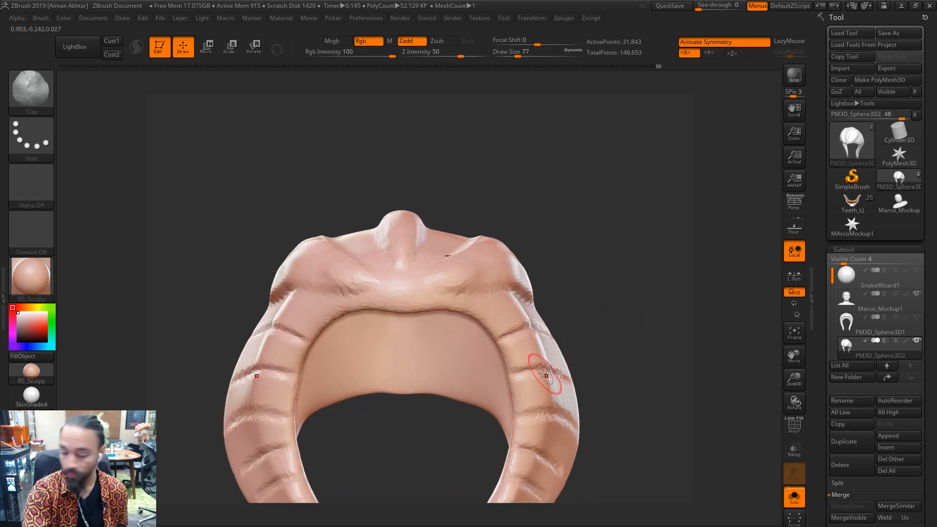
# Pull the hood's front rim down into a pointed tab on each side with the Move brush at draw size 87
pyautogui.press('s')
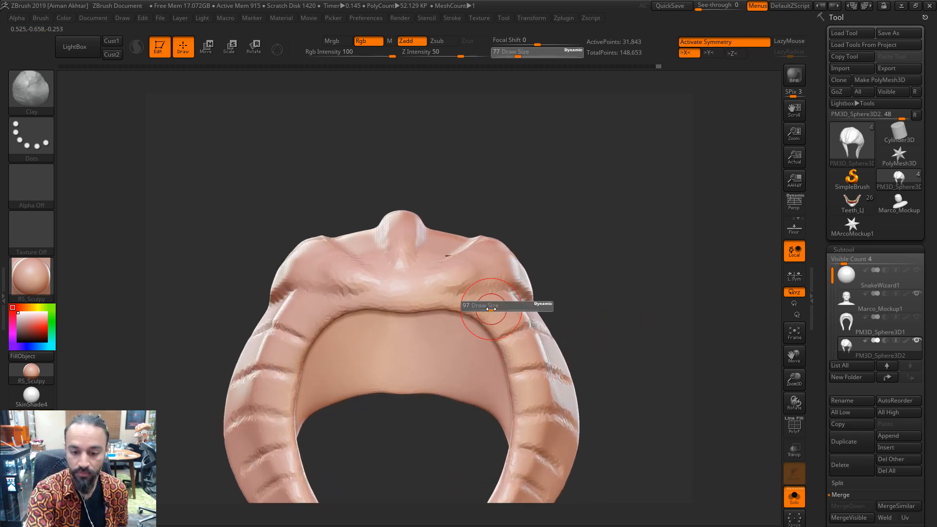
pyautogui.moveTo(478, 309); pyautogui.dragTo(532, 313)
pyautogui.press('s')
pyautogui.moveTo(686, 293)
pyautogui.mouseDown()
pyautogui.moveTo(639, 313)
pyautogui.moveTo(697, 293)
pyautogui.mouseUp()
pyautogui.moveTo(618, 302); pyautogui.dragTo(612, 317)
pyautogui.press('b')
pyautogui.press('m')
pyautogui.press('v')
pyautogui.press('s')
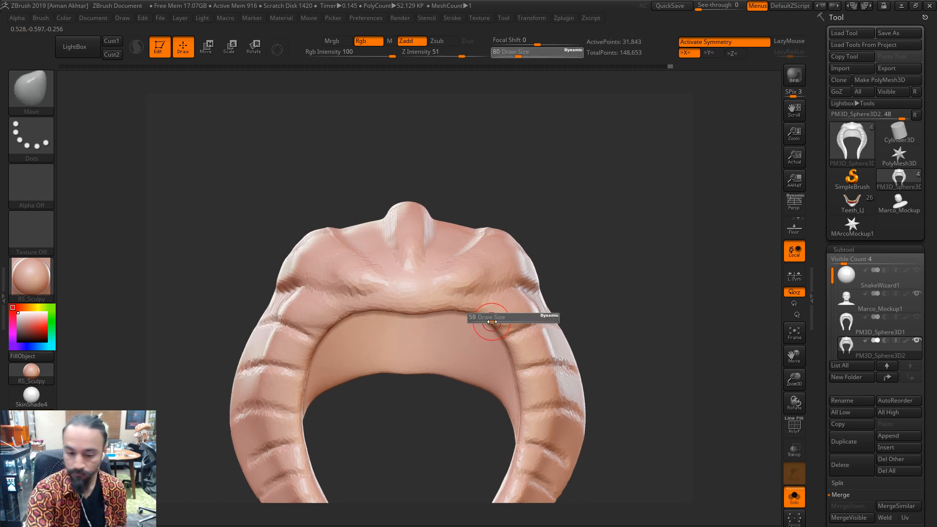
pyautogui.moveTo(494, 318); pyautogui.dragTo(489, 319)
pyautogui.moveTo(584, 307); pyautogui.dragTo(647, 302)
pyautogui.press('s')
pyautogui.moveTo(493, 320); pyautogui.dragTo(496, 320)
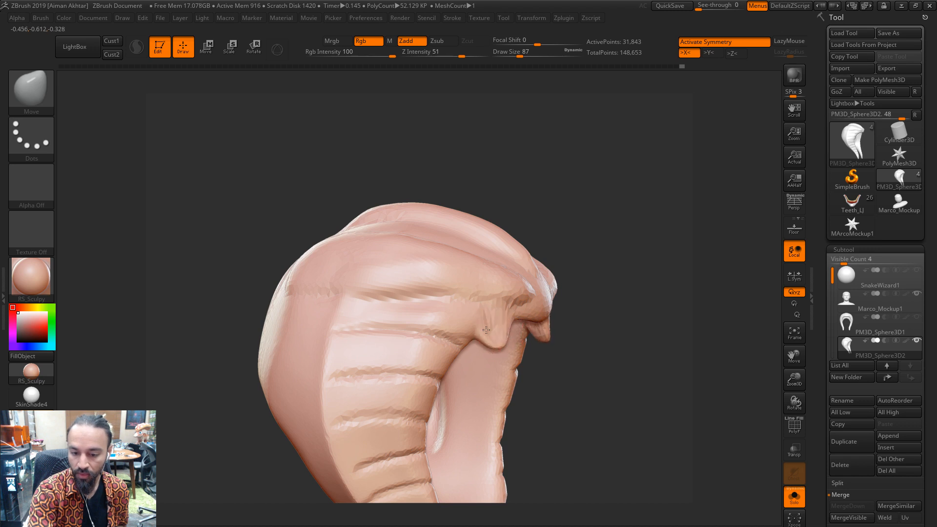
pyautogui.moveTo(636, 339); pyautogui.dragTo(678, 337)
# Remesh the headpiece with DynaMesh and smooth the front rim between the two tabs
pyautogui.keyDown('ctrl'); pyautogui.moveTo(542, 358); pyautogui.dragTo(561, 337); pyautogui.keyUp('ctrl')
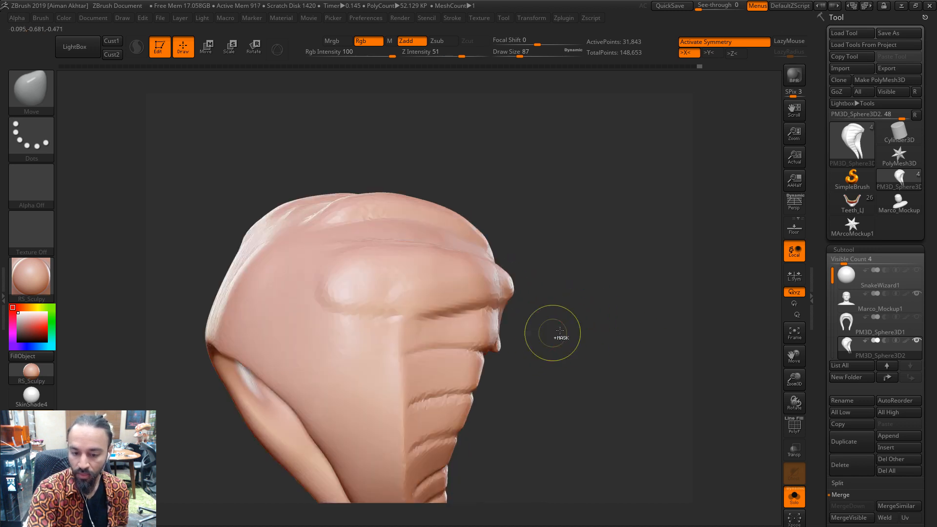
pyautogui.moveTo(609, 358)
pyautogui.mouseDown()
pyautogui.moveTo(527, 332)
pyautogui.moveTo(488, 333)
pyautogui.mouseUp()
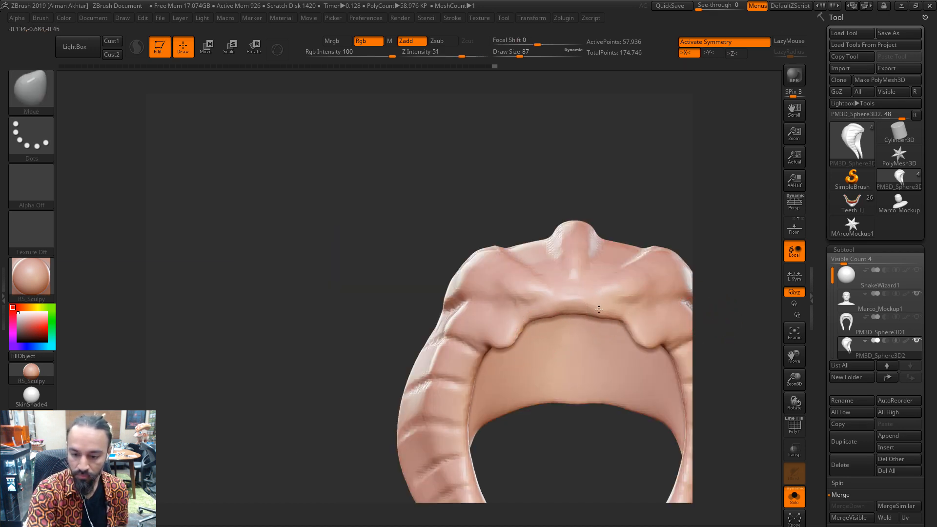
pyautogui.keyDown('shift'); pyautogui.moveTo(607, 309); pyautogui.dragTo(562, 308); pyautogui.keyUp('shift')
pyautogui.keyDown('alt'); pyautogui.moveTo(717, 309); pyautogui.dragTo(637, 295); pyautogui.keyUp('alt')
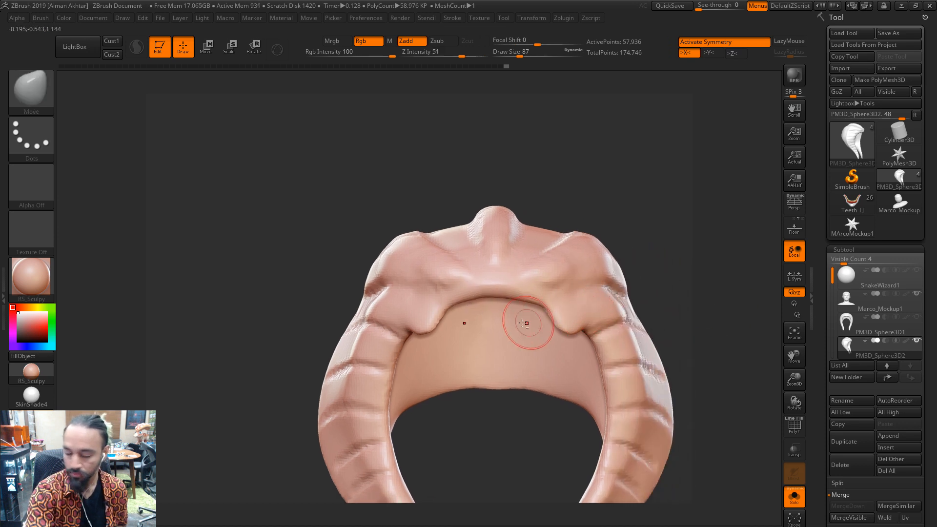
# Square off the inner corners of the rim tabs with the Move brush at draw size 87 and smooth their edges
pyautogui.moveTo(423, 331)
pyautogui.mouseDown()
pyautogui.moveTo(439, 330)
pyautogui.moveTo(432, 328)
pyautogui.mouseUp()
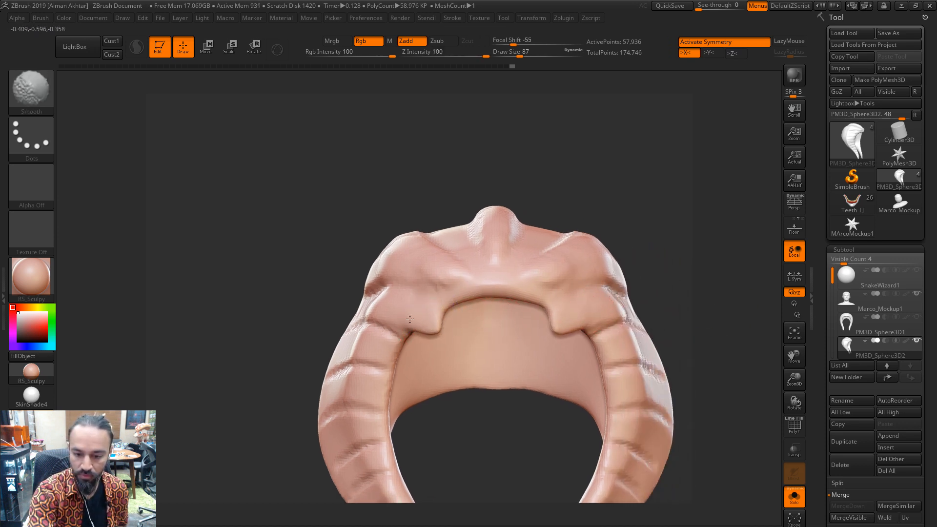
pyautogui.keyDown('alt'); pyautogui.moveTo(677, 269); pyautogui.dragTo(623, 253); pyautogui.keyUp('alt')
pyautogui.moveTo(510, 309); pyautogui.dragTo(524, 314)
pyautogui.moveTo(527, 314)
pyautogui.keyDown('shift'); pyautogui.mouseDown()
pyautogui.moveTo(532, 308)
pyautogui.moveTo(502, 311)
pyautogui.moveTo(519, 317)
pyautogui.mouseUp(); pyautogui.keyUp('shift')
pyautogui.moveTo(623, 287); pyautogui.dragTo(544, 305)
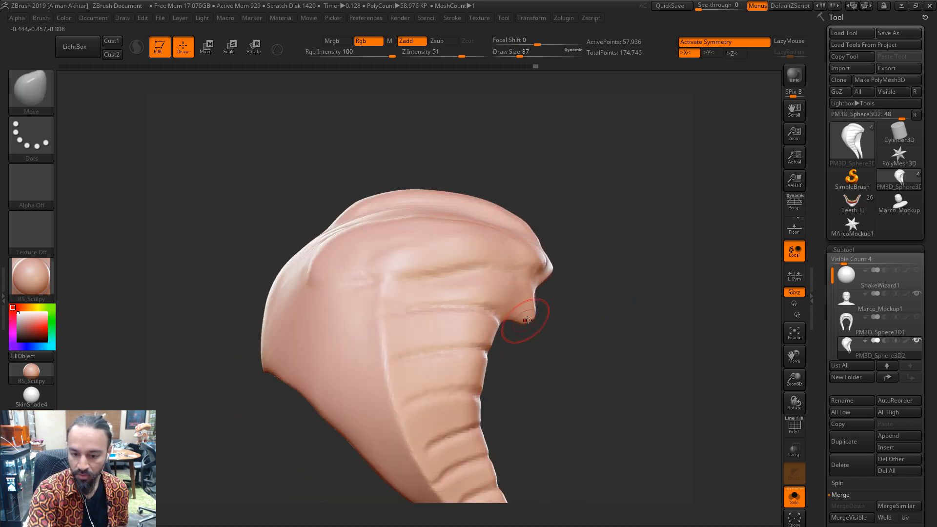
pyautogui.press('shift')
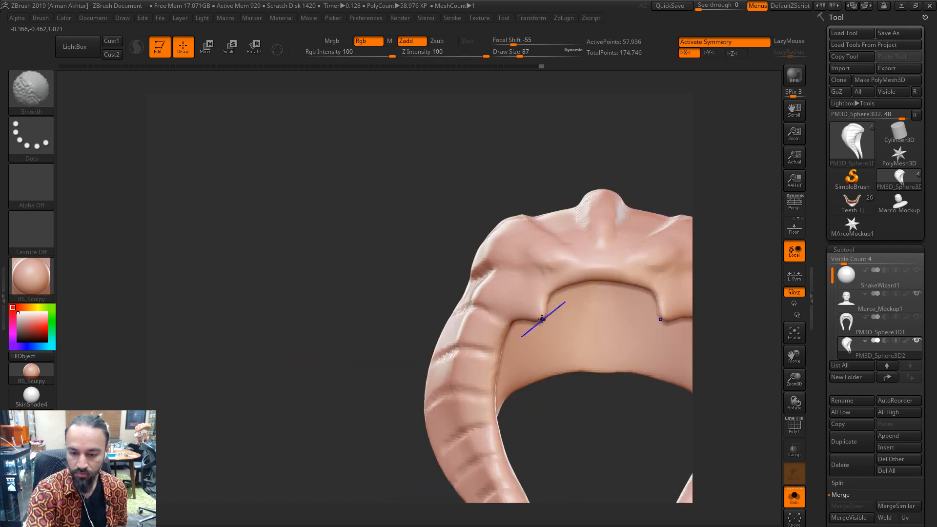
pyautogui.keyDown('alt'); pyautogui.moveTo(697, 336); pyautogui.dragTo(534, 306); pyautogui.keyUp('alt')
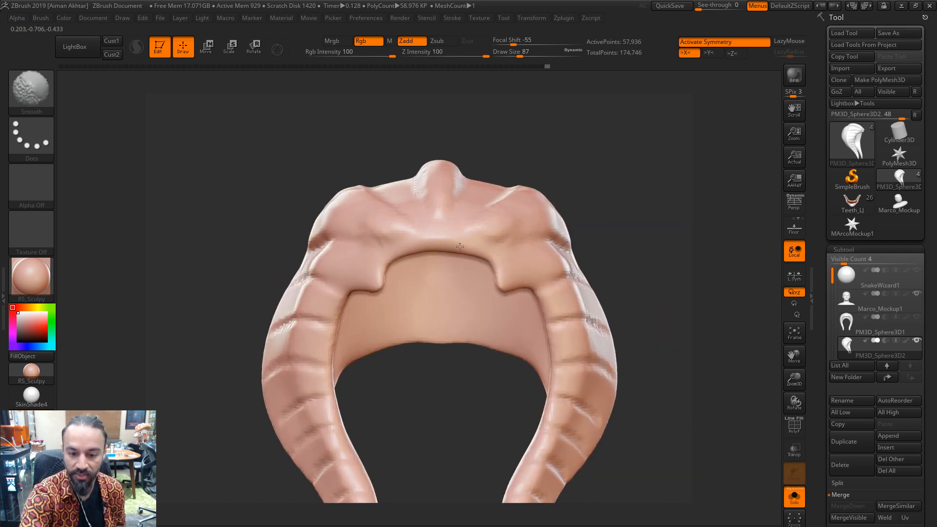
pyautogui.keyDown('shift'); pyautogui.moveTo(459, 247); pyautogui.dragTo(458, 251); pyautogui.keyUp('shift')
# Carve a crease under the brow forms and back along the hood's sides with the DamStandard brush at draw size 51
pyautogui.moveTo(627, 179)
pyautogui.keyDown('alt'); pyautogui.mouseDown()
pyautogui.moveTo(604, 169)
pyautogui.moveTo(579, 184)
pyautogui.moveTo(624, 183)
pyautogui.mouseUp(); pyautogui.keyUp('alt')
pyautogui.press('b')
pyautogui.press('d')
pyautogui.press('s')
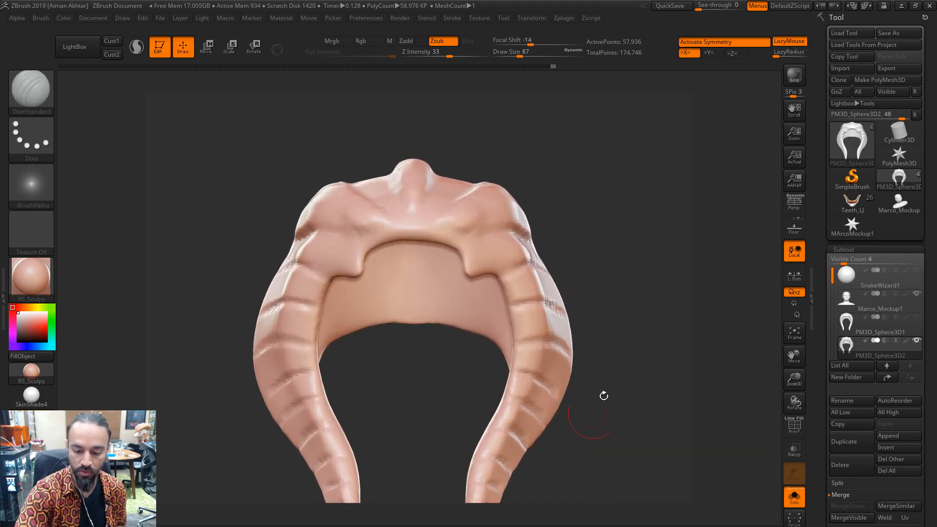
pyautogui.moveTo(605, 396); pyautogui.dragTo(532, 408)
pyautogui.press('s')
pyautogui.moveTo(464, 234); pyautogui.dragTo(458, 233)
pyautogui.moveTo(459, 237); pyautogui.dragTo(571, 224)
pyautogui.moveTo(654, 220); pyautogui.dragTo(594, 222)
pyautogui.moveTo(446, 234); pyautogui.dragTo(596, 218)
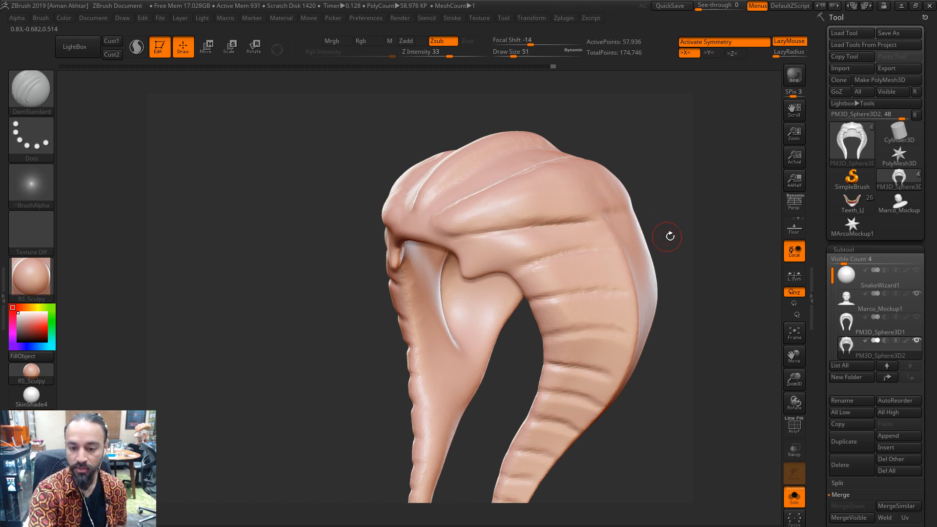
# Deepen and blend the inner ends of the under-brow creases near the rim's centre with DamStandard at draw size 68
pyautogui.moveTo(670, 236)
pyautogui.mouseDown()
pyautogui.moveTo(689, 224)
pyautogui.moveTo(684, 239)
pyautogui.mouseUp()
pyautogui.press('s')
pyautogui.moveTo(456, 235); pyautogui.dragTo(460, 235)
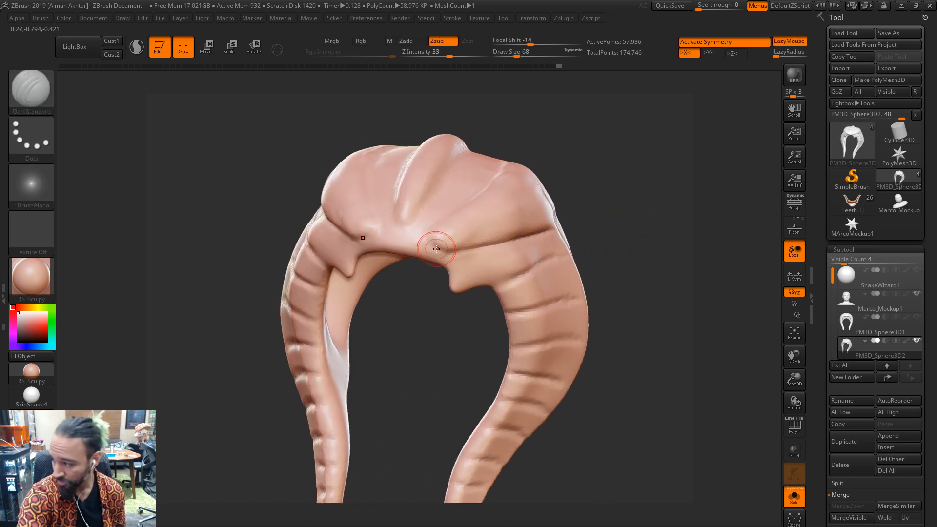
pyautogui.keyDown('shift'); pyautogui.moveTo(450, 242); pyautogui.dragTo(429, 250); pyautogui.keyUp('shift')
pyautogui.moveTo(486, 248); pyautogui.dragTo(426, 247)
pyautogui.moveTo(432, 251); pyautogui.dragTo(500, 242)
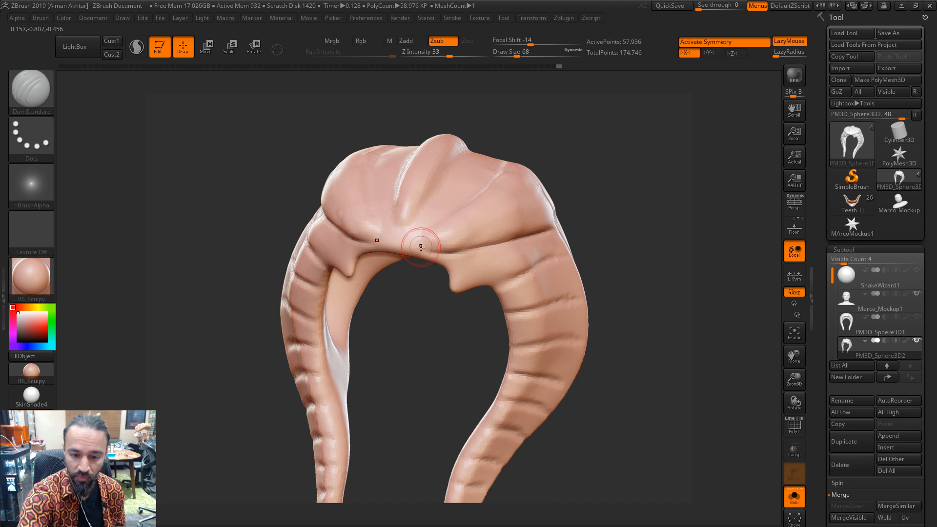
# Carve and extend the grooves beside the crown ridge over the top of the headpiece with DamStandard at draw size 68
pyautogui.moveTo(586, 139); pyautogui.dragTo(404, 274)
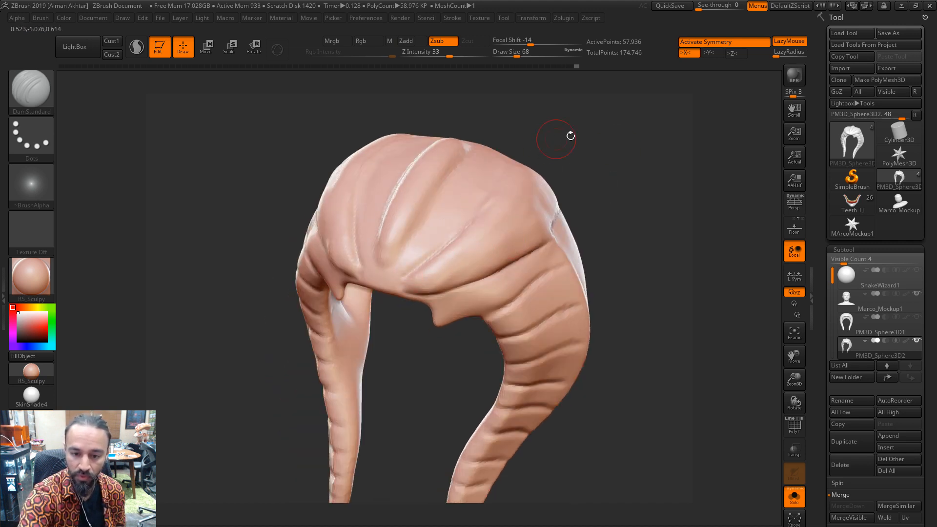
pyautogui.moveTo(571, 136)
pyautogui.mouseDown()
pyautogui.moveTo(503, 216)
pyautogui.moveTo(446, 233)
pyautogui.moveTo(466, 218)
pyautogui.mouseUp()
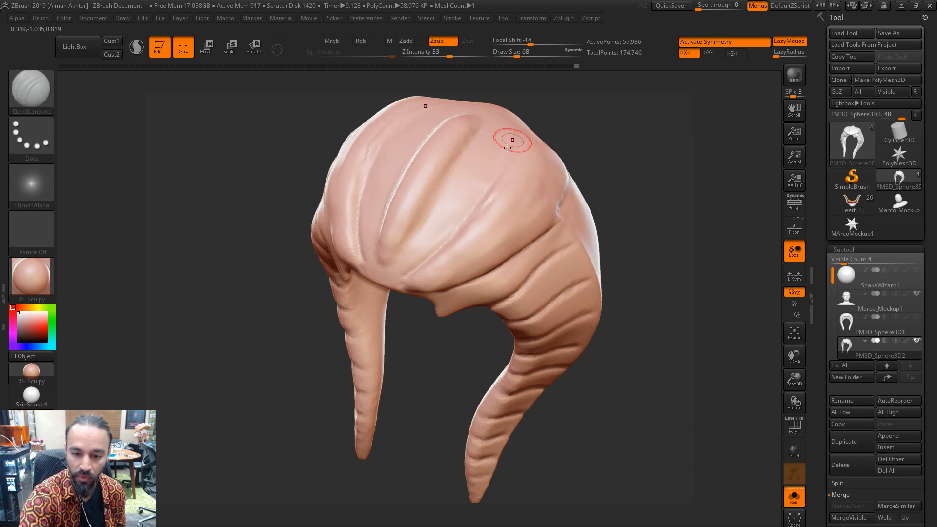
pyautogui.moveTo(586, 112); pyautogui.dragTo(477, 265)
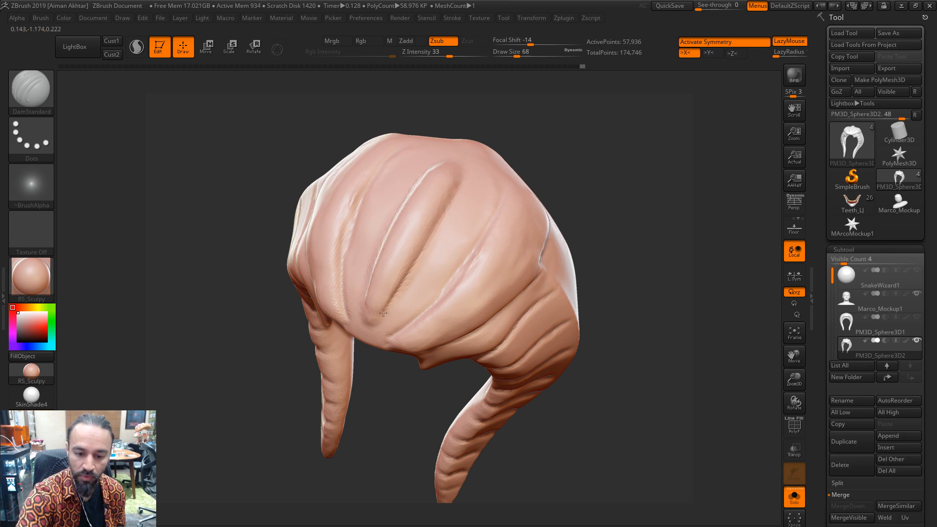
pyautogui.moveTo(579, 180)
pyautogui.mouseDown()
pyautogui.moveTo(561, 142)
pyautogui.moveTo(388, 271)
pyautogui.moveTo(399, 279)
pyautogui.moveTo(407, 270)
pyautogui.mouseUp()
pyautogui.moveTo(515, 192); pyautogui.dragTo(487, 245)
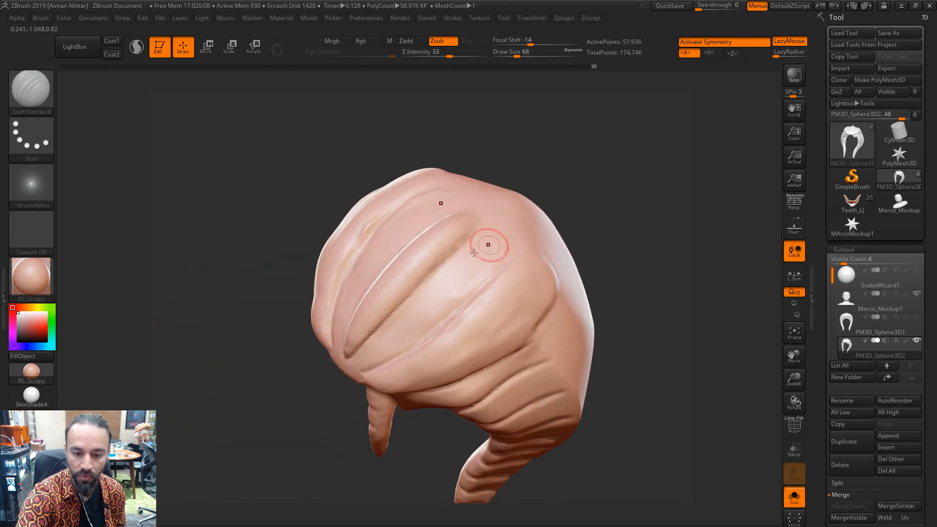
pyautogui.moveTo(593, 175); pyautogui.dragTo(414, 284)
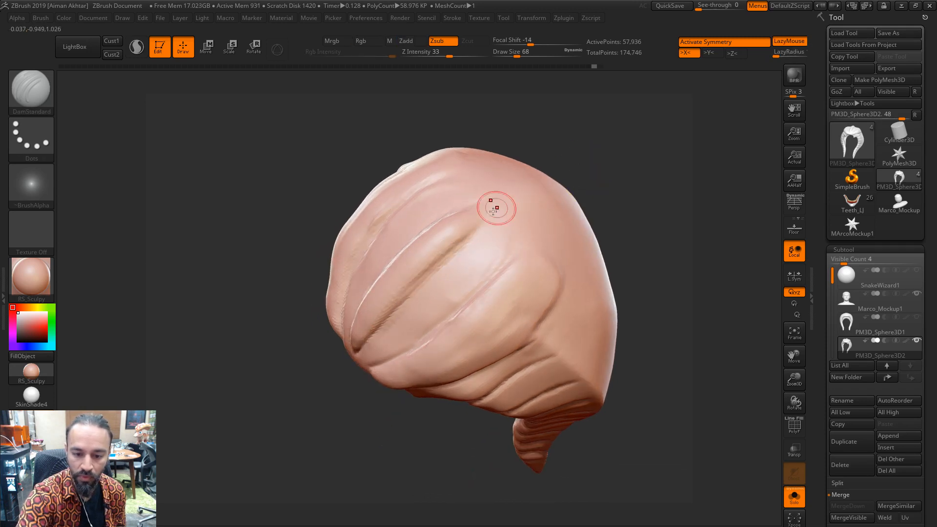
# Carve a crease from the rear end of each brow form down to the hood's back rim with DamStandard at draw size 97
pyautogui.moveTo(653, 162); pyautogui.dragTo(651, 226)
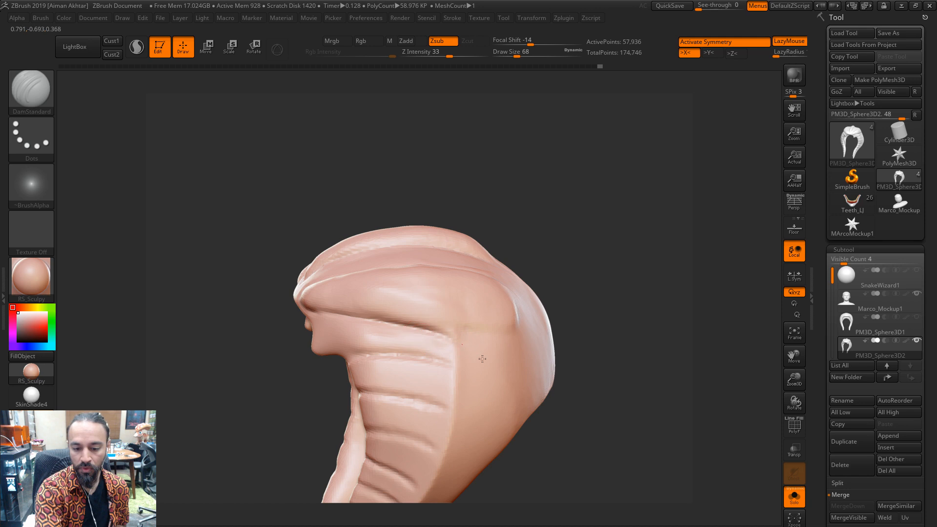
pyautogui.moveTo(602, 273); pyautogui.dragTo(547, 293)
pyautogui.press('s')
pyautogui.moveTo(493, 278); pyautogui.dragTo(546, 348)
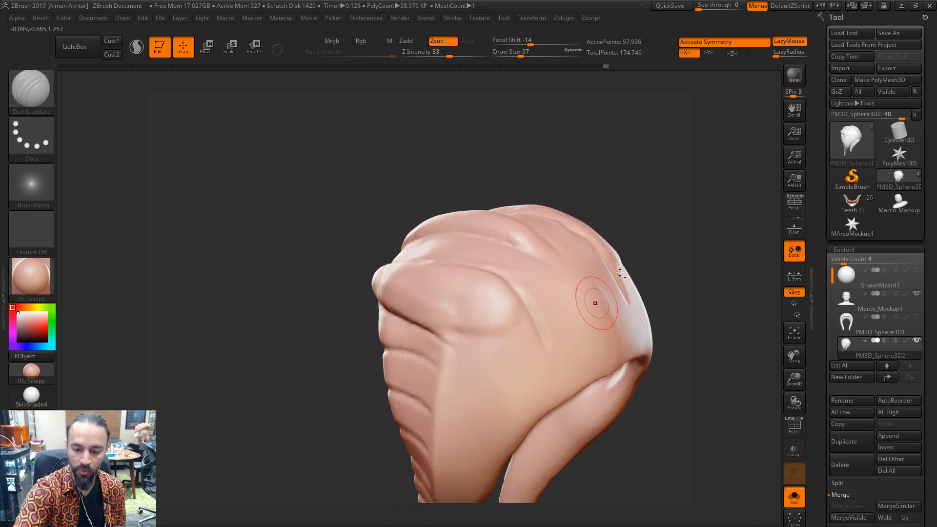
pyautogui.moveTo(679, 244)
pyautogui.keyDown('alt'); pyautogui.mouseDown()
pyautogui.moveTo(644, 218)
pyautogui.moveTo(473, 247)
pyautogui.mouseUp(); pyautogui.keyUp('alt')
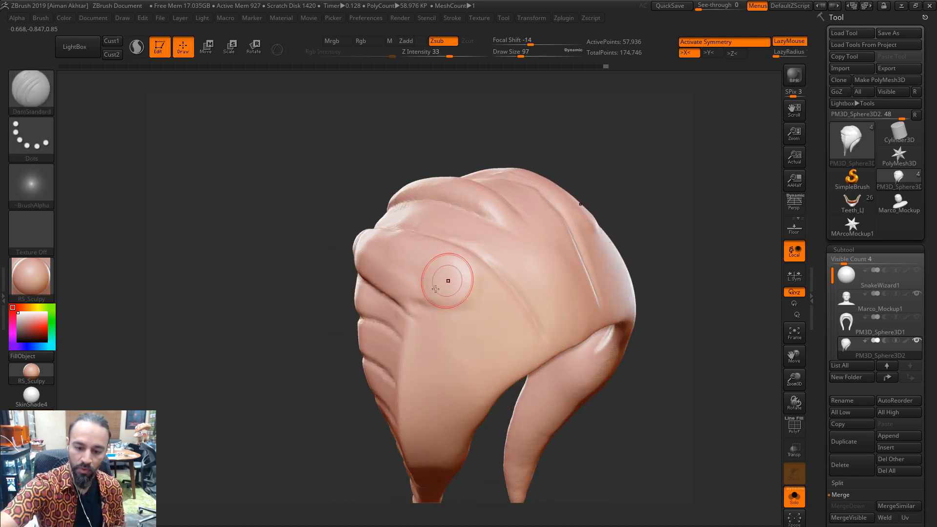
pyautogui.moveTo(480, 357); pyautogui.dragTo(529, 380)
pyautogui.moveTo(402, 302); pyautogui.dragTo(533, 378)
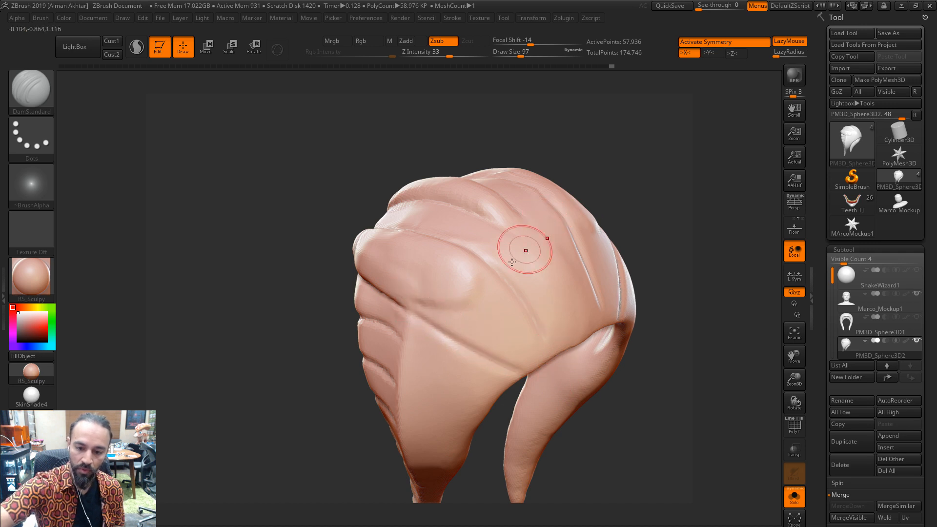
# Continue the crown grooves down the back of the headpiece to the rear rim, undoing the misplaced stroke
pyautogui.moveTo(454, 240); pyautogui.dragTo(572, 371)
pyautogui.moveTo(630, 198)
pyautogui.mouseDown()
pyautogui.moveTo(576, 230)
pyautogui.moveTo(537, 215)
pyautogui.moveTo(539, 304)
pyautogui.mouseUp()
pyautogui.hotkey('ctrl', 'z')
pyautogui.moveTo(522, 220); pyautogui.dragTo(545, 366)
pyautogui.moveTo(516, 199); pyautogui.dragTo(542, 332)
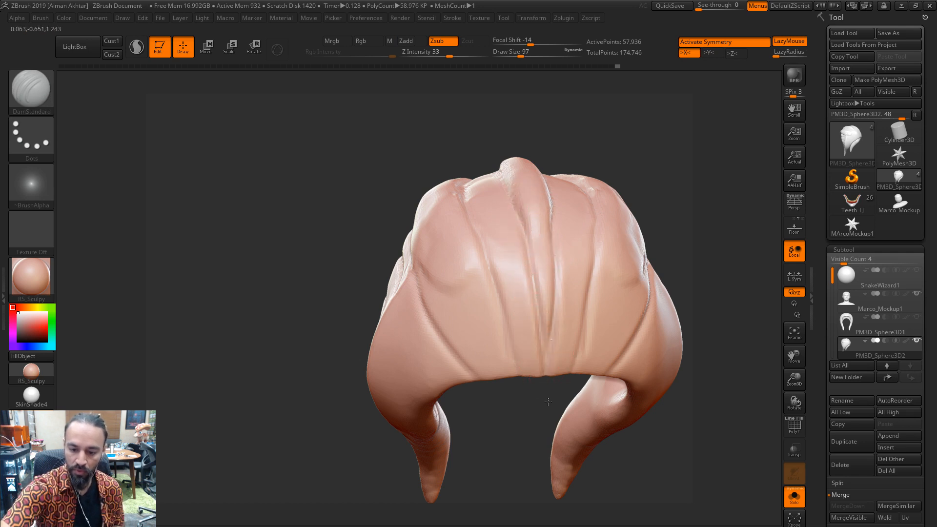
pyautogui.moveTo(674, 187)
pyautogui.mouseDown()
pyautogui.moveTo(680, 216)
pyautogui.moveTo(634, 211)
pyautogui.moveTo(581, 358)
pyautogui.mouseUp()
pyautogui.moveTo(647, 205); pyautogui.dragTo(678, 259)
# Fill and soften the central grooves at the back of the headpiece with the Clay brush at draw size 77
pyautogui.press('b')
pyautogui.press('c')
pyautogui.press('l')
pyautogui.press(']')
pyautogui.moveTo(587, 233)
pyautogui.mouseDown()
pyautogui.moveTo(551, 258)
pyautogui.moveTo(582, 225)
pyautogui.moveTo(574, 248)
pyautogui.mouseUp()
pyautogui.moveTo(510, 388); pyautogui.dragTo(535, 388)
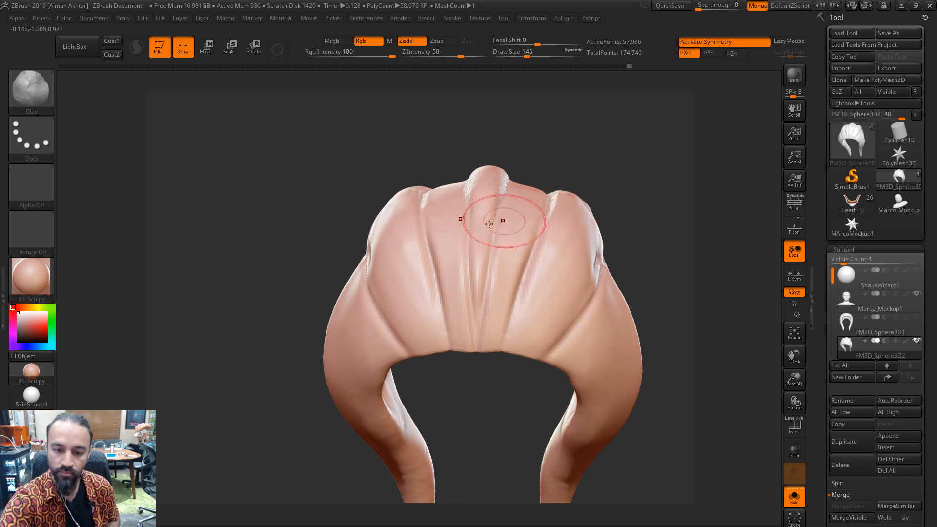
pyautogui.press('s')
pyautogui.moveTo(480, 216); pyautogui.dragTo(473, 215)
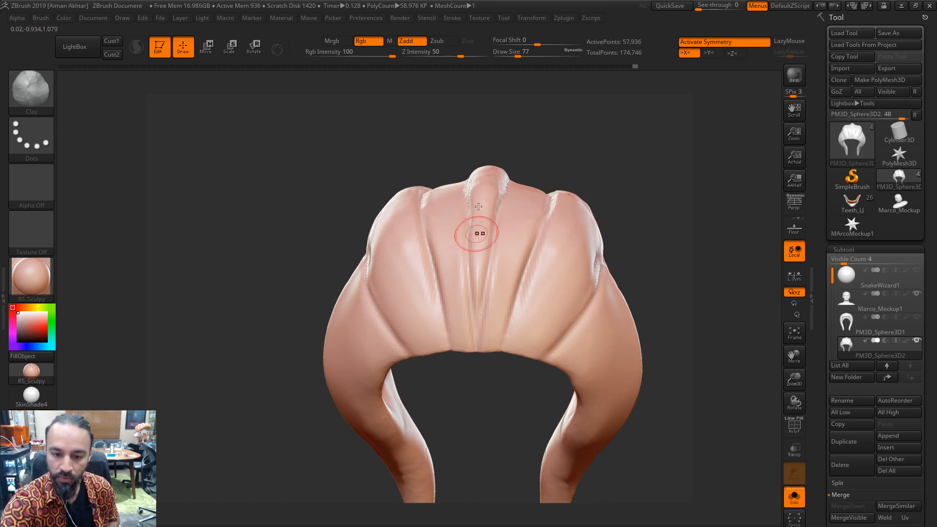
pyautogui.moveTo(483, 265); pyautogui.dragTo(482, 276)
# Blend the rear grooves beside the crown ridge with the Clay brush and remesh the headpiece with DynaMesh
pyautogui.moveTo(493, 140)
pyautogui.mouseDown()
pyautogui.moveTo(594, 144)
pyautogui.moveTo(569, 188)
pyautogui.moveTo(528, 197)
pyautogui.mouseUp()
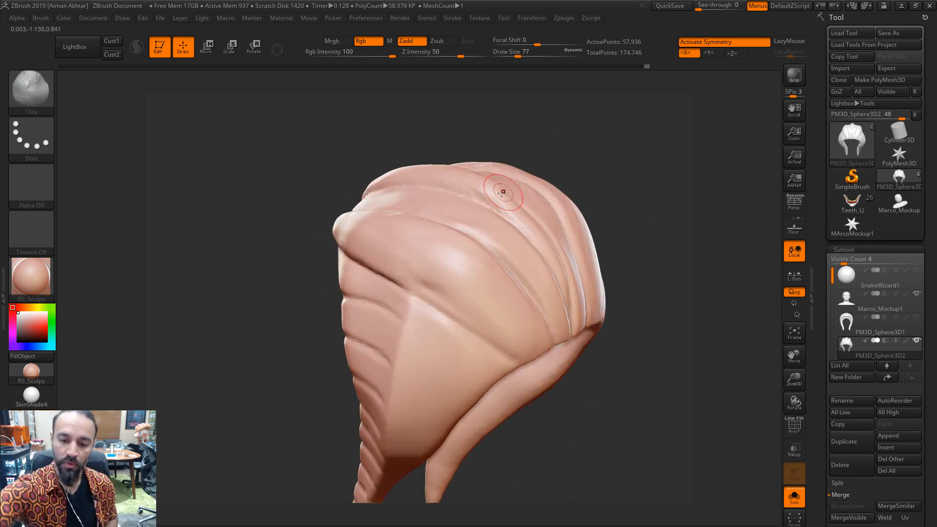
pyautogui.moveTo(574, 145); pyautogui.dragTo(547, 196)
pyautogui.moveTo(566, 139); pyautogui.dragTo(524, 195)
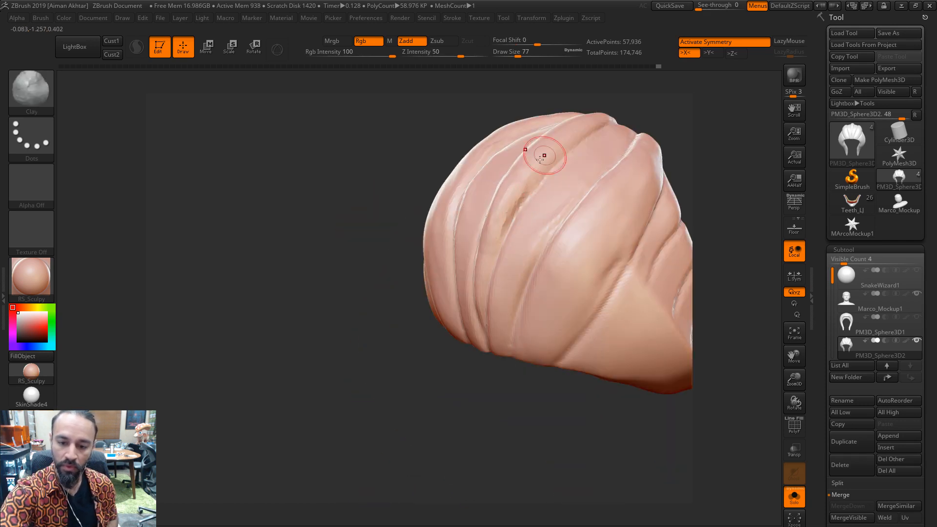
pyautogui.moveTo(497, 223); pyautogui.dragTo(499, 266)
pyautogui.moveTo(539, 405); pyautogui.dragTo(584, 391)
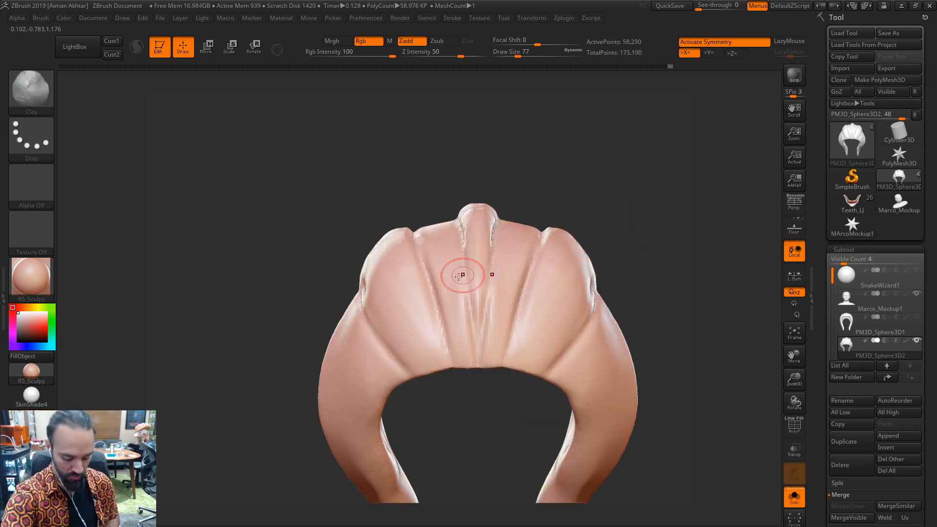
# Adjust the sides of the crown ridge at the back, using Clay at draw size 104 and the Move brush at 80
pyautogui.press(']')
pyautogui.moveTo(463, 241)
pyautogui.mouseDown()
pyautogui.moveTo(461, 225)
pyautogui.moveTo(461, 233)
pyautogui.mouseUp()
pyautogui.press('s')
pyautogui.click(462, 232)
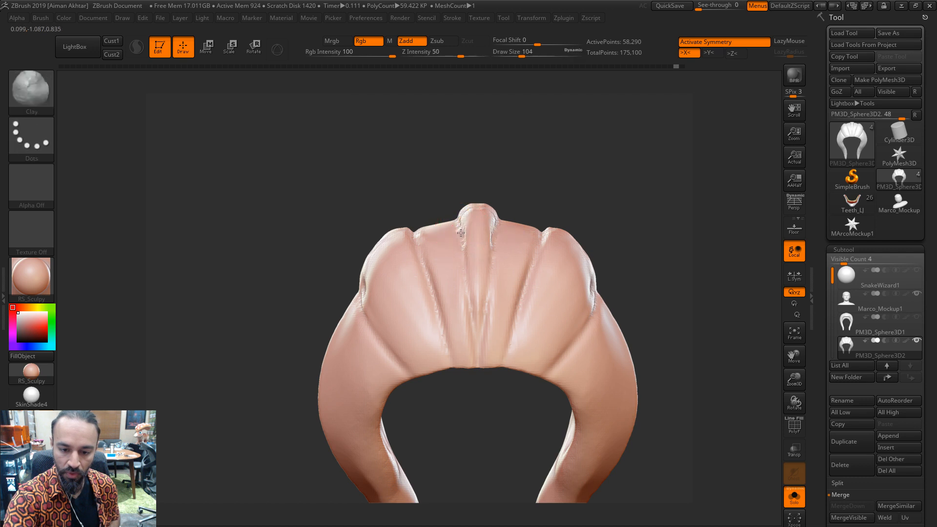
pyautogui.press('ctrl')
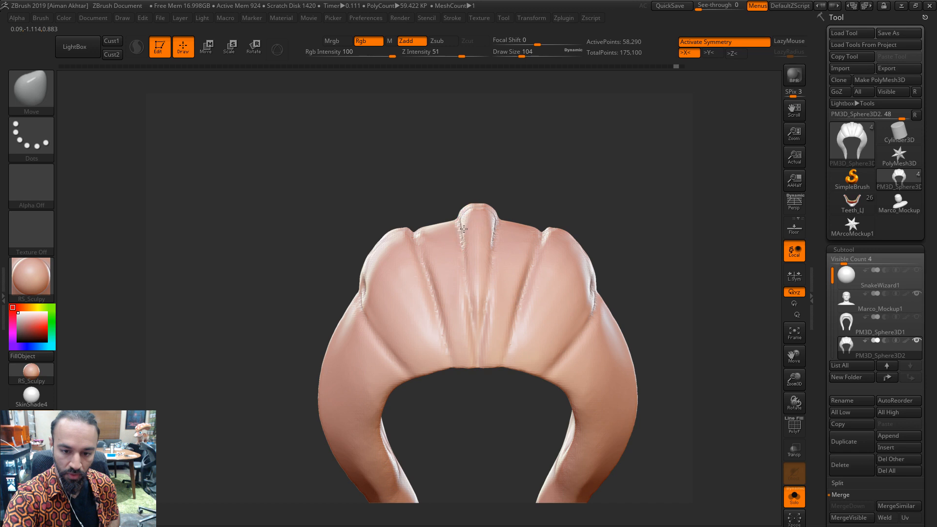
pyautogui.keyDown('shift'); pyautogui.moveTo(532, 175); pyautogui.dragTo(589, 191); pyautogui.keyUp('shift')
pyautogui.press('s')
pyautogui.click(430, 209)
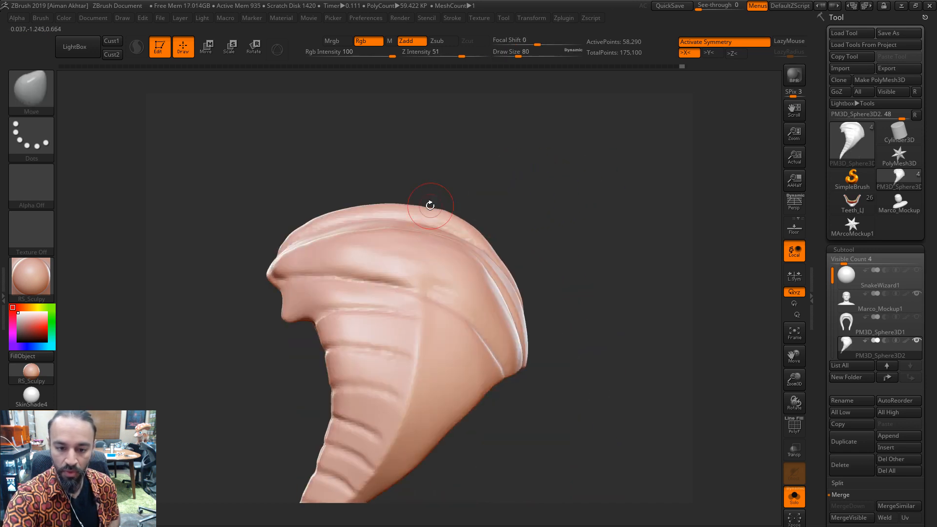
# Flatten the brow forms' surfaces with the hPolish brush at draw size 80 and remesh the headpiece with DynaMesh
pyautogui.moveTo(464, 187)
pyautogui.keyDown('shift'); pyautogui.mouseDown()
pyautogui.moveTo(540, 184)
pyautogui.moveTo(559, 203)
pyautogui.moveTo(462, 255)
pyautogui.mouseUp(); pyautogui.keyUp('shift')
pyautogui.press('b')
pyautogui.press('h')
pyautogui.press('p')
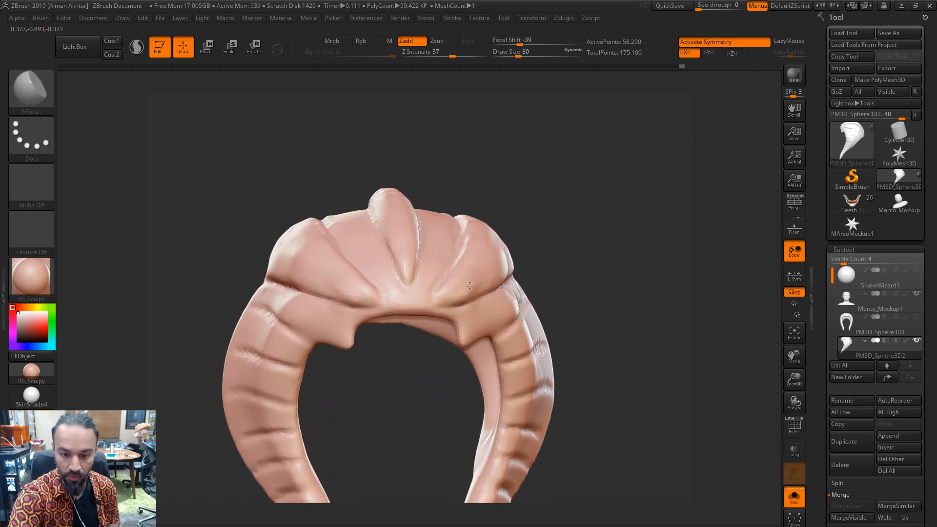
pyautogui.moveTo(469, 271); pyautogui.dragTo(496, 259)
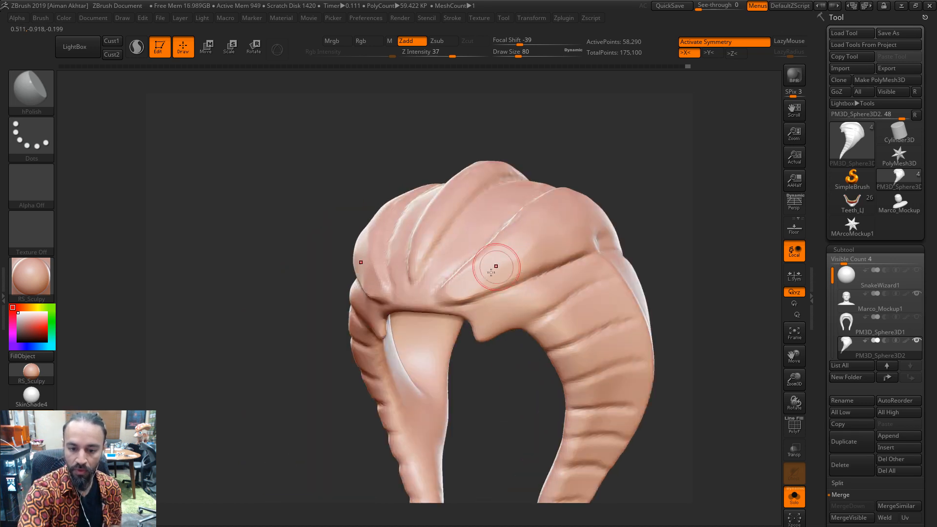
pyautogui.keyDown('shift'); pyautogui.moveTo(610, 241); pyautogui.dragTo(632, 243); pyautogui.keyUp('shift')
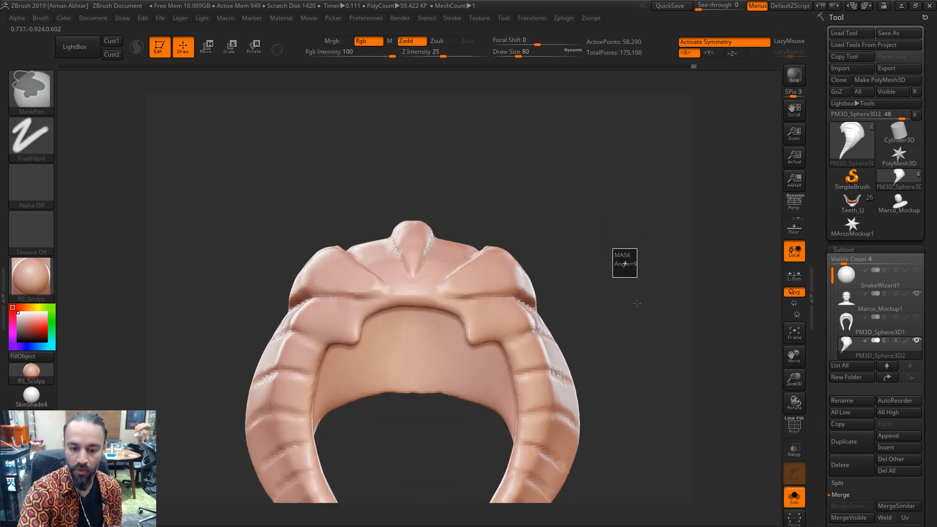
pyautogui.keyDown('alt'); pyautogui.moveTo(646, 314); pyautogui.dragTo(610, 288); pyautogui.keyUp('alt')
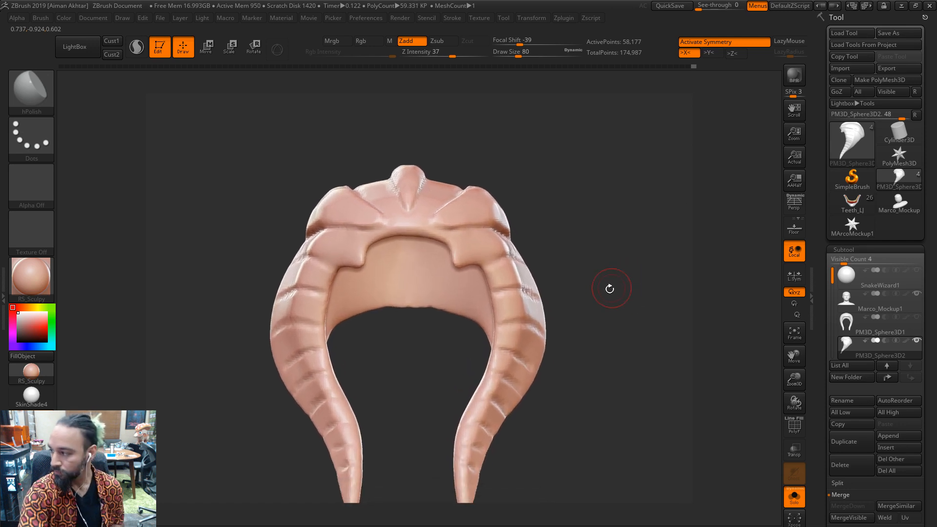
# Adjust the inner corners of the rim tabs with the Move brush at draw size 87
pyautogui.press('b')
pyautogui.press('m')
pyautogui.press('v')
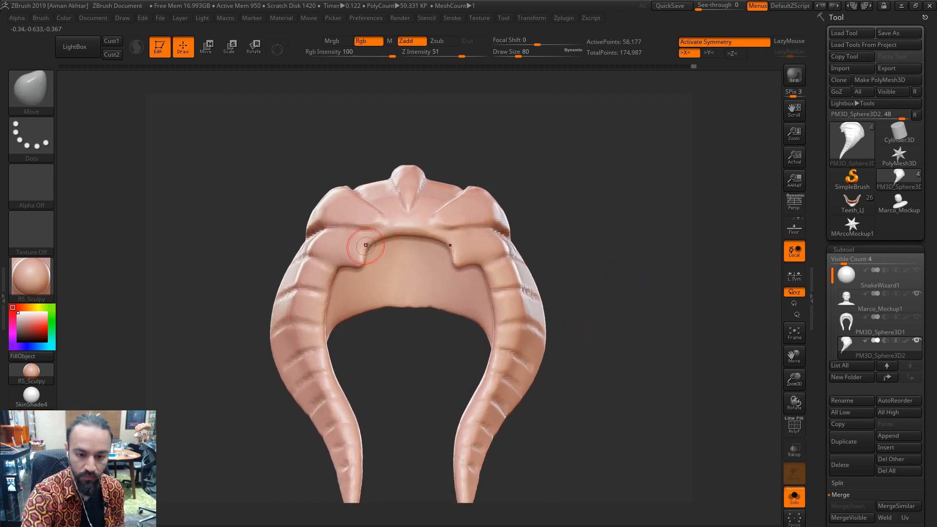
pyautogui.press('s')
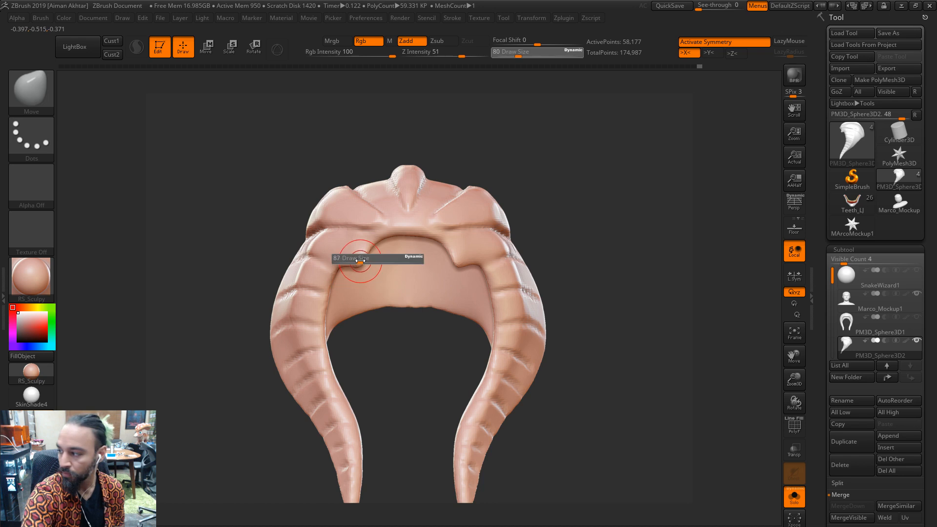
pyautogui.moveTo(359, 262); pyautogui.dragTo(360, 267)
# Carve a second crease from the rim tab back across the hood's side with DamStandard at draw size 94
pyautogui.moveTo(561, 218)
pyautogui.mouseDown()
pyautogui.moveTo(510, 237)
pyautogui.moveTo(556, 245)
pyautogui.moveTo(554, 235)
pyautogui.moveTo(530, 233)
pyautogui.moveTo(516, 264)
pyautogui.moveTo(487, 267)
pyautogui.moveTo(507, 276)
pyautogui.mouseUp()
pyautogui.press('s')
pyautogui.press('s')
pyautogui.press('b')
pyautogui.press('d')
pyautogui.press('s')
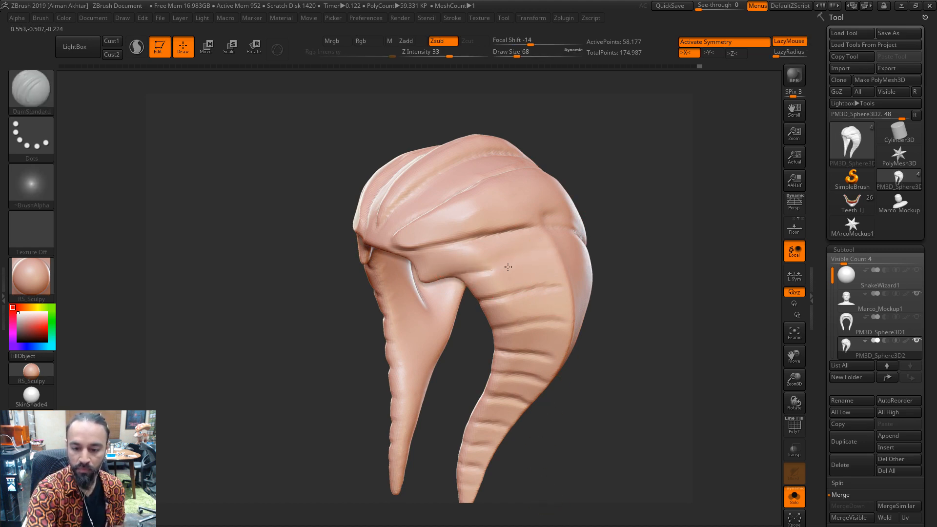
pyautogui.hotkey('ctrl', 'z')
pyautogui.press('s')
pyautogui.moveTo(478, 276); pyautogui.dragTo(482, 276)
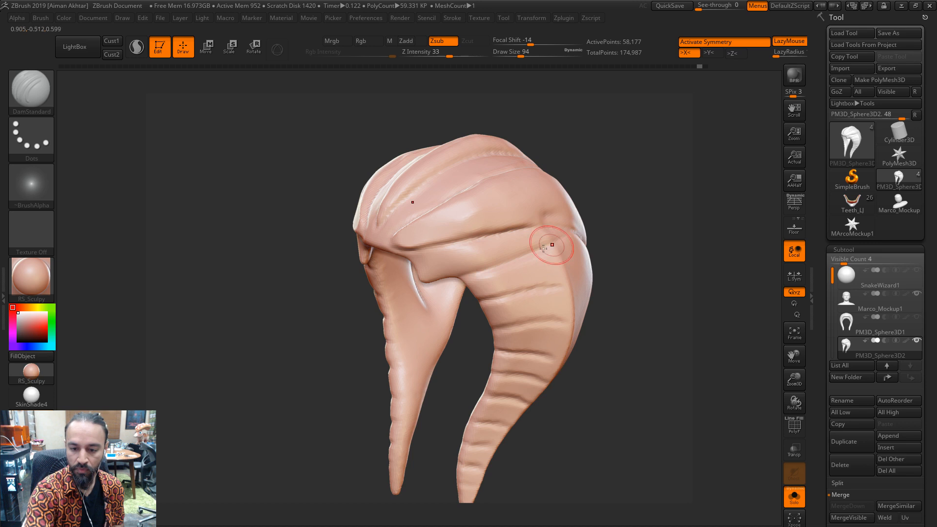
# Try to extend the under-brow crease back to the hood's rear crease, undoing the strokes
pyautogui.moveTo(617, 216)
pyautogui.mouseDown()
pyautogui.moveTo(698, 251)
pyautogui.moveTo(678, 280)
pyautogui.moveTo(559, 325)
pyautogui.mouseUp()
pyautogui.keyDown('alt'); pyautogui.moveTo(636, 277); pyautogui.dragTo(638, 312); pyautogui.keyUp('alt')
pyautogui.moveTo(610, 285); pyautogui.dragTo(668, 305)
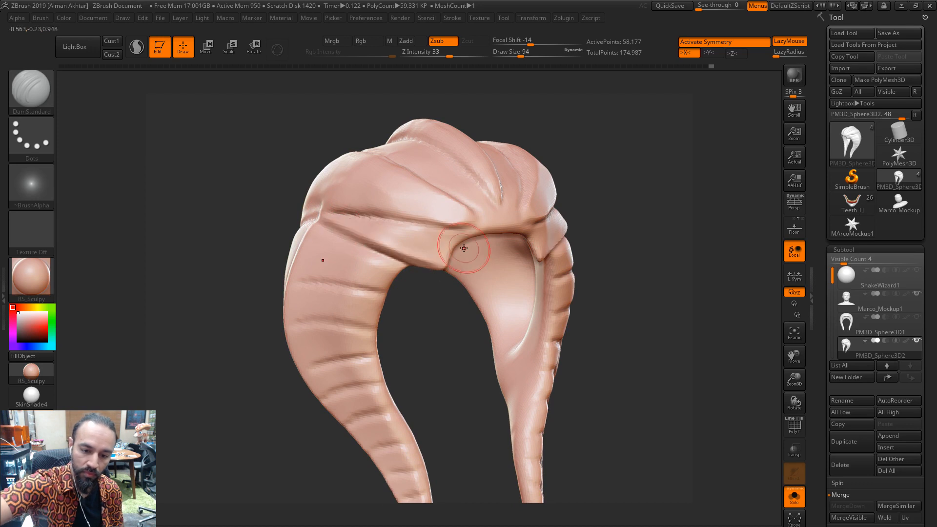
pyautogui.moveTo(664, 217); pyautogui.dragTo(698, 221)
pyautogui.moveTo(413, 92); pyautogui.dragTo(647, 219)
pyautogui.moveTo(516, 226); pyautogui.dragTo(376, 250)
pyautogui.hotkey('ctrl', 'z')
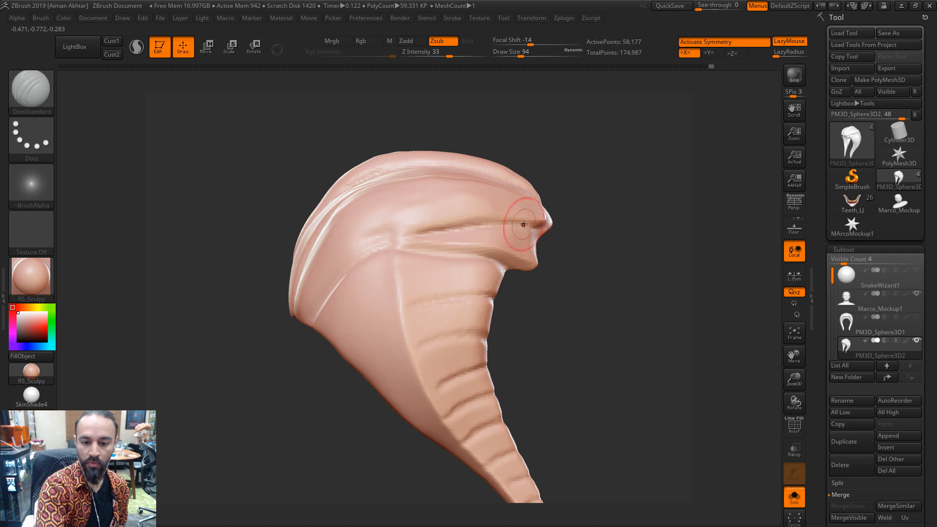
pyautogui.moveTo(523, 225); pyautogui.dragTo(336, 290)
pyautogui.moveTo(442, 226); pyautogui.dragTo(319, 307)
pyautogui.hotkey('ctrl', 'z')
# Smooth the lower side crease and sweep the under-brow crease back into the rear crease with DamStandard
pyautogui.moveTo(511, 252); pyautogui.dragTo(386, 252)
pyautogui.moveTo(408, 261)
pyautogui.keyDown('shift'); pyautogui.mouseDown()
pyautogui.moveTo(468, 259)
pyautogui.moveTo(346, 257)
pyautogui.moveTo(338, 265)
pyautogui.mouseUp(); pyautogui.keyUp('shift')
pyautogui.moveTo(410, 259); pyautogui.dragTo(503, 254, button='right')
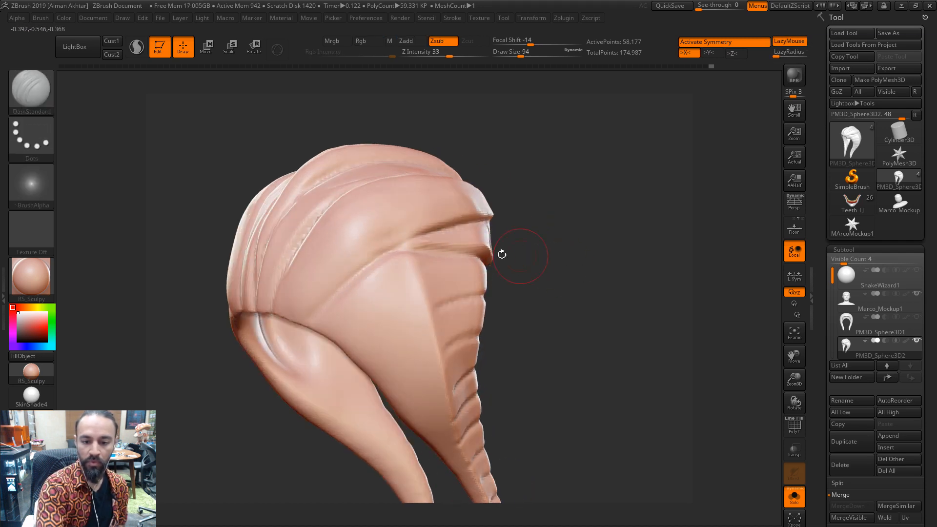
pyautogui.moveTo(557, 241); pyautogui.dragTo(488, 247, button='right')
pyautogui.moveTo(489, 218)
pyautogui.mouseDown()
pyautogui.moveTo(400, 249)
pyautogui.moveTo(345, 290)
pyautogui.mouseUp()
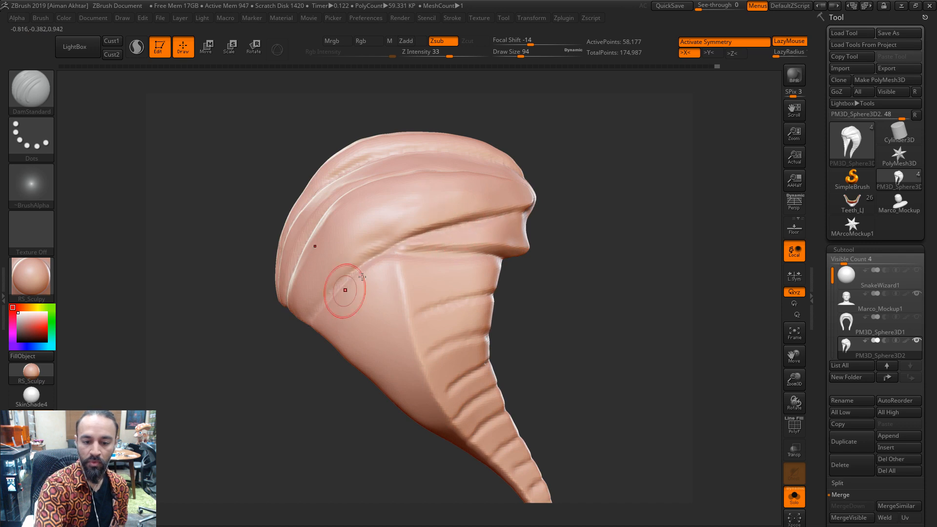
# Fill in the rear crease behind the brow forms with the Clay brush at draw size 132 and smooth the area
pyautogui.keyDown('shift'); pyautogui.moveTo(558, 239); pyautogui.dragTo(484, 259, button='right'); pyautogui.keyUp('shift')
pyautogui.moveTo(637, 338)
pyautogui.keyDown('ctrl'); pyautogui.mouseDown(button='right')
pyautogui.moveTo(556, 384)
pyautogui.moveTo(659, 362)
pyautogui.moveTo(567, 353)
pyautogui.moveTo(575, 344)
pyautogui.mouseUp(button='right'); pyautogui.keyUp('ctrl')
pyautogui.keyDown('alt'); pyautogui.moveTo(575, 344); pyautogui.dragTo(641, 397, button='right'); pyautogui.keyUp('alt')
pyautogui.moveTo(552, 195); pyautogui.dragTo(594, 198, button='right')
pyautogui.press('b')
pyautogui.press('c')
pyautogui.press('l')
pyautogui.press('s')
pyautogui.moveTo(423, 224)
pyautogui.mouseDown()
pyautogui.moveTo(445, 226)
pyautogui.moveTo(395, 270)
pyautogui.mouseUp()
pyautogui.moveTo(394, 270); pyautogui.dragTo(461, 201)
pyautogui.keyDown('shift'); pyautogui.moveTo(462, 201); pyautogui.dragTo(423, 240); pyautogui.keyUp('shift')
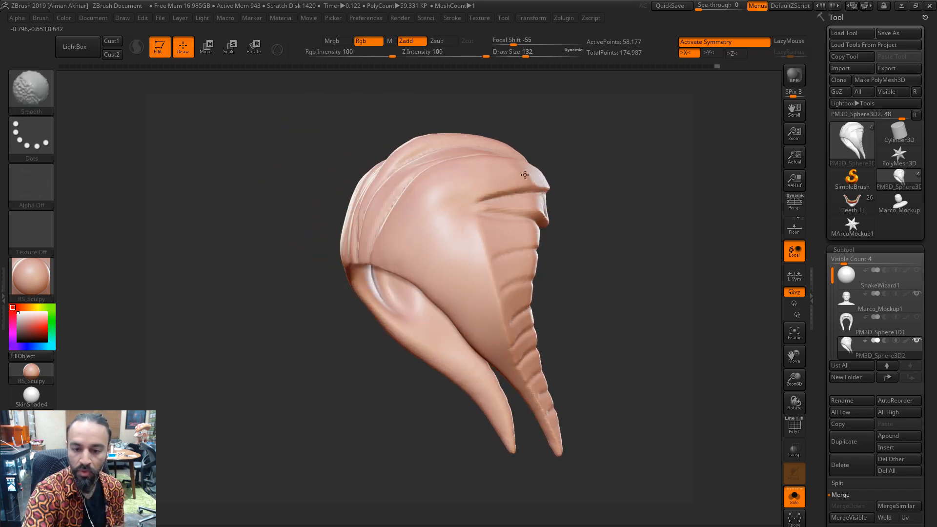
# Carve a crease curving up around the rear end of the brow forms with DamStandard at draw size 116
pyautogui.moveTo(525, 174); pyautogui.dragTo(551, 464, button='right')
pyautogui.press('b')
pyautogui.press('d')
pyautogui.press('s')
pyautogui.moveTo(558, 205); pyautogui.dragTo(519, 213, button='right')
pyautogui.press('s')
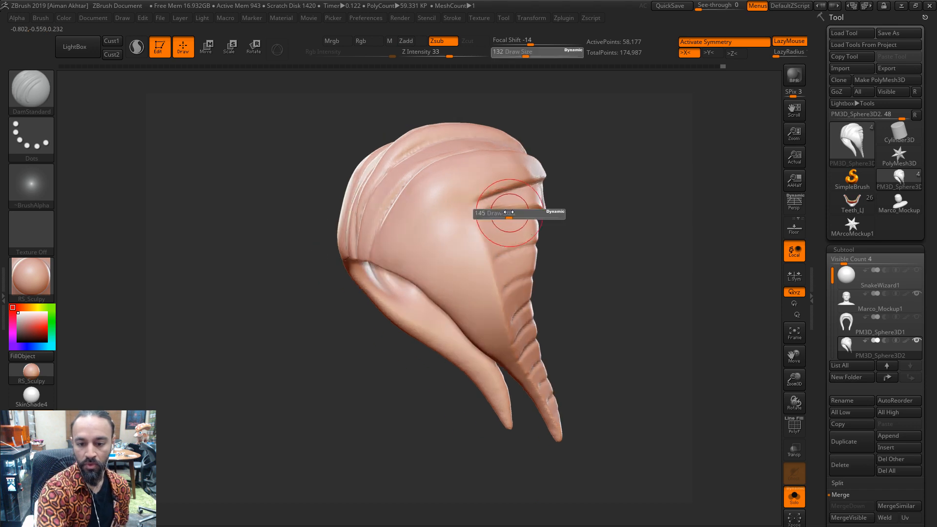
pyautogui.moveTo(518, 213); pyautogui.dragTo(476, 211)
pyautogui.press('s')
pyautogui.moveTo(373, 247); pyautogui.dragTo(590, 266, button='right')
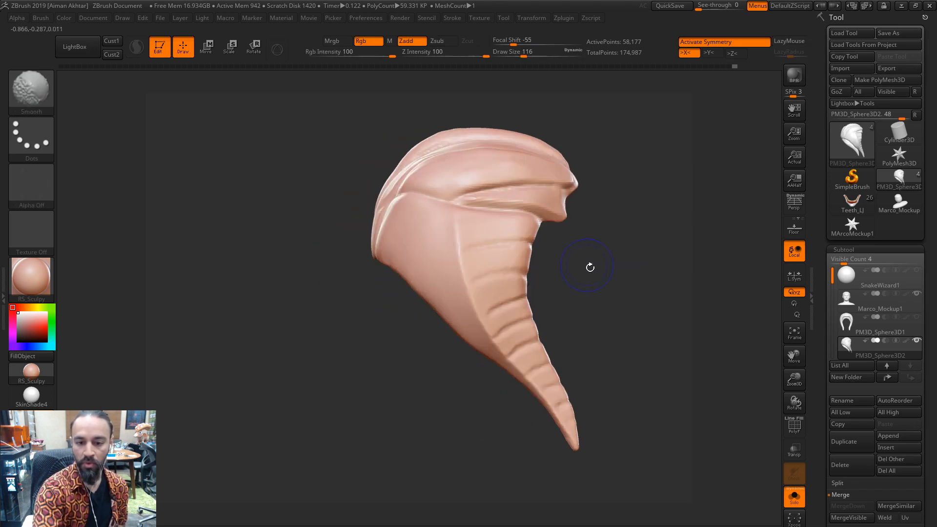
pyautogui.moveTo(640, 308); pyautogui.dragTo(493, 215, button='right')
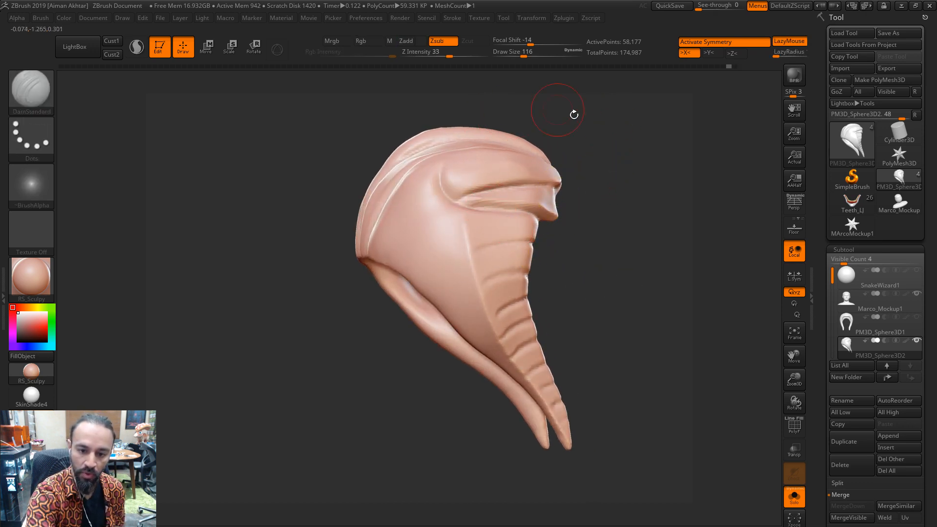
pyautogui.moveTo(574, 115); pyautogui.dragTo(480, 203, button='right')
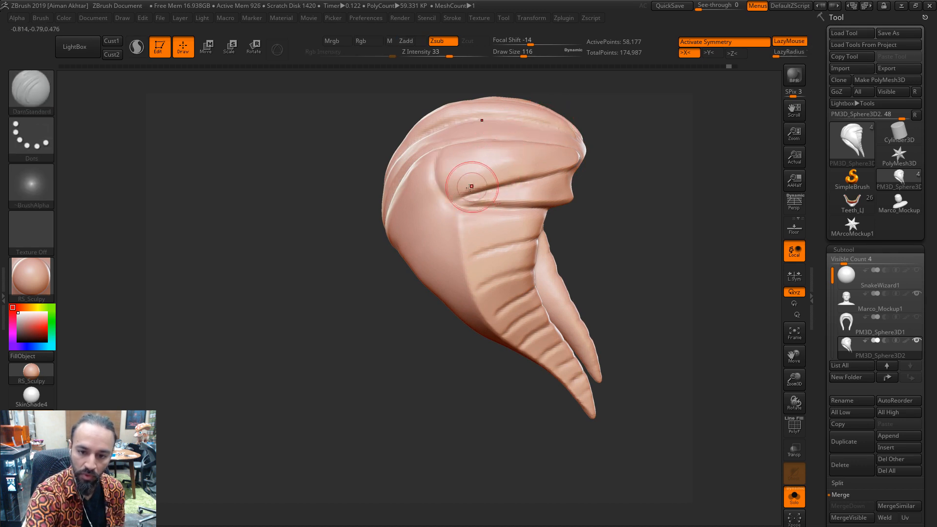
# Try to carve a crease from behind the brow forms down the hood's side with DamStandard, undoing the strokes
pyautogui.moveTo(516, 127); pyautogui.dragTo(624, 126, button='right')
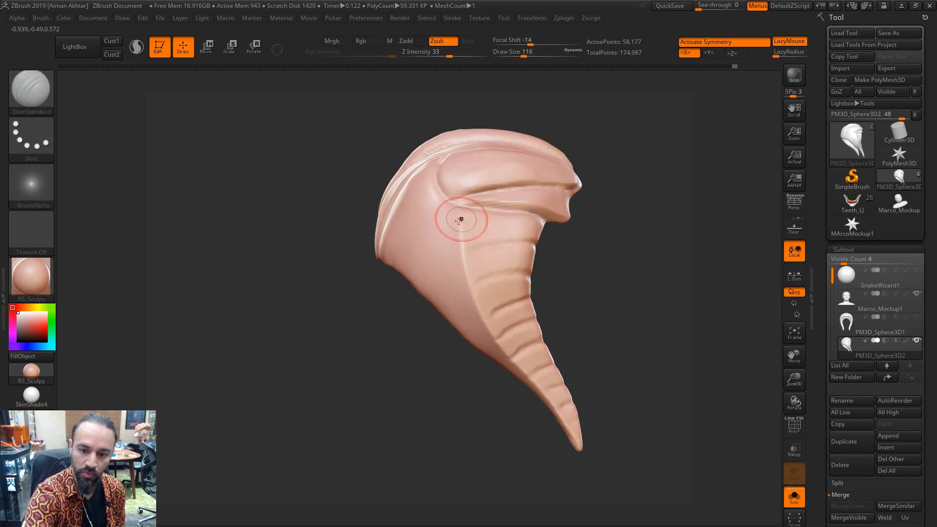
pyautogui.moveTo(428, 186)
pyautogui.mouseDown()
pyautogui.moveTo(455, 234)
pyautogui.moveTo(442, 245)
pyautogui.moveTo(420, 170)
pyautogui.moveTo(472, 257)
pyautogui.mouseUp()
pyautogui.hotkey('ctrl', 'z')
pyautogui.hotkey('ctrl', 'z')
pyautogui.hotkey('ctrl', 'z')
pyautogui.moveTo(494, 207); pyautogui.dragTo(520, 196, button='right')
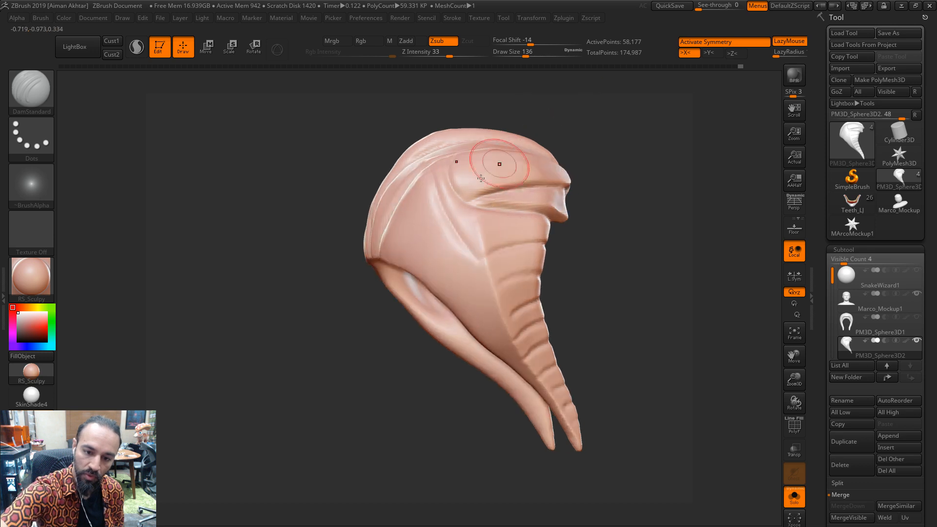
pyautogui.hotkey('ctrl', 'z')
# Carve curved creases from the hood's rear crease down and forward to the side rim with DamStandard at draw size 136
pyautogui.moveTo(421, 184); pyautogui.dragTo(485, 257)
pyautogui.moveTo(422, 182); pyautogui.dragTo(486, 260)
pyautogui.moveTo(400, 211)
pyautogui.mouseDown()
pyautogui.moveTo(499, 305)
pyautogui.moveTo(500, 290)
pyautogui.mouseUp()
pyautogui.hotkey('ctrl', 'z')
pyautogui.hotkey('ctrl', 'z')
pyautogui.moveTo(391, 241)
pyautogui.mouseDown()
pyautogui.moveTo(490, 310)
pyautogui.moveTo(457, 293)
pyautogui.moveTo(508, 307)
pyautogui.mouseUp()
pyautogui.hotkey('ctrl', 'z')
pyautogui.moveTo(600, 204)
pyautogui.mouseDown()
pyautogui.moveTo(592, 257)
pyautogui.moveTo(608, 315)
pyautogui.moveTo(657, 323)
pyautogui.mouseUp()
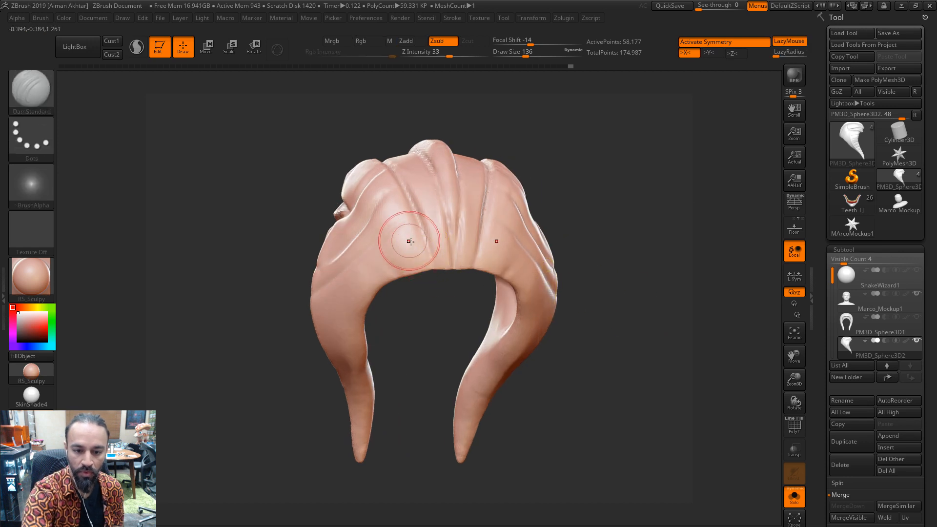
# Carve more parallel creases across the hood's lower back side towards the rim with DamStandard at draw size 116
pyautogui.press('s')
pyautogui.moveTo(415, 250)
pyautogui.mouseDown()
pyautogui.moveTo(345, 297)
pyautogui.moveTo(348, 328)
pyautogui.mouseUp()
pyautogui.moveTo(408, 329)
pyautogui.mouseDown()
pyautogui.moveTo(344, 331)
pyautogui.moveTo(410, 316)
pyautogui.moveTo(352, 314)
pyautogui.moveTo(402, 281)
pyautogui.moveTo(420, 307)
pyautogui.moveTo(377, 308)
pyautogui.moveTo(504, 268)
pyautogui.moveTo(415, 283)
pyautogui.mouseUp()
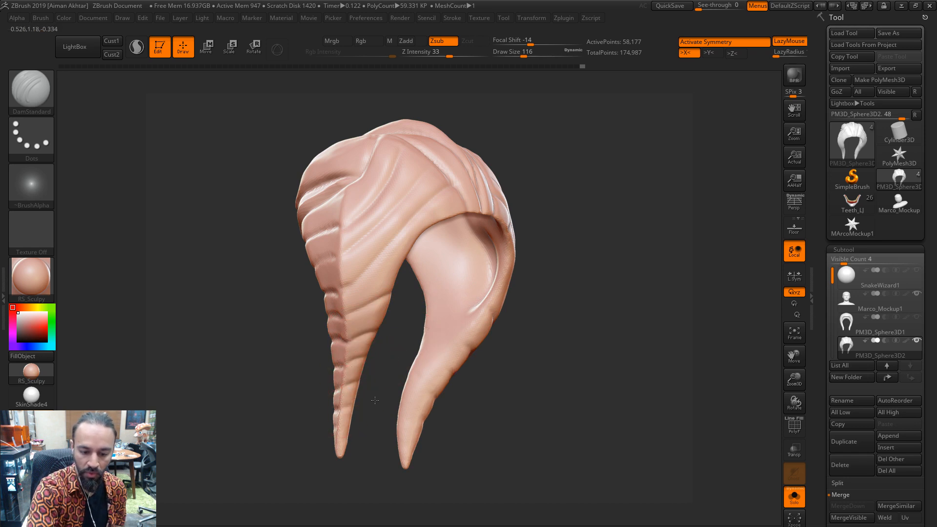
pyautogui.moveTo(356, 435); pyautogui.dragTo(601, 322)
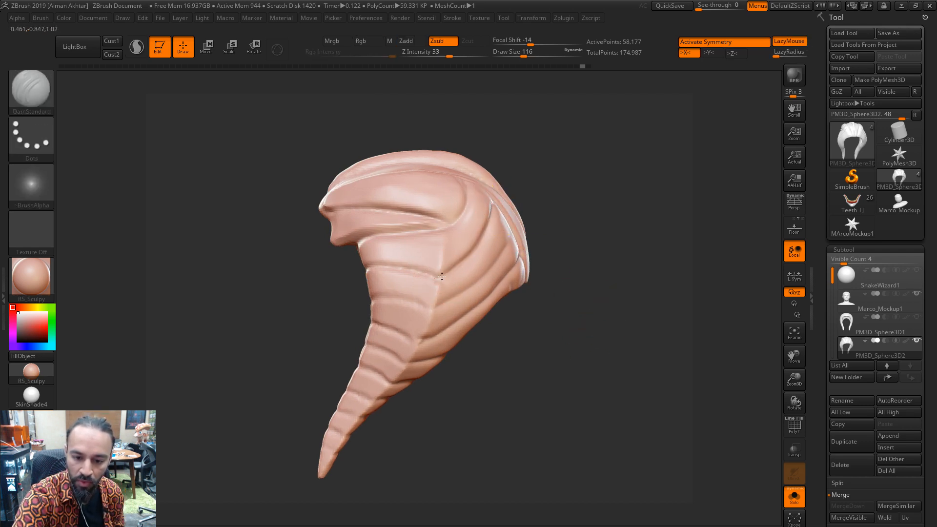
pyautogui.moveTo(543, 290); pyautogui.dragTo(593, 287)
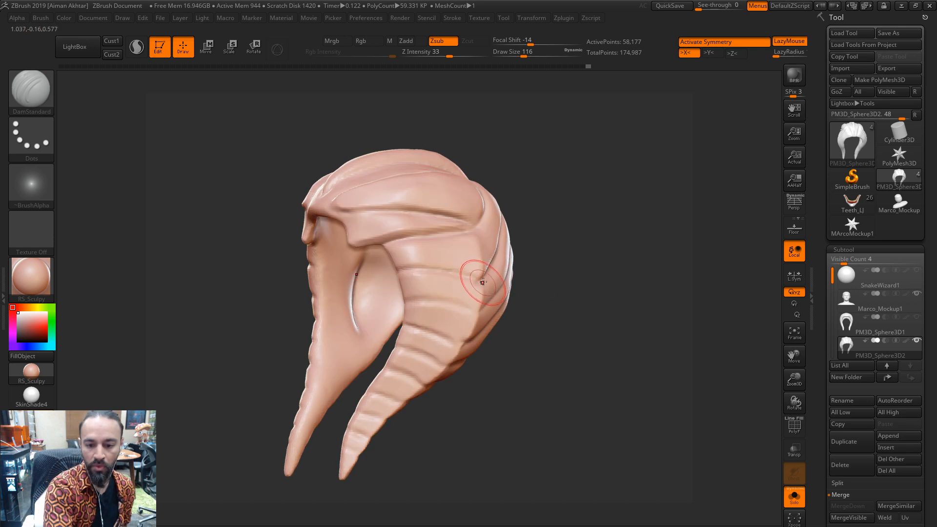
# Push the hood's outer side contour inward at the upper rim segments with the Move brush at draw size 116
pyautogui.keyDown('shift'); pyautogui.moveTo(579, 303); pyautogui.dragTo(578, 301); pyautogui.keyUp('shift')
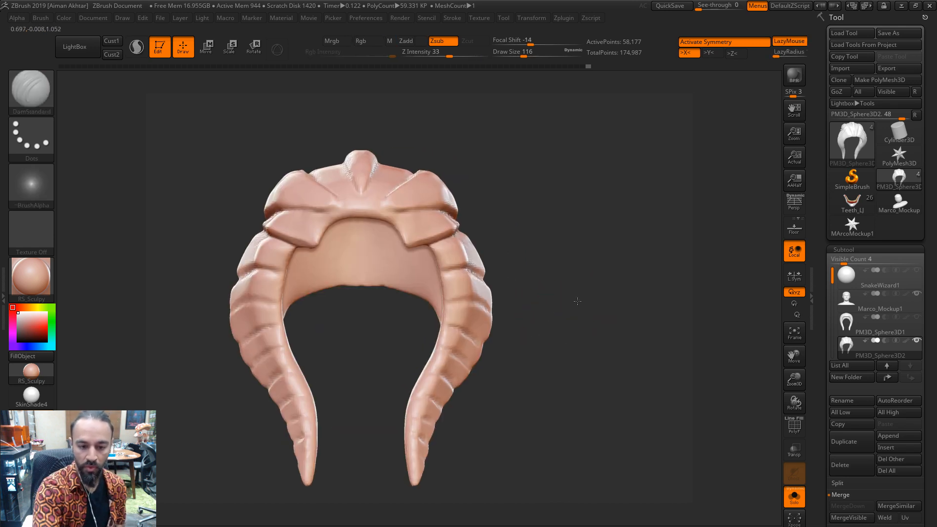
pyautogui.press('b')
pyautogui.press('m')
pyautogui.press('v')
pyautogui.moveTo(532, 268); pyautogui.dragTo(391, 257)
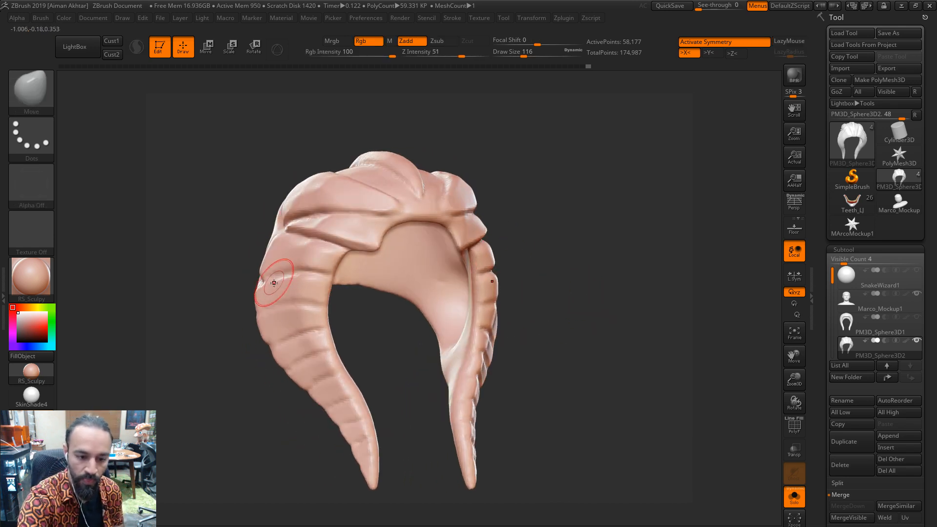
pyautogui.moveTo(267, 281); pyautogui.dragTo(296, 272)
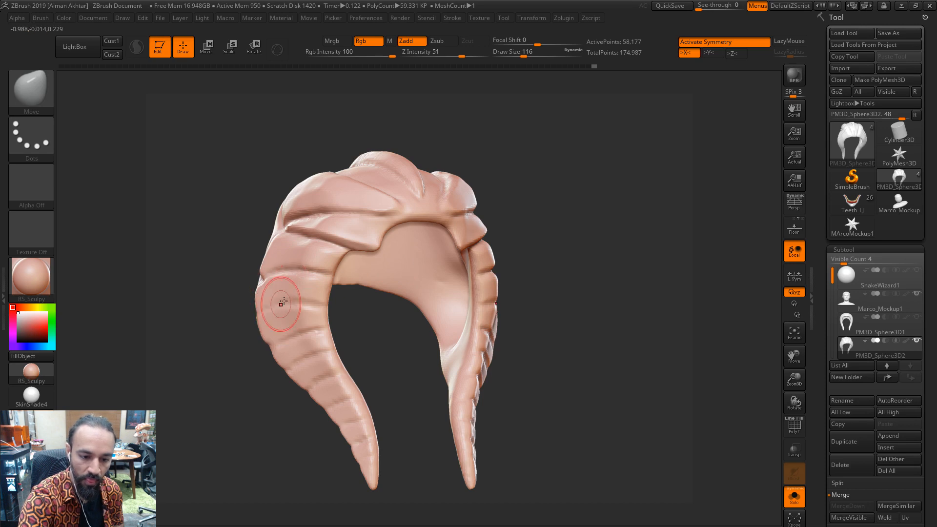
# Sharpen the creases where the side folds meet the rim segments with DamStandard at draw size 68
pyautogui.moveTo(520, 232)
pyautogui.mouseDown()
pyautogui.moveTo(601, 220)
pyautogui.moveTo(561, 283)
pyautogui.moveTo(540, 505)
pyautogui.mouseUp()
pyautogui.press('b')
pyautogui.press('d')
pyautogui.press('s')
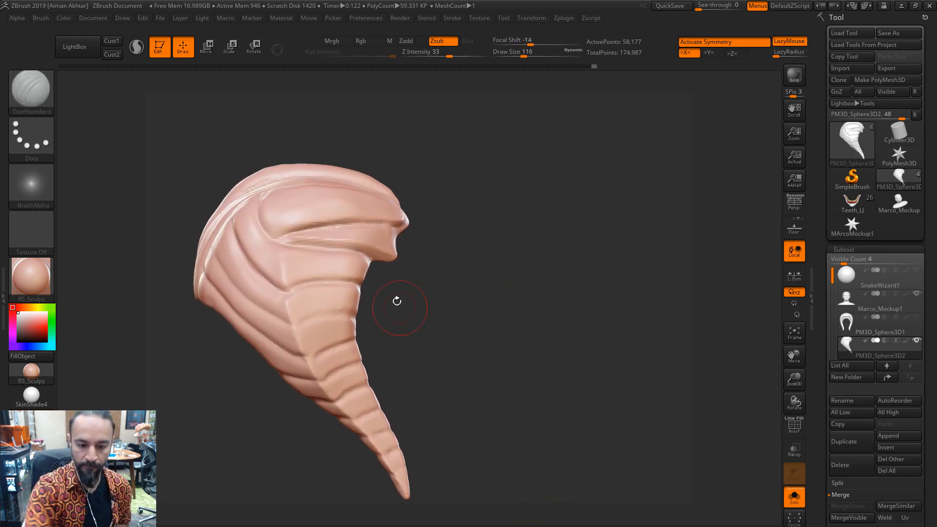
pyautogui.press('s')
pyautogui.moveTo(342, 278); pyautogui.dragTo(338, 279)
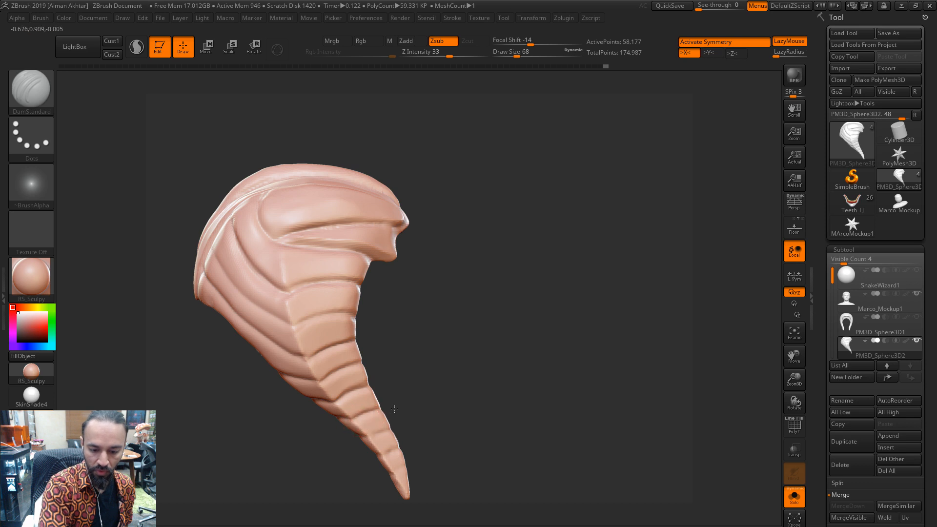
# Tighten the ridge between the rim segments and the side folds with the Pinch brush at draw size 101
pyautogui.moveTo(432, 413); pyautogui.dragTo(562, 341)
pyautogui.press('b')
pyautogui.press('p')
pyautogui.press('i')
pyautogui.moveTo(646, 334); pyautogui.dragTo(562, 337)
pyautogui.press('s')
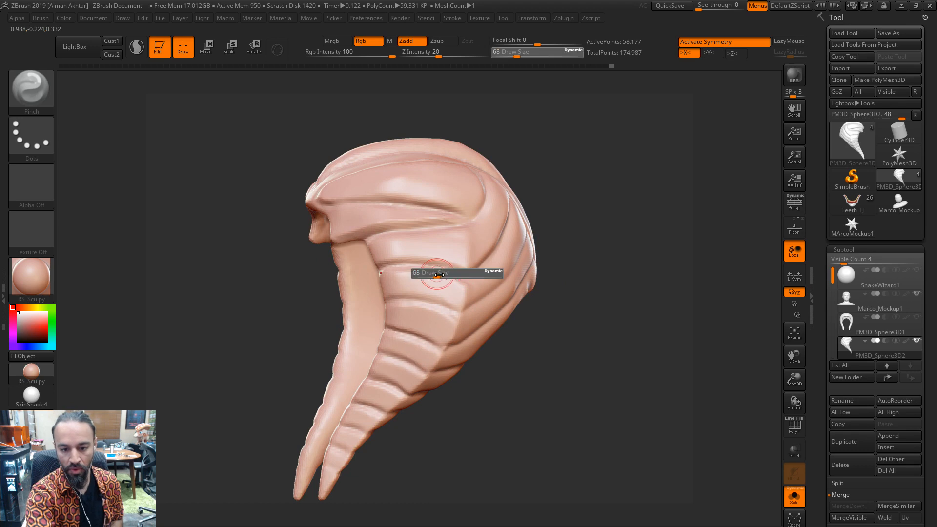
pyautogui.moveTo(436, 276); pyautogui.dragTo(441, 275)
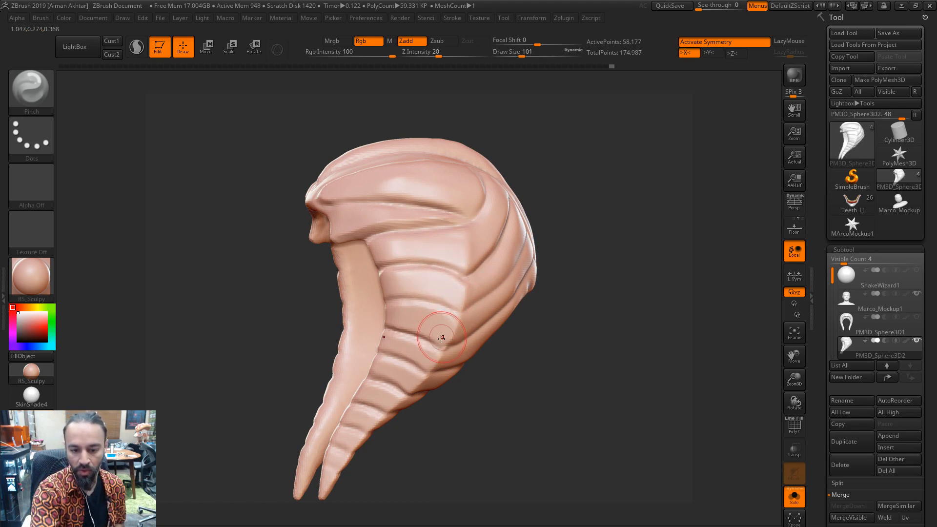
pyautogui.moveTo(419, 335)
pyautogui.mouseDown()
pyautogui.moveTo(398, 324)
pyautogui.moveTo(426, 334)
pyautogui.mouseUp()
pyautogui.press('s')
# Cut the creases between the rim segments across the hood's front edge with DamStandard at draw size 44
pyautogui.moveTo(518, 363); pyautogui.dragTo(587, 368)
pyautogui.moveTo(522, 375)
pyautogui.keyDown('alt'); pyautogui.mouseDown()
pyautogui.moveTo(582, 370)
pyautogui.moveTo(578, 357)
pyautogui.moveTo(586, 376)
pyautogui.mouseUp(); pyautogui.keyUp('alt')
pyautogui.press('b')
pyautogui.press('d')
pyautogui.press('s')
pyautogui.moveTo(582, 438); pyautogui.dragTo(610, 430)
pyautogui.press('s')
pyautogui.moveTo(475, 277); pyautogui.dragTo(464, 275)
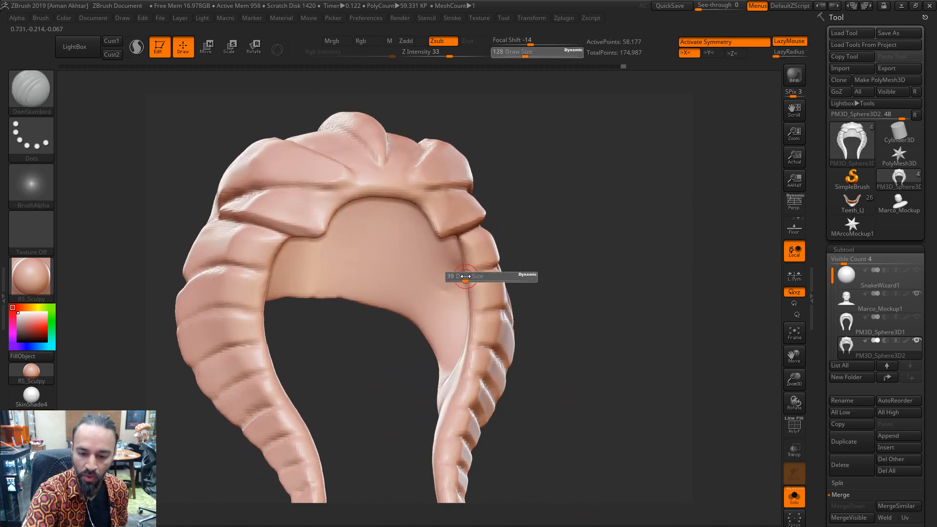
pyautogui.moveTo(545, 269); pyautogui.dragTo(593, 272)
pyautogui.moveTo(522, 300); pyautogui.dragTo(480, 358)
pyautogui.moveTo(428, 344); pyautogui.dragTo(472, 377)
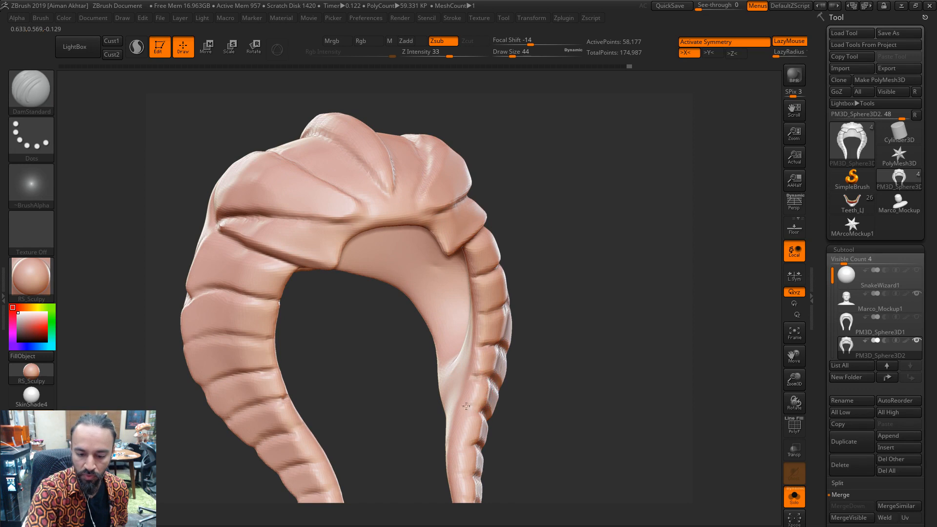
# Continue the segment creases down the hood's lower tails with DamStandard at draw size 44
pyautogui.moveTo(557, 402); pyautogui.dragTo(489, 426)
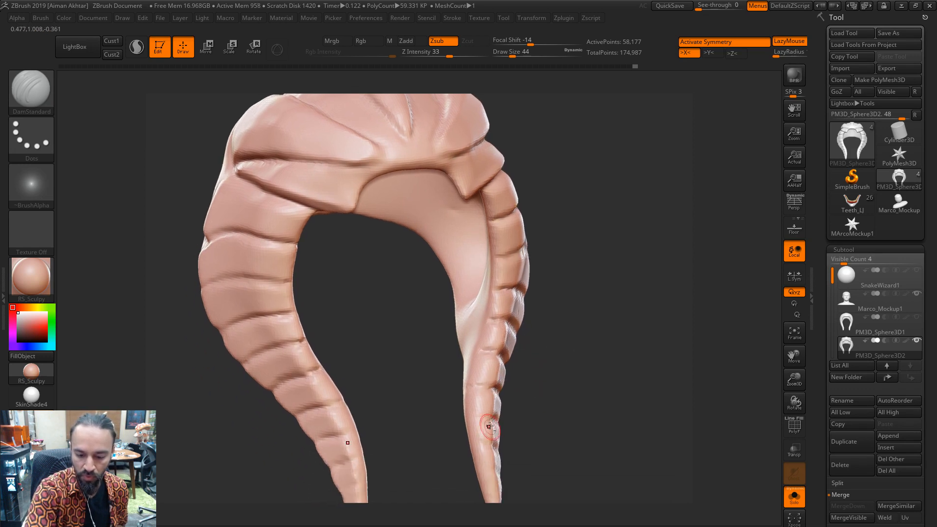
pyautogui.moveTo(551, 409)
pyautogui.mouseDown()
pyautogui.moveTo(485, 430)
pyautogui.moveTo(500, 435)
pyautogui.moveTo(596, 395)
pyautogui.moveTo(608, 472)
pyautogui.moveTo(598, 401)
pyautogui.mouseUp()
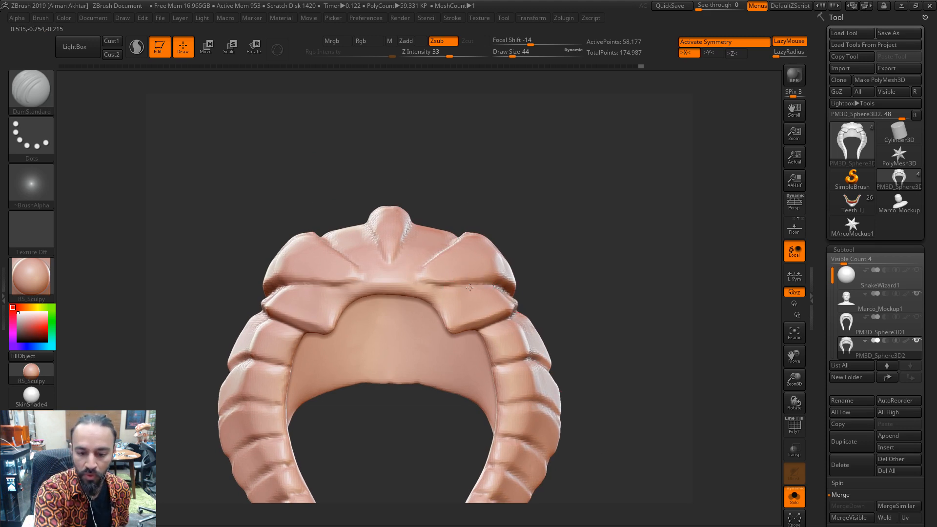
pyautogui.moveTo(522, 198); pyautogui.dragTo(451, 255)
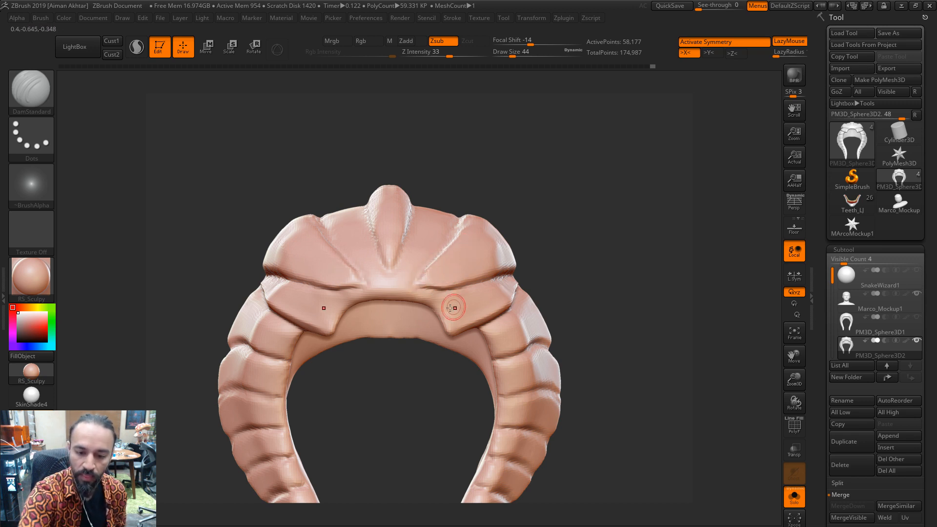
# Refine the crease under the brow forms and carve slanted eye outlines into their fronts with DamStandard at draw size 54
pyautogui.press('s')
pyautogui.click(430, 288)
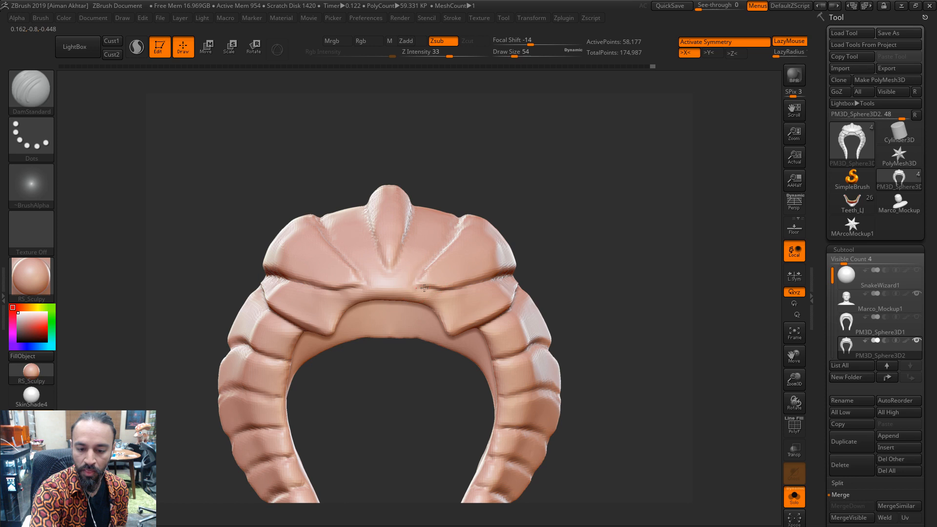
pyautogui.moveTo(427, 288); pyautogui.dragTo(492, 286)
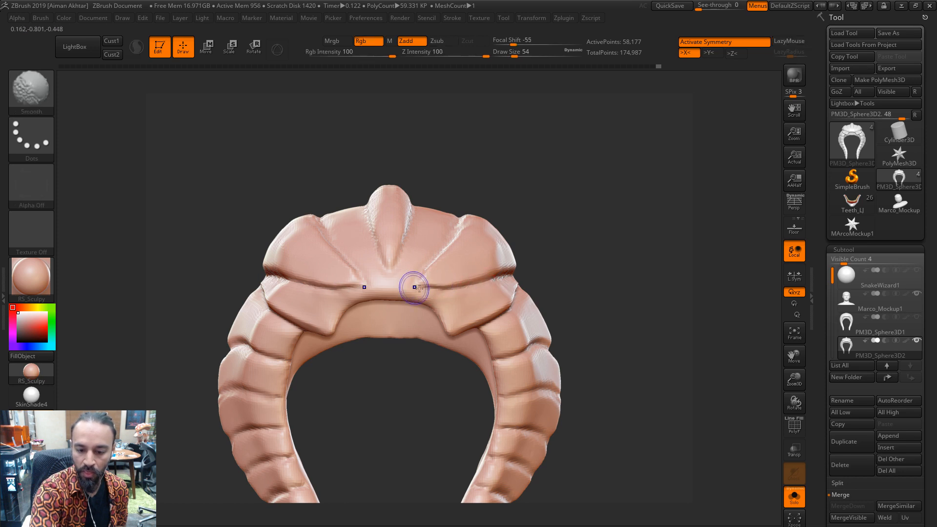
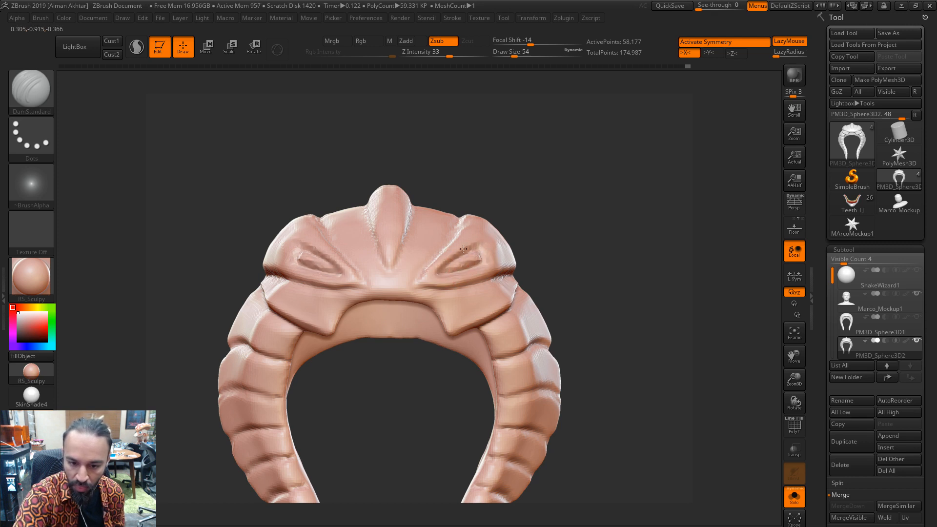
pyautogui.moveTo(530, 234); pyautogui.dragTo(569, 225)
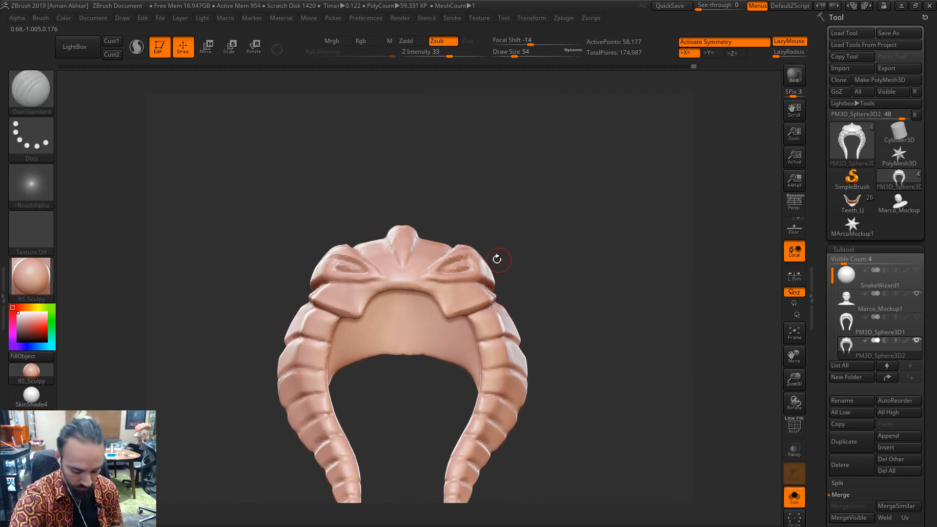
# Pull up the tops of the brow forms above the eye outlines with the Move brush at draw size 257
pyautogui.press('b')
pyautogui.press('m')
pyautogui.press('v')
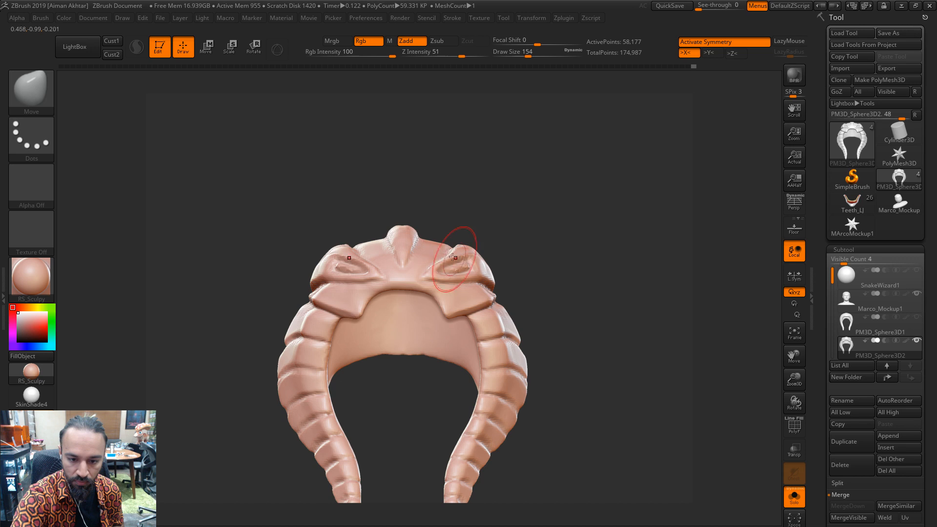
pyautogui.press('s')
pyautogui.moveTo(452, 239); pyautogui.dragTo(460, 236)
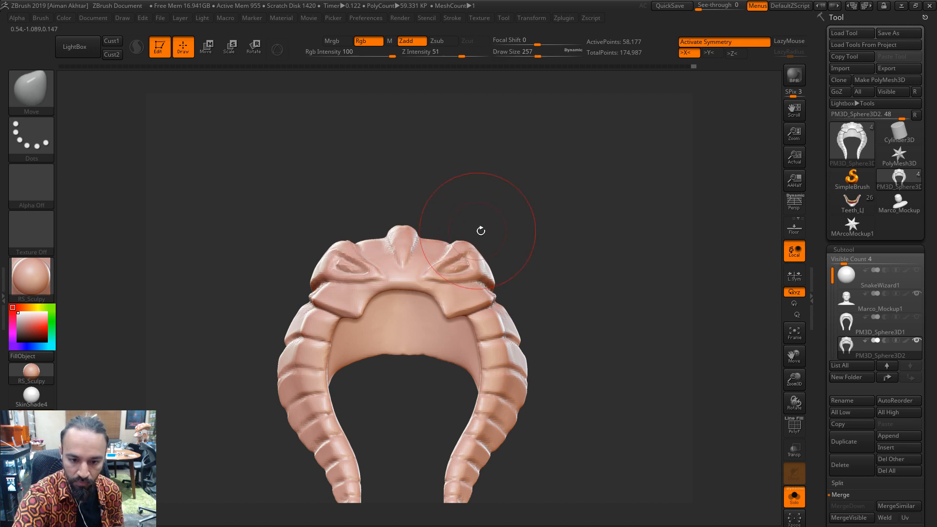
pyautogui.moveTo(519, 244); pyautogui.dragTo(573, 255)
# Lift and shape the peaks of the brow forms further with the Move brush, bringing the draw size to 228
pyautogui.press('s')
pyautogui.moveTo(435, 244)
pyautogui.mouseDown()
pyautogui.moveTo(442, 246)
pyautogui.moveTo(441, 226)
pyautogui.moveTo(421, 229)
pyautogui.moveTo(460, 220)
pyautogui.mouseUp()
pyautogui.press('s')
pyautogui.press('s')
pyautogui.moveTo(457, 240)
pyautogui.mouseDown()
pyautogui.moveTo(456, 223)
pyautogui.moveTo(465, 225)
pyautogui.mouseUp()
pyautogui.press('s')
pyautogui.moveTo(475, 234); pyautogui.dragTo(515, 246)
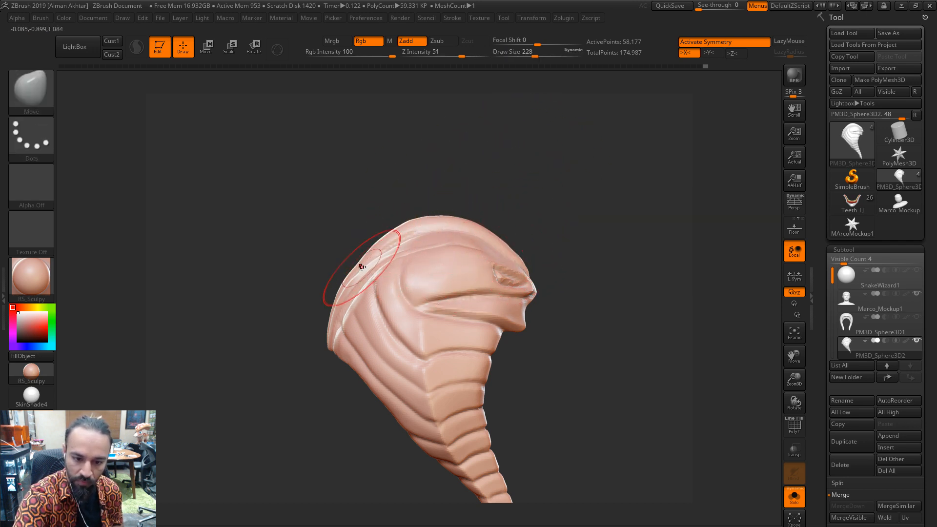
# Adjust the hood's top and back profile from the side with the Move brush, ending at draw size 154
pyautogui.press('s')
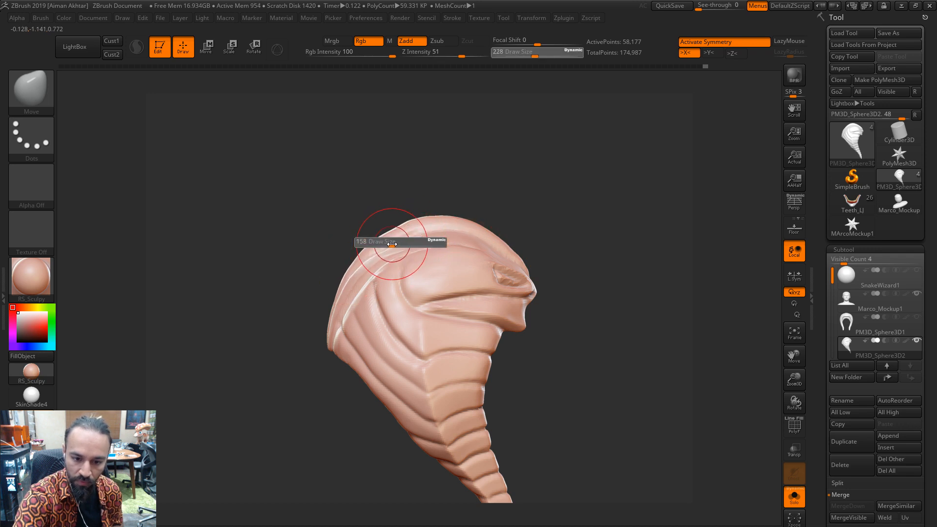
pyautogui.moveTo(398, 244); pyautogui.dragTo(396, 243)
pyautogui.press('s')
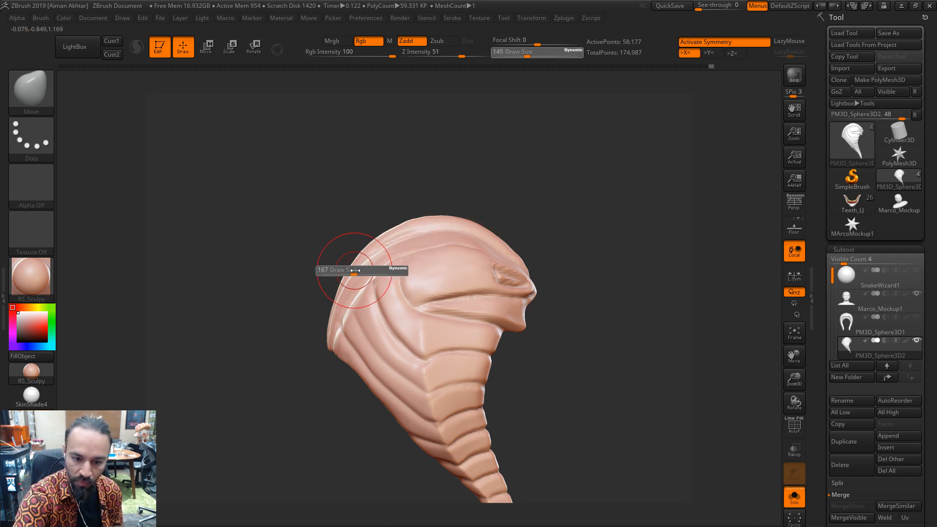
pyautogui.moveTo(341, 269); pyautogui.dragTo(352, 275)
pyautogui.keyDown('alt'); pyautogui.moveTo(533, 198); pyautogui.dragTo(520, 179); pyautogui.keyUp('alt')
pyautogui.press('s')
pyautogui.moveTo(396, 260)
pyautogui.mouseDown()
pyautogui.moveTo(372, 248)
pyautogui.moveTo(356, 274)
pyautogui.mouseUp()
pyautogui.press('s')
pyautogui.press('s')
pyautogui.moveTo(363, 272); pyautogui.dragTo(391, 251)
pyautogui.press('s')
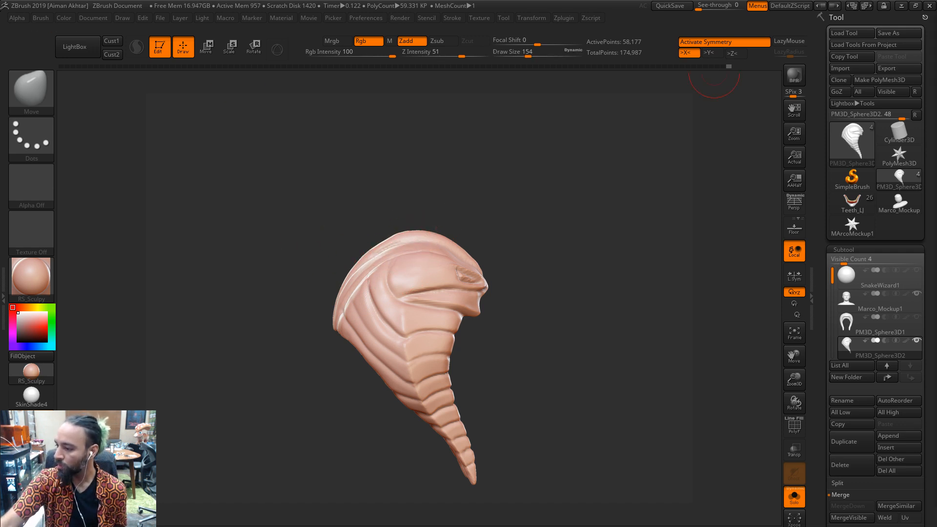
# Pull the inner corners of the flaps below the brow forms towards the centre with the Move brush at draw size 154
pyautogui.moveTo(687, 369); pyautogui.dragTo(622, 340)
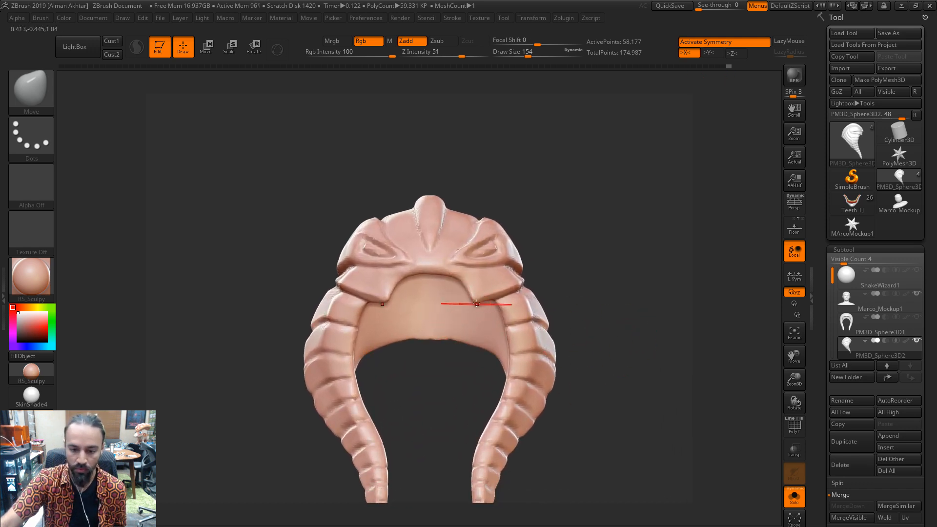
pyautogui.moveTo(483, 296); pyautogui.dragTo(471, 291)
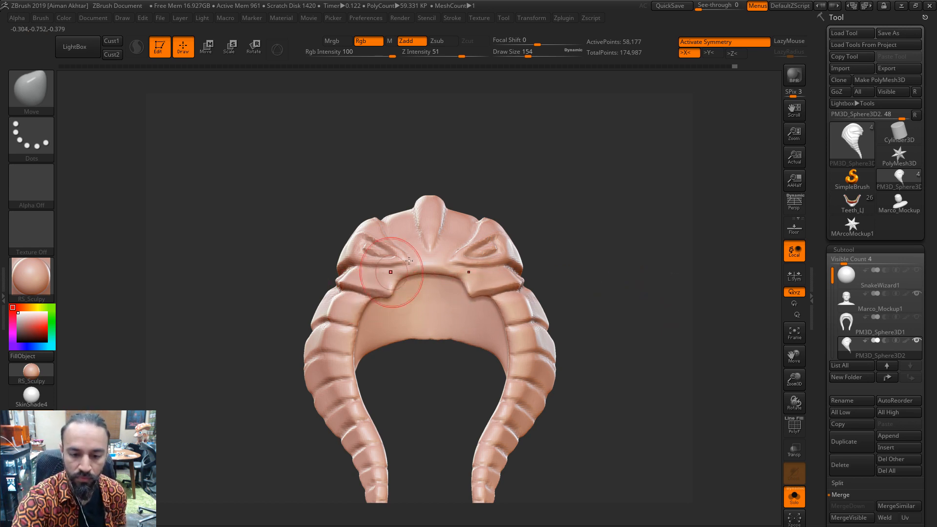
pyautogui.moveTo(552, 257); pyautogui.dragTo(551, 265)
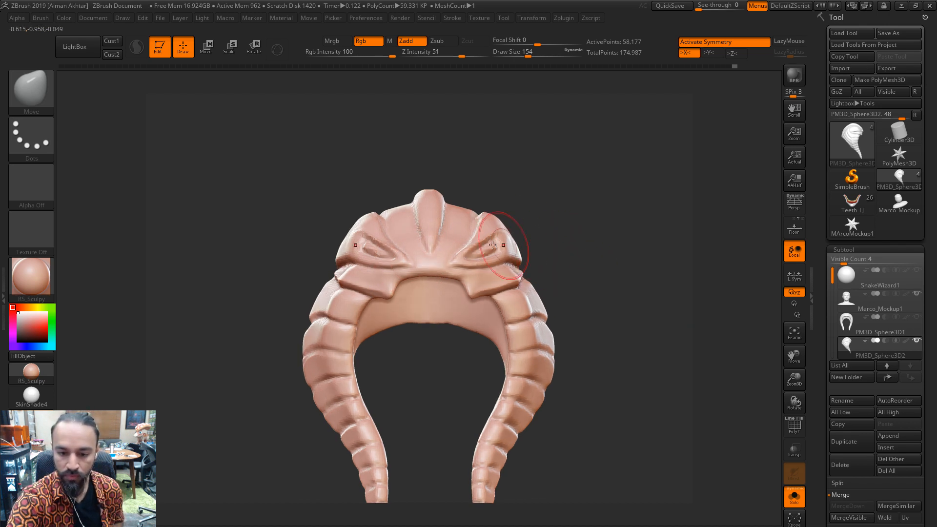
# Reshape the brow forms and shorten their eye outlines with the Move brush, bringing the draw size to 257
pyautogui.press('s')
pyautogui.moveTo(467, 250); pyautogui.dragTo(473, 250)
pyautogui.moveTo(568, 249); pyautogui.dragTo(567, 312)
pyautogui.press('s')
pyautogui.moveTo(484, 271); pyautogui.dragTo(478, 272)
pyautogui.keyDown('shift'); pyautogui.moveTo(586, 195); pyautogui.dragTo(569, 184); pyautogui.keyUp('shift')
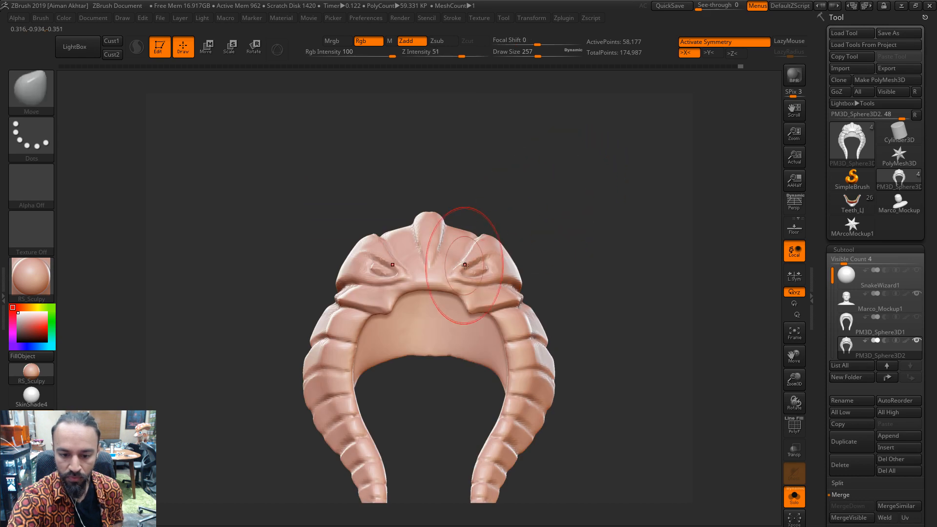
# Reposition the inner brow area and adjust the crown's side profile with the Move brush at draw sizes 202 and 163
pyautogui.press('s')
pyautogui.moveTo(468, 266); pyautogui.dragTo(462, 255)
pyautogui.press('s')
pyautogui.press('s')
pyautogui.keyDown('shift'); pyautogui.moveTo(532, 220); pyautogui.dragTo(469, 220); pyautogui.keyUp('shift')
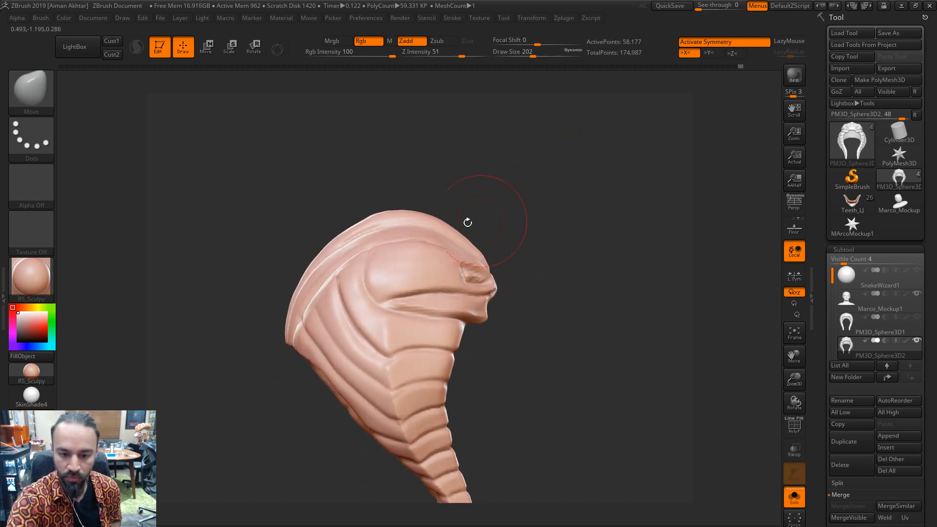
pyautogui.press('s')
pyautogui.moveTo(363, 225); pyautogui.dragTo(355, 225)
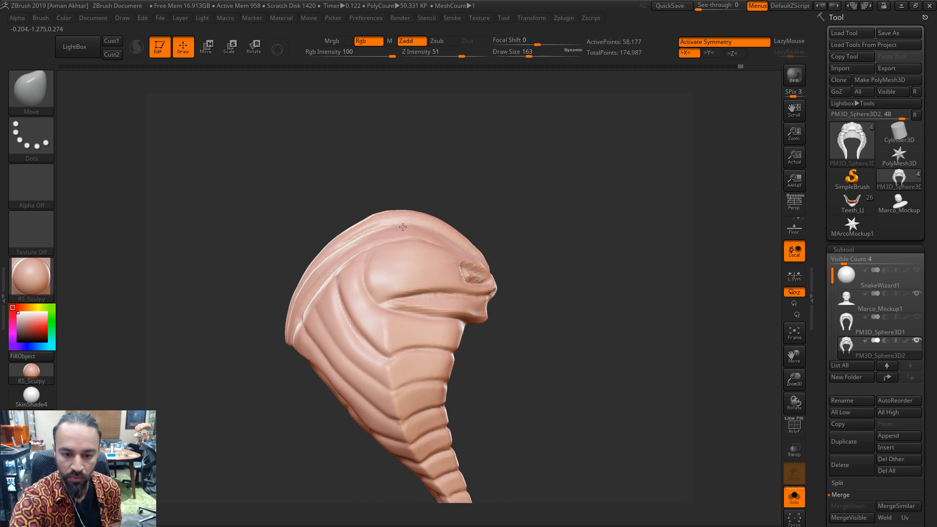
# Reshape the carved snake eyes from the front with the Move brush, starting at draw size 71
pyautogui.moveTo(539, 179); pyautogui.dragTo(452, 194)
pyautogui.press('s')
pyautogui.moveTo(429, 251); pyautogui.dragTo(407, 268)
pyautogui.press('s')
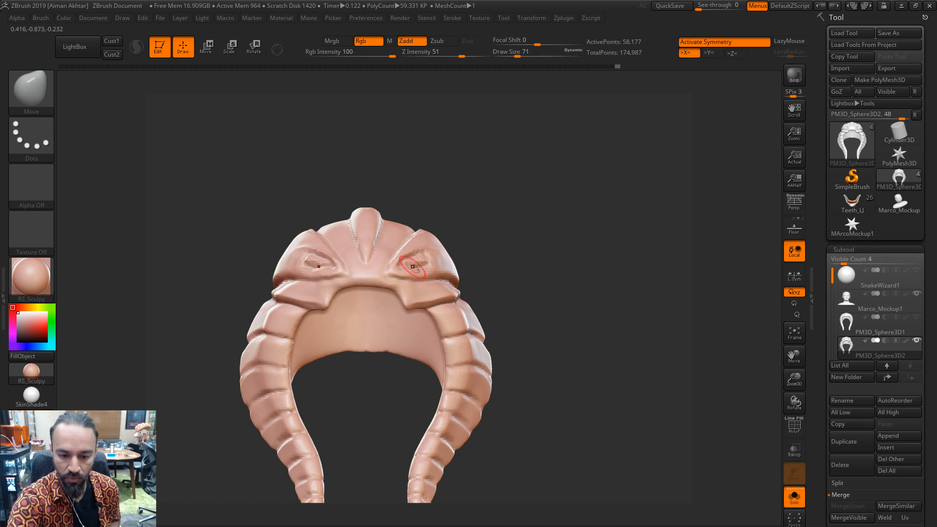
pyautogui.press('s')
pyautogui.moveTo(417, 268); pyautogui.dragTo(422, 270)
pyautogui.press('s')
pyautogui.moveTo(411, 269); pyautogui.dragTo(417, 268)
pyautogui.press('s')
pyautogui.moveTo(417, 268)
pyautogui.mouseDown()
pyautogui.moveTo(429, 267)
pyautogui.moveTo(373, 265)
pyautogui.moveTo(409, 266)
pyautogui.moveTo(396, 270)
pyautogui.mouseUp()
pyautogui.press('s')
# Refine the inner corners of the carved eyes with small Move brush adjustments, bringing the draw size to 83
pyautogui.click(409, 264)
pyautogui.press('s')
pyautogui.click(401, 269)
pyautogui.press('s')
pyautogui.click(398, 267)
pyautogui.press('s')
pyautogui.click(398, 260)
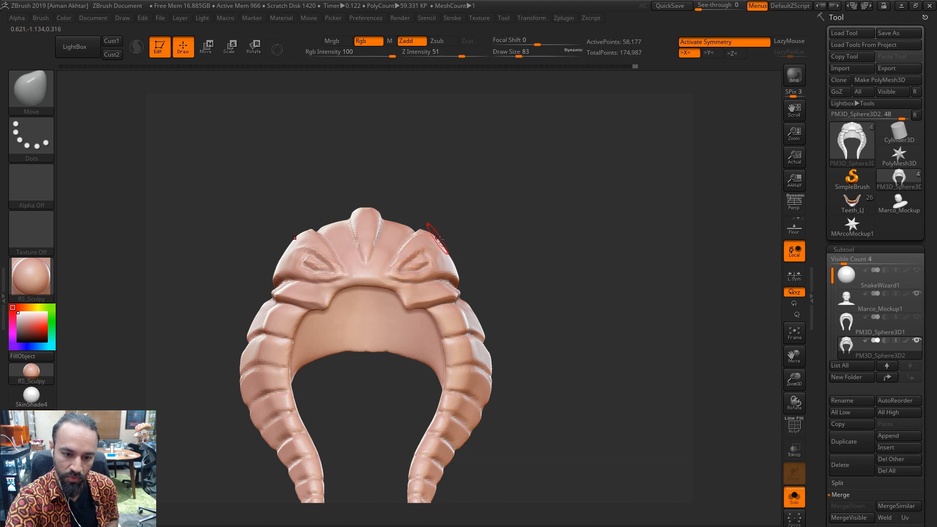
# Adjust the lower edges and outer corners of the brow forms with the Move brush at draw sizes between 80 and 177
pyautogui.press('s')
pyautogui.click(437, 275)
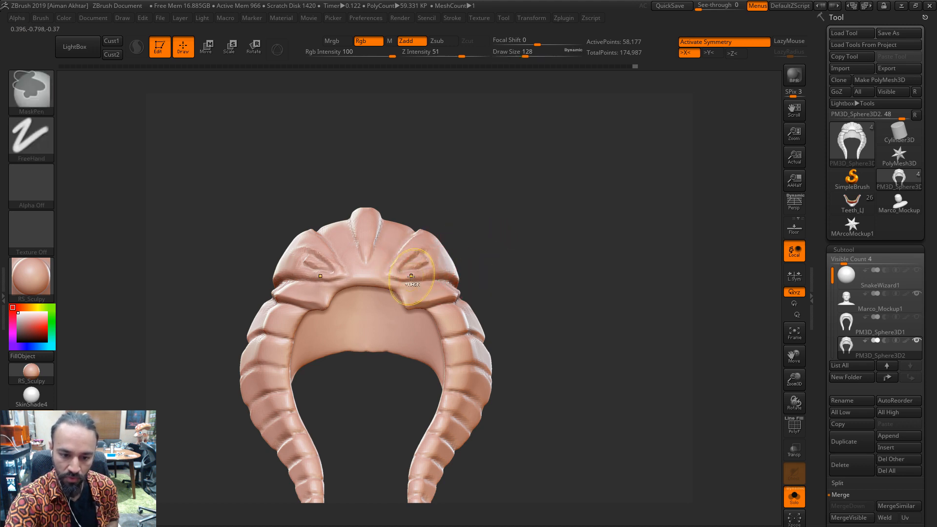
pyautogui.press('s')
pyautogui.click(405, 281)
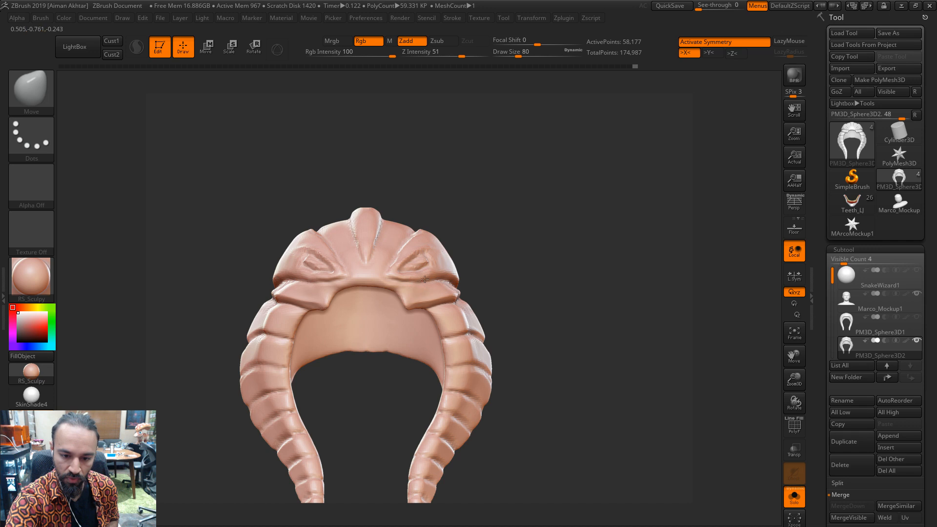
pyautogui.press('s')
pyautogui.click(442, 279)
pyautogui.press('s')
pyautogui.click(442, 281)
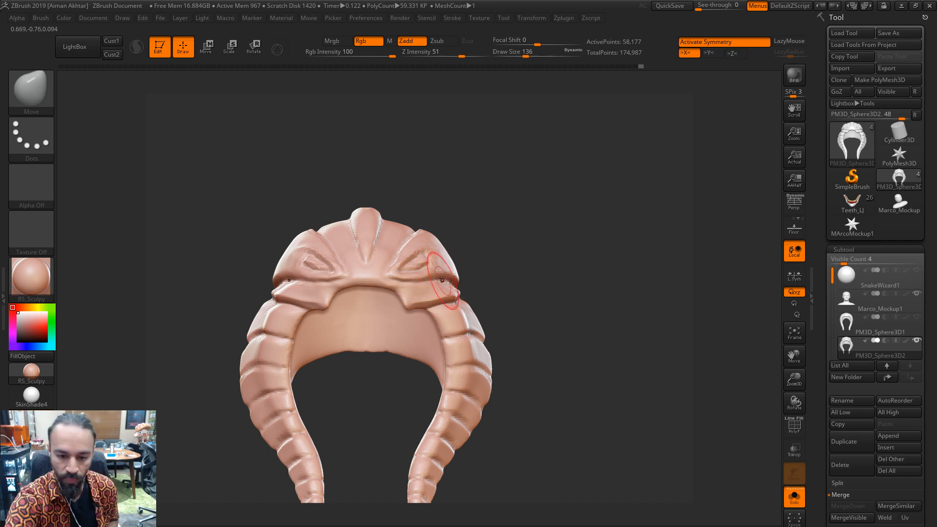
pyautogui.moveTo(459, 266); pyautogui.dragTo(489, 277)
pyautogui.press('s')
pyautogui.click(489, 277)
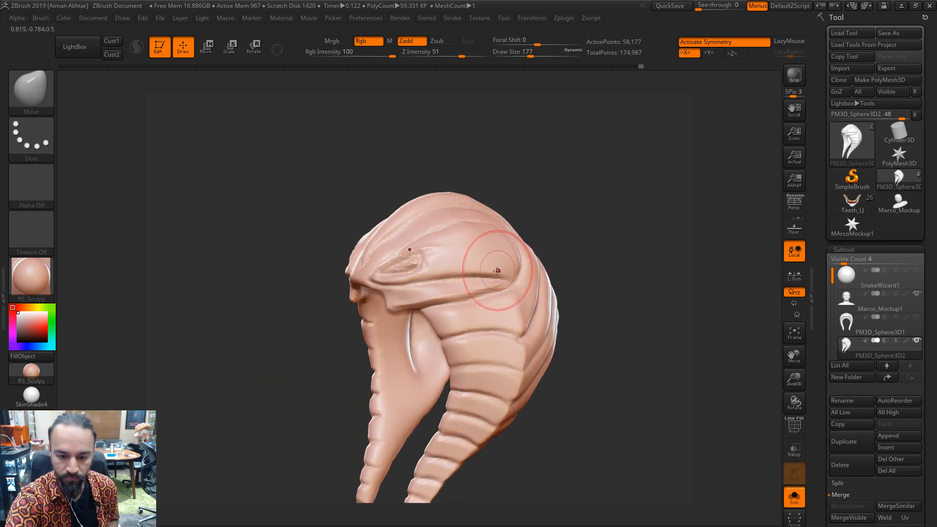
# Build up and smooth the fold beneath the brow form on the hood's side with the Clay brush at draw size 71
pyautogui.press('b')
pyautogui.press('c')
pyautogui.press('l')
pyautogui.press('s')
pyautogui.click(490, 276)
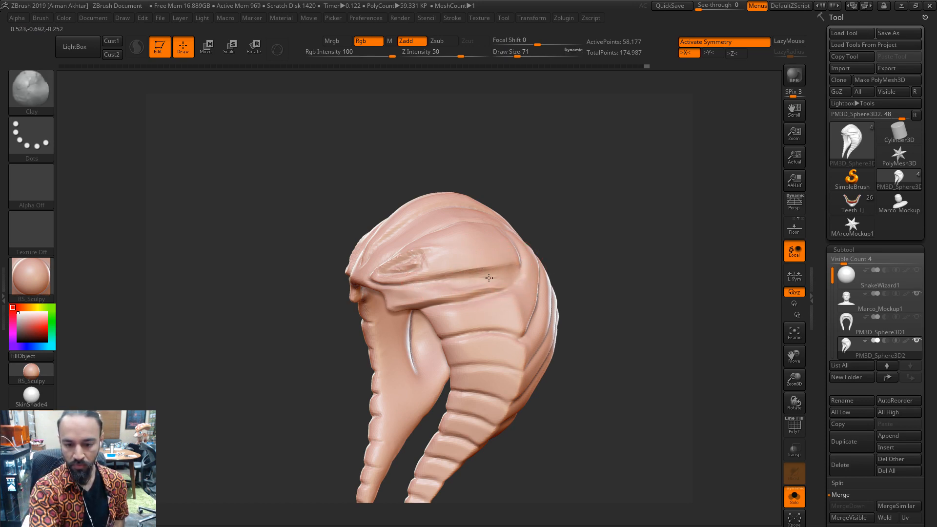
pyautogui.keyDown('shift'); pyautogui.moveTo(451, 280); pyautogui.dragTo(488, 285); pyautogui.keyUp('shift')
pyautogui.moveTo(635, 267)
pyautogui.keyDown('shift'); pyautogui.mouseDown()
pyautogui.moveTo(608, 267)
pyautogui.moveTo(621, 275)
pyautogui.mouseUp(); pyautogui.keyUp('shift')
pyautogui.moveTo(569, 291); pyautogui.dragTo(413, 511)
# Deepen the creases between the brow form and the flap below it with the DamStandard brush at draw sizes 132 and 112
pyautogui.press('b')
pyautogui.press('d')
pyautogui.press('s')
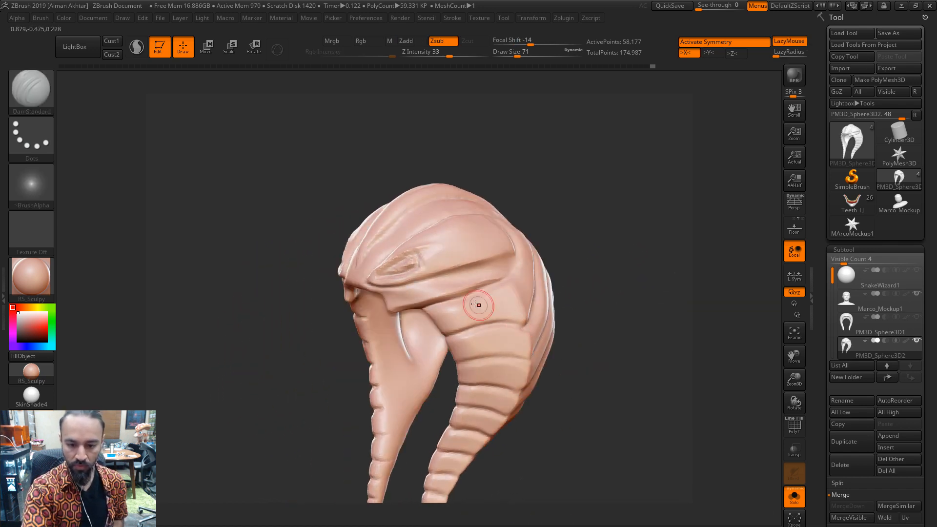
pyautogui.press('s')
pyautogui.click(437, 281)
pyautogui.moveTo(406, 285); pyautogui.dragTo(522, 248)
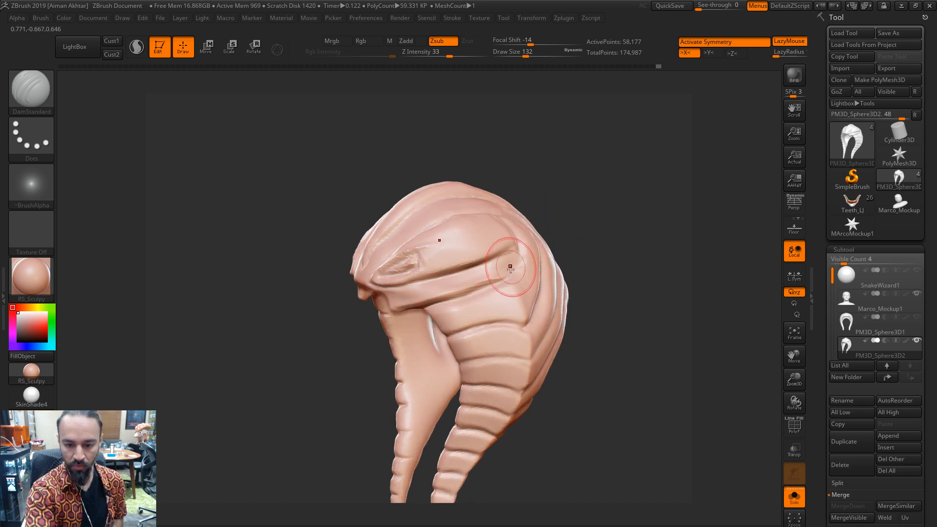
pyautogui.moveTo(613, 258); pyautogui.dragTo(629, 259)
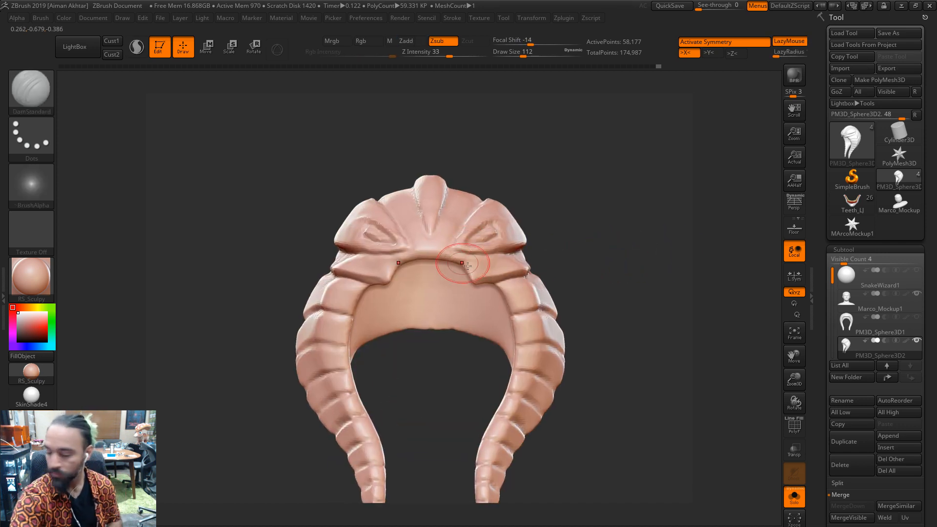
pyautogui.press('s')
pyautogui.click(379, 274)
pyautogui.moveTo(589, 221)
pyautogui.mouseDown()
pyautogui.moveTo(678, 225)
pyautogui.moveTo(584, 207)
pyautogui.moveTo(610, 214)
pyautogui.mouseUp()
# Pull the inner corners of the flaps down into pointed fangs with the Move brush at draw size 51, then enlarge the brush to 97
pyautogui.press('b')
pyautogui.press('m')
pyautogui.press('v')
pyautogui.press('s')
pyautogui.moveTo(567, 238); pyautogui.dragTo(564, 238)
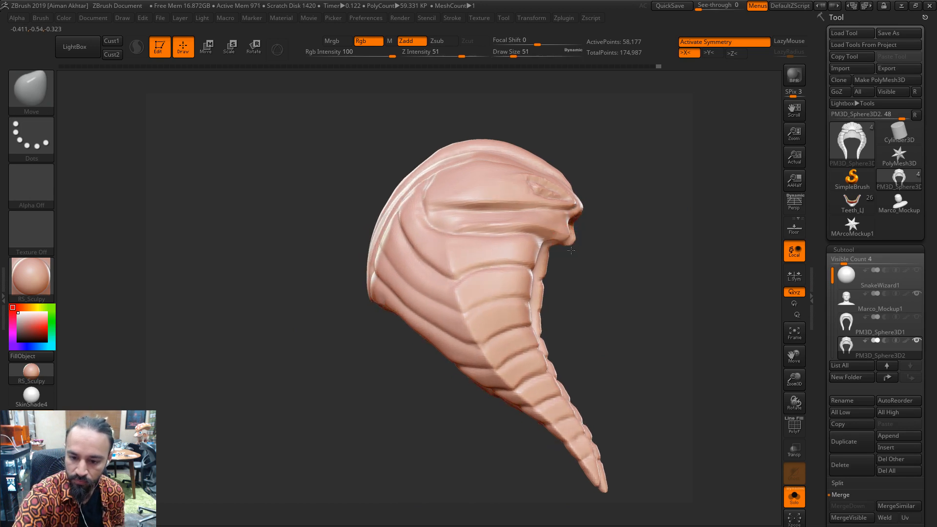
pyautogui.moveTo(628, 240)
pyautogui.keyDown('shift'); pyautogui.mouseDown()
pyautogui.moveTo(659, 227)
pyautogui.moveTo(611, 209)
pyautogui.moveTo(625, 221)
pyautogui.mouseUp(); pyautogui.keyUp('shift')
pyautogui.press('s')
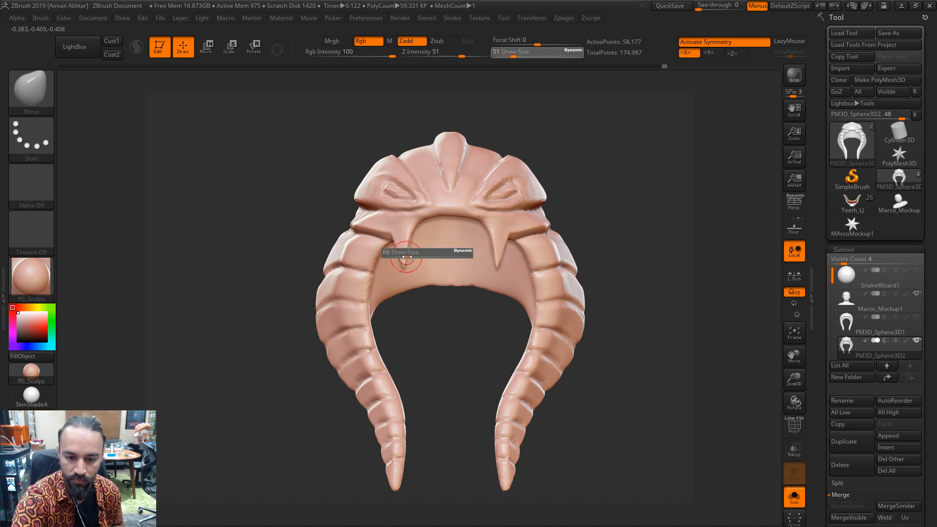
pyautogui.moveTo(403, 255)
pyautogui.mouseDown()
pyautogui.moveTo(413, 257)
pyautogui.moveTo(398, 238)
pyautogui.mouseUp()
pyautogui.press('s')
# Turn off Solo to show the bust and adjust the fangs against the face with the Move brush at draw size 393
pyautogui.keyDown('alt'); pyautogui.moveTo(627, 203); pyautogui.dragTo(586, 190); pyautogui.keyUp('alt')
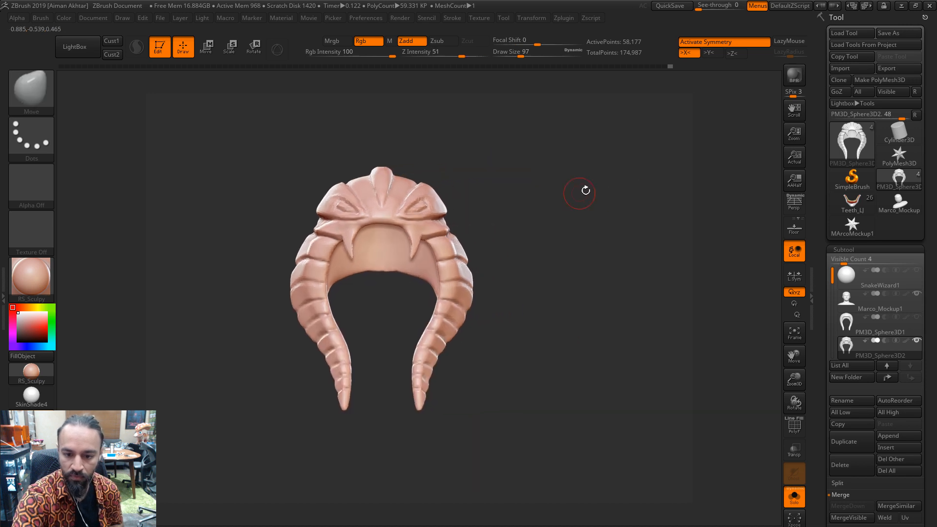
pyautogui.click(799, 504)
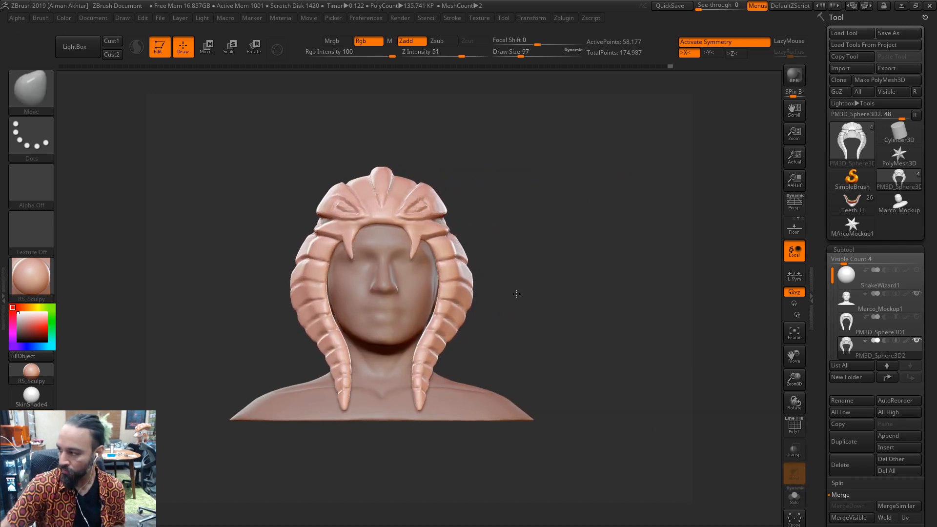
pyautogui.moveTo(517, 294); pyautogui.dragTo(539, 313)
pyautogui.press('s')
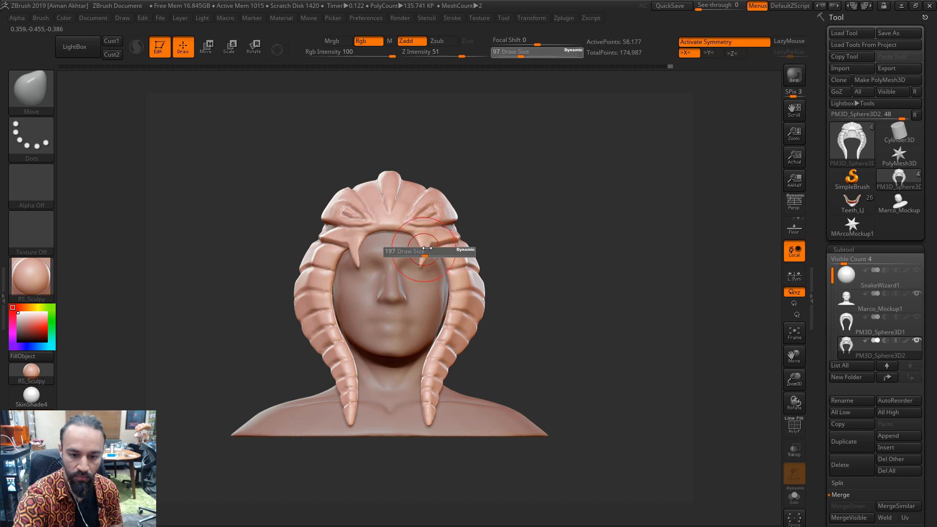
pyautogui.moveTo(423, 264); pyautogui.dragTo(422, 257)
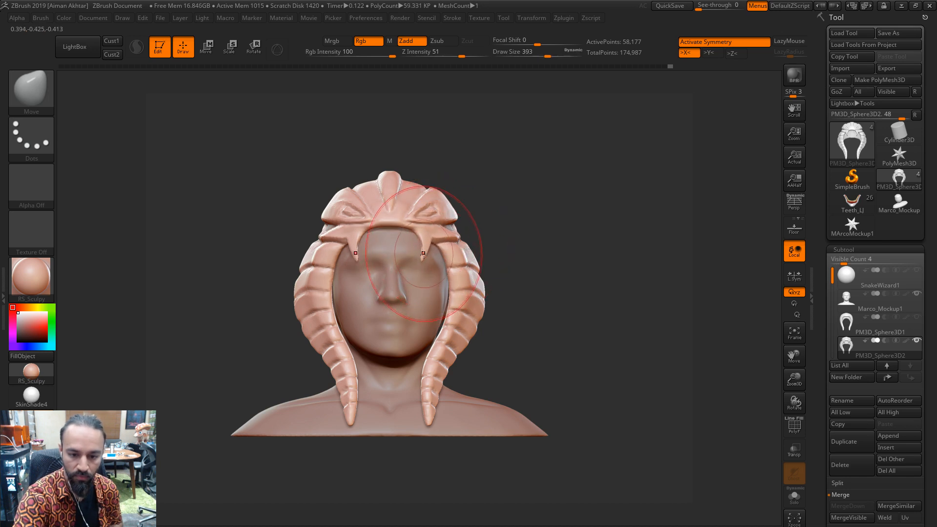
pyautogui.press('s')
pyautogui.click(422, 251)
pyautogui.moveTo(437, 239); pyautogui.dragTo(415, 262, button='right')
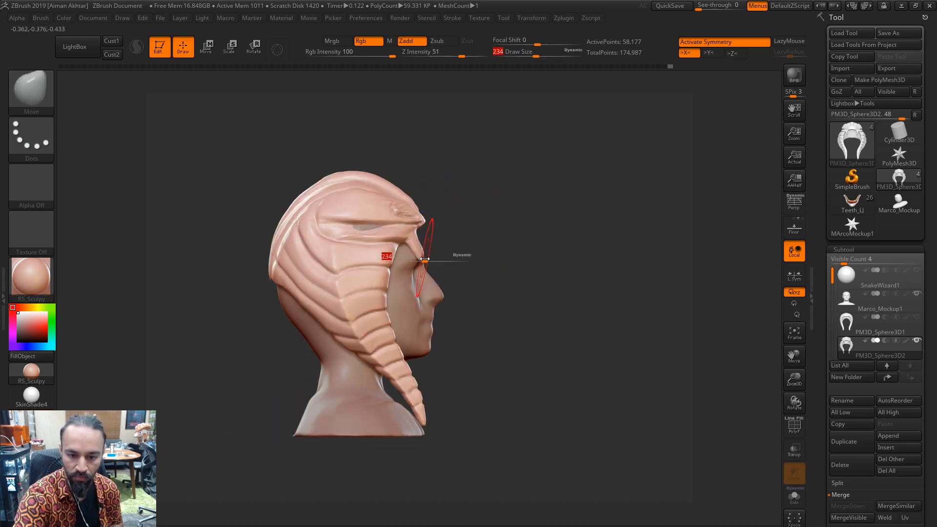
# Pull the fangs forward off the bust's face from the side with the Move brush, starting at draw size 234
pyautogui.moveTo(424, 259); pyautogui.dragTo(427, 199)
pyautogui.press('s')
pyautogui.click(422, 255)
pyautogui.press('s')
pyautogui.click(419, 249)
pyautogui.press('s')
pyautogui.click(424, 242)
# Push the front tip of the brow forward in side profile with the Move brush at draw size 559
pyautogui.press('s')
pyautogui.click(427, 228)
pyautogui.press('s')
pyautogui.click(438, 212)
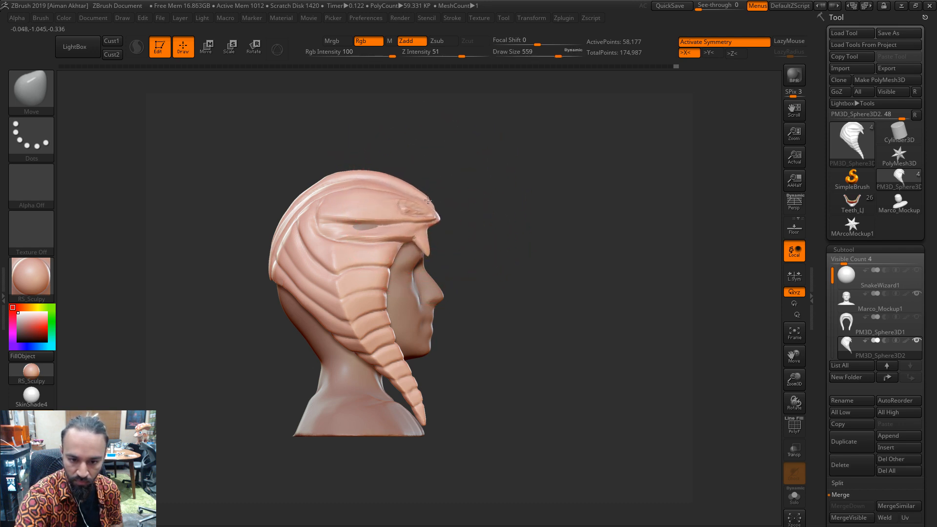
pyautogui.press('s')
pyautogui.click(437, 213)
pyautogui.moveTo(435, 217); pyautogui.dragTo(442, 214)
pyautogui.moveTo(525, 209)
pyautogui.keyDown('shift'); pyautogui.mouseDown()
pyautogui.moveTo(474, 217)
pyautogui.moveTo(444, 237)
pyautogui.mouseUp(); pyautogui.keyUp('shift')
# Pull the groove below the brow form outward over the bust with the Move brush at draw size 172, then switch to Clay at 116
pyautogui.press('s')
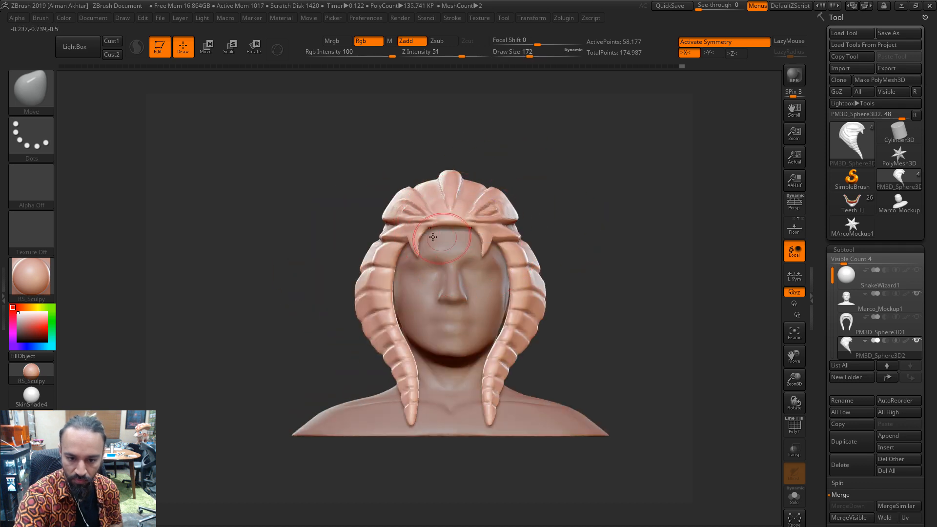
pyautogui.moveTo(578, 200); pyautogui.dragTo(632, 202)
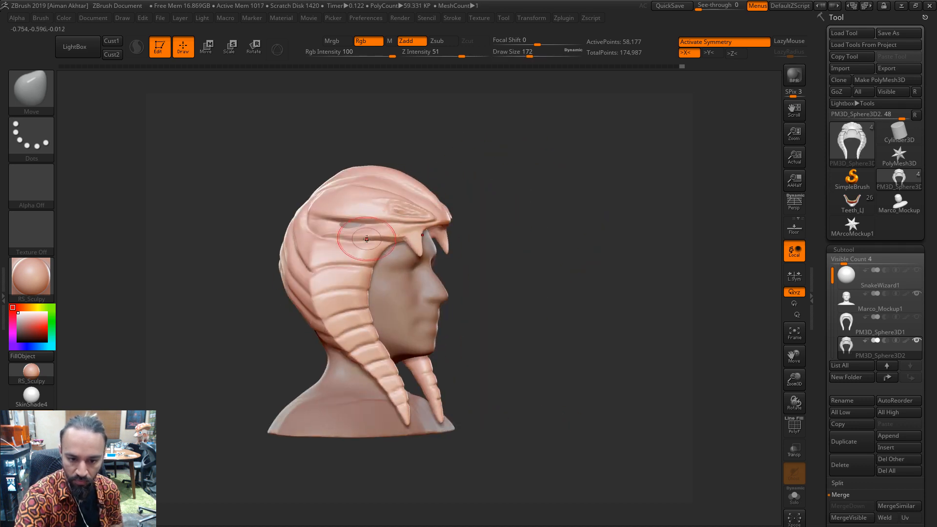
pyautogui.press('s')
pyautogui.moveTo(374, 235); pyautogui.dragTo(368, 234)
pyautogui.press('b')
pyautogui.press('c')
pyautogui.press('l')
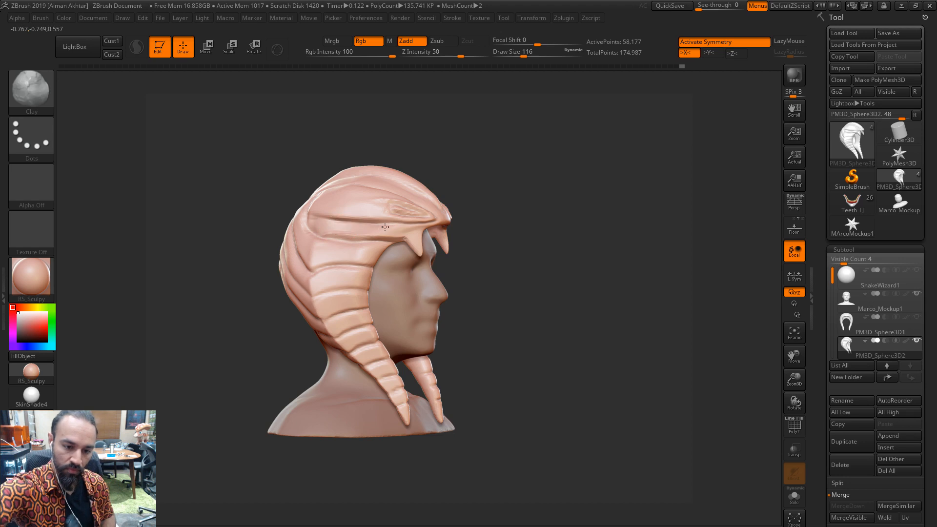
pyautogui.keyDown('shift'); pyautogui.moveTo(479, 205); pyautogui.dragTo(541, 197); pyautogui.keyUp('shift')
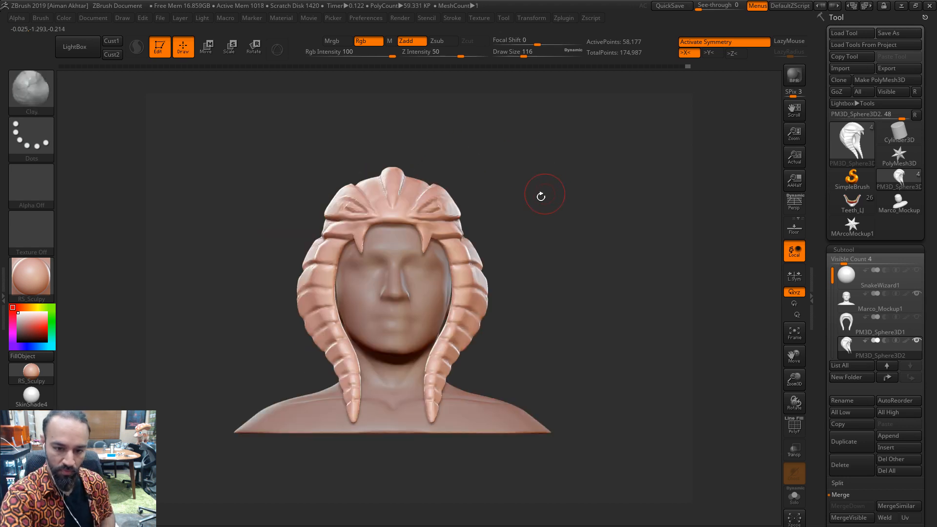
# Widen the outer ends of the flaps below the brow forms from the front with the Move brush at draw size 228
pyautogui.press('b')
pyautogui.press('m')
pyautogui.press('v')
pyautogui.press('s')
pyautogui.moveTo(461, 238); pyautogui.dragTo(473, 235)
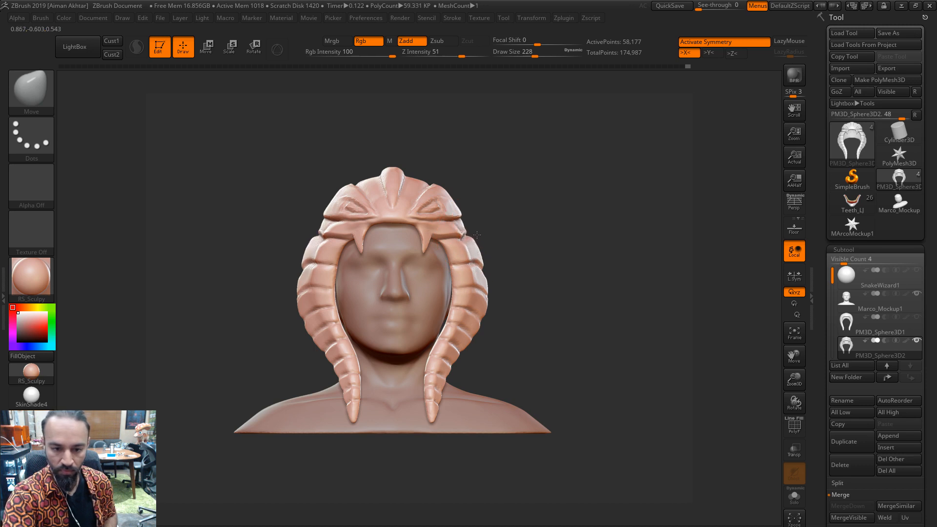
pyautogui.moveTo(507, 235); pyautogui.dragTo(541, 240)
# Refine the outer ends of the side flaps from several angles with the Move brush at draw sizes 154, 94 and 145
pyautogui.press('s')
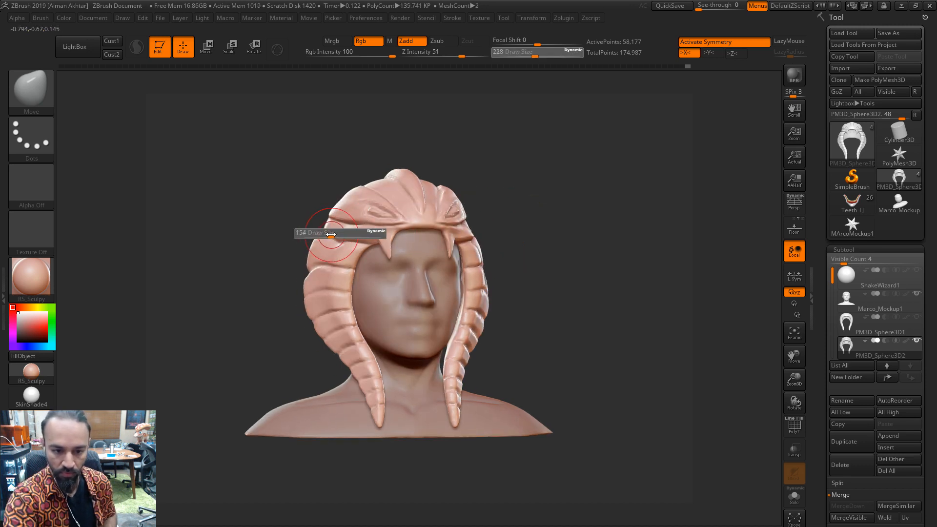
pyautogui.moveTo(337, 236); pyautogui.dragTo(320, 226)
pyautogui.press('s')
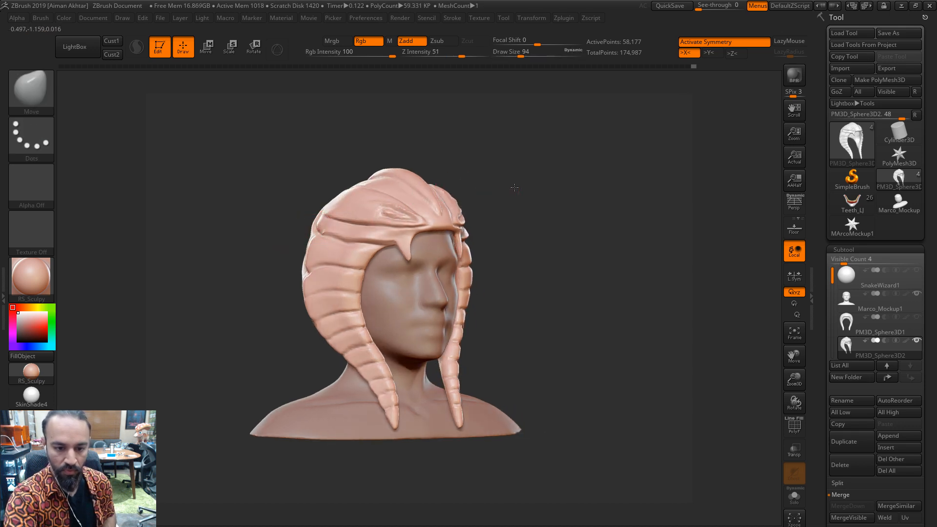
pyautogui.moveTo(514, 187)
pyautogui.mouseDown()
pyautogui.moveTo(490, 190)
pyautogui.moveTo(484, 210)
pyautogui.moveTo(399, 209)
pyautogui.mouseUp()
pyautogui.press('s')
pyautogui.moveTo(322, 232); pyautogui.dragTo(332, 231)
pyautogui.moveTo(420, 210); pyautogui.dragTo(323, 205)
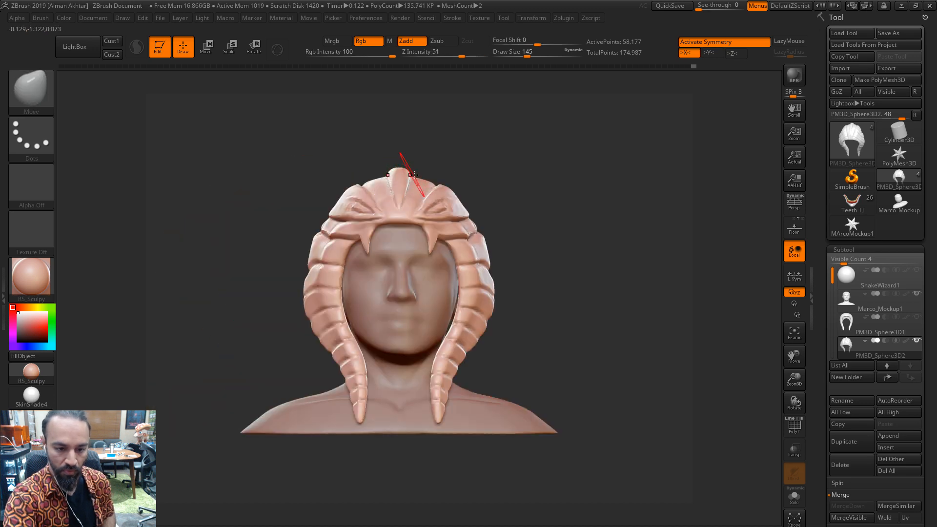
pyautogui.moveTo(536, 162); pyautogui.dragTo(558, 172)
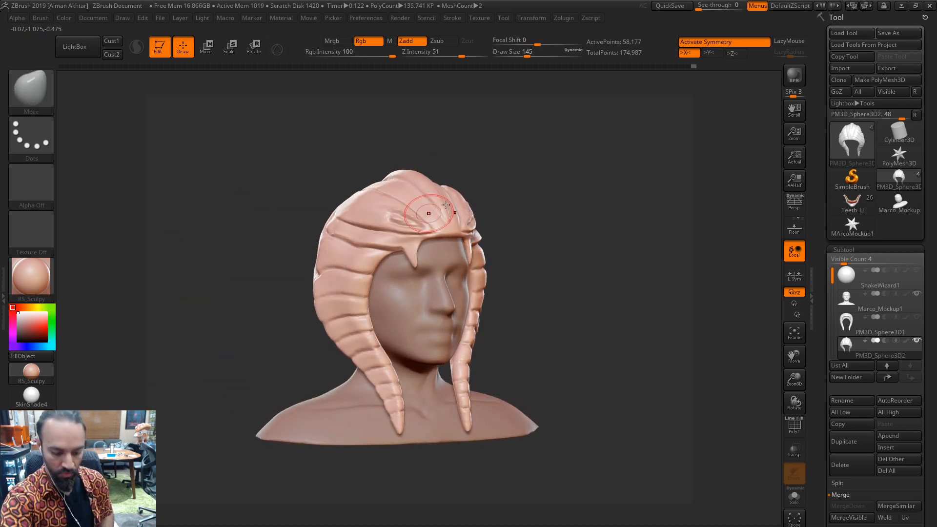
pyautogui.moveTo(473, 202); pyautogui.dragTo(410, 210)
pyautogui.moveTo(486, 200); pyautogui.dragTo(533, 195)
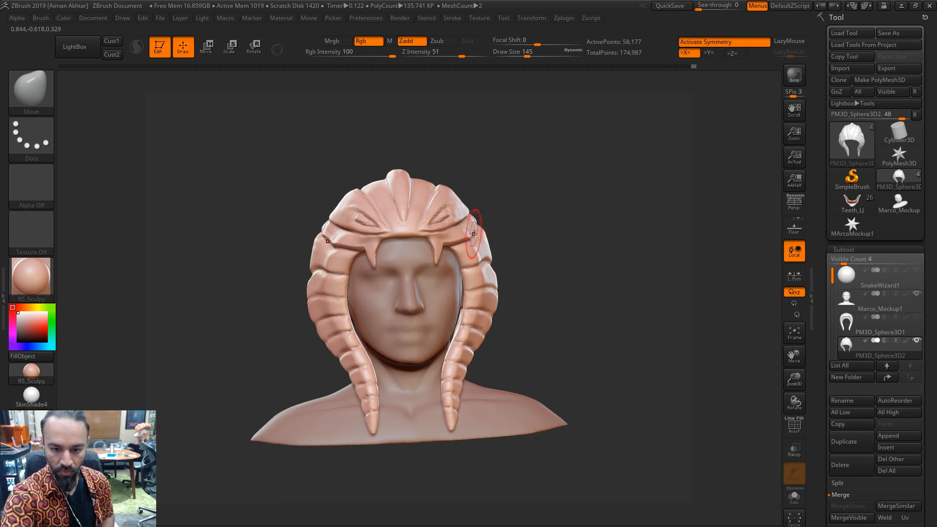
# Smooth the side of the snake hood beside the brow and switch to the Pinch brush
pyautogui.press('shift')
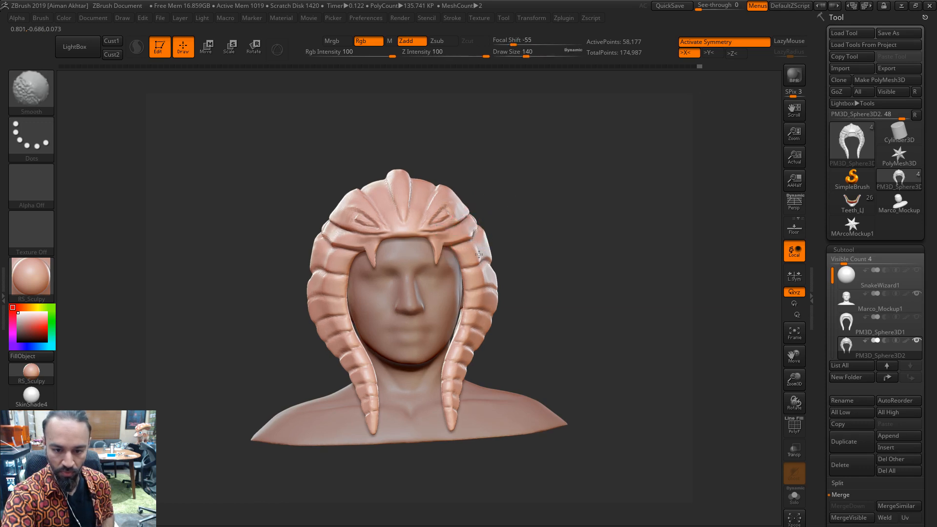
pyautogui.moveTo(542, 220); pyautogui.dragTo(558, 209)
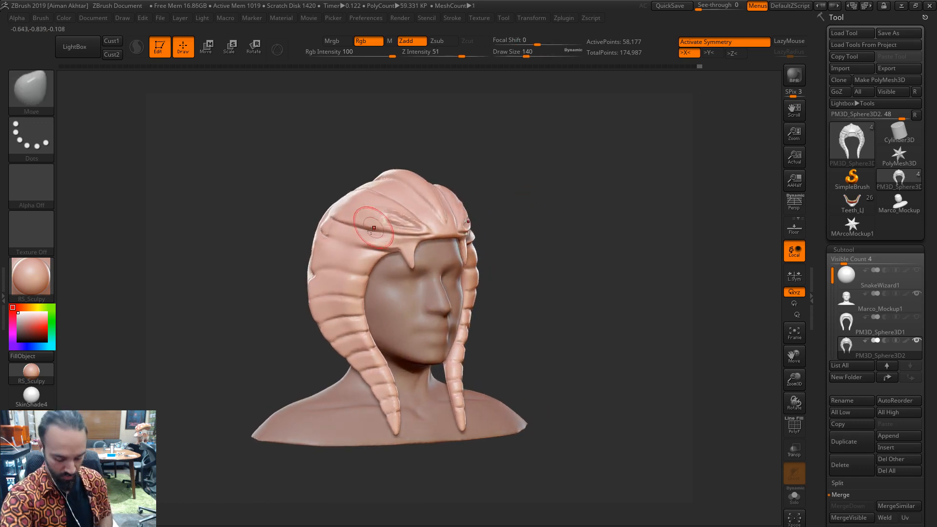
pyautogui.moveTo(497, 207); pyautogui.dragTo(356, 247)
pyautogui.press('b')
pyautogui.press('p')
pyautogui.press('i')
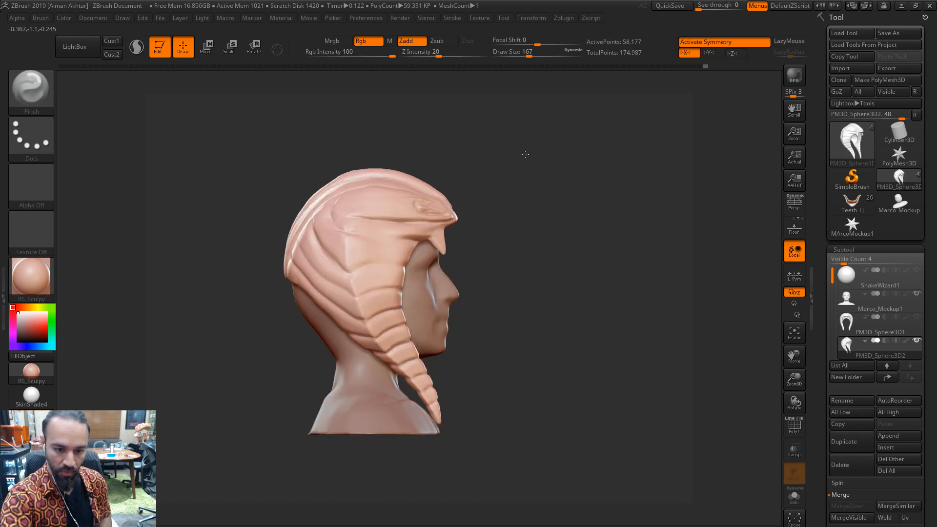
# Push the hood's sides outward at cheek and temple level with the Move brush at draw size 207
pyautogui.moveTo(508, 210); pyautogui.dragTo(562, 174)
pyautogui.press('b')
pyautogui.press('m')
pyautogui.press('v')
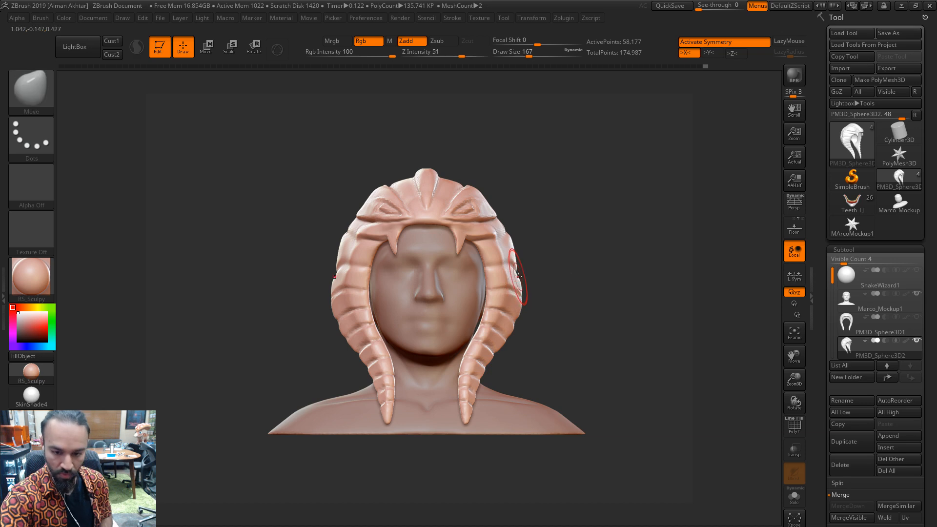
pyautogui.press('s')
pyautogui.moveTo(518, 280); pyautogui.dragTo(528, 276)
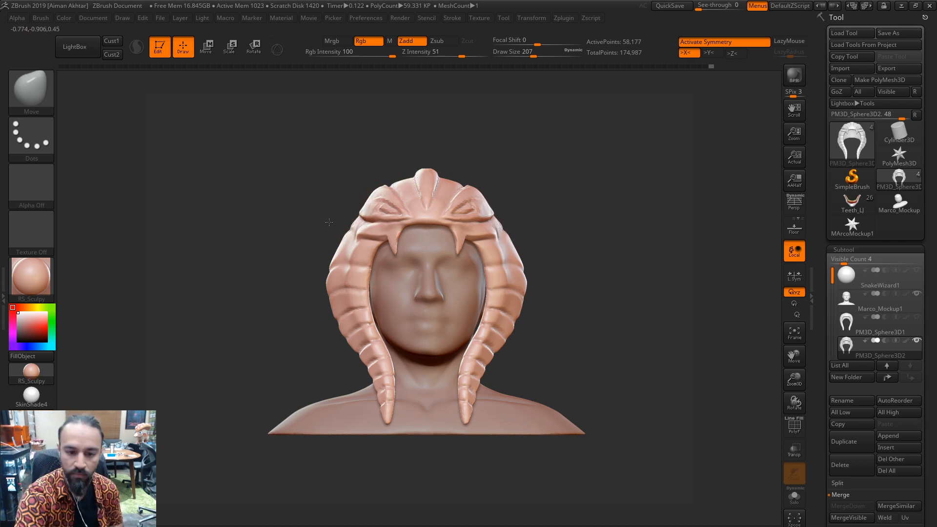
pyautogui.moveTo(329, 222); pyautogui.dragTo(360, 203)
# Smooth the folds on the hood's upper side in profile
pyautogui.moveTo(463, 148)
pyautogui.mouseDown()
pyautogui.moveTo(576, 142)
pyautogui.moveTo(439, 171)
pyautogui.moveTo(233, 250)
pyautogui.mouseUp()
pyautogui.press(']')
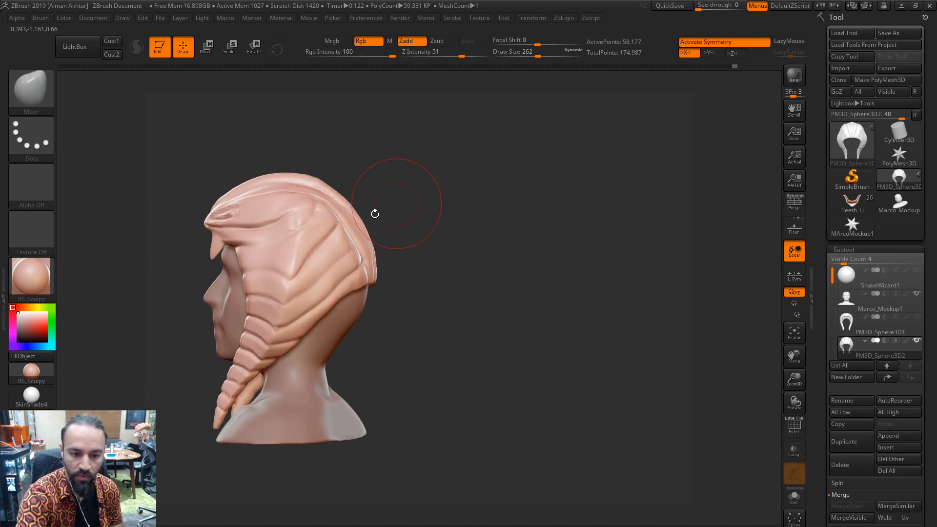
pyautogui.press('shift')
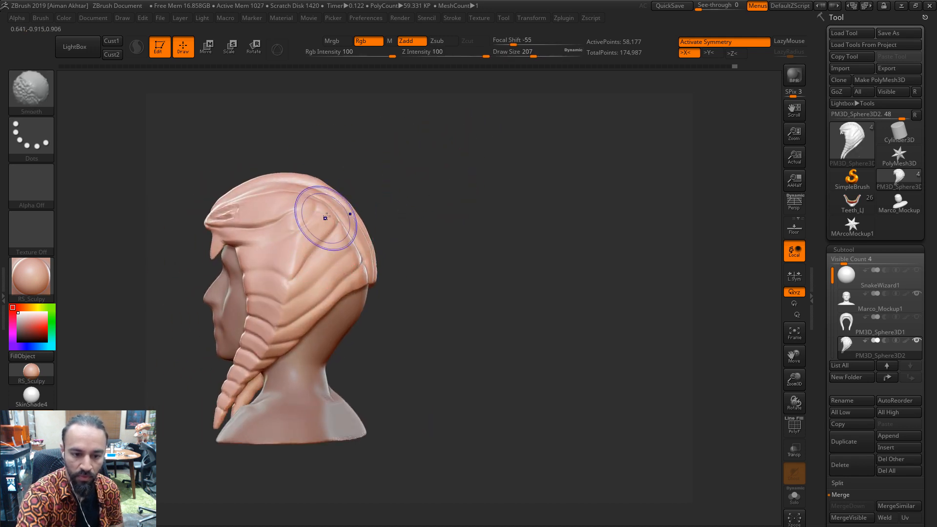
pyautogui.keyDown('shift'); pyautogui.moveTo(287, 220); pyautogui.dragTo(274, 221); pyautogui.keyUp('shift')
pyautogui.keyDown('shift'); pyautogui.moveTo(387, 178); pyautogui.dragTo(593, 178); pyautogui.keyUp('shift')
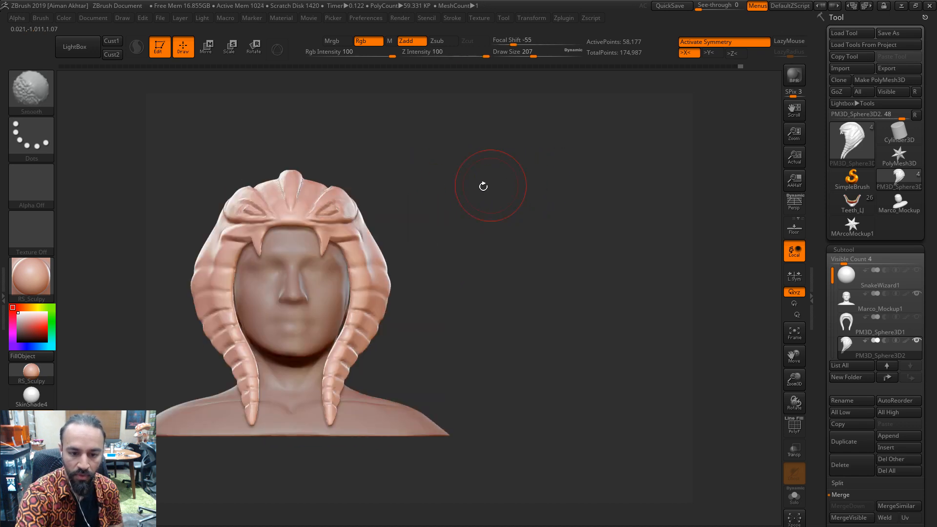
# Adjust the hood's brow corners and central crest with the Move brush at draw size 172
pyautogui.moveTo(482, 184)
pyautogui.keyDown('alt'); pyautogui.mouseDown()
pyautogui.moveTo(493, 157)
pyautogui.moveTo(542, 169)
pyautogui.mouseUp(); pyautogui.keyUp('alt')
pyautogui.press('shift')
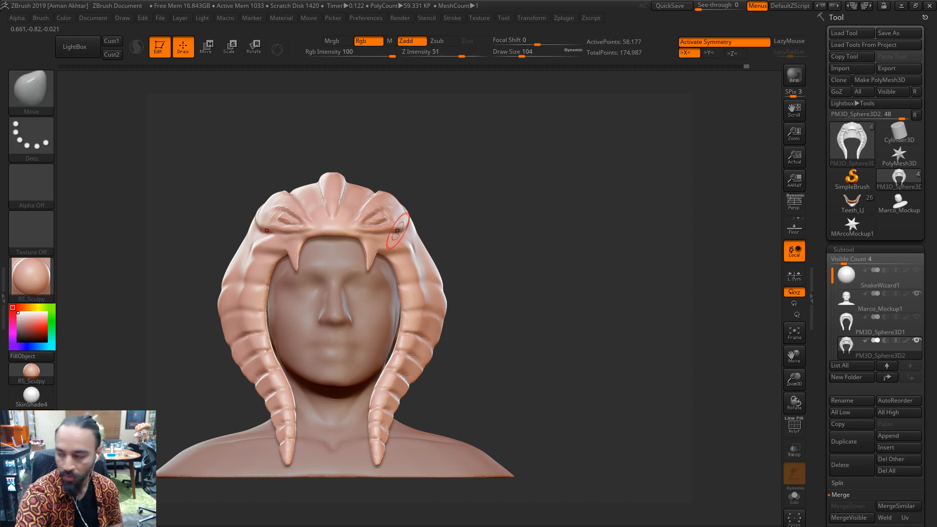
pyautogui.press('s')
pyautogui.moveTo(398, 231); pyautogui.dragTo(405, 232)
pyautogui.moveTo(449, 195); pyautogui.dragTo(435, 244)
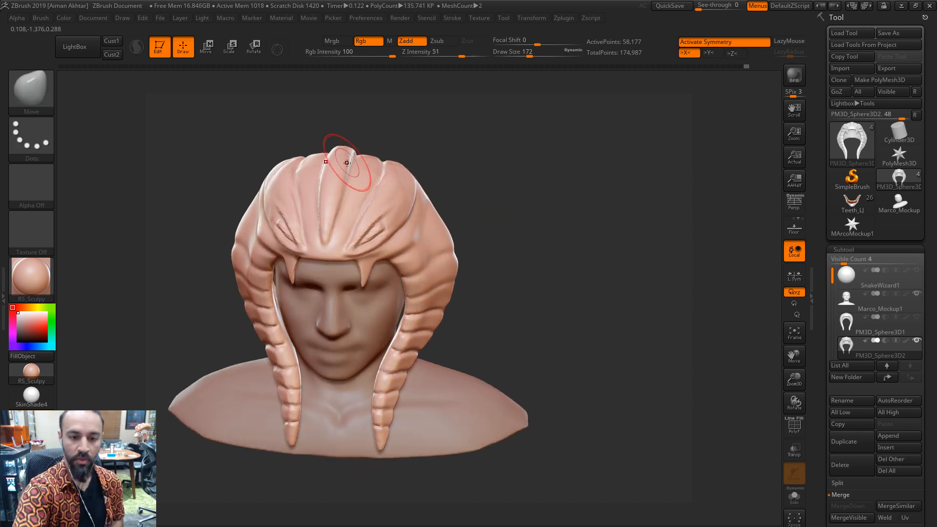
pyautogui.moveTo(346, 162); pyautogui.dragTo(362, 146)
pyautogui.moveTo(517, 147)
pyautogui.keyDown('alt'); pyautogui.mouseDown()
pyautogui.moveTo(532, 197)
pyautogui.moveTo(503, 230)
pyautogui.mouseUp(); pyautogui.keyUp('alt')
# Build up the ridges along the hood's crown with the Standard brush
pyautogui.press('b')
pyautogui.press('s')
pyautogui.press('t')
pyautogui.moveTo(383, 188)
pyautogui.mouseDown()
pyautogui.moveTo(349, 213)
pyautogui.moveTo(326, 303)
pyautogui.mouseUp()
pyautogui.keyDown('shift'); pyautogui.moveTo(527, 131); pyautogui.dragTo(489, 176); pyautogui.keyUp('shift')
pyautogui.keyDown('alt'); pyautogui.moveTo(467, 226); pyautogui.dragTo(509, 216); pyautogui.keyUp('alt')
pyautogui.hotkey('ctrl', 'z')
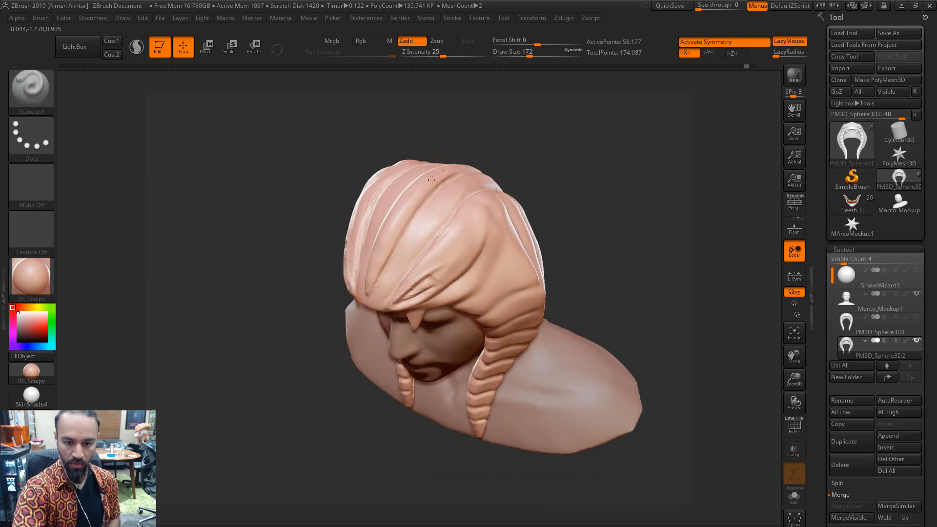
pyautogui.hotkey('ctrl', 'shift', 'z')
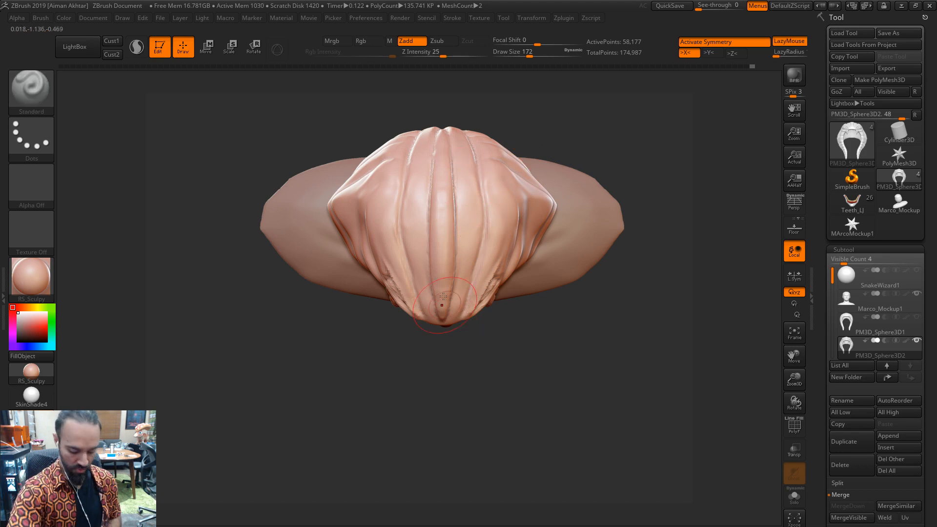
# Reshape the hood's sides near the temples with a large Move brush, undoing the first attempt
pyautogui.press('b')
pyautogui.press('m')
pyautogui.press('v')
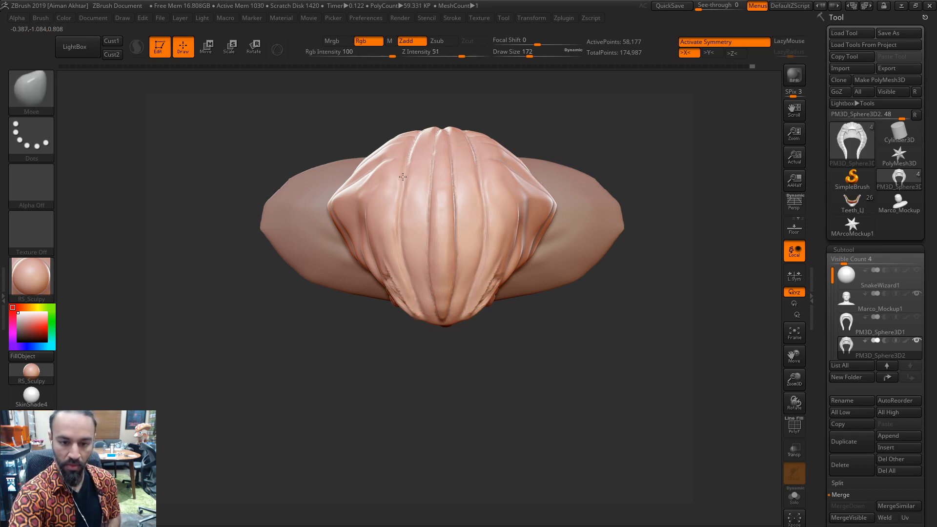
pyautogui.keyDown('shift'); pyautogui.moveTo(627, 151); pyautogui.dragTo(592, 282); pyautogui.keyUp('shift')
pyautogui.press('s')
pyautogui.moveTo(482, 212)
pyautogui.mouseDown()
pyautogui.moveTo(496, 211)
pyautogui.moveTo(467, 207)
pyautogui.moveTo(450, 211)
pyautogui.moveTo(456, 218)
pyautogui.mouseUp()
pyautogui.hotkey('ctrl', 'z')
pyautogui.press('s')
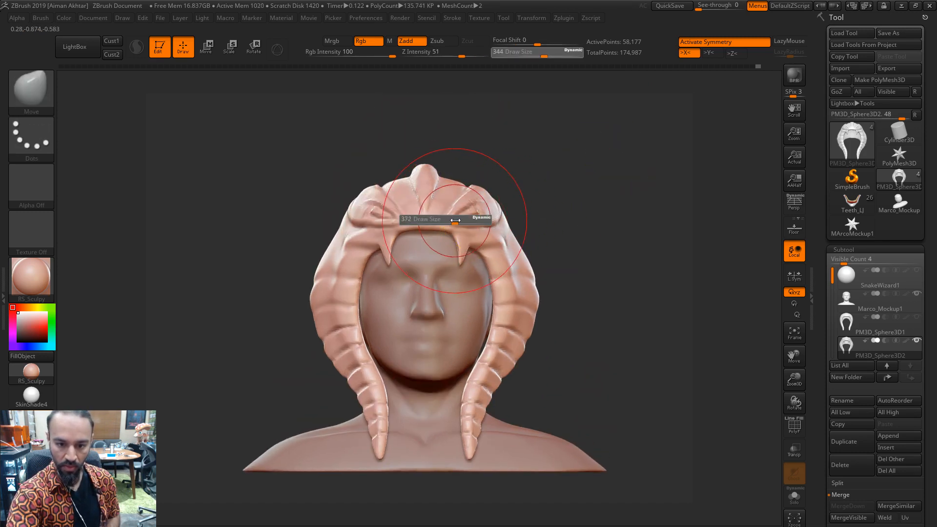
pyautogui.keyDown('shift'); pyautogui.moveTo(542, 192); pyautogui.dragTo(589, 190); pyautogui.keyUp('shift')
pyautogui.moveTo(499, 225); pyautogui.dragTo(444, 239)
# Refine the hood's side above the face opening with the Move brush at adjusted sizes
pyautogui.press('s')
pyautogui.moveTo(443, 240); pyautogui.dragTo(436, 244)
pyautogui.keyDown('shift'); pyautogui.moveTo(620, 212); pyautogui.dragTo(520, 191); pyautogui.keyUp('shift')
pyautogui.press('s')
pyautogui.moveTo(414, 235); pyautogui.dragTo(400, 238)
pyautogui.press('s')
# Carve creases across the hood's temple above the face opening with the DamStandard brush at draw size 68
pyautogui.press('b')
pyautogui.press('d')
pyautogui.press('s')
pyautogui.moveTo(558, 350); pyautogui.dragTo(630, 348)
pyautogui.press('s')
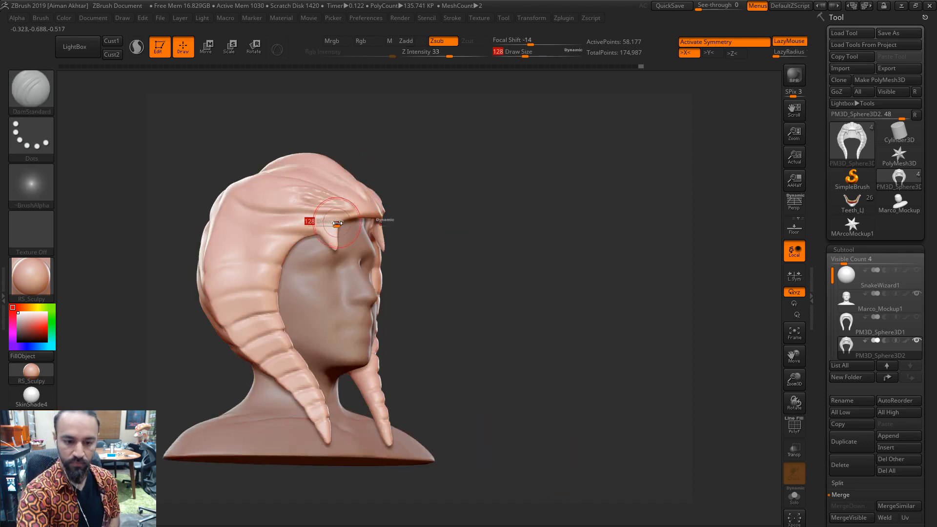
pyautogui.moveTo(325, 235); pyautogui.dragTo(315, 235)
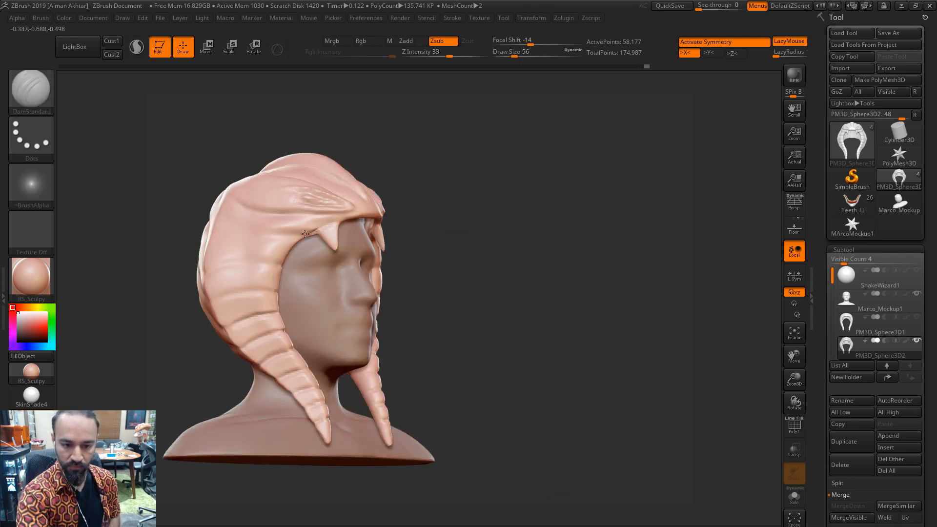
pyautogui.moveTo(441, 197)
pyautogui.keyDown('shift'); pyautogui.mouseDown()
pyautogui.moveTo(554, 203)
pyautogui.moveTo(513, 211)
pyautogui.mouseUp(); pyautogui.keyUp('shift')
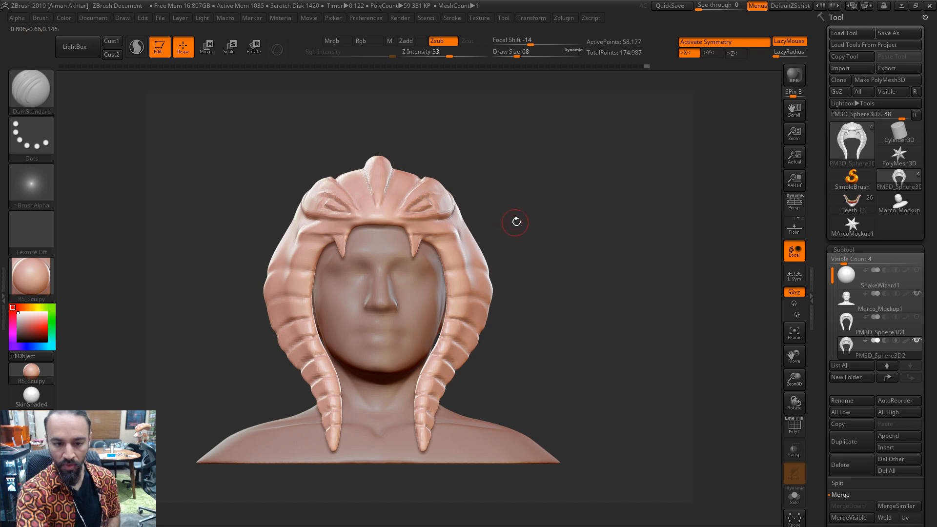
# Undo the last crease and recut the segment lines from the hood's upper side to the face opening
pyautogui.moveTo(517, 222); pyautogui.dragTo(447, 206)
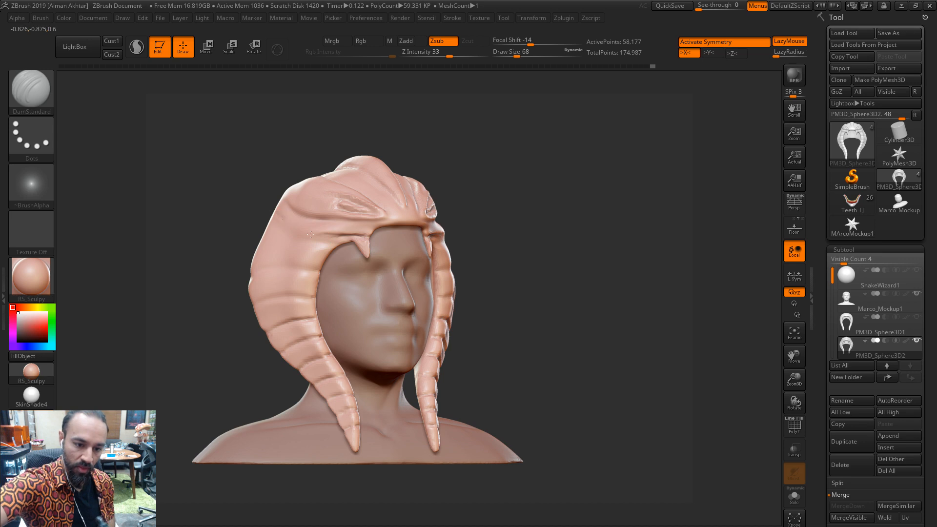
pyautogui.hotkey('ctrl', 'z')
pyautogui.moveTo(287, 217); pyautogui.dragTo(372, 235)
pyautogui.moveTo(552, 142); pyautogui.dragTo(481, 169)
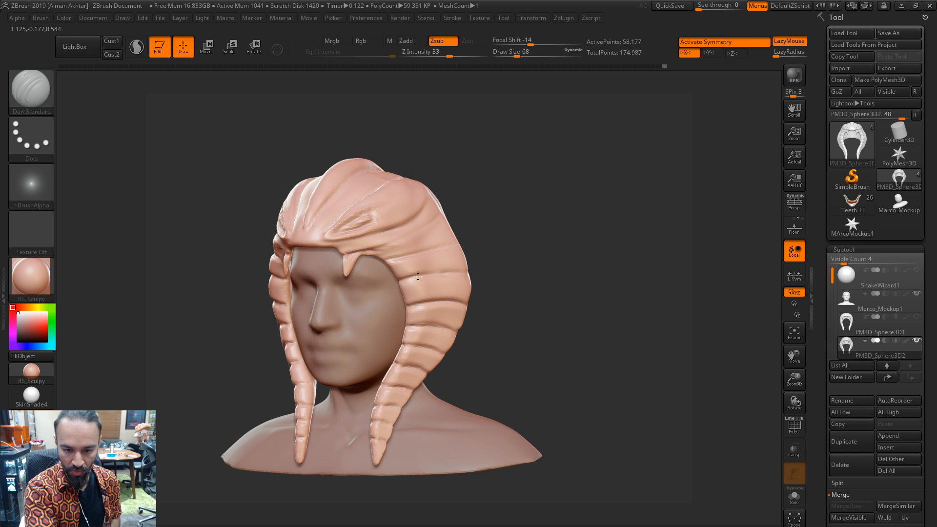
pyautogui.moveTo(522, 234); pyautogui.dragTo(432, 259)
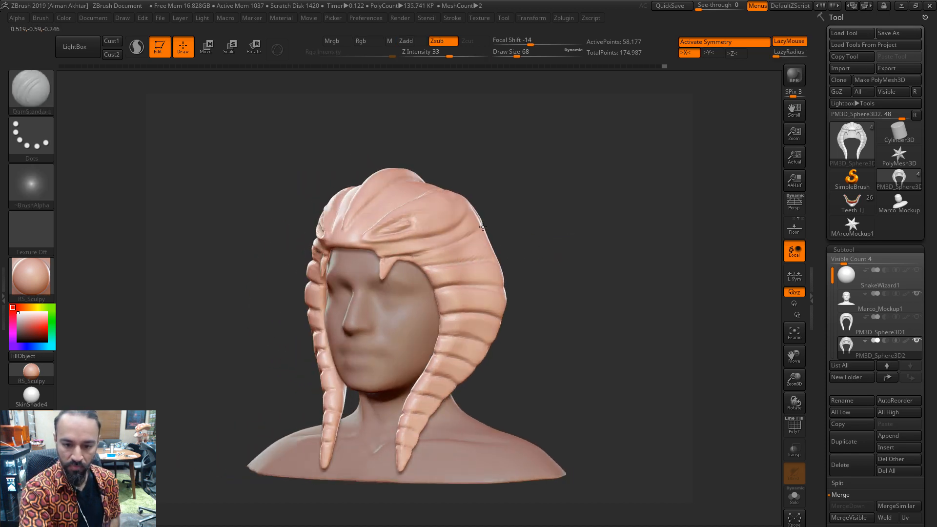
pyautogui.keyDown('shift'); pyautogui.moveTo(525, 213); pyautogui.dragTo(553, 168); pyautogui.keyUp('shift')
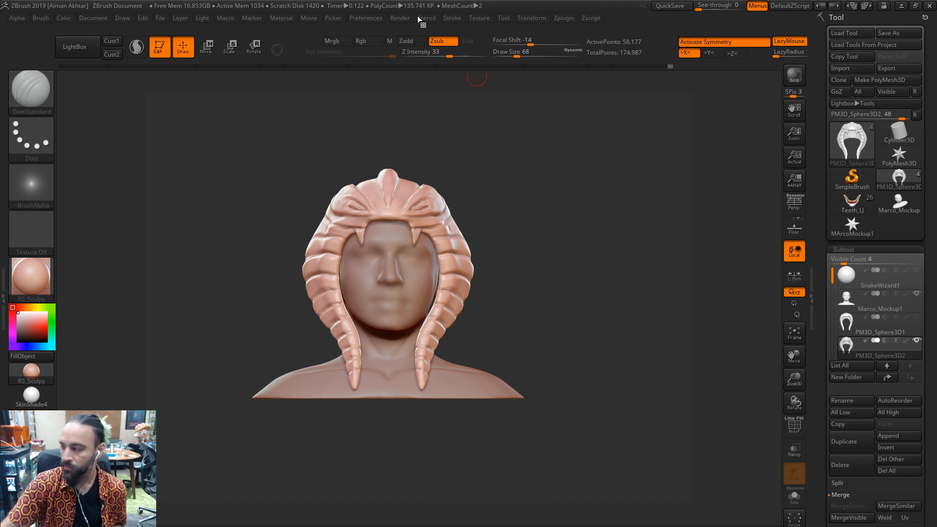
# Switch to the Move brush and set its draw size to 280
pyautogui.moveTo(529, 176)
pyautogui.mouseDown()
pyautogui.moveTo(559, 180)
pyautogui.moveTo(571, 204)
pyautogui.mouseUp()
pyautogui.press('b')
pyautogui.press('m')
pyautogui.press('v')
pyautogui.press('s')
pyautogui.moveTo(412, 192); pyautogui.dragTo(435, 191)
pyautogui.keyDown('shift'); pyautogui.moveTo(478, 167); pyautogui.dragTo(470, 153); pyautogui.keyUp('shift')
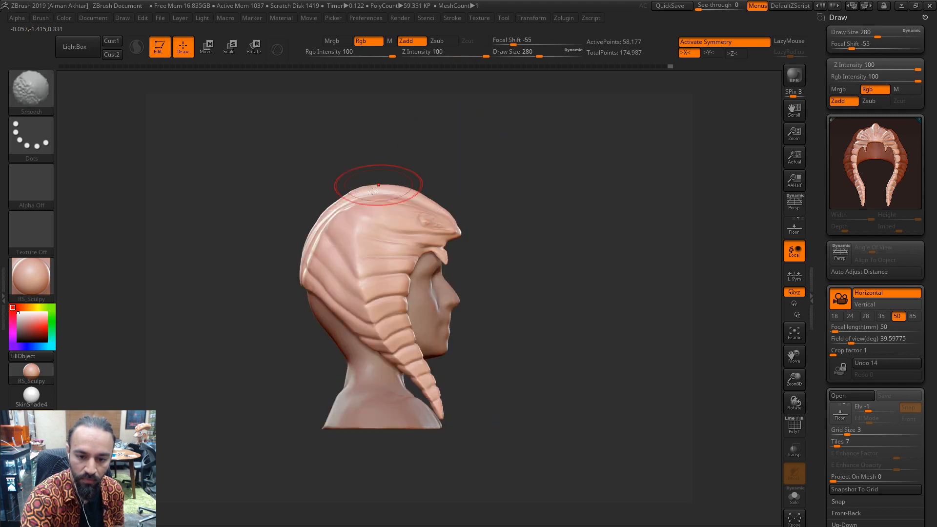
# Try to stretch the snake's snout forward with the Move brush at draw size 620
pyautogui.press('s')
pyautogui.moveTo(370, 194); pyautogui.dragTo(377, 194)
pyautogui.press('s')
pyautogui.moveTo(432, 210); pyautogui.dragTo(452, 211)
pyautogui.moveTo(456, 219); pyautogui.dragTo(510, 224)
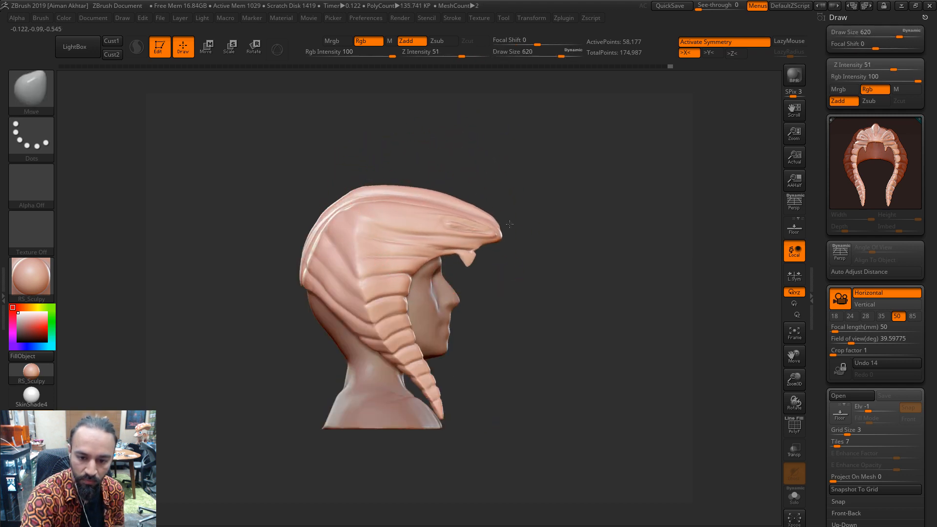
pyautogui.moveTo(581, 199)
pyautogui.mouseDown()
pyautogui.moveTo(434, 215)
pyautogui.moveTo(417, 230)
pyautogui.moveTo(570, 217)
pyautogui.moveTo(470, 224)
pyautogui.moveTo(464, 233)
pyautogui.mouseUp()
pyautogui.press('s')
pyautogui.moveTo(576, 209)
pyautogui.mouseDown()
pyautogui.moveTo(597, 197)
pyautogui.moveTo(454, 202)
pyautogui.moveTo(464, 234)
pyautogui.moveTo(483, 213)
pyautogui.mouseUp()
pyautogui.hotkey('ctrl', 'z')
pyautogui.press('s')
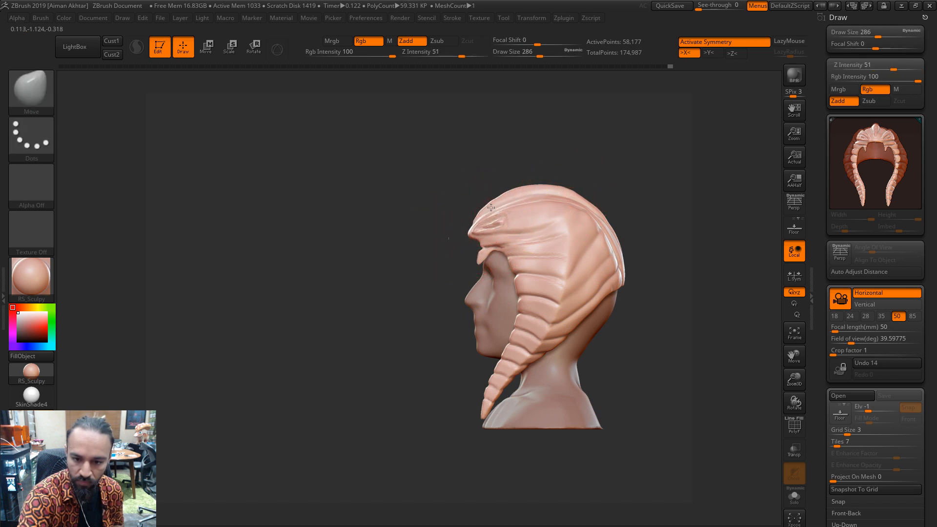
# Adjust the hood's side profile with the Move brush at draw size 422
pyautogui.keyDown('alt'); pyautogui.moveTo(582, 154); pyautogui.dragTo(541, 137); pyautogui.keyUp('alt')
pyautogui.press('s')
pyautogui.moveTo(520, 187)
pyautogui.mouseDown()
pyautogui.moveTo(543, 189)
pyautogui.moveTo(519, 219)
pyautogui.mouseUp()
pyautogui.press('s')
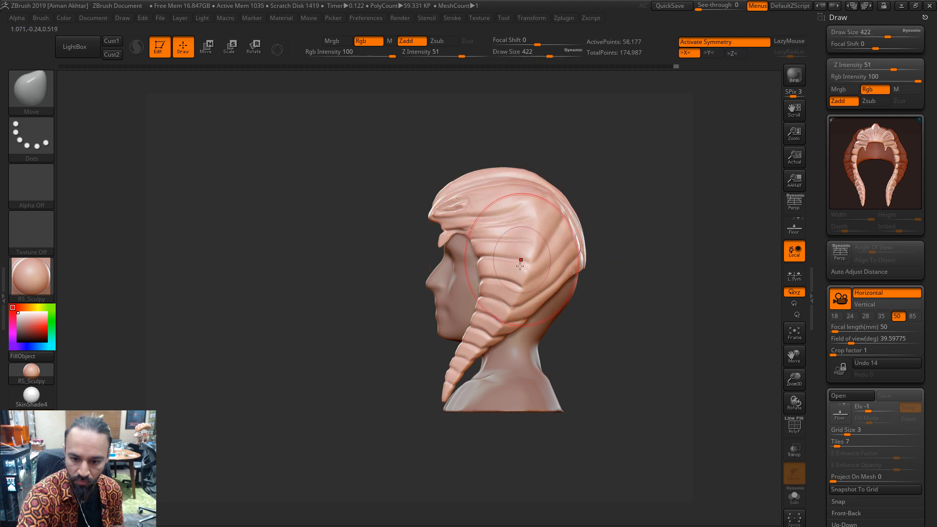
pyautogui.keyDown('shift'); pyautogui.moveTo(577, 201); pyautogui.dragTo(651, 178); pyautogui.keyUp('shift')
pyautogui.keyDown('shift'); pyautogui.moveTo(551, 202); pyautogui.dragTo(598, 190); pyautogui.keyUp('shift')
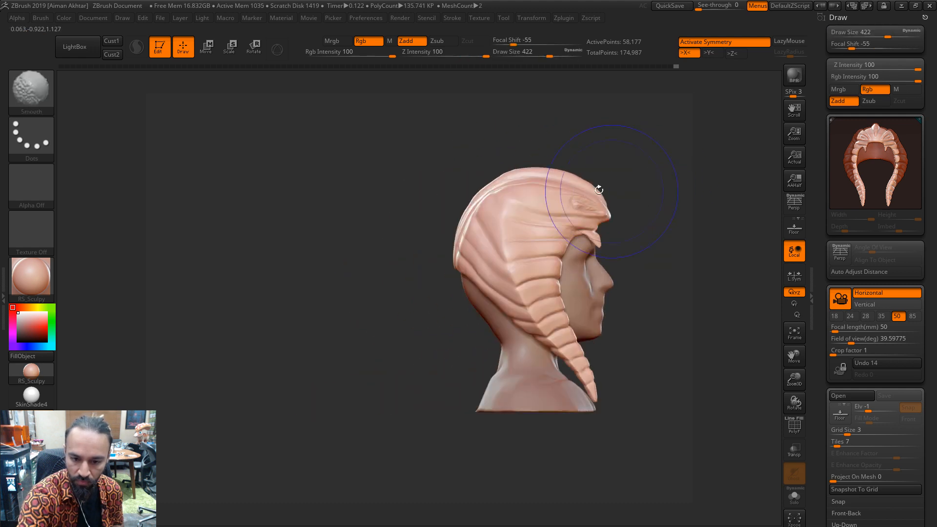
# Flatten the segments on the hood's side with the hPolish brush at draw size 299
pyautogui.moveTo(651, 251); pyautogui.dragTo(537, 313)
pyautogui.press('b')
pyautogui.press('h')
pyautogui.press('p')
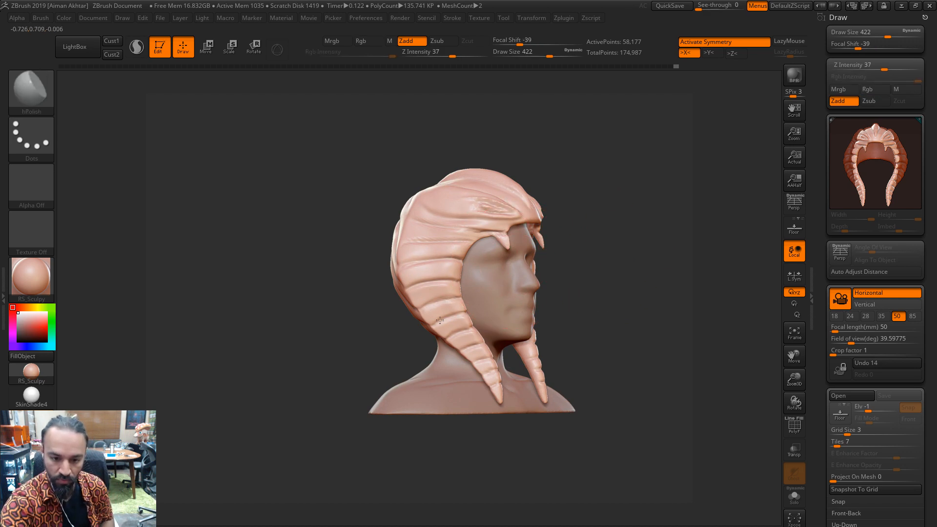
pyautogui.moveTo(586, 190); pyautogui.dragTo(529, 220)
pyautogui.press('s')
pyautogui.moveTo(475, 252); pyautogui.dragTo(461, 235)
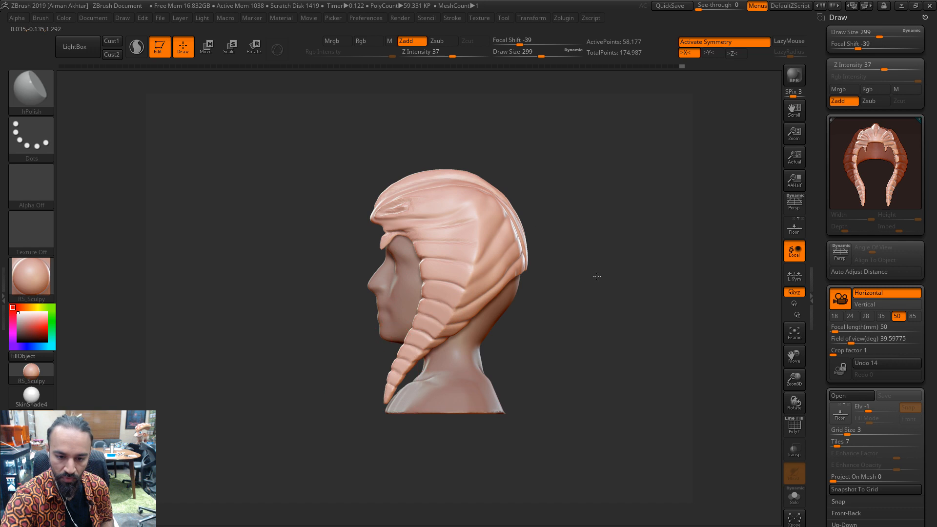
pyautogui.keyDown('shift'); pyautogui.moveTo(596, 277); pyautogui.dragTo(647, 273); pyautogui.keyUp('shift')
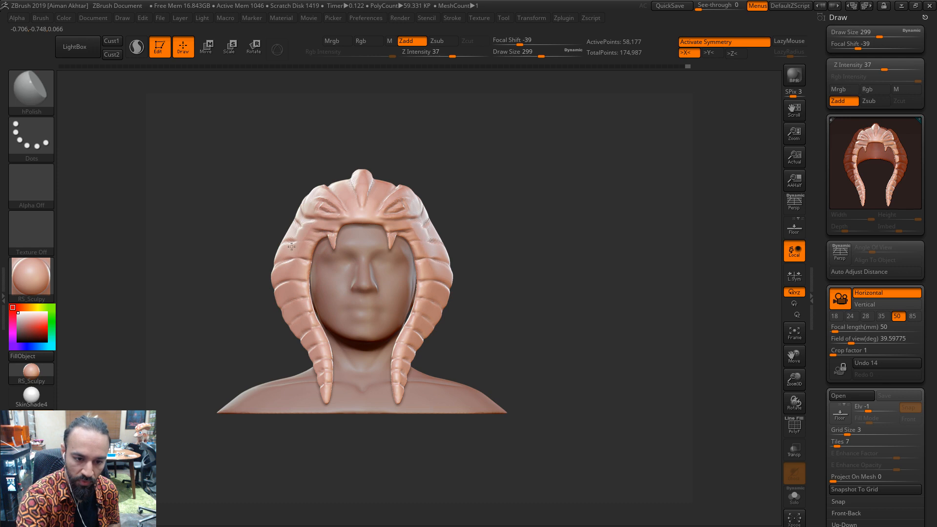
# Polish the hood's upper side near the temple with the hPolish brush at draw size 228
pyautogui.press('s')
pyautogui.moveTo(294, 240); pyautogui.dragTo(297, 236)
pyautogui.keyDown('alt'); pyautogui.moveTo(555, 253); pyautogui.dragTo(623, 273); pyautogui.keyUp('alt')
pyautogui.moveTo(518, 316); pyautogui.dragTo(567, 319)
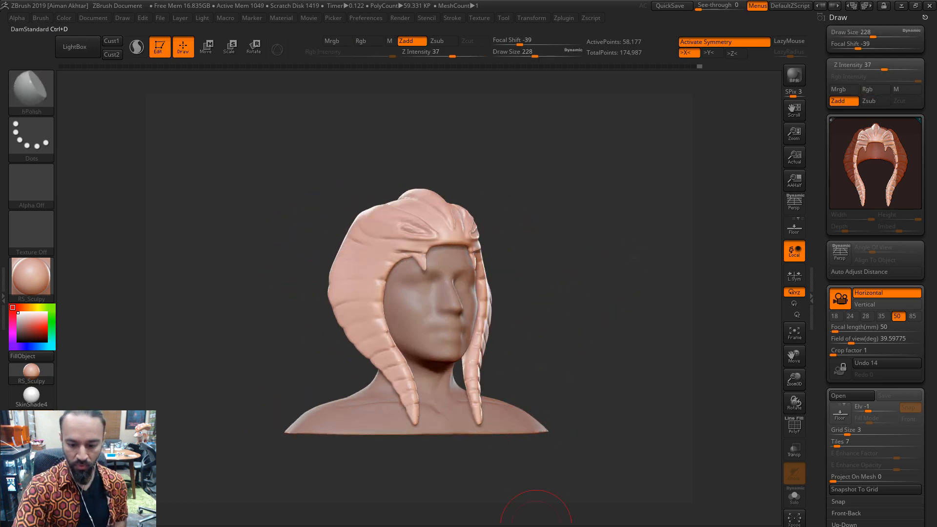
# Deepen the creases between the hood's side segments with the DamStandard brush at draw size 120
pyautogui.click(536, 525)
pyautogui.keyDown('alt'); pyautogui.moveTo(607, 370); pyautogui.dragTo(677, 360); pyautogui.keyUp('alt')
pyautogui.press('s')
pyautogui.moveTo(448, 314); pyautogui.dragTo(438, 311)
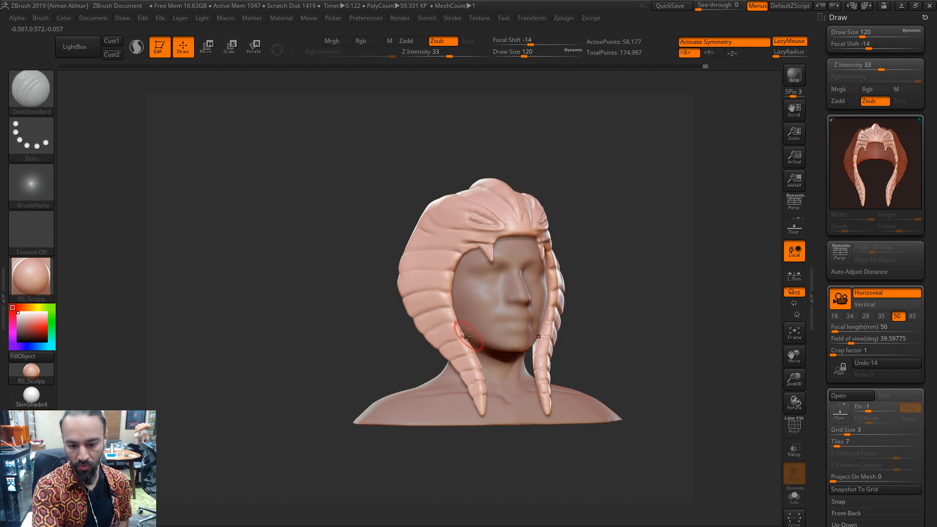
pyautogui.moveTo(603, 310)
pyautogui.mouseDown()
pyautogui.moveTo(613, 295)
pyautogui.moveTo(630, 303)
pyautogui.moveTo(562, 283)
pyautogui.mouseUp()
# Smooth the hood's upper side and the folds toward its back edge
pyautogui.press('shift')
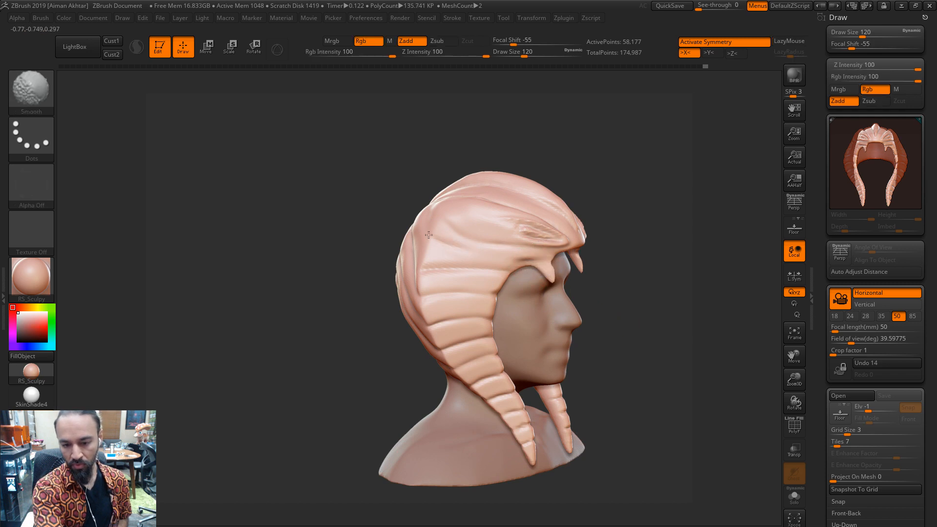
pyautogui.moveTo(638, 278)
pyautogui.mouseDown()
pyautogui.moveTo(674, 314)
pyautogui.moveTo(658, 302)
pyautogui.mouseUp()
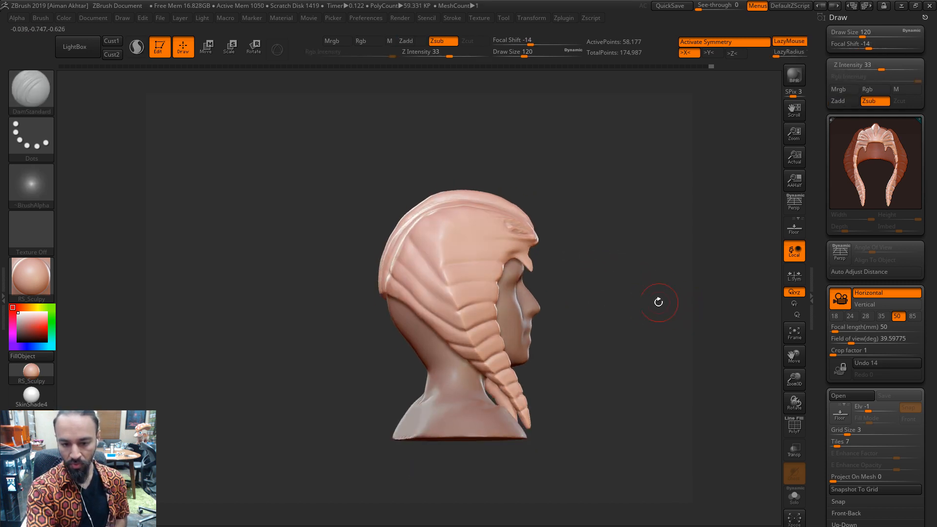
pyautogui.press('shift')
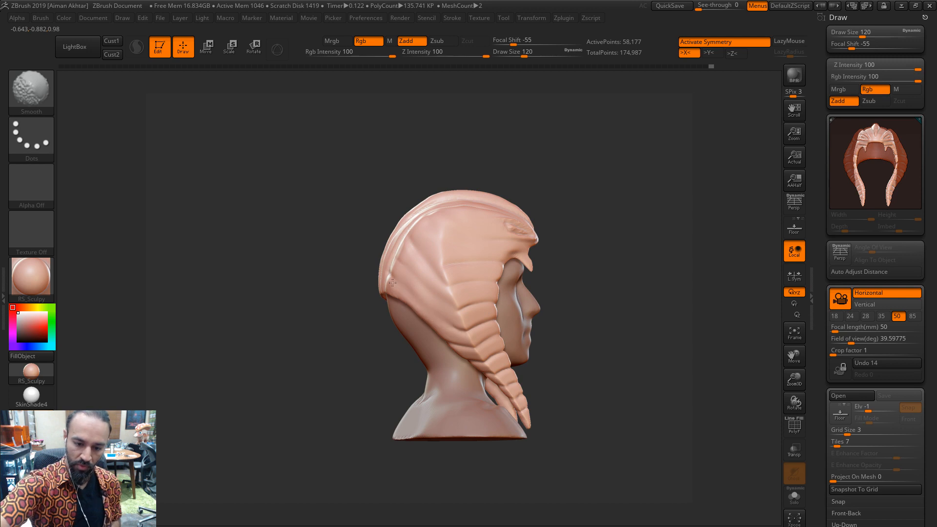
# Adjust the hood's lower back edge with the Move brush at draw size 177
pyautogui.press('b')
pyautogui.press('m')
pyautogui.press('v')
pyautogui.press('s')
pyautogui.moveTo(418, 302); pyautogui.dragTo(410, 292)
pyautogui.press('shift')
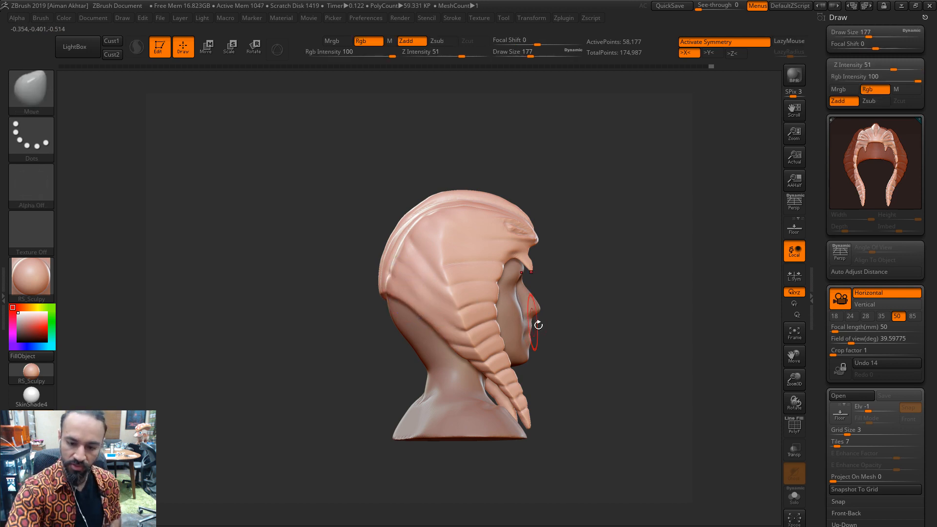
# Adjust the outline of the hood's upper sides with the Move brush at draw size 280
pyautogui.keyDown('shift'); pyautogui.moveTo(554, 326); pyautogui.dragTo(589, 341); pyautogui.keyUp('shift')
pyautogui.press('shift')
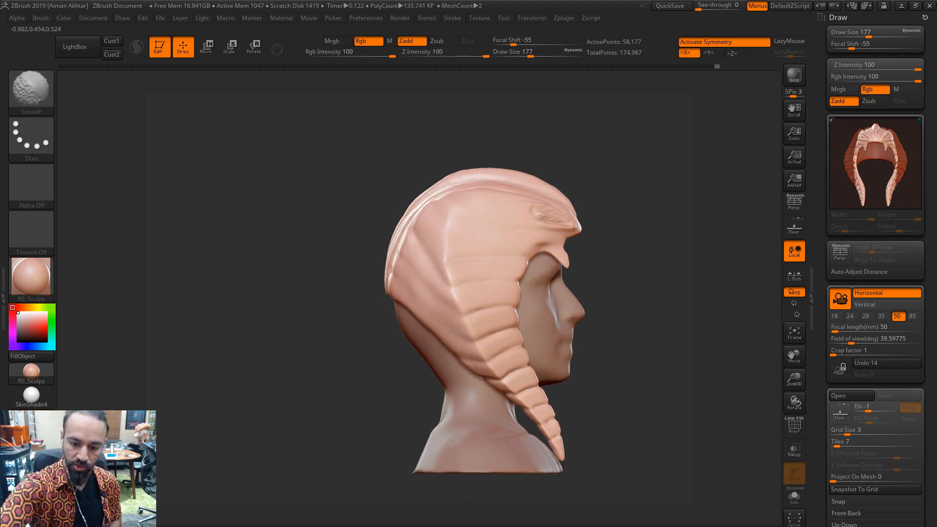
pyautogui.moveTo(649, 301)
pyautogui.mouseDown()
pyautogui.moveTo(628, 314)
pyautogui.moveTo(572, 285)
pyautogui.mouseUp()
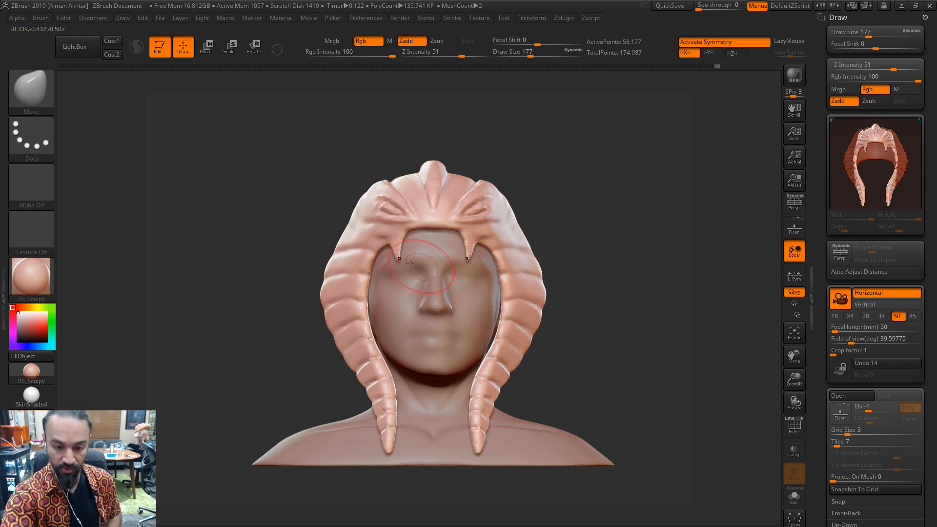
pyautogui.press('s')
pyautogui.moveTo(334, 293); pyautogui.dragTo(345, 292)
pyautogui.press('s')
pyautogui.moveTo(363, 191); pyautogui.dragTo(362, 191)
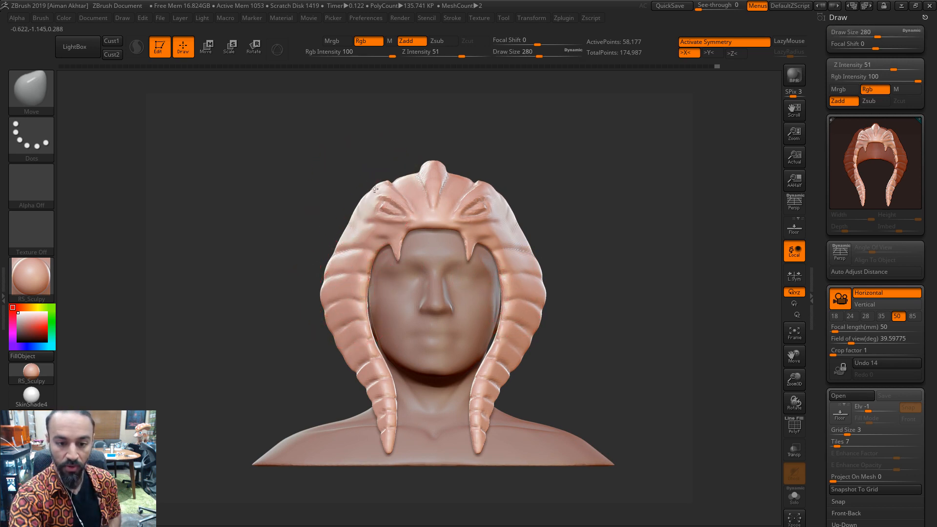
# Carve the creases above and behind the snake's eye with the DamStandard brush at draw size 149, smoothing the strokes
pyautogui.moveTo(585, 203)
pyautogui.mouseDown()
pyautogui.moveTo(572, 203)
pyautogui.moveTo(566, 220)
pyautogui.mouseUp()
pyautogui.press('b')
pyautogui.press('d')
pyautogui.press('s')
pyautogui.moveTo(600, 303); pyautogui.dragTo(511, 230)
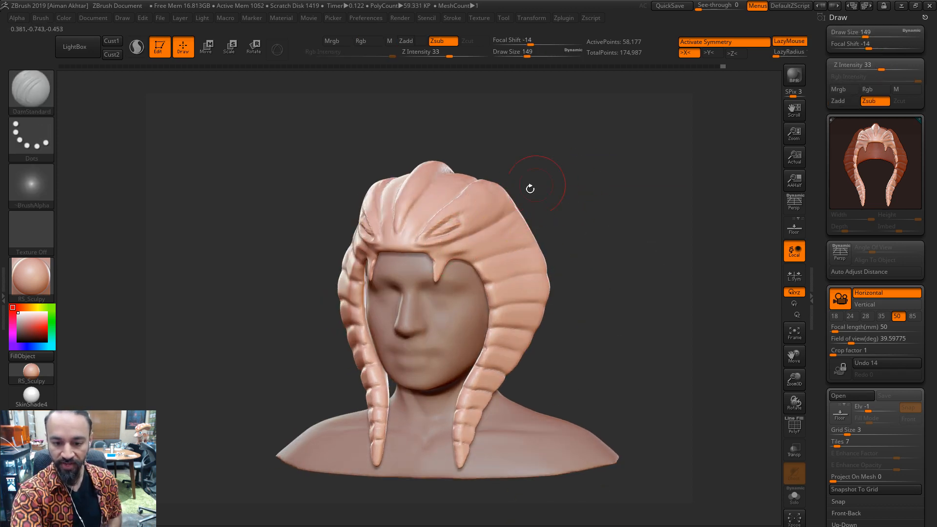
pyautogui.moveTo(576, 173); pyautogui.dragTo(552, 202)
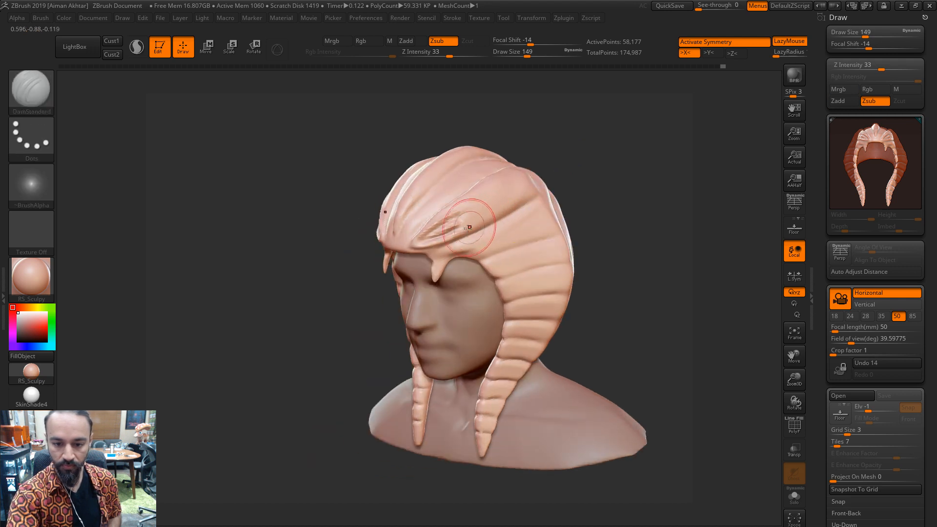
pyautogui.moveTo(593, 146); pyautogui.dragTo(503, 203)
pyautogui.moveTo(610, 158); pyautogui.dragTo(488, 210)
pyautogui.moveTo(660, 174)
pyautogui.mouseDown()
pyautogui.moveTo(687, 146)
pyautogui.moveTo(548, 227)
pyautogui.mouseUp()
pyautogui.keyDown('shift'); pyautogui.moveTo(477, 236); pyautogui.dragTo(464, 248); pyautogui.keyUp('shift')
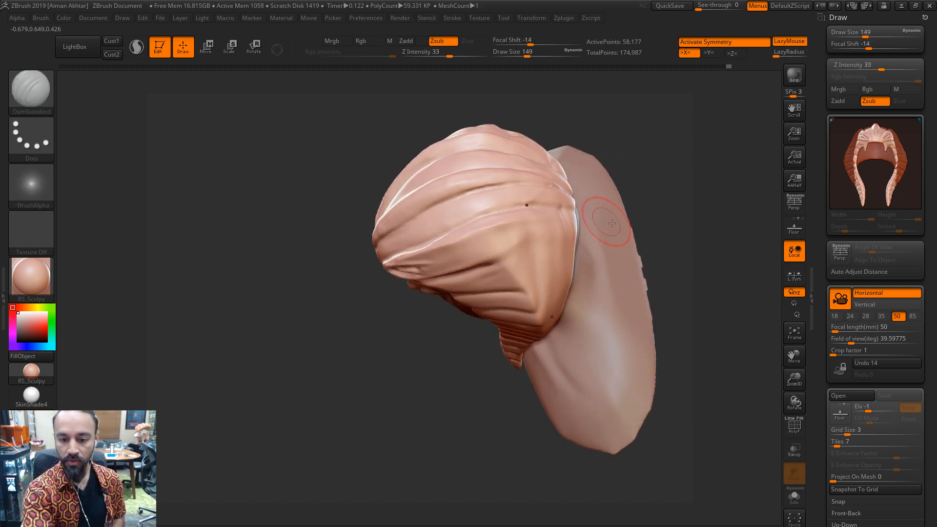
# Carve a crease across the upper side toward the hood's back edge with the DamStandard brush at draw size 116, redoing unsatisfactory strokes
pyautogui.keyDown('alt'); pyautogui.moveTo(698, 223); pyautogui.dragTo(719, 229); pyautogui.keyUp('alt')
pyautogui.moveTo(561, 238)
pyautogui.mouseDown()
pyautogui.moveTo(561, 225)
pyautogui.moveTo(508, 241)
pyautogui.mouseUp()
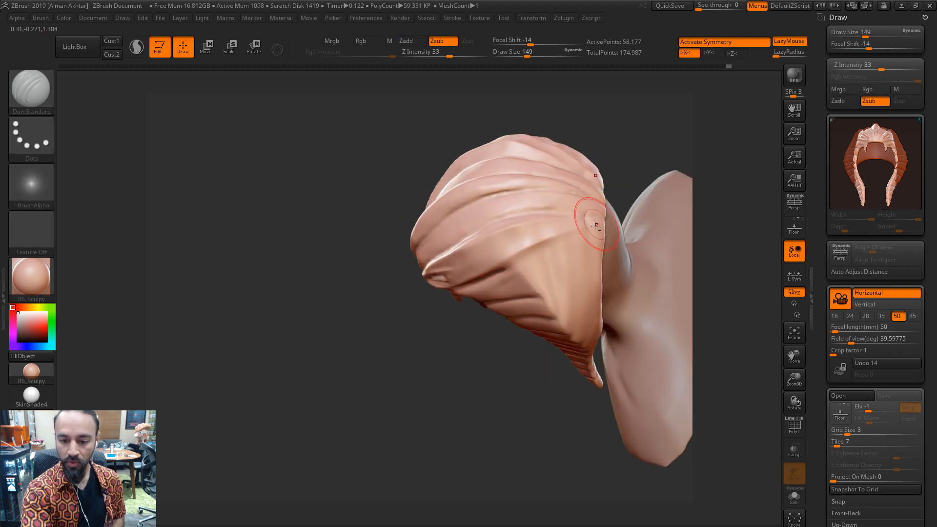
pyautogui.keyDown('shift'); pyautogui.moveTo(614, 178); pyautogui.dragTo(678, 182); pyautogui.keyUp('shift')
pyautogui.moveTo(668, 121)
pyautogui.keyDown('shift'); pyautogui.mouseDown()
pyautogui.moveTo(672, 255)
pyautogui.moveTo(654, 274)
pyautogui.moveTo(625, 276)
pyautogui.mouseUp(); pyautogui.keyUp('shift')
pyautogui.moveTo(503, 235)
pyautogui.mouseDown()
pyautogui.moveTo(537, 240)
pyautogui.moveTo(536, 253)
pyautogui.moveTo(525, 238)
pyautogui.moveTo(590, 300)
pyautogui.mouseUp()
pyautogui.hotkey('ctrl', 'z')
pyautogui.moveTo(652, 293); pyautogui.dragTo(608, 292)
pyautogui.press('s')
pyautogui.hotkey('ctrl', 'z')
pyautogui.moveTo(534, 251); pyautogui.dragTo(573, 293)
pyautogui.hotkey('ctrl', 'z')
pyautogui.moveTo(513, 236); pyautogui.dragTo(587, 294)
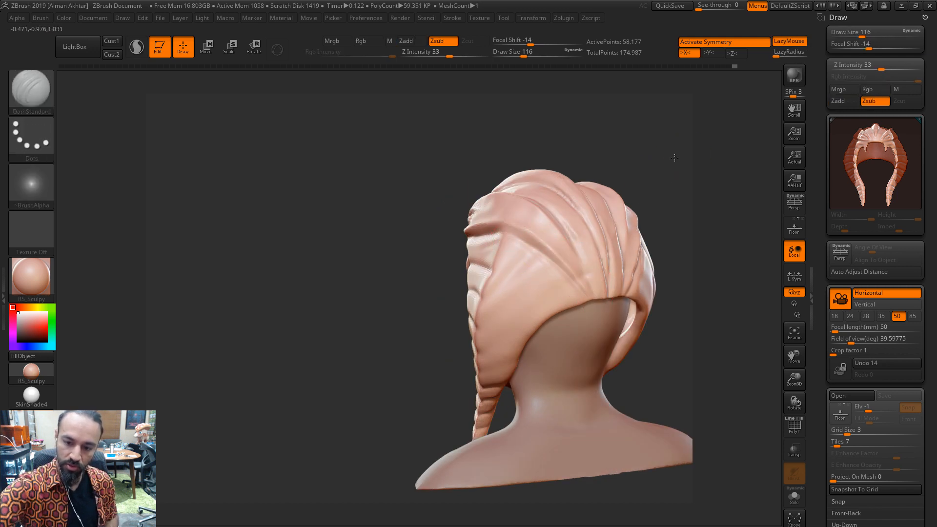
# Smooth the folds on the back of the hood and polish them with the hPolish brush at draw size 97
pyautogui.moveTo(675, 158)
pyautogui.mouseDown()
pyautogui.moveTo(619, 203)
pyautogui.moveTo(675, 199)
pyautogui.moveTo(620, 232)
pyautogui.moveTo(540, 255)
pyautogui.moveTo(526, 275)
pyautogui.mouseUp()
pyautogui.press('s')
pyautogui.moveTo(528, 271)
pyautogui.keyDown('shift'); pyautogui.mouseDown()
pyautogui.moveTo(521, 282)
pyautogui.moveTo(533, 255)
pyautogui.mouseUp(); pyautogui.keyUp('shift')
pyautogui.press('b')
pyautogui.press('h')
pyautogui.press('p')
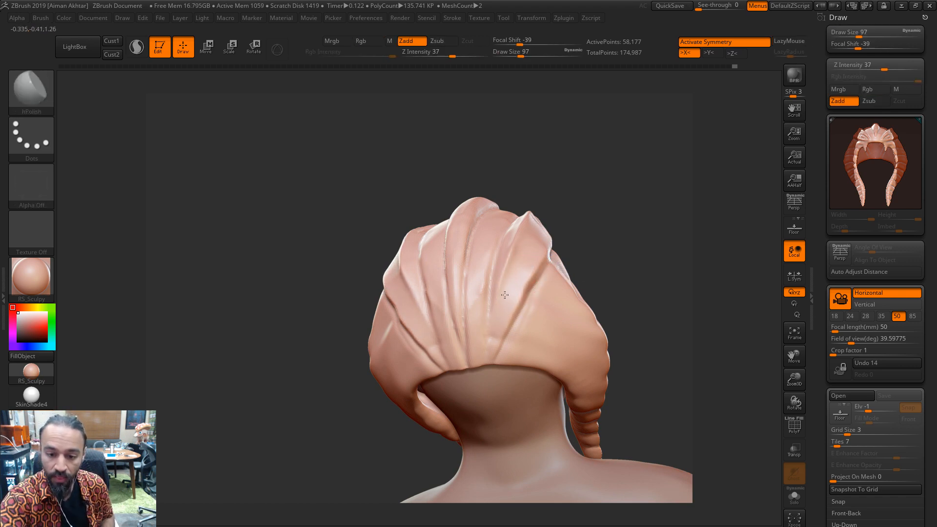
pyautogui.moveTo(505, 295); pyautogui.dragTo(511, 270)
pyautogui.moveTo(656, 220)
pyautogui.mouseDown()
pyautogui.moveTo(612, 215)
pyautogui.moveTo(569, 229)
pyautogui.mouseUp()
pyautogui.moveTo(533, 246); pyautogui.dragTo(540, 235)
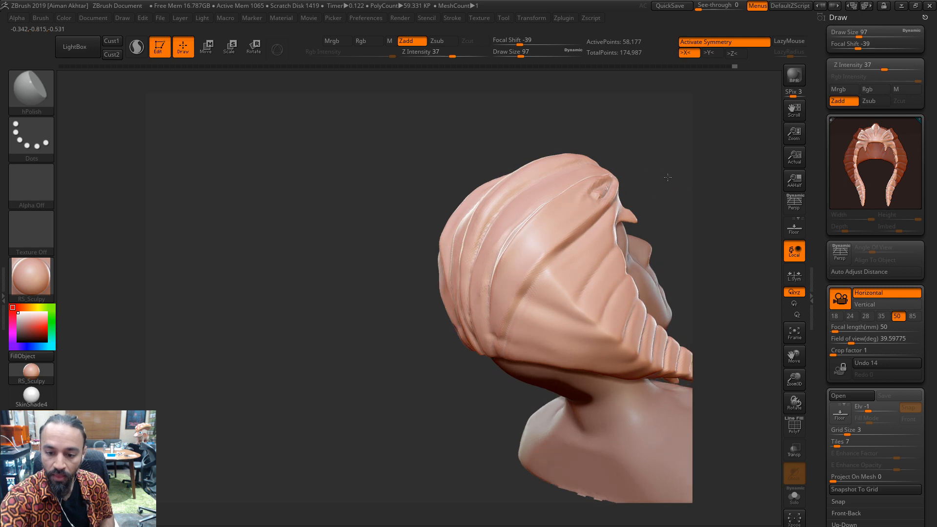
# Pull the outer corners of the back folds into shape with the Move brush at draw size 90
pyautogui.keyDown('shift'); pyautogui.moveTo(666, 178); pyautogui.dragTo(628, 215); pyautogui.keyUp('shift')
pyautogui.press('b')
pyautogui.press('m')
pyautogui.press('v')
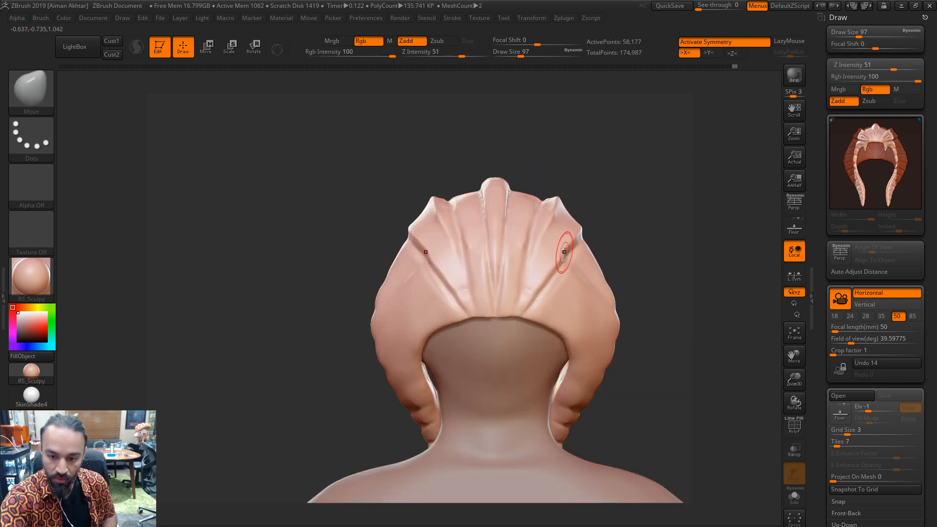
pyautogui.press('s')
pyautogui.moveTo(570, 250); pyautogui.dragTo(584, 273)
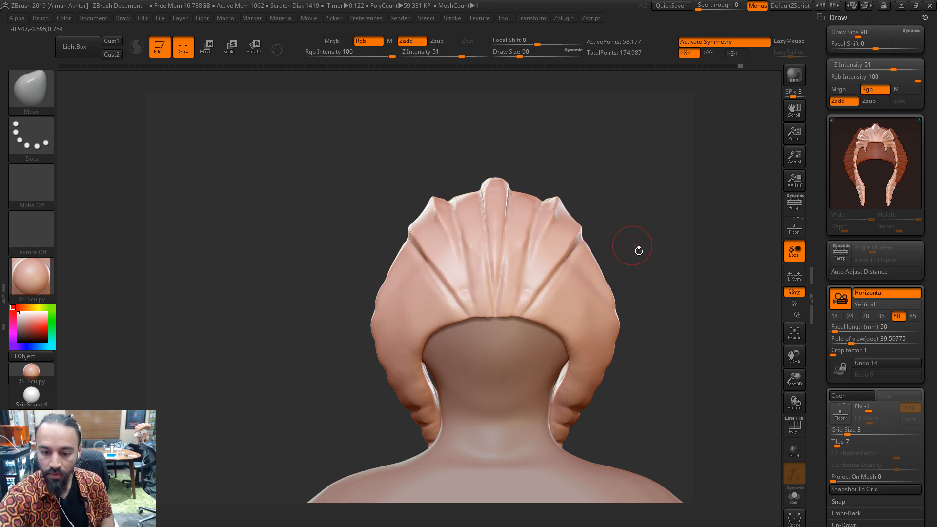
pyautogui.moveTo(639, 250); pyautogui.dragTo(637, 257)
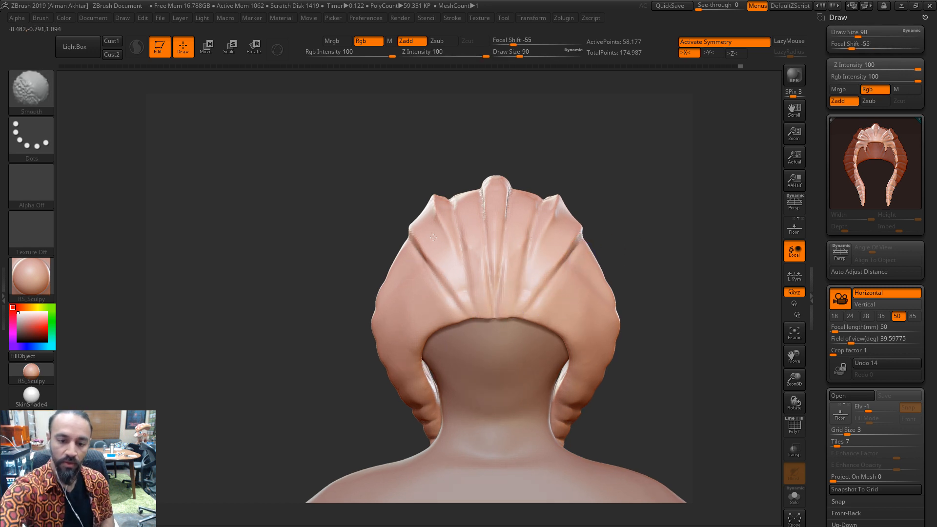
pyautogui.moveTo(537, 151)
pyautogui.mouseDown()
pyautogui.moveTo(571, 148)
pyautogui.moveTo(572, 139)
pyautogui.moveTo(676, 192)
pyautogui.moveTo(713, 229)
pyautogui.mouseUp()
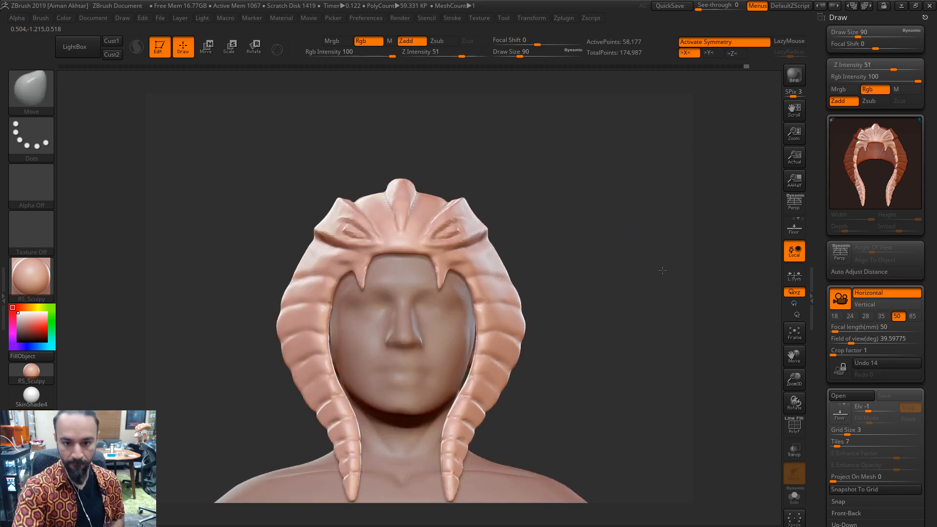
# Deepen the crease behind the snake's eye with the DamStandard brush at draw size 108
pyautogui.moveTo(662, 270); pyautogui.dragTo(549, 414)
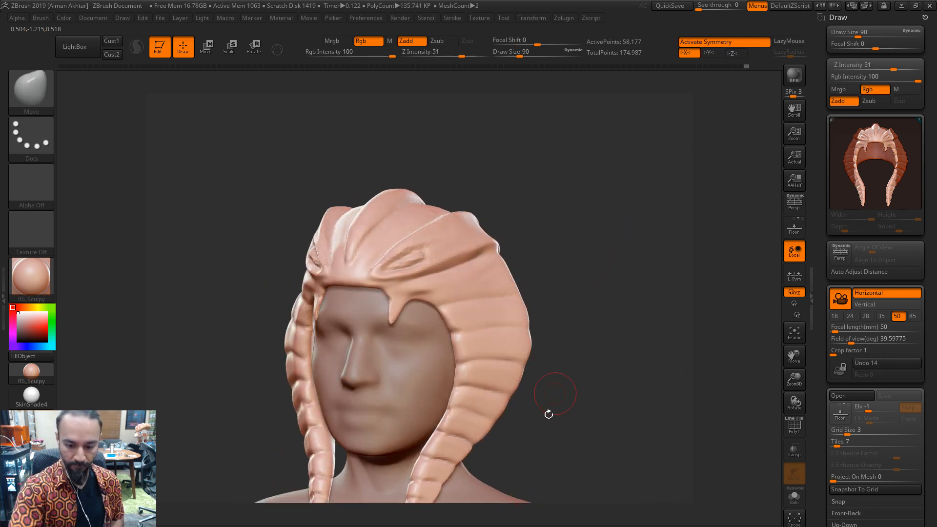
pyautogui.press('b')
pyautogui.press('d')
pyautogui.press('s')
pyautogui.moveTo(579, 358); pyautogui.dragTo(530, 385)
pyautogui.press('s')
pyautogui.moveTo(370, 303); pyautogui.dragTo(373, 302)
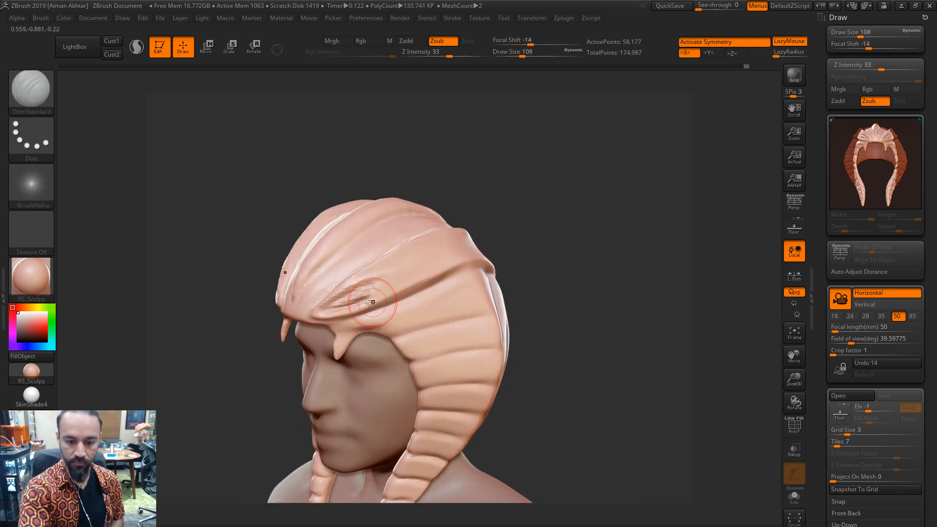
# Deepen the long side crease running back from the brow at draw size 182, and smooth its surroundings at draw size 87
pyautogui.moveTo(569, 255)
pyautogui.mouseDown()
pyautogui.moveTo(397, 293)
pyautogui.moveTo(406, 307)
pyautogui.mouseUp()
pyautogui.press('s')
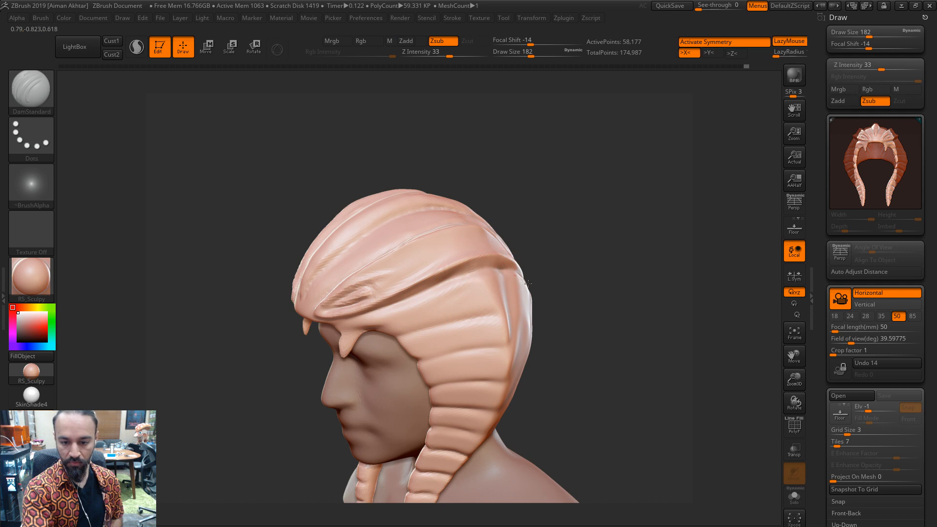
pyautogui.moveTo(584, 289)
pyautogui.mouseDown()
pyautogui.moveTo(550, 303)
pyautogui.moveTo(563, 303)
pyautogui.moveTo(557, 286)
pyautogui.moveTo(575, 284)
pyautogui.mouseUp()
pyautogui.press('shift')
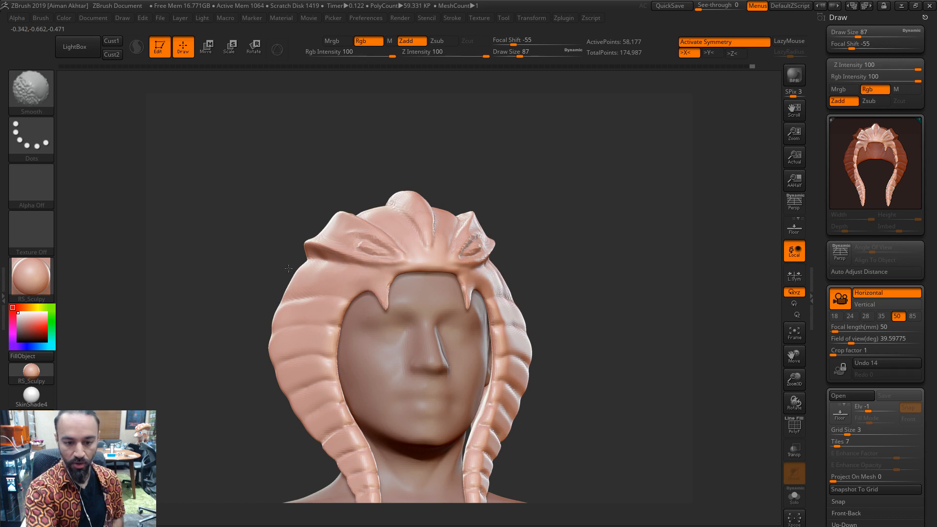
pyautogui.moveTo(510, 247)
pyautogui.keyDown('shift'); pyautogui.mouseDown()
pyautogui.moveTo(592, 237)
pyautogui.moveTo(579, 287)
pyautogui.mouseUp(); pyautogui.keyUp('shift')
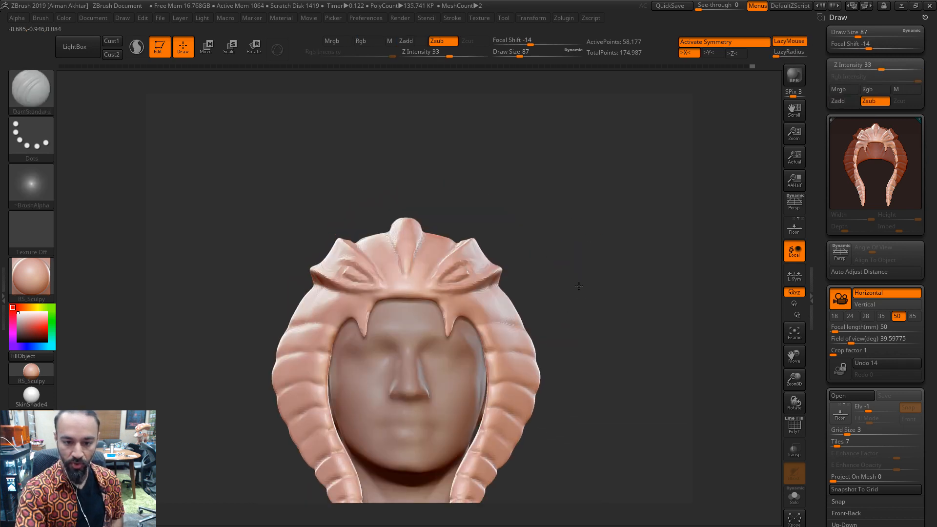
# Carve long creases over the crown between the central ridge and the eye with the DamStandard brush at draw sizes 116 and 87
pyautogui.keyDown('alt'); pyautogui.moveTo(579, 286); pyautogui.dragTo(590, 278); pyautogui.keyUp('alt')
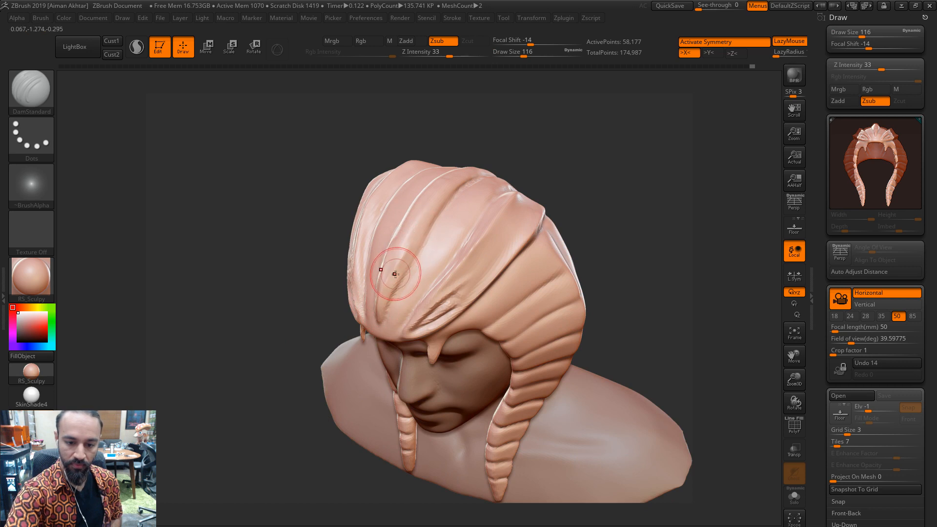
pyautogui.keyDown('shift'); pyautogui.moveTo(389, 296); pyautogui.dragTo(416, 231); pyautogui.keyUp('shift')
pyautogui.press('s')
pyautogui.moveTo(390, 281); pyautogui.dragTo(430, 209)
pyautogui.moveTo(515, 162)
pyautogui.keyDown('alt'); pyautogui.mouseDown()
pyautogui.moveTo(526, 218)
pyautogui.moveTo(593, 179)
pyautogui.mouseUp(); pyautogui.keyUp('alt')
pyautogui.moveTo(414, 314)
pyautogui.mouseDown()
pyautogui.moveTo(456, 236)
pyautogui.moveTo(480, 214)
pyautogui.mouseUp()
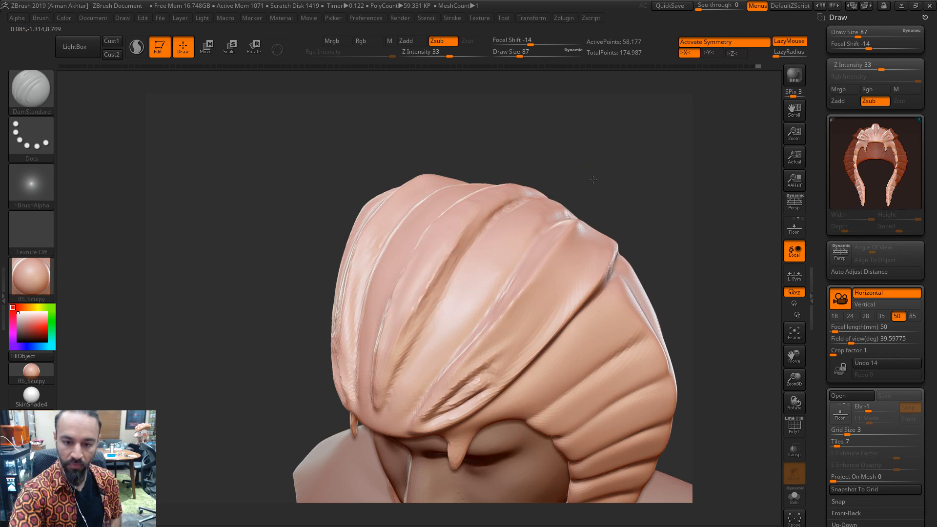
pyautogui.moveTo(593, 179); pyautogui.dragTo(583, 233)
pyautogui.moveTo(473, 232)
pyautogui.mouseDown()
pyautogui.moveTo(537, 161)
pyautogui.moveTo(508, 165)
pyautogui.moveTo(406, 296)
pyautogui.mouseUp()
pyautogui.press('s')
pyautogui.click(520, 169)
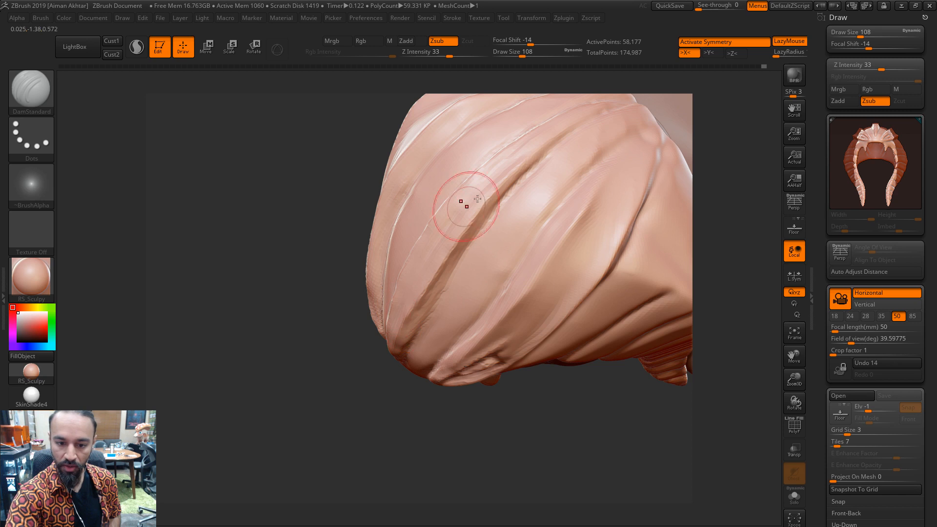
# Carve a groove along the middle of the hood's central ridge with the DamStandard brush at draw size 68
pyautogui.moveTo(393, 444); pyautogui.dragTo(565, 209)
pyautogui.press('s')
pyautogui.moveTo(542, 155); pyautogui.dragTo(536, 155)
pyautogui.moveTo(539, 196); pyautogui.dragTo(542, 296)
pyautogui.moveTo(543, 244); pyautogui.dragTo(543, 342)
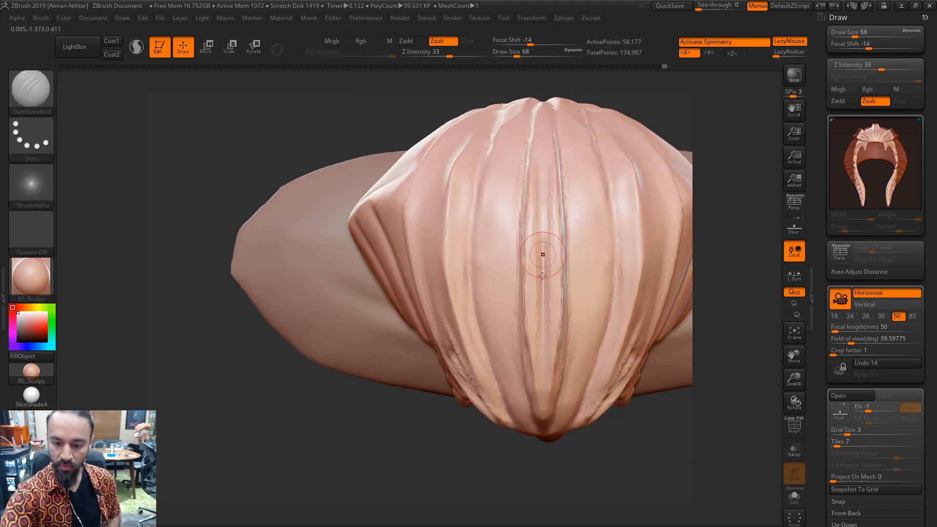
pyautogui.moveTo(543, 276); pyautogui.dragTo(543, 355)
pyautogui.press('s')
pyautogui.click(516, 324)
pyautogui.moveTo(582, 492)
pyautogui.mouseDown()
pyautogui.moveTo(617, 199)
pyautogui.moveTo(584, 173)
pyautogui.moveTo(577, 186)
pyautogui.moveTo(601, 161)
pyautogui.mouseUp()
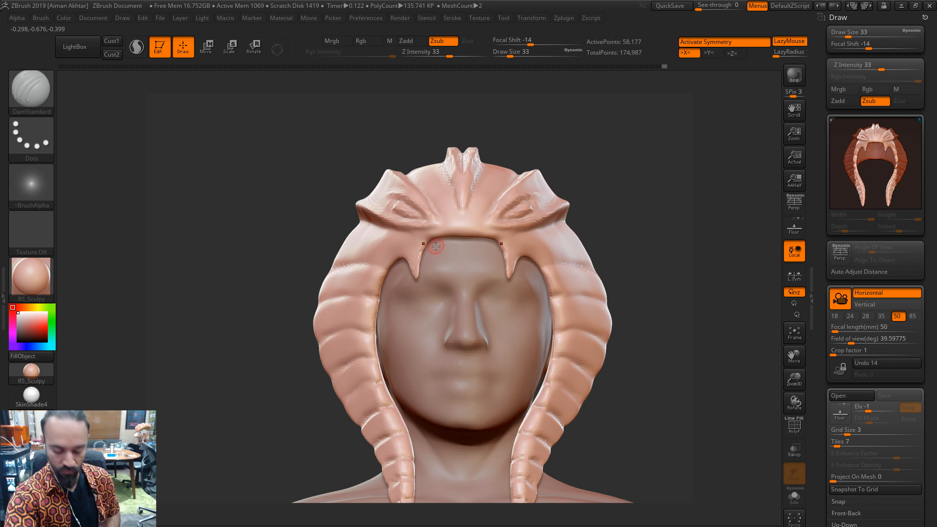
# Round the hood's front edge above the forehead with the Move brush at draw sizes 77 and 97, undoing the last change
pyautogui.press('b')
pyautogui.press('m')
pyautogui.press('v')
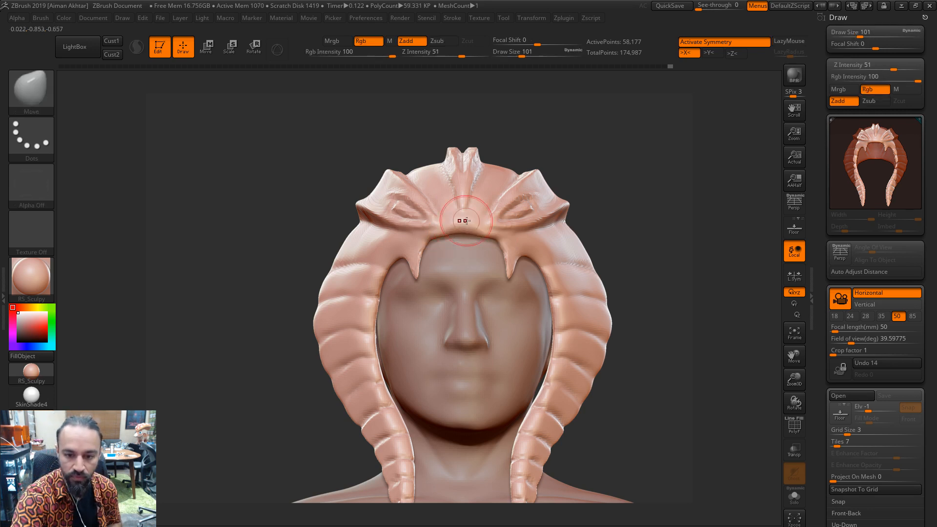
pyautogui.press('s')
pyautogui.click(451, 232)
pyautogui.moveTo(448, 234); pyautogui.dragTo(447, 230)
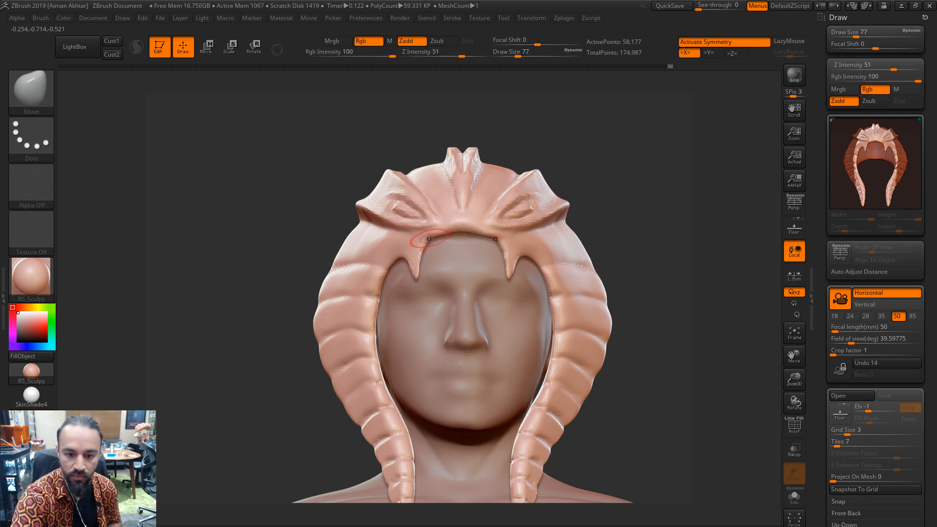
pyautogui.press('shift')
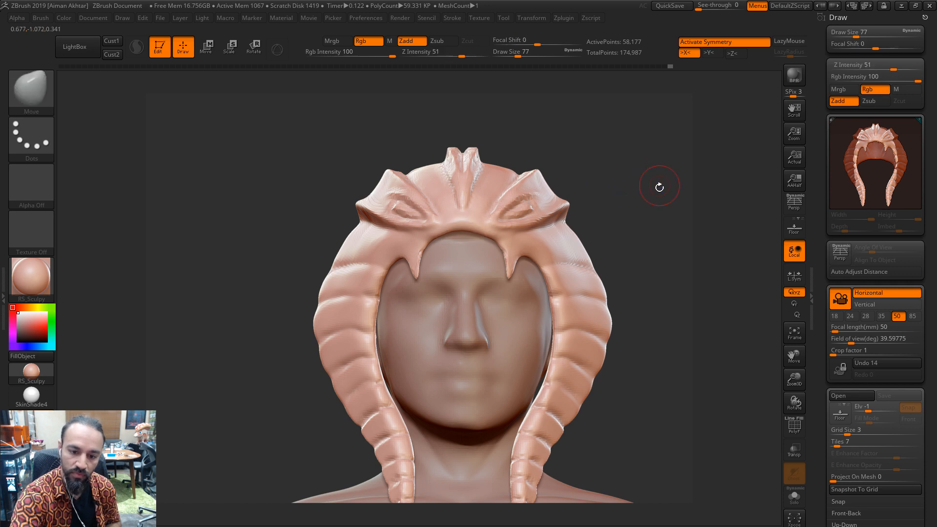
pyautogui.moveTo(659, 188)
pyautogui.keyDown('ctrl'); pyautogui.mouseDown(button='right')
pyautogui.moveTo(660, 163)
pyautogui.moveTo(635, 215)
pyautogui.mouseUp(button='right'); pyautogui.keyUp('ctrl')
pyautogui.moveTo(456, 231)
pyautogui.mouseDown()
pyautogui.moveTo(461, 265)
pyautogui.moveTo(465, 226)
pyautogui.moveTo(429, 246)
pyautogui.mouseUp()
pyautogui.press('s')
pyautogui.click(465, 234)
pyautogui.hotkey('ctrl', 'z')
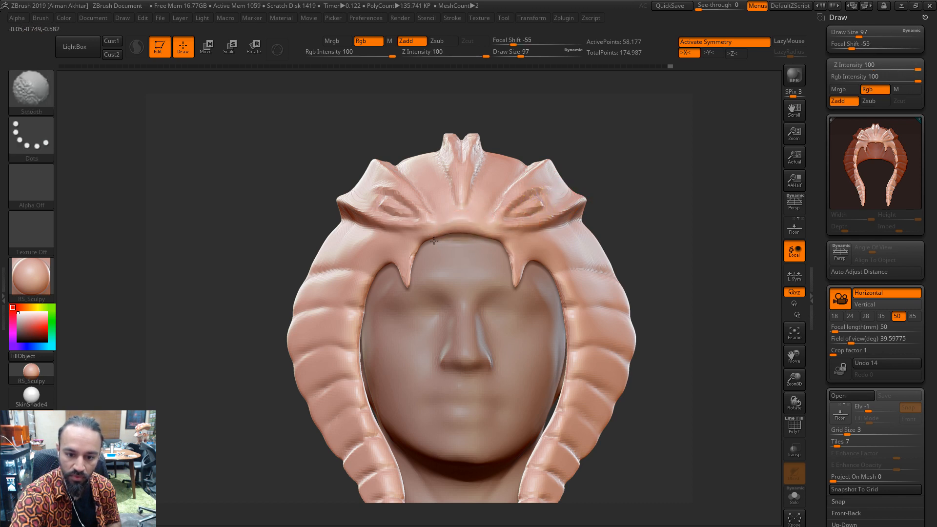
# Reshape the snake's brow area and its raised upper tips with the Move brush, starting at draw size 239
pyautogui.press('s')
pyautogui.click(523, 221)
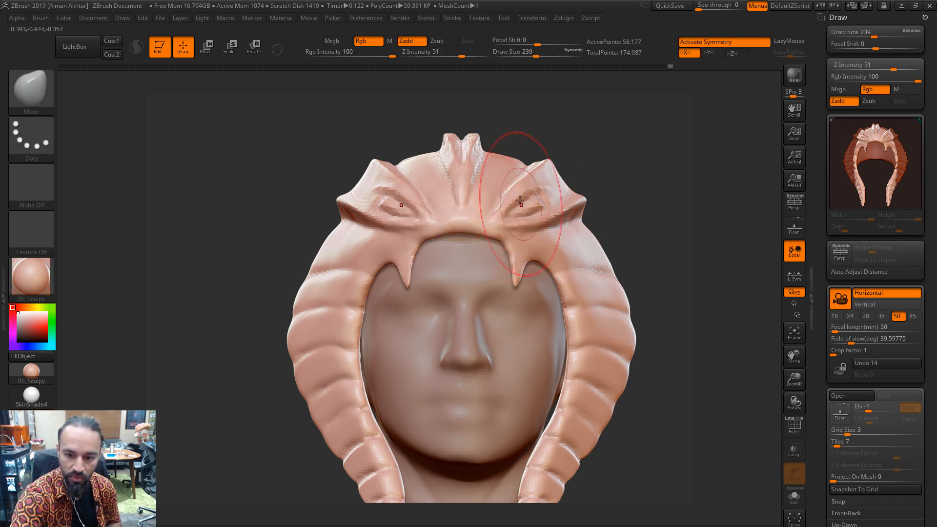
pyautogui.press('s')
pyautogui.moveTo(514, 191)
pyautogui.mouseDown()
pyautogui.moveTo(505, 201)
pyautogui.moveTo(543, 173)
pyautogui.moveTo(610, 184)
pyautogui.moveTo(608, 208)
pyautogui.mouseUp()
pyautogui.press('s')
pyautogui.click(508, 192)
pyautogui.moveTo(371, 166)
pyautogui.mouseDown()
pyautogui.moveTo(365, 171)
pyautogui.moveTo(379, 148)
pyautogui.mouseUp()
pyautogui.press('[')
pyautogui.keyDown('shift'); pyautogui.moveTo(592, 109); pyautogui.dragTo(594, 112); pyautogui.keyUp('shift')
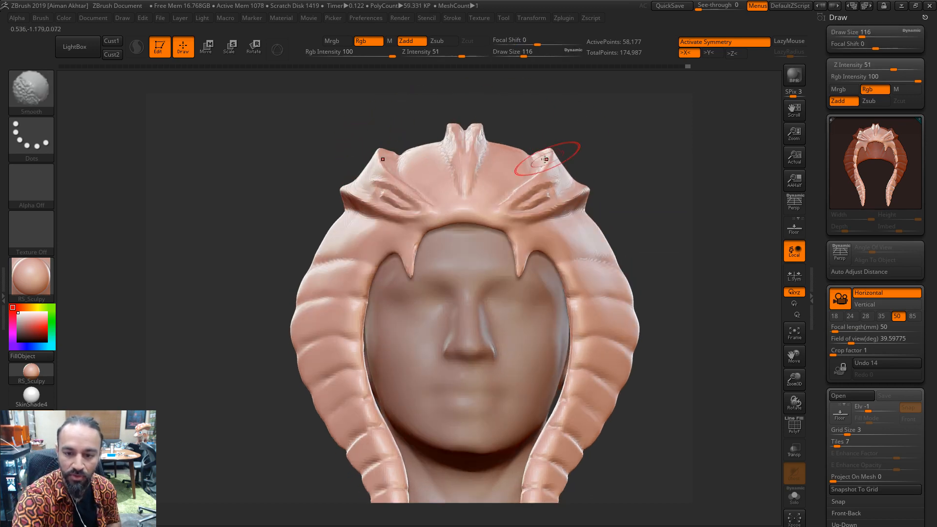
# Refine the upper tips and eye ridges with the Move brush at draw size 104, and smooth beside the eyes at size 49
pyautogui.moveTo(531, 150); pyautogui.dragTo(533, 154)
pyautogui.press('[')
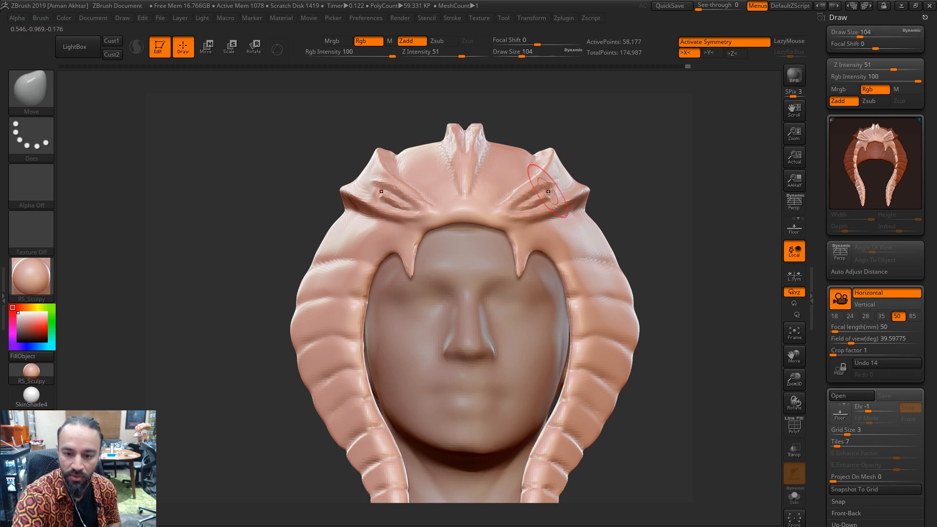
pyautogui.moveTo(539, 192); pyautogui.dragTo(528, 200)
pyautogui.press('s')
pyautogui.keyDown('shift'); pyautogui.moveTo(523, 195); pyautogui.dragTo(519, 194); pyautogui.keyUp('shift')
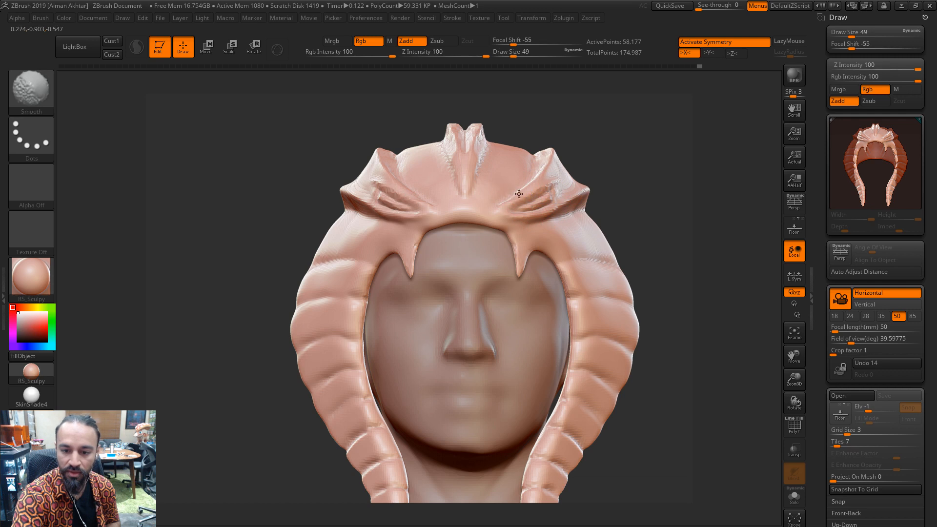
# Smooth away the carved eye details on the front of the hood at draw size 56
pyautogui.press('s')
pyautogui.moveTo(560, 220); pyautogui.dragTo(572, 219)
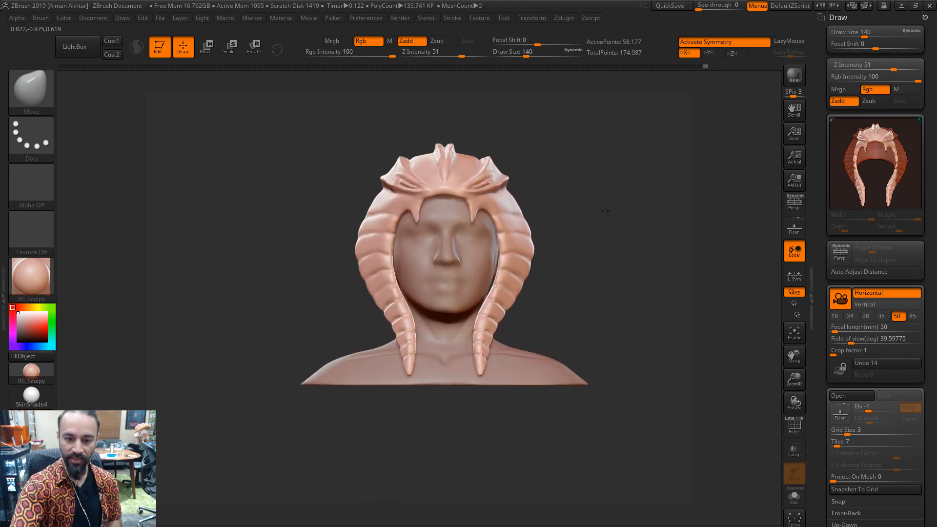
pyautogui.press('s')
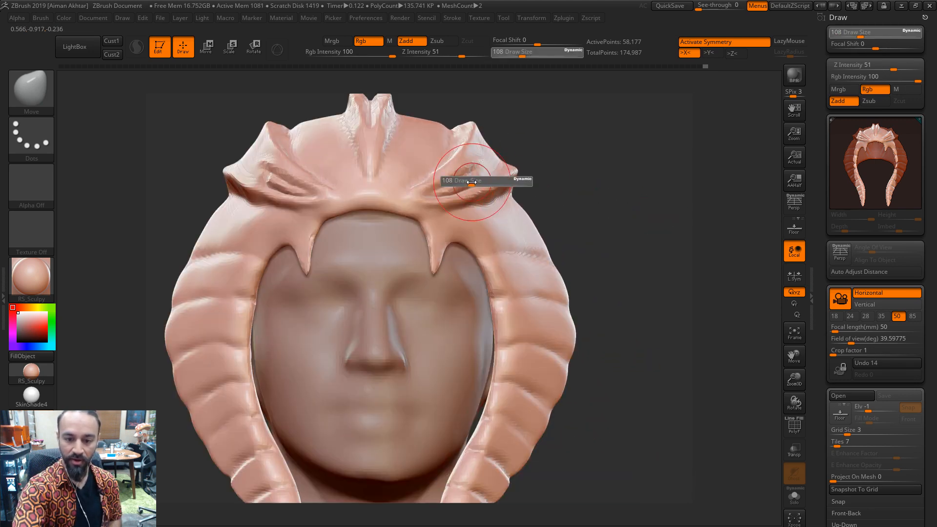
pyautogui.moveTo(471, 182); pyautogui.dragTo(469, 174)
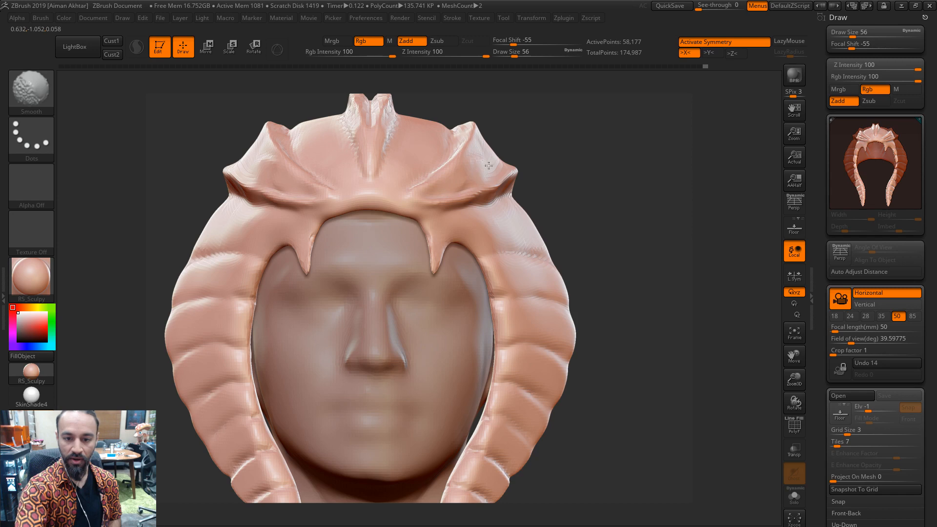
# Remesh the hood with DynaMesh at resolution 304
pyautogui.press('b')
pyautogui.press('m')
pyautogui.press('v')
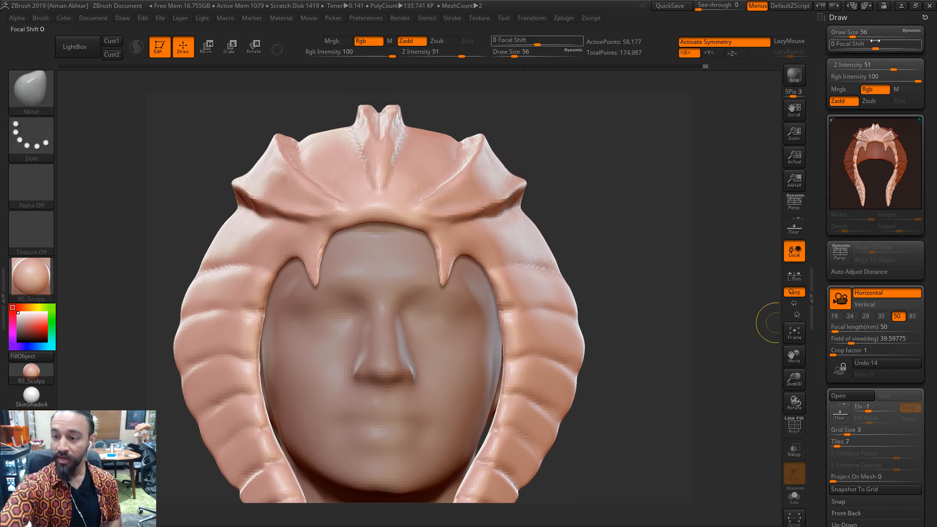
pyautogui.click(869, 18)
pyautogui.moveTo(929, 410); pyautogui.dragTo(906, 350)
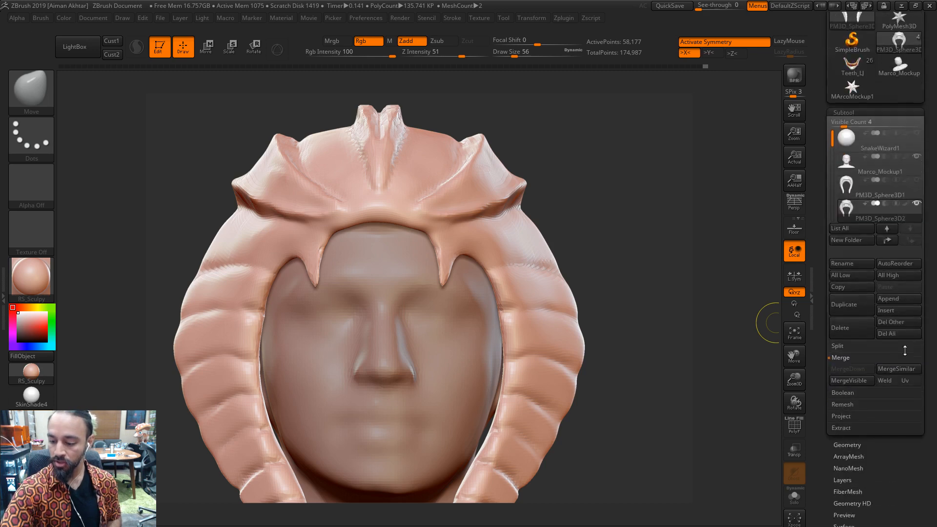
pyautogui.click(853, 443)
pyautogui.moveTo(847, 325); pyautogui.dragTo(862, 327)
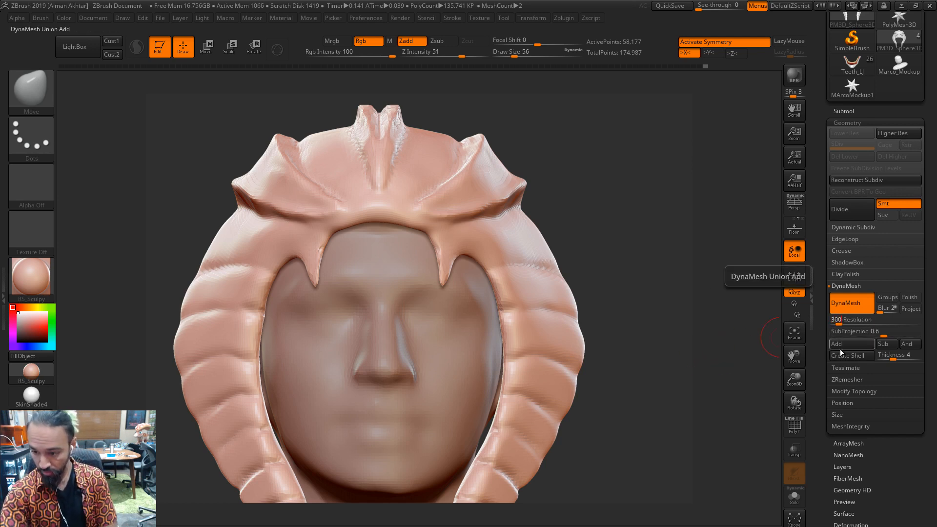
pyautogui.write('304')
pyautogui.keyDown('ctrl'); pyautogui.moveTo(606, 222); pyautogui.dragTo(630, 241); pyautogui.keyUp('ctrl')
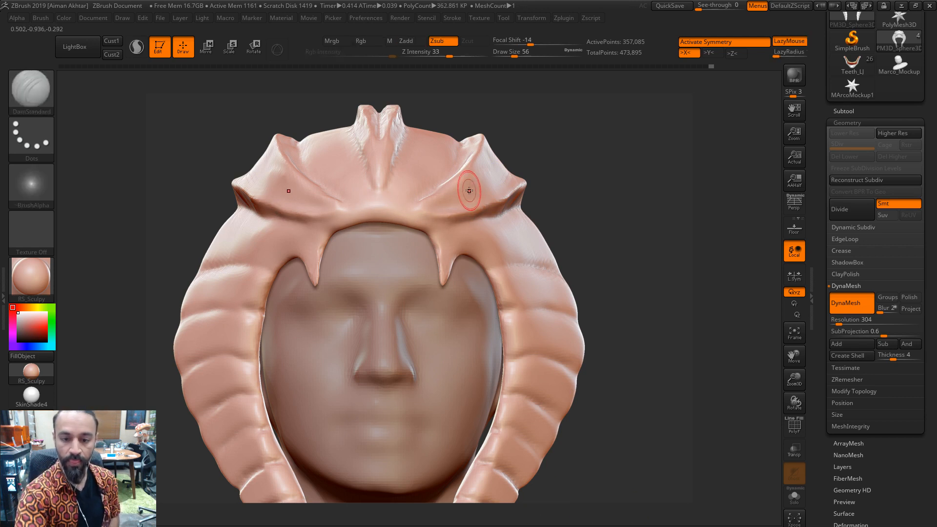
# Carve slanted snake eyes into both sides of the hood's front with the DamStandard brush, reducing the draw size to 44
pyautogui.moveTo(480, 179)
pyautogui.mouseDown()
pyautogui.moveTo(442, 204)
pyautogui.moveTo(468, 198)
pyautogui.mouseUp()
pyautogui.press('s')
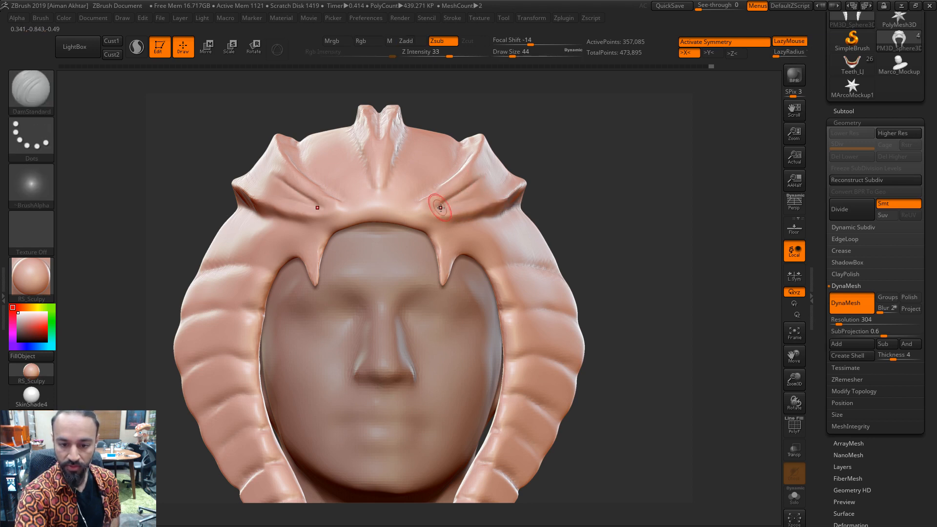
pyautogui.moveTo(549, 157); pyautogui.dragTo(553, 182)
pyautogui.moveTo(490, 188); pyautogui.dragTo(482, 177)
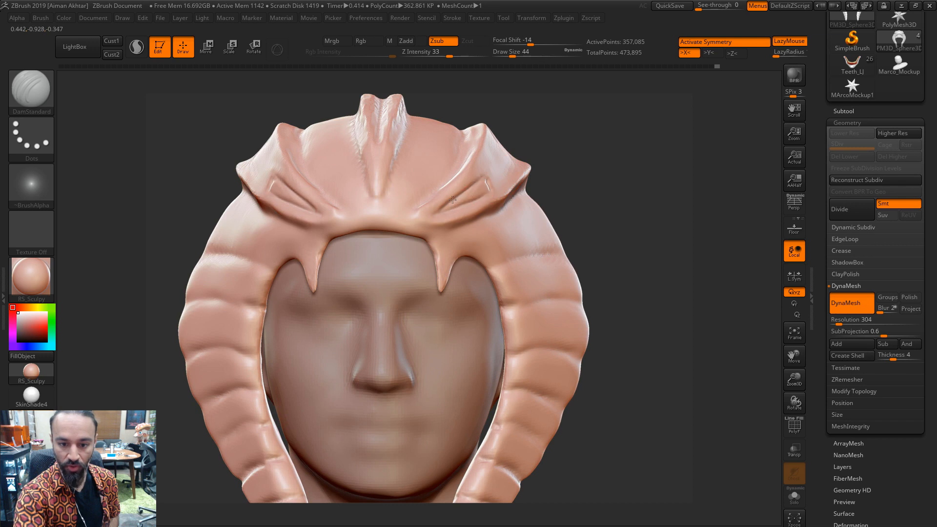
pyautogui.moveTo(552, 166); pyautogui.dragTo(493, 179)
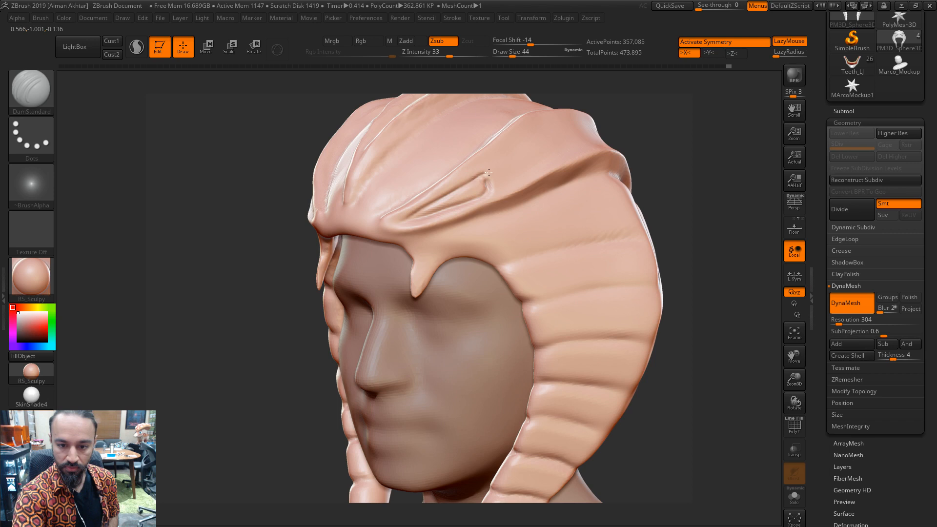
pyautogui.keyDown('shift'); pyautogui.moveTo(689, 150); pyautogui.dragTo(689, 159); pyautogui.keyUp('shift')
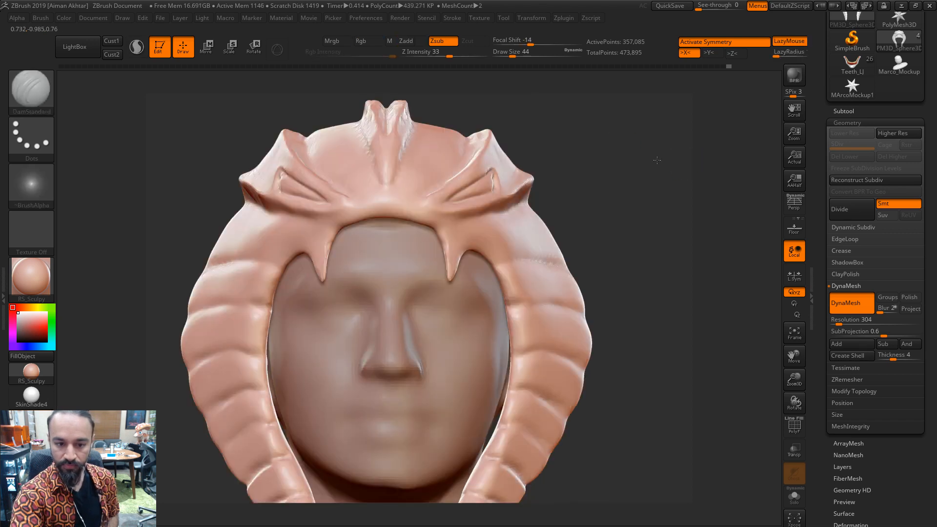
pyautogui.press('f')
pyautogui.moveTo(604, 163); pyautogui.dragTo(615, 148)
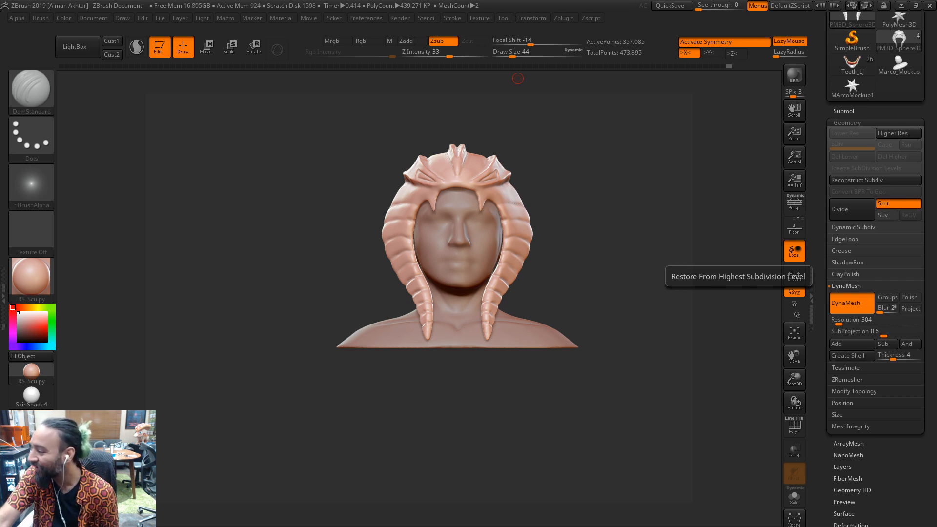
# Examine the brush's sample and auto masking settings, including the backface mask option
pyautogui.click(48, 19)
pyautogui.scroll(-4, 109, 318)
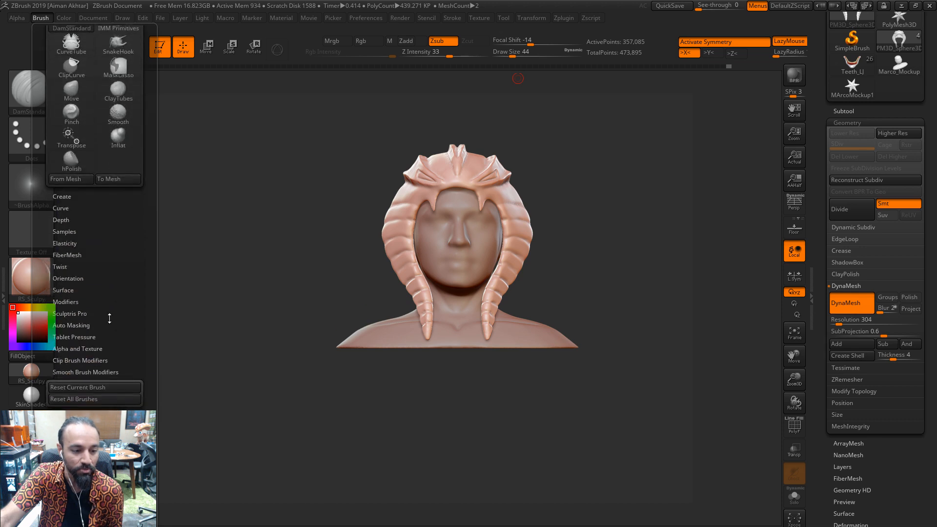
pyautogui.click(66, 231)
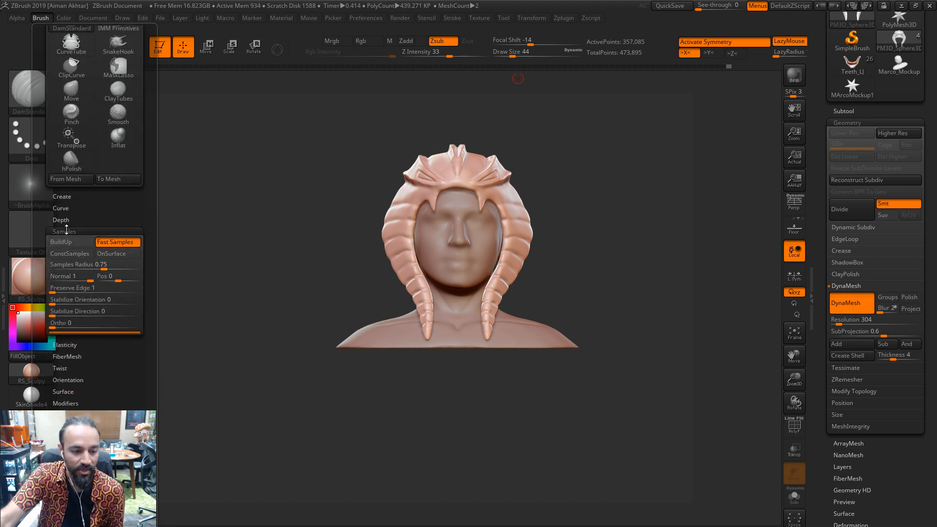
pyautogui.click(67, 231)
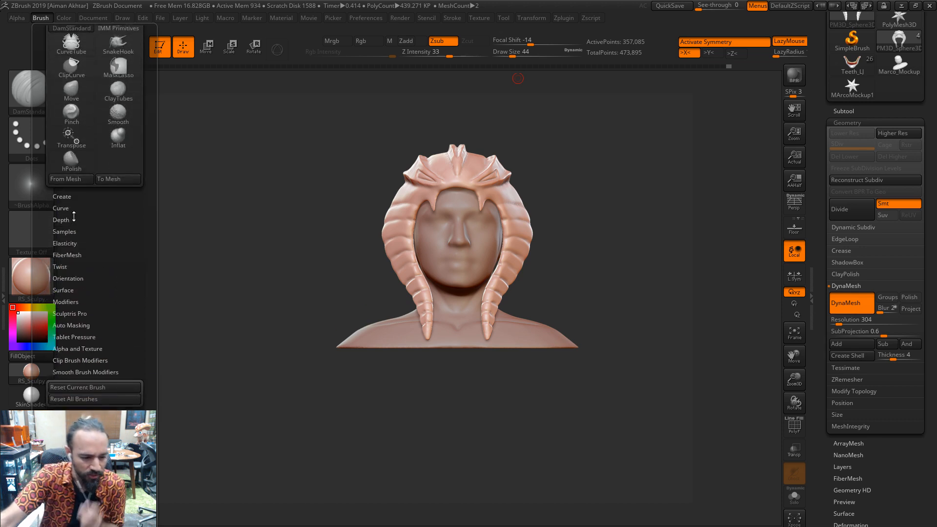
pyautogui.scroll(-2, 112, 309)
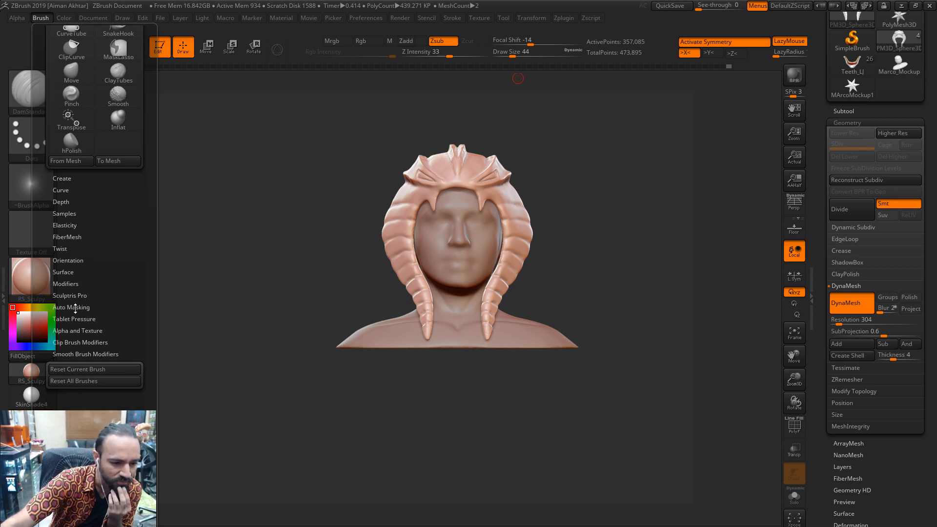
pyautogui.click(75, 308)
pyautogui.moveTo(91, 293); pyautogui.dragTo(118, 241)
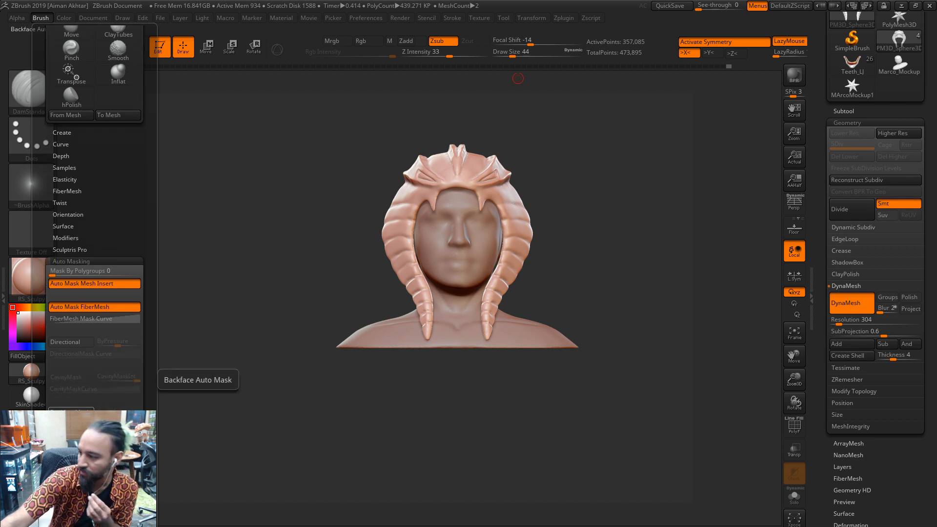
pyautogui.moveTo(103, 229); pyautogui.dragTo(104, 46)
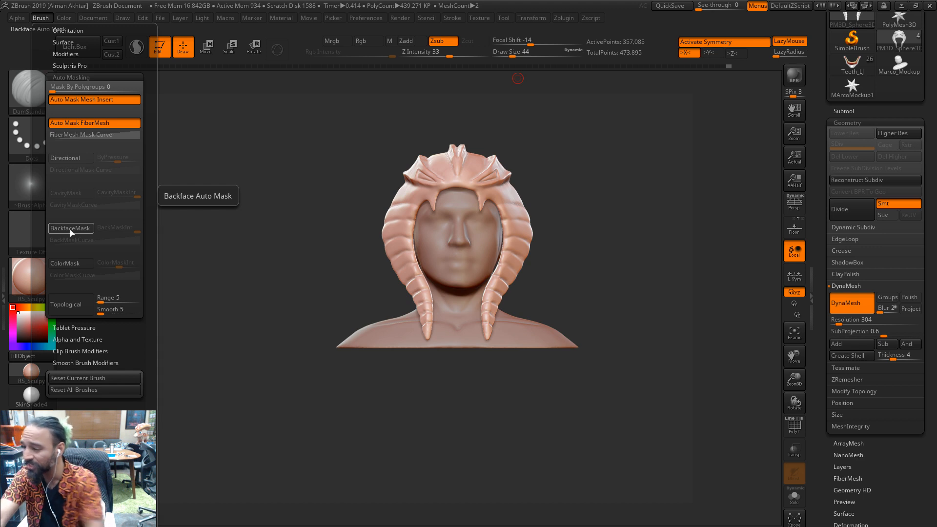
# Adjust the carved eyes and the outer brow tips with the Move brush, starting at draw size 44
pyautogui.moveTo(620, 328)
pyautogui.keyDown('alt'); pyautogui.mouseDown()
pyautogui.moveTo(630, 318)
pyautogui.moveTo(637, 327)
pyautogui.mouseUp(); pyautogui.keyUp('alt')
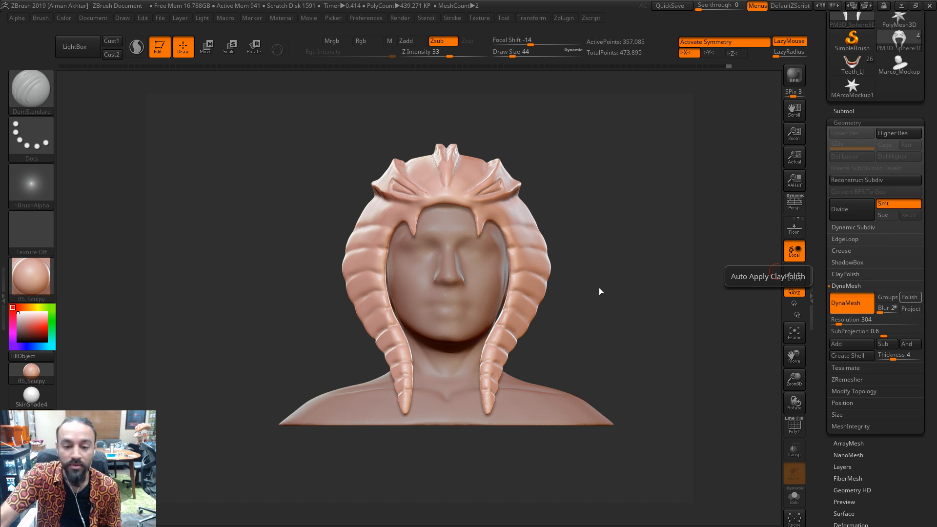
pyautogui.keyDown('alt'); pyautogui.moveTo(625, 290); pyautogui.dragTo(645, 314); pyautogui.keyUp('alt')
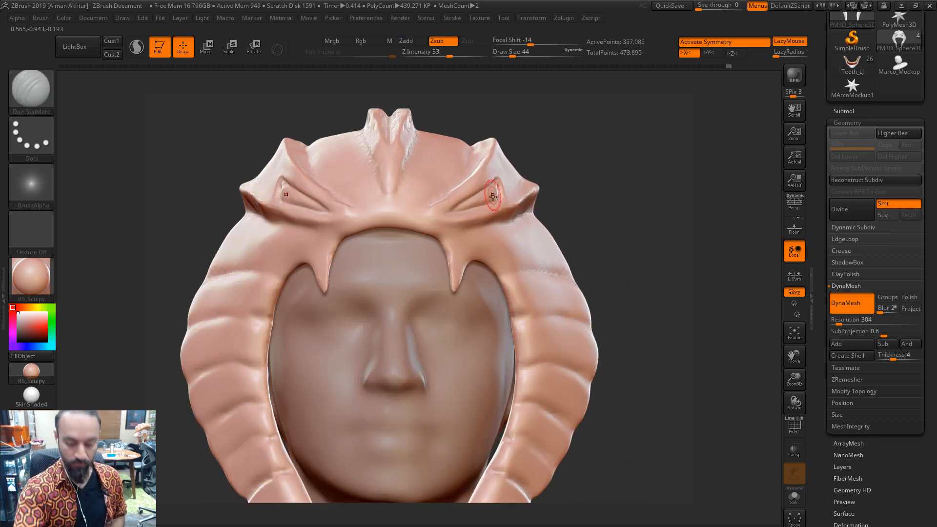
pyautogui.press('b')
pyautogui.press('m')
pyautogui.press('v')
pyautogui.press('s')
pyautogui.press('d')
pyautogui.click(434, 189)
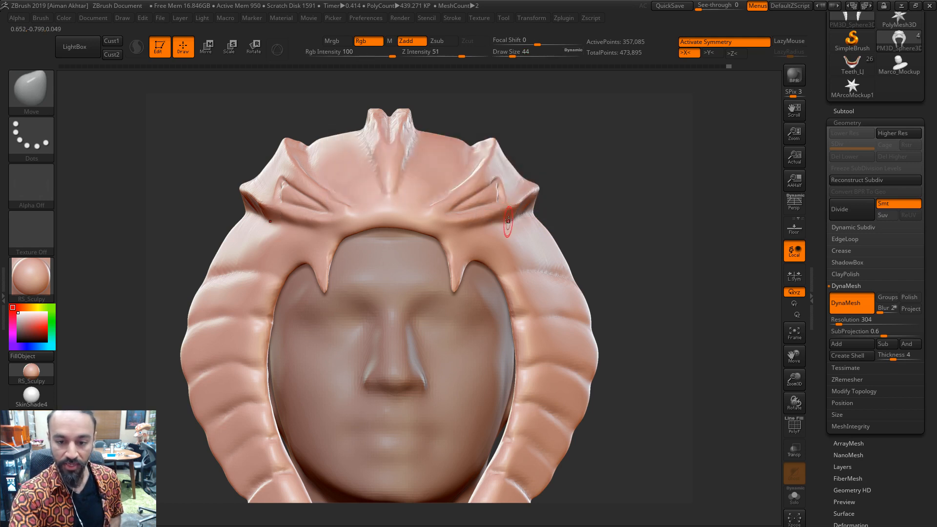
pyautogui.press('s')
pyautogui.moveTo(508, 214); pyautogui.dragTo(549, 176)
pyautogui.press('s')
pyautogui.press('shift')
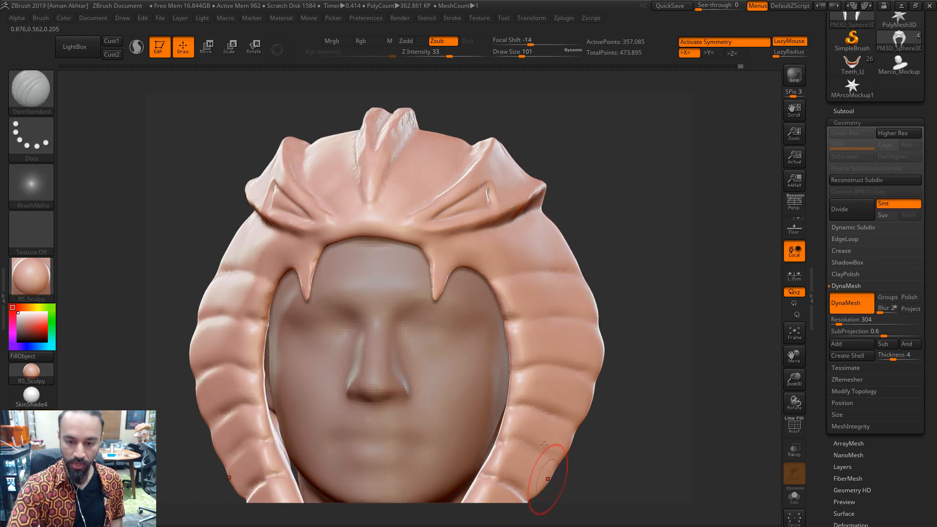
# Smooth the hood's front edge above the forehead prongs at draw size 80
pyautogui.press('s')
pyautogui.moveTo(481, 235); pyautogui.dragTo(476, 235)
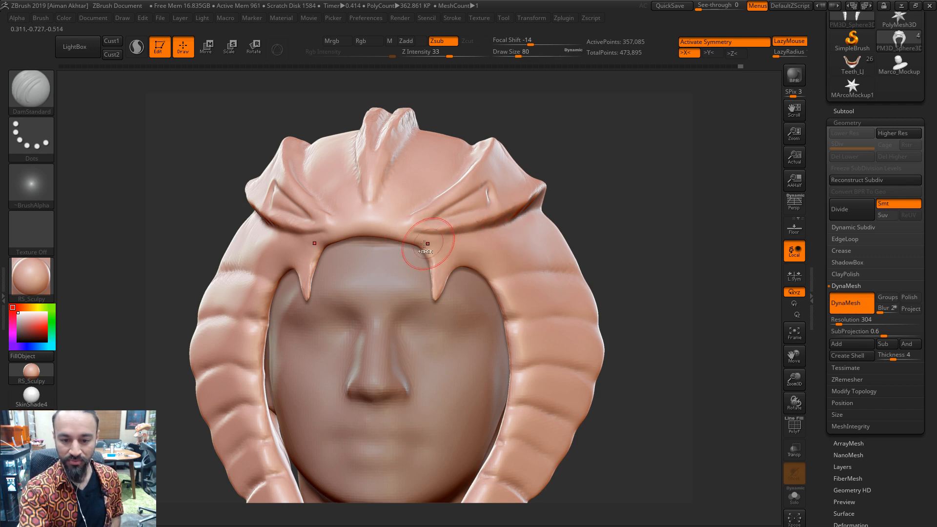
pyautogui.press('shift')
pyautogui.moveTo(412, 238)
pyautogui.mouseDown()
pyautogui.moveTo(460, 237)
pyautogui.moveTo(438, 240)
pyautogui.mouseUp()
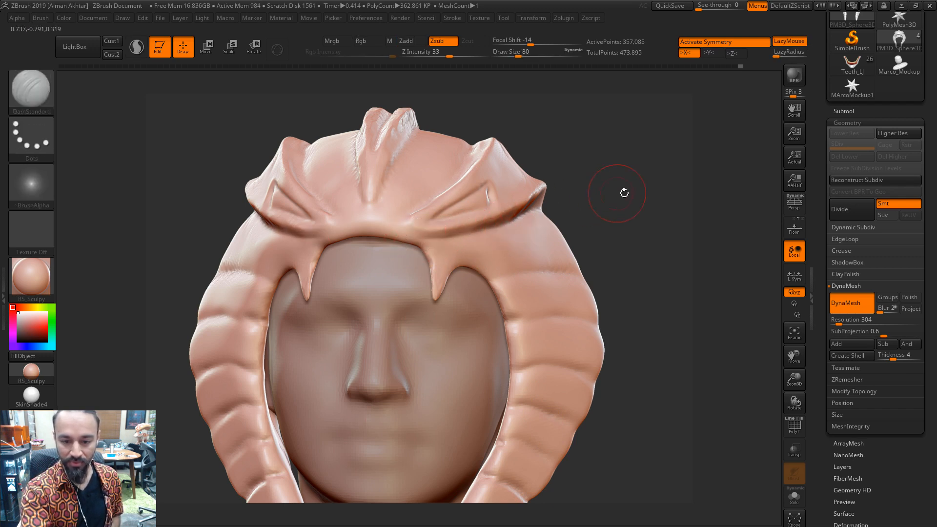
pyautogui.moveTo(624, 193)
pyautogui.keyDown('shift'); pyautogui.mouseDown()
pyautogui.moveTo(630, 184)
pyautogui.moveTo(584, 205)
pyautogui.moveTo(622, 209)
pyautogui.mouseUp(); pyautogui.keyUp('shift')
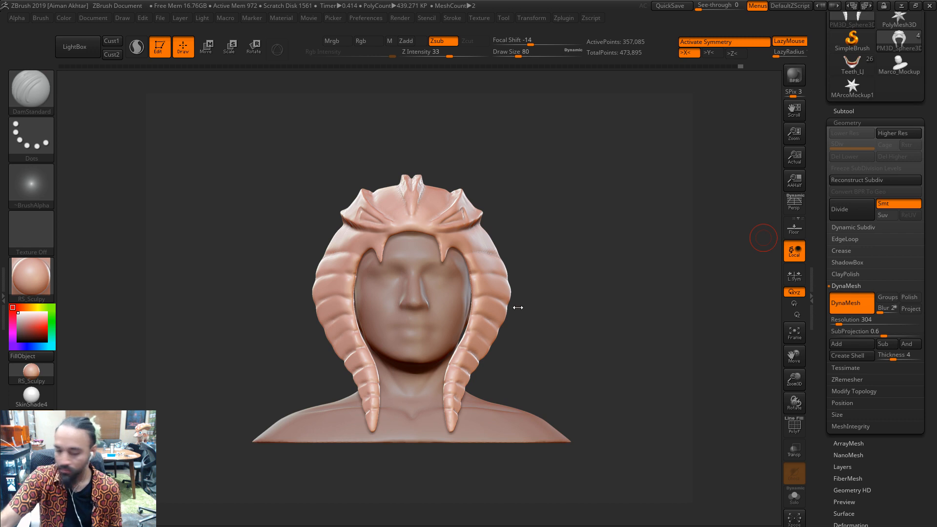
# Reshape the hood's sides just below the crown's outer tips with the Move brush at draw sizes 293, 172 and 212
pyautogui.press('b')
pyautogui.press('m')
pyautogui.press('v')
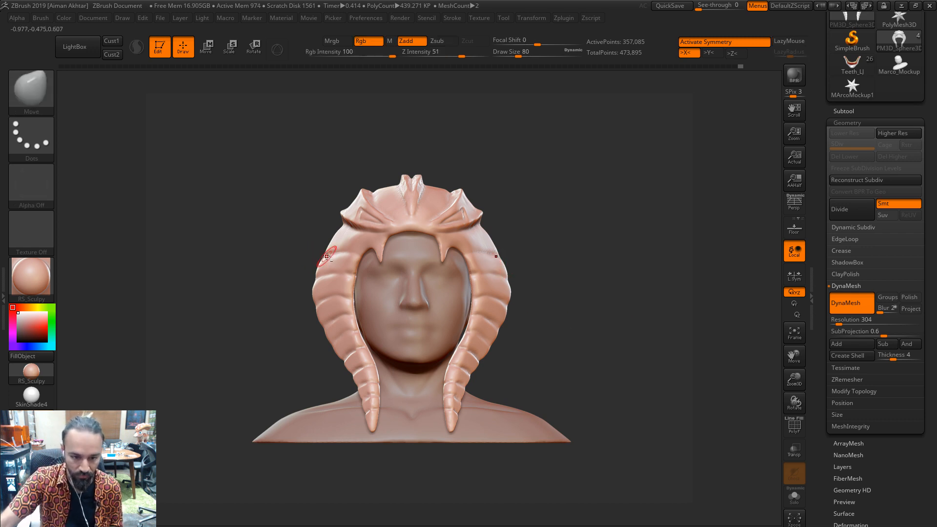
pyautogui.press('s')
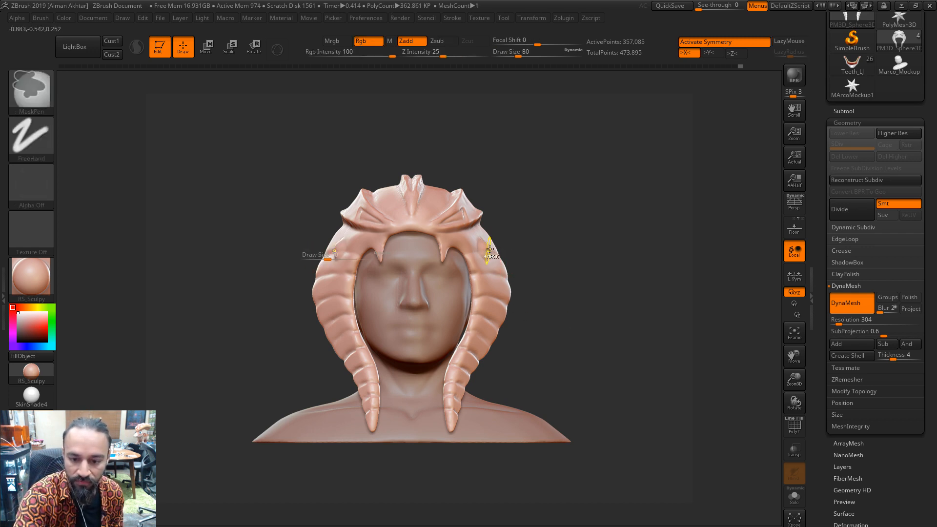
pyautogui.moveTo(487, 249); pyautogui.dragTo(499, 249)
pyautogui.hotkey('ctrl', 'z')
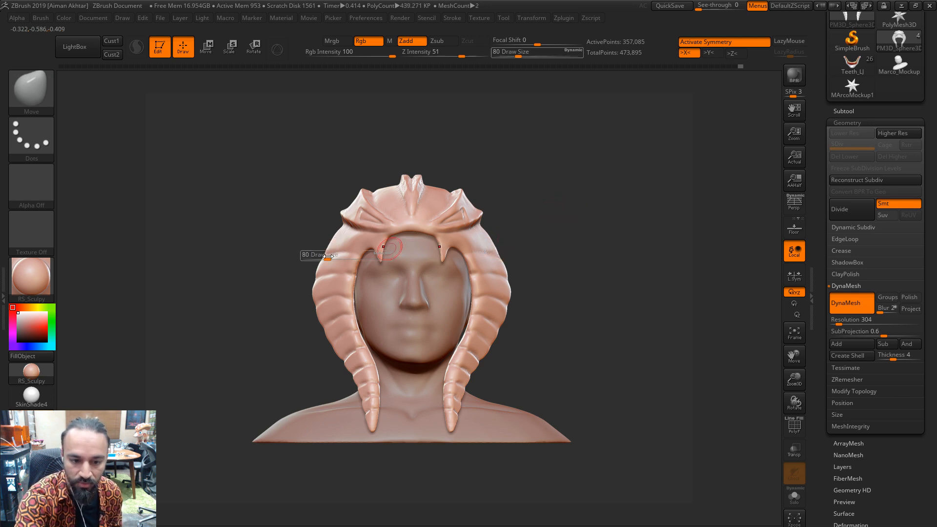
pyautogui.moveTo(328, 257); pyautogui.dragTo(350, 258)
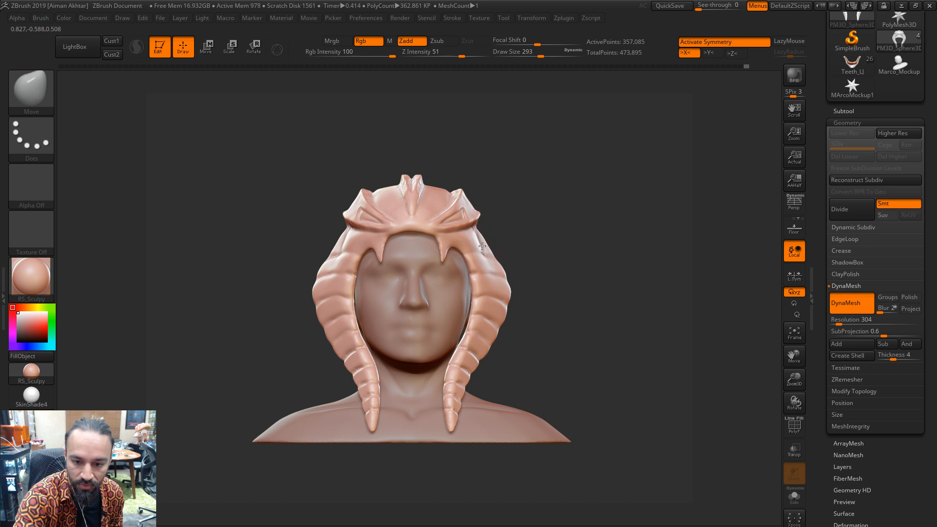
pyautogui.press('s')
pyautogui.moveTo(479, 240); pyautogui.dragTo(468, 239)
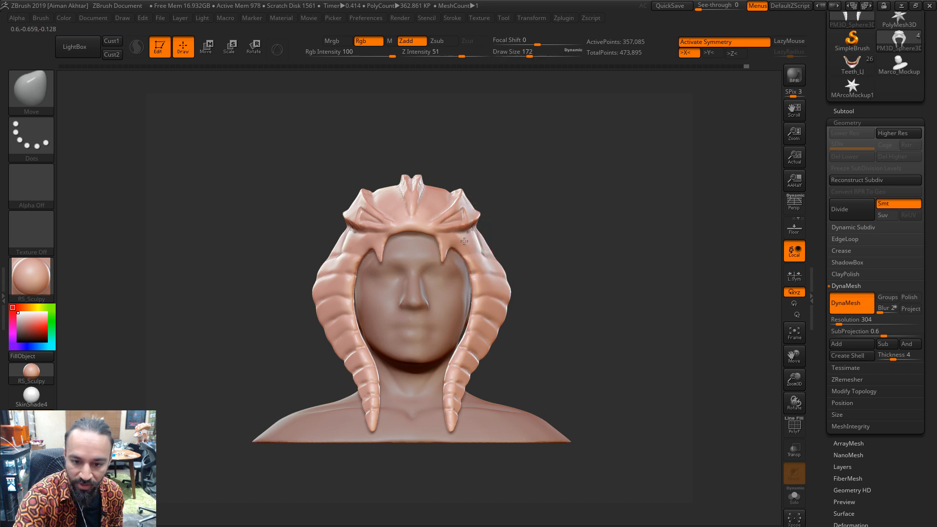
pyautogui.press('s')
pyautogui.moveTo(474, 238)
pyautogui.mouseDown()
pyautogui.moveTo(489, 229)
pyautogui.moveTo(484, 259)
pyautogui.moveTo(510, 273)
pyautogui.mouseUp()
pyautogui.press('s')
pyautogui.press('s')
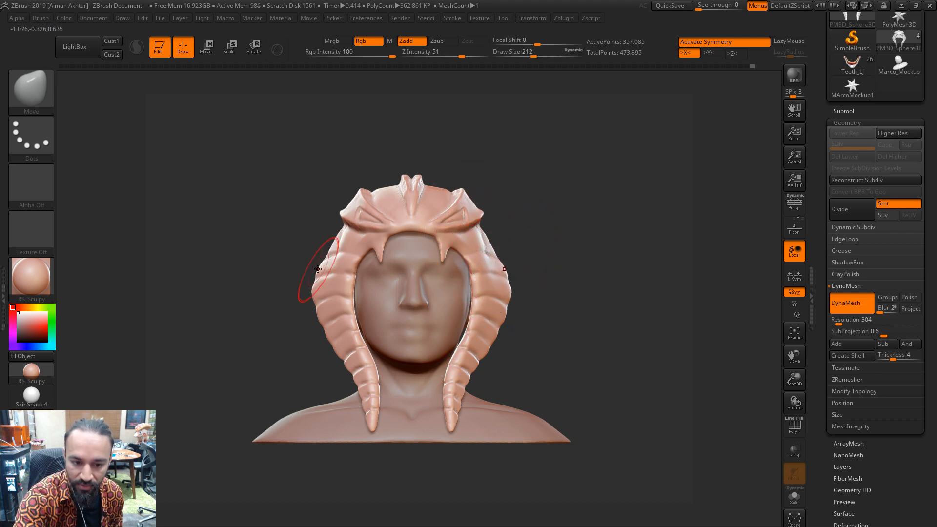
# Try flaring the hood's segmented sides outward and upward with the Move brush at draw sizes 351 and 408
pyautogui.press('s')
pyautogui.moveTo(320, 274)
pyautogui.mouseDown()
pyautogui.moveTo(331, 273)
pyautogui.moveTo(293, 313)
pyautogui.moveTo(303, 312)
pyautogui.mouseUp()
pyautogui.hotkey('ctrl', 'z')
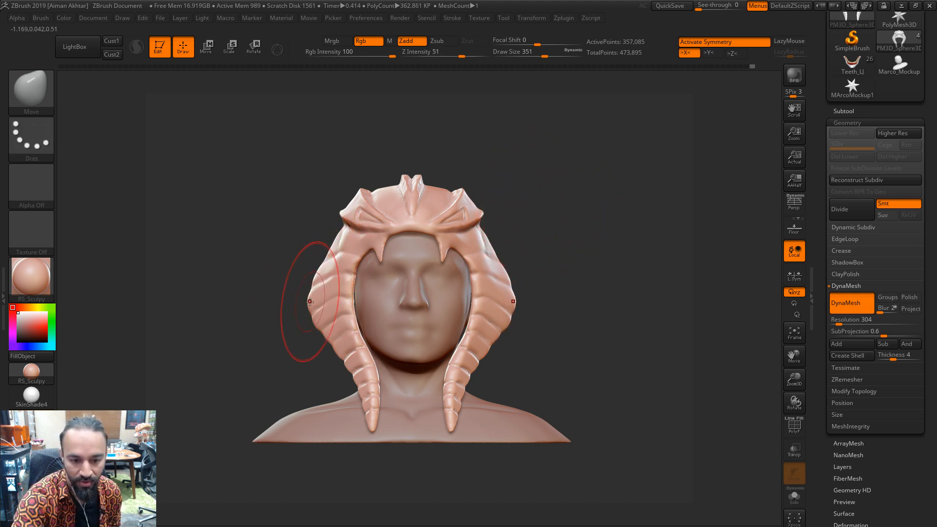
pyautogui.moveTo(312, 294)
pyautogui.mouseDown()
pyautogui.moveTo(302, 275)
pyautogui.moveTo(311, 251)
pyautogui.mouseUp()
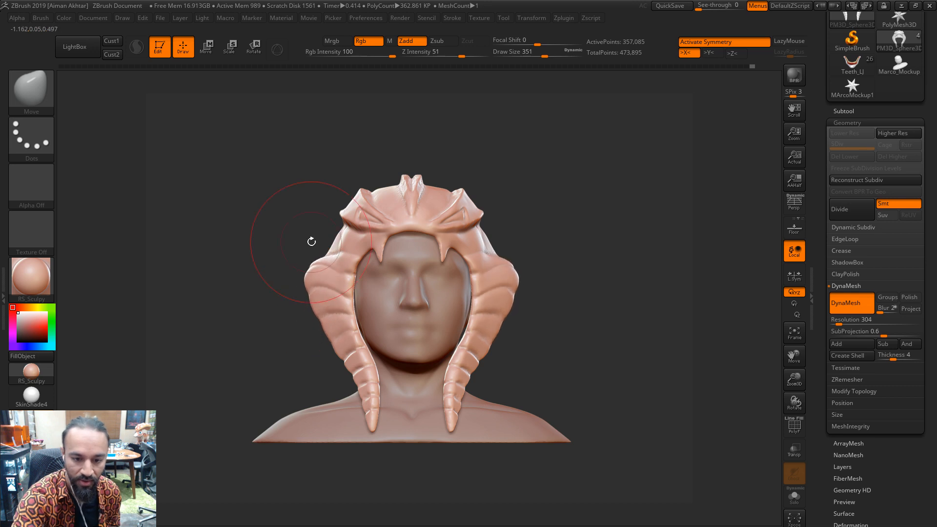
pyautogui.press('s')
pyautogui.moveTo(505, 290); pyautogui.dragTo(511, 290)
pyautogui.moveTo(510, 289); pyautogui.dragTo(534, 229)
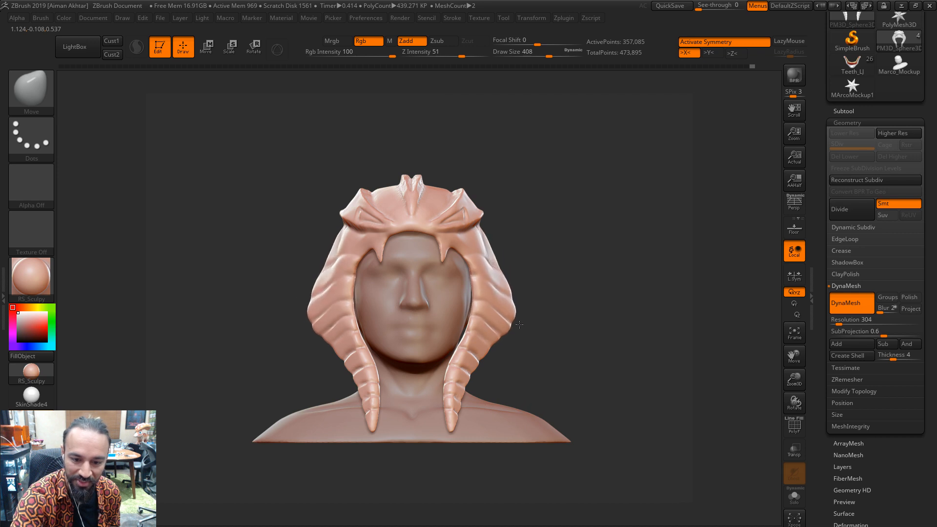
# Try widening the segmented sides at cheek level with the Move brush at draw size 365, and undo the flare
pyautogui.moveTo(520, 325); pyautogui.dragTo(520, 321)
pyautogui.hotkey('ctrl', 'z')
pyautogui.press('s')
pyautogui.moveTo(318, 303); pyautogui.dragTo(313, 303)
pyautogui.moveTo(315, 305); pyautogui.dragTo(307, 319)
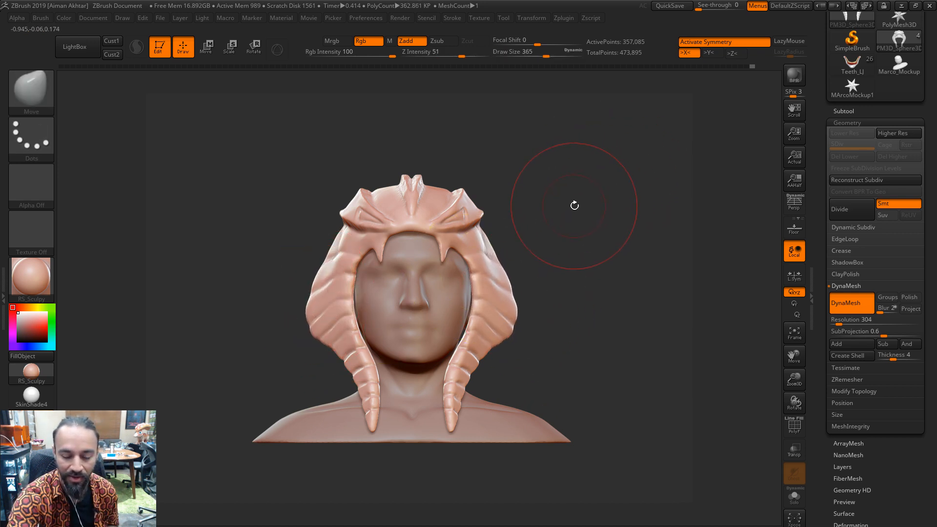
pyautogui.moveTo(575, 206)
pyautogui.mouseDown()
pyautogui.moveTo(639, 215)
pyautogui.moveTo(576, 218)
pyautogui.mouseUp()
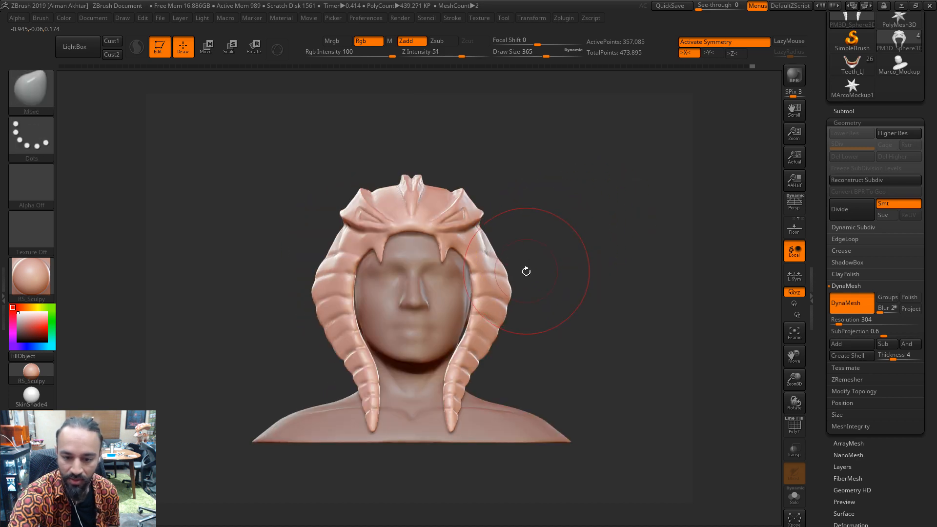
# Try pulling the widest side segments outward at draw size 365, undo it, and raise the draw size to 476
pyautogui.press('s')
pyautogui.press('s')
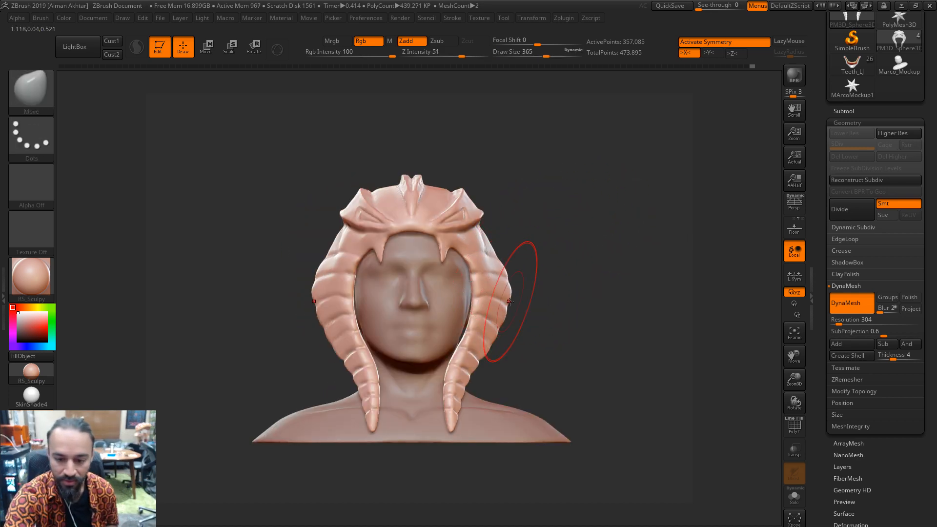
pyautogui.moveTo(509, 301)
pyautogui.mouseDown()
pyautogui.moveTo(514, 259)
pyautogui.moveTo(515, 286)
pyautogui.moveTo(549, 227)
pyautogui.moveTo(543, 212)
pyautogui.moveTo(517, 212)
pyautogui.moveTo(537, 202)
pyautogui.mouseUp()
pyautogui.press('s')
pyautogui.hotkey('ctrl', 'z')
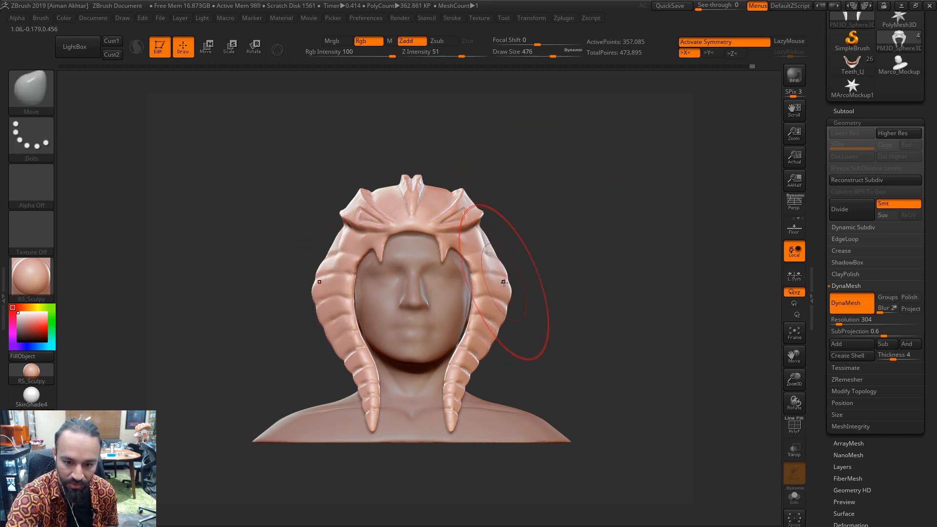
# Pull the hood's widest side segments outward and downward with the Move brush at draw size 400, refining them at 318
pyautogui.moveTo(507, 283)
pyautogui.mouseDown()
pyautogui.moveTo(541, 340)
pyautogui.moveTo(522, 334)
pyautogui.mouseUp()
pyautogui.hotkey('ctrl', 'z')
pyautogui.press('s')
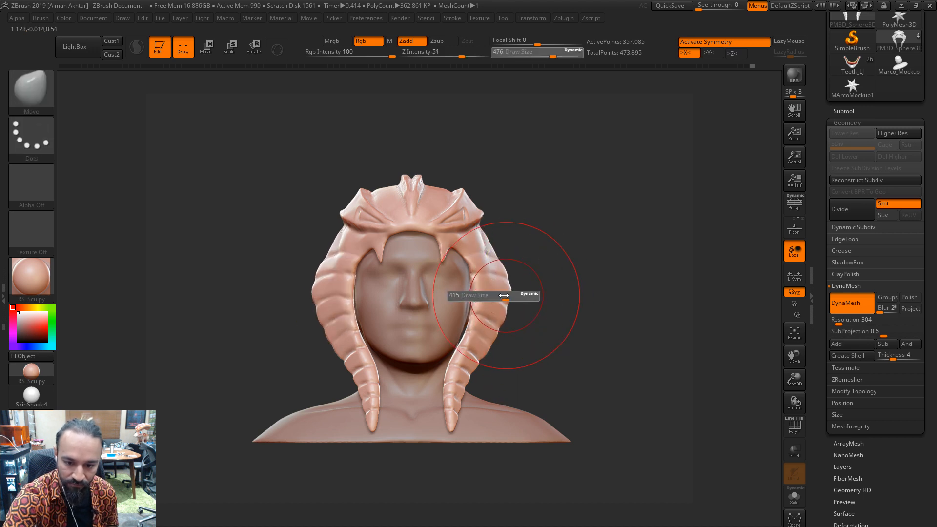
pyautogui.moveTo(508, 295); pyautogui.dragTo(503, 295)
pyautogui.moveTo(505, 294); pyautogui.dragTo(516, 327)
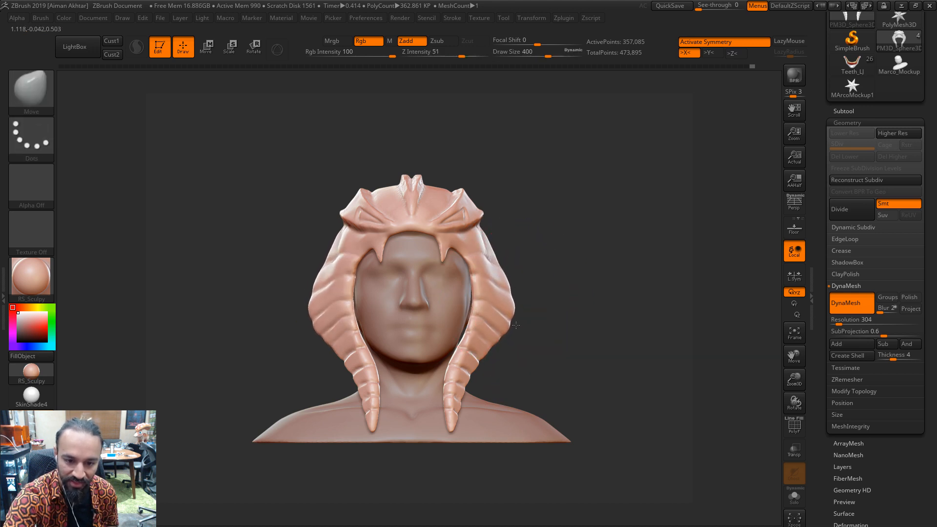
pyautogui.press('s')
pyautogui.moveTo(328, 306); pyautogui.dragTo(322, 306)
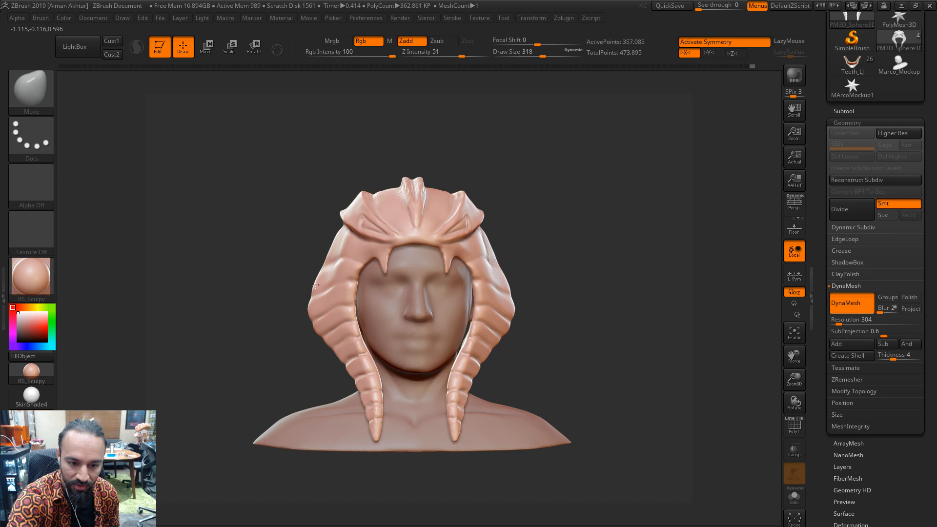
pyautogui.moveTo(570, 193)
pyautogui.keyDown('alt'); pyautogui.mouseDown()
pyautogui.moveTo(618, 197)
pyautogui.moveTo(618, 188)
pyautogui.mouseUp(); pyautogui.keyUp('alt')
# Adjust the hood's upper sides beneath the crown's outer tips with the Move brush, reducing the draw size to 192
pyautogui.press('s')
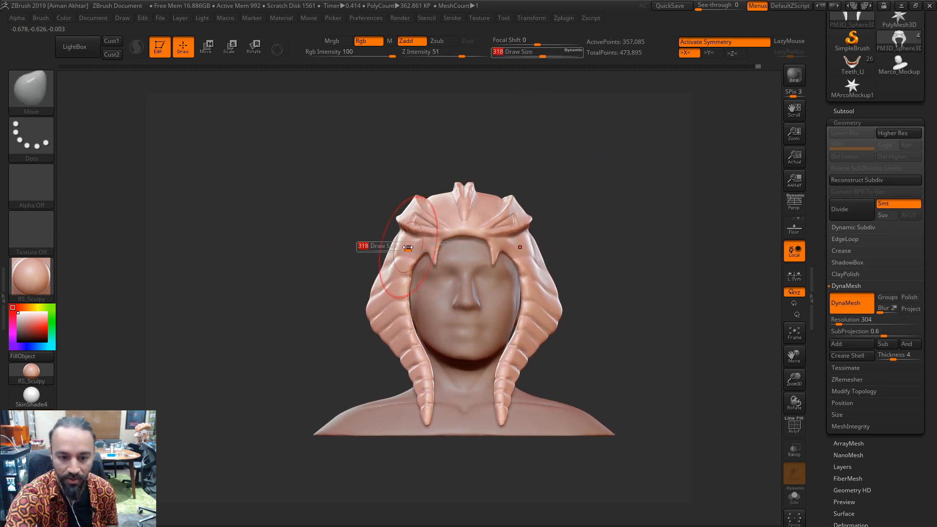
pyautogui.moveTo(405, 245)
pyautogui.mouseDown()
pyautogui.moveTo(395, 242)
pyautogui.moveTo(387, 265)
pyautogui.mouseUp()
pyautogui.press('s')
pyautogui.press('s')
# Lower the brow edge between the fangs with the Move brush at draw size 351, undoing a trial stroke on the crown tips
pyautogui.moveTo(540, 250); pyautogui.dragTo(552, 249)
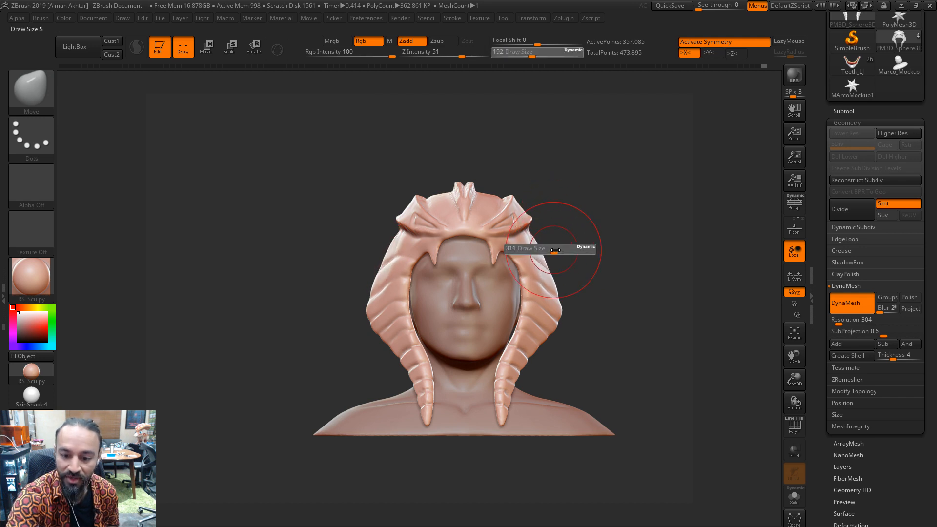
pyautogui.moveTo(523, 207); pyautogui.dragTo(524, 212)
pyautogui.hotkey('ctrl', 'z')
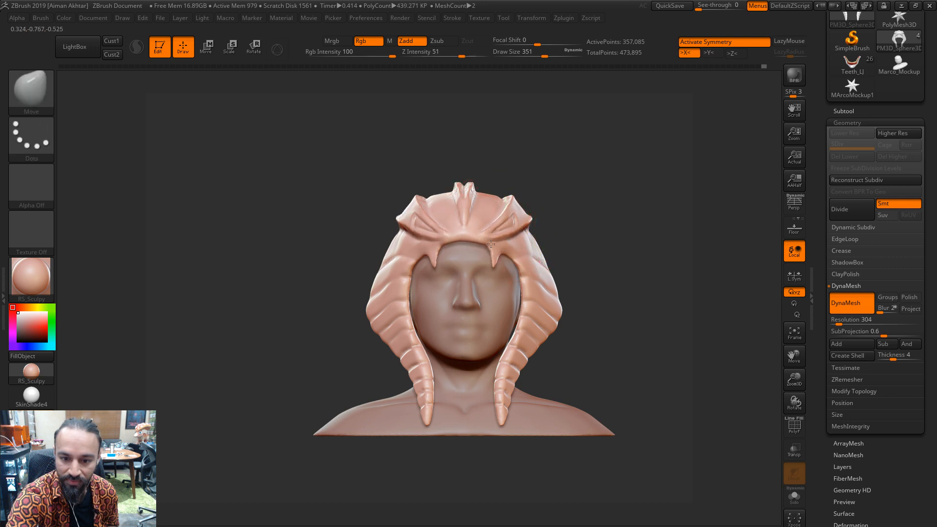
pyautogui.moveTo(489, 241); pyautogui.dragTo(490, 254)
pyautogui.moveTo(548, 194); pyautogui.dragTo(554, 211)
# Refine the brow fangs' side profile with the Move and Smooth brushes at draw size 87, and the Move brush at 124
pyautogui.press('s')
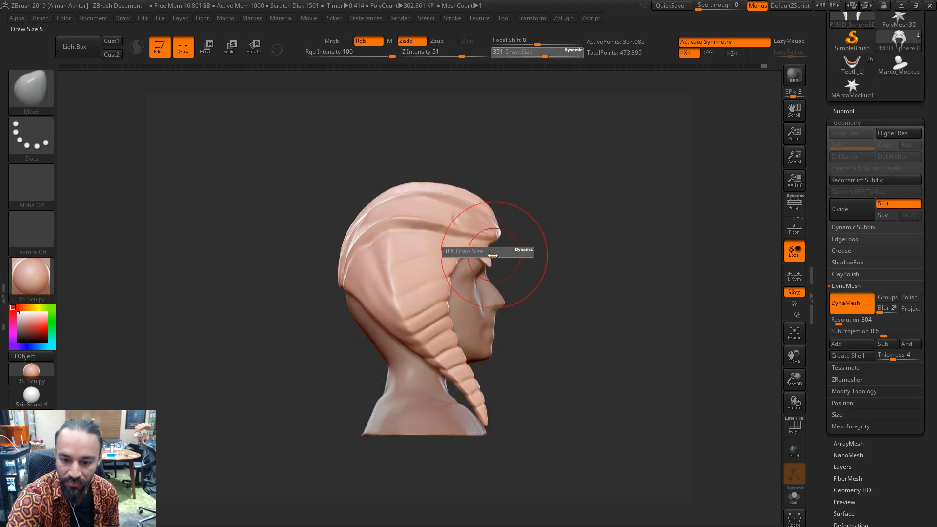
pyautogui.moveTo(493, 256); pyautogui.dragTo(487, 259)
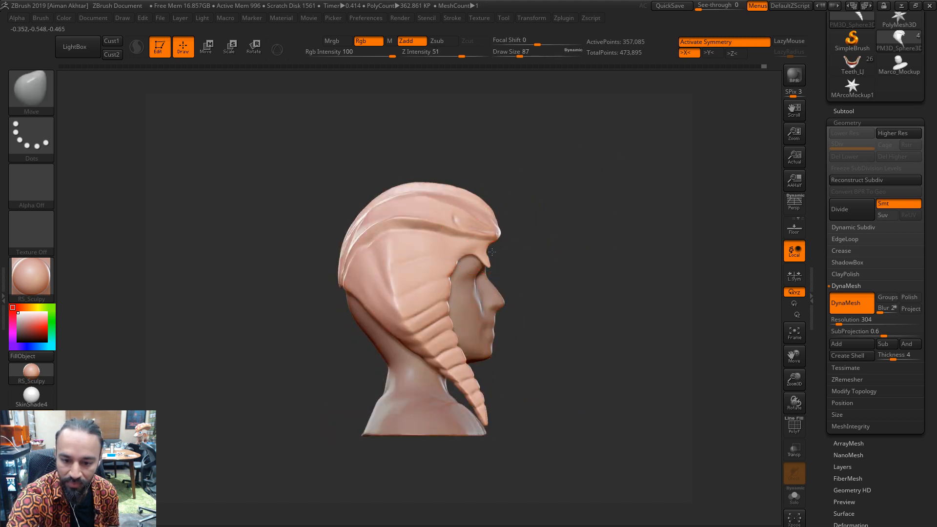
pyautogui.press('shift')
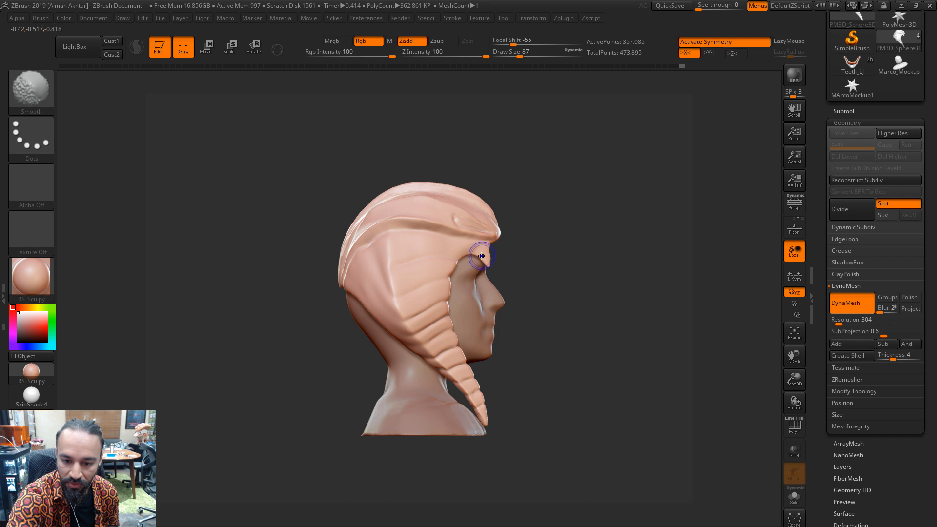
pyautogui.press('s')
pyautogui.moveTo(482, 258); pyautogui.dragTo(485, 257)
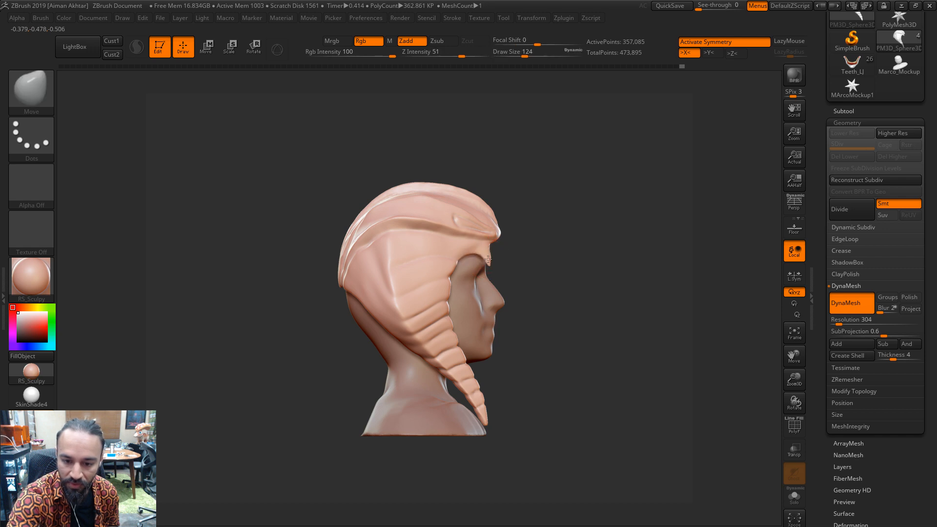
pyautogui.moveTo(629, 259)
pyautogui.keyDown('shift'); pyautogui.mouseDown()
pyautogui.moveTo(535, 251)
pyautogui.moveTo(482, 265)
pyautogui.mouseUp(); pyautogui.keyUp('shift')
# Adjust the brow fangs from the front at draw size 140 and switch to the Inflate brush with Z Intensity 10
pyautogui.press('s')
pyautogui.press('s')
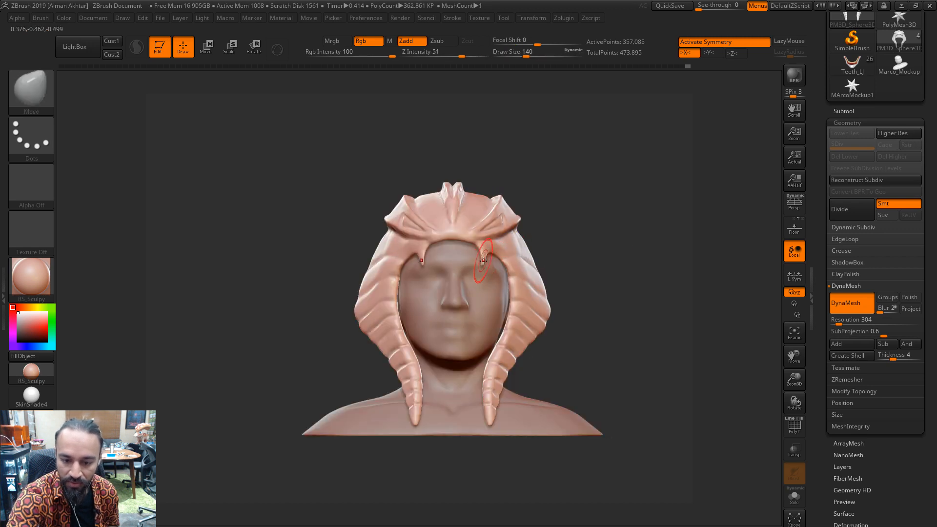
pyautogui.press('ctrl')
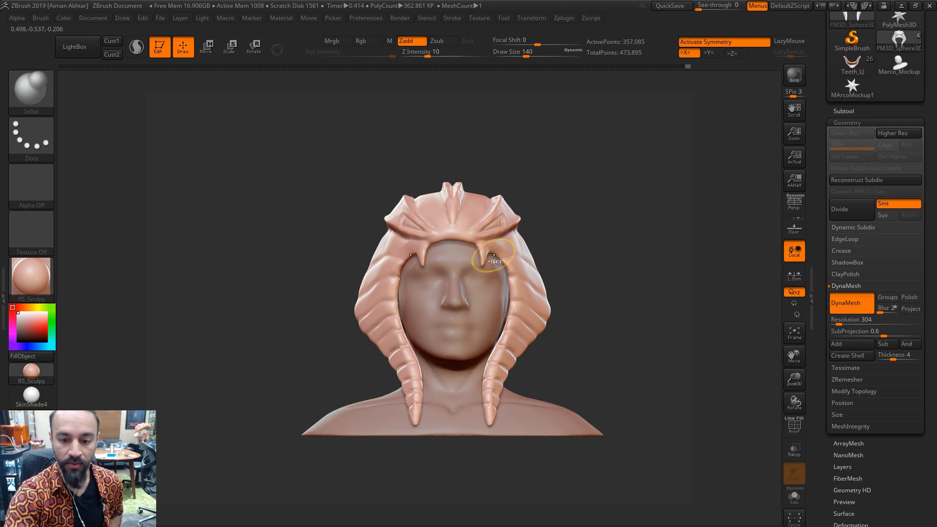
pyautogui.press('shift')
pyautogui.keyDown('ctrl'); pyautogui.moveTo(512, 252); pyautogui.dragTo(613, 260, button='right'); pyautogui.keyUp('ctrl')
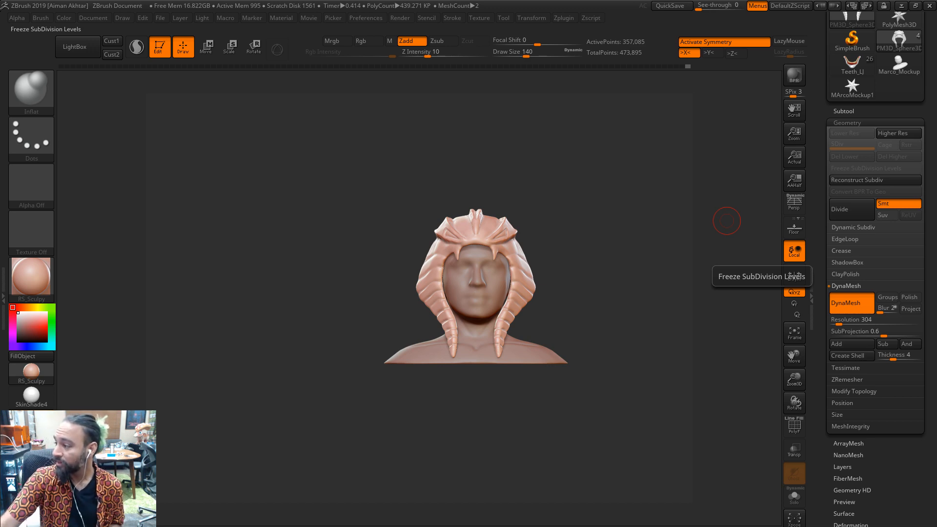
# Switch to Chrome and examine the Google image results for "snake eyes" as reference
pyautogui.moveTo(936, 142); pyautogui.dragTo(231, 0)
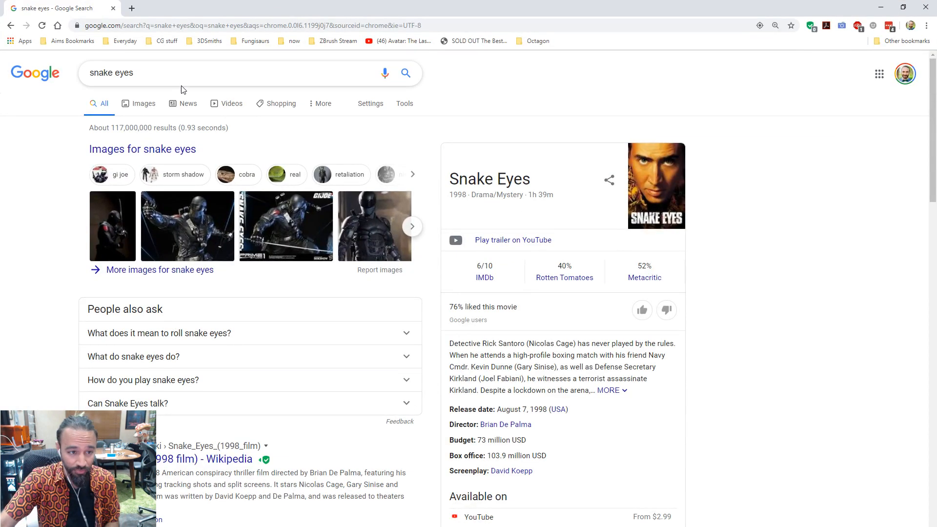
pyautogui.click(140, 103)
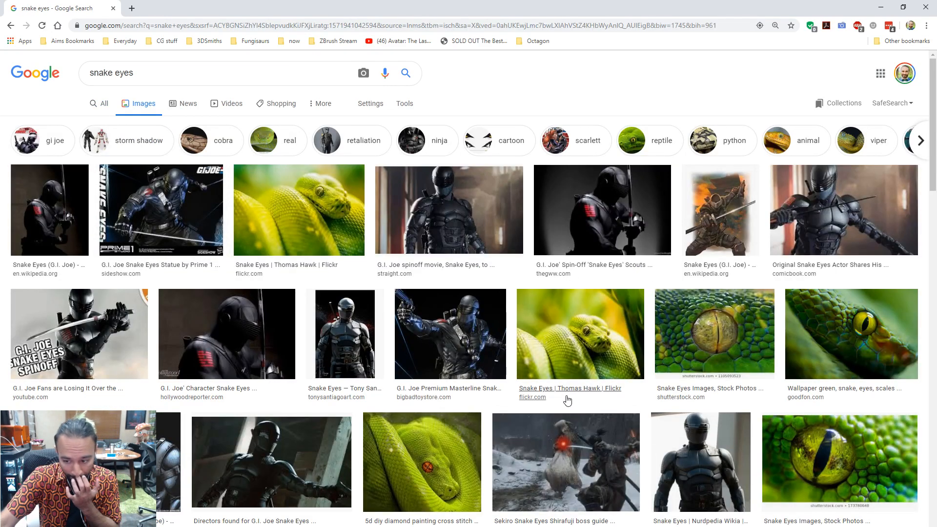
pyautogui.scroll(-5, 571, 410)
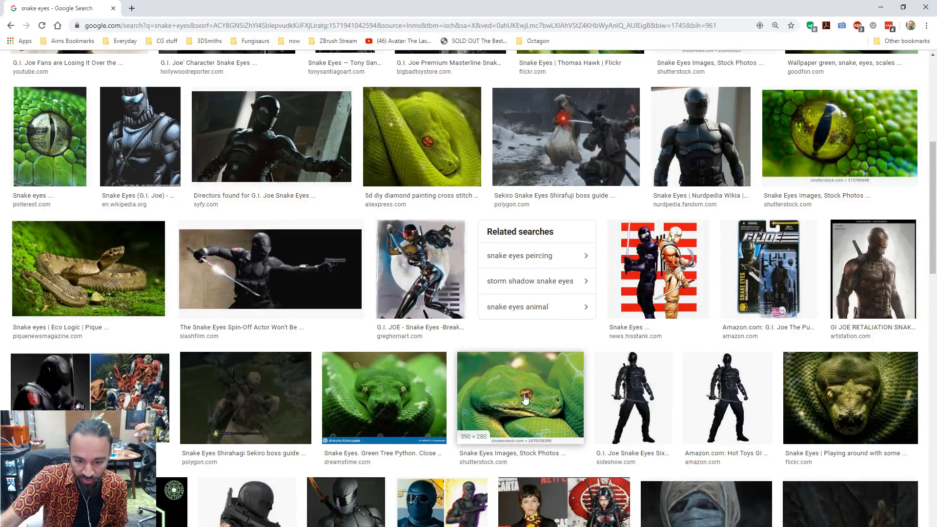
pyautogui.scroll(-5, 456, 339)
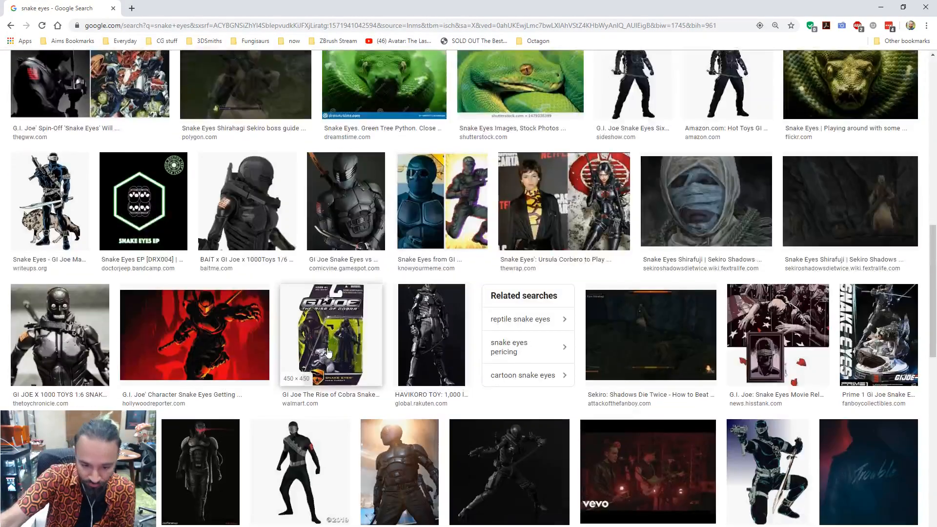
pyautogui.scroll(-5, 328, 353)
pyautogui.scroll(15, 348, 195)
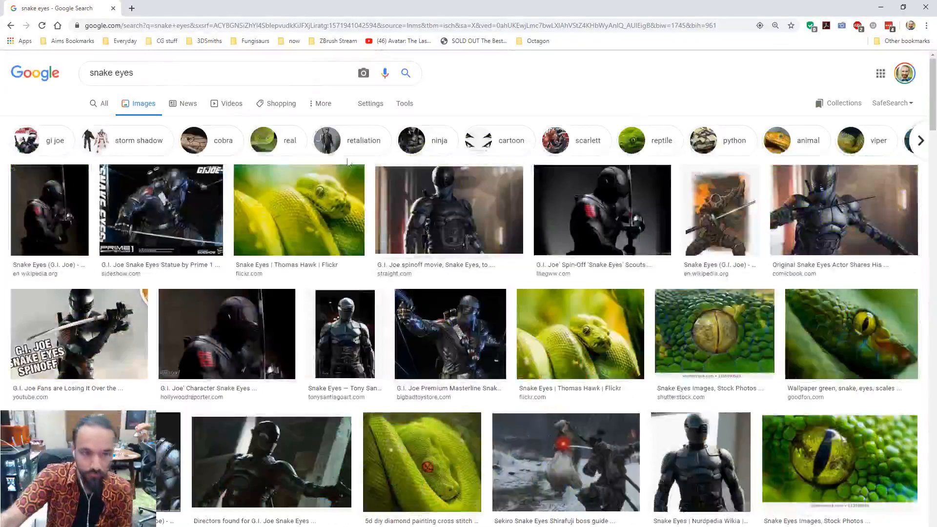
# Narrow the snake eyes images to real ones and open the striking diamondback rattlesnake picture to examine its head
pyautogui.click(290, 147)
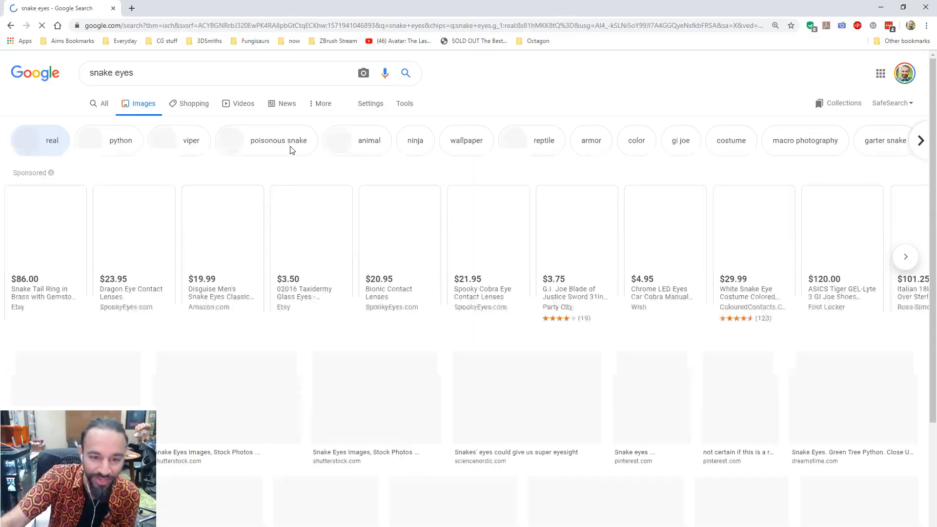
pyautogui.scroll(-5, 312, 181)
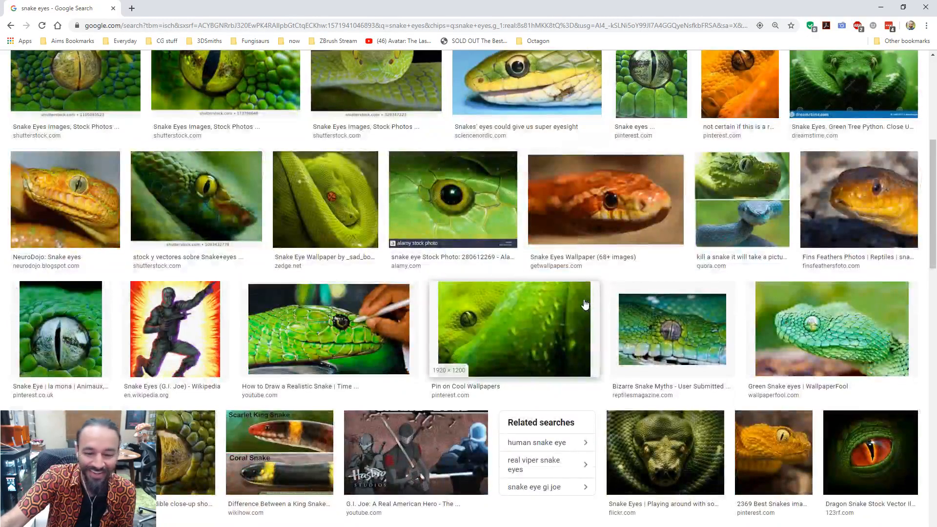
pyautogui.scroll(1, 586, 305)
pyautogui.scroll(-3, 583, 273)
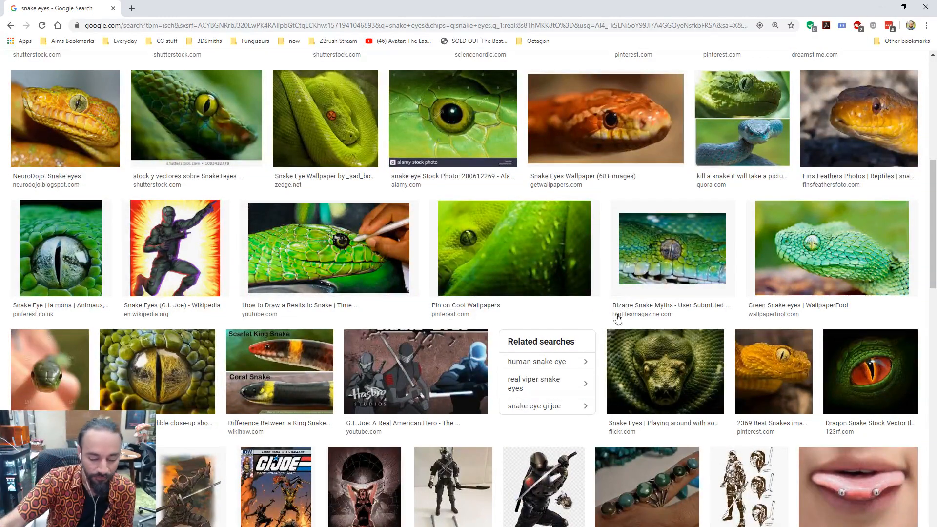
pyautogui.scroll(-5, 617, 313)
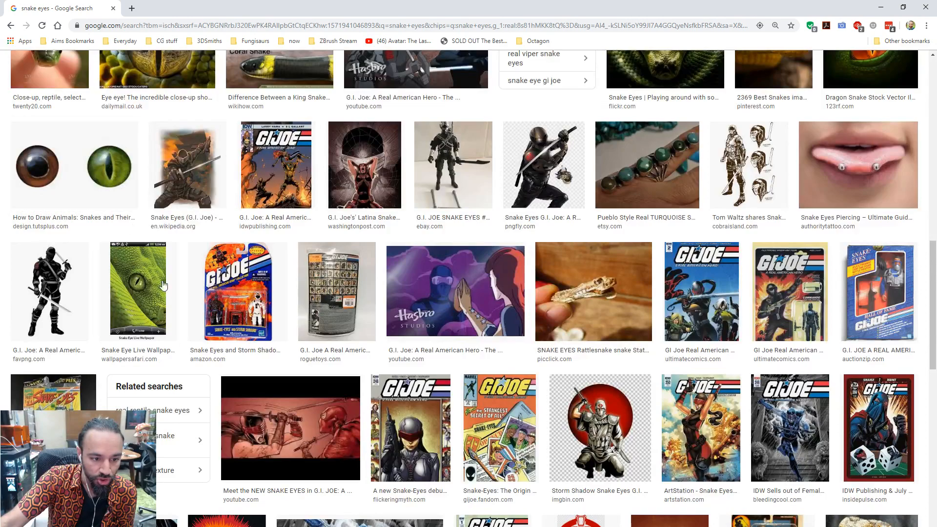
pyautogui.scroll(-5, 161, 322)
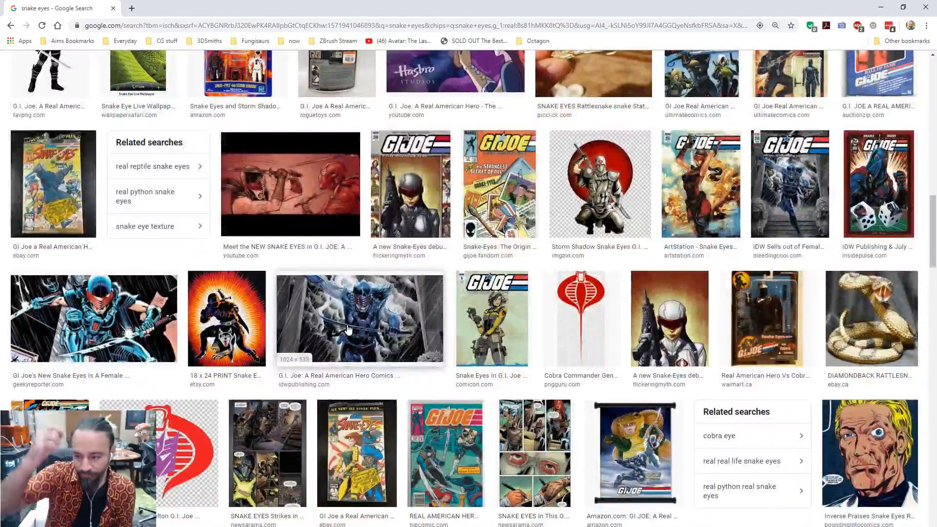
pyautogui.scroll(-8, 361, 347)
pyautogui.scroll(11, 459, 400)
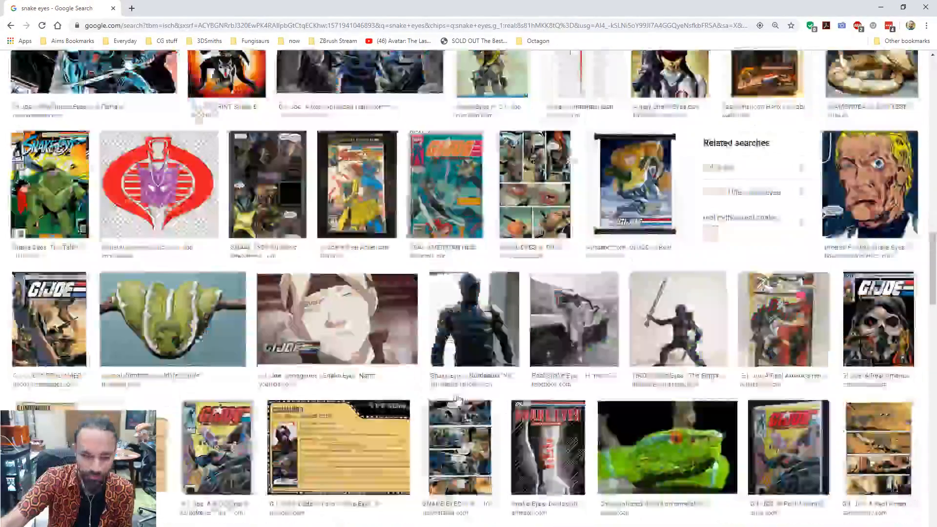
pyautogui.scroll(3, 458, 398)
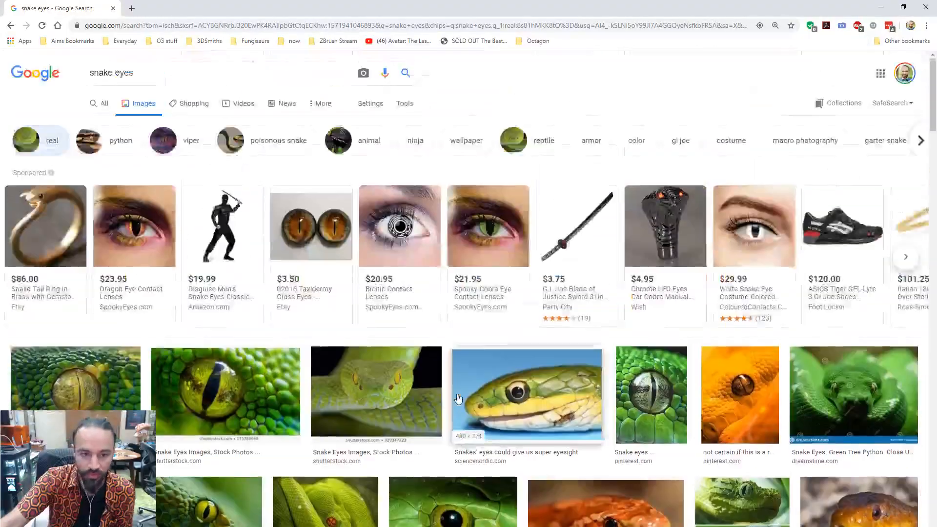
pyautogui.scroll(-15, 888, 490)
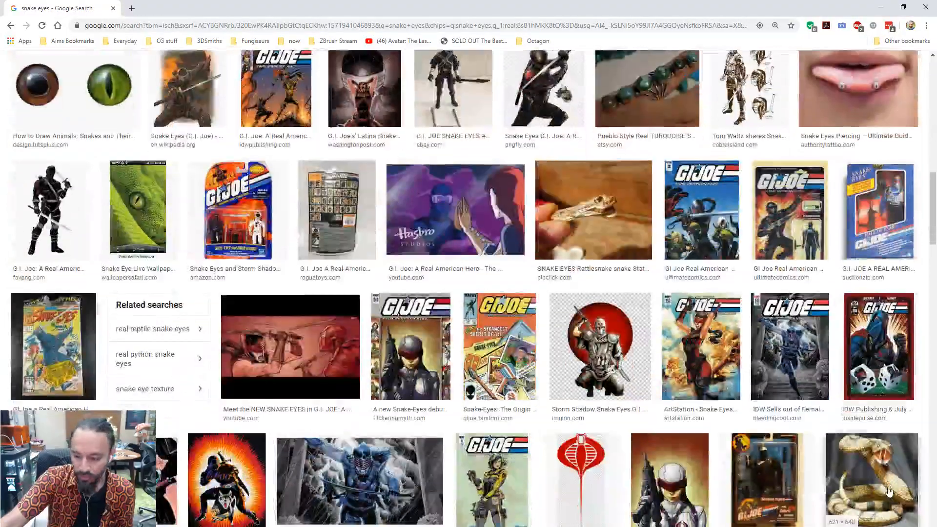
pyautogui.click(888, 489)
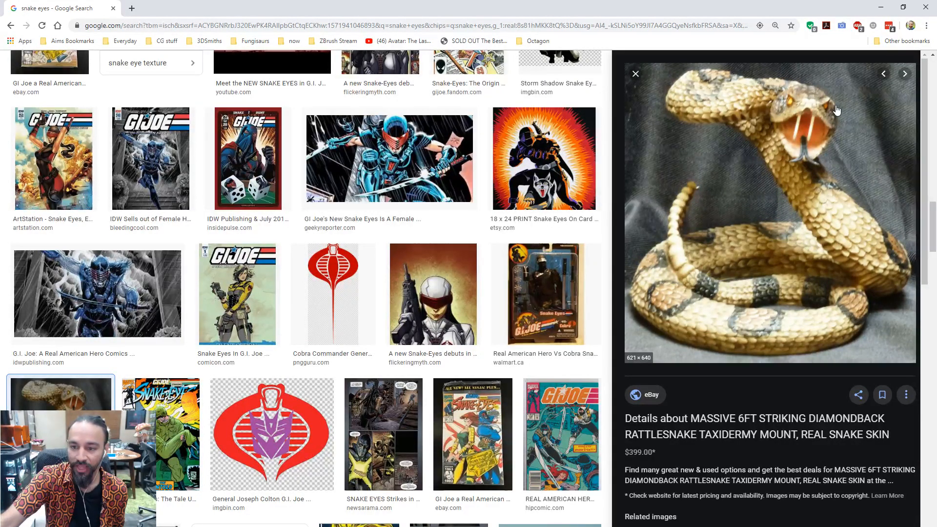
pyautogui.scroll(15, 142, 79)
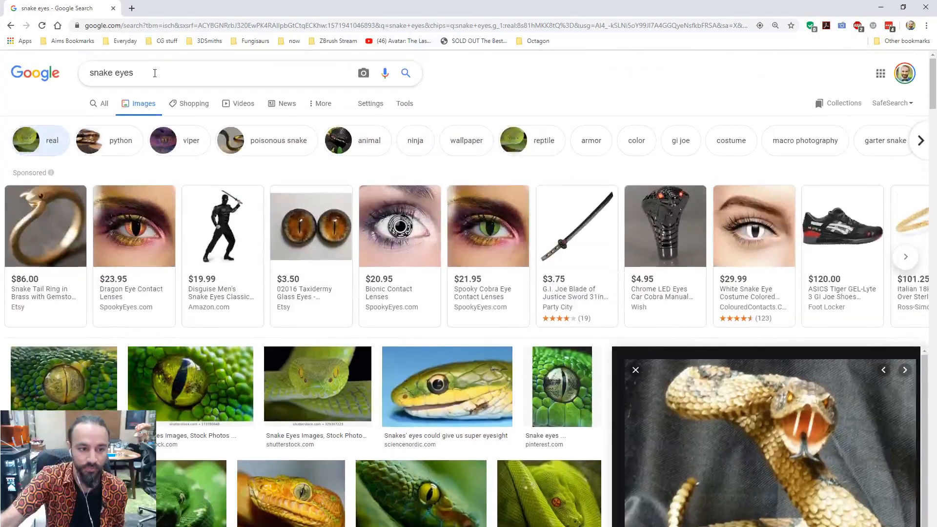
# Search Google Images for "snake fangs" as reference and return to ZBrush
pyautogui.moveTo(155, 73); pyautogui.dragTo(110, 72)
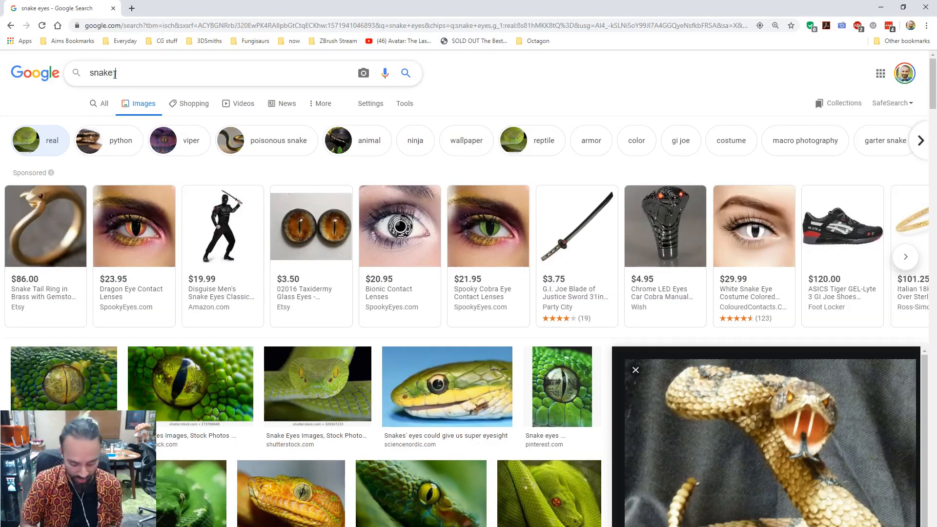
pyautogui.write('fangs')
pyautogui.press('Return')
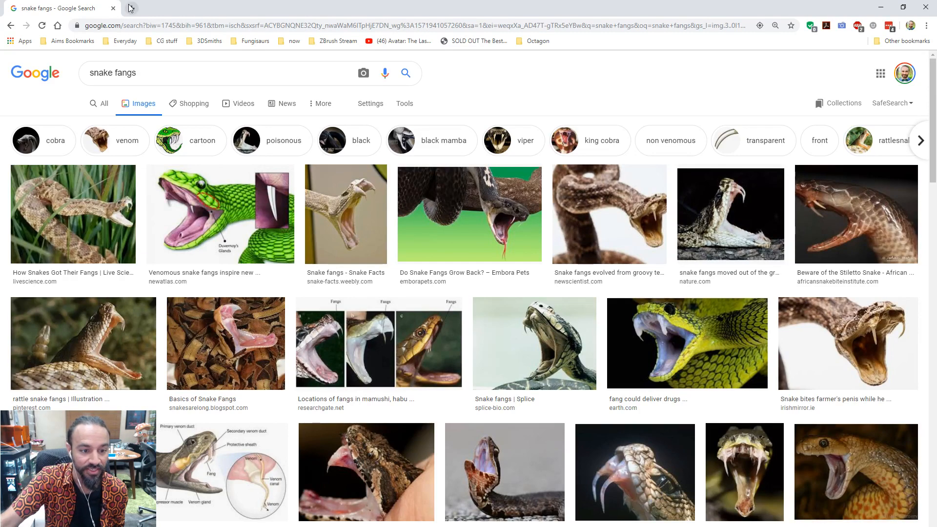
pyautogui.click(887, 6)
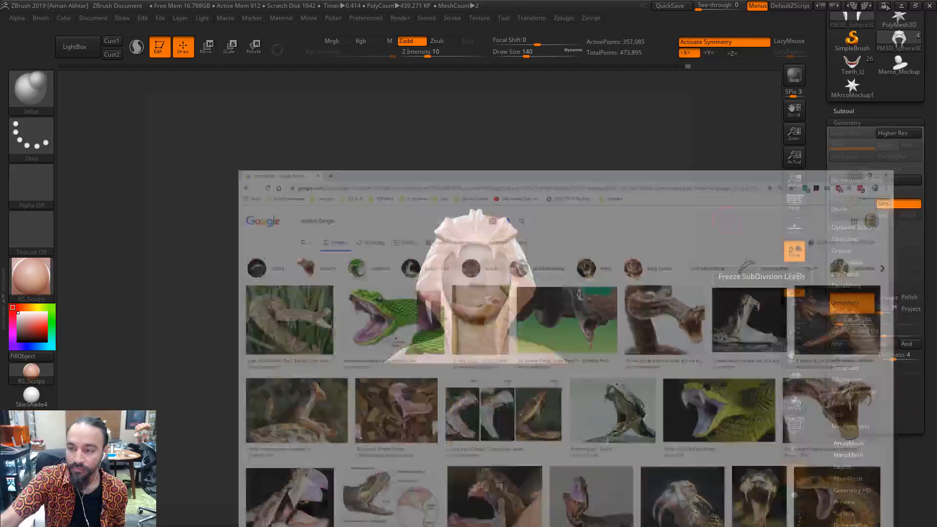
# Pull the brow fangs into longer, curved points with the Move brush at draw size 90, and smooth them from the side
pyautogui.moveTo(620, 248)
pyautogui.mouseDown()
pyautogui.moveTo(648, 268)
pyautogui.moveTo(708, 258)
pyautogui.moveTo(590, 280)
pyautogui.mouseUp()
pyautogui.press('b')
pyautogui.press('m')
pyautogui.press('v')
pyautogui.moveTo(540, 264)
pyautogui.mouseDown()
pyautogui.moveTo(569, 244)
pyautogui.moveTo(572, 273)
pyautogui.moveTo(551, 244)
pyautogui.mouseUp()
pyautogui.press('s')
pyautogui.moveTo(700, 248); pyautogui.dragTo(561, 254)
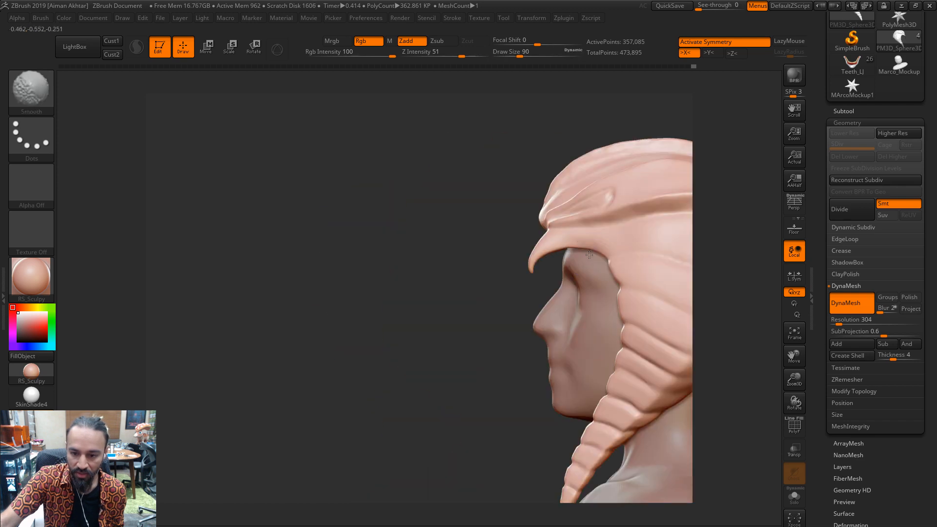
pyautogui.press('shift')
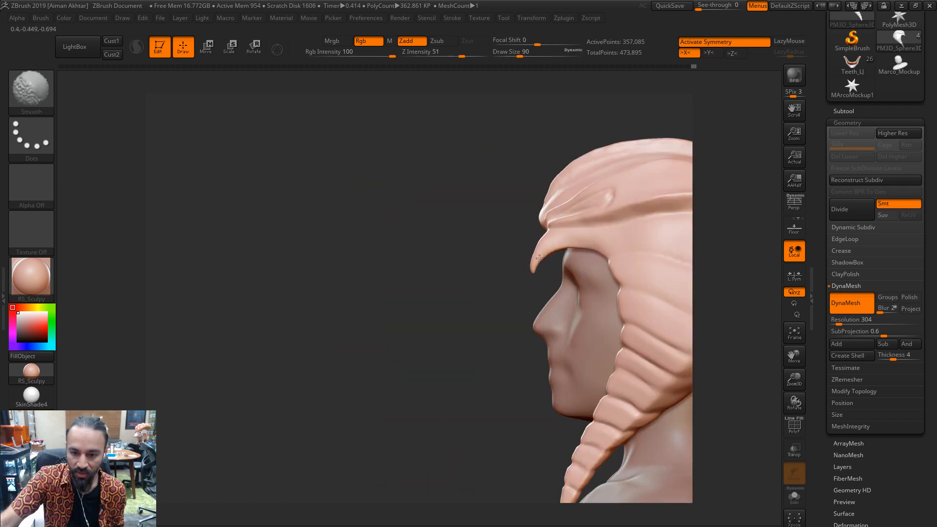
pyautogui.keyDown('shift'); pyautogui.moveTo(436, 267); pyautogui.dragTo(517, 268); pyautogui.keyUp('shift')
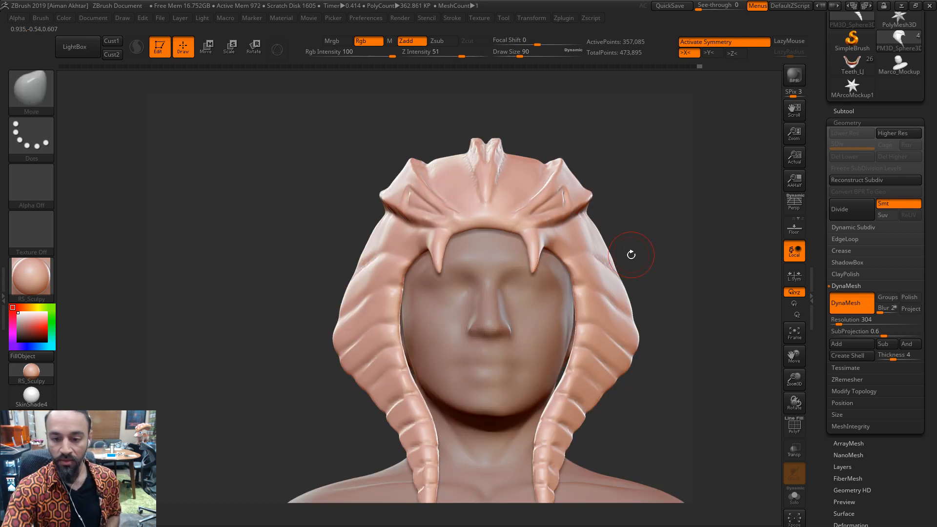
pyautogui.press('shift')
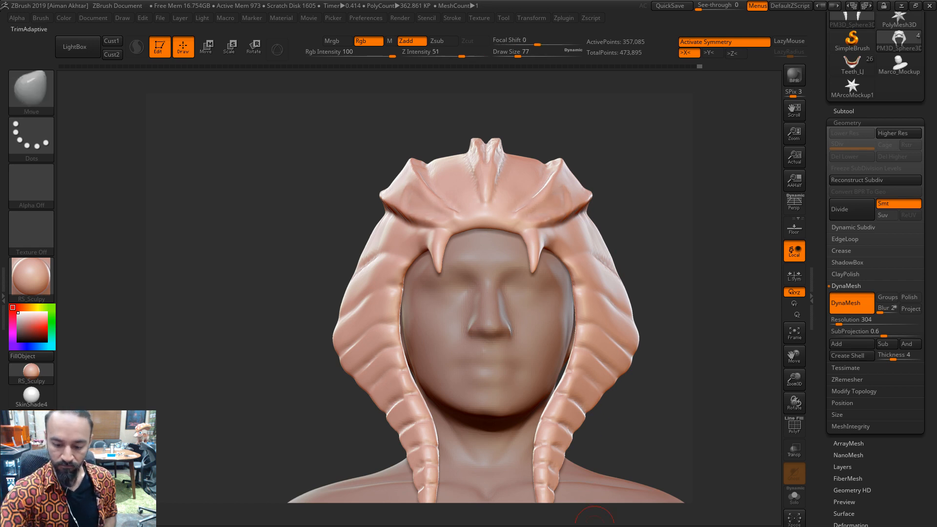
# Carve the eye recesses below the brow peaks with the DamStandard brush, enlarging the draw size to 124
pyautogui.press('b')
pyautogui.press('d')
pyautogui.press('s')
pyautogui.press('s')
pyautogui.moveTo(546, 212); pyautogui.dragTo(562, 183)
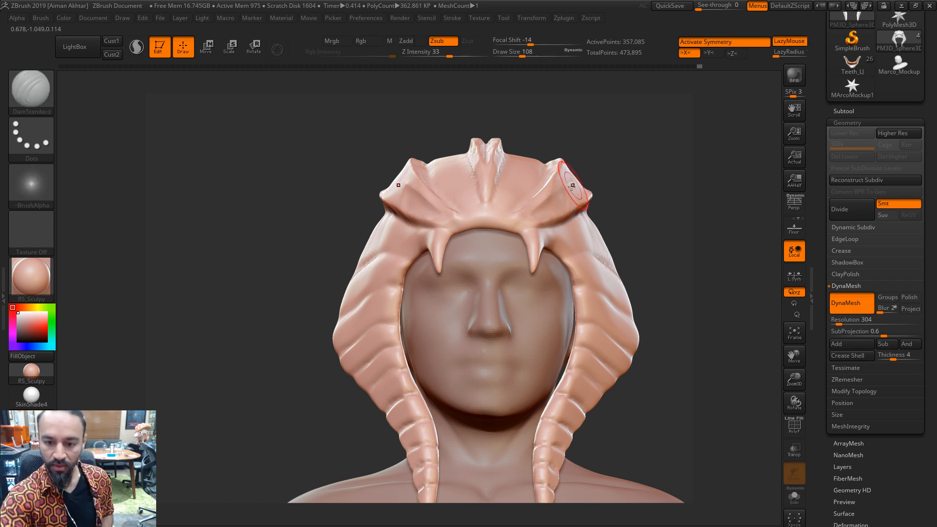
pyautogui.hotkey('ctrl', 'z')
pyautogui.press(']')
pyautogui.moveTo(533, 212)
pyautogui.mouseDown()
pyautogui.moveTo(574, 184)
pyautogui.moveTo(556, 194)
pyautogui.mouseUp()
# Insert symmetrical spheres as eyes in the brow recesses with the IMM Primitives brush, adjusting its depth so they sit embedded
pyautogui.click(37, 94)
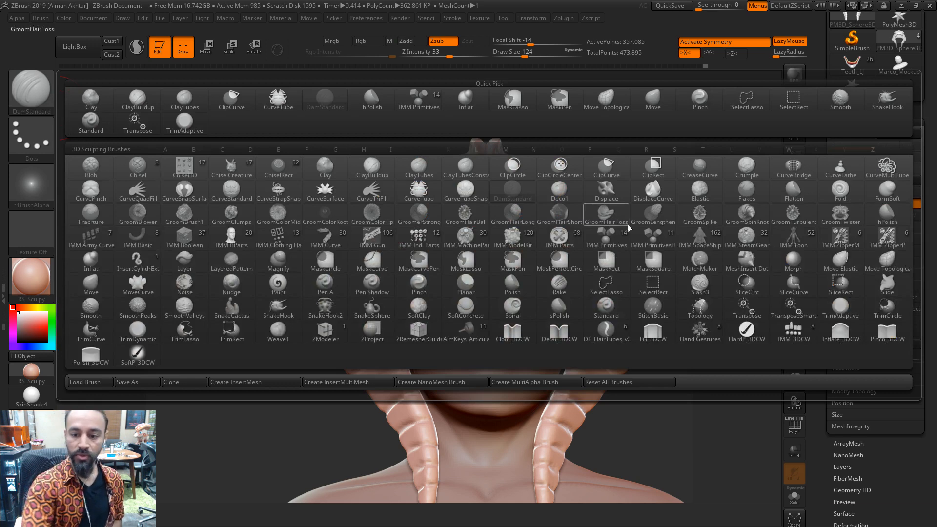
pyautogui.click(610, 242)
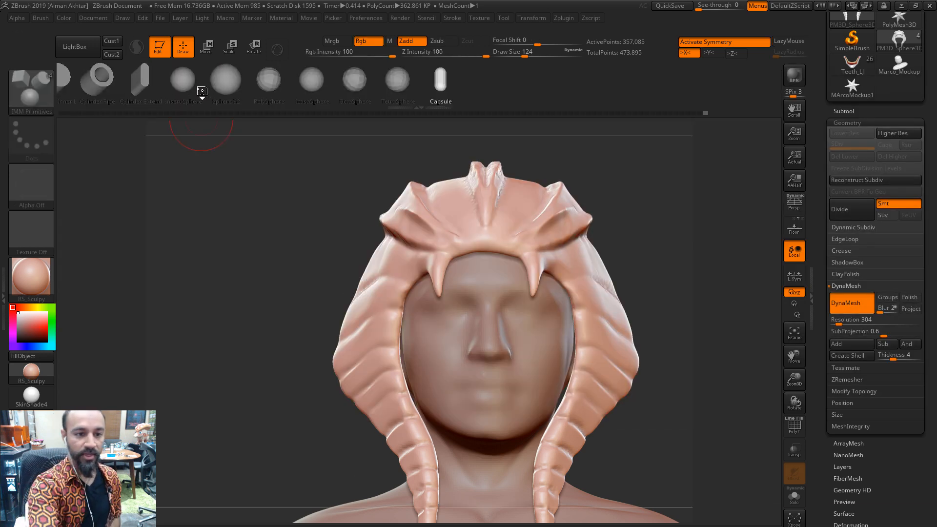
pyautogui.click(183, 80)
pyautogui.moveTo(566, 228); pyautogui.dragTo(574, 234)
pyautogui.hotkey('ctrl', 'z')
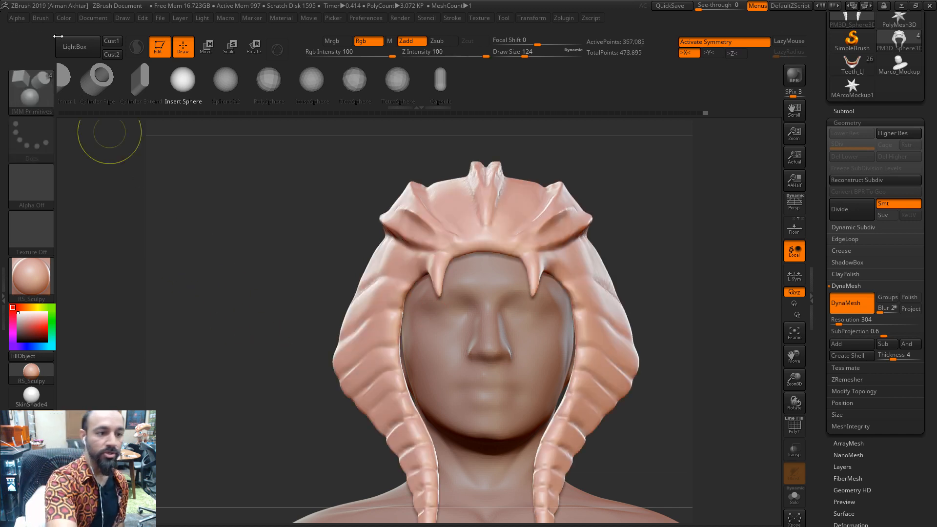
pyautogui.click(41, 18)
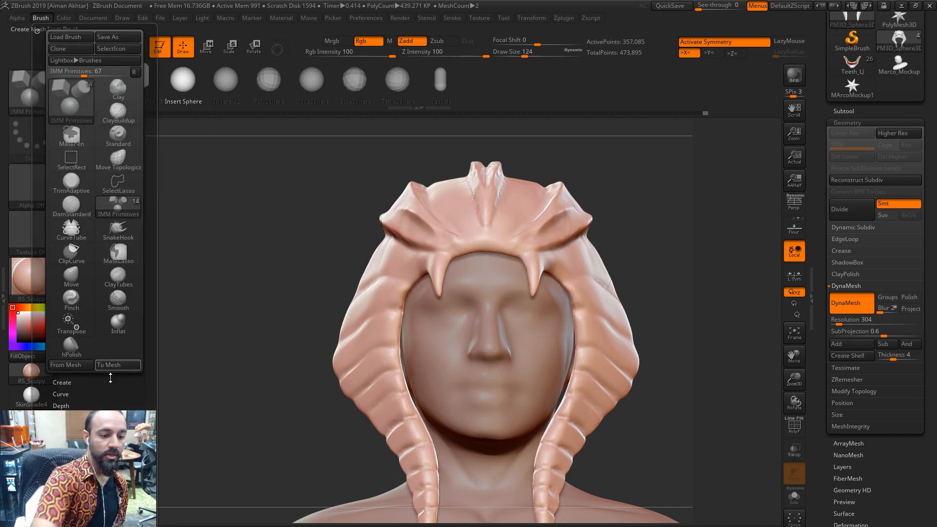
pyautogui.moveTo(111, 378)
pyautogui.mouseDown()
pyautogui.moveTo(130, 257)
pyautogui.moveTo(121, 323)
pyautogui.mouseUp()
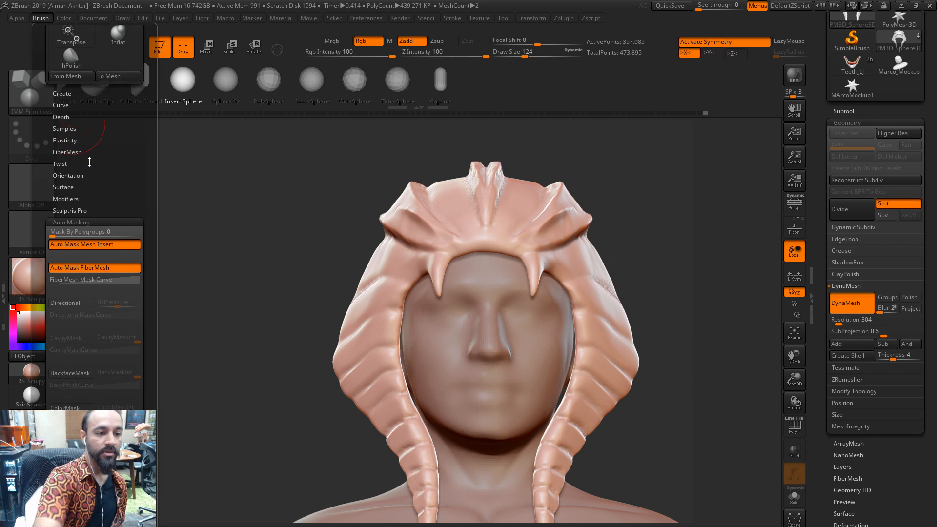
pyautogui.click(61, 116)
pyautogui.moveTo(75, 133); pyautogui.dragTo(76, 150)
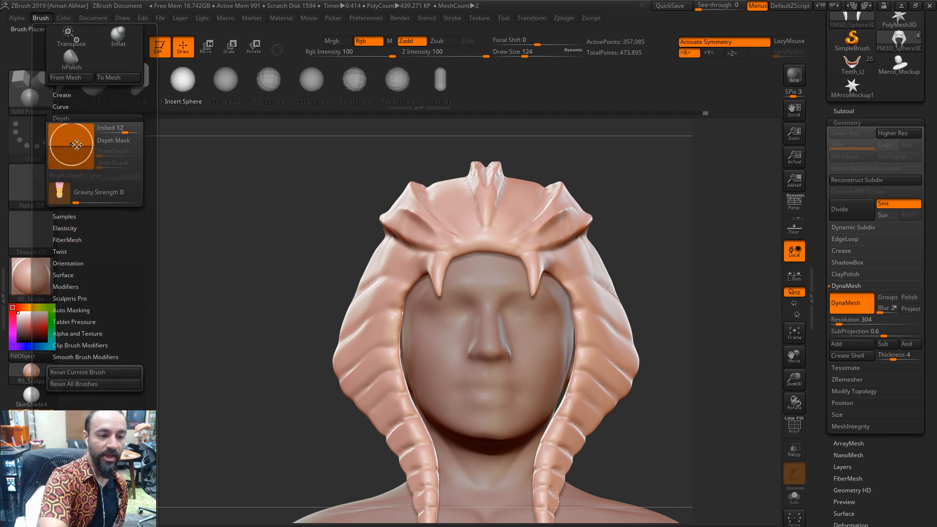
pyautogui.moveTo(556, 201)
pyautogui.mouseDown()
pyautogui.moveTo(586, 221)
pyautogui.moveTo(549, 218)
pyautogui.mouseUp()
# Reposition the inserted eye spheres in their recesses with the Move brush at draw size 228, checking front and three-quarter views
pyautogui.press('b')
pyautogui.press('m')
pyautogui.press('v')
pyautogui.press('s')
pyautogui.moveTo(663, 144)
pyautogui.keyDown('shift'); pyautogui.mouseDown()
pyautogui.moveTo(570, 181)
pyautogui.moveTo(549, 212)
pyautogui.mouseUp(); pyautogui.keyUp('shift')
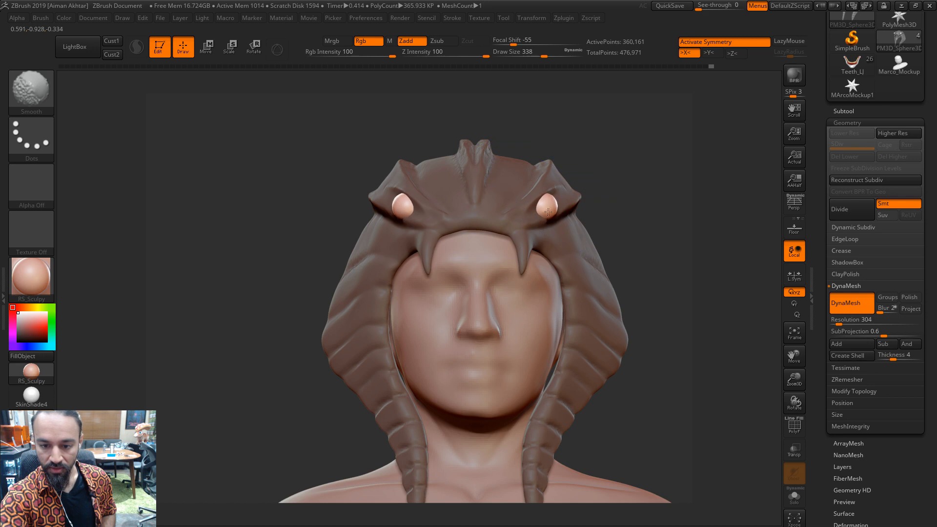
pyautogui.keyDown('alt'); pyautogui.moveTo(619, 188); pyautogui.dragTo(588, 194); pyautogui.keyUp('alt')
pyautogui.moveTo(520, 217); pyautogui.dragTo(521, 207)
pyautogui.moveTo(616, 190); pyautogui.dragTo(547, 194)
pyautogui.press('s')
pyautogui.moveTo(525, 204)
pyautogui.mouseDown()
pyautogui.moveTo(516, 205)
pyautogui.moveTo(539, 199)
pyautogui.moveTo(517, 207)
pyautogui.mouseUp()
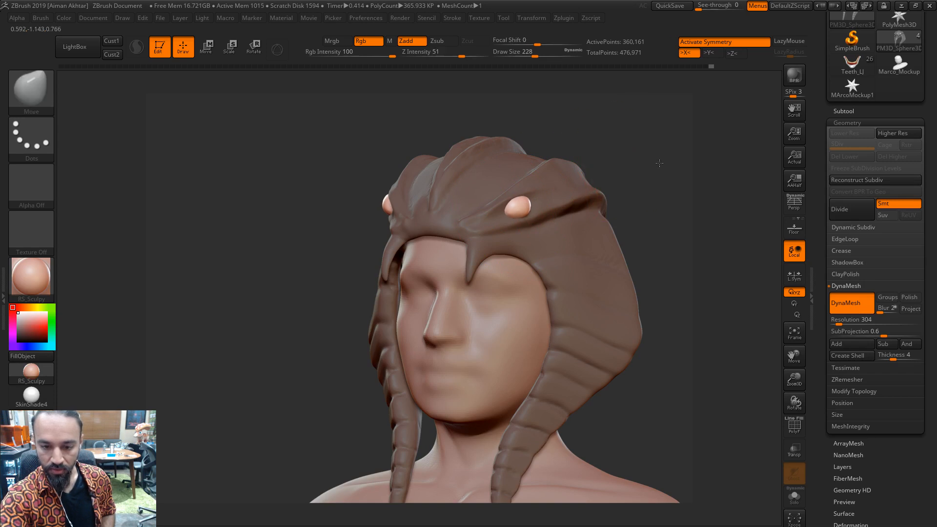
pyautogui.keyDown('shift'); pyautogui.moveTo(658, 160); pyautogui.dragTo(647, 173); pyautogui.keyUp('shift')
# Split the unmasked eye spheres off the hood into their own subtool
pyautogui.click(845, 112)
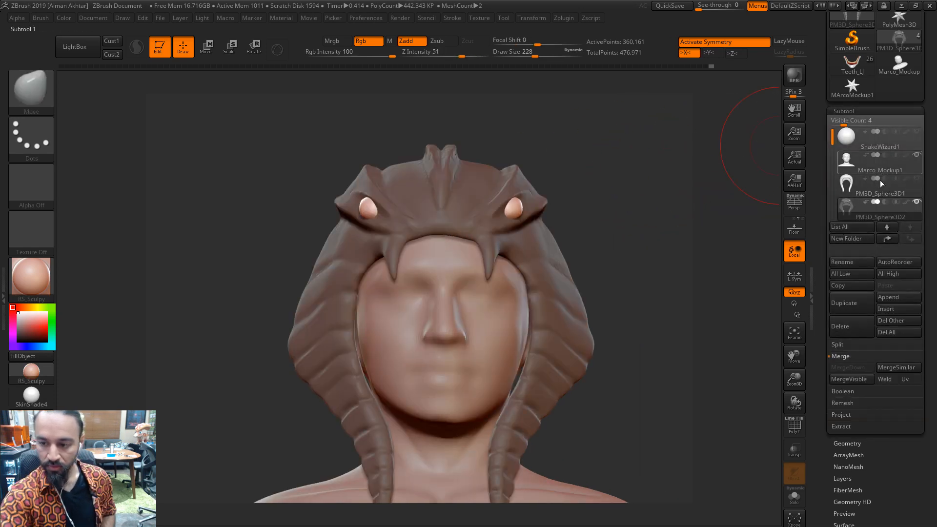
pyautogui.click(873, 346)
pyautogui.click(867, 391)
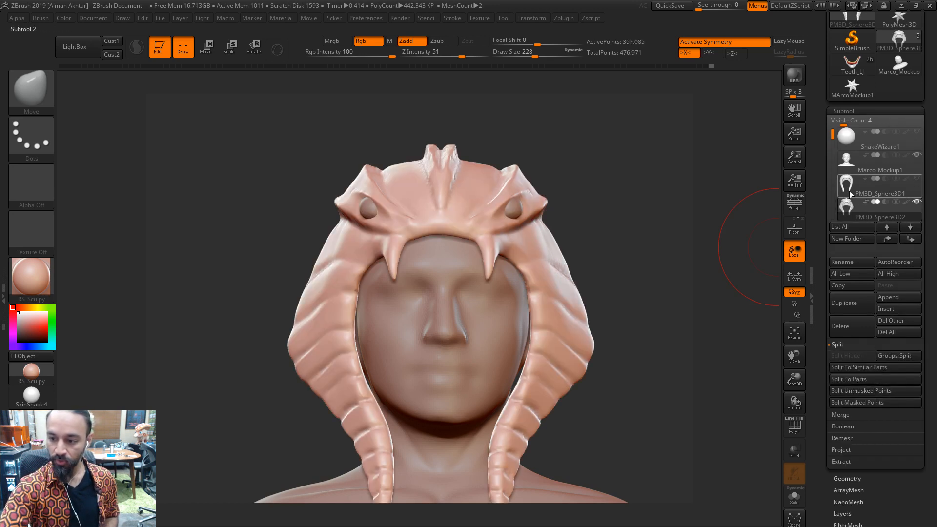
# Adjust the brow around the eyes with the Move brush at draw size 87, and crease the upper eyelids with DamStandard
pyautogui.press('s')
pyautogui.moveTo(539, 200); pyautogui.dragTo(524, 200)
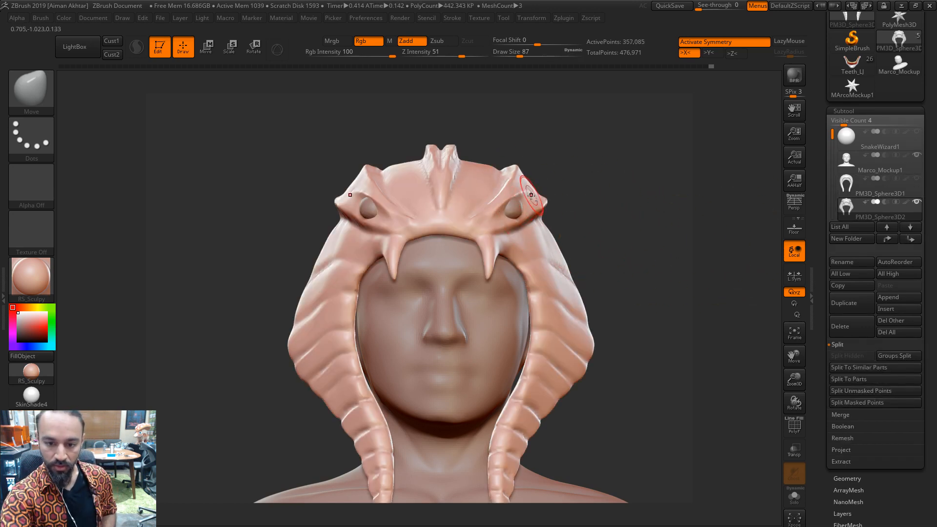
pyautogui.hotkey('ctrl', 'd')
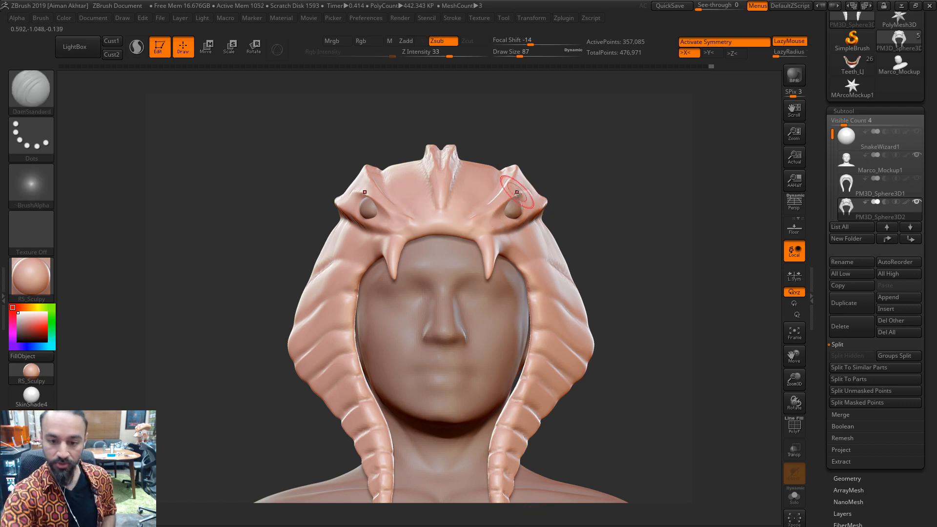
pyautogui.press('s')
pyautogui.moveTo(509, 177)
pyautogui.mouseDown()
pyautogui.moveTo(489, 209)
pyautogui.moveTo(498, 200)
pyautogui.mouseUp()
pyautogui.hotkey('ctrl', 'z')
pyautogui.press('s')
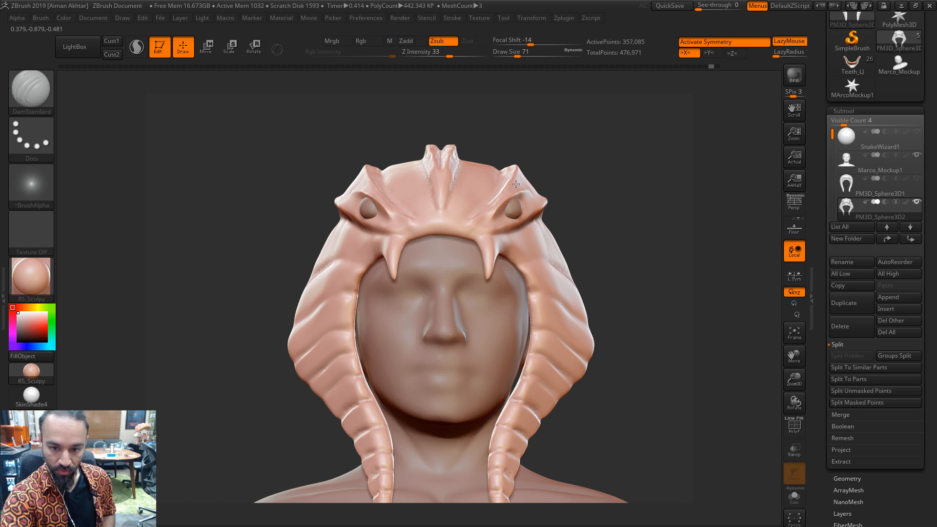
pyautogui.moveTo(583, 155)
pyautogui.mouseDown()
pyautogui.moveTo(562, 193)
pyautogui.moveTo(511, 184)
pyautogui.mouseUp()
pyautogui.hotkey('ctrl', 'z')
pyautogui.press('s')
pyautogui.moveTo(481, 214); pyautogui.dragTo(491, 204)
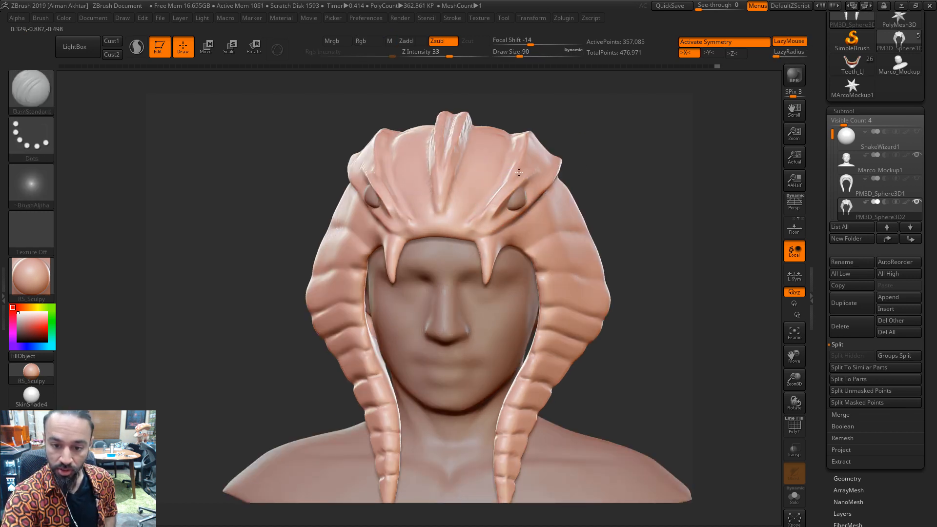
# Refit the hood surface around the eyes with the Move brush from the side and front, and smooth it at draw size 94
pyautogui.keyDown('shift'); pyautogui.moveTo(619, 151); pyautogui.dragTo(592, 151); pyautogui.keyUp('shift')
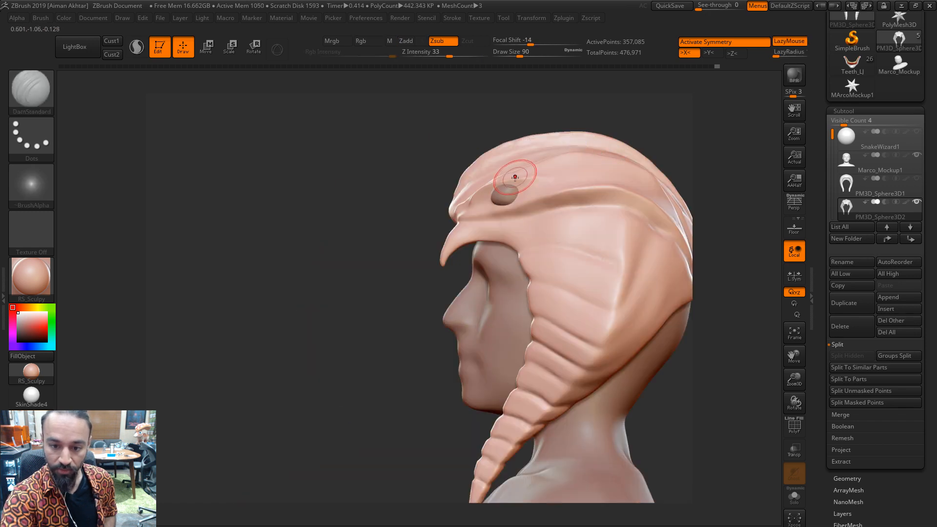
pyautogui.press('b')
pyautogui.press('m')
pyautogui.press('v')
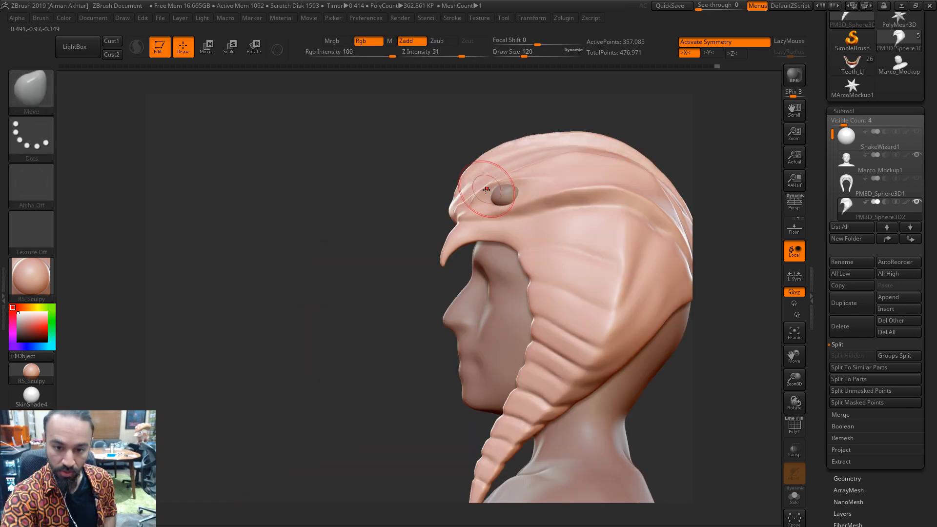
pyautogui.moveTo(448, 185)
pyautogui.keyDown('shift'); pyautogui.mouseDown()
pyautogui.moveTo(589, 167)
pyautogui.moveTo(561, 179)
pyautogui.mouseUp(); pyautogui.keyUp('shift')
pyautogui.press('shift')
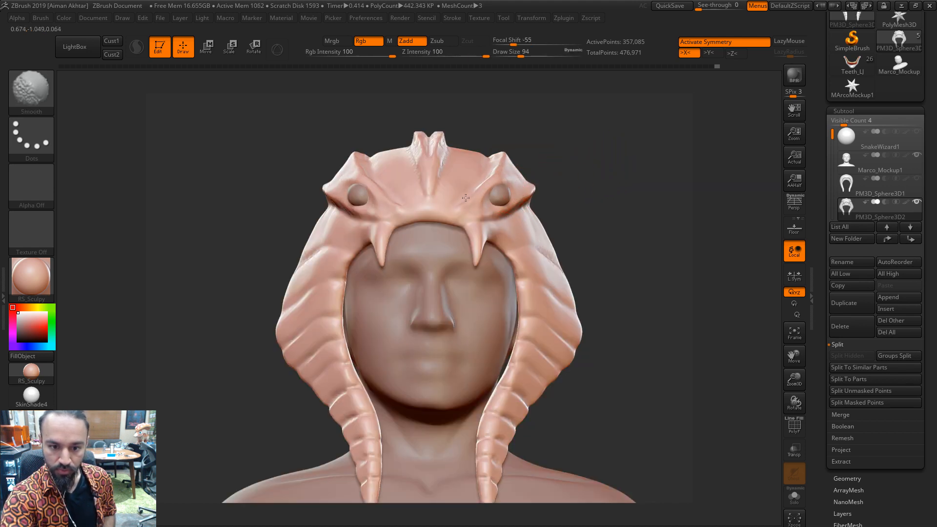
pyautogui.moveTo(599, 305); pyautogui.dragTo(547, 289)
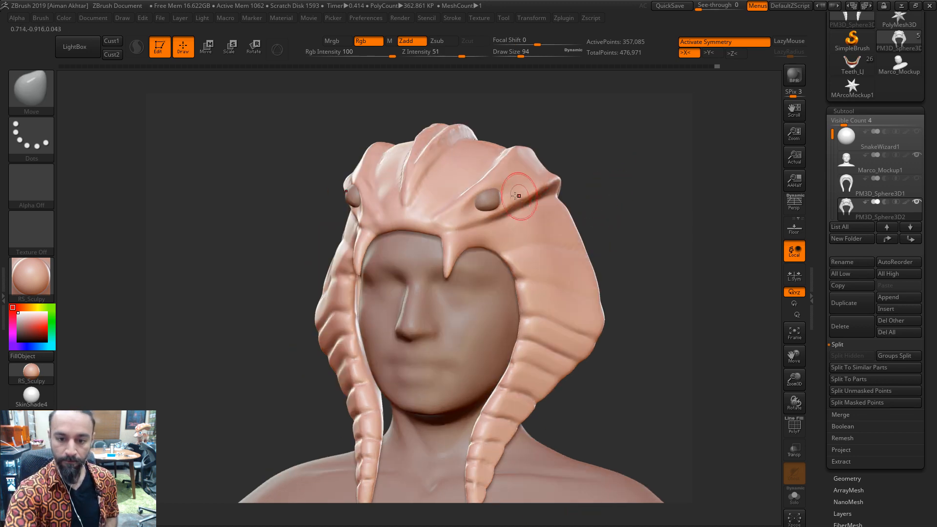
# Carve the eyelid outlines and eye corners around the spheres with DamStandard at draw sizes 71 and 87
pyautogui.press('s')
pyautogui.click(497, 207)
pyautogui.press('b')
pyautogui.press('d')
pyautogui.press('s')
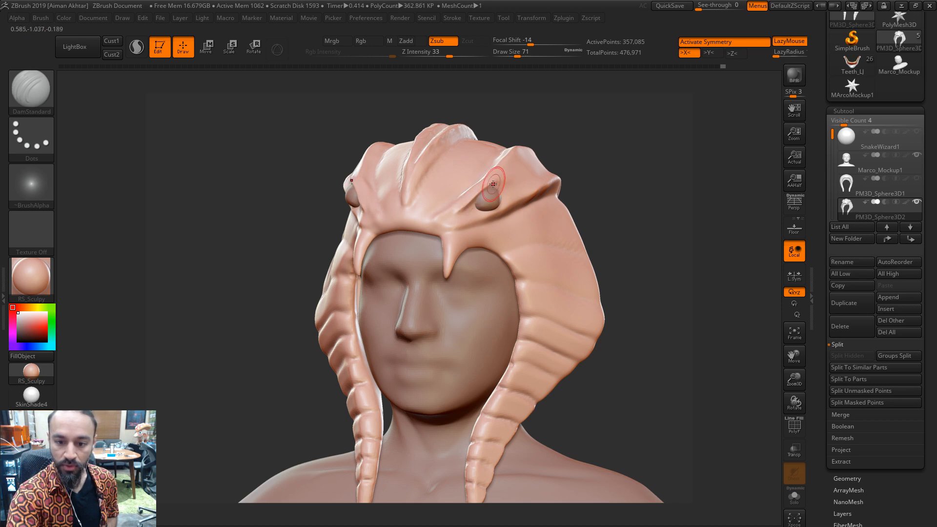
pyautogui.press(']')
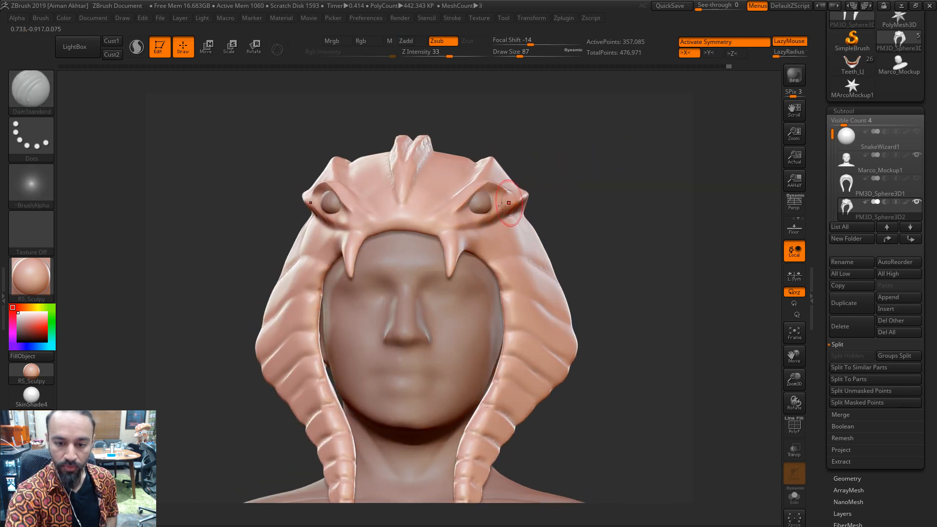
# Smooth the inner eye corners and the surface below them at draw size 56
pyautogui.keyDown('shift'); pyautogui.moveTo(470, 210); pyautogui.dragTo(470, 209); pyautogui.keyUp('shift')
pyautogui.press('shift')
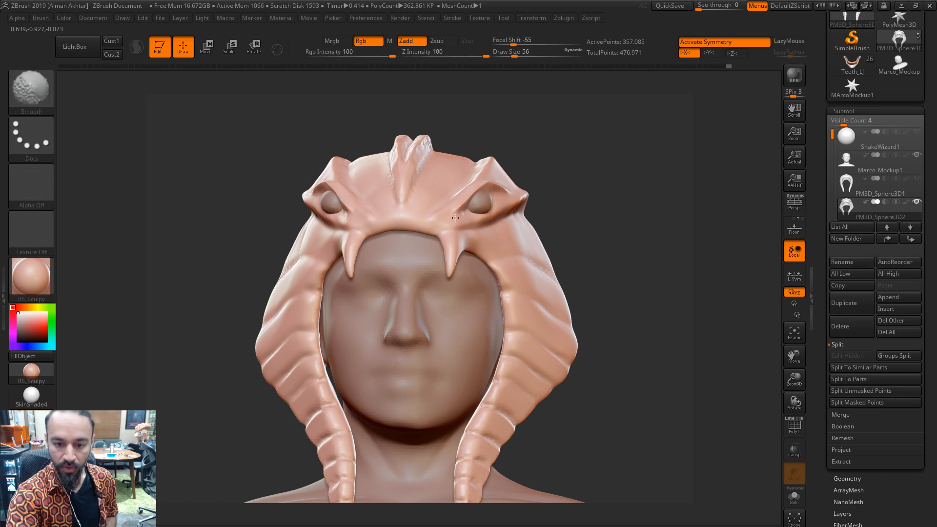
pyautogui.moveTo(540, 183)
pyautogui.mouseDown()
pyautogui.moveTo(599, 184)
pyautogui.moveTo(540, 180)
pyautogui.mouseUp()
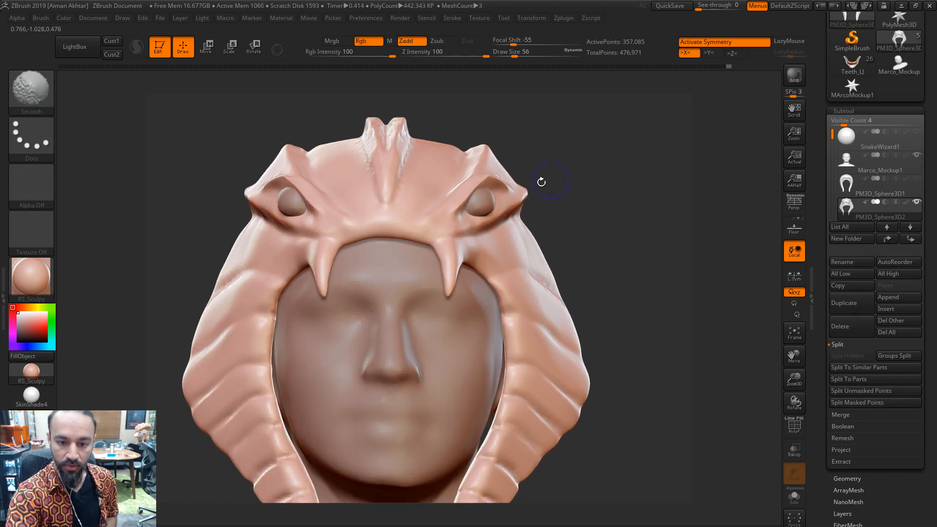
# Carve a crease from the base of each brow fang back along the hood's side with DamStandard at draw size 104
pyautogui.press('s')
pyautogui.moveTo(475, 236); pyautogui.dragTo(480, 235)
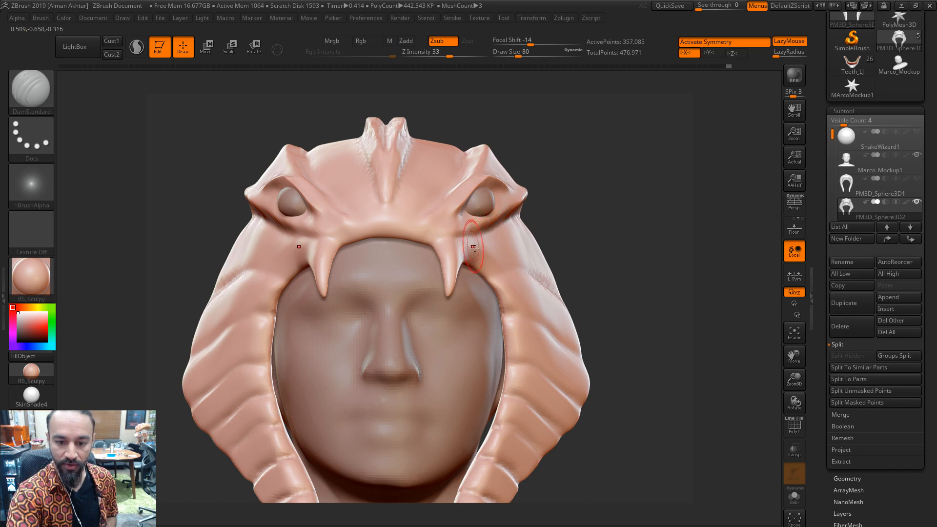
pyautogui.moveTo(551, 225); pyautogui.dragTo(703, 236)
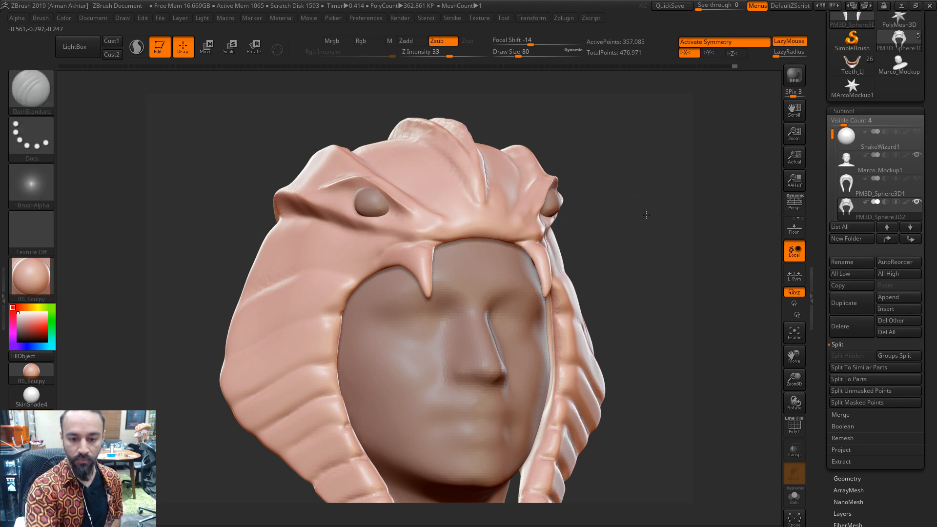
pyautogui.moveTo(644, 212); pyautogui.dragTo(692, 213)
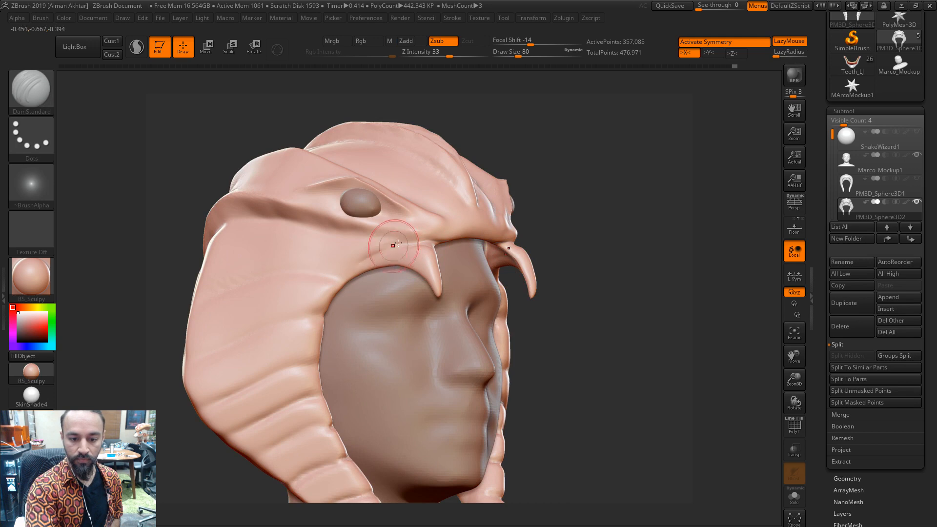
pyautogui.moveTo(617, 223); pyautogui.dragTo(698, 226)
pyautogui.press('s')
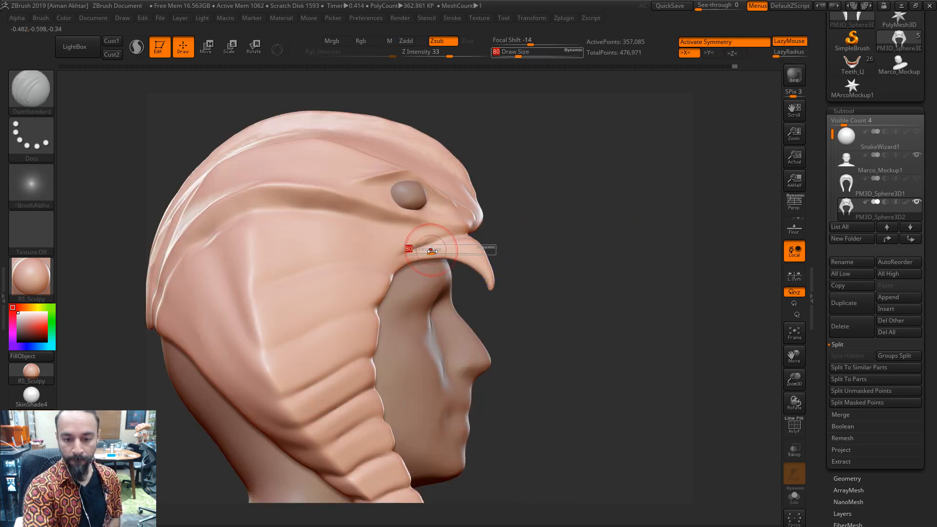
pyautogui.click(434, 249)
pyautogui.press('s')
pyautogui.click(442, 243)
pyautogui.moveTo(454, 240); pyautogui.dragTo(255, 266)
# Smooth the crease beside the brow fangs and blend it across the side of the hood above the face opening
pyautogui.moveTo(561, 248); pyautogui.dragTo(517, 254)
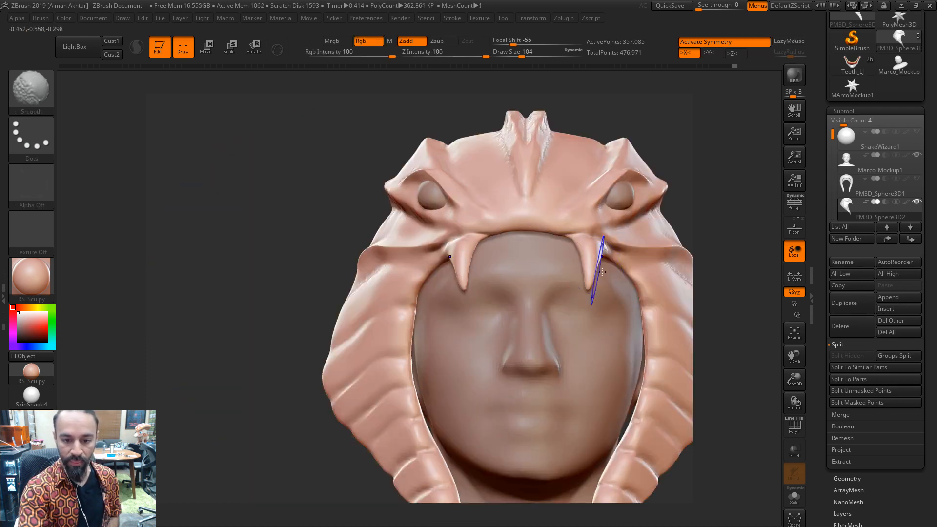
pyautogui.keyDown('alt'); pyautogui.moveTo(732, 264); pyautogui.dragTo(703, 260); pyautogui.keyUp('alt')
pyautogui.moveTo(703, 260); pyautogui.dragTo(768, 258)
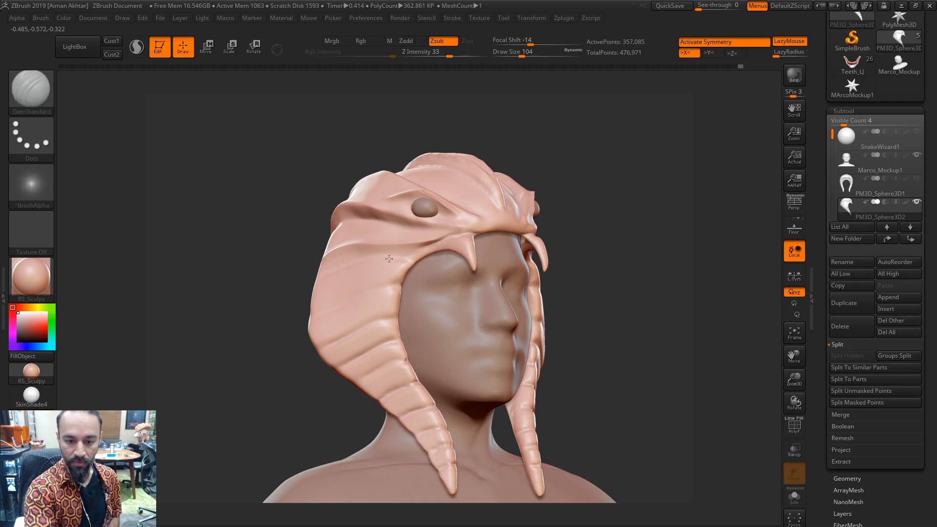
pyautogui.keyDown('shift'); pyautogui.moveTo(427, 254); pyautogui.dragTo(391, 259); pyautogui.keyUp('shift')
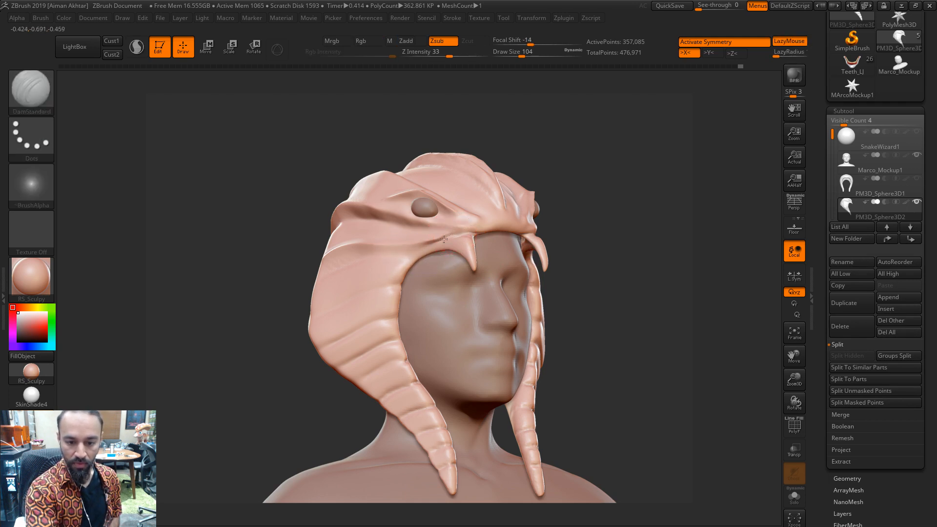
pyautogui.moveTo(592, 246); pyautogui.dragTo(504, 249)
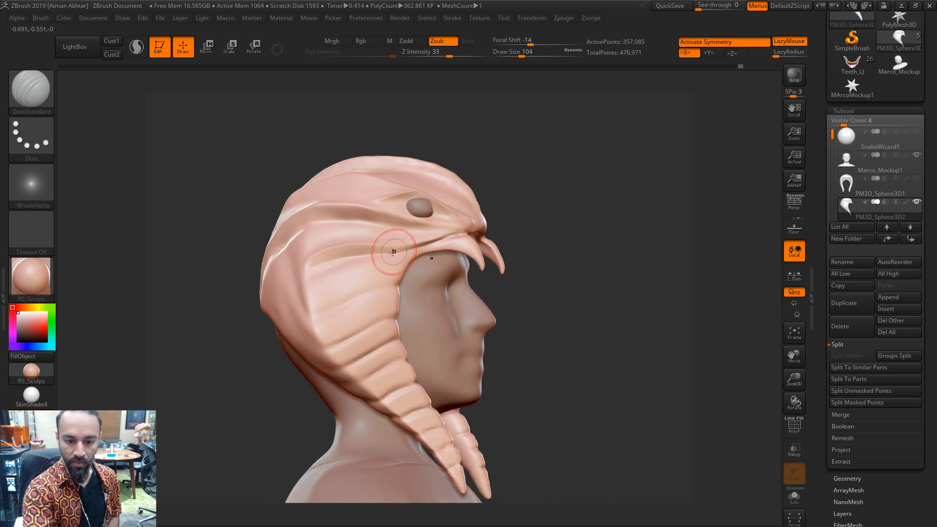
# Bend the rear end of the side crease downward with DamStandard and soften the bend
pyautogui.press('ctrl')
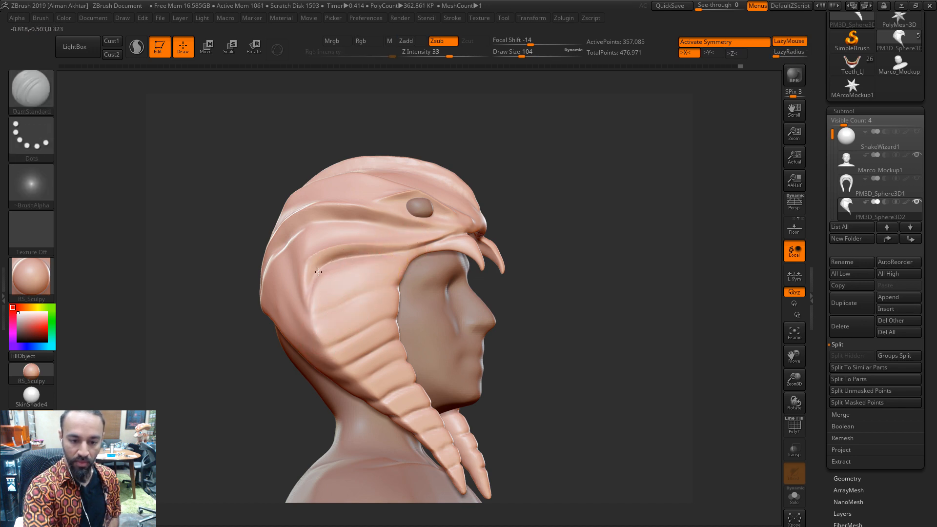
pyautogui.moveTo(305, 263); pyautogui.dragTo(314, 320)
pyautogui.keyDown('shift'); pyautogui.moveTo(310, 279); pyautogui.dragTo(331, 299); pyautogui.keyUp('shift')
# Try several DamStandard strokes continuing the side crease down behind the segmented strand, undoing each attempt
pyautogui.moveTo(326, 250)
pyautogui.mouseDown()
pyautogui.moveTo(306, 264)
pyautogui.moveTo(308, 364)
pyautogui.mouseUp()
pyautogui.keyDown('alt'); pyautogui.moveTo(579, 264); pyautogui.dragTo(632, 250); pyautogui.keyUp('alt')
pyautogui.hotkey('ctrl', 'z')
pyautogui.moveTo(345, 247); pyautogui.dragTo(350, 362)
pyautogui.hotkey('ctrl', 'z')
pyautogui.moveTo(345, 240); pyautogui.dragTo(326, 353)
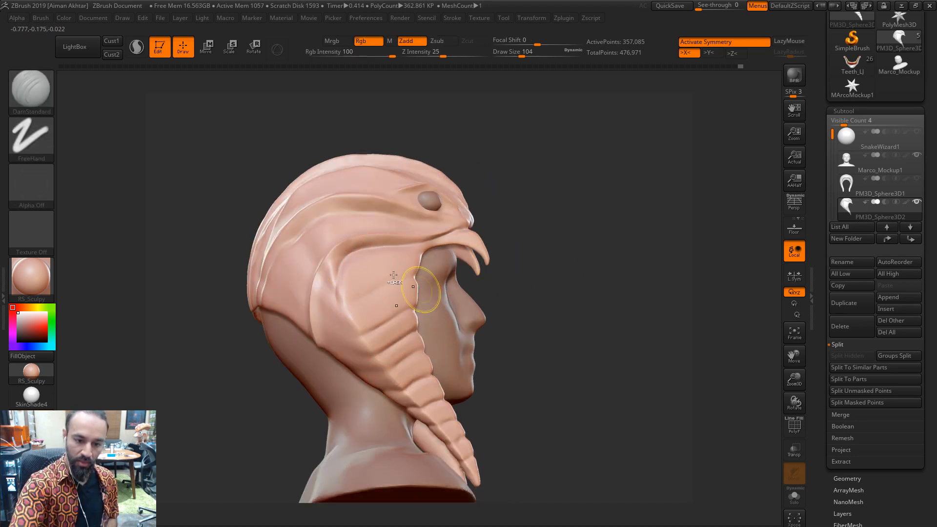
pyautogui.hotkey('ctrl', 'z')
pyautogui.moveTo(570, 215); pyautogui.dragTo(497, 223)
pyautogui.moveTo(346, 244); pyautogui.dragTo(329, 344)
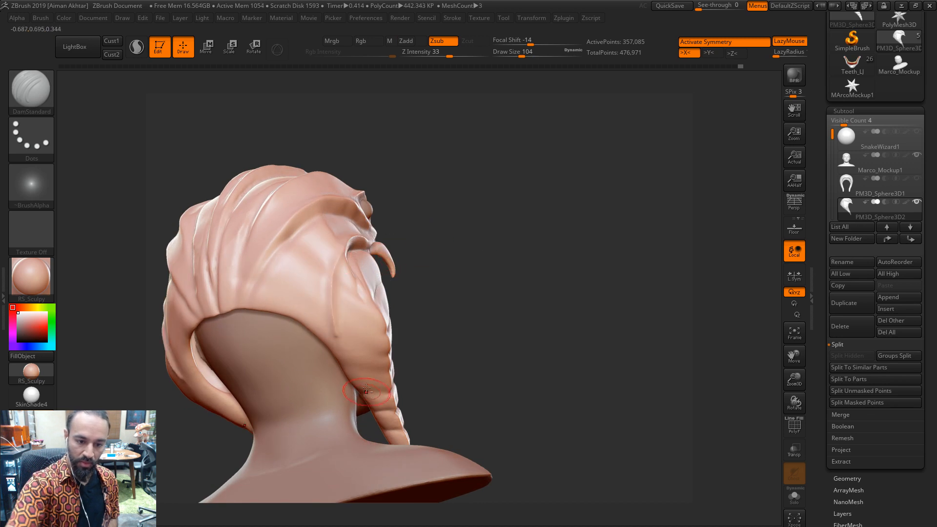
pyautogui.hotkey('ctrl', 'z')
pyautogui.moveTo(343, 239)
pyautogui.mouseDown()
pyautogui.moveTo(349, 366)
pyautogui.moveTo(337, 265)
pyautogui.moveTo(288, 327)
pyautogui.mouseUp()
pyautogui.hotkey('ctrl', 'z')
pyautogui.moveTo(441, 266); pyautogui.dragTo(581, 234)
pyautogui.moveTo(367, 246); pyautogui.dragTo(360, 339)
pyautogui.hotkey('ctrl', 'z')
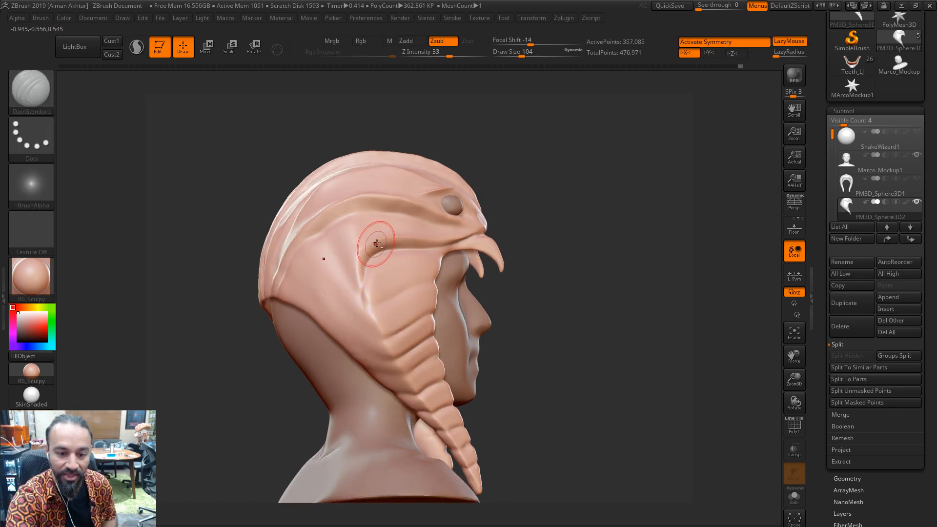
# Carve the side crease down behind the segmented strand with DamStandard, redoing the outer stroke at draw size 149
pyautogui.moveTo(376, 245); pyautogui.dragTo(377, 374)
pyautogui.moveTo(397, 216)
pyautogui.mouseDown()
pyautogui.moveTo(344, 237)
pyautogui.moveTo(304, 319)
pyautogui.mouseUp()
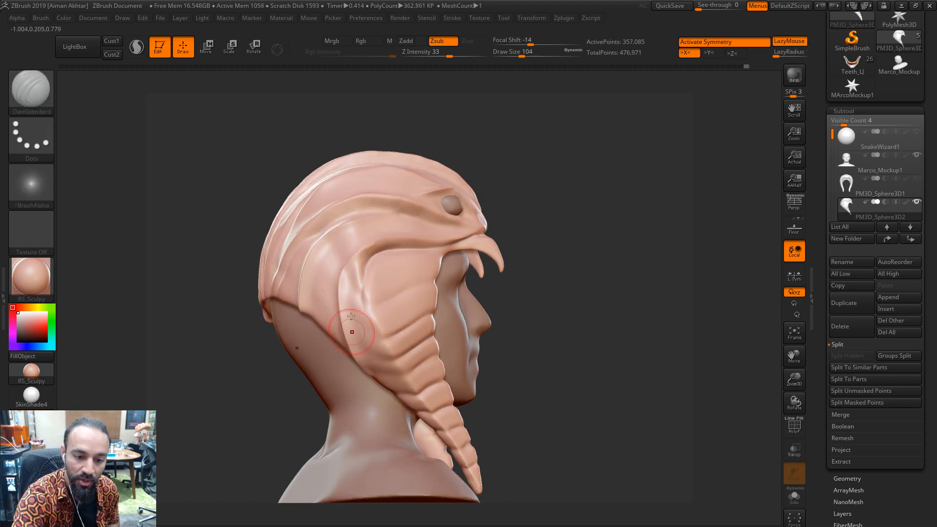
pyautogui.hotkey('ctrl', 'z')
pyautogui.press(']')
pyautogui.press(']')
pyautogui.moveTo(398, 218)
pyautogui.mouseDown()
pyautogui.moveTo(327, 273)
pyautogui.moveTo(314, 319)
pyautogui.mouseUp()
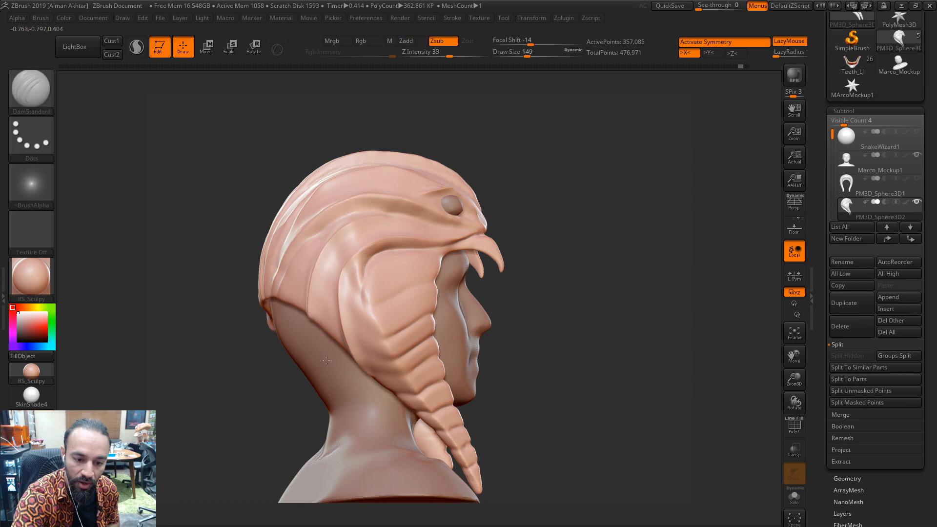
# Carve segment grooves across the hood's side beside the upper face opening with DamStandard at draw size 108
pyautogui.moveTo(563, 195)
pyautogui.mouseDown()
pyautogui.moveTo(535, 209)
pyautogui.moveTo(648, 204)
pyautogui.moveTo(577, 179)
pyautogui.mouseUp()
pyautogui.moveTo(309, 358); pyautogui.dragTo(374, 346)
pyautogui.press('s')
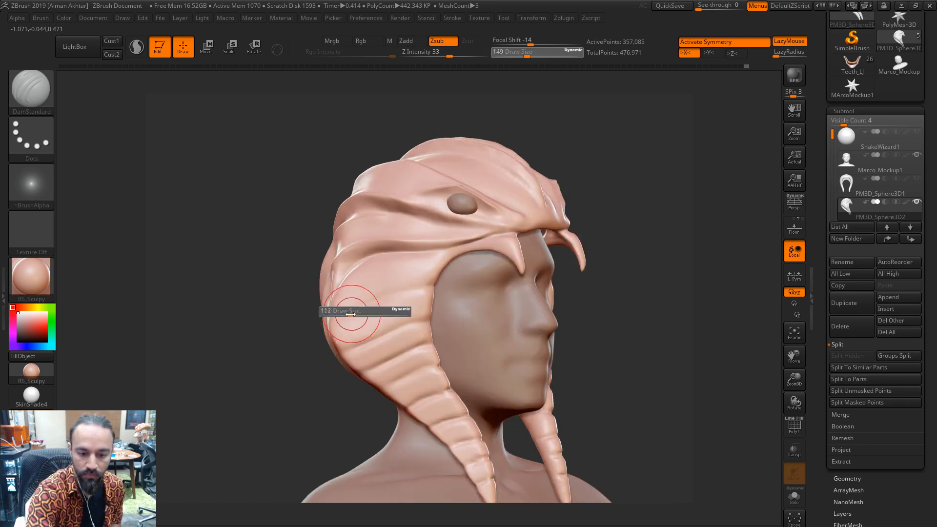
pyautogui.moveTo(353, 312); pyautogui.dragTo(449, 283)
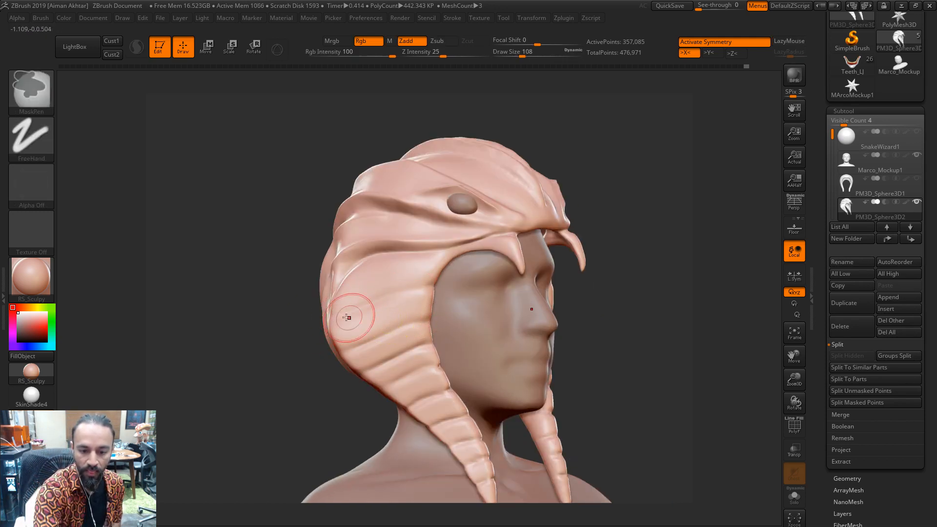
pyautogui.moveTo(347, 317); pyautogui.dragTo(488, 282)
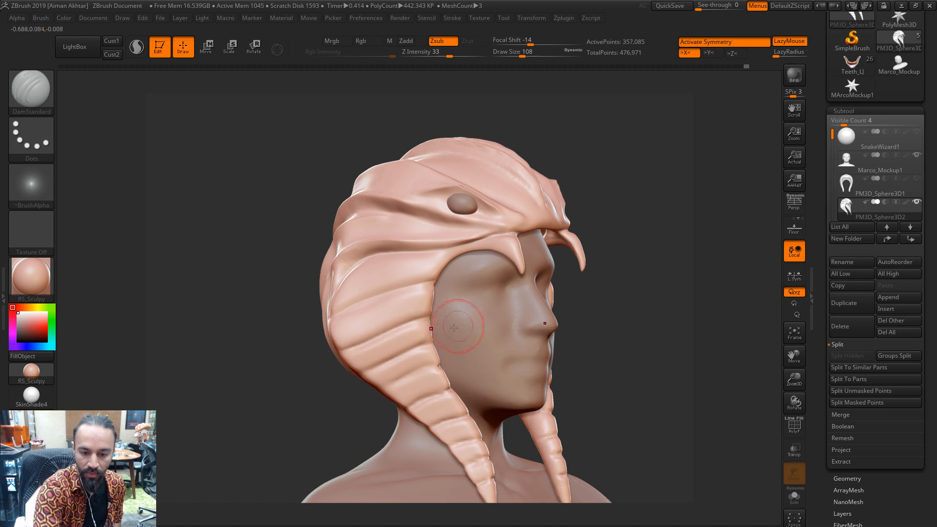
pyautogui.hotkey('ctrl', 'z')
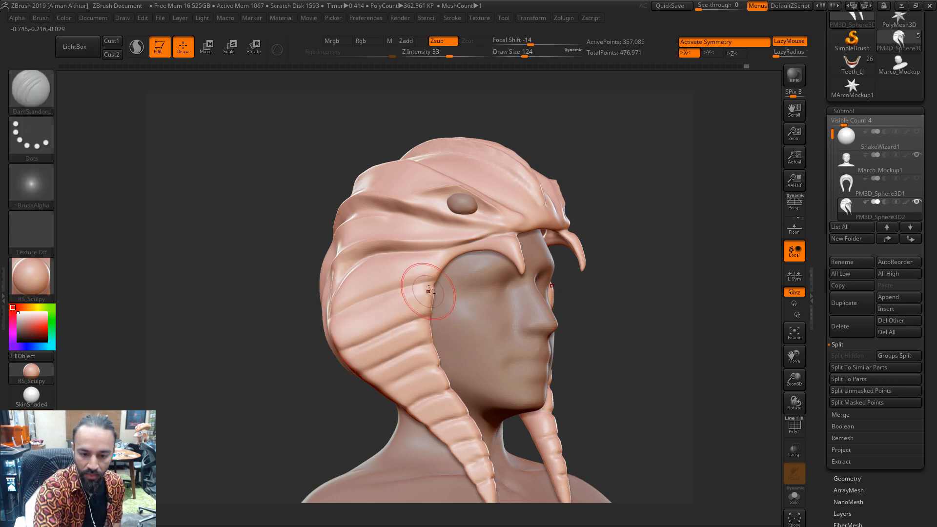
# Deepen the segment grooves from the side of the face opening down the strand with DamStandard at draw size 124
pyautogui.press('ctrl')
pyautogui.moveTo(430, 316); pyautogui.dragTo(335, 352)
pyautogui.hotkey('ctrl', 'z')
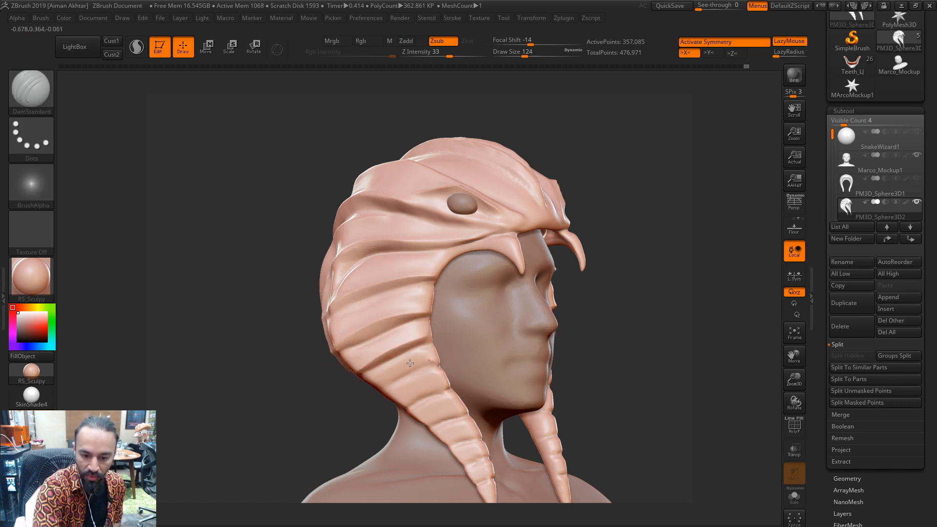
pyautogui.moveTo(463, 410); pyautogui.dragTo(428, 429)
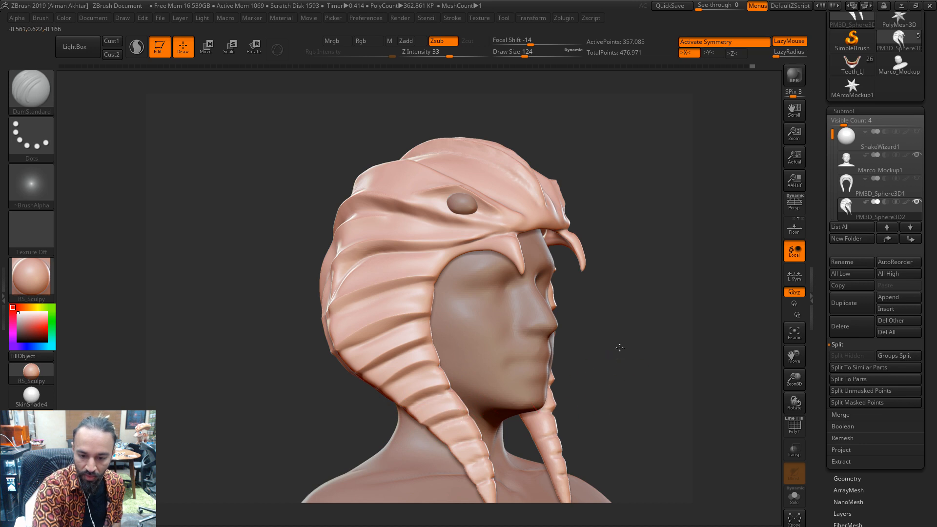
pyautogui.keyDown('alt'); pyautogui.moveTo(621, 346); pyautogui.dragTo(599, 303); pyautogui.keyUp('alt')
pyautogui.moveTo(457, 392); pyautogui.dragTo(423, 404)
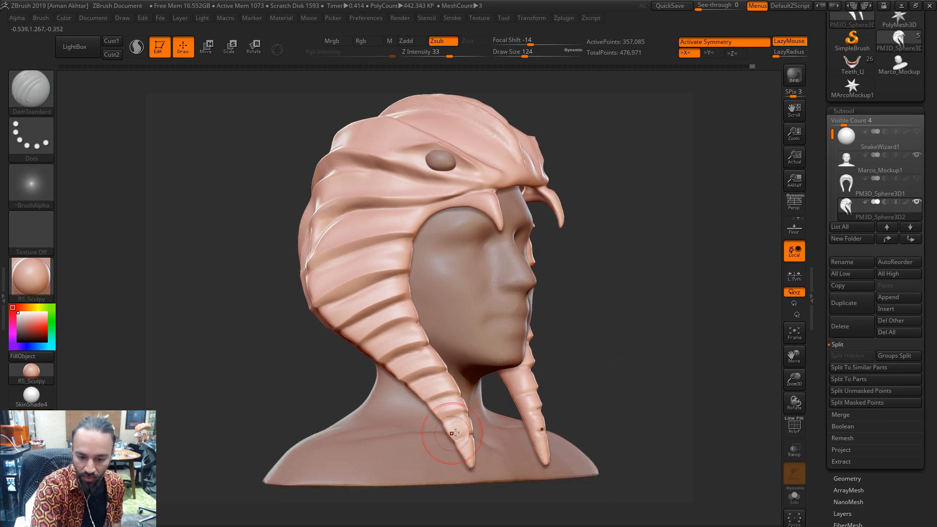
# Flatten the upper segments beside the face opening with the hPolish brush, reducing its draw size to 101
pyautogui.keyDown('shift'); pyautogui.moveTo(618, 356); pyautogui.dragTo(611, 347); pyautogui.keyUp('shift')
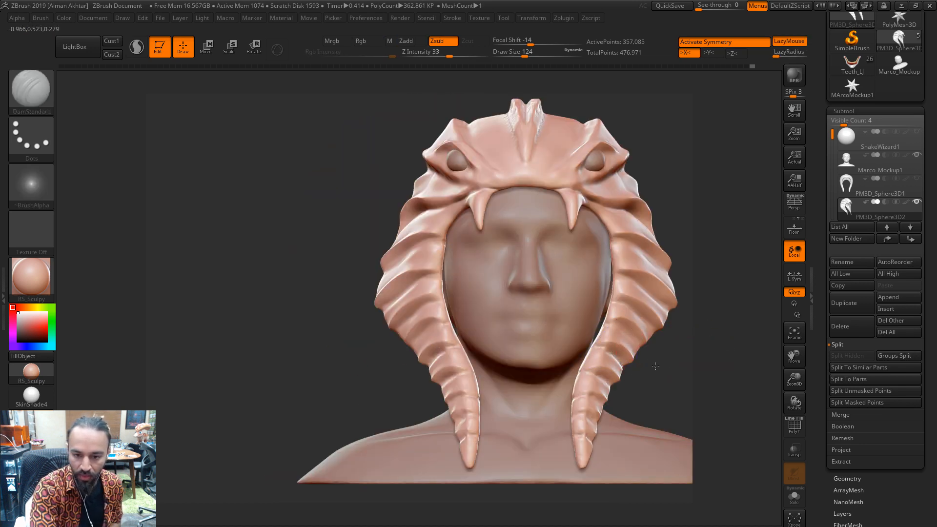
pyautogui.moveTo(694, 362)
pyautogui.keyDown('alt'); pyautogui.mouseDown()
pyautogui.moveTo(587, 376)
pyautogui.moveTo(616, 370)
pyautogui.mouseUp(); pyautogui.keyUp('alt')
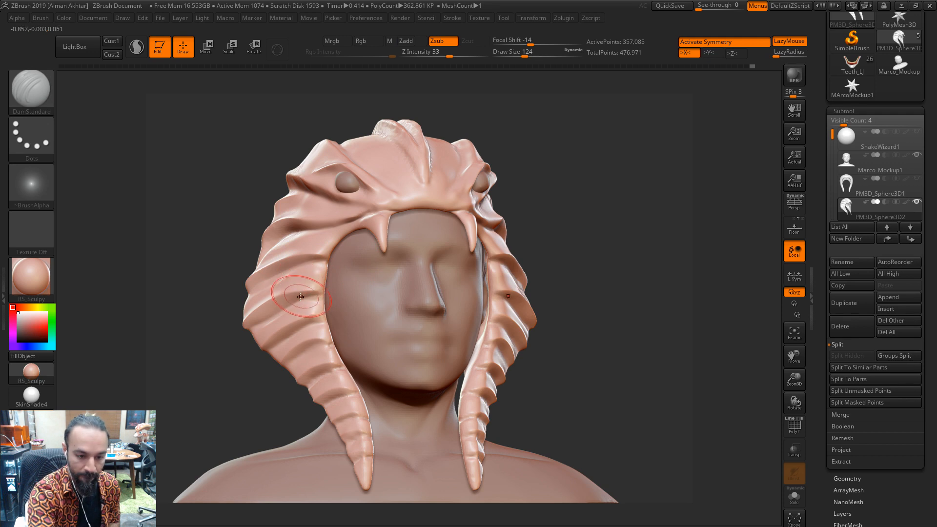
pyautogui.moveTo(216, 376); pyautogui.dragTo(262, 339)
pyautogui.press('b')
pyautogui.press('h')
pyautogui.press('p')
pyautogui.moveTo(306, 284); pyautogui.dragTo(330, 278)
pyautogui.moveTo(303, 250); pyautogui.dragTo(335, 247)
pyautogui.moveTo(265, 247); pyautogui.dragTo(296, 233)
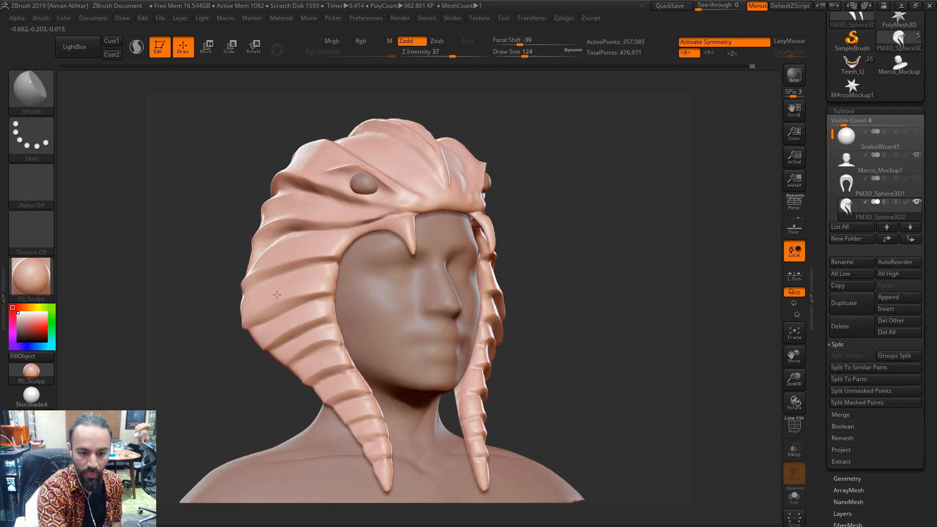
pyautogui.press('s')
pyautogui.moveTo(310, 316); pyautogui.dragTo(307, 316)
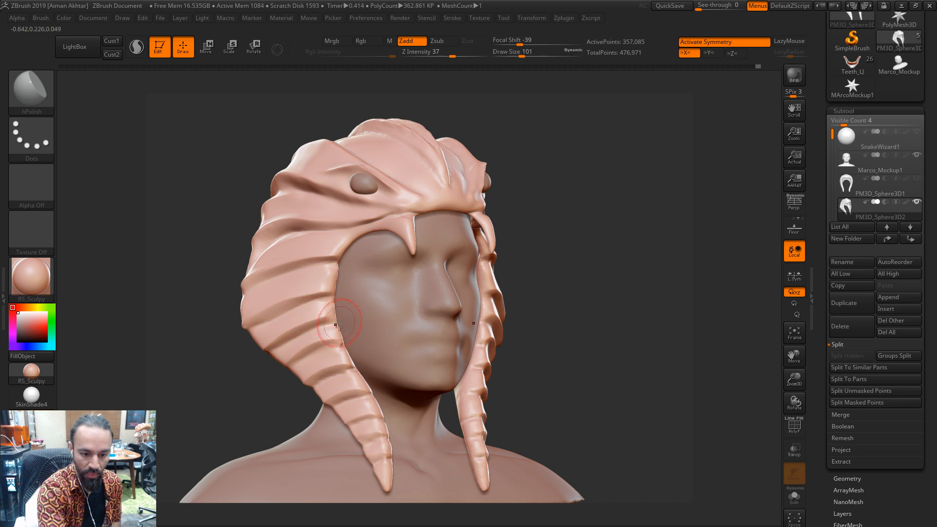
# Adjust the hood's side outline below the eyes with the Move brush from the front, undoing an unwanted pull
pyautogui.press('b')
pyautogui.press('m')
pyautogui.press('v')
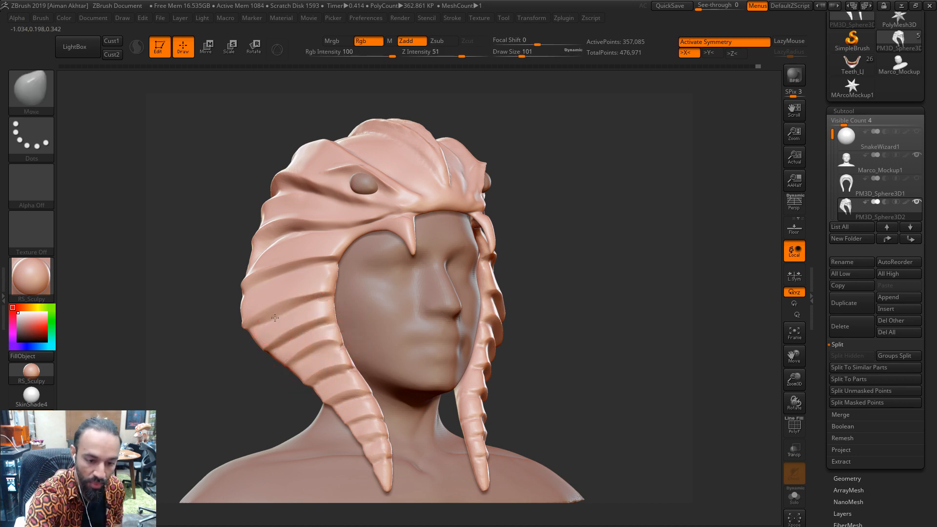
pyautogui.keyDown('shift'); pyautogui.moveTo(547, 205); pyautogui.dragTo(576, 168); pyautogui.keyUp('shift')
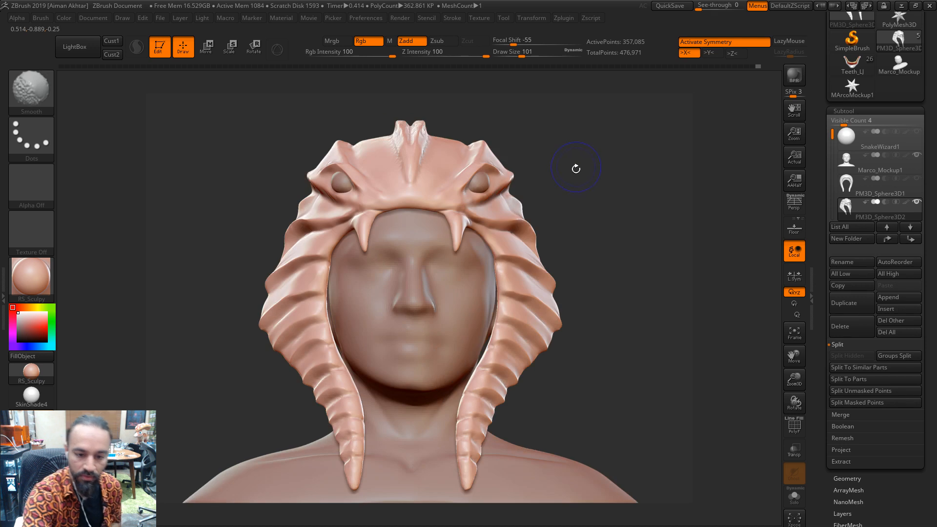
pyautogui.press('s')
pyautogui.moveTo(539, 272)
pyautogui.mouseDown()
pyautogui.moveTo(550, 272)
pyautogui.moveTo(534, 247)
pyautogui.mouseUp()
pyautogui.press('s')
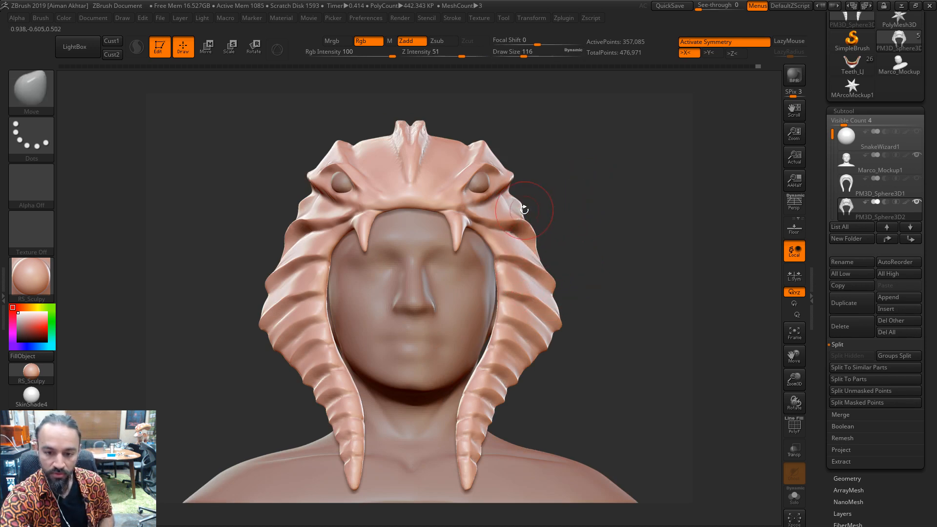
pyautogui.moveTo(525, 209); pyautogui.dragTo(519, 204)
pyautogui.hotkey('ctrl', 'z')
pyautogui.press('s')
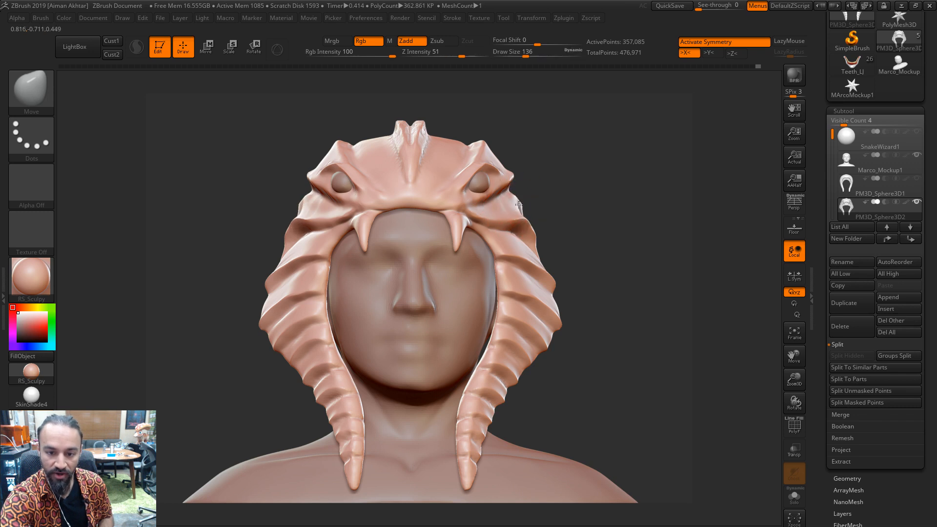
pyautogui.press('shift')
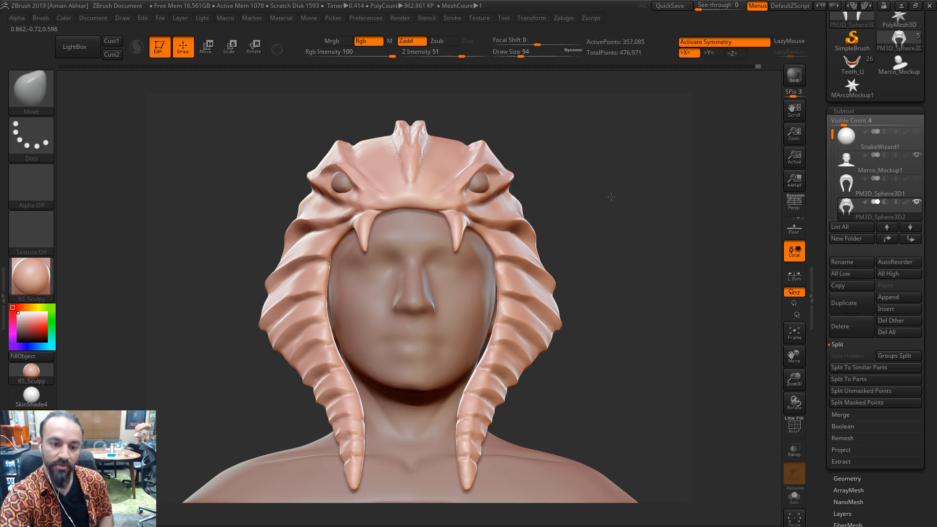
# Polish the surface along the side crease behind the eye and down its bend with hPolish at draw size 94
pyautogui.moveTo(611, 196); pyautogui.dragTo(688, 201)
pyautogui.keyDown('shift'); pyautogui.moveTo(446, 209); pyautogui.dragTo(373, 217); pyautogui.keyUp('shift')
pyautogui.moveTo(615, 226); pyautogui.dragTo(645, 228)
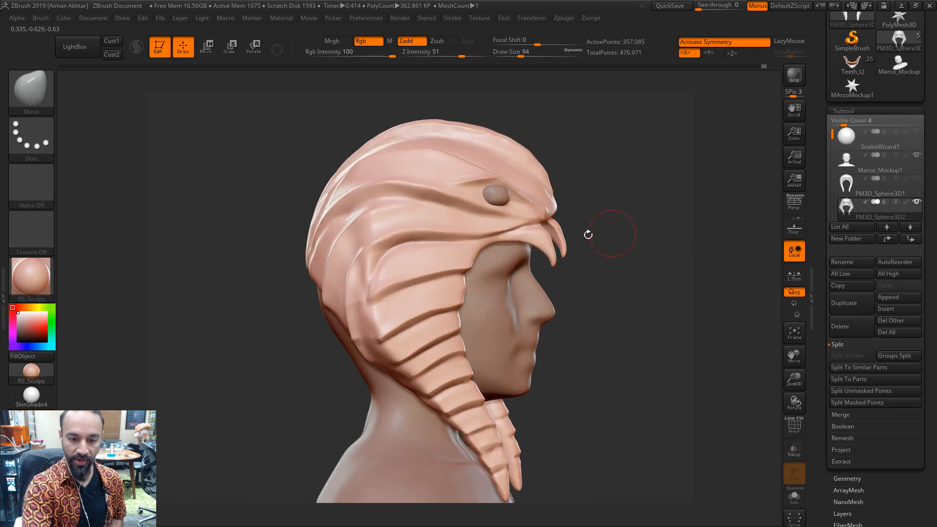
pyautogui.press('b')
pyautogui.press('h')
pyautogui.press('p')
pyautogui.moveTo(431, 221)
pyautogui.mouseDown()
pyautogui.moveTo(387, 213)
pyautogui.moveTo(381, 223)
pyautogui.moveTo(395, 210)
pyautogui.moveTo(400, 224)
pyautogui.mouseUp()
pyautogui.moveTo(367, 256); pyautogui.dragTo(351, 308)
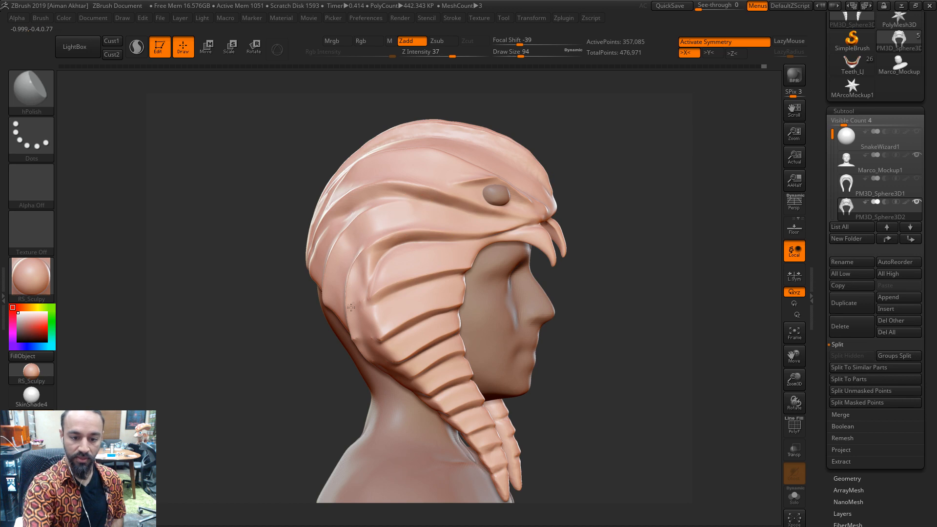
# Smooth and polish the broad folds at the back of the hood and behind the side crease
pyautogui.moveTo(382, 350); pyautogui.dragTo(335, 274, button='right')
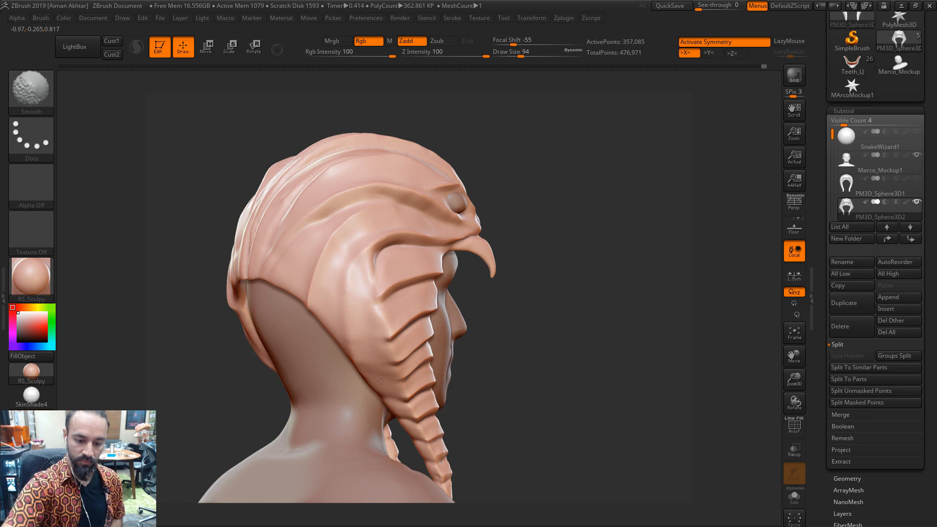
pyautogui.moveTo(531, 293)
pyautogui.mouseDown(button='right')
pyautogui.moveTo(544, 276)
pyautogui.moveTo(376, 280)
pyautogui.mouseUp(button='right')
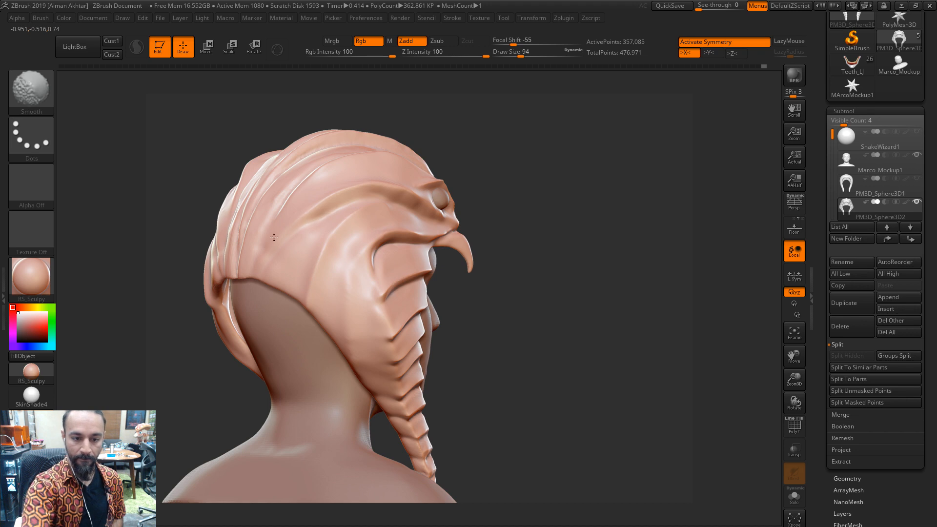
pyautogui.moveTo(548, 182); pyautogui.dragTo(466, 178)
pyautogui.moveTo(561, 163); pyautogui.dragTo(683, 205)
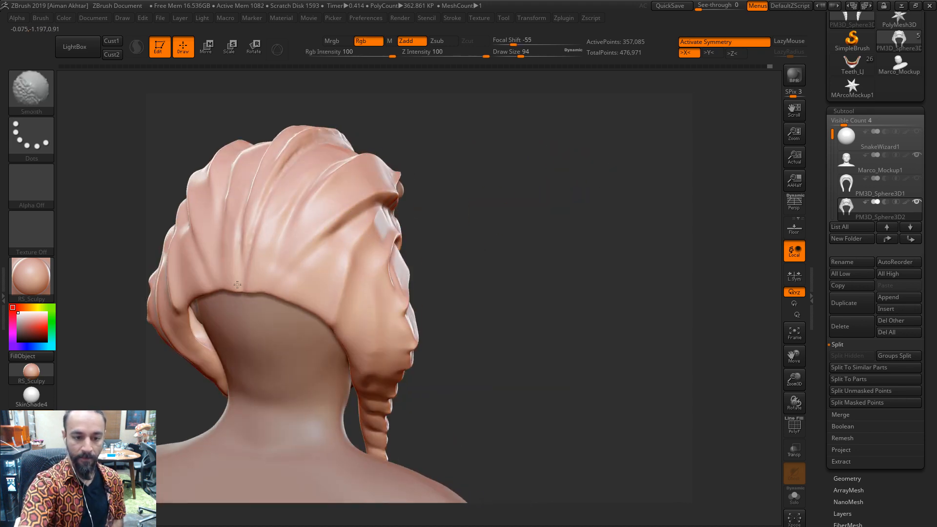
pyautogui.keyDown('alt'); pyautogui.moveTo(527, 205); pyautogui.dragTo(464, 263); pyautogui.keyUp('alt')
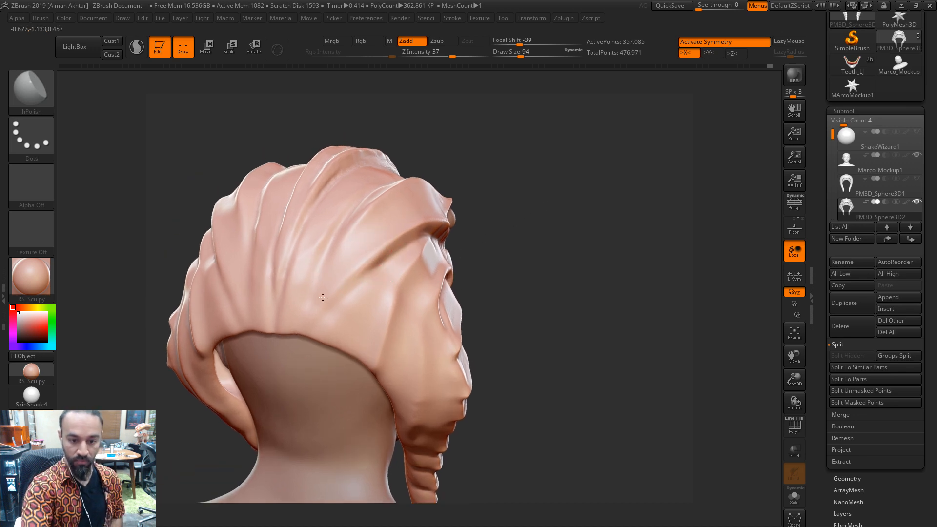
pyautogui.moveTo(557, 224); pyautogui.dragTo(508, 217)
pyautogui.moveTo(397, 221); pyautogui.dragTo(347, 246)
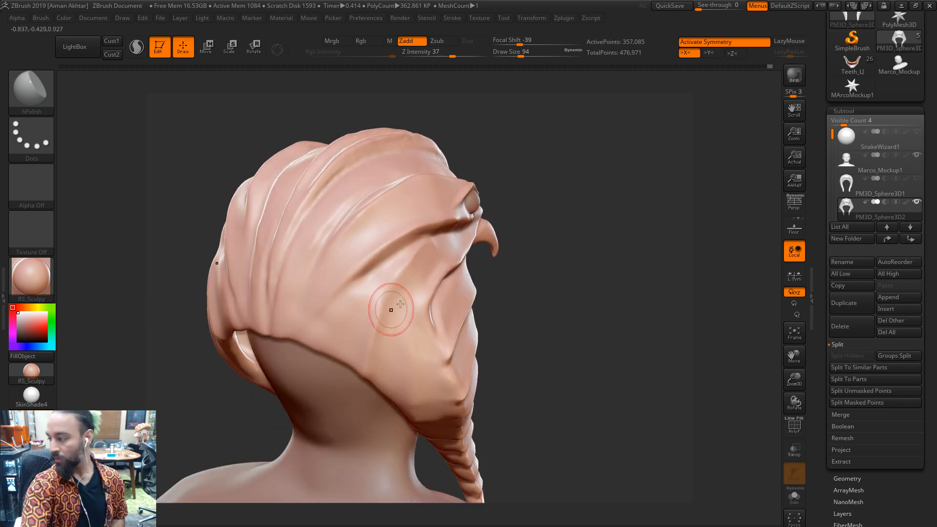
pyautogui.moveTo(404, 258)
pyautogui.mouseDown()
pyautogui.moveTo(384, 233)
pyautogui.moveTo(355, 229)
pyautogui.mouseUp()
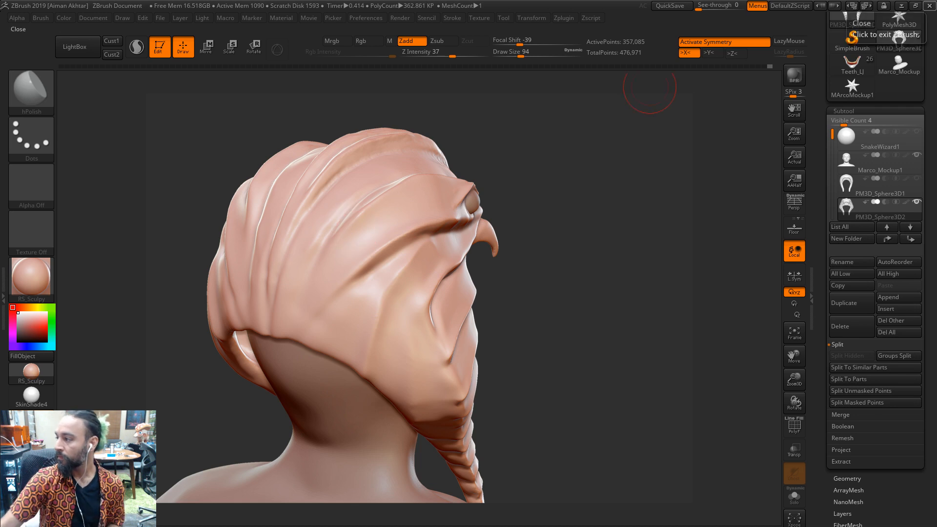
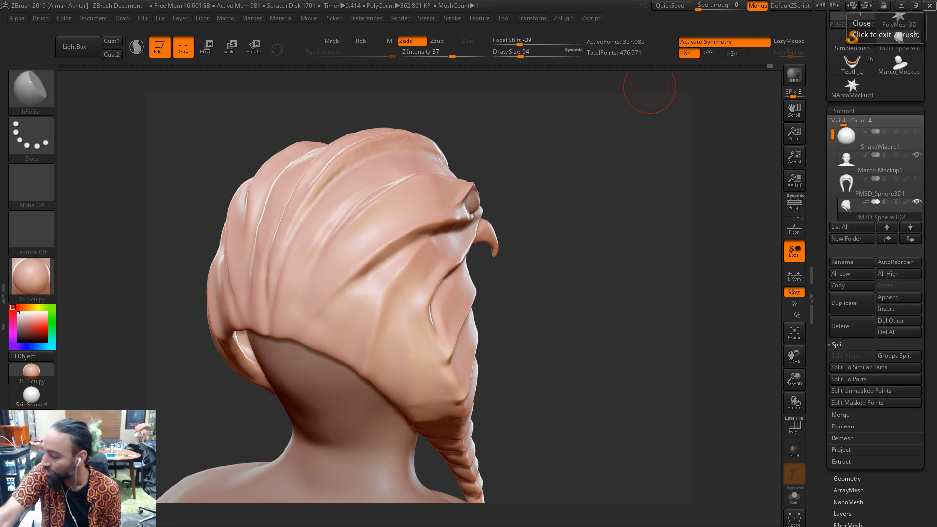
# Make the eyeballs the active subtool and frame one of them closely
pyautogui.moveTo(794, 405); pyautogui.dragTo(503, 421)
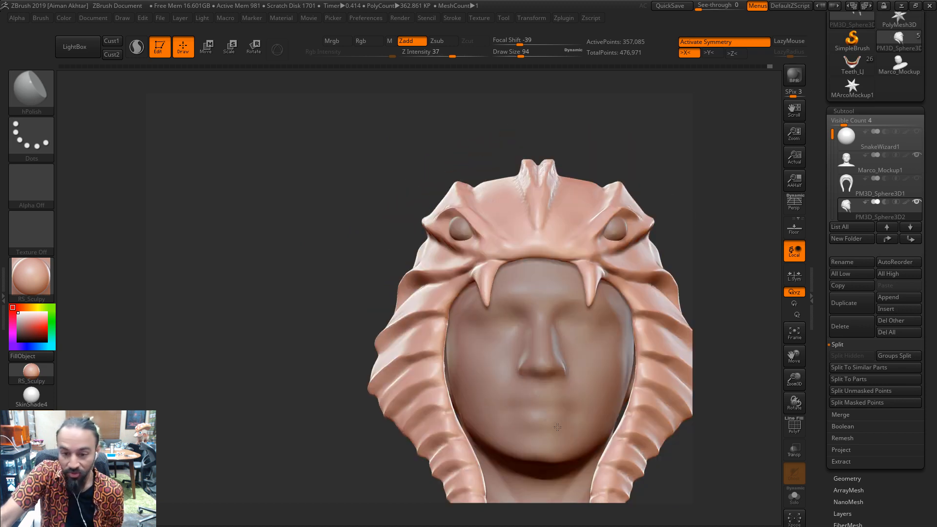
pyautogui.keyDown('alt'); pyautogui.click(615, 228); pyautogui.keyUp('alt')
pyautogui.keyDown('alt'); pyautogui.moveTo(669, 235); pyautogui.dragTo(562, 234); pyautogui.keyUp('alt')
pyautogui.moveTo(607, 259); pyautogui.dragTo(525, 274)
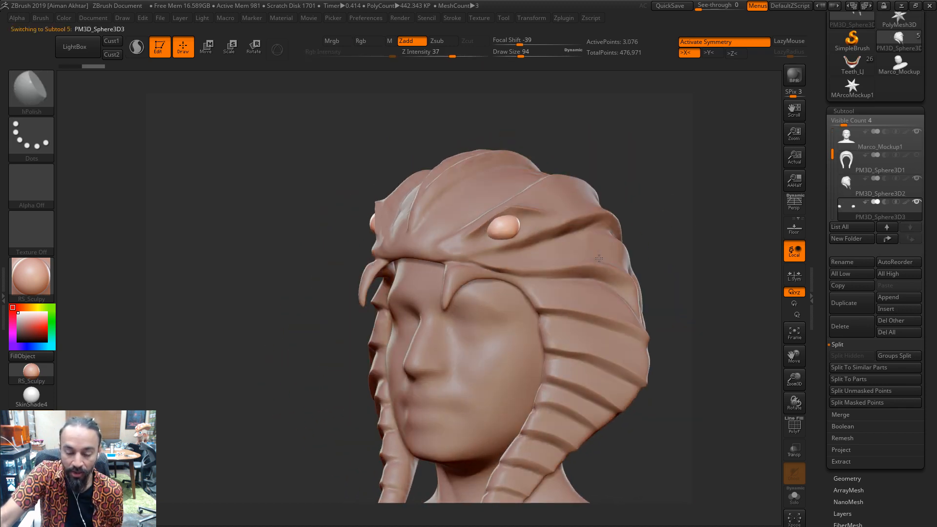
pyautogui.moveTo(657, 224); pyautogui.dragTo(681, 276)
pyautogui.keyDown('alt'); pyautogui.moveTo(726, 214); pyautogui.dragTo(685, 227); pyautogui.keyUp('alt')
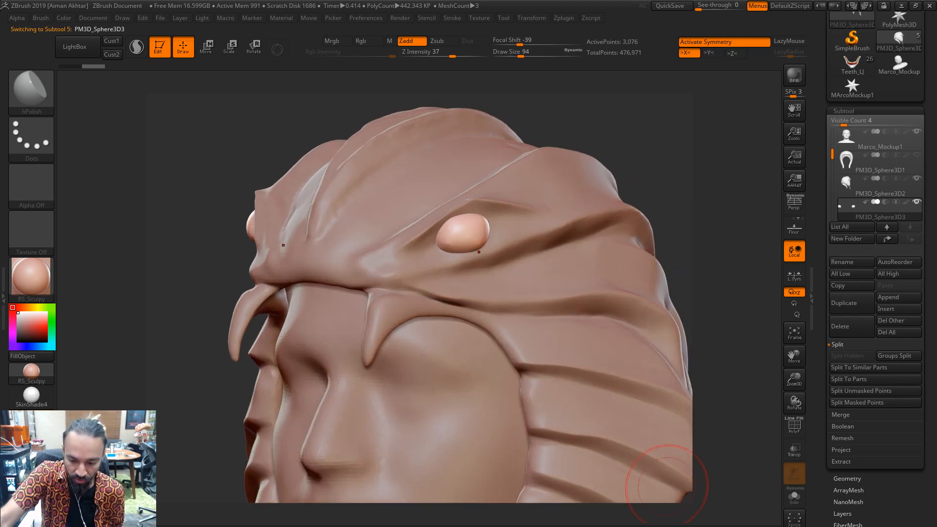
# Refine the shape of the eyeballs in their sockets with the Move brush, using draw sizes 87 and 39
pyautogui.press('b')
pyautogui.press('d')
pyautogui.press('s')
pyautogui.press('b')
pyautogui.press('m')
pyautogui.press('v')
pyautogui.press('s')
pyautogui.moveTo(468, 227)
pyautogui.mouseDown()
pyautogui.moveTo(467, 218)
pyautogui.moveTo(468, 239)
pyautogui.mouseUp()
pyautogui.press('s')
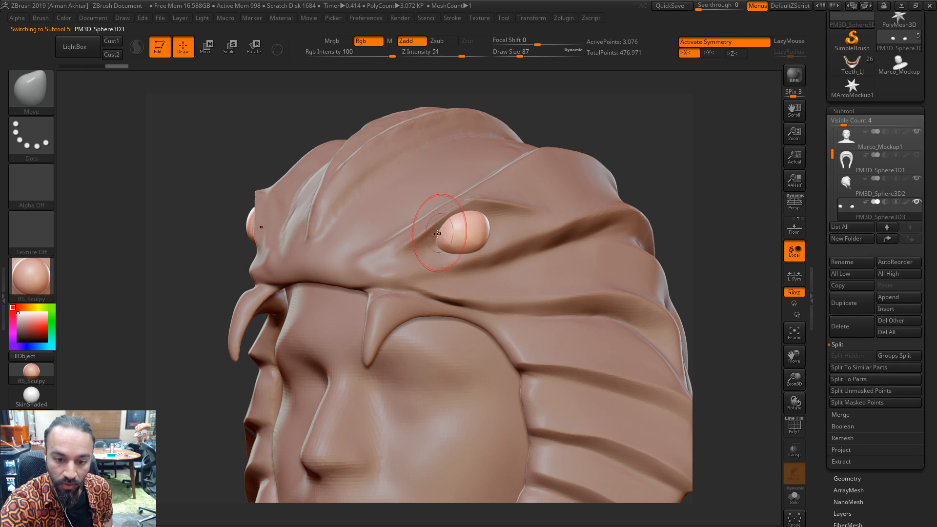
pyautogui.press('s')
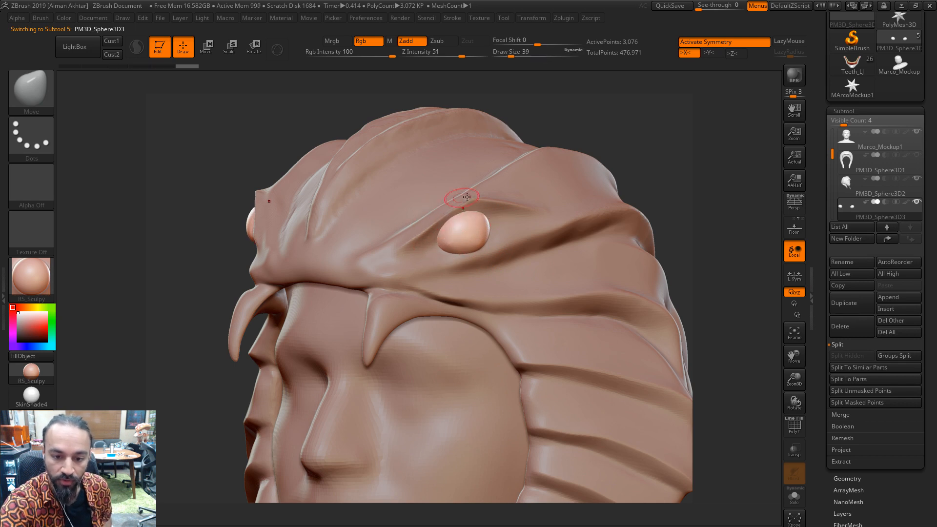
# Try to carve a vertical slit pupil into the eyeball with DamStandard at draw size 29
pyautogui.press('b')
pyautogui.press('d')
pyautogui.press('s')
pyautogui.press('s')
pyautogui.moveTo(465, 214); pyautogui.dragTo(463, 214)
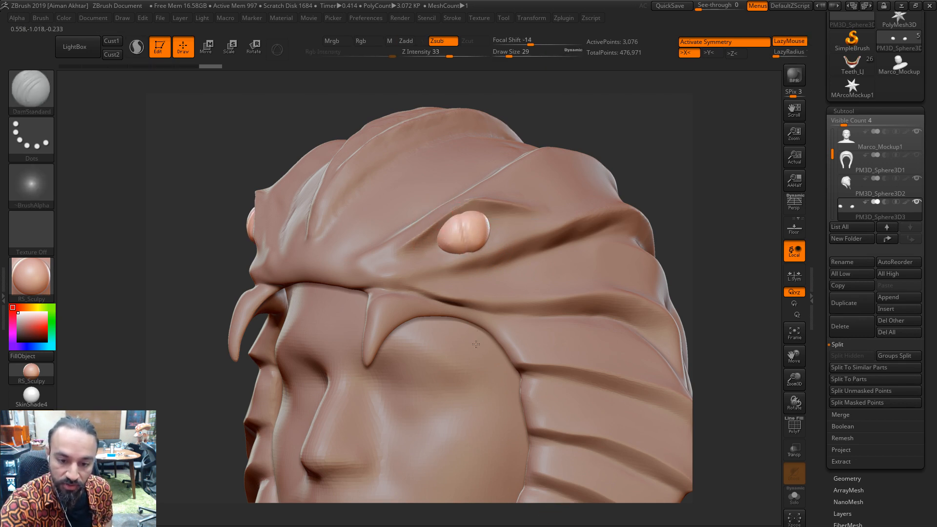
# Subdivide the eyeball mesh up to subdivision level 3
pyautogui.click(847, 478)
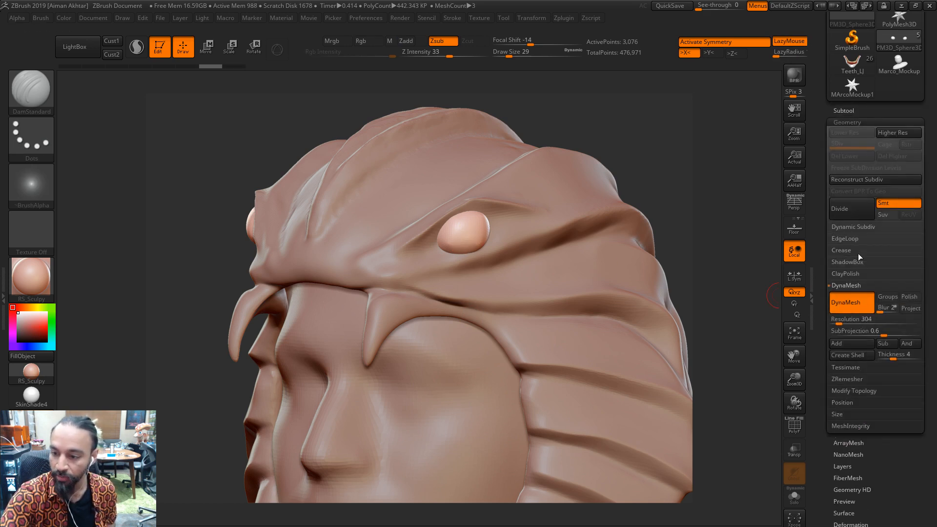
pyautogui.click(855, 209)
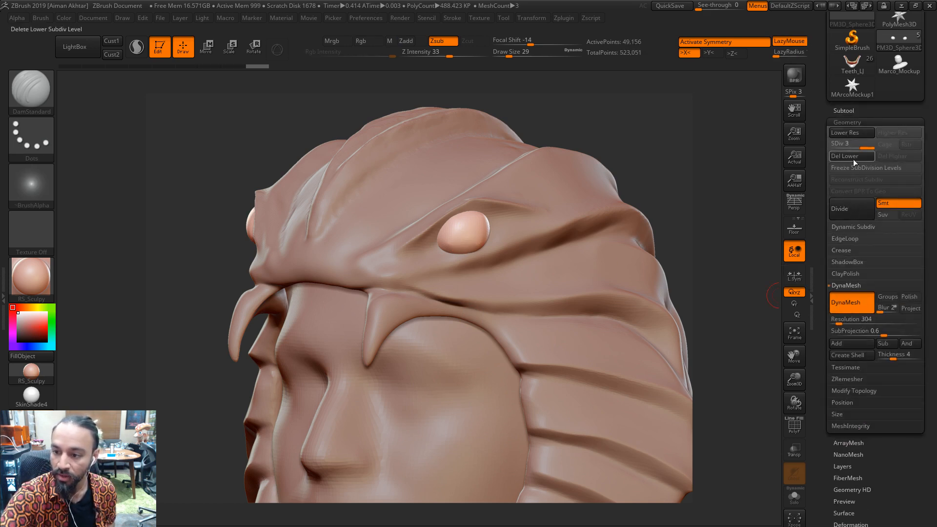
# Carve a vertical slit pupil down the middle of the eyeball with DamStandard at draw size 27
pyautogui.moveTo(463, 224)
pyautogui.keyDown('shift'); pyautogui.mouseDown()
pyautogui.moveTo(466, 232)
pyautogui.moveTo(463, 222)
pyautogui.mouseUp(); pyautogui.keyUp('shift')
pyautogui.press('s')
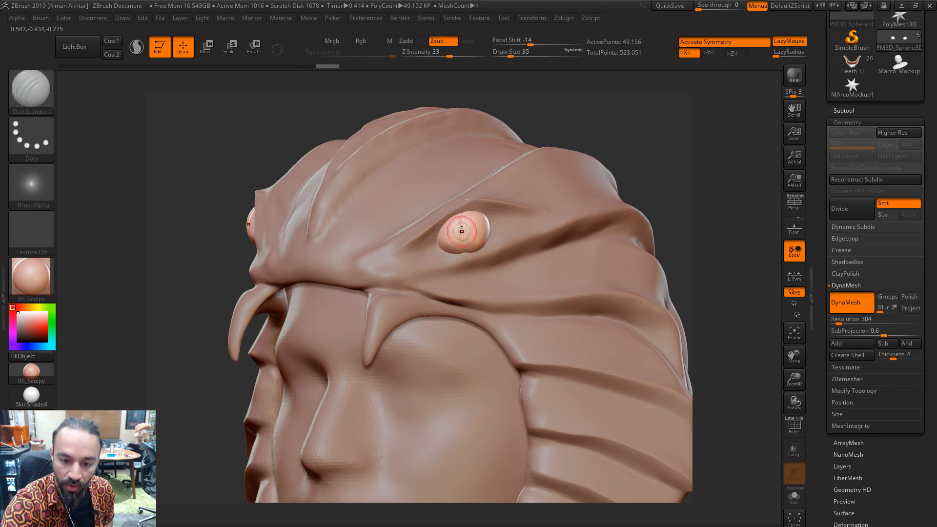
pyautogui.hotkey('ctrl', 'z')
pyautogui.press('s')
pyautogui.moveTo(461, 222); pyautogui.dragTo(459, 222)
pyautogui.moveTo(462, 215); pyautogui.dragTo(467, 250)
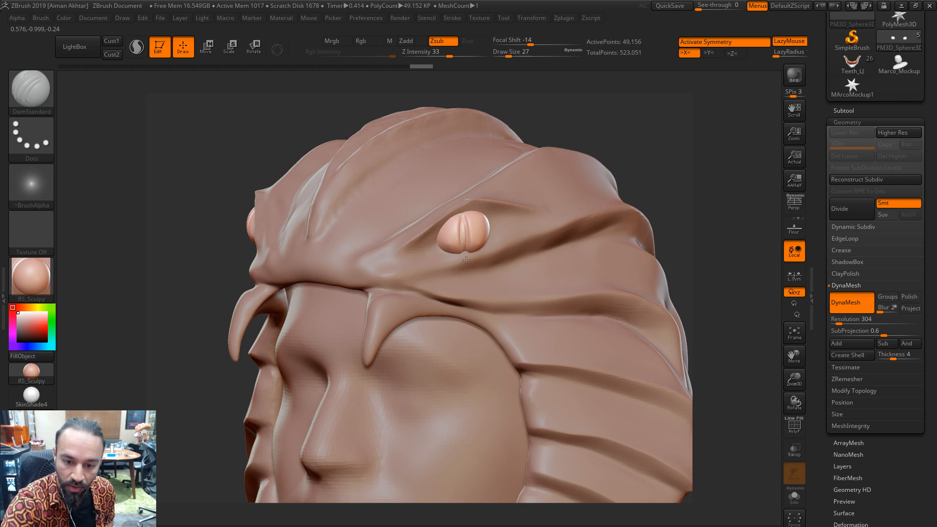
pyautogui.moveTo(463, 239); pyautogui.dragTo(465, 250)
pyautogui.moveTo(464, 214); pyautogui.dragTo(460, 254)
pyautogui.moveTo(678, 120)
pyautogui.keyDown('shift'); pyautogui.mouseDown()
pyautogui.moveTo(645, 159)
pyautogui.moveTo(668, 159)
pyautogui.moveTo(654, 143)
pyautogui.mouseUp(); pyautogui.keyUp('shift')
# Tighten the eyeball's slit pupil with the Pinch brush at draw size 37
pyautogui.press('b')
pyautogui.press('m')
pyautogui.press('v')
pyautogui.press('b')
pyautogui.press('p')
pyautogui.press('i')
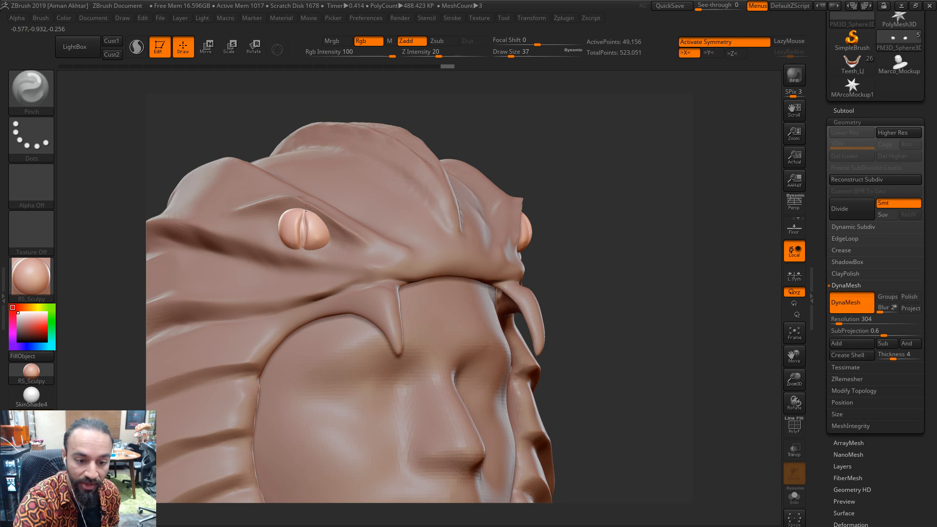
pyautogui.moveTo(306, 209); pyautogui.dragTo(308, 209)
# Refine the slit pupil up close with the Move brush and DamStandard at draw size 25
pyautogui.moveTo(469, 119)
pyautogui.keyDown('alt'); pyautogui.mouseDown()
pyautogui.moveTo(497, 130)
pyautogui.moveTo(500, 166)
pyautogui.mouseUp(); pyautogui.keyUp('alt')
pyautogui.press('b')
pyautogui.press('m')
pyautogui.press('v')
pyautogui.press('s')
pyautogui.moveTo(308, 220); pyautogui.dragTo(307, 220)
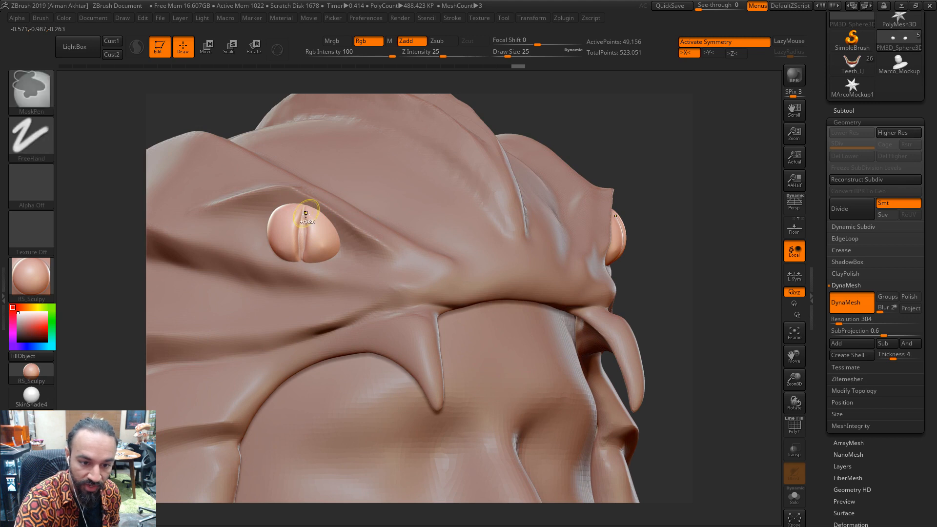
pyautogui.press('b')
pyautogui.press('d')
pyautogui.press('s')
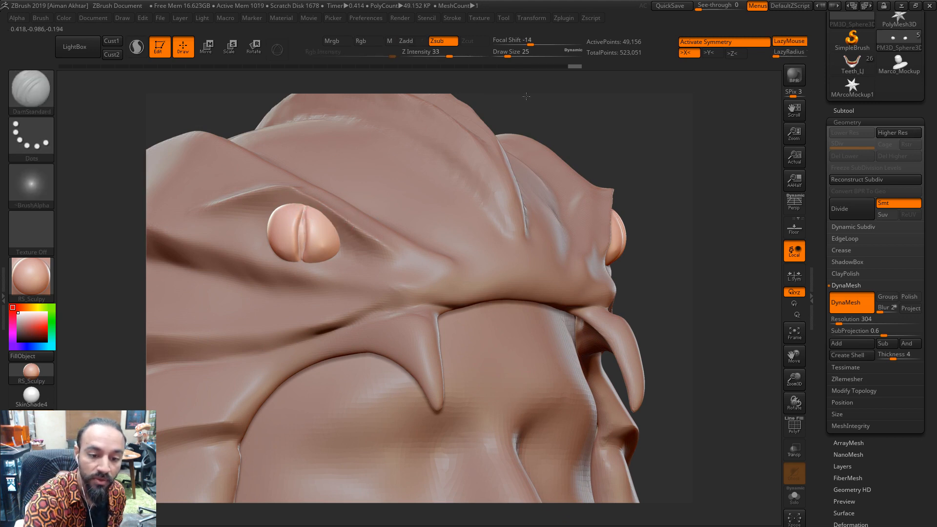
pyautogui.moveTo(527, 96); pyautogui.dragTo(440, 119)
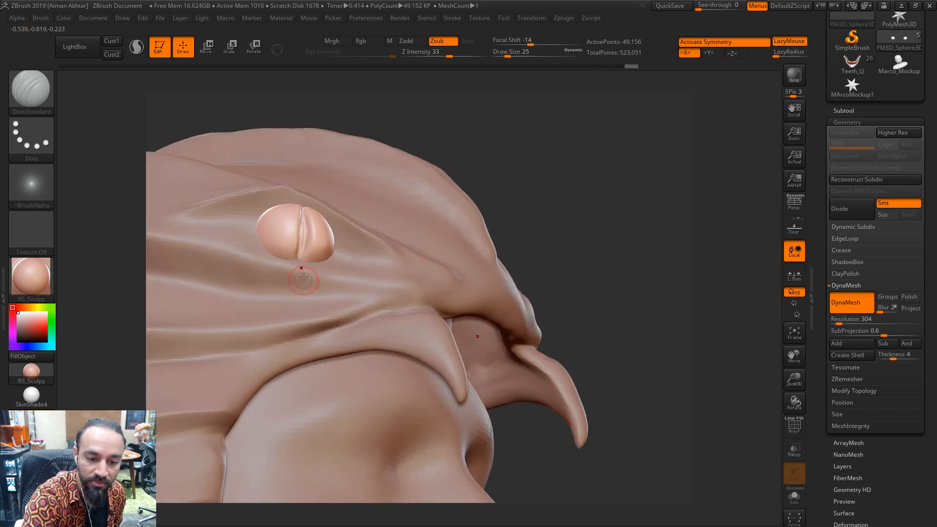
# Adjust the eyeball shape around the slit pupil with the Move brush at draw sizes 25 and 62
pyautogui.press('b')
pyautogui.press('m')
pyautogui.press('v')
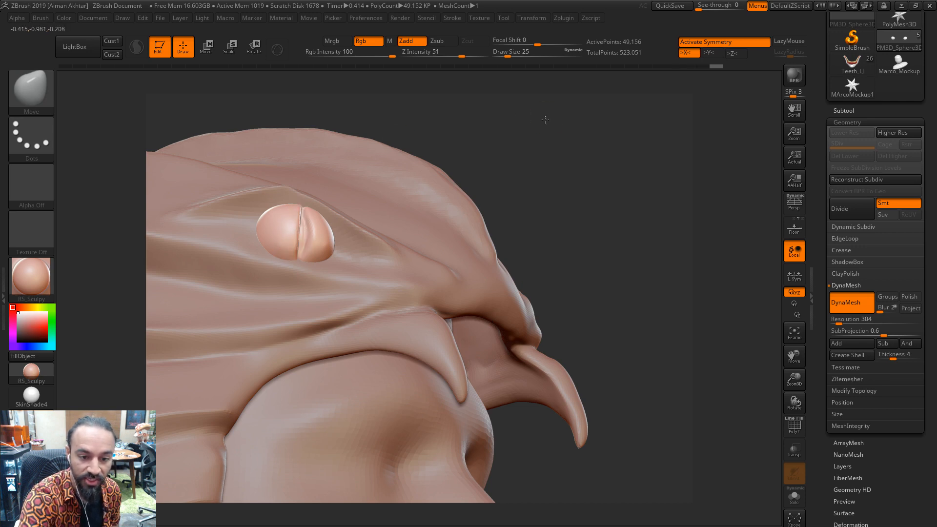
pyautogui.moveTo(547, 120); pyautogui.dragTo(671, 129)
pyautogui.press('f')
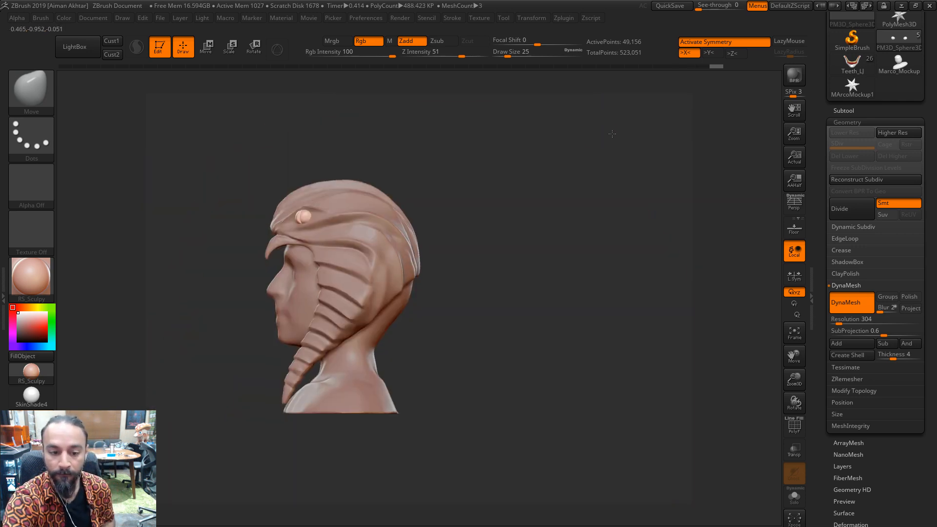
pyautogui.moveTo(609, 137); pyautogui.dragTo(657, 142)
pyautogui.keyDown('alt'); pyautogui.moveTo(521, 170); pyautogui.dragTo(561, 197); pyautogui.keyUp('alt')
pyautogui.press('s')
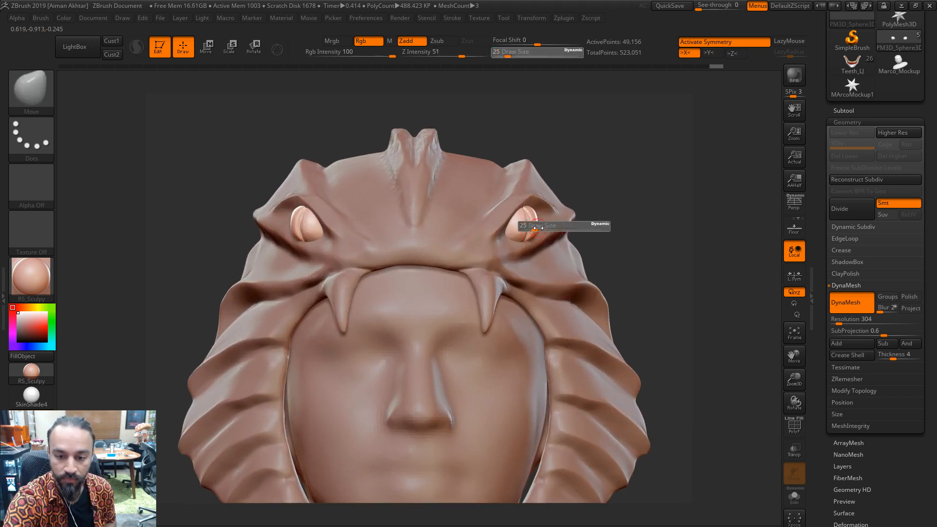
pyautogui.moveTo(534, 227); pyautogui.dragTo(542, 227)
pyautogui.keyDown('shift'); pyautogui.moveTo(533, 211); pyautogui.dragTo(534, 271); pyautogui.keyUp('shift')
# Remesh the eyeballs with DynaMesh at resolution 600
pyautogui.keyDown('ctrl'); pyautogui.moveTo(641, 181); pyautogui.dragTo(649, 211); pyautogui.keyUp('ctrl')
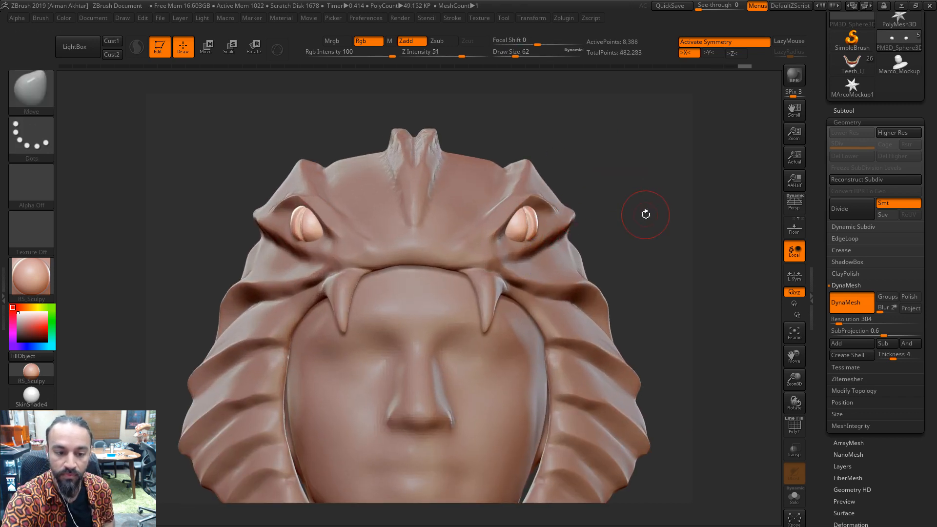
pyautogui.click(852, 320)
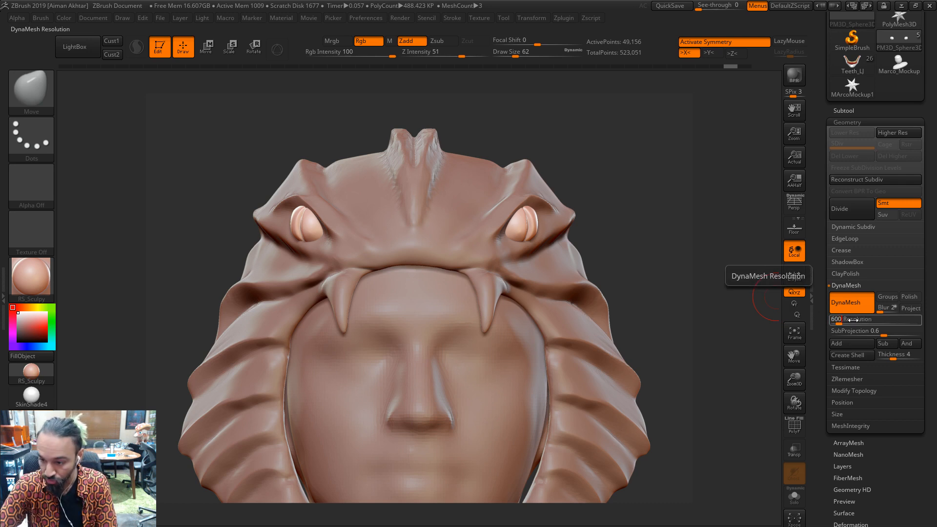
pyautogui.press('Return')
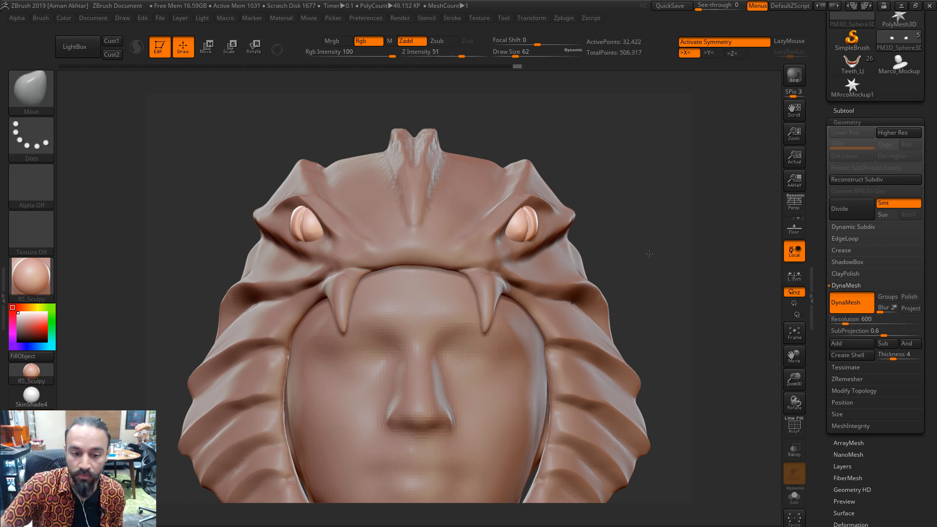
pyautogui.keyDown('ctrl'); pyautogui.moveTo(649, 254); pyautogui.dragTo(634, 269, button='right'); pyautogui.keyUp('ctrl')
# Make the hood the active subtool and carve around the brow fang with DamStandard at draw sizes 62 and 41
pyautogui.keyDown('alt'); pyautogui.click(549, 234); pyautogui.keyUp('alt')
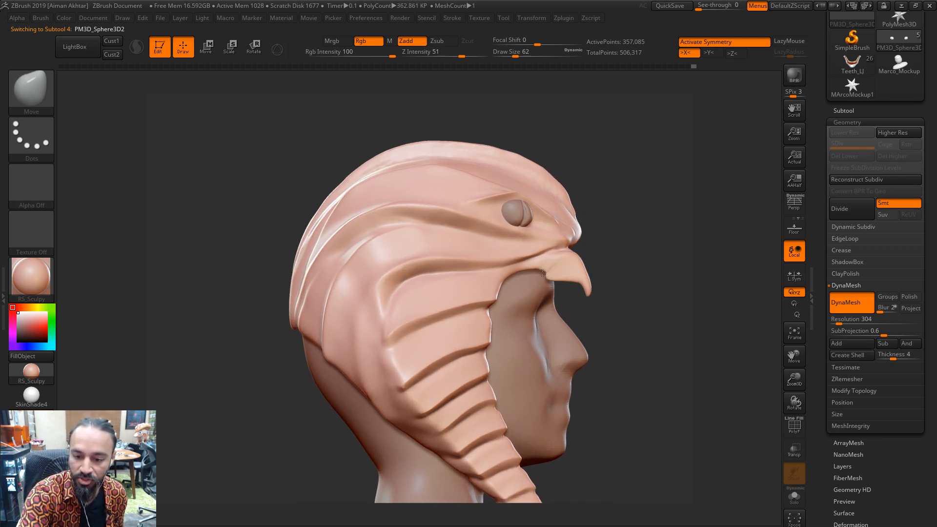
pyautogui.press('shift')
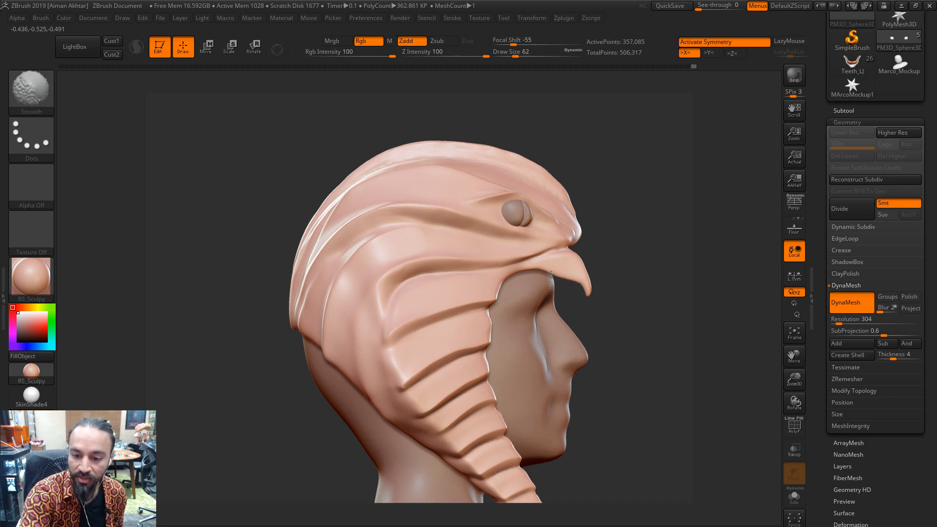
pyautogui.press('b')
pyautogui.press('d')
pyautogui.press('s')
pyautogui.keyDown('ctrl'); pyautogui.moveTo(607, 377); pyautogui.dragTo(603, 337, button='right'); pyautogui.keyUp('ctrl')
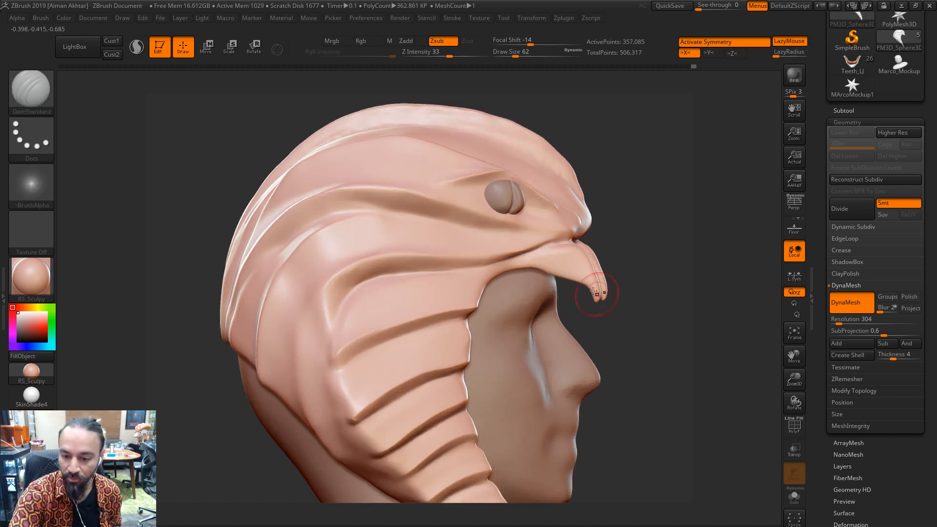
pyautogui.press('s')
pyautogui.moveTo(575, 270); pyautogui.dragTo(571, 270)
pyautogui.press('ctrl')
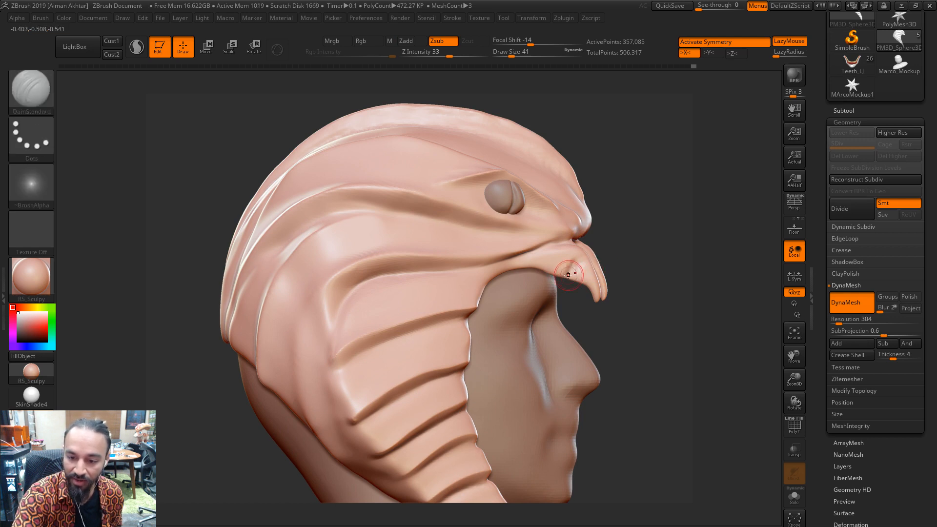
# Smooth the inner side of the brow fang and reshape its base with the Move brush at draw size 77
pyautogui.moveTo(671, 254)
pyautogui.mouseDown()
pyautogui.moveTo(572, 270)
pyautogui.moveTo(566, 252)
pyautogui.moveTo(593, 278)
pyautogui.mouseUp()
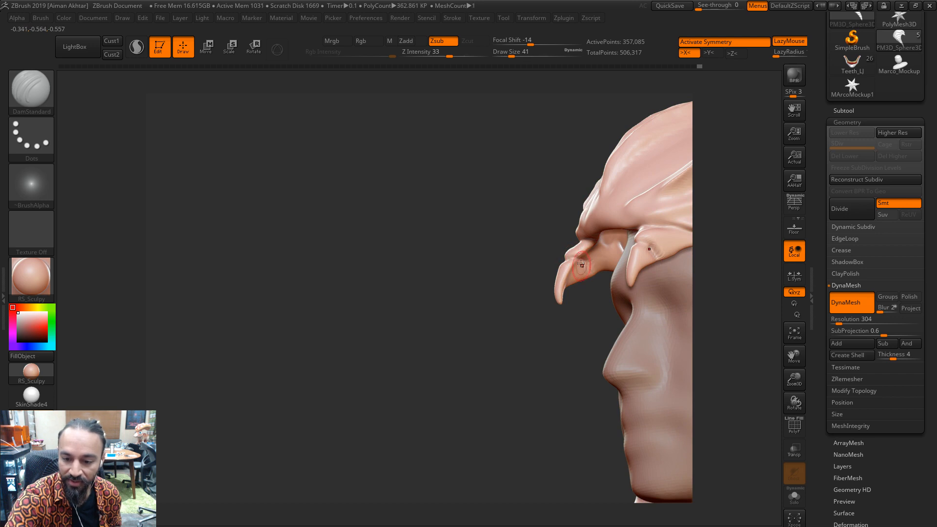
pyautogui.press('shift')
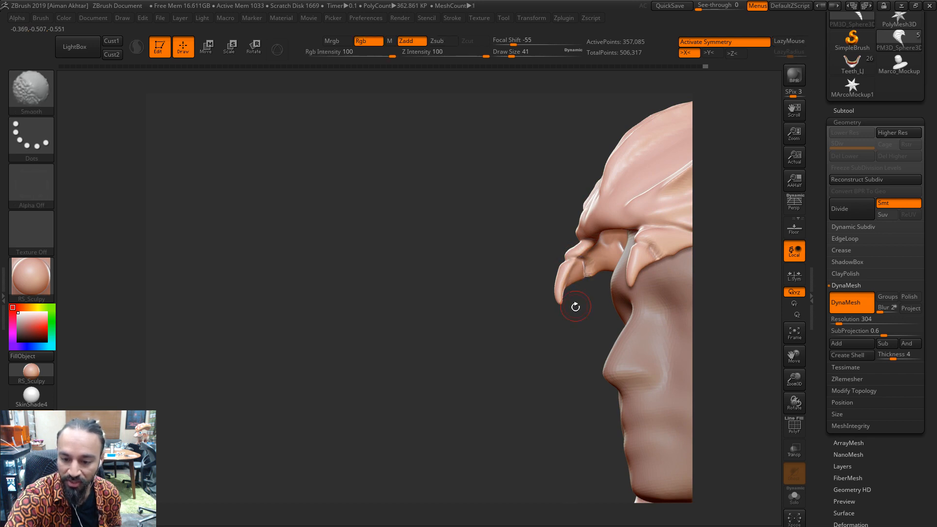
pyautogui.moveTo(575, 307); pyautogui.dragTo(603, 265)
pyautogui.press('b')
pyautogui.press('m')
pyautogui.press('v')
pyautogui.press('s')
pyautogui.click(596, 269)
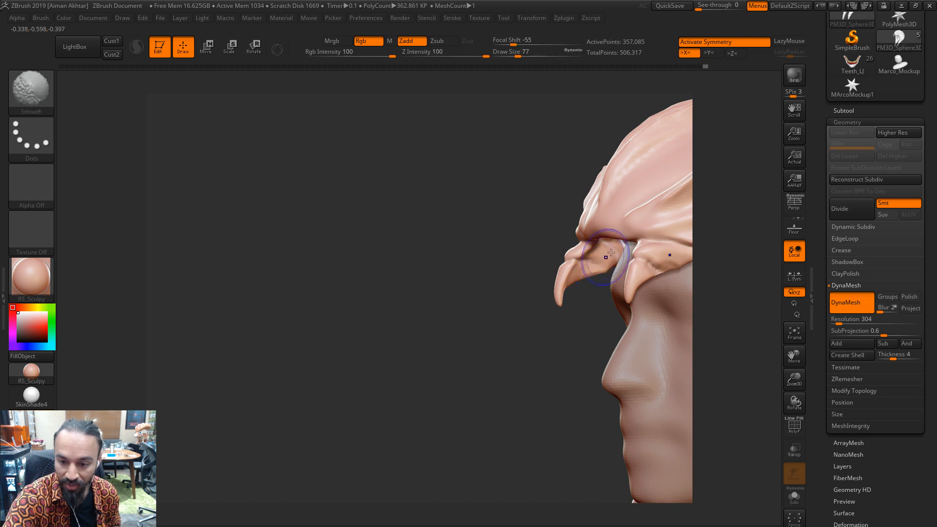
# Adjust the outer side of the brow fang's base with the Move brush at draw size 44 and smooth it
pyautogui.moveTo(565, 339); pyautogui.dragTo(680, 243)
pyautogui.press('s')
pyautogui.click(647, 256)
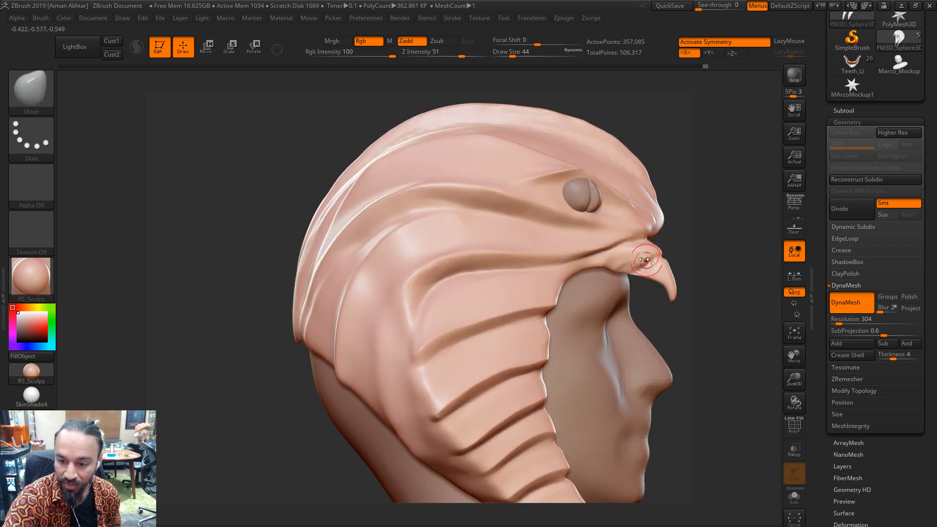
pyautogui.moveTo(625, 266)
pyautogui.keyDown('shift'); pyautogui.mouseDown()
pyautogui.moveTo(618, 274)
pyautogui.moveTo(632, 266)
pyautogui.mouseUp(); pyautogui.keyUp('shift')
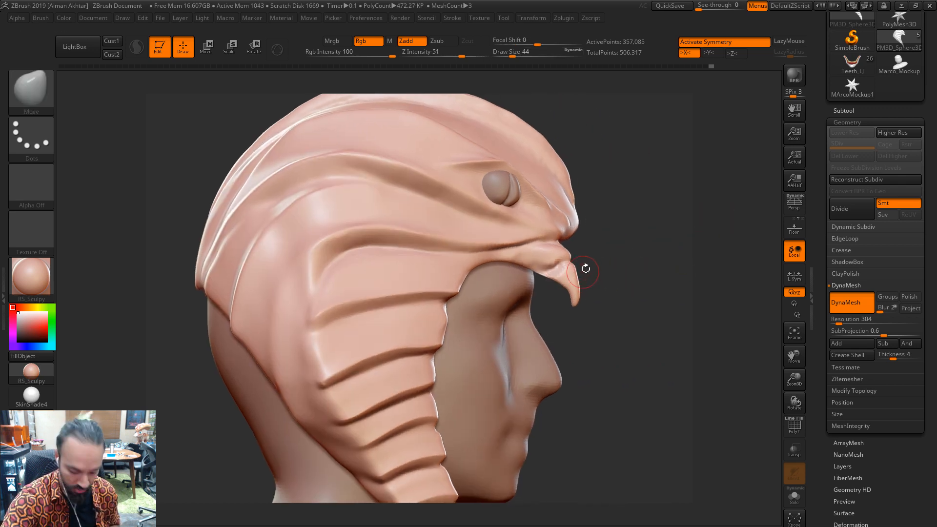
# Refine the brow fang's profile from the side and three-quarter views with the Move brush
pyautogui.press('s')
pyautogui.moveTo(580, 277)
pyautogui.mouseDown()
pyautogui.moveTo(575, 292)
pyautogui.moveTo(604, 305)
pyautogui.moveTo(560, 255)
pyautogui.moveTo(569, 248)
pyautogui.moveTo(543, 265)
pyautogui.mouseUp()
pyautogui.press('s')
pyautogui.press('s')
pyautogui.press('s')
pyautogui.moveTo(635, 288)
pyautogui.mouseDown()
pyautogui.moveTo(565, 286)
pyautogui.moveTo(539, 261)
pyautogui.moveTo(562, 247)
pyautogui.moveTo(547, 250)
pyautogui.mouseUp()
pyautogui.press('s')
pyautogui.press('s')
# Swell the root of the brow fangs with the Inflate brush at draw size 33 and remesh the hood
pyautogui.press('b')
pyautogui.press('i')
pyautogui.press('n')
pyautogui.moveTo(648, 217)
pyautogui.mouseDown(button='right')
pyautogui.moveTo(655, 206)
pyautogui.moveTo(685, 204)
pyautogui.mouseUp(button='right')
pyautogui.press('s')
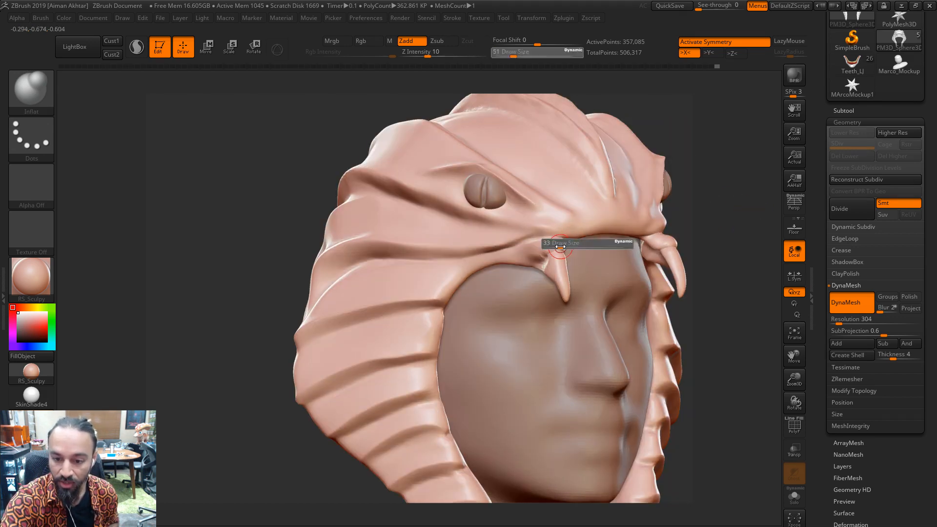
pyautogui.moveTo(562, 246); pyautogui.dragTo(558, 246)
pyautogui.moveTo(551, 246); pyautogui.dragTo(557, 242)
pyautogui.keyDown('ctrl'); pyautogui.moveTo(704, 198); pyautogui.dragTo(717, 217); pyautogui.keyUp('ctrl')
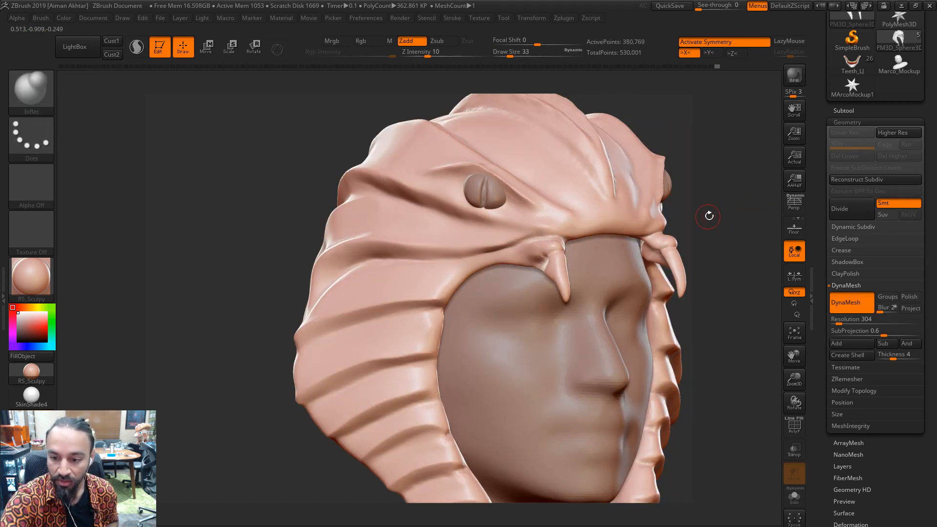
# Thicken the brow fangs further with the Inflate brush at draw size 51
pyautogui.moveTo(686, 222); pyautogui.dragTo(700, 276, button='right')
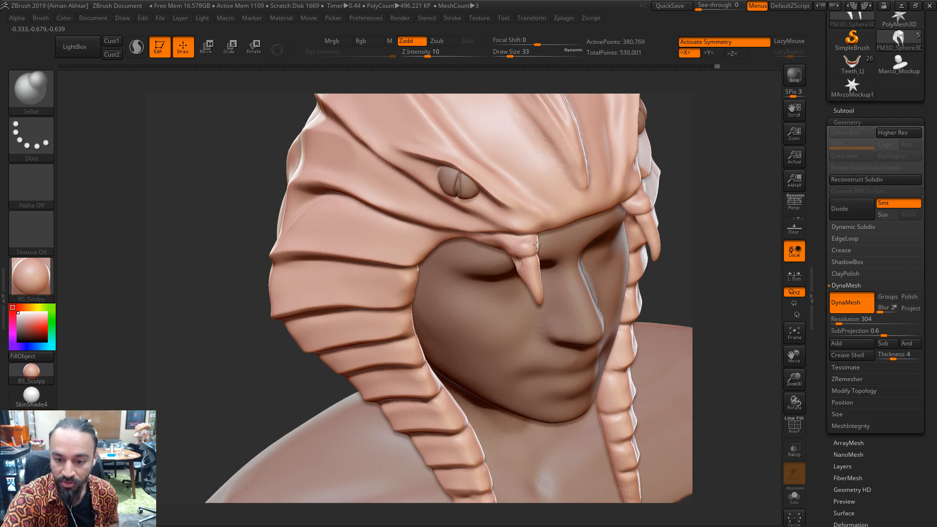
pyautogui.press(']')
pyautogui.moveTo(522, 257); pyautogui.dragTo(522, 264)
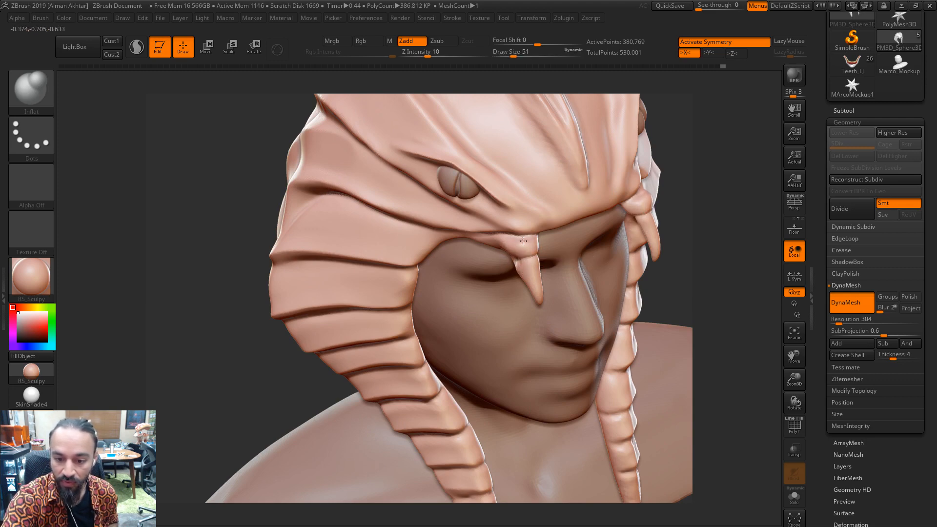
pyautogui.moveTo(693, 149)
pyautogui.mouseDown()
pyautogui.moveTo(712, 194)
pyautogui.moveTo(560, 223)
pyautogui.mouseUp()
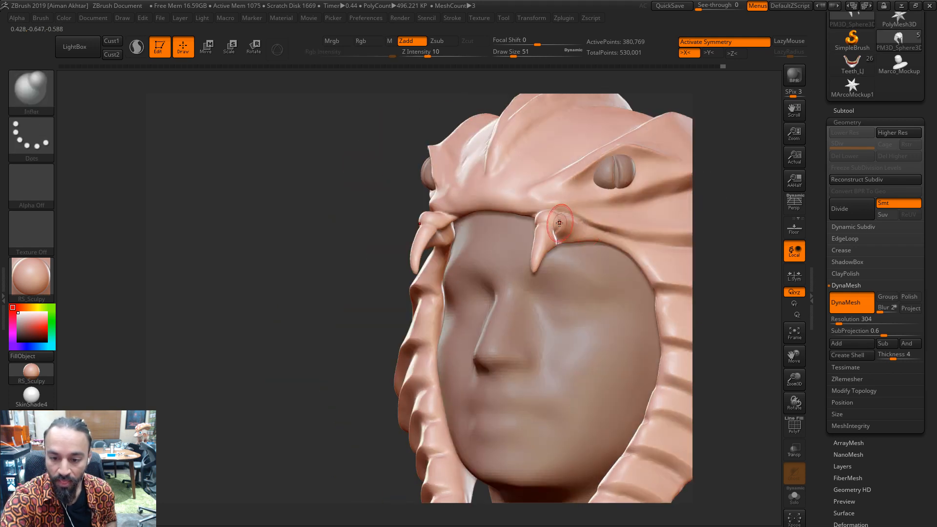
# Reshape the inner edge of the brow fangs with the Move brush at draw size 62
pyautogui.press('b')
pyautogui.press('m')
pyautogui.press('v')
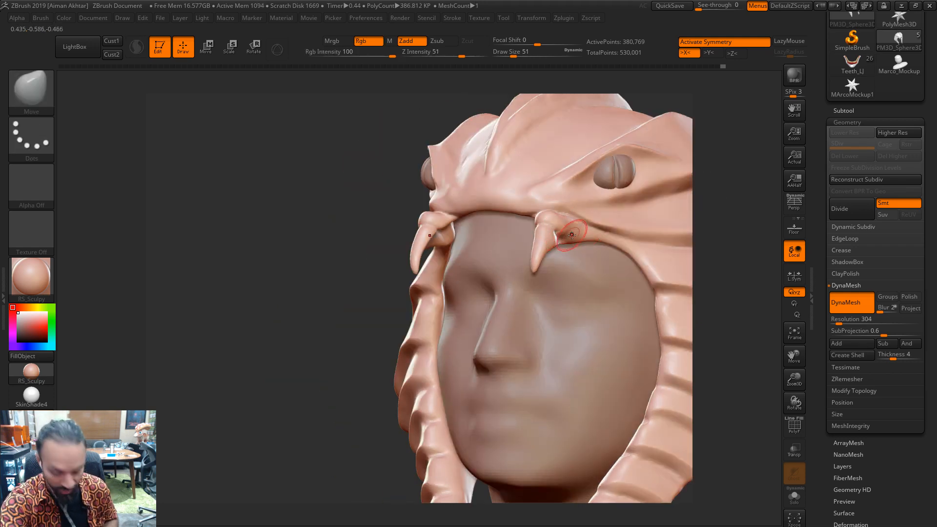
pyautogui.press('s')
pyautogui.click(541, 226)
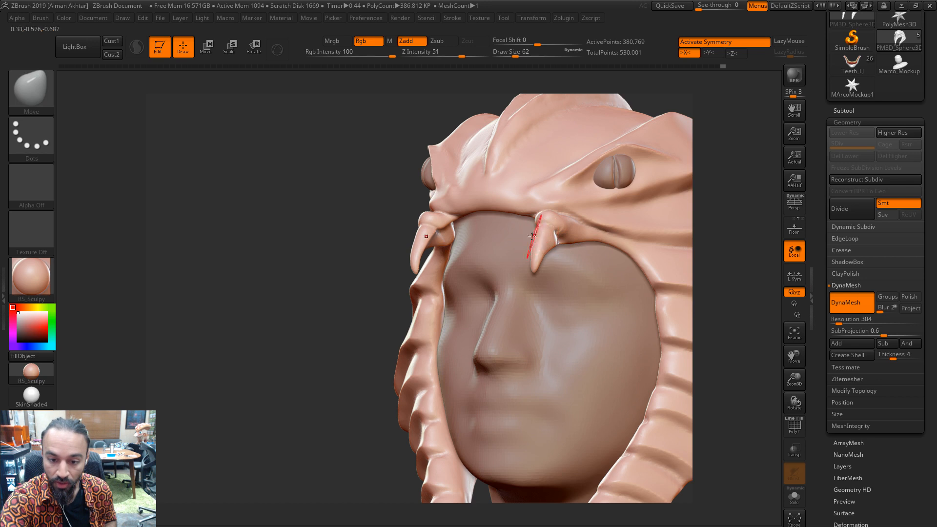
pyautogui.moveTo(368, 329); pyautogui.dragTo(674, 203)
pyautogui.press('ctrl')
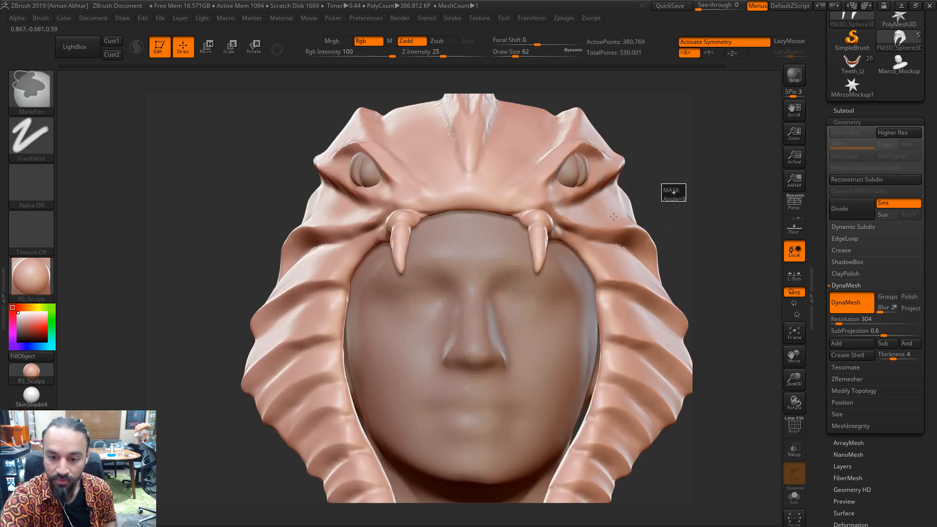
# Bend the brow fangs into a stronger curve in front view with the Move brush at draw size 116
pyautogui.moveTo(534, 246)
pyautogui.mouseDown()
pyautogui.moveTo(513, 254)
pyautogui.moveTo(540, 248)
pyautogui.moveTo(533, 257)
pyautogui.mouseUp()
pyautogui.press('s')
pyautogui.click(537, 241)
pyautogui.hotkey('ctrl', 'z')
pyautogui.press('s')
pyautogui.click(539, 243)
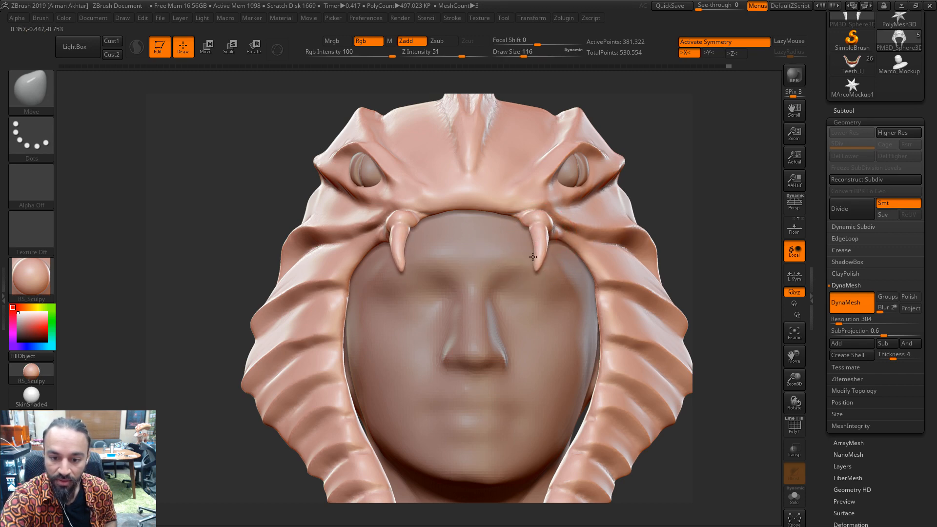
# Refine the brow fang's root in side view with the Move brush at draw size 49
pyautogui.moveTo(708, 174); pyautogui.dragTo(508, 213)
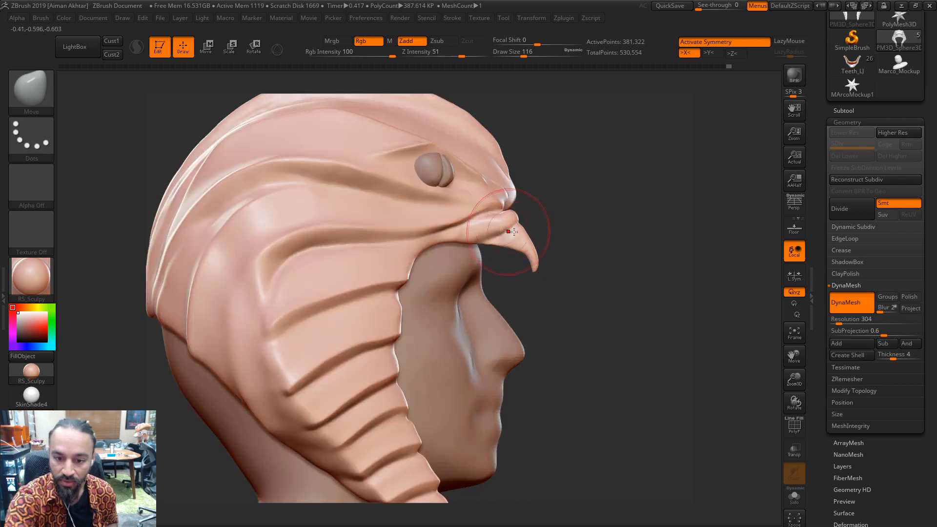
pyautogui.press('s')
pyautogui.click(514, 239)
pyautogui.press('s')
pyautogui.click(512, 214)
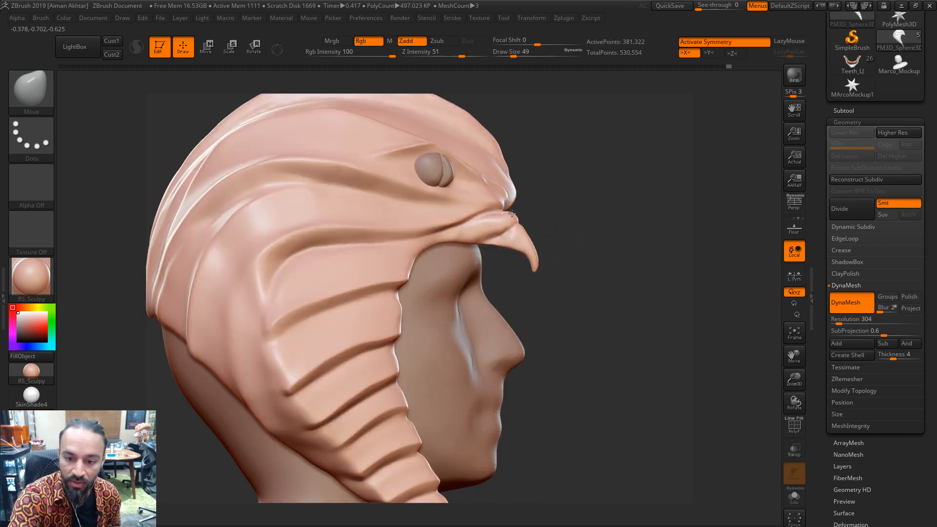
pyautogui.press('shift')
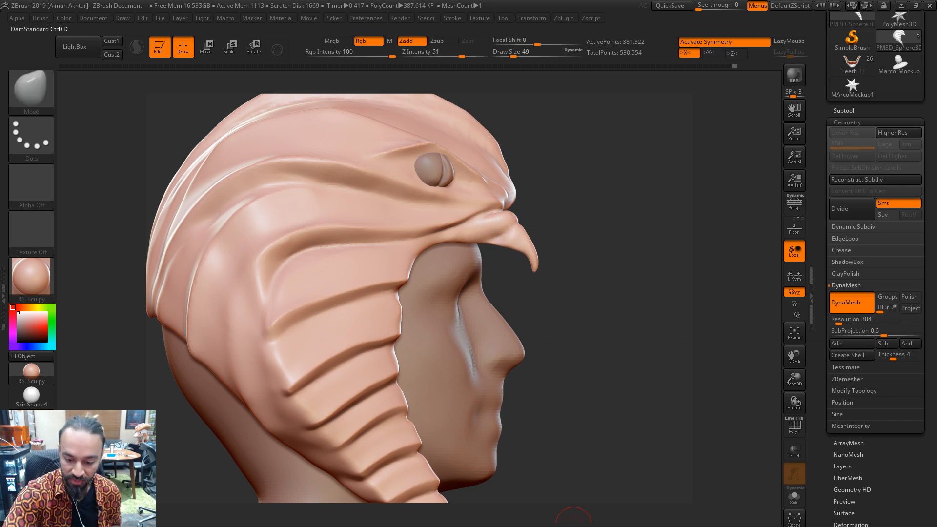
pyautogui.press('b')
pyautogui.press('d')
pyautogui.press('s')
pyautogui.press('ctrl')
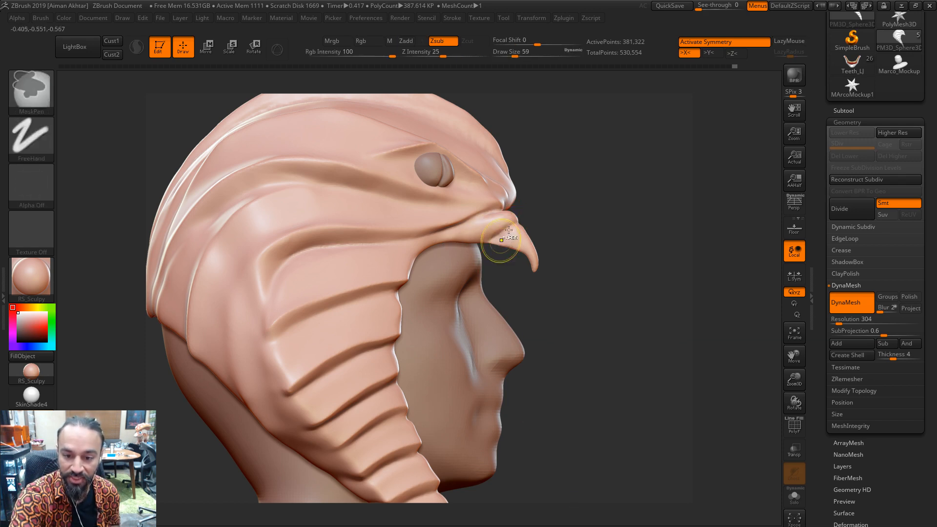
pyautogui.press('alt')
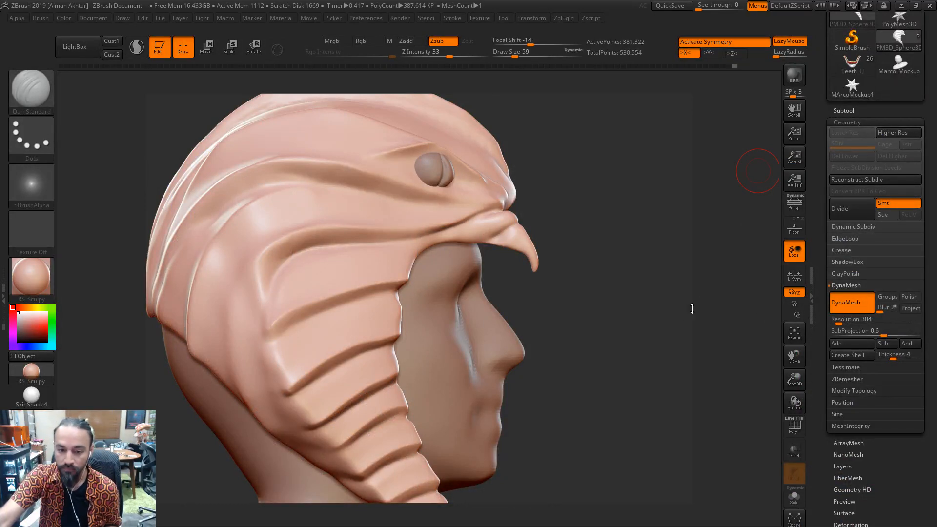
pyautogui.keyDown('alt'); pyautogui.moveTo(628, 299); pyautogui.dragTo(648, 300); pyautogui.keyUp('alt')
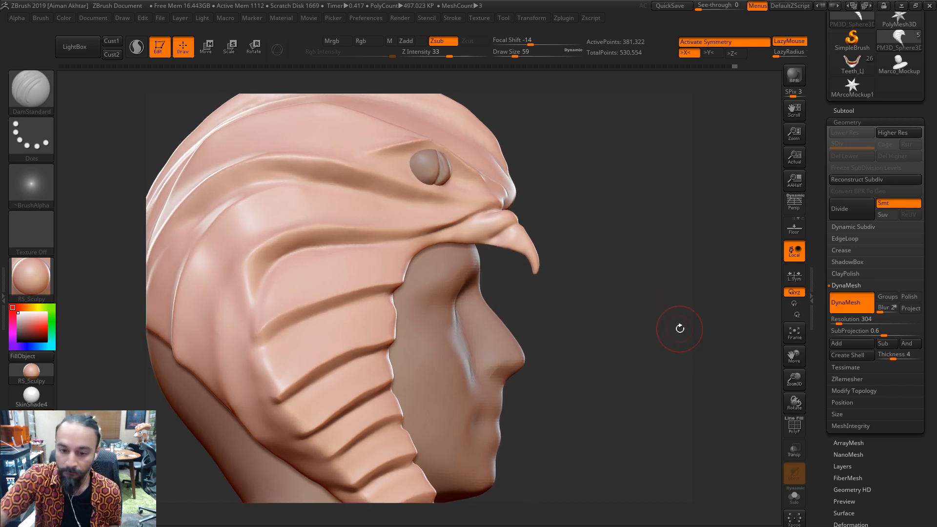
# Curl the brow fang's tip inward in side view with the Move brush at draw sizes 80 and 74
pyautogui.press('b')
pyautogui.press('m')
pyautogui.press('v')
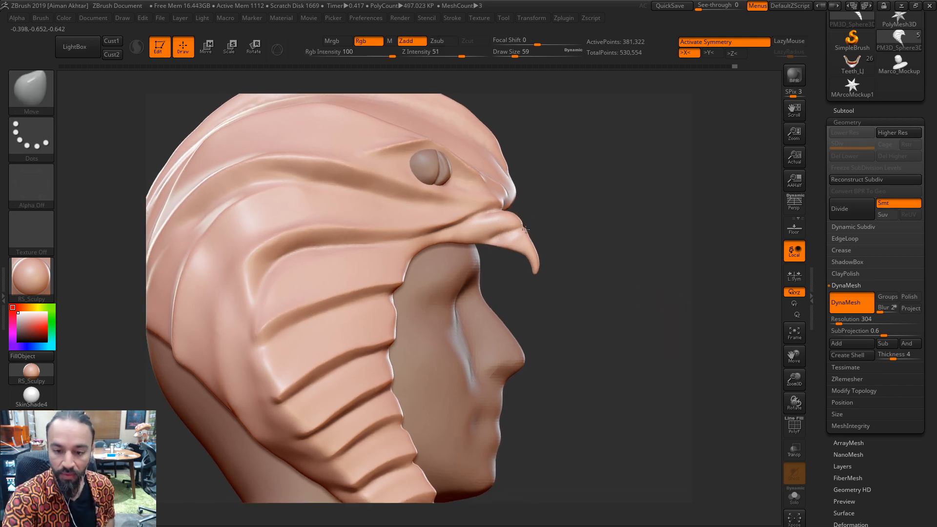
pyautogui.moveTo(529, 234)
pyautogui.mouseDown()
pyautogui.moveTo(512, 248)
pyautogui.moveTo(489, 228)
pyautogui.moveTo(525, 224)
pyautogui.moveTo(528, 238)
pyautogui.mouseUp()
pyautogui.press('s')
pyautogui.press('s')
pyautogui.press('shift')
pyautogui.press('s')
pyautogui.press('s')
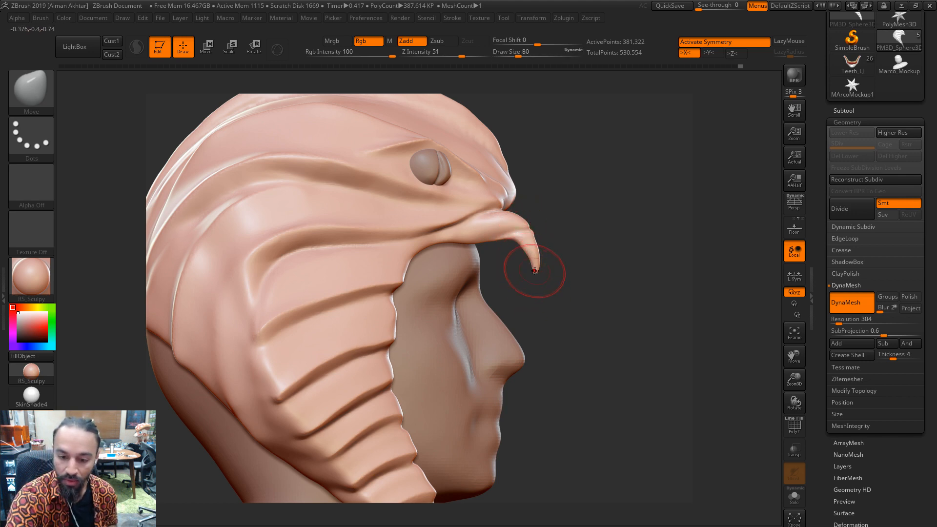
pyautogui.press('s')
pyautogui.moveTo(531, 266); pyautogui.dragTo(528, 267)
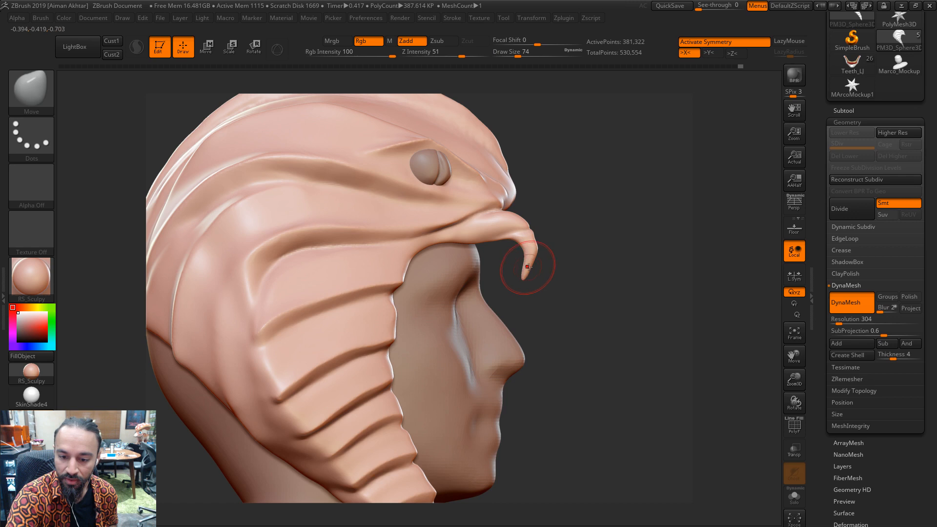
# Try reshaping the brow fang from the opposite side with the Move brush and undo the changes
pyautogui.keyDown('shift'); pyautogui.moveTo(536, 213); pyautogui.dragTo(608, 181); pyautogui.keyUp('shift')
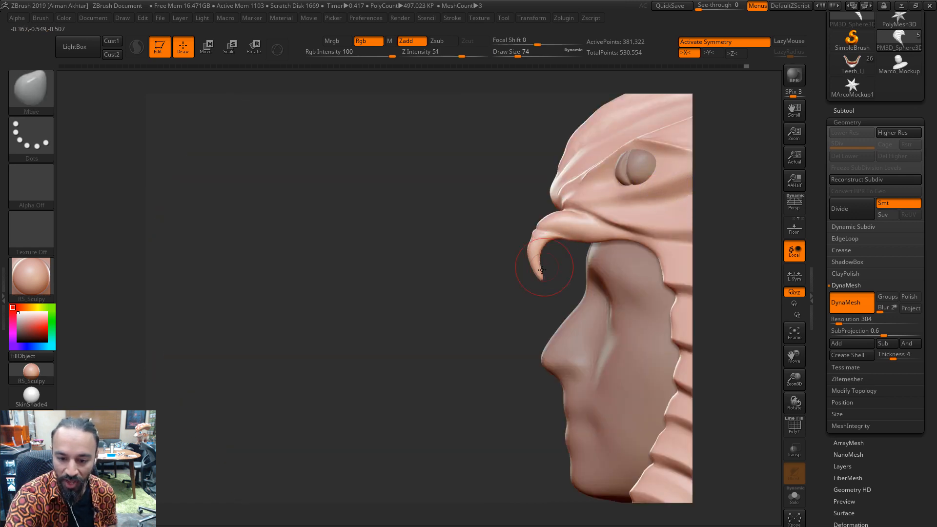
pyautogui.moveTo(525, 269)
pyautogui.mouseDown()
pyautogui.moveTo(727, 195)
pyautogui.moveTo(769, 193)
pyautogui.mouseUp()
pyautogui.press('s')
pyautogui.moveTo(555, 253)
pyautogui.mouseDown()
pyautogui.moveTo(564, 255)
pyautogui.moveTo(519, 239)
pyautogui.moveTo(538, 249)
pyautogui.moveTo(514, 248)
pyautogui.mouseUp()
pyautogui.hotkey('ctrl', 'z')
pyautogui.hotkey('ctrl', 'z')
# Adjust the brow fang's curve in side view with the Move brush, enlarging its draw size to 97
pyautogui.press('s')
pyautogui.press('[')
pyautogui.press('[')
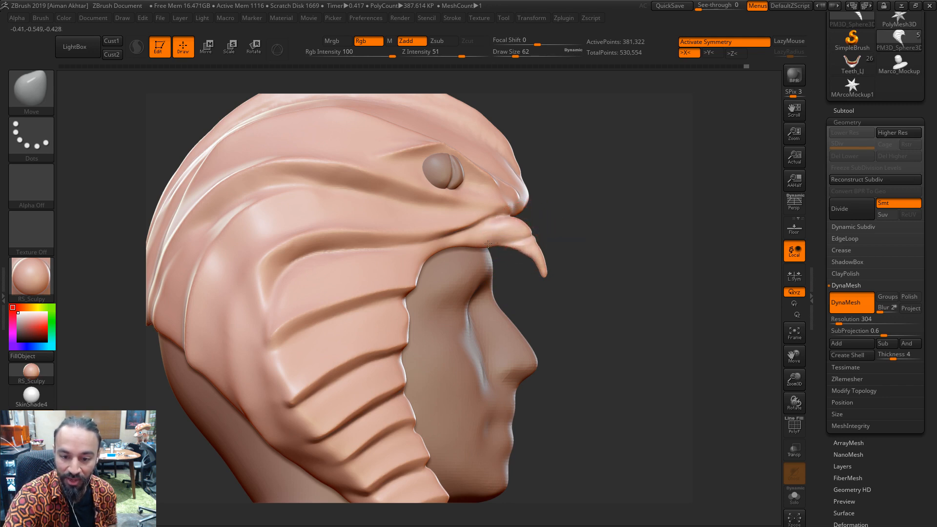
pyautogui.press(']')
pyautogui.press(']')
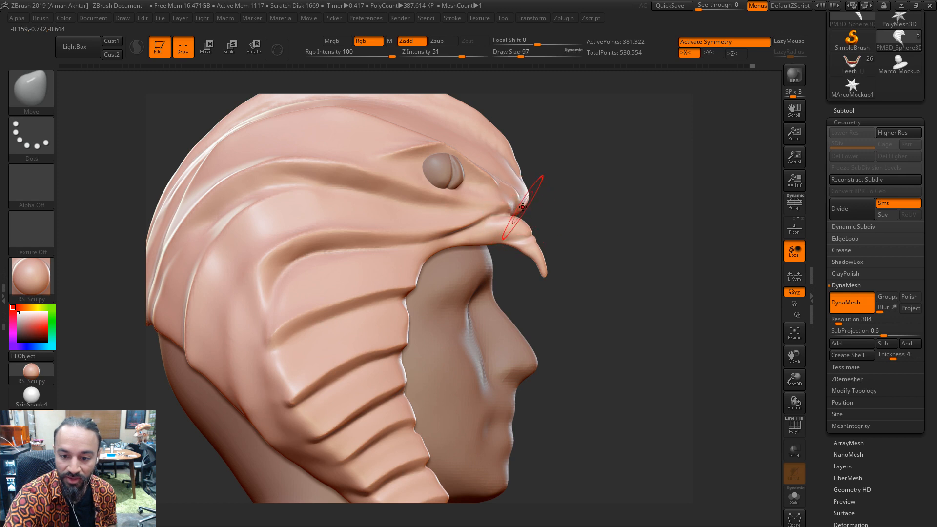
pyautogui.press(']')
pyautogui.moveTo(624, 273)
pyautogui.mouseDown()
pyautogui.moveTo(621, 232)
pyautogui.moveTo(627, 293)
pyautogui.mouseUp()
pyautogui.press('s')
pyautogui.moveTo(519, 244); pyautogui.dragTo(528, 245)
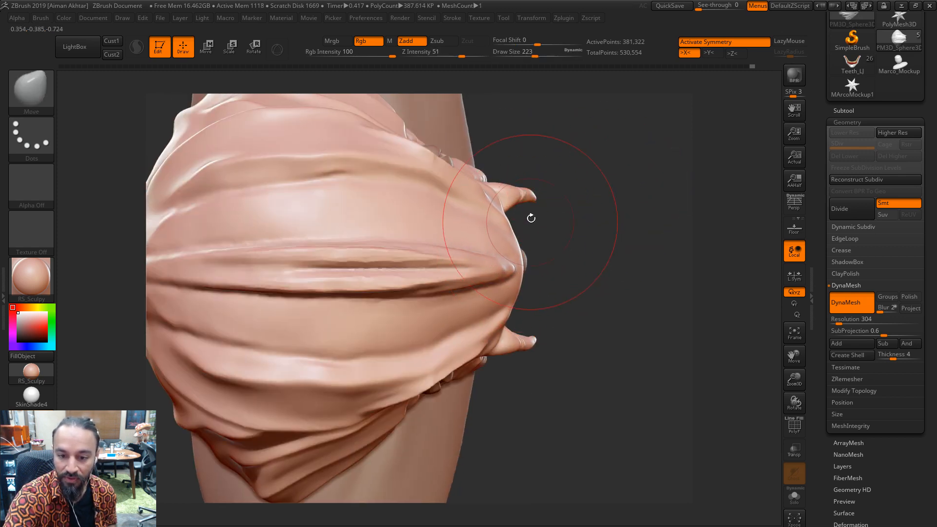
# Reposition the brow fang tips from the top view with the Move brush
pyautogui.press('s')
pyautogui.moveTo(535, 197); pyautogui.dragTo(521, 197)
pyautogui.moveTo(535, 198); pyautogui.dragTo(536, 200)
pyautogui.moveTo(597, 235)
pyautogui.mouseDown()
pyautogui.moveTo(608, 178)
pyautogui.moveTo(632, 192)
pyautogui.moveTo(669, 179)
pyautogui.moveTo(649, 274)
pyautogui.mouseUp()
# Straighten the brow fangs in front view with the Move brush, undoing a stroke, and set the Smooth brush to draw size 35
pyautogui.press('s')
pyautogui.moveTo(529, 229)
pyautogui.mouseDown()
pyautogui.moveTo(519, 229)
pyautogui.moveTo(513, 261)
pyautogui.moveTo(521, 254)
pyautogui.mouseUp()
pyautogui.press('s')
pyautogui.hotkey('ctrl', 'z')
pyautogui.press('s')
pyautogui.moveTo(527, 257)
pyautogui.mouseDown()
pyautogui.moveTo(514, 240)
pyautogui.moveTo(500, 251)
pyautogui.mouseUp()
pyautogui.press('s')
pyautogui.press('shift')
pyautogui.press('s')
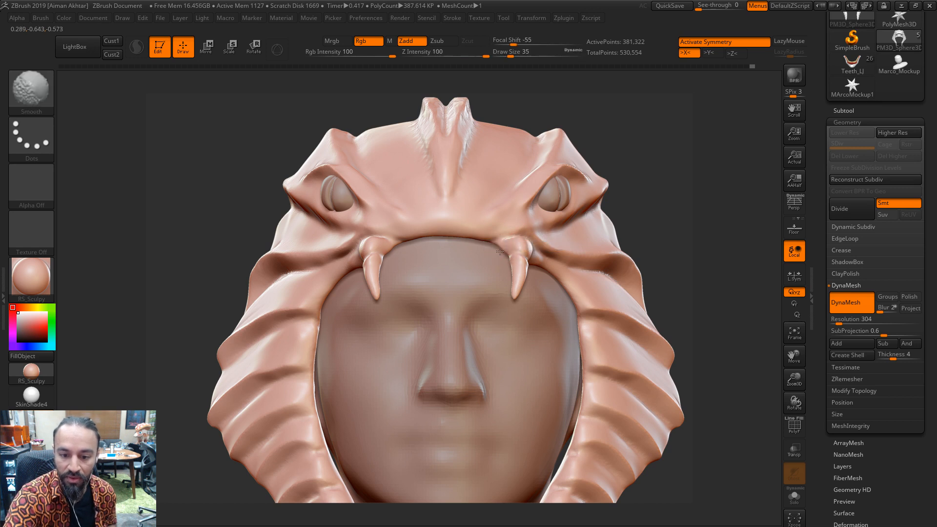
# Carve mirrored nostril mounds on the snout above the fangs with DamStandard at draw size 54 and smooth them
pyautogui.press('b')
pyautogui.press('d')
pyautogui.press('s')
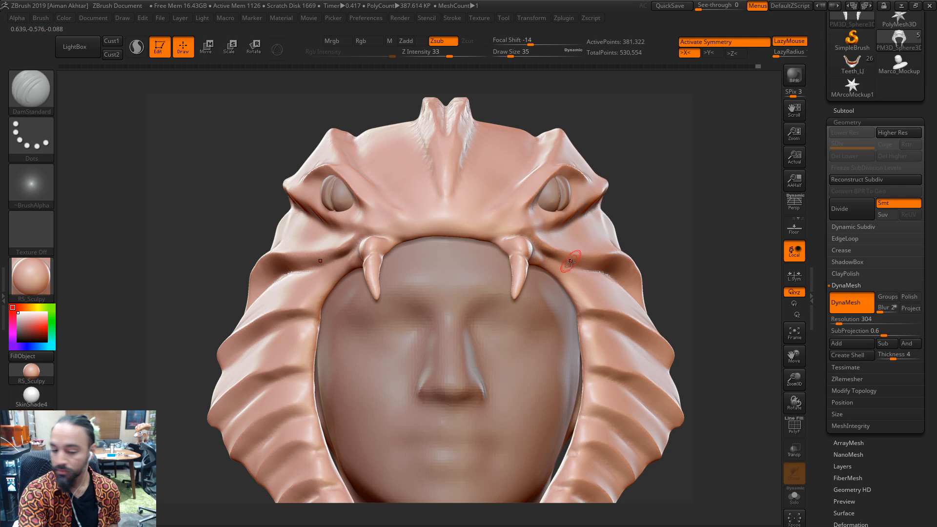
pyautogui.press('s')
pyautogui.moveTo(561, 246); pyautogui.dragTo(571, 247)
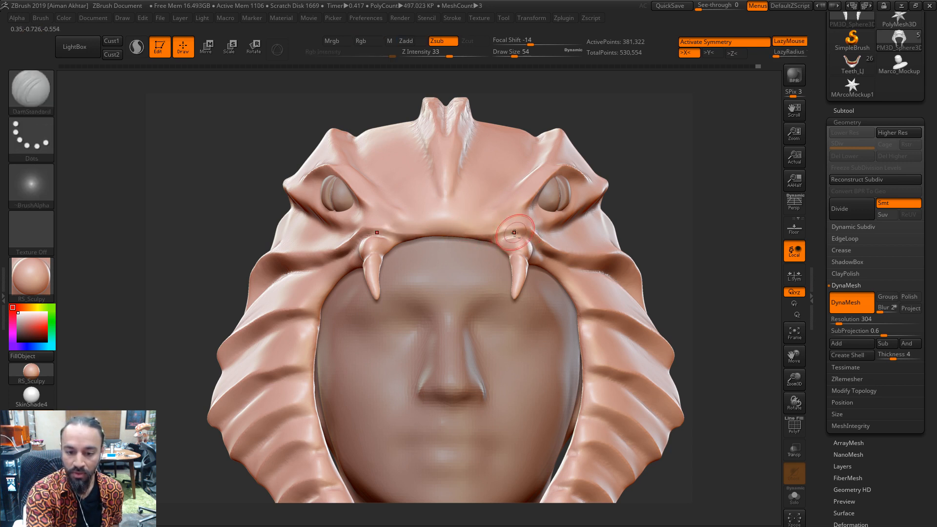
pyautogui.moveTo(448, 231); pyautogui.dragTo(523, 228)
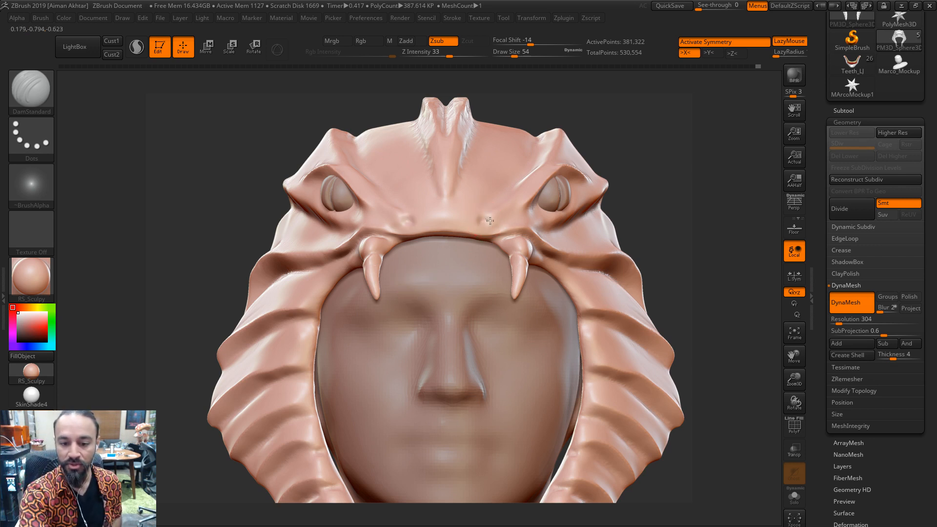
pyautogui.keyDown('shift'); pyautogui.moveTo(490, 221); pyautogui.dragTo(488, 230); pyautogui.keyUp('shift')
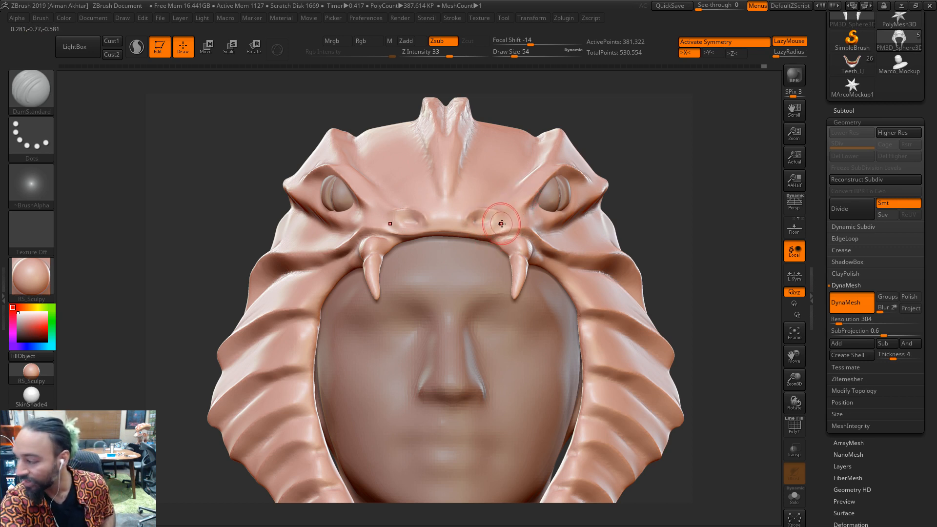
pyautogui.moveTo(478, 225); pyautogui.dragTo(487, 225)
pyautogui.moveTo(489, 224)
pyautogui.keyDown('shift'); pyautogui.mouseDown()
pyautogui.moveTo(505, 222)
pyautogui.moveTo(498, 215)
pyautogui.moveTo(499, 225)
pyautogui.moveTo(492, 223)
pyautogui.mouseUp(); pyautogui.keyUp('shift')
# Define the upper rims of the nostril mounds with DamStandard at draw sizes 56 and 77
pyautogui.press('s')
pyautogui.press('s')
pyautogui.press('shift')
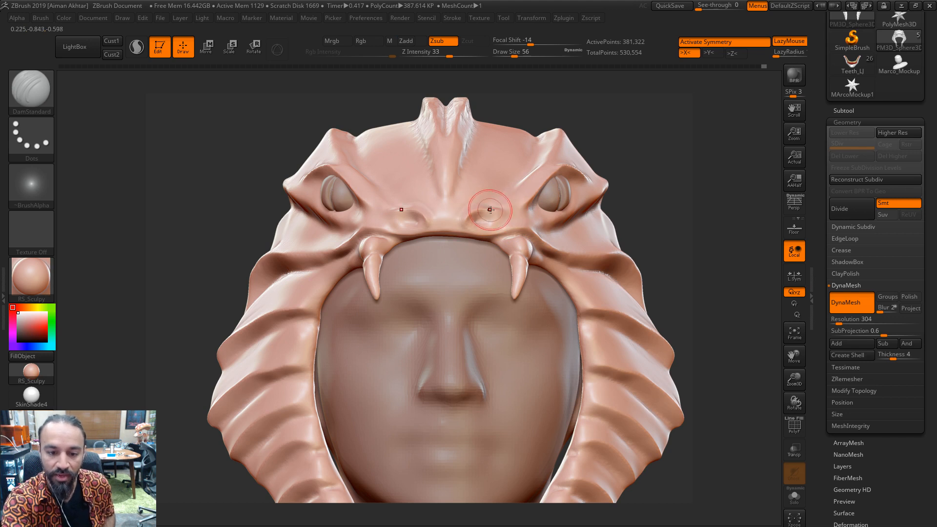
pyautogui.press('ctrl')
pyautogui.press('ctrl')
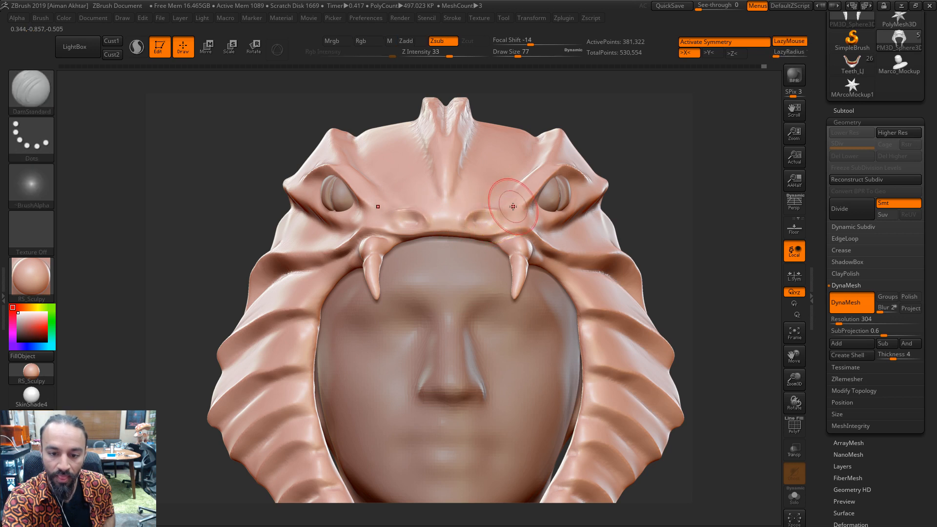
pyautogui.moveTo(509, 210); pyautogui.dragTo(479, 212)
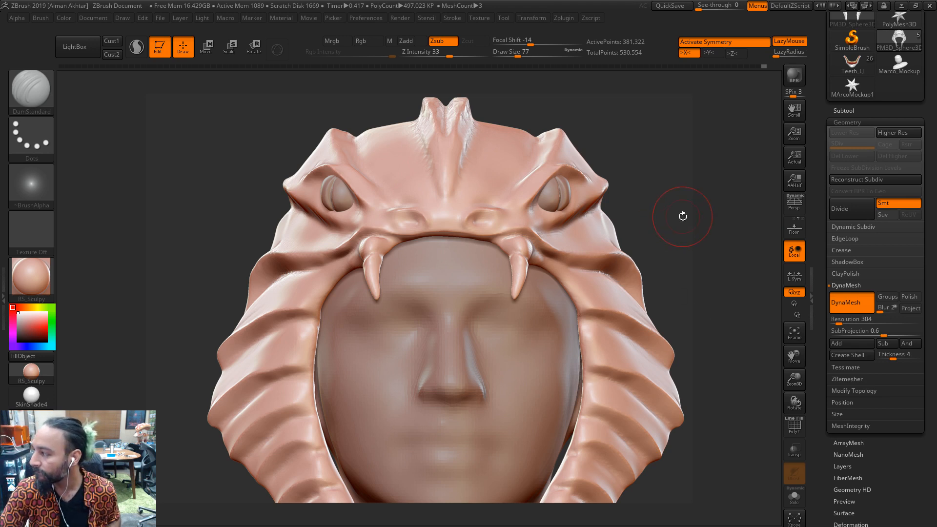
# Carve the eyelid creases at the corners of the eye with DamStandard at draw size 51
pyautogui.moveTo(683, 216); pyautogui.dragTo(661, 218)
pyautogui.press('[')
pyautogui.press('[')
pyautogui.press('[')
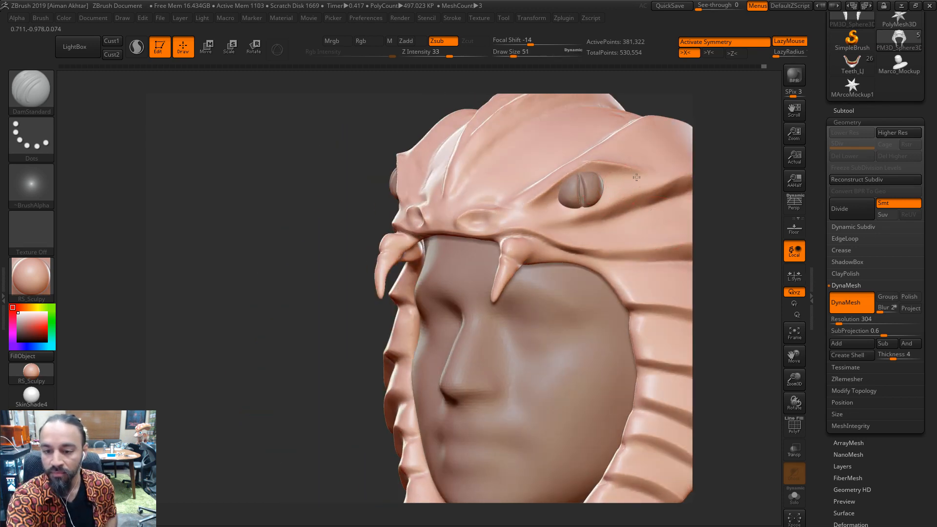
pyautogui.moveTo(637, 178); pyautogui.dragTo(603, 175)
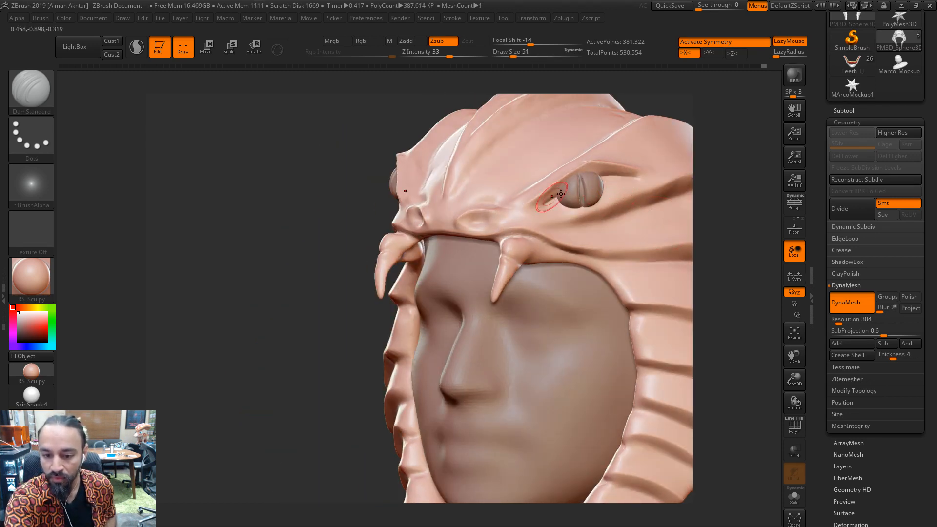
# Dig the nostril holes into the snout mounds with DamStandard at draw sizes 59 and 33
pyautogui.press(']')
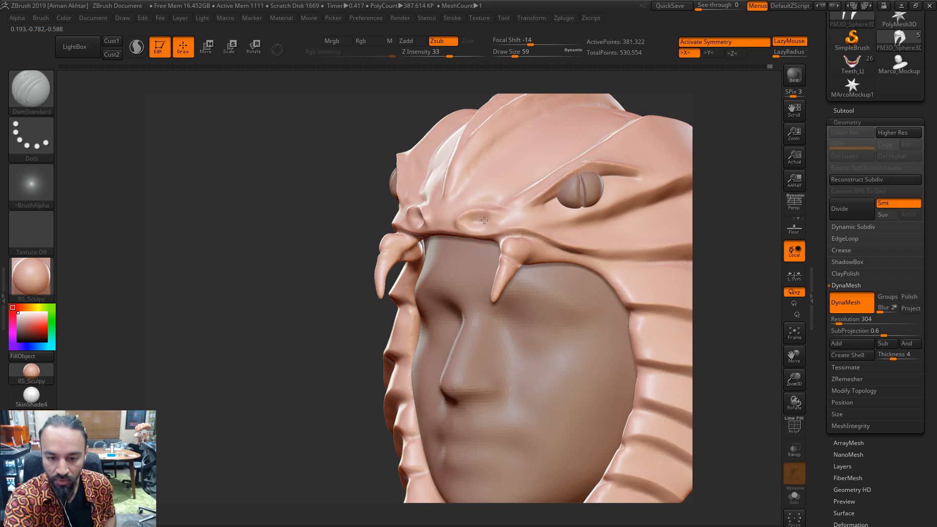
pyautogui.moveTo(478, 218); pyautogui.dragTo(480, 225)
pyautogui.press('s')
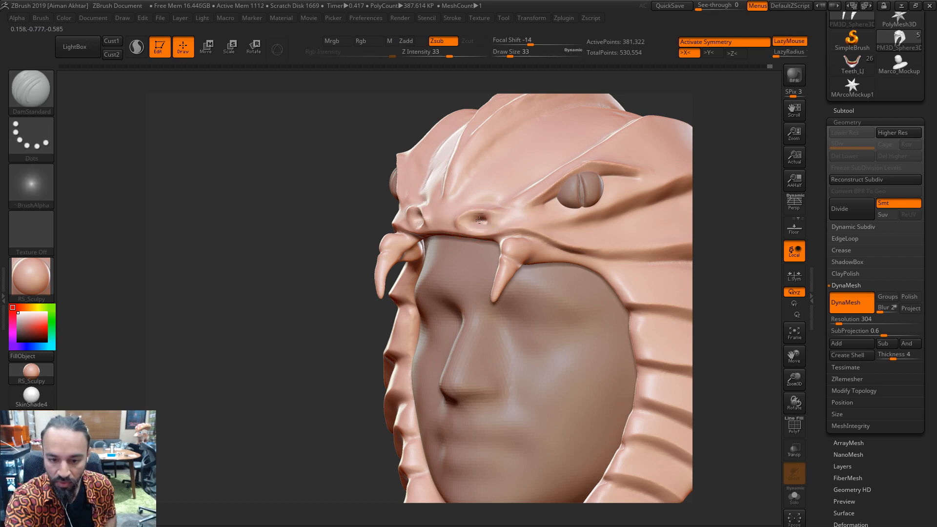
pyautogui.moveTo(703, 163); pyautogui.dragTo(547, 205)
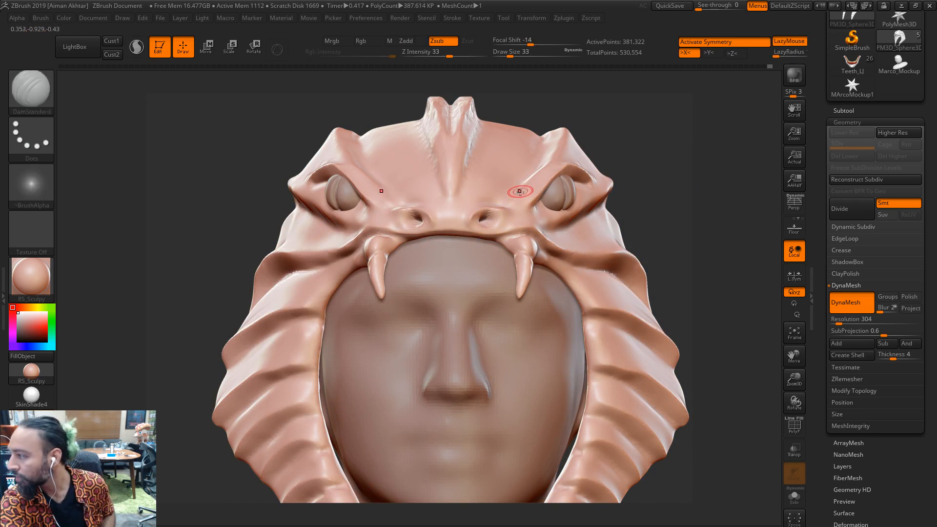
pyautogui.press('s')
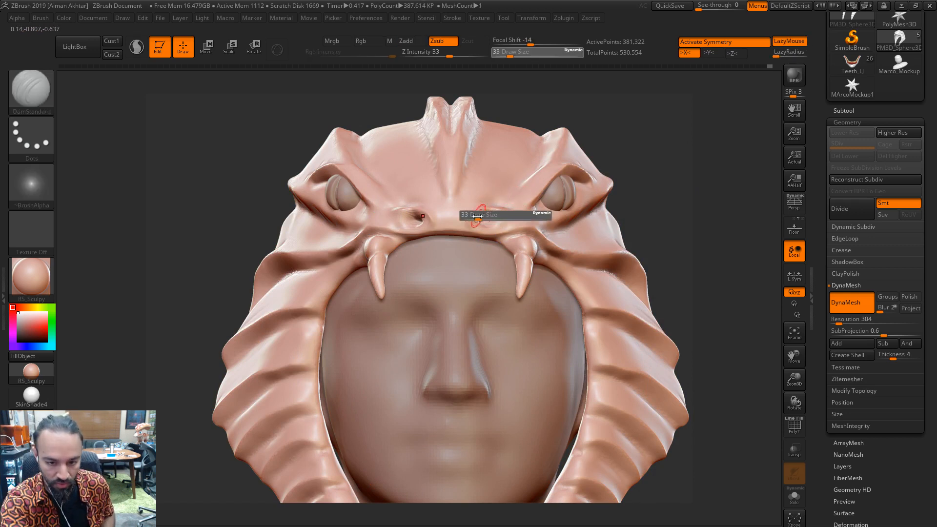
pyautogui.moveTo(471, 215); pyautogui.dragTo(474, 216)
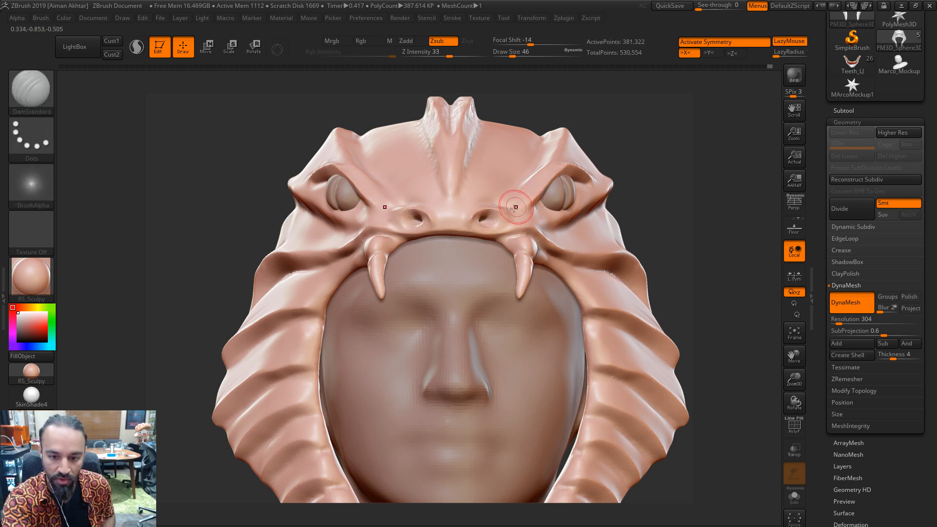
pyautogui.press('shift')
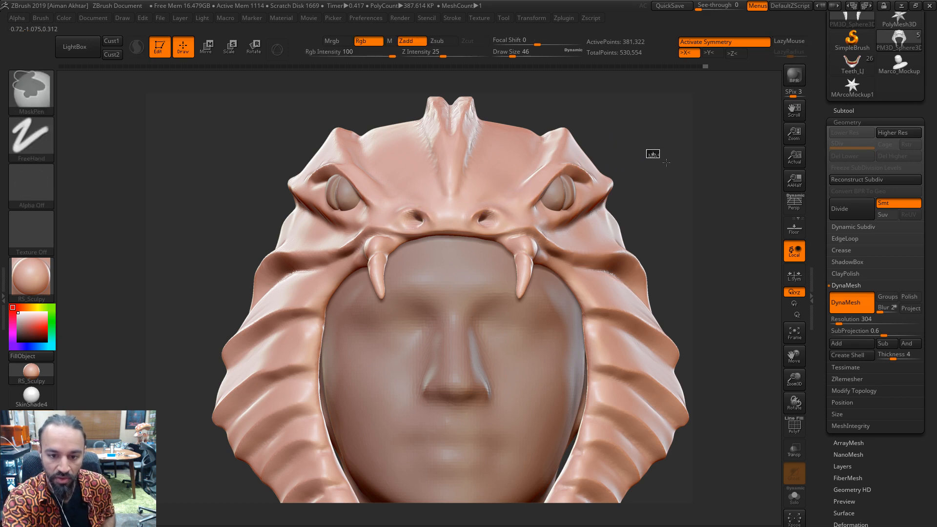
# Fill and smooth the central crest on top of the hood with the Clay brush at draw size 71 and remesh with DynaMesh
pyautogui.moveTo(666, 160)
pyautogui.keyDown('alt'); pyautogui.mouseDown()
pyautogui.moveTo(655, 144)
pyautogui.moveTo(638, 172)
pyautogui.moveTo(645, 274)
pyautogui.mouseUp(); pyautogui.keyUp('alt')
pyautogui.press('b')
pyautogui.press('c')
pyautogui.press('l')
pyautogui.press('s')
pyautogui.moveTo(461, 163); pyautogui.dragTo(444, 239)
pyautogui.keyDown('alt'); pyautogui.moveTo(561, 87); pyautogui.dragTo(579, 156); pyautogui.keyUp('alt')
pyautogui.moveTo(579, 157); pyautogui.dragTo(459, 246)
pyautogui.press('shift')
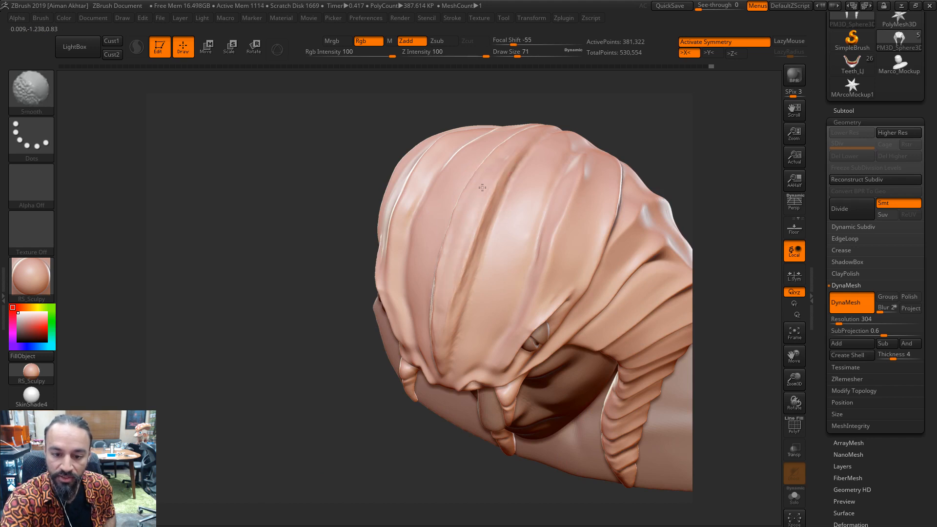
pyautogui.moveTo(678, 142)
pyautogui.keyDown('shift'); pyautogui.mouseDown()
pyautogui.moveTo(630, 131)
pyautogui.moveTo(616, 151)
pyautogui.moveTo(575, 136)
pyautogui.mouseUp(); pyautogui.keyUp('shift')
pyautogui.moveTo(603, 142)
pyautogui.keyDown('ctrl'); pyautogui.mouseDown()
pyautogui.moveTo(629, 170)
pyautogui.moveTo(622, 145)
pyautogui.mouseUp(); pyautogui.keyUp('ctrl')
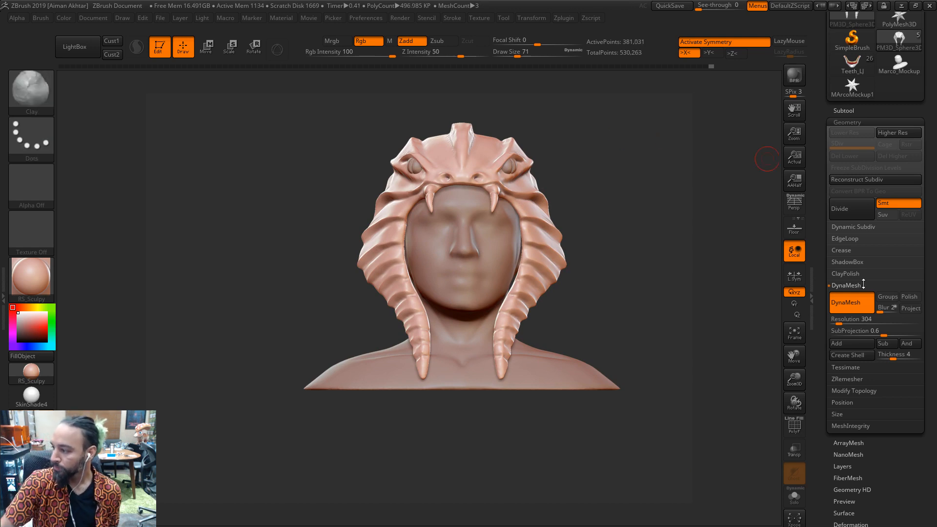
# Carve rows of small snake scales on the hood's cheek below the eye with DamStandard at draw size 37
pyautogui.moveTo(642, 193)
pyautogui.keyDown('alt'); pyautogui.mouseDown()
pyautogui.moveTo(672, 239)
pyautogui.moveTo(665, 266)
pyautogui.moveTo(651, 241)
pyautogui.moveTo(667, 230)
pyautogui.moveTo(683, 244)
pyautogui.mouseUp(); pyautogui.keyUp('alt')
pyautogui.click(497, 526)
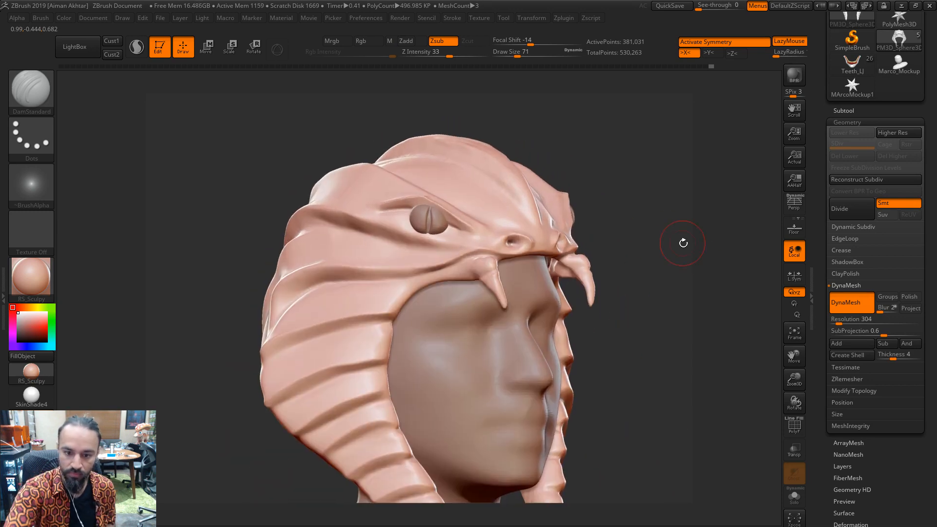
pyautogui.press('s')
pyautogui.moveTo(500, 243); pyautogui.dragTo(495, 244)
pyautogui.press('[')
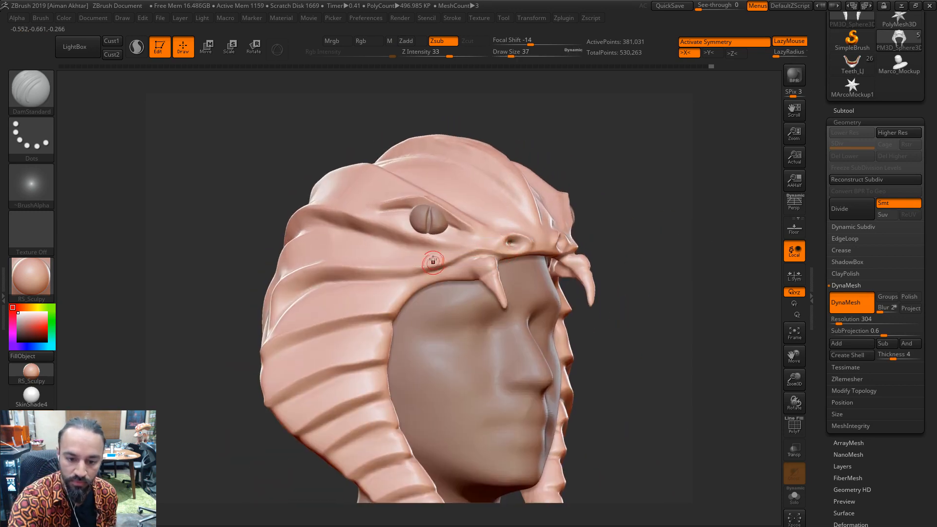
pyautogui.moveTo(432, 246)
pyautogui.mouseDown()
pyautogui.moveTo(431, 267)
pyautogui.moveTo(445, 268)
pyautogui.mouseUp()
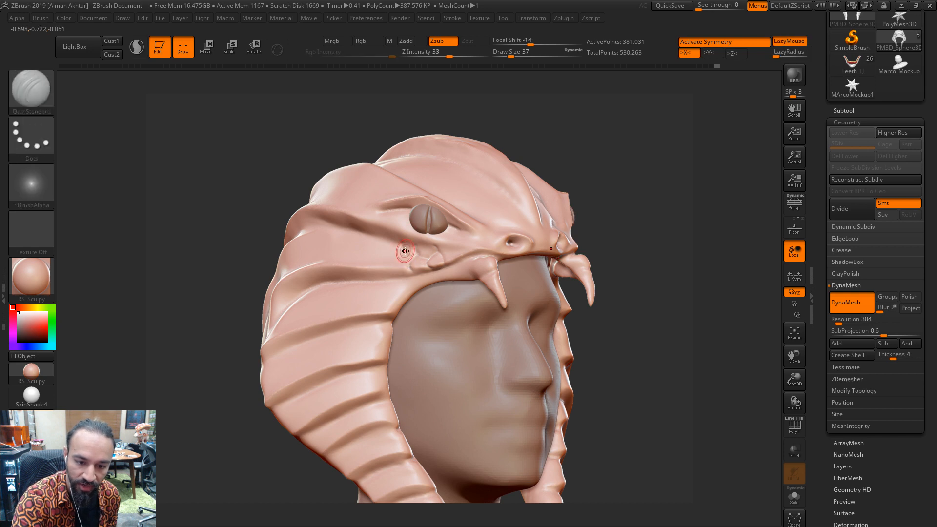
pyautogui.moveTo(406, 261); pyautogui.dragTo(391, 275)
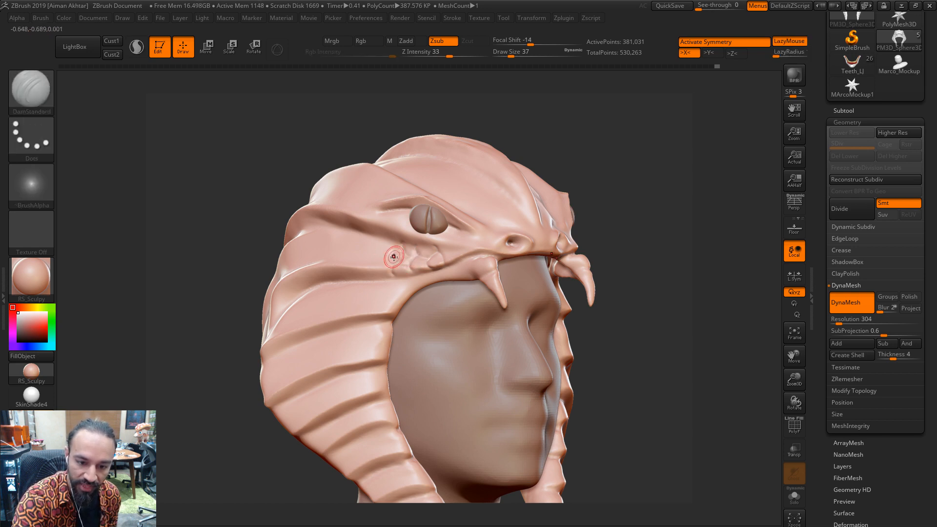
pyautogui.moveTo(383, 255)
pyautogui.mouseDown()
pyautogui.moveTo(391, 264)
pyautogui.moveTo(379, 266)
pyautogui.moveTo(373, 249)
pyautogui.moveTo(364, 255)
pyautogui.moveTo(380, 252)
pyautogui.mouseUp()
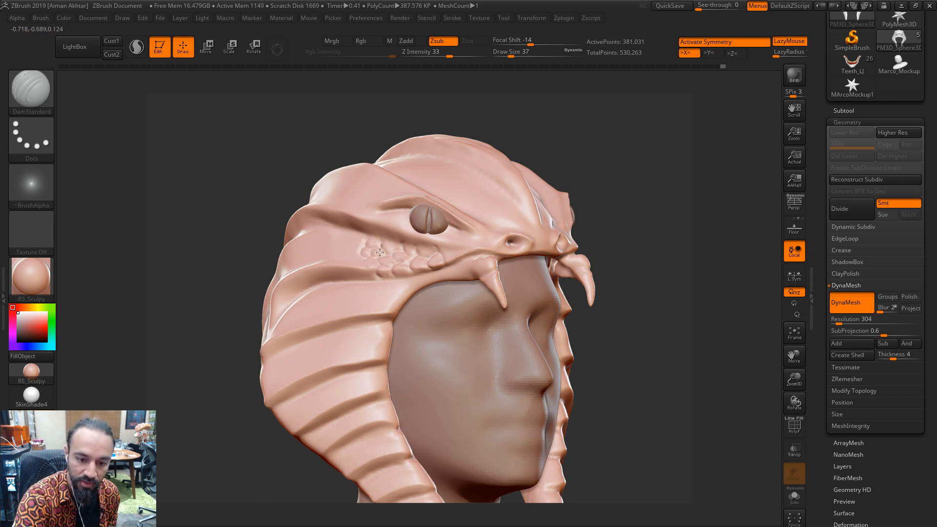
# Extend the carved scales forward from below the eye to the nostril with DamStandard at draw size 37
pyautogui.moveTo(644, 181); pyautogui.dragTo(617, 187)
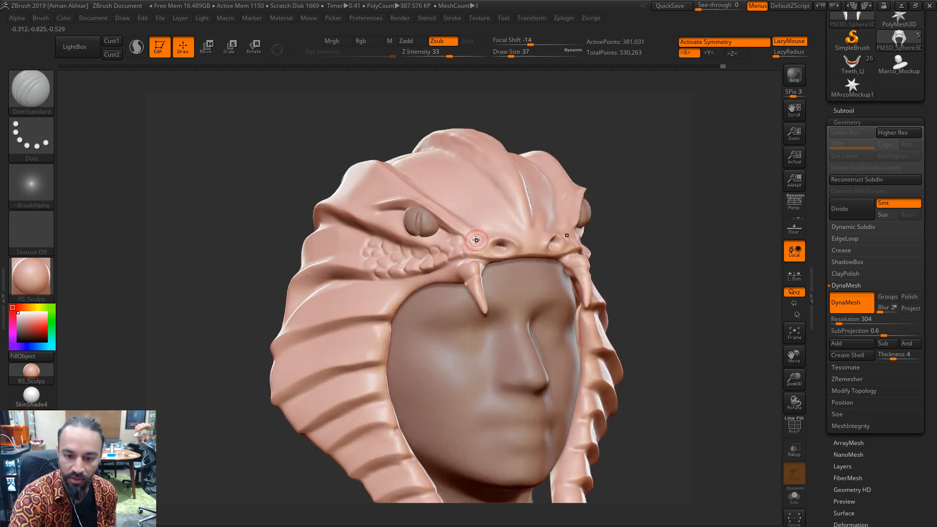
pyautogui.moveTo(465, 237); pyautogui.dragTo(475, 245)
pyautogui.moveTo(482, 243)
pyautogui.mouseDown()
pyautogui.moveTo(478, 254)
pyautogui.moveTo(489, 241)
pyautogui.mouseUp()
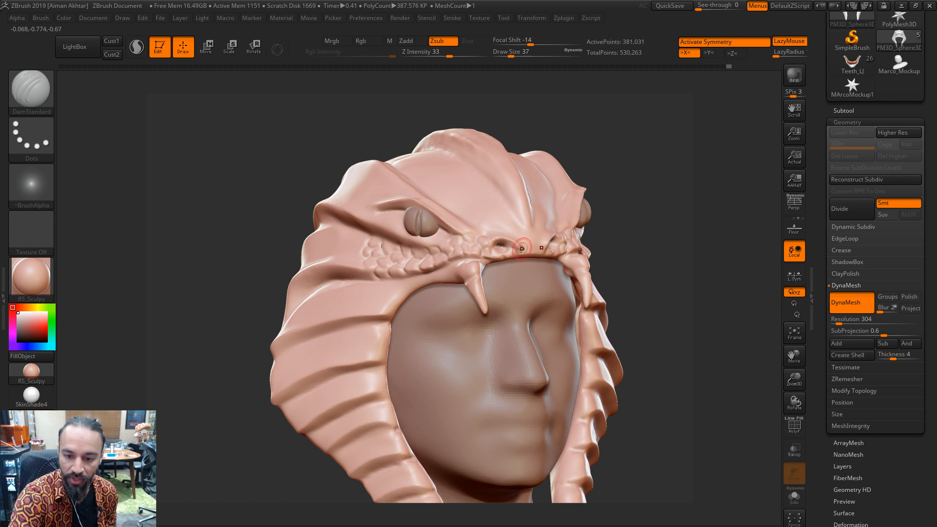
# Carve small scales across the snout between the nostrils and up along the inner brow ridges with DamStandard at draw size 37
pyautogui.moveTo(520, 244); pyautogui.dragTo(526, 253)
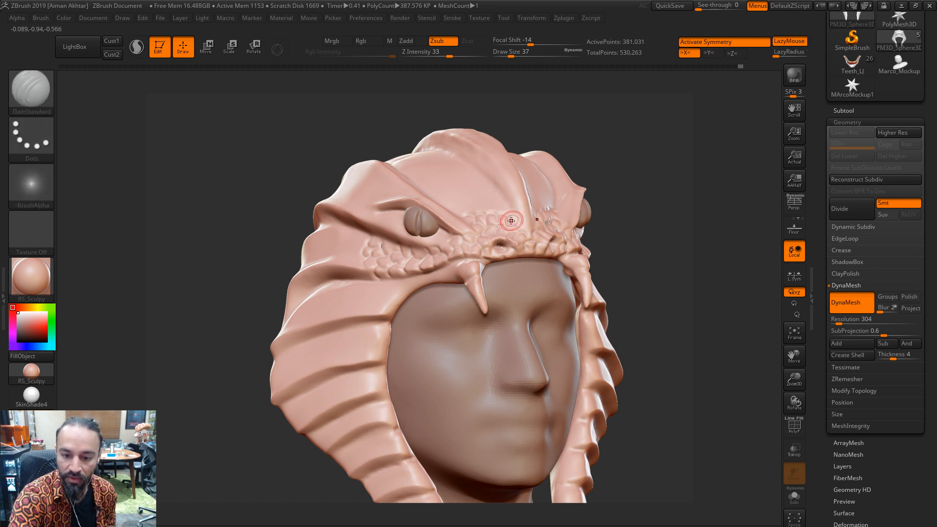
pyautogui.moveTo(612, 181); pyautogui.dragTo(536, 188)
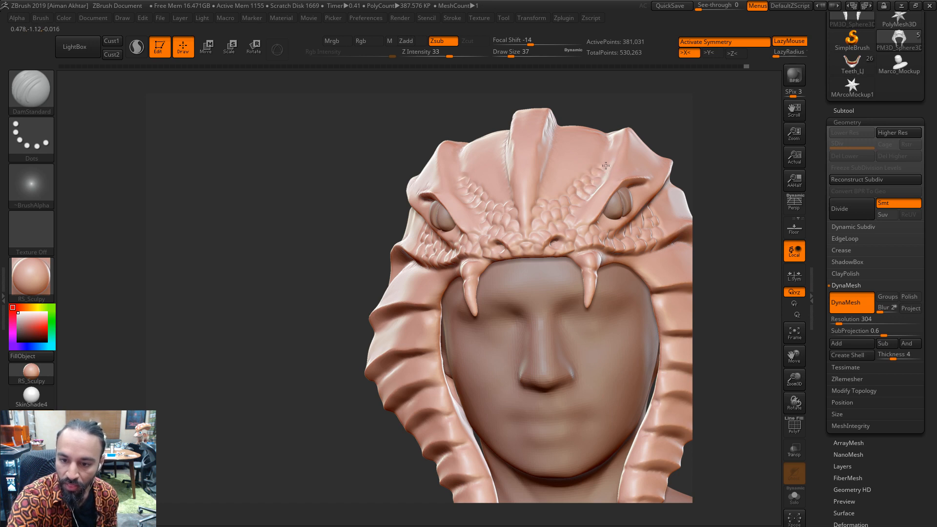
pyautogui.moveTo(683, 134)
pyautogui.keyDown('alt'); pyautogui.mouseDown()
pyautogui.moveTo(625, 175)
pyautogui.moveTo(672, 130)
pyautogui.moveTo(669, 151)
pyautogui.mouseUp(); pyautogui.keyUp('alt')
# Carve a tapering row of scales backward from the cheek along the hood's side fold with DamStandard at draw size 49
pyautogui.press('s')
pyautogui.moveTo(535, 247)
pyautogui.mouseDown()
pyautogui.moveTo(546, 239)
pyautogui.moveTo(505, 285)
pyautogui.moveTo(562, 217)
pyautogui.moveTo(621, 207)
pyautogui.mouseUp()
pyautogui.press('s')
pyautogui.press('s')
pyautogui.press('s')
pyautogui.moveTo(677, 174)
pyautogui.keyDown('alt'); pyautogui.mouseDown()
pyautogui.moveTo(682, 186)
pyautogui.moveTo(714, 186)
pyautogui.mouseUp(); pyautogui.keyUp('alt')
pyautogui.press('s')
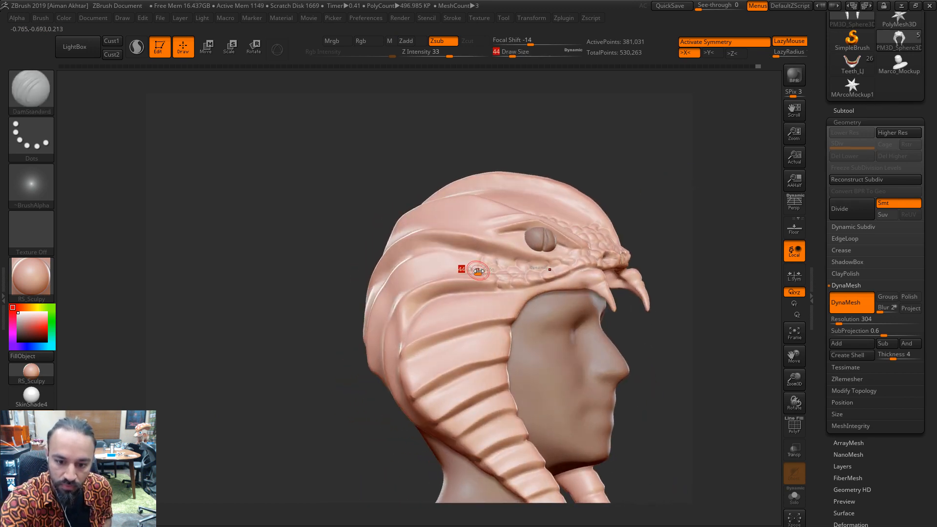
pyautogui.moveTo(476, 273); pyautogui.dragTo(478, 273)
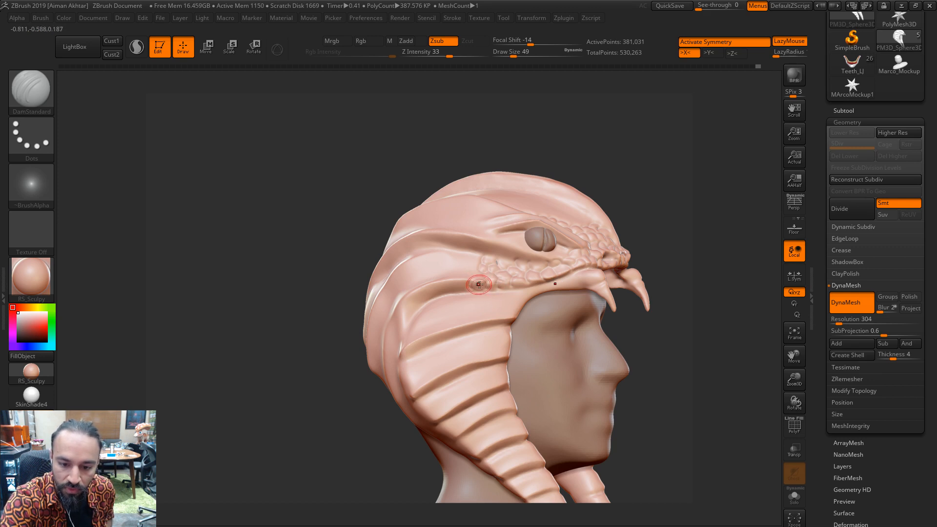
pyautogui.hotkey('ctrl', 'z')
pyautogui.moveTo(477, 288); pyautogui.dragTo(483, 287)
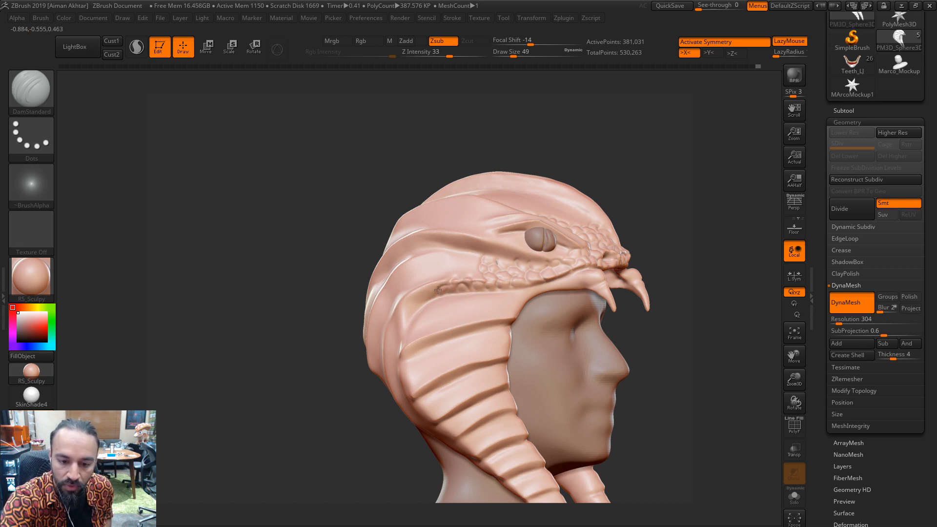
pyautogui.moveTo(439, 290)
pyautogui.mouseDown()
pyautogui.moveTo(419, 302)
pyautogui.moveTo(420, 292)
pyautogui.moveTo(399, 322)
pyautogui.mouseUp()
pyautogui.moveTo(399, 321); pyautogui.dragTo(397, 326)
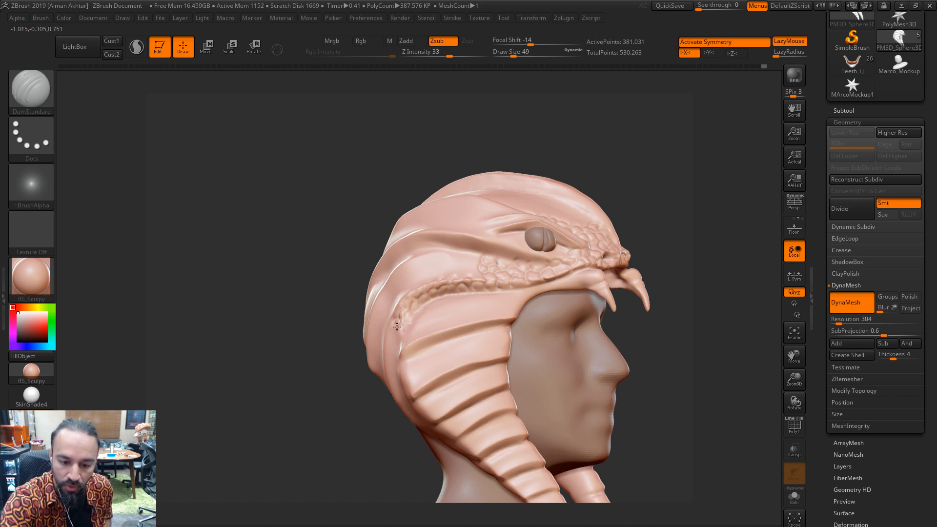
pyautogui.moveTo(688, 178)
pyautogui.keyDown('shift'); pyautogui.mouseDown()
pyautogui.moveTo(670, 188)
pyautogui.moveTo(651, 166)
pyautogui.moveTo(632, 210)
pyautogui.moveTo(653, 220)
pyautogui.moveTo(660, 210)
pyautogui.moveTo(646, 223)
pyautogui.mouseUp(); pyautogui.keyUp('shift')
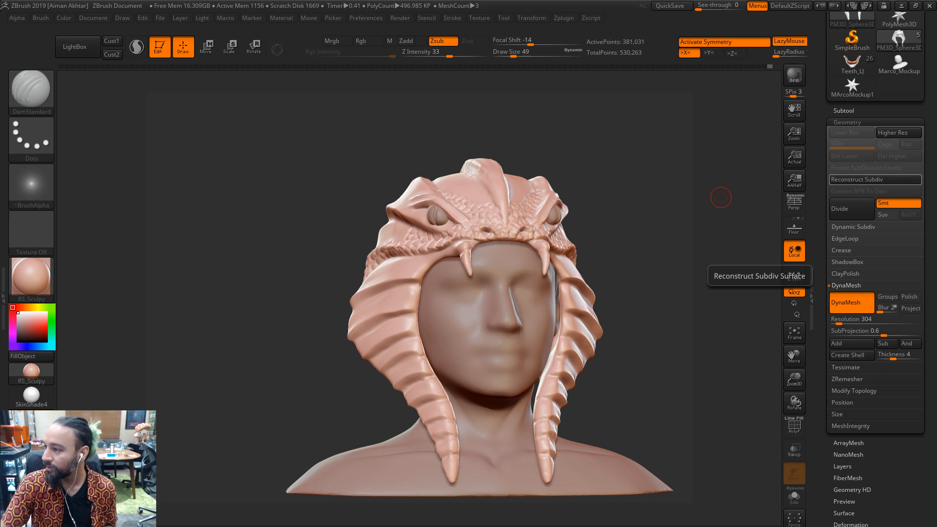
# Switch to the browser's cobra image results and preview the BTCNN and ThoughtCo cobra photos as reference
pyautogui.moveTo(936, 210); pyautogui.dragTo(493, 0)
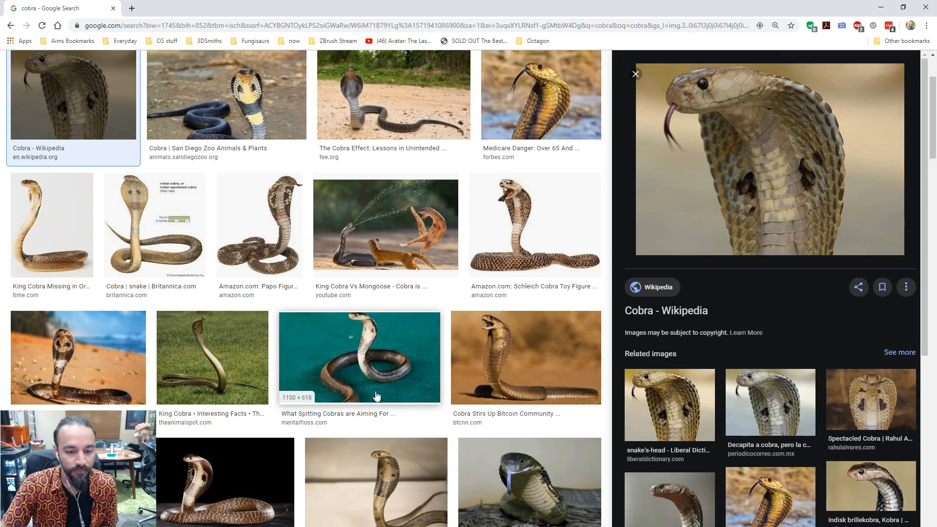
pyautogui.click(521, 364)
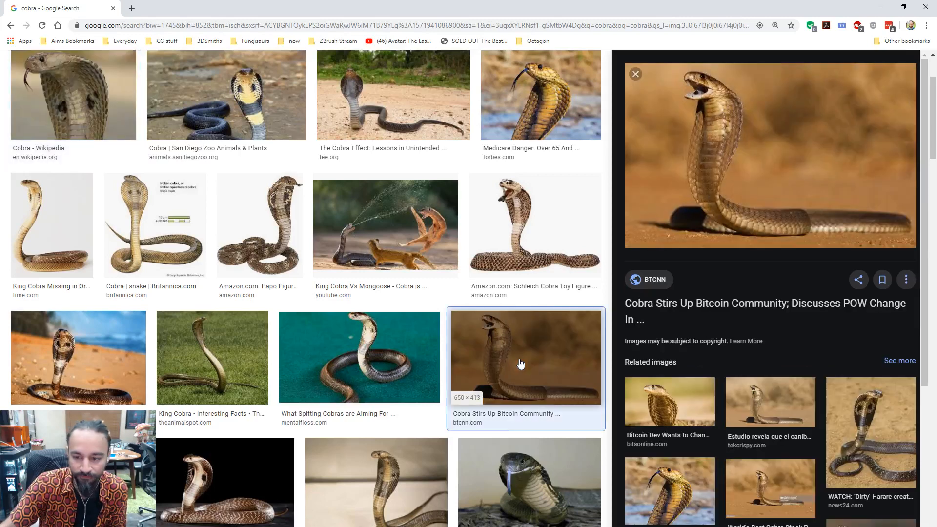
pyautogui.click(549, 248)
pyautogui.click(105, 351)
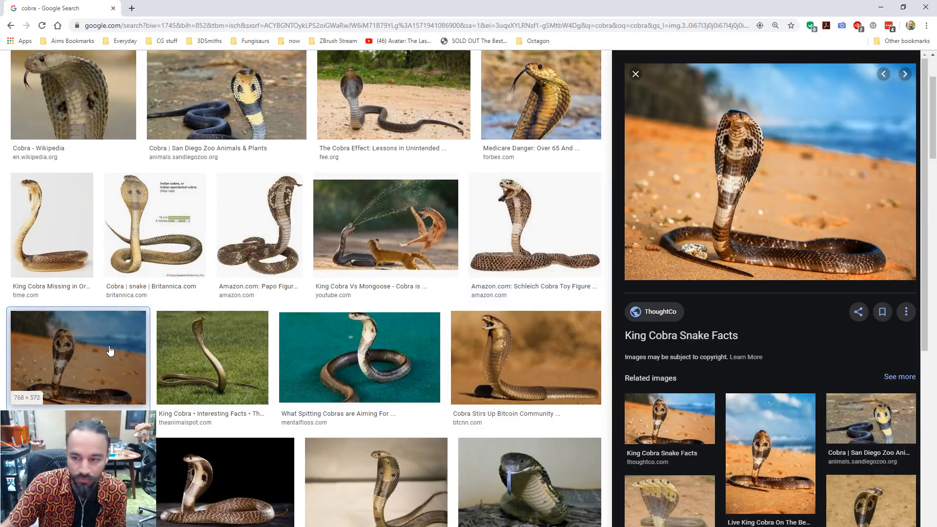
# Limit the cobra image results to large size and preview the Animal Planet king cobra photo
pyautogui.scroll(3, 257, 362)
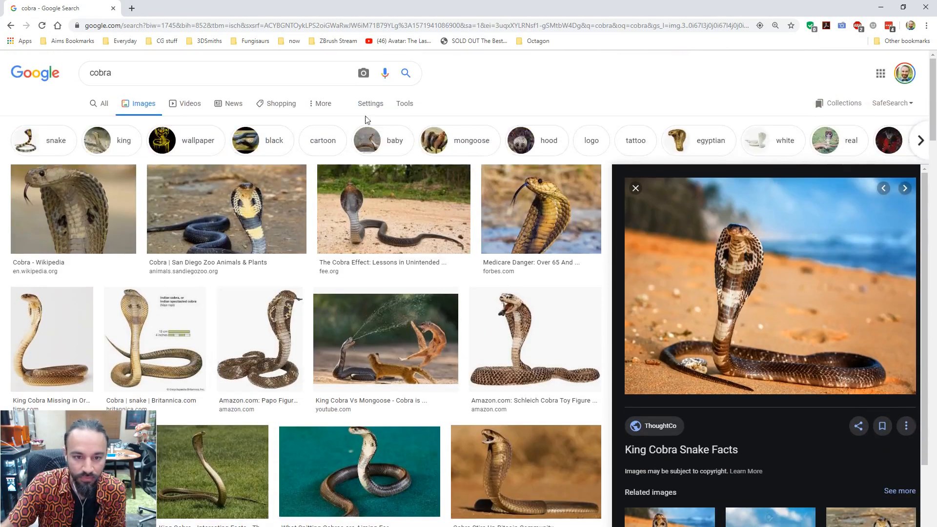
pyautogui.click(401, 104)
pyautogui.click(94, 126)
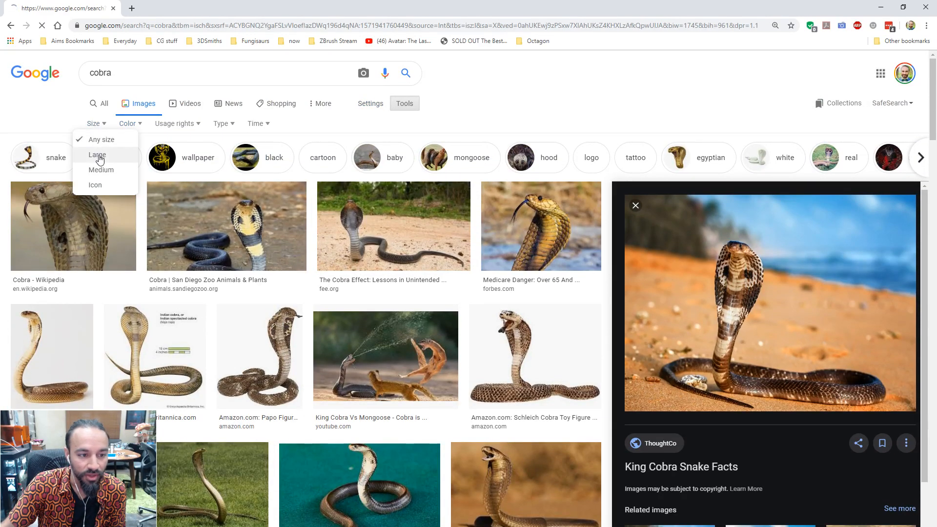
pyautogui.click(99, 155)
pyautogui.click(312, 359)
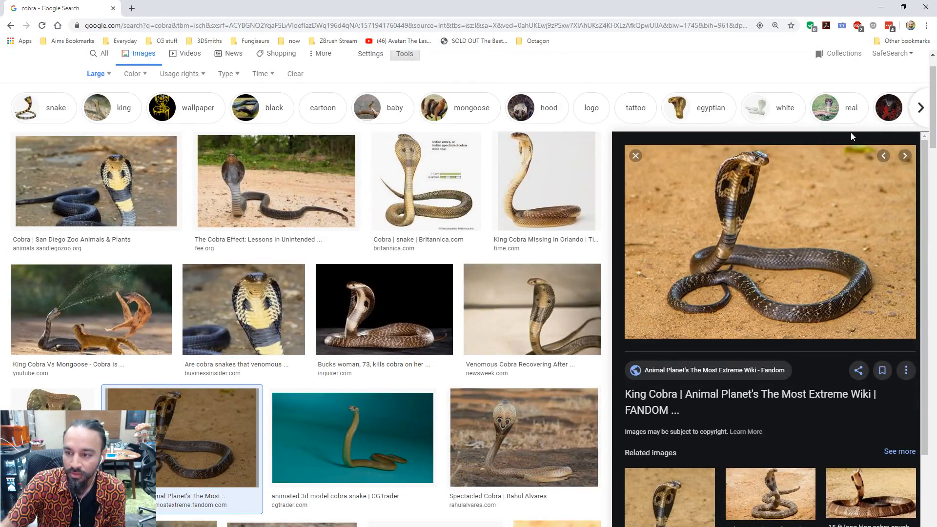
# Preview the CGTrader 3D cobra model, open its product page to inspect it, and close the page again
pyautogui.click(906, 157)
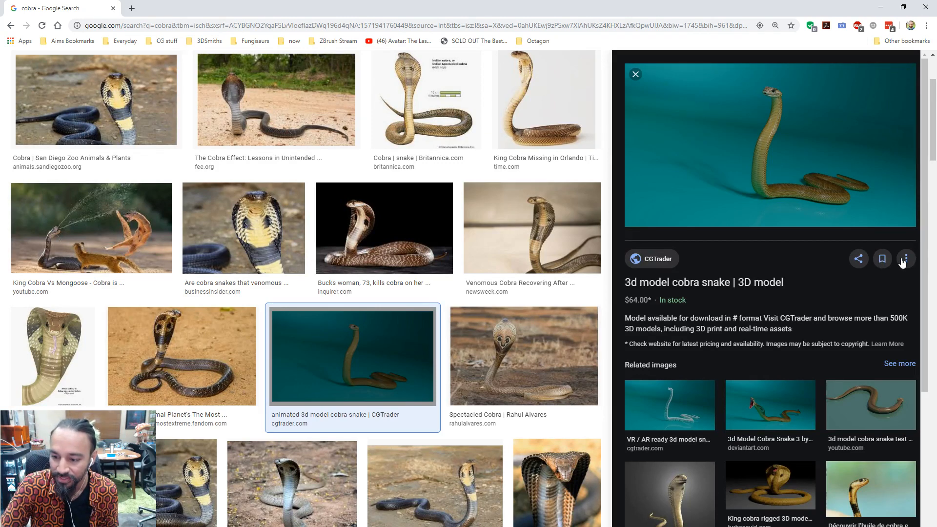
pyautogui.click(805, 127)
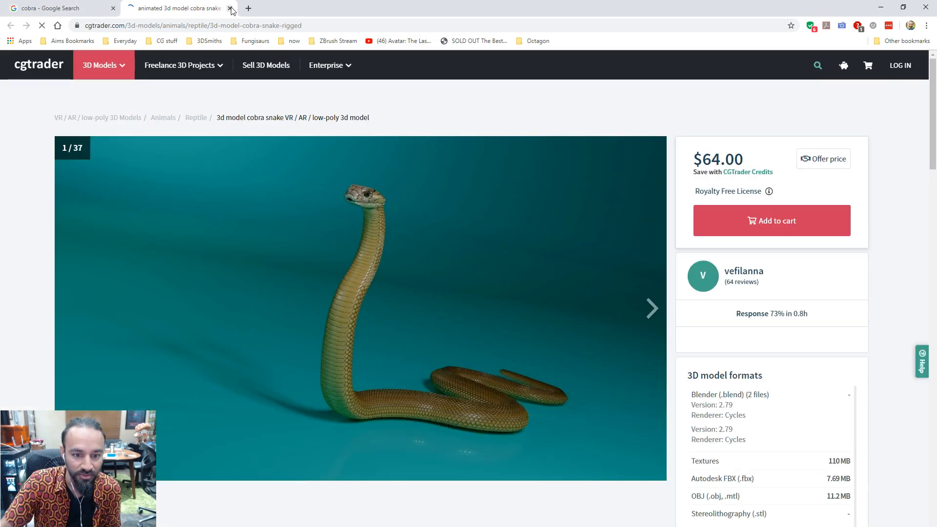
pyautogui.click(230, 8)
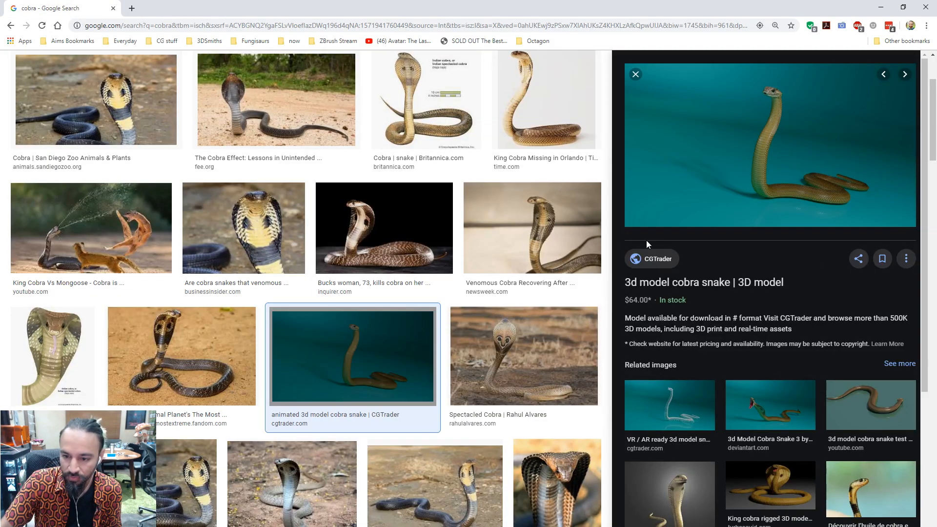
# Browse the images related to the CGTrader cobra model and return to the large cobra results
pyautogui.scroll(-2, 621, 87)
pyautogui.scroll(5, 617, 183)
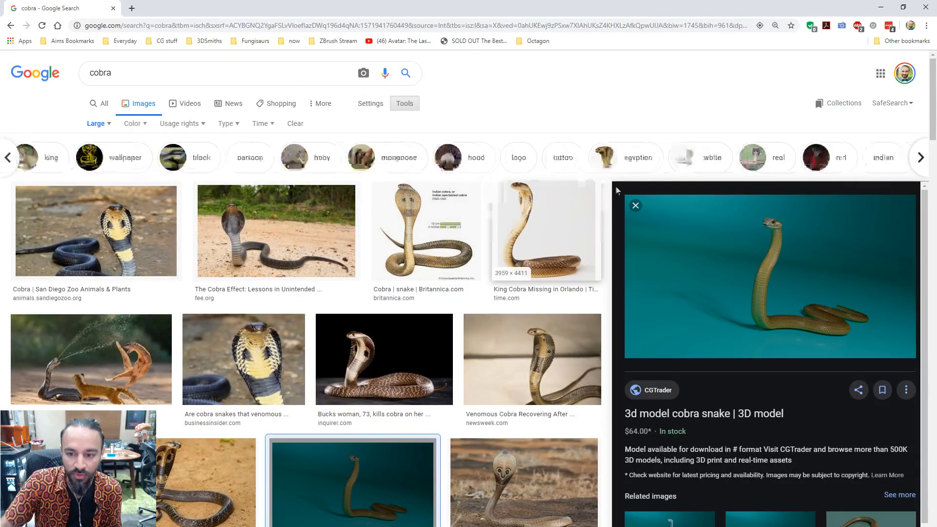
pyautogui.moveTo(616, 287); pyautogui.dragTo(703, 283)
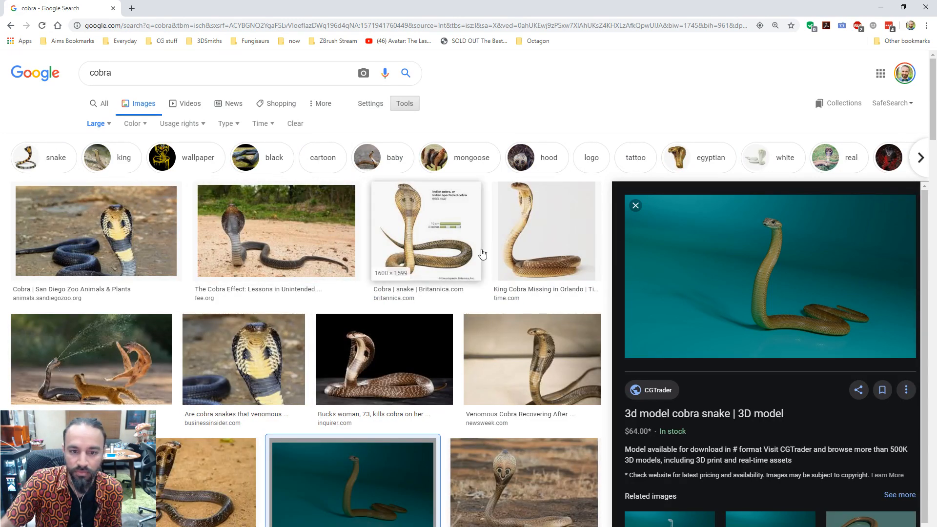
pyautogui.click(380, 110)
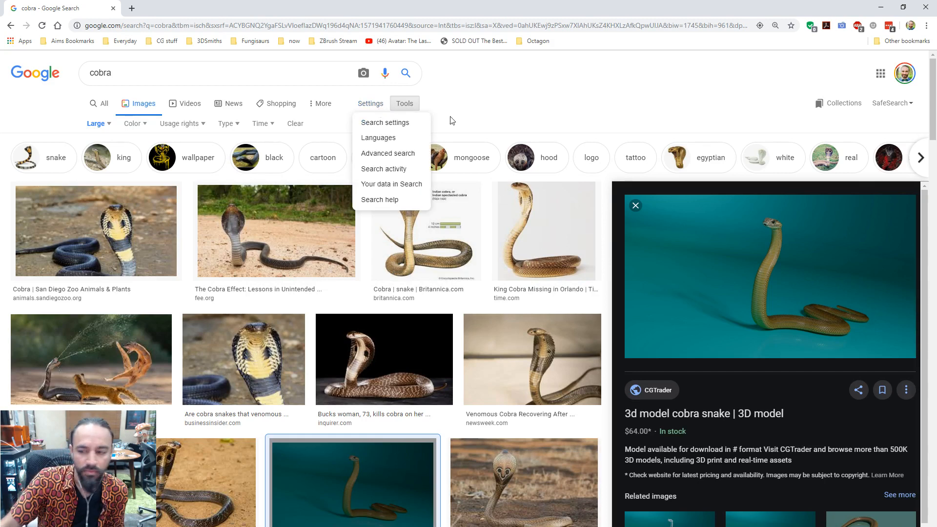
pyautogui.click(905, 391)
pyautogui.click(894, 499)
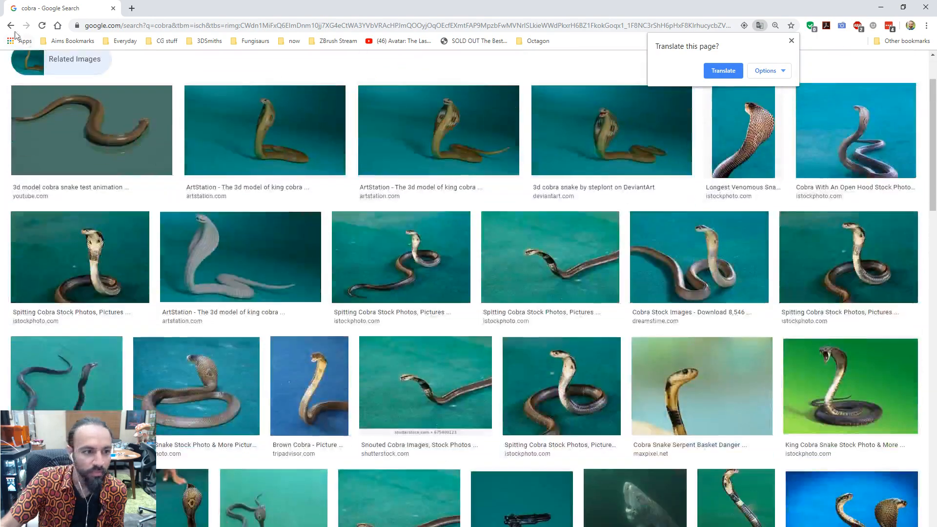
pyautogui.click(11, 27)
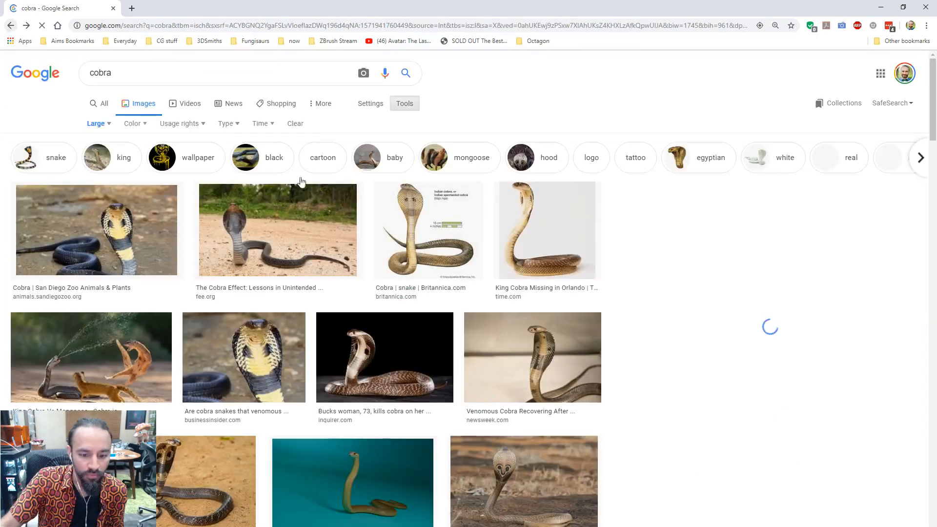
pyautogui.scroll(-2, 524, 268)
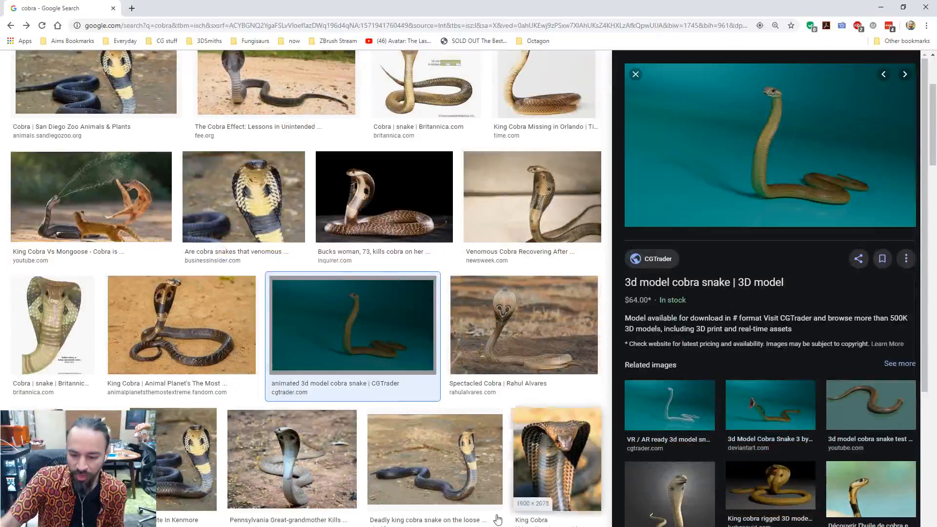
pyautogui.scroll(4, 409, 478)
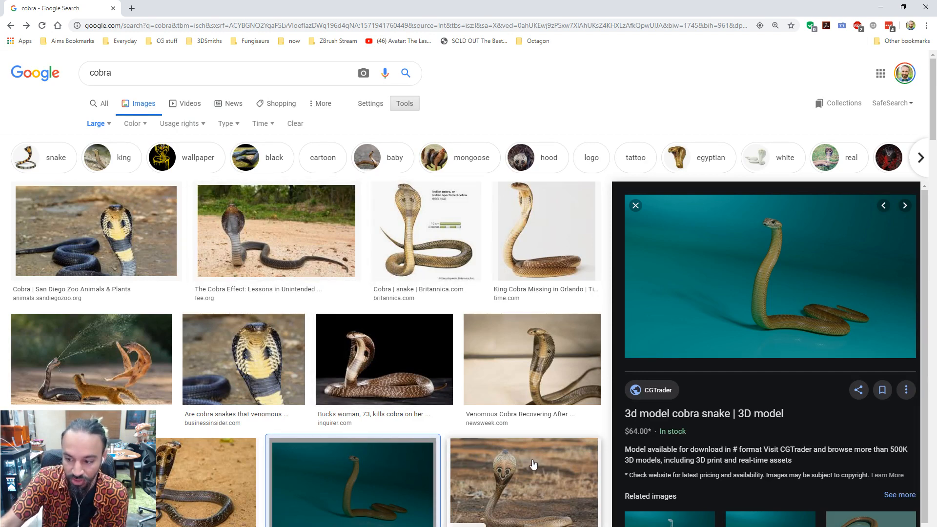
# Examine the head and hood scale patterns in the National Geographic Kids, Business Insider and other close-up cobra photos
pyautogui.click(216, 479)
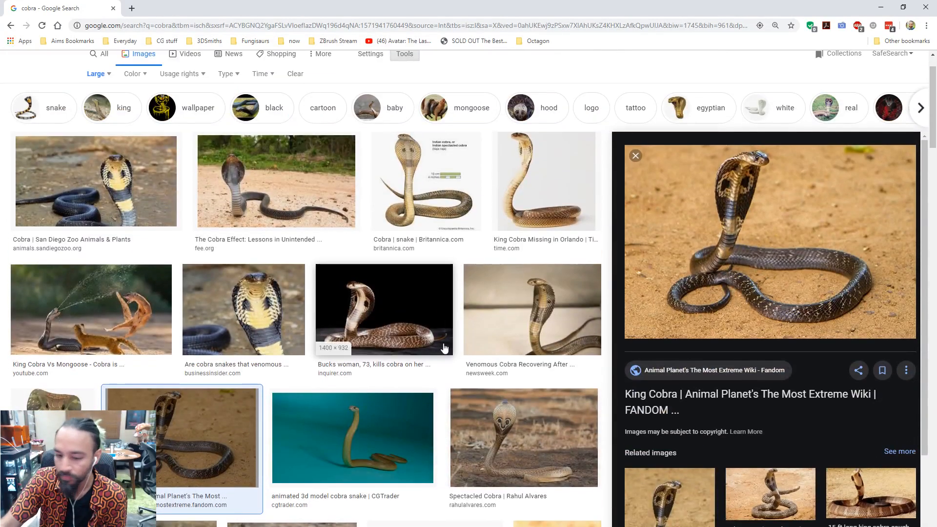
pyautogui.click(508, 456)
pyautogui.click(559, 507)
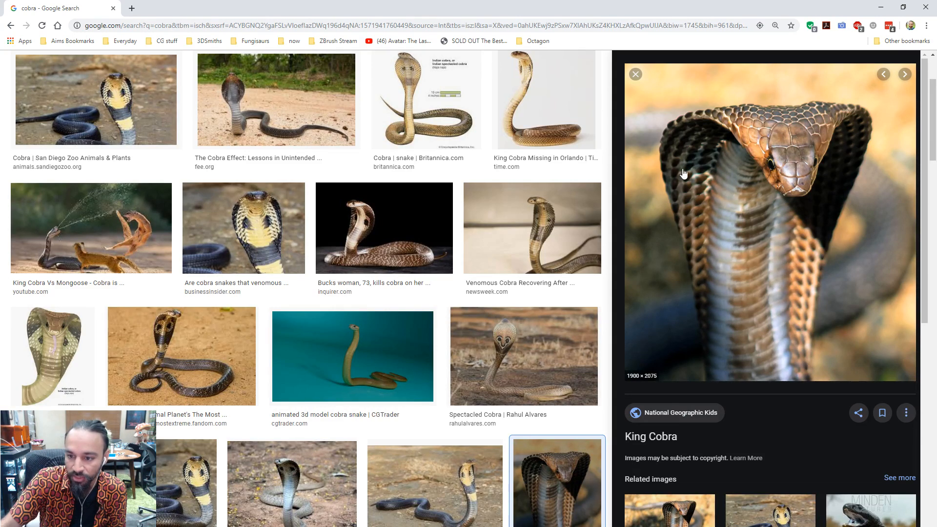
pyautogui.click(283, 234)
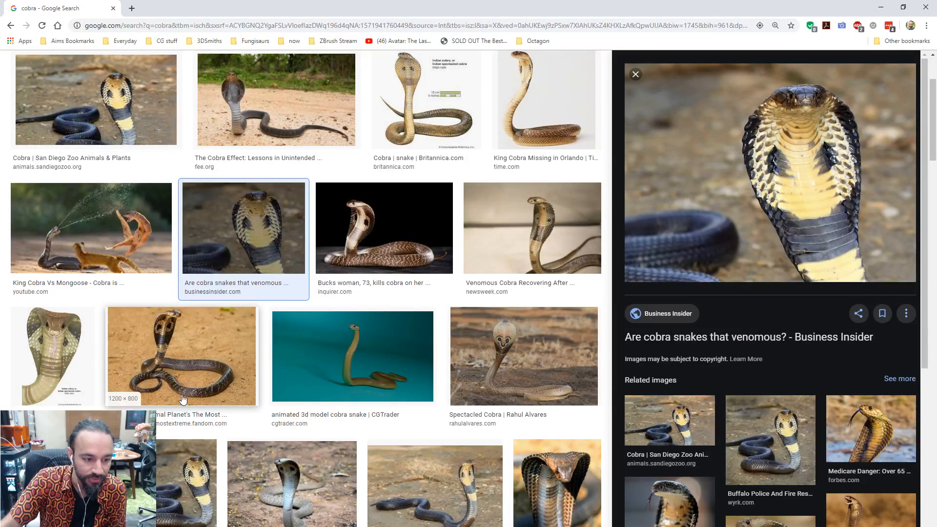
pyautogui.click(53, 357)
# Return to ZBrush and smooth away the small scales on the forehead between the brow ridges at draw size 54
pyautogui.moveTo(295, 6); pyautogui.dragTo(936, 185)
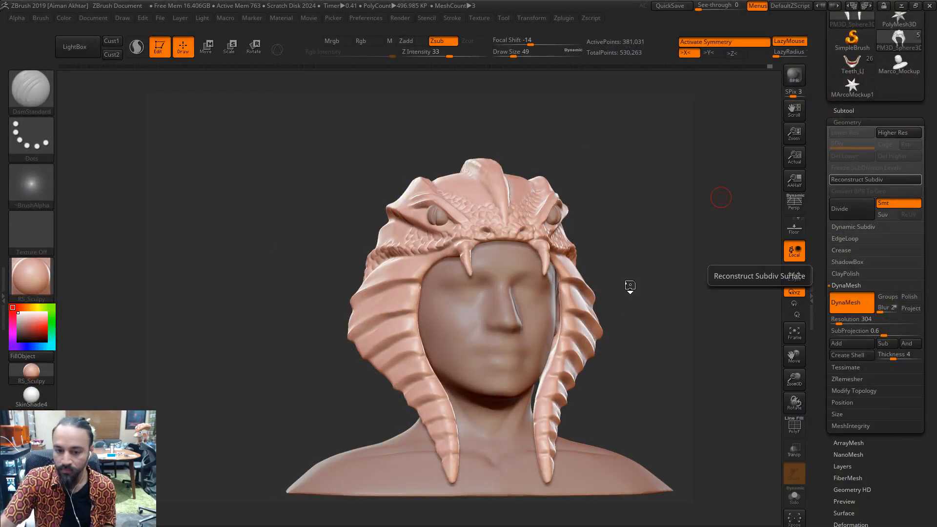
pyautogui.moveTo(656, 234)
pyautogui.keyDown('shift'); pyautogui.mouseDown()
pyautogui.moveTo(669, 209)
pyautogui.moveTo(683, 220)
pyautogui.mouseUp(); pyautogui.keyUp('shift')
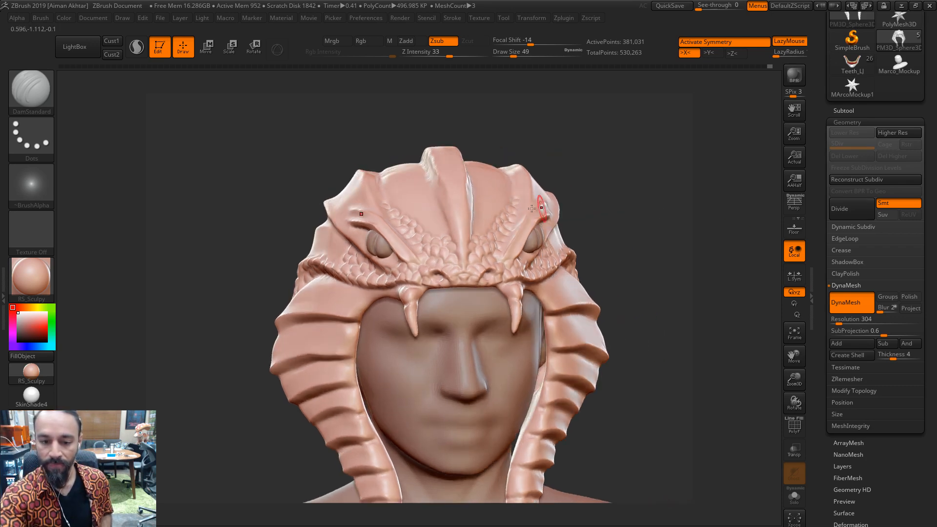
pyautogui.press('s')
pyautogui.moveTo(489, 237); pyautogui.dragTo(491, 236)
pyautogui.moveTo(493, 232); pyautogui.dragTo(465, 237, button='right')
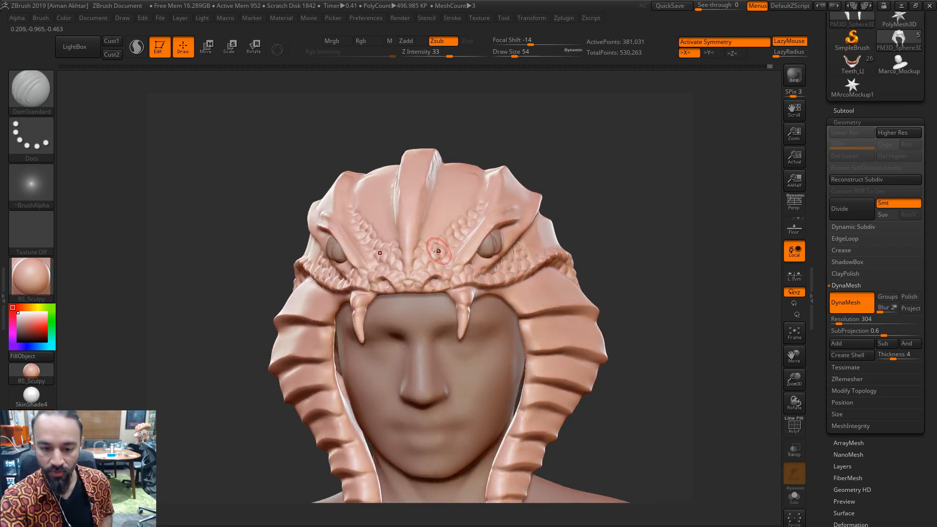
pyautogui.keyDown('shift'); pyautogui.moveTo(436, 251); pyautogui.dragTo(429, 248); pyautogui.keyUp('shift')
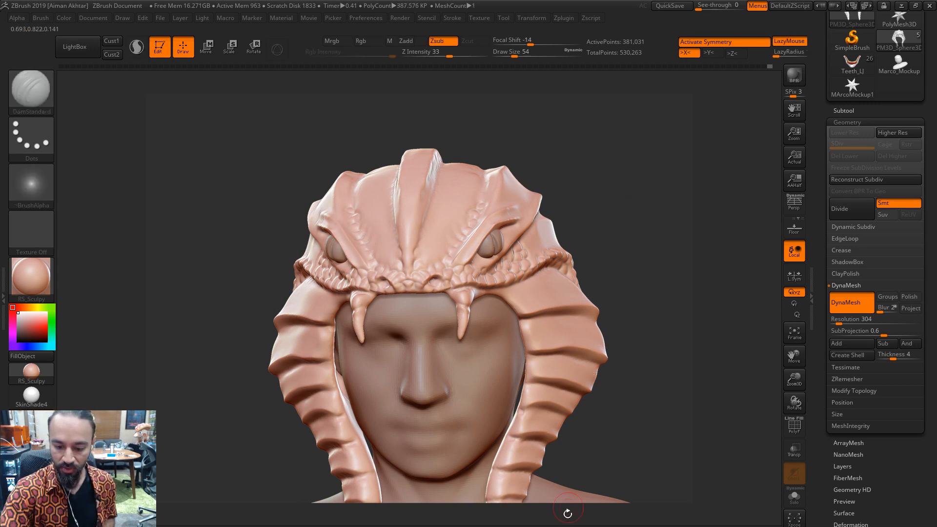
# Carve large symmetrical plates around the central crest's base and the upper snout with DamStandard at draw sizes 51 and 44
pyautogui.moveTo(632, 346); pyautogui.dragTo(571, 287)
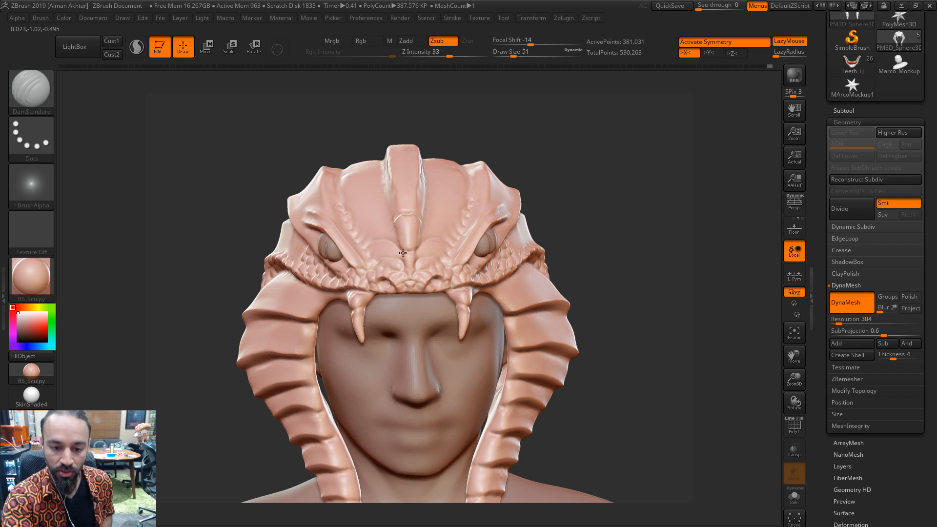
pyautogui.press('s')
pyautogui.click(418, 259)
pyautogui.moveTo(415, 252); pyautogui.dragTo(417, 261)
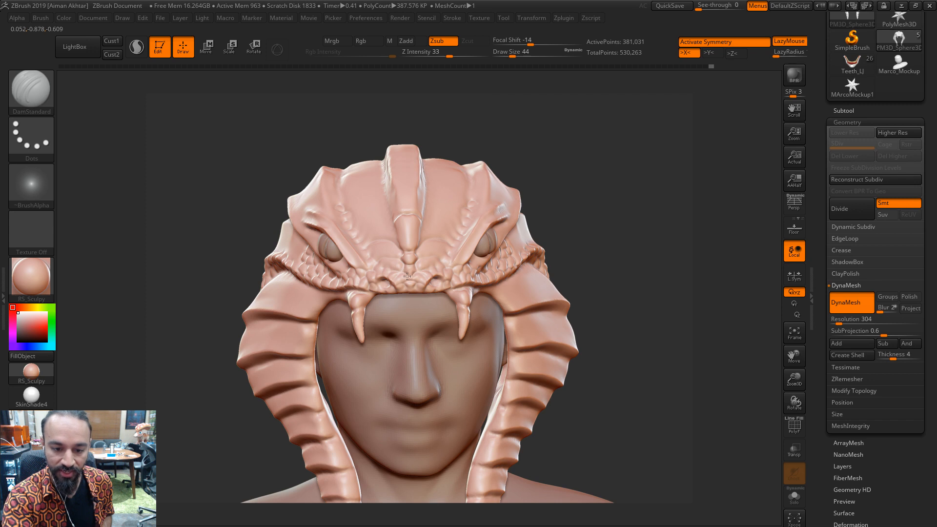
pyautogui.keyDown('alt'); pyautogui.moveTo(569, 180); pyautogui.dragTo(566, 215); pyautogui.keyUp('alt')
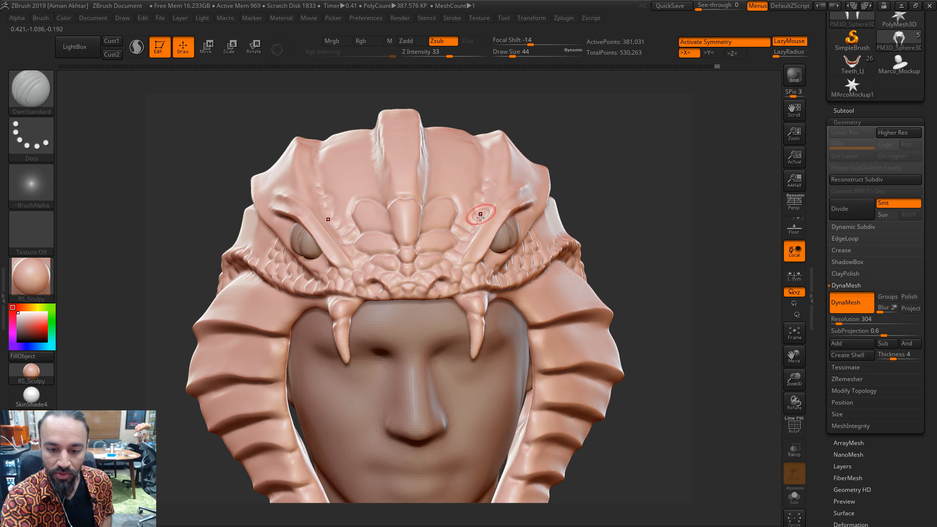
# Carve more symmetrical plates across the forehead between the crest and the brow ridges with DamStandard at draw size 44
pyautogui.moveTo(479, 225); pyautogui.dragTo(470, 219)
pyautogui.hotkey('ctrl', 'z')
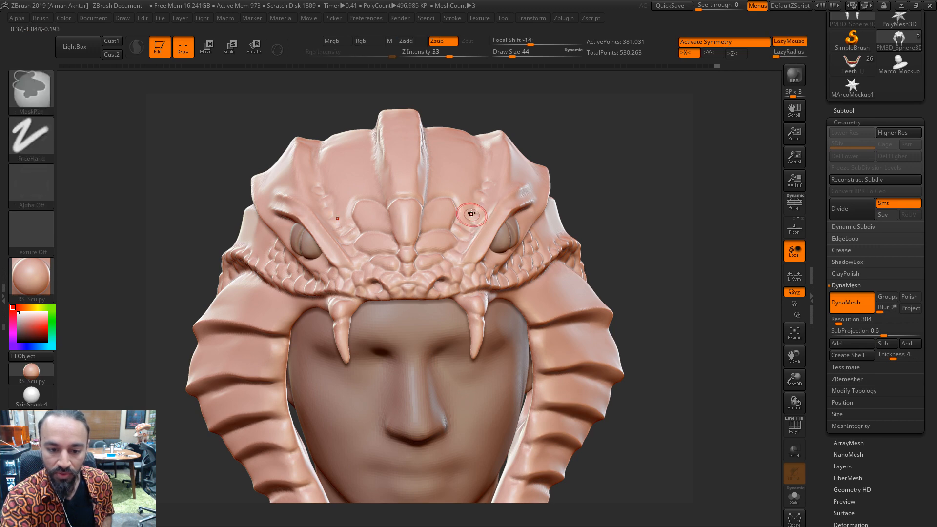
pyautogui.moveTo(583, 159); pyautogui.dragTo(478, 215)
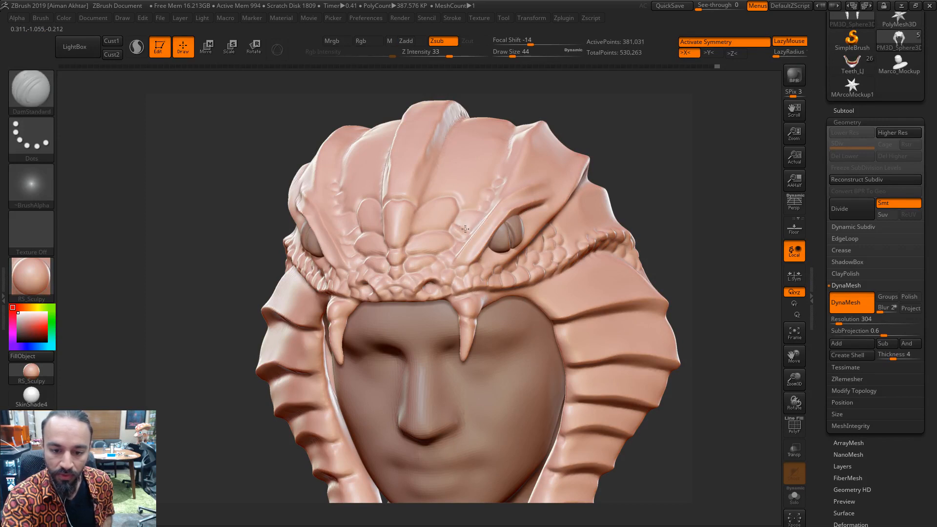
pyautogui.moveTo(599, 126); pyautogui.dragTo(661, 119)
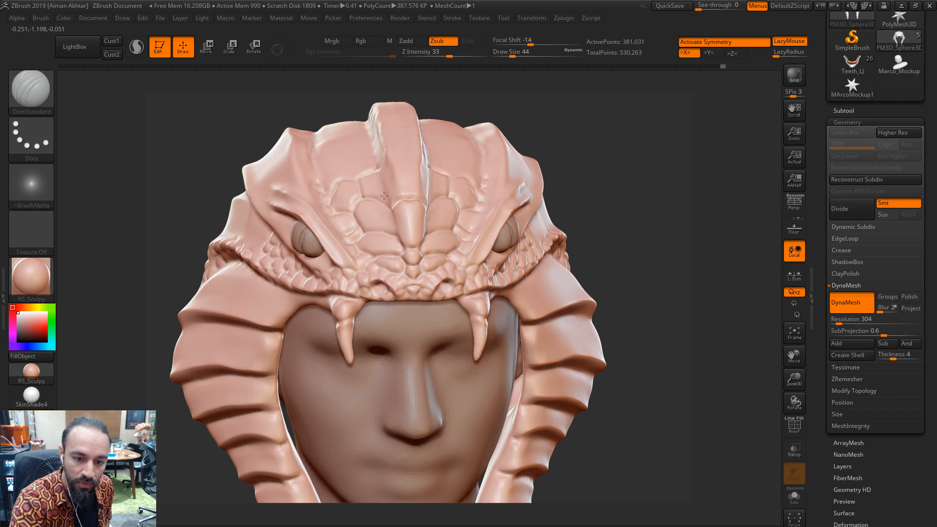
pyautogui.moveTo(592, 109); pyautogui.dragTo(615, 110)
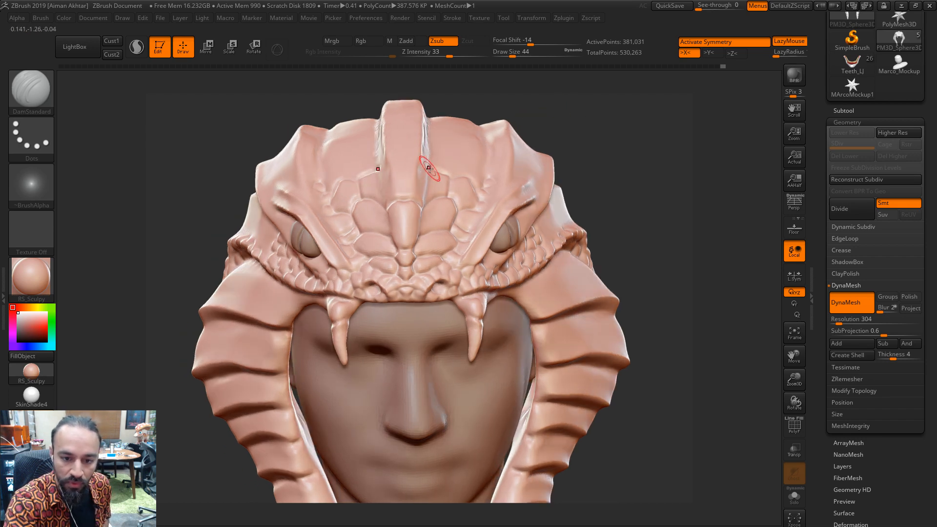
pyautogui.moveTo(537, 105); pyautogui.dragTo(464, 113)
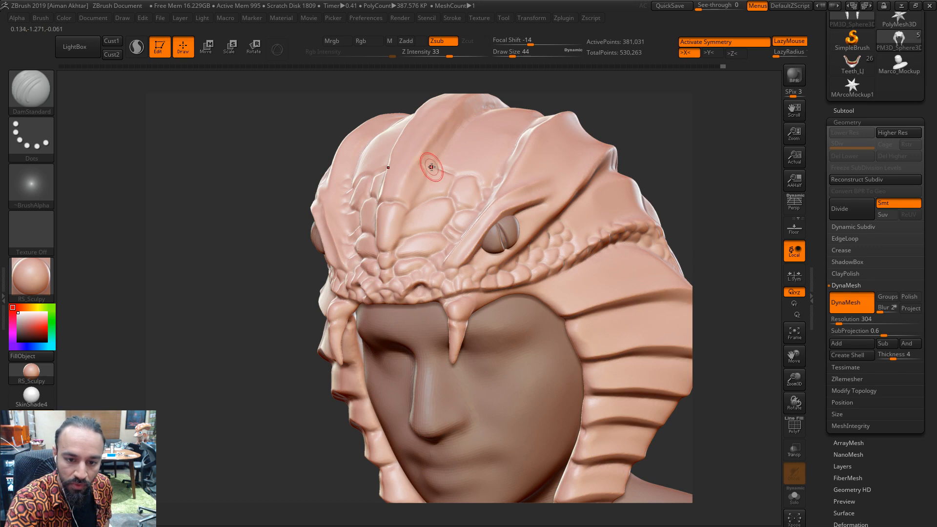
# Smooth the central crest's side and carve plate divisions across the crest and the forehead beside it
pyautogui.keyDown('shift'); pyautogui.moveTo(431, 167); pyautogui.dragTo(409, 206); pyautogui.keyUp('shift')
pyautogui.moveTo(647, 77)
pyautogui.mouseDown()
pyautogui.moveTo(569, 83)
pyautogui.moveTo(582, 104)
pyautogui.moveTo(542, 106)
pyautogui.mouseUp()
pyautogui.moveTo(367, 172); pyautogui.dragTo(388, 164)
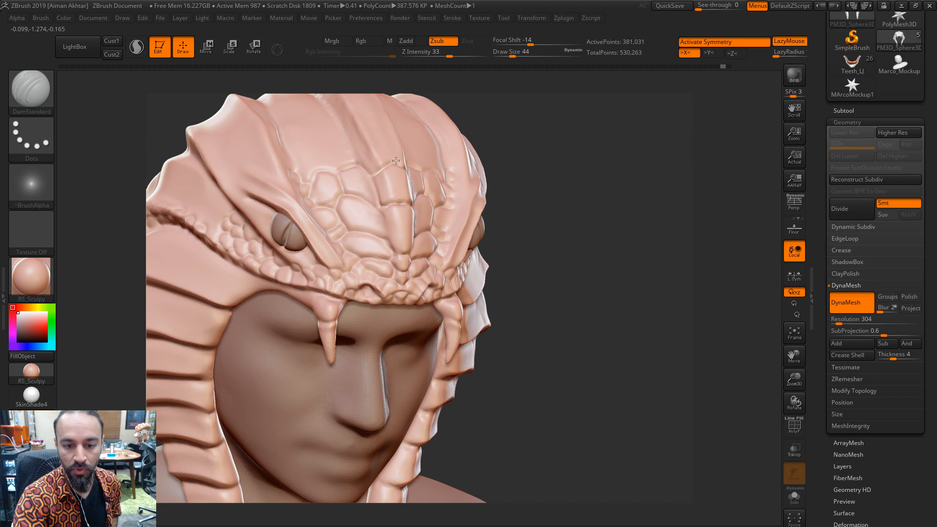
pyautogui.moveTo(532, 123)
pyautogui.mouseDown()
pyautogui.moveTo(476, 136)
pyautogui.moveTo(529, 149)
pyautogui.mouseUp()
pyautogui.moveTo(389, 205)
pyautogui.mouseDown()
pyautogui.moveTo(392, 195)
pyautogui.moveTo(409, 234)
pyautogui.mouseUp()
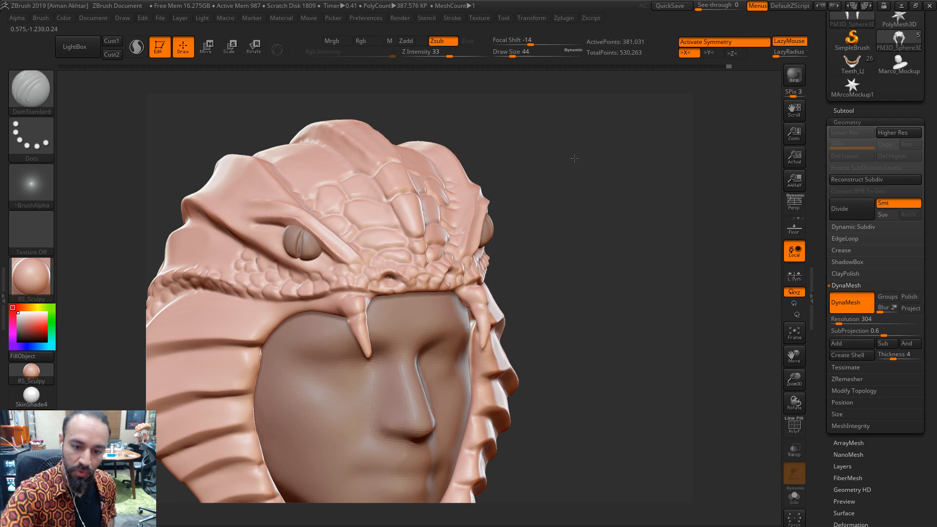
# Extend the carved plates outward along the inner edge of the brow ridges and up the forehead with DamStandard
pyautogui.moveTo(576, 157)
pyautogui.mouseDown()
pyautogui.moveTo(648, 205)
pyautogui.moveTo(643, 219)
pyautogui.moveTo(652, 215)
pyautogui.mouseUp()
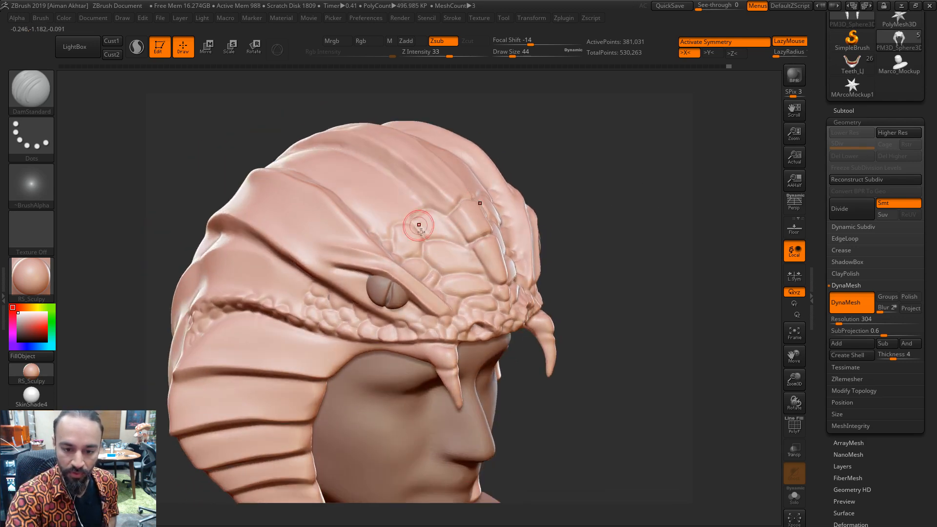
pyautogui.moveTo(419, 226); pyautogui.dragTo(419, 257)
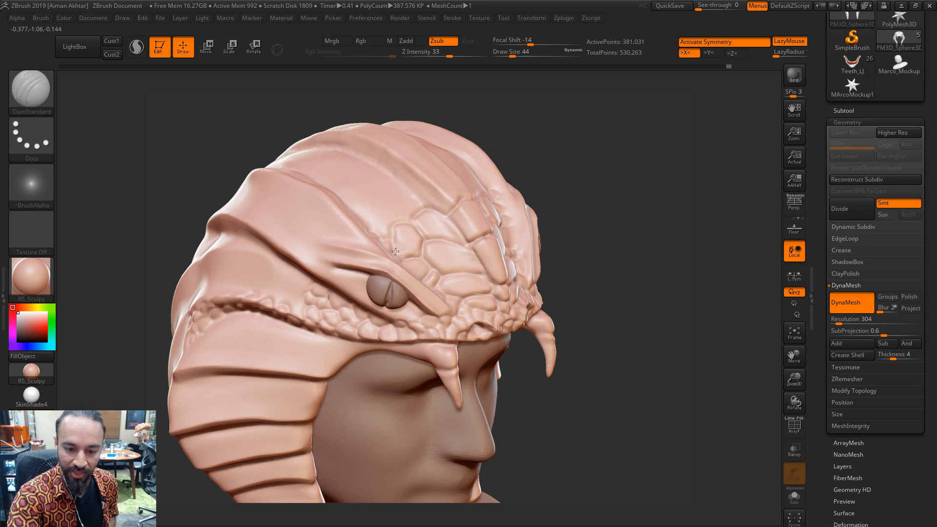
pyautogui.moveTo(401, 223); pyautogui.dragTo(412, 216)
pyautogui.keyDown('alt'); pyautogui.moveTo(584, 180); pyautogui.dragTo(598, 237); pyautogui.keyUp('alt')
pyautogui.moveTo(467, 227)
pyautogui.mouseDown()
pyautogui.moveTo(466, 213)
pyautogui.moveTo(490, 193)
pyautogui.moveTo(468, 212)
pyautogui.moveTo(478, 241)
pyautogui.moveTo(448, 251)
pyautogui.mouseUp()
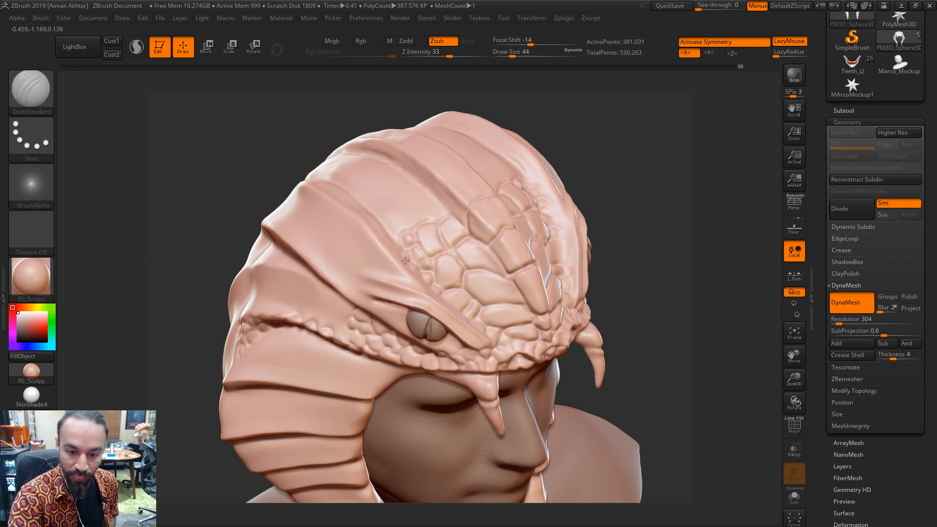
pyautogui.keyDown('shift'); pyautogui.moveTo(634, 130); pyautogui.dragTo(628, 162); pyautogui.keyUp('shift')
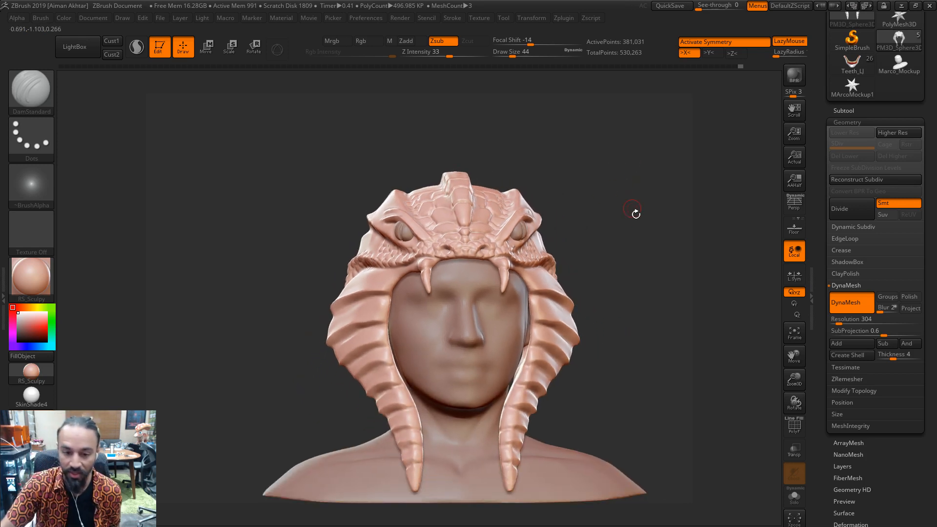
# Smooth the two fangs and adjust their outline symmetrically with the Move brush
pyautogui.moveTo(635, 214)
pyautogui.mouseDown()
pyautogui.moveTo(638, 201)
pyautogui.moveTo(655, 209)
pyautogui.mouseUp()
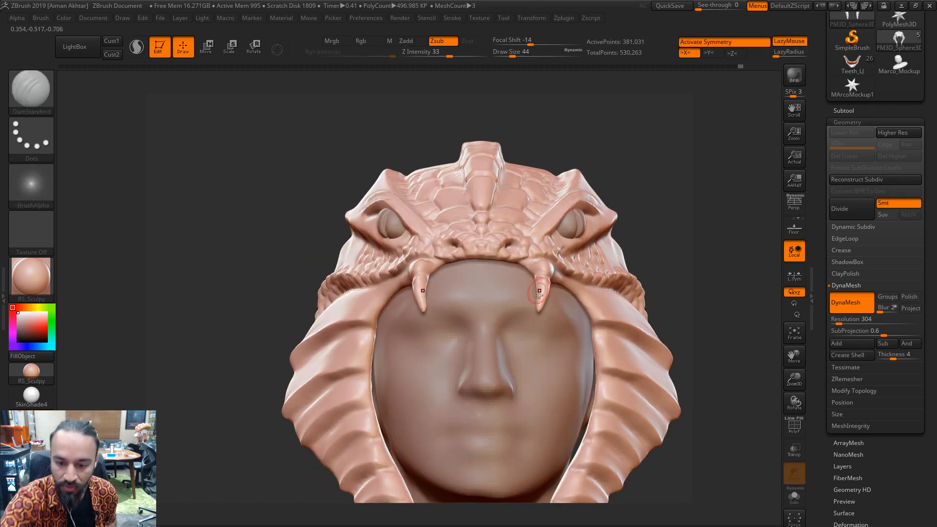
pyautogui.keyDown('shift'); pyautogui.moveTo(549, 295); pyautogui.dragTo(544, 310); pyautogui.keyUp('shift')
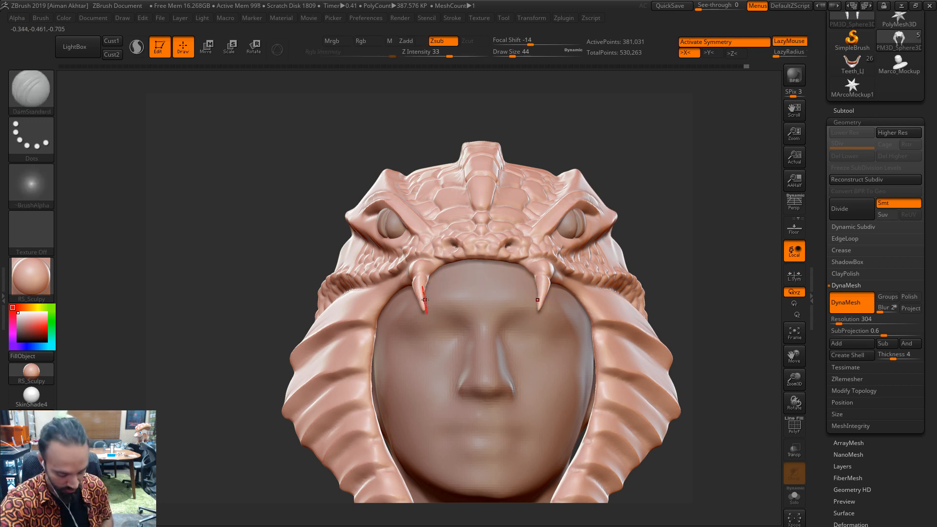
pyautogui.press('b')
pyautogui.press('m')
pyautogui.press('v')
pyautogui.press('s')
pyautogui.moveTo(428, 293); pyautogui.dragTo(419, 310)
pyautogui.press('s')
# Thicken the upper part of both fangs with the Inflate brush at draw size 59
pyautogui.press('b')
pyautogui.press('i')
pyautogui.press('n')
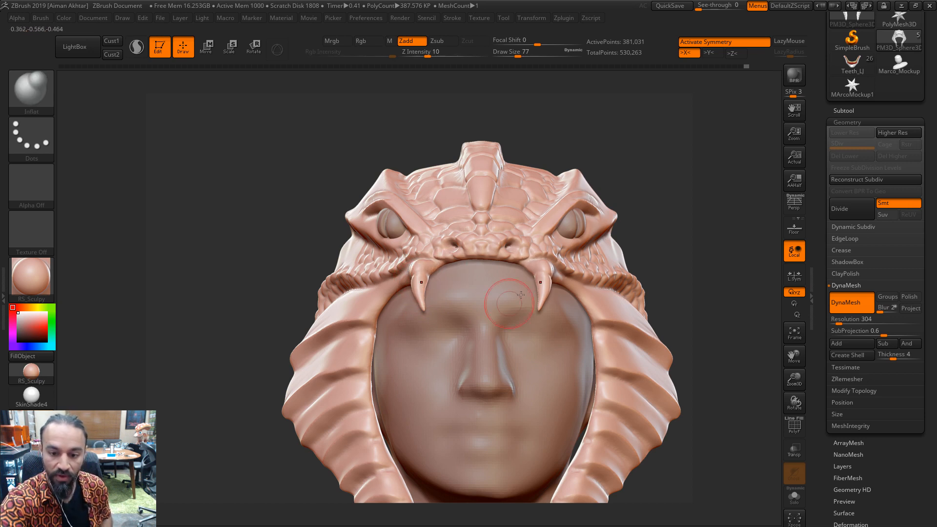
pyautogui.press('s')
pyautogui.moveTo(556, 273); pyautogui.dragTo(543, 274)
pyautogui.press('shift')
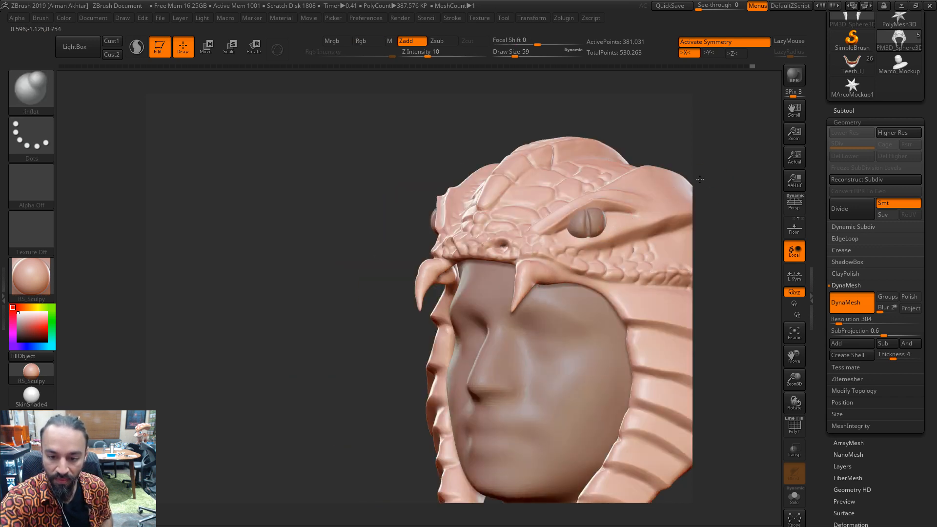
# Reshape the fang bases where they join the upper lip with the Move brush at draw size 41
pyautogui.keyDown('shift'); pyautogui.moveTo(700, 179); pyautogui.dragTo(605, 188); pyautogui.keyUp('shift')
pyautogui.moveTo(465, 270)
pyautogui.keyDown('alt'); pyautogui.mouseDown()
pyautogui.moveTo(503, 289)
pyautogui.moveTo(524, 280)
pyautogui.moveTo(529, 257)
pyautogui.moveTo(531, 266)
pyautogui.mouseUp(); pyautogui.keyUp('alt')
pyautogui.press('b')
pyautogui.press('m')
pyautogui.press('v')
pyautogui.press('s')
pyautogui.moveTo(487, 293)
pyautogui.keyDown('shift'); pyautogui.mouseDown()
pyautogui.moveTo(584, 259)
pyautogui.moveTo(596, 239)
pyautogui.moveTo(532, 237)
pyautogui.mouseUp(); pyautogui.keyUp('shift')
pyautogui.keyDown('alt'); pyautogui.moveTo(728, 229); pyautogui.dragTo(762, 239); pyautogui.keyUp('alt')
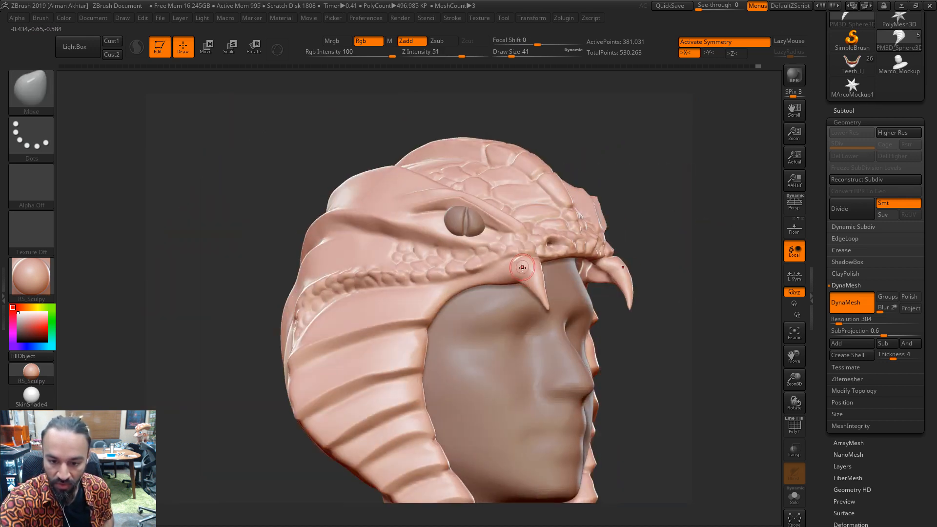
# Inflate the fang base and the lip edge behind it at draw size 41 and intensity 10
pyautogui.press('b')
pyautogui.press('i')
pyautogui.press('n')
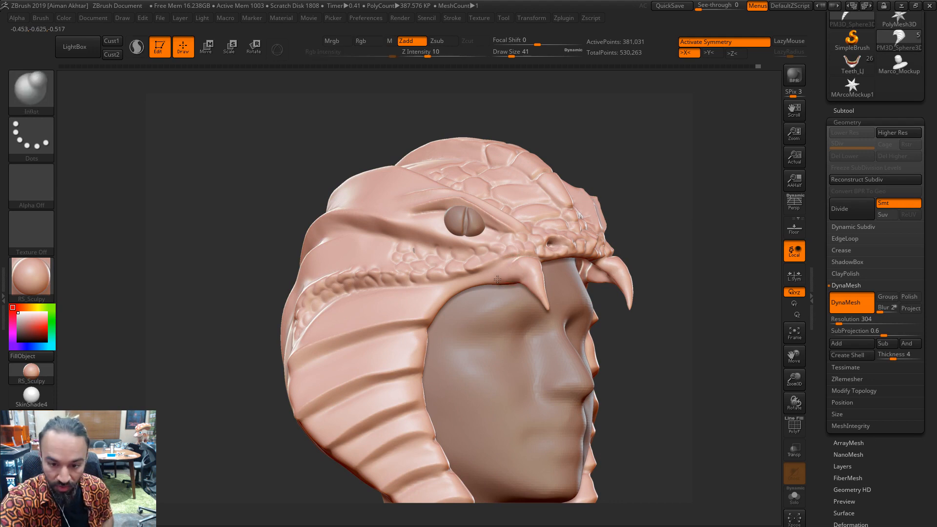
pyautogui.moveTo(508, 269); pyautogui.dragTo(486, 283)
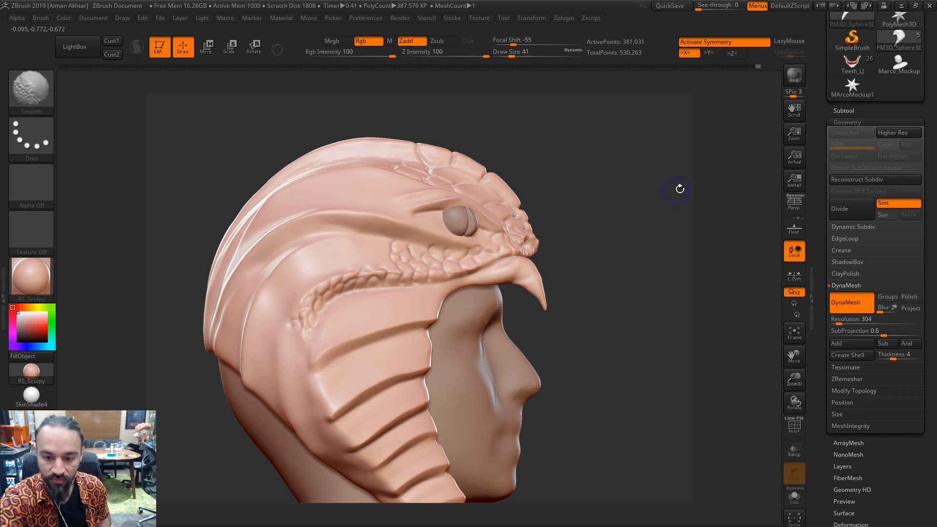
pyautogui.keyDown('shift'); pyautogui.moveTo(643, 222); pyautogui.dragTo(561, 225); pyautogui.keyUp('shift')
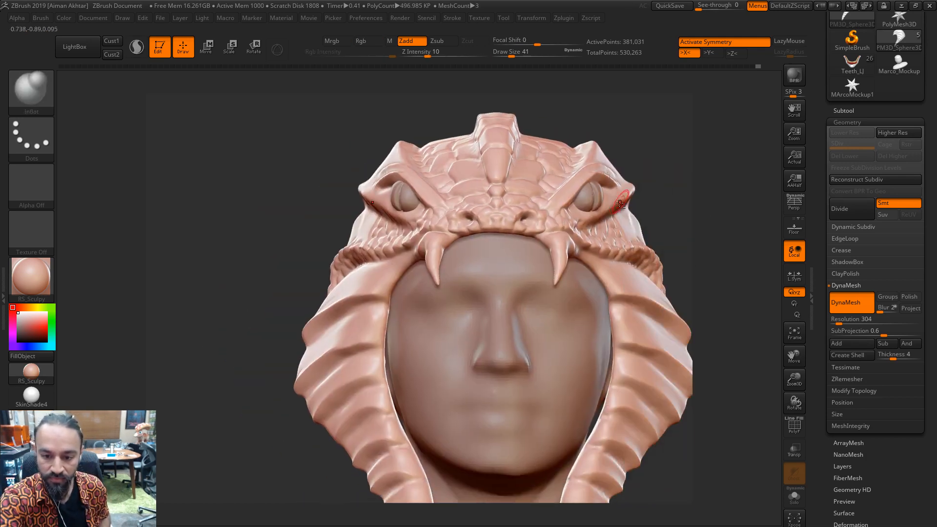
# Push the fang roots into shape from the front with the Move brush at draw sizes 46 and 62
pyautogui.press('b')
pyautogui.press('m')
pyautogui.press('v')
pyautogui.press('s')
pyautogui.click(567, 240)
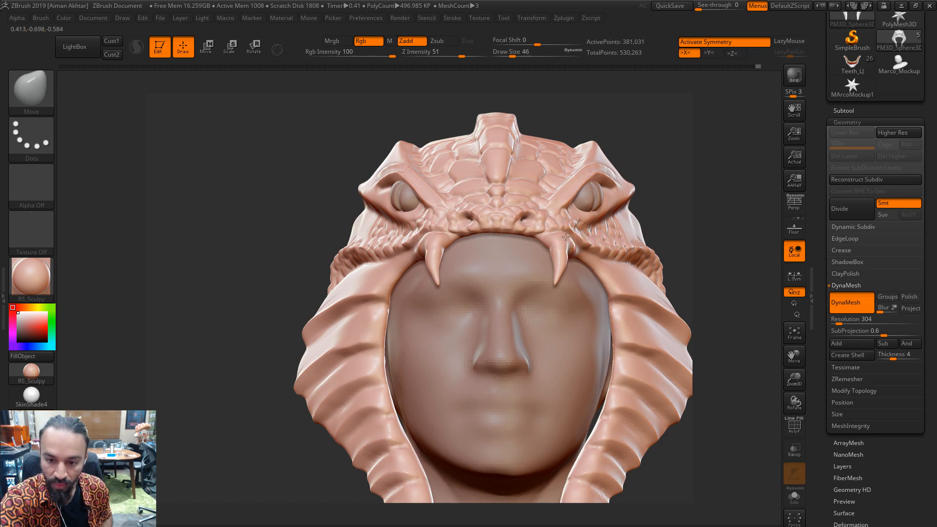
pyautogui.press('s')
pyautogui.click(557, 235)
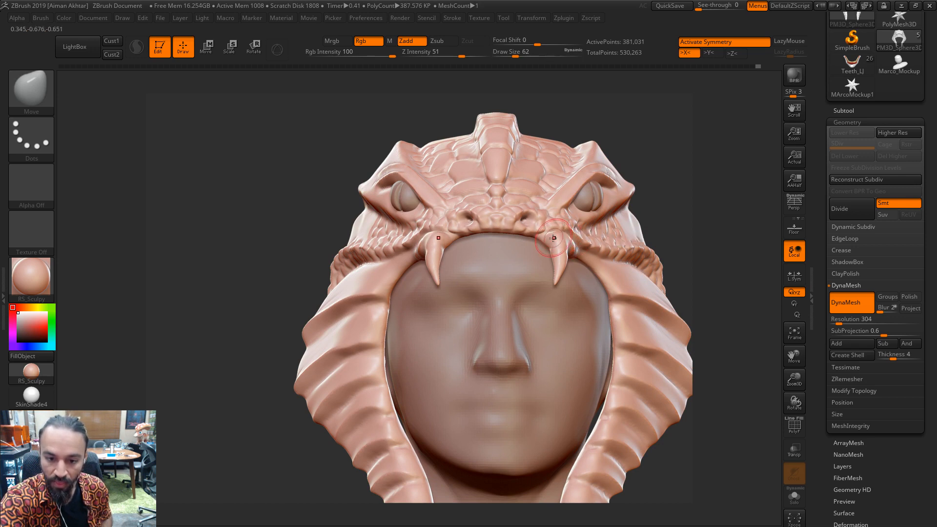
pyautogui.moveTo(553, 239); pyautogui.dragTo(551, 240)
# Refine and smooth the inner and outer contours of both fangs, using the Move brush at draw sizes 41 and 54
pyautogui.press('[')
pyautogui.press('shift')
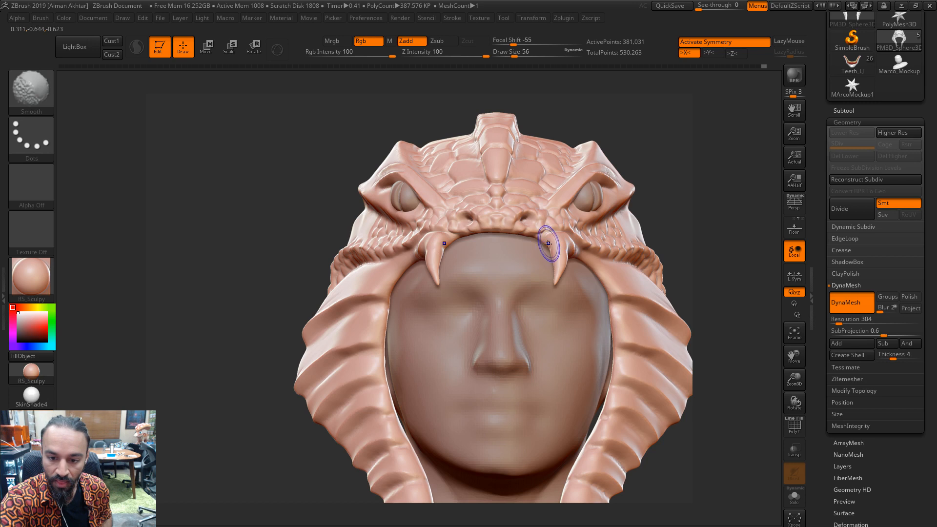
pyautogui.press('s')
pyautogui.click(551, 254)
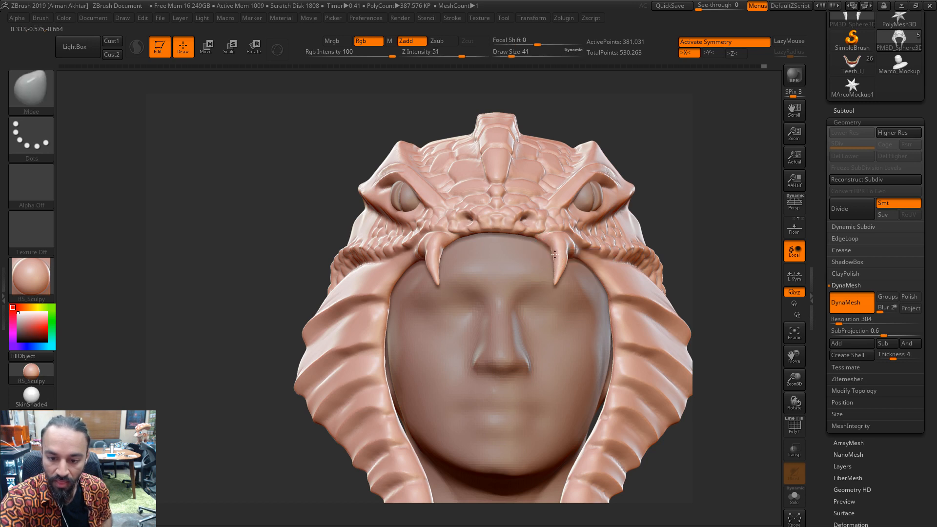
pyautogui.press('s')
pyautogui.moveTo(553, 254); pyautogui.dragTo(561, 253)
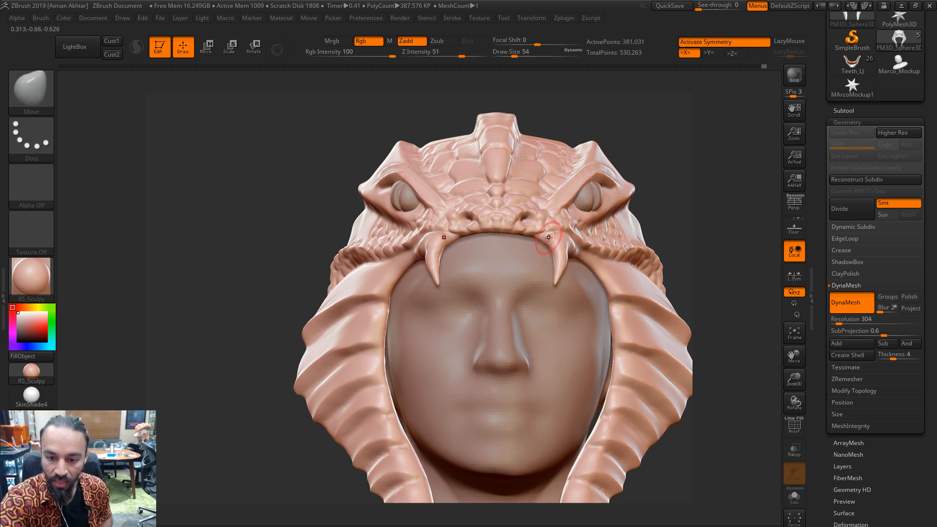
pyautogui.press('shift')
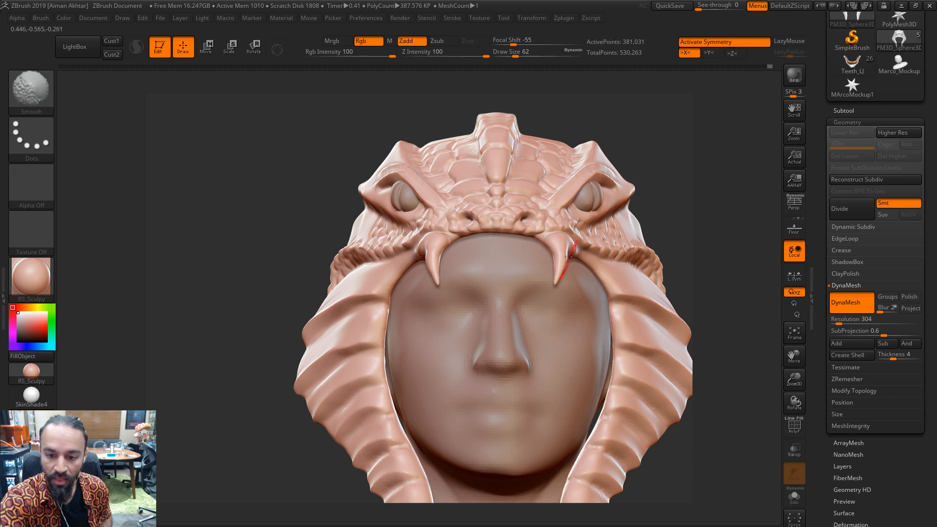
pyautogui.press('s')
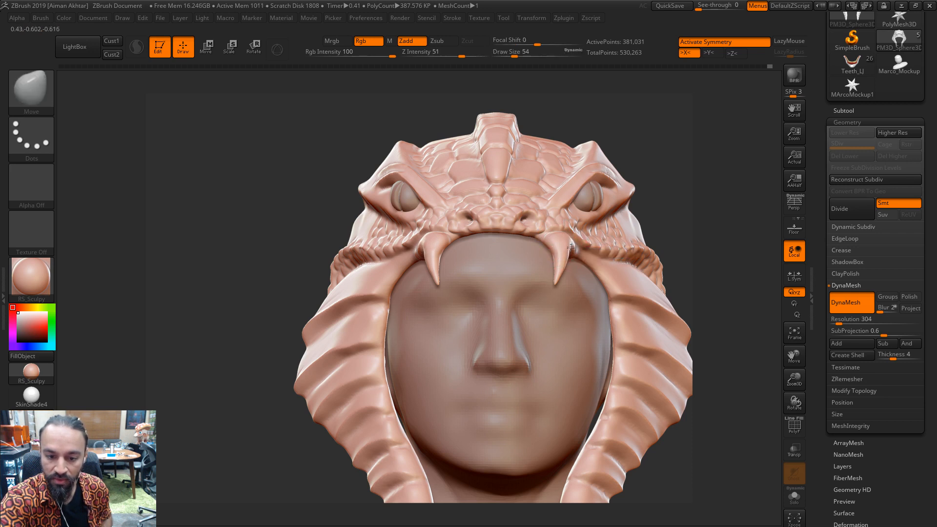
pyautogui.press('shift')
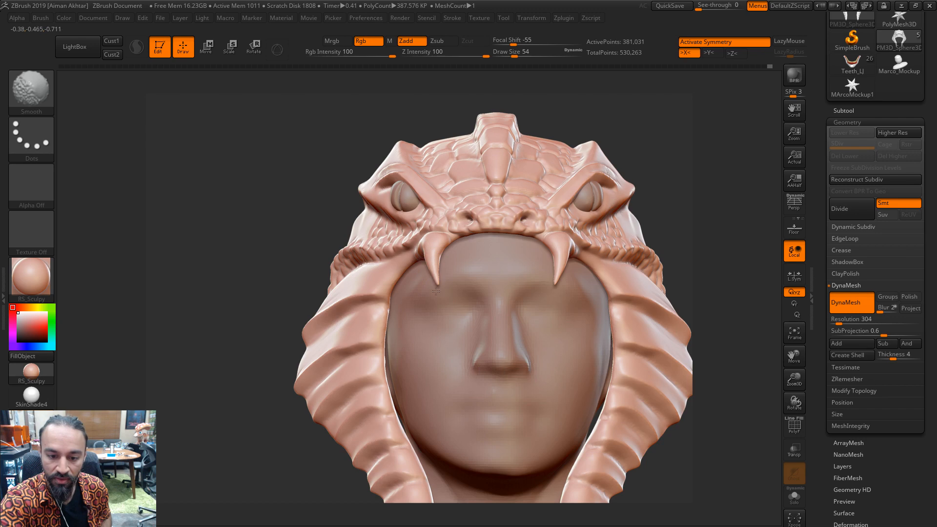
# Reshape the fangs' curve in side view with the Move brush at draw size 65 and smooth their rear edge
pyautogui.moveTo(690, 194)
pyautogui.keyDown('shift'); pyautogui.mouseDown()
pyautogui.moveTo(579, 240)
pyautogui.moveTo(567, 267)
pyautogui.moveTo(545, 278)
pyautogui.moveTo(543, 251)
pyautogui.mouseUp(); pyautogui.keyUp('shift')
pyautogui.press('s')
pyautogui.press('[')
pyautogui.press('s')
pyautogui.press('s')
pyautogui.press('[')
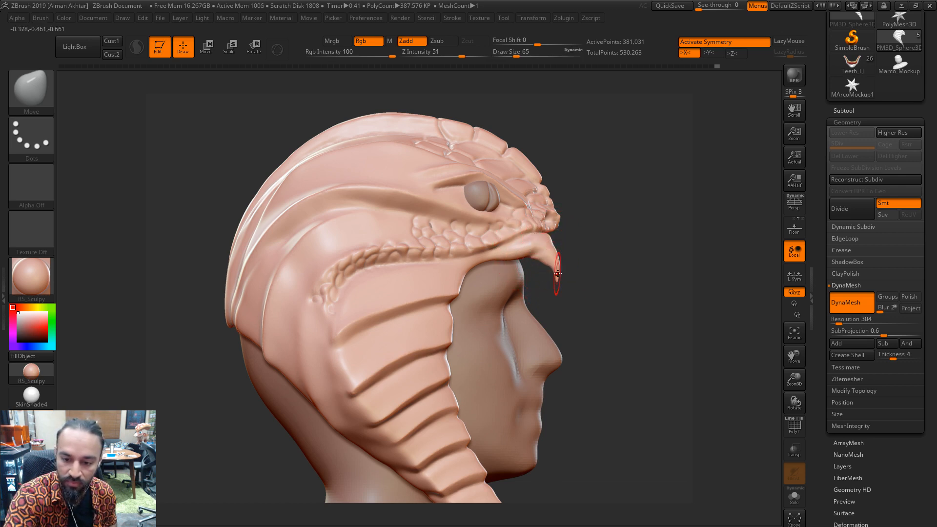
pyautogui.press('shift')
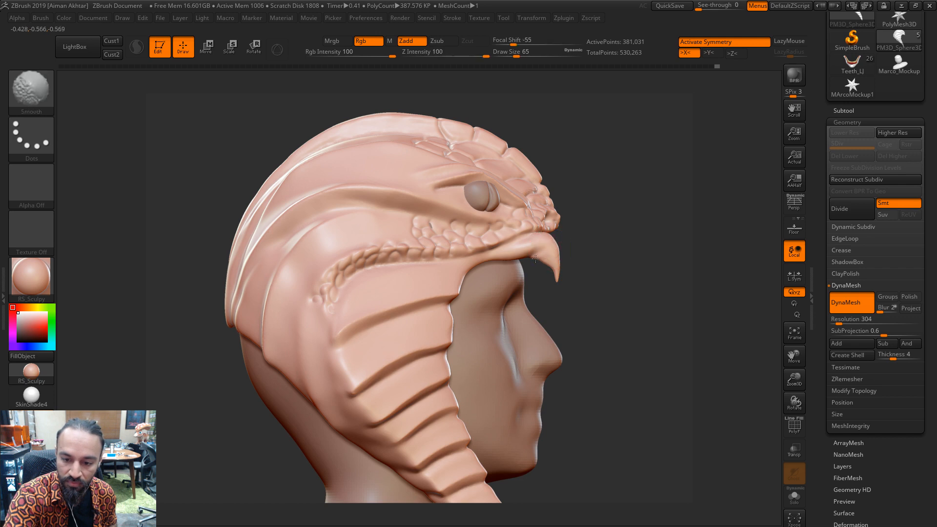
pyautogui.keyDown('shift'); pyautogui.moveTo(525, 260); pyautogui.dragTo(547, 282); pyautogui.keyUp('shift')
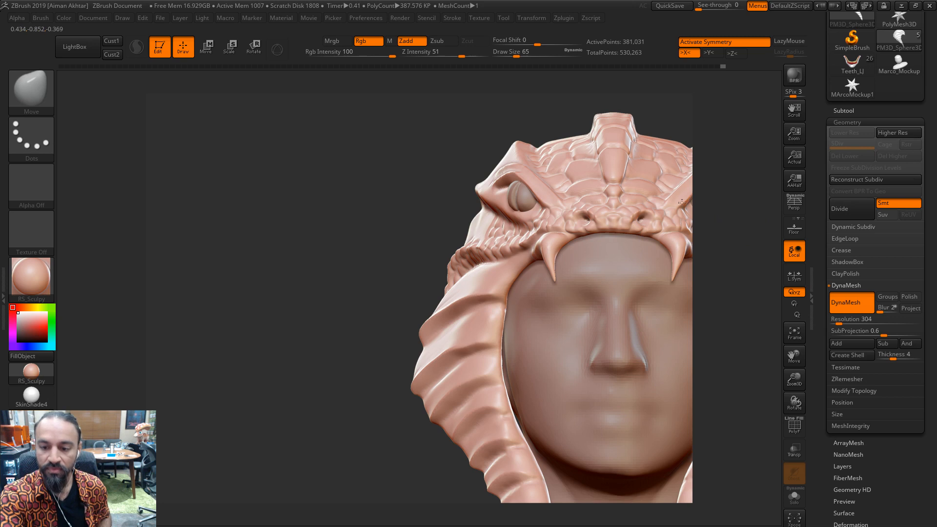
# Smooth the fangs up close and add volume to them with the Inflate brush at draw size 65
pyautogui.moveTo(752, 210)
pyautogui.keyDown('alt'); pyautogui.mouseDown()
pyautogui.moveTo(649, 198)
pyautogui.moveTo(766, 209)
pyautogui.mouseUp(); pyautogui.keyUp('alt')
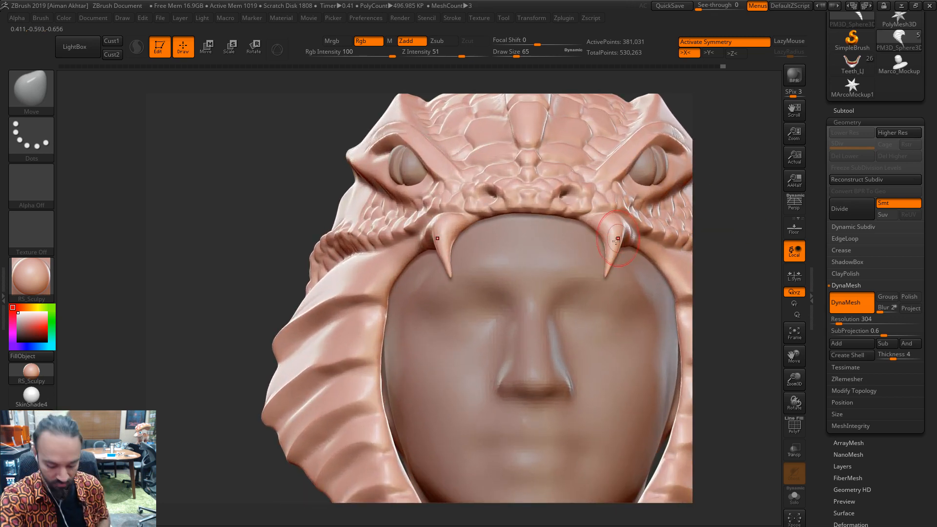
pyautogui.press('b')
pyautogui.press('i')
pyautogui.press('n')
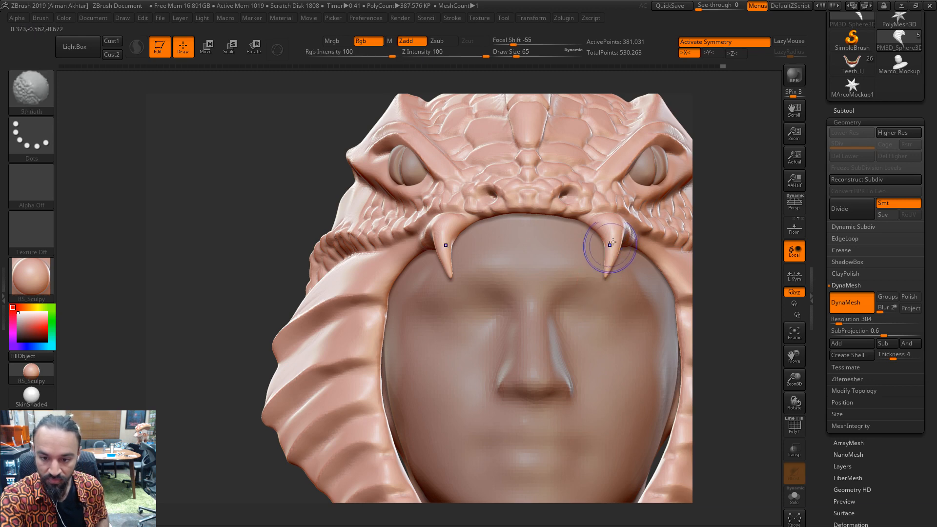
pyautogui.moveTo(743, 209)
pyautogui.mouseDown()
pyautogui.moveTo(722, 215)
pyautogui.moveTo(778, 218)
pyautogui.mouseUp()
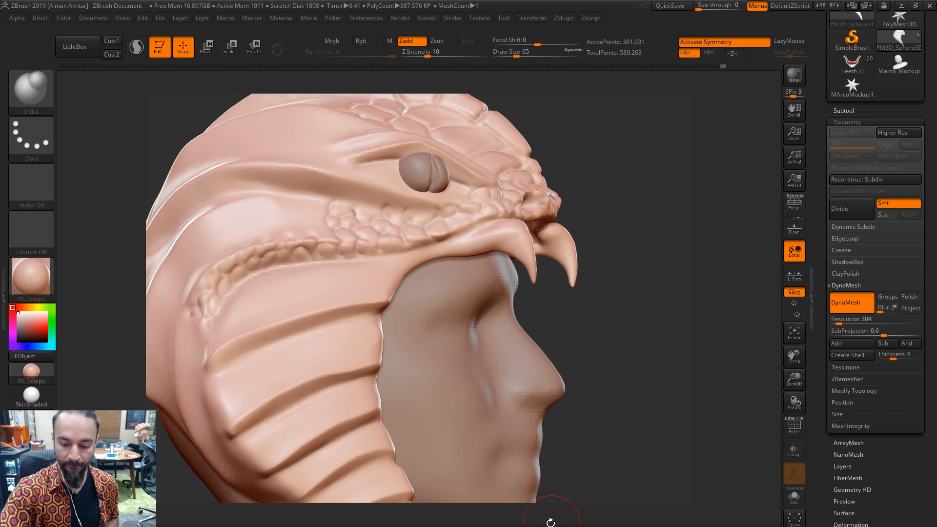
# Carve creases around the bases of both fangs with the DamStandard brush at draw size 35
pyautogui.press('b')
pyautogui.press('d')
pyautogui.press('s')
pyautogui.moveTo(646, 226); pyautogui.dragTo(616, 231)
pyautogui.press('s')
pyautogui.moveTo(525, 228); pyautogui.dragTo(519, 228)
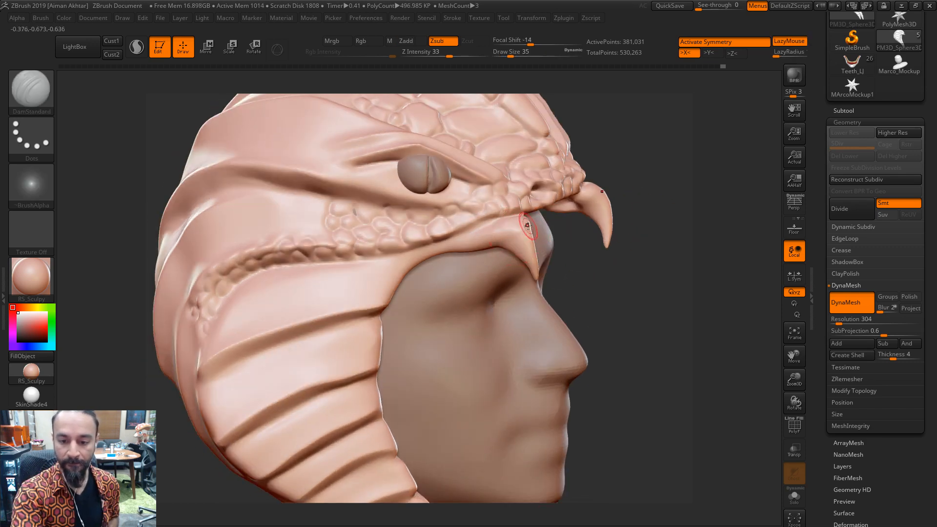
pyautogui.moveTo(665, 264); pyautogui.dragTo(591, 259)
pyautogui.moveTo(245, 303); pyautogui.dragTo(517, 230)
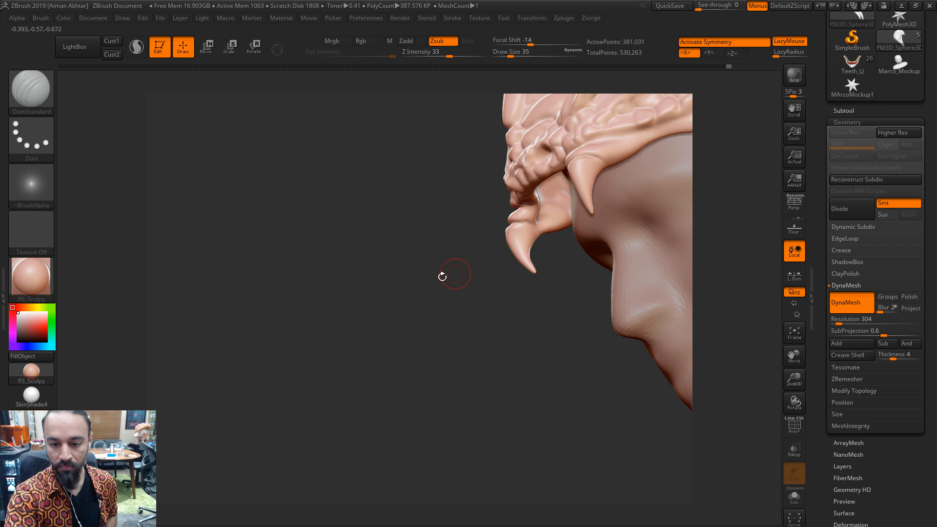
pyautogui.moveTo(442, 277); pyautogui.dragTo(538, 230)
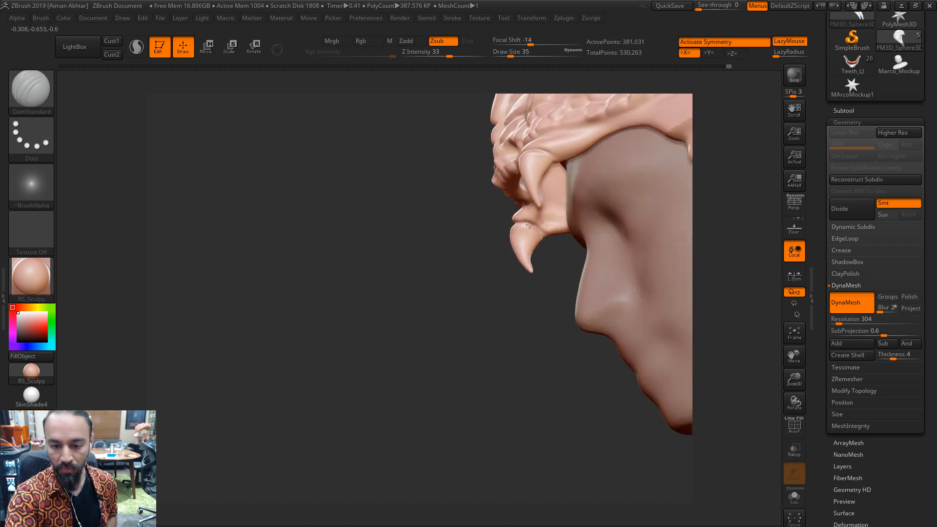
# Add volume to the gum at the fang roots with the Inflate brush at draw size 35
pyautogui.press('2')
pyautogui.press('1')
pyautogui.moveTo(516, 224)
pyautogui.mouseDown()
pyautogui.moveTo(540, 235)
pyautogui.moveTo(516, 224)
pyautogui.mouseUp()
pyautogui.press('2')
pyautogui.moveTo(521, 274); pyautogui.dragTo(645, 288)
pyautogui.press('3')
pyautogui.moveTo(518, 223); pyautogui.dragTo(528, 220)
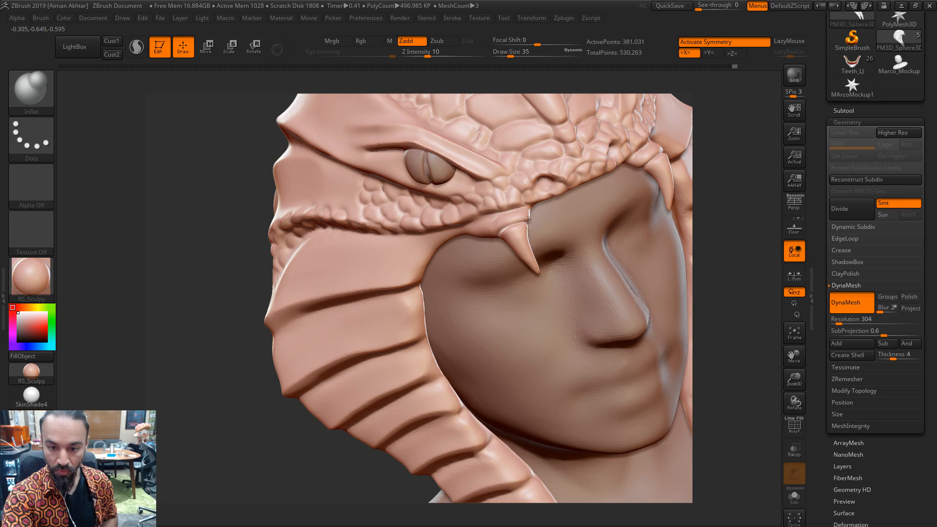
# Smooth the gum and lip surface around the fang roots at draw size 39
pyautogui.moveTo(767, 186)
pyautogui.mouseDown()
pyautogui.moveTo(461, 233)
pyautogui.moveTo(499, 214)
pyautogui.moveTo(489, 222)
pyautogui.mouseUp()
pyautogui.press('shift')
pyautogui.click(596, 517)
pyautogui.press('s')
pyautogui.press('s')
pyautogui.press('shift')
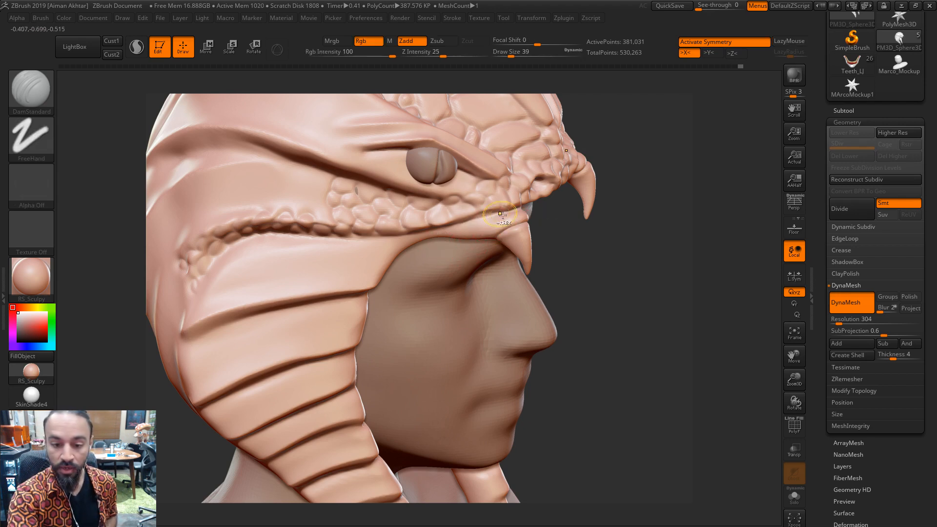
pyautogui.keyDown('shift'); pyautogui.moveTo(578, 197); pyautogui.dragTo(544, 239); pyautogui.keyUp('shift')
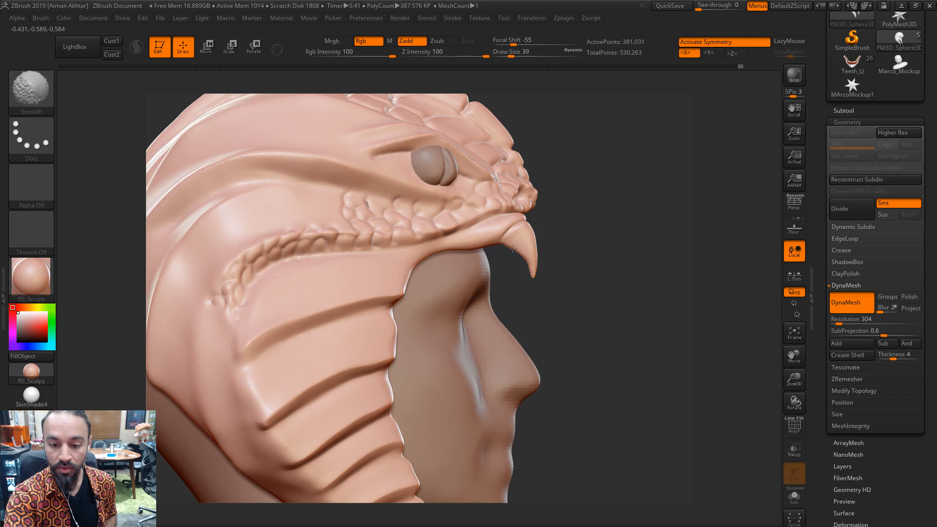
# Adjust the fangs from the front with the Move brush at draw sizes 56 and 44, undoing the first attempt
pyautogui.moveTo(618, 214)
pyautogui.keyDown('alt'); pyautogui.mouseDown()
pyautogui.moveTo(577, 192)
pyautogui.moveTo(607, 192)
pyautogui.mouseUp(); pyautogui.keyUp('alt')
pyautogui.moveTo(684, 199)
pyautogui.keyDown('alt'); pyautogui.mouseDown()
pyautogui.moveTo(715, 200)
pyautogui.moveTo(649, 180)
pyautogui.moveTo(638, 188)
pyautogui.moveTo(640, 220)
pyautogui.mouseUp(); pyautogui.keyUp('alt')
pyautogui.press('b')
pyautogui.press('m')
pyautogui.press('v')
pyautogui.press('s')
pyautogui.moveTo(437, 238); pyautogui.dragTo(431, 230)
pyautogui.hotkey('ctrl', 'z')
pyautogui.press('s')
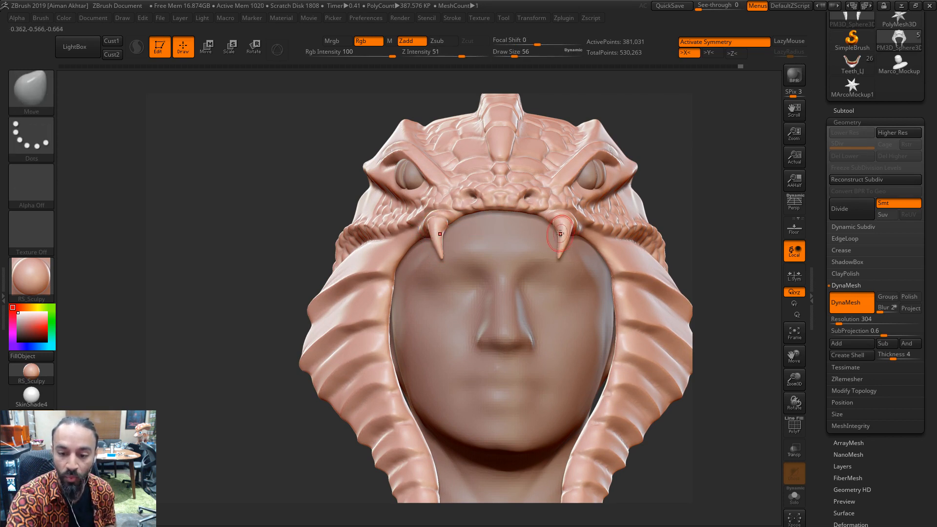
pyautogui.press('s')
pyautogui.moveTo(557, 225); pyautogui.dragTo(555, 224)
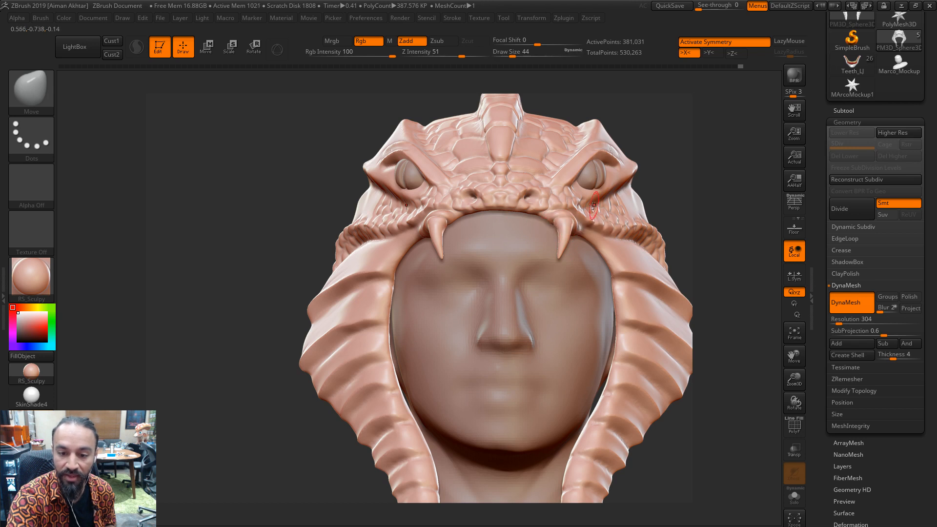
# Push the outer side of the fang roots into shape with the Move brush at draw size 49
pyautogui.press('s')
pyautogui.moveTo(442, 229); pyautogui.dragTo(431, 219)
pyautogui.press('s')
pyautogui.press('s')
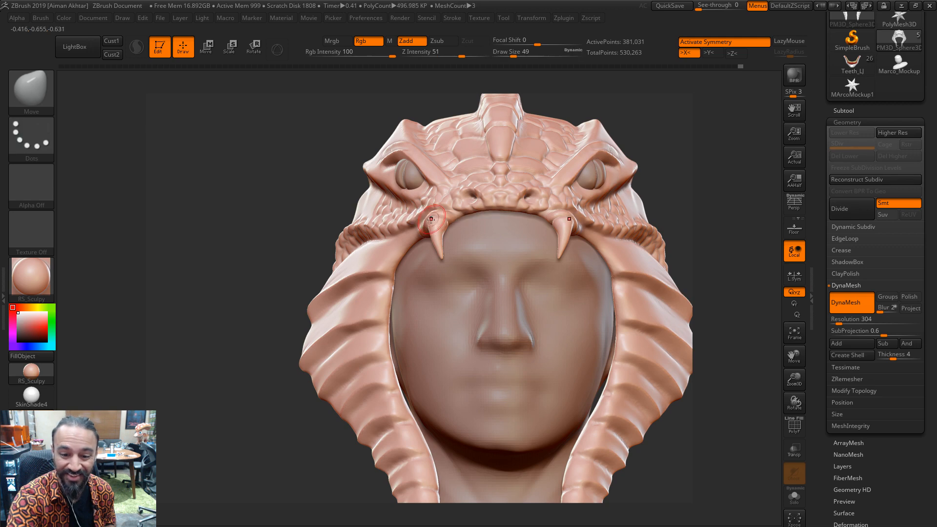
pyautogui.moveTo(656, 159); pyautogui.dragTo(569, 162)
pyautogui.press('s')
pyautogui.moveTo(425, 212); pyautogui.dragTo(417, 211)
pyautogui.press('s')
# Refine the fangs' inner contours up close with the Move brush at draw size 23, smoothing them at draw size 18
pyautogui.moveTo(528, 189)
pyautogui.keyDown('alt'); pyautogui.mouseDown()
pyautogui.moveTo(508, 207)
pyautogui.moveTo(586, 203)
pyautogui.moveTo(542, 208)
pyautogui.moveTo(635, 176)
pyautogui.moveTo(651, 196)
pyautogui.mouseUp(); pyautogui.keyUp('alt')
pyautogui.press('s')
pyautogui.moveTo(533, 239); pyautogui.dragTo(527, 233)
pyautogui.press('s')
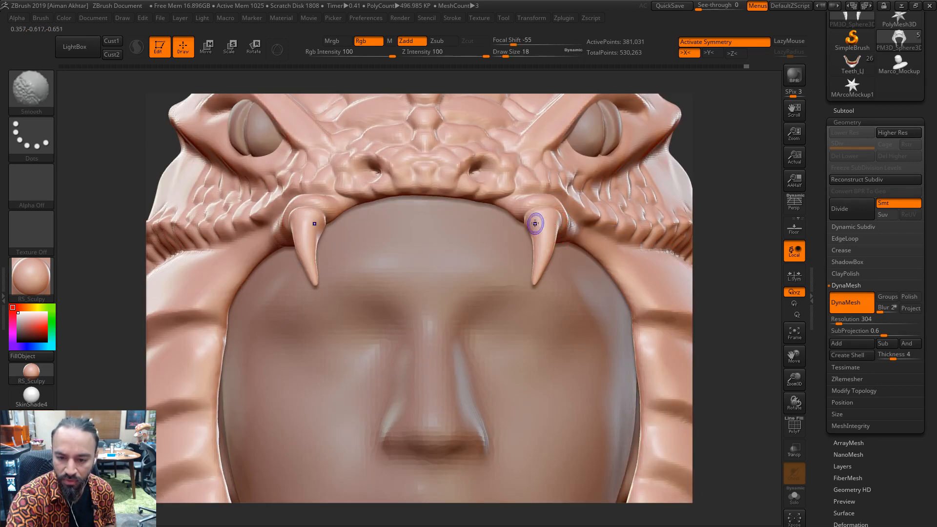
pyautogui.moveTo(544, 214)
pyautogui.mouseDown(button='right')
pyautogui.moveTo(521, 227)
pyautogui.moveTo(559, 234)
pyautogui.mouseUp(button='right')
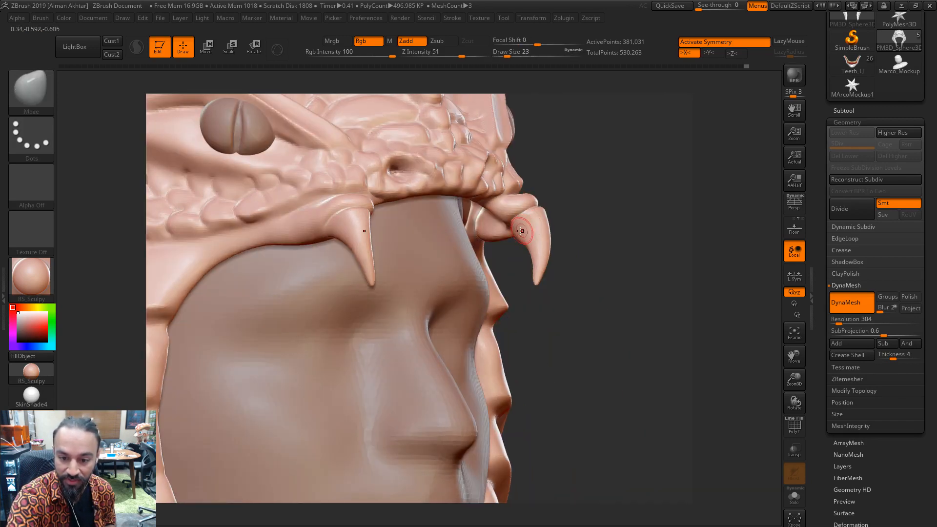
pyautogui.keyDown('shift'); pyautogui.moveTo(522, 231); pyautogui.dragTo(501, 224); pyautogui.keyUp('shift')
pyautogui.press('s')
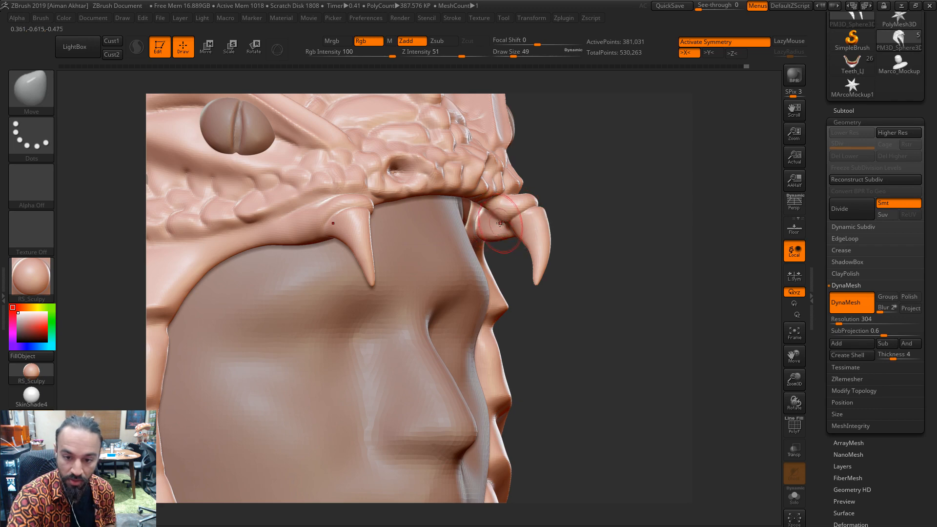
# Reshape and smooth the inner gum surface behind the fangs, using the Move brush at draw size 49
pyautogui.moveTo(561, 150); pyautogui.dragTo(576, 132, button='right')
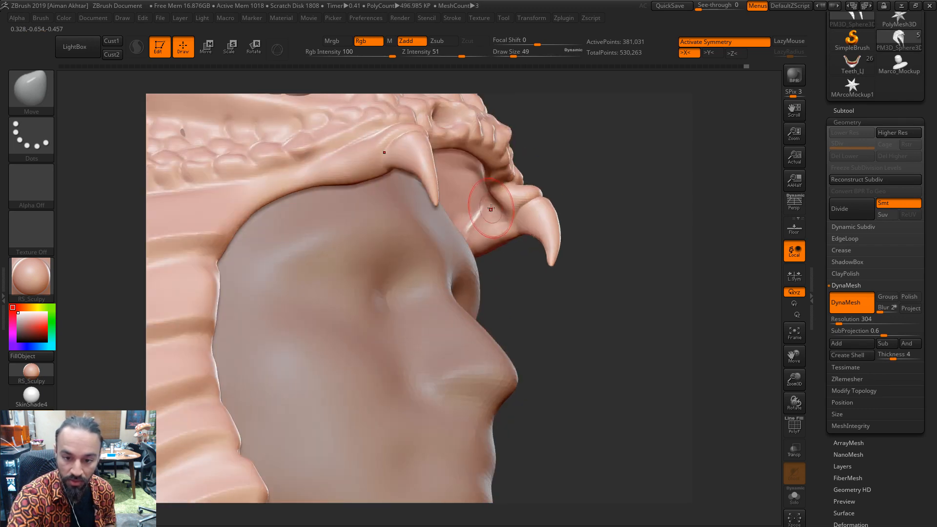
pyautogui.press('s')
pyautogui.moveTo(493, 208); pyautogui.dragTo(484, 219)
pyautogui.press('s')
pyautogui.moveTo(482, 218)
pyautogui.keyDown('shift'); pyautogui.mouseDown()
pyautogui.moveTo(489, 233)
pyautogui.moveTo(494, 224)
pyautogui.moveTo(476, 229)
pyautogui.moveTo(480, 237)
pyautogui.mouseUp(); pyautogui.keyUp('shift')
# Adjust the outer silhouette of the hood's ribbed side flaps from the front with the Move brush at draw sizes 128 and 80
pyautogui.press('b')
pyautogui.press('c')
pyautogui.press('l')
pyautogui.moveTo(652, 204)
pyautogui.keyDown('shift'); pyautogui.mouseDown()
pyautogui.moveTo(681, 188)
pyautogui.moveTo(644, 180)
pyautogui.moveTo(641, 205)
pyautogui.mouseUp(); pyautogui.keyUp('shift')
pyautogui.press('f')
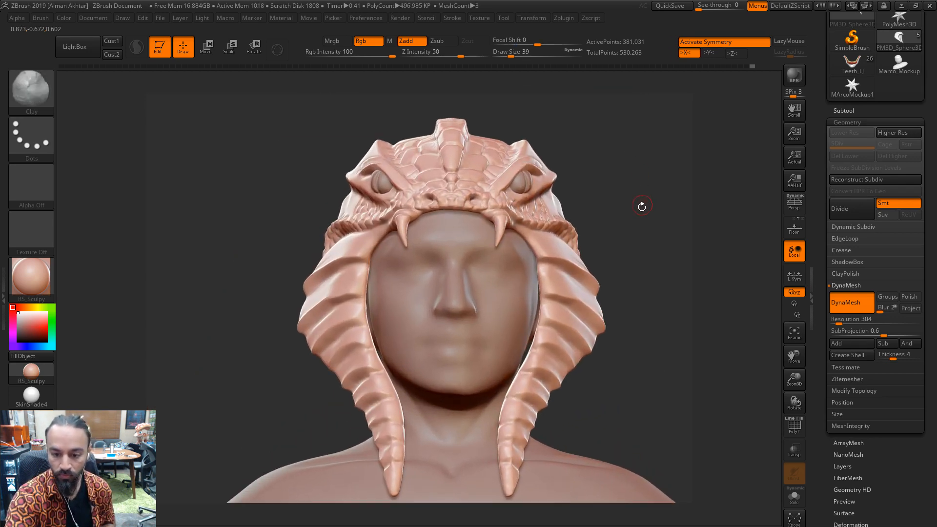
pyautogui.press('b')
pyautogui.press('m')
pyautogui.press('v')
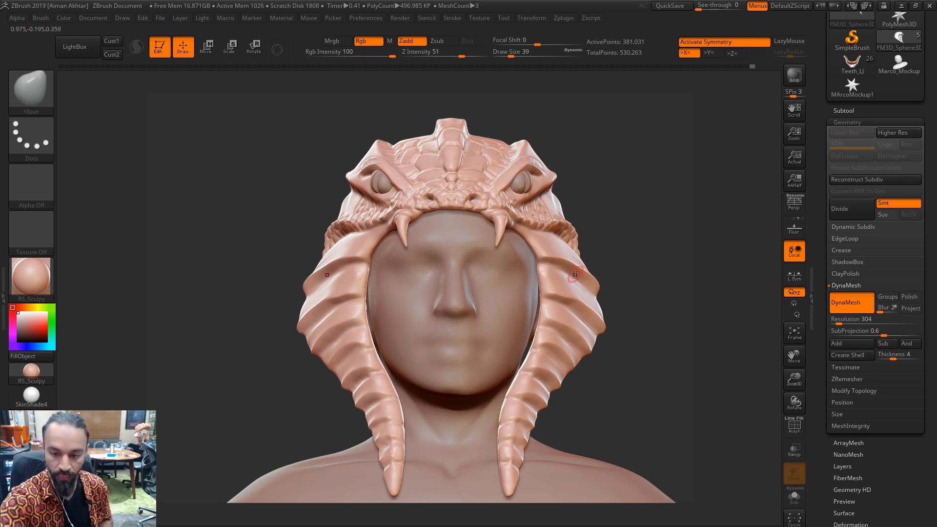
pyautogui.press('s')
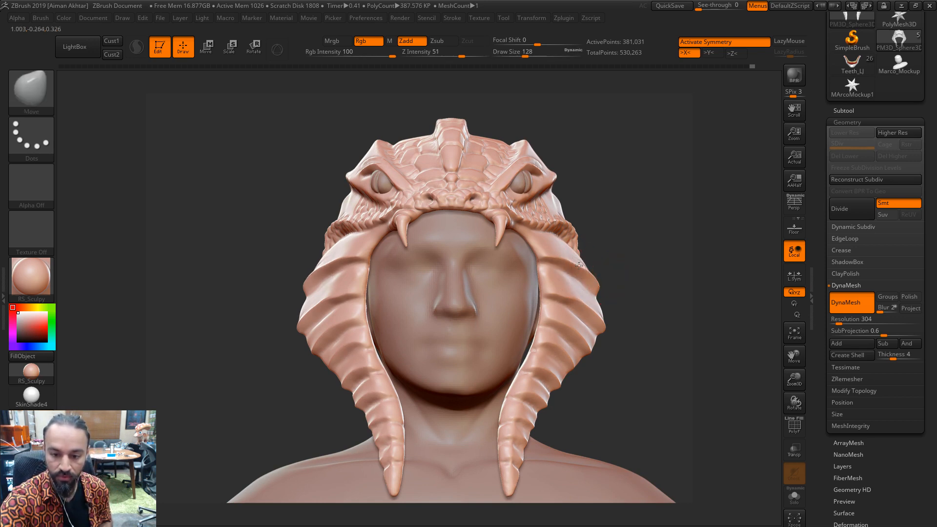
pyautogui.press('shift')
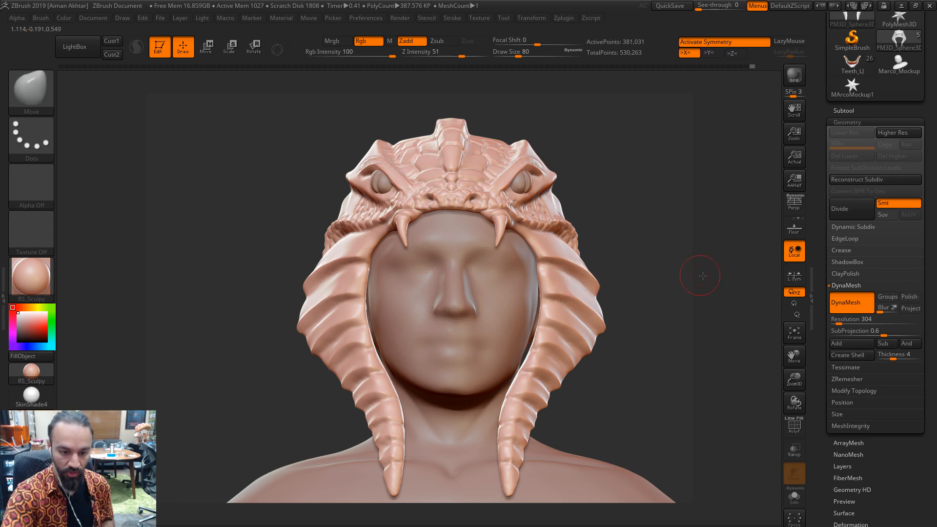
# Sharpen the rib edges on the hood's side with the Pinch brush at draw size 71
pyautogui.moveTo(702, 276); pyautogui.dragTo(592, 310)
pyautogui.press('b')
pyautogui.press('p')
pyautogui.press('i')
pyautogui.press('s')
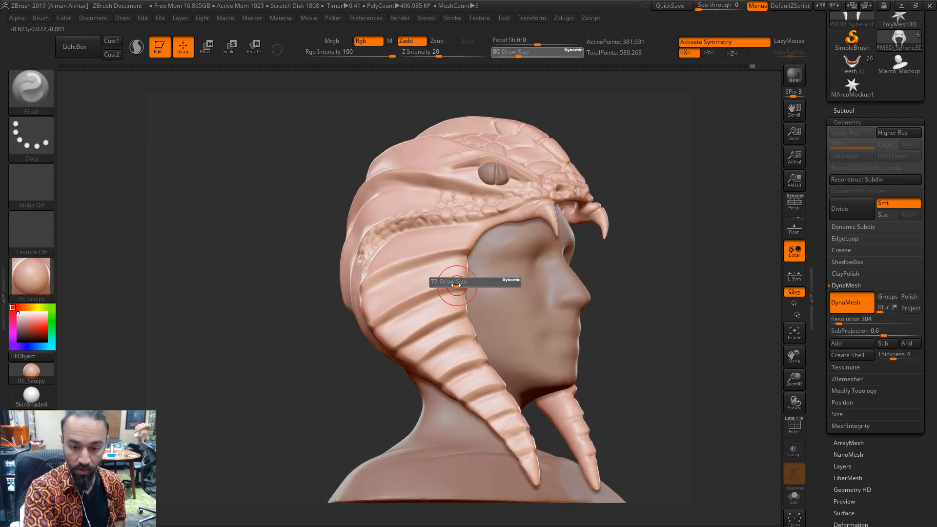
pyautogui.moveTo(456, 285); pyautogui.dragTo(452, 285)
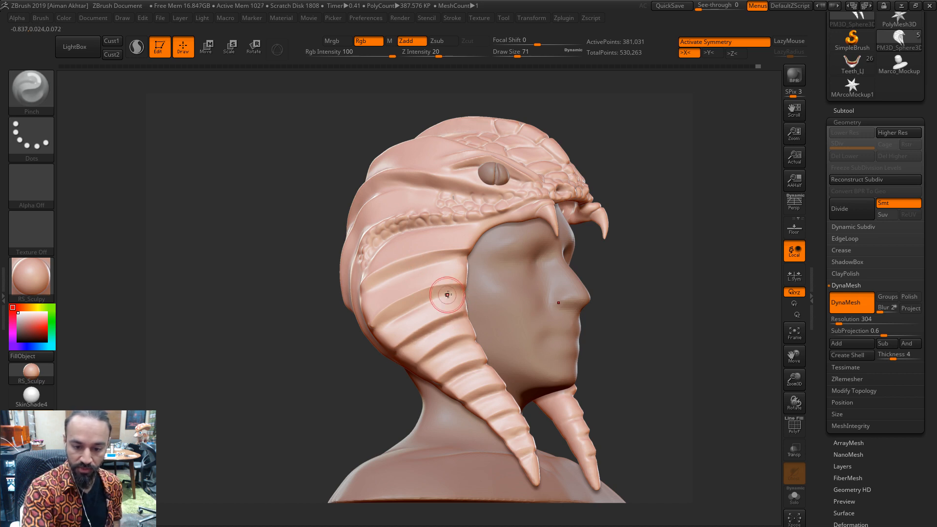
# Nudge the side ribs with the Move brush at draw size 71 and smooth them
pyautogui.press('b')
pyautogui.press('m')
pyautogui.press('v')
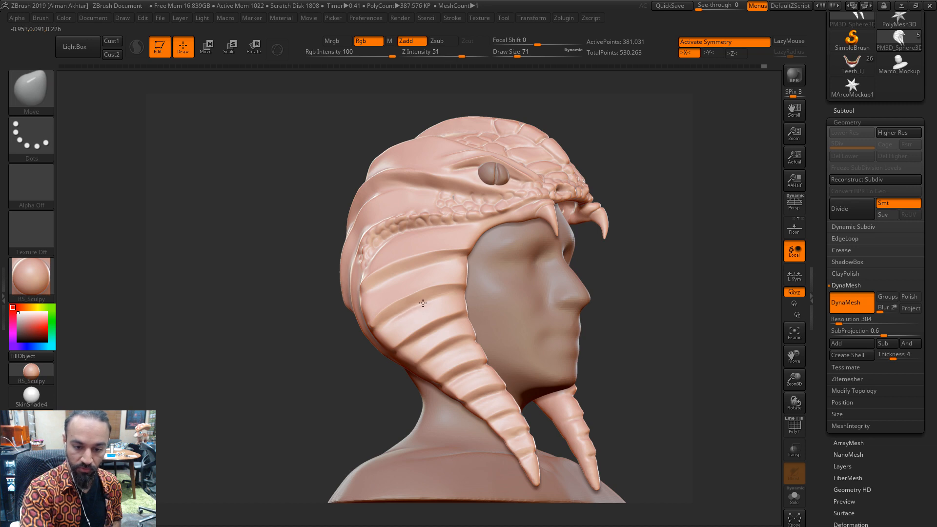
pyautogui.press('shift')
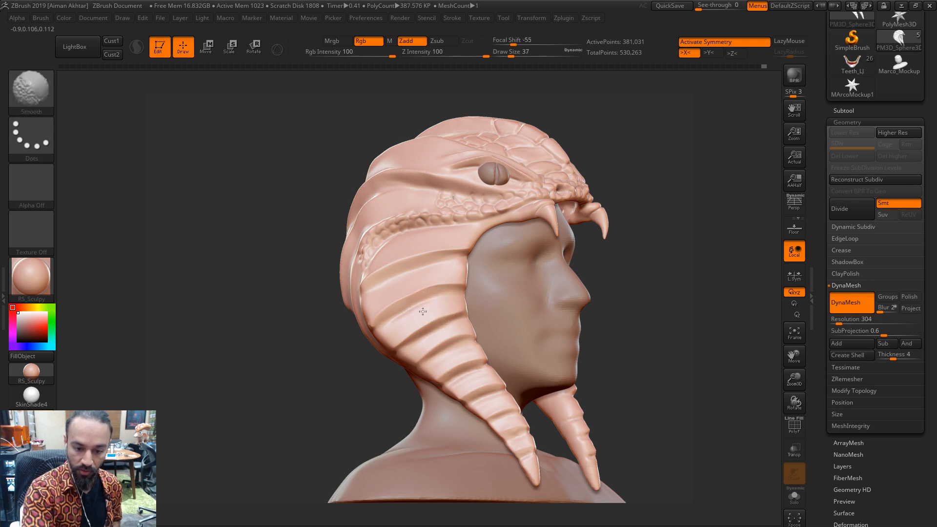
# Flatten the surface of the hood's side ribs with the hPolish brush at draw size 37
pyautogui.press('b')
pyautogui.press('h')
pyautogui.press('p')
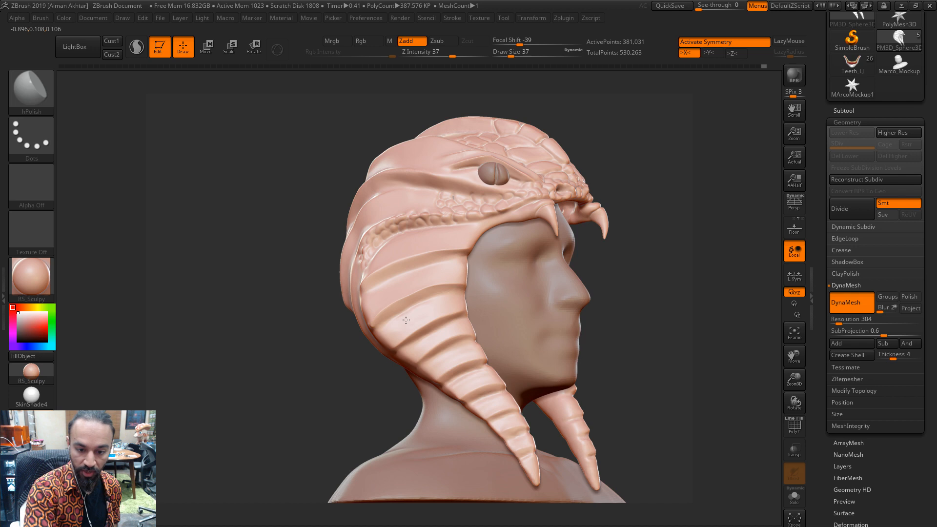
pyautogui.press('shift')
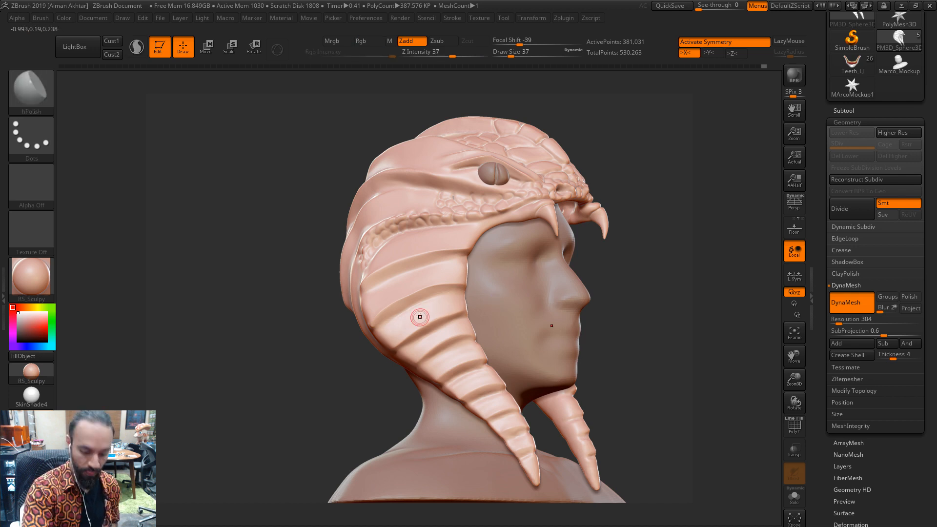
# Reshape the side ribs near the face opening with the Move brush at draw size 104, smoothing them at draw size 90
pyautogui.press('b')
pyautogui.press('m')
pyautogui.press('v')
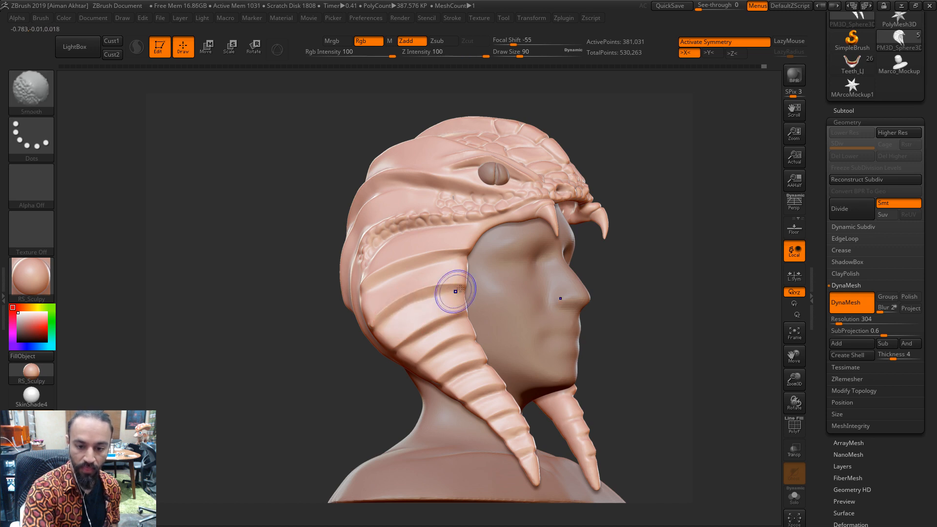
pyautogui.press(']')
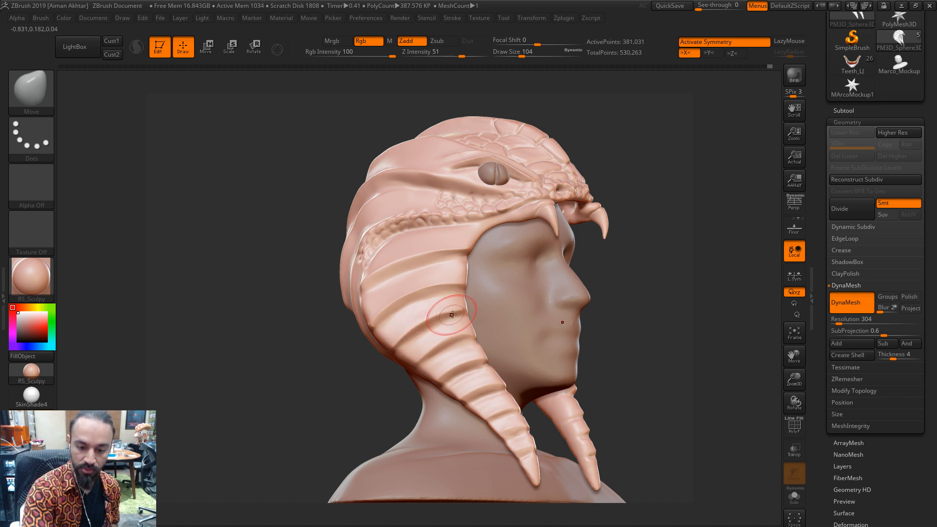
pyautogui.press('shift')
# Deepen the grooves between the hood's side ribs with the DamStandard brush at draw size 65
pyautogui.press('b')
pyautogui.press('d')
pyautogui.press('s')
pyautogui.press('s')
pyautogui.moveTo(430, 333)
pyautogui.mouseDown()
pyautogui.moveTo(415, 338)
pyautogui.moveTo(456, 318)
pyautogui.moveTo(447, 320)
pyautogui.mouseUp()
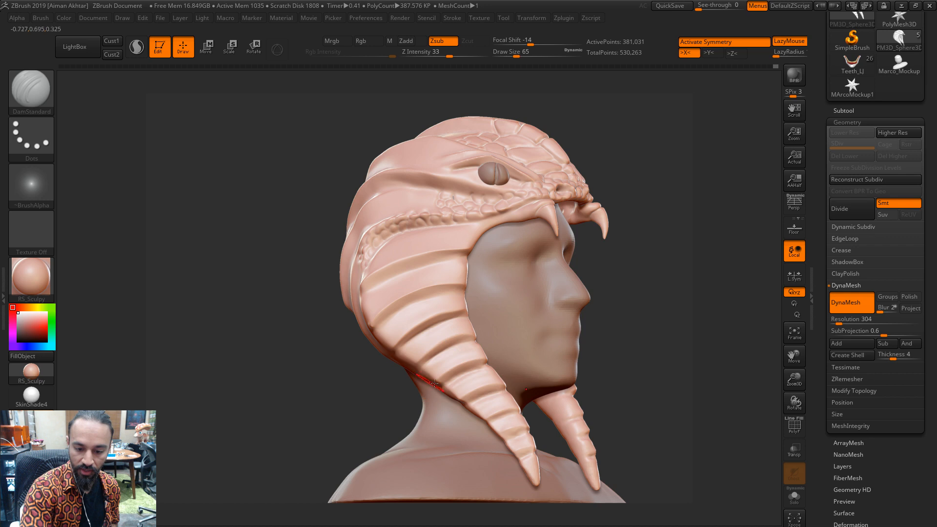
pyautogui.press('shift')
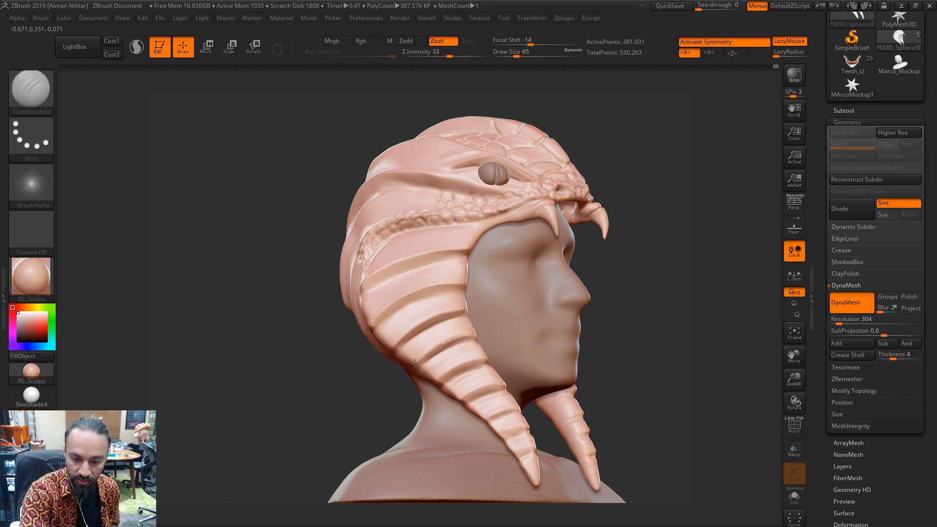
# Undo the last stroke, and recarve and smooth the grooves between the upper side ribs
pyautogui.hotkey('ctrl', 'z')
pyautogui.press('shift')
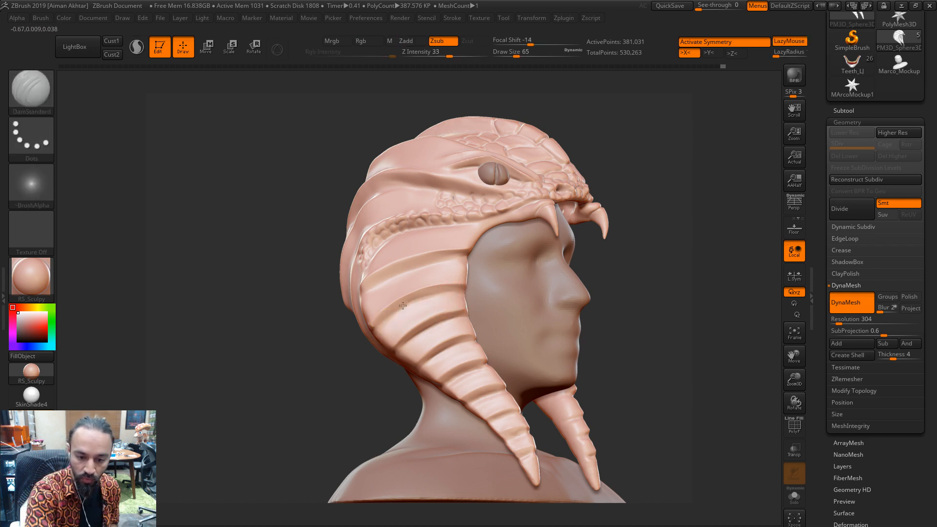
pyautogui.press('shift')
pyautogui.moveTo(408, 307)
pyautogui.mouseDown()
pyautogui.moveTo(461, 293)
pyautogui.moveTo(384, 323)
pyautogui.mouseUp()
pyautogui.moveTo(469, 279)
pyautogui.keyDown('shift'); pyautogui.mouseDown()
pyautogui.moveTo(446, 259)
pyautogui.moveTo(362, 295)
pyautogui.moveTo(380, 284)
pyautogui.mouseUp(); pyautogui.keyUp('shift')
pyautogui.moveTo(630, 261)
pyautogui.mouseDown()
pyautogui.moveTo(662, 257)
pyautogui.moveTo(661, 240)
pyautogui.mouseUp()
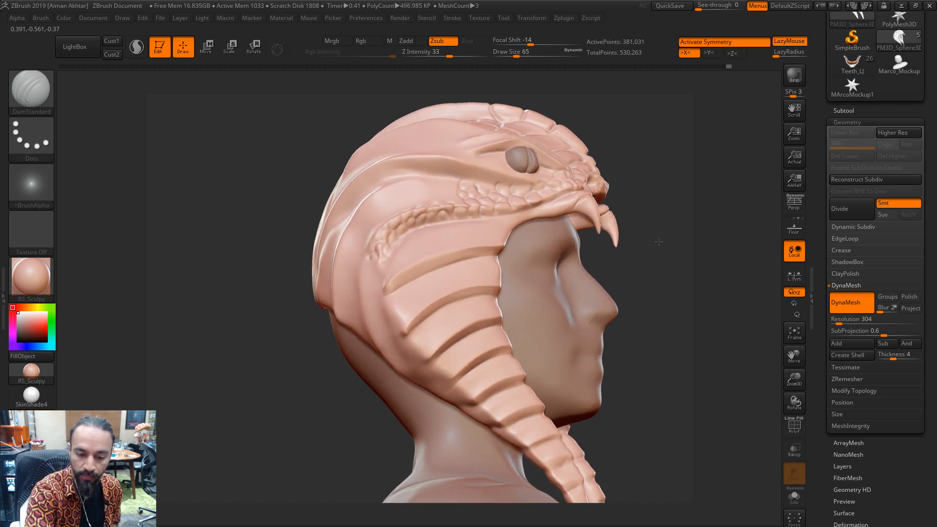
# Save the sculpt as a ZTool over the existing SnakeWizard1 file in the Snake Wizard Headpiece folder
pyautogui.press('shift')
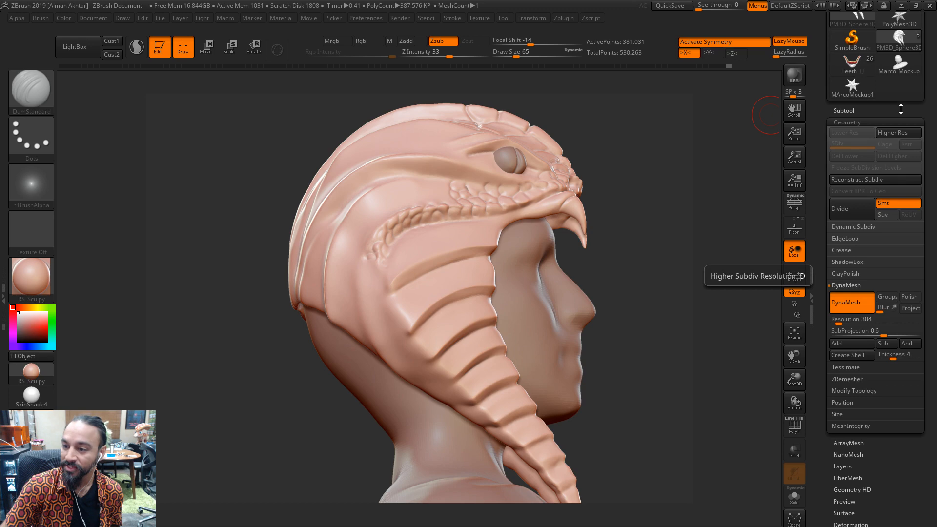
pyautogui.moveTo(932, 86); pyautogui.dragTo(931, 237)
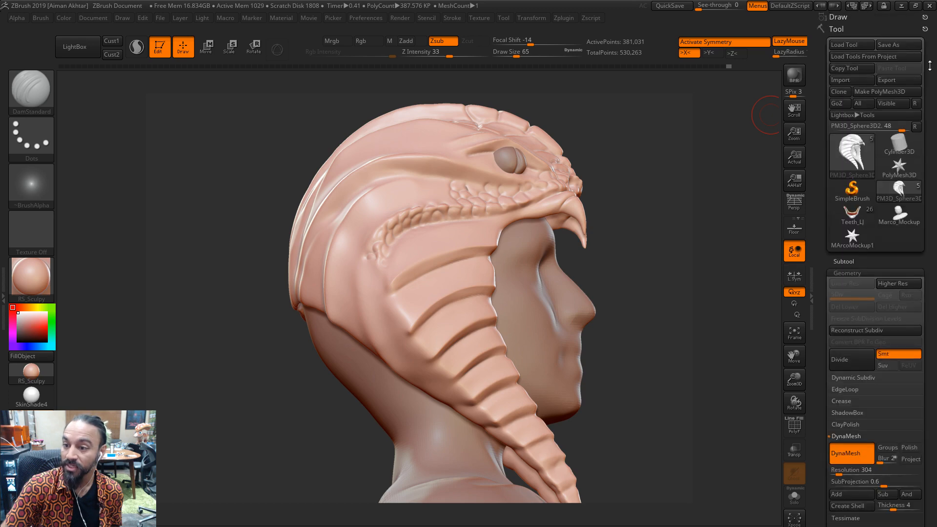
pyautogui.click(901, 45)
pyautogui.click(372, 181)
pyautogui.doubleClick(372, 181)
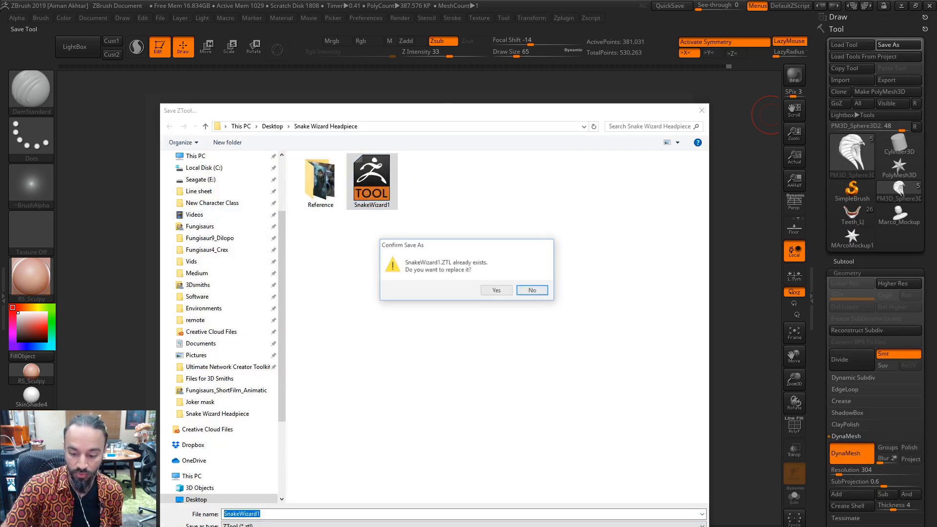
pyautogui.click(497, 292)
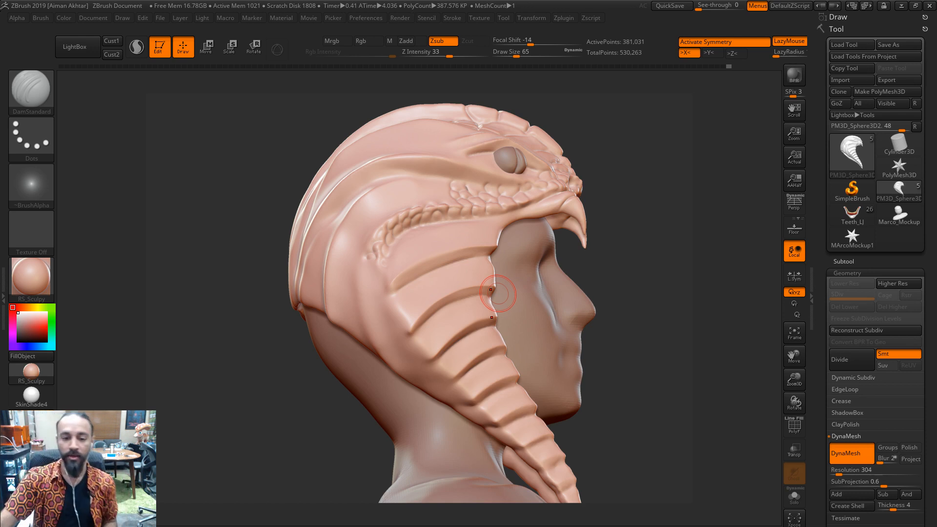
# Carve a crease with DamStandard at draw size 128 down the hood's side behind the cheek scales, smoothing along it
pyautogui.moveTo(673, 440)
pyautogui.mouseDown()
pyautogui.moveTo(654, 434)
pyautogui.moveTo(686, 429)
pyautogui.moveTo(605, 341)
pyautogui.mouseUp()
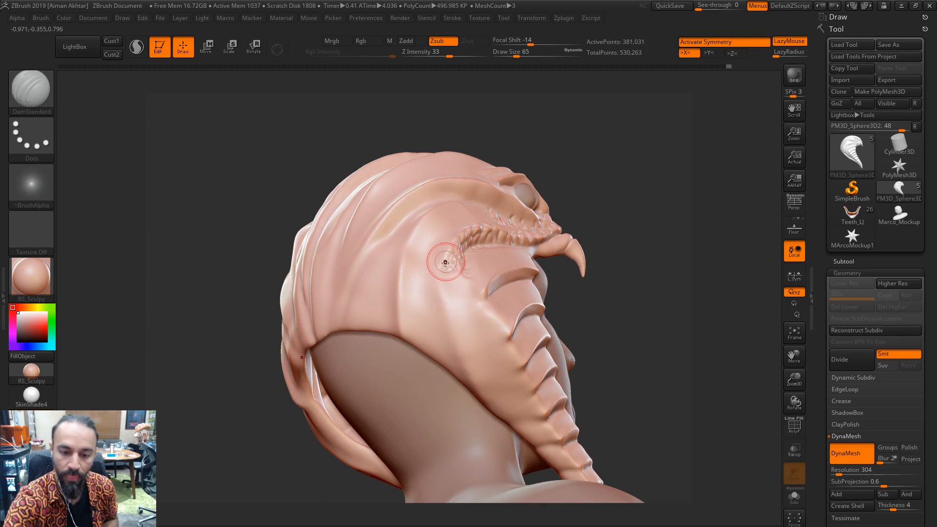
pyautogui.press('s')
pyautogui.moveTo(446, 263)
pyautogui.mouseDown()
pyautogui.moveTo(453, 264)
pyautogui.moveTo(436, 268)
pyautogui.moveTo(452, 349)
pyautogui.mouseUp()
pyautogui.keyDown('shift'); pyautogui.moveTo(449, 273); pyautogui.dragTo(456, 336); pyautogui.keyUp('shift')
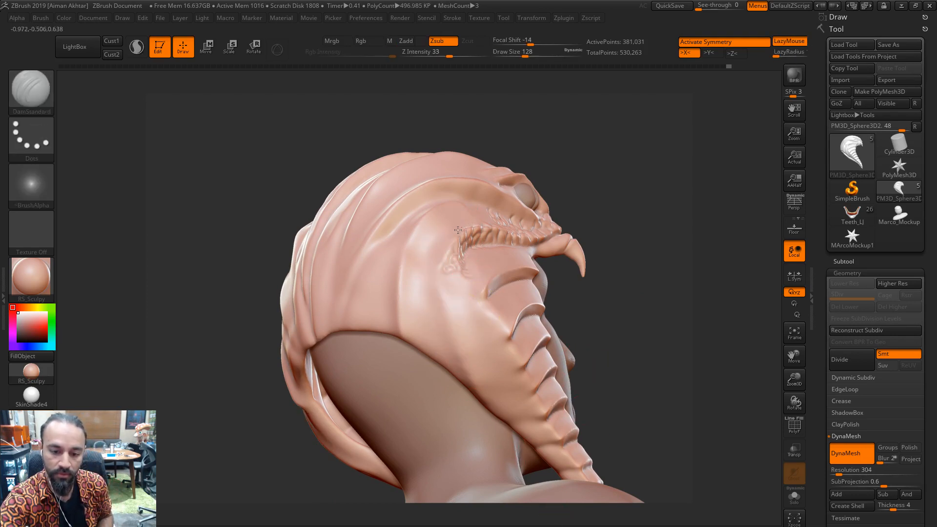
pyautogui.moveTo(454, 247); pyautogui.dragTo(508, 385)
# Deepen the creases between the eye ridge and the nape edge on the hood's side, smoothing behind the scale row
pyautogui.moveTo(637, 244)
pyautogui.keyDown('alt'); pyautogui.mouseDown()
pyautogui.moveTo(602, 241)
pyautogui.moveTo(685, 223)
pyautogui.moveTo(651, 215)
pyautogui.moveTo(641, 186)
pyautogui.mouseUp(); pyautogui.keyUp('alt')
pyautogui.moveTo(418, 281); pyautogui.dragTo(416, 315)
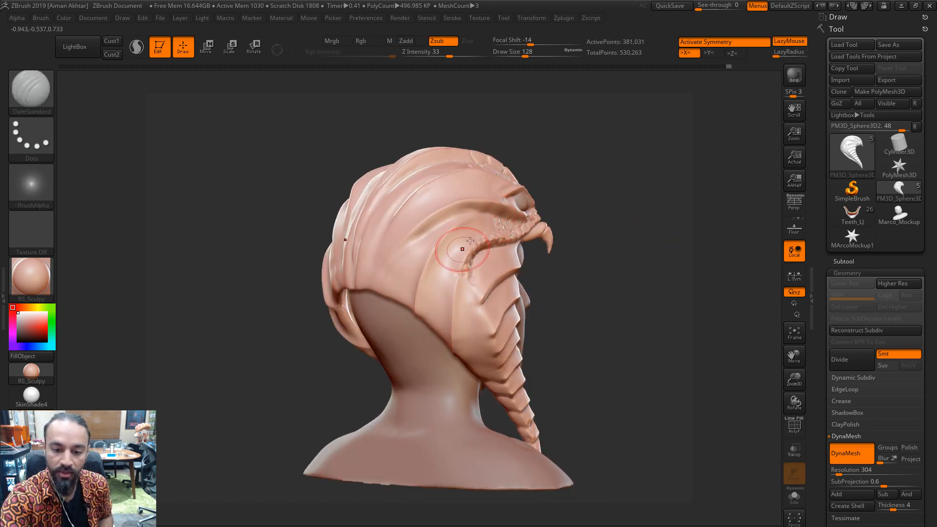
pyautogui.keyDown('shift'); pyautogui.moveTo(459, 248); pyautogui.dragTo(444, 244); pyautogui.keyUp('shift')
pyautogui.moveTo(494, 213); pyautogui.dragTo(417, 322)
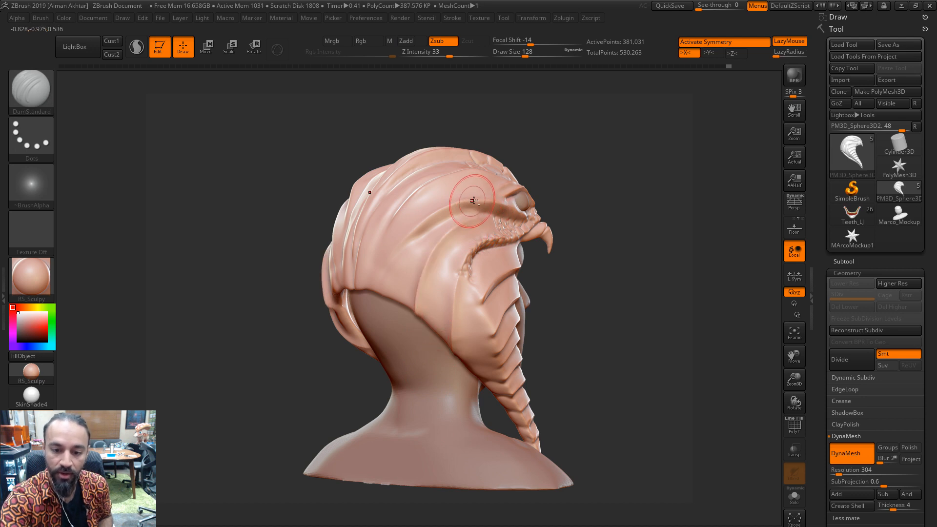
# Reshape the outer side fold in back view with the Move brush at draw size 112, smoothing its surface
pyautogui.keyDown('shift'); pyautogui.moveTo(596, 188); pyautogui.dragTo(482, 241); pyautogui.keyUp('shift')
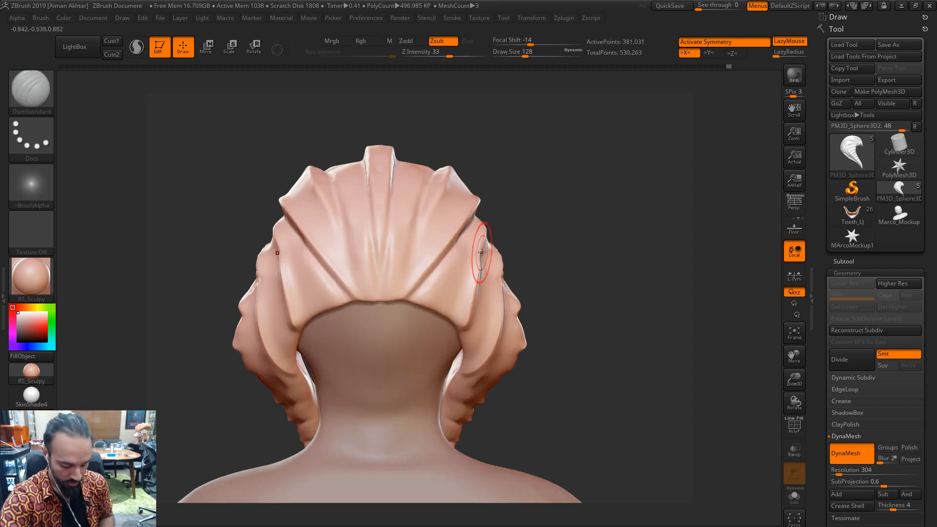
pyautogui.press('b')
pyautogui.press('m')
pyautogui.press('v')
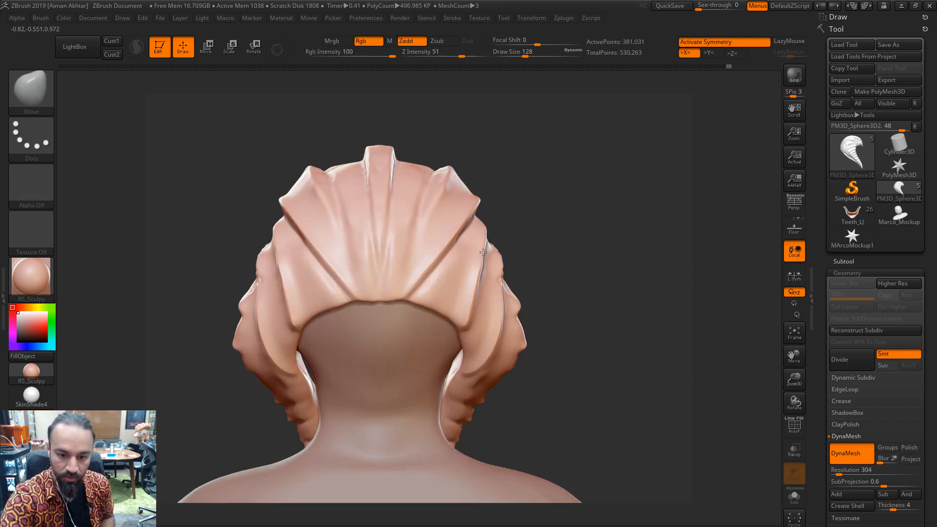
pyautogui.press('[')
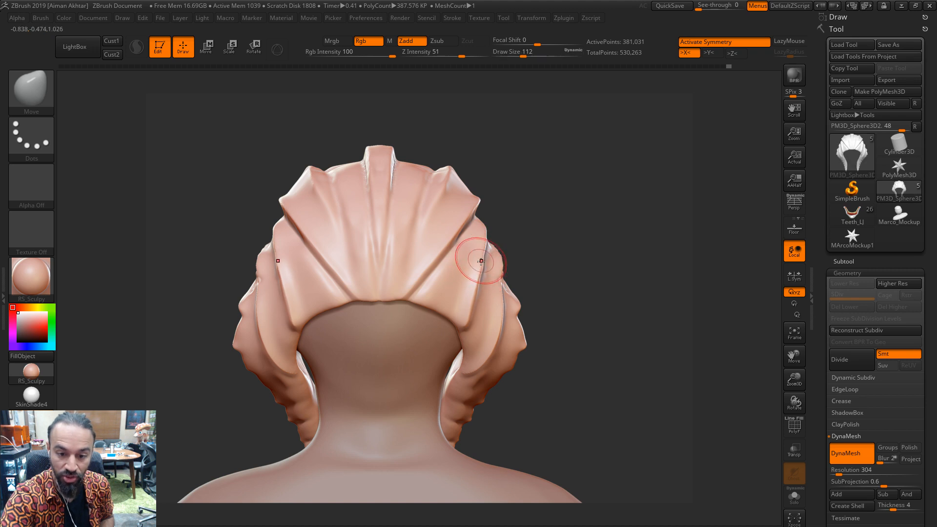
pyautogui.press('shift')
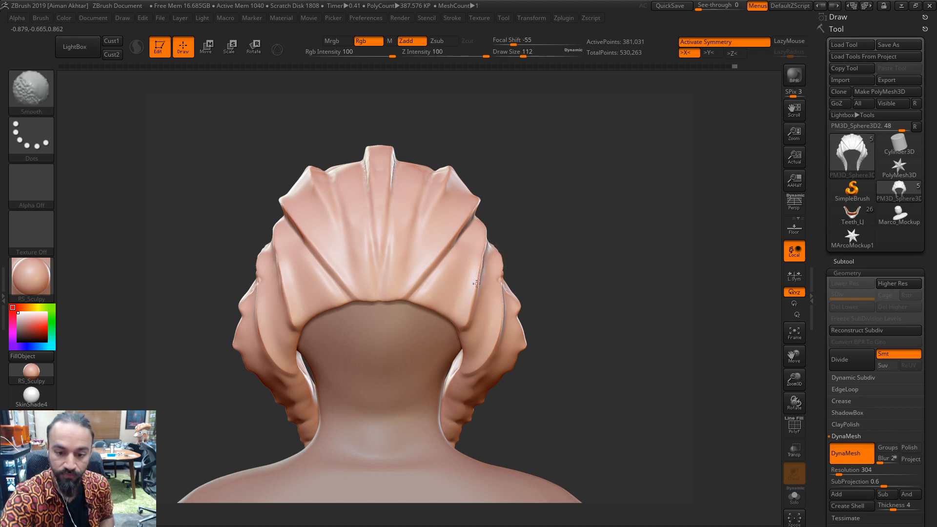
pyautogui.moveTo(482, 293)
pyautogui.mouseDown()
pyautogui.moveTo(440, 241)
pyautogui.moveTo(455, 313)
pyautogui.mouseUp()
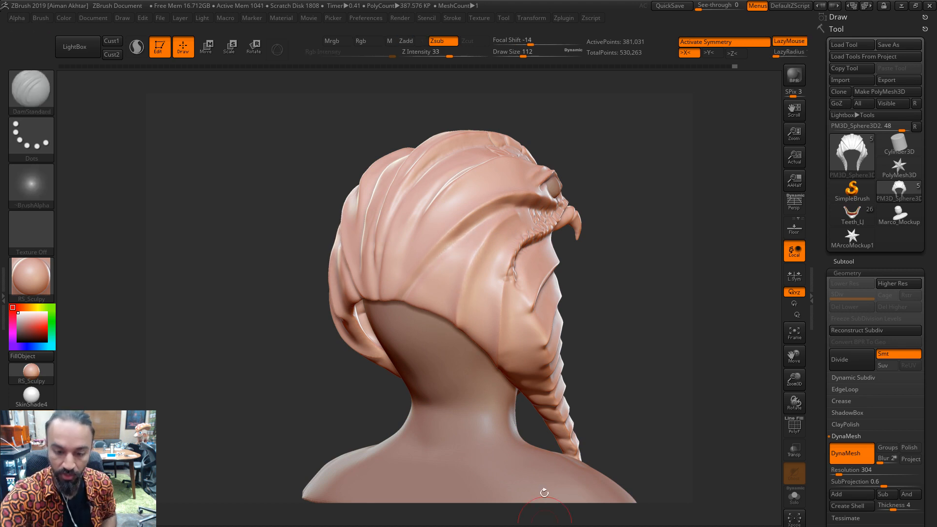
# Try to carve a long crease from the brow ridge behind the eye down to the nape edge
pyautogui.press('ctrl')
pyautogui.moveTo(507, 209)
pyautogui.mouseDown()
pyautogui.moveTo(470, 231)
pyautogui.moveTo(406, 299)
pyautogui.mouseUp()
pyautogui.hotkey('ctrl', 'z')
pyautogui.moveTo(507, 208)
pyautogui.mouseDown()
pyautogui.moveTo(469, 232)
pyautogui.moveTo(406, 299)
pyautogui.moveTo(488, 219)
pyautogui.moveTo(408, 297)
pyautogui.mouseUp()
pyautogui.hotkey('ctrl', 'z')
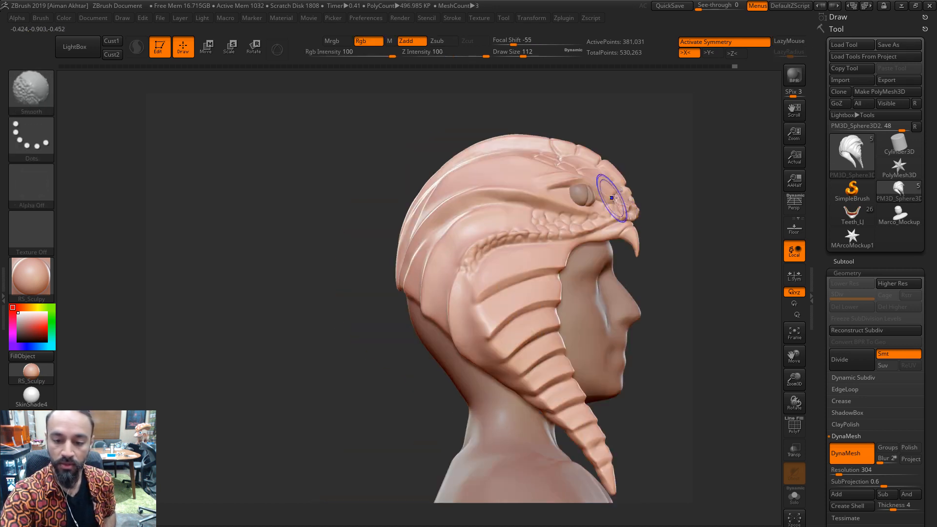
# Adjust the side folds behind the eye with the Move brush at draw size 97, smoothing toward the back of the hood
pyautogui.moveTo(613, 198); pyautogui.dragTo(681, 168)
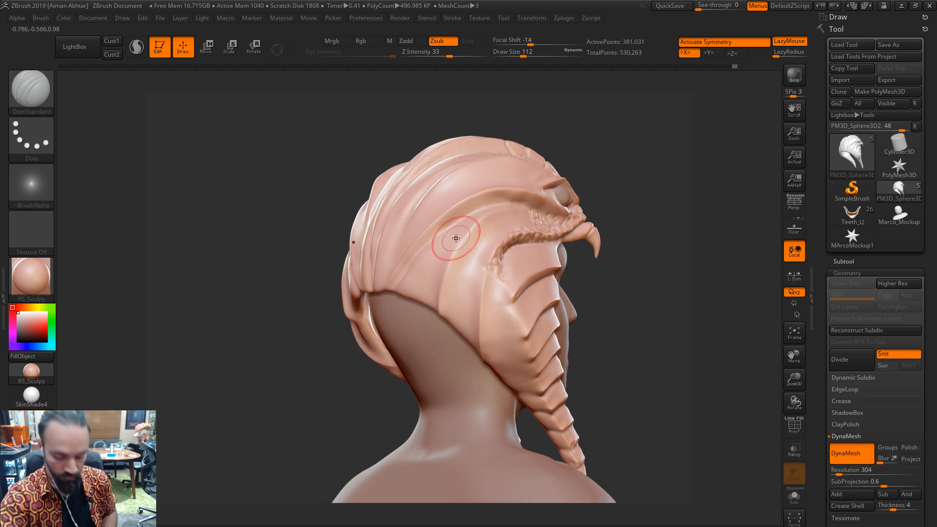
pyautogui.press('b')
pyautogui.press('m')
pyautogui.press('v')
pyautogui.moveTo(642, 141); pyautogui.dragTo(477, 194)
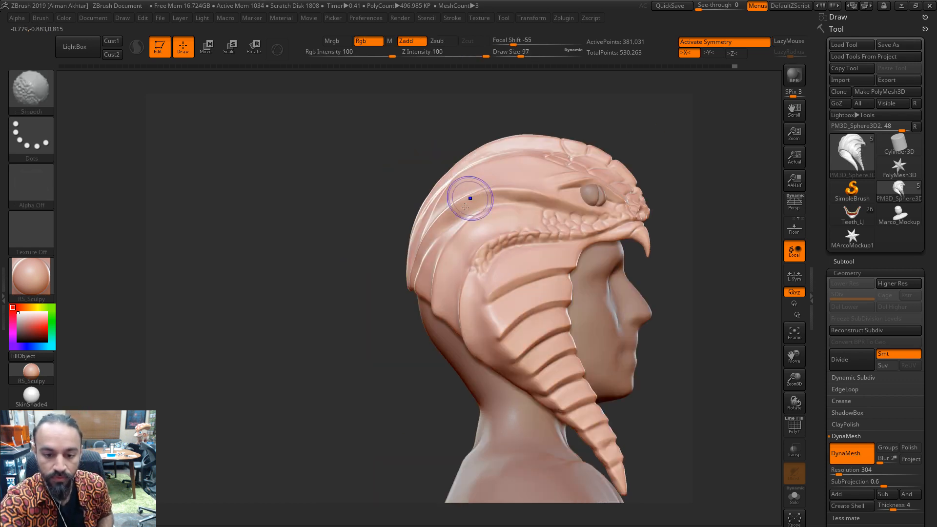
pyautogui.press('shift')
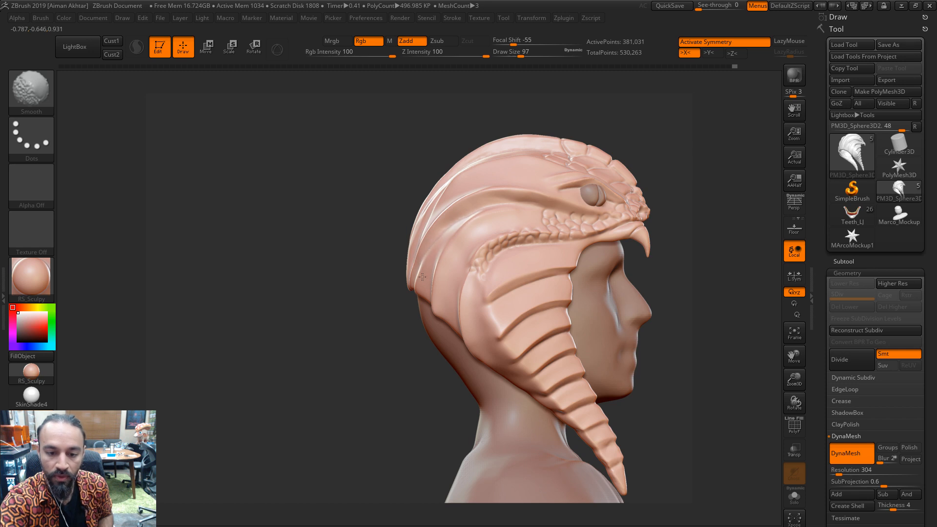
# Sharpen the ridge running back from the eye with the Pinch brush, smoothing it at draw size 41
pyautogui.moveTo(681, 164); pyautogui.dragTo(574, 265)
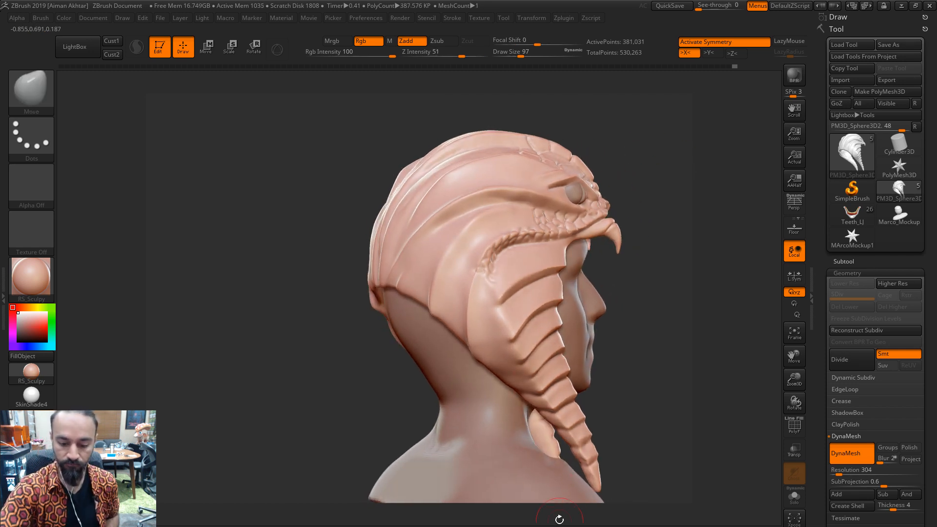
pyautogui.press('b')
pyautogui.press('p')
pyautogui.press('i')
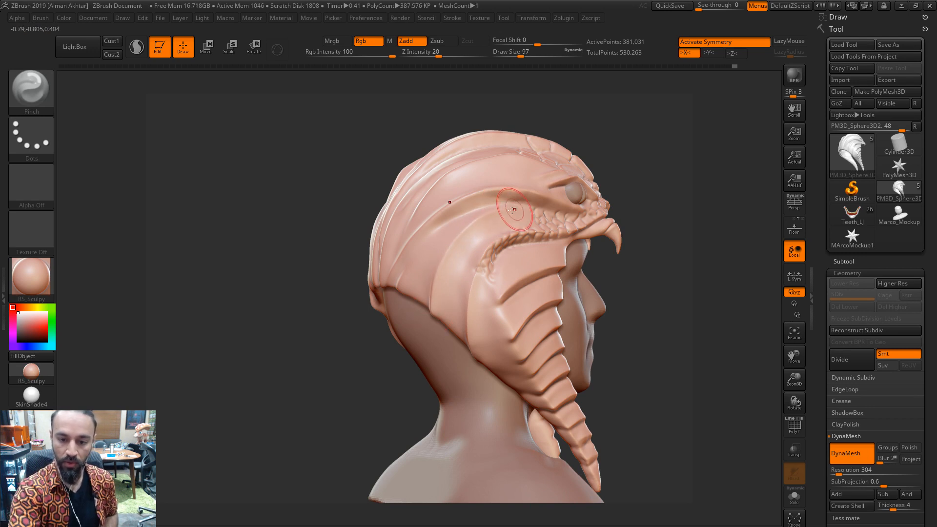
pyautogui.press('shift')
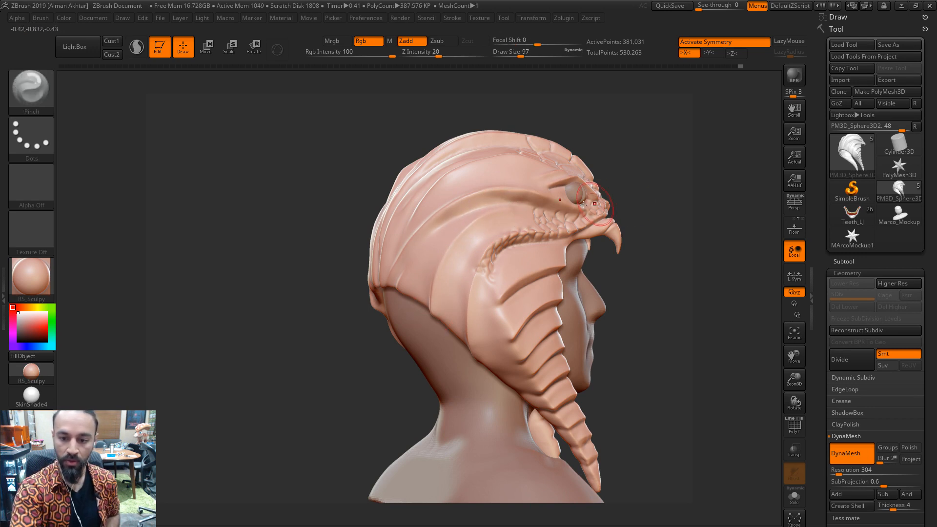
pyautogui.moveTo(628, 205)
pyautogui.mouseDown()
pyautogui.moveTo(671, 223)
pyautogui.moveTo(529, 211)
pyautogui.mouseUp()
pyautogui.press('shift')
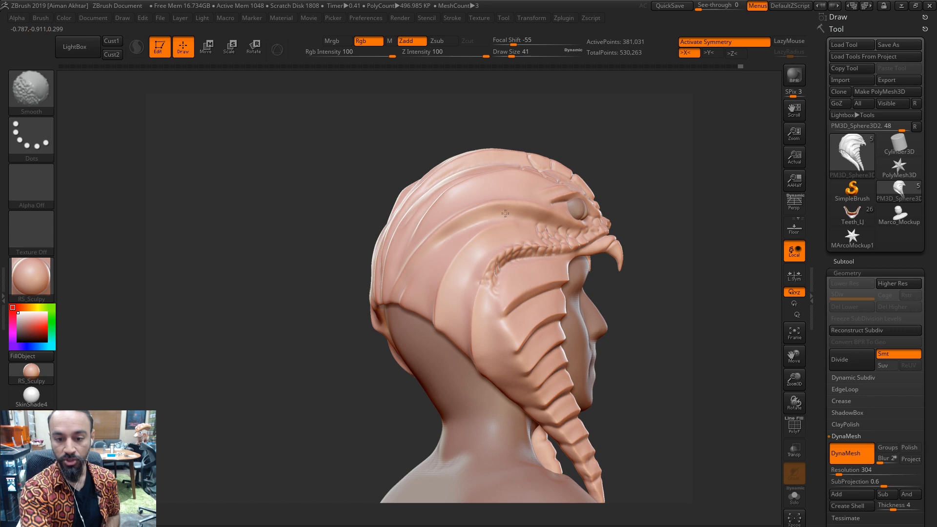
# Carve the crease from the brow ridge toward the nape with DamStandard at draw size 132, smoothing around it
pyautogui.moveTo(683, 279)
pyautogui.mouseDown()
pyautogui.moveTo(742, 281)
pyautogui.moveTo(699, 293)
pyautogui.mouseUp()
pyautogui.click(581, 526)
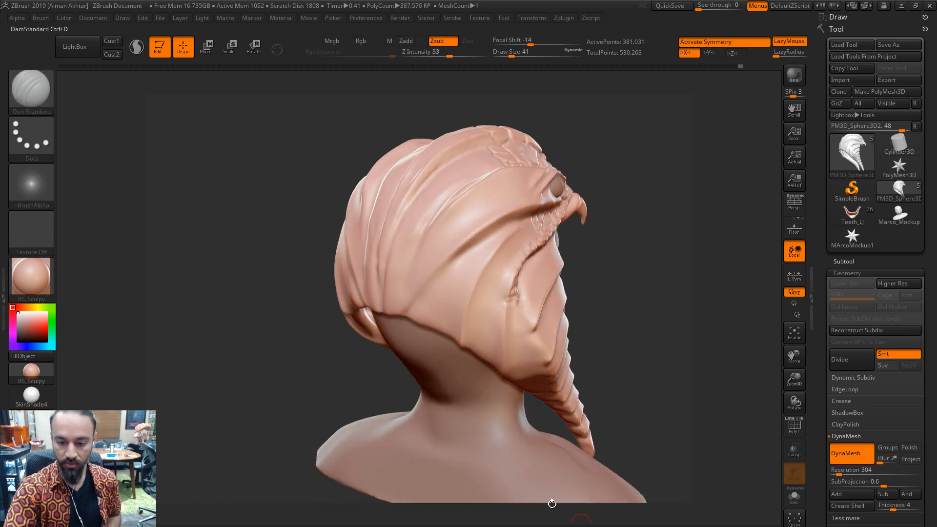
pyautogui.press('s')
pyautogui.moveTo(532, 214)
pyautogui.mouseDown()
pyautogui.moveTo(543, 211)
pyautogui.moveTo(448, 269)
pyautogui.moveTo(467, 252)
pyautogui.moveTo(411, 310)
pyautogui.mouseUp()
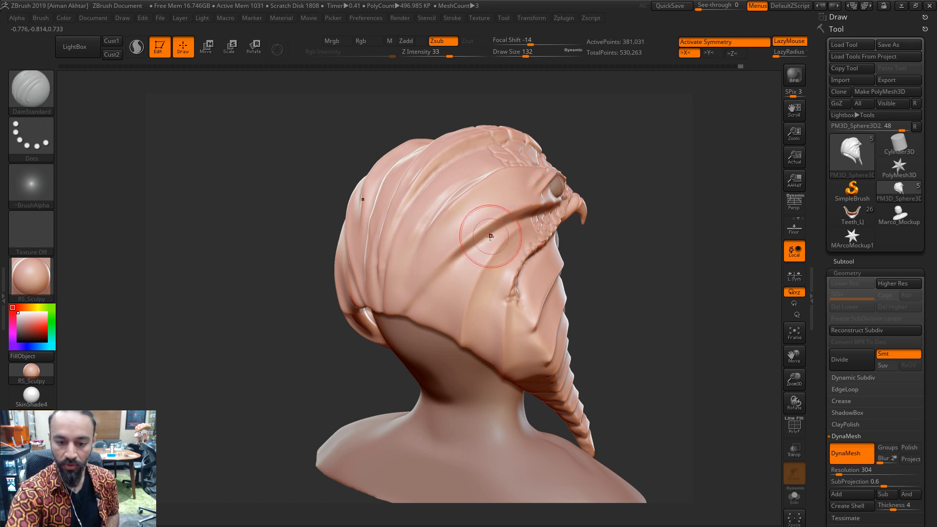
pyautogui.moveTo(656, 204)
pyautogui.keyDown('shift'); pyautogui.mouseDown()
pyautogui.moveTo(751, 219)
pyautogui.moveTo(405, 274)
pyautogui.mouseUp(); pyautogui.keyUp('shift')
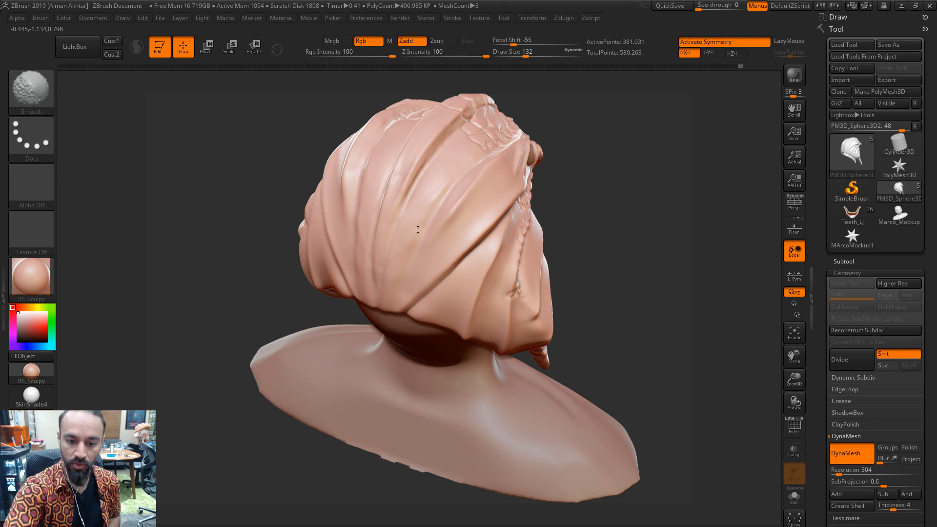
# Deepen the groove beside the central back ridge down to the hood's lower edge with DamStandard at draw size 94
pyautogui.moveTo(424, 177)
pyautogui.mouseDown()
pyautogui.moveTo(378, 288)
pyautogui.moveTo(412, 187)
pyautogui.mouseUp()
pyautogui.press('s')
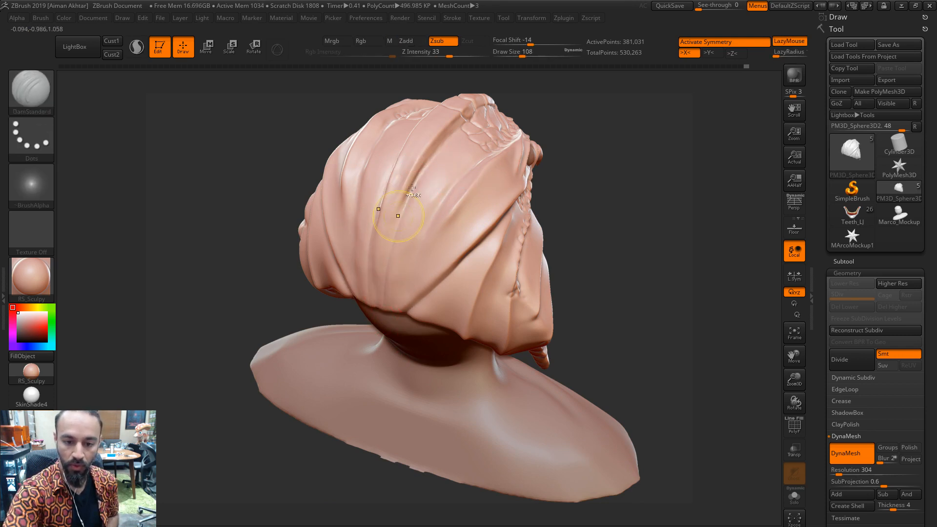
pyautogui.moveTo(612, 132)
pyautogui.mouseDown()
pyautogui.moveTo(526, 136)
pyautogui.moveTo(427, 164)
pyautogui.mouseUp()
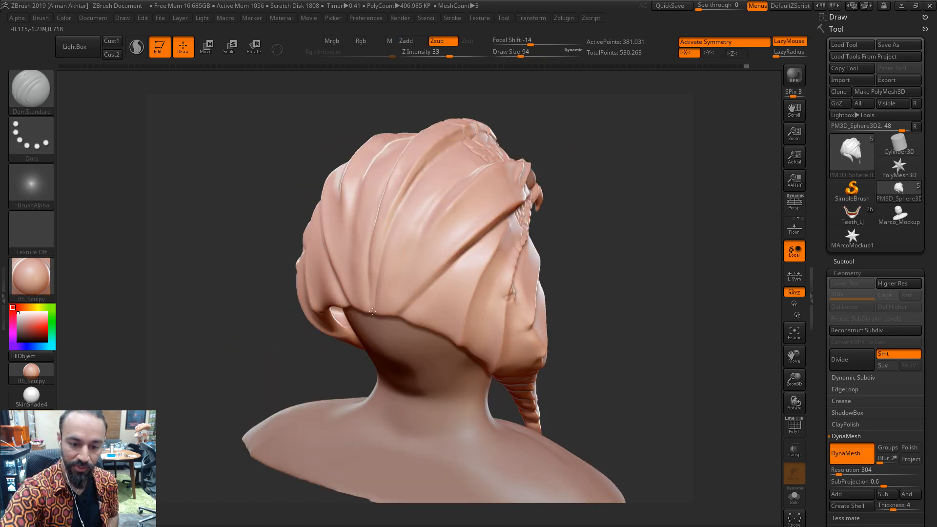
pyautogui.moveTo(609, 132)
pyautogui.keyDown('shift'); pyautogui.mouseDown()
pyautogui.moveTo(517, 155)
pyautogui.moveTo(567, 168)
pyautogui.mouseUp(); pyautogui.keyUp('shift')
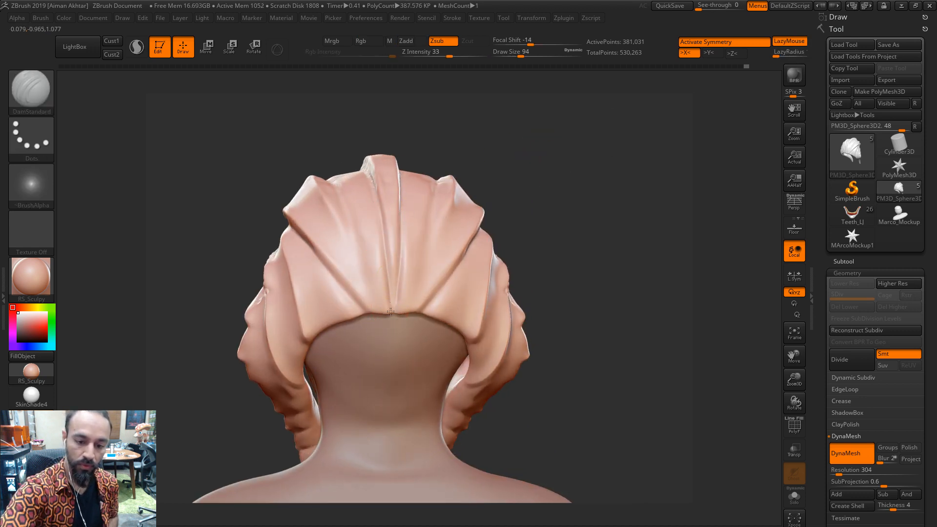
pyautogui.moveTo(390, 312); pyautogui.dragTo(392, 324)
pyautogui.keyDown('shift'); pyautogui.moveTo(519, 199); pyautogui.dragTo(514, 197); pyautogui.keyUp('shift')
# Carve a symmetrical crease from the upper fold peaks down to the nape edge, undoing and redrawing the stroke until clean
pyautogui.moveTo(458, 192); pyautogui.dragTo(412, 332)
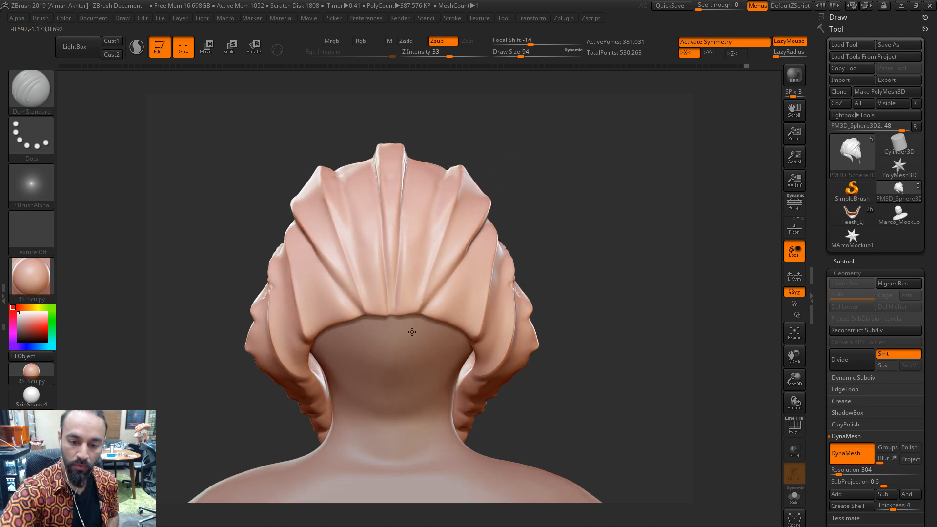
pyautogui.hotkey('ctrl', 'z')
pyautogui.moveTo(457, 194); pyautogui.dragTo(412, 315)
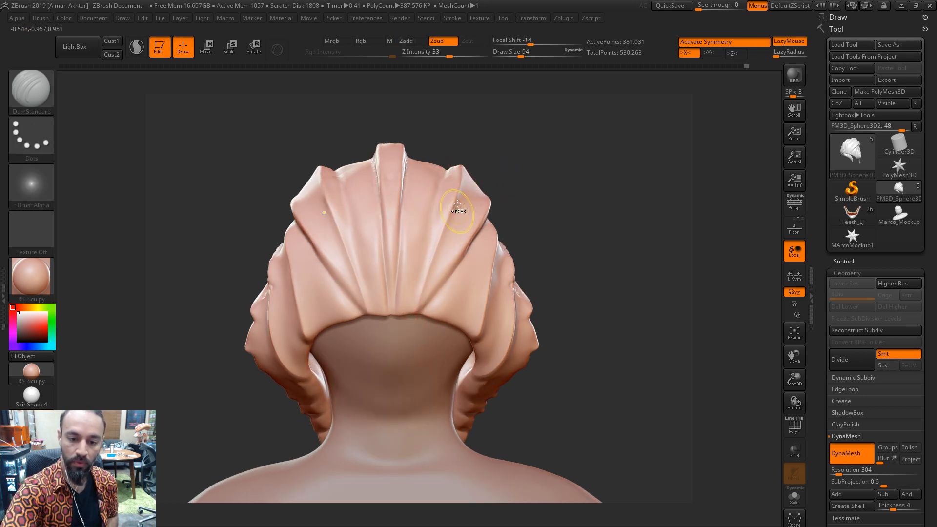
pyautogui.hotkey('ctrl', 'z')
pyautogui.moveTo(457, 196); pyautogui.dragTo(415, 315)
pyautogui.hotkey('ctrl', 'z')
pyautogui.moveTo(457, 193); pyautogui.dragTo(413, 316)
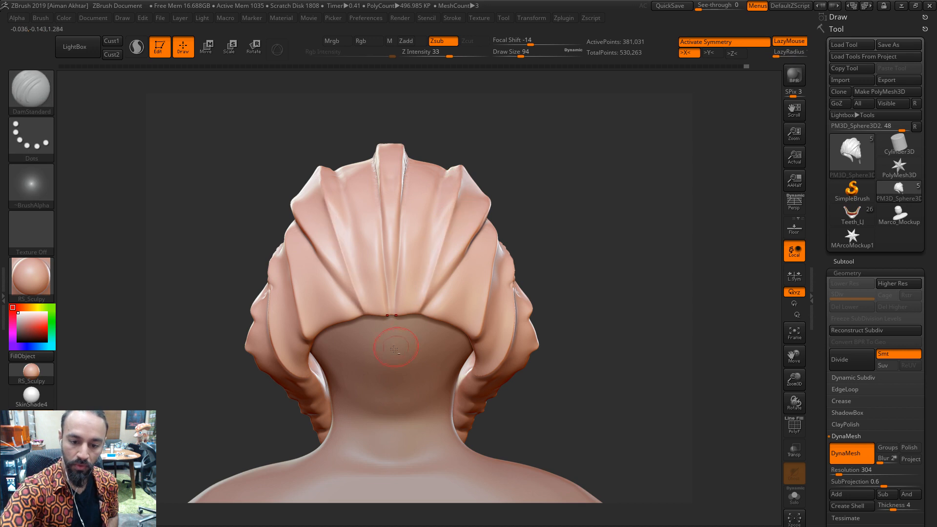
# Carve the inner back creases between the central ridge and the fold peaks with DamStandard at draw size 124
pyautogui.press('s')
pyautogui.moveTo(441, 189); pyautogui.dragTo(445, 189)
pyautogui.moveTo(448, 195); pyautogui.dragTo(422, 273)
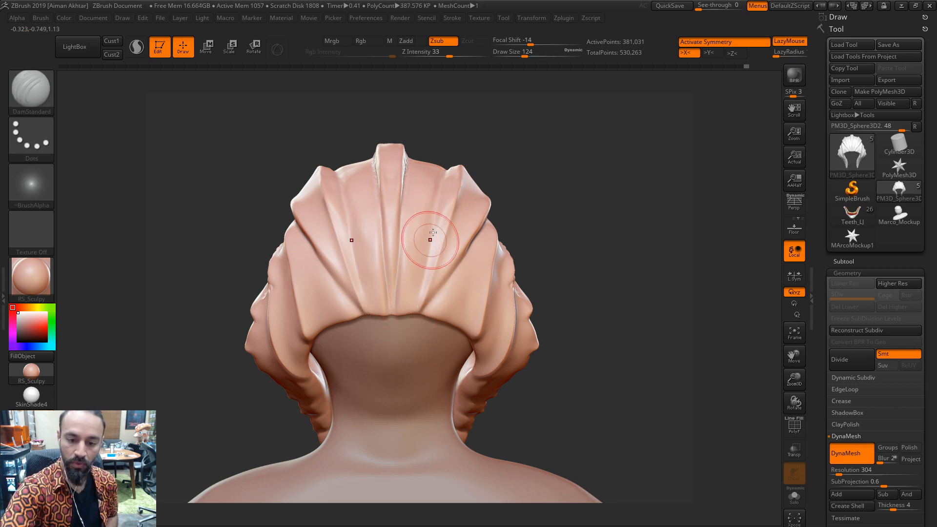
pyautogui.hotkey('ctrl', 'z')
pyautogui.moveTo(436, 210); pyautogui.dragTo(420, 292)
pyautogui.moveTo(529, 171)
pyautogui.mouseDown()
pyautogui.moveTo(550, 178)
pyautogui.moveTo(435, 221)
pyautogui.moveTo(430, 211)
pyautogui.mouseUp()
pyautogui.moveTo(352, 178); pyautogui.dragTo(379, 322)
pyautogui.keyDown('shift'); pyautogui.moveTo(585, 127); pyautogui.dragTo(573, 132); pyautogui.keyUp('shift')
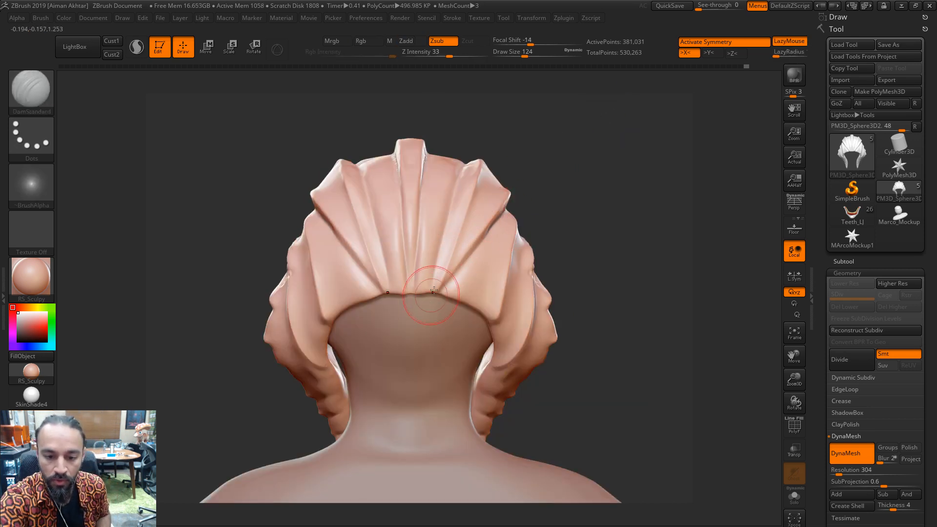
# Deepen the diagonal back crease down to the nape edge, smoothing the edge's middle at draw size 87
pyautogui.moveTo(497, 213); pyautogui.dragTo(441, 285)
pyautogui.press('s')
pyautogui.moveTo(474, 253); pyautogui.dragTo(472, 253)
pyautogui.press('shift')
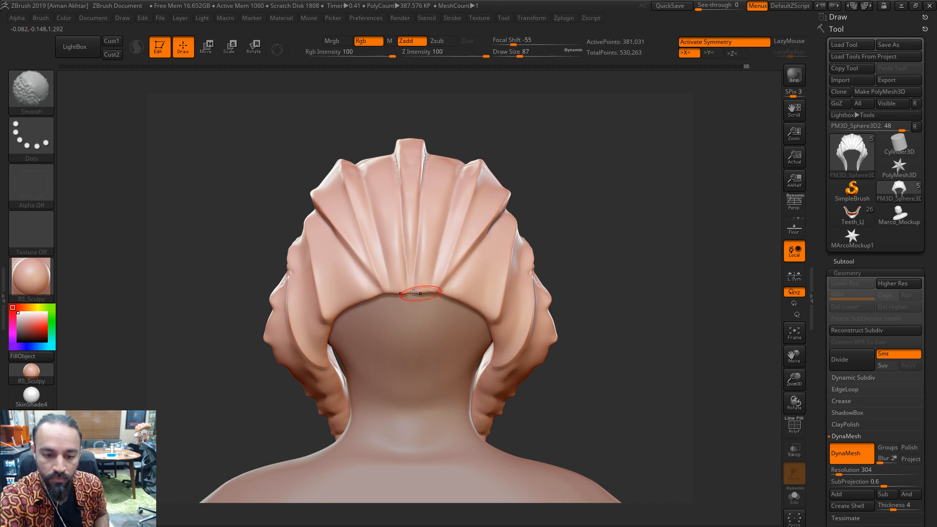
# Adjust the middle of the hood's nape edge with the Move brush
pyautogui.press('b')
pyautogui.press('m')
pyautogui.press('v')
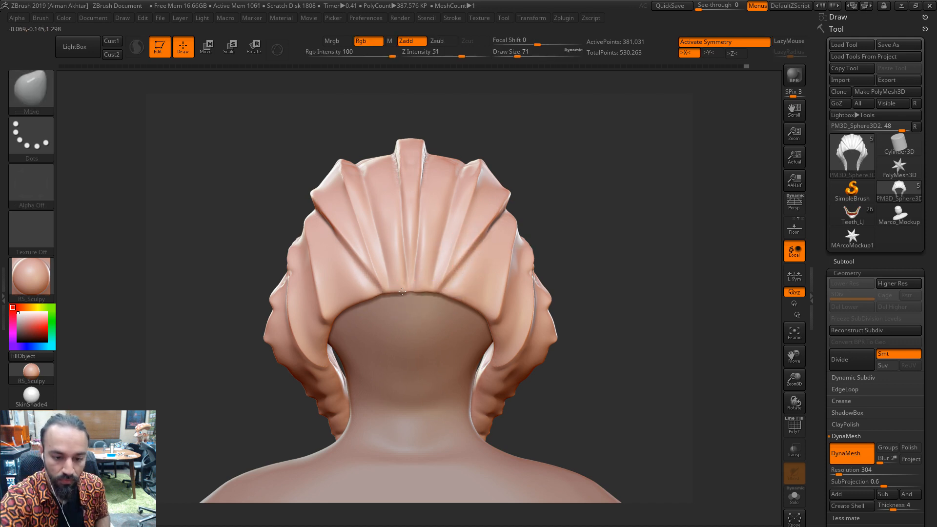
pyautogui.press('s')
pyautogui.moveTo(396, 292)
pyautogui.mouseDown()
pyautogui.moveTo(363, 304)
pyautogui.moveTo(403, 317)
pyautogui.mouseUp()
pyautogui.press('s')
pyautogui.press('s')
# Adjust the hood's rear outline above the nape with the Move brush at draw size 77
pyautogui.moveTo(638, 226); pyautogui.dragTo(538, 267)
pyautogui.moveTo(679, 222); pyautogui.dragTo(588, 202)
pyautogui.moveTo(608, 166)
pyautogui.keyDown('alt'); pyautogui.mouseDown()
pyautogui.moveTo(617, 171)
pyautogui.moveTo(619, 215)
pyautogui.mouseUp(); pyautogui.keyUp('alt')
pyautogui.press('s')
pyautogui.moveTo(295, 241); pyautogui.dragTo(283, 242)
pyautogui.press('s')
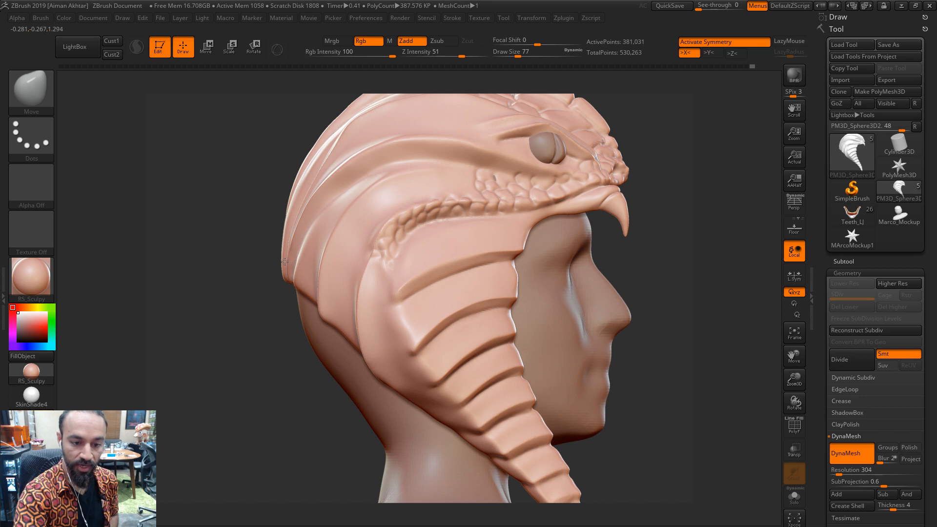
# Reshape the upper side fold with the Move brush at draw size 112 and smooth it at draw size 94
pyautogui.keyDown('alt'); pyautogui.moveTo(268, 337); pyautogui.dragTo(310, 367); pyautogui.keyUp('alt')
pyautogui.press('s')
pyautogui.moveTo(384, 199); pyautogui.dragTo(390, 199)
pyautogui.moveTo(248, 314)
pyautogui.mouseDown()
pyautogui.moveTo(266, 317)
pyautogui.moveTo(342, 264)
pyautogui.moveTo(418, 156)
pyautogui.mouseUp()
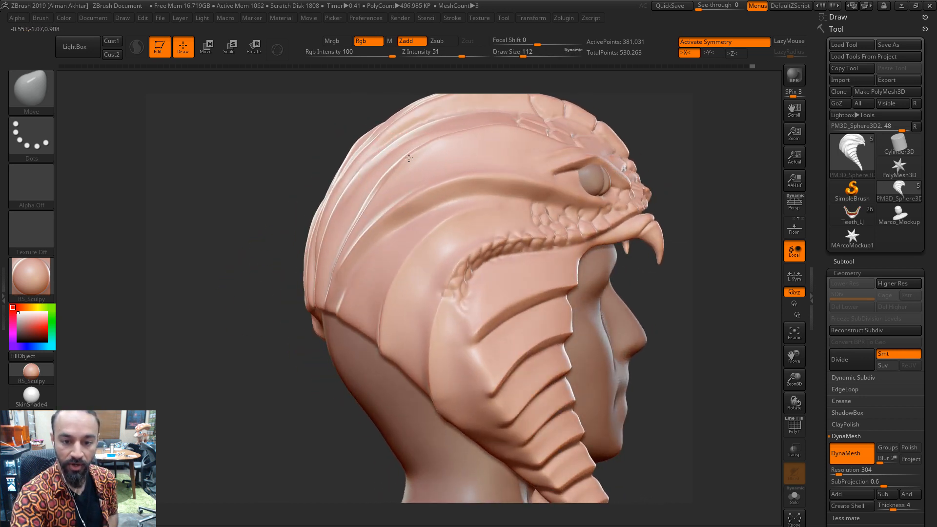
pyautogui.keyDown('shift'); pyautogui.moveTo(269, 239); pyautogui.dragTo(233, 243); pyautogui.keyUp('shift')
pyautogui.moveTo(433, 147)
pyautogui.mouseDown()
pyautogui.moveTo(412, 157)
pyautogui.moveTo(467, 137)
pyautogui.moveTo(407, 162)
pyautogui.mouseUp()
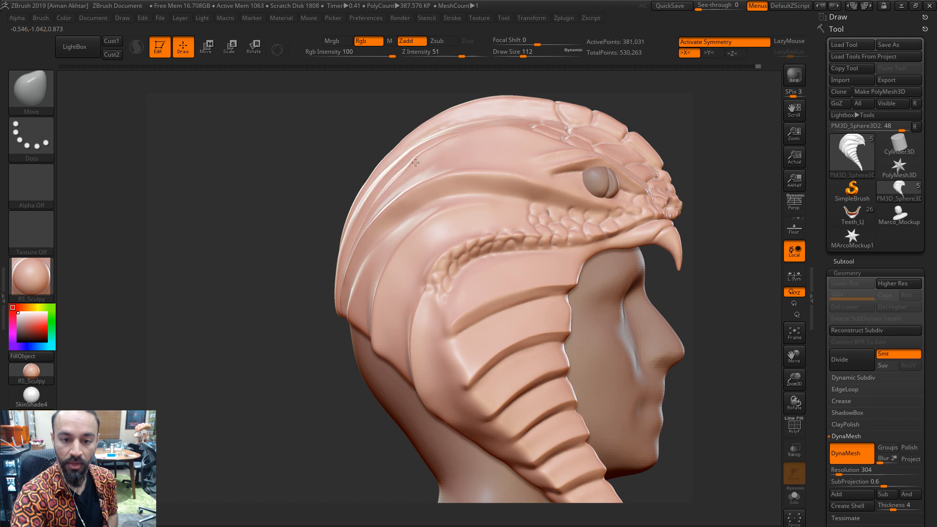
pyautogui.press('[')
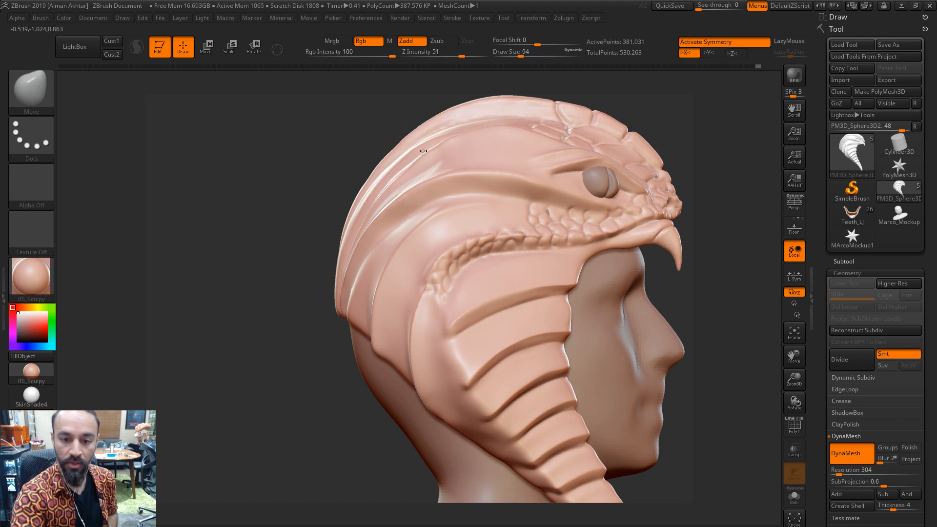
pyautogui.press('shift')
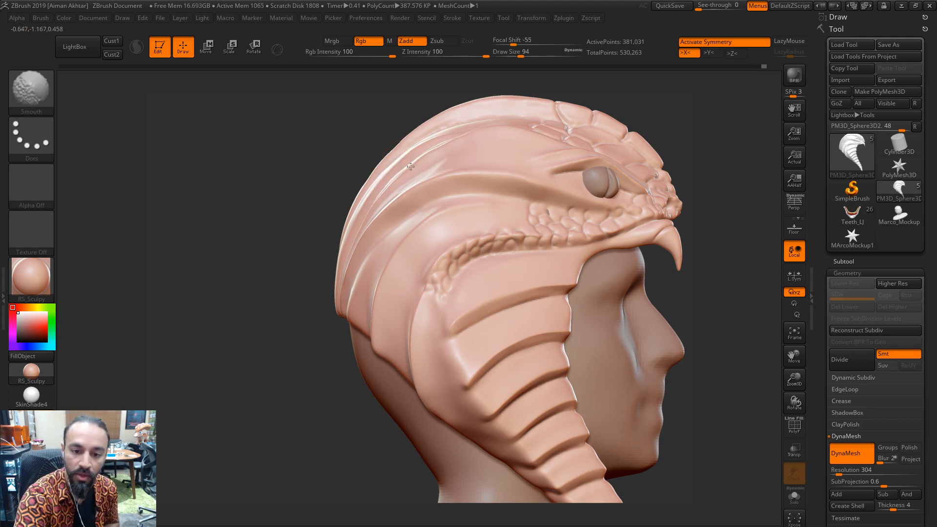
# Sharpen the upper side fold behind the eye with the Pinch brush, reducing the draw size to 51
pyautogui.moveTo(711, 115); pyautogui.dragTo(470, 150)
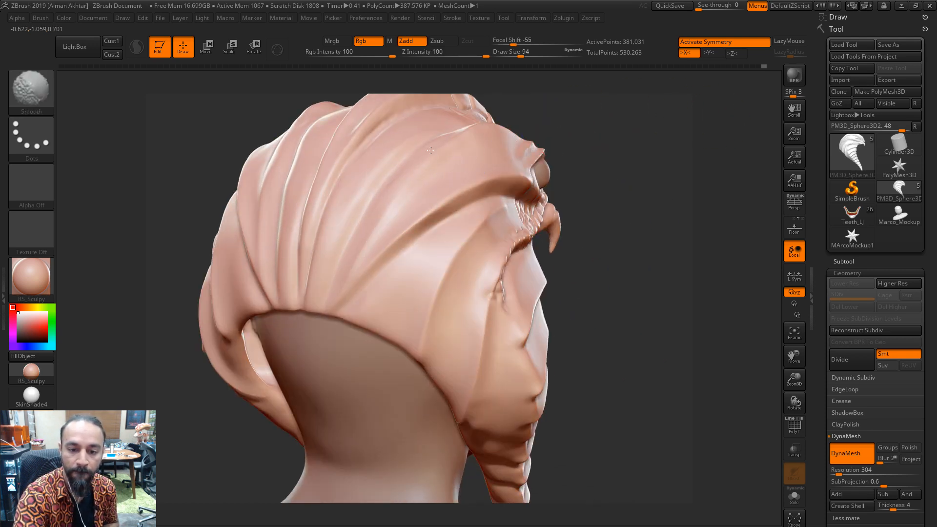
pyautogui.moveTo(628, 151)
pyautogui.mouseDown()
pyautogui.moveTo(632, 203)
pyautogui.moveTo(604, 189)
pyautogui.mouseUp()
pyautogui.press('b')
pyautogui.press('p')
pyautogui.press('i')
pyautogui.press('s')
pyautogui.moveTo(489, 157); pyautogui.dragTo(484, 157)
pyautogui.moveTo(628, 136); pyautogui.dragTo(617, 156)
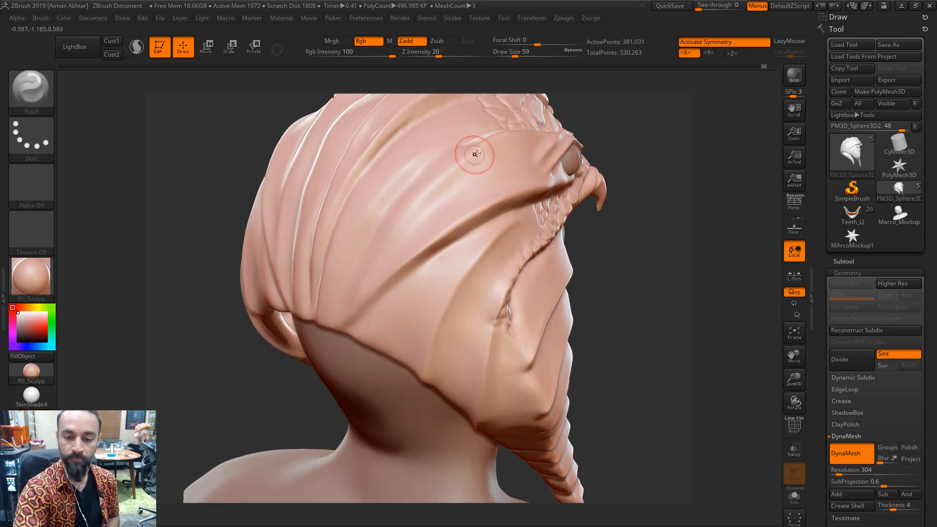
pyautogui.press('s')
pyautogui.moveTo(483, 149); pyautogui.dragTo(480, 149)
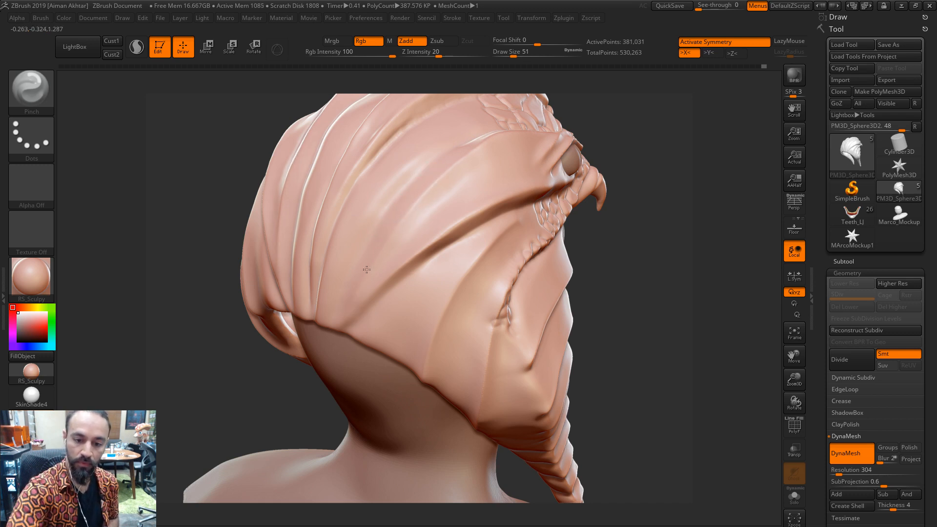
# Smooth the broad side fold above the diagonal crease and flatten it with hPolish at draw size 120
pyautogui.press('shift')
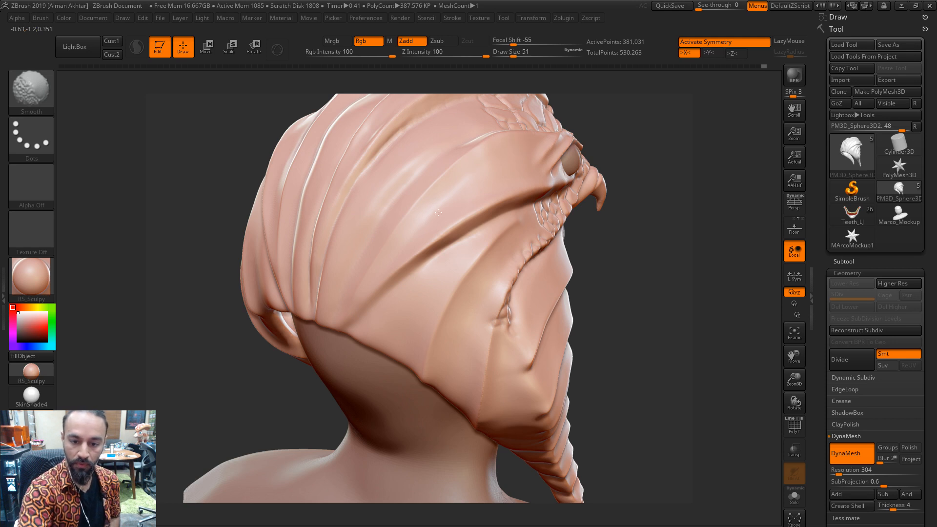
pyautogui.press('b')
pyautogui.press('h')
pyautogui.press('p')
pyautogui.press('s')
pyautogui.moveTo(466, 188); pyautogui.dragTo(478, 184)
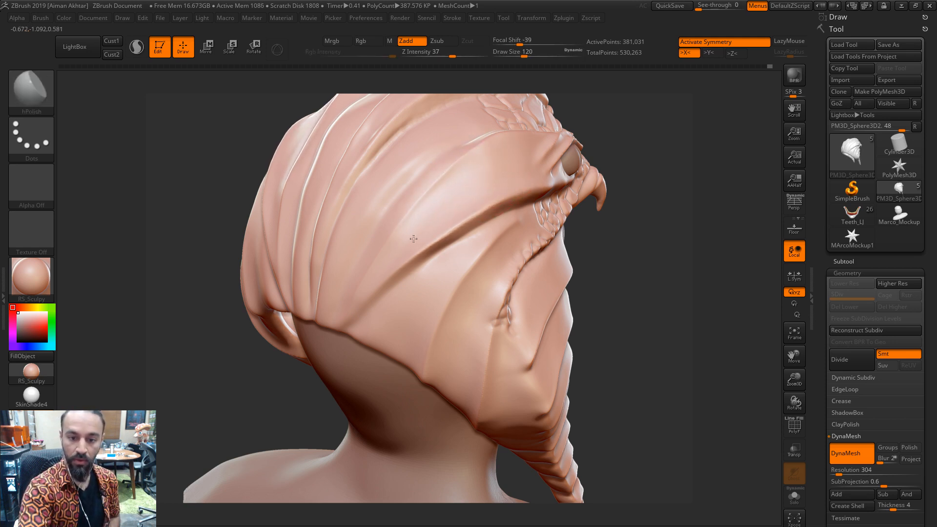
# Polish the back folds beside the central ridge with hPolish at draw size 65 and smooth them toward the nape
pyautogui.moveTo(611, 197); pyautogui.dragTo(655, 203)
pyautogui.keyDown('alt'); pyautogui.moveTo(588, 224); pyautogui.dragTo(517, 220); pyautogui.keyUp('alt')
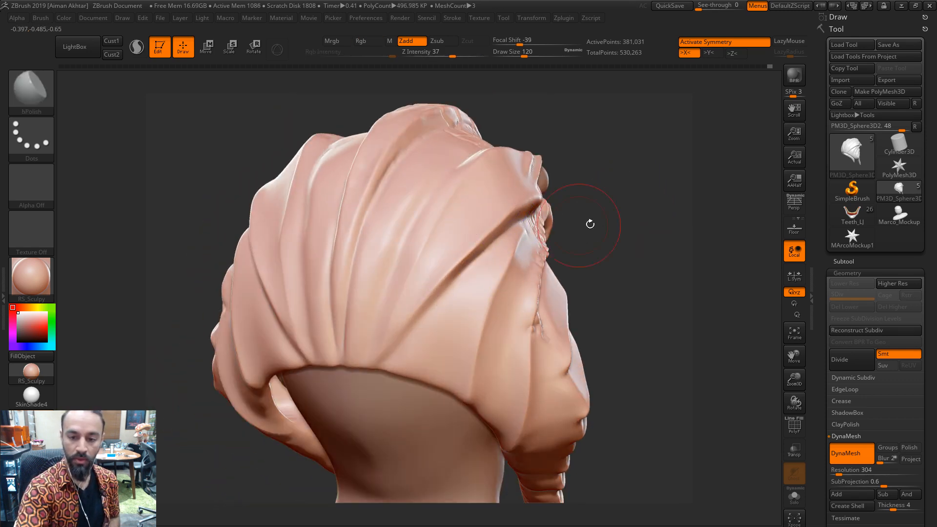
pyautogui.moveTo(591, 219); pyautogui.dragTo(622, 233)
pyautogui.press('s')
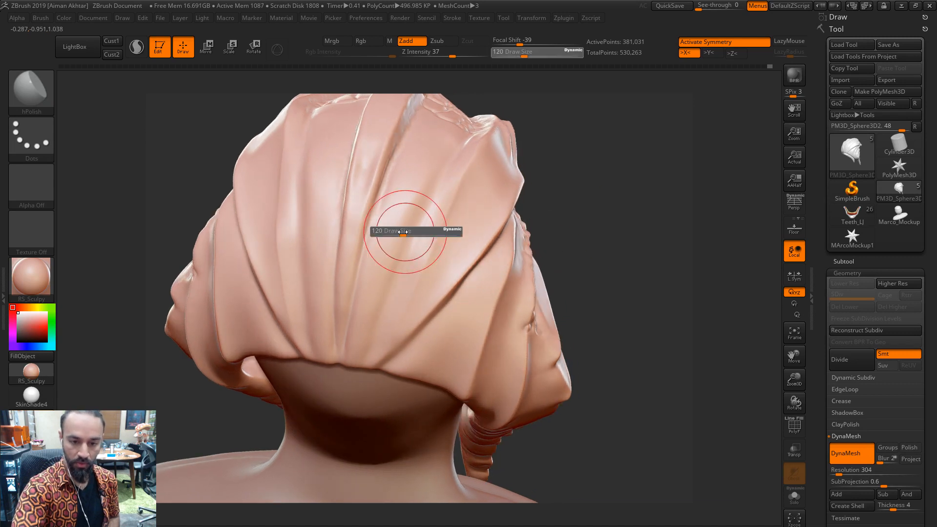
pyautogui.moveTo(405, 232); pyautogui.dragTo(398, 233)
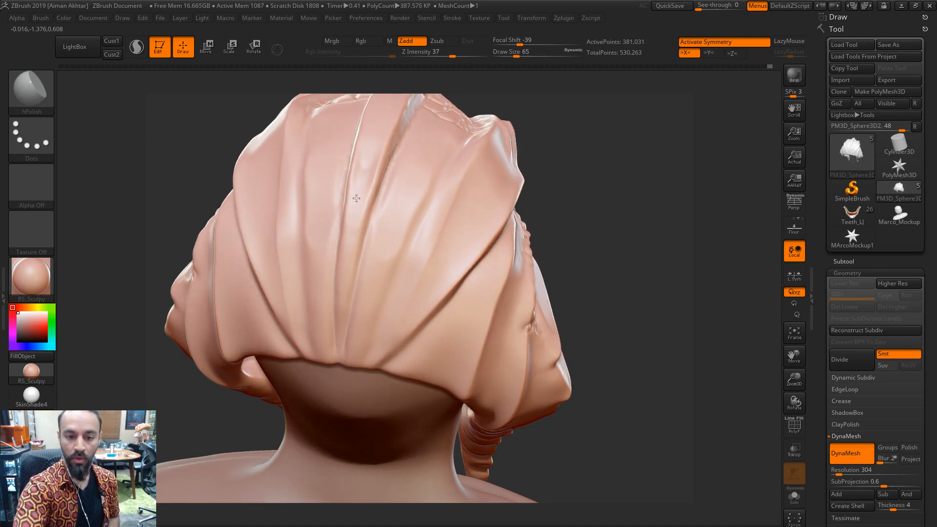
pyautogui.press('shift')
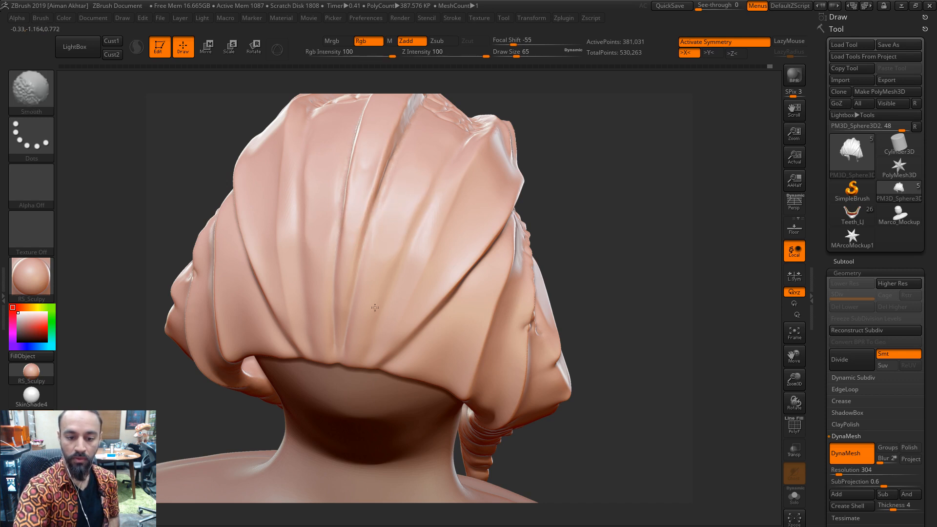
# Carve the back crease down to the nape edge with DamStandard at draw size 97
pyautogui.press('b')
pyautogui.press('d')
pyautogui.press('s')
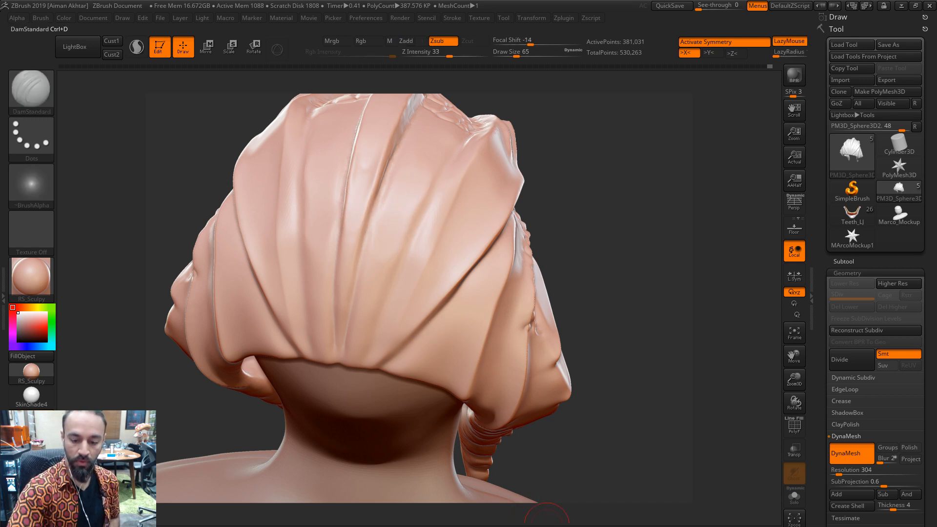
pyautogui.press('s')
pyautogui.moveTo(462, 158); pyautogui.dragTo(466, 158)
pyautogui.moveTo(519, 120)
pyautogui.mouseDown()
pyautogui.moveTo(518, 140)
pyautogui.moveTo(473, 119)
pyautogui.mouseUp()
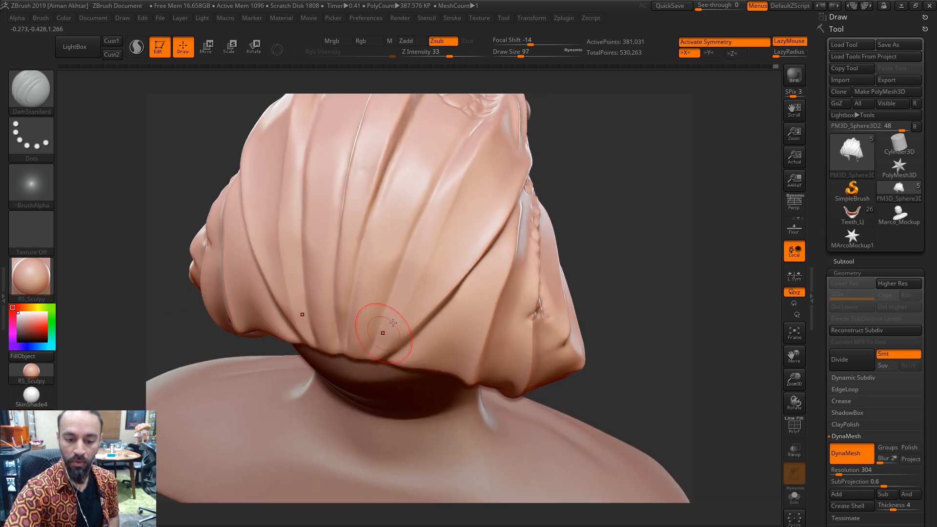
# Try carving a crease along the upper side fold behind the eye with DamStandard, undoing each stroke
pyautogui.keyDown('shift'); pyautogui.moveTo(599, 146); pyautogui.dragTo(634, 145); pyautogui.keyUp('shift')
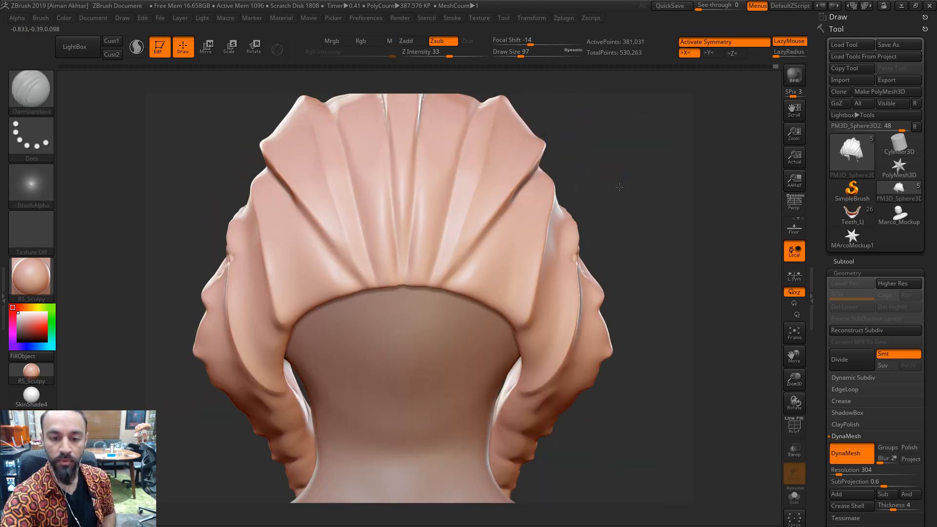
pyautogui.keyDown('alt'); pyautogui.moveTo(620, 187); pyautogui.dragTo(599, 240); pyautogui.keyUp('alt')
pyautogui.moveTo(588, 176); pyautogui.dragTo(513, 195)
pyautogui.keyDown('alt'); pyautogui.moveTo(643, 159); pyautogui.dragTo(686, 162); pyautogui.keyUp('alt')
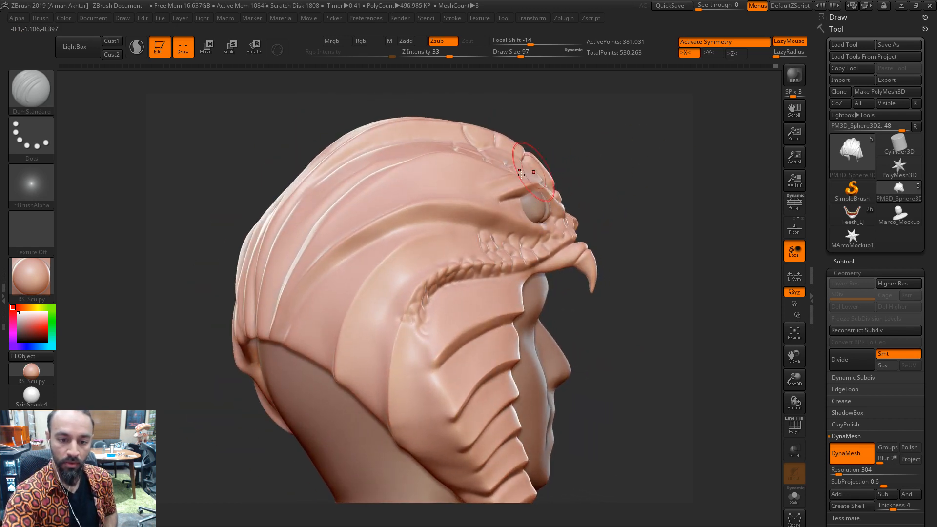
pyautogui.moveTo(562, 161); pyautogui.dragTo(585, 158)
pyautogui.press('s')
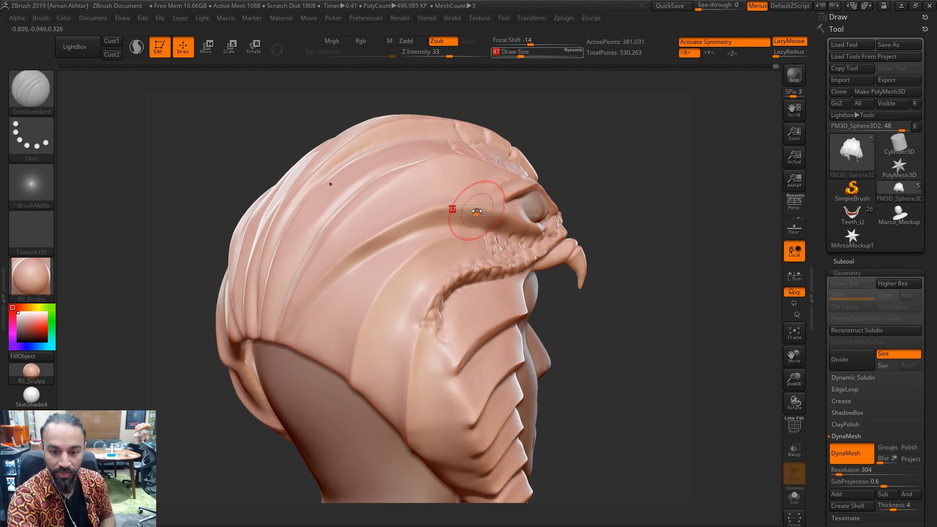
pyautogui.moveTo(477, 211)
pyautogui.mouseDown()
pyautogui.moveTo(399, 224)
pyautogui.moveTo(479, 210)
pyautogui.moveTo(449, 207)
pyautogui.moveTo(358, 246)
pyautogui.mouseUp()
pyautogui.hotkey('ctrl', 'z')
pyautogui.press('s')
pyautogui.moveTo(400, 222)
pyautogui.mouseDown()
pyautogui.moveTo(303, 317)
pyautogui.moveTo(345, 257)
pyautogui.moveTo(332, 268)
pyautogui.mouseUp()
pyautogui.hotkey('ctrl', 'z')
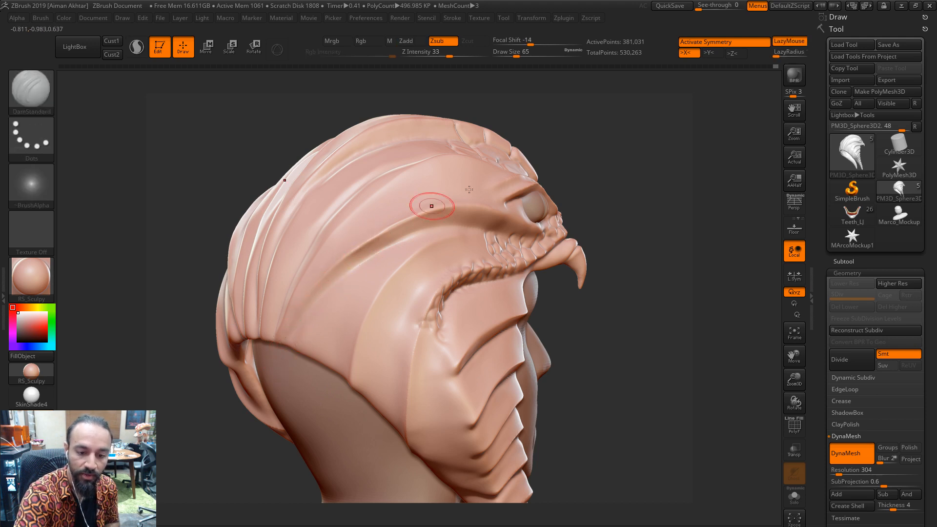
# Sharpen the crown fold leading to the scales with the Pinch brush at draw size 90, smoothing along its length
pyautogui.moveTo(431, 206); pyautogui.dragTo(401, 241, button='right')
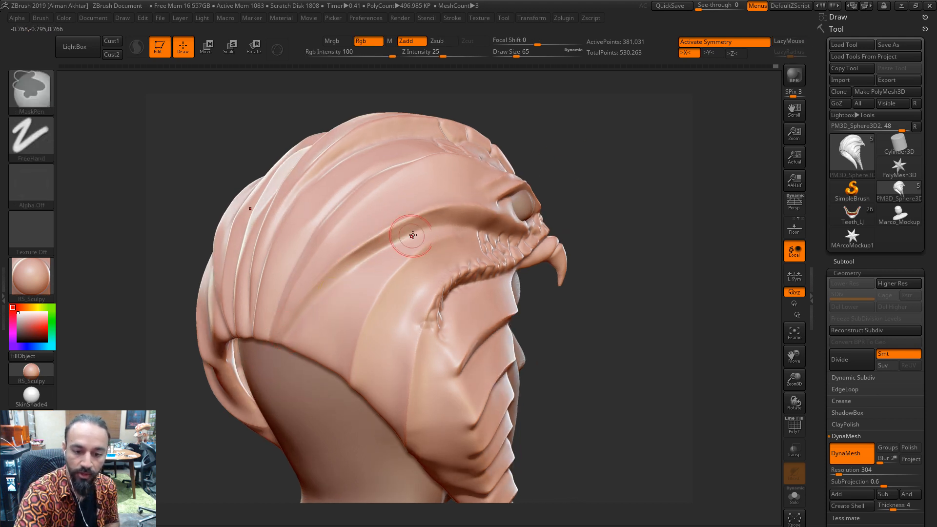
pyautogui.moveTo(639, 151)
pyautogui.mouseDown(button='right')
pyautogui.moveTo(630, 161)
pyautogui.moveTo(573, 152)
pyautogui.mouseUp(button='right')
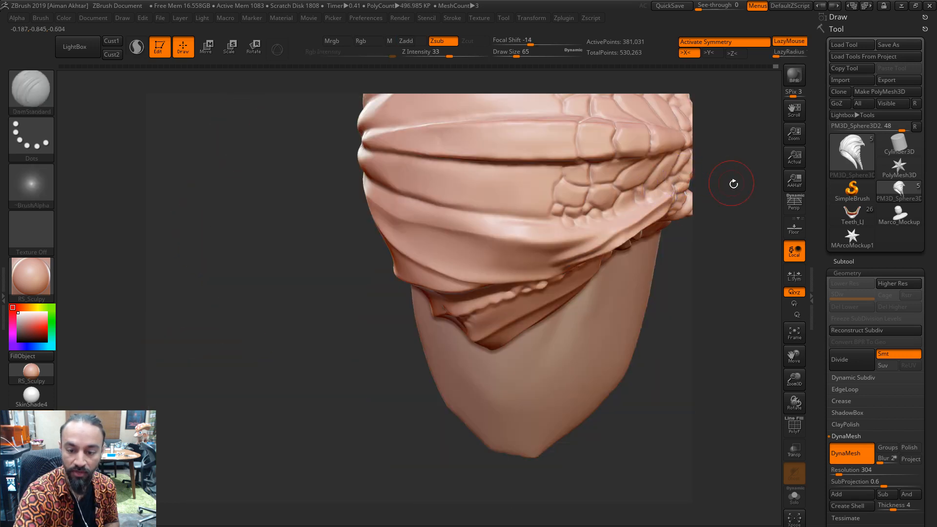
pyautogui.moveTo(733, 184)
pyautogui.keyDown('ctrl'); pyautogui.mouseDown(button='right')
pyautogui.moveTo(739, 195)
pyautogui.moveTo(612, 277)
pyautogui.mouseUp(button='right'); pyautogui.keyUp('ctrl')
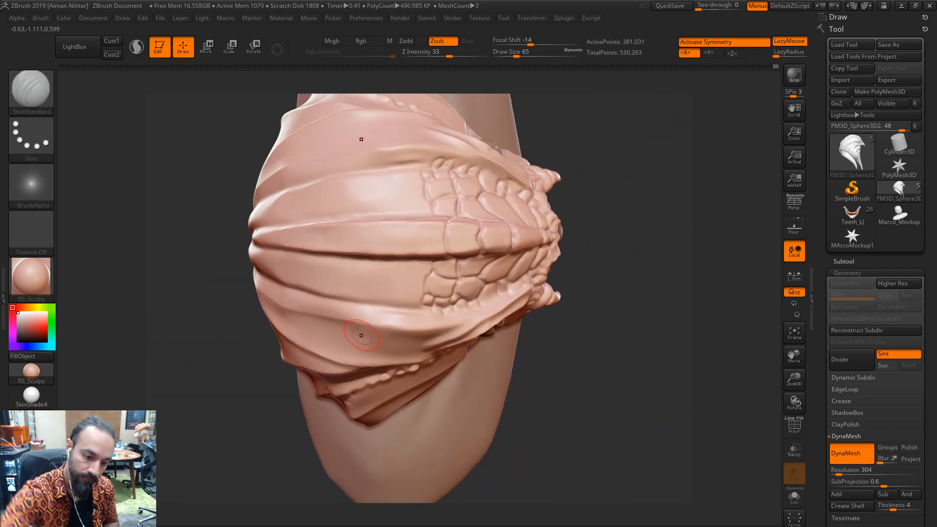
pyautogui.press('b')
pyautogui.press('p')
pyautogui.press('i')
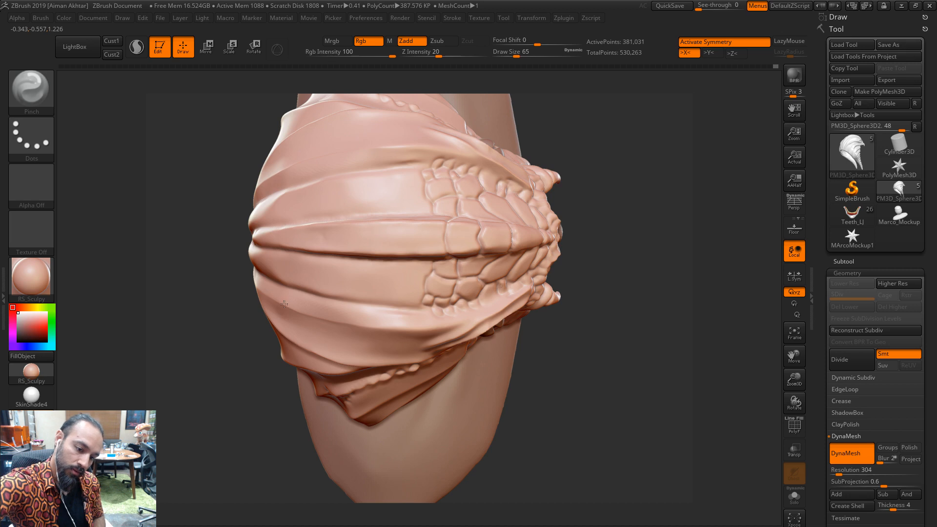
pyautogui.press('s')
pyautogui.moveTo(283, 273); pyautogui.dragTo(286, 275)
pyautogui.keyDown('shift'); pyautogui.moveTo(276, 270); pyautogui.dragTo(286, 275); pyautogui.keyUp('shift')
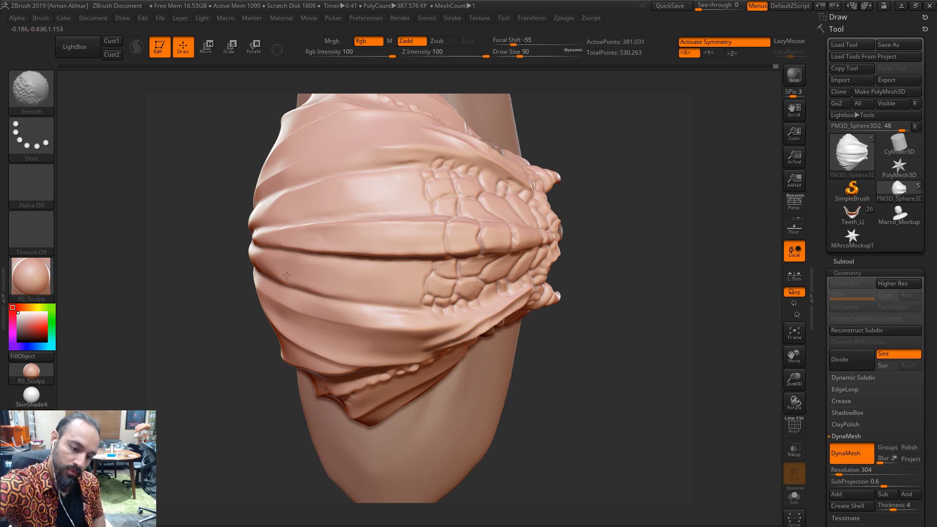
pyautogui.keyDown('shift'); pyautogui.moveTo(364, 297); pyautogui.dragTo(400, 308); pyautogui.keyUp('shift')
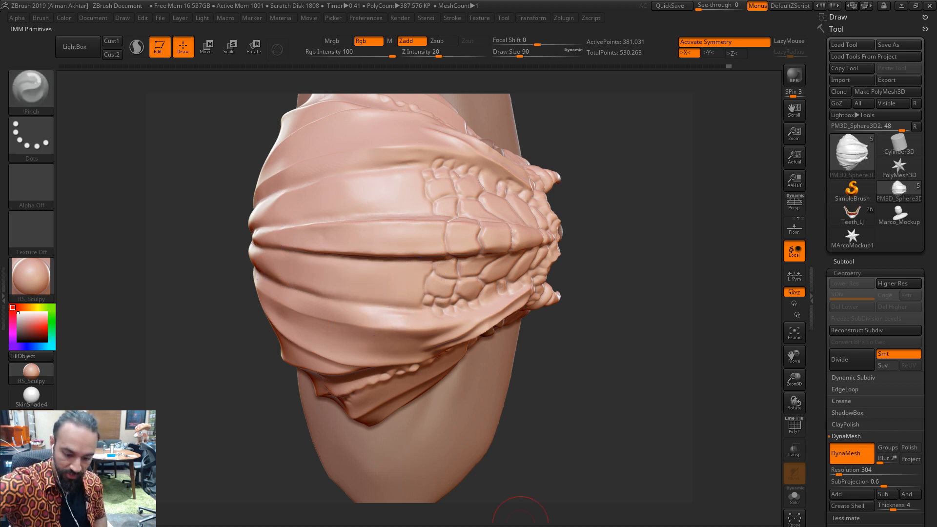
# Try carving the crown crease from the back toward the scales with DamStandard at draw size 90, undoing both strokes
pyautogui.hotkey('ctrl', 'd')
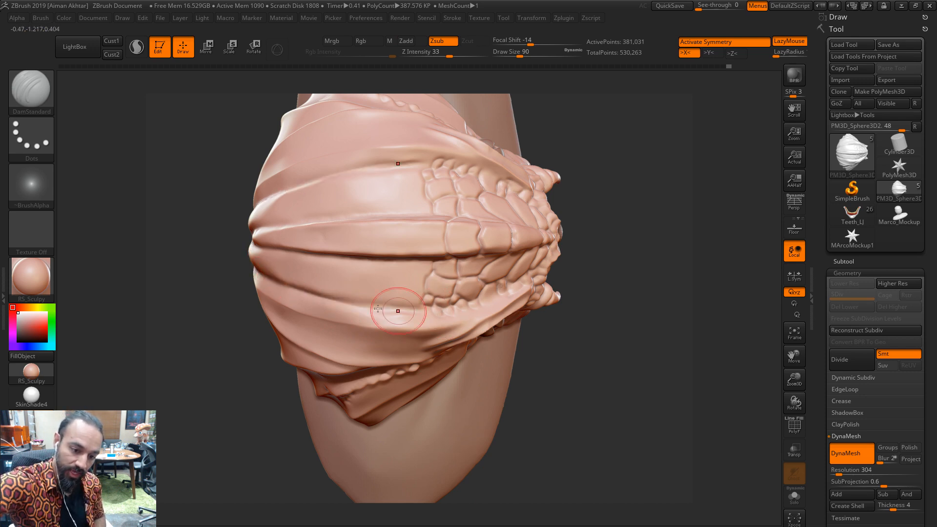
pyautogui.moveTo(278, 280); pyautogui.dragTo(423, 307)
pyautogui.hotkey('ctrl', 'z')
pyautogui.moveTo(278, 281); pyautogui.dragTo(410, 309)
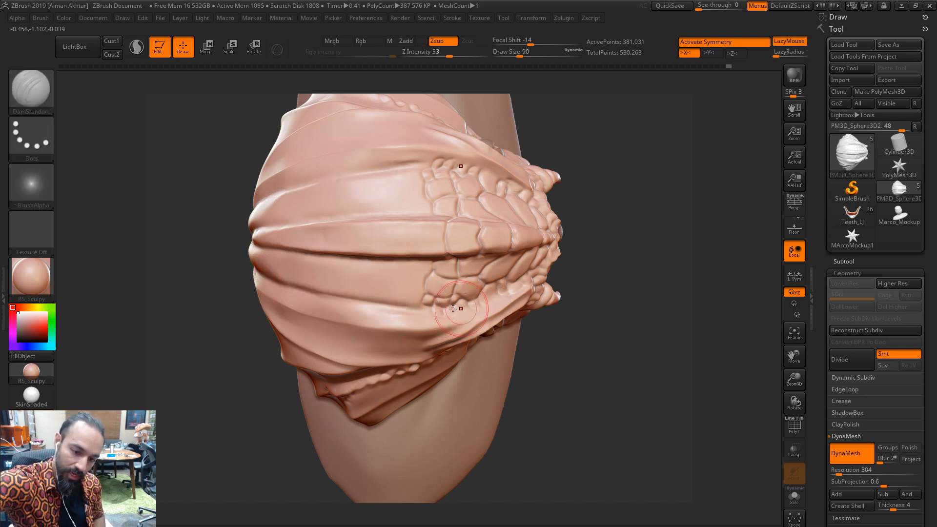
pyautogui.hotkey('ctrl', 'z')
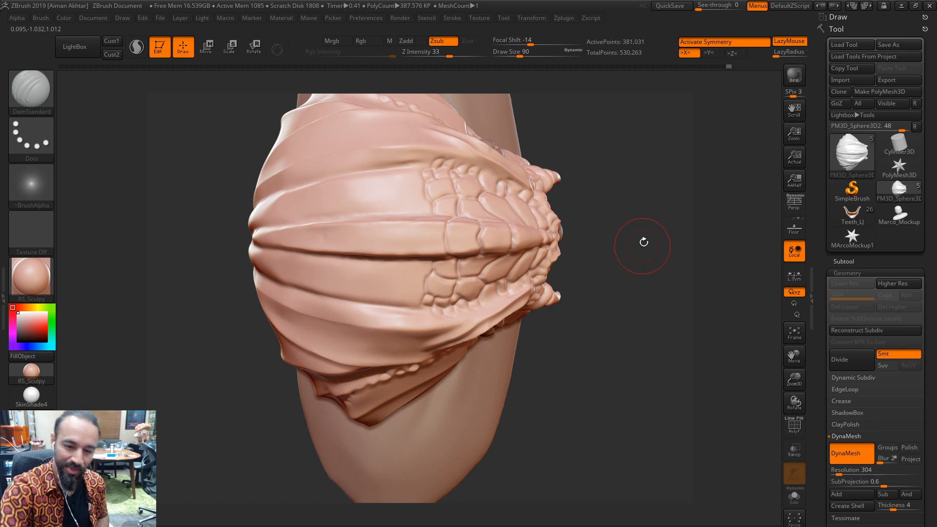
# Refine the crown folds behind the scales with the Move brush at draw size 44, smoothing the surface
pyautogui.keyDown('alt'); pyautogui.moveTo(645, 243); pyautogui.dragTo(683, 272); pyautogui.keyUp('alt')
pyautogui.press('b')
pyautogui.press('m')
pyautogui.press('v')
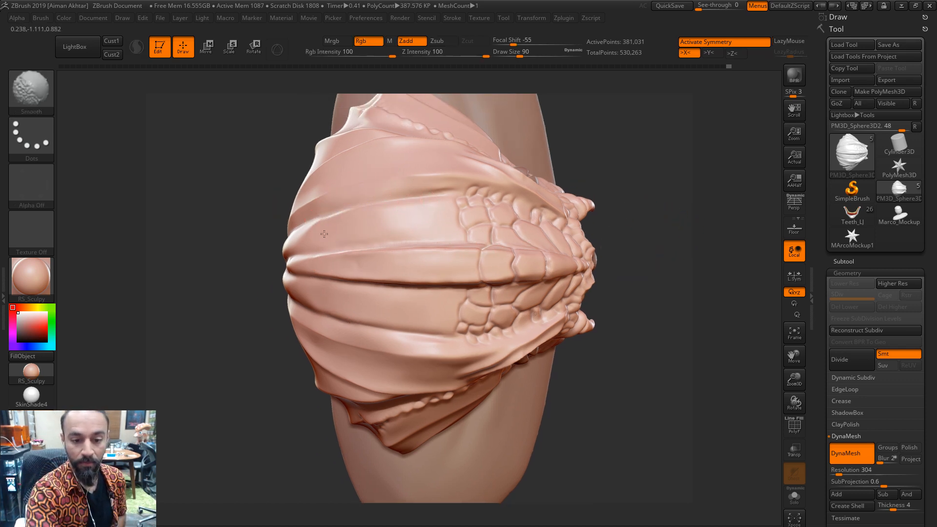
pyautogui.press('shift')
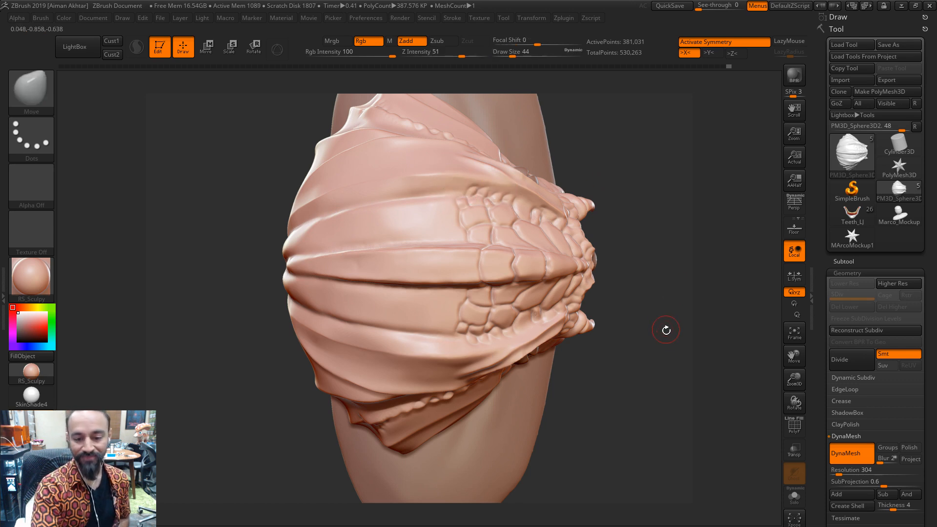
# Smooth the rear bend of the ridged side flap below the scales, with DamStandard set to draw size 94
pyautogui.moveTo(666, 331); pyautogui.dragTo(688, 279)
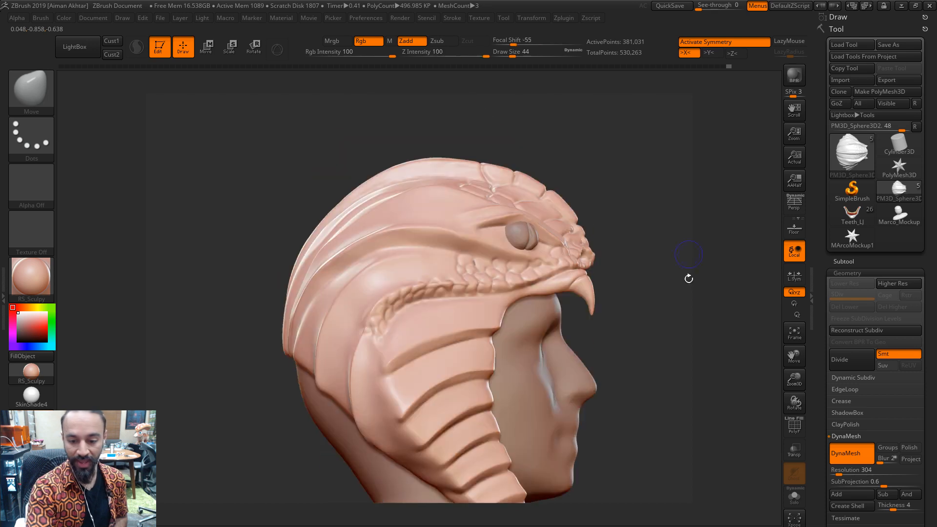
pyautogui.keyDown('alt'); pyautogui.moveTo(658, 312); pyautogui.dragTo(660, 340); pyautogui.keyUp('alt')
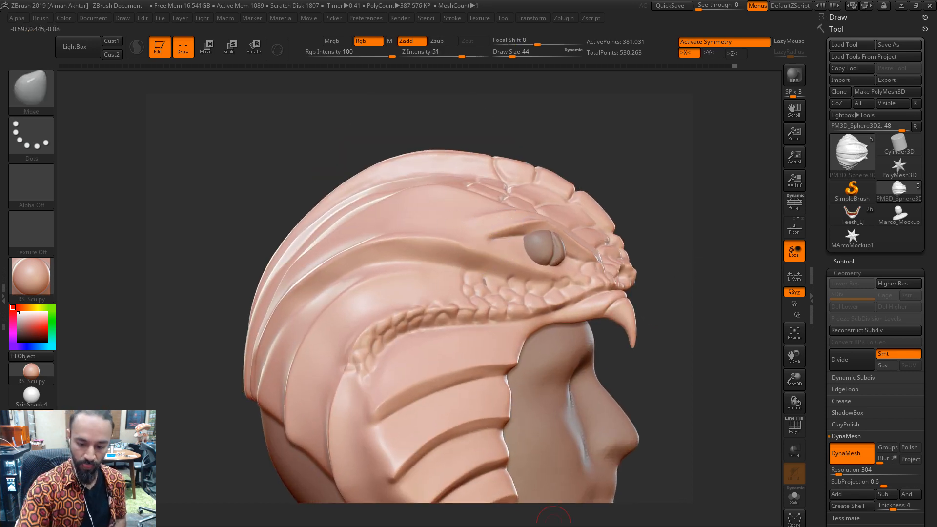
pyautogui.press('b')
pyautogui.press('d')
pyautogui.press('s')
pyautogui.moveTo(661, 388)
pyautogui.keyDown('alt'); pyautogui.mouseDown()
pyautogui.moveTo(599, 337)
pyautogui.moveTo(599, 322)
pyautogui.mouseUp(); pyautogui.keyUp('alt')
pyautogui.press('s')
pyautogui.moveTo(400, 288); pyautogui.dragTo(410, 289)
pyautogui.press('s')
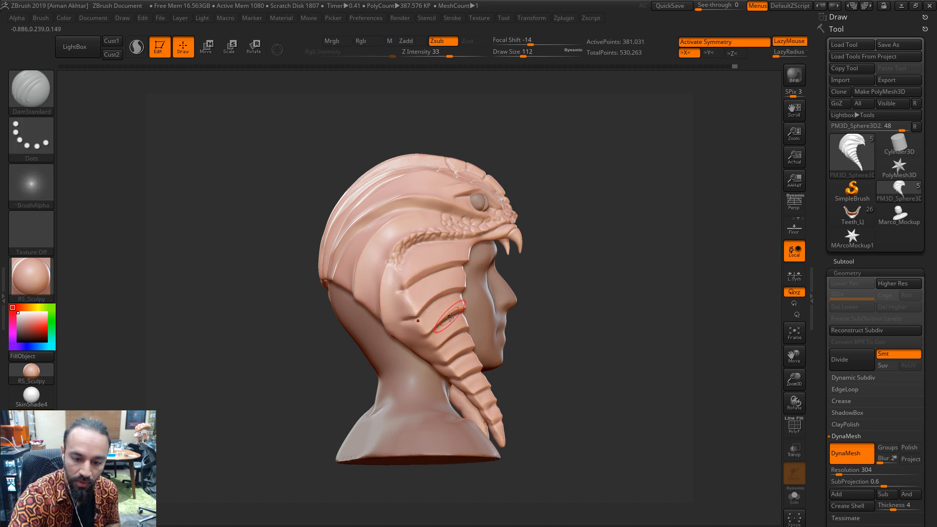
pyautogui.press('s')
pyautogui.moveTo(435, 338); pyautogui.dragTo(433, 338)
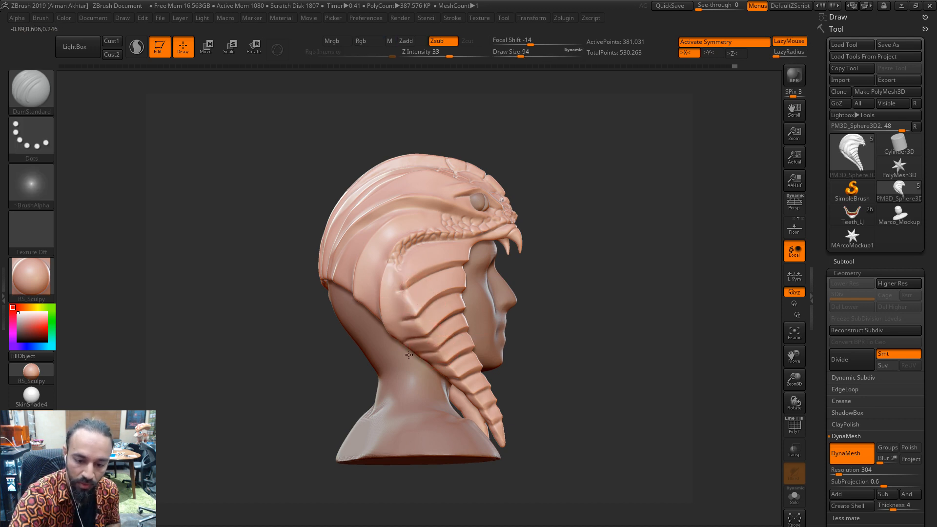
pyautogui.moveTo(574, 309); pyautogui.dragTo(462, 381)
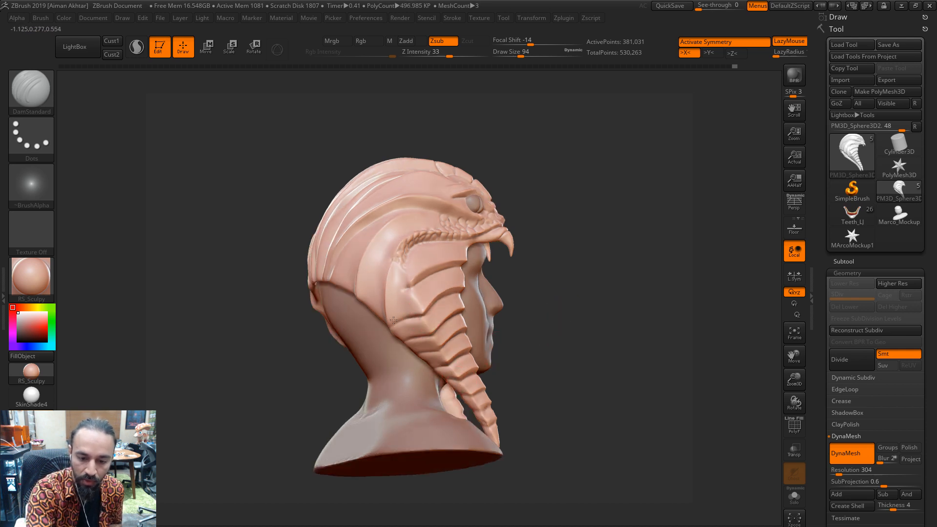
pyautogui.keyDown('shift'); pyautogui.moveTo(404, 290); pyautogui.dragTo(392, 297); pyautogui.keyUp('shift')
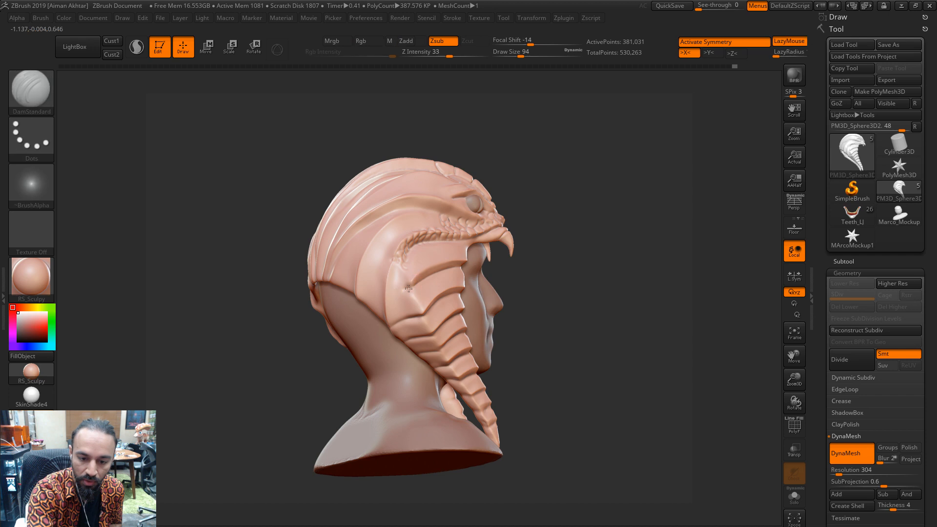
pyautogui.keyDown('shift'); pyautogui.moveTo(571, 295); pyautogui.dragTo(607, 342); pyautogui.keyUp('shift')
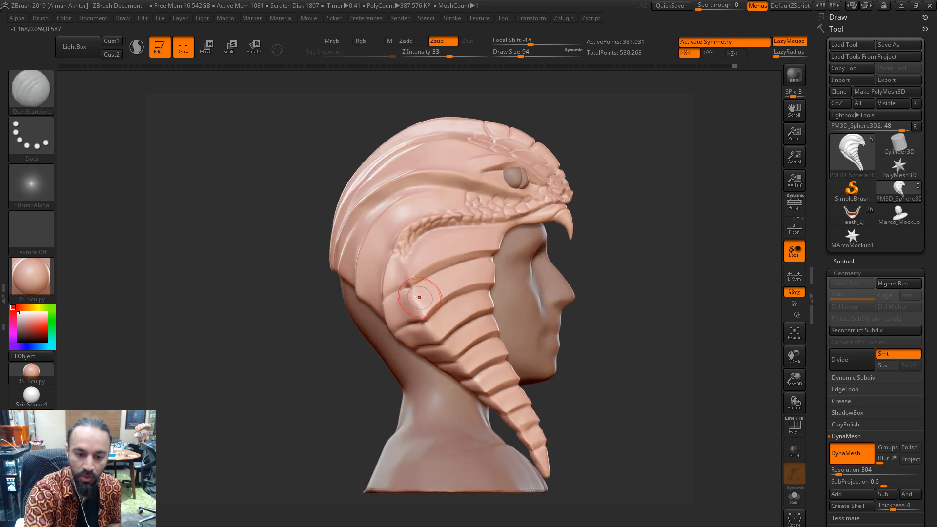
# Adjust the rear bend of the upper side-flap ridges with the Move brush at draw size 94
pyautogui.press('b')
pyautogui.press('m')
pyautogui.press('v')
pyautogui.moveTo(407, 294); pyautogui.dragTo(410, 289)
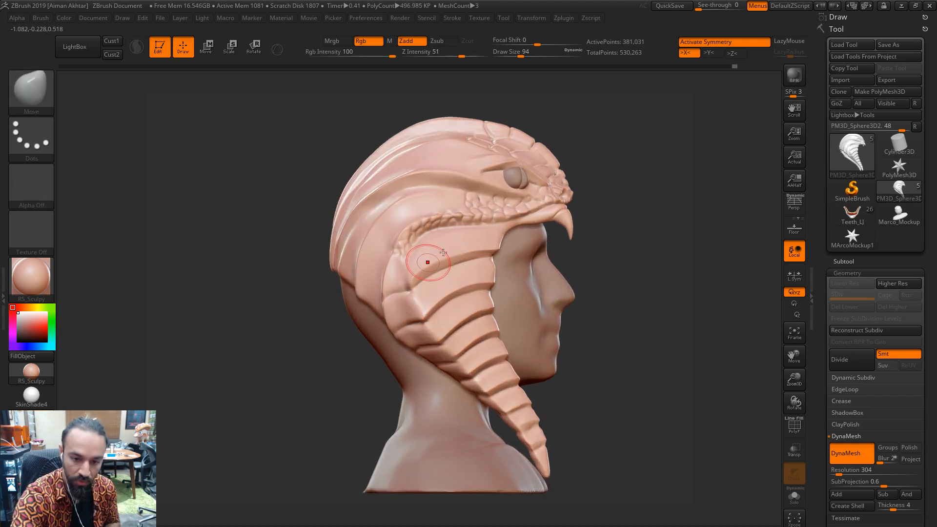
pyautogui.moveTo(628, 246); pyautogui.dragTo(601, 251)
pyautogui.moveTo(717, 210); pyautogui.dragTo(628, 230)
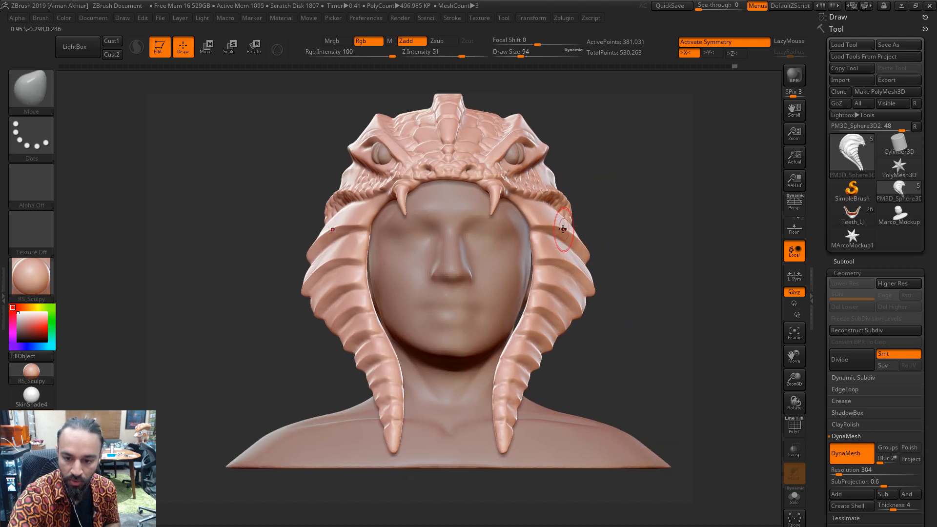
# Reshape the upper side flaps beside the face with the Move brush at draw size 136, undoing a stroke along the way
pyautogui.press('s')
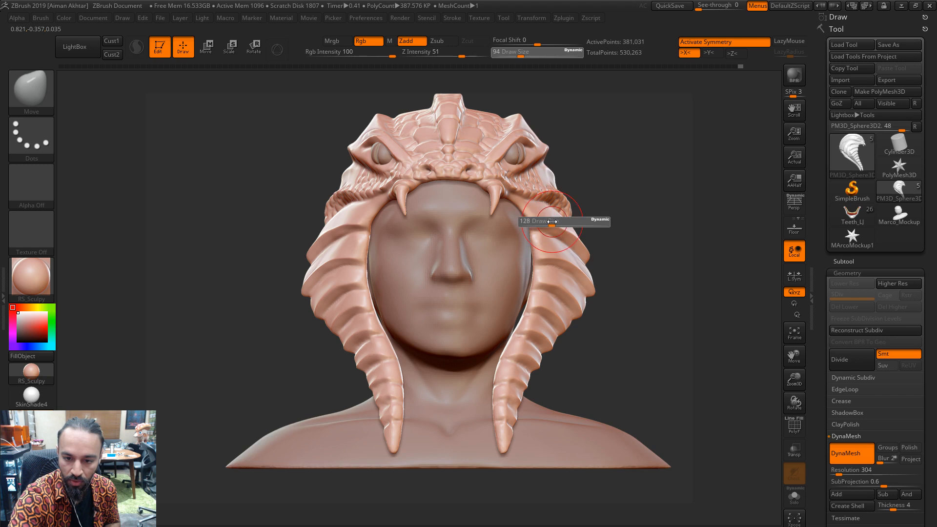
pyautogui.moveTo(547, 227)
pyautogui.mouseDown()
pyautogui.moveTo(566, 246)
pyautogui.moveTo(539, 259)
pyautogui.mouseUp()
pyautogui.press('s')
pyautogui.hotkey('ctrl', 'z')
pyautogui.press('s')
pyautogui.press('s')
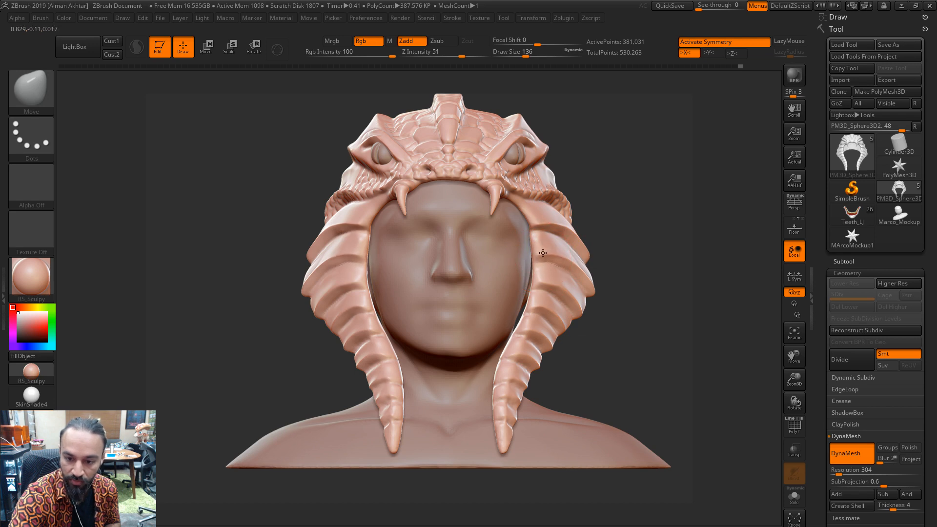
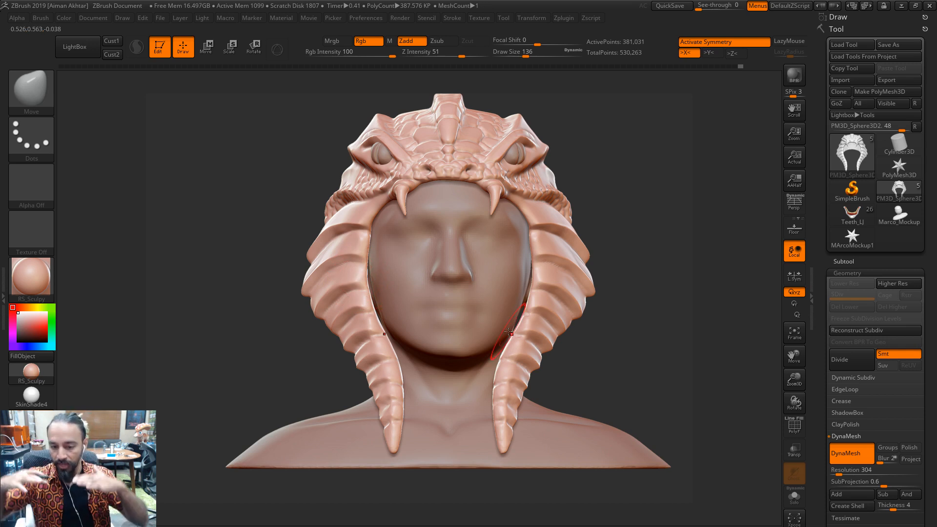
# Refine the inner edges of the side flaps with the Move brush at draw size 116 and smooth their upper ridges
pyautogui.press('[')
pyautogui.press('[')
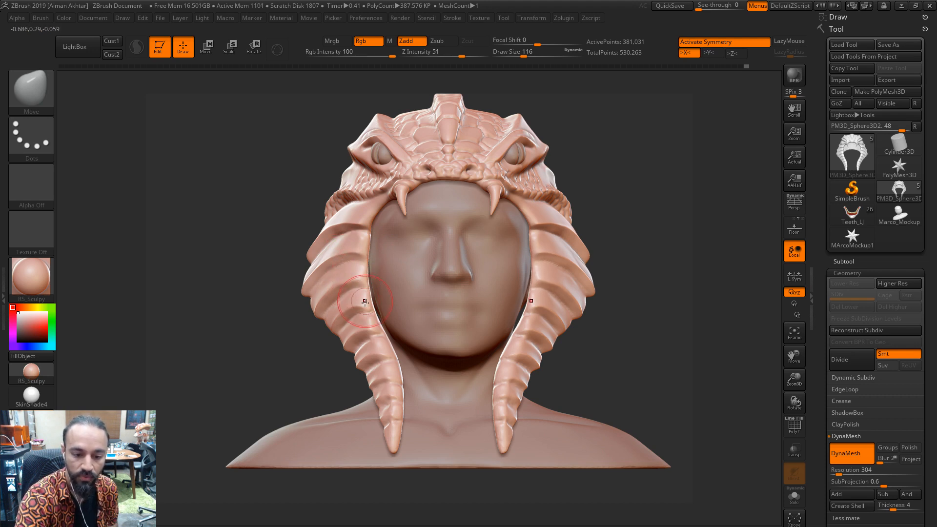
pyautogui.press('shift')
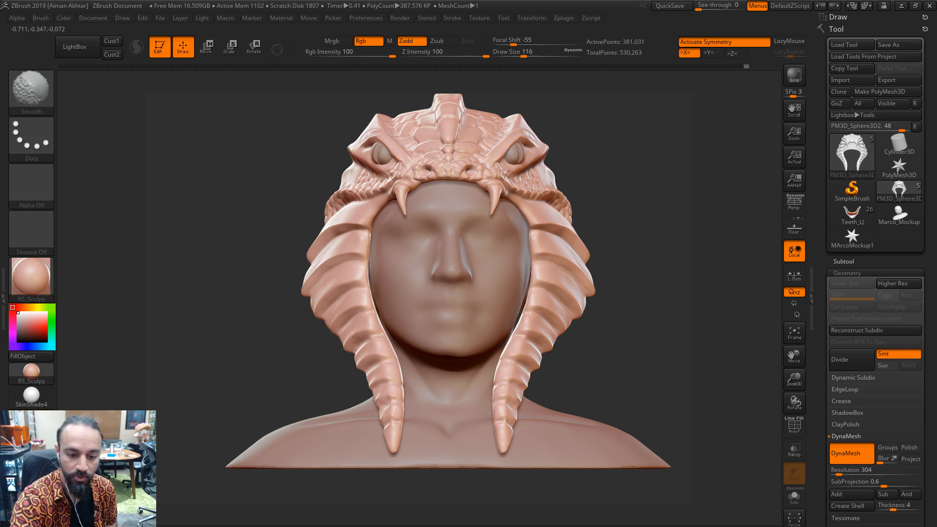
pyautogui.keyDown('shift'); pyautogui.moveTo(331, 277); pyautogui.dragTo(349, 277); pyautogui.keyUp('shift')
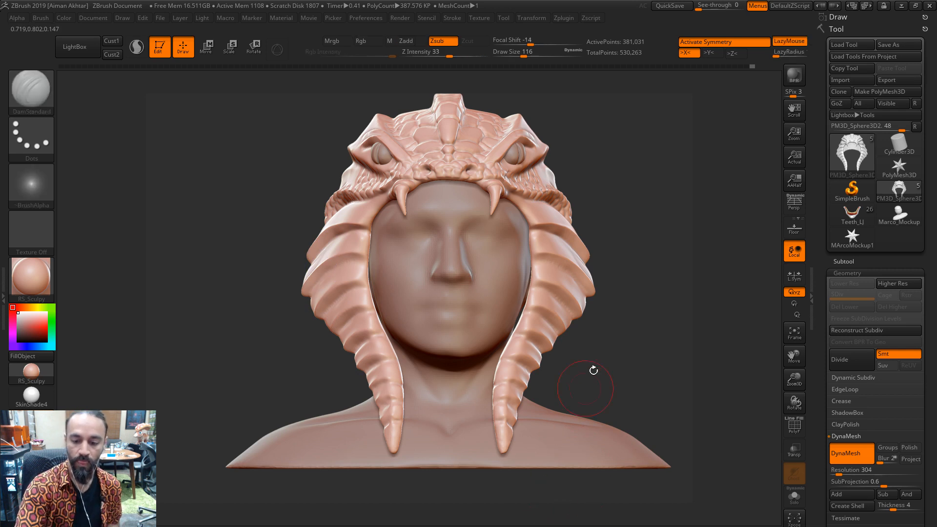
pyautogui.moveTo(675, 297)
pyautogui.keyDown('shift'); pyautogui.mouseDown()
pyautogui.moveTo(660, 299)
pyautogui.moveTo(661, 314)
pyautogui.mouseUp(); pyautogui.keyUp('shift')
pyautogui.keyDown('alt'); pyautogui.moveTo(614, 277); pyautogui.dragTo(605, 328); pyautogui.keyUp('alt')
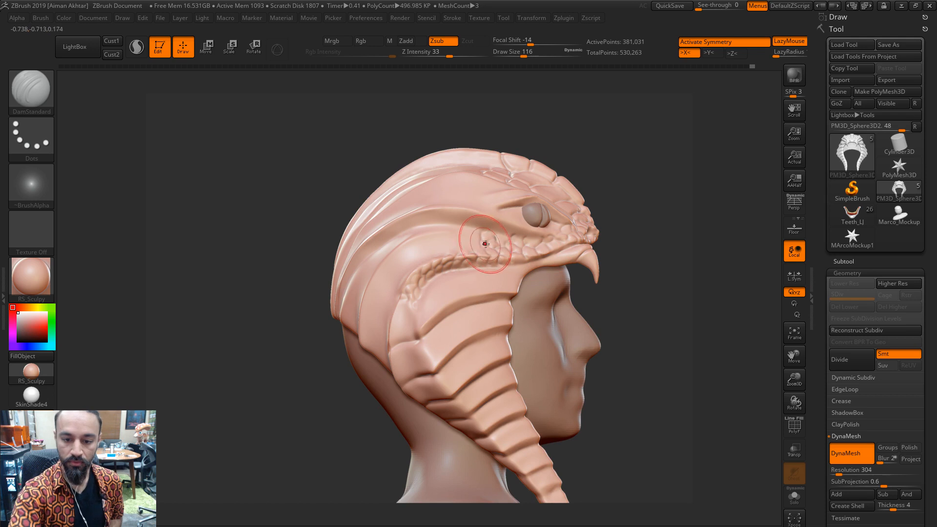
pyautogui.press('s')
pyautogui.moveTo(481, 244); pyautogui.dragTo(472, 243)
pyautogui.moveTo(670, 232)
pyautogui.mouseDown()
pyautogui.moveTo(654, 228)
pyautogui.moveTo(660, 283)
pyautogui.mouseUp()
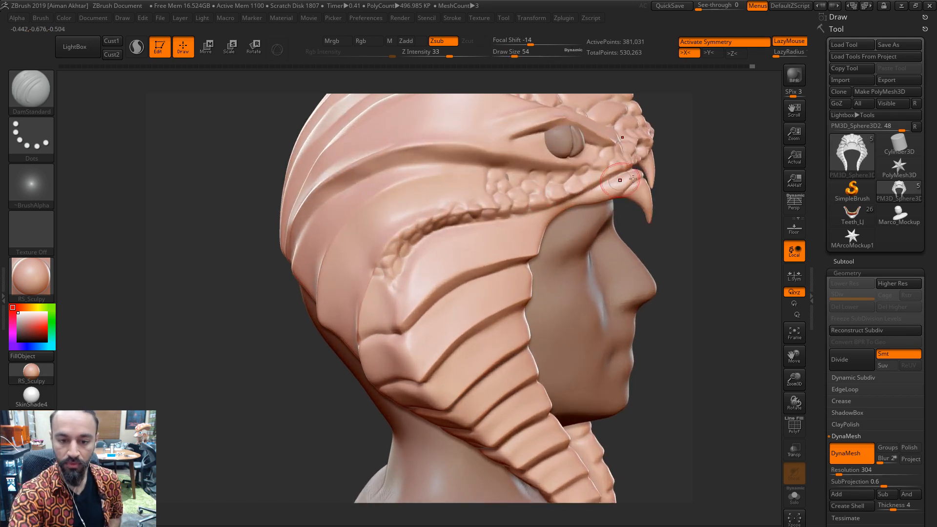
pyautogui.moveTo(693, 212)
pyautogui.mouseDown()
pyautogui.moveTo(745, 256)
pyautogui.moveTo(709, 280)
pyautogui.moveTo(718, 293)
pyautogui.mouseUp()
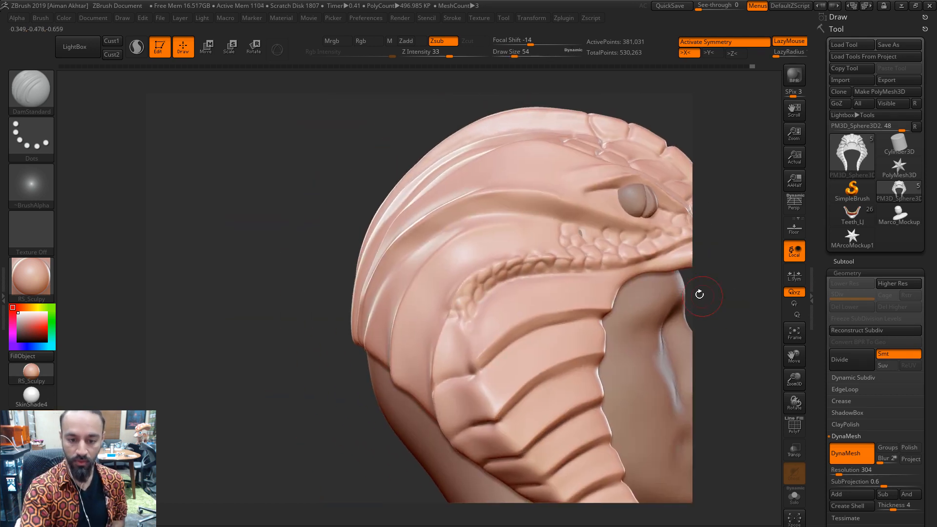
pyautogui.moveTo(737, 345); pyautogui.dragTo(772, 344)
# Build up the back folds above the nape with the Clay brush at draw size 65, smoothing the surface
pyautogui.press('b')
pyautogui.press('c')
pyautogui.press('l')
pyautogui.press('s')
pyautogui.moveTo(454, 188); pyautogui.dragTo(463, 189)
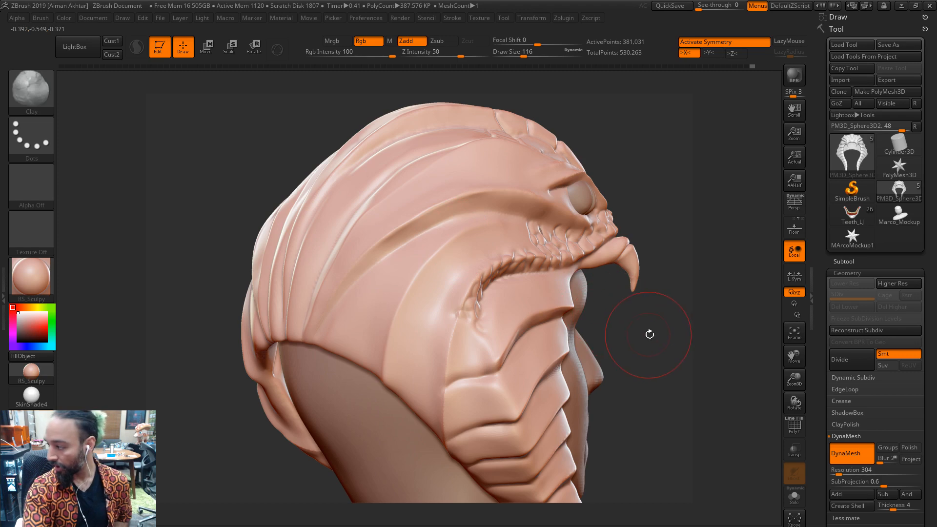
pyautogui.moveTo(669, 346); pyautogui.dragTo(515, 278)
pyautogui.press('s')
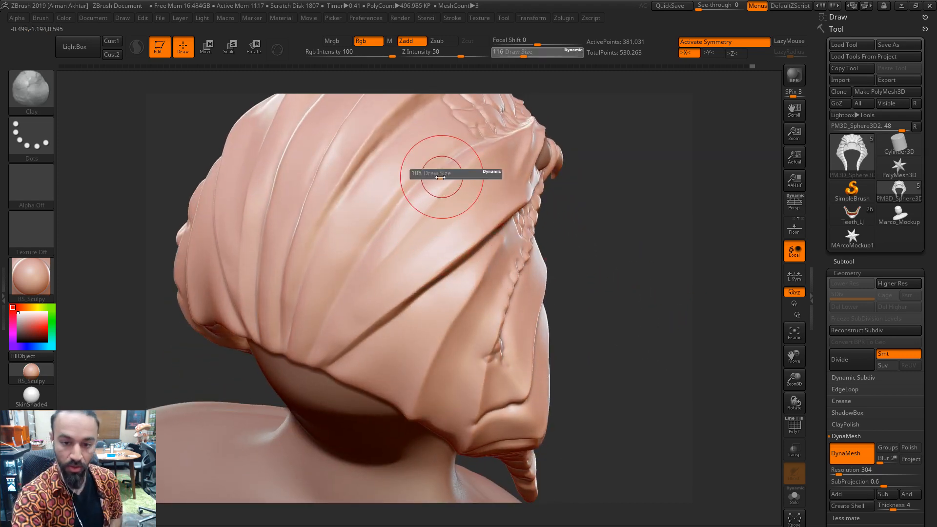
pyautogui.moveTo(440, 178); pyautogui.dragTo(433, 178)
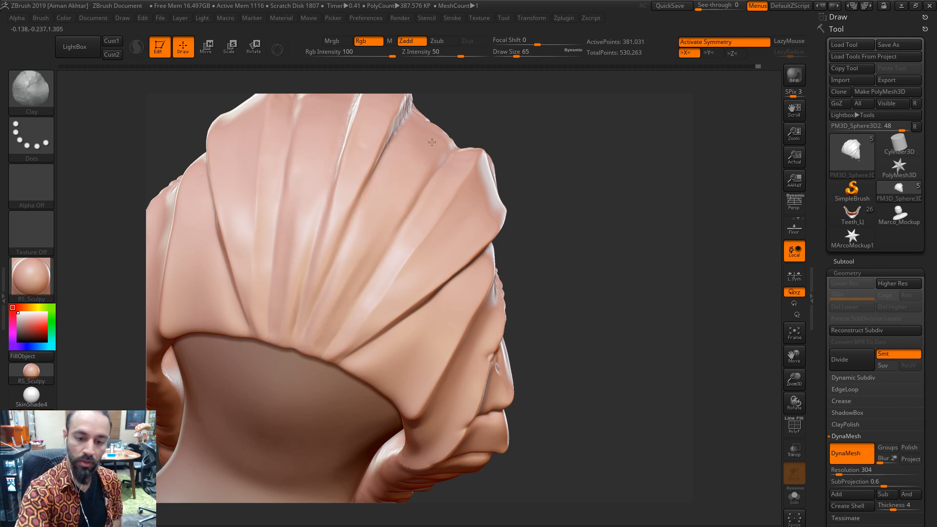
pyautogui.press('shift')
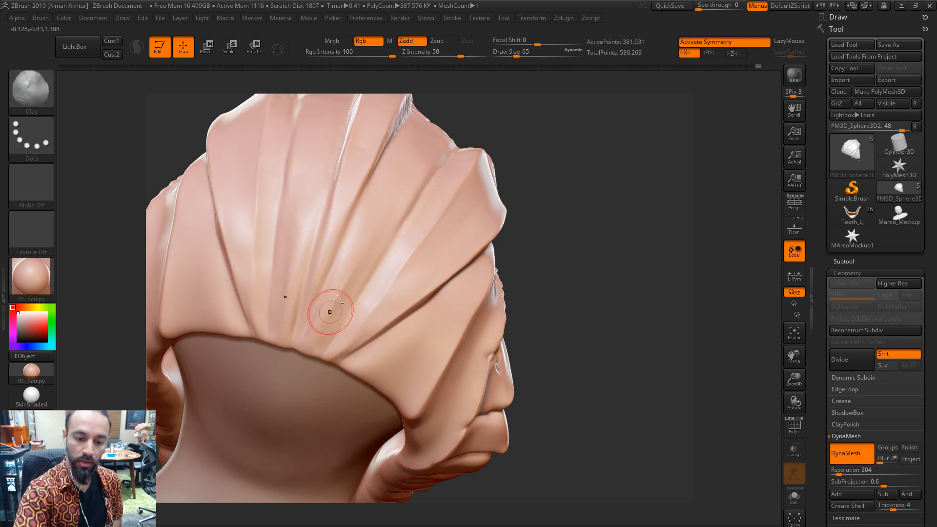
# Fill and soften the folds running from the rear side of the crown to the nape with Clay and Smooth
pyautogui.moveTo(508, 98); pyautogui.dragTo(539, 167)
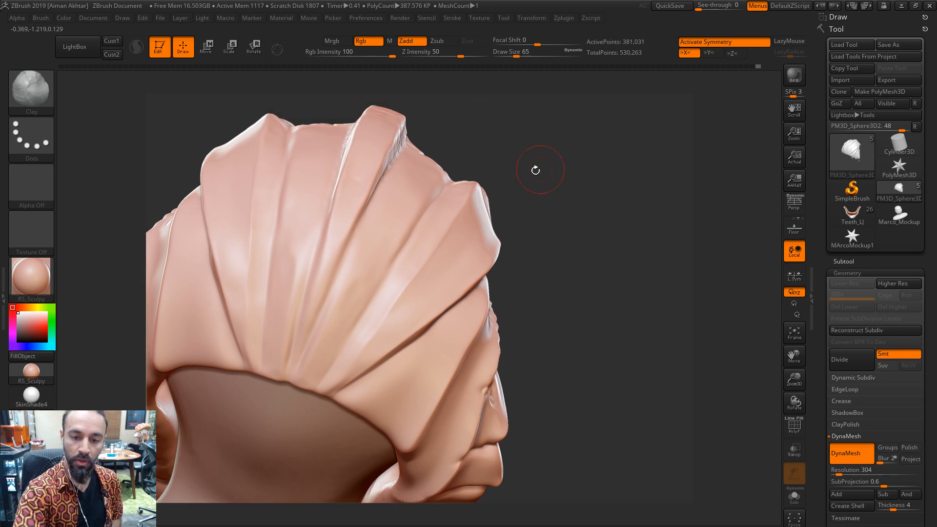
pyautogui.moveTo(576, 256)
pyautogui.mouseDown()
pyautogui.moveTo(591, 259)
pyautogui.moveTo(439, 270)
pyautogui.mouseUp()
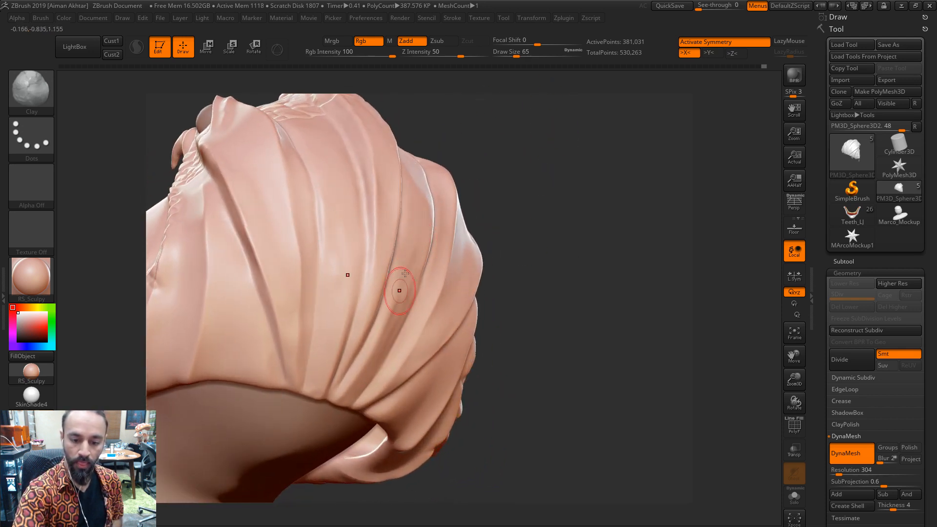
pyautogui.press('shift')
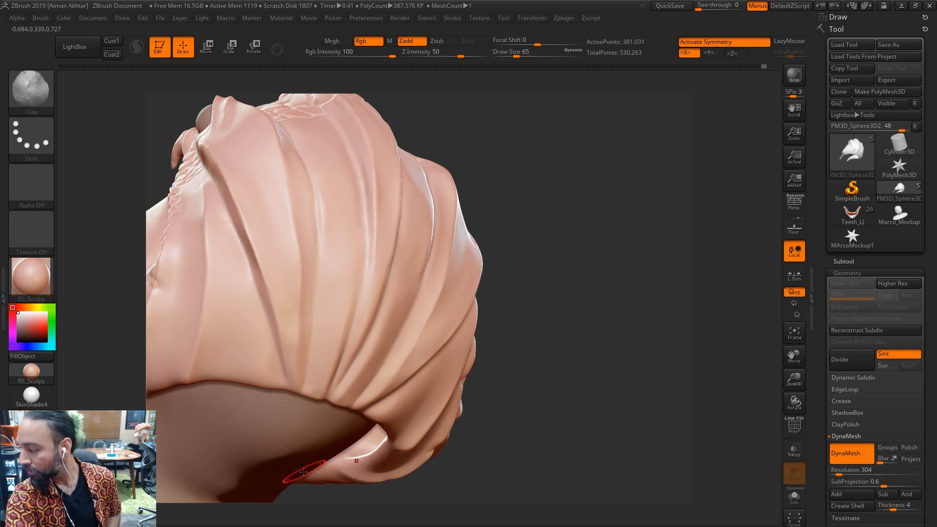
pyautogui.moveTo(544, 193)
pyautogui.keyDown('shift'); pyautogui.mouseDown()
pyautogui.moveTo(617, 207)
pyautogui.moveTo(570, 198)
pyautogui.moveTo(604, 203)
pyautogui.mouseUp(); pyautogui.keyUp('shift')
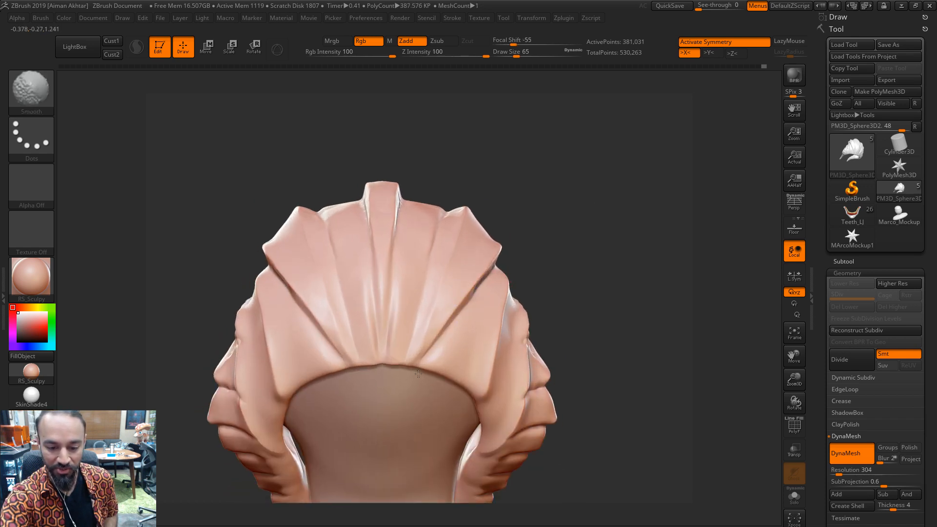
# Switch to Photos and browse the snake-themed reference images, examining the hood and face opening of the Serpentor statue up close
pyautogui.moveTo(608, 257); pyautogui.dragTo(493, 266)
pyautogui.moveTo(725, 186)
pyautogui.keyDown('alt'); pyautogui.mouseDown()
pyautogui.moveTo(703, 234)
pyautogui.moveTo(634, 205)
pyautogui.moveTo(572, 225)
pyautogui.moveTo(643, 241)
pyautogui.moveTo(614, 204)
pyautogui.mouseUp(); pyautogui.keyUp('alt')
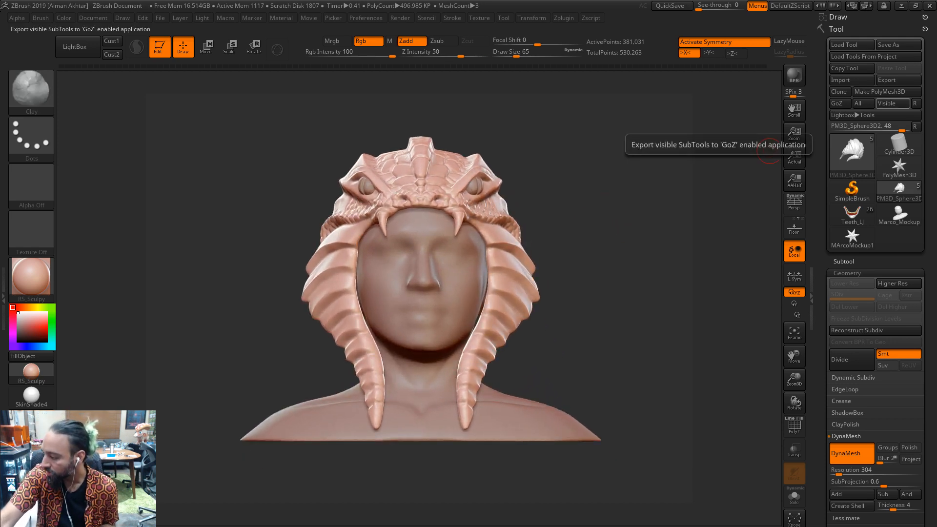
pyautogui.click(893, 103)
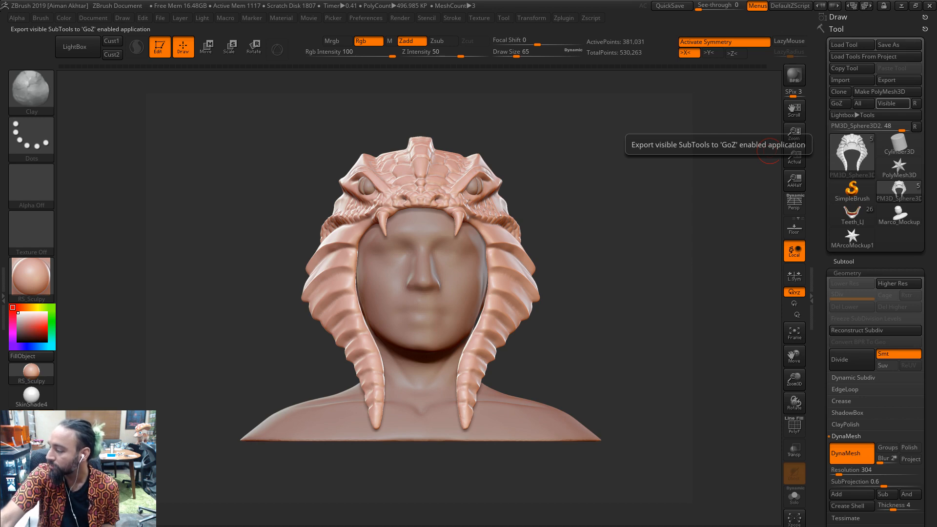
pyautogui.hotkey('alt', 'Tab')
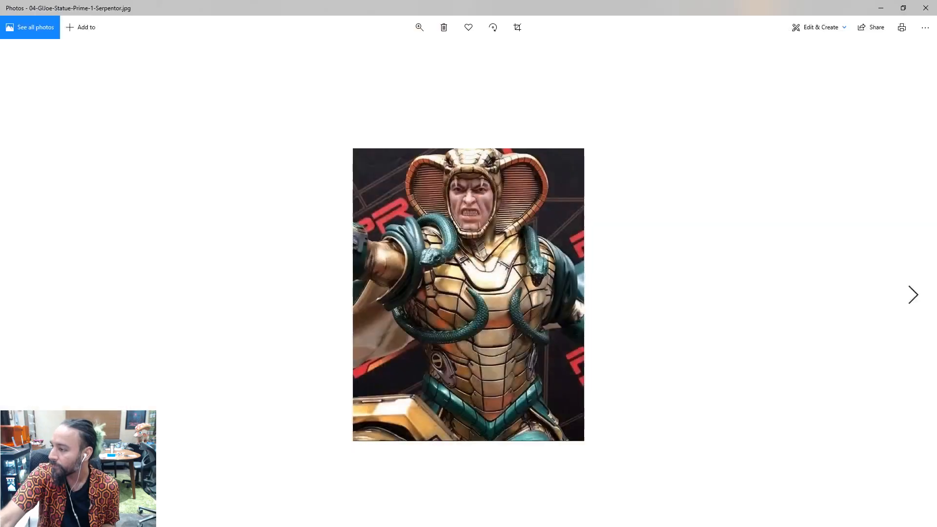
pyautogui.scroll(5, 476, 192)
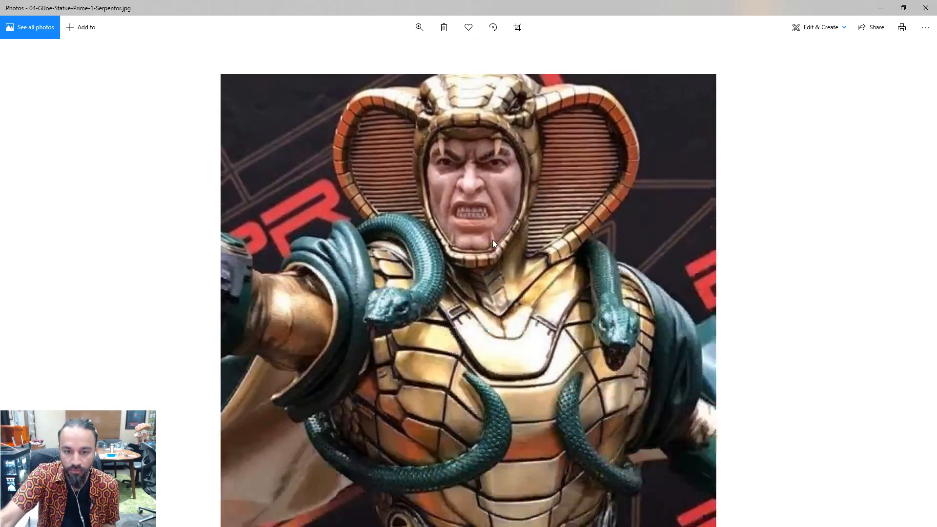
pyautogui.moveTo(493, 243); pyautogui.dragTo(478, 111)
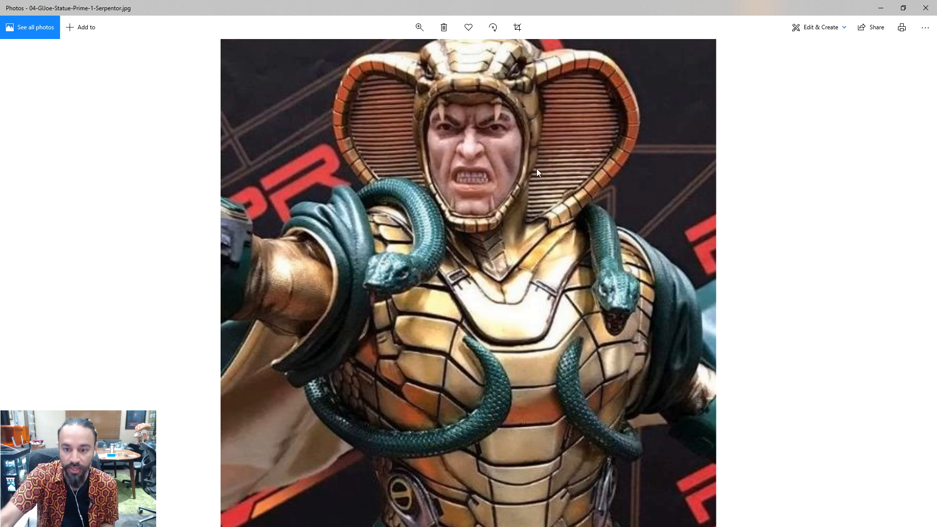
pyautogui.scroll(-5, 537, 169)
pyautogui.press('Right')
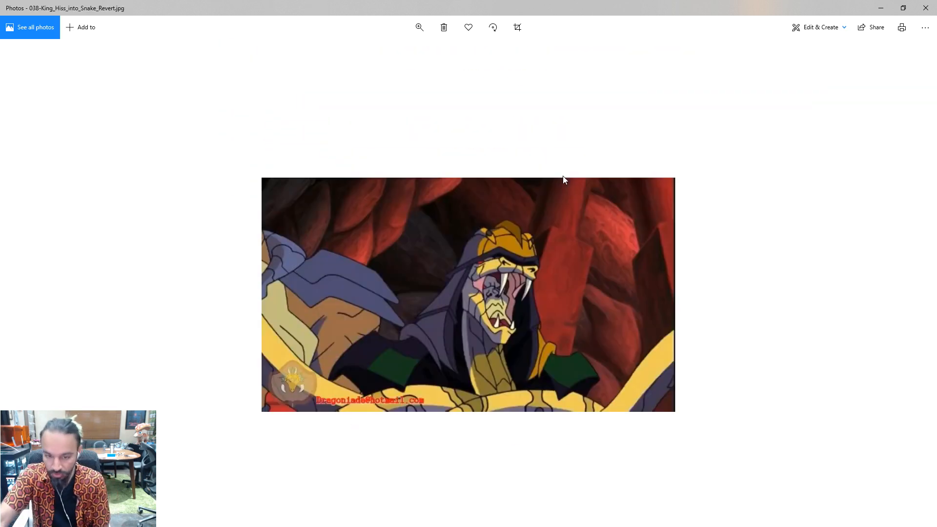
pyautogui.press('Right')
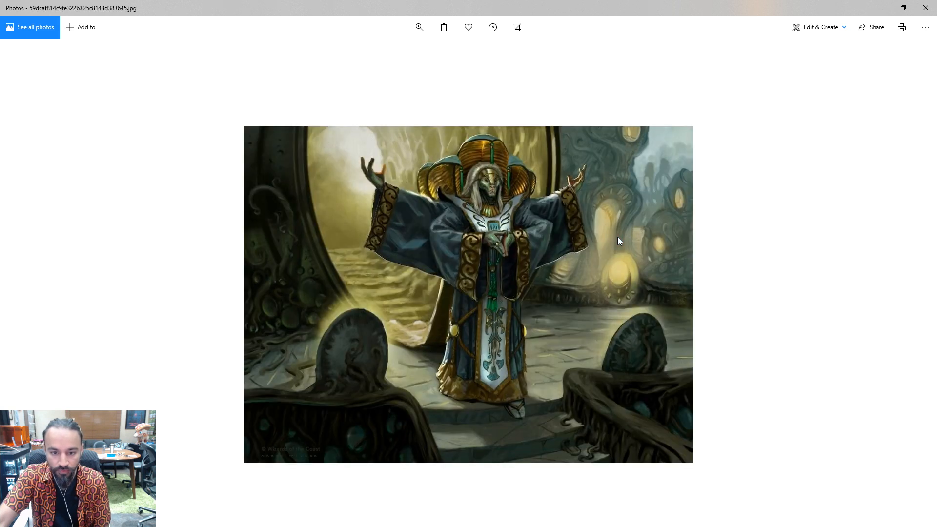
pyautogui.press('Left')
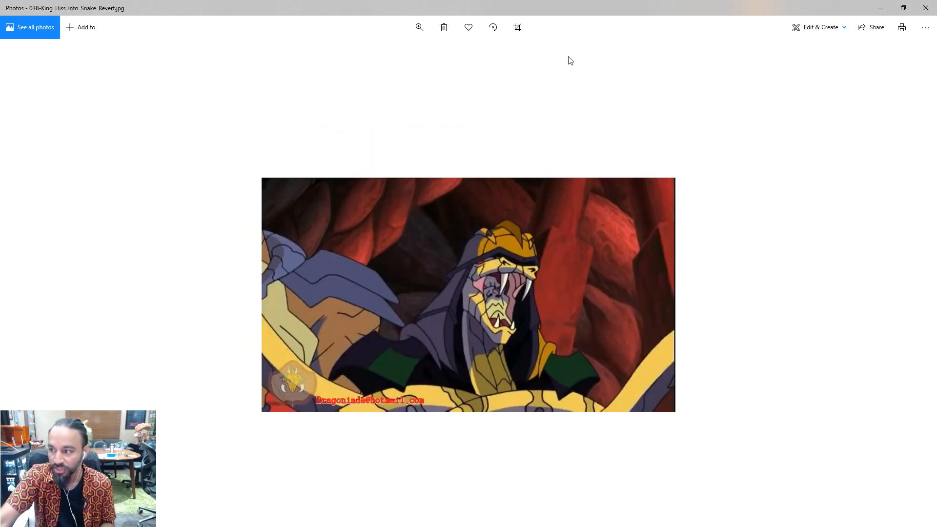
pyautogui.click(881, 8)
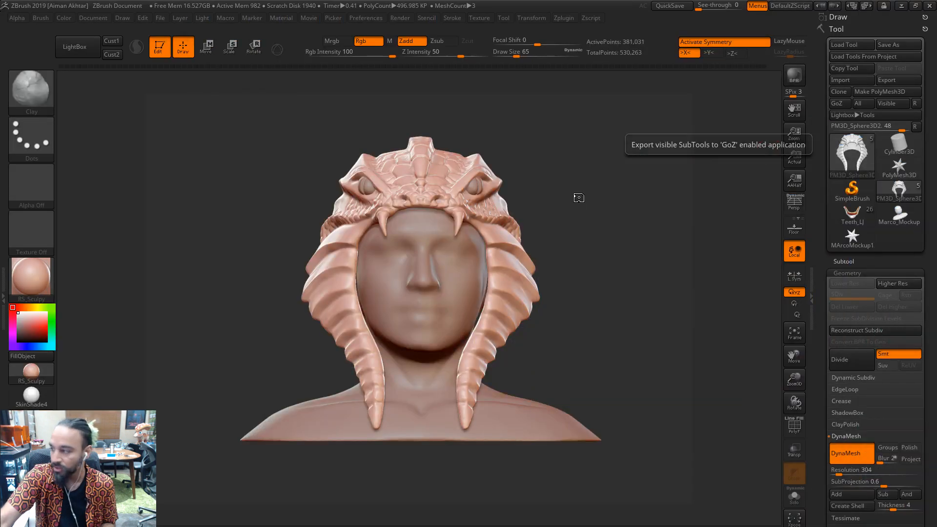
# Carve into the lower part of the snake's nostrils with the DamStandard brush at draw size 22
pyautogui.keyDown('alt'); pyautogui.moveTo(565, 172); pyautogui.dragTo(626, 247); pyautogui.keyUp('alt')
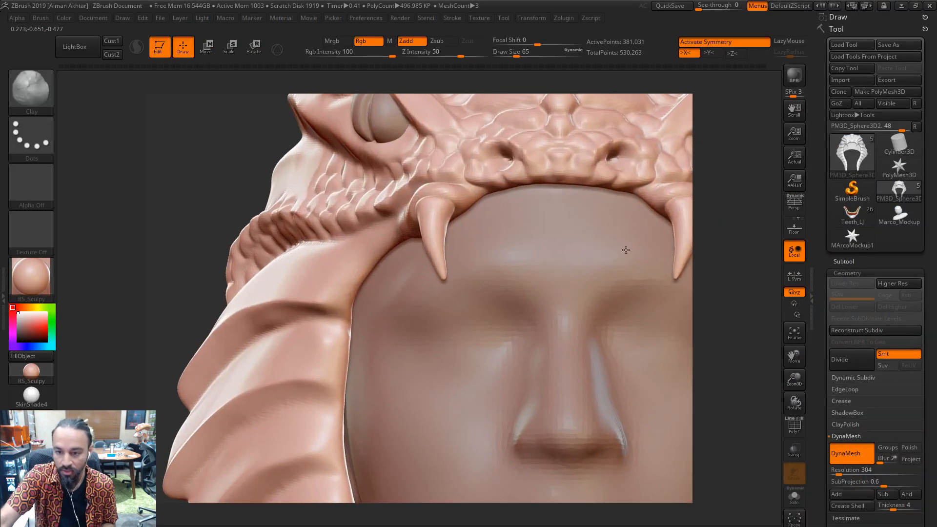
pyautogui.keyDown('alt'); pyautogui.moveTo(539, 255); pyautogui.dragTo(392, 353); pyautogui.keyUp('alt')
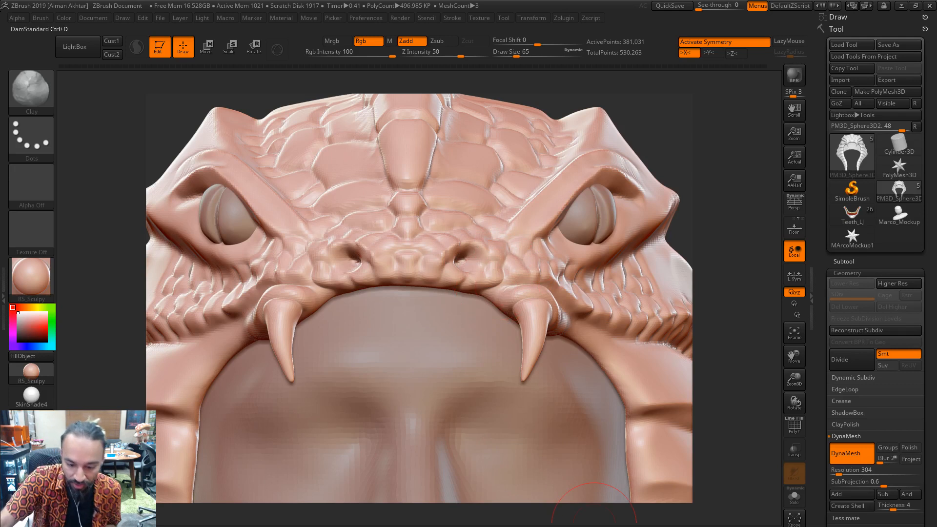
pyautogui.press('b')
pyautogui.press('d')
pyautogui.press('s')
pyautogui.press('s')
pyautogui.moveTo(484, 265)
pyautogui.mouseDown()
pyautogui.moveTo(466, 257)
pyautogui.moveTo(484, 263)
pyautogui.moveTo(479, 268)
pyautogui.mouseUp()
pyautogui.press('s')
pyautogui.press('s')
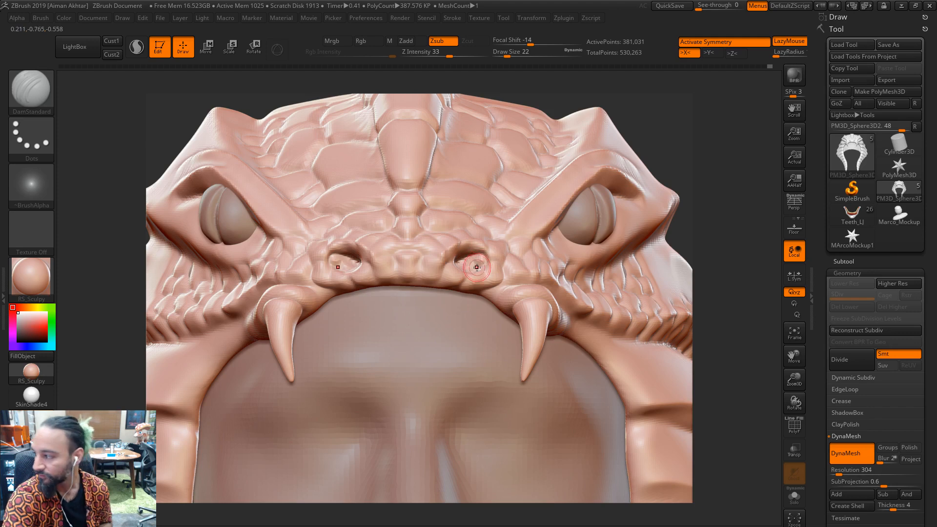
# Build up the lower rims of the nostrils with the Clay brush at draw size 13
pyautogui.press('s')
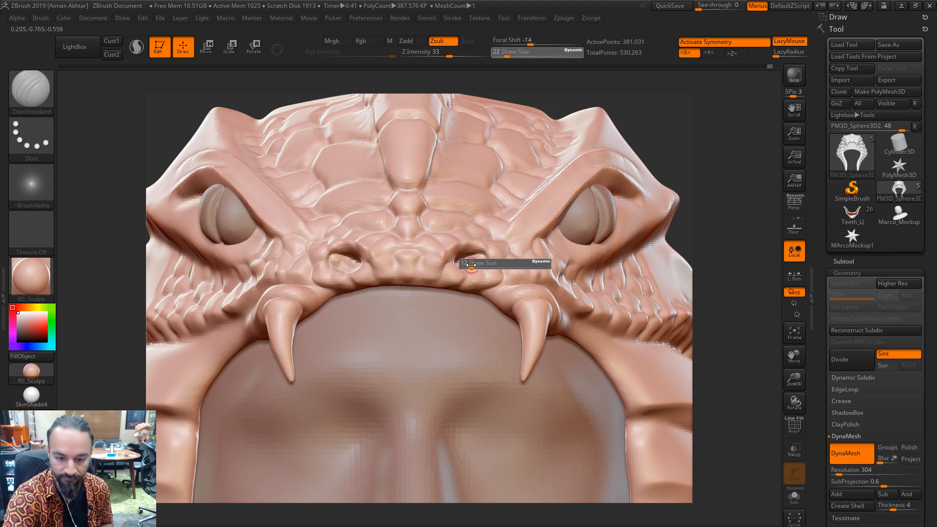
pyautogui.moveTo(476, 268); pyautogui.dragTo(470, 269)
pyautogui.press('b')
pyautogui.press('c')
pyautogui.press('l')
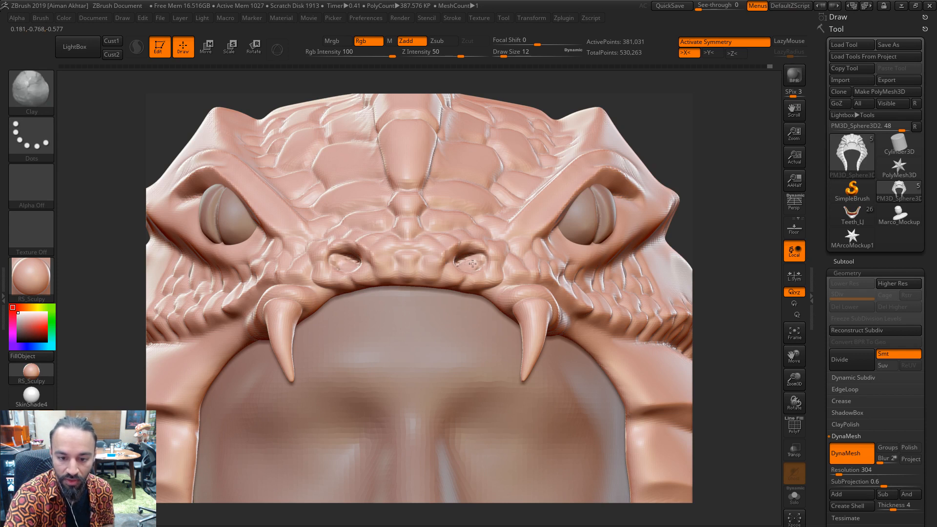
pyautogui.press('s')
pyautogui.moveTo(468, 269); pyautogui.dragTo(470, 268)
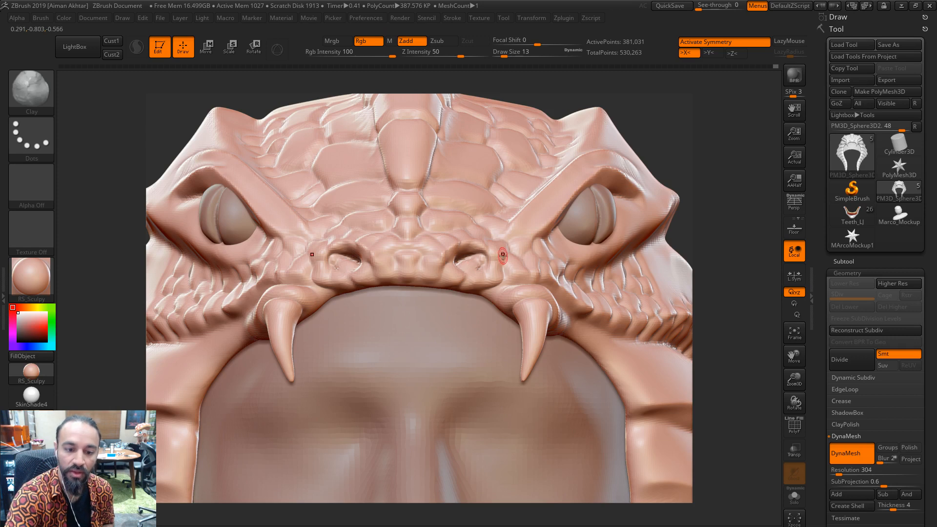
# Cut fine creases around the nostrils and down to the lip edge with DamStandard at draw sizes 13 and 25
pyautogui.press('b')
pyautogui.press('d')
pyautogui.press('s')
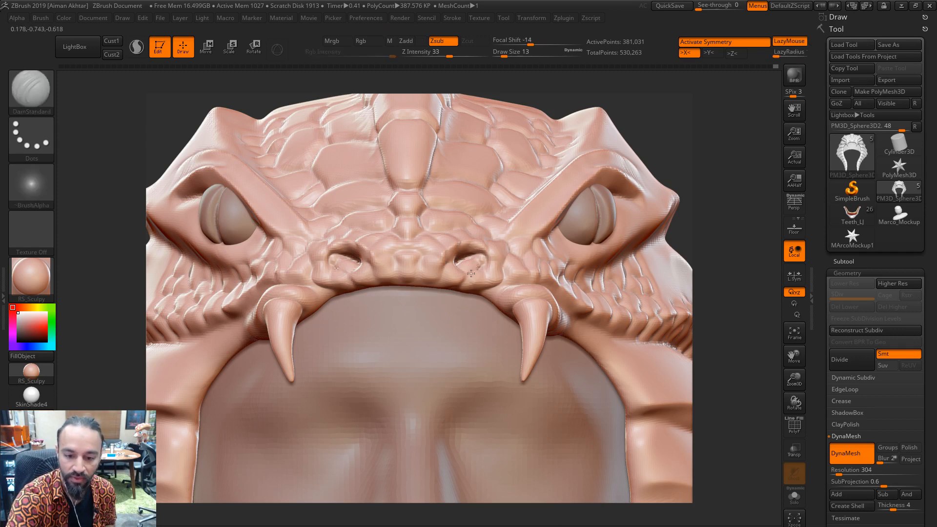
pyautogui.moveTo(471, 259); pyautogui.dragTo(456, 263)
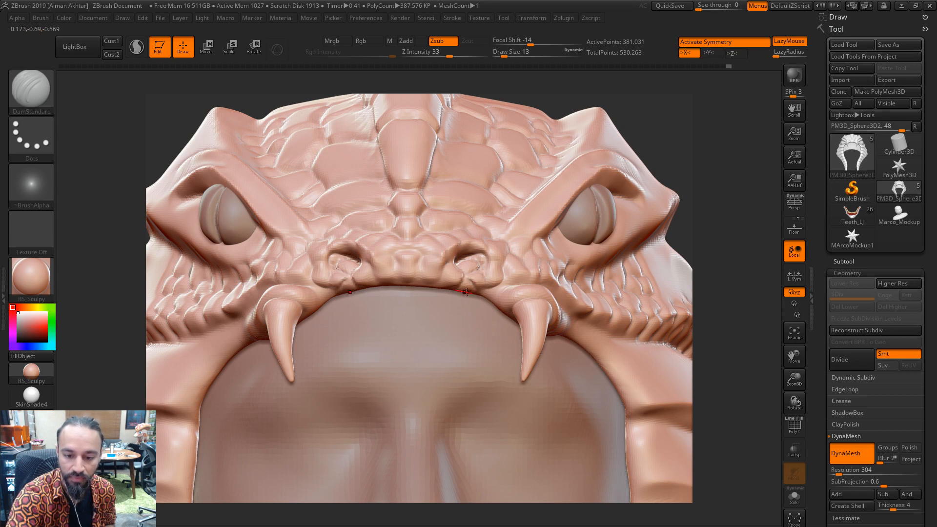
pyautogui.moveTo(467, 292); pyautogui.dragTo(472, 291)
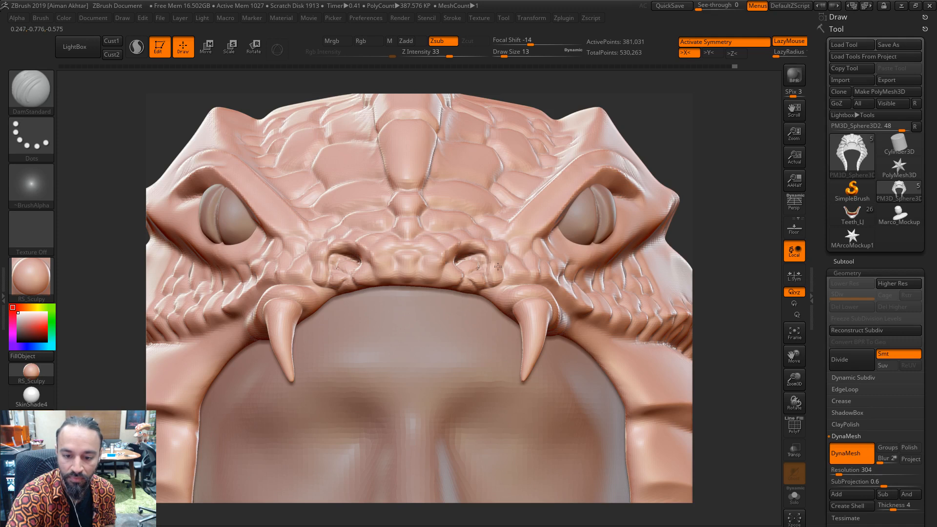
pyautogui.press(']')
pyautogui.press(']')
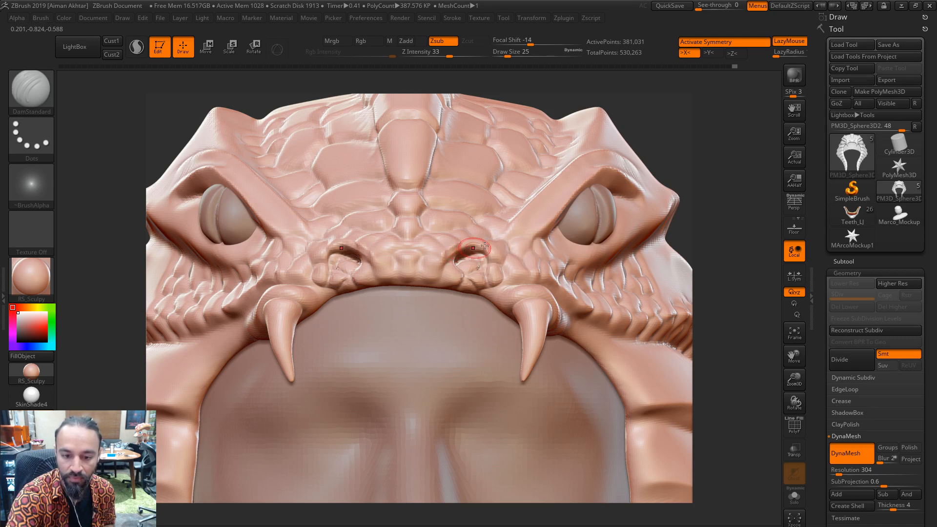
pyautogui.keyDown('alt'); pyautogui.moveTo(705, 168); pyautogui.dragTo(638, 129); pyautogui.keyUp('alt')
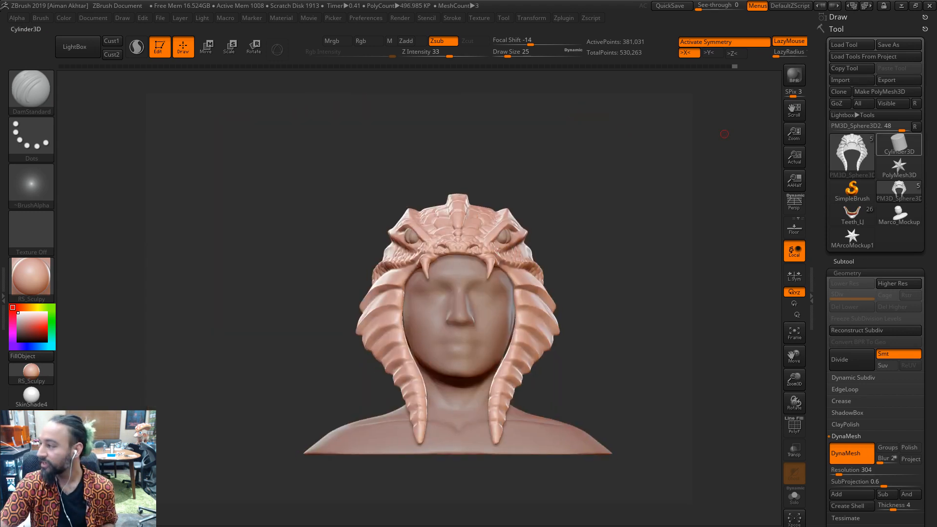
# Switch to Photos and browse the snake references, examining the cobra headdress, the Serpent Society artwork and the Amonkhet cobra figure
pyautogui.hotkey('alt', 'Tab')
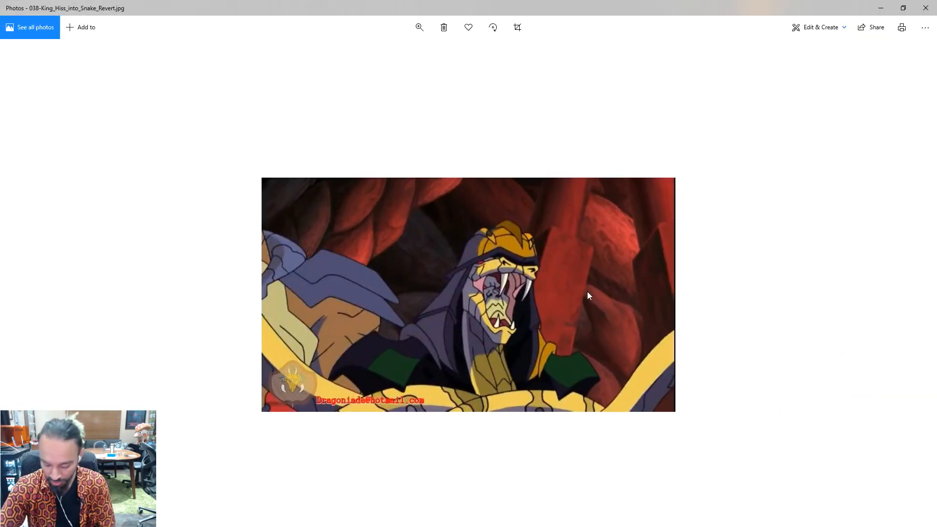
pyautogui.press('Right')
pyautogui.press('Right')
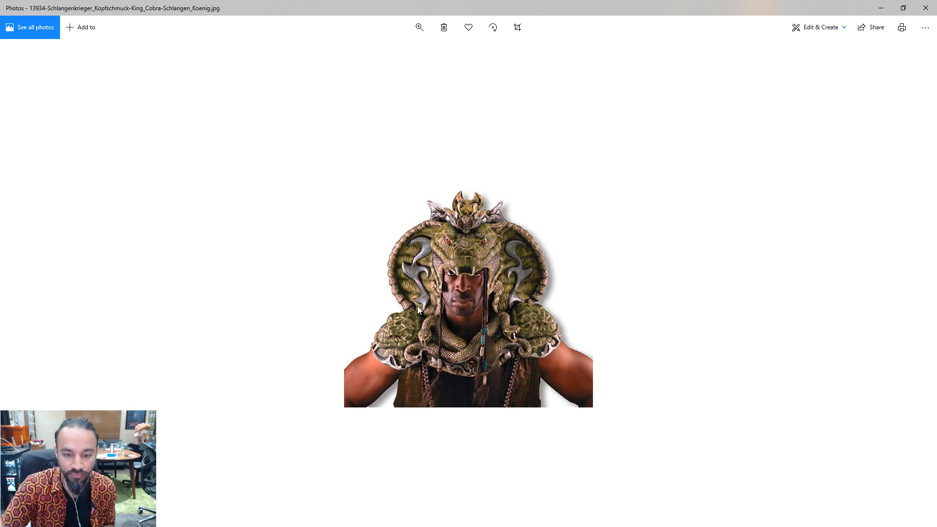
pyautogui.press('Right')
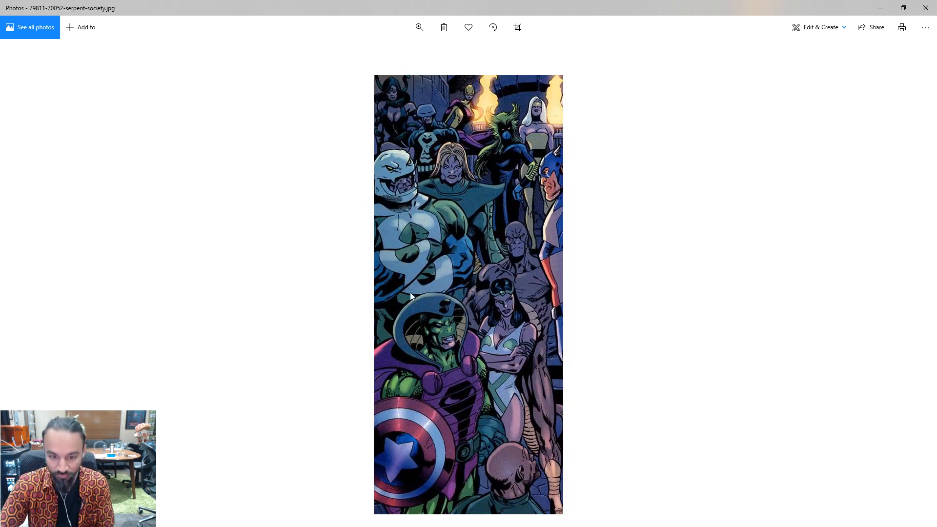
pyautogui.press('Left')
pyautogui.press('Left')
pyautogui.press('Right')
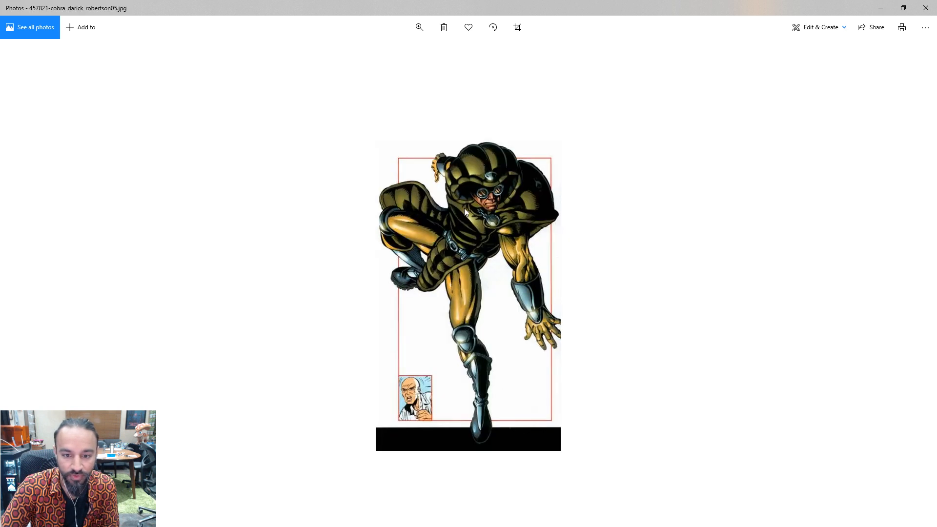
pyautogui.press('Left')
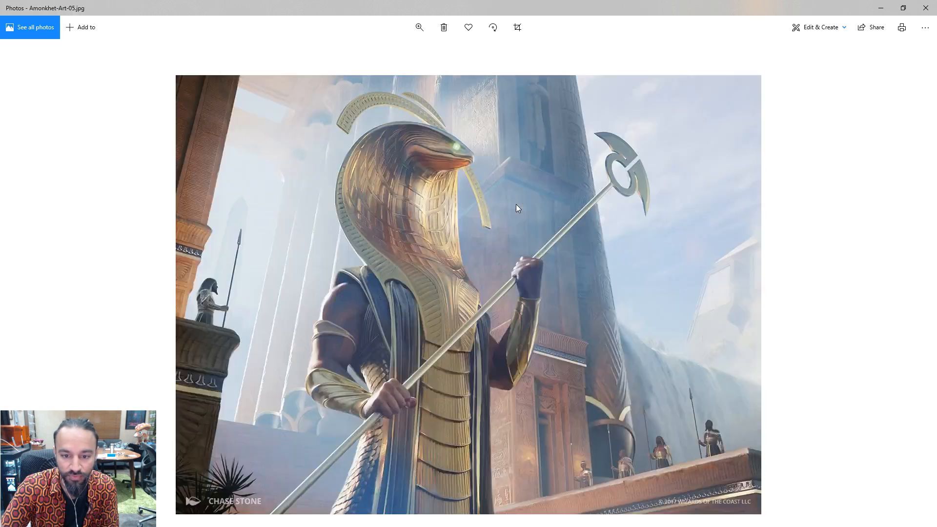
# Switch back to ZBrush and puff up the outer edge of the side flaps with the Inflat brush at draw size 71
pyautogui.hotkey('alt', 'Tab')
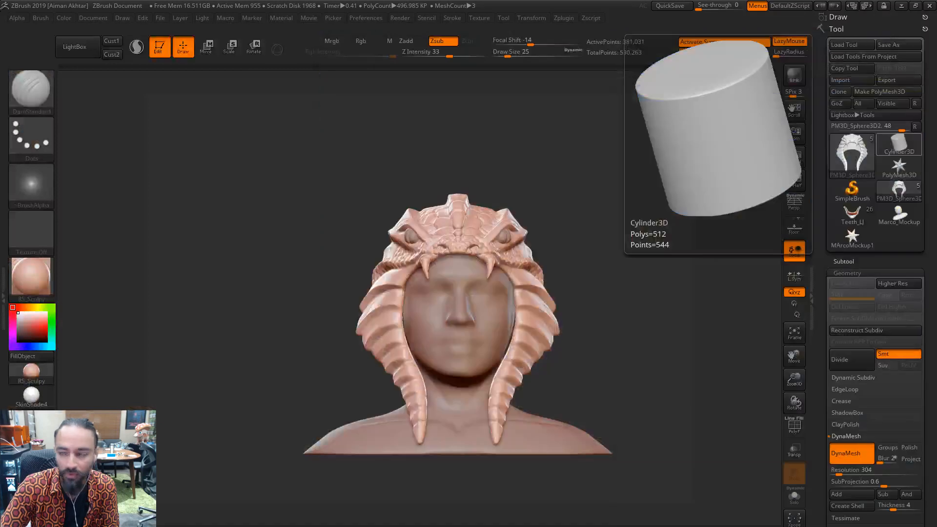
pyautogui.moveTo(694, 300); pyautogui.dragTo(723, 304)
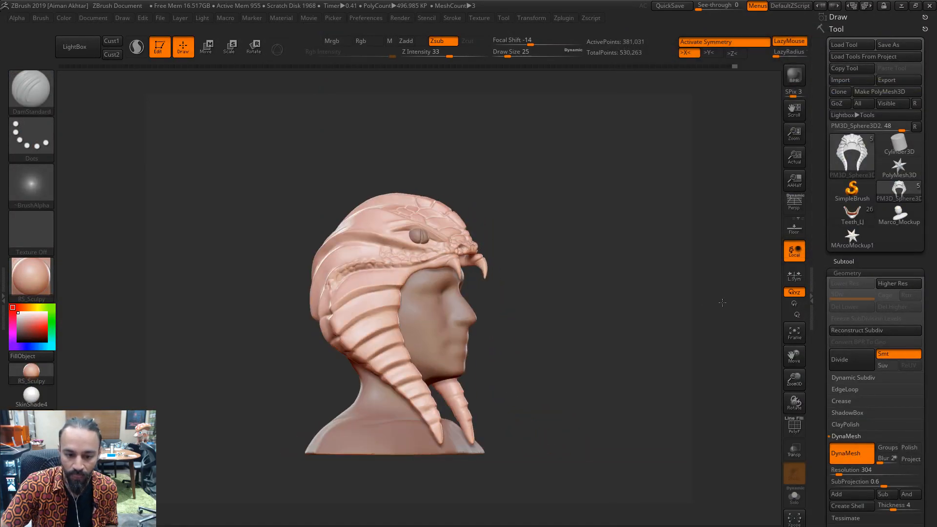
pyautogui.moveTo(629, 278)
pyautogui.keyDown('alt'); pyautogui.mouseDown()
pyautogui.moveTo(584, 318)
pyautogui.moveTo(623, 275)
pyautogui.mouseUp(); pyautogui.keyUp('alt')
pyautogui.press('b')
pyautogui.press('i')
pyautogui.press('n')
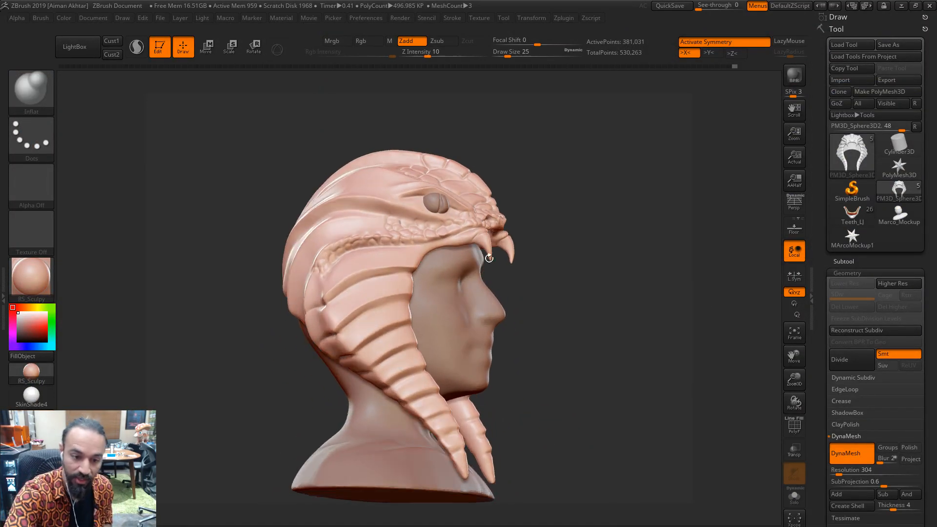
pyautogui.press('s')
pyautogui.moveTo(334, 285)
pyautogui.mouseDown()
pyautogui.moveTo(343, 283)
pyautogui.moveTo(332, 274)
pyautogui.mouseUp()
pyautogui.press('s')
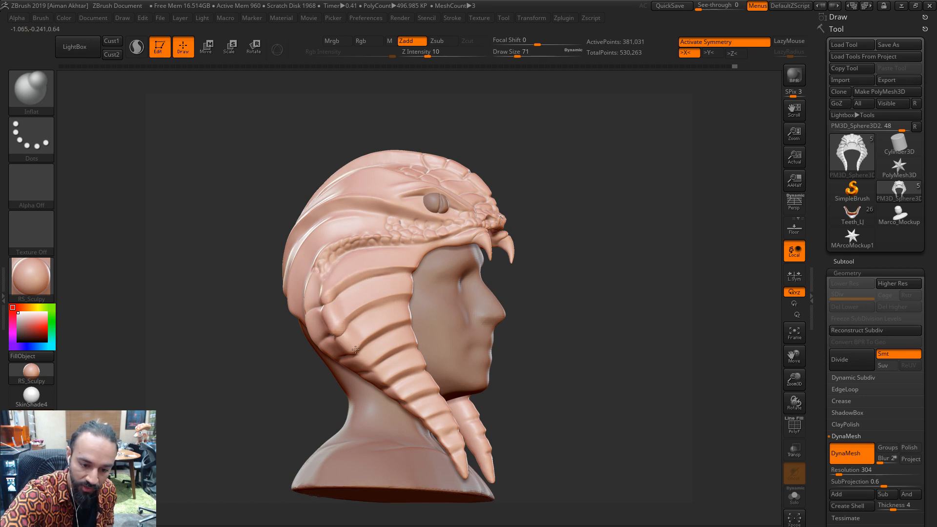
pyautogui.moveTo(410, 400); pyautogui.dragTo(450, 454)
pyautogui.moveTo(568, 368); pyautogui.dragTo(571, 374)
# Carve a groove down the length of the side flaps near their outer edge with DamStandard at draw size 149
pyautogui.moveTo(633, 239)
pyautogui.mouseDown()
pyautogui.moveTo(649, 226)
pyautogui.moveTo(675, 230)
pyautogui.mouseUp()
pyautogui.click(551, 524)
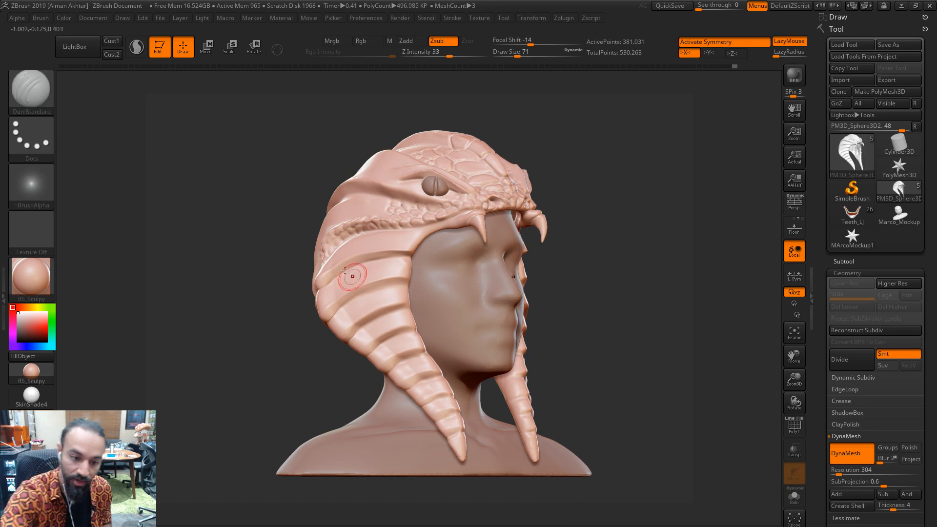
pyautogui.press('s')
pyautogui.moveTo(332, 268); pyautogui.dragTo(338, 268)
pyautogui.moveTo(341, 259); pyautogui.dragTo(353, 263, button='right')
pyautogui.press('s')
pyautogui.moveTo(338, 264); pyautogui.dragTo(342, 264)
pyautogui.moveTo(592, 148); pyautogui.dragTo(609, 146)
pyautogui.moveTo(332, 257); pyautogui.dragTo(330, 255)
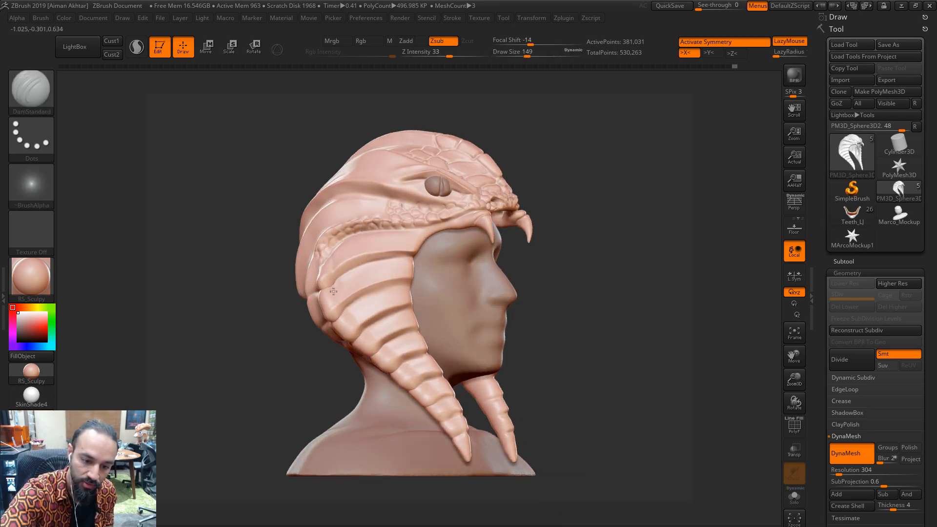
pyautogui.moveTo(348, 310)
pyautogui.mouseDown()
pyautogui.moveTo(437, 403)
pyautogui.moveTo(469, 457)
pyautogui.mouseUp()
pyautogui.keyDown('shift'); pyautogui.moveTo(574, 345); pyautogui.dragTo(676, 289); pyautogui.keyUp('shift')
# Tighten the grooves between the outer segments and ridges of the side flaps with the Pinch brush at draw size 124
pyautogui.press('s')
pyautogui.click(347, 235)
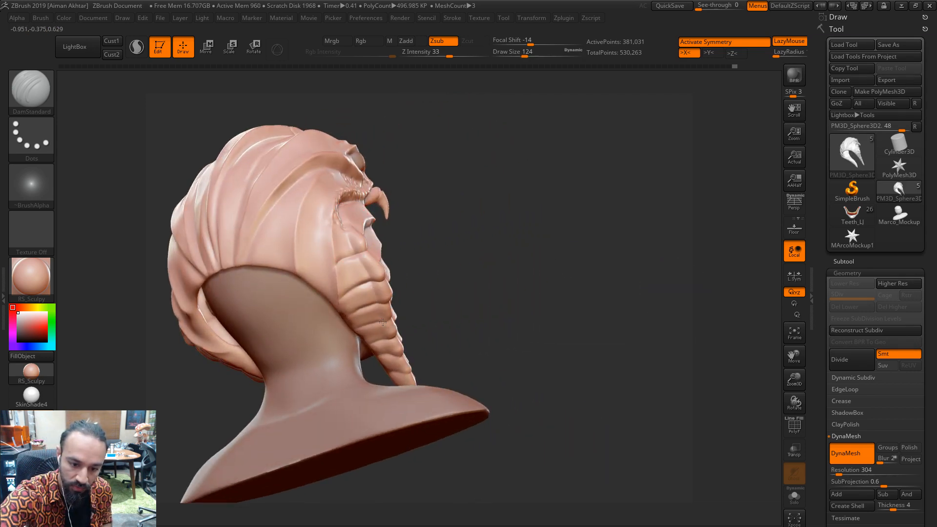
pyautogui.moveTo(524, 283); pyautogui.dragTo(488, 280)
pyautogui.press('b')
pyautogui.press('p')
pyautogui.press('i')
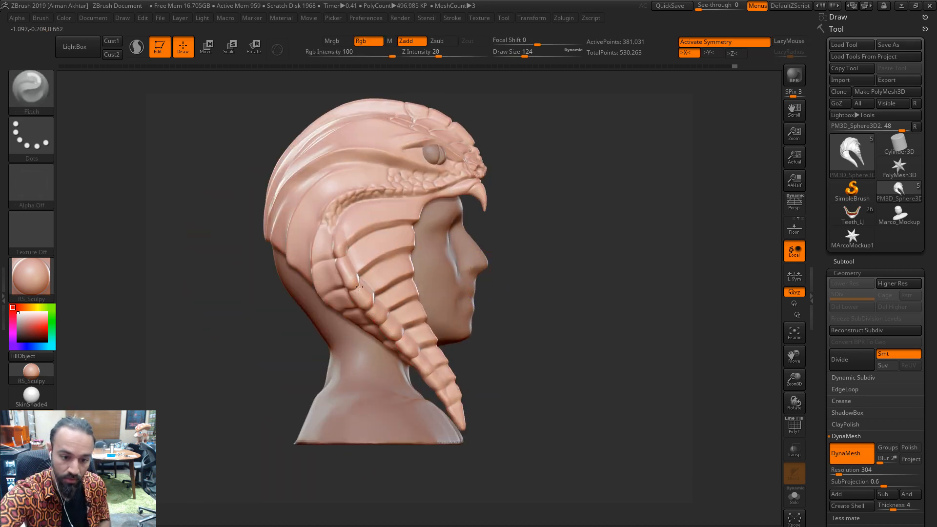
pyautogui.moveTo(542, 326); pyautogui.dragTo(430, 312)
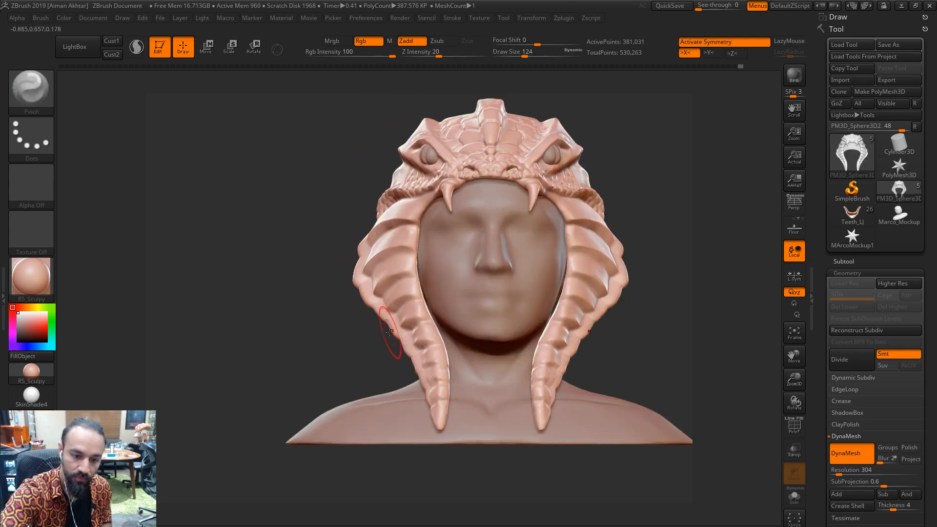
# Adjust the outer contour of the lower side flaps with the Move brush at draw size 68
pyautogui.moveTo(616, 304)
pyautogui.mouseDown()
pyautogui.moveTo(607, 236)
pyautogui.moveTo(711, 299)
pyautogui.moveTo(656, 323)
pyautogui.moveTo(703, 337)
pyautogui.moveTo(679, 364)
pyautogui.mouseUp()
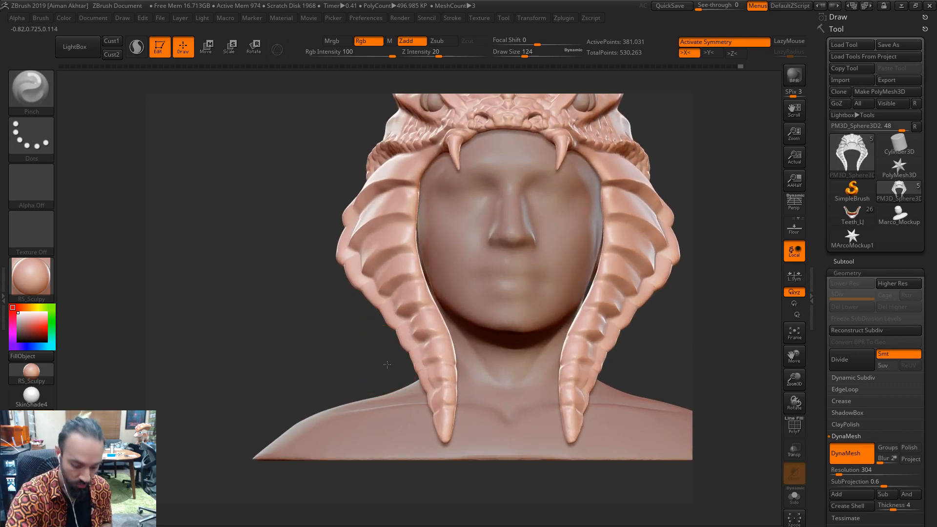
pyautogui.press('b')
pyautogui.press('m')
pyautogui.press('v')
pyautogui.moveTo(387, 359)
pyautogui.mouseDown()
pyautogui.moveTo(408, 356)
pyautogui.moveTo(395, 331)
pyautogui.mouseUp()
pyautogui.press('s')
pyautogui.press('s')
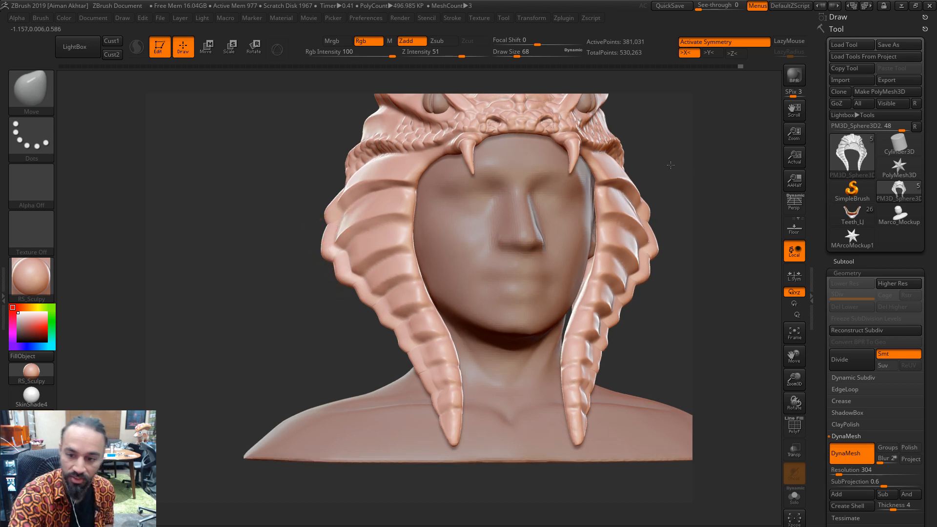
# Step back and forth through the undo history to compare the side flaps with and without the segmented outer edge
pyautogui.moveTo(698, 172)
pyautogui.keyDown('alt'); pyautogui.mouseDown()
pyautogui.moveTo(648, 189)
pyautogui.moveTo(629, 217)
pyautogui.moveTo(641, 225)
pyautogui.mouseUp(); pyautogui.keyUp('alt')
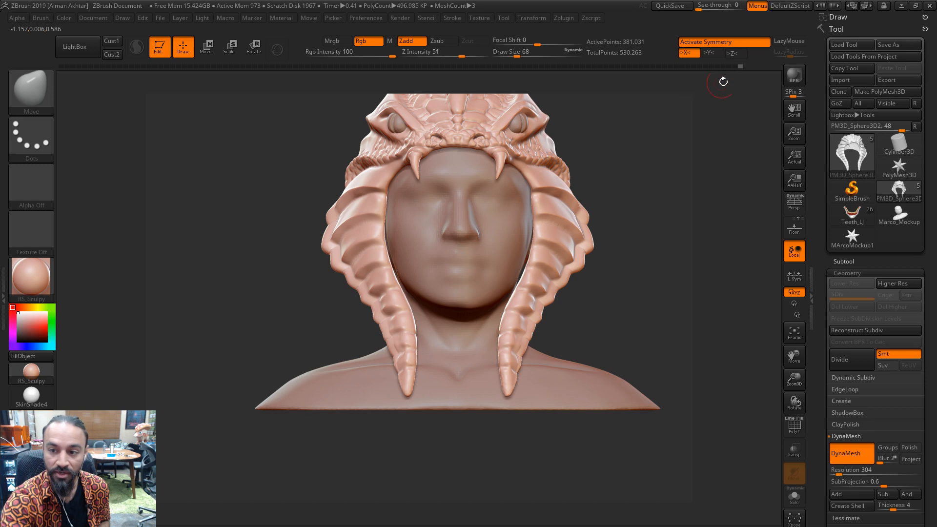
pyautogui.moveTo(740, 65); pyautogui.dragTo(736, 66)
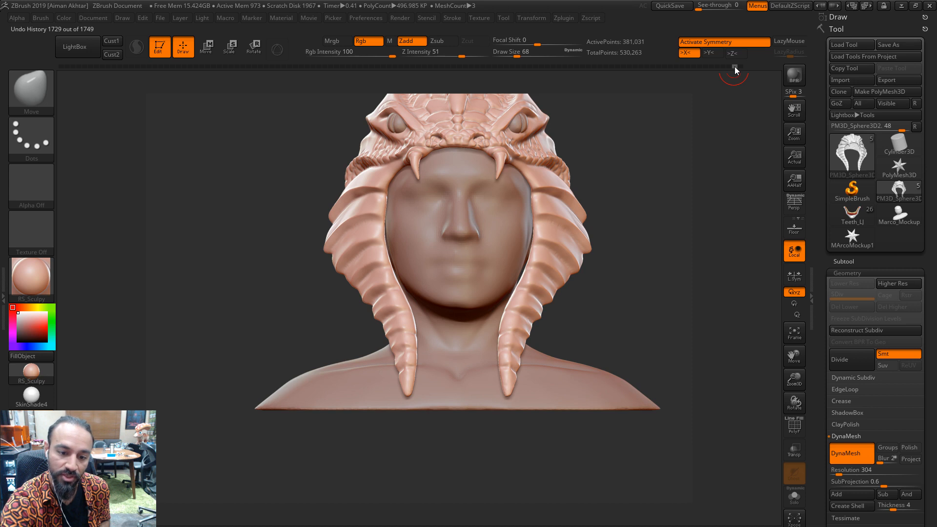
pyautogui.moveTo(735, 66); pyautogui.dragTo(759, 63)
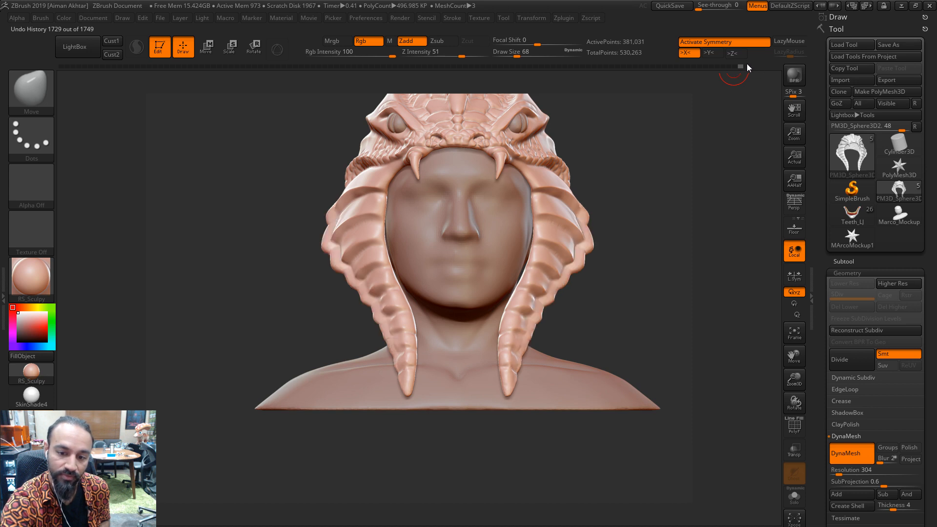
pyautogui.moveTo(735, 64); pyautogui.dragTo(734, 64)
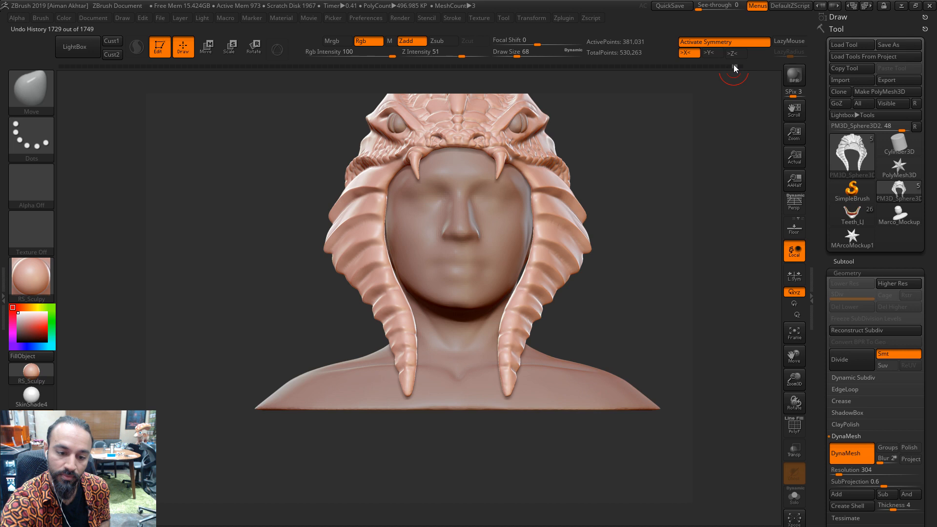
pyautogui.click(736, 64)
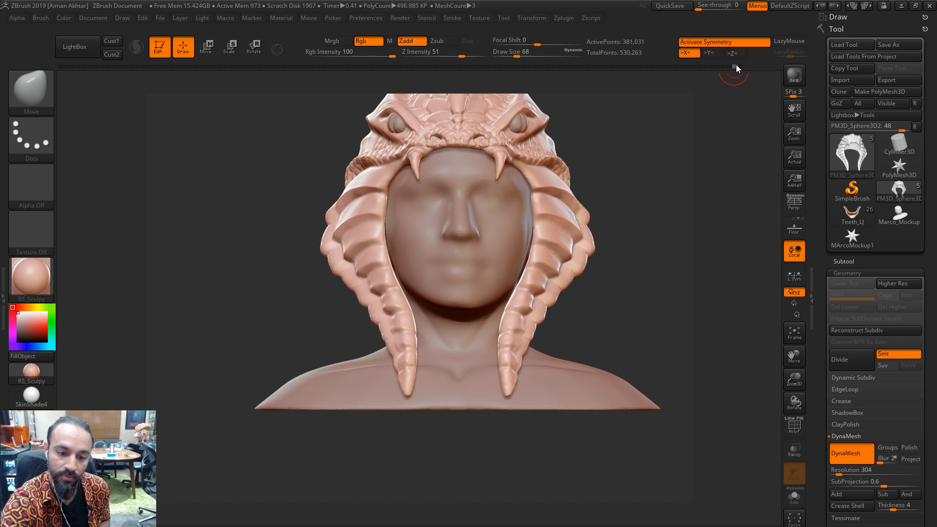
pyautogui.moveTo(736, 64); pyautogui.dragTo(740, 64)
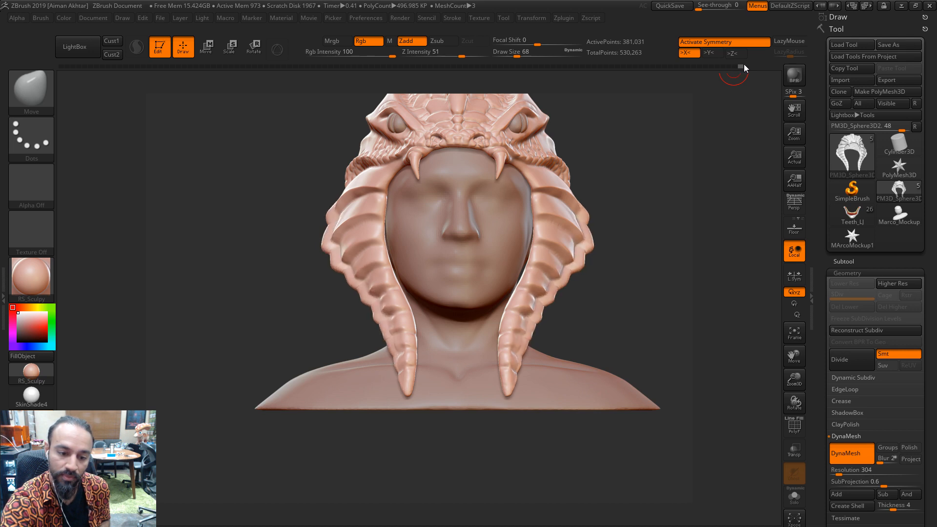
pyautogui.click(741, 64)
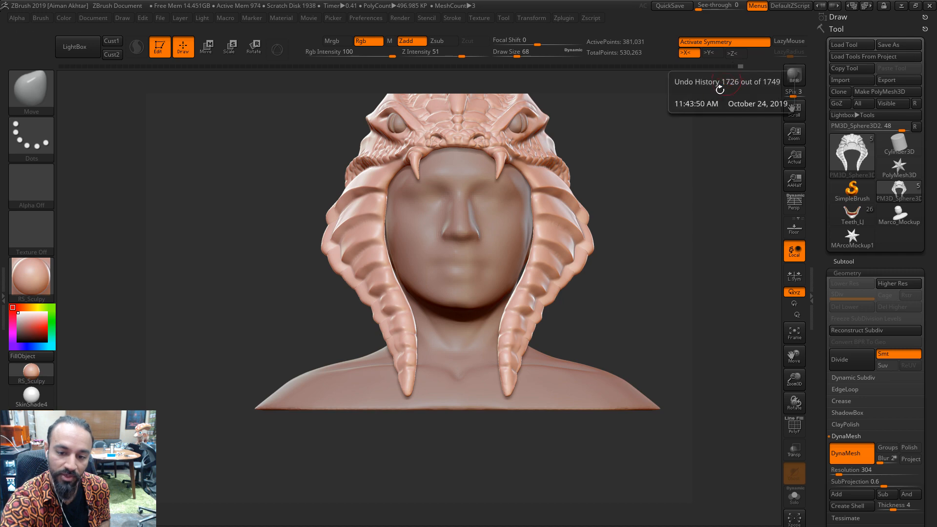
pyautogui.keyDown('alt'); pyautogui.moveTo(634, 232); pyautogui.dragTo(654, 276); pyautogui.keyUp('alt')
pyautogui.moveTo(852, 238)
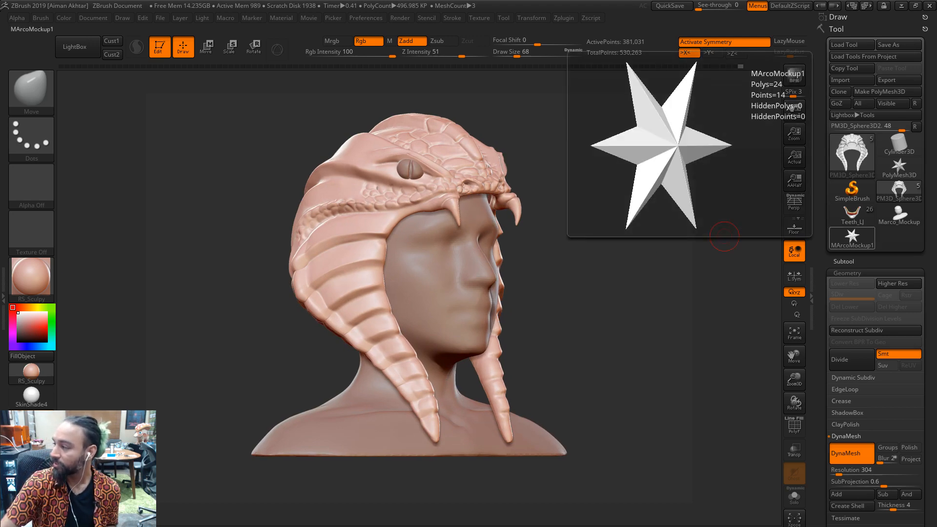
# Switch to the Photos app and browse the reference images for cobra hoods, snake headdresses and serpent characters
pyautogui.hotkey('alt', 'Tab')
pyautogui.press('Right')
pyautogui.press('Right')
pyautogui.press('Right')
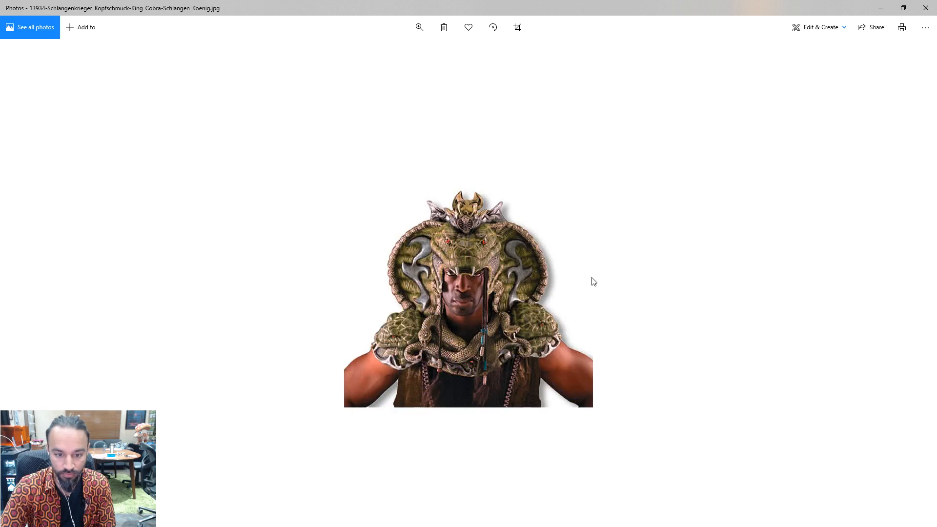
pyautogui.press('Right')
pyautogui.press('Right')
pyautogui.press('Right')
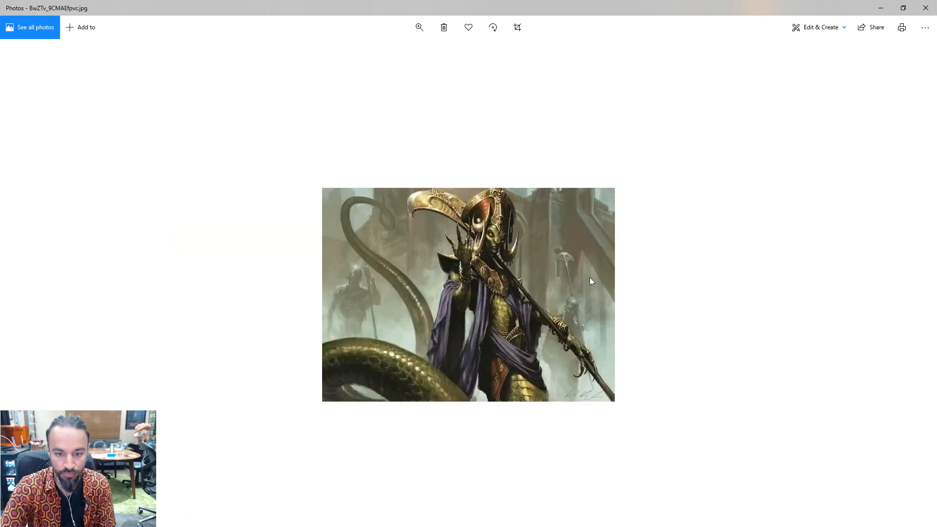
pyautogui.press('Right')
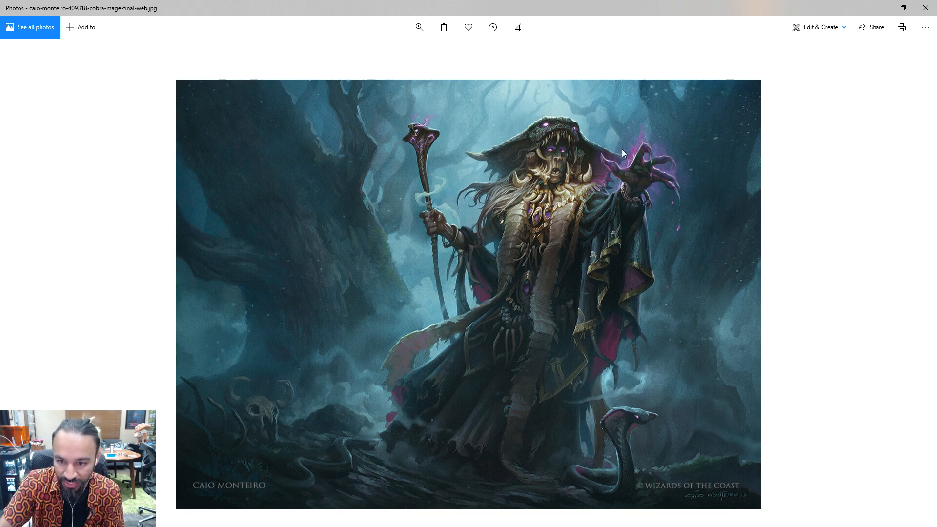
pyautogui.press('Right')
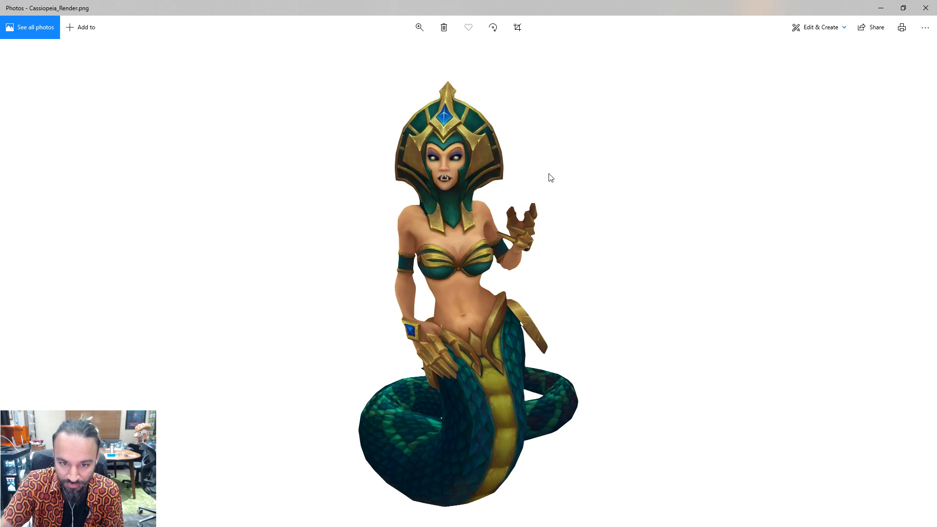
pyautogui.press('Right')
pyautogui.press('Right')
pyautogui.press('Right')
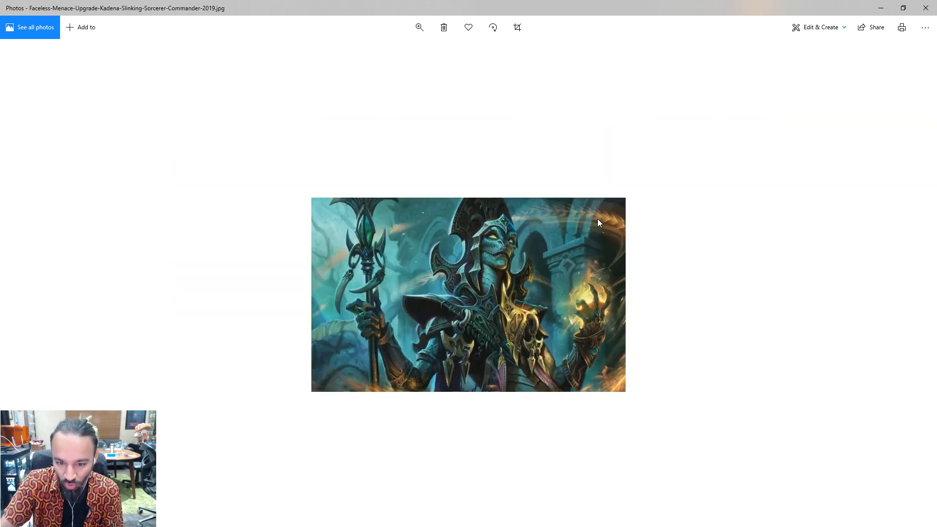
pyautogui.press('Right')
pyautogui.press('Right')
pyautogui.press('Right')
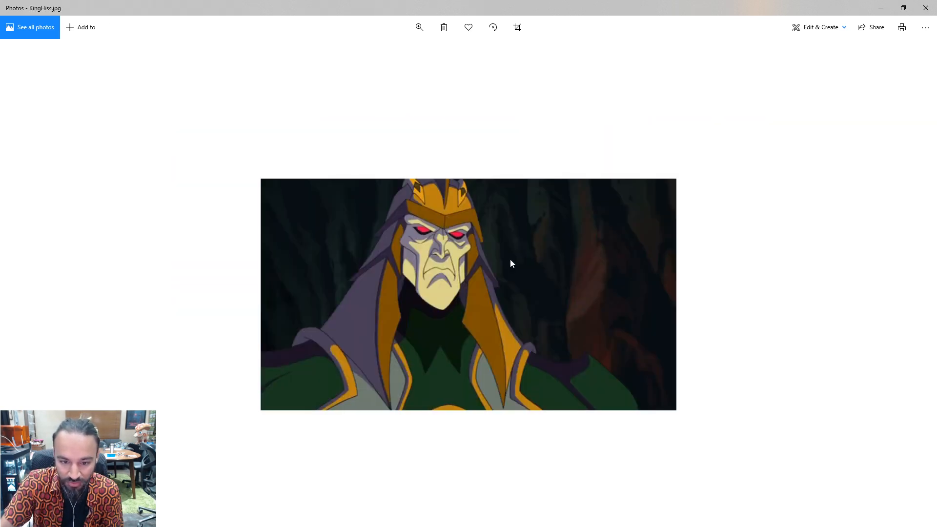
pyautogui.press('Right')
pyautogui.press('Right')
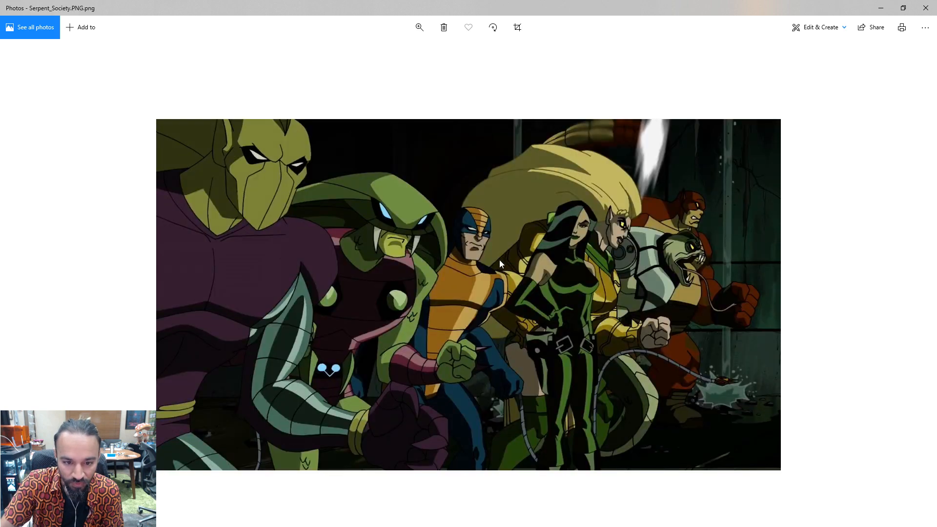
pyautogui.press('Right')
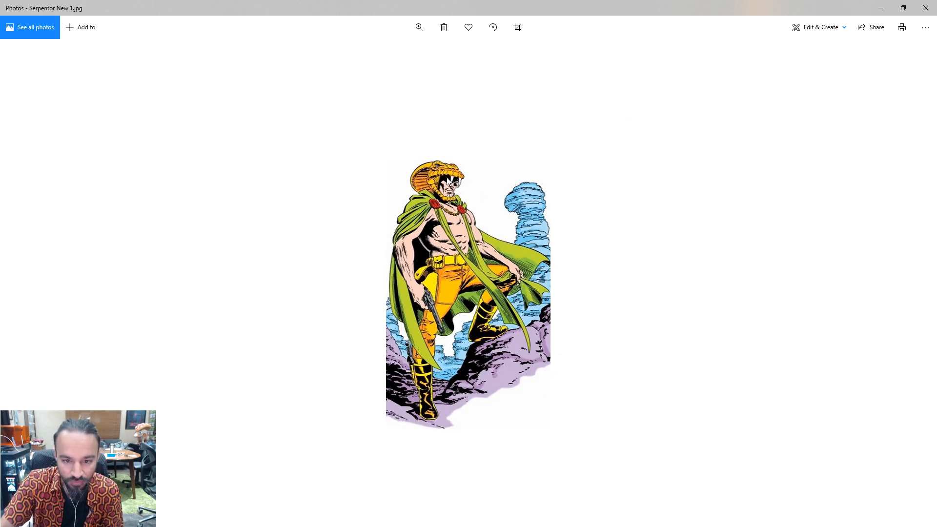
# Examine the hooded figure in Serpent_Society.PNG and the snake helmet in Serpentor New 1.jpg up close, including neighbouring reference images
pyautogui.press('Left')
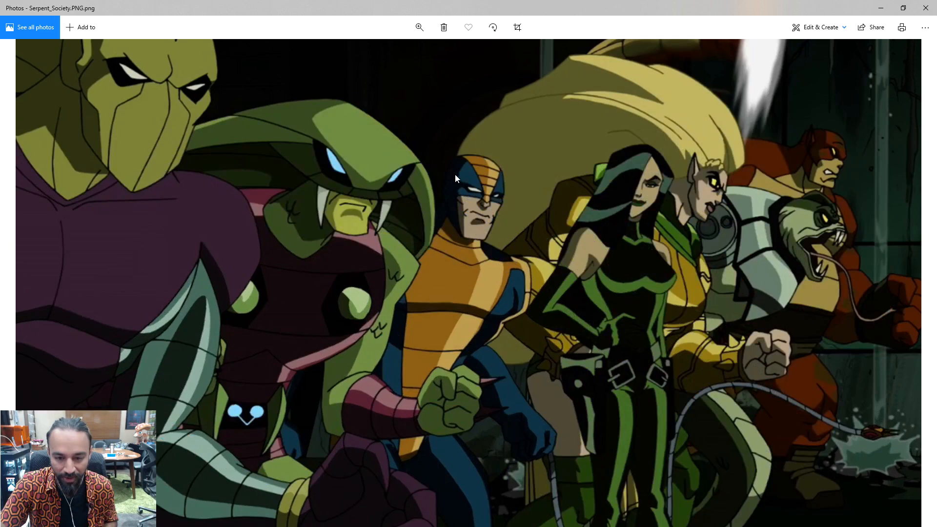
pyautogui.press('Right')
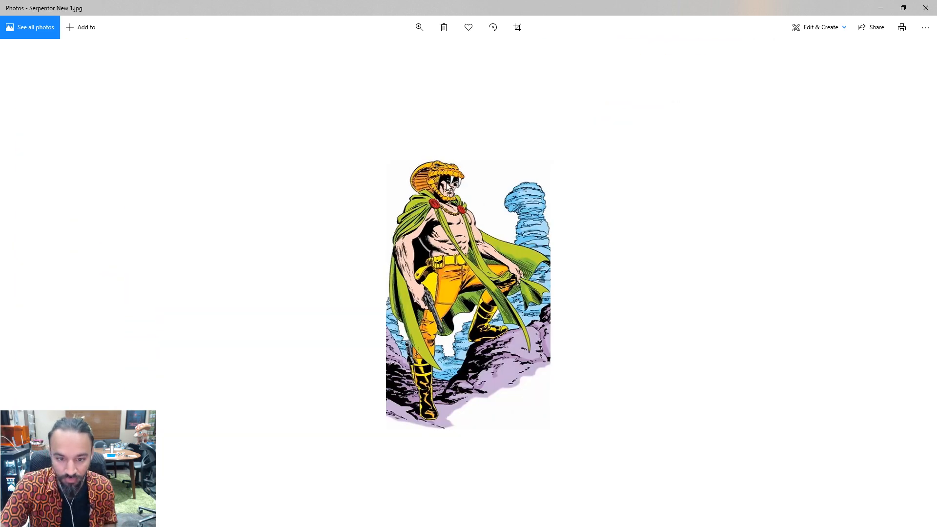
pyautogui.scroll(5, 446, 183)
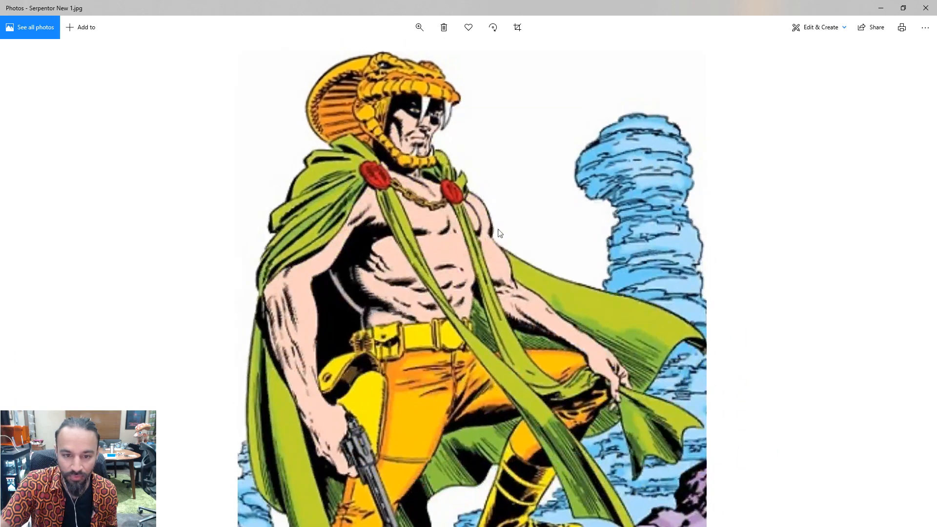
pyautogui.scroll(-3, 503, 288)
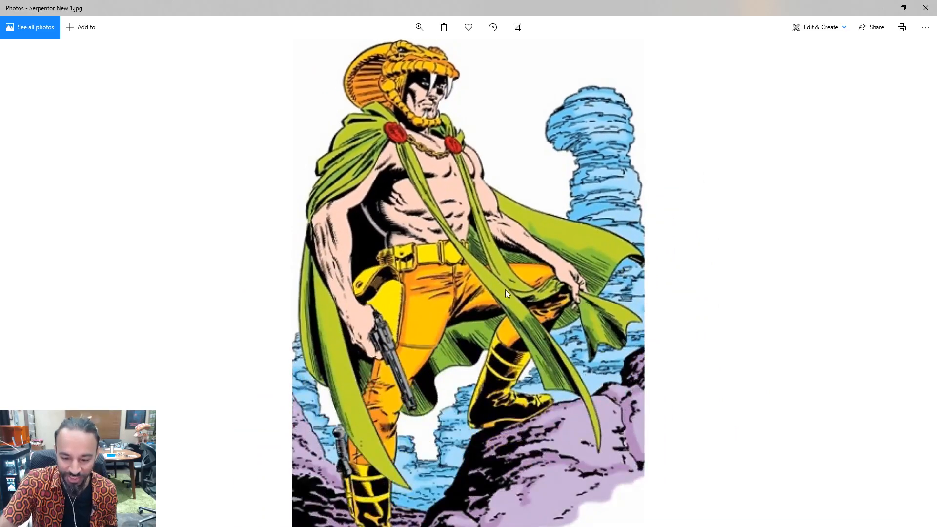
pyautogui.scroll(-2, 505, 292)
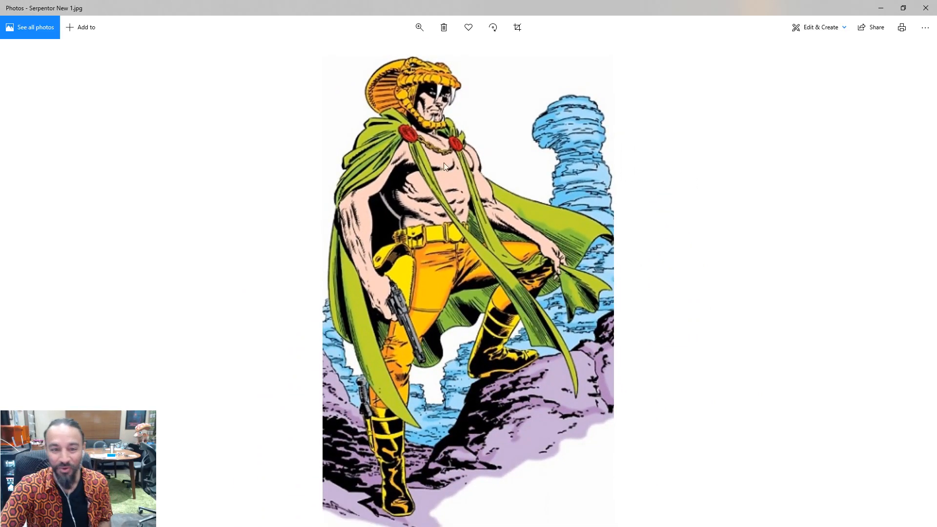
pyautogui.scroll(-2, 529, 213)
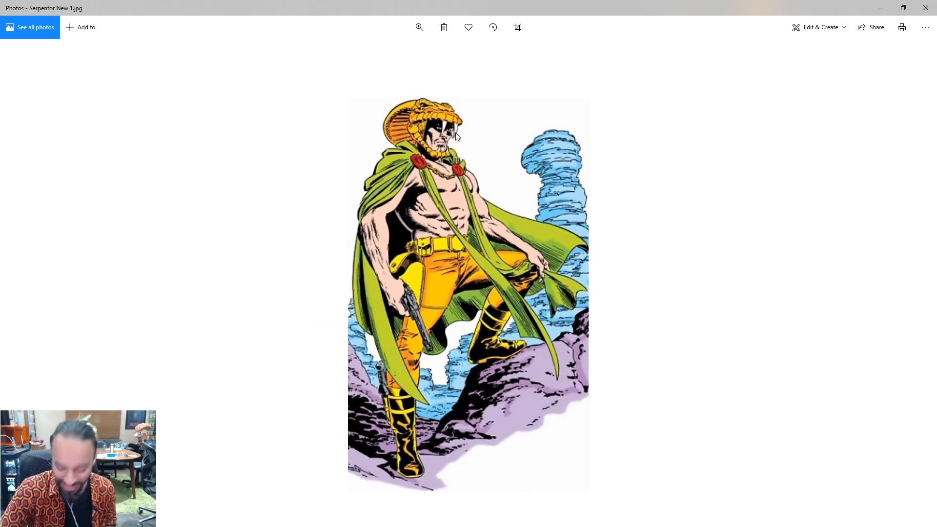
pyautogui.scroll(-1, 478, 205)
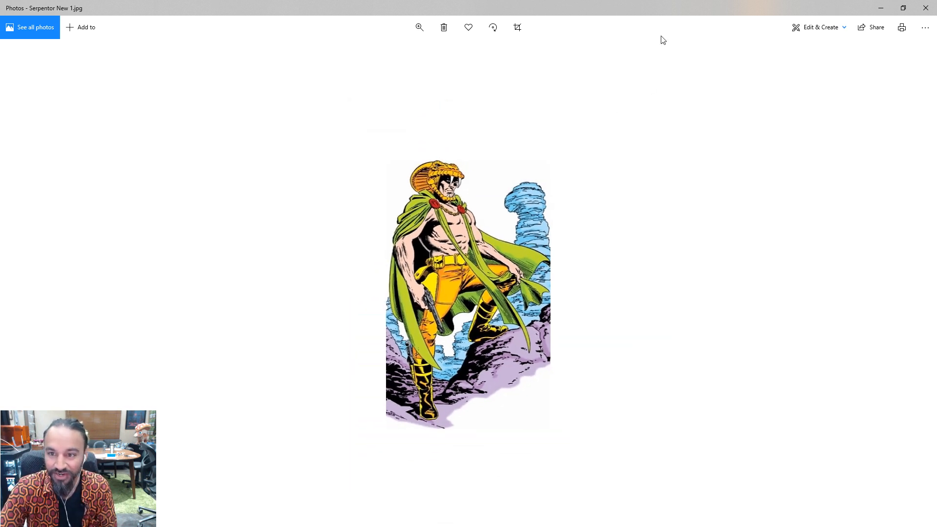
pyautogui.moveTo(576, 4)
pyautogui.mouseDown()
pyautogui.moveTo(572, 19)
pyautogui.moveTo(571, 0)
pyautogui.mouseUp()
pyautogui.press('Left')
pyautogui.press('Right')
pyautogui.press('Right')
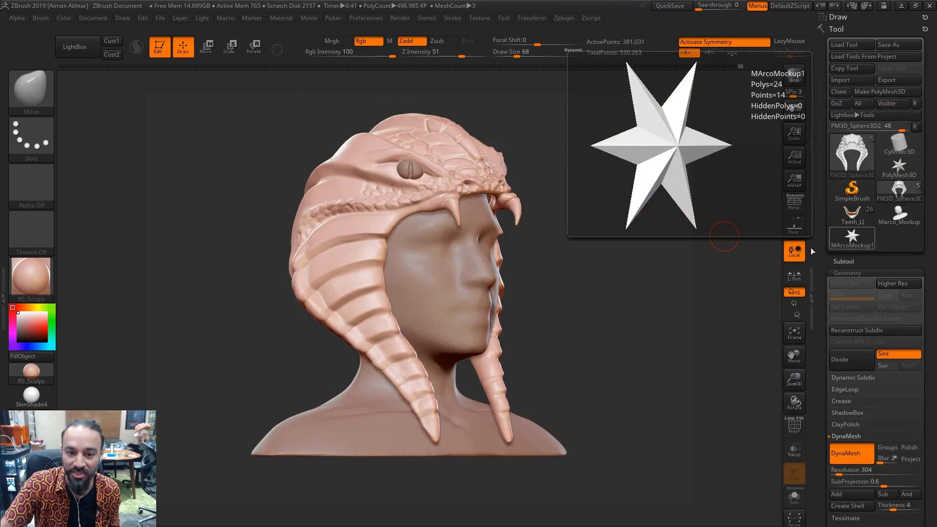
# Switch back to ZBrush and save the tool over the existing SnakeWizard1 file in the Snake Wizard Headpiece folder
pyautogui.moveTo(649, 299); pyautogui.dragTo(595, 315)
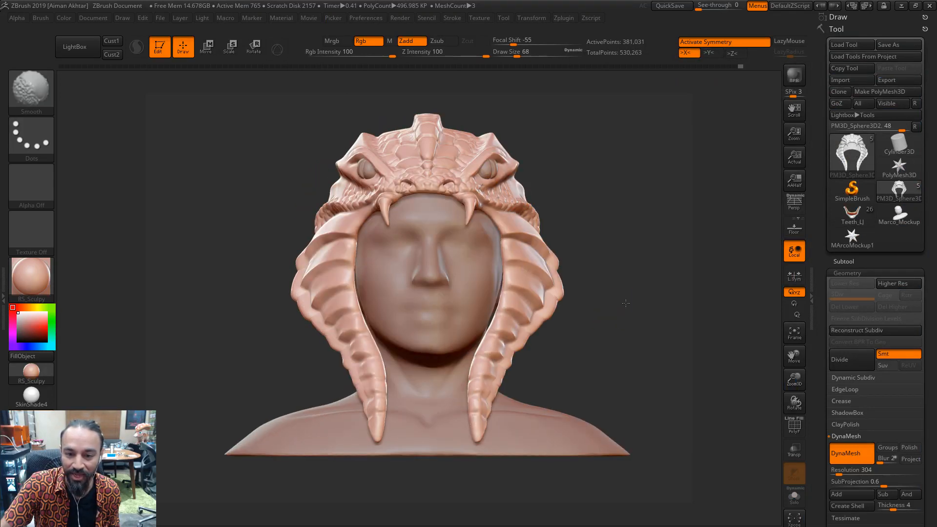
pyautogui.click(903, 45)
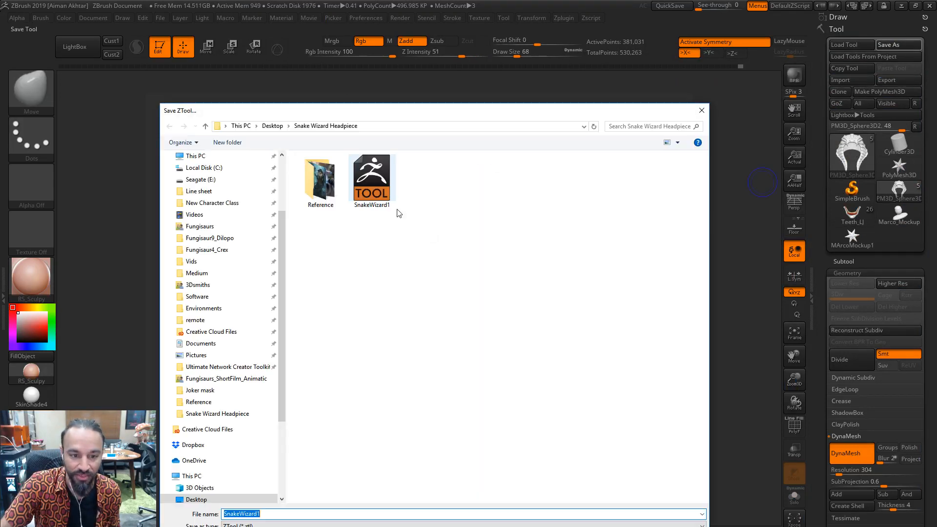
pyautogui.click(371, 195)
pyautogui.press('Return')
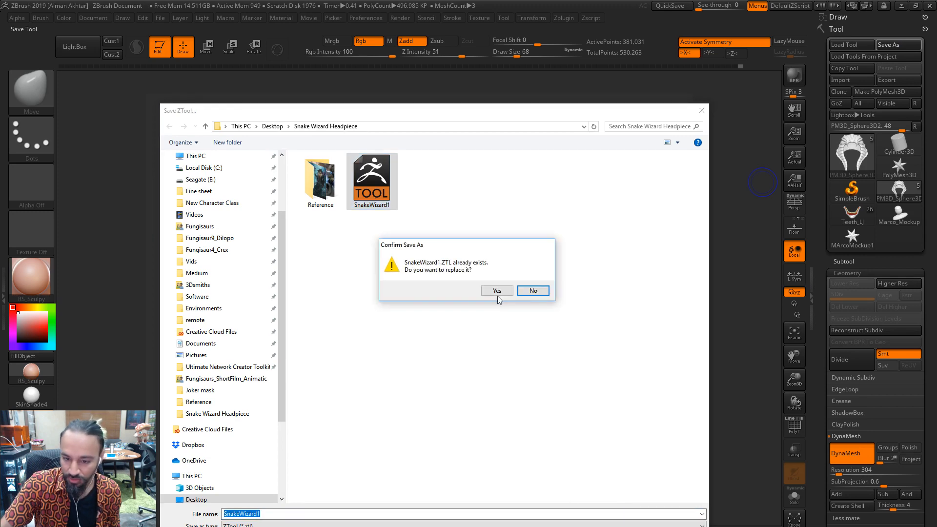
pyautogui.click(497, 291)
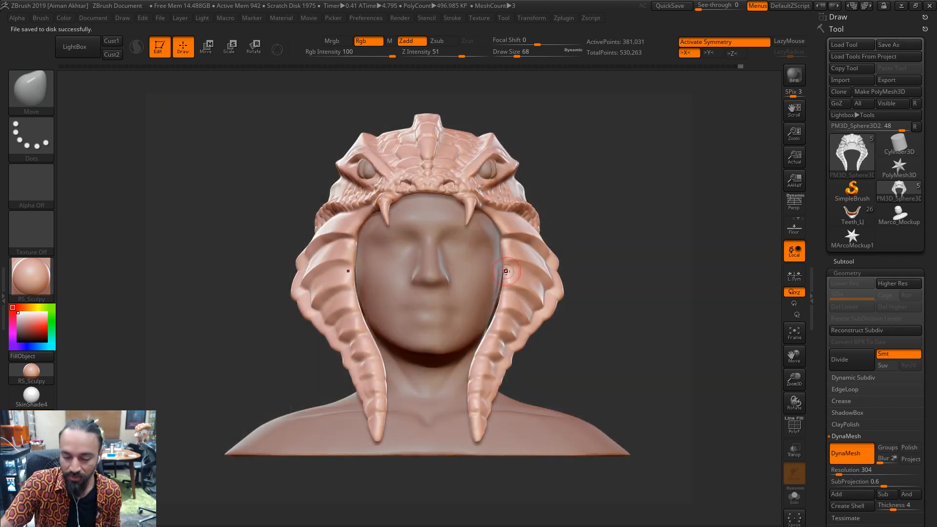
# Insert a mirrored pair of small spheres on the brow ridges above the eyes with the IMM Primitives brush
pyautogui.moveTo(633, 200)
pyautogui.keyDown('alt'); pyautogui.mouseDown()
pyautogui.moveTo(643, 207)
pyautogui.moveTo(670, 189)
pyautogui.moveTo(589, 314)
pyautogui.mouseUp(); pyautogui.keyUp('alt')
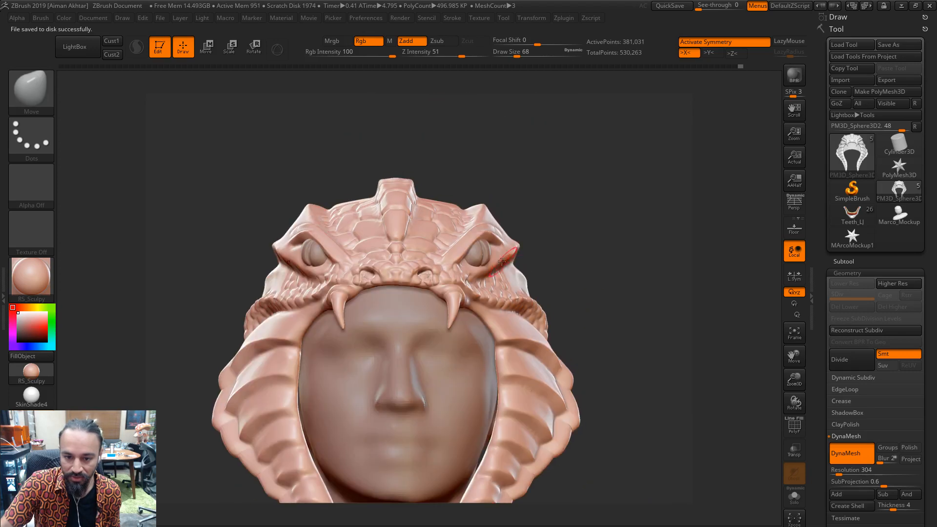
pyautogui.click(16, 90)
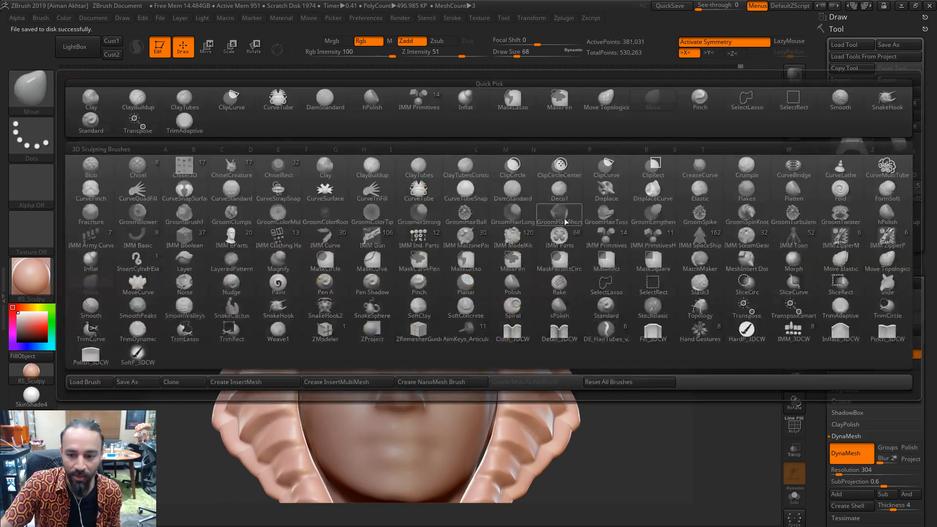
pyautogui.click(596, 236)
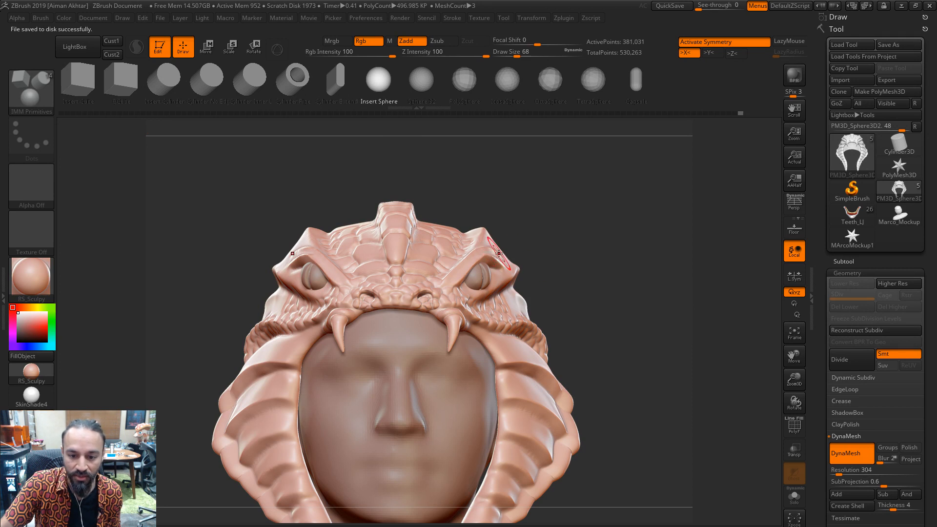
pyautogui.moveTo(503, 258); pyautogui.dragTo(507, 260)
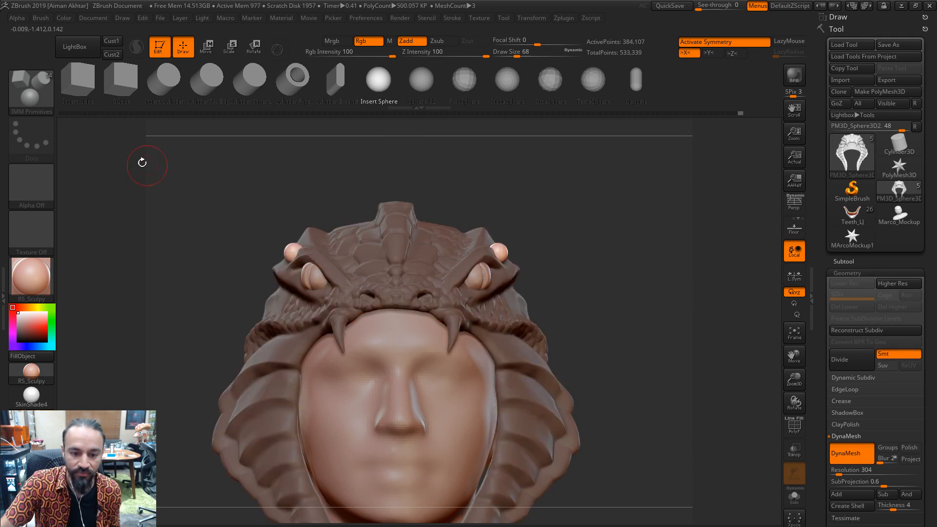
# Pull the brow spheres outward into horn stubs with the Move brush, starting at draw size 59
pyautogui.press('b')
pyautogui.press('m')
pyautogui.press('v')
pyautogui.press('s')
pyautogui.click(513, 231)
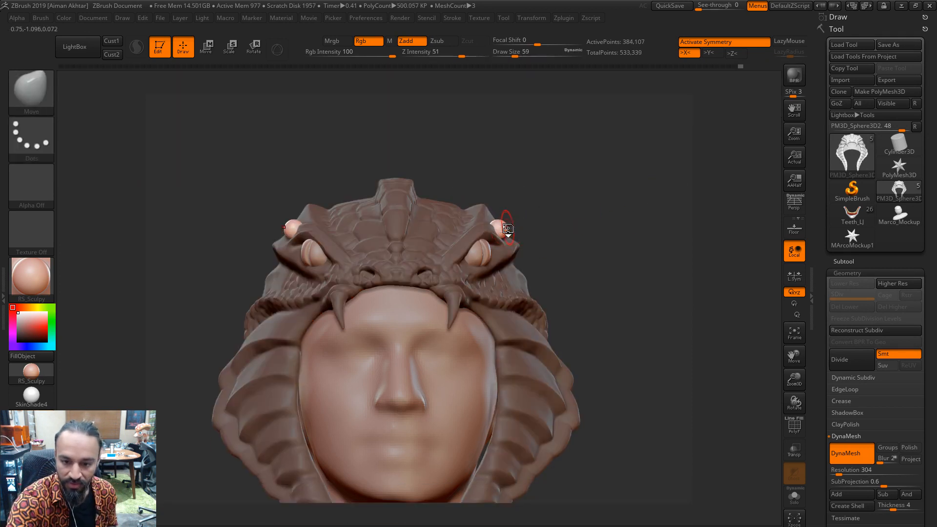
pyautogui.moveTo(506, 227)
pyautogui.mouseDown()
pyautogui.moveTo(568, 215)
pyautogui.moveTo(537, 220)
pyautogui.mouseUp()
pyautogui.press('s')
pyautogui.hotkey('ctrl', 'z')
pyautogui.press('s')
pyautogui.press('s')
pyautogui.moveTo(521, 228)
pyautogui.mouseDown()
pyautogui.moveTo(548, 215)
pyautogui.moveTo(512, 223)
pyautogui.moveTo(517, 210)
pyautogui.moveTo(585, 222)
pyautogui.moveTo(578, 205)
pyautogui.moveTo(605, 223)
pyautogui.mouseUp()
pyautogui.press('s')
# Adjust the profile of the brow horns from the side with the Move brush at draw size 167
pyautogui.moveTo(605, 222)
pyautogui.keyDown('ctrl'); pyautogui.mouseDown()
pyautogui.moveTo(615, 228)
pyautogui.moveTo(569, 223)
pyautogui.moveTo(649, 223)
pyautogui.moveTo(596, 226)
pyautogui.moveTo(640, 232)
pyautogui.moveTo(648, 210)
pyautogui.mouseUp(); pyautogui.keyUp('ctrl')
pyautogui.press('f')
pyautogui.press('f')
pyautogui.hotkey('ctrl', 'i')
pyautogui.press('s')
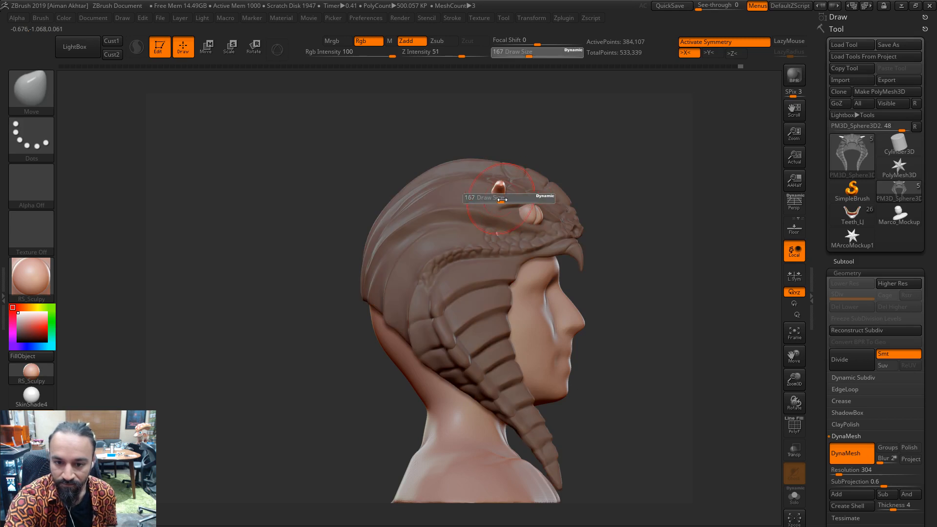
pyautogui.moveTo(500, 201)
pyautogui.mouseDown()
pyautogui.moveTo(562, 195)
pyautogui.moveTo(527, 187)
pyautogui.moveTo(521, 197)
pyautogui.moveTo(483, 202)
pyautogui.moveTo(518, 187)
pyautogui.mouseUp()
pyautogui.hotkey('ctrl', 'z')
pyautogui.press('s')
pyautogui.moveTo(630, 146)
pyautogui.keyDown('shift'); pyautogui.mouseDown()
pyautogui.moveTo(605, 152)
pyautogui.moveTo(628, 176)
pyautogui.moveTo(617, 199)
pyautogui.moveTo(561, 211)
pyautogui.moveTo(604, 201)
pyautogui.moveTo(650, 207)
pyautogui.mouseUp(); pyautogui.keyUp('shift')
# Shape the brow horns into curved, outward-pointing spikes with the Move brush at draw size 145, and clear the mask
pyautogui.press('s')
pyautogui.moveTo(684, 176)
pyautogui.mouseDown()
pyautogui.moveTo(629, 183)
pyautogui.moveTo(611, 213)
pyautogui.moveTo(596, 197)
pyautogui.moveTo(574, 205)
pyautogui.mouseUp()
pyautogui.press('s')
pyautogui.press('shift')
pyautogui.press('s')
pyautogui.moveTo(584, 199)
pyautogui.mouseDown()
pyautogui.moveTo(592, 198)
pyautogui.moveTo(560, 216)
pyautogui.mouseUp()
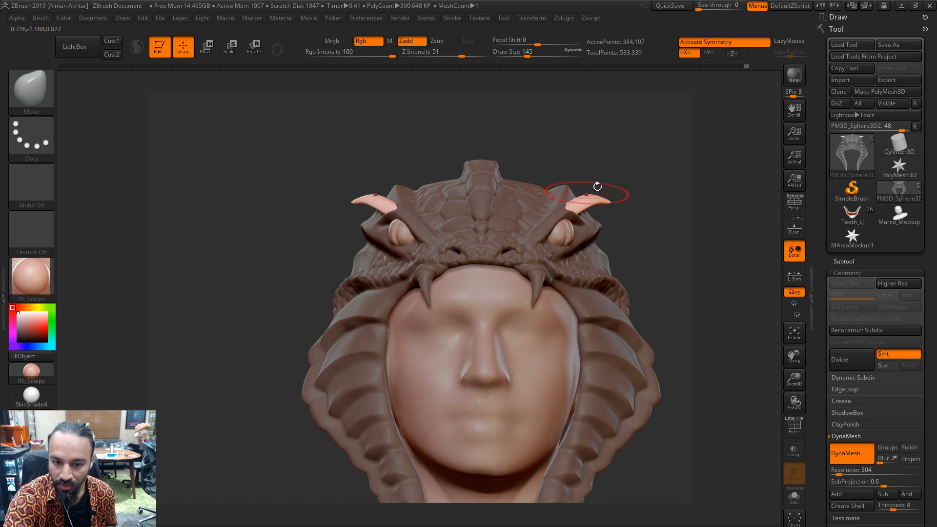
pyautogui.keyDown('ctrl'); pyautogui.moveTo(638, 180); pyautogui.dragTo(648, 253); pyautogui.keyUp('ctrl')
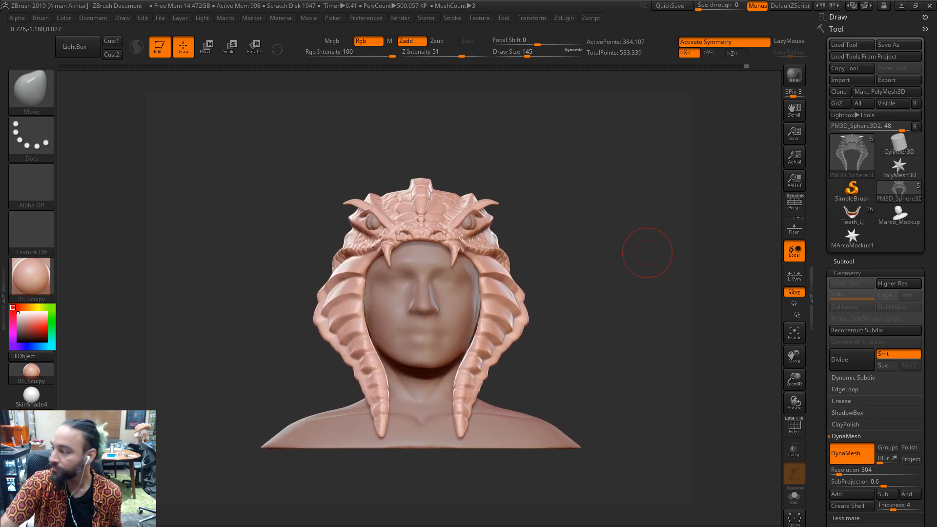
# Switch to the Photos app and examine the horned helmet in the Serpentor reference alongside Sultai-Soothsayer-MtG-Art.jpg
pyautogui.hotkey('alt', 'Tab')
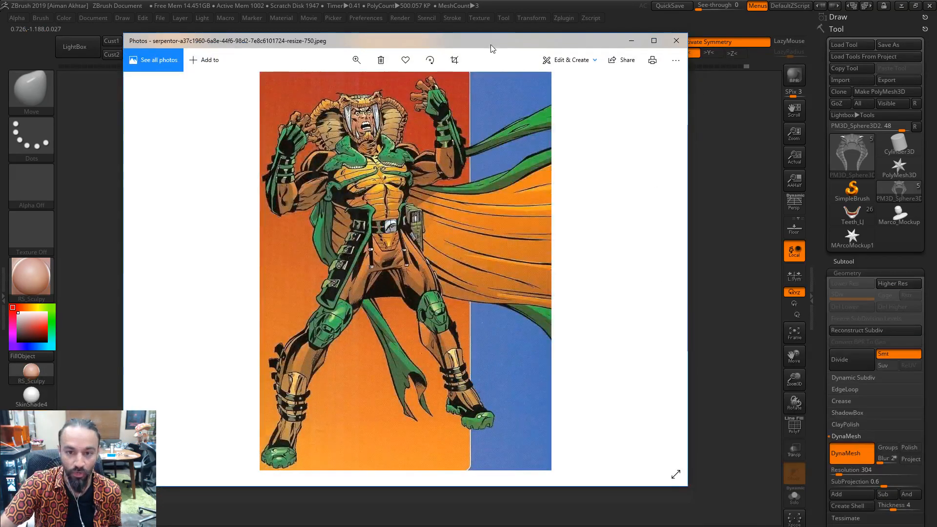
pyautogui.doubleClick(491, 45)
pyautogui.press('Right')
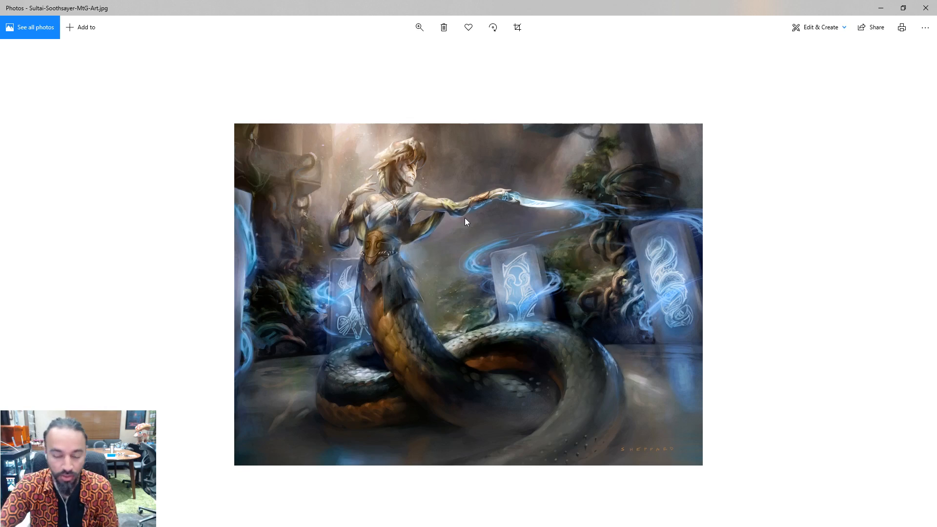
pyautogui.press('Left')
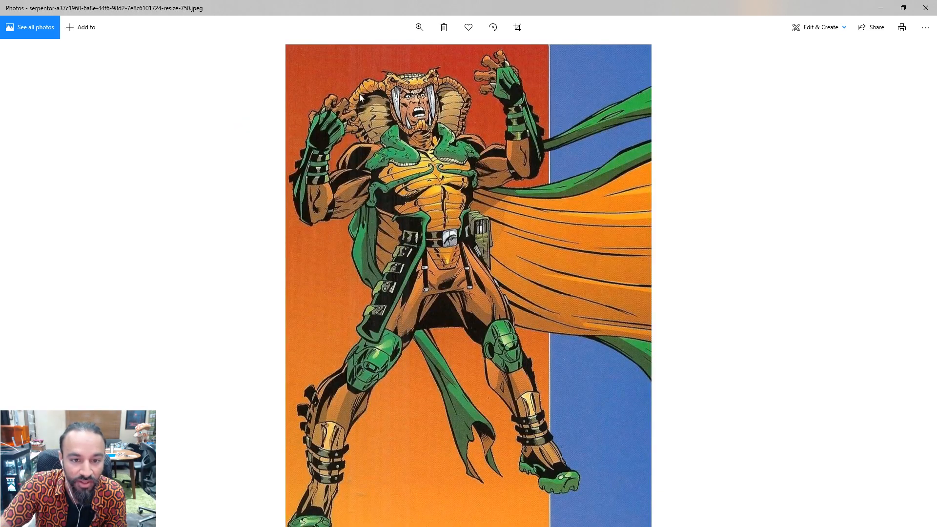
pyautogui.press('Right')
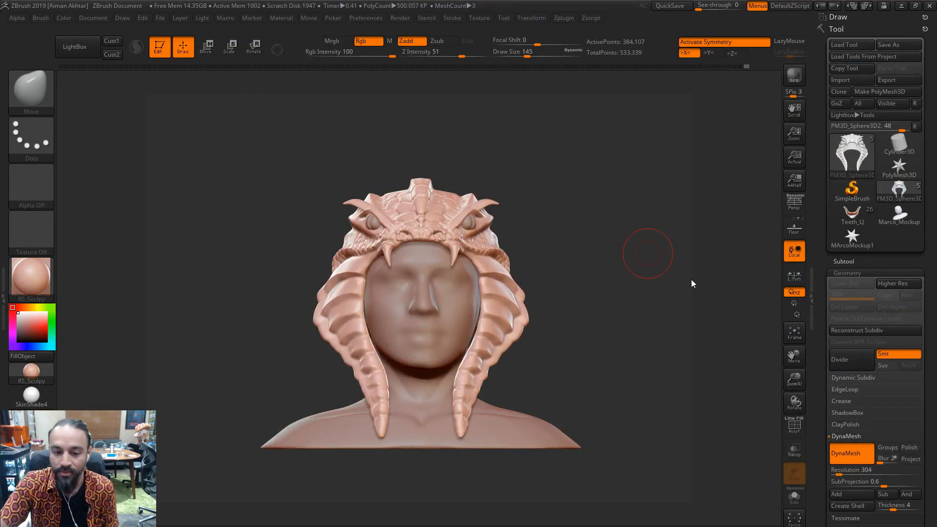
# Insert a mirrored pair of small spheres on the upper jaw just inside the large fangs with the IMM Primitives brush at draw size 62
pyautogui.moveTo(627, 337); pyautogui.dragTo(677, 288)
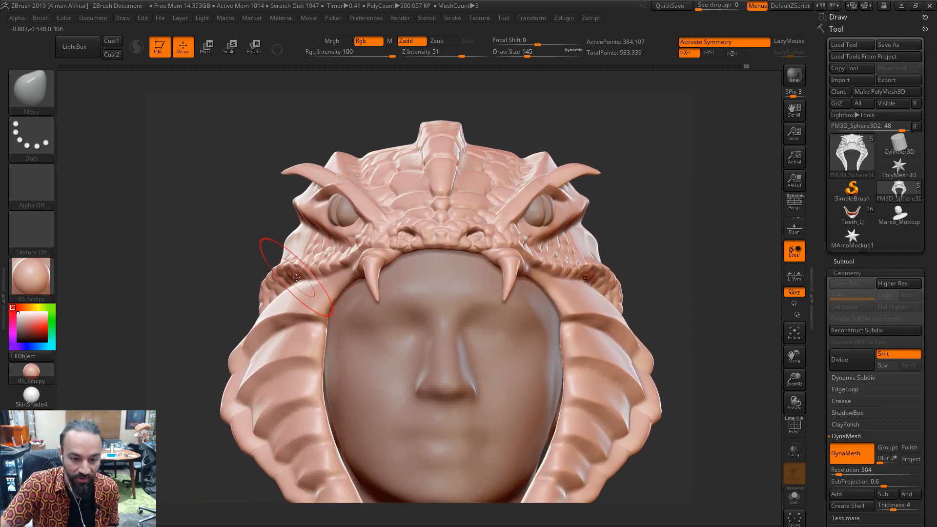
pyautogui.click(13, 89)
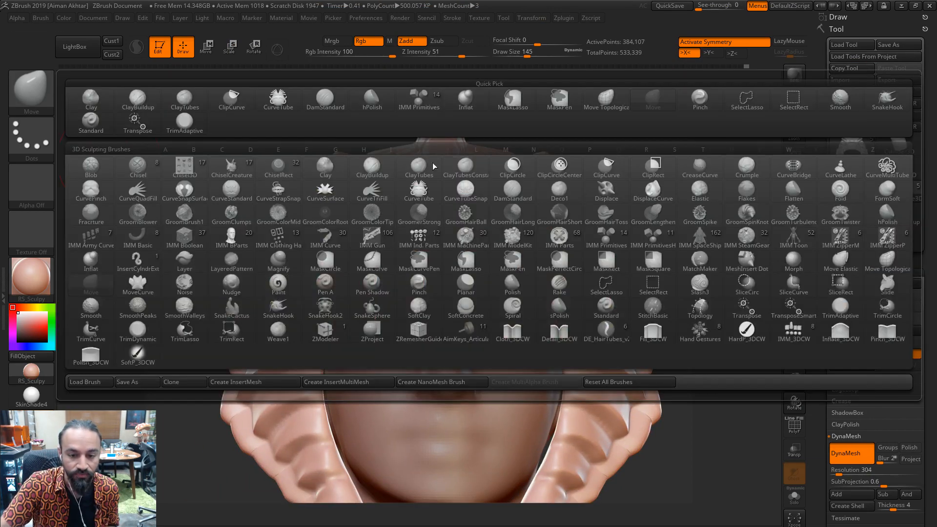
pyautogui.click(606, 239)
pyautogui.moveTo(677, 197)
pyautogui.mouseDown()
pyautogui.moveTo(685, 175)
pyautogui.moveTo(721, 153)
pyautogui.mouseUp()
pyautogui.press('s')
pyautogui.moveTo(454, 244); pyautogui.dragTo(436, 244)
pyautogui.moveTo(609, 180); pyautogui.dragTo(605, 151)
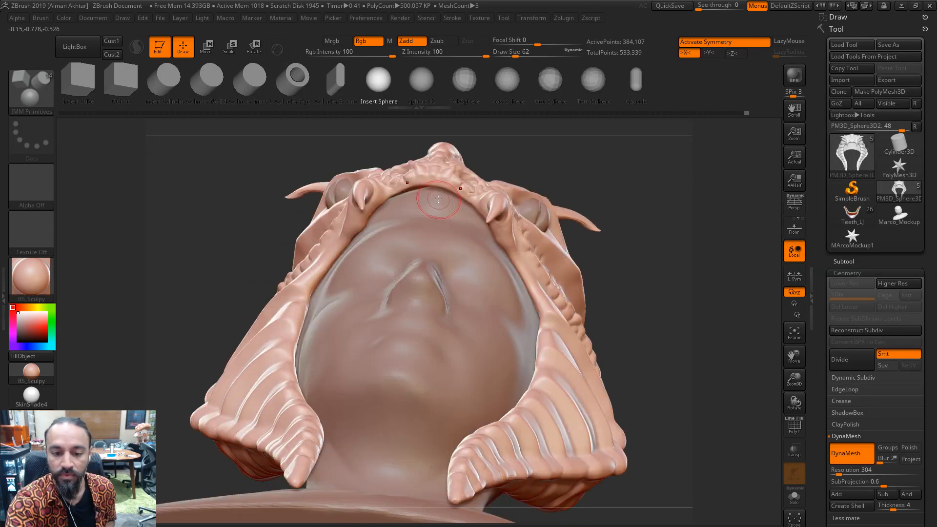
pyautogui.moveTo(395, 193); pyautogui.dragTo(401, 198)
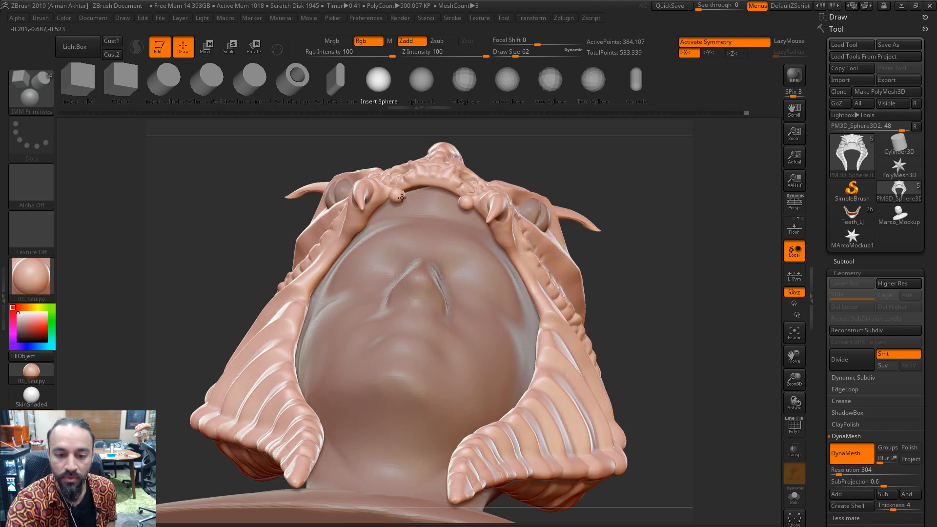
pyautogui.moveTo(531, 158)
pyautogui.mouseDown()
pyautogui.moveTo(574, 188)
pyautogui.moveTo(557, 190)
pyautogui.mouseUp()
pyautogui.moveTo(412, 189); pyautogui.dragTo(422, 208)
pyautogui.hotkey('ctrl', 'z')
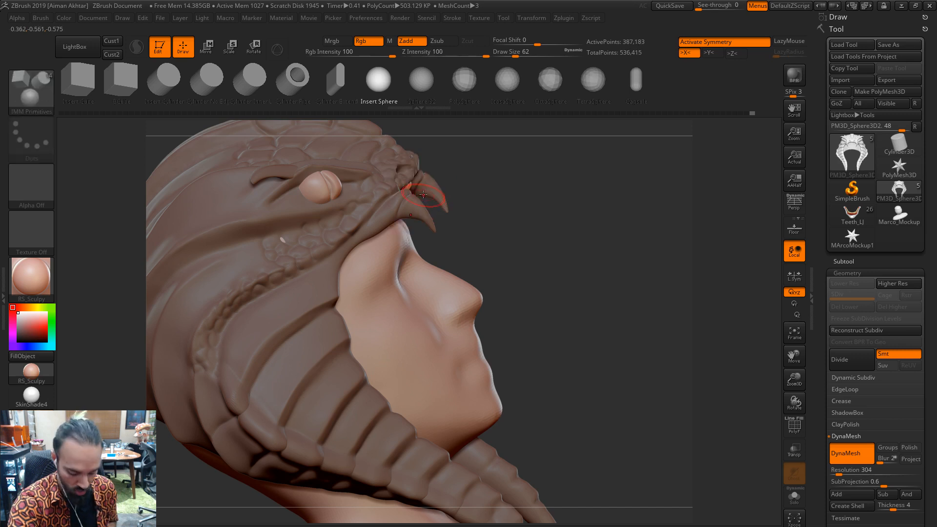
# Pull the jaw spheres down into small elongated teeth with the Move brush at draw size 90 and smooth them
pyautogui.press('b')
pyautogui.press('m')
pyautogui.press('v')
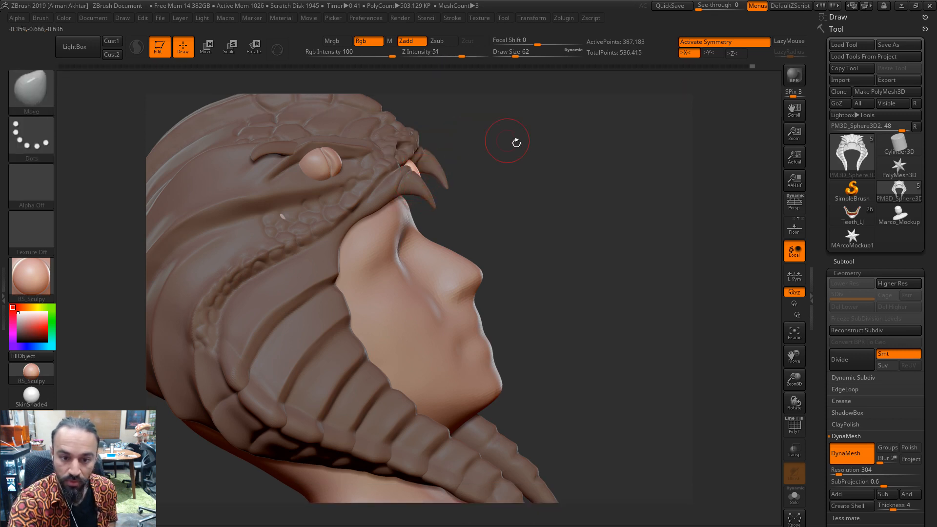
pyautogui.moveTo(517, 143)
pyautogui.mouseDown()
pyautogui.moveTo(444, 167)
pyautogui.moveTo(440, 192)
pyautogui.mouseUp()
pyautogui.press('shift')
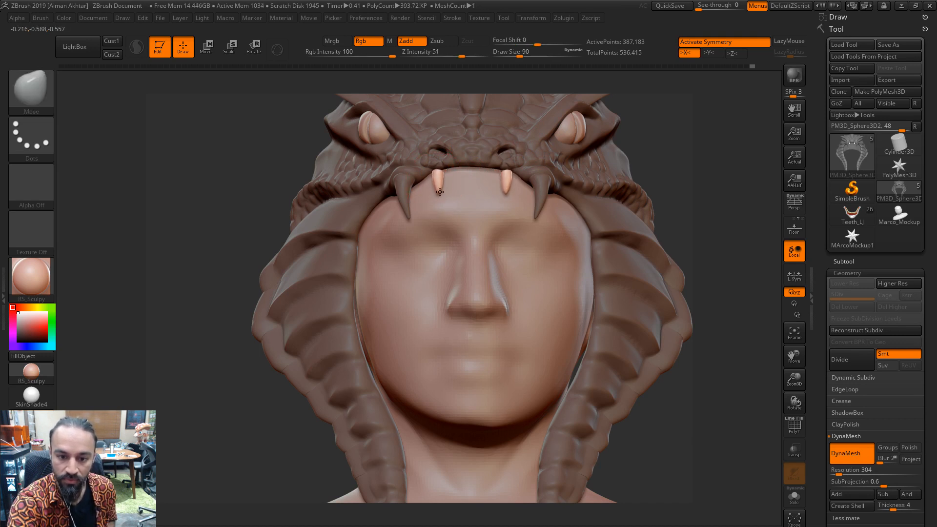
pyautogui.press('shift')
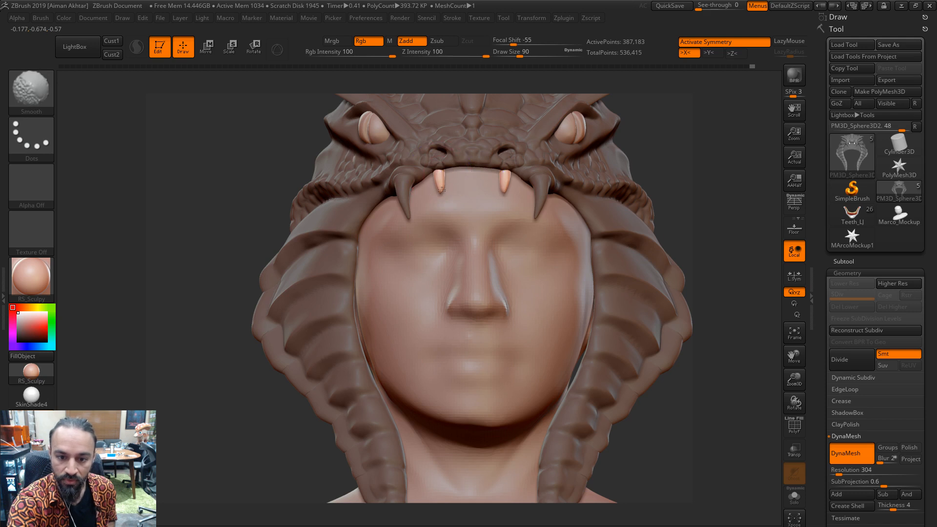
# Refine the tips and thickness of the small front teeth with the Move, Smooth and Inflat brushes at draw size 65
pyautogui.moveTo(441, 190); pyautogui.dragTo(437, 191)
pyautogui.press('shift')
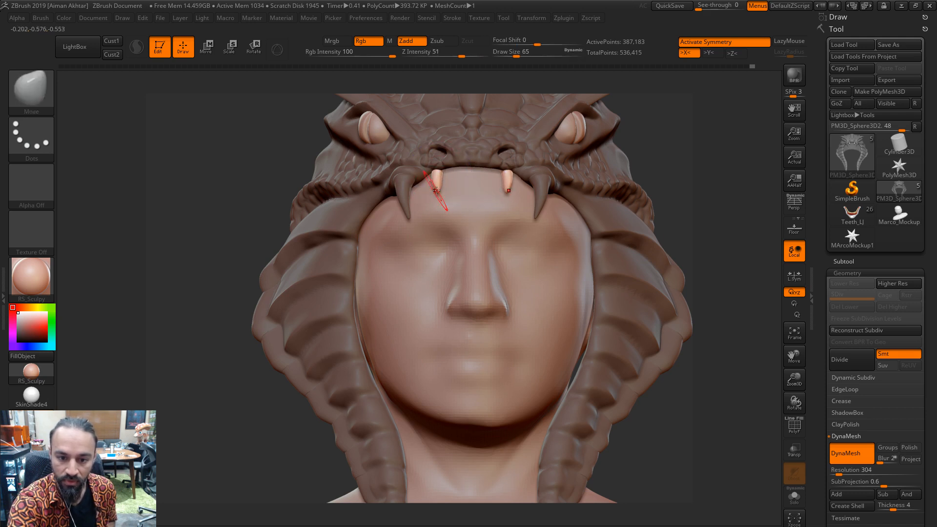
pyautogui.press('shift')
pyautogui.keyDown('shift'); pyautogui.moveTo(440, 196); pyautogui.dragTo(438, 193); pyautogui.keyUp('shift')
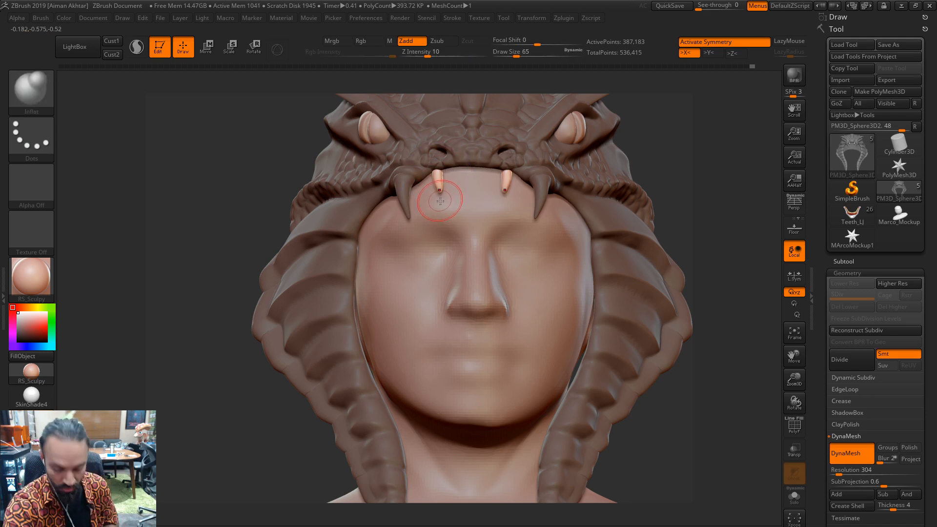
pyautogui.press('shift')
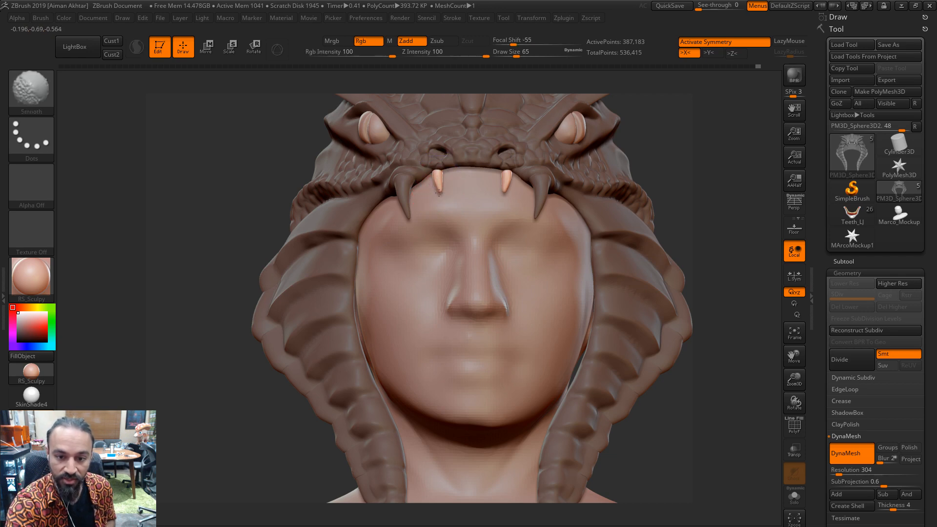
pyautogui.press('b')
pyautogui.press('i')
pyautogui.press('n')
pyautogui.moveTo(655, 145)
pyautogui.mouseDown()
pyautogui.moveTo(712, 93)
pyautogui.moveTo(632, 99)
pyautogui.moveTo(595, 193)
pyautogui.moveTo(538, 213)
pyautogui.moveTo(454, 215)
pyautogui.moveTo(596, 184)
pyautogui.mouseUp()
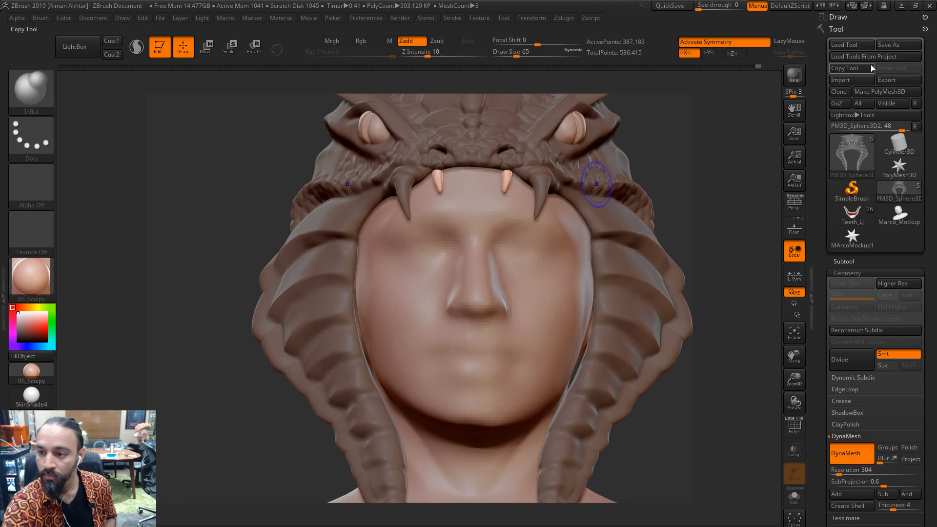
# Split the small teeth into their own subtool and duplicate it
pyautogui.click(868, 258)
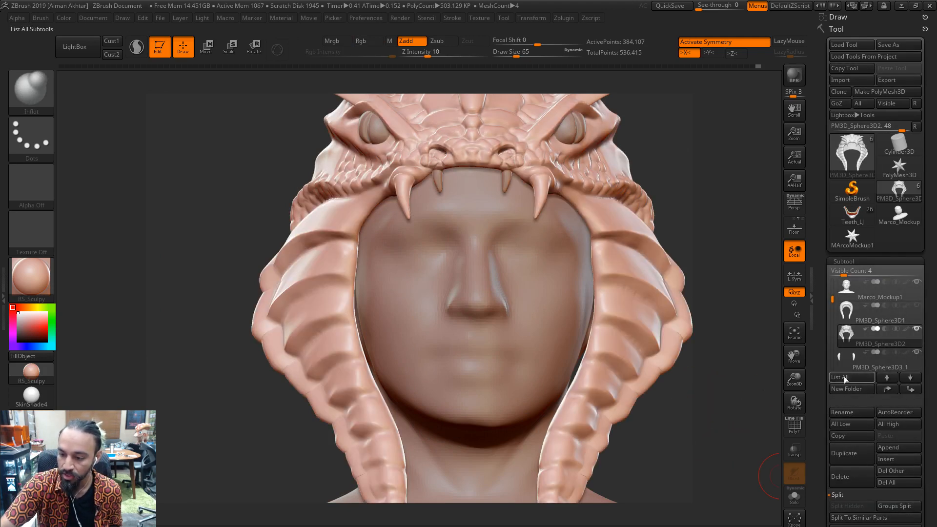
pyautogui.click(848, 363)
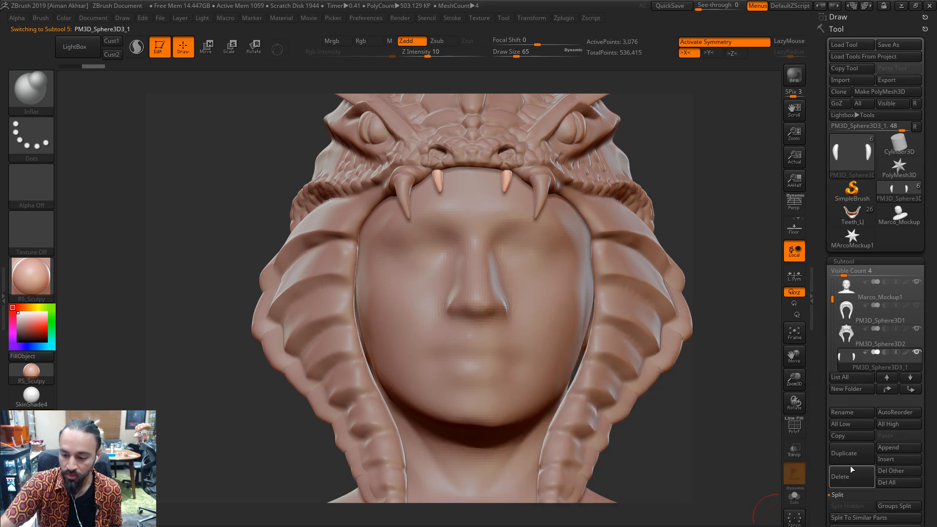
pyautogui.click(848, 456)
# Move the duplicated teeth inward beside the first pair with the transpose line, and adjust their depth from the side
pyautogui.press('b')
pyautogui.press('m')
pyautogui.press('v')
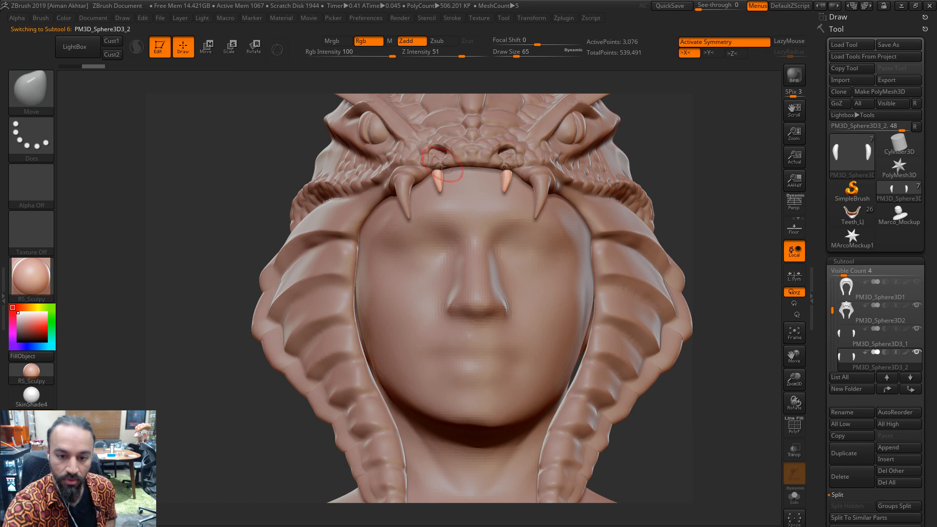
pyautogui.press('w')
pyautogui.press('s')
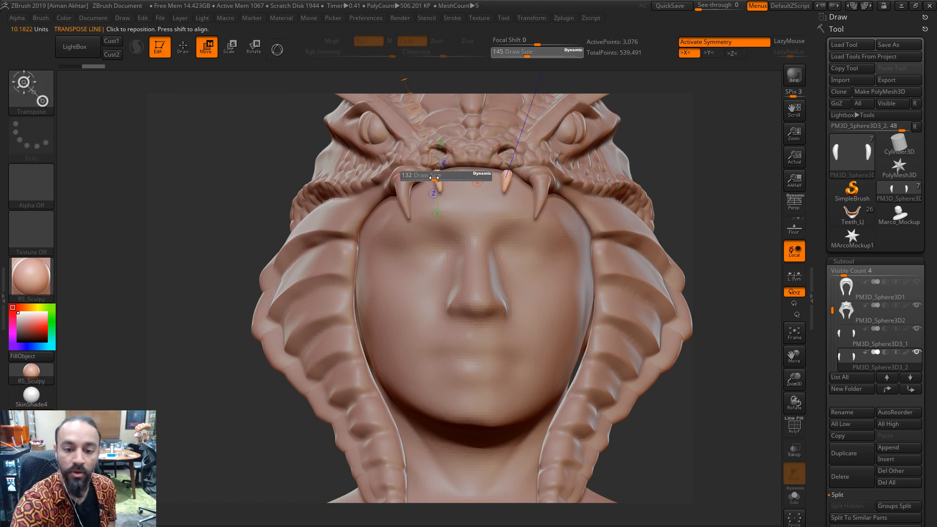
pyautogui.moveTo(432, 174)
pyautogui.mouseDown()
pyautogui.moveTo(469, 186)
pyautogui.moveTo(443, 197)
pyautogui.moveTo(472, 182)
pyautogui.mouseUp()
pyautogui.moveTo(689, 113)
pyautogui.mouseDown()
pyautogui.moveTo(534, 98)
pyautogui.moveTo(534, 112)
pyautogui.mouseUp()
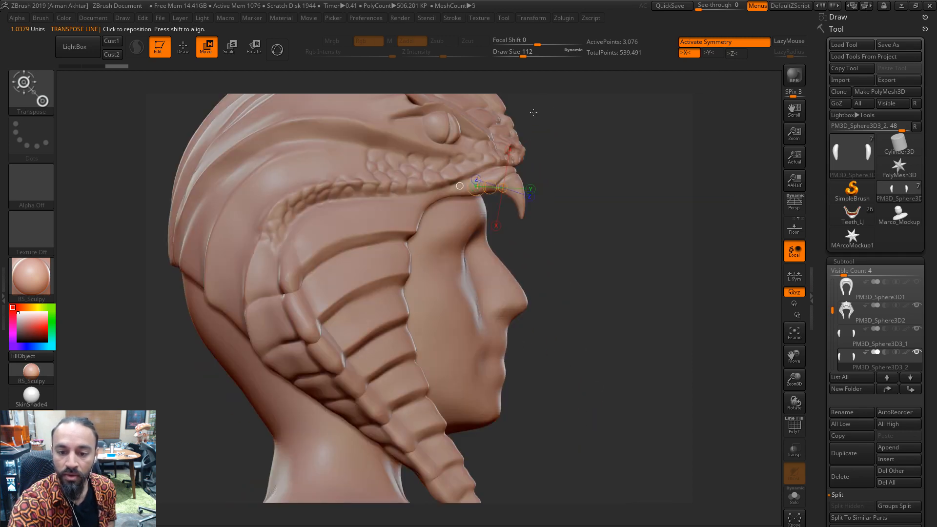
pyautogui.moveTo(548, 190); pyautogui.dragTo(489, 201)
pyautogui.keyDown('shift'); pyautogui.moveTo(447, 238); pyautogui.dragTo(526, 238); pyautogui.keyUp('shift')
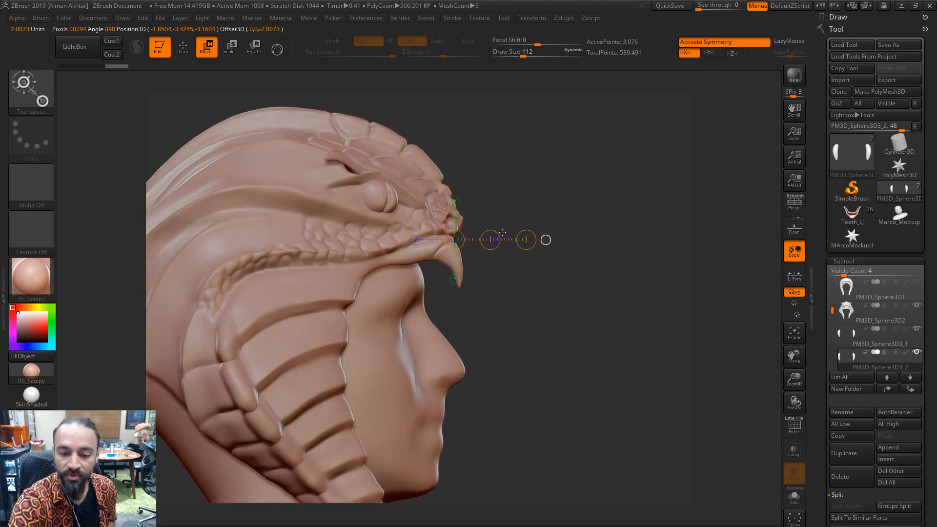
pyautogui.moveTo(557, 163)
pyautogui.mouseDown()
pyautogui.moveTo(521, 159)
pyautogui.moveTo(568, 141)
pyautogui.mouseUp()
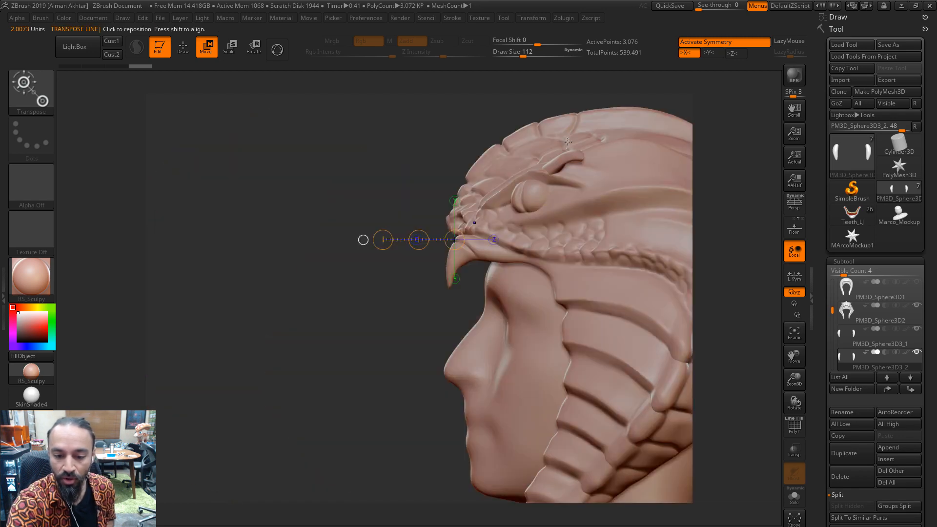
pyautogui.keyDown('shift'); pyautogui.moveTo(406, 188); pyautogui.dragTo(583, 139); pyautogui.keyUp('shift')
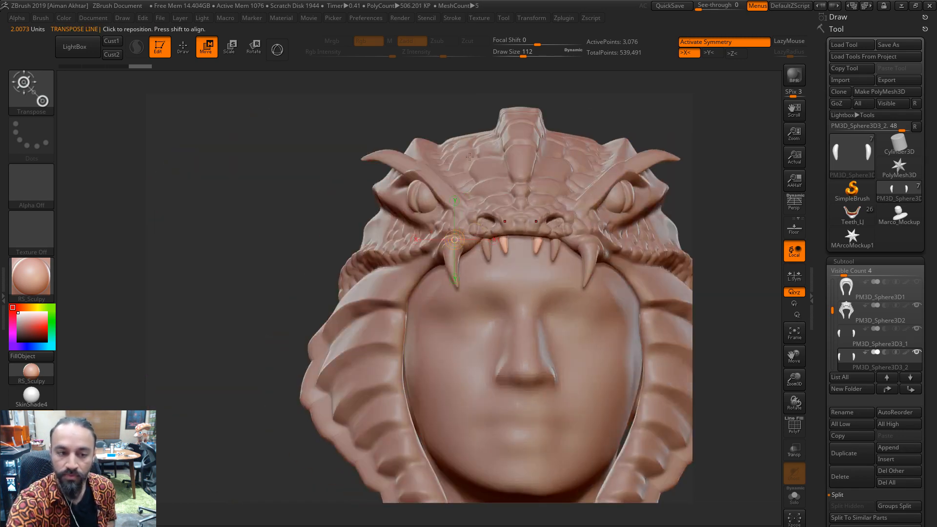
pyautogui.click(185, 46)
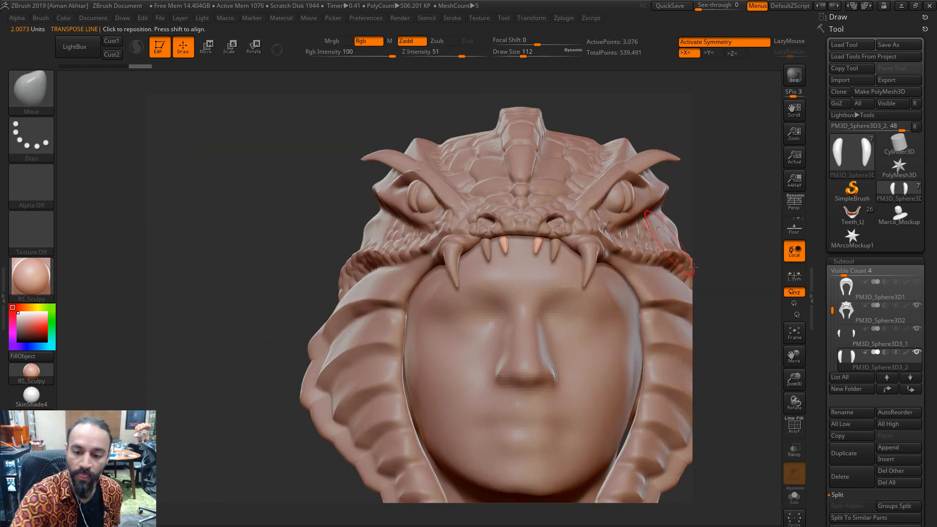
# Duplicate the teeth again and move the copy outside and behind the large fangs with the transpose line
pyautogui.click(862, 459)
pyautogui.press('w')
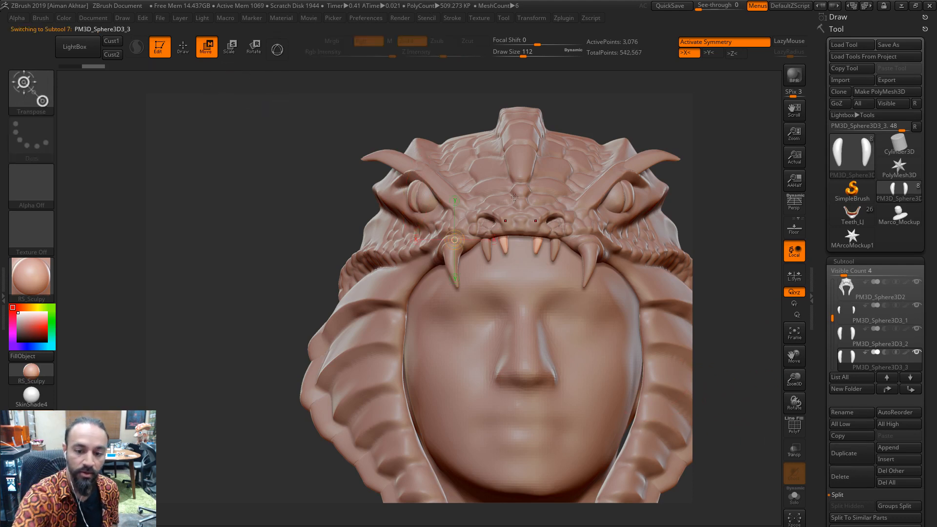
pyautogui.moveTo(491, 251)
pyautogui.keyDown('shift'); pyautogui.mouseDown()
pyautogui.moveTo(559, 251)
pyautogui.moveTo(456, 286)
pyautogui.mouseUp(); pyautogui.keyUp('shift')
pyautogui.moveTo(283, 171); pyautogui.dragTo(646, 185)
pyautogui.moveTo(497, 273)
pyautogui.keyDown('shift'); pyautogui.mouseDown()
pyautogui.moveTo(579, 273)
pyautogui.moveTo(504, 273)
pyautogui.mouseUp(); pyautogui.keyUp('shift')
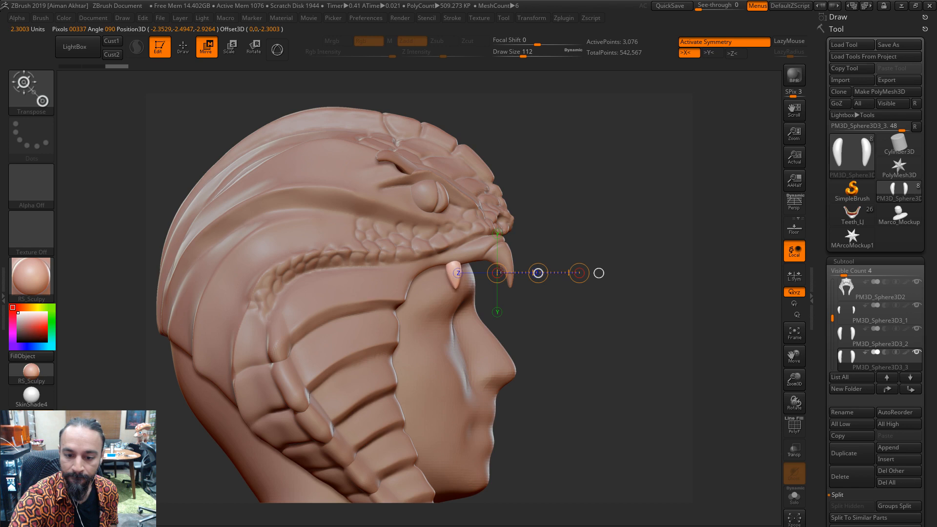
pyautogui.moveTo(613, 197); pyautogui.dragTo(312, 185)
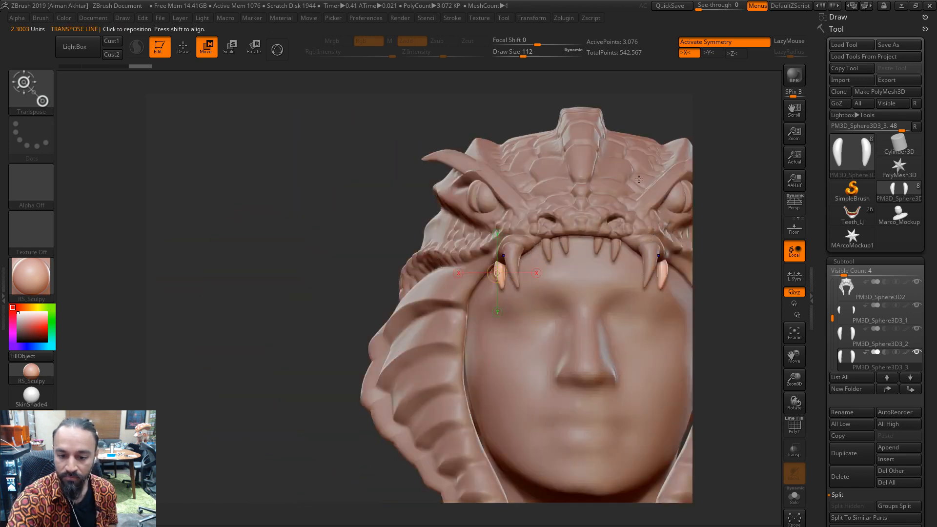
pyautogui.keyDown('alt'); pyautogui.moveTo(708, 182); pyautogui.dragTo(728, 186); pyautogui.keyUp('alt')
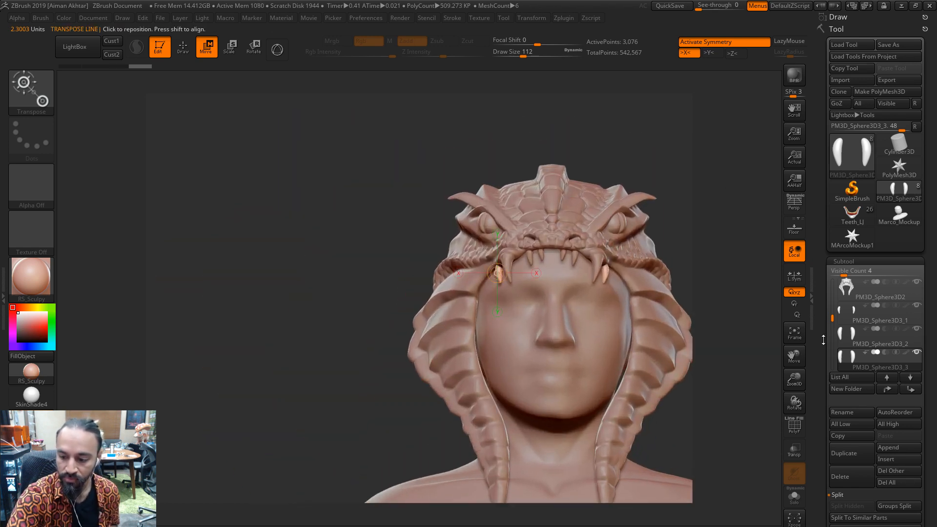
# Duplicate the teeth behind the fangs and move the new pair farther back along the jaw with the transpose line
pyautogui.click(851, 454)
pyautogui.moveTo(649, 234); pyautogui.dragTo(829, 228)
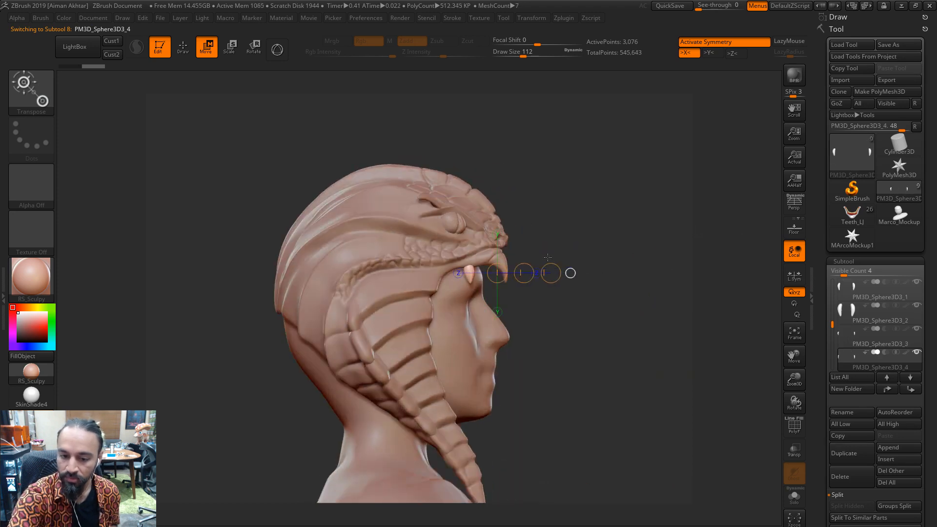
pyautogui.moveTo(518, 275); pyautogui.dragTo(509, 277)
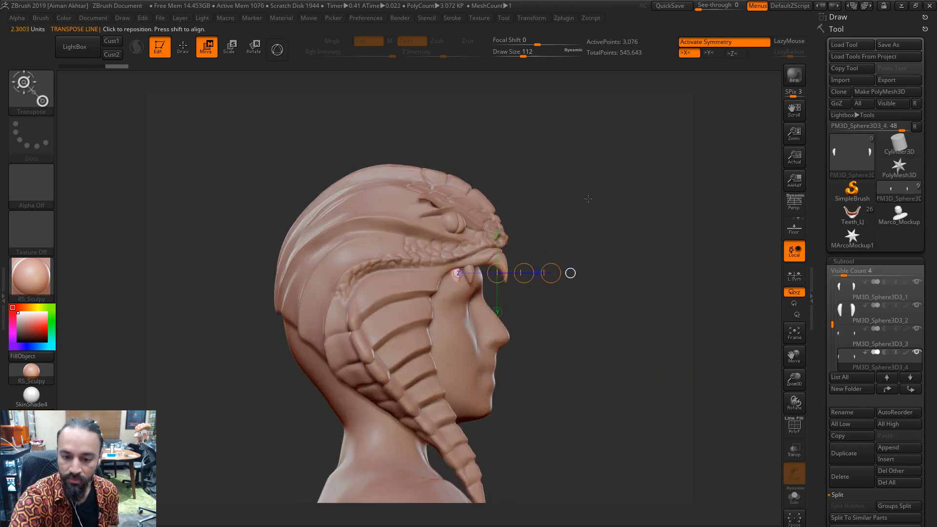
pyautogui.moveTo(588, 198); pyautogui.dragTo(449, 205)
pyautogui.moveTo(557, 251); pyautogui.dragTo(528, 261)
pyautogui.keyDown('shift'); pyautogui.moveTo(676, 184); pyautogui.dragTo(723, 182); pyautogui.keyUp('shift')
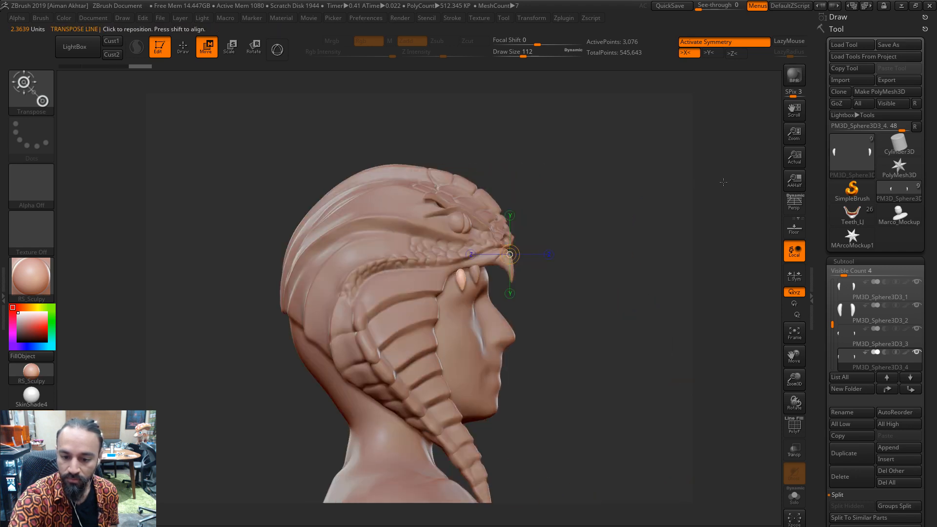
pyautogui.keyDown('shift'); pyautogui.moveTo(464, 277); pyautogui.dragTo(537, 277); pyautogui.keyUp('shift')
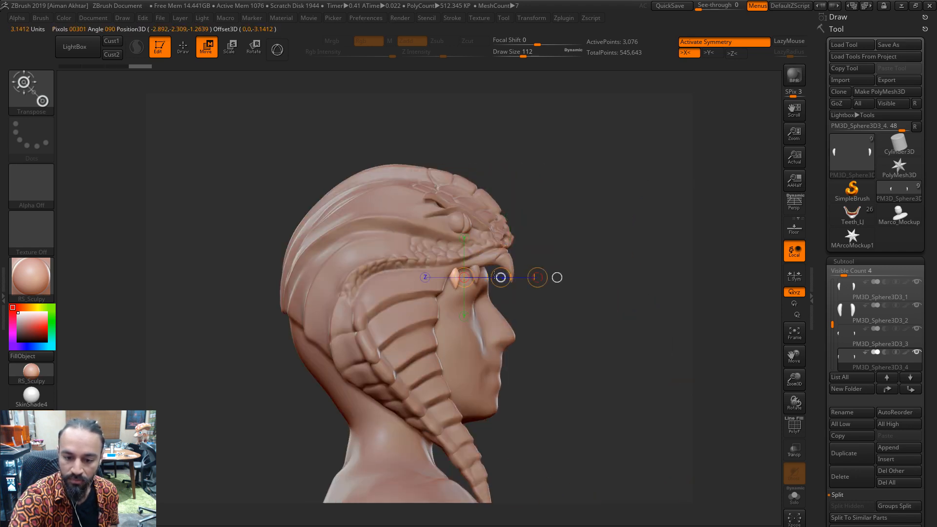
pyautogui.keyDown('alt'); pyautogui.moveTo(604, 226); pyautogui.dragTo(604, 259); pyautogui.keyUp('alt')
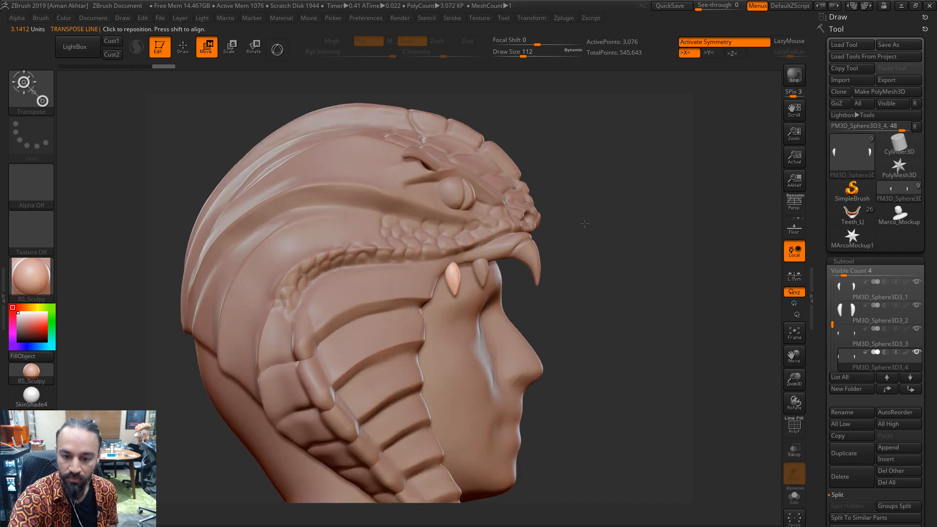
pyautogui.click(190, 45)
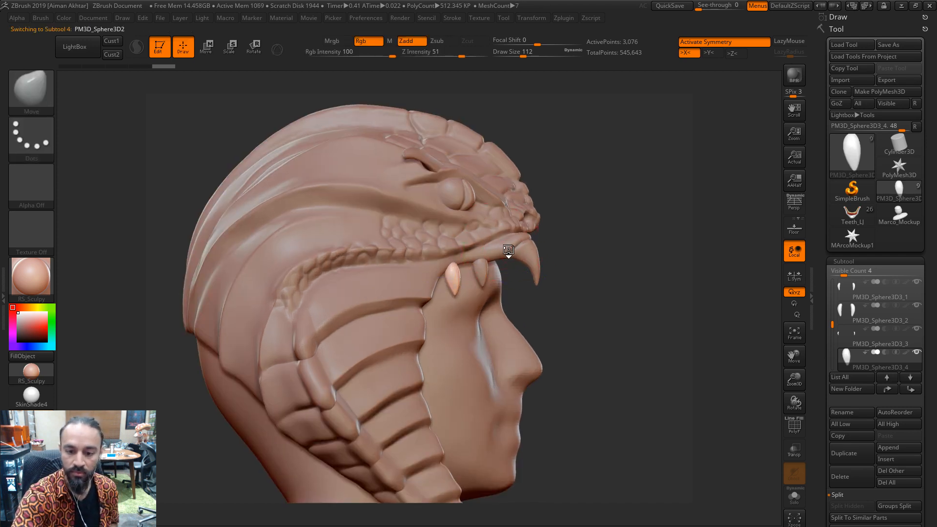
# Select the headpiece subtool and swell the jaw edge around the rear teeth with the Inflat brush at draw size 31
pyautogui.keyDown('alt'); pyautogui.click(508, 253); pyautogui.keyUp('alt')
pyautogui.press('b')
pyautogui.press('i')
pyautogui.press('n')
pyautogui.press('s')
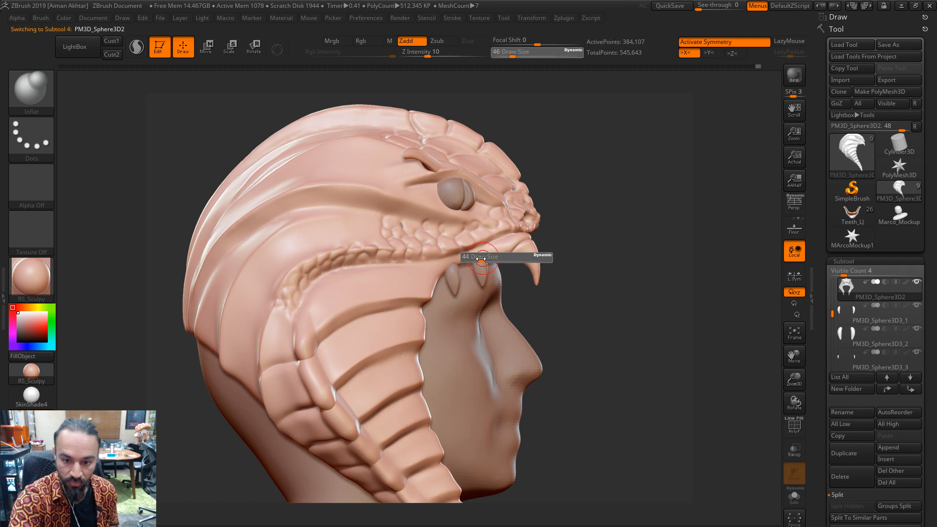
pyautogui.click(477, 259)
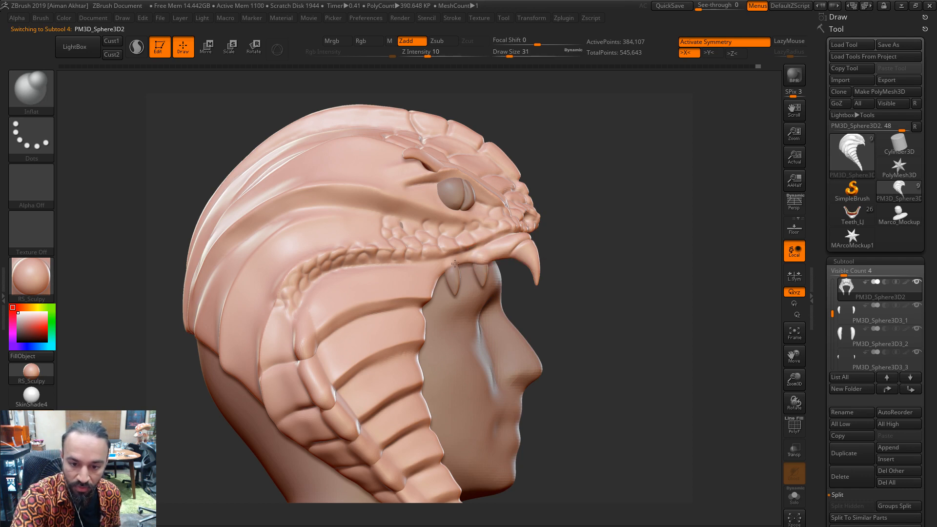
# Pull the jaw edge around the roots of the rear teeth into shape with the Move brush at draw size 35
pyautogui.press('b')
pyautogui.press('m')
pyautogui.press('v')
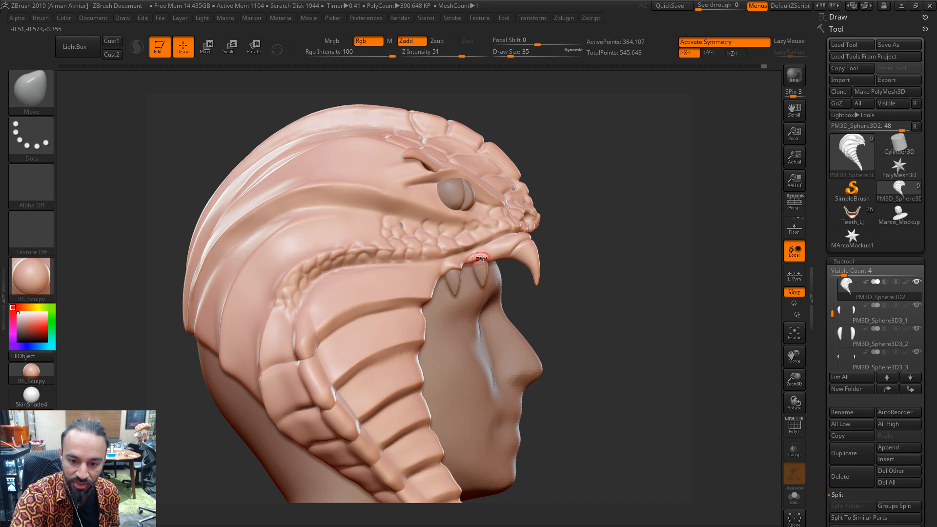
pyautogui.moveTo(653, 203); pyautogui.dragTo(580, 213)
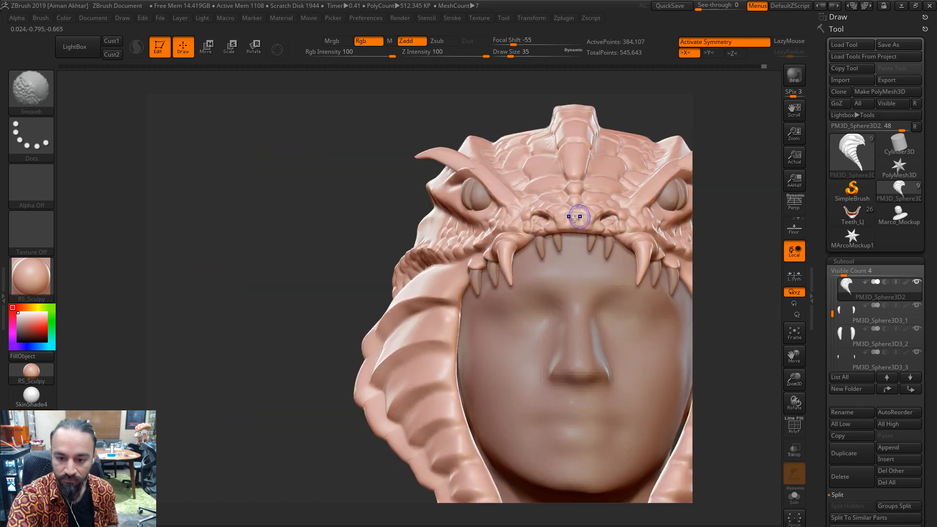
# Try to reshape the innermost front teeth with the Move brush at draw size 65, working on their own subtool
pyautogui.moveTo(724, 219)
pyautogui.mouseDown()
pyautogui.moveTo(723, 239)
pyautogui.moveTo(679, 250)
pyautogui.mouseUp()
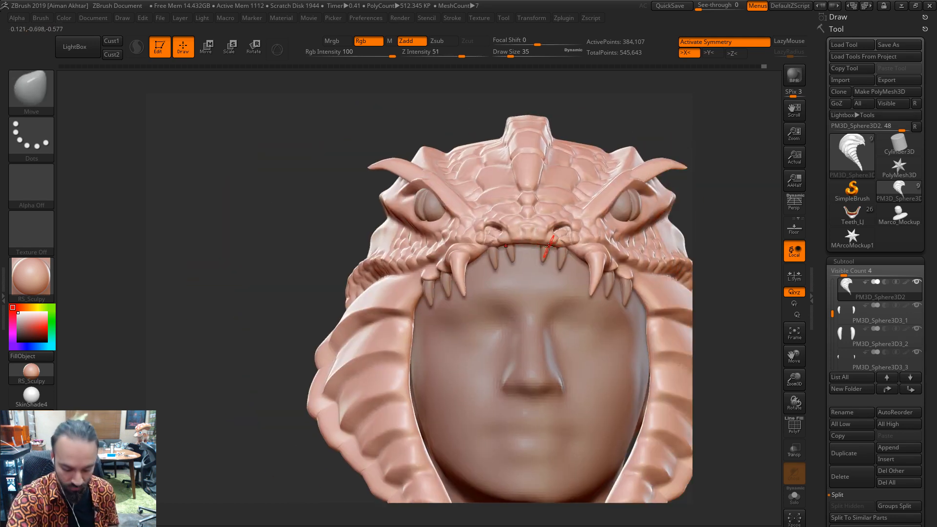
pyautogui.keyDown('alt'); pyautogui.click(544, 257); pyautogui.keyUp('alt')
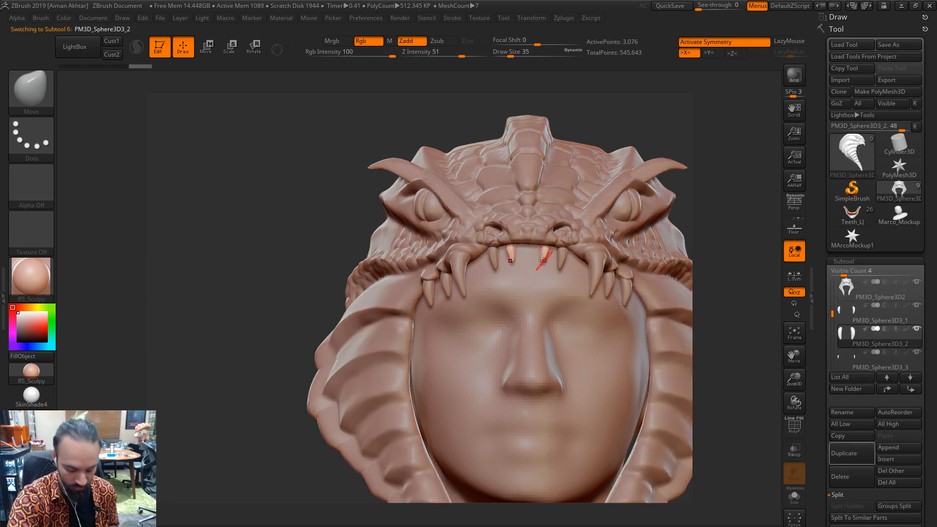
pyautogui.moveTo(542, 266); pyautogui.dragTo(566, 266)
pyautogui.press('s')
pyautogui.moveTo(544, 268); pyautogui.dragTo(546, 264)
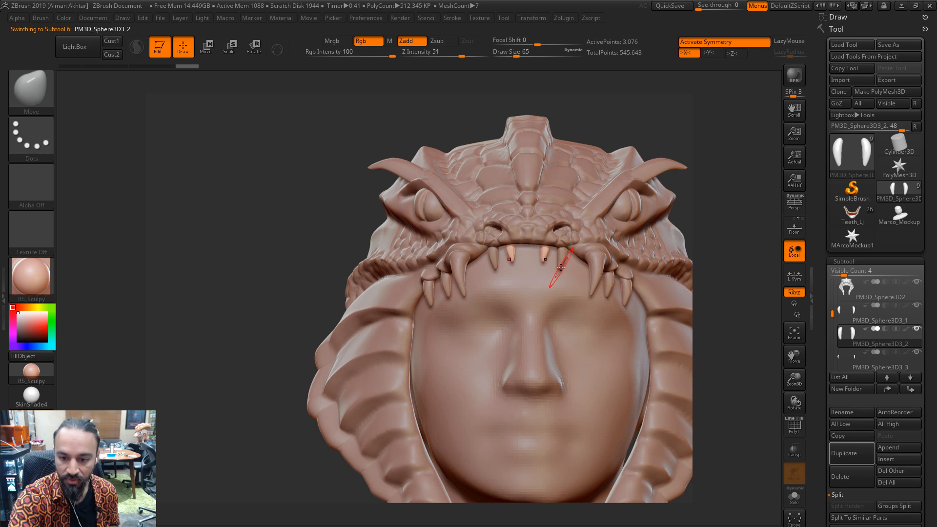
pyautogui.hotkey('ctrl', 'z')
# Merge the front teeth subtool with the remaining tooth and eye subtools below it into a single subtool
pyautogui.click(874, 313)
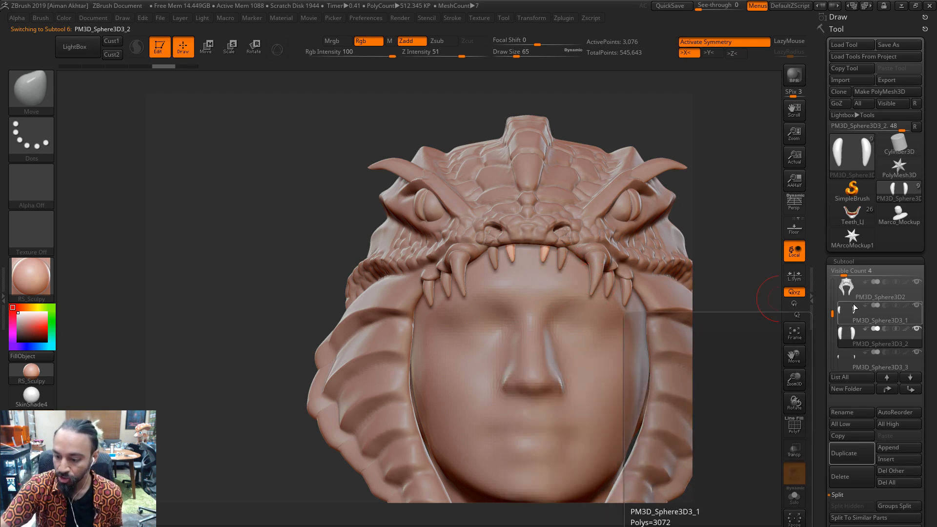
pyautogui.click(847, 526)
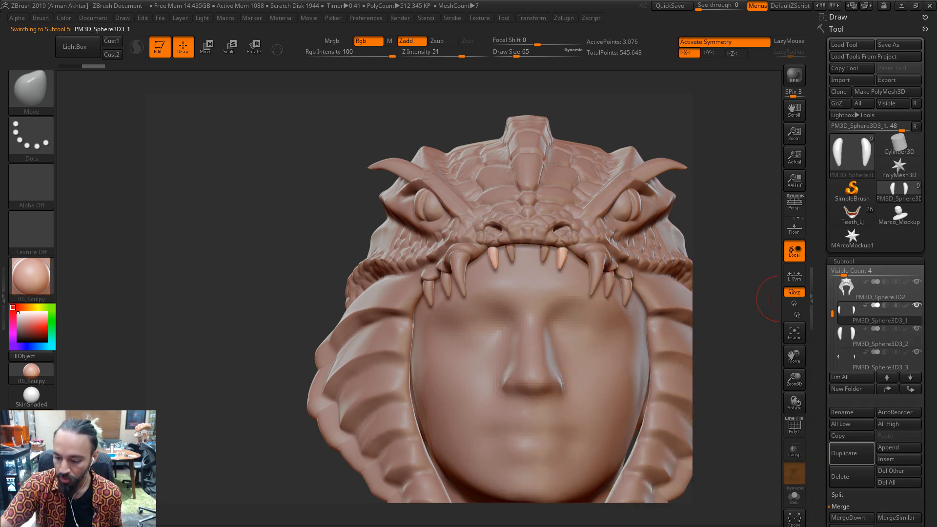
pyautogui.click(865, 523)
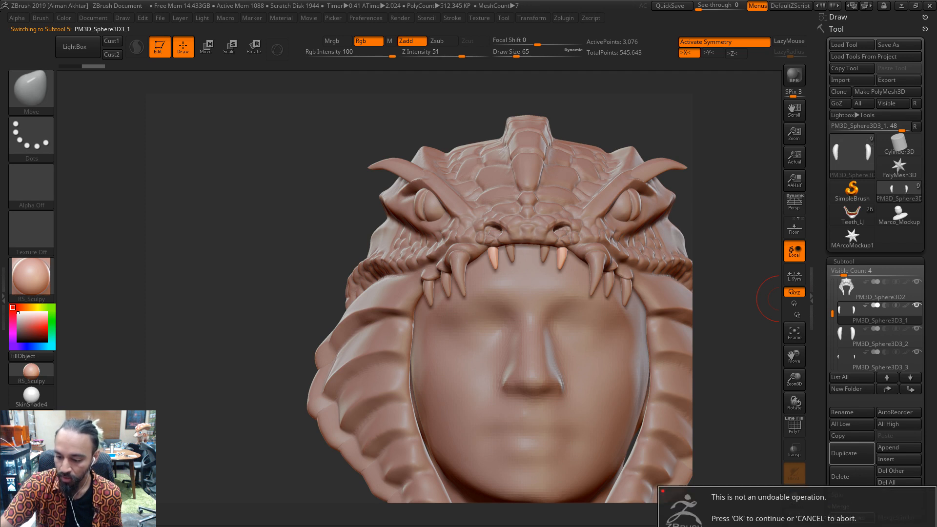
pyautogui.press('Return')
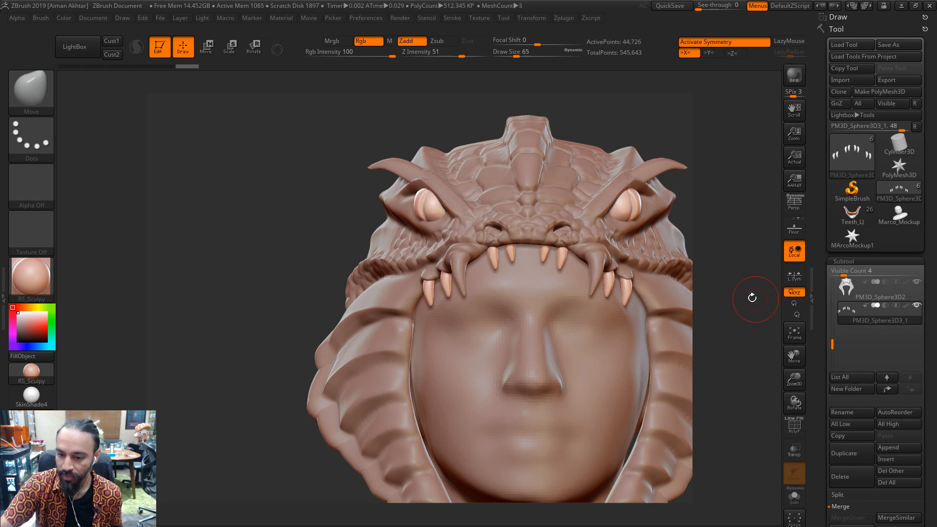
# Adjust the front and rear teeth symmetrically with the Move Topological brush, using draw sizes 87 and 62
pyautogui.keyDown('alt'); pyautogui.moveTo(752, 298); pyautogui.dragTo(706, 293); pyautogui.keyUp('alt')
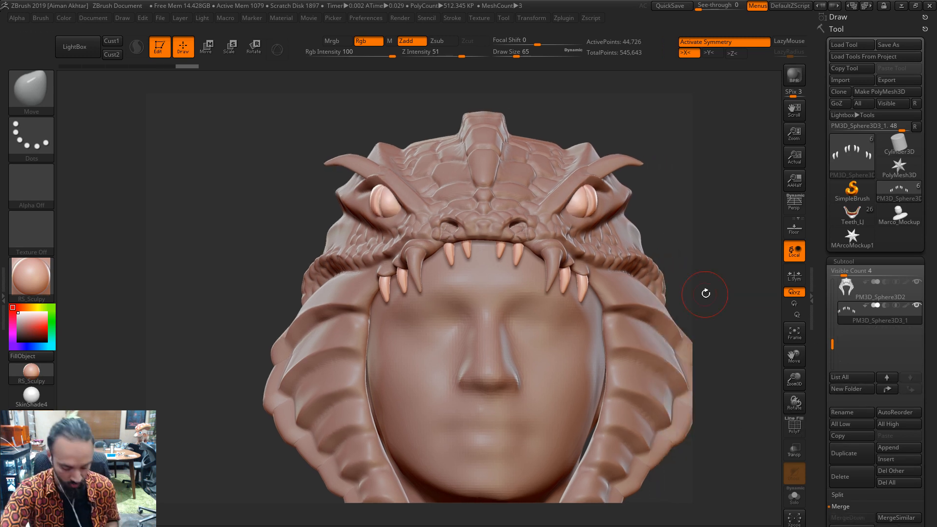
pyautogui.click(580, 524)
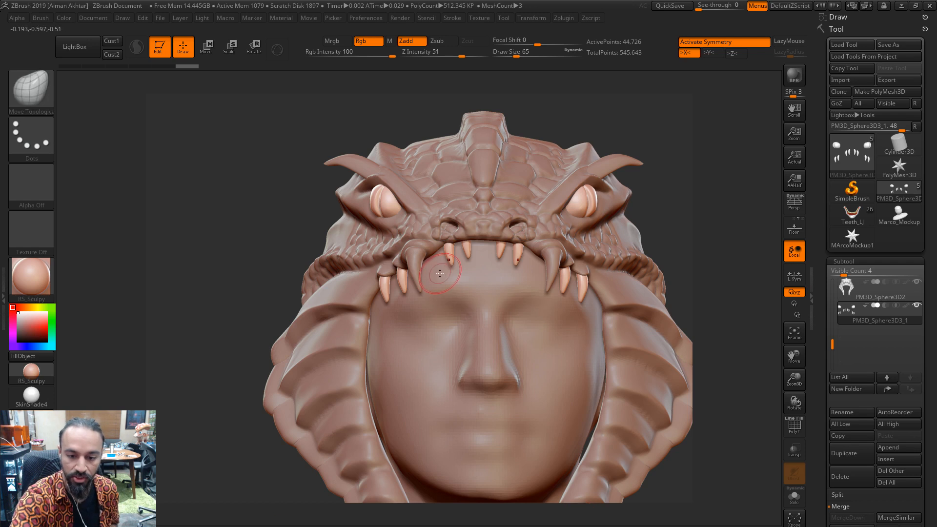
pyautogui.moveTo(453, 264)
pyautogui.mouseDown()
pyautogui.moveTo(454, 276)
pyautogui.moveTo(478, 244)
pyautogui.mouseUp()
pyautogui.press('s')
pyautogui.hotkey('ctrl', 'z')
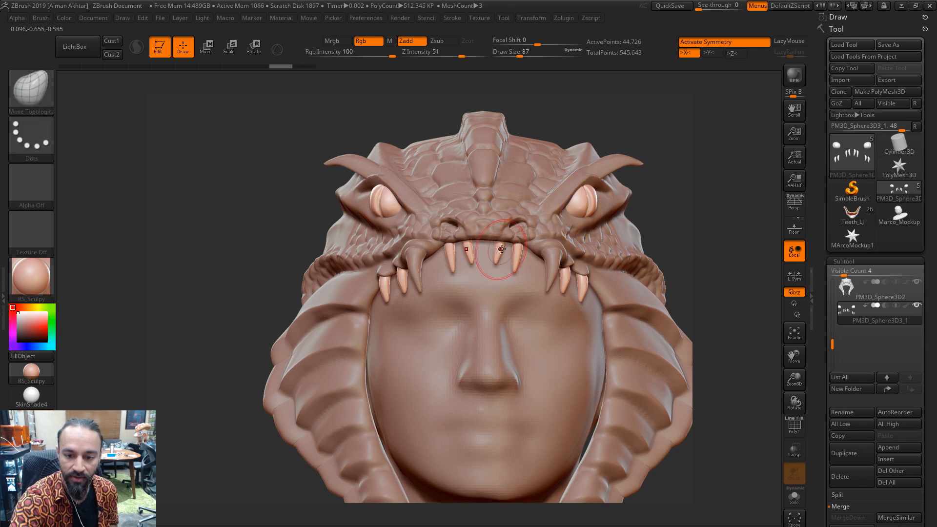
pyautogui.moveTo(564, 289)
pyautogui.mouseDown()
pyautogui.moveTo(568, 270)
pyautogui.moveTo(587, 300)
pyautogui.mouseUp()
pyautogui.keyDown('alt'); pyautogui.moveTo(703, 216); pyautogui.dragTo(703, 188); pyautogui.keyUp('alt')
pyautogui.press('s')
pyautogui.moveTo(410, 300); pyautogui.dragTo(405, 300)
# Reselect the merged teeth, turn symmetry off and vary the front teeth individually with the Move Topological brush at draw size 112
pyautogui.moveTo(655, 188)
pyautogui.mouseDown()
pyautogui.moveTo(688, 191)
pyautogui.moveTo(640, 171)
pyautogui.moveTo(592, 219)
pyautogui.moveTo(625, 229)
pyautogui.moveTo(610, 226)
pyautogui.moveTo(649, 215)
pyautogui.moveTo(678, 225)
pyautogui.moveTo(627, 242)
pyautogui.moveTo(664, 257)
pyautogui.mouseUp()
pyautogui.keyDown('alt'); pyautogui.click(573, 248); pyautogui.keyUp('alt')
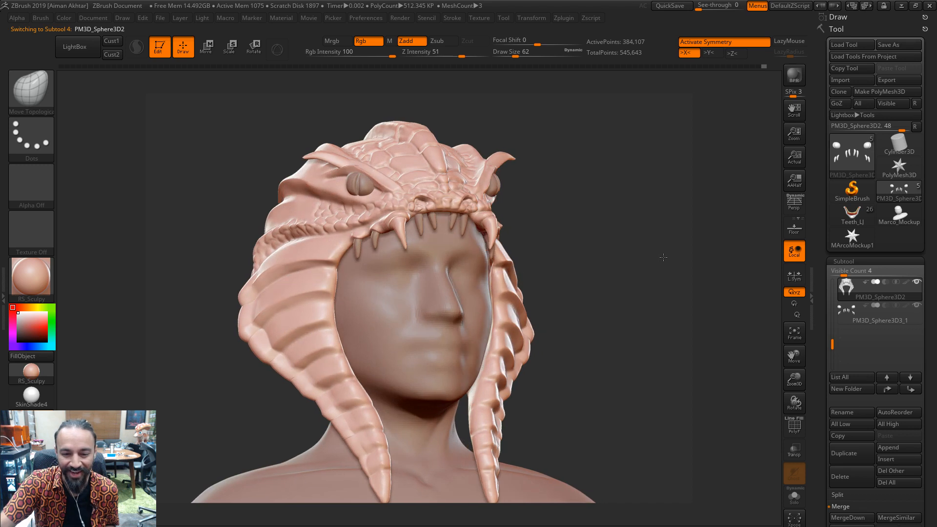
pyautogui.keyDown('alt'); pyautogui.click(431, 223); pyautogui.keyUp('alt')
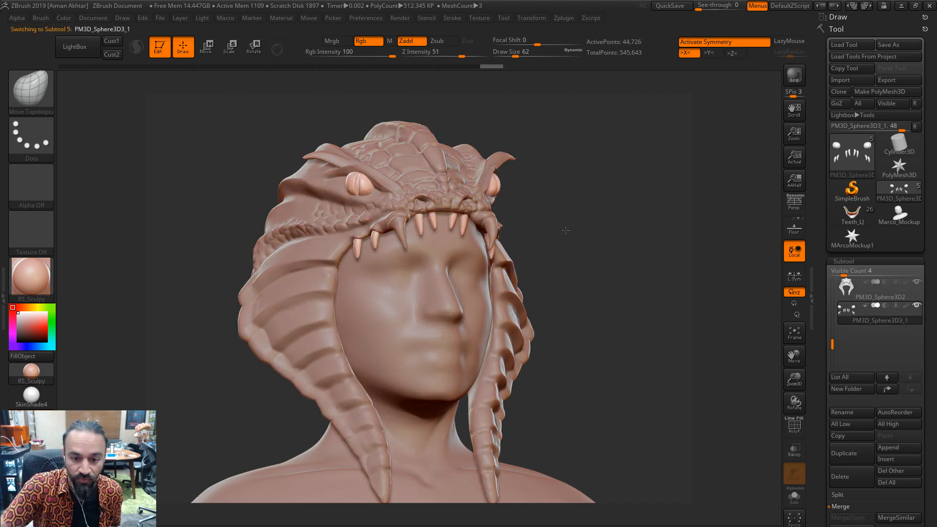
pyautogui.keyDown('shift'); pyautogui.moveTo(564, 230); pyautogui.dragTo(540, 232); pyautogui.keyUp('shift')
pyautogui.press('x')
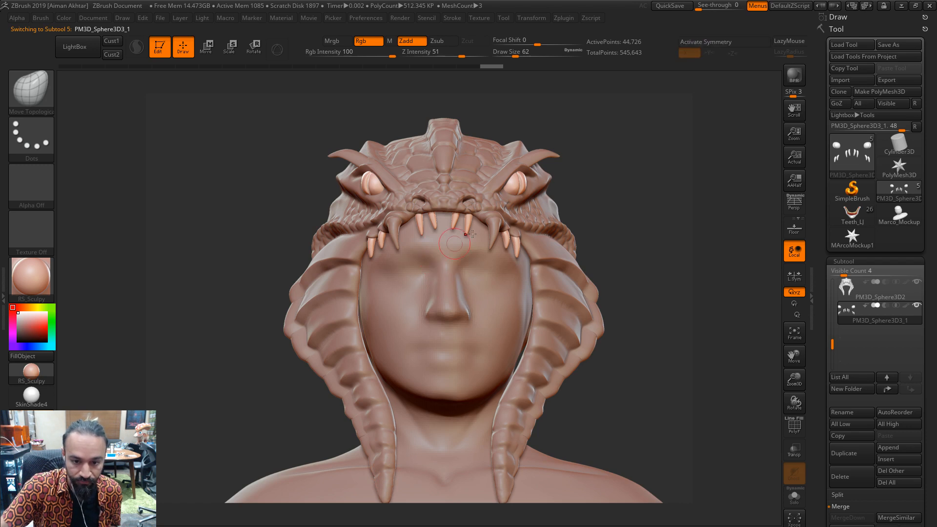
pyautogui.press('s')
pyautogui.moveTo(423, 230)
pyautogui.mouseDown()
pyautogui.moveTo(431, 231)
pyautogui.moveTo(406, 239)
pyautogui.mouseUp()
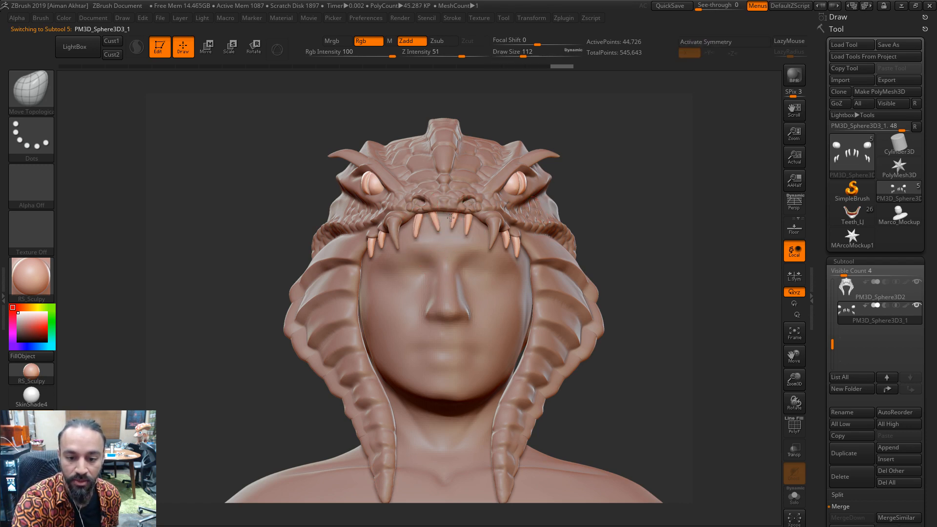
pyautogui.moveTo(457, 228)
pyautogui.mouseDown()
pyautogui.moveTo(483, 237)
pyautogui.moveTo(438, 227)
pyautogui.mouseUp()
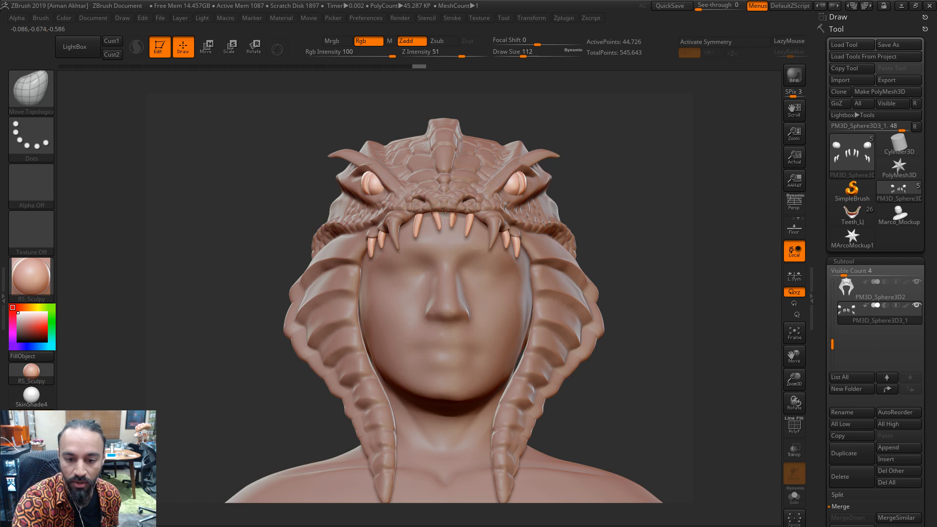
# Smooth and retouch the outer front tooth, undoing the last stroke and using Move Topological at draw size 108
pyautogui.press('shift')
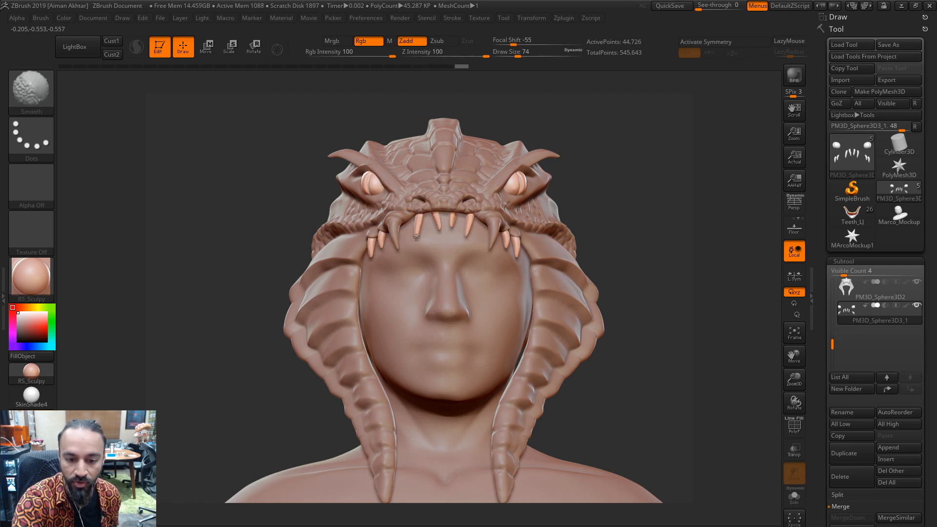
pyautogui.moveTo(420, 220)
pyautogui.keyDown('shift'); pyautogui.mouseDown()
pyautogui.moveTo(438, 233)
pyautogui.moveTo(423, 229)
pyautogui.mouseUp(); pyautogui.keyUp('shift')
pyautogui.press('s')
pyautogui.hotkey('ctrl', 'z')
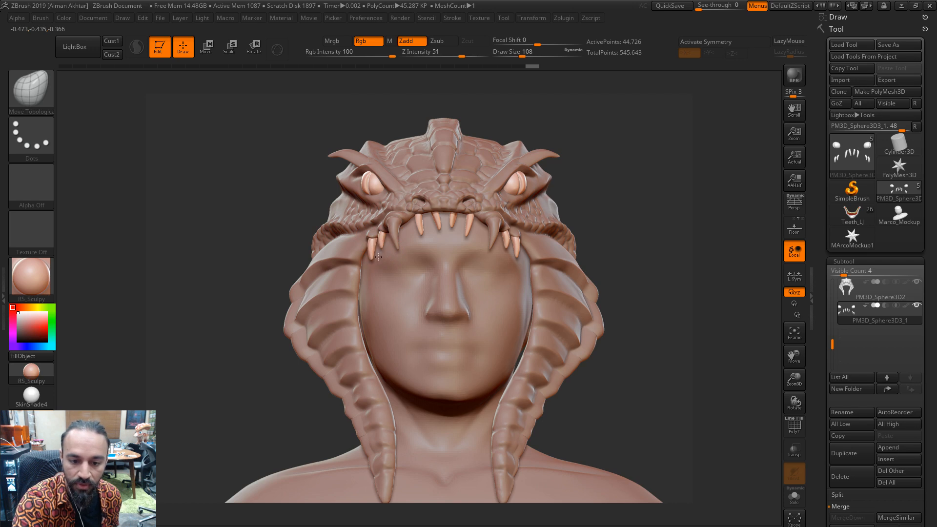
# Try to stretch the outermost rear teeth downward with the Move Topological brush at draw size 101, and undo the strokes
pyautogui.moveTo(379, 256)
pyautogui.mouseDown()
pyautogui.moveTo(372, 248)
pyautogui.moveTo(360, 263)
pyautogui.moveTo(374, 244)
pyautogui.mouseUp()
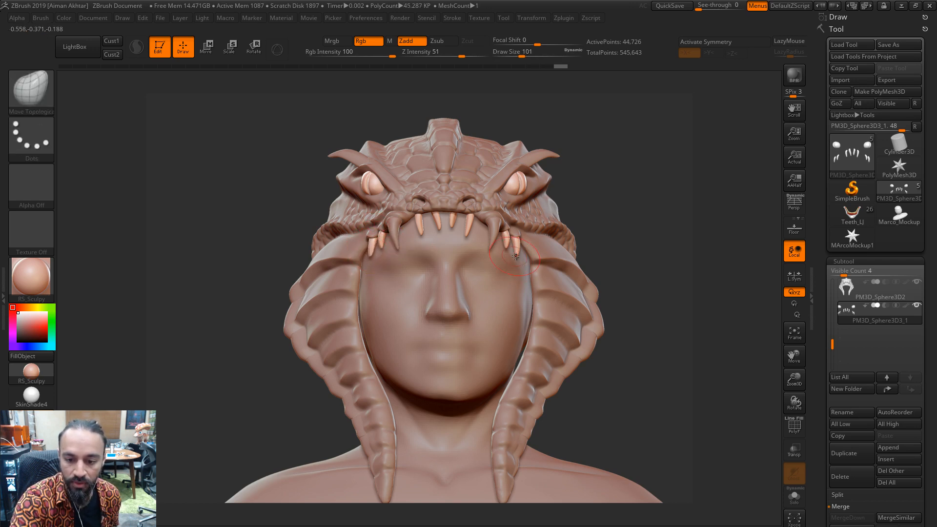
pyautogui.moveTo(515, 256); pyautogui.dragTo(520, 295)
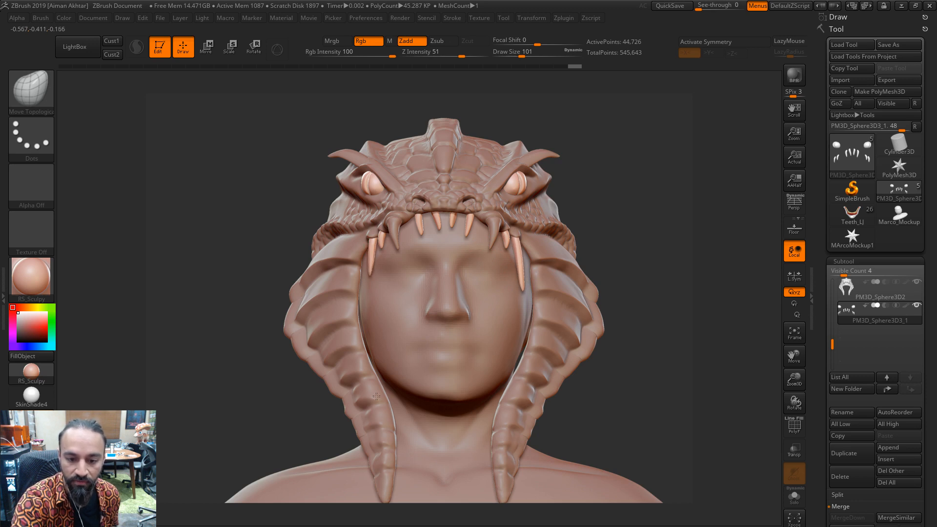
pyautogui.moveTo(376, 397); pyautogui.dragTo(378, 400)
pyautogui.hotkey('ctrl', 'z')
pyautogui.press('s')
pyautogui.hotkey('ctrl', 'z')
# Stretch one outermost rear tooth into a long fang and curve it, using Move Topological at draw sizes 120 and 172
pyautogui.moveTo(373, 260)
pyautogui.mouseDown()
pyautogui.moveTo(371, 324)
pyautogui.moveTo(378, 297)
pyautogui.mouseUp()
pyautogui.moveTo(373, 250); pyautogui.dragTo(367, 234)
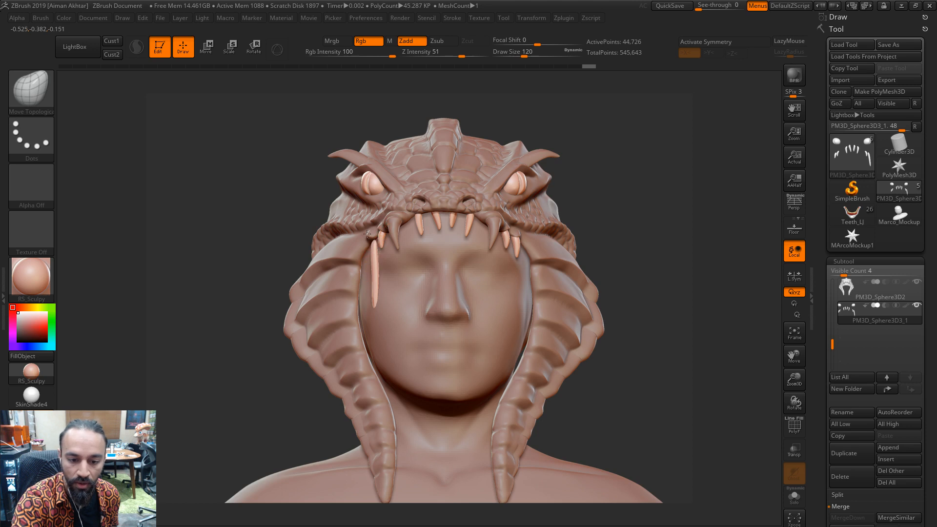
pyautogui.press('s')
pyautogui.moveTo(377, 287); pyautogui.dragTo(382, 287)
pyautogui.moveTo(375, 286); pyautogui.dragTo(371, 283)
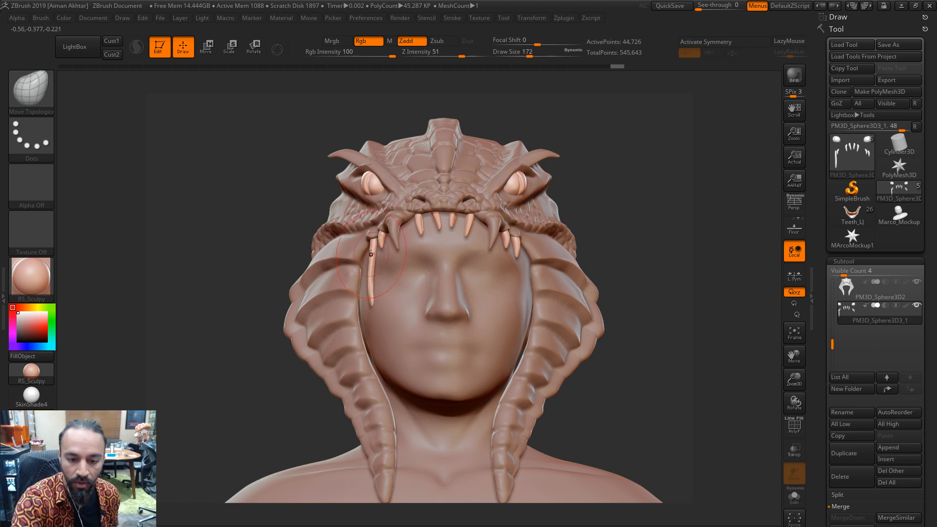
# Lengthen the opposite outermost rear tooth to match and adjust both long fangs with Move Topological at draw size 202
pyautogui.moveTo(517, 254)
pyautogui.mouseDown()
pyautogui.moveTo(523, 315)
pyautogui.moveTo(516, 222)
pyautogui.mouseUp()
pyautogui.press('s')
pyautogui.moveTo(517, 268); pyautogui.dragTo(524, 278)
pyautogui.moveTo(373, 293); pyautogui.dragTo(369, 296)
# Thicken the long rear fangs with the Inflat brush at draw size 202
pyautogui.press('b')
pyautogui.press('i')
pyautogui.press('n')
pyautogui.moveTo(523, 299); pyautogui.dragTo(521, 242)
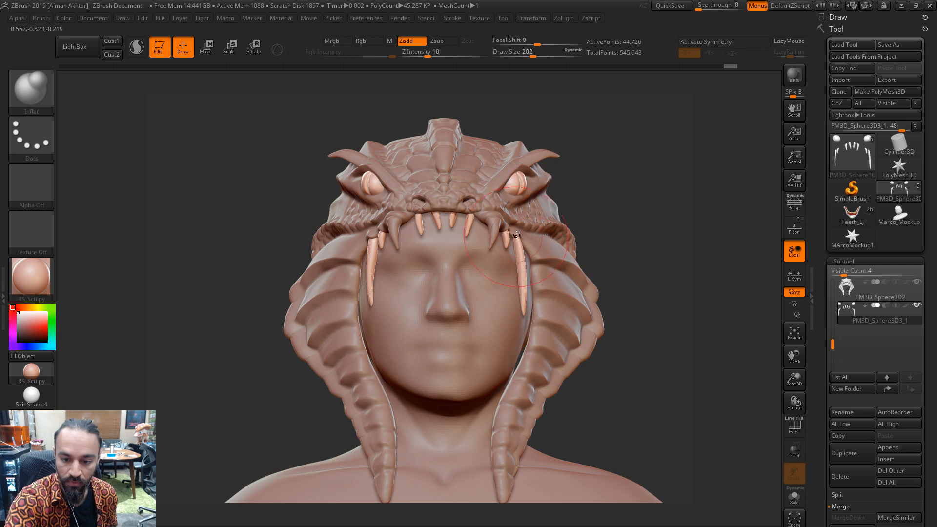
# Adjust the placement of the long rear fangs in side view with the Move brush at draw size 202
pyautogui.press('shift')
pyautogui.moveTo(549, 195); pyautogui.dragTo(473, 217)
pyautogui.press('b')
pyautogui.press('m')
pyautogui.press('v')
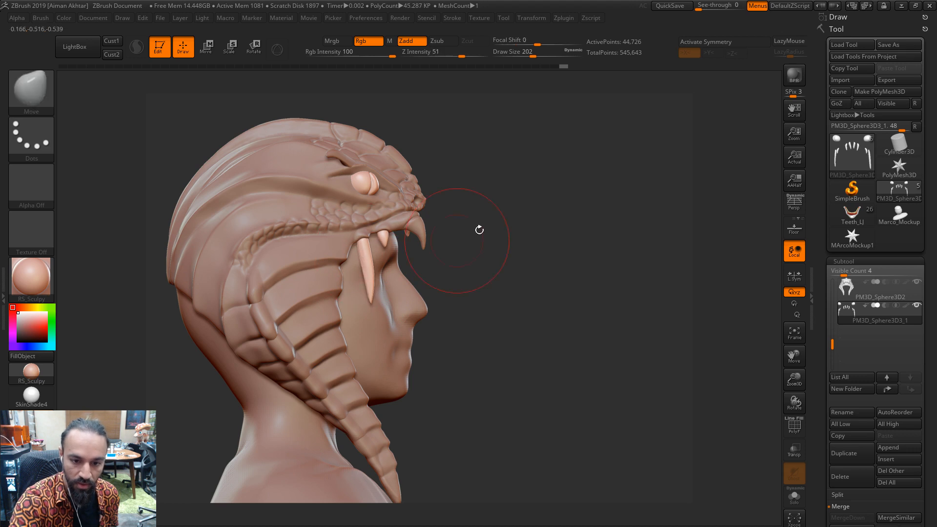
pyautogui.moveTo(482, 226); pyautogui.dragTo(488, 260)
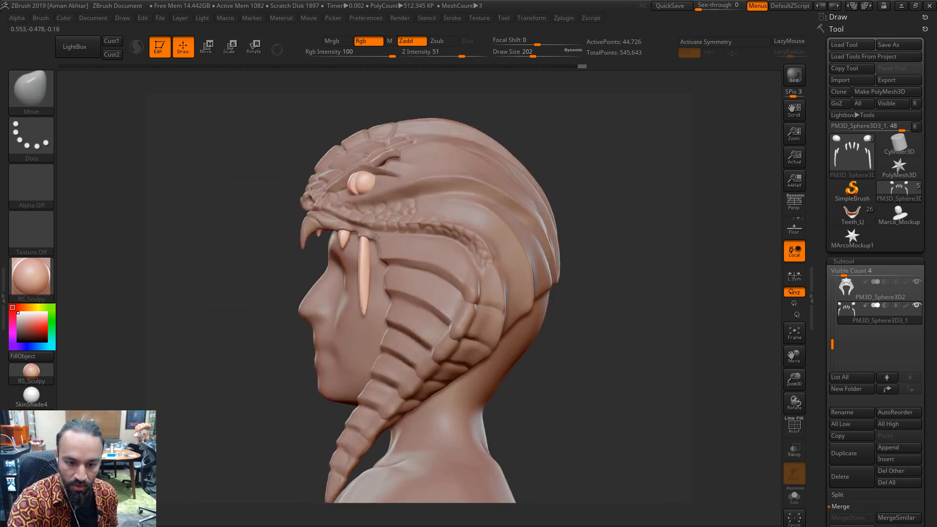
# Swell the upper part of the long rear fang in side view with the Inflat brush at draw size 112
pyautogui.press('b')
pyautogui.press('i')
pyautogui.press('n')
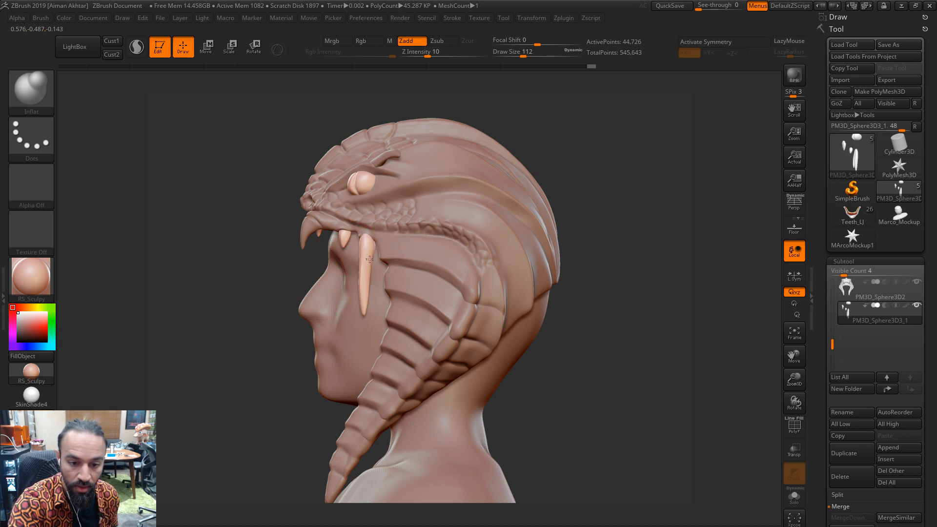
pyautogui.press('shift')
pyautogui.keyDown('alt'); pyautogui.moveTo(587, 190); pyautogui.dragTo(679, 214); pyautogui.keyUp('alt')
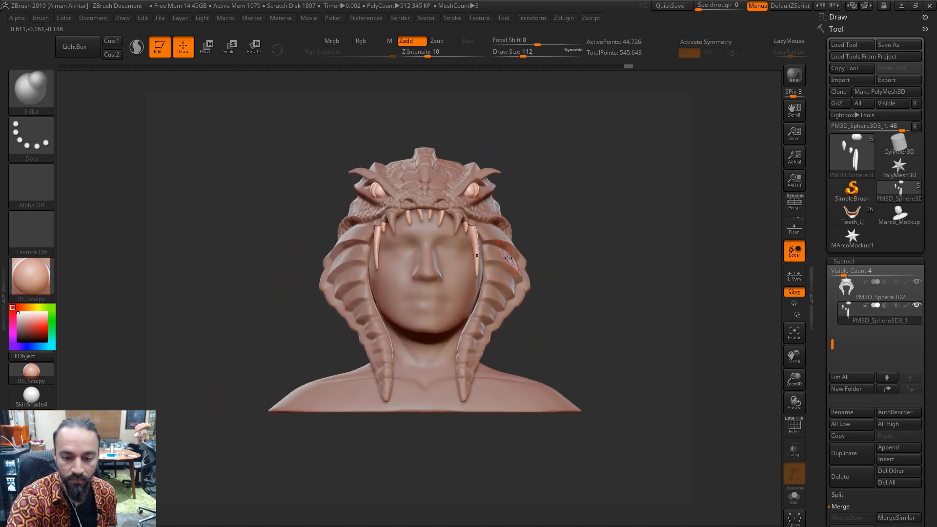
# Select the headpiece subtool and merge the teeth and eyes subtool below into it
pyautogui.keyDown('alt'); pyautogui.click(506, 257); pyautogui.keyUp('alt')
pyautogui.moveTo(602, 215)
pyautogui.keyDown('alt'); pyautogui.mouseDown()
pyautogui.moveTo(582, 211)
pyautogui.moveTo(630, 211)
pyautogui.moveTo(600, 197)
pyautogui.mouseUp(); pyautogui.keyUp('alt')
pyautogui.scroll(3, 843, 367)
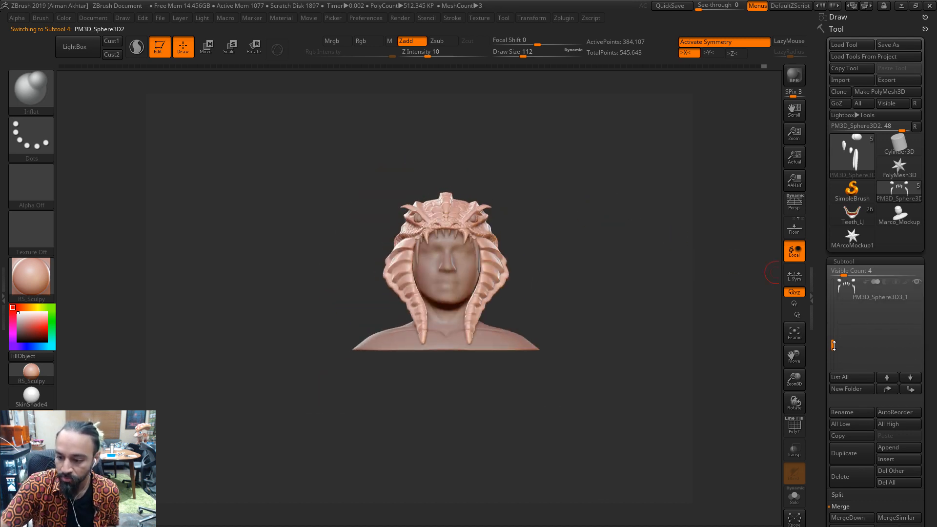
pyautogui.click(848, 518)
pyautogui.keyDown('alt'); pyautogui.moveTo(638, 387); pyautogui.dragTo(556, 377); pyautogui.keyUp('alt')
pyautogui.keyDown('alt'); pyautogui.moveTo(606, 357); pyautogui.dragTo(608, 362); pyautogui.keyUp('alt')
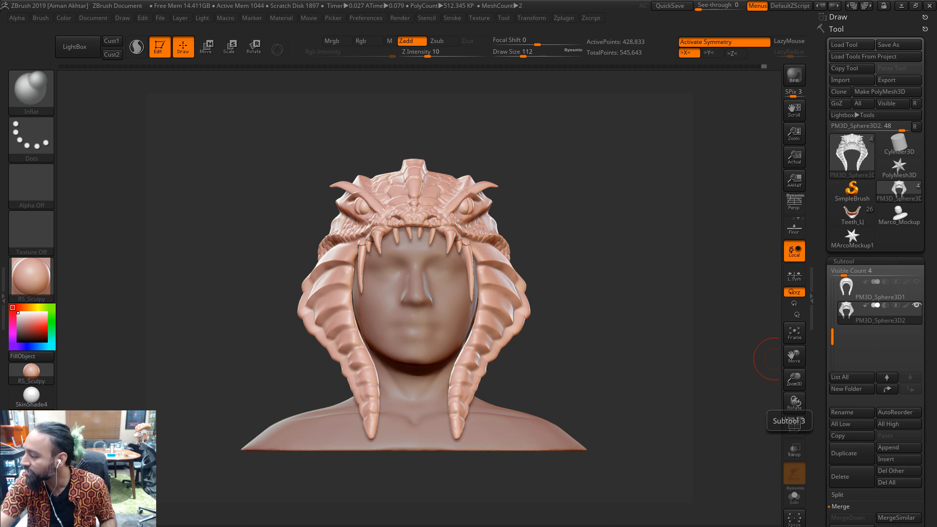
# Switch to the Chrome browser and search Google Images for "king hiss"
pyautogui.moveTo(935, 220); pyautogui.dragTo(381, 0)
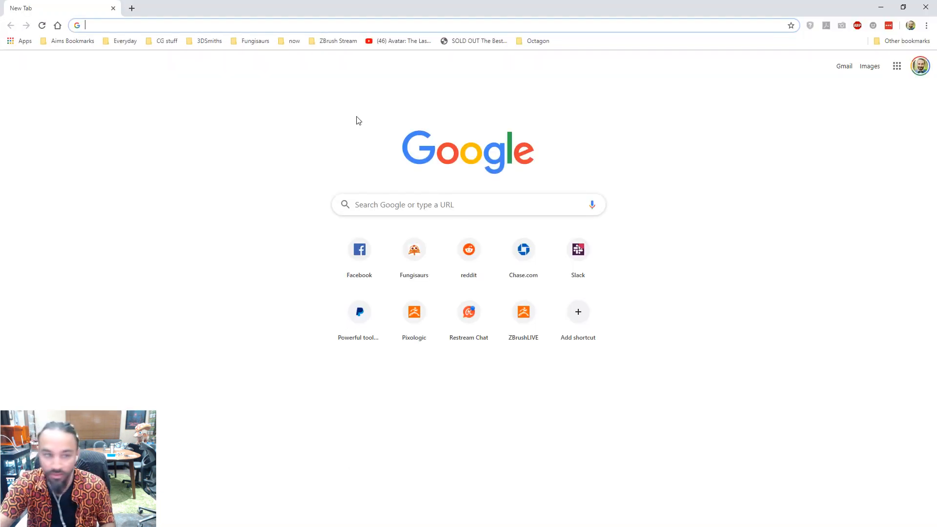
pyautogui.write('king hiss')
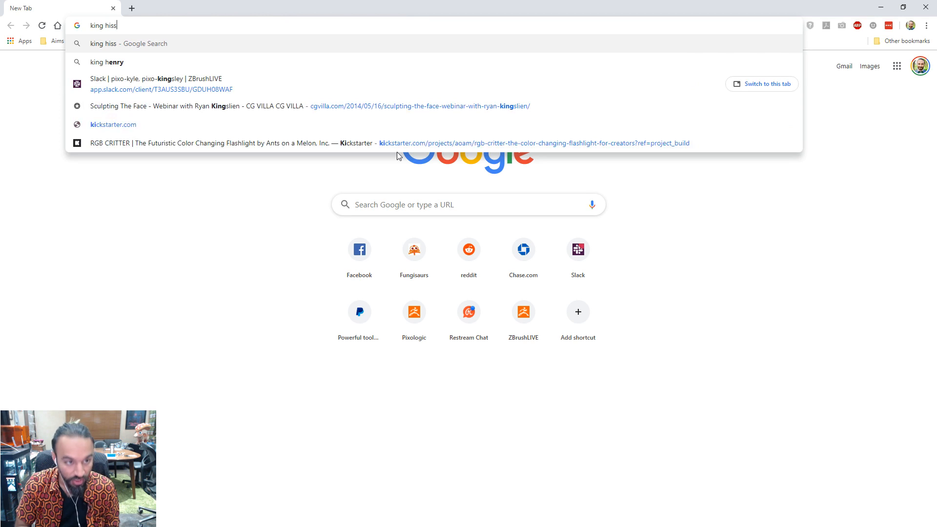
pyautogui.press('Return')
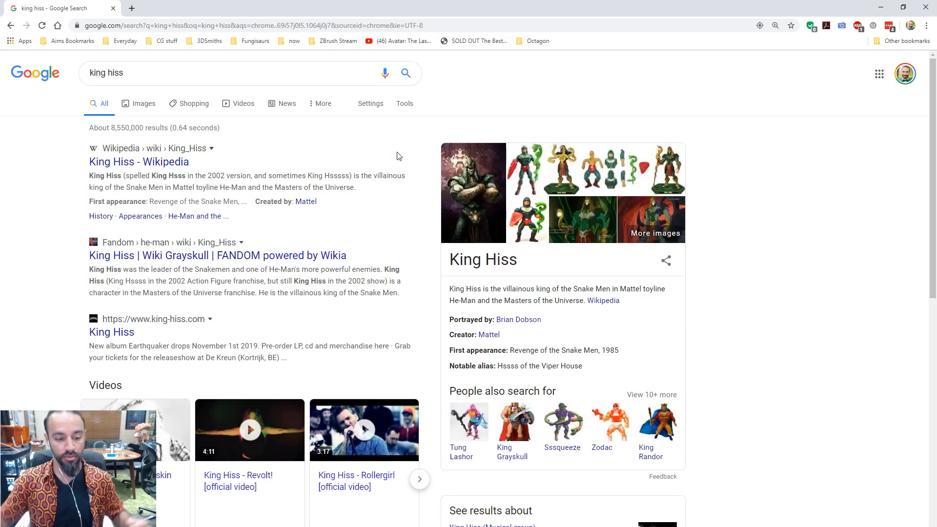
pyautogui.click(141, 108)
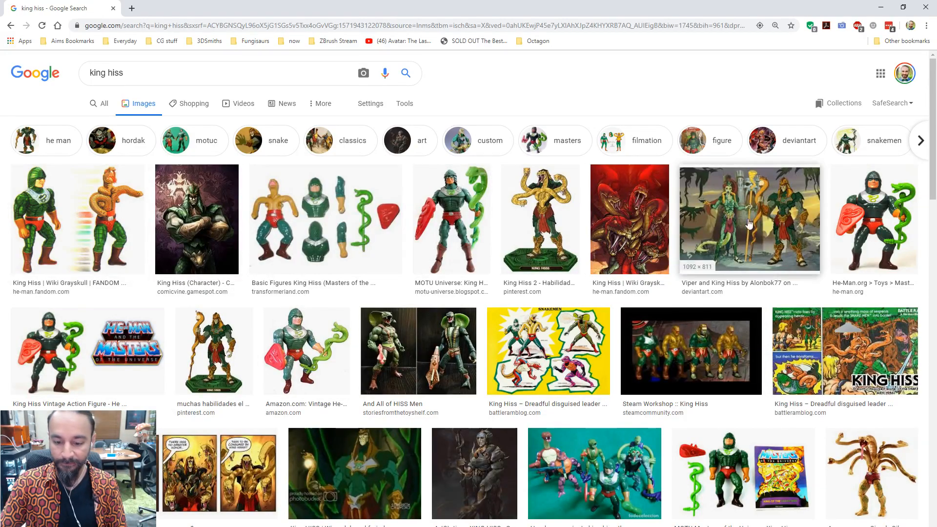
# Examine the King Hiss reference images, previewing the Motuc King Hiss He-man Twopack picture
pyautogui.scroll(-5, 749, 224)
pyautogui.scroll(5, 586, 263)
pyautogui.scroll(-3, 422, 309)
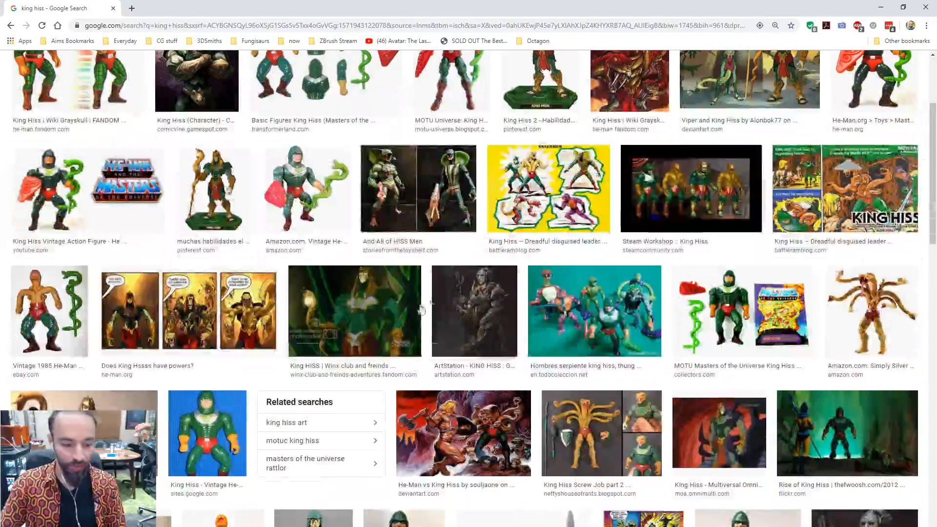
pyautogui.click(130, 409)
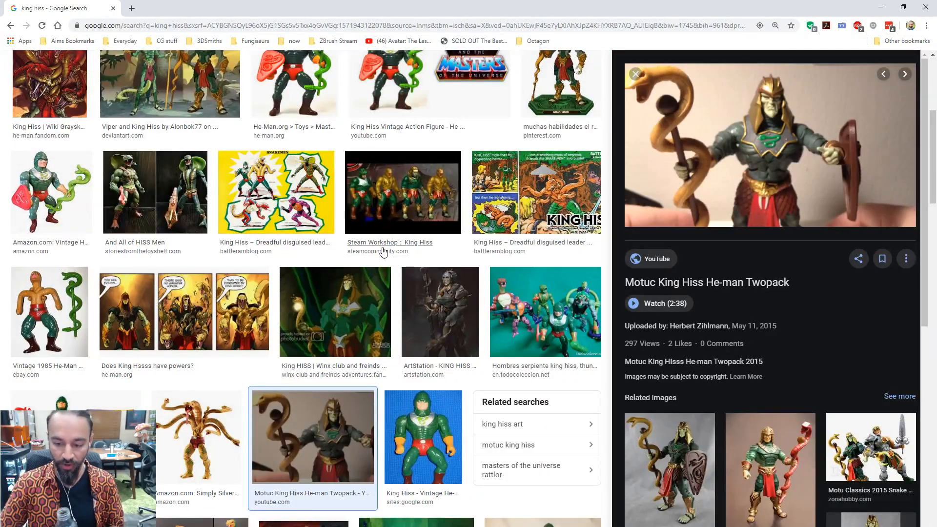
pyautogui.scroll(-15, 535, 371)
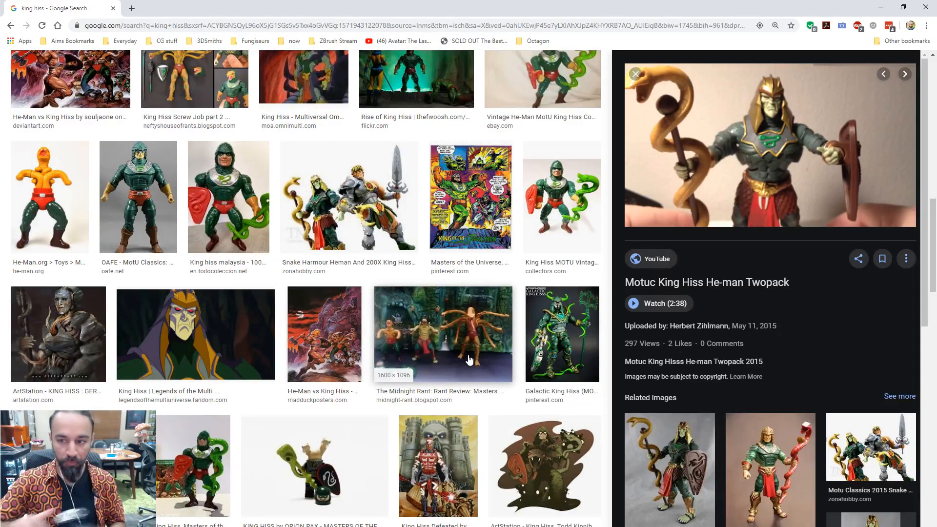
# Look through further King Hiss reference images, and close the browser to return to ZBrush
pyautogui.scroll(-10, 468, 359)
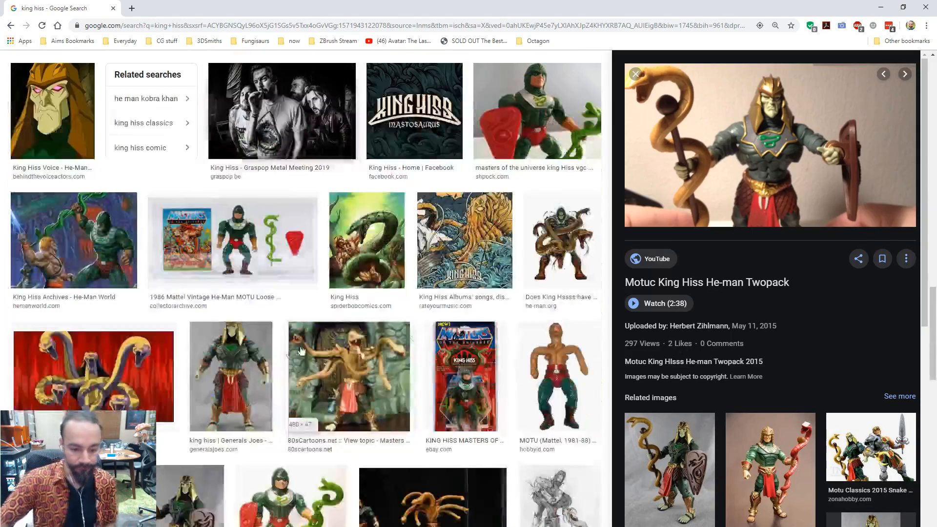
pyautogui.scroll(-10, 403, 268)
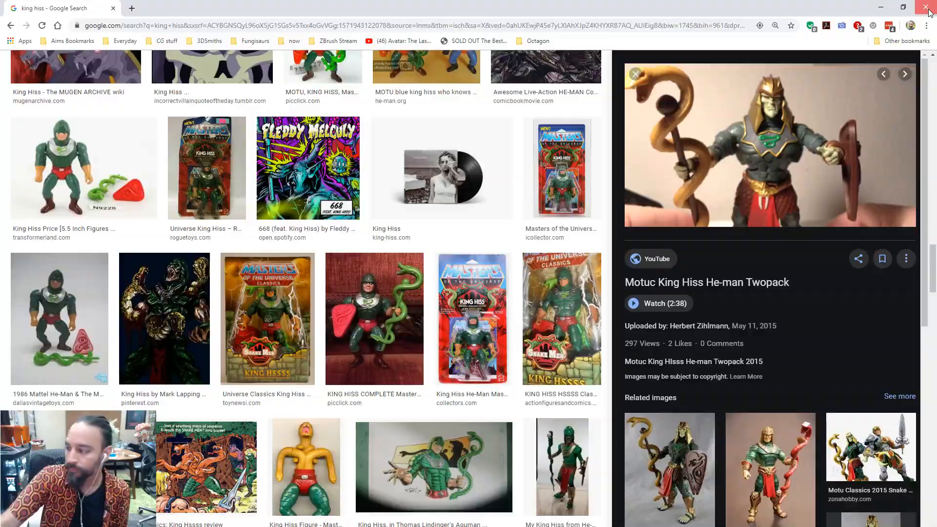
pyautogui.click(928, 9)
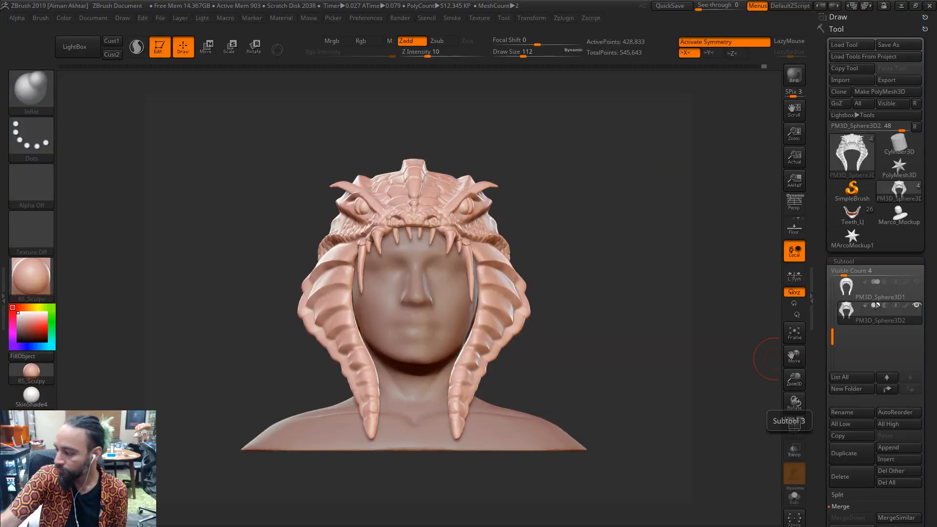
# Hide the four small front teeth of the headpiece, using the SelectLasso brush for visibility selection
pyautogui.moveTo(616, 321)
pyautogui.mouseDown()
pyautogui.moveTo(560, 360)
pyautogui.moveTo(646, 359)
pyautogui.moveTo(650, 377)
pyautogui.moveTo(605, 356)
pyautogui.mouseUp()
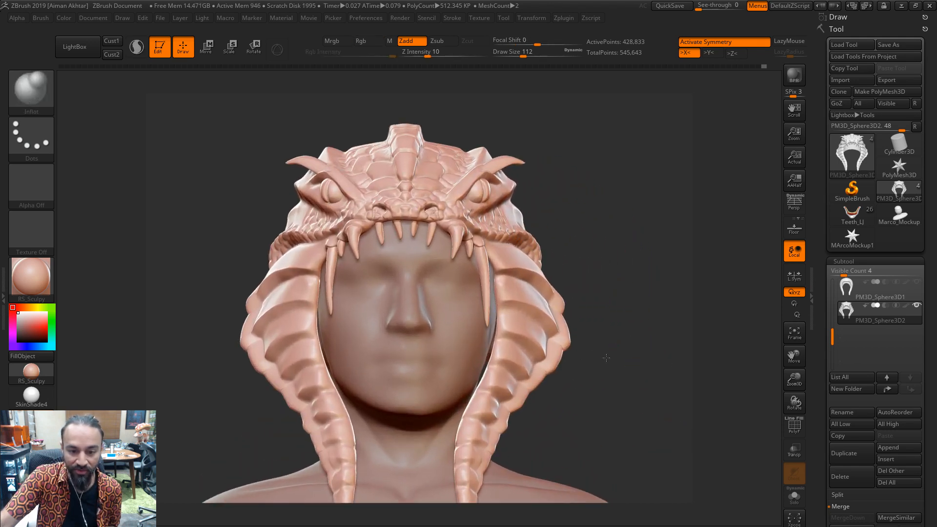
pyautogui.press('s')
pyautogui.moveTo(434, 249); pyautogui.dragTo(427, 249)
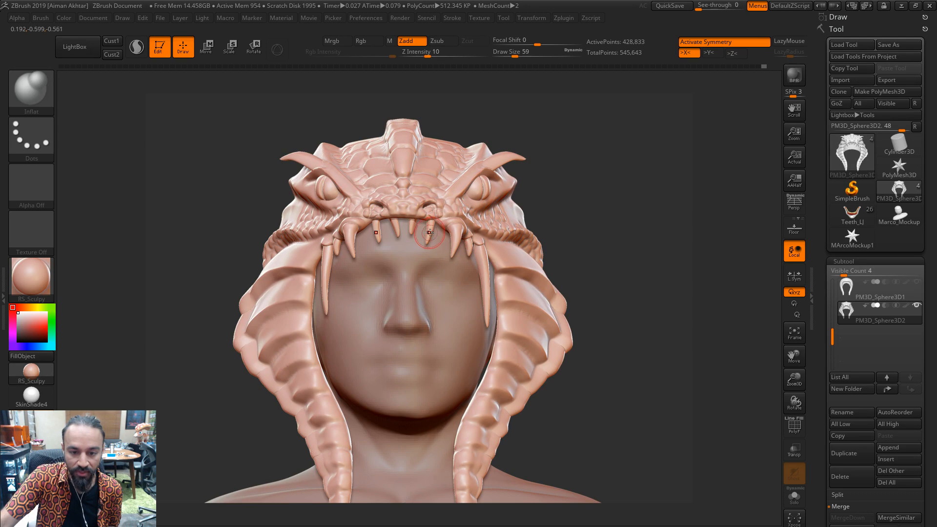
pyautogui.keyDown('ctrl'); pyautogui.keyDown('shift'); pyautogui.click(430, 233); pyautogui.keyUp('shift'); pyautogui.keyUp('ctrl')
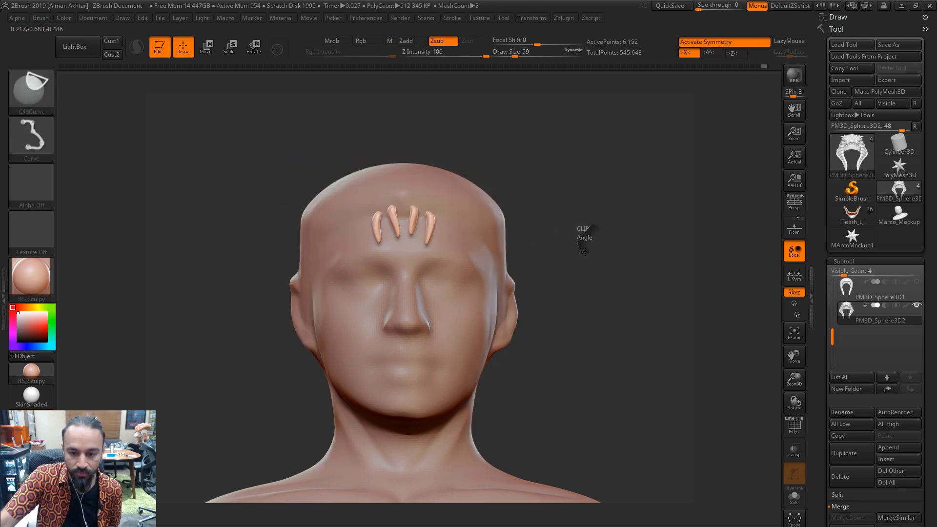
pyautogui.keyDown('ctrl'); pyautogui.keyDown('shift'); pyautogui.click(35, 96); pyautogui.keyUp('shift'); pyautogui.keyUp('ctrl')
pyautogui.keyDown('ctrl'); pyautogui.keyDown('shift'); pyautogui.click(142, 107); pyautogui.keyUp('shift'); pyautogui.keyUp('ctrl')
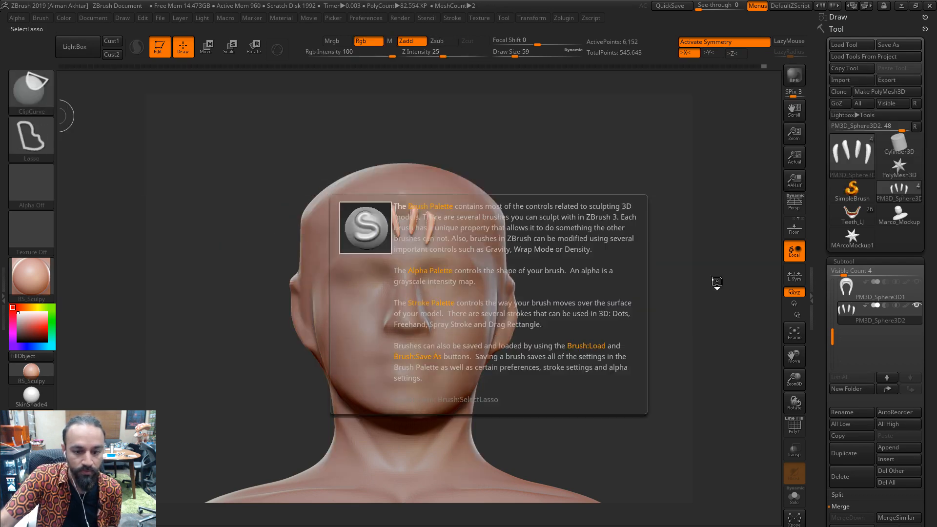
pyautogui.moveTo(686, 258)
pyautogui.keyDown('ctrl'); pyautogui.keyDown('shift'); pyautogui.mouseDown()
pyautogui.moveTo(637, 274)
pyautogui.moveTo(626, 308)
pyautogui.moveTo(655, 310)
pyautogui.moveTo(492, 271)
pyautogui.mouseUp(); pyautogui.keyUp('shift'); pyautogui.keyUp('ctrl')
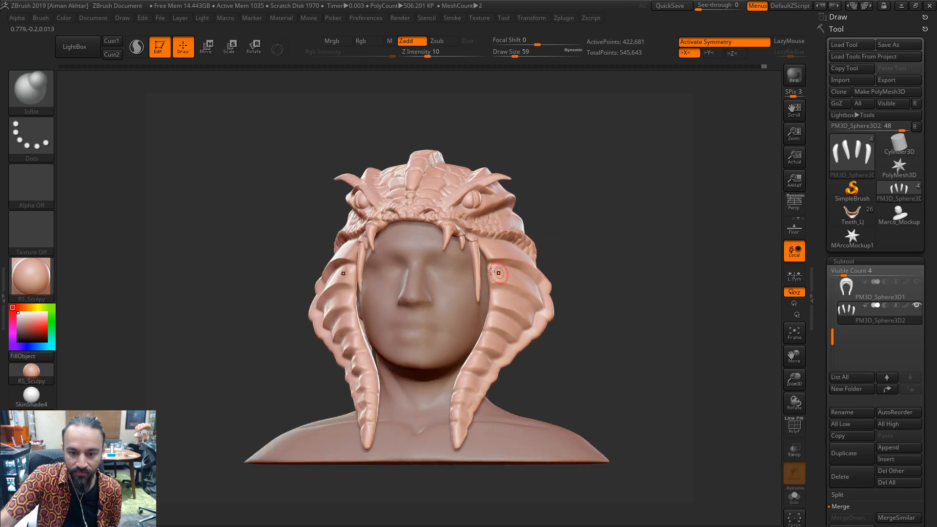
# Hide the long rear fangs on both sides of the jaw and reduce the draw size to 31
pyautogui.hotkey('ctrl', 'shift')
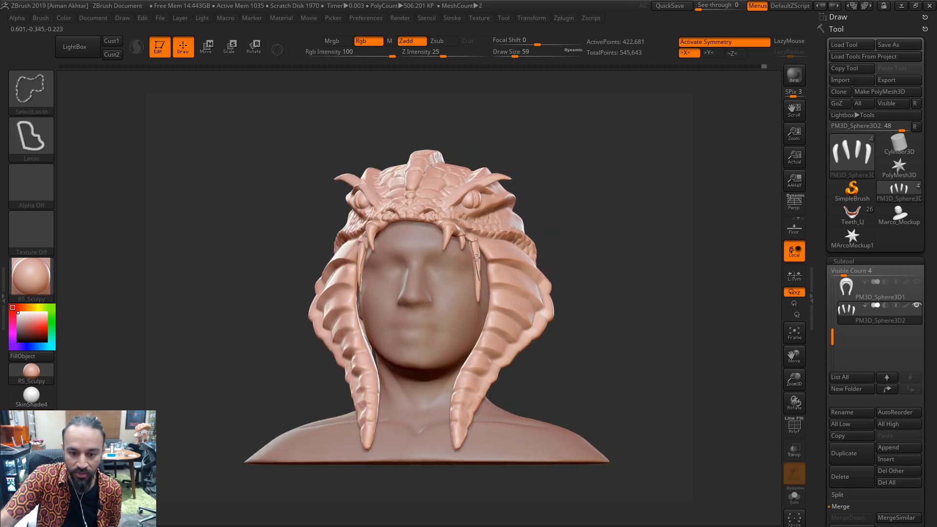
pyautogui.keyDown('ctrl'); pyautogui.keyDown('shift'); pyautogui.click(476, 258); pyautogui.keyUp('shift'); pyautogui.keyUp('ctrl')
pyautogui.moveTo(580, 236)
pyautogui.keyDown('shift'); pyautogui.mouseDown()
pyautogui.moveTo(640, 243)
pyautogui.moveTo(544, 241)
pyautogui.mouseUp(); pyautogui.keyUp('shift')
pyautogui.keyDown('alt'); pyautogui.moveTo(348, 278); pyautogui.dragTo(375, 304); pyautogui.keyUp('alt')
pyautogui.press('s')
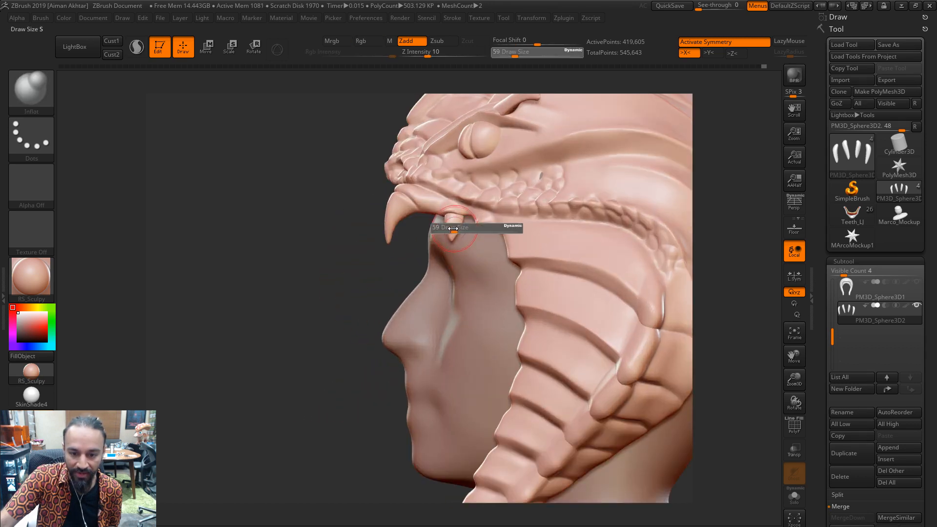
pyautogui.moveTo(454, 229); pyautogui.dragTo(448, 229)
pyautogui.moveTo(289, 277)
pyautogui.mouseDown()
pyautogui.moveTo(602, 240)
pyautogui.moveTo(551, 242)
pyautogui.mouseUp()
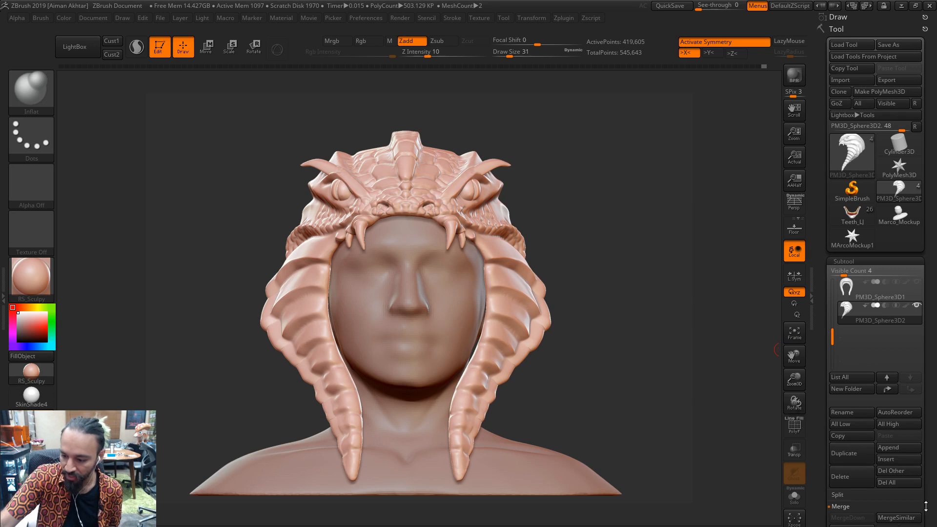
# Permanently delete the hidden front teeth and long rear fangs from the headpiece mesh
pyautogui.moveTo(926, 524); pyautogui.dragTo(926, 467)
pyautogui.moveTo(860, 524); pyautogui.dragTo(860, 492)
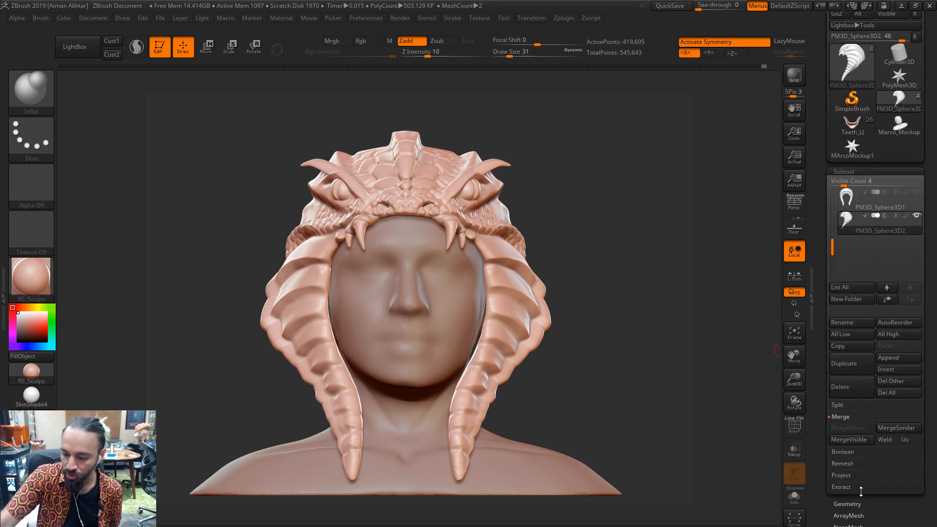
pyautogui.click(856, 502)
pyautogui.click(855, 452)
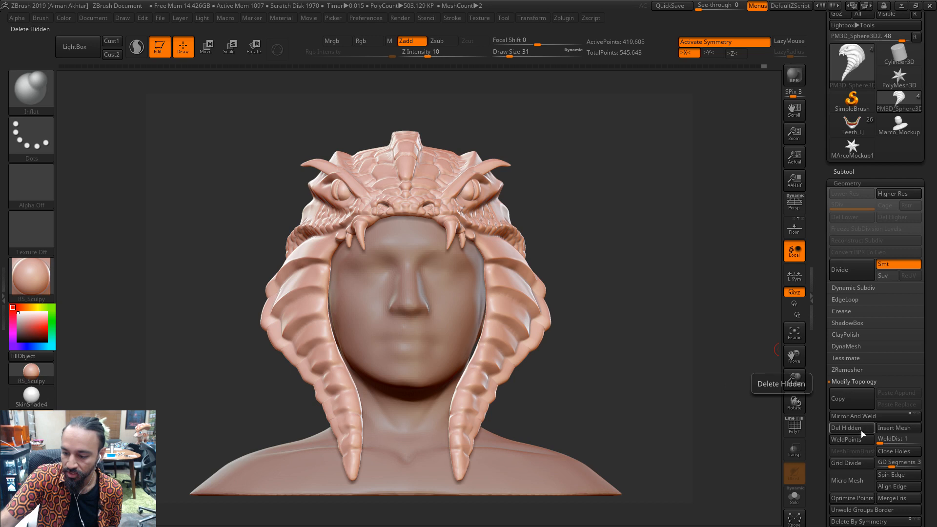
pyautogui.click(859, 431)
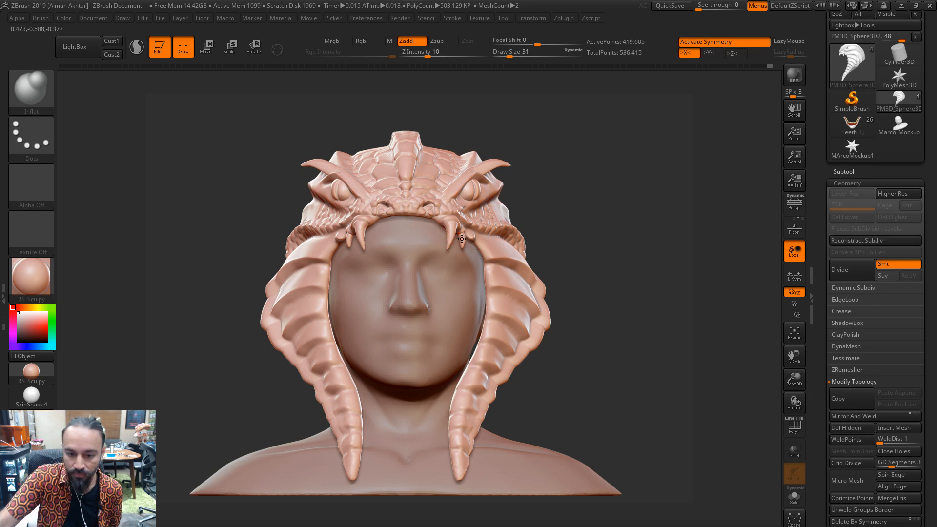
# Isolate the small pair of teeth behind the large fangs and split the rest of the headpiece into a separate subtool
pyautogui.hotkey('ctrl', 'shift')
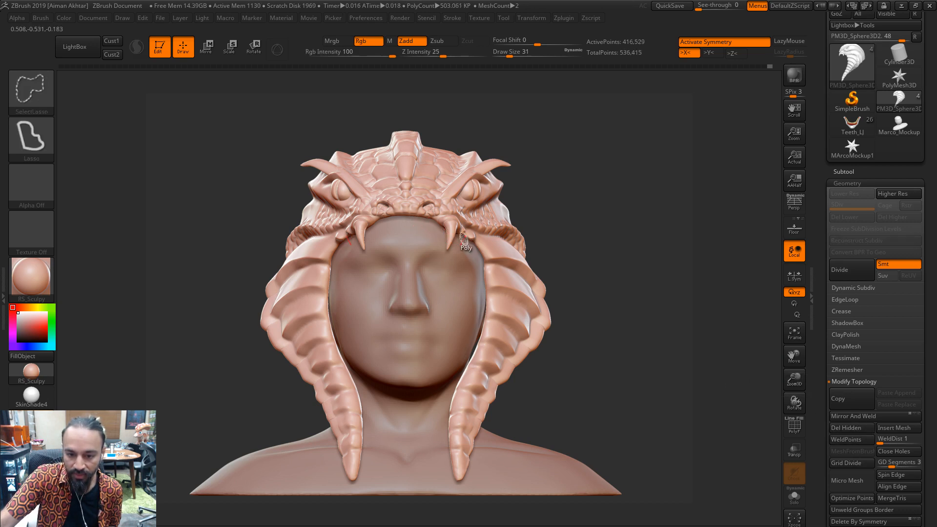
pyautogui.keyDown('ctrl'); pyautogui.keyDown('shift'); pyautogui.click(640, 249); pyautogui.keyUp('shift'); pyautogui.keyUp('ctrl')
pyautogui.click(855, 171)
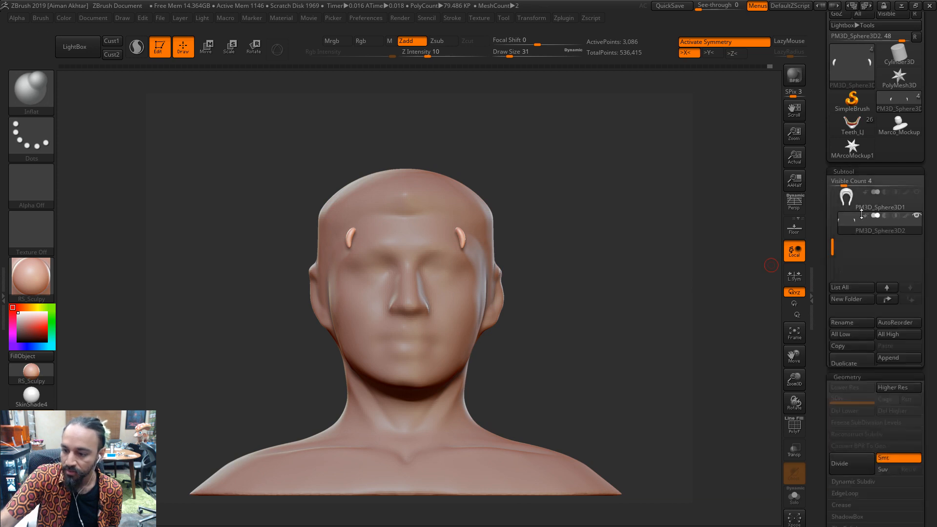
pyautogui.click(854, 406)
pyautogui.click(874, 451)
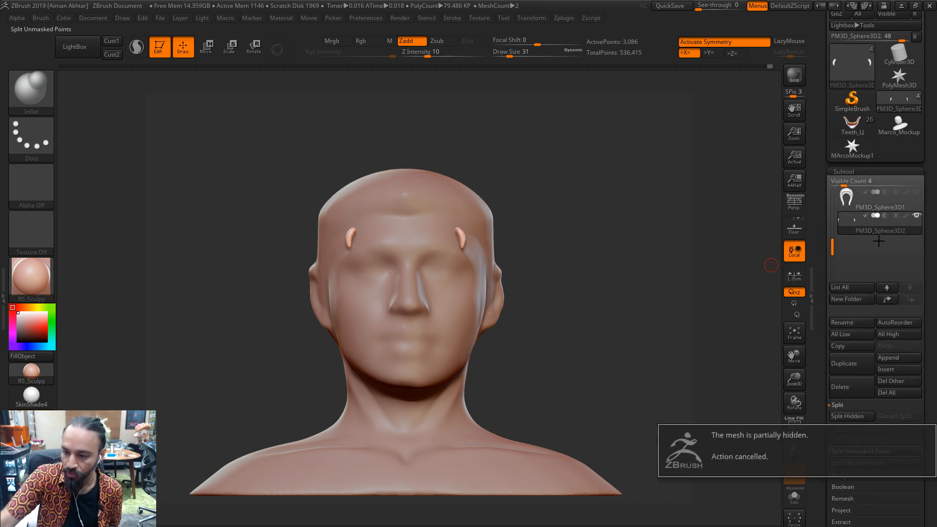
pyautogui.click(847, 416)
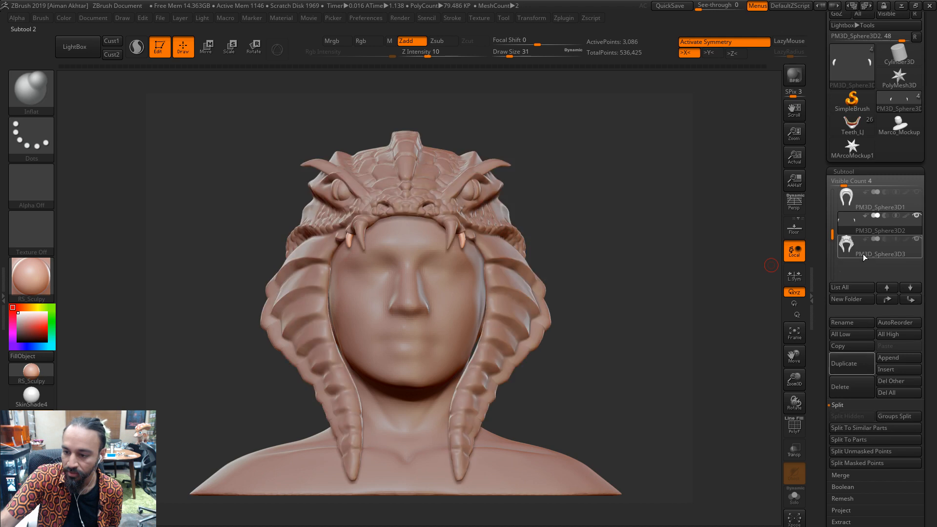
# Duplicate the small teeth subtool and move the copied pair farther back and slightly lower along the jaw
pyautogui.moveTo(650, 252); pyautogui.dragTo(542, 260)
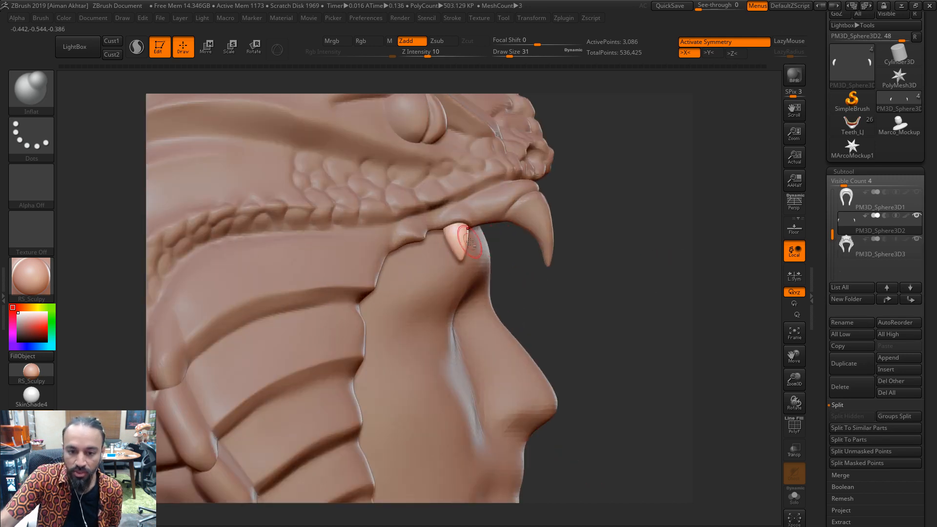
pyautogui.click(851, 363)
pyautogui.press('w')
pyautogui.keyDown('shift'); pyautogui.moveTo(465, 232); pyautogui.dragTo(600, 234); pyautogui.keyUp('shift')
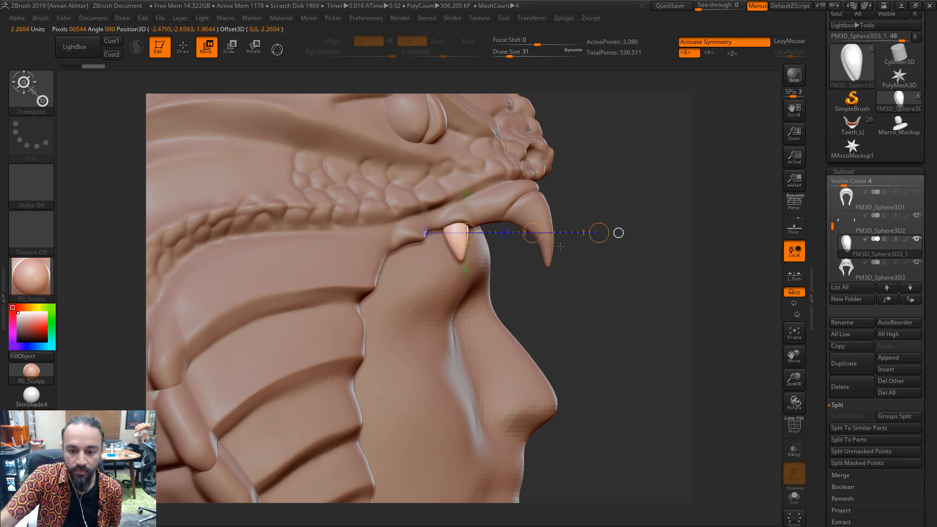
pyautogui.moveTo(655, 286); pyautogui.dragTo(628, 288)
pyautogui.moveTo(528, 234); pyautogui.dragTo(474, 252)
pyautogui.moveTo(666, 362); pyautogui.dragTo(607, 339)
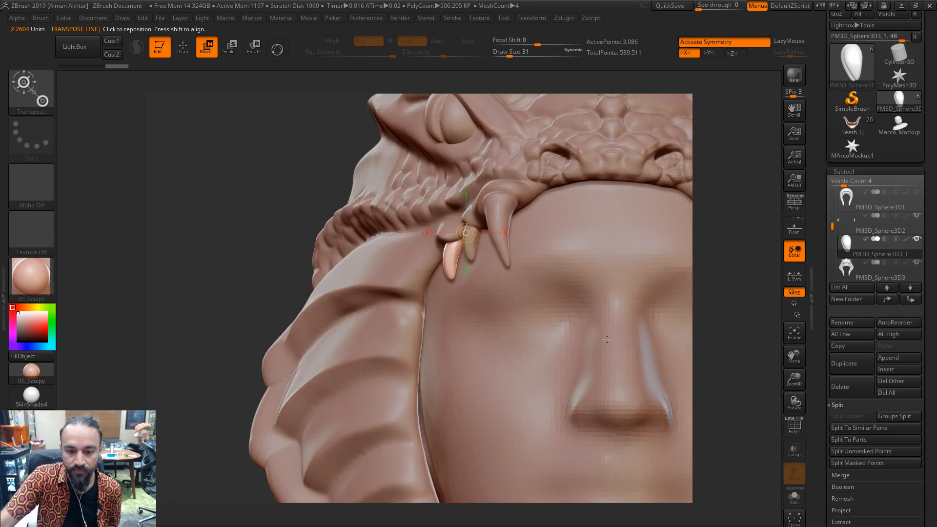
pyautogui.keyDown('shift'); pyautogui.moveTo(453, 250); pyautogui.dragTo(543, 250); pyautogui.keyUp('shift')
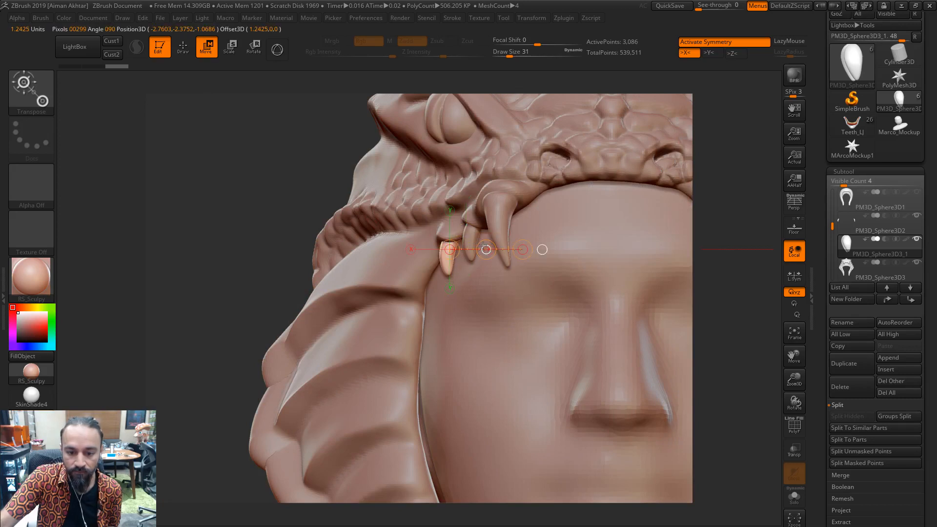
pyautogui.press('q')
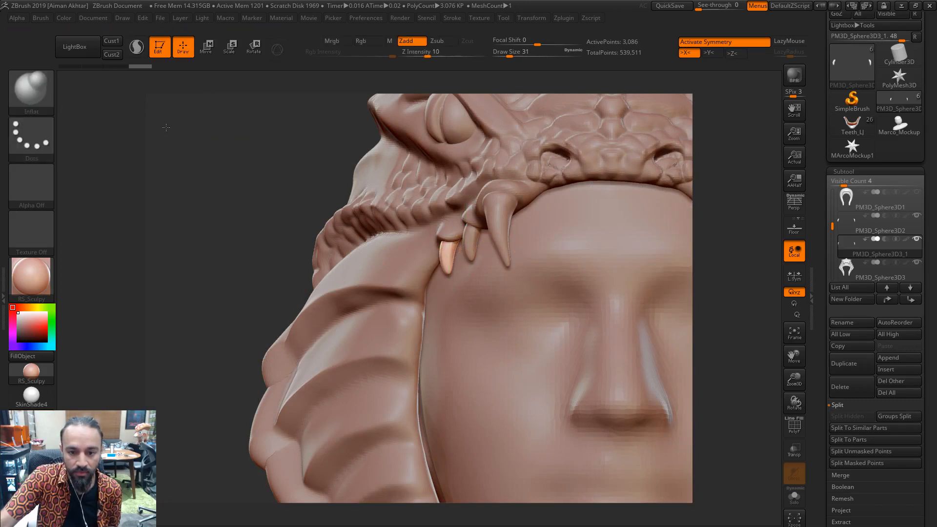
# Merge the original small teeth, their duplicate and the headpiece back into one subtool
pyautogui.press('f')
pyautogui.moveTo(674, 194)
pyautogui.keyDown('alt'); pyautogui.mouseDown()
pyautogui.moveTo(546, 180)
pyautogui.moveTo(620, 184)
pyautogui.mouseUp(); pyautogui.keyUp('alt')
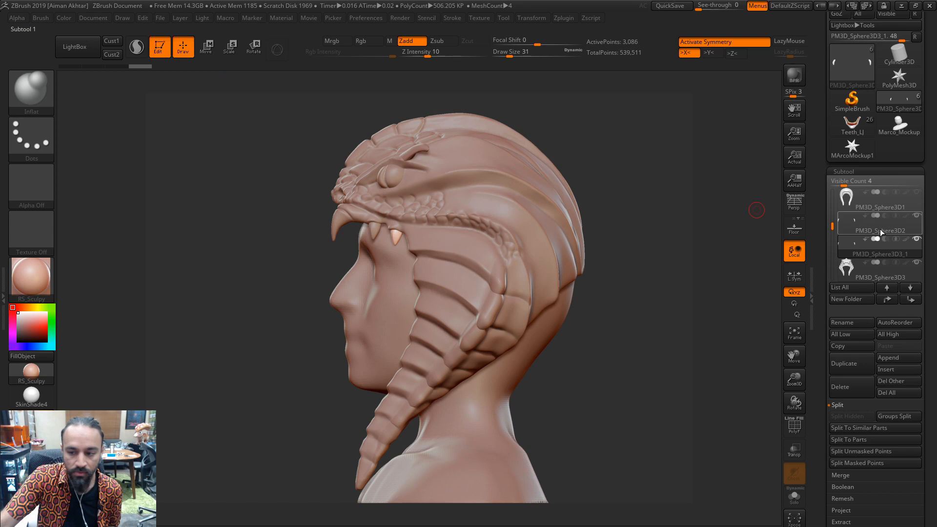
pyautogui.click(849, 234)
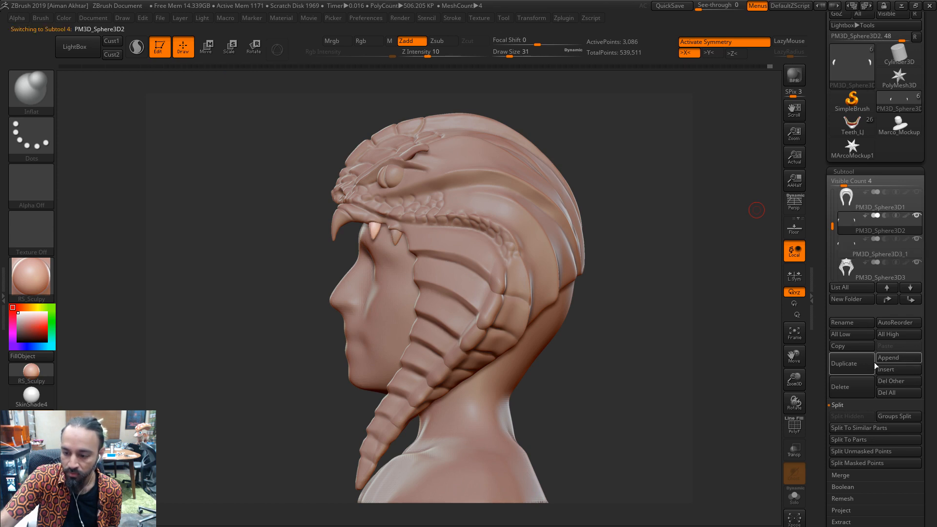
pyautogui.click(856, 475)
pyautogui.click(853, 428)
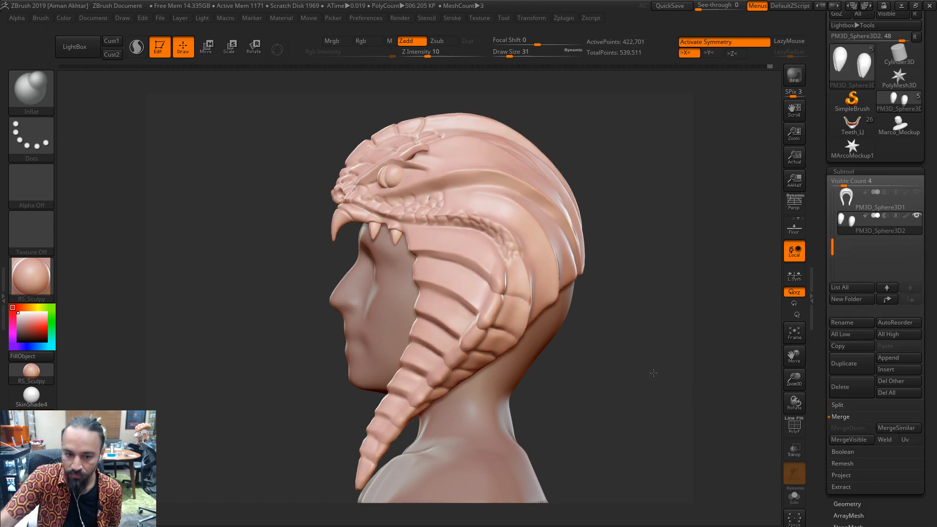
# Examine the headpiece and its new tooth arrangement from the side and the front
pyautogui.keyDown('alt'); pyautogui.moveTo(654, 373); pyautogui.dragTo(682, 349); pyautogui.keyUp('alt')
pyautogui.moveTo(534, 211); pyautogui.dragTo(551, 214)
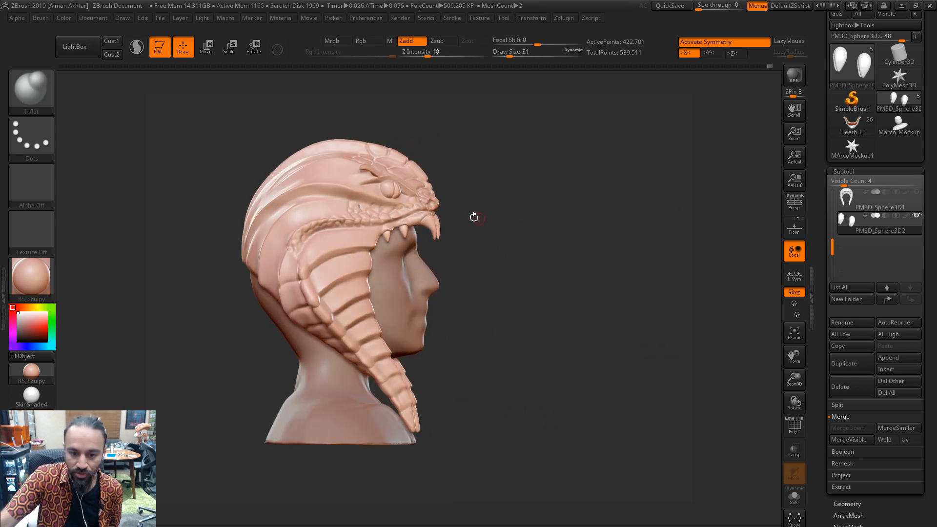
pyautogui.keyDown('alt'); pyautogui.moveTo(501, 245); pyautogui.dragTo(483, 250); pyautogui.keyUp('alt')
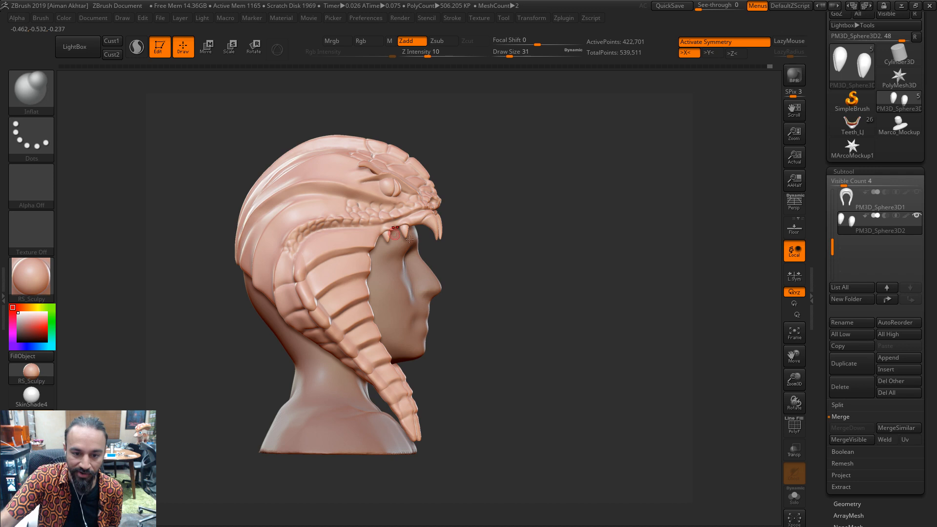
pyautogui.moveTo(561, 275); pyautogui.dragTo(488, 254)
pyautogui.moveTo(631, 247); pyautogui.dragTo(638, 268)
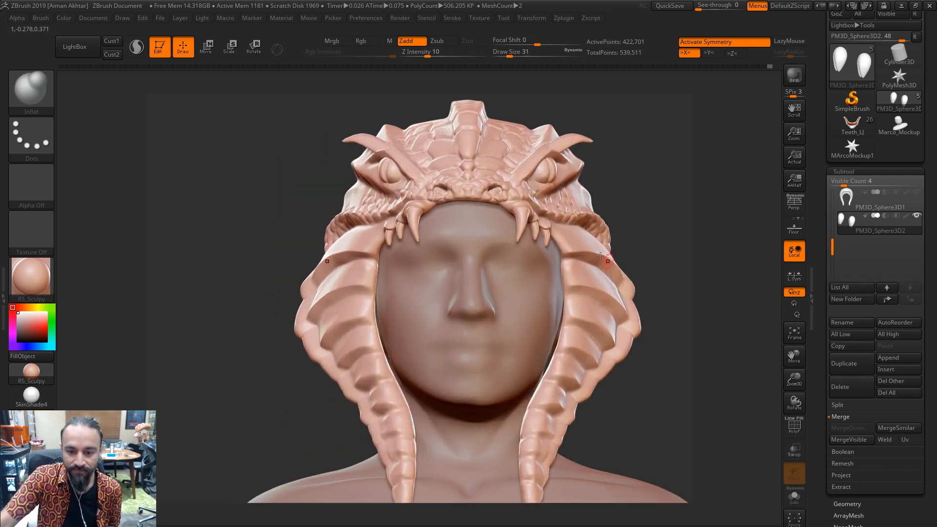
pyautogui.keyDown('alt'); pyautogui.moveTo(663, 237); pyautogui.dragTo(641, 239); pyautogui.keyUp('alt')
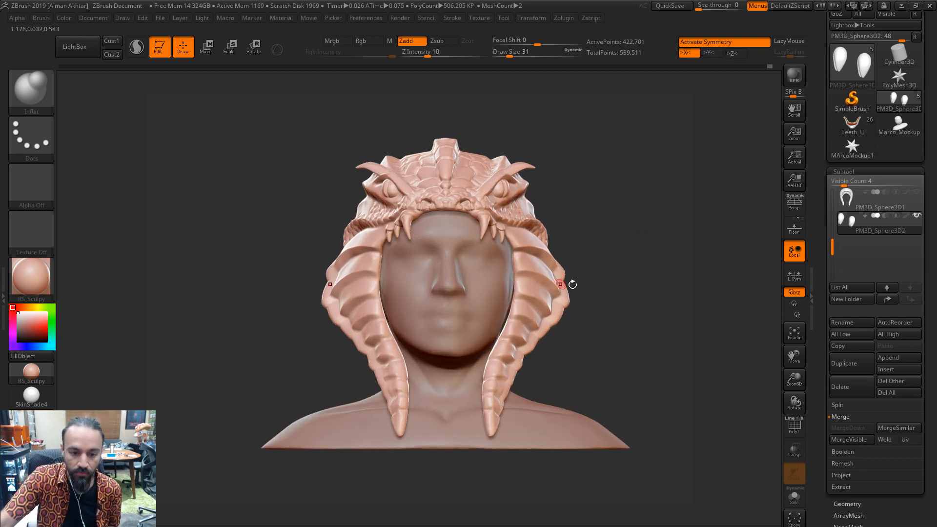
# Carve along the upper scales at the outer edge of the side flap with the DamStandard brush at draw size 68
pyautogui.moveTo(603, 293)
pyautogui.keyDown('alt'); pyautogui.mouseDown()
pyautogui.moveTo(660, 378)
pyautogui.moveTo(452, 237)
pyautogui.moveTo(441, 256)
pyautogui.mouseUp(); pyautogui.keyUp('alt')
pyautogui.press('s')
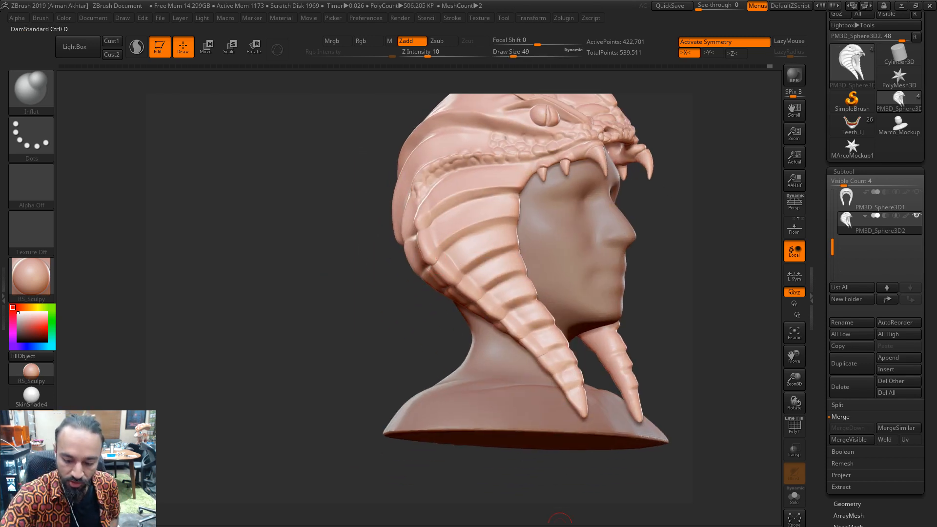
pyautogui.hotkey('ctrl', 'd')
pyautogui.press('s')
pyautogui.moveTo(439, 254); pyautogui.dragTo(442, 254)
pyautogui.moveTo(432, 263); pyautogui.dragTo(437, 252)
# Deepen the creases between the scales along the side flap's outer edge with the DamStandard brush at draw size 56
pyautogui.keyDown('alt'); pyautogui.moveTo(343, 261); pyautogui.dragTo(364, 359); pyautogui.keyUp('alt')
pyautogui.moveTo(319, 313); pyautogui.dragTo(359, 317)
pyautogui.press('s')
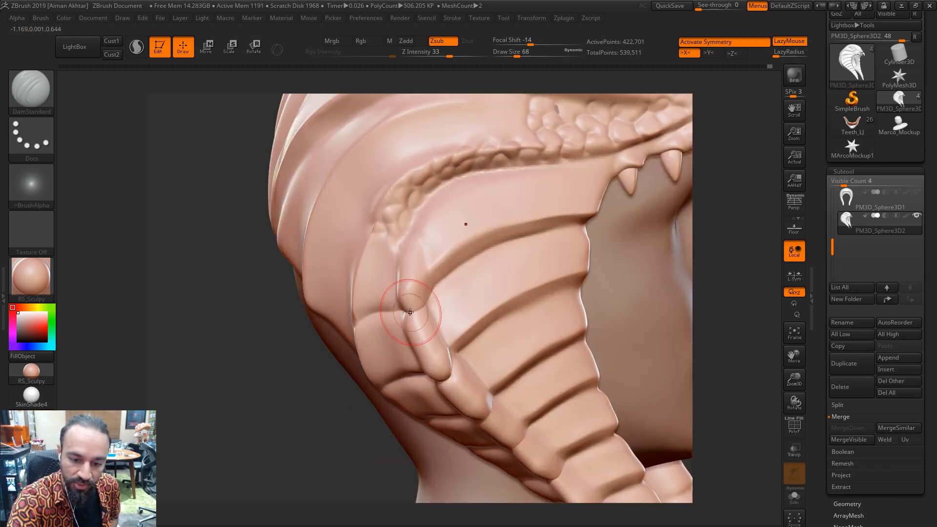
pyautogui.moveTo(429, 320)
pyautogui.mouseDown()
pyautogui.moveTo(408, 310)
pyautogui.moveTo(420, 311)
pyautogui.moveTo(429, 291)
pyautogui.mouseUp()
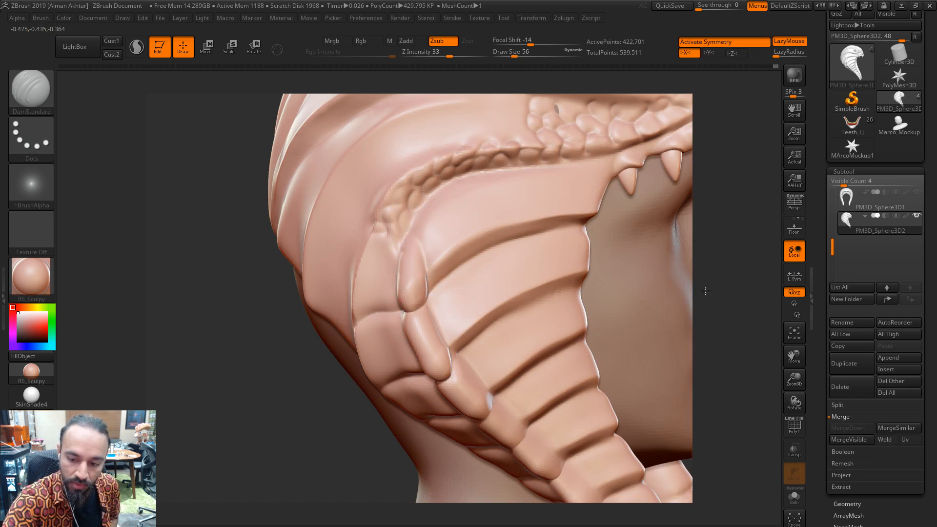
pyautogui.moveTo(706, 293); pyautogui.dragTo(675, 296)
pyautogui.moveTo(486, 396); pyautogui.dragTo(450, 356)
pyautogui.keyDown('alt'); pyautogui.moveTo(665, 219); pyautogui.dragTo(606, 132); pyautogui.keyUp('alt')
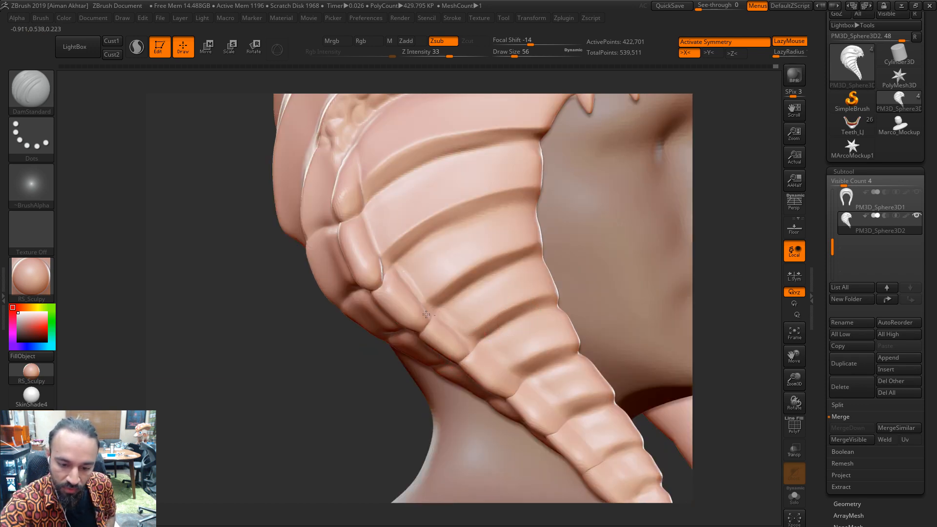
pyautogui.keyDown('alt'); pyautogui.moveTo(605, 292); pyautogui.dragTo(549, 228); pyautogui.keyUp('alt')
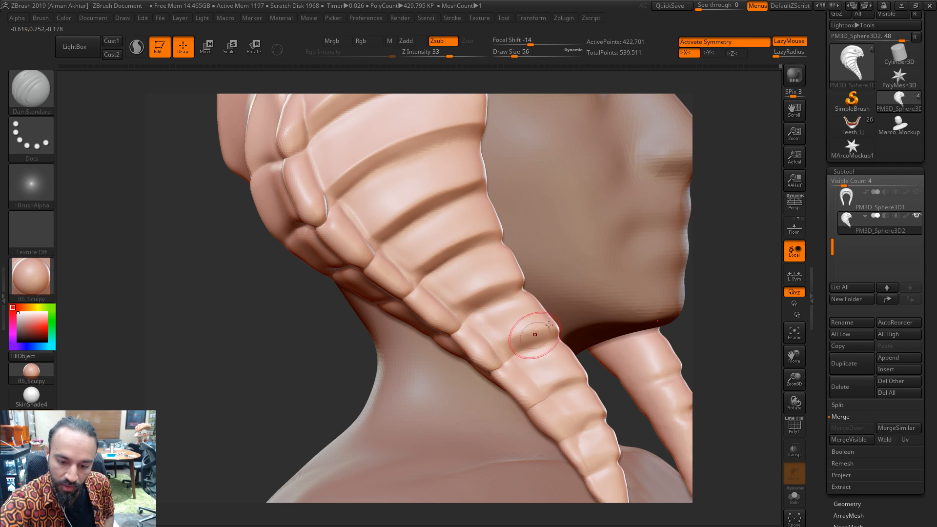
pyautogui.keyDown('alt'); pyautogui.moveTo(586, 333); pyautogui.dragTo(556, 317); pyautogui.keyUp('alt')
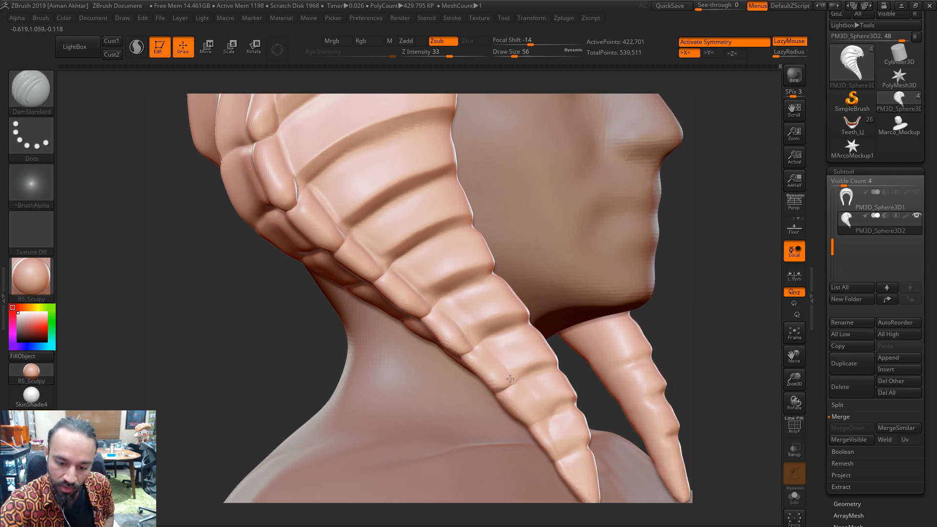
pyautogui.keyDown('alt'); pyautogui.moveTo(640, 216); pyautogui.dragTo(609, 155); pyautogui.keyUp('alt')
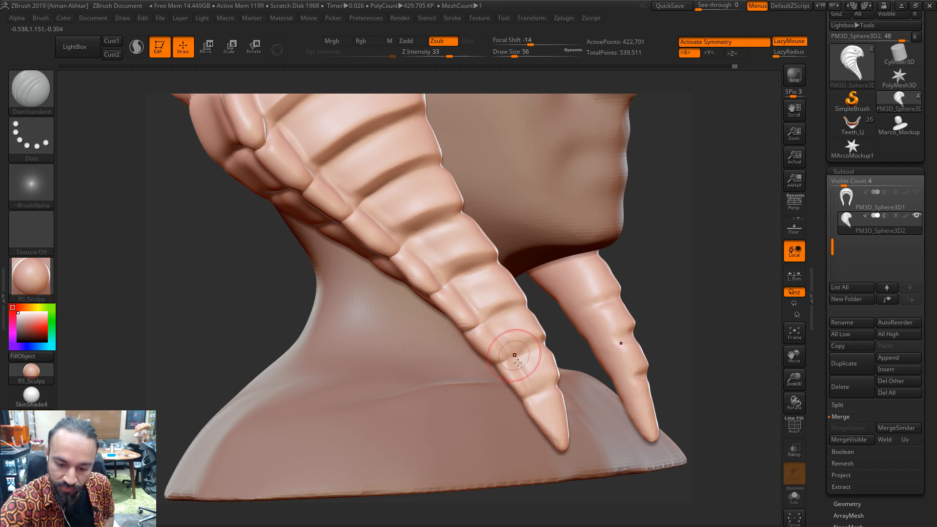
# Carve the crease lines down to the side flap's tip and up its back edge with DamStandard at draw size 37
pyautogui.keyDown('alt'); pyautogui.moveTo(637, 203); pyautogui.dragTo(608, 161); pyautogui.keyUp('alt')
pyautogui.keyDown('shift'); pyautogui.moveTo(509, 357); pyautogui.dragTo(513, 375); pyautogui.keyUp('shift')
pyautogui.press('s')
pyautogui.moveTo(695, 201)
pyautogui.mouseDown()
pyautogui.moveTo(704, 199)
pyautogui.moveTo(701, 219)
pyautogui.mouseUp()
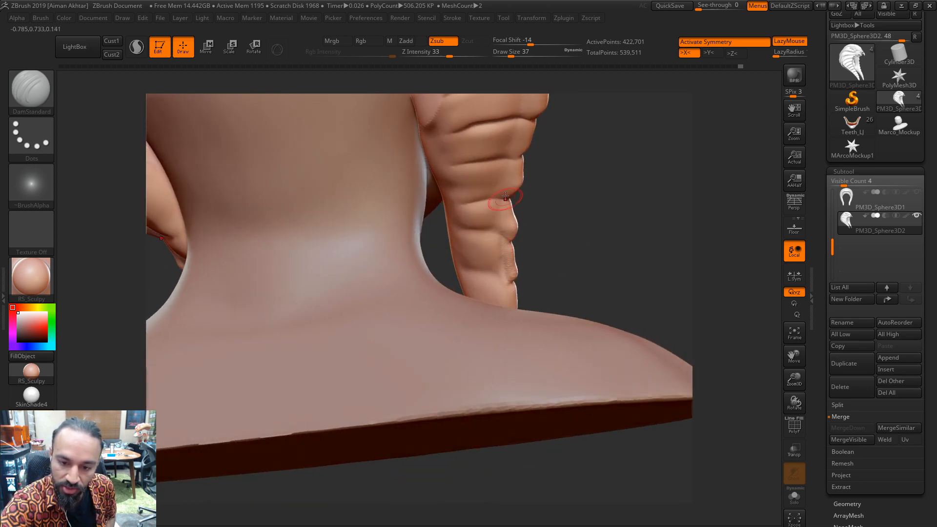
pyautogui.moveTo(543, 174); pyautogui.dragTo(515, 268)
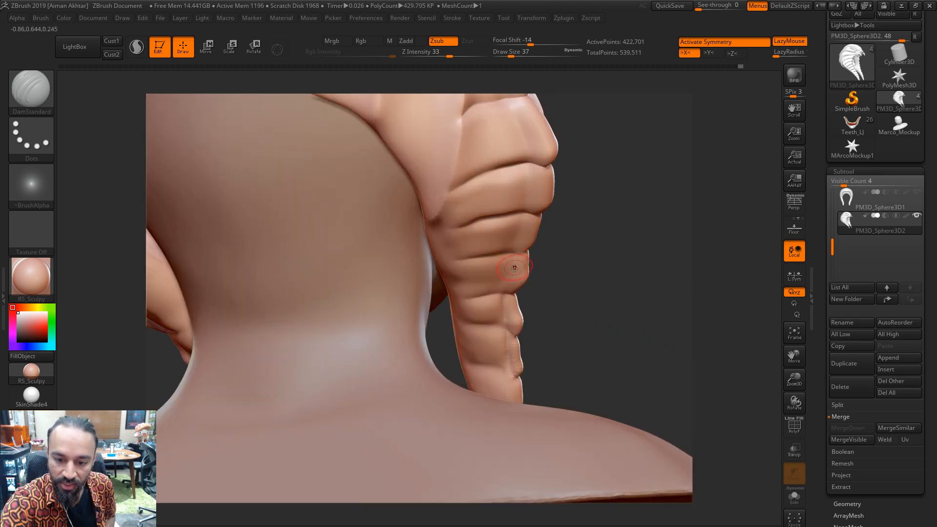
pyautogui.moveTo(591, 211); pyautogui.dragTo(521, 253)
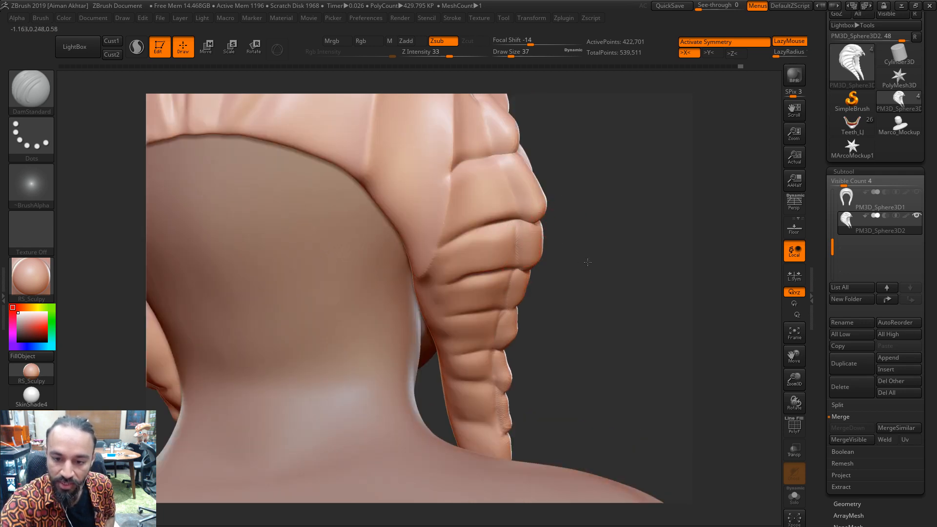
pyautogui.moveTo(588, 263); pyautogui.dragTo(510, 217)
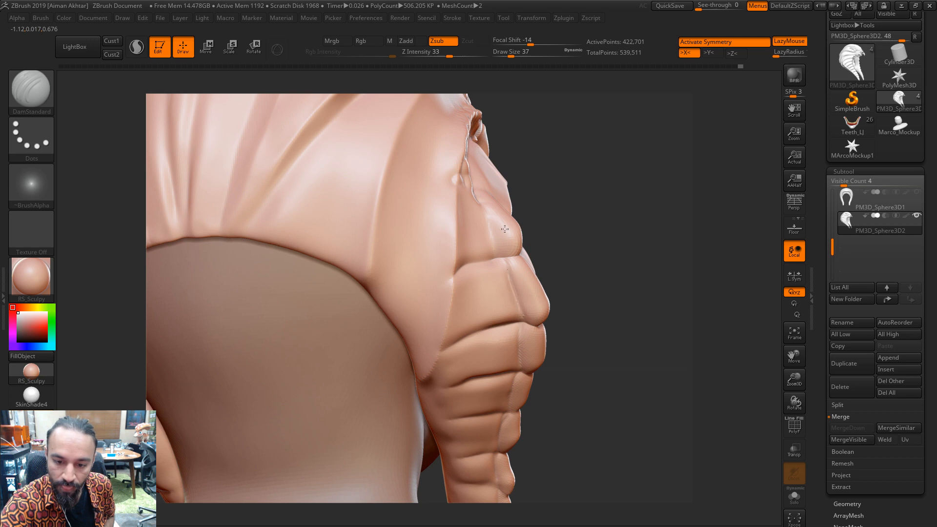
pyautogui.keyDown('alt'); pyautogui.moveTo(618, 206); pyautogui.dragTo(468, 189); pyautogui.keyUp('alt')
pyautogui.moveTo(653, 190)
pyautogui.keyDown('alt'); pyautogui.mouseDown()
pyautogui.moveTo(687, 213)
pyautogui.moveTo(477, 201)
pyautogui.mouseUp(); pyautogui.keyUp('alt')
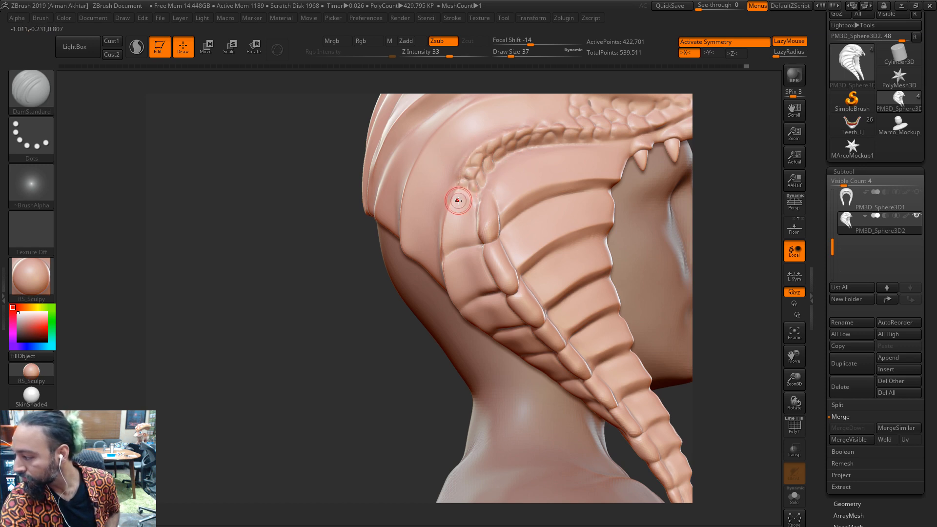
# Pull the large front fangs forward and down in profile with the Move brush, enlarging it to draw size 132
pyautogui.moveTo(610, 171); pyautogui.dragTo(518, 194)
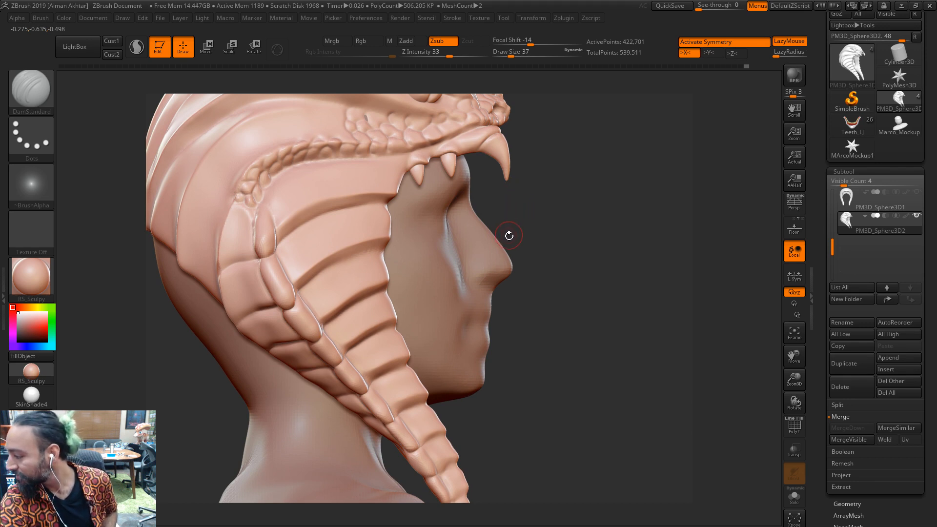
pyautogui.moveTo(553, 169); pyautogui.dragTo(538, 250)
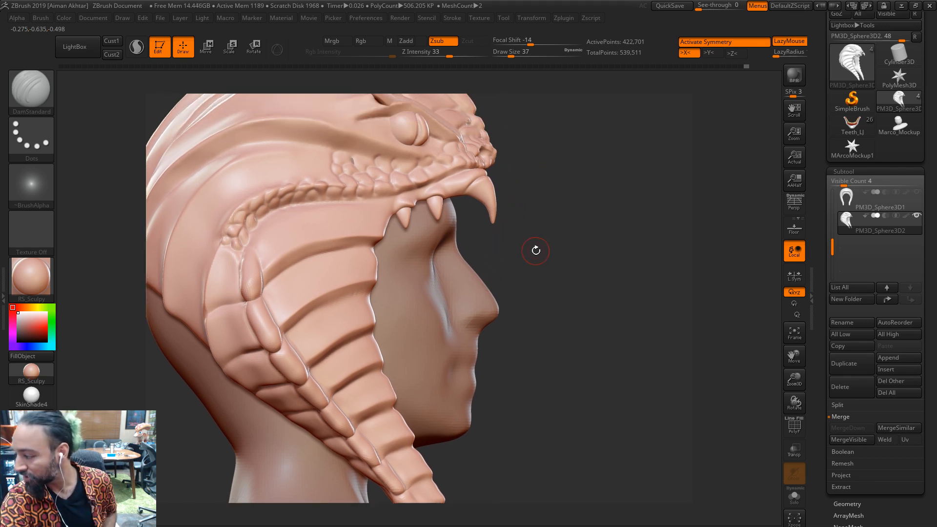
pyautogui.press('b')
pyautogui.press('m')
pyautogui.press('v')
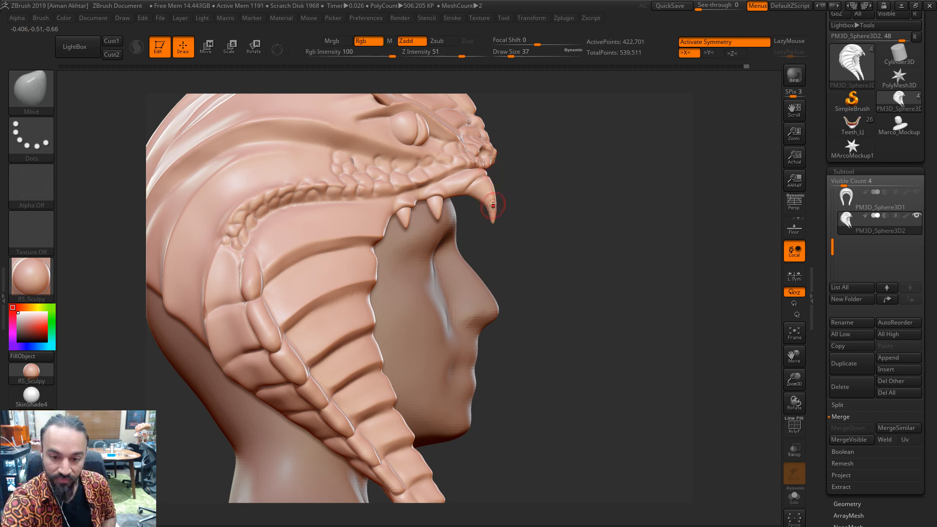
pyautogui.press('s')
pyautogui.moveTo(494, 204)
pyautogui.mouseDown()
pyautogui.moveTo(528, 216)
pyautogui.moveTo(512, 218)
pyautogui.mouseUp()
pyautogui.press('s')
pyautogui.press('s')
pyautogui.moveTo(505, 221); pyautogui.dragTo(507, 232)
pyautogui.press('s')
pyautogui.moveTo(505, 197); pyautogui.dragTo(503, 196)
pyautogui.moveTo(506, 189); pyautogui.dragTo(503, 184)
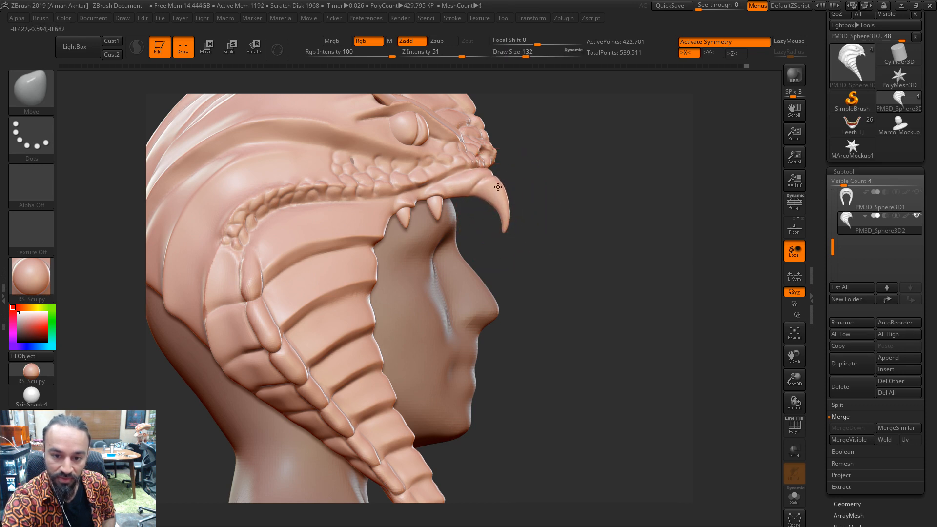
# Reshape the curve of the large fangs from the front with the Move brush, reducing it to draw size 77
pyautogui.keyDown('alt'); pyautogui.moveTo(617, 182); pyautogui.dragTo(622, 160); pyautogui.keyUp('alt')
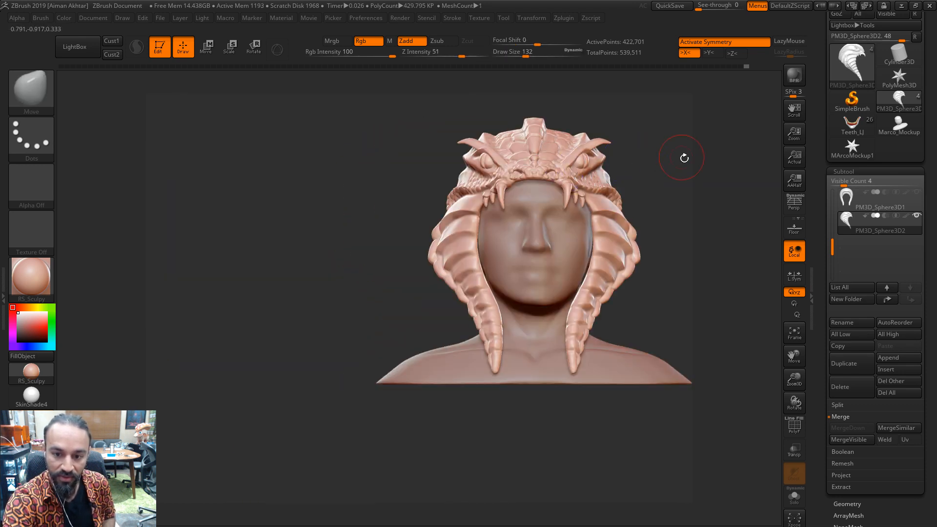
pyautogui.keyDown('alt'); pyautogui.moveTo(684, 159); pyautogui.dragTo(646, 153); pyautogui.keyUp('alt')
pyautogui.press('s')
pyautogui.moveTo(507, 194)
pyautogui.mouseDown()
pyautogui.moveTo(504, 203)
pyautogui.moveTo(497, 179)
pyautogui.mouseUp()
pyautogui.press('s')
pyautogui.press('s')
pyautogui.press('s')
pyautogui.press('s')
pyautogui.press('s')
pyautogui.moveTo(361, 151); pyautogui.dragTo(582, 159)
pyautogui.press('s')
pyautogui.moveTo(520, 189); pyautogui.dragTo(525, 189)
pyautogui.keyDown('alt'); pyautogui.moveTo(579, 171); pyautogui.dragTo(469, 153); pyautogui.keyUp('alt')
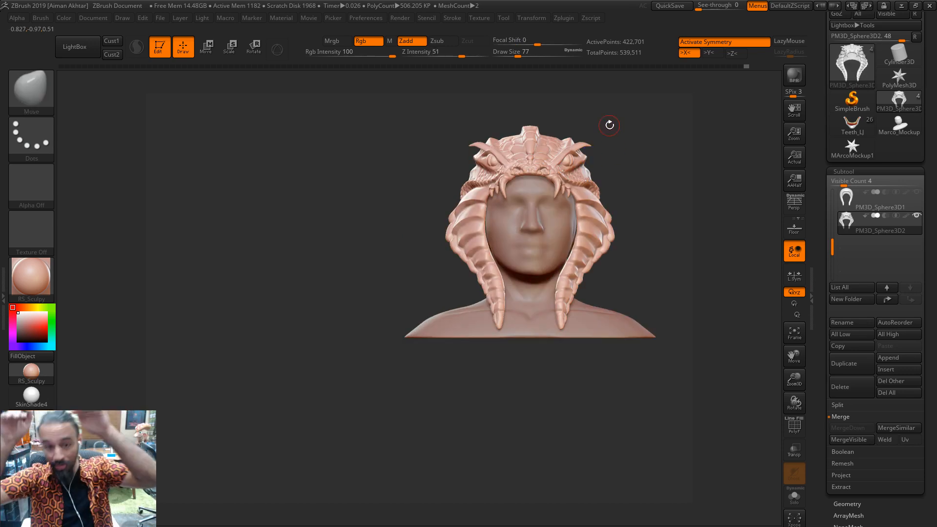
# Refine the roots of the large fangs from the front and side with the Move brush at draw sizes 46 and 83
pyautogui.moveTo(634, 216)
pyautogui.mouseDown()
pyautogui.moveTo(648, 221)
pyautogui.moveTo(705, 178)
pyautogui.moveTo(659, 200)
pyautogui.moveTo(679, 196)
pyautogui.moveTo(673, 235)
pyautogui.mouseUp()
pyautogui.press('s')
pyautogui.moveTo(435, 233); pyautogui.dragTo(429, 233)
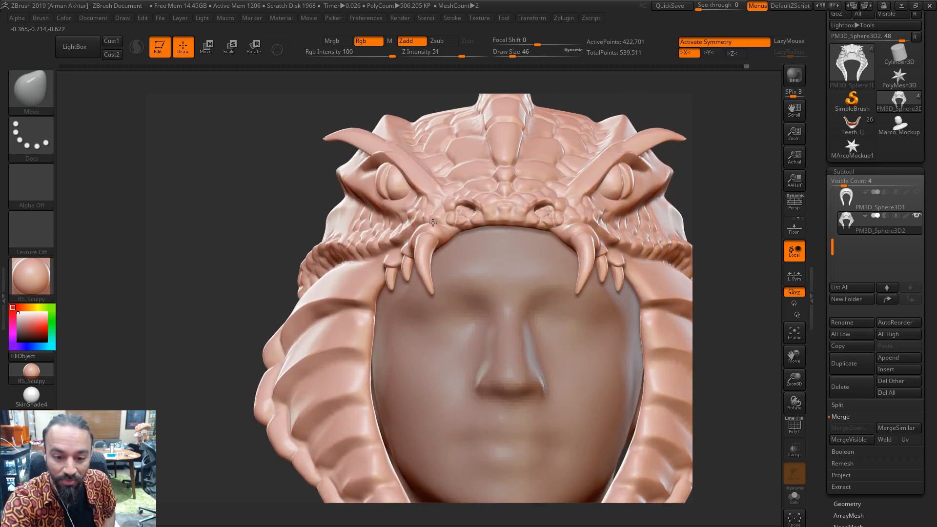
pyautogui.moveTo(741, 156); pyautogui.dragTo(613, 145)
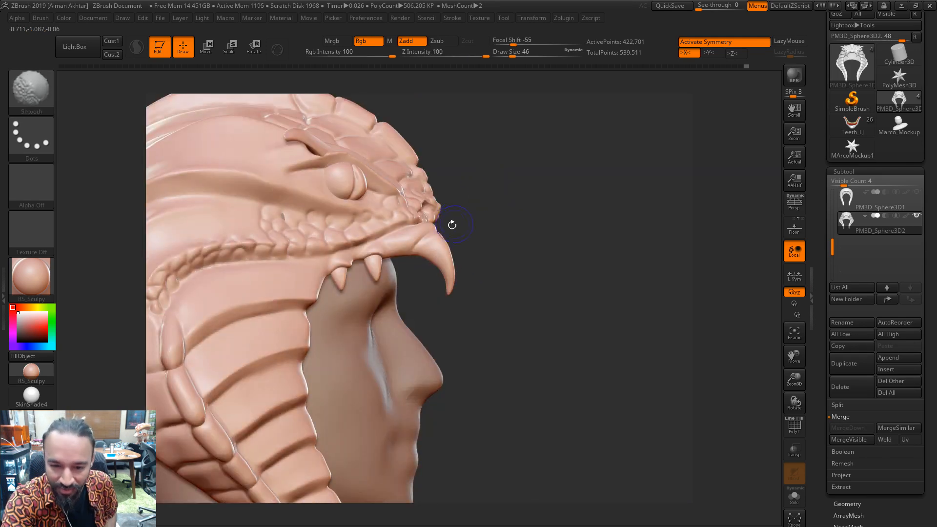
pyautogui.press('s')
pyautogui.moveTo(418, 229); pyautogui.dragTo(415, 220)
pyautogui.press('s')
pyautogui.press('s')
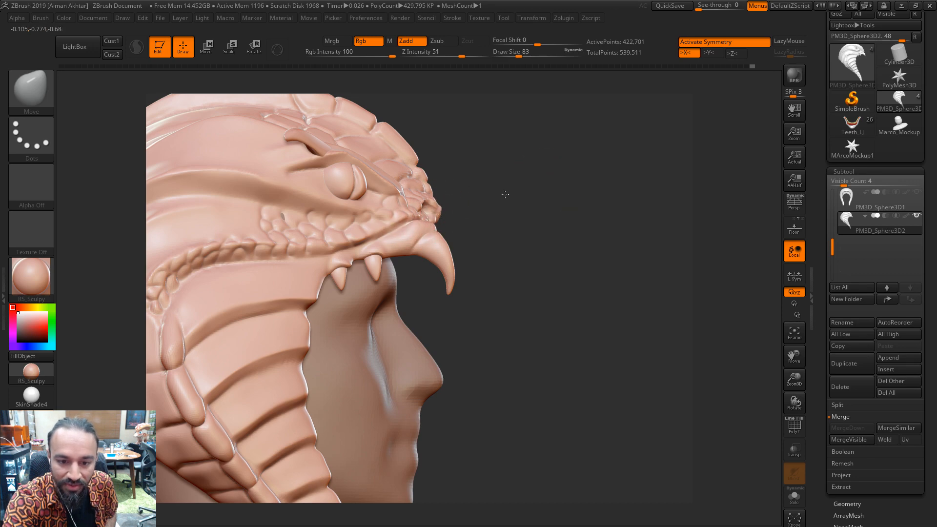
# Adjust the upper lip's centre with the Move brush at draw size 132 and the lip beside the fangs at 44
pyautogui.moveTo(505, 194)
pyautogui.mouseDown()
pyautogui.moveTo(427, 234)
pyautogui.moveTo(425, 252)
pyautogui.moveTo(421, 222)
pyautogui.mouseUp()
pyautogui.press('s')
pyautogui.press('s')
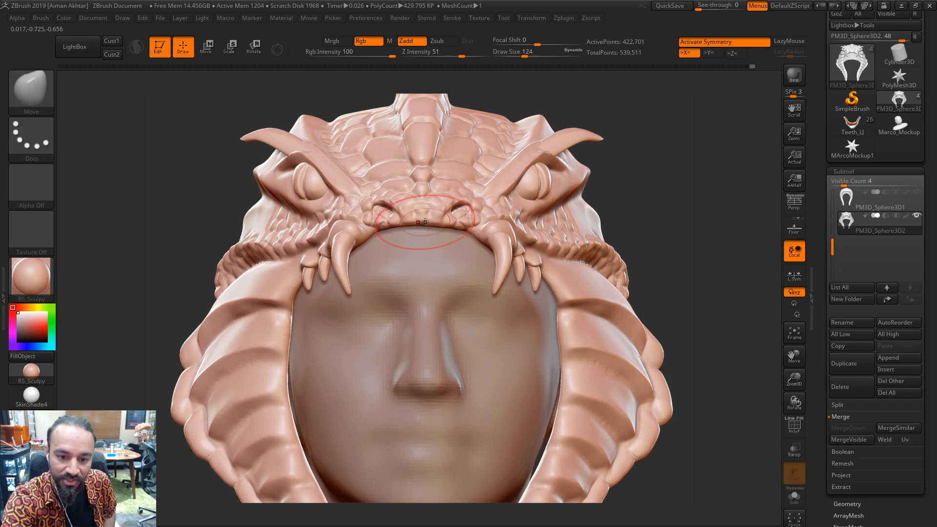
pyautogui.moveTo(668, 166)
pyautogui.keyDown('ctrl'); pyautogui.mouseDown(button='right')
pyautogui.moveTo(634, 162)
pyautogui.moveTo(661, 163)
pyautogui.moveTo(652, 159)
pyautogui.mouseUp(button='right'); pyautogui.keyUp('ctrl')
pyautogui.moveTo(431, 226); pyautogui.dragTo(432, 221)
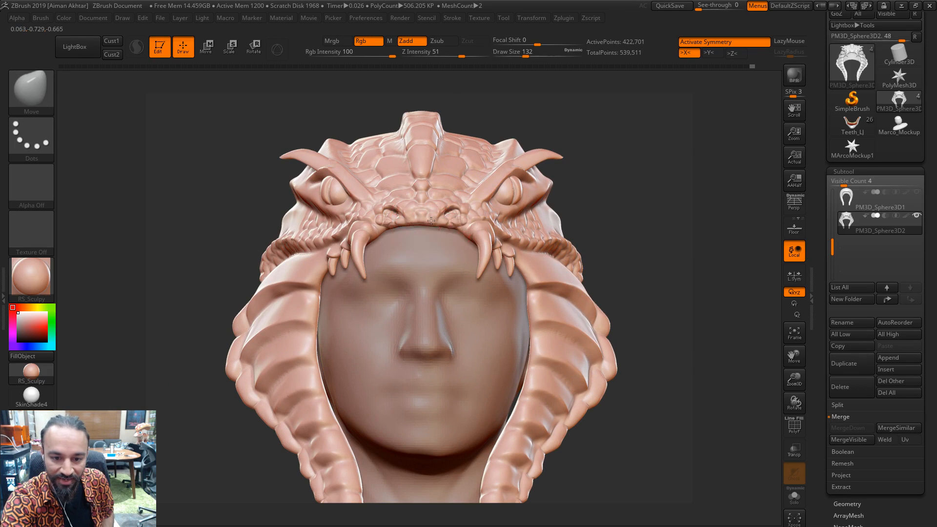
pyautogui.press('s')
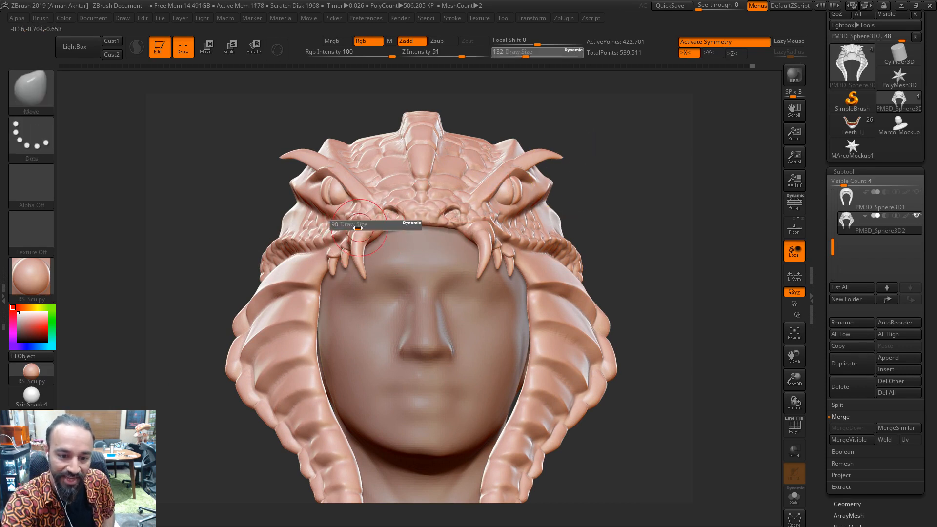
pyautogui.moveTo(365, 212); pyautogui.dragTo(355, 213)
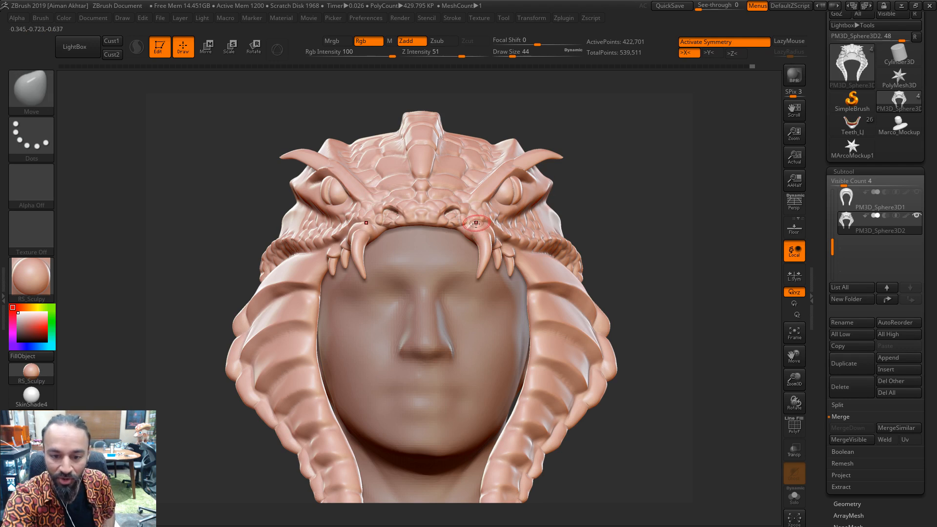
pyautogui.moveTo(603, 180)
pyautogui.keyDown('alt'); pyautogui.mouseDown()
pyautogui.moveTo(578, 165)
pyautogui.moveTo(605, 164)
pyautogui.moveTo(639, 208)
pyautogui.moveTo(663, 191)
pyautogui.moveTo(531, 203)
pyautogui.mouseUp(); pyautogui.keyUp('alt')
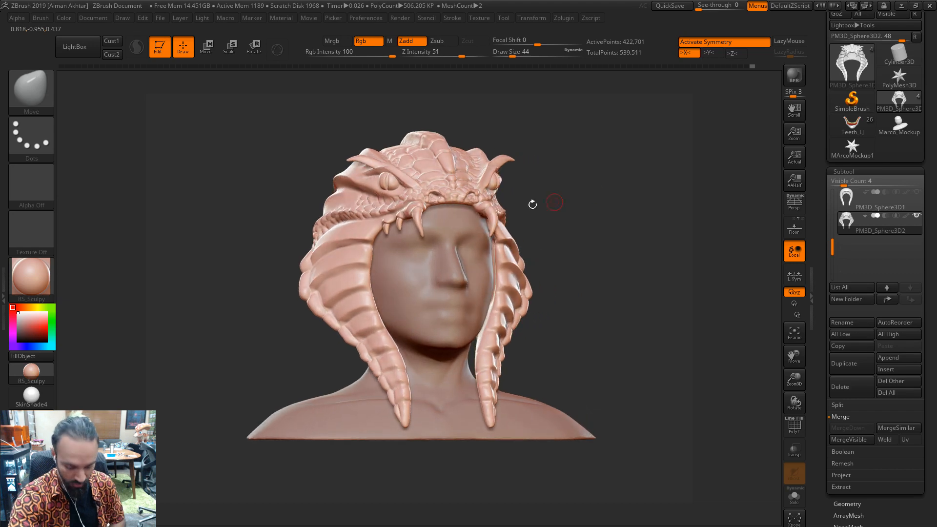
# Set up the Standard brush with the DragRect stroke and the scale pattern Alpha 25
pyautogui.press('b')
pyautogui.press('s')
pyautogui.press('t')
pyautogui.click(51, 140)
pyautogui.click(81, 194)
pyautogui.click(29, 140)
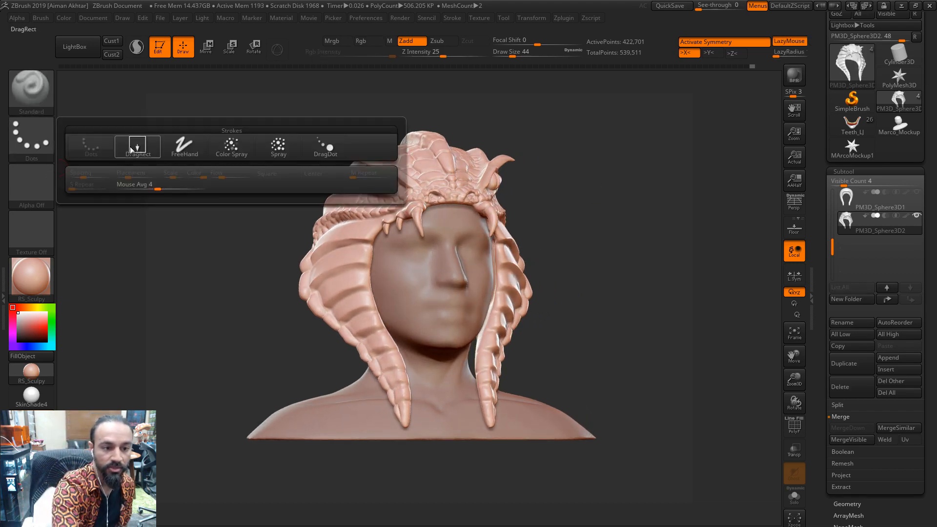
pyautogui.click(138, 147)
pyautogui.click(32, 204)
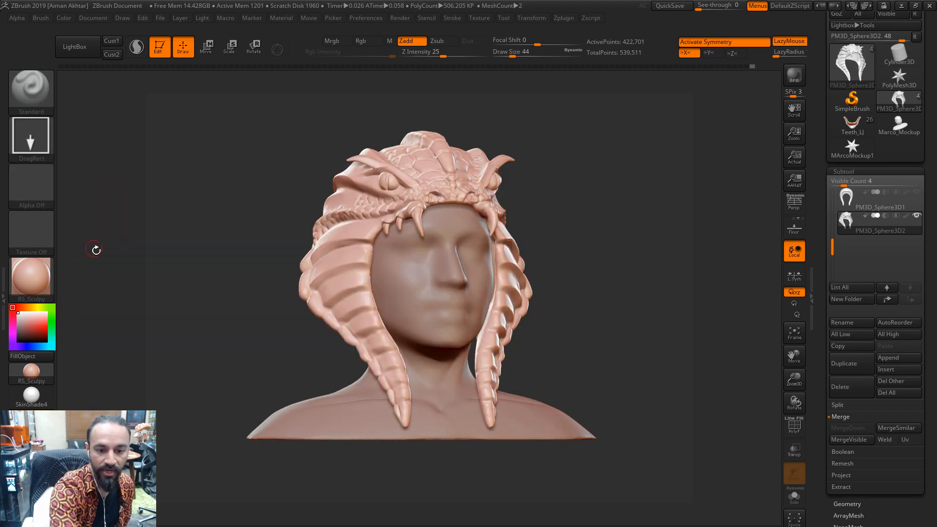
pyautogui.click(29, 191)
pyautogui.click(32, 187)
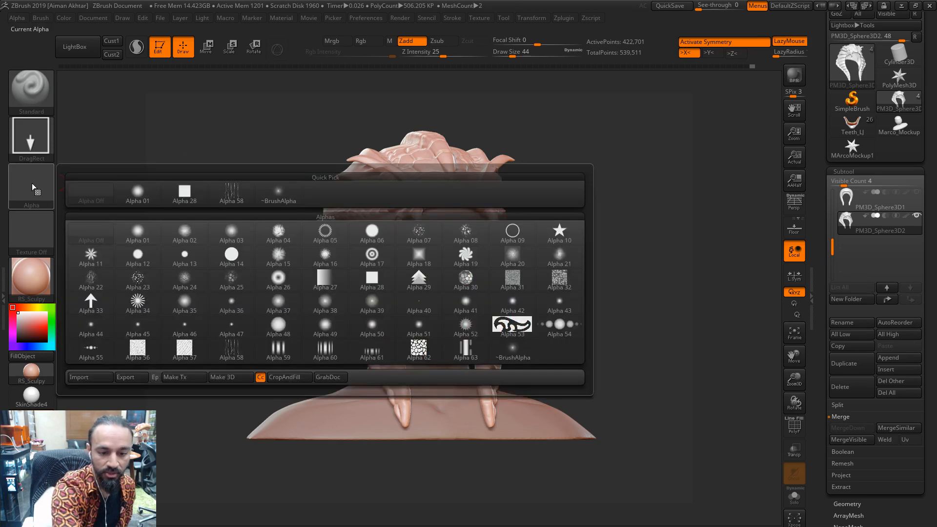
pyautogui.moveTo(231, 287)
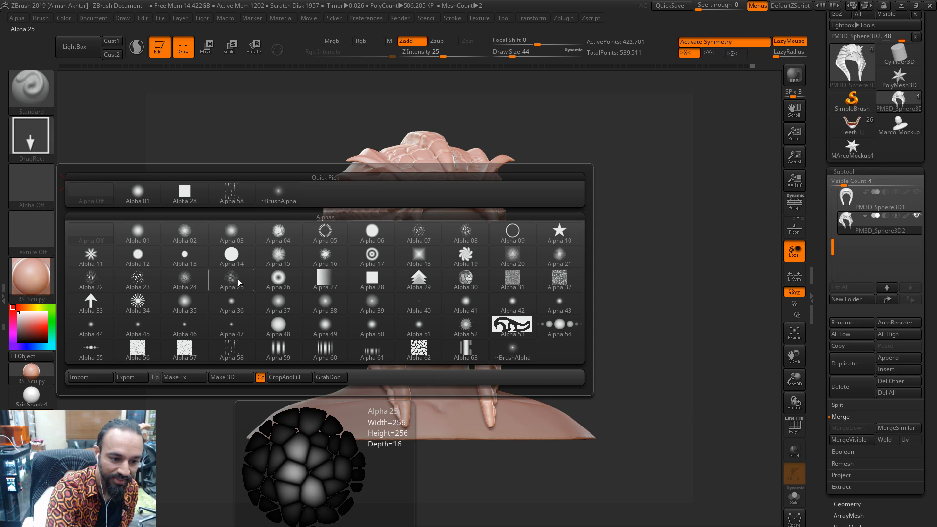
pyautogui.click(239, 282)
# Enlarge the Standard brush to draw size 154 and change its stroke type to Spray
pyautogui.press('s')
pyautogui.moveTo(352, 284)
pyautogui.mouseDown()
pyautogui.moveTo(368, 285)
pyautogui.moveTo(359, 272)
pyautogui.moveTo(412, 265)
pyautogui.mouseUp()
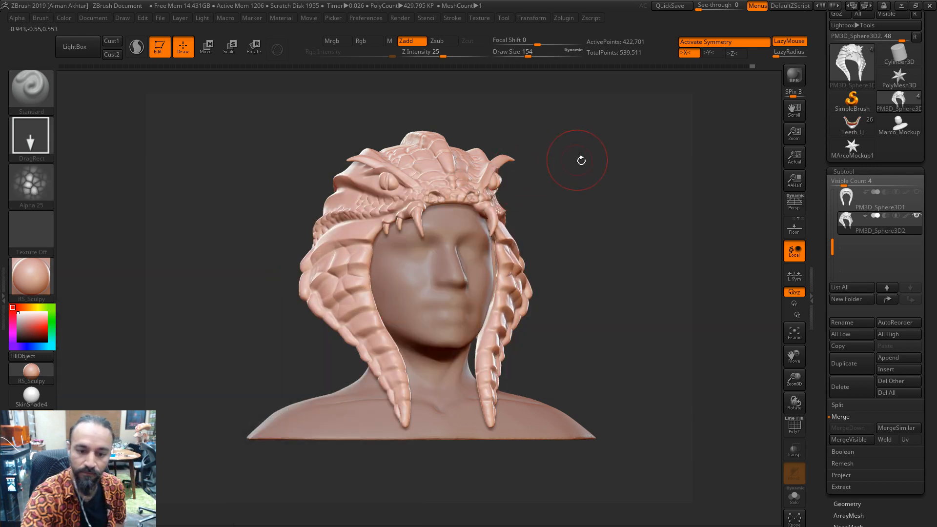
pyautogui.moveTo(581, 160); pyautogui.dragTo(508, 174)
pyautogui.click(33, 138)
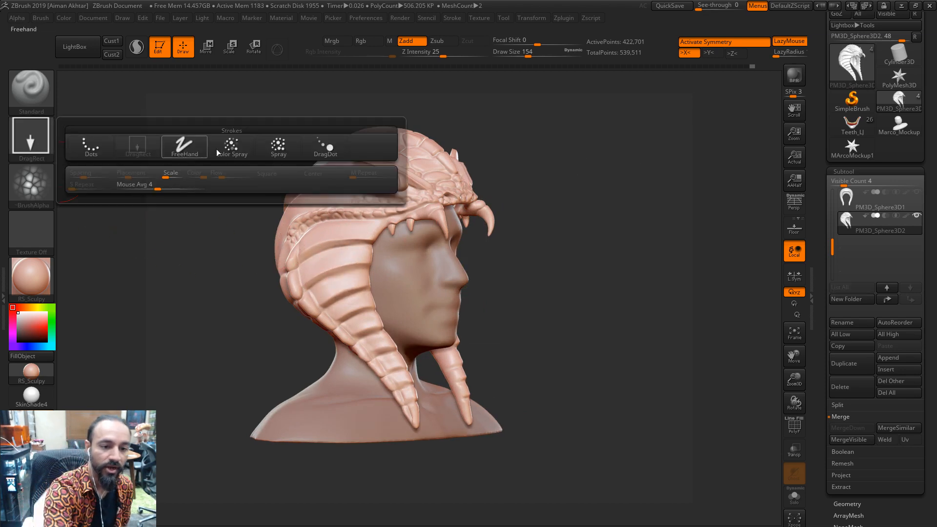
pyautogui.click(281, 147)
# Spray scale texture over the ribbed side flaps with the Standard brush at draw size 136
pyautogui.press('s')
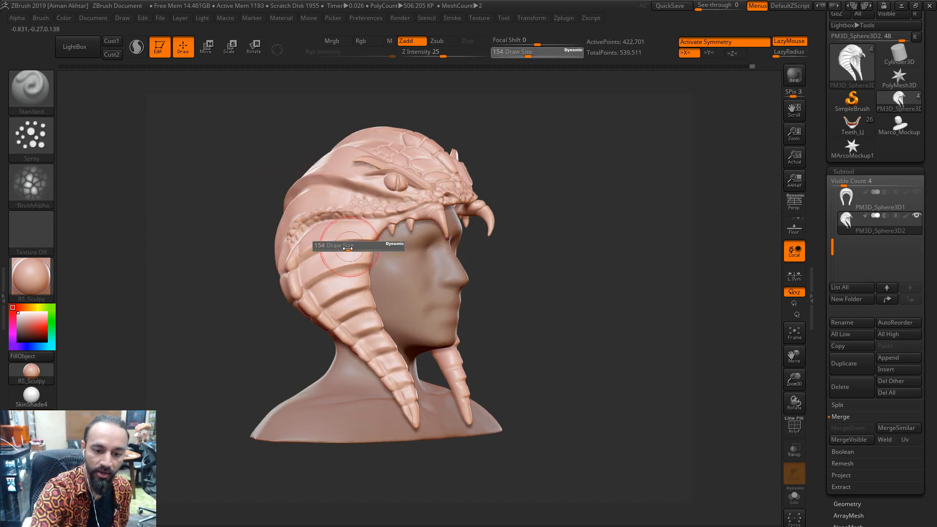
pyautogui.moveTo(349, 248); pyautogui.dragTo(416, 419)
pyautogui.hotkey('ctrl', 'z')
pyautogui.press('s')
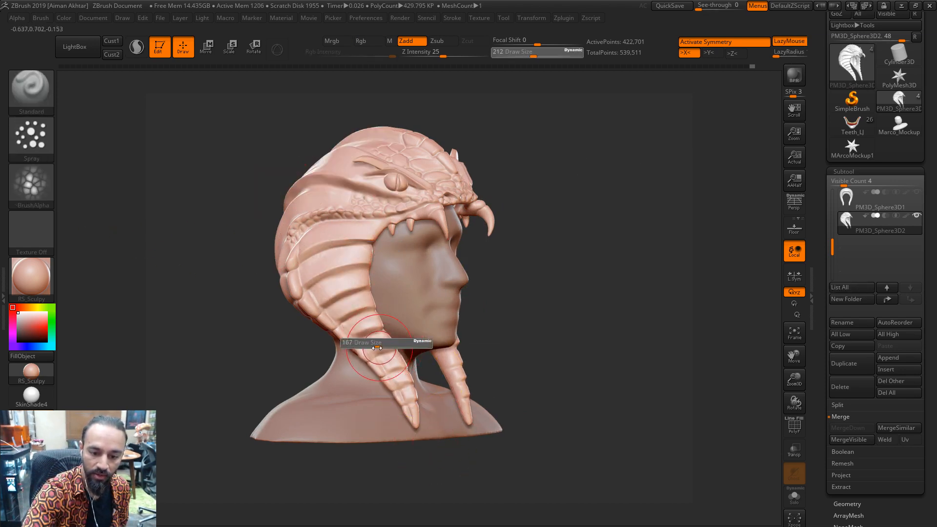
pyautogui.moveTo(385, 345); pyautogui.dragTo(378, 346)
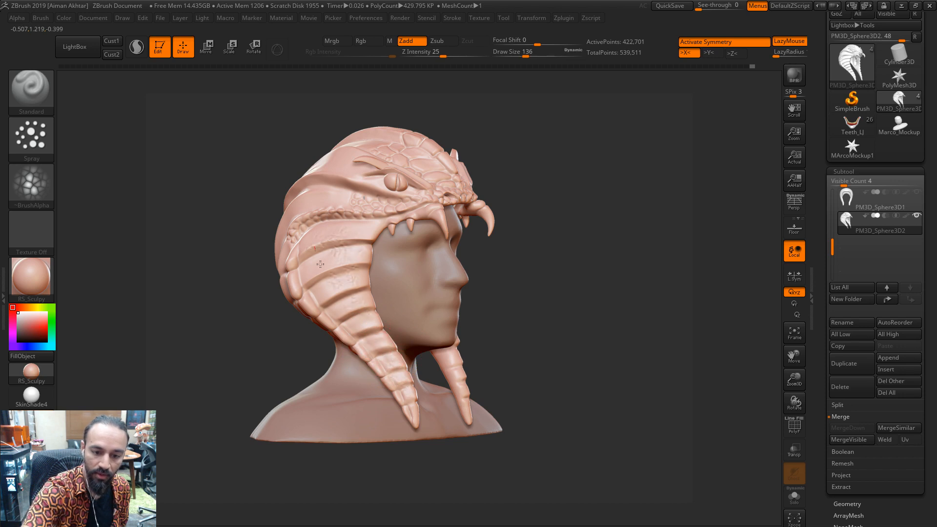
pyautogui.hotkey('ctrl', 'z')
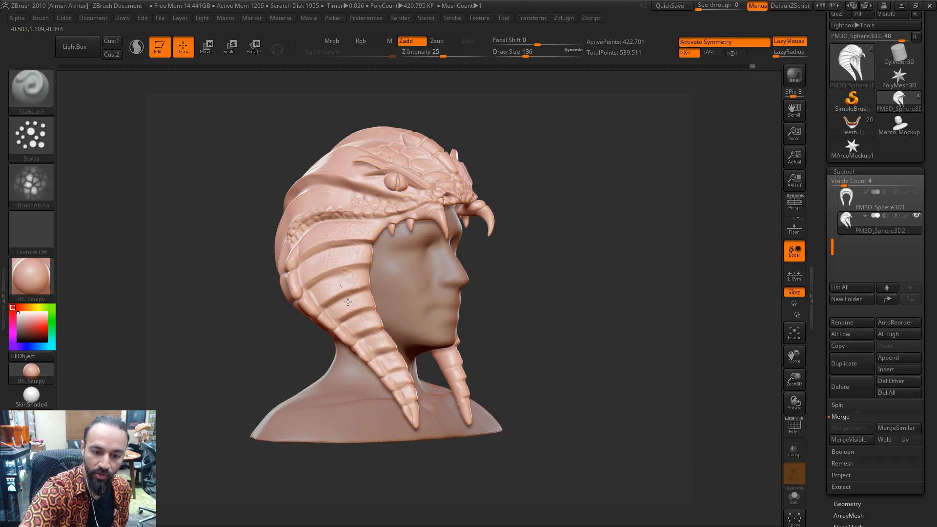
pyautogui.moveTo(548, 182); pyautogui.dragTo(521, 228)
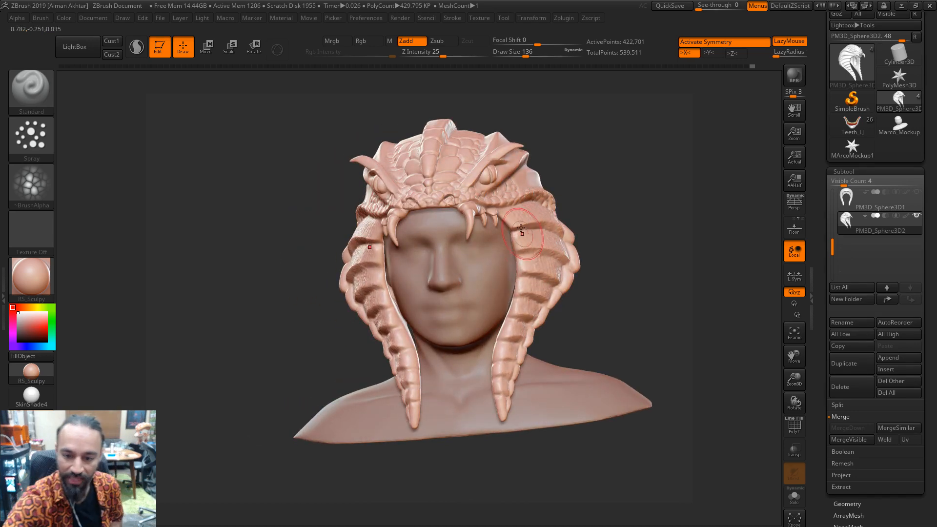
pyautogui.moveTo(605, 183); pyautogui.dragTo(727, 192)
pyautogui.moveTo(609, 185)
pyautogui.mouseDown()
pyautogui.moveTo(571, 210)
pyautogui.moveTo(547, 249)
pyautogui.mouseUp()
# Continue the sprayed scale texture over the sides and the back of the hood
pyautogui.moveTo(708, 266); pyautogui.dragTo(669, 332)
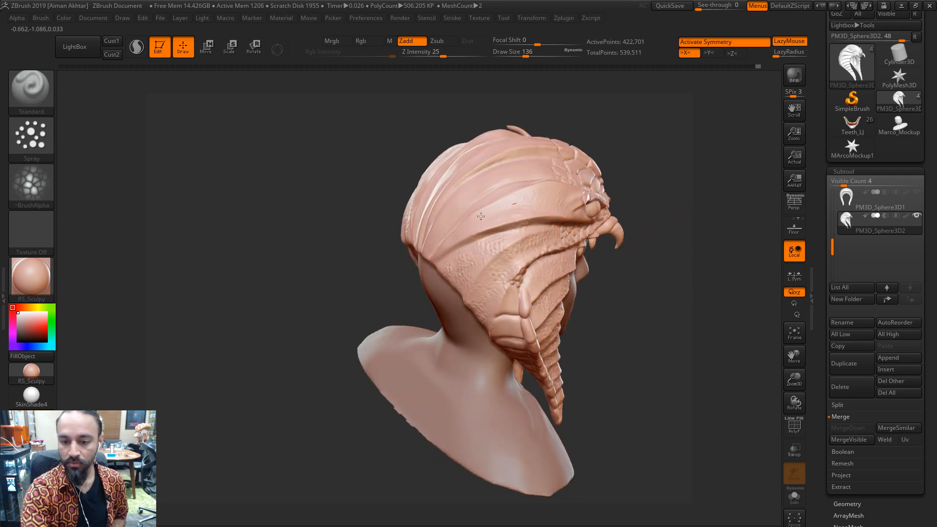
pyautogui.moveTo(673, 210); pyautogui.dragTo(720, 222)
pyautogui.moveTo(654, 215); pyautogui.dragTo(761, 207)
pyautogui.moveTo(542, 219); pyautogui.dragTo(357, 220)
pyautogui.moveTo(576, 272); pyautogui.dragTo(389, 316)
pyautogui.moveTo(489, 305); pyautogui.dragTo(498, 249)
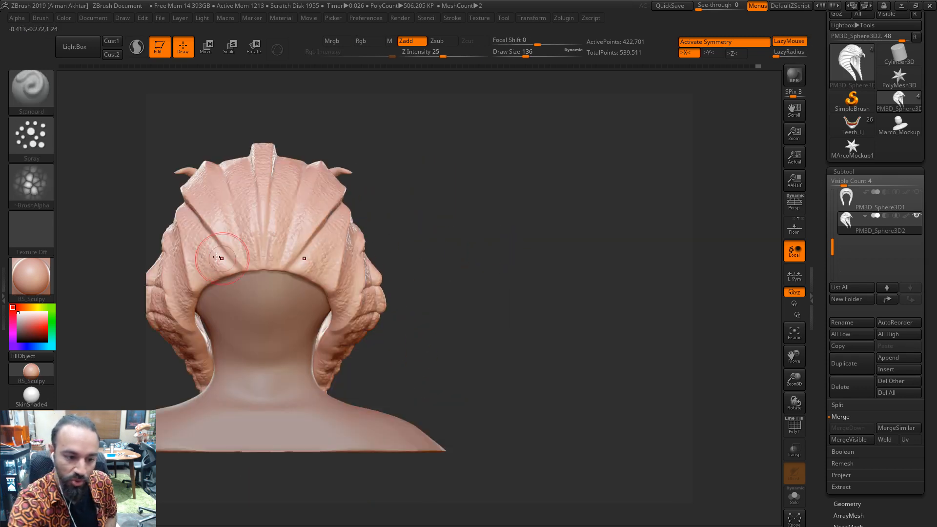
pyautogui.moveTo(477, 186); pyautogui.dragTo(682, 165)
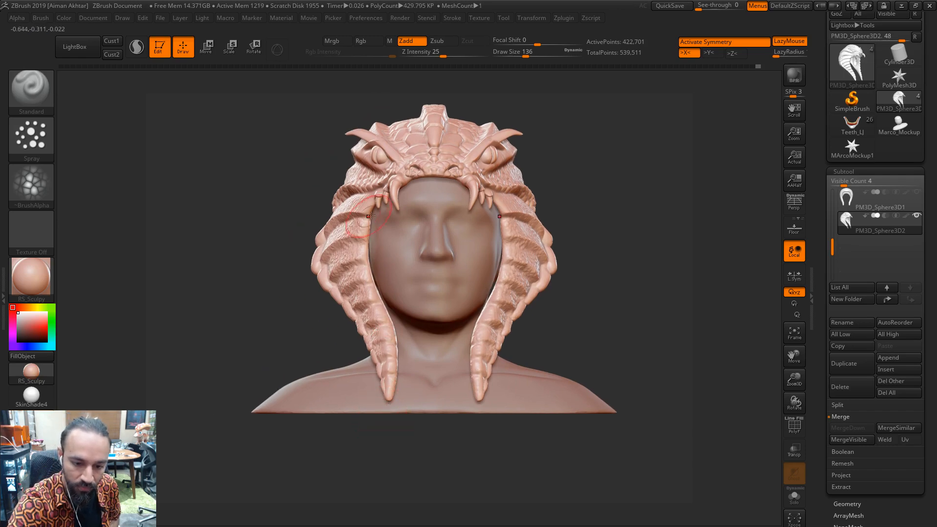
# Reduce the draw size to 65 and spray scale texture onto the narrow lower ends of the side flaps
pyautogui.moveTo(592, 193); pyautogui.dragTo(633, 180)
pyautogui.press('s')
pyautogui.moveTo(268, 258)
pyautogui.mouseDown()
pyautogui.moveTo(256, 257)
pyautogui.moveTo(274, 251)
pyautogui.mouseUp()
pyautogui.press('s')
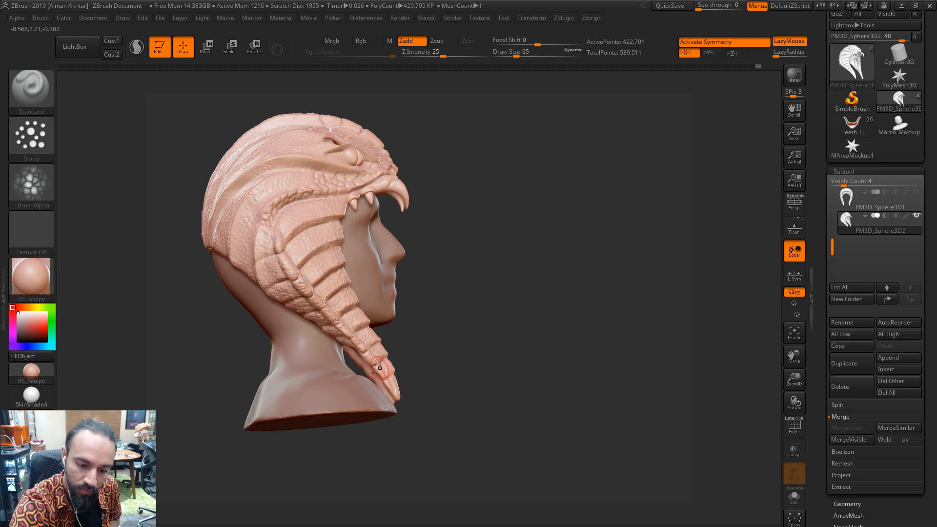
pyautogui.moveTo(488, 191); pyautogui.dragTo(442, 184)
pyautogui.moveTo(336, 312); pyautogui.dragTo(328, 288)
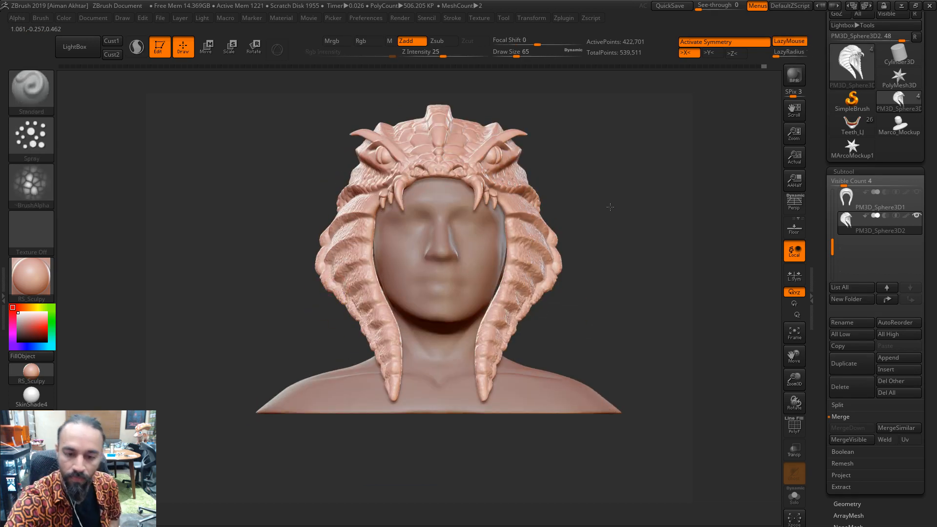
# Adjust the hood's crown profile from the side with the Move brush at draw size 187
pyautogui.moveTo(610, 207)
pyautogui.mouseDown()
pyautogui.moveTo(645, 216)
pyautogui.moveTo(621, 216)
pyautogui.moveTo(624, 232)
pyautogui.mouseUp()
pyautogui.keyDown('alt'); pyautogui.moveTo(568, 195); pyautogui.dragTo(582, 251); pyautogui.keyUp('alt')
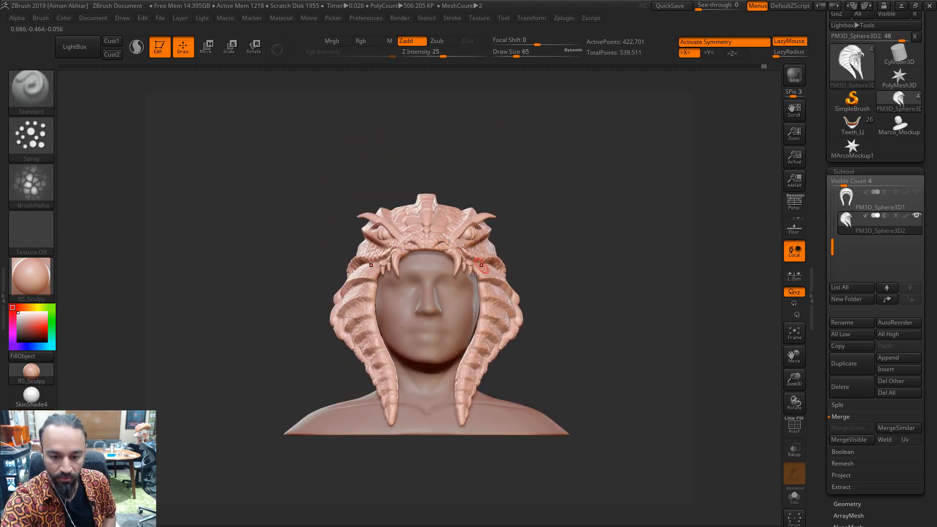
pyautogui.moveTo(543, 207); pyautogui.dragTo(548, 241)
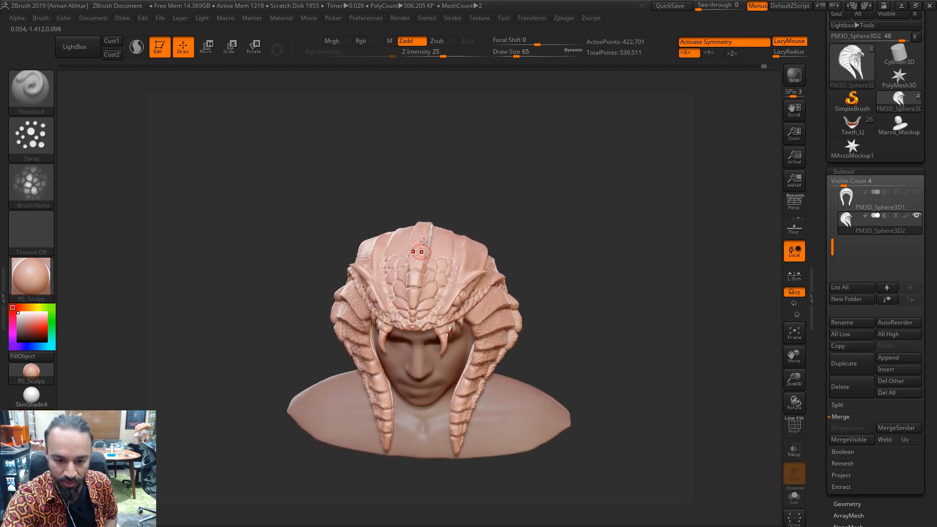
pyautogui.moveTo(525, 201)
pyautogui.keyDown('shift'); pyautogui.mouseDown()
pyautogui.moveTo(536, 180)
pyautogui.moveTo(590, 164)
pyautogui.moveTo(594, 193)
pyautogui.moveTo(574, 194)
pyautogui.mouseUp(); pyautogui.keyUp('shift')
pyautogui.press('b')
pyautogui.press('m')
pyautogui.press('v')
pyautogui.press('s')
pyautogui.moveTo(432, 202); pyautogui.dragTo(440, 196)
pyautogui.press('s')
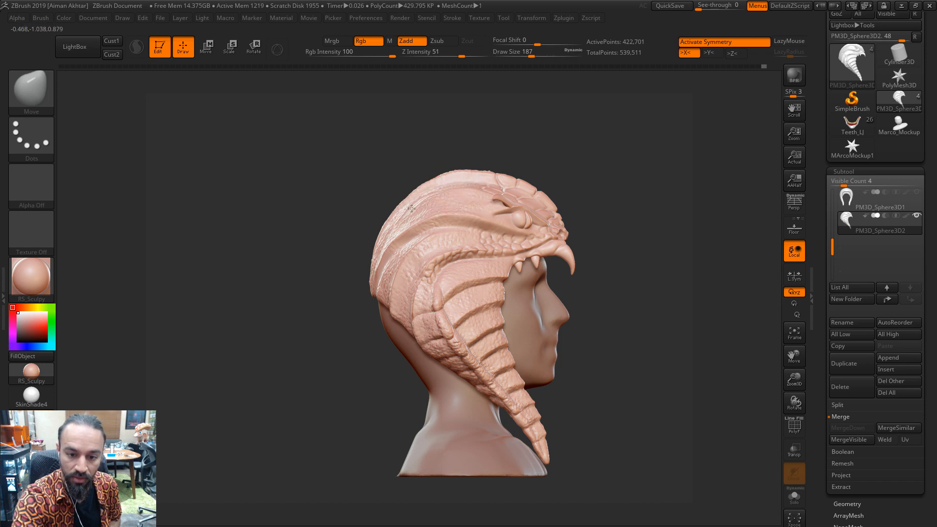
# Enlarge the Move brush to draw size 358 and refine the hood's overall silhouette in profile
pyautogui.press('s')
pyautogui.moveTo(440, 182)
pyautogui.mouseDown()
pyautogui.moveTo(459, 179)
pyautogui.moveTo(449, 202)
pyautogui.moveTo(457, 182)
pyautogui.mouseUp()
pyautogui.press('s')
pyautogui.press('s')
# Try pulling the upper sides of the snake head up and outward from the front with the Move brush at draw sizes 358 and 268
pyautogui.moveTo(613, 133); pyautogui.dragTo(552, 153)
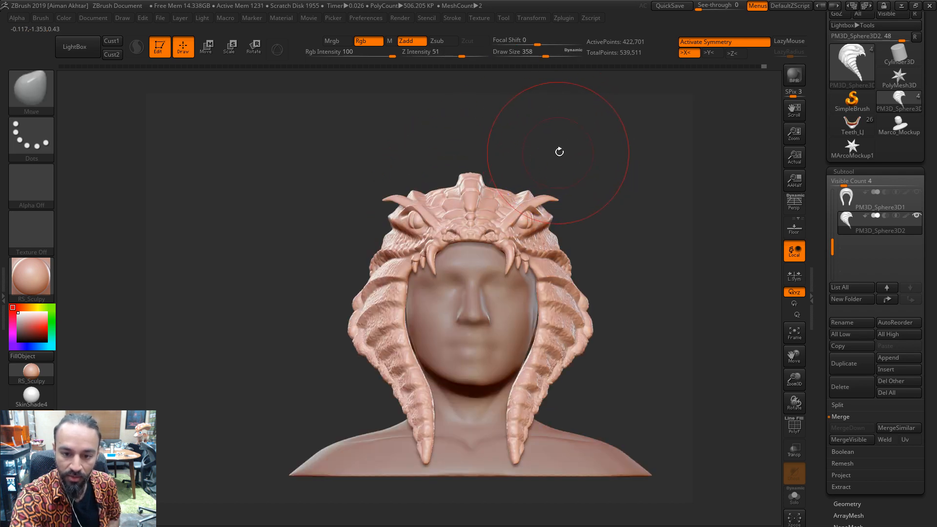
pyautogui.moveTo(581, 188)
pyautogui.mouseDown()
pyautogui.moveTo(605, 173)
pyautogui.moveTo(550, 202)
pyautogui.moveTo(588, 163)
pyautogui.mouseUp()
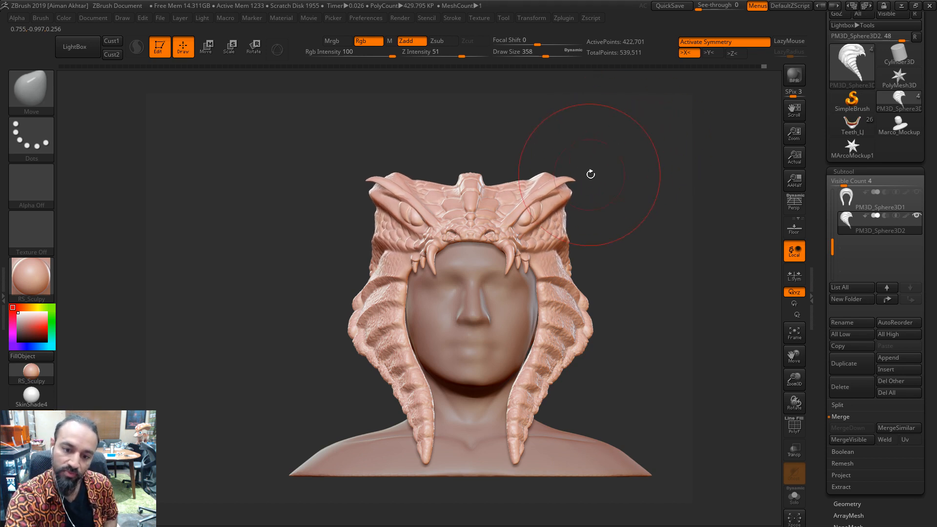
pyautogui.hotkey('ctrl', 'z')
pyautogui.press('s')
pyautogui.click(528, 218)
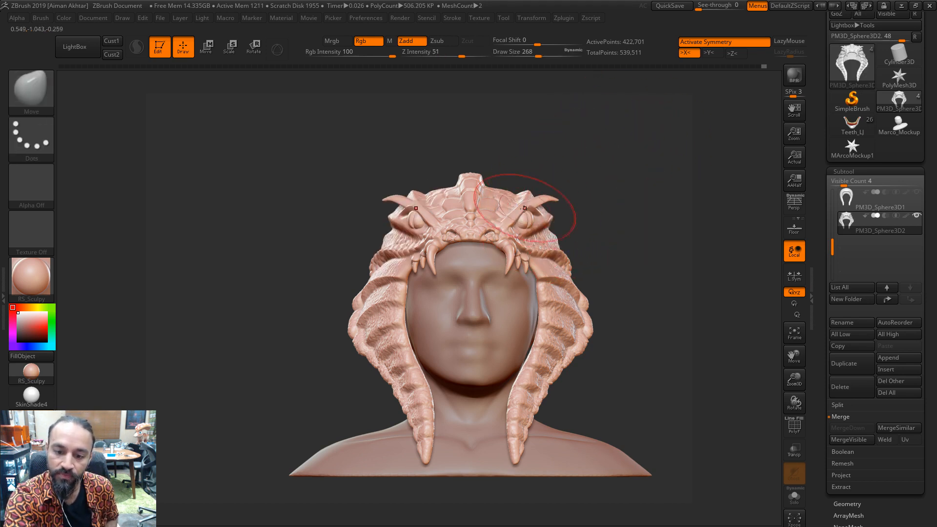
pyautogui.moveTo(524, 208); pyautogui.dragTo(522, 216)
pyautogui.hotkey('ctrl', 'z')
# Adjust the brow horns with the Move brush at draw size 223 and the hood's outer sides at 293
pyautogui.press('s')
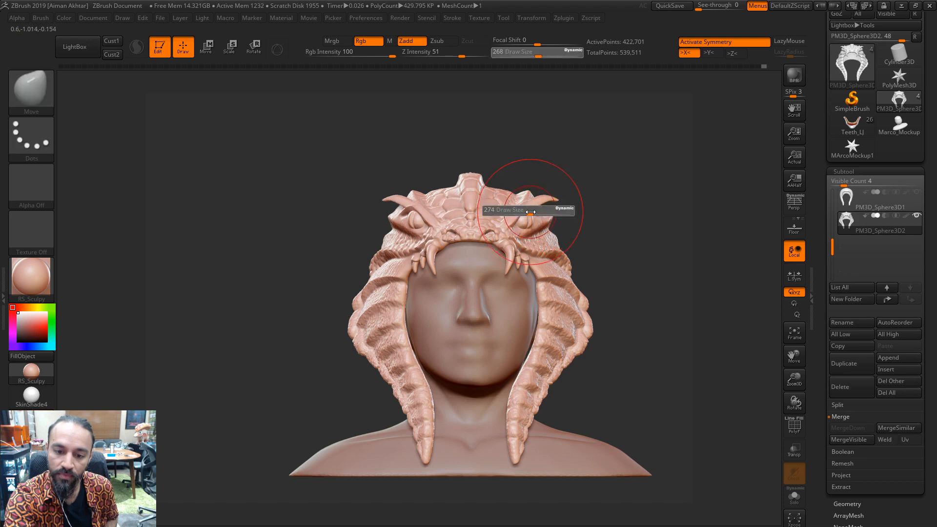
pyautogui.click(530, 212)
pyautogui.press('s')
pyautogui.click(536, 210)
pyautogui.moveTo(540, 202); pyautogui.dragTo(542, 197)
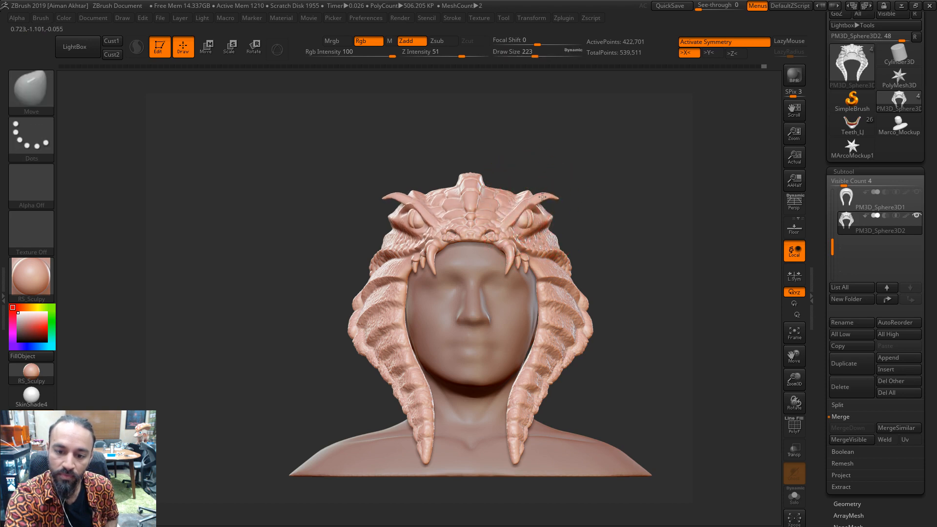
pyautogui.press('s')
pyautogui.click(564, 237)
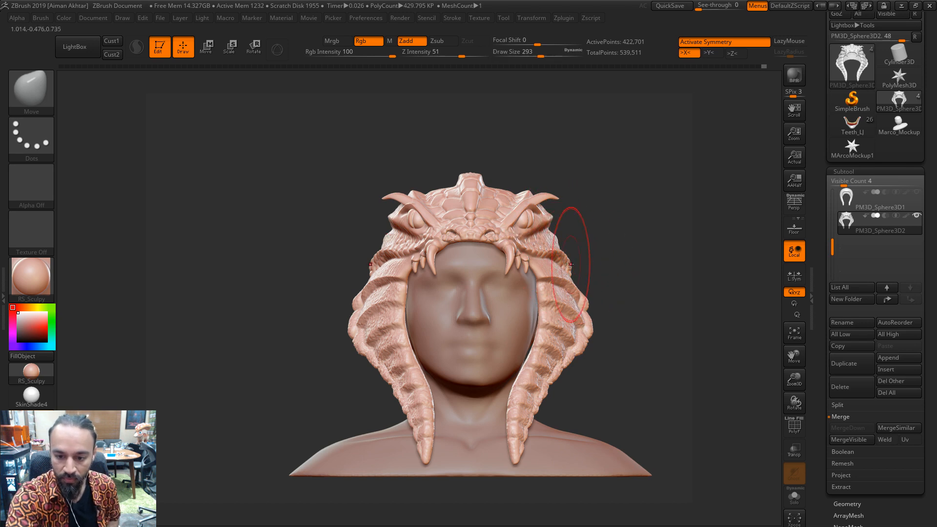
pyautogui.moveTo(573, 269); pyautogui.dragTo(571, 264)
# Refine the inner flap edges beside the small fangs with the Move brush at draw size 80
pyautogui.moveTo(622, 212)
pyautogui.mouseDown()
pyautogui.moveTo(552, 220)
pyautogui.moveTo(708, 210)
pyautogui.mouseUp()
pyautogui.press('s')
pyautogui.moveTo(542, 291); pyautogui.dragTo(535, 275)
pyautogui.press('s')
pyautogui.press('s')
pyautogui.press('s')
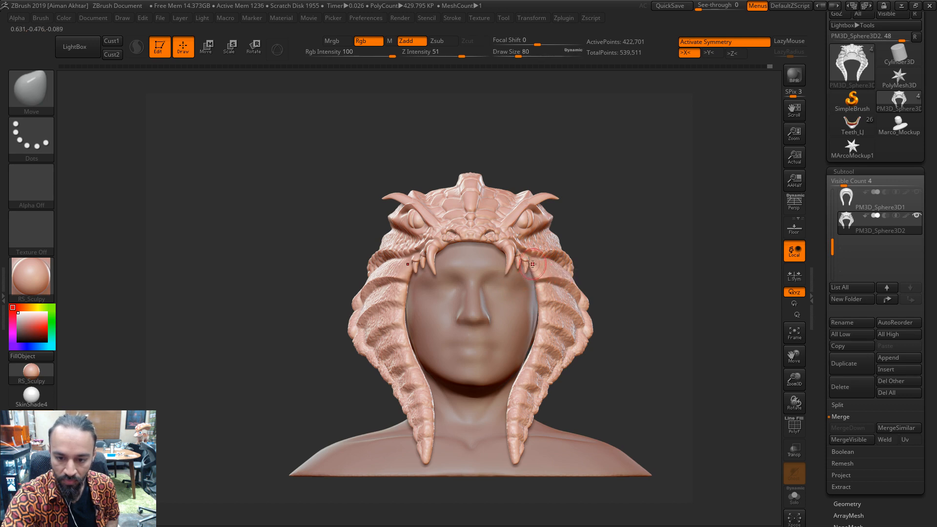
pyautogui.press('s')
pyautogui.press('s')
pyautogui.moveTo(389, 299); pyautogui.dragTo(398, 299)
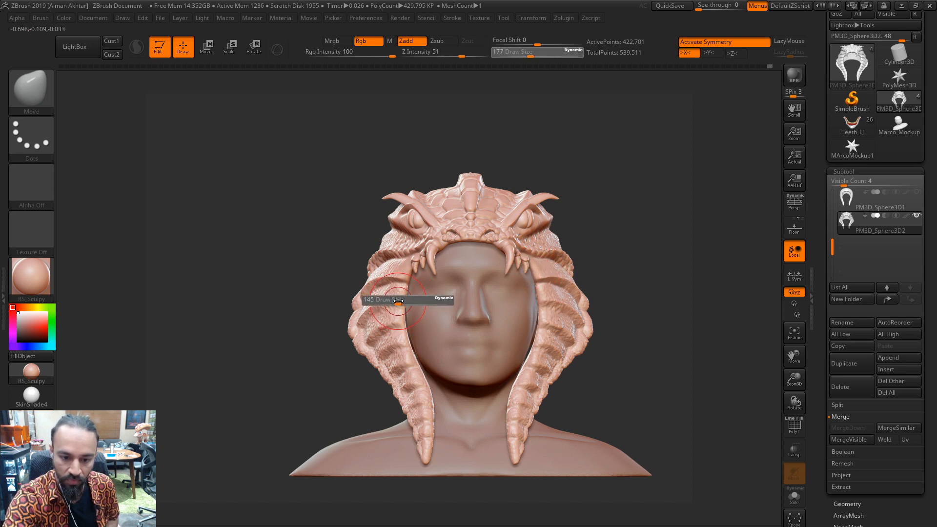
# Deepen the upper side-flap creases from the front with the DamStandard brush at draw size 104
pyautogui.press('b')
pyautogui.press('t')
pyautogui.press('a')
pyautogui.hotkey('ctrl', 'd')
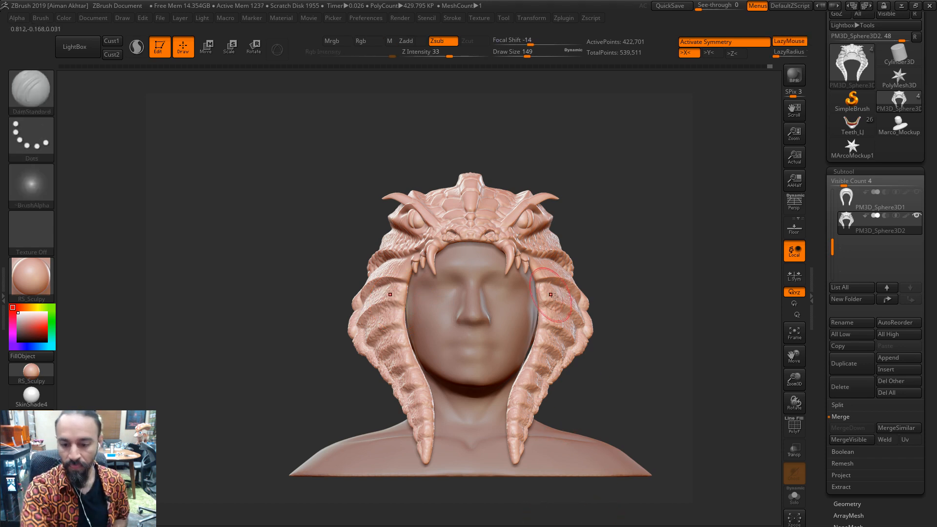
pyautogui.press('s')
pyautogui.moveTo(561, 307); pyautogui.dragTo(538, 311)
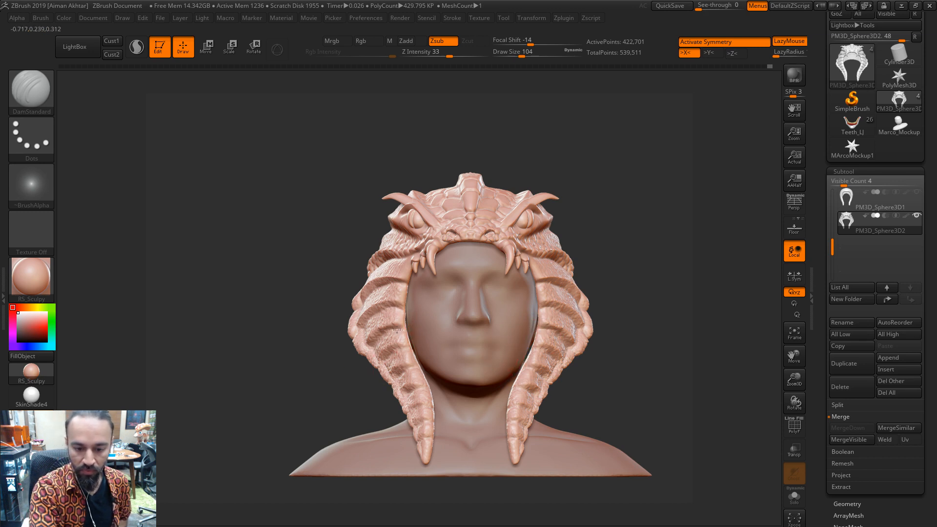
# Carve the creases between the side-flap ribs and along their outer edge from three-quarter and side views
pyautogui.moveTo(350, 387); pyautogui.dragTo(396, 331)
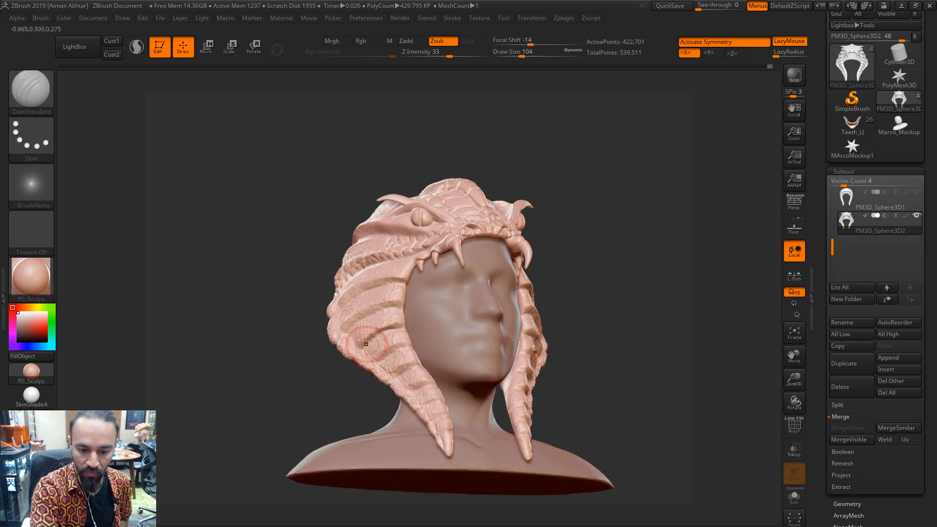
pyautogui.moveTo(320, 322); pyautogui.dragTo(342, 308)
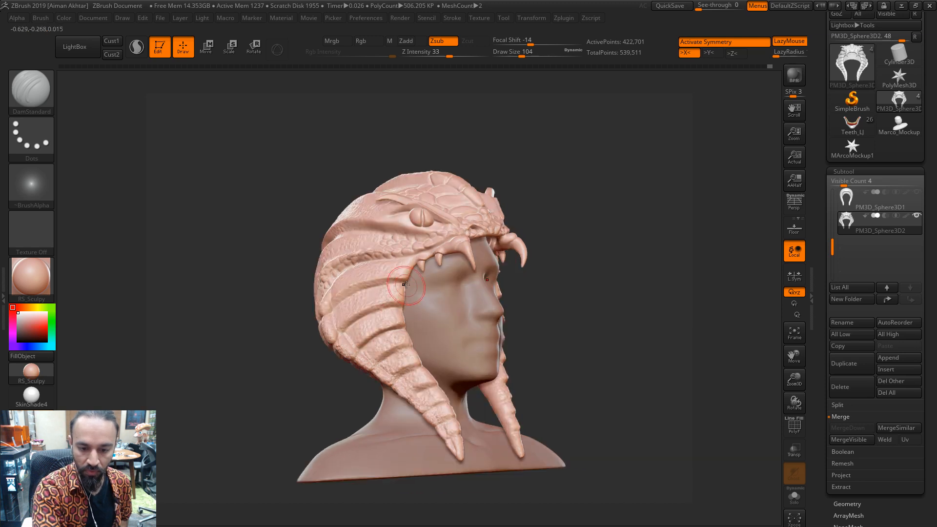
pyautogui.moveTo(577, 316); pyautogui.dragTo(420, 366)
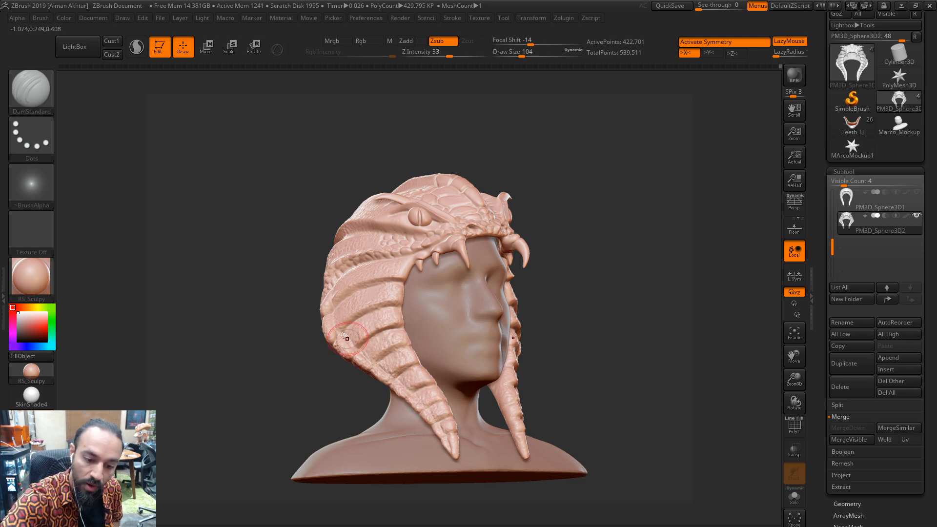
pyautogui.moveTo(561, 266); pyautogui.dragTo(645, 274)
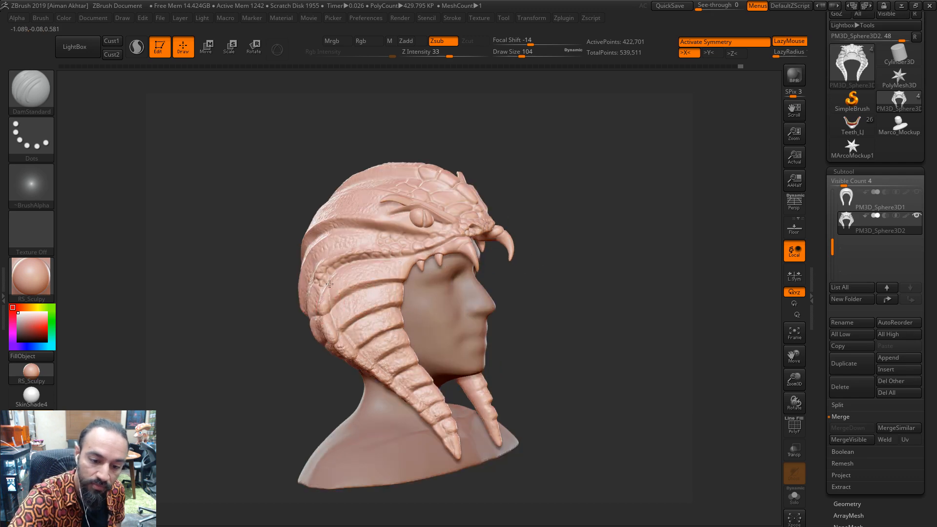
pyautogui.moveTo(549, 281)
pyautogui.keyDown('shift'); pyautogui.mouseDown()
pyautogui.moveTo(642, 253)
pyautogui.moveTo(644, 205)
pyautogui.moveTo(676, 199)
pyautogui.mouseUp(); pyautogui.keyUp('shift')
# Sharpen the creases along the lower flap's outer edge with the DamStandard brush at draw size 77
pyautogui.press('s')
pyautogui.moveTo(351, 298)
pyautogui.mouseDown()
pyautogui.moveTo(363, 306)
pyautogui.moveTo(357, 322)
pyautogui.mouseUp()
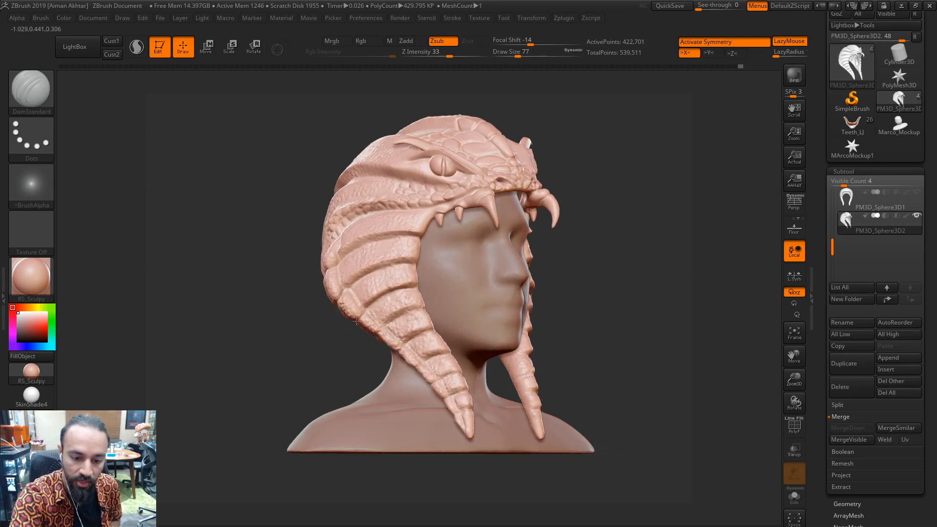
pyautogui.moveTo(401, 349); pyautogui.dragTo(417, 341)
pyautogui.moveTo(426, 375); pyautogui.dragTo(418, 372)
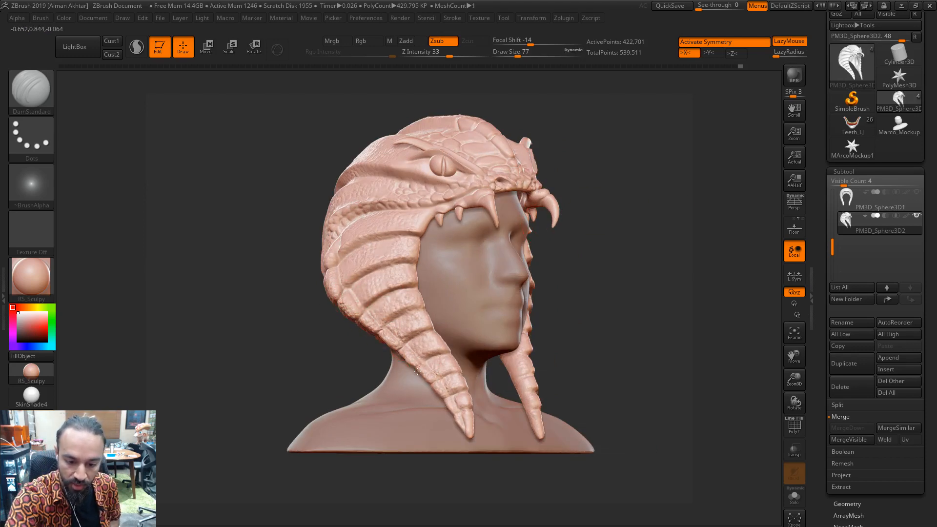
# Carve the creases around the plates on the flap's back side with the DamStandard brush at draw sizes 77 and 90
pyautogui.moveTo(597, 296)
pyautogui.mouseDown()
pyautogui.moveTo(614, 288)
pyautogui.moveTo(629, 308)
pyautogui.mouseUp()
pyautogui.moveTo(370, 263)
pyautogui.mouseDown()
pyautogui.moveTo(365, 250)
pyautogui.moveTo(396, 299)
pyautogui.mouseUp()
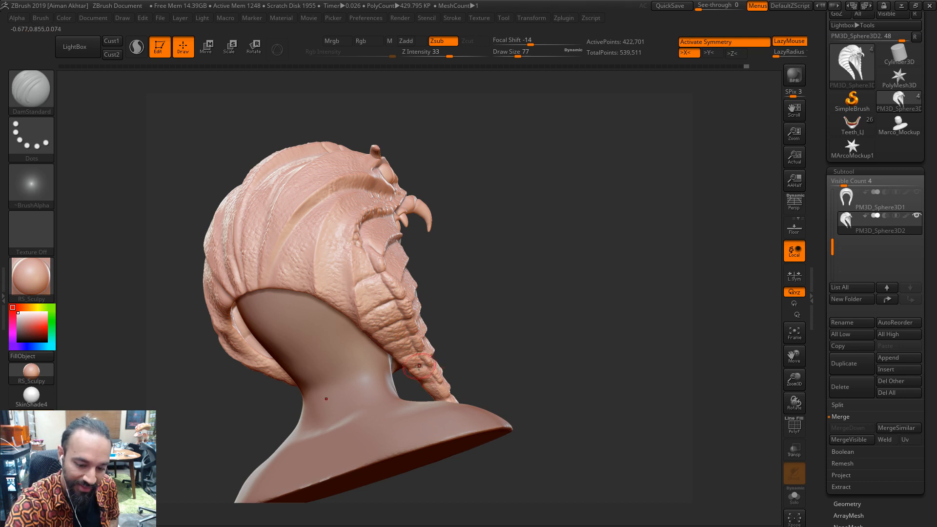
pyautogui.moveTo(483, 287); pyautogui.dragTo(411, 358)
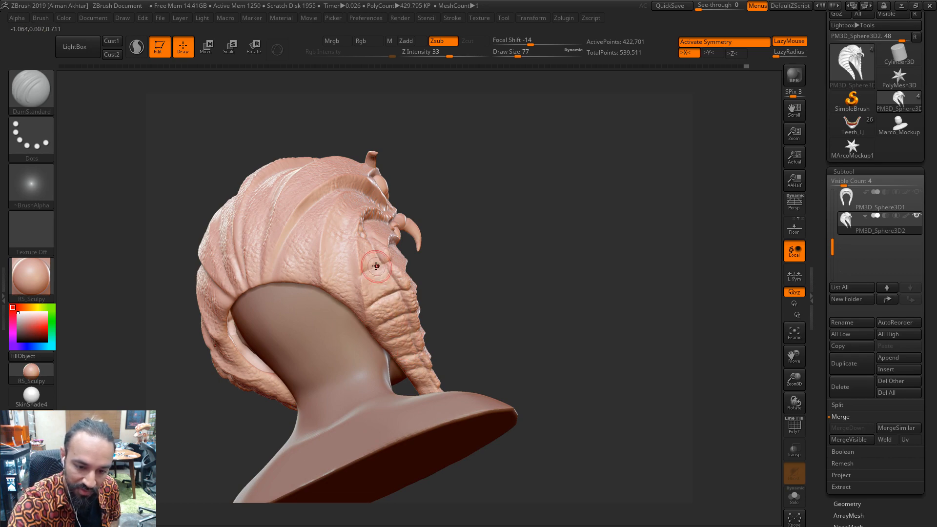
pyautogui.moveTo(457, 209); pyautogui.dragTo(379, 293)
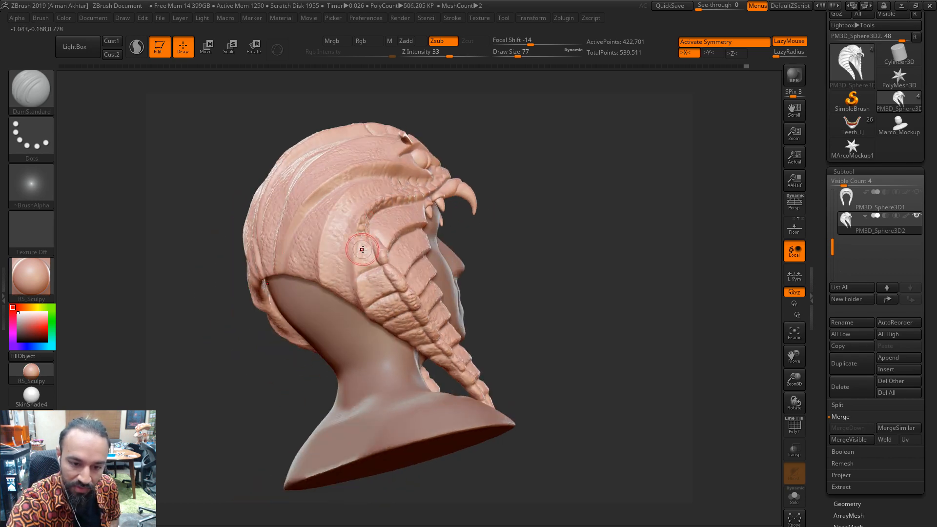
pyautogui.press(']')
pyautogui.moveTo(360, 247); pyautogui.dragTo(364, 215)
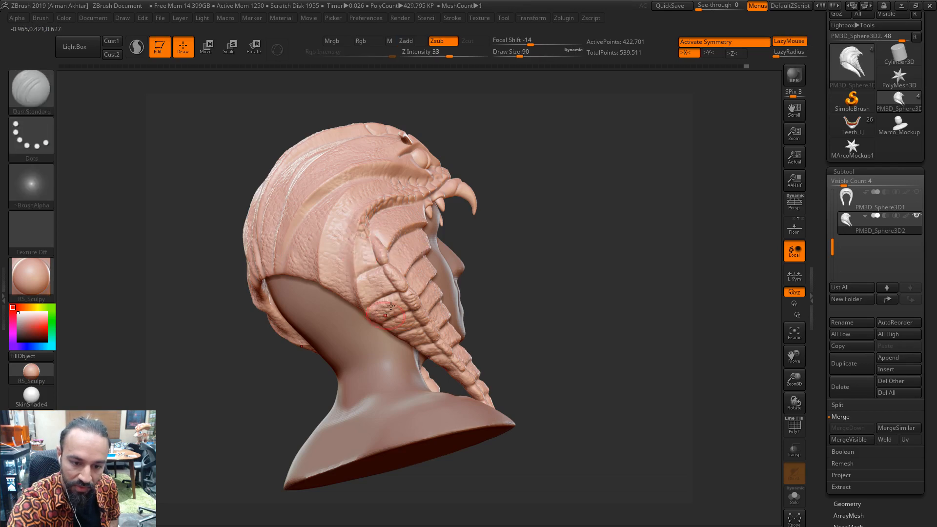
# Carve the creases between the small scales behind and below the eye with the DamStandard brush at draw size 23
pyautogui.keyDown('shift'); pyautogui.moveTo(499, 221); pyautogui.dragTo(420, 221); pyautogui.keyUp('shift')
pyautogui.moveTo(635, 172)
pyautogui.keyDown('alt'); pyautogui.mouseDown()
pyautogui.moveTo(643, 235)
pyautogui.moveTo(558, 342)
pyautogui.mouseUp(); pyautogui.keyUp('alt')
pyautogui.moveTo(692, 207); pyautogui.dragTo(778, 222)
pyautogui.press('s')
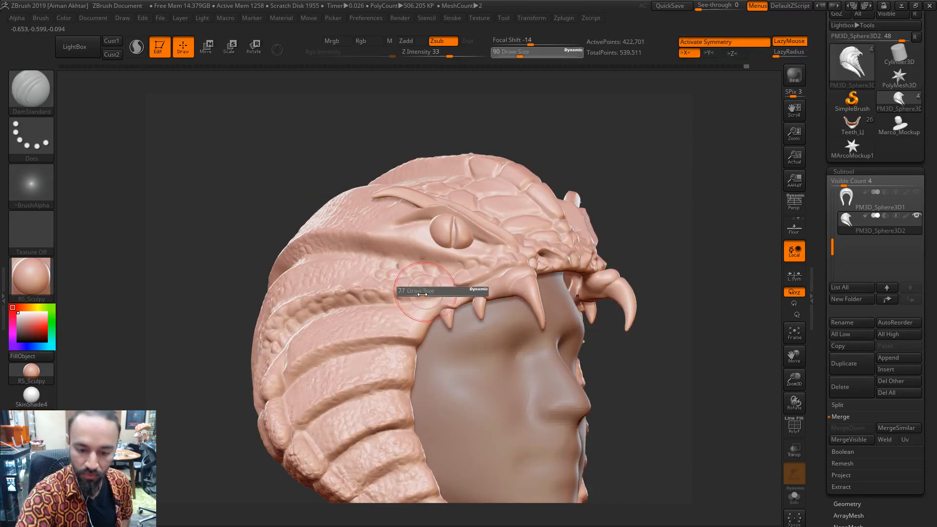
pyautogui.moveTo(436, 291); pyautogui.dragTo(426, 291)
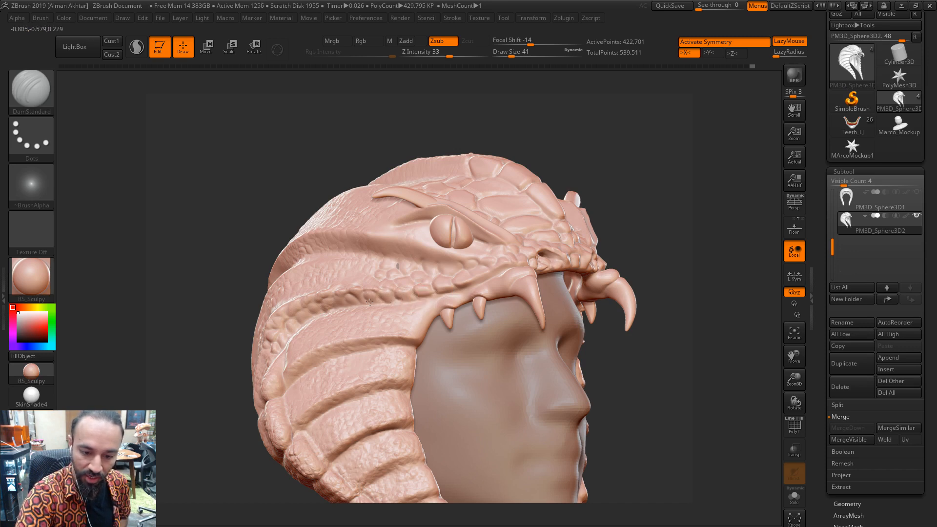
pyautogui.press('[')
pyautogui.press('[')
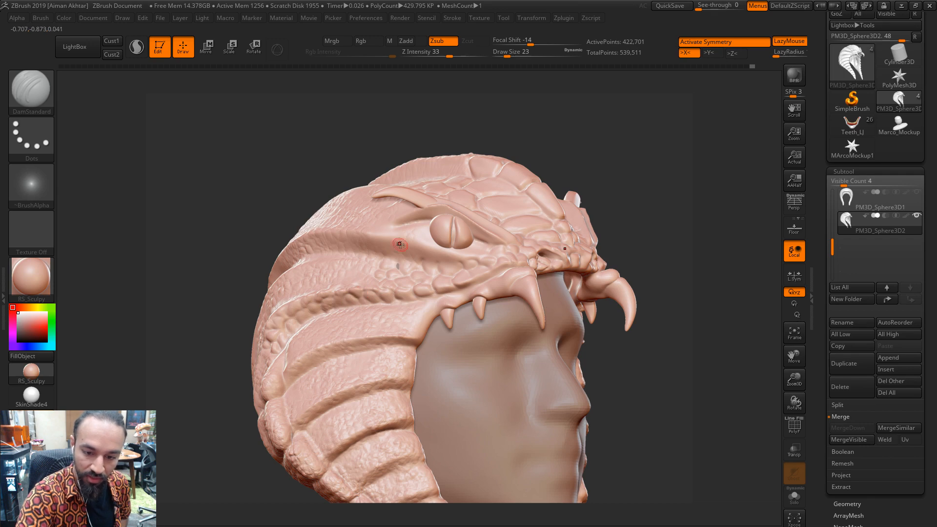
pyautogui.moveTo(401, 245); pyautogui.dragTo(359, 301, button='right')
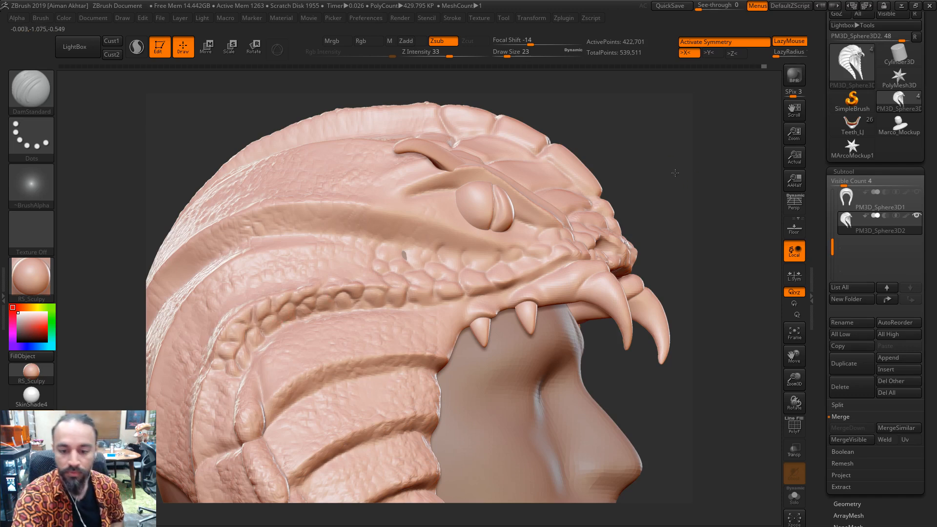
pyautogui.keyDown('alt'); pyautogui.moveTo(675, 173); pyautogui.dragTo(596, 210); pyautogui.keyUp('alt')
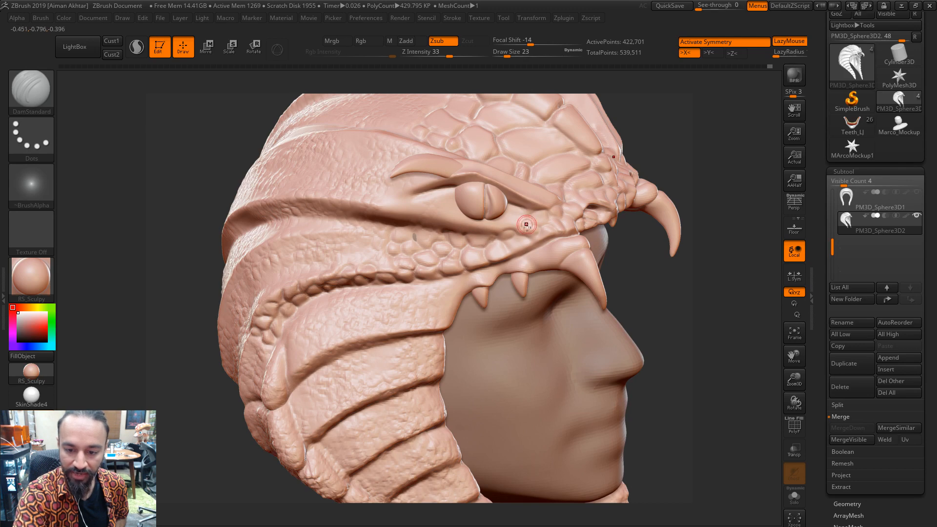
pyautogui.moveTo(536, 210); pyautogui.dragTo(505, 220, button='right')
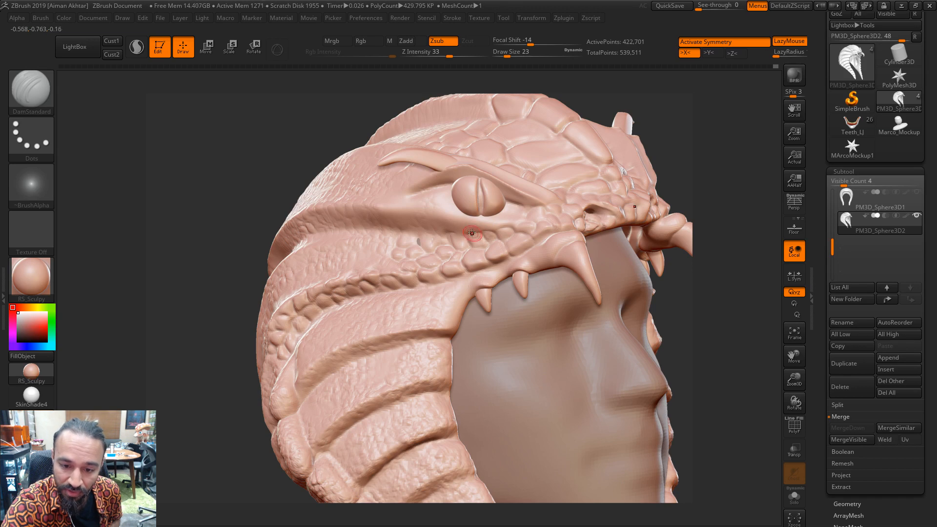
# Refine the fine scale creases just below the eye with the DamStandard brush at draw size 11
pyautogui.keyDown('alt'); pyautogui.moveTo(646, 143); pyautogui.dragTo(635, 195); pyautogui.keyUp('alt')
pyautogui.press('s')
pyautogui.click(494, 221)
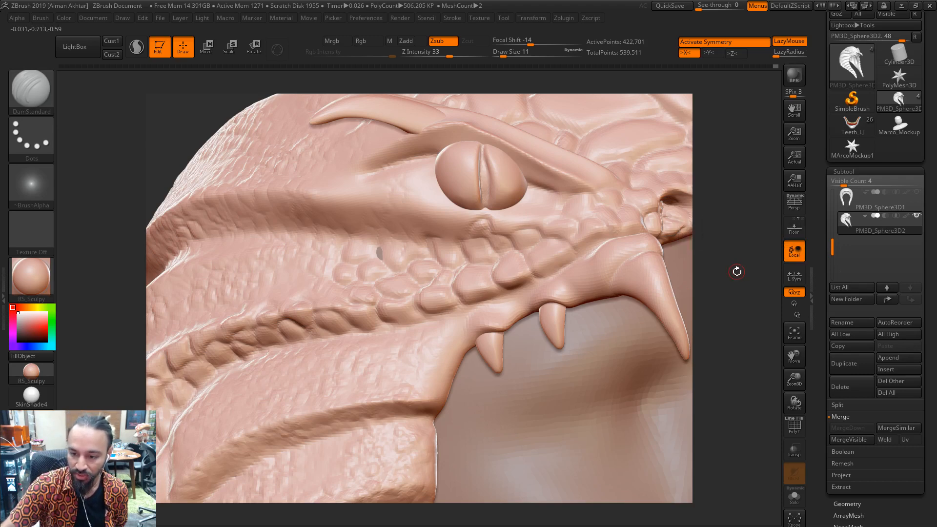
# Smooth the base of the large front fang from the side at draw size 31
pyautogui.moveTo(696, 272)
pyautogui.keyDown('alt'); pyautogui.mouseDown()
pyautogui.moveTo(707, 234)
pyautogui.moveTo(714, 317)
pyautogui.moveTo(541, 317)
pyautogui.mouseUp(); pyautogui.keyUp('alt')
pyautogui.press('s')
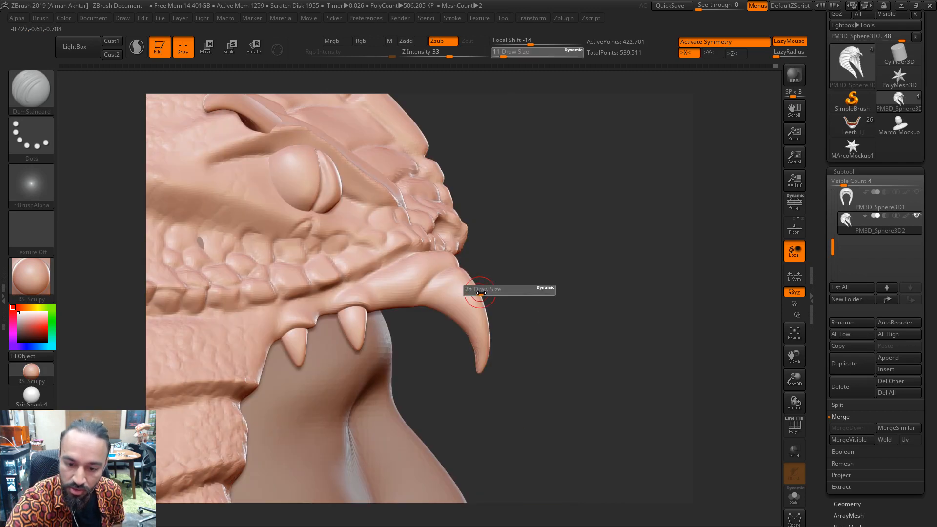
pyautogui.moveTo(476, 289)
pyautogui.mouseDown()
pyautogui.moveTo(470, 298)
pyautogui.moveTo(434, 278)
pyautogui.mouseUp()
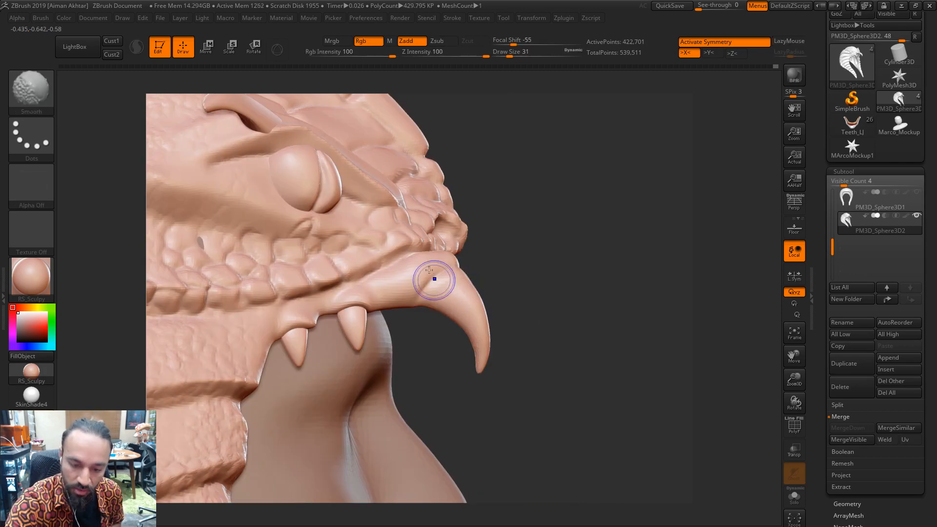
# Switch to the Move brush, frame the whole headpiece from the front and set the draw size to 305
pyautogui.press('b')
pyautogui.press('m')
pyautogui.press('v')
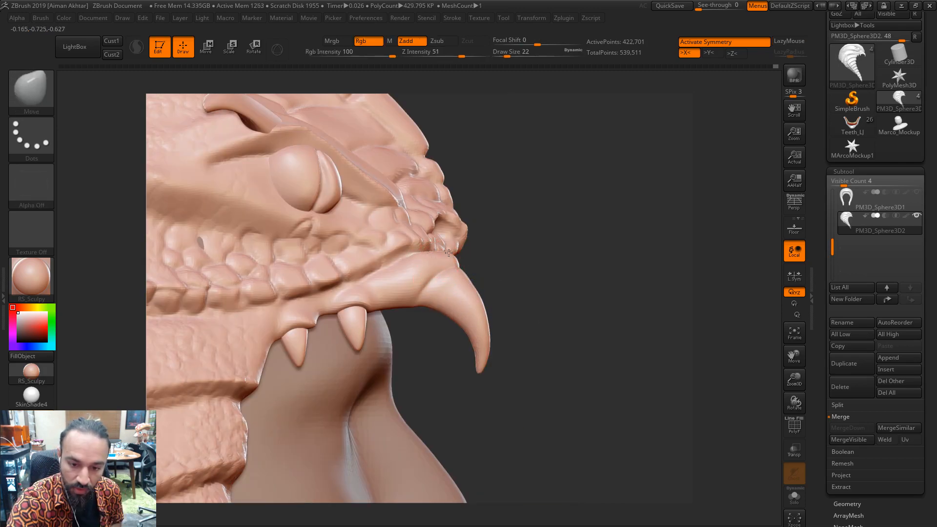
pyautogui.press('f')
pyautogui.moveTo(561, 193); pyautogui.dragTo(652, 209)
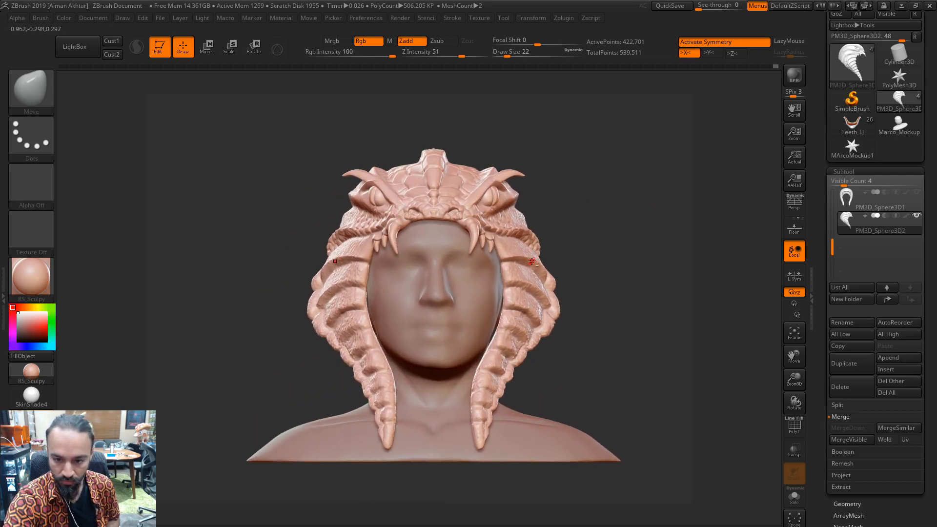
pyautogui.press('s')
pyautogui.moveTo(534, 260); pyautogui.dragTo(544, 259)
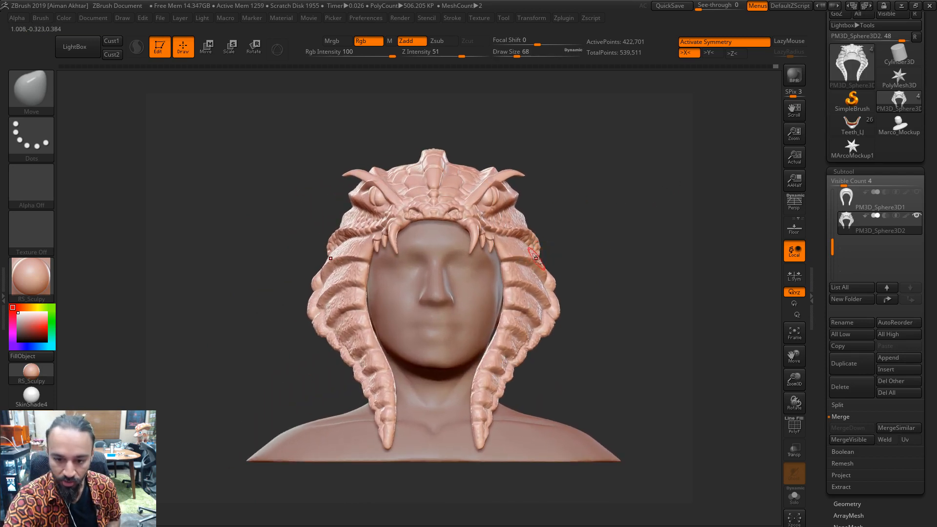
pyautogui.press('s')
pyautogui.click(387, 157)
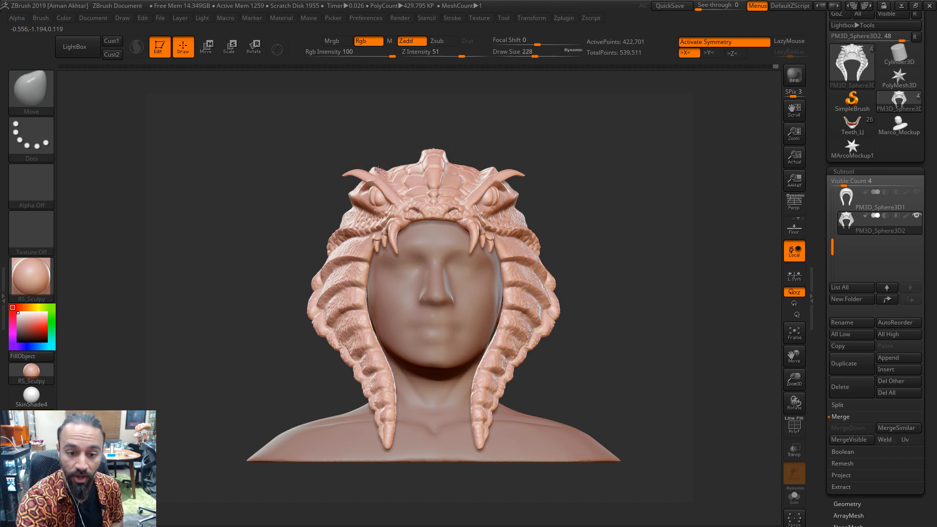
pyautogui.press('s')
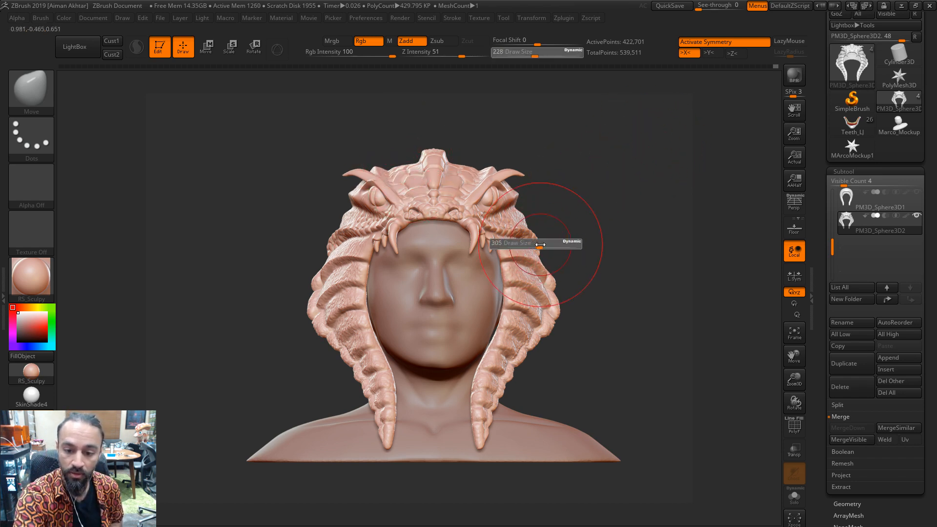
pyautogui.click(540, 243)
pyautogui.moveTo(605, 221); pyautogui.dragTo(601, 204)
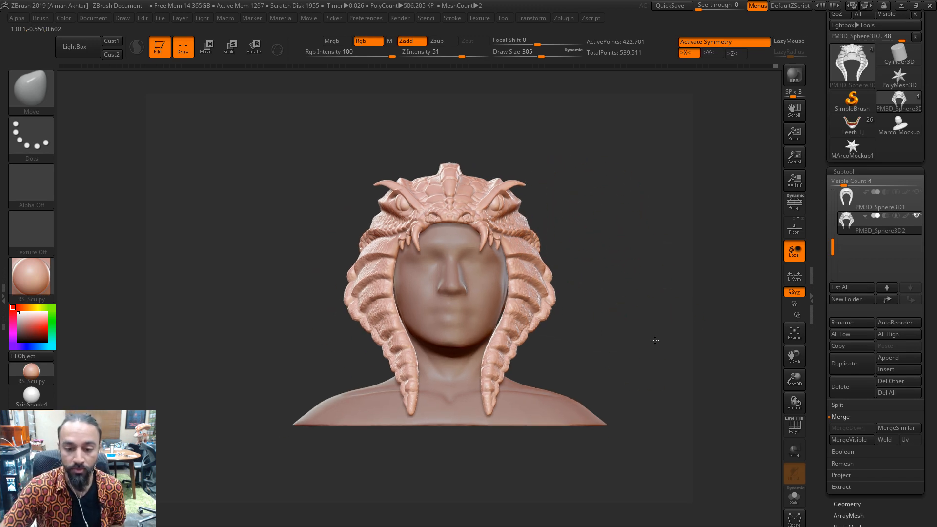
pyautogui.keyDown('alt'); pyautogui.moveTo(655, 340); pyautogui.dragTo(660, 348); pyautogui.keyUp('alt')
pyautogui.moveTo(620, 430); pyautogui.dragTo(398, 433)
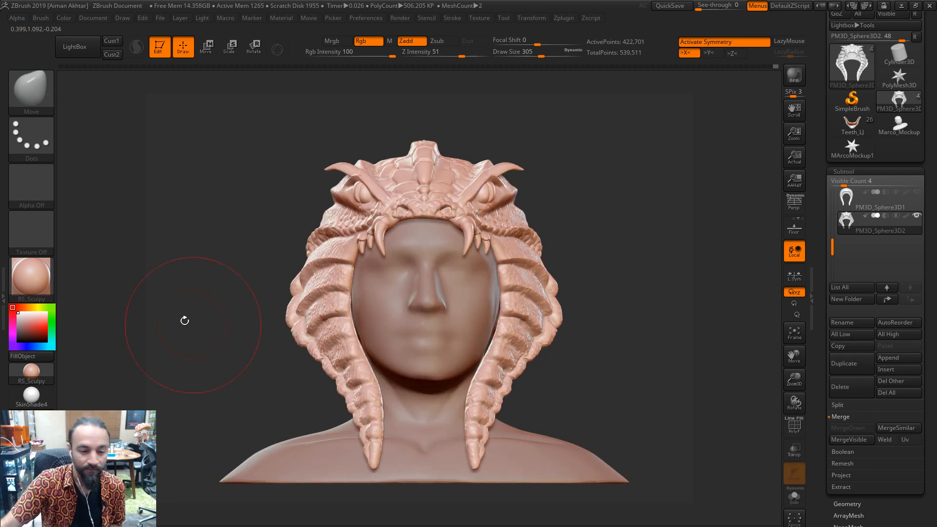
# Preview the Hulk_DK and Hulk_Grubby_DJ materials on the model
pyautogui.click(31, 281)
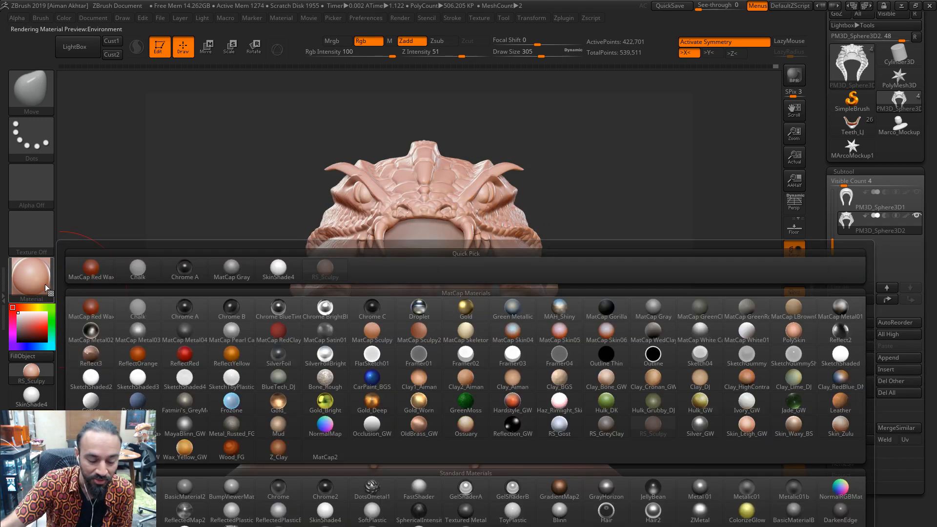
pyautogui.click(610, 412)
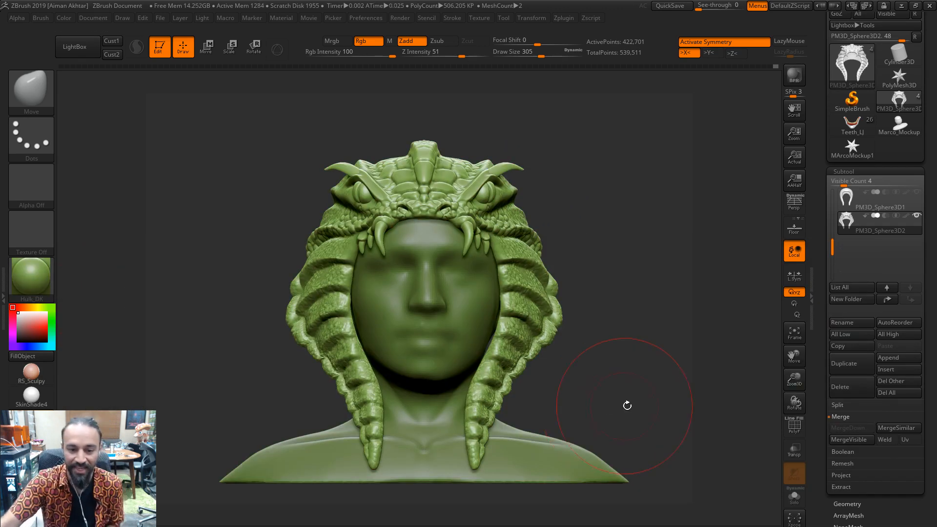
pyautogui.click(49, 281)
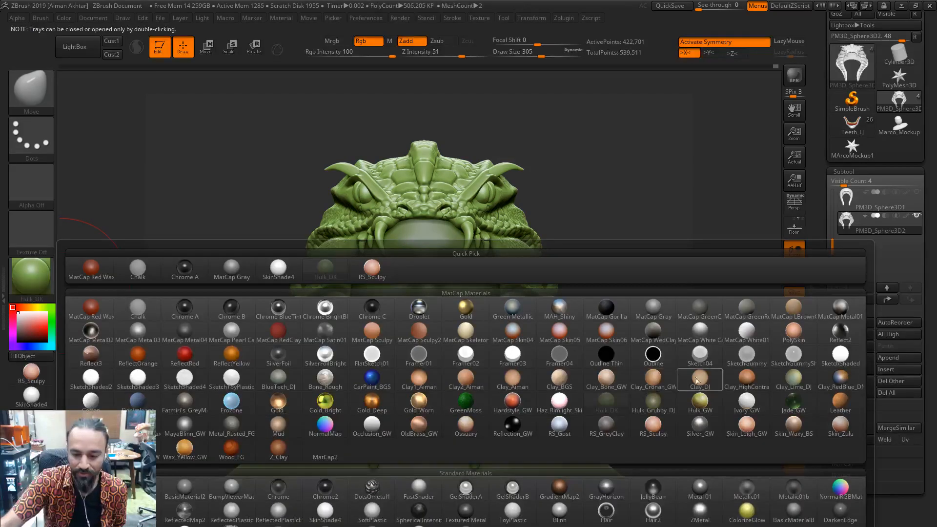
pyautogui.click(649, 411)
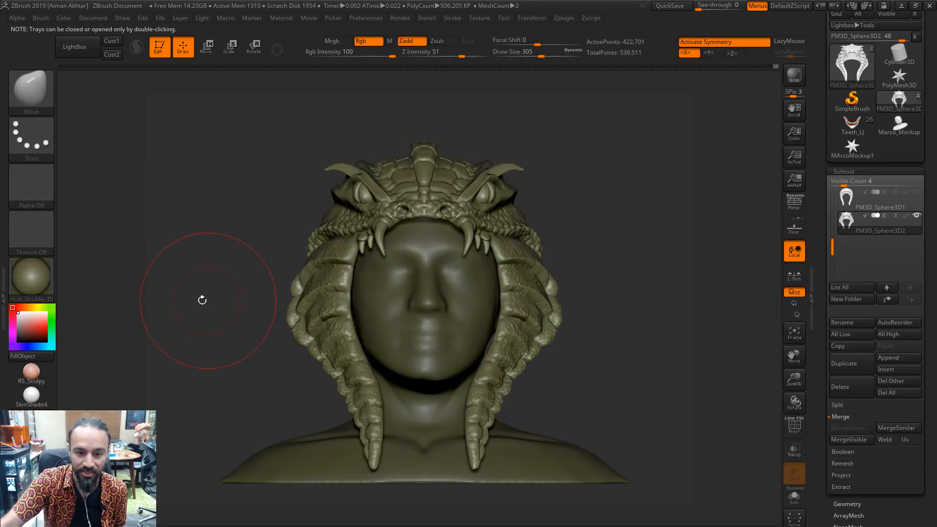
# Choose the Hulk_GW material, set the draw size to 145, enable Mrgb and fill the headpiece with the material
pyautogui.click(49, 281)
pyautogui.click(716, 405)
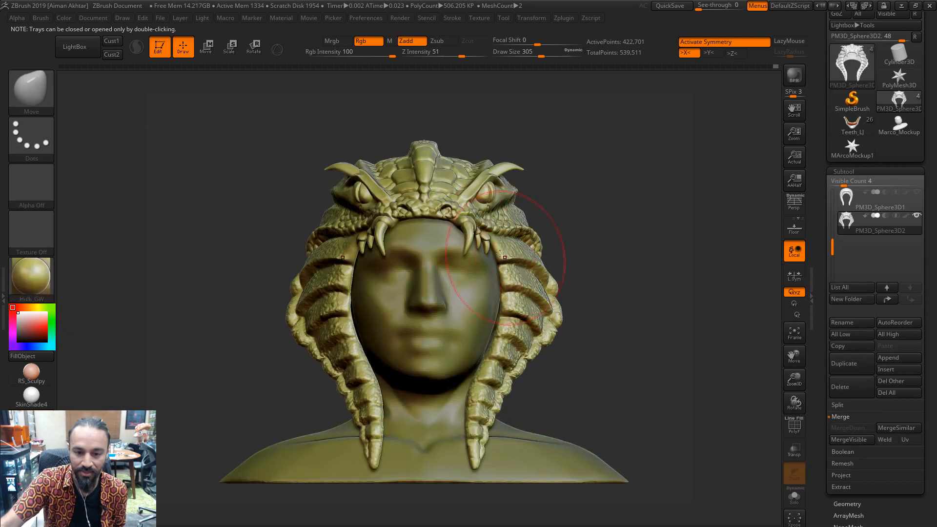
pyautogui.press('s')
pyautogui.moveTo(467, 237); pyautogui.dragTo(461, 237)
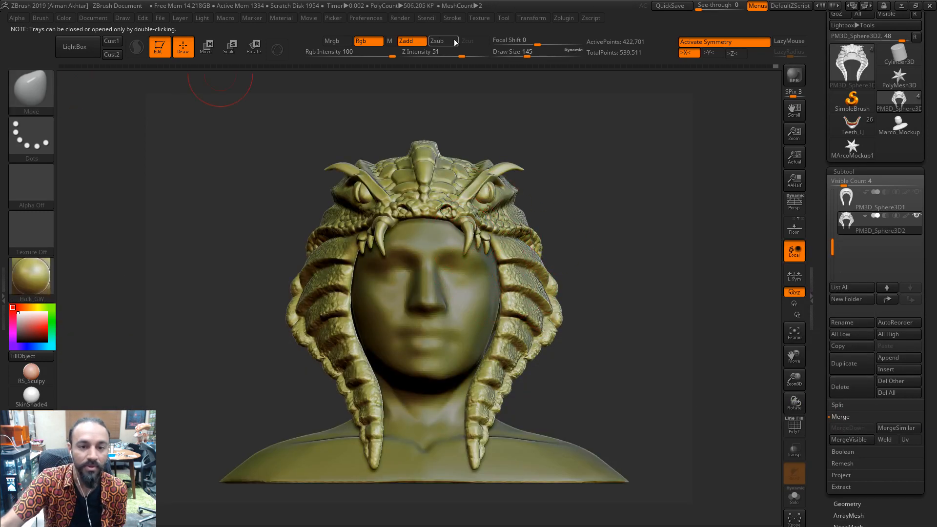
pyautogui.click(335, 41)
pyautogui.click(68, 19)
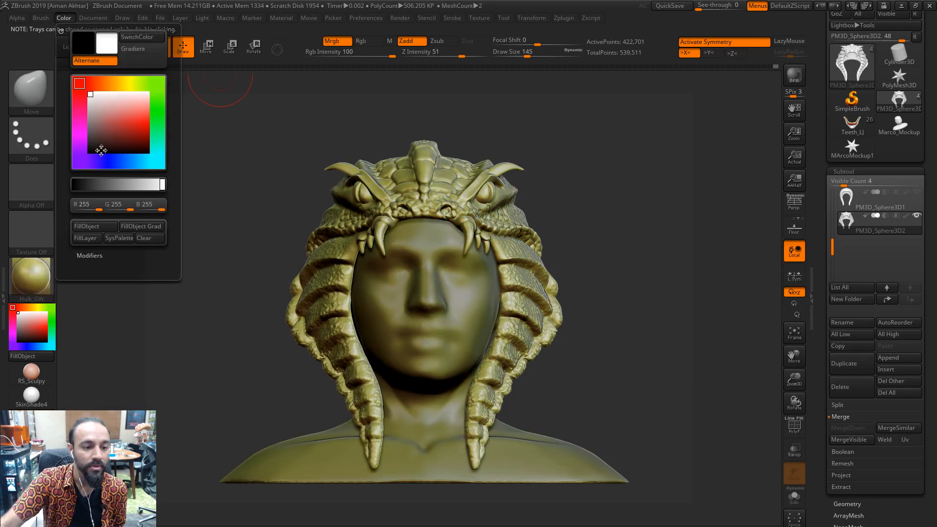
pyautogui.click(23, 356)
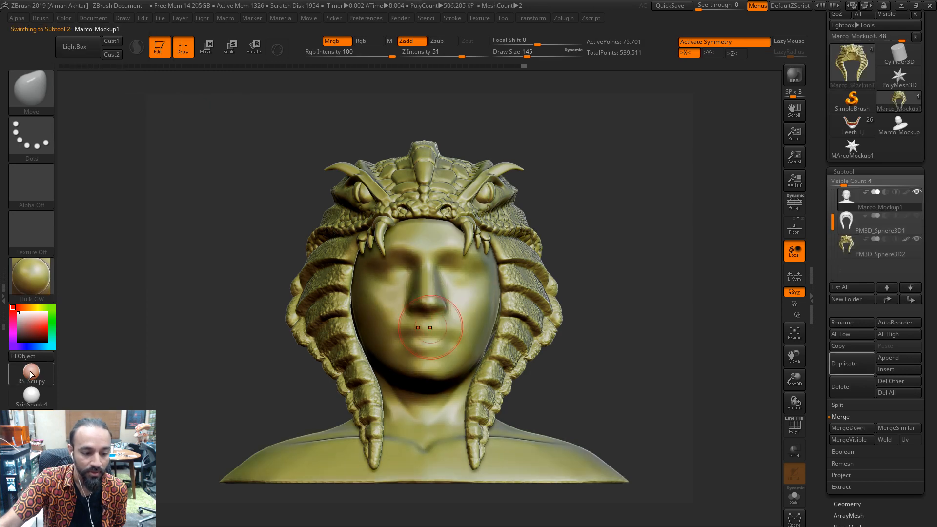
# Select the bust subtool and give it the RS_Sculpy material
pyautogui.click(31, 372)
pyautogui.moveTo(596, 387); pyautogui.dragTo(630, 402)
pyautogui.keyDown('alt'); pyautogui.moveTo(634, 339); pyautogui.dragTo(644, 367); pyautogui.keyUp('alt')
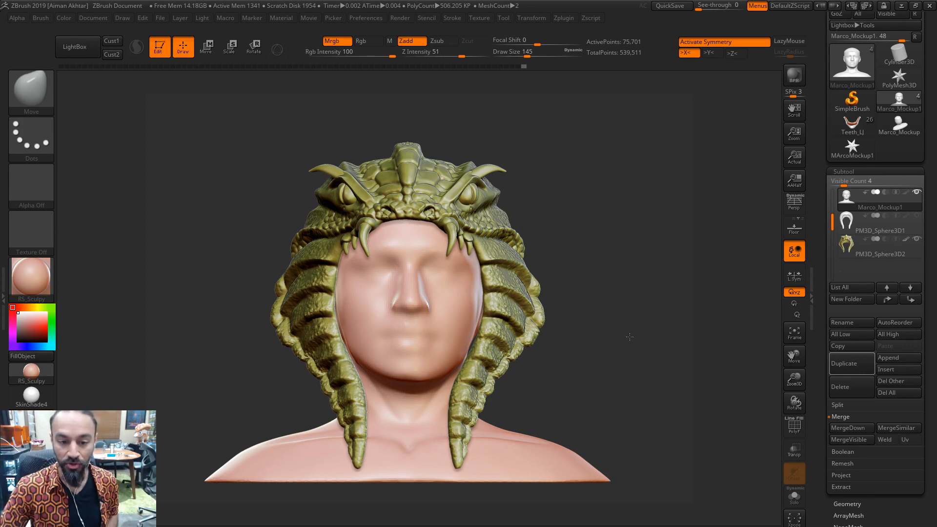
pyautogui.moveTo(629, 336)
pyautogui.mouseDown()
pyautogui.moveTo(674, 341)
pyautogui.moveTo(639, 341)
pyautogui.mouseUp()
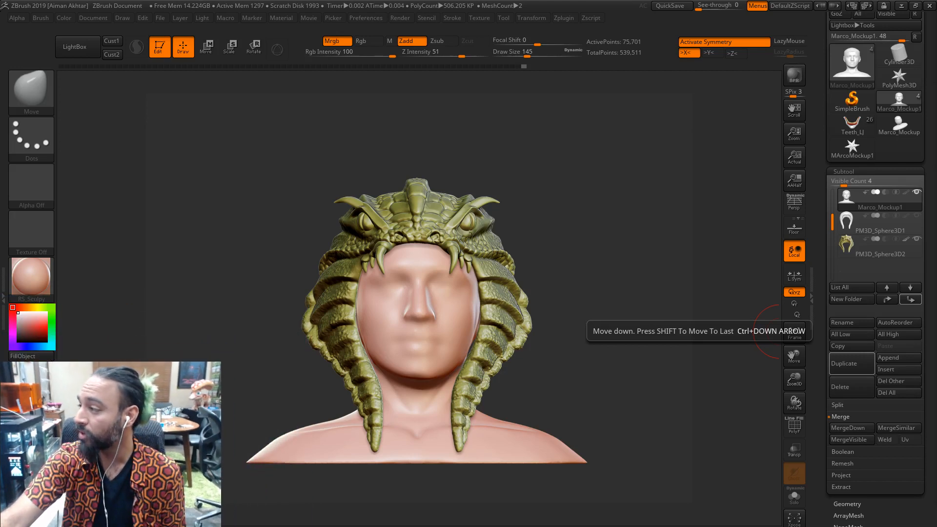
# Switch to the web browser, open instagram.com/fungisaurs/ and browse the profile's posts
pyautogui.moveTo(936, 10); pyautogui.dragTo(425, 1)
pyautogui.write('instagram.com/fungisaurs/')
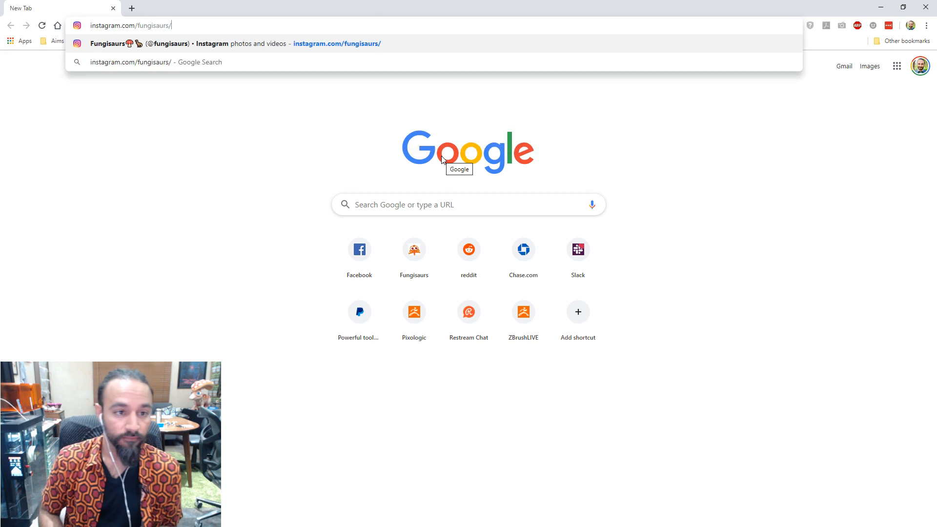
pyautogui.press('Return')
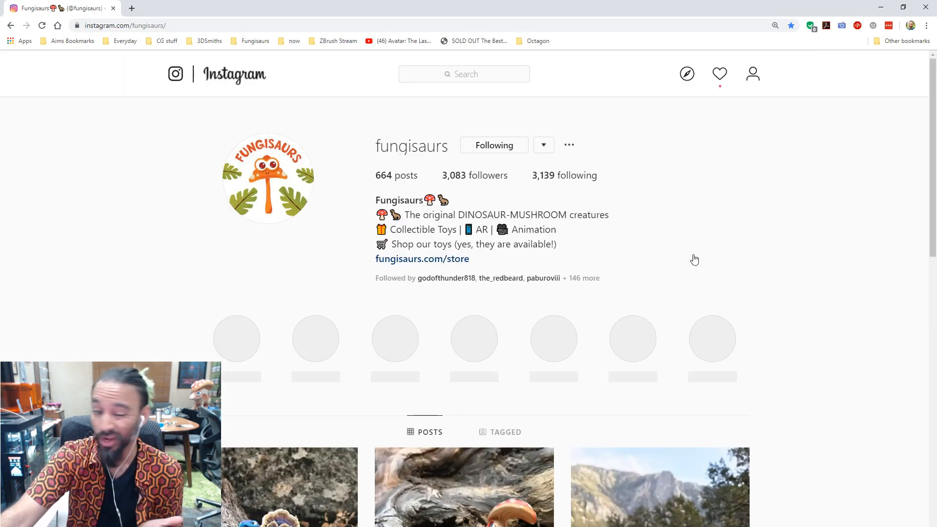
pyautogui.scroll(-5, 764, 260)
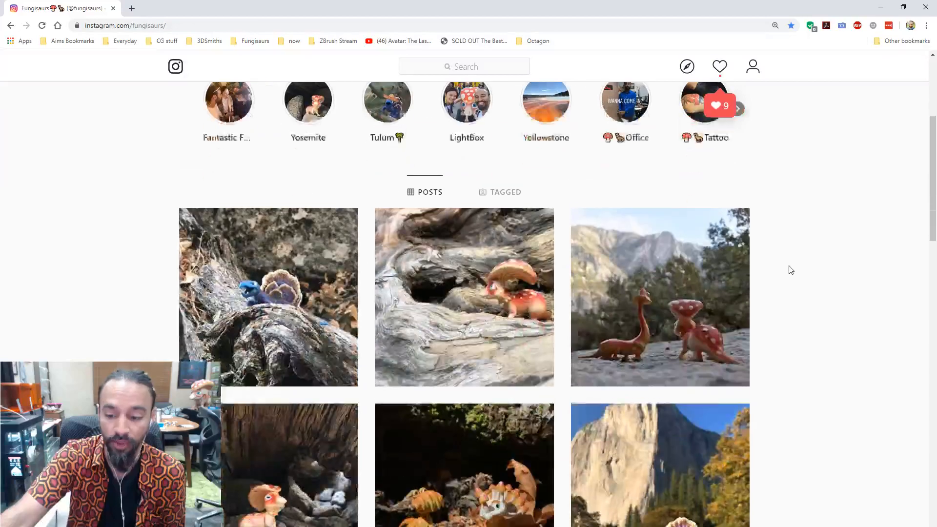
pyautogui.scroll(-8, 792, 270)
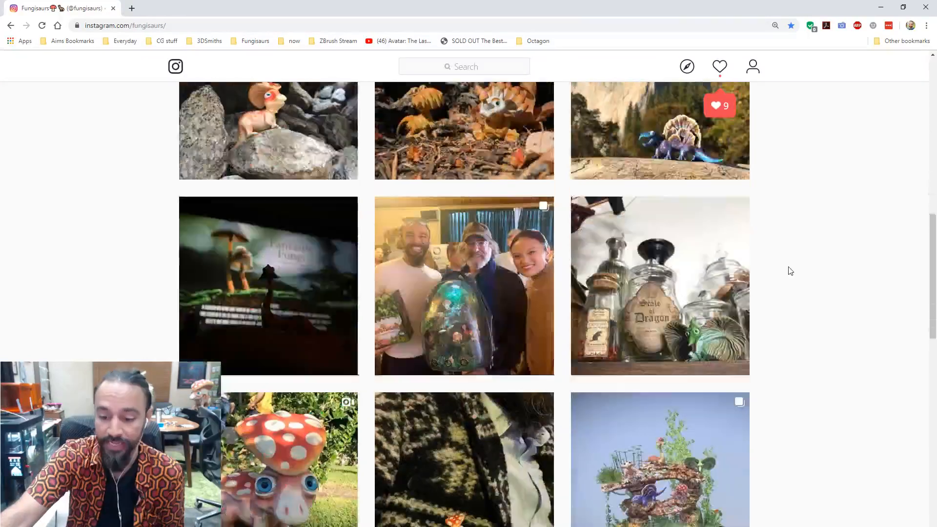
pyautogui.scroll(-7, 792, 271)
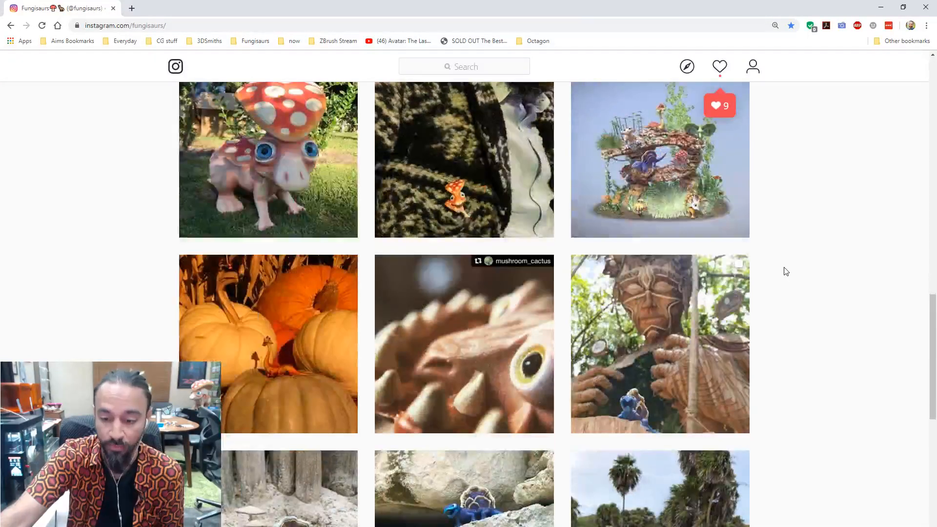
pyautogui.scroll(-2, 786, 272)
pyautogui.scroll(20, 774, 376)
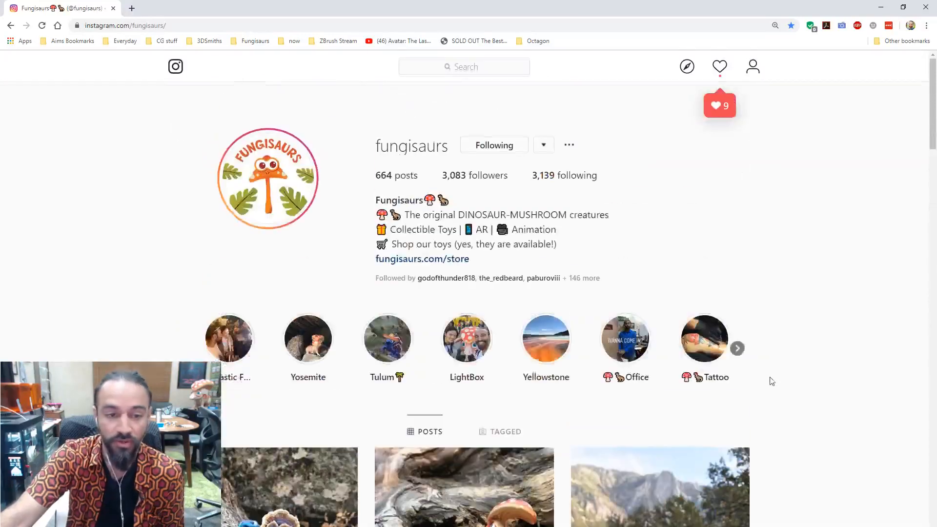
# Replace the profile name in the Instagram address with the artist's personal 3D handle and open that profile
pyautogui.click(195, 28)
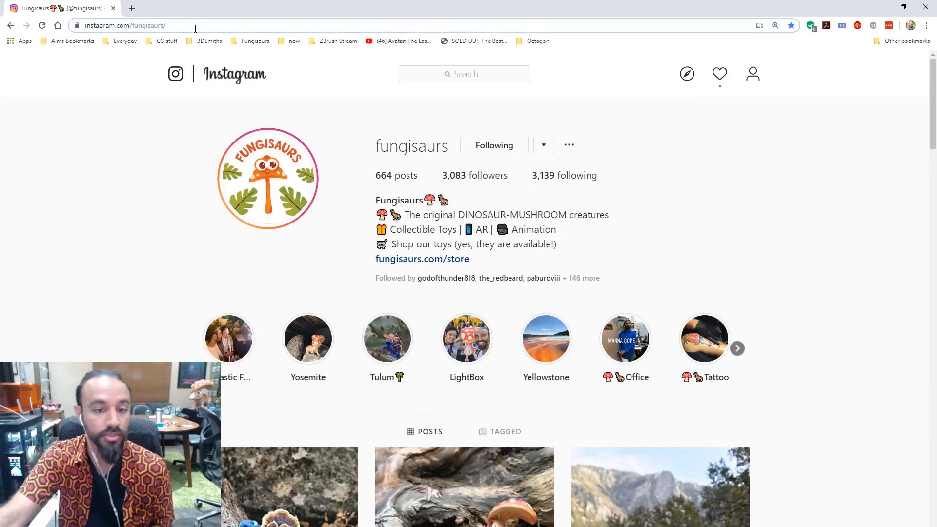
pyautogui.moveTo(195, 28); pyautogui.dragTo(59, 19)
pyautogui.click(193, 28)
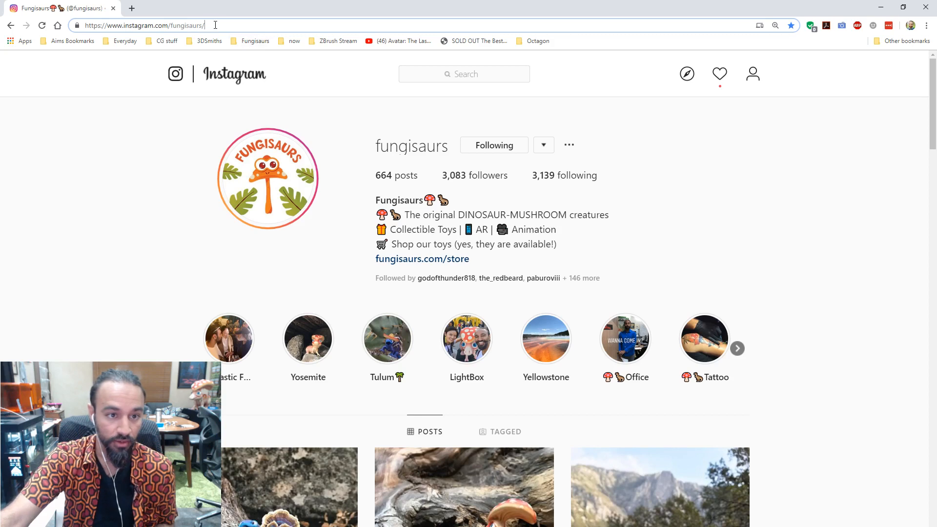
pyautogui.moveTo(215, 25); pyautogui.dragTo(172, 25)
pyautogui.write('A')
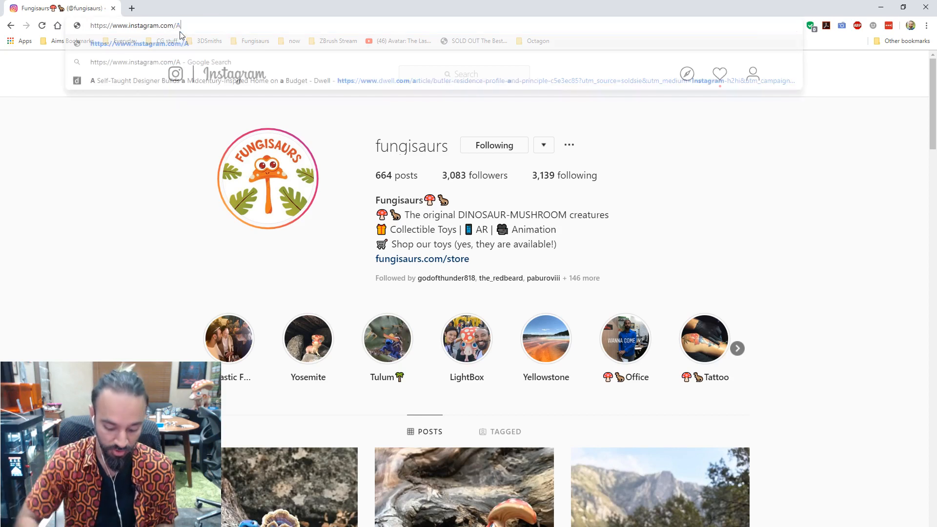
pyautogui.write('IMANAKHTAR3D')
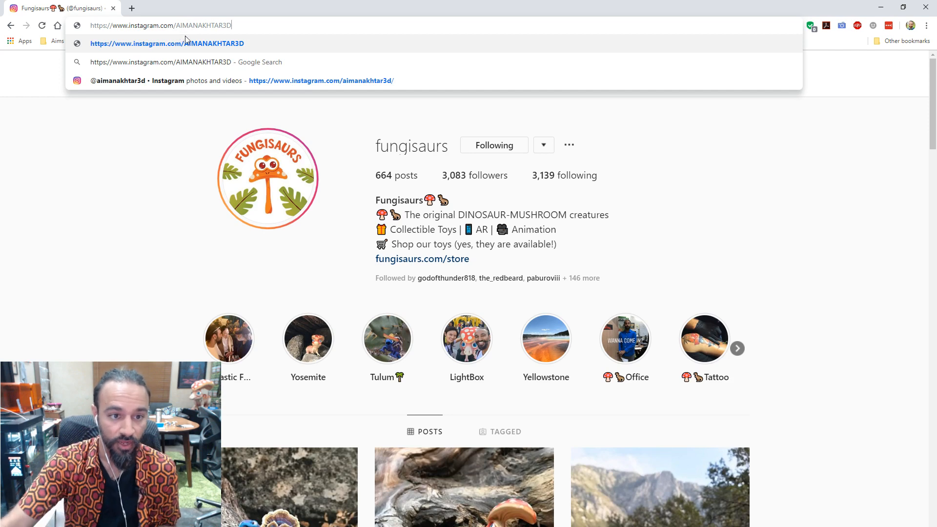
pyautogui.press('Return')
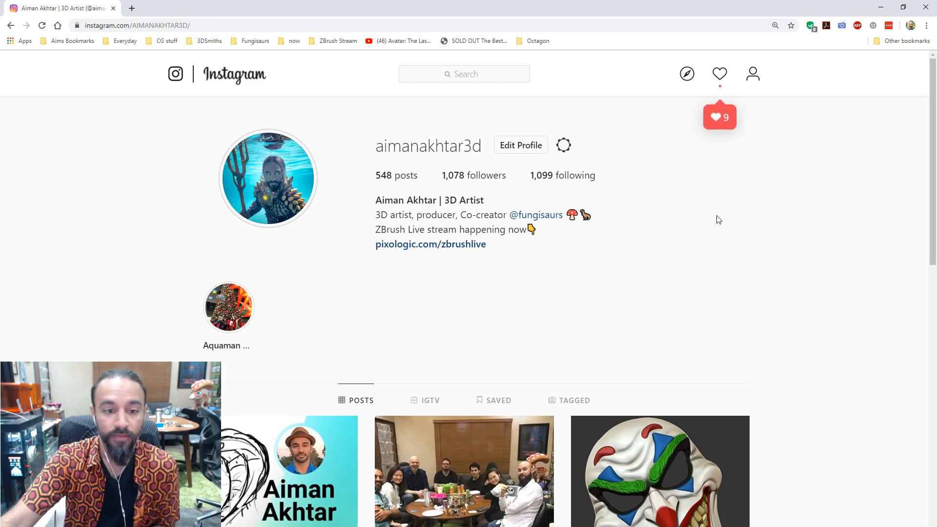
# Browse the posts on the artist's profile, return to the profile header and select the page address
pyautogui.scroll(-8, 755, 215)
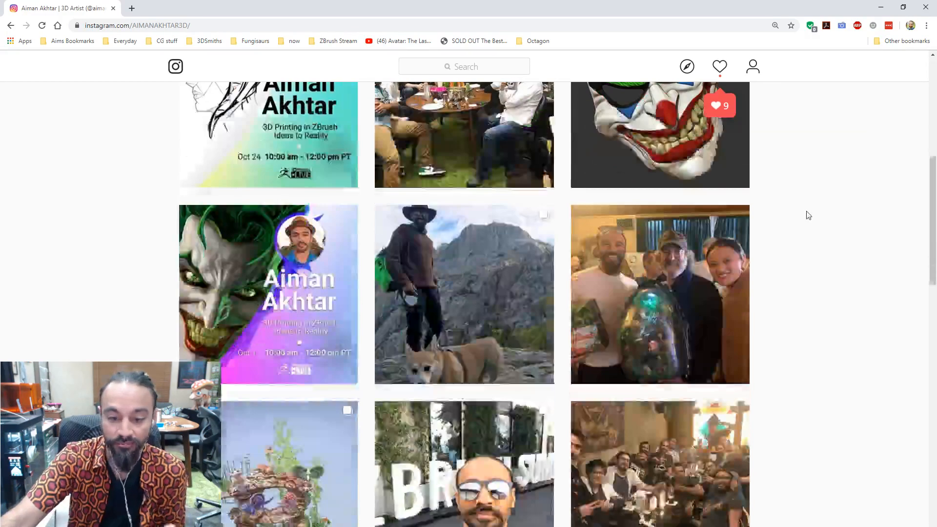
pyautogui.scroll(-15, 807, 215)
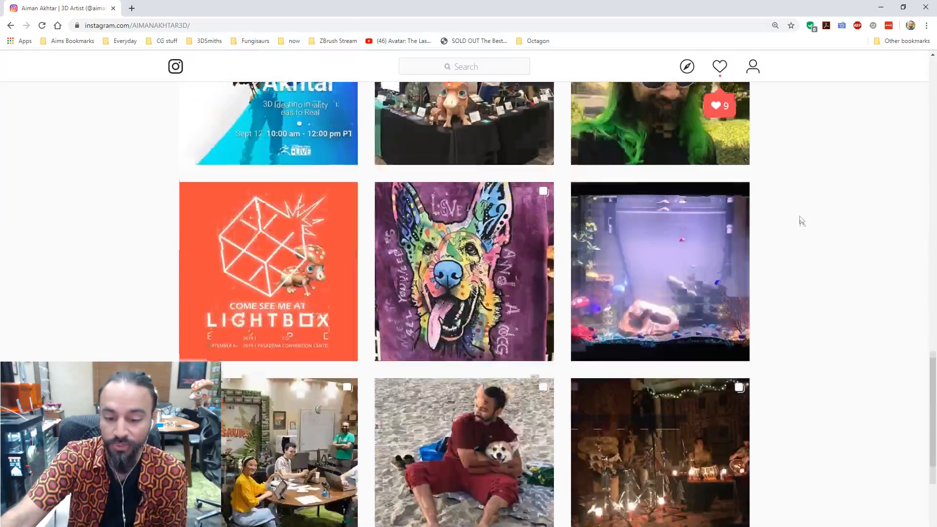
pyautogui.scroll(20, 808, 264)
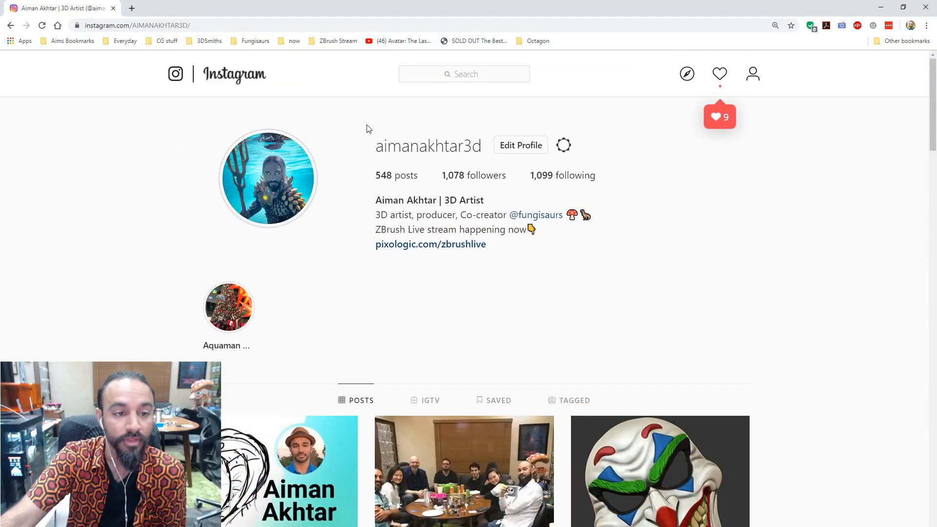
pyautogui.click(218, 25)
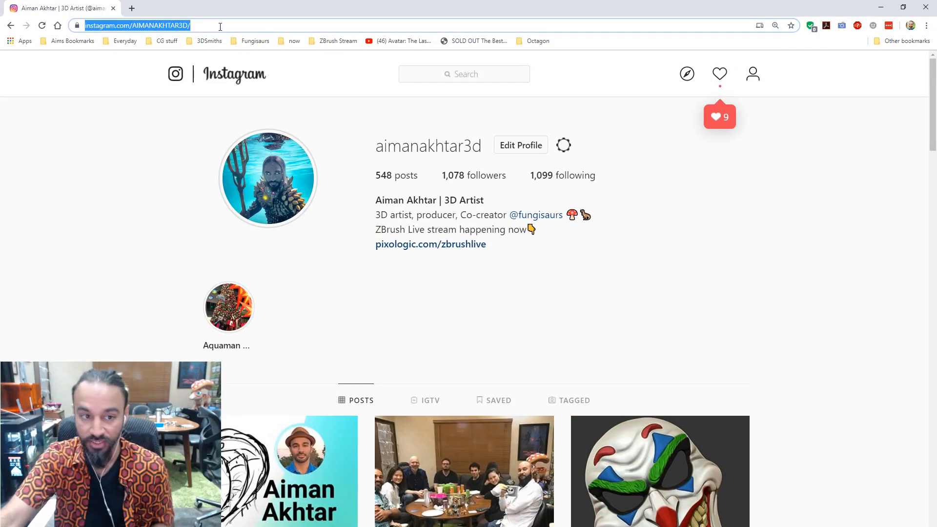